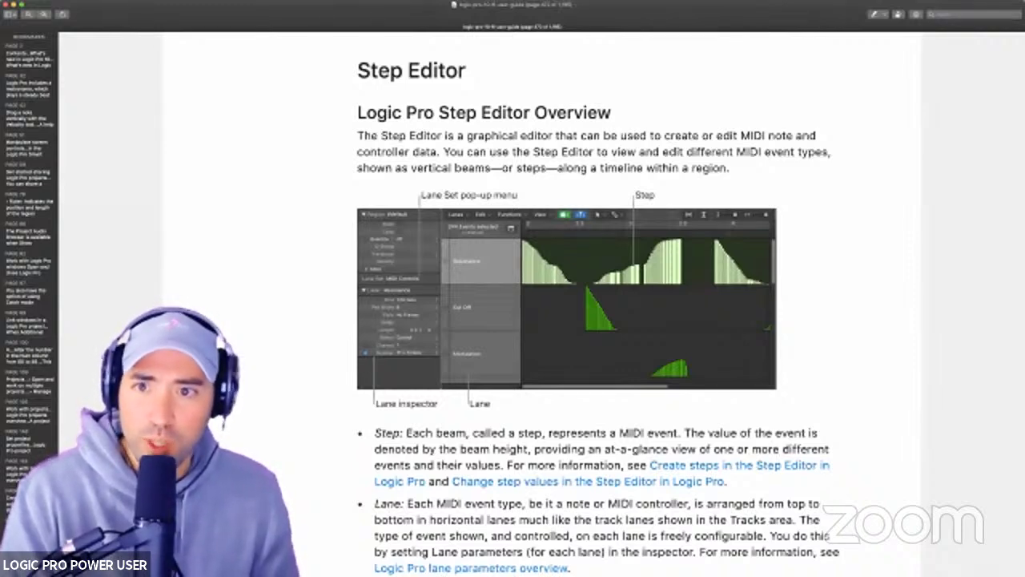
Highlight "create or edit MIDI note and controller data" and "vertical beams—or step" in the Step Editor overview paragraph.
{"action": "left_click_drag", "start_coordinate": [664, 135], "coordinate": [439, 153]}
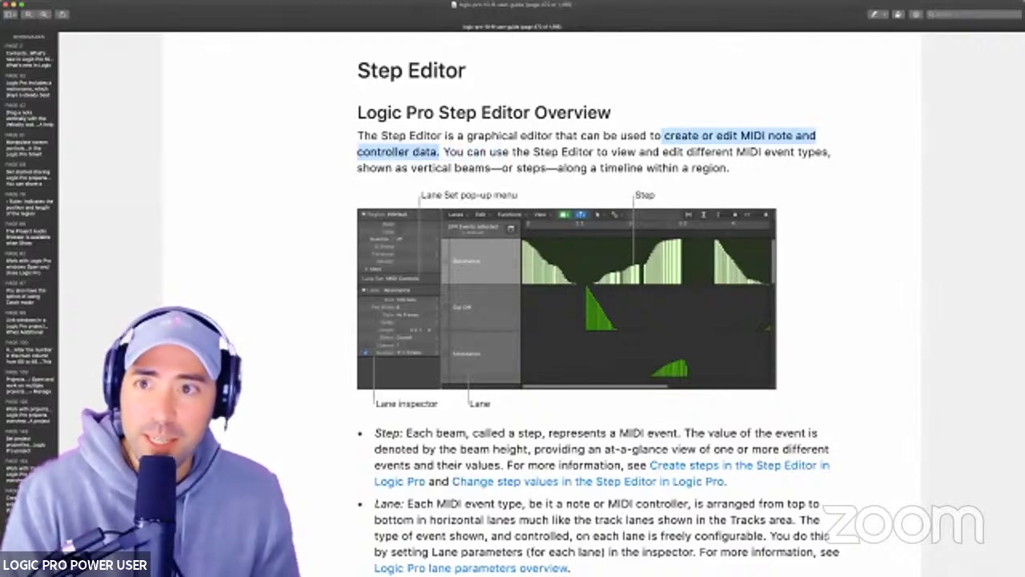
{"action": "key", "text": "ctrl+super+h"}
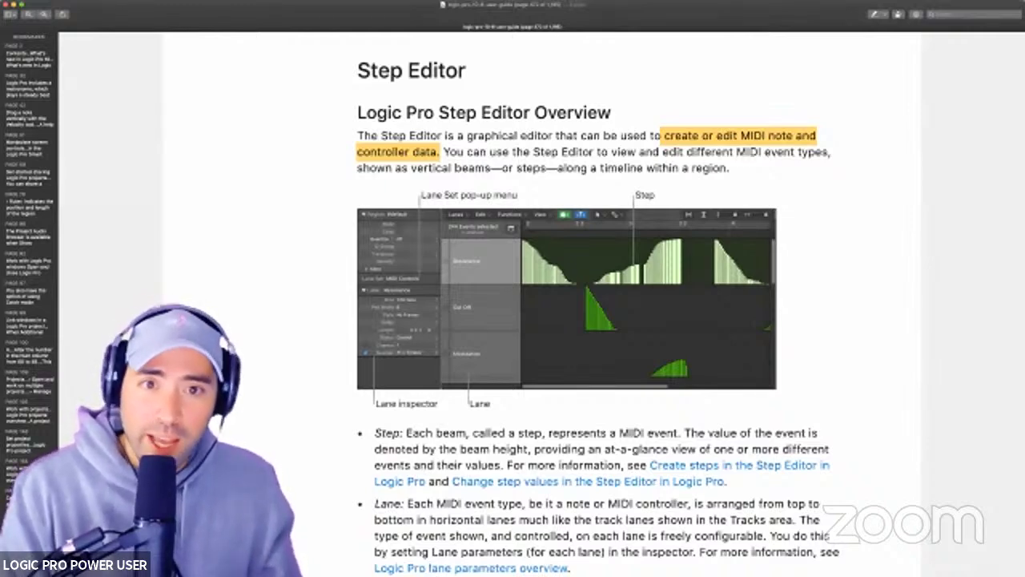
{"action": "left_click_drag", "start_coordinate": [411, 167], "coordinate": [545, 168]}
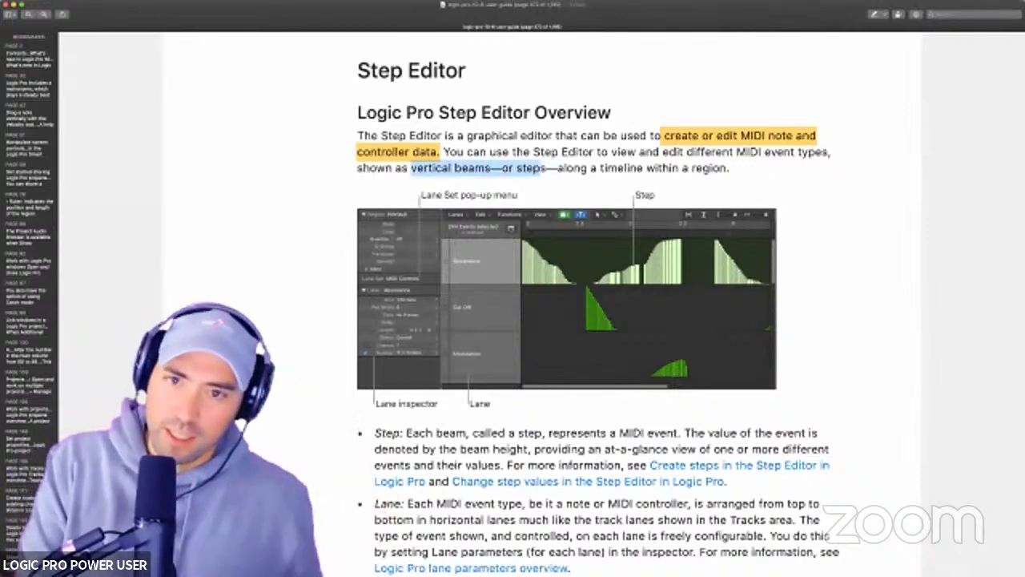
{"action": "key", "text": "super+ctrl+h"}
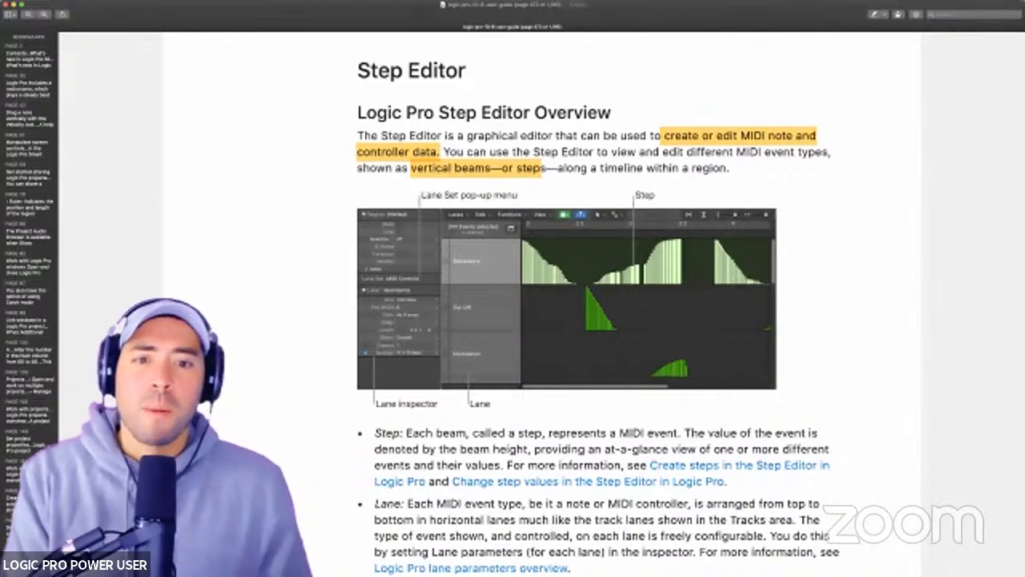
Read the overview's descriptions of steps, lanes, the Lane inspector and Lane Sets, and how to open the Step Editor.
{"action": "scroll", "coordinate": [561, 320], "scroll_direction": "down", "scroll_amount": 3}
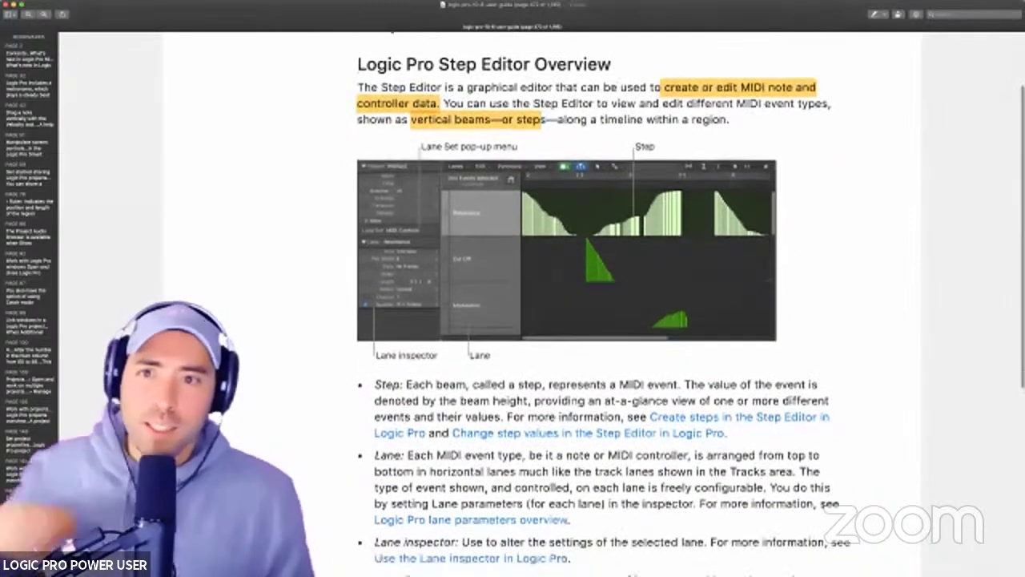
{"action": "scroll", "coordinate": [560, 320], "scroll_direction": "down", "scroll_amount": 1}
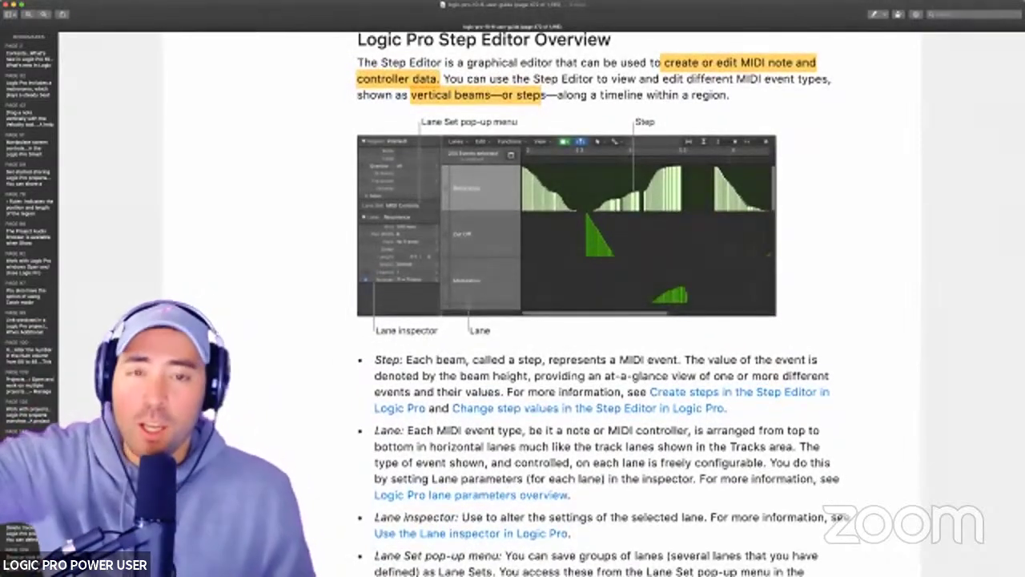
{"action": "scroll", "coordinate": [561, 320], "scroll_direction": "down", "scroll_amount": 1}
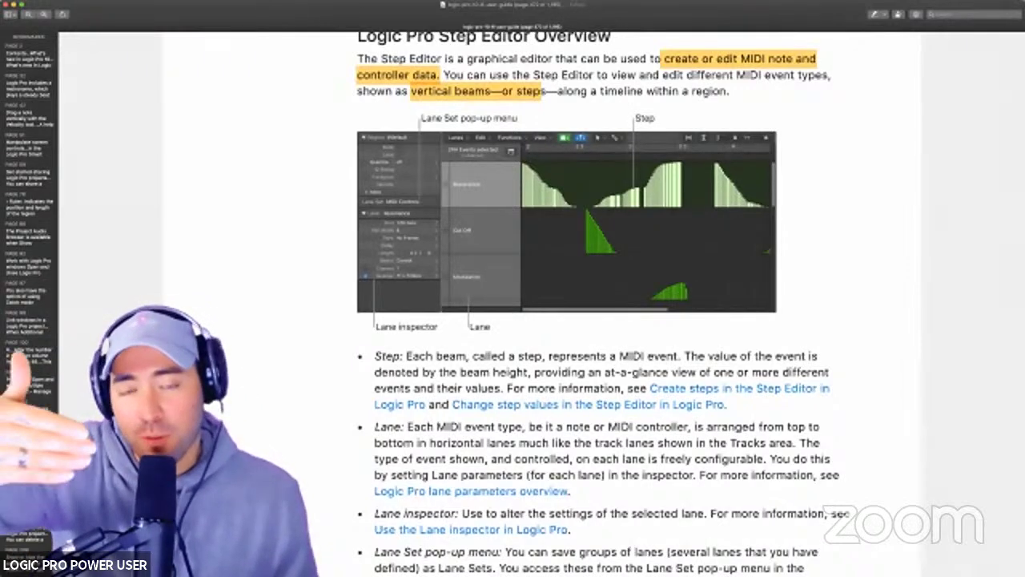
{"action": "scroll", "coordinate": [561, 320], "scroll_direction": "down", "scroll_amount": 1}
{"action": "scroll", "coordinate": [560, 320], "scroll_direction": "down", "scroll_amount": 5}
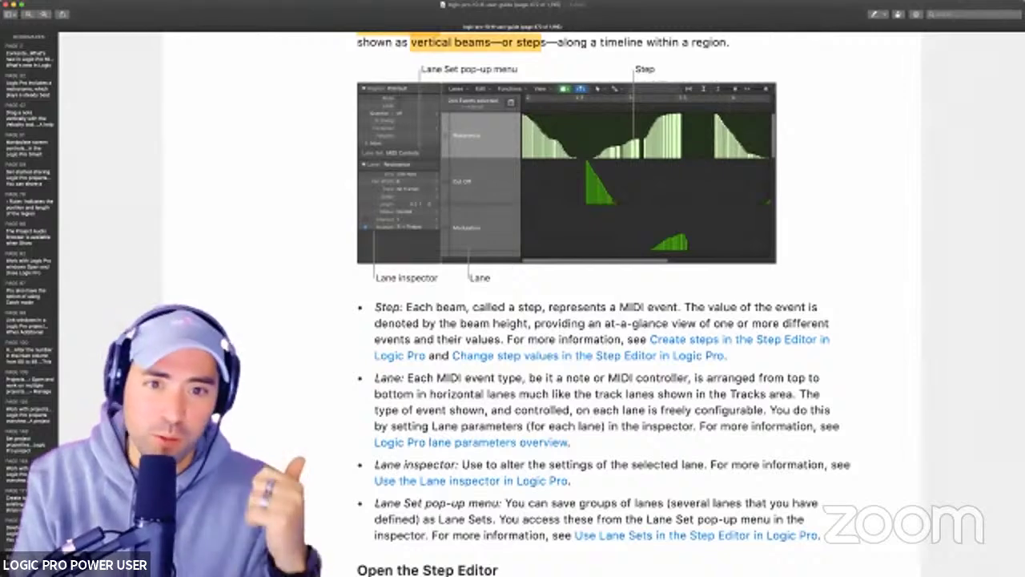
{"action": "scroll", "coordinate": [609, 305], "scroll_direction": "down", "scroll_amount": 3}
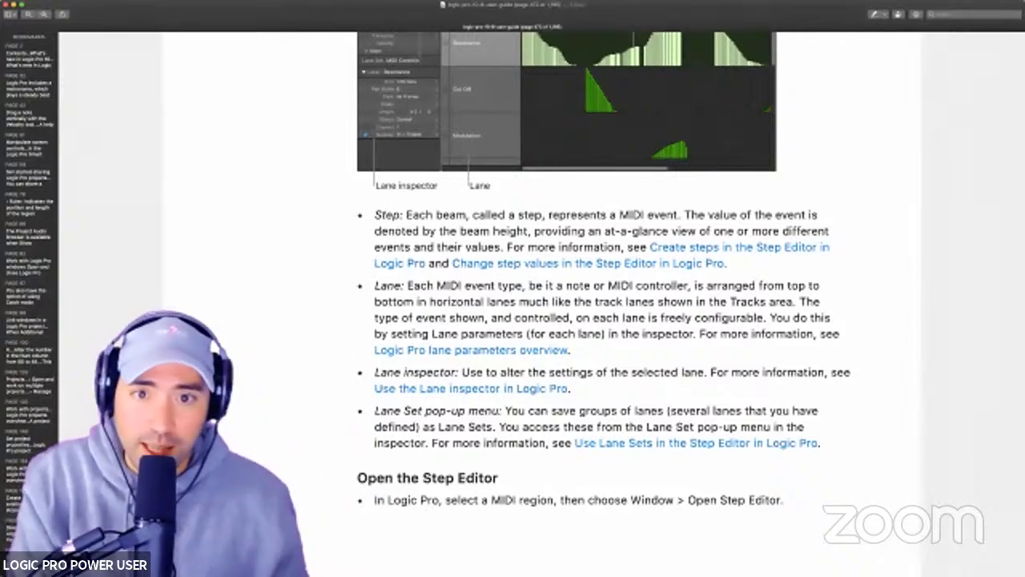
{"action": "scroll", "coordinate": [609, 272], "scroll_direction": "down", "scroll_amount": 3}
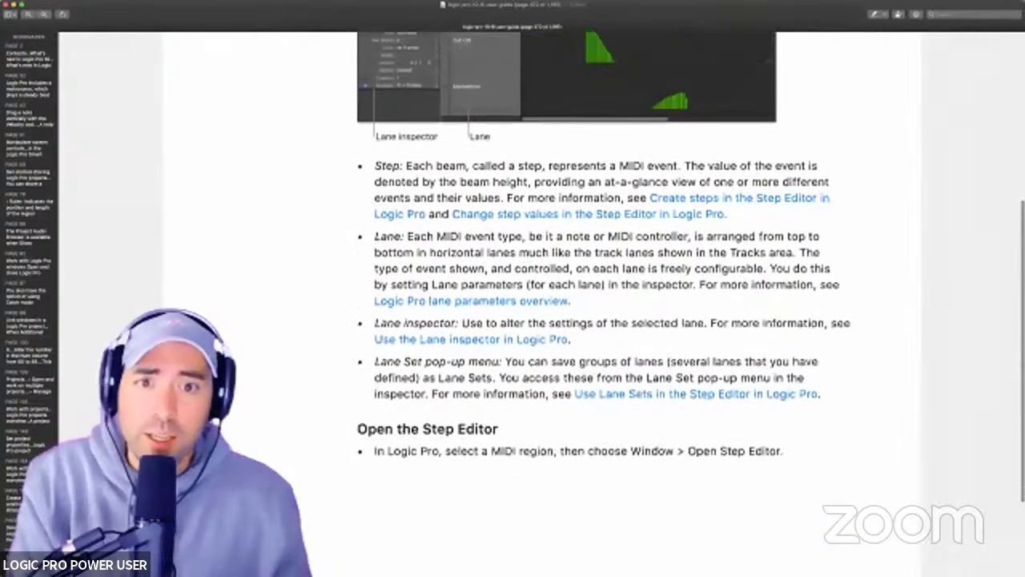
{"action": "scroll", "coordinate": [609, 272], "scroll_direction": "down", "scroll_amount": 1}
{"action": "scroll", "coordinate": [608, 273], "scroll_direction": "up", "scroll_amount": 1}
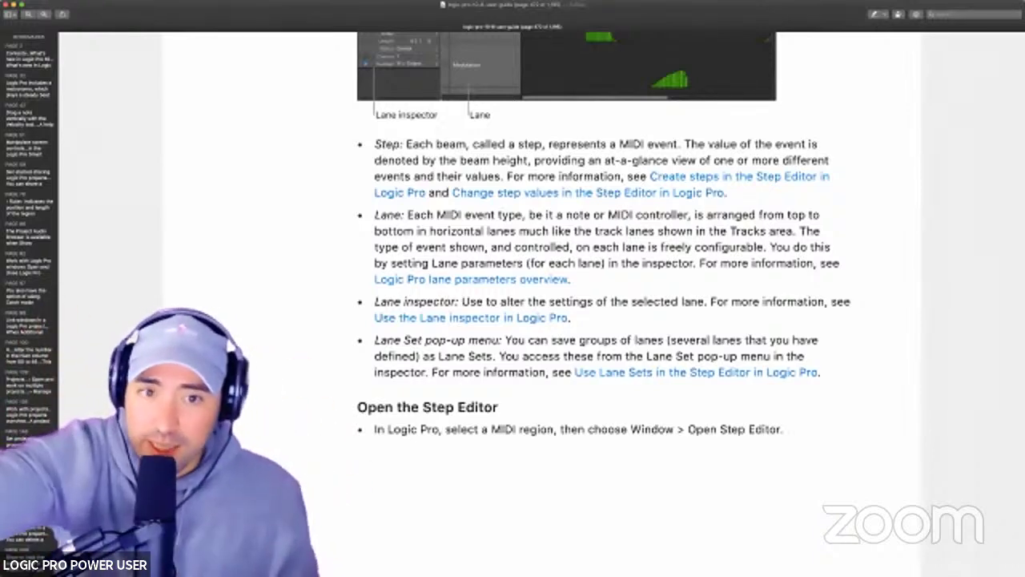
{"action": "scroll", "coordinate": [609, 240], "scroll_direction": "down", "scroll_amount": 1}
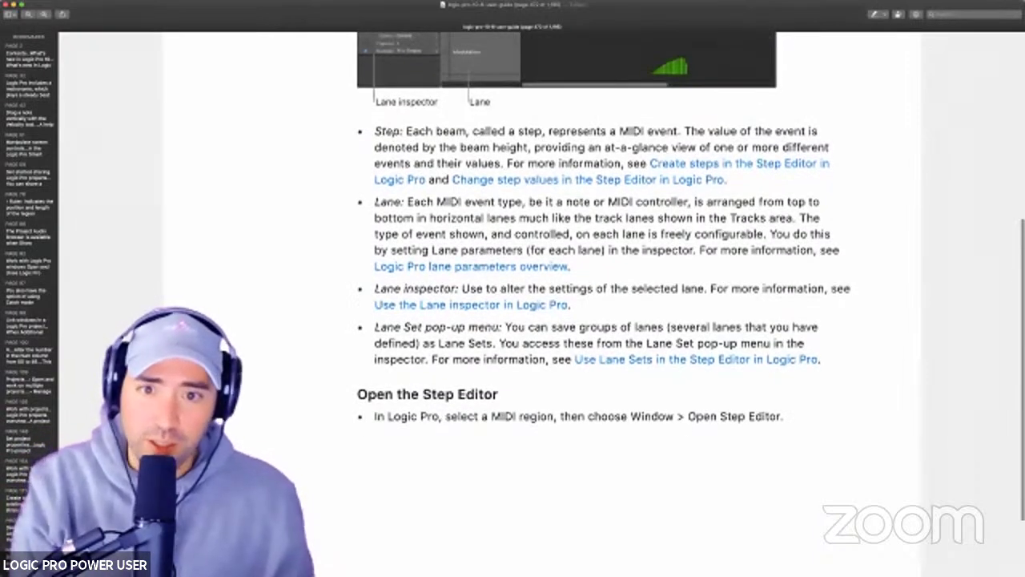
{"action": "scroll", "coordinate": [609, 240], "scroll_direction": "down", "scroll_amount": 2}
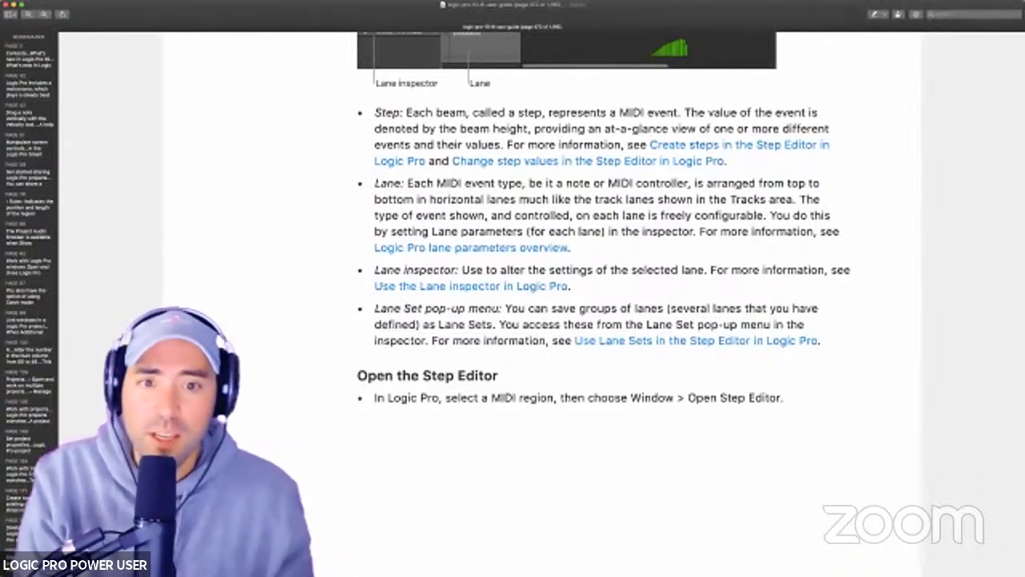
{"action": "scroll", "coordinate": [609, 280], "scroll_direction": "up", "scroll_amount": 10}
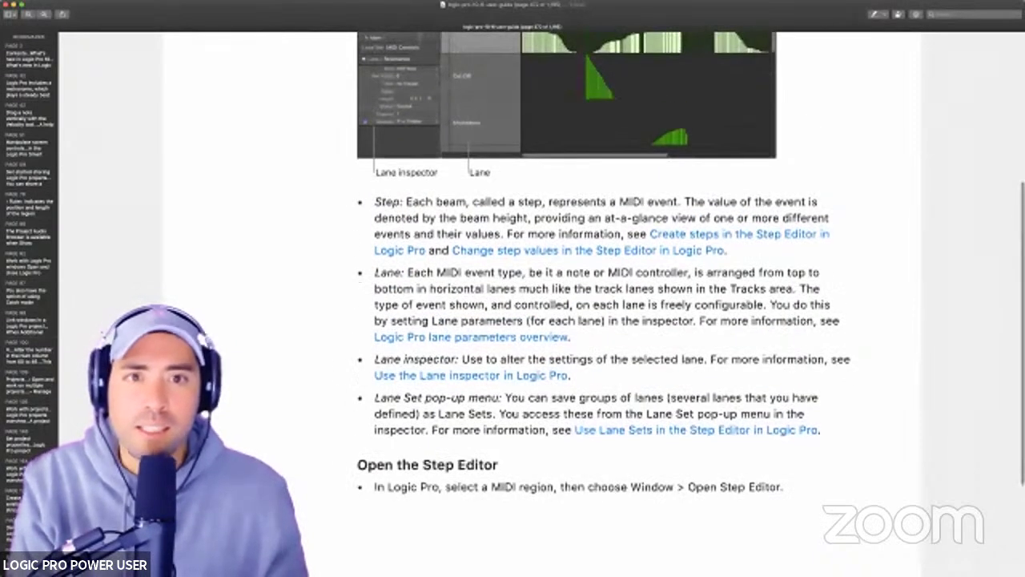
{"action": "scroll", "coordinate": [609, 304], "scroll_direction": "up", "scroll_amount": 4}
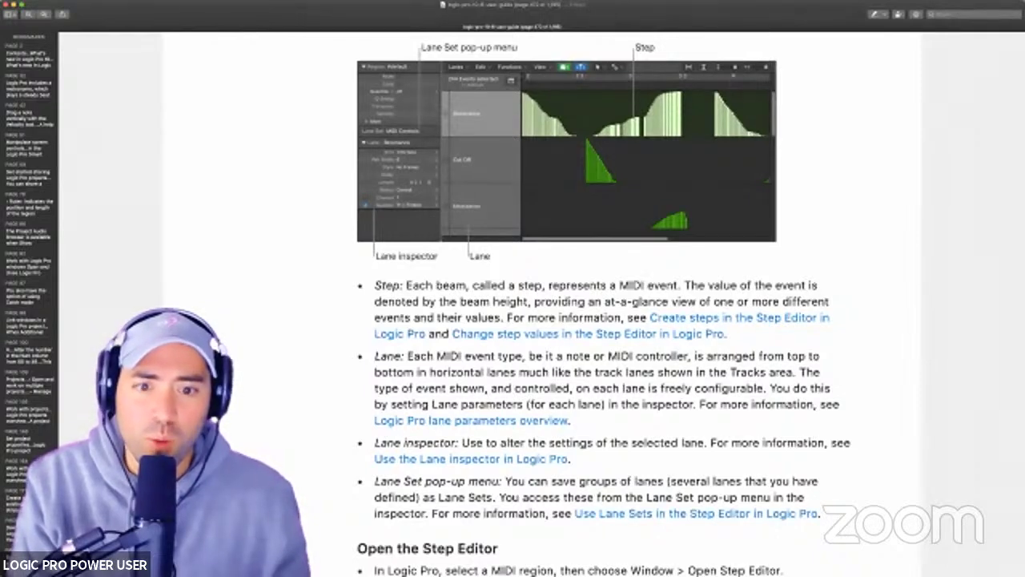
Highlight the sentence "You can save groups of lanes (several lanes that you have defined) as Lane Sets.".
{"action": "scroll", "coordinate": [609, 304], "scroll_direction": "down", "scroll_amount": 12}
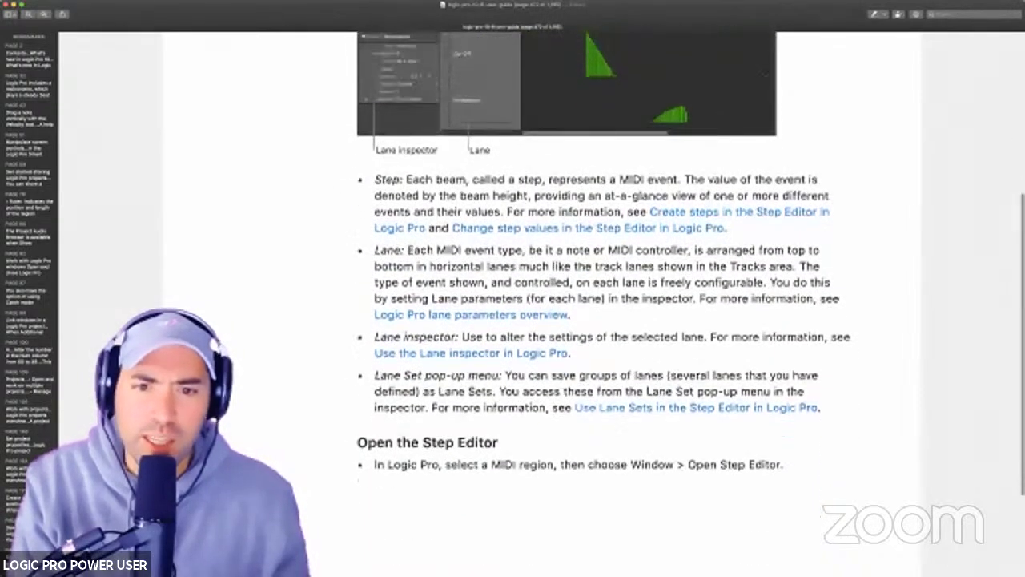
{"action": "scroll", "coordinate": [609, 321], "scroll_direction": "down", "scroll_amount": 2}
{"action": "mouse_move", "coordinate": [505, 320]}
{"action": "left_mouse_down"}
{"action": "mouse_move", "coordinate": [801, 321]}
{"action": "mouse_move", "coordinate": [499, 336]}
{"action": "left_mouse_up"}
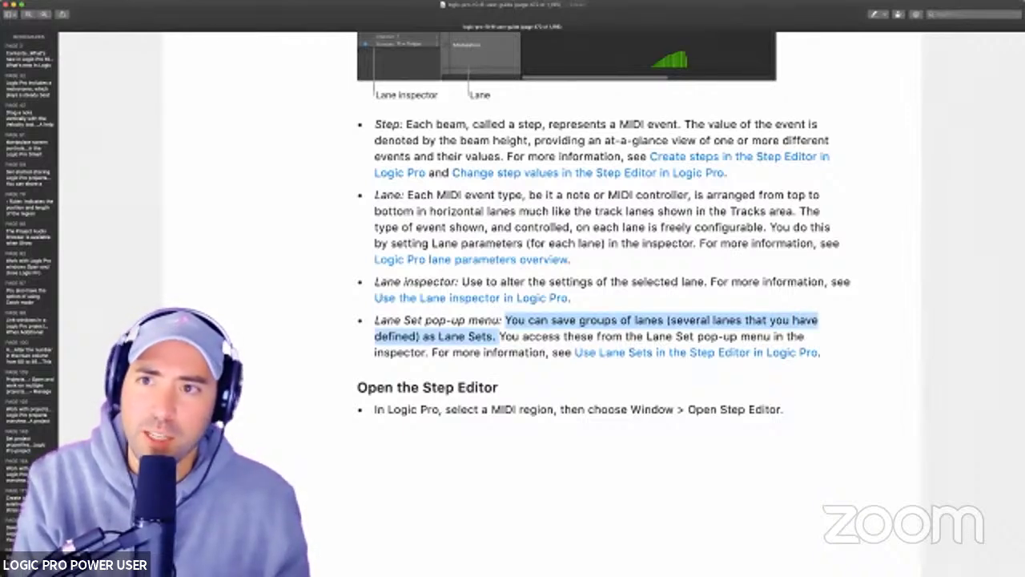
{"action": "key", "text": "ctrl+super+h"}
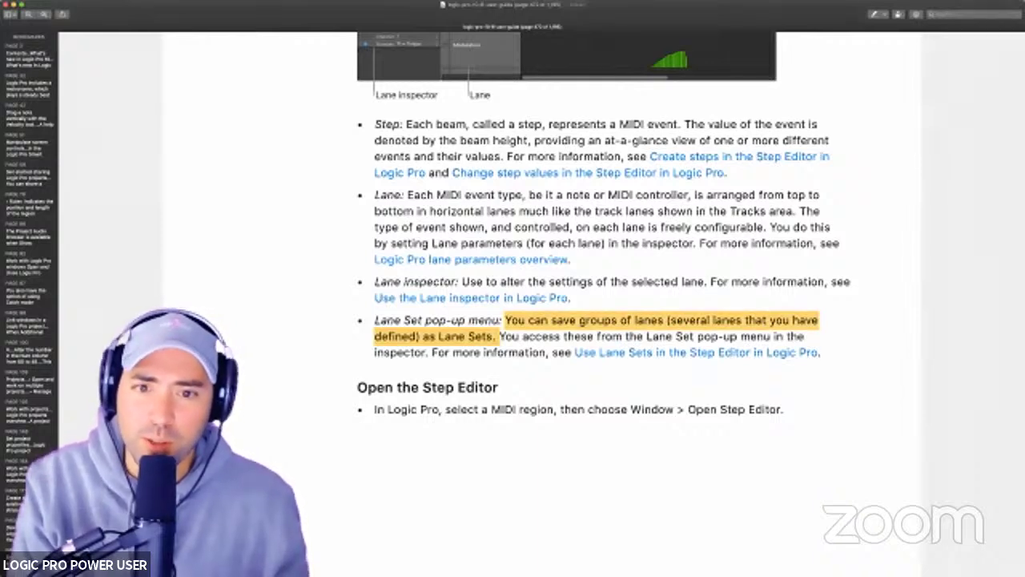
Review the guide's section on creating and editing steps, and select "the grid value" in the heading about the selected lane.
{"action": "scroll", "coordinate": [609, 288], "scroll_direction": "down", "scroll_amount": 3}
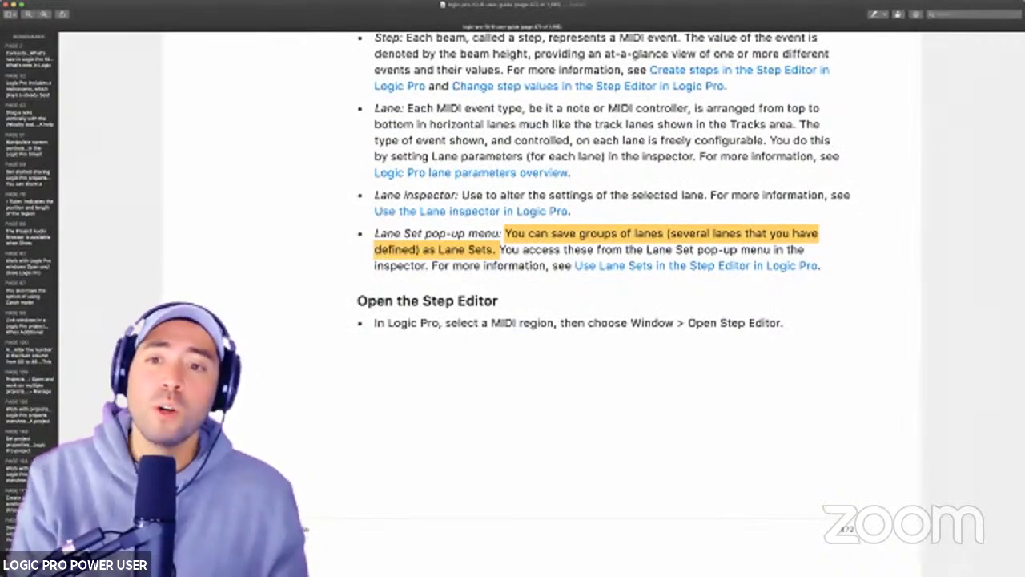
{"action": "scroll", "coordinate": [609, 305], "scroll_direction": "down", "scroll_amount": 10}
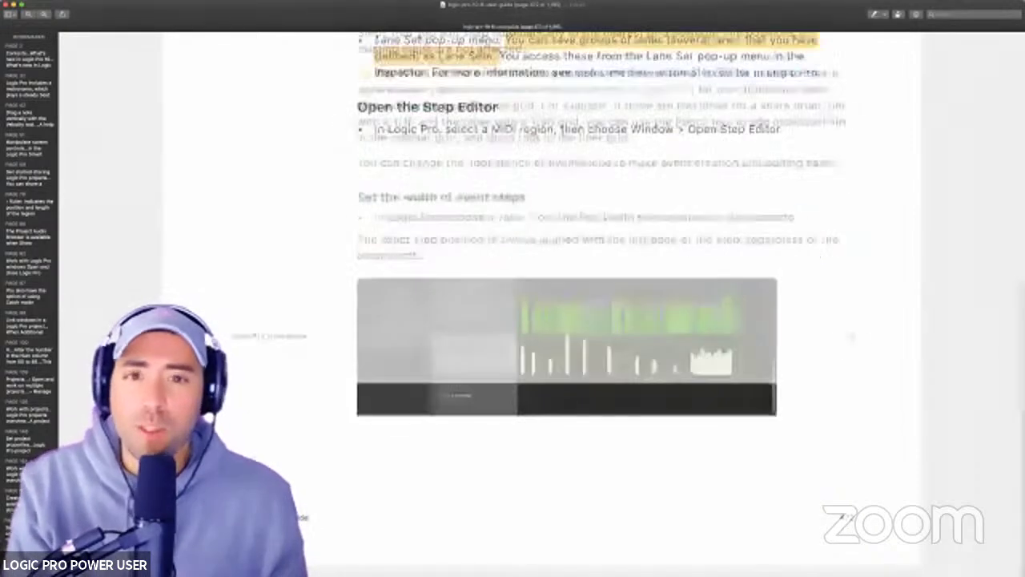
{"action": "scroll", "coordinate": [609, 288], "scroll_direction": "up", "scroll_amount": 2}
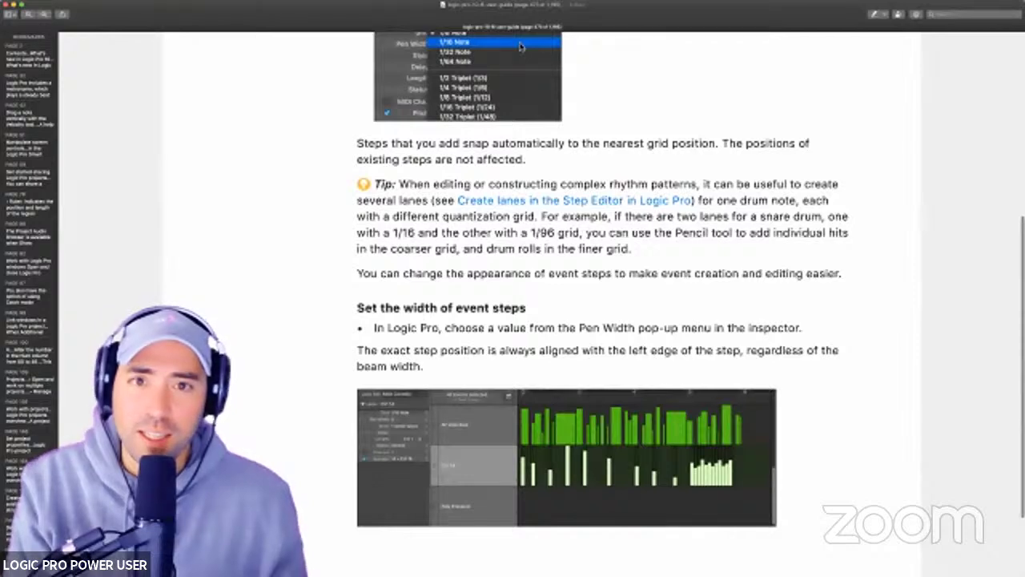
{"action": "scroll", "coordinate": [609, 305], "scroll_direction": "up", "scroll_amount": 8}
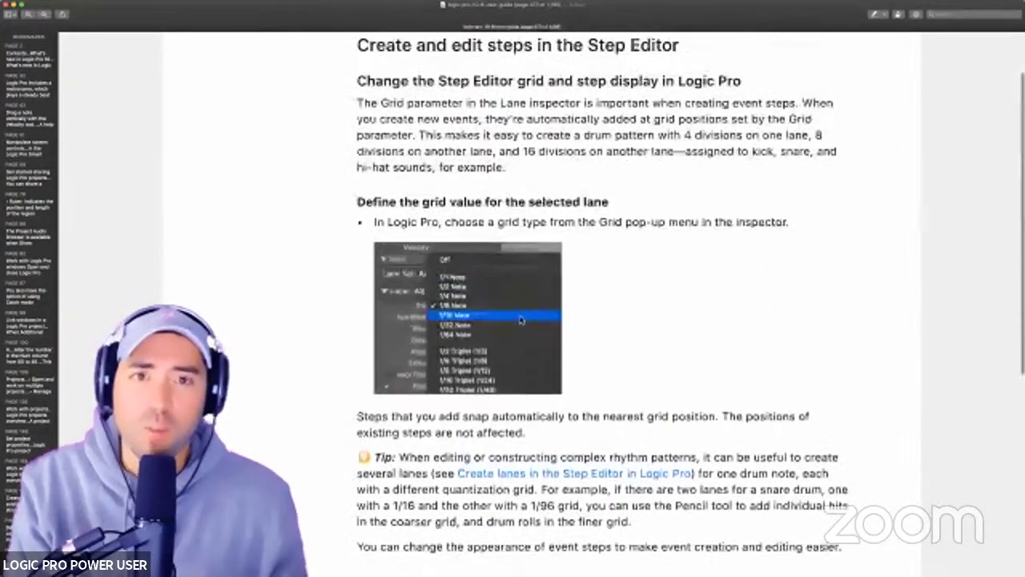
{"action": "scroll", "coordinate": [609, 305], "scroll_direction": "up", "scroll_amount": 2}
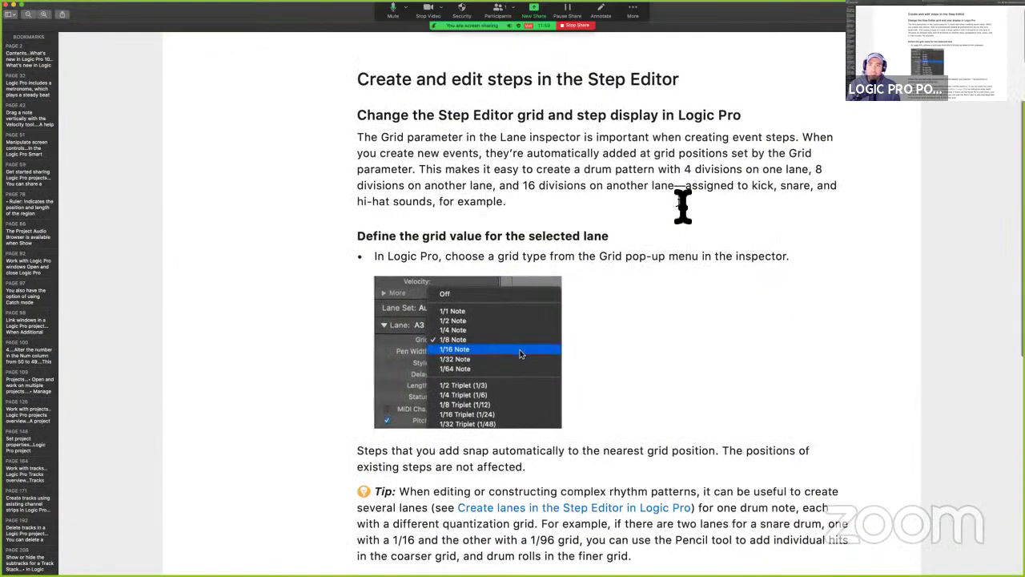
{"action": "scroll", "coordinate": [682, 207], "scroll_direction": "down", "scroll_amount": 10}
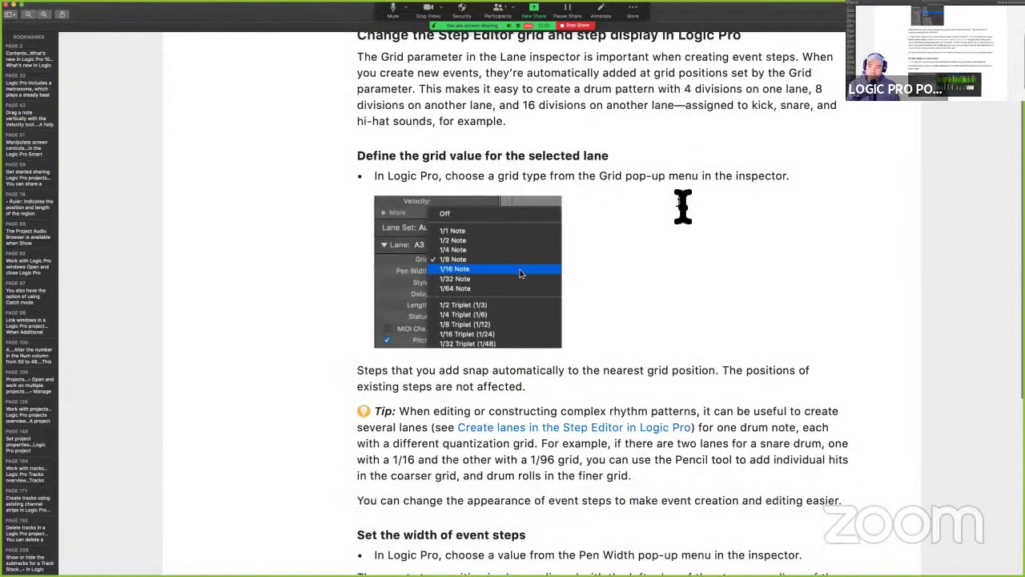
{"action": "scroll", "coordinate": [681, 207], "scroll_direction": "up", "scroll_amount": 10}
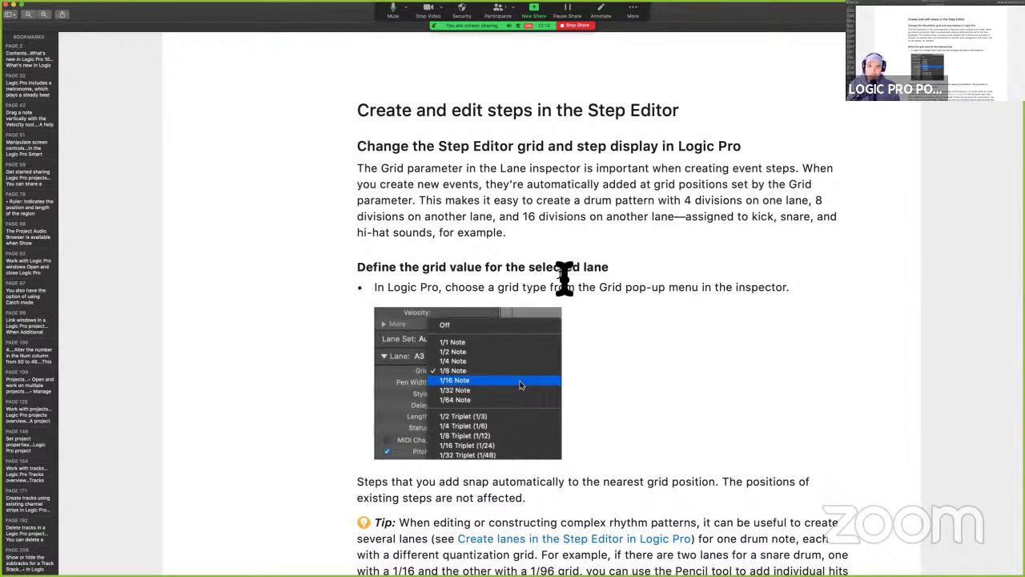
{"action": "left_click_drag", "start_coordinate": [401, 272], "coordinate": [487, 272]}
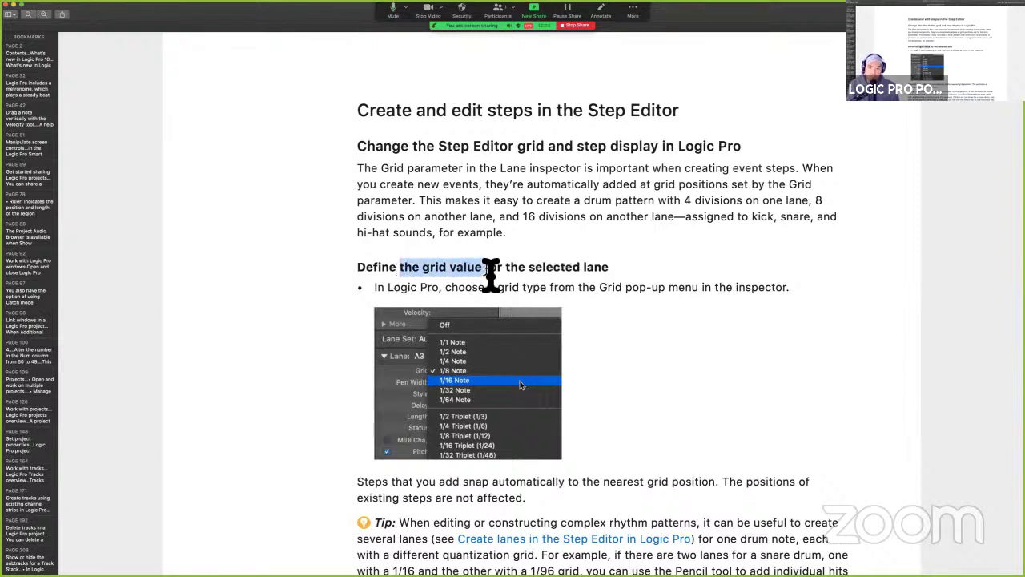
Switch to Logic Pro and check the availability of the Open Step Editor command with no MIDI region selected.
{"action": "scroll", "coordinate": [491, 275], "scroll_direction": "right", "scroll_amount": 5}
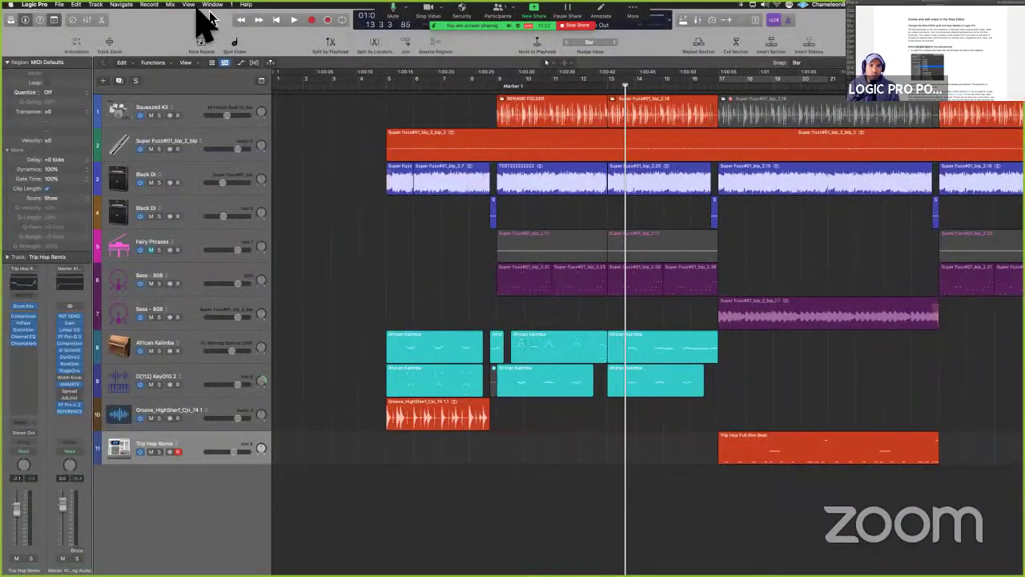
{"action": "left_click", "coordinate": [205, 6]}
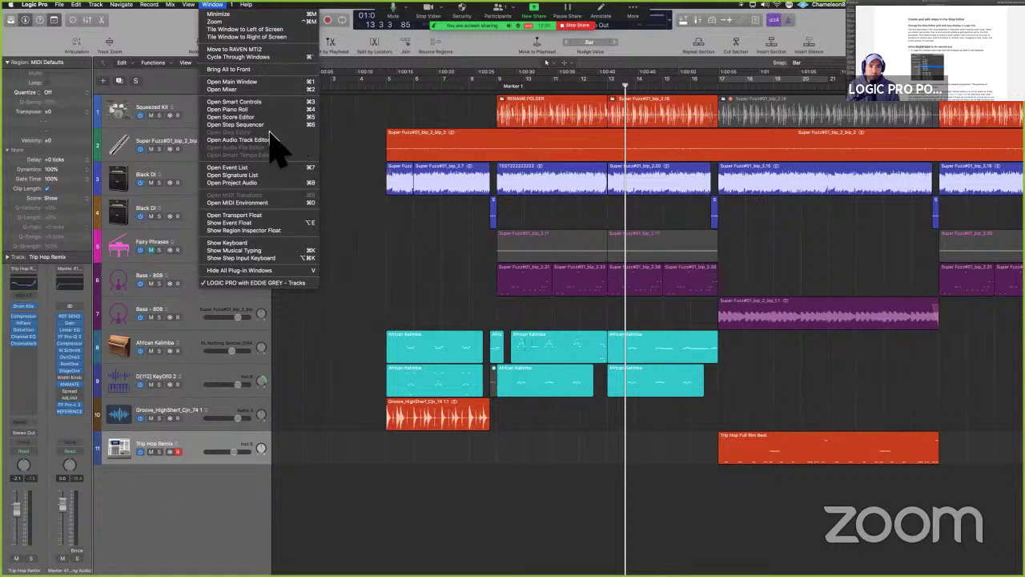
{"action": "key", "text": "ctrl+alt+super"}
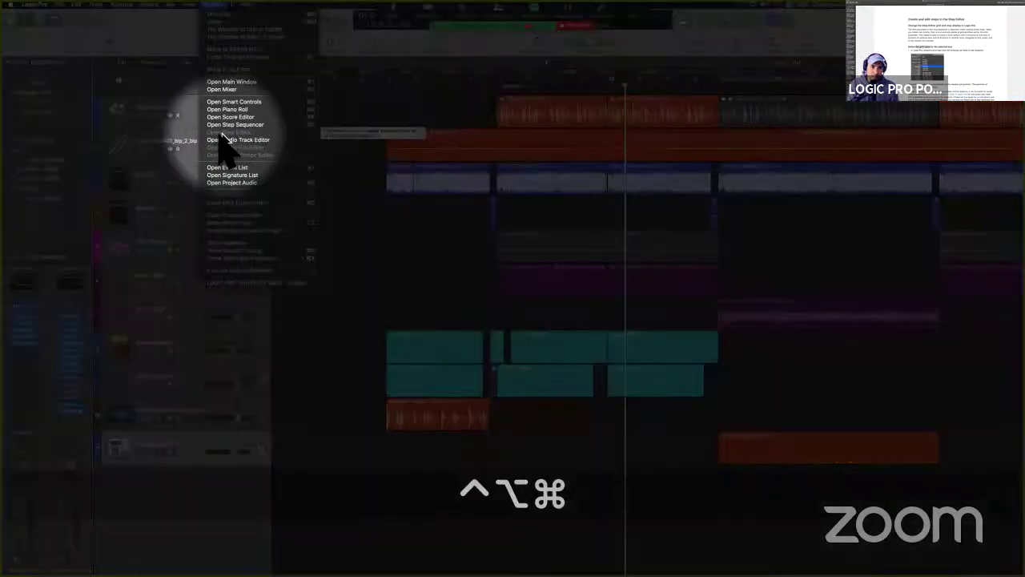
{"action": "key", "text": "ctrl+alt+super"}
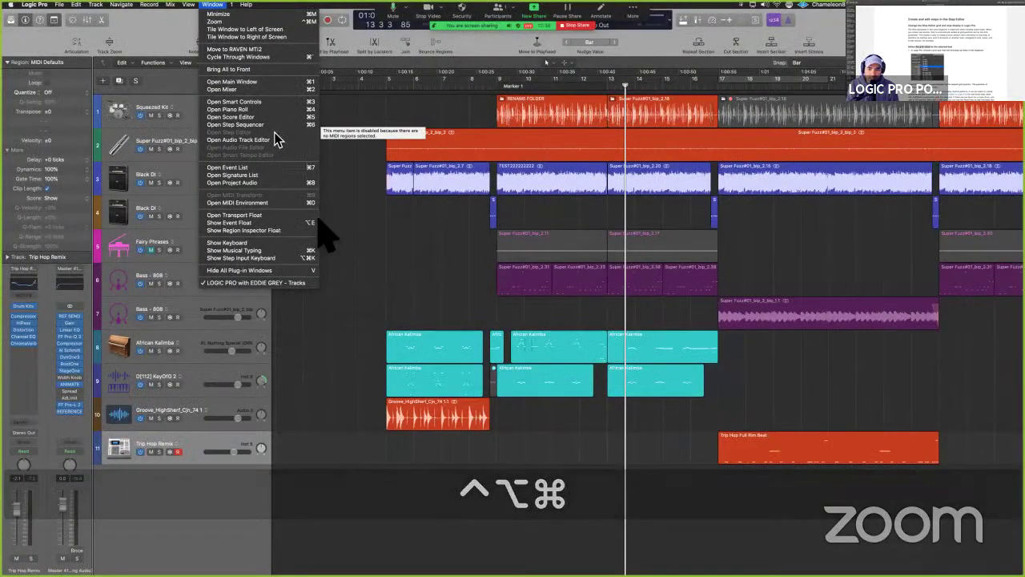
{"action": "left_click", "coordinate": [530, 529]}
Open the Trip Hop Full Rim Beat region on the Trip Hop Remix track in the Piano Roll.
{"action": "scroll", "coordinate": [533, 532], "scroll_direction": "right", "scroll_amount": 10}
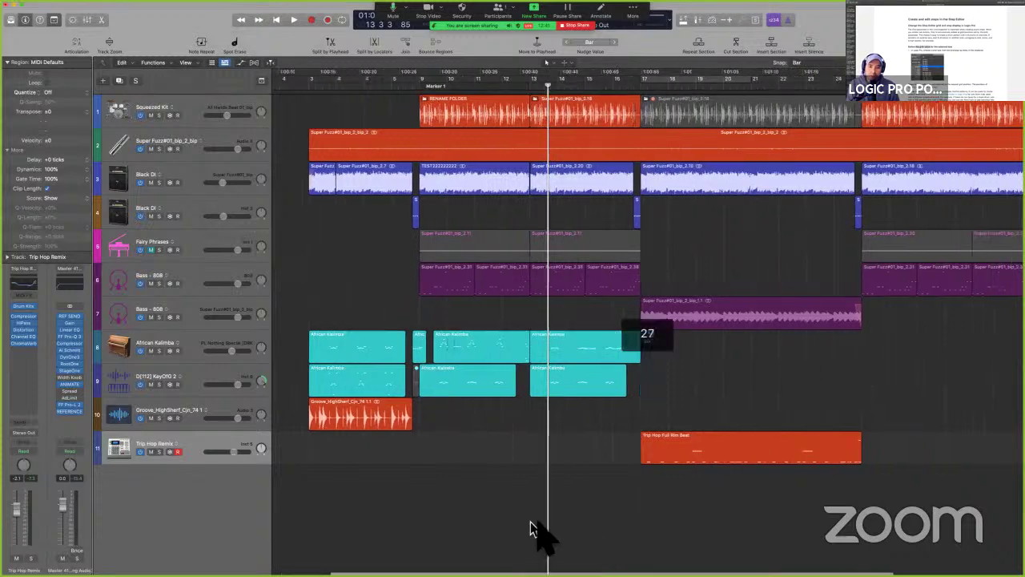
{"action": "scroll", "coordinate": [579, 519], "scroll_direction": "right", "scroll_amount": 8}
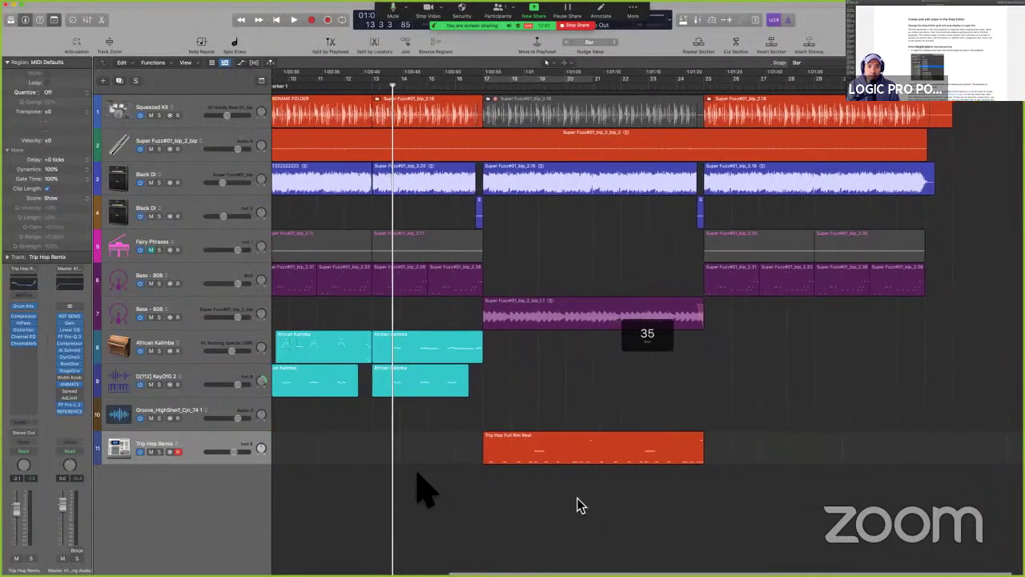
{"action": "double_click", "coordinate": [540, 455]}
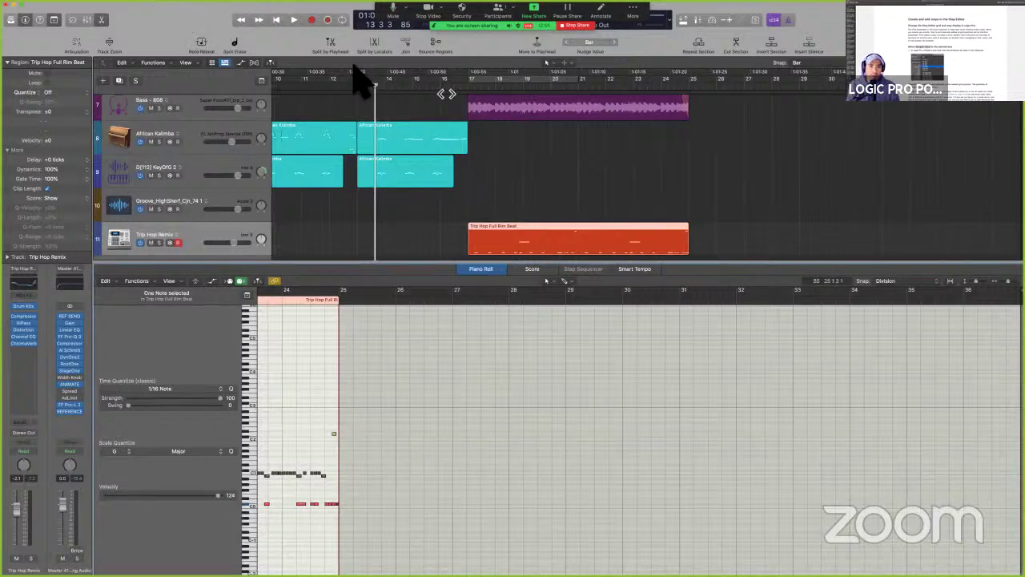
Open the Step Editor for the Trip Hop Full Rim Beat region and enlarge its window to show the whole region.
{"action": "left_click", "coordinate": [544, 170]}
{"action": "left_click", "coordinate": [542, 229]}
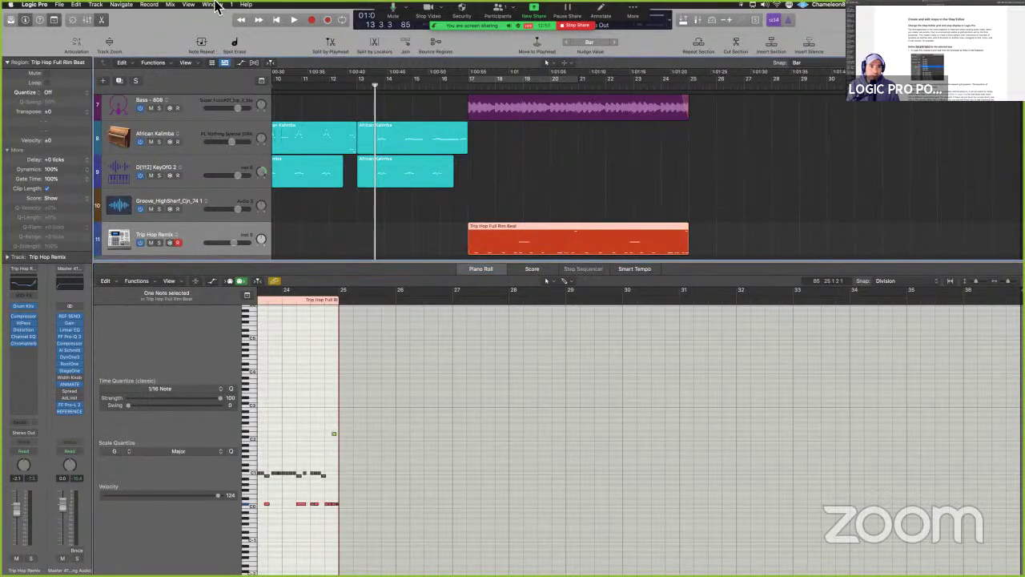
{"action": "left_click", "coordinate": [220, 5]}
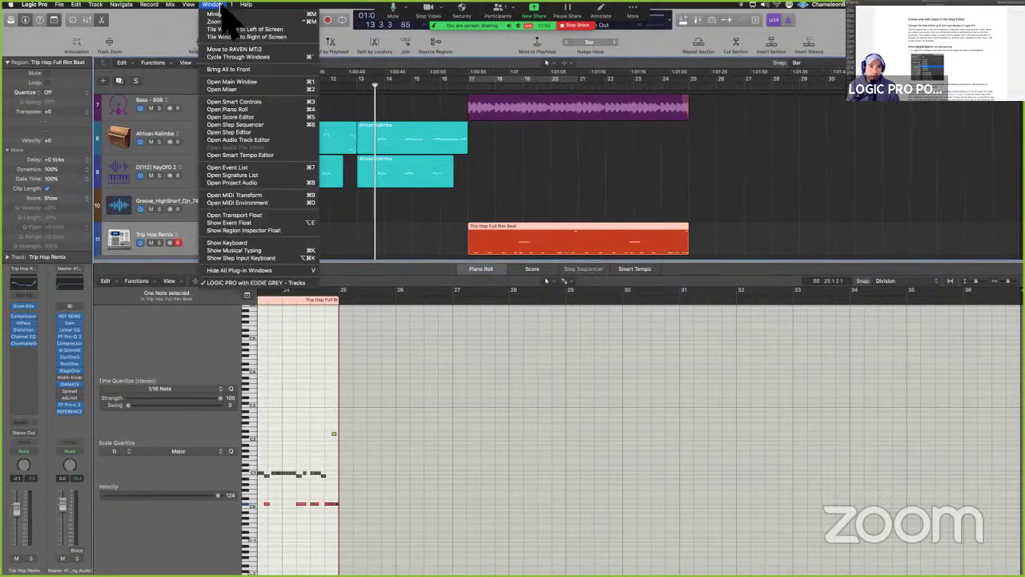
{"action": "left_click", "coordinate": [264, 135]}
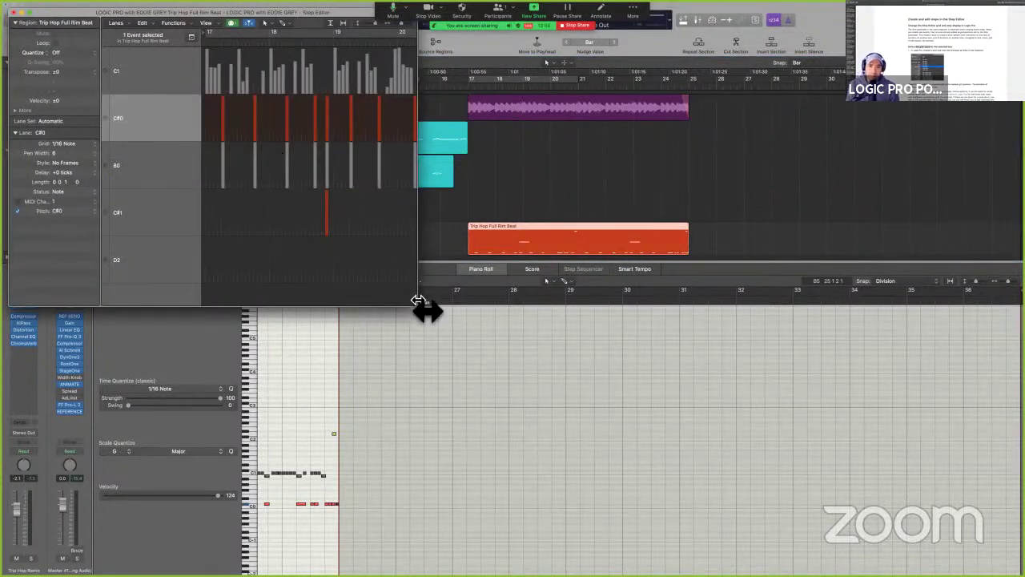
{"action": "left_click_drag", "start_coordinate": [417, 305], "coordinate": [954, 565]}
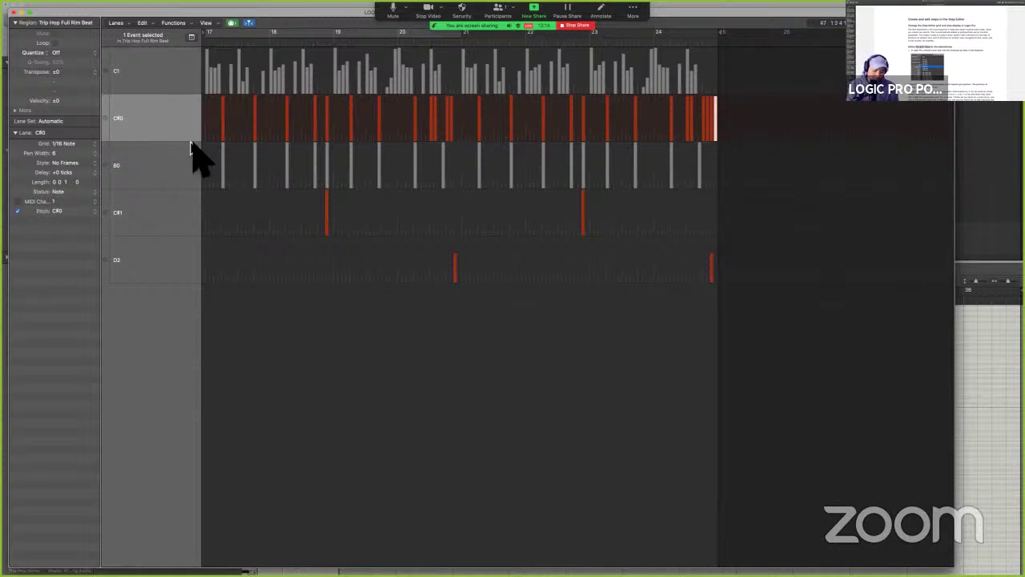
Solo the Trip Hop Remix track and set the cycle range to the Trip Hop Full Rim Beat region.
{"action": "left_click_drag", "start_coordinate": [235, 21], "coordinate": [256, 312]}
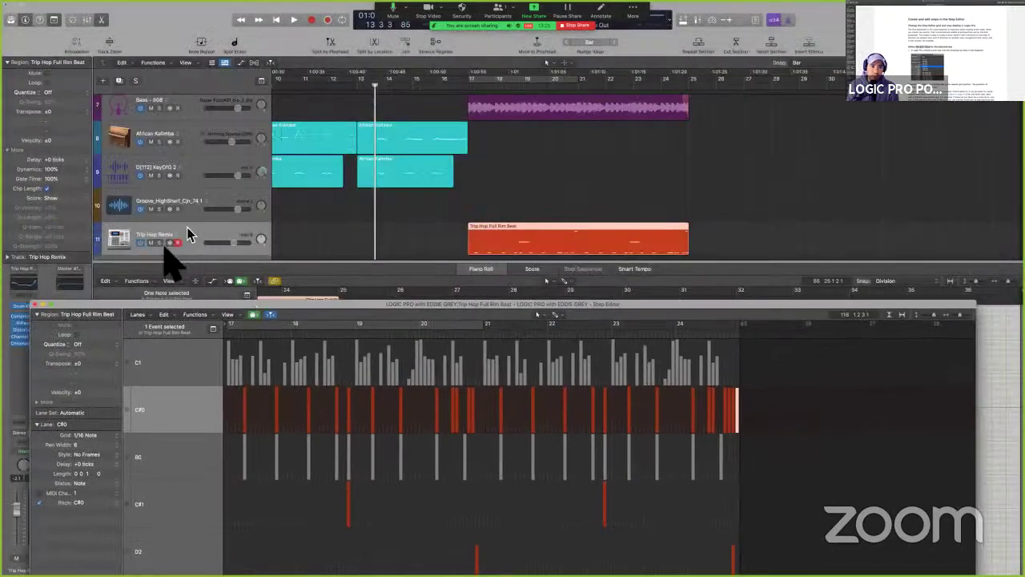
{"action": "left_click", "coordinate": [545, 240]}
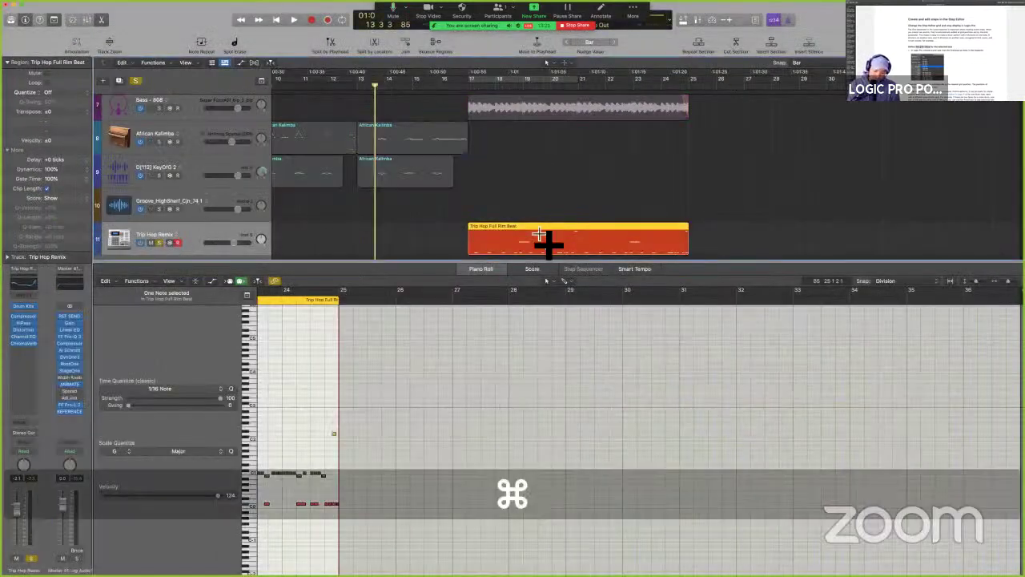
{"action": "key", "text": "ctrl+super+f"}
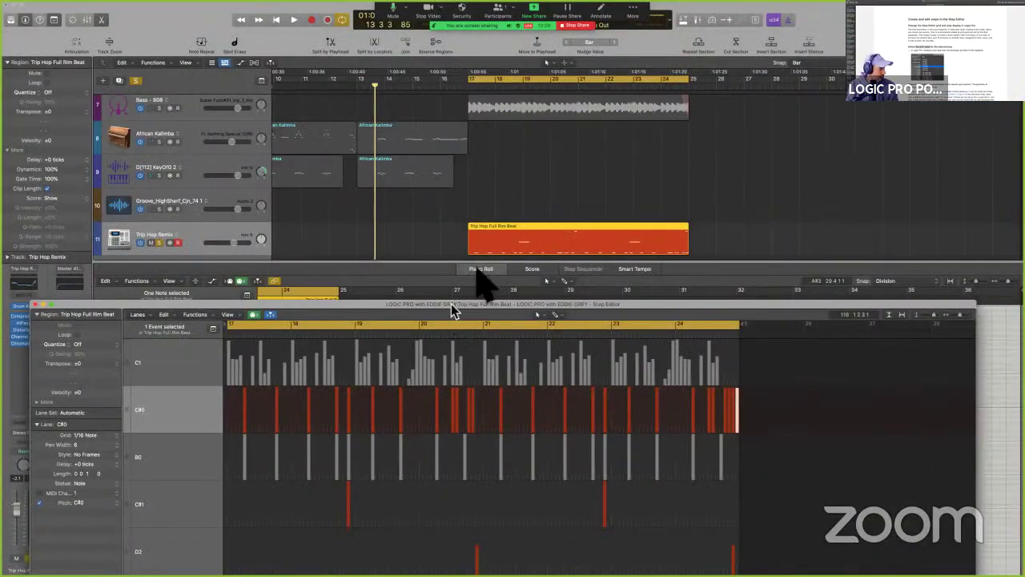
Maximize the Step Editor window and play the cycled region, dismissing the audio and MIDI synchronization error.
{"action": "left_click_drag", "start_coordinate": [455, 301], "coordinate": [474, 53]}
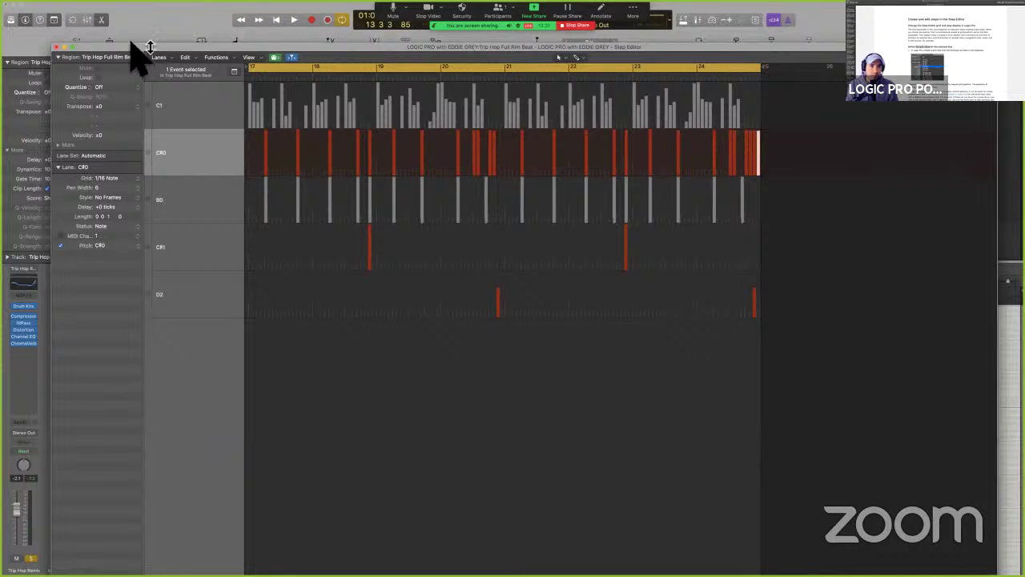
{"action": "left_click", "coordinate": [73, 48]}
{"action": "key", "text": "space"}
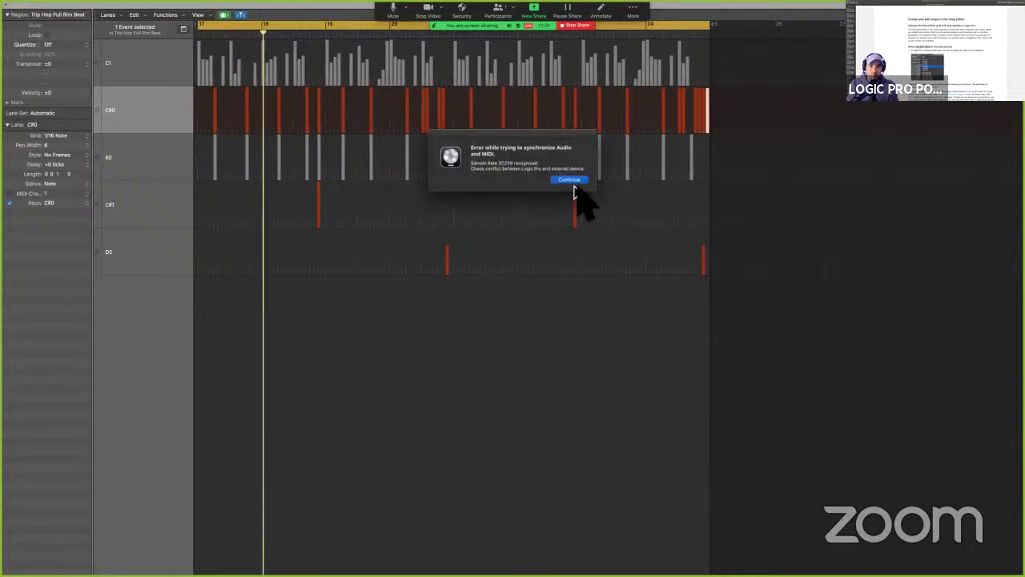
{"action": "key", "text": "space"}
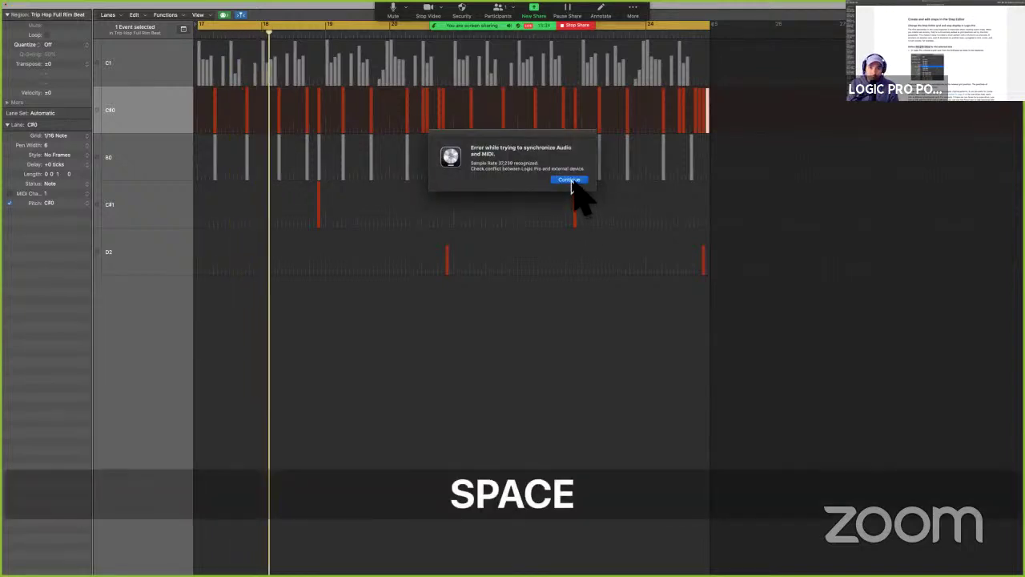
{"action": "left_click", "coordinate": [570, 180]}
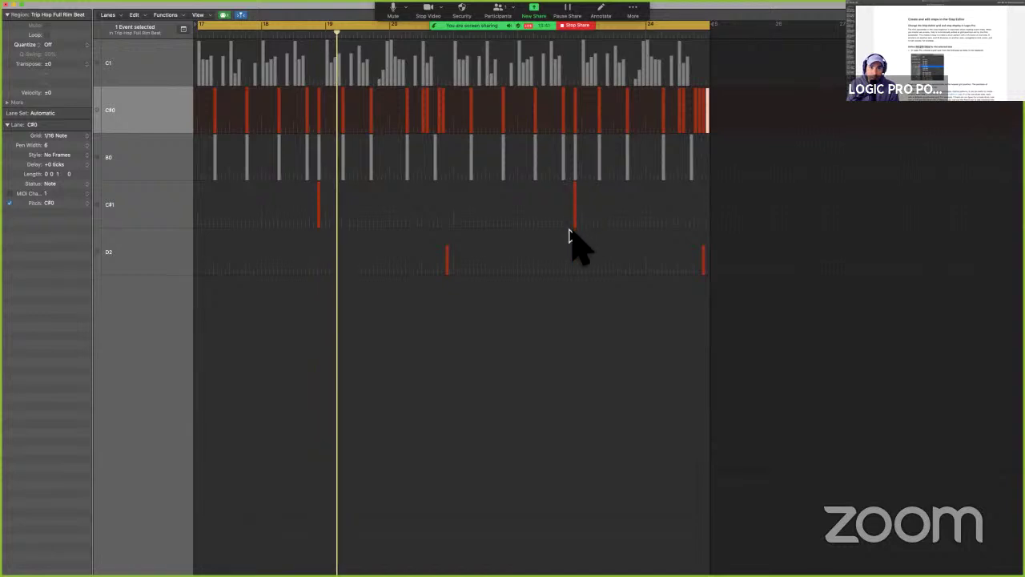
{"action": "key", "text": "space"}
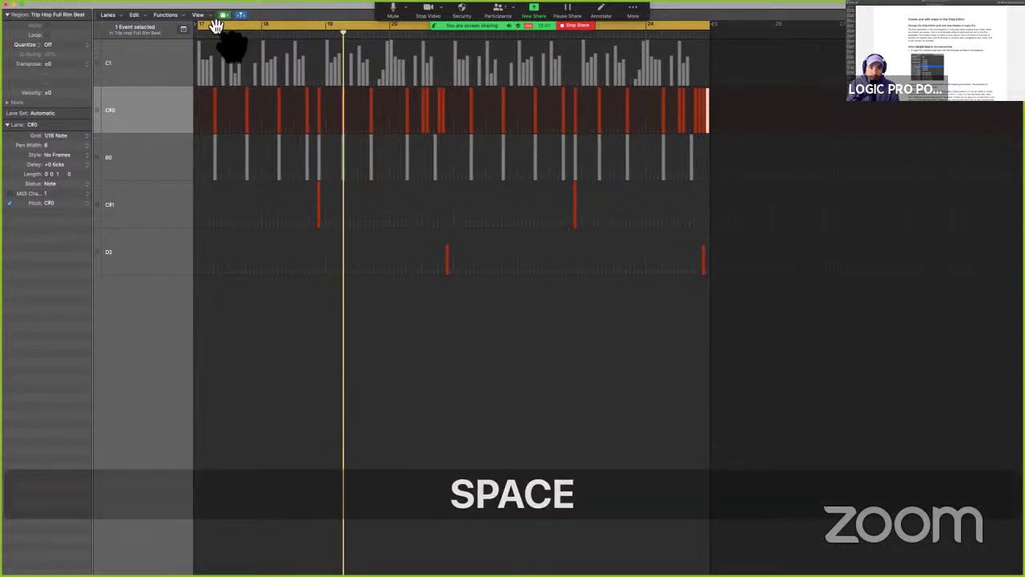
Bypass plug-ins on the master channel strip, and play the cycled region again in the enlarged Step Editor.
{"action": "double_click", "coordinate": [272, 40]}
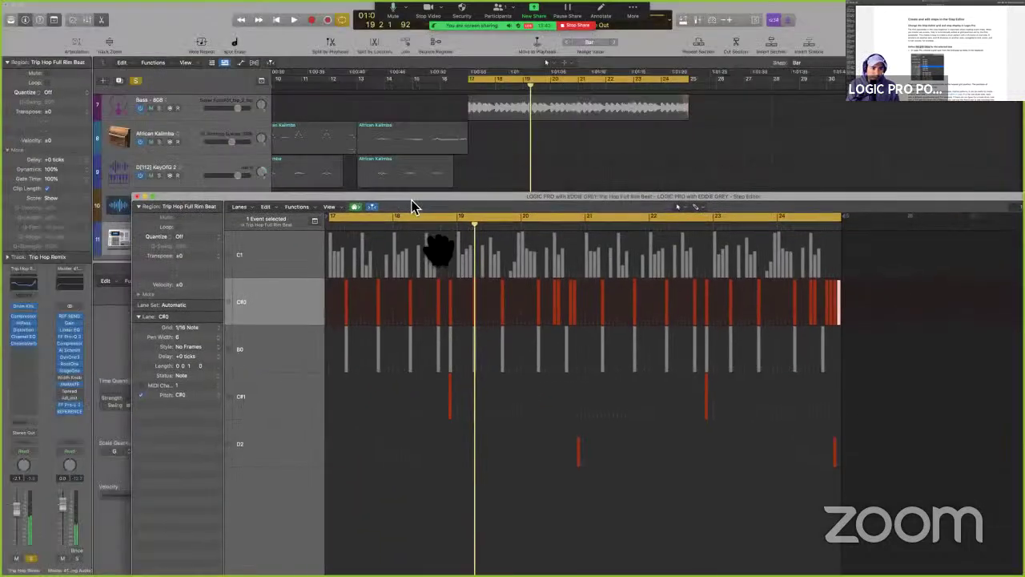
{"action": "left_click", "coordinate": [62, 409]}
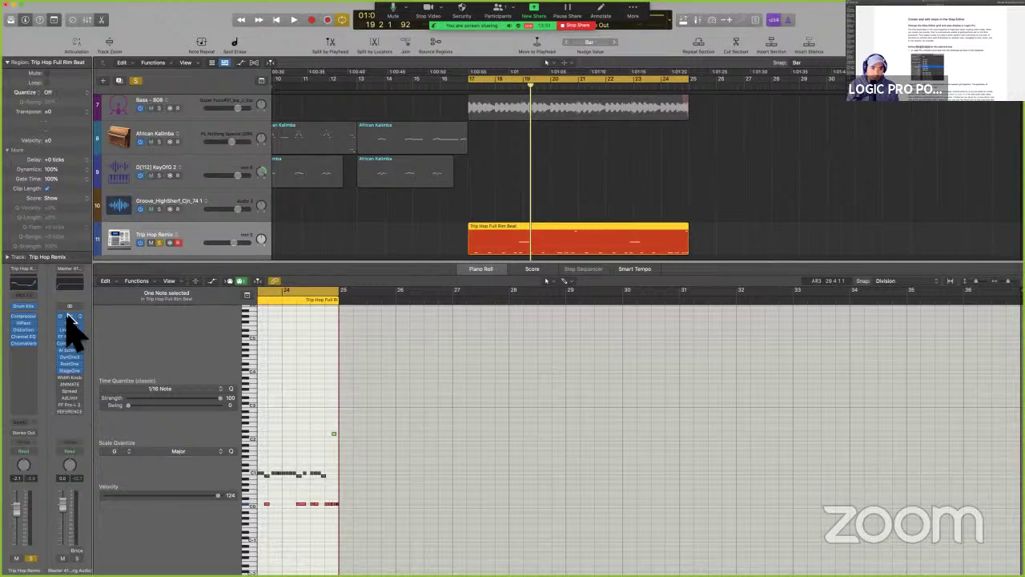
{"action": "key", "text": "space"}
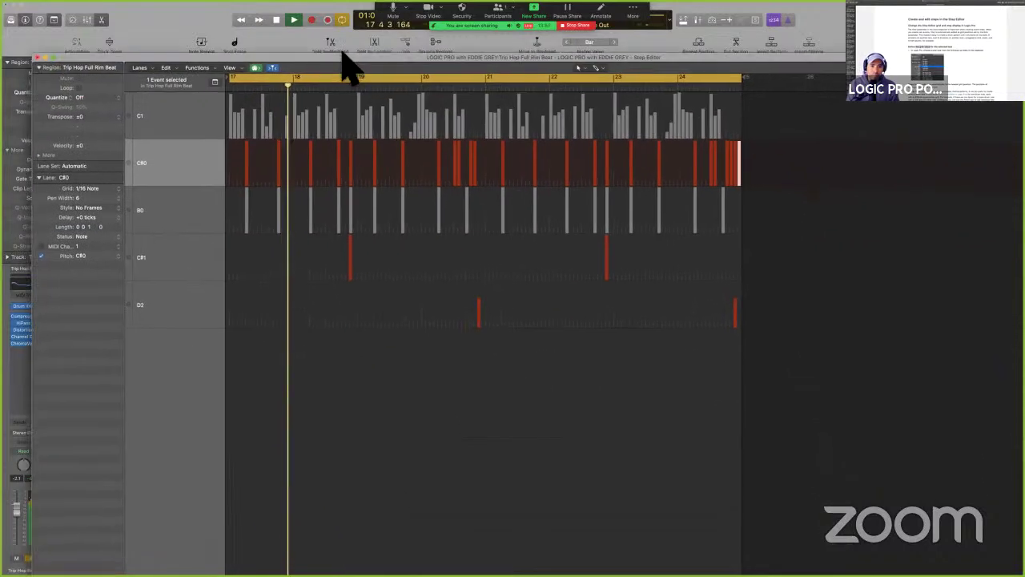
{"action": "left_click_drag", "start_coordinate": [345, 58], "coordinate": [338, 42]}
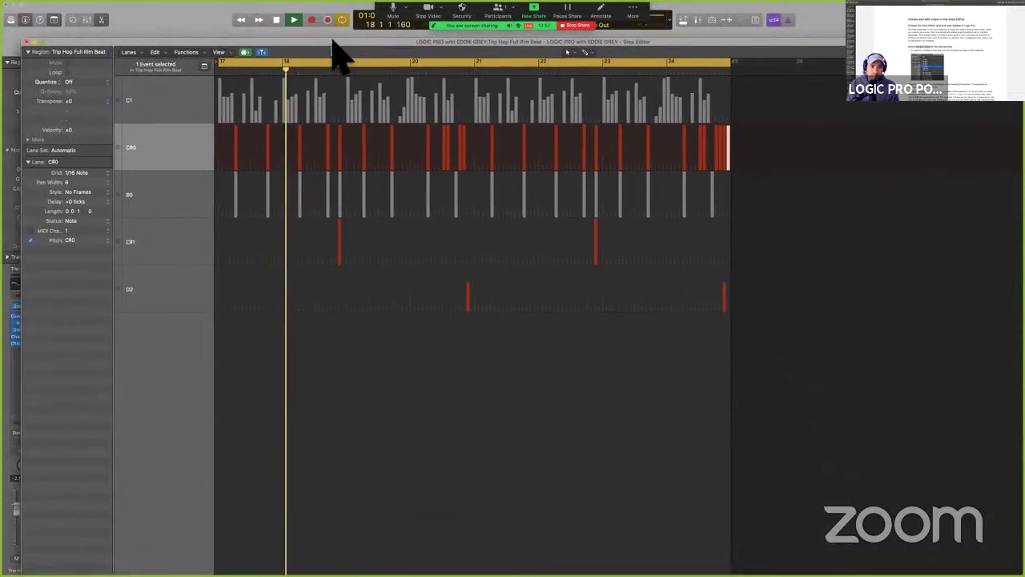
{"action": "key", "text": "space"}
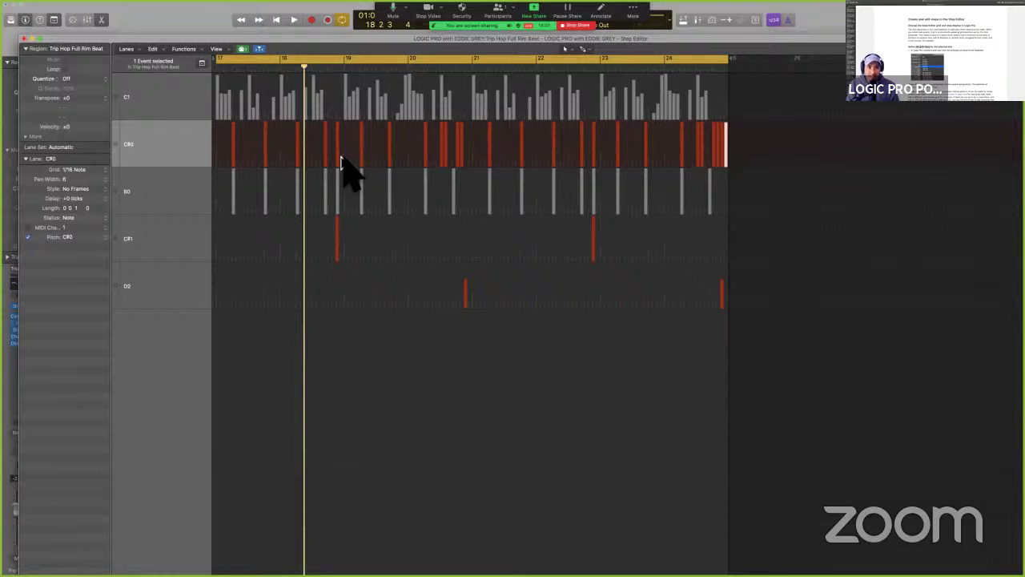
{"action": "left_click_drag", "start_coordinate": [283, 39], "coordinate": [266, 5]}
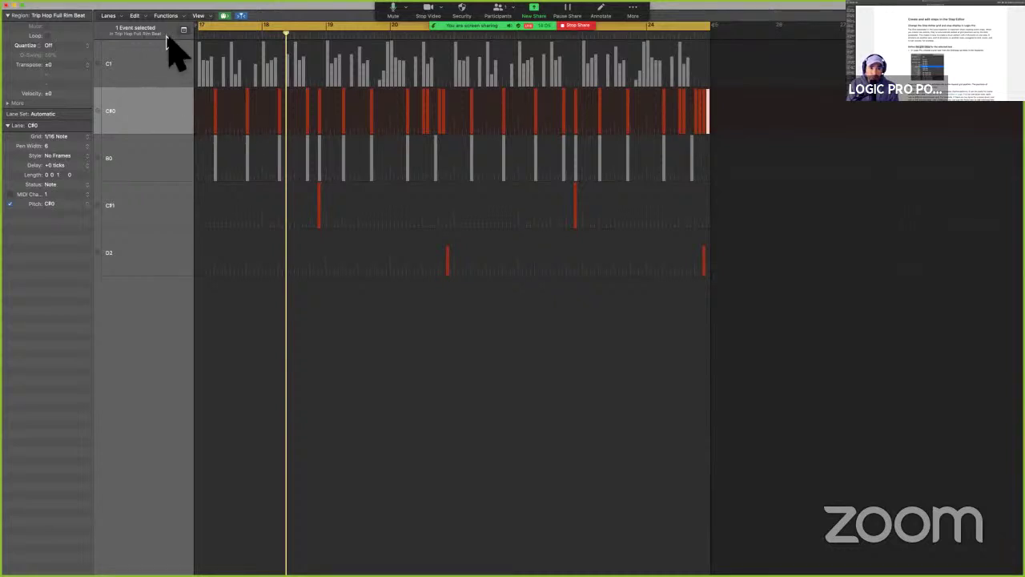
Examine the available lane set options and the parameters of the C#0 lane.
{"action": "left_click", "coordinate": [57, 114]}
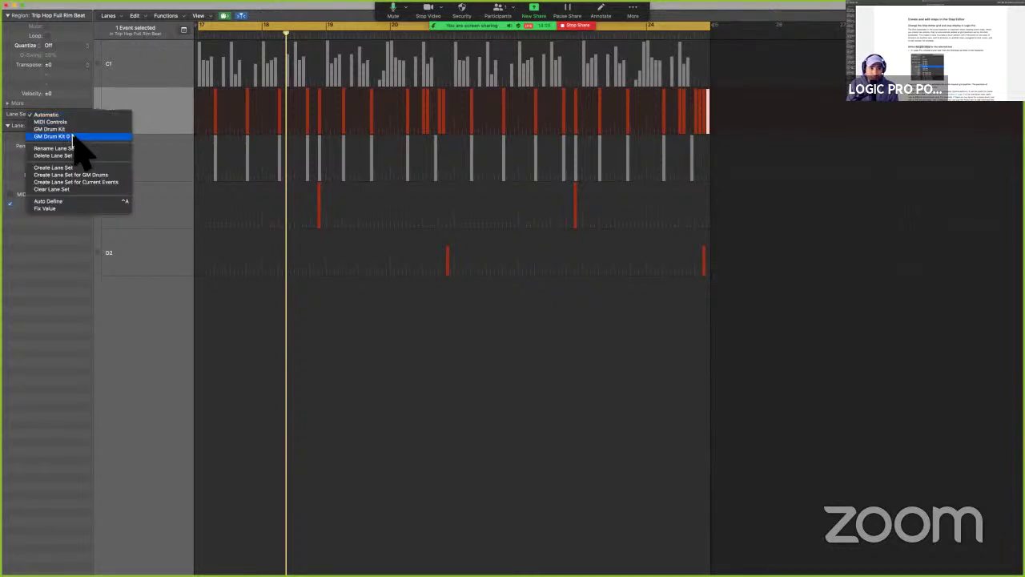
{"action": "left_click", "coordinate": [86, 112]}
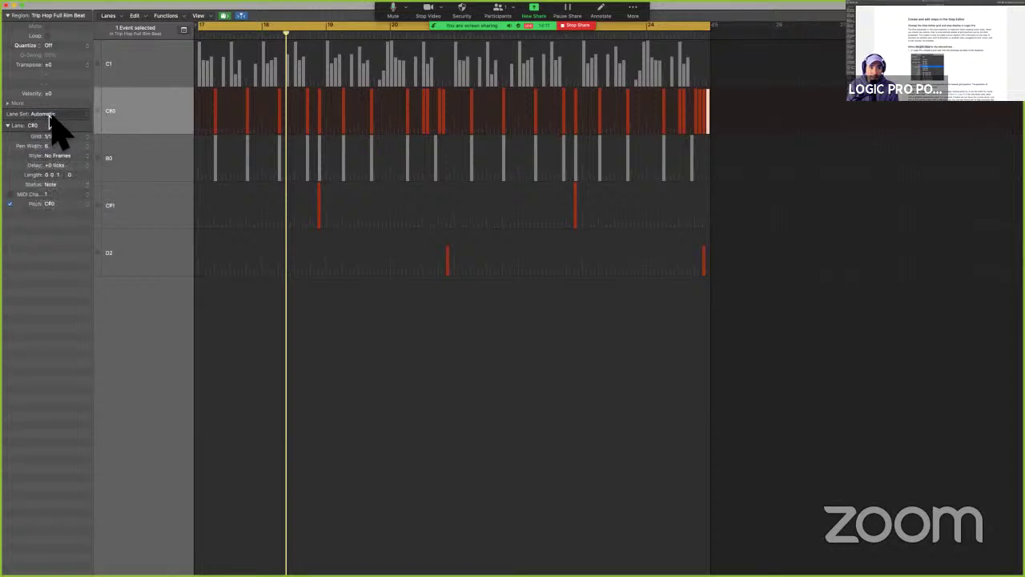
{"action": "key", "text": "ctrl+a"}
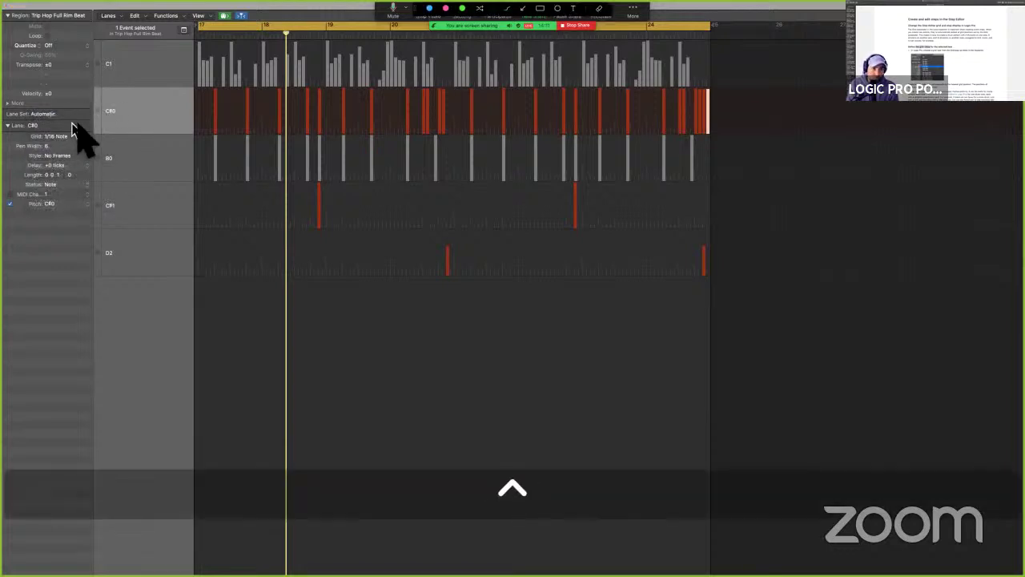
{"action": "mouse_move", "coordinate": [84, 125]}
{"action": "left_mouse_down"}
{"action": "mouse_move", "coordinate": [5, 126]}
{"action": "mouse_move", "coordinate": [10, 258]}
{"action": "mouse_move", "coordinate": [87, 142]}
{"action": "left_mouse_up"}
{"action": "key", "text": "ctrl"}
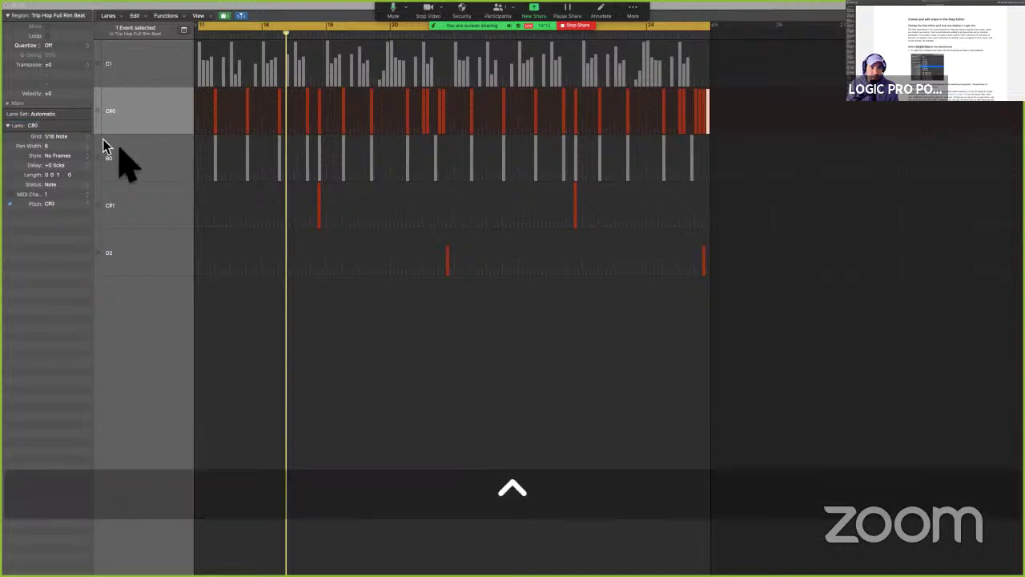
Select all events in the C#0 lane and zoom in horizontally on the steps around bars 17 and 18.
{"action": "left_click", "coordinate": [160, 128]}
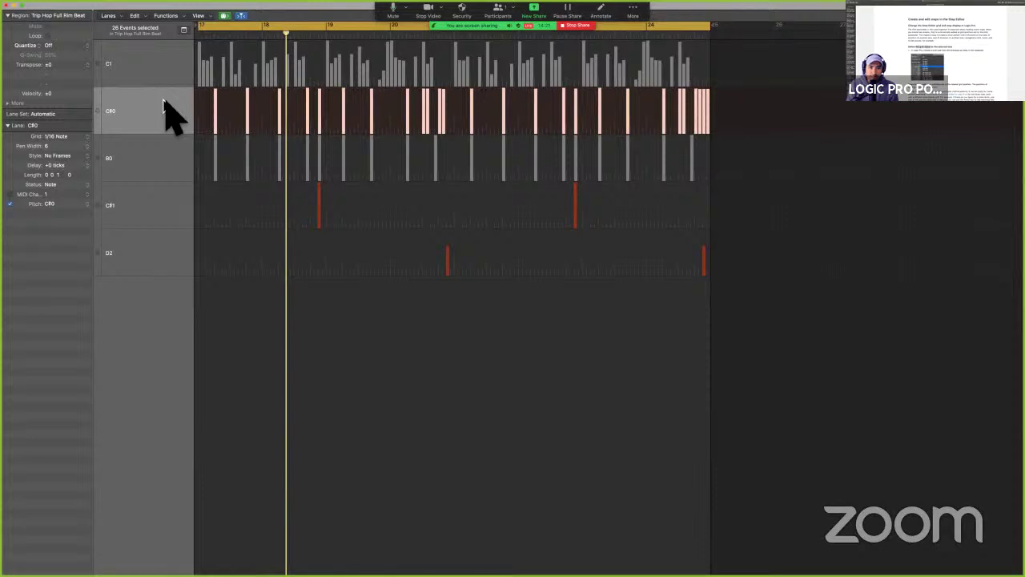
{"action": "key", "text": "space"}
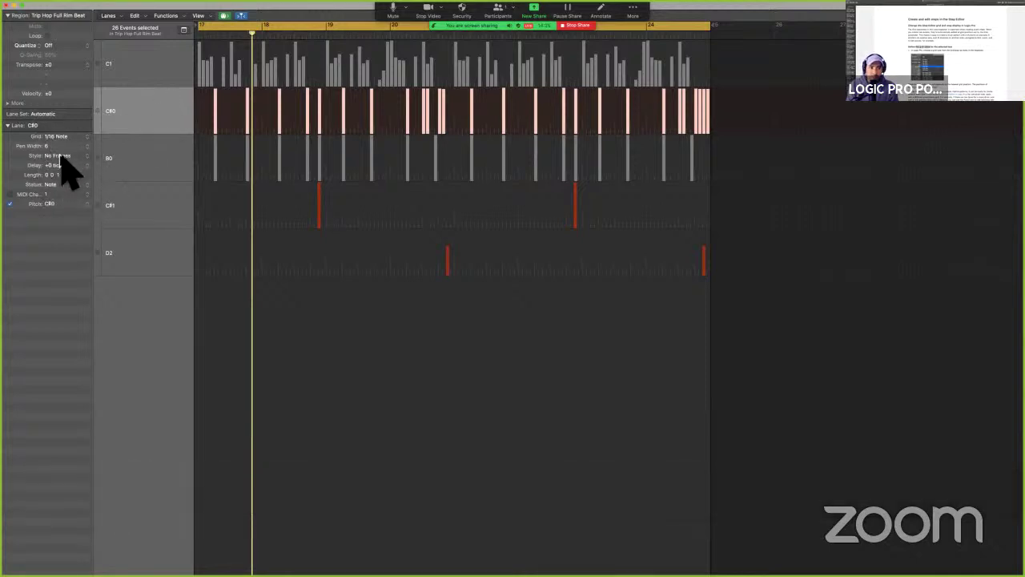
{"action": "key", "text": "super+Right"}
{"action": "key", "text": "super+Right"}
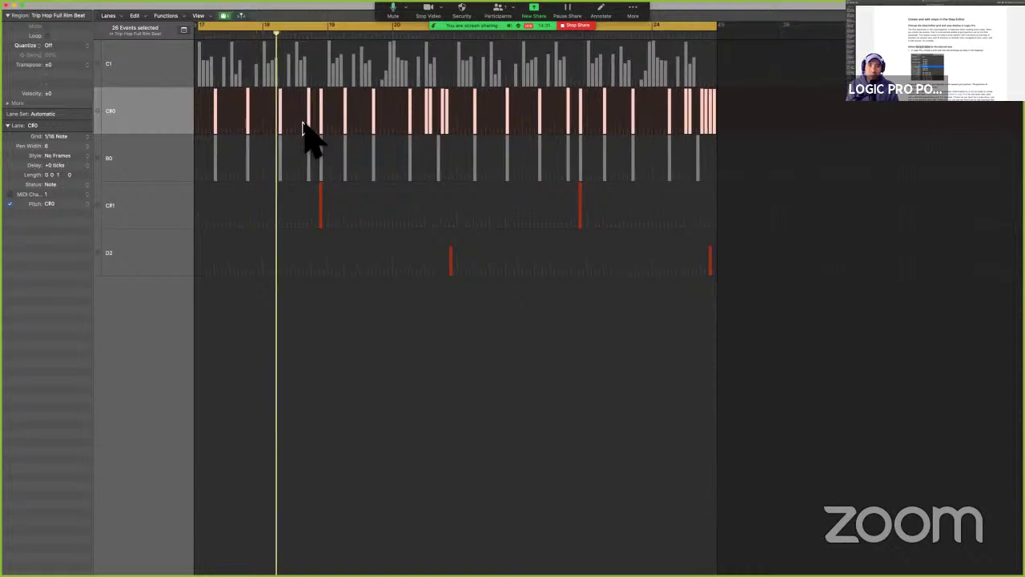
{"action": "key", "text": "super+Right"}
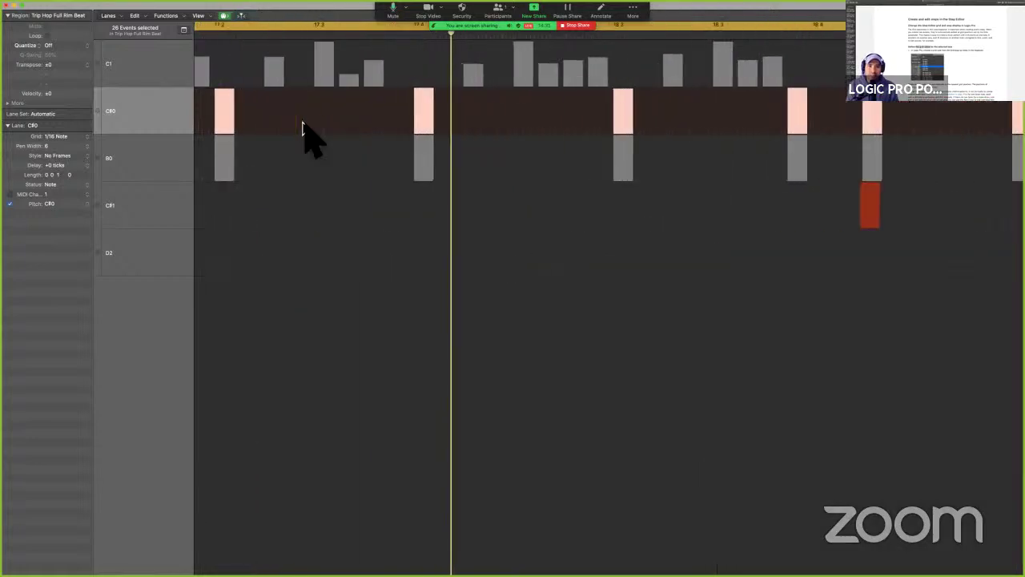
{"action": "left_click", "coordinate": [433, 26]}
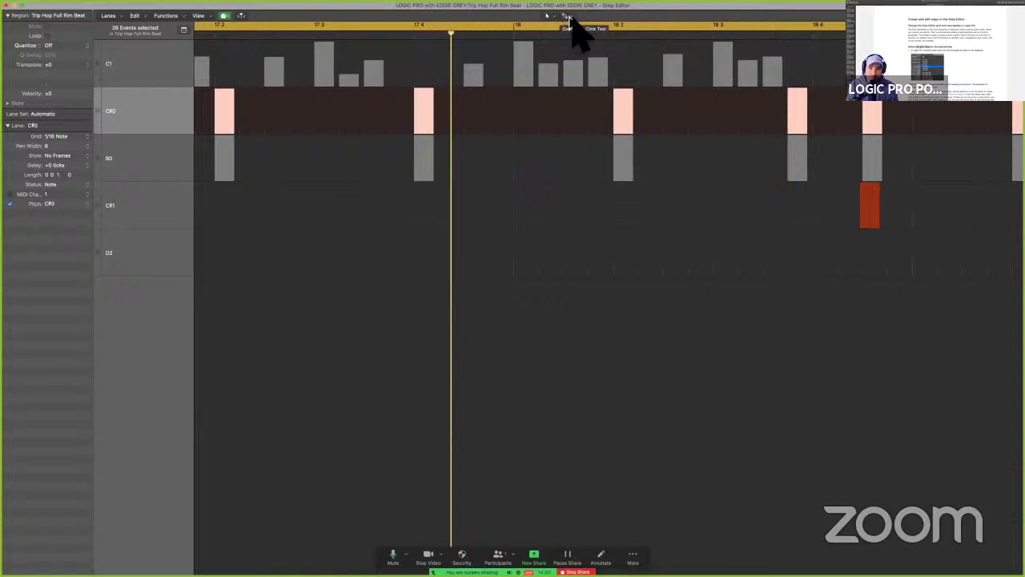
Add a step at 17.3 in the C#0 lane, raise its value to nearly full height, and play the result.
{"action": "left_click", "coordinate": [324, 124], "text": "super"}
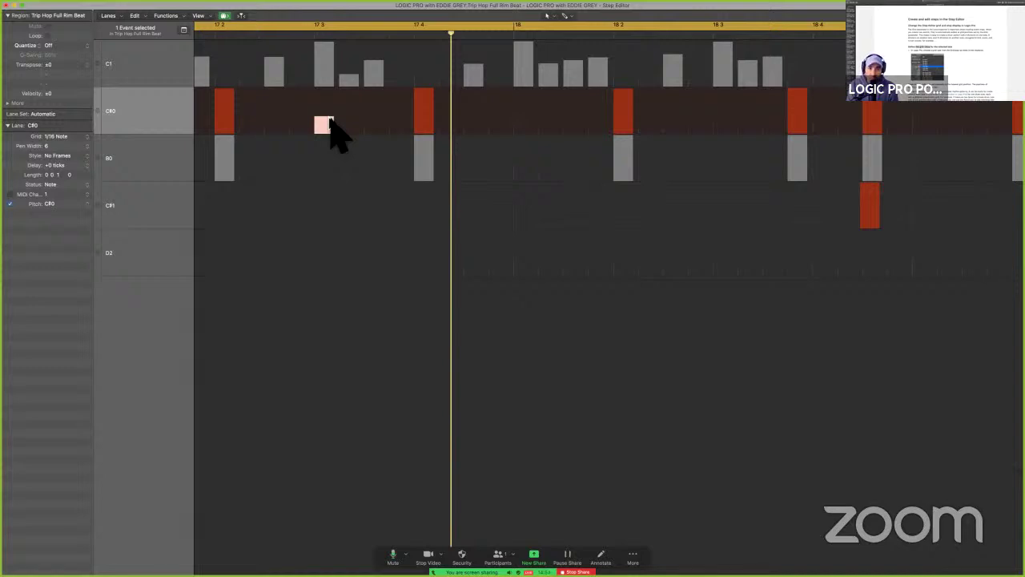
{"action": "left_click_drag", "start_coordinate": [329, 120], "coordinate": [327, 93]}
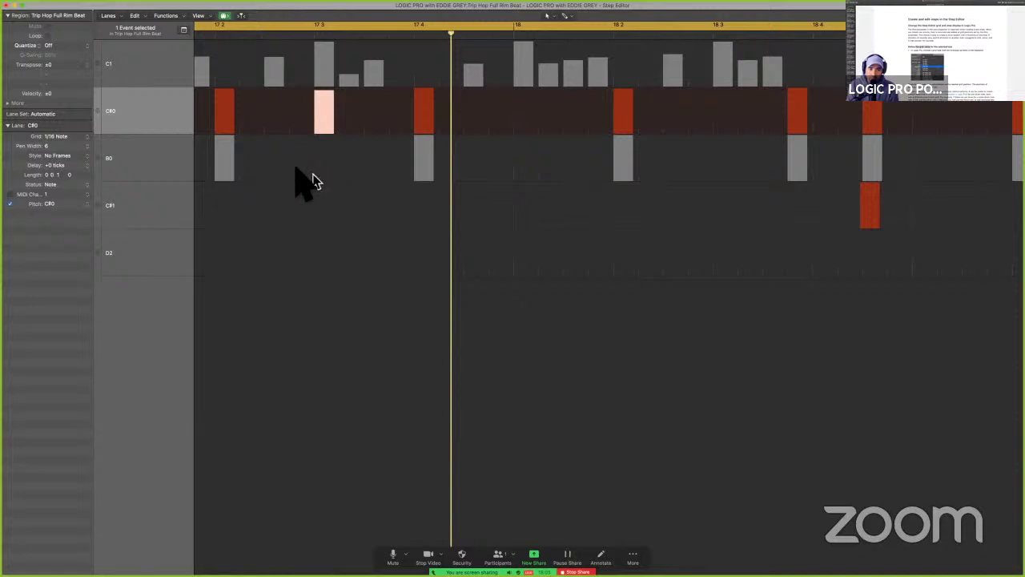
{"action": "key", "text": "space"}
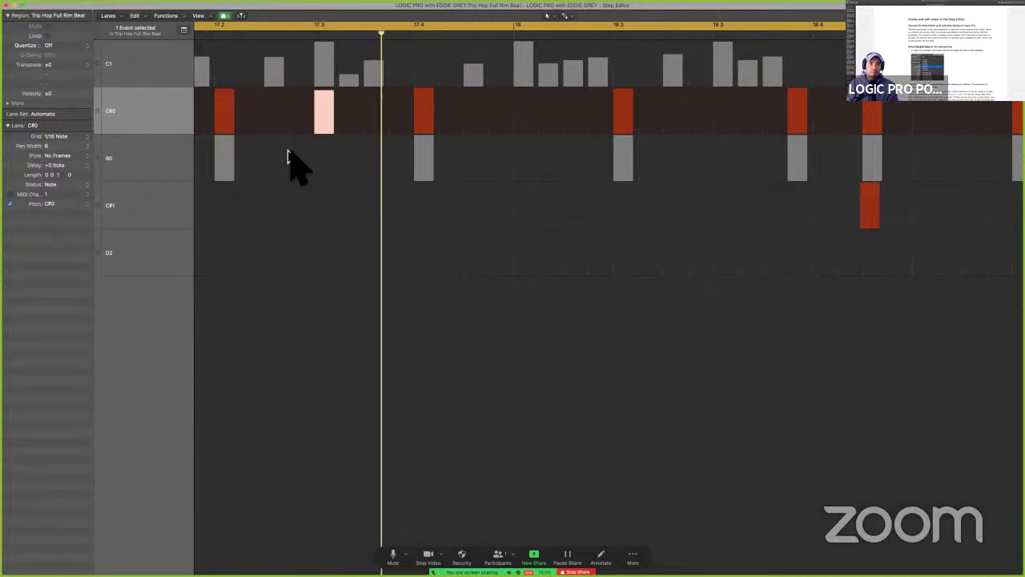
{"action": "key", "text": "space"}
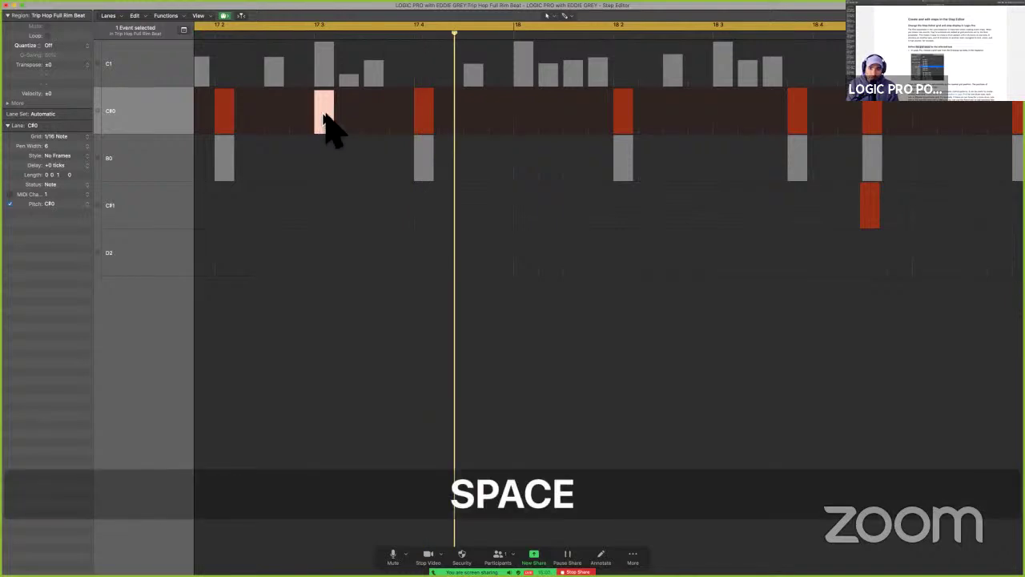
Lower the value of the step at 17.3 in the C#0 lane to less than half height, and erase it with the Eraser tool.
{"action": "key", "text": "super"}
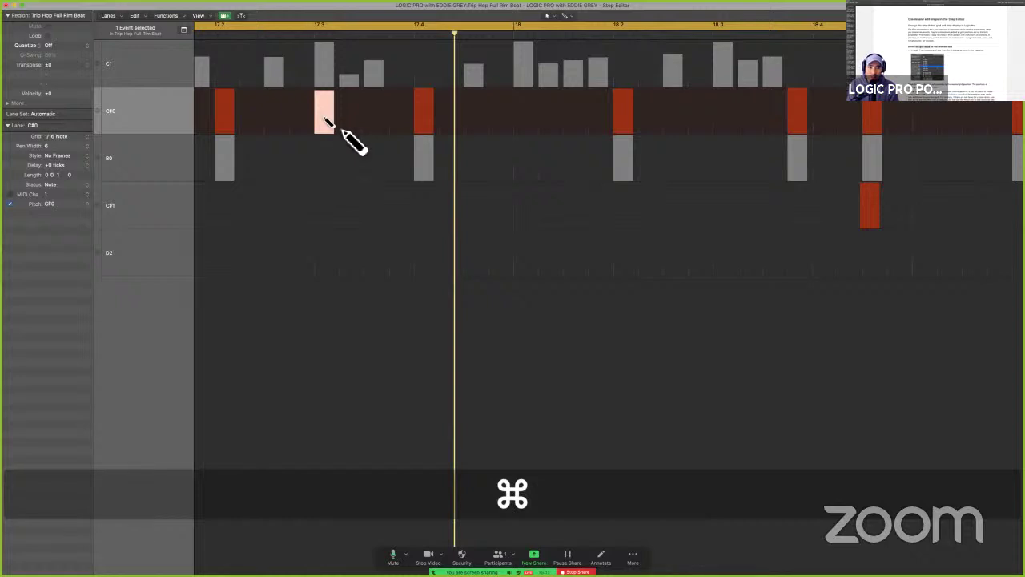
{"action": "left_click", "coordinate": [324, 118]}
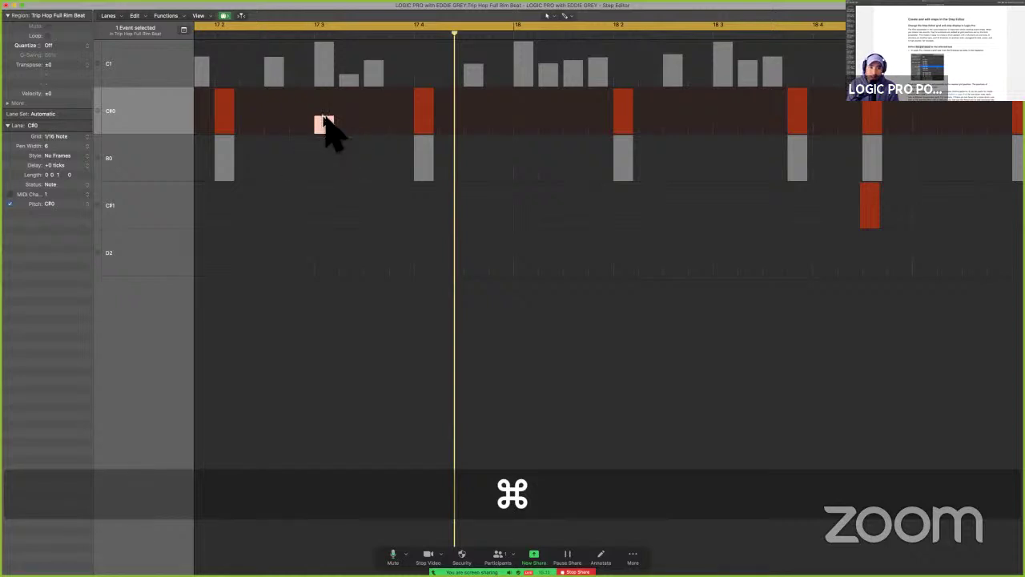
{"action": "key", "text": "t"}
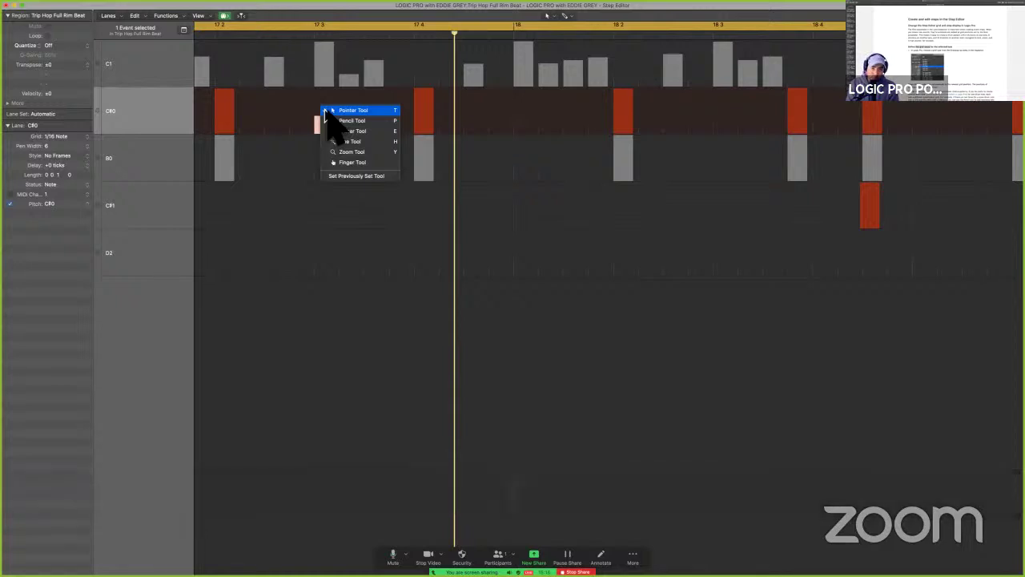
{"action": "key", "text": "e"}
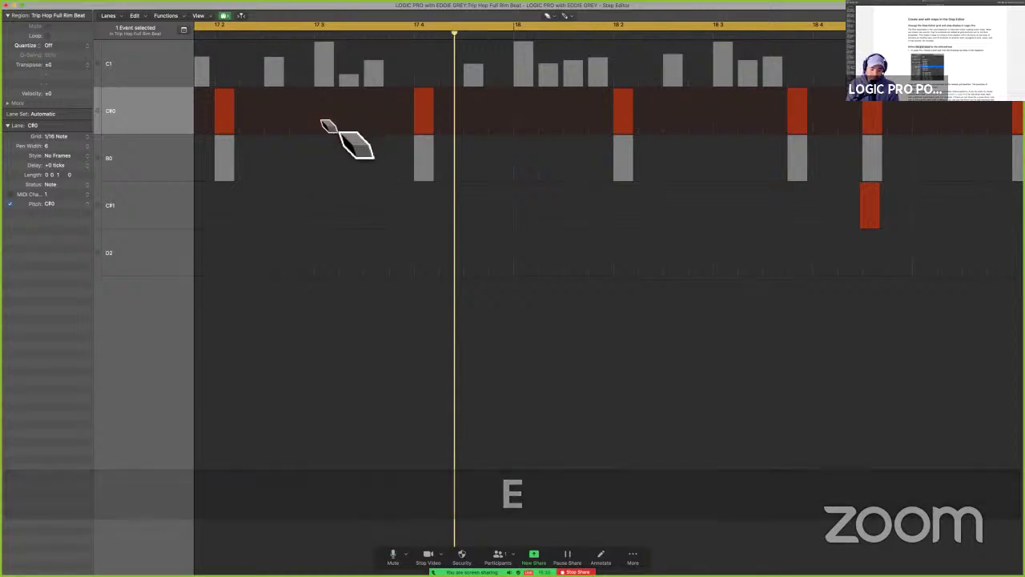
Switch to the Pointer tool, cut the step at 17.4 in the C#0 lane, and undo the cut.
{"action": "key", "text": "t"}
{"action": "key", "text": "t"}
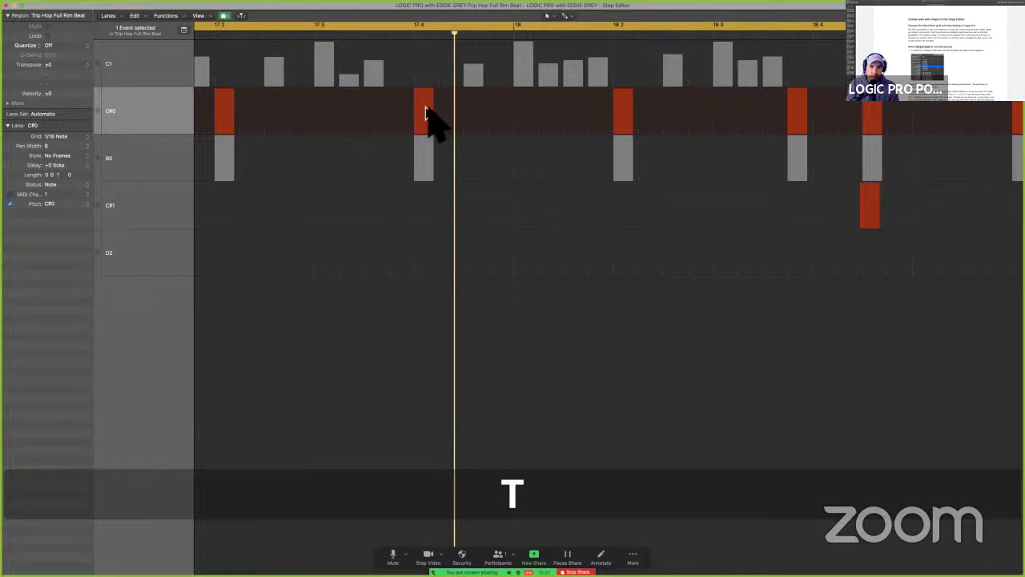
{"action": "right_click", "coordinate": [427, 112]}
{"action": "left_click", "coordinate": [439, 113]}
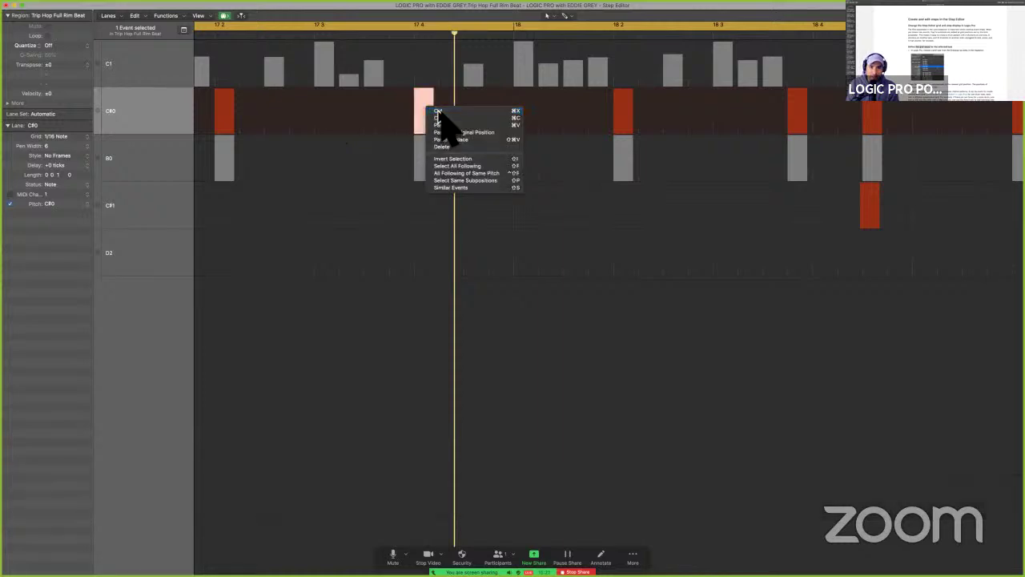
{"action": "key", "text": "super+z"}
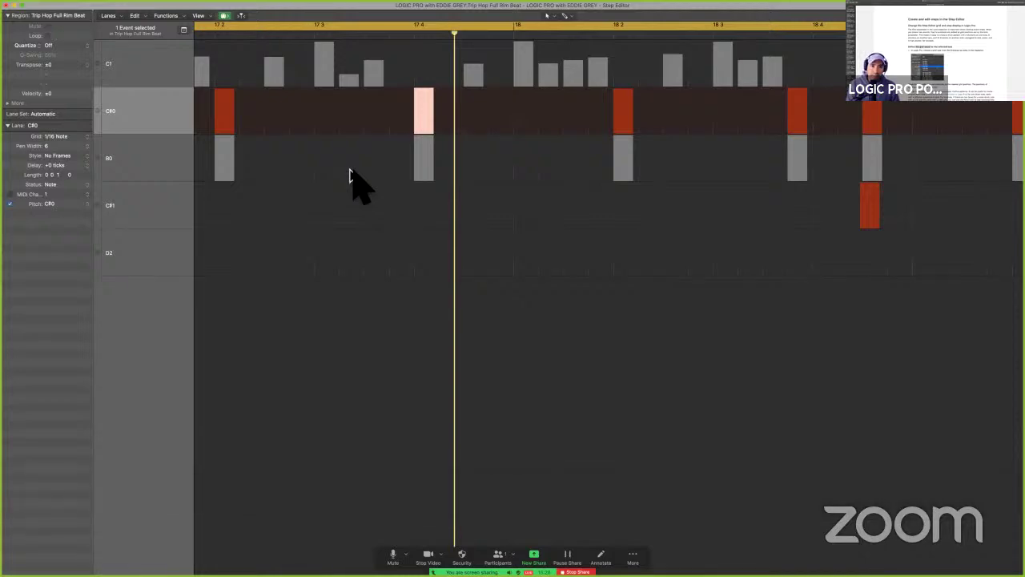
Switch to the user guide and highlight "event steps." and "set by the Grid parameter." in the Grid parameter paragraph.
{"action": "key", "text": "ctrl+Left"}
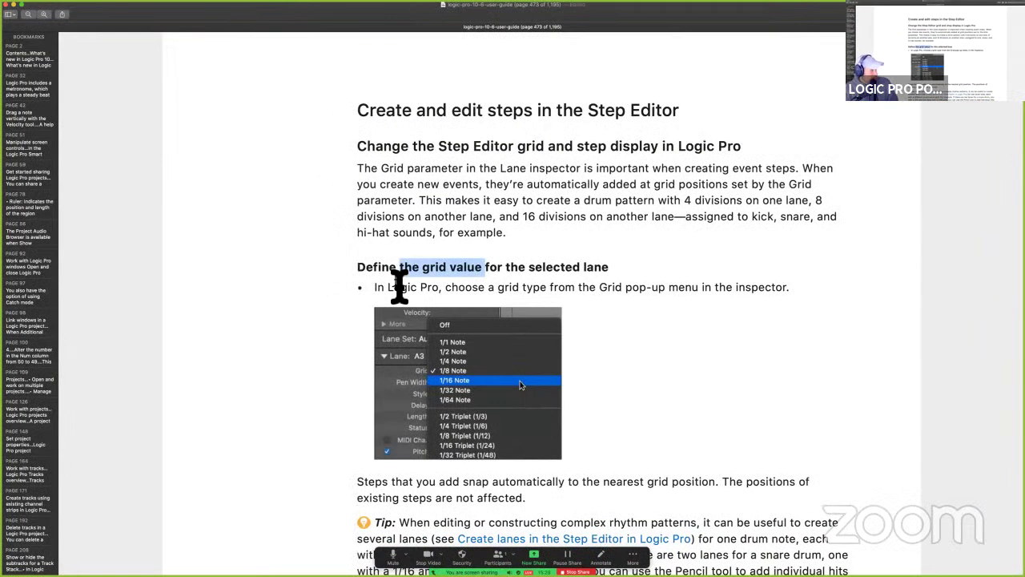
{"action": "scroll", "coordinate": [521, 342], "scroll_direction": "down", "scroll_amount": 2}
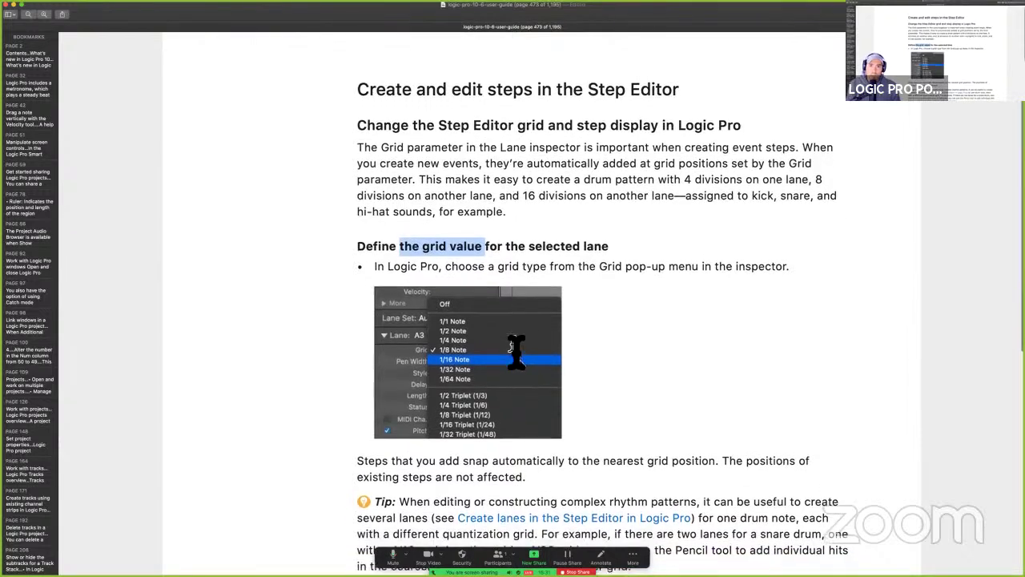
{"action": "scroll", "coordinate": [542, 229], "scroll_direction": "down", "scroll_amount": 1}
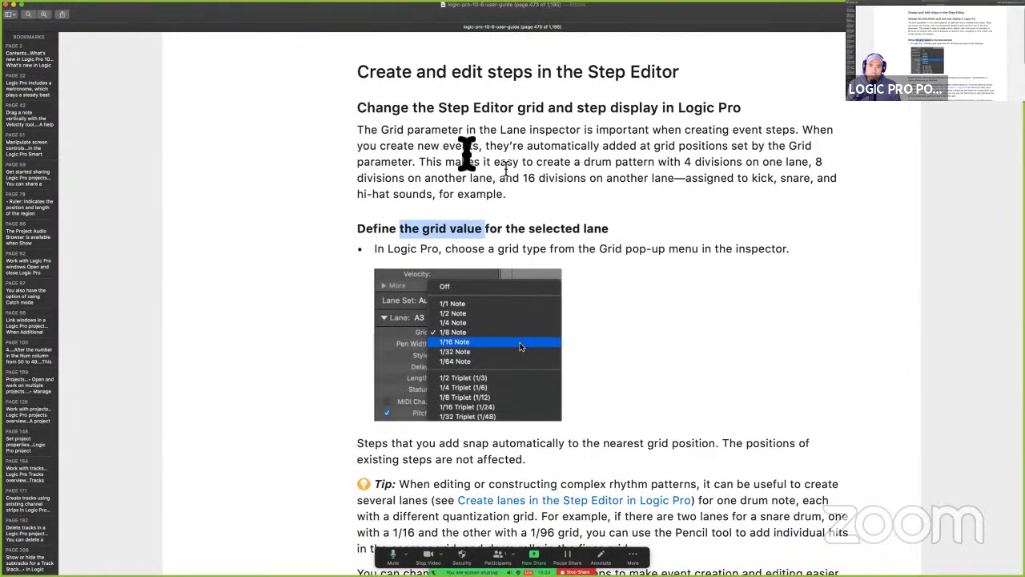
{"action": "left_click_drag", "start_coordinate": [441, 131], "coordinate": [566, 136]}
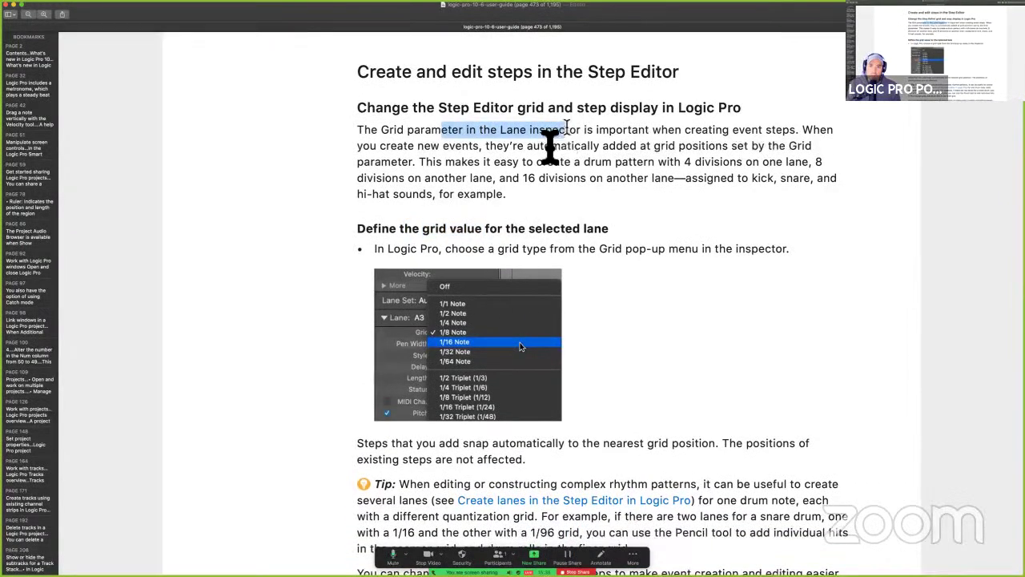
{"action": "left_click", "coordinate": [537, 148]}
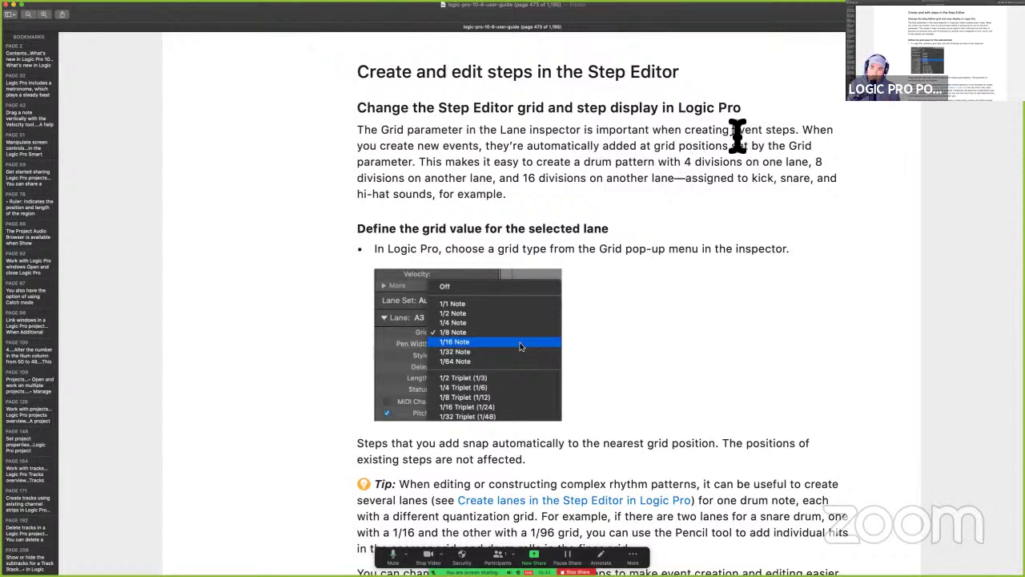
{"action": "left_click_drag", "start_coordinate": [733, 130], "coordinate": [802, 131]}
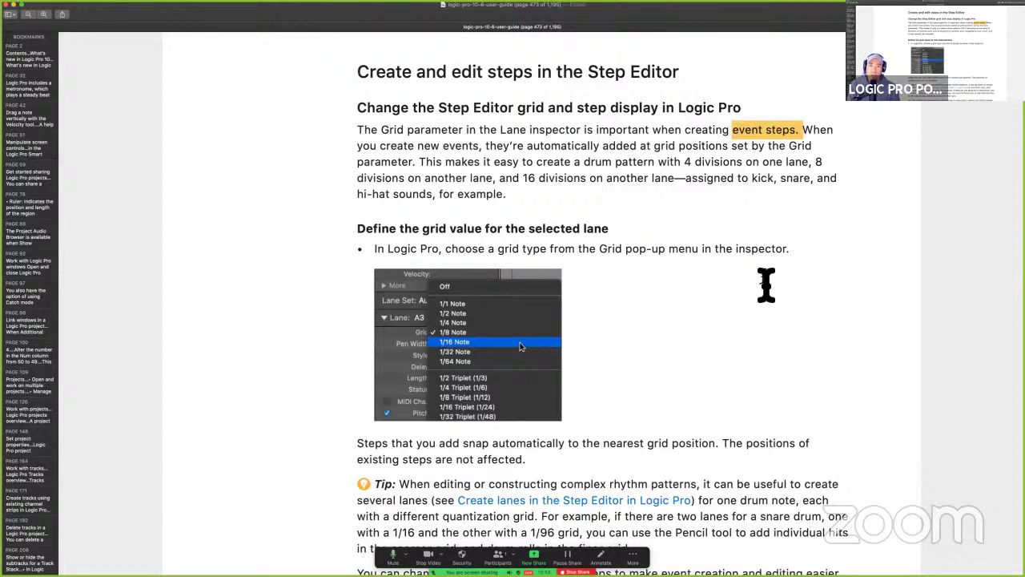
{"action": "left_click_drag", "start_coordinate": [740, 155], "coordinate": [416, 165]}
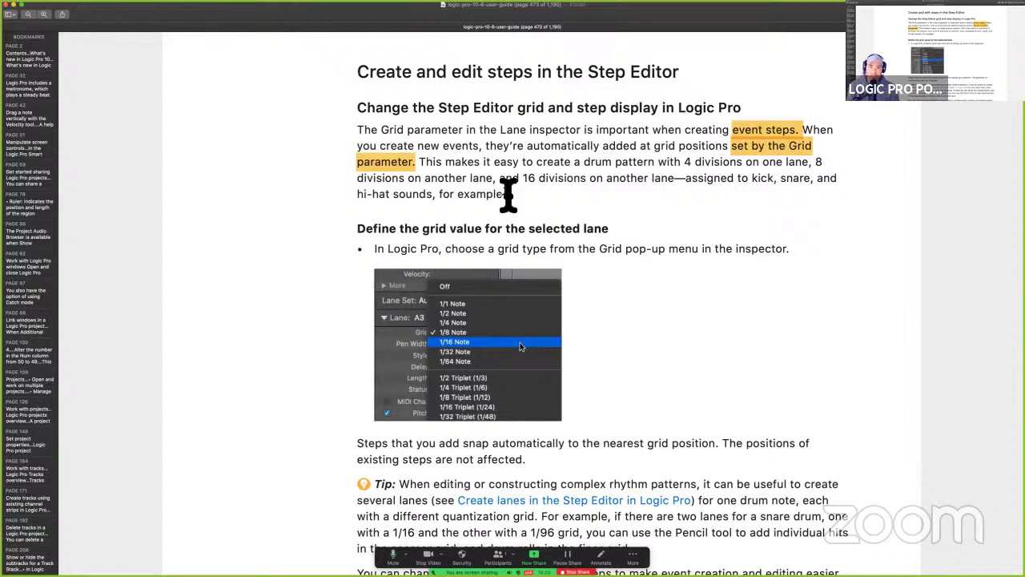
{"action": "scroll", "coordinate": [494, 257], "scroll_direction": "down", "scroll_amount": 3}
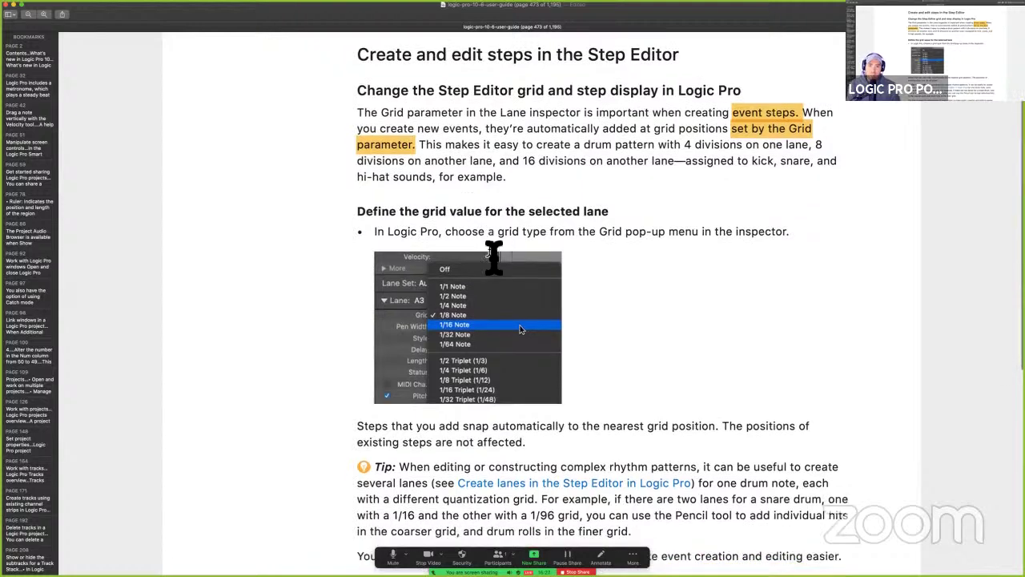
Return to the Step Editor, turn off solo, and set the D2 lane's grid to 1/4 Note.
{"action": "key", "text": "super+Tab"}
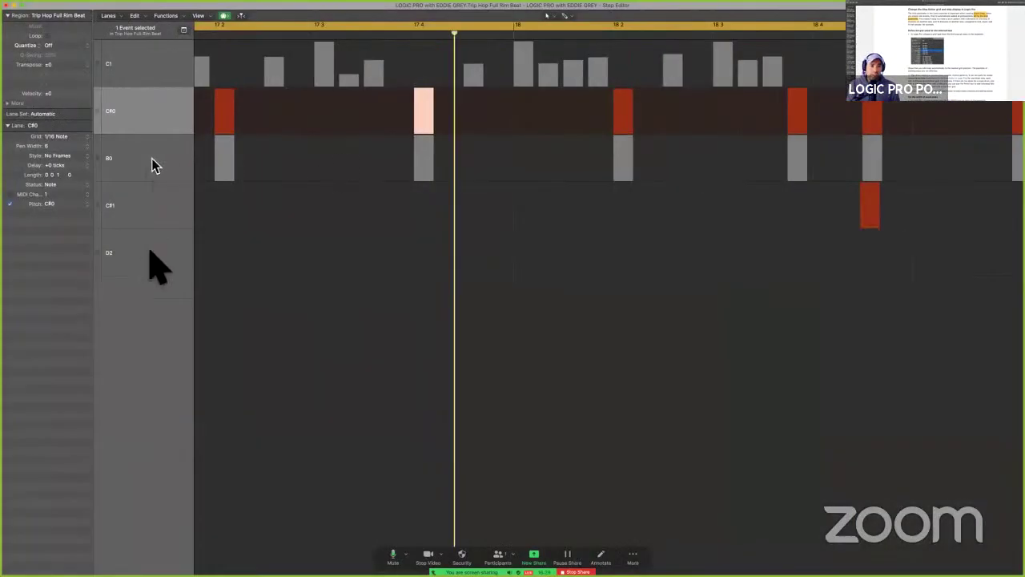
{"action": "left_click", "coordinate": [148, 255]}
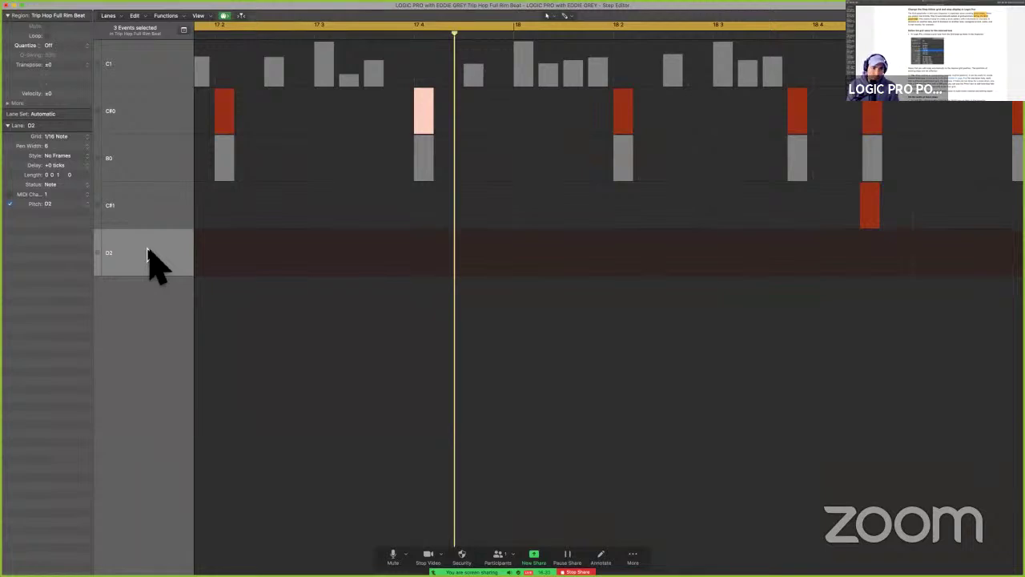
{"action": "key", "text": "s"}
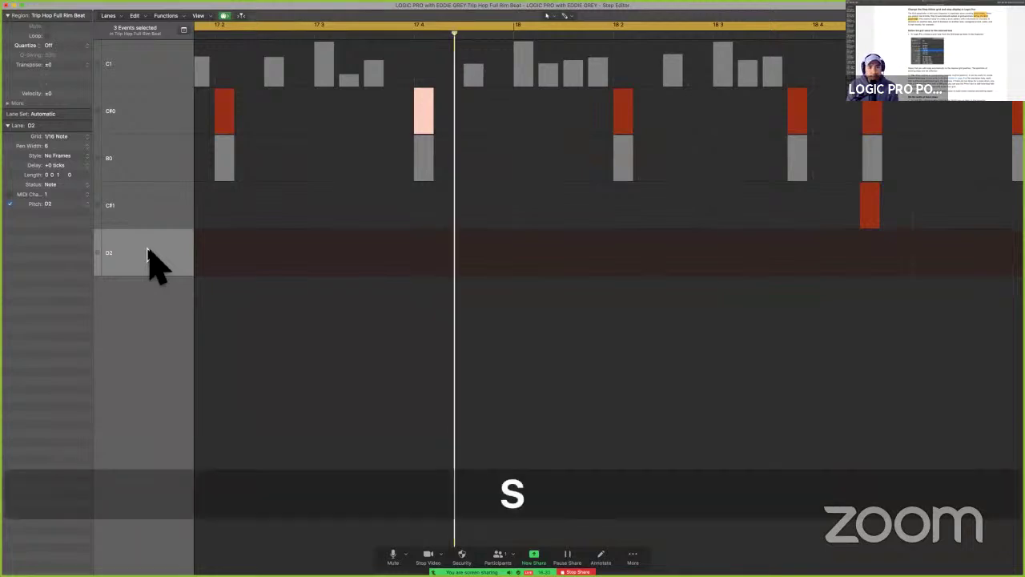
{"action": "left_click", "coordinate": [65, 138]}
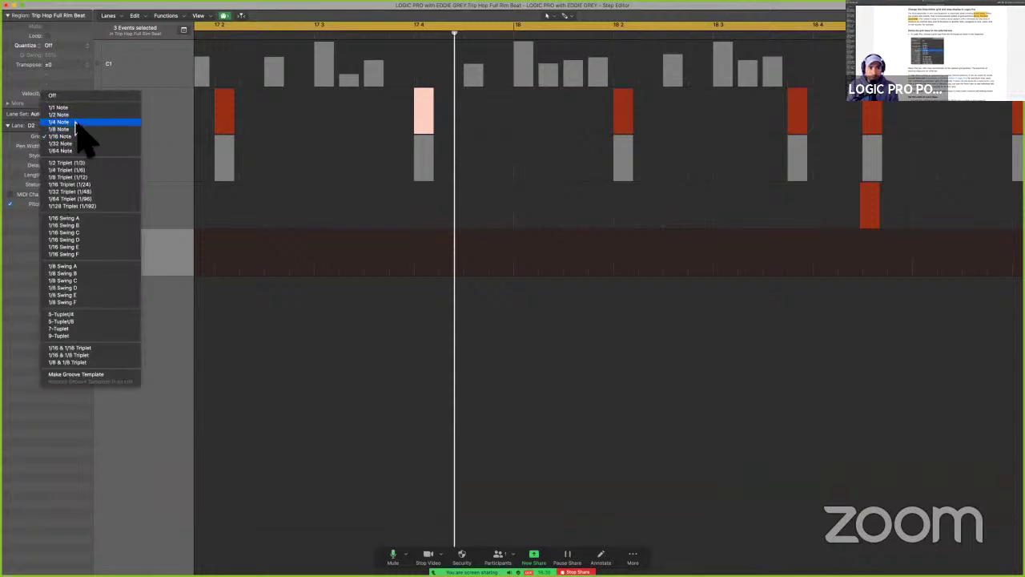
Select the C#1 lane and set its grid to 1/8 Note.
{"action": "left_click", "coordinate": [149, 213]}
{"action": "left_click", "coordinate": [154, 215]}
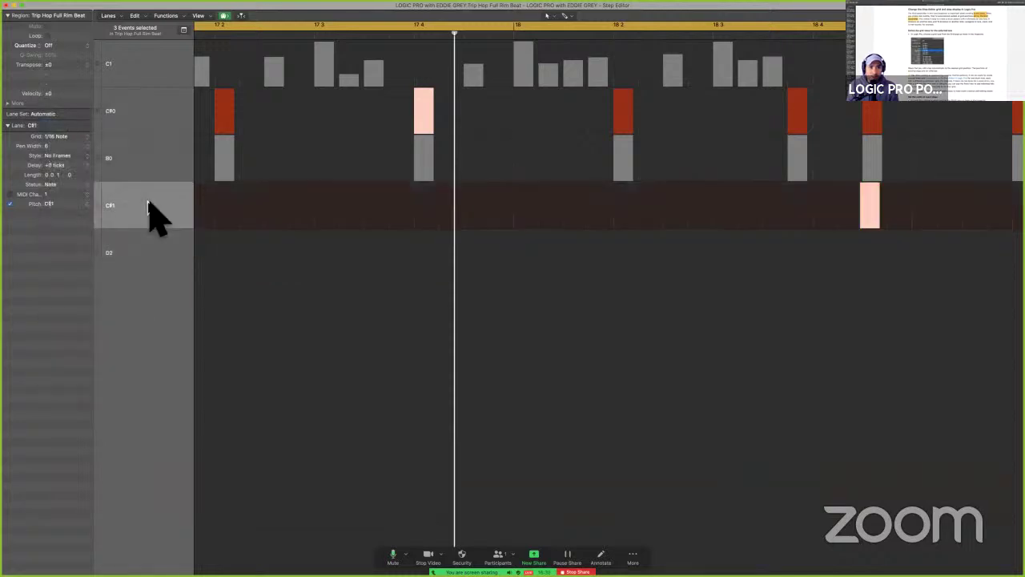
{"action": "left_click", "coordinate": [51, 136]}
{"action": "left_click", "coordinate": [153, 214]}
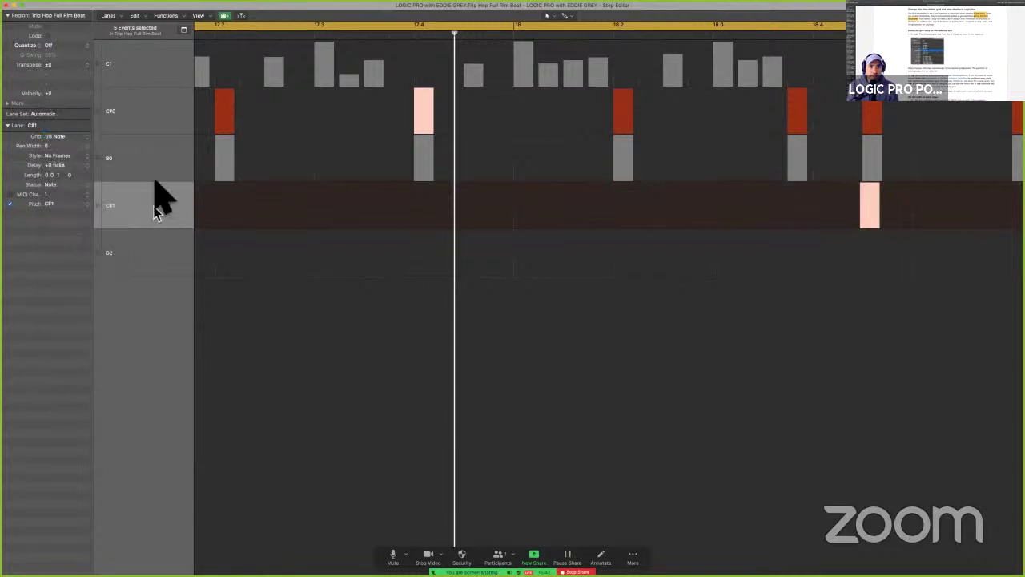
Choose 1/16 Note as the grid for the B0 lane and for the C#0 lane.
{"action": "left_click", "coordinate": [156, 177]}
{"action": "left_click", "coordinate": [56, 137]}
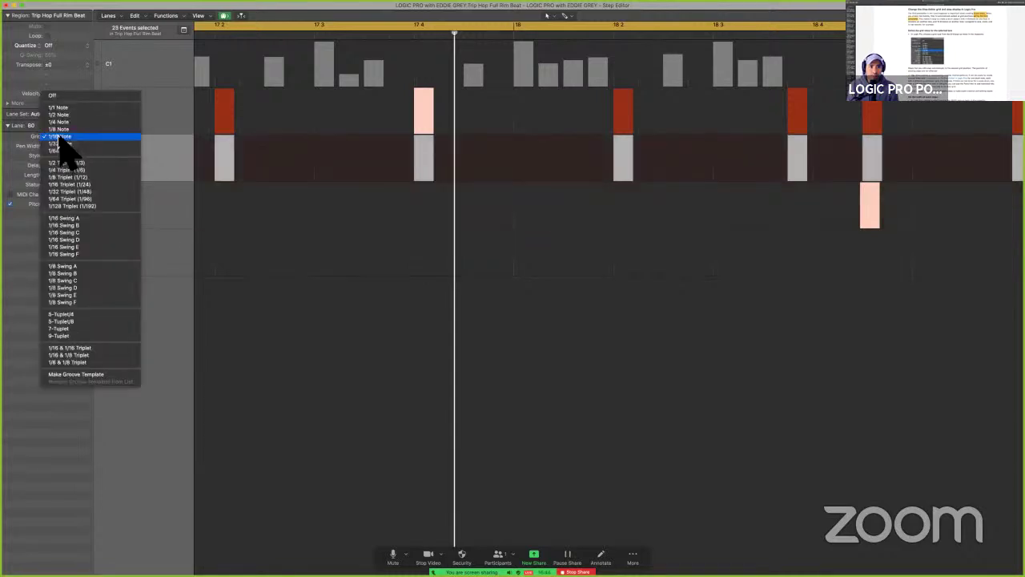
{"action": "left_click", "coordinate": [64, 137]}
{"action": "left_click", "coordinate": [153, 131]}
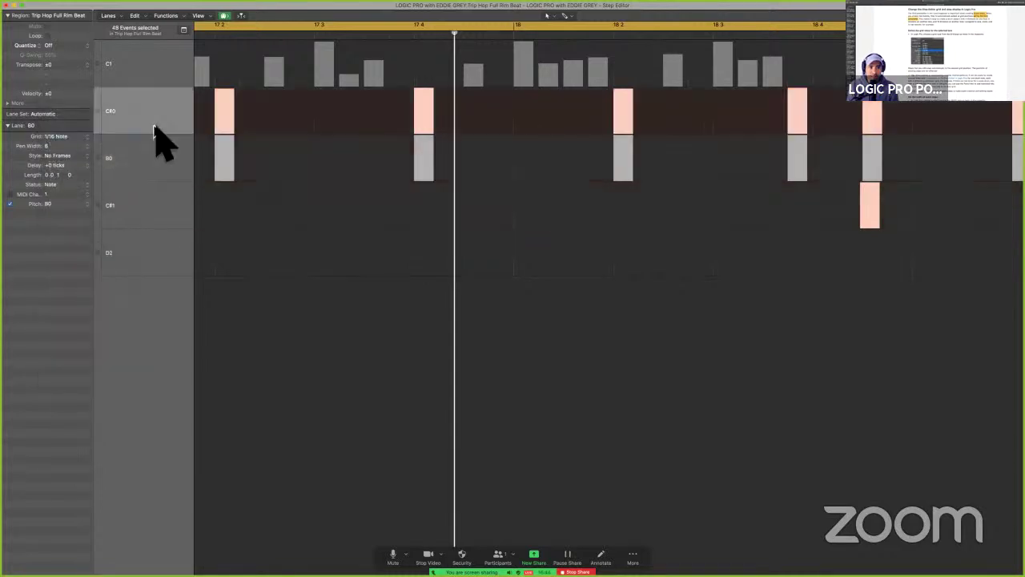
{"action": "left_click", "coordinate": [74, 138]}
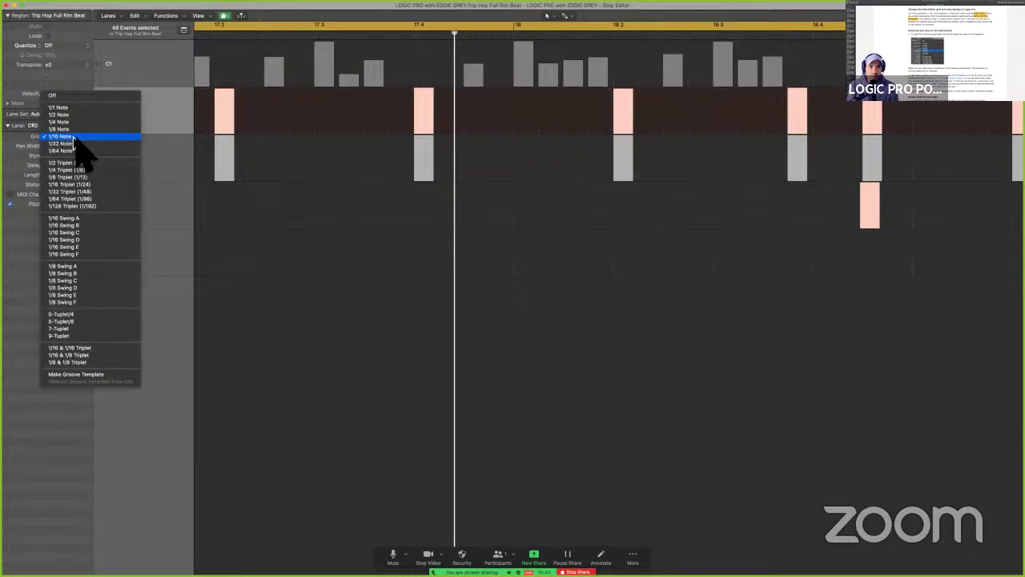
{"action": "left_click", "coordinate": [74, 138]}
Select the C1 lane and set its grid to 1/32 Note.
{"action": "left_click", "coordinate": [137, 77]}
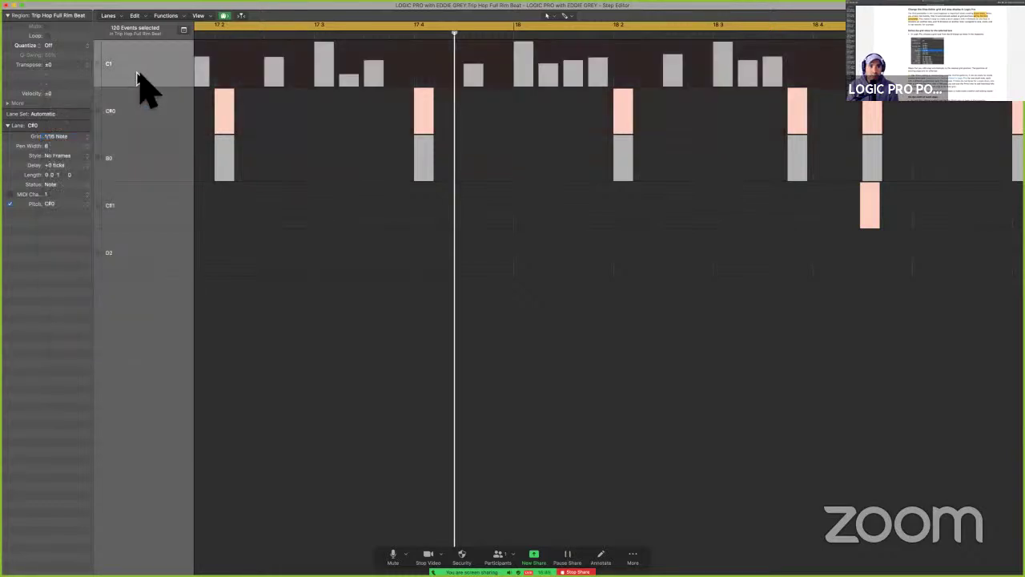
{"action": "left_click", "coordinate": [64, 136]}
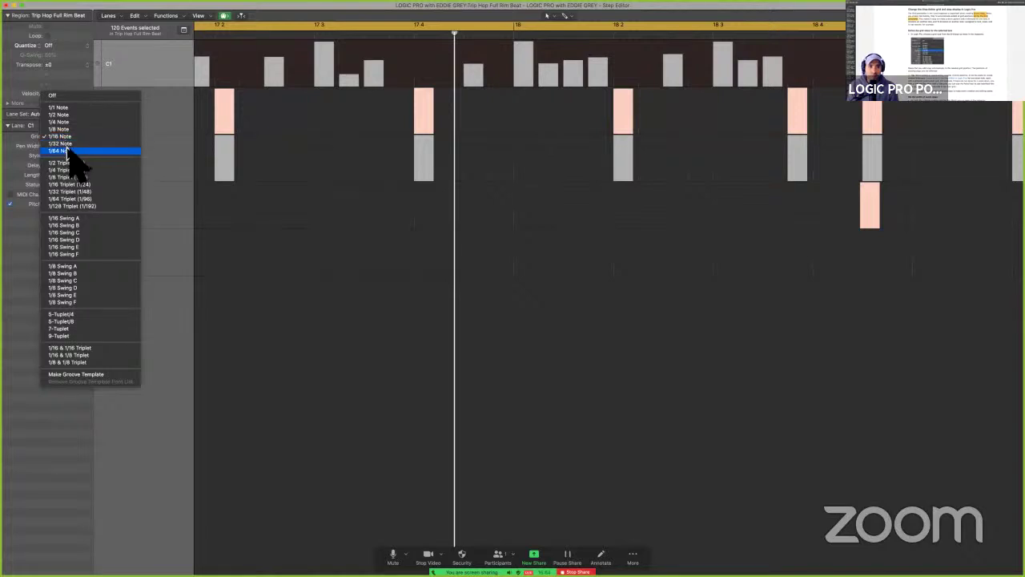
{"action": "left_click", "coordinate": [68, 144]}
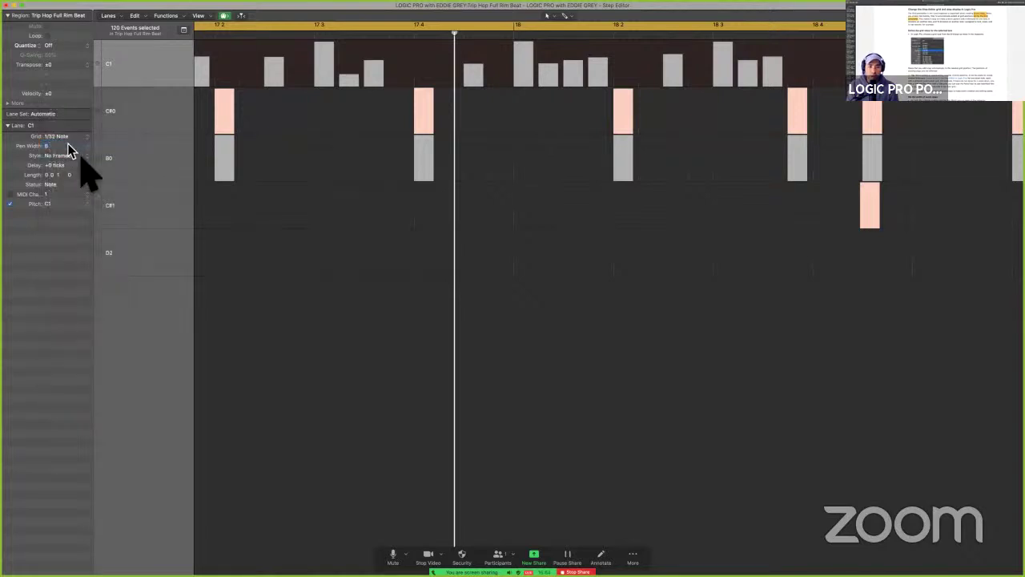
Sketch temporary freehand annotation boxes over the lane area, including one around the D2 lane, and clear them.
{"action": "key", "text": "ctrl+a"}
{"action": "mouse_move", "coordinate": [345, 229]}
{"action": "left_mouse_down"}
{"action": "mouse_move", "coordinate": [242, 230]}
{"action": "mouse_move", "coordinate": [207, 245]}
{"action": "mouse_move", "coordinate": [233, 305]}
{"action": "mouse_move", "coordinate": [363, 295]}
{"action": "mouse_move", "coordinate": [348, 226]}
{"action": "left_mouse_up"}
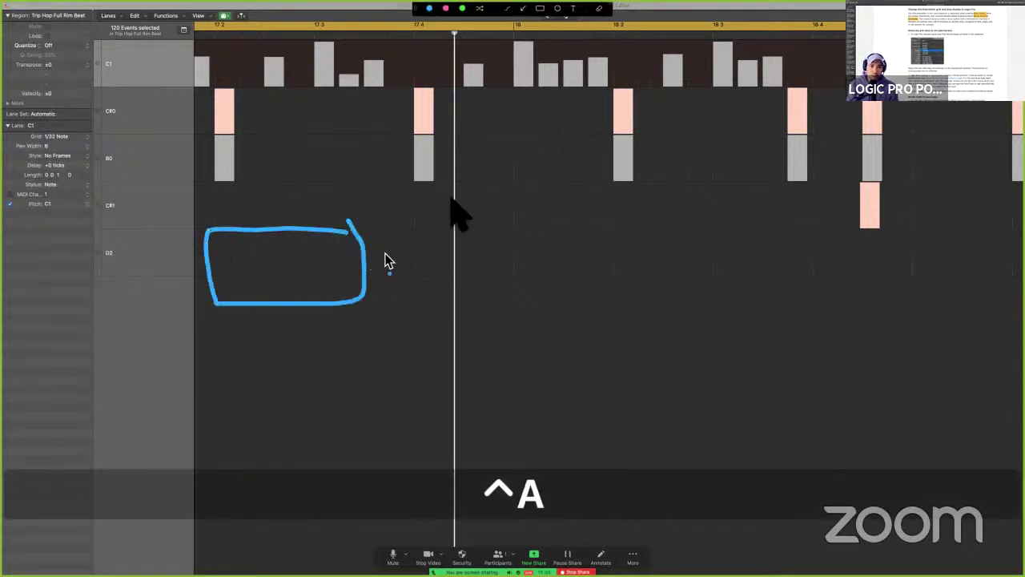
{"action": "key", "text": "ctrl+a"}
{"action": "mouse_move", "coordinate": [611, 188]}
{"action": "left_mouse_down"}
{"action": "mouse_move", "coordinate": [422, 190]}
{"action": "mouse_move", "coordinate": [421, 224]}
{"action": "mouse_move", "coordinate": [621, 222]}
{"action": "mouse_move", "coordinate": [642, 216]}
{"action": "mouse_move", "coordinate": [638, 189]}
{"action": "left_mouse_up"}
{"action": "key", "text": "ctrl+a"}
{"action": "mouse_move", "coordinate": [585, 148]}
{"action": "left_mouse_down"}
{"action": "mouse_move", "coordinate": [405, 142]}
{"action": "mouse_move", "coordinate": [518, 196]}
{"action": "mouse_move", "coordinate": [587, 146]}
{"action": "left_mouse_up"}
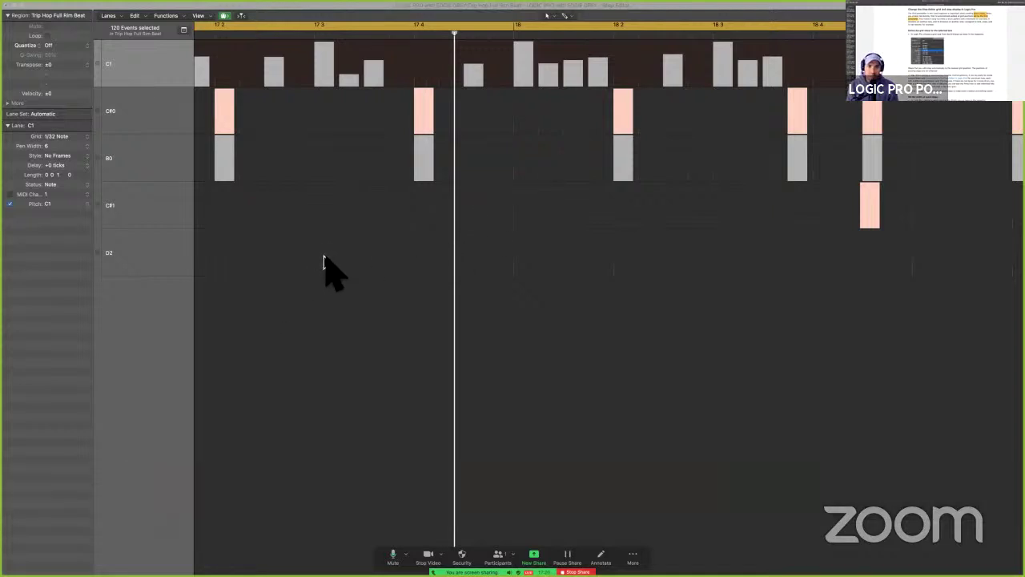
Examine the secondary tool choices, including the Pencil Tool, and choose the Pointer Tool as the main tool.
{"action": "key", "text": "super"}
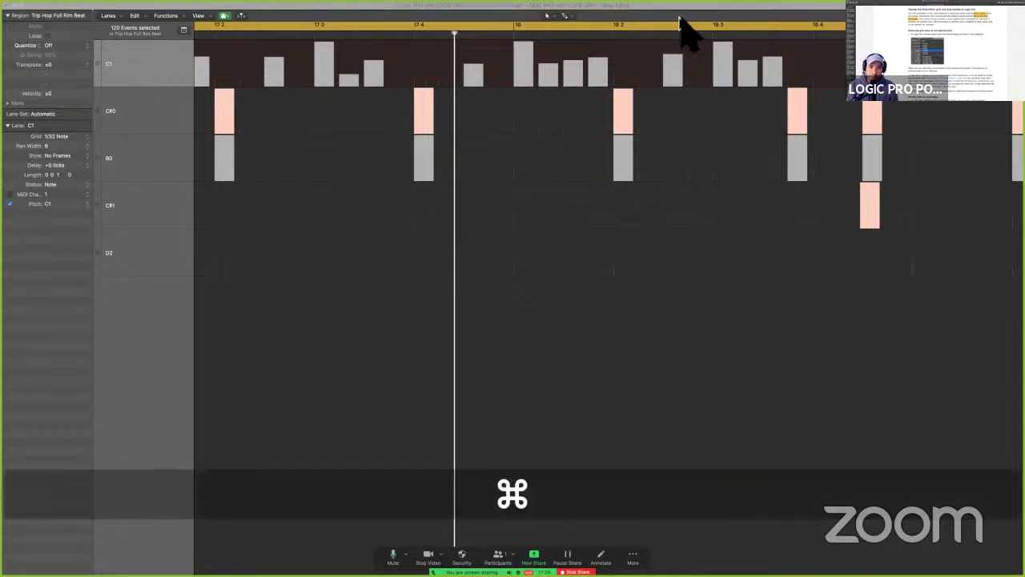
{"action": "left_click", "coordinate": [565, 15]}
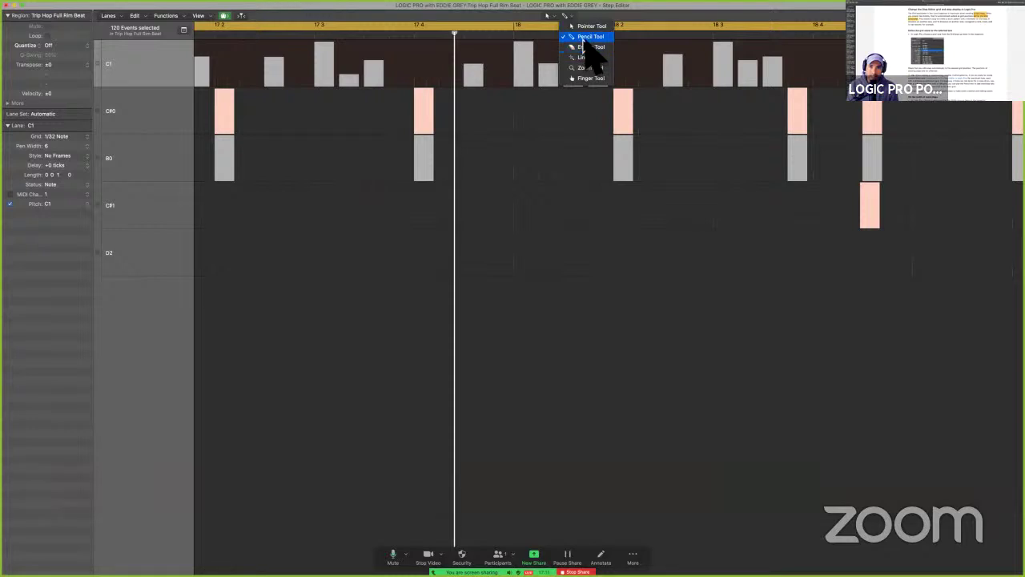
{"action": "key", "text": "Escape"}
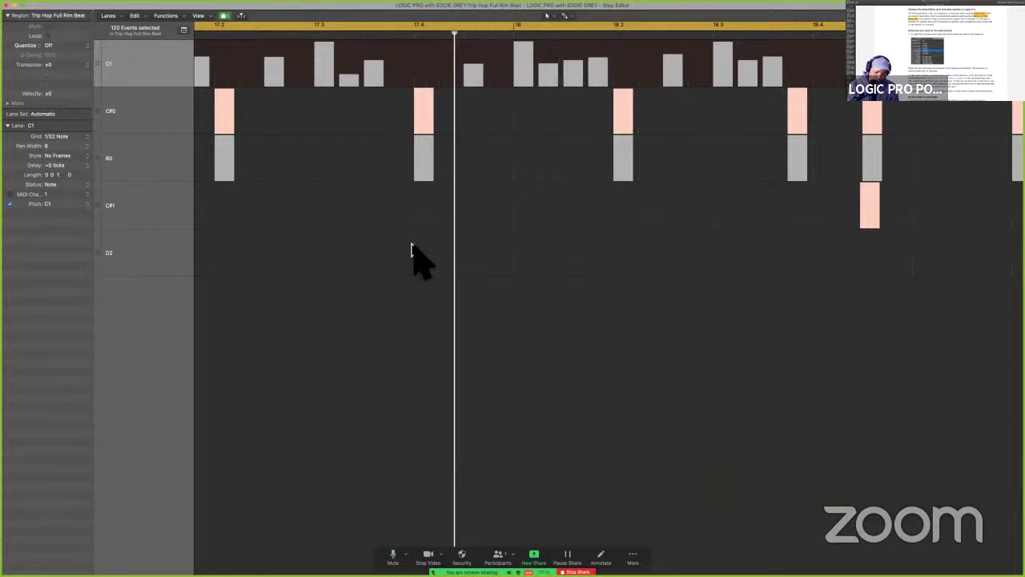
{"action": "key", "text": "t"}
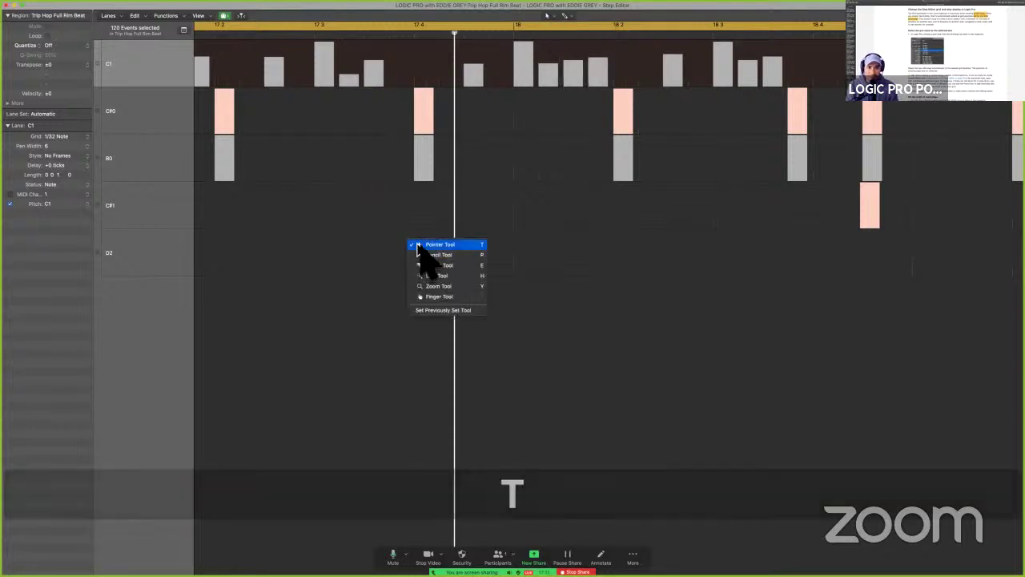
{"action": "left_click", "coordinate": [416, 244]}
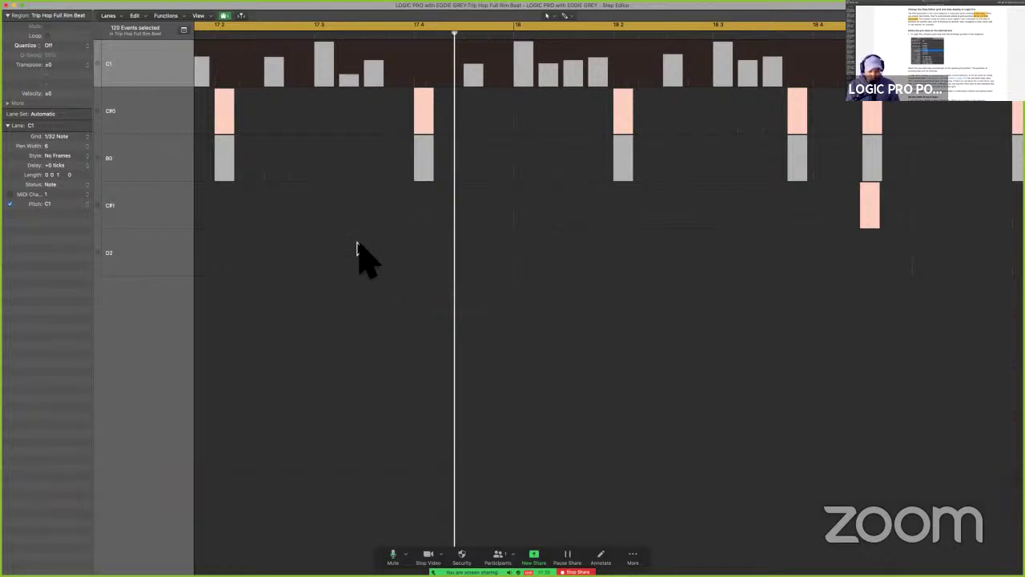
Review the section on defining the grid value for the selected lane in the user guide and return to the Step Editor.
{"action": "key", "text": "ctrl+Left"}
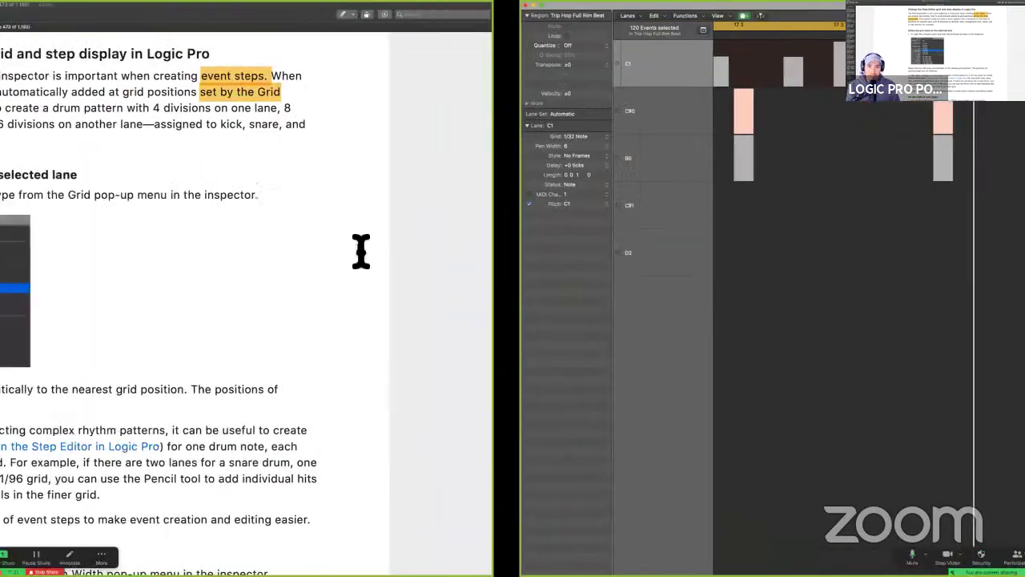
{"action": "scroll", "coordinate": [360, 251], "scroll_direction": "down", "scroll_amount": 2}
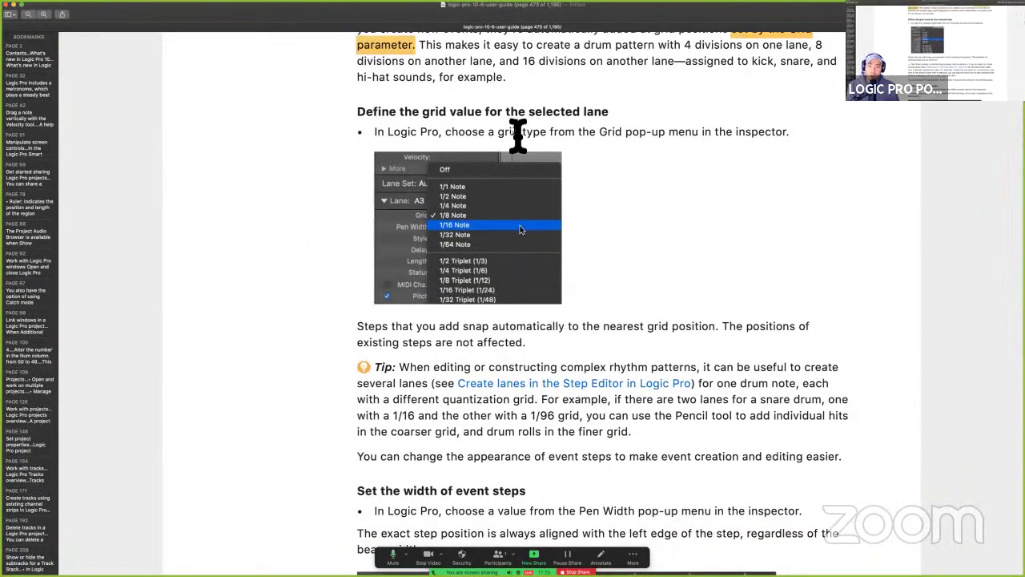
{"action": "key", "text": "ctrl+Right"}
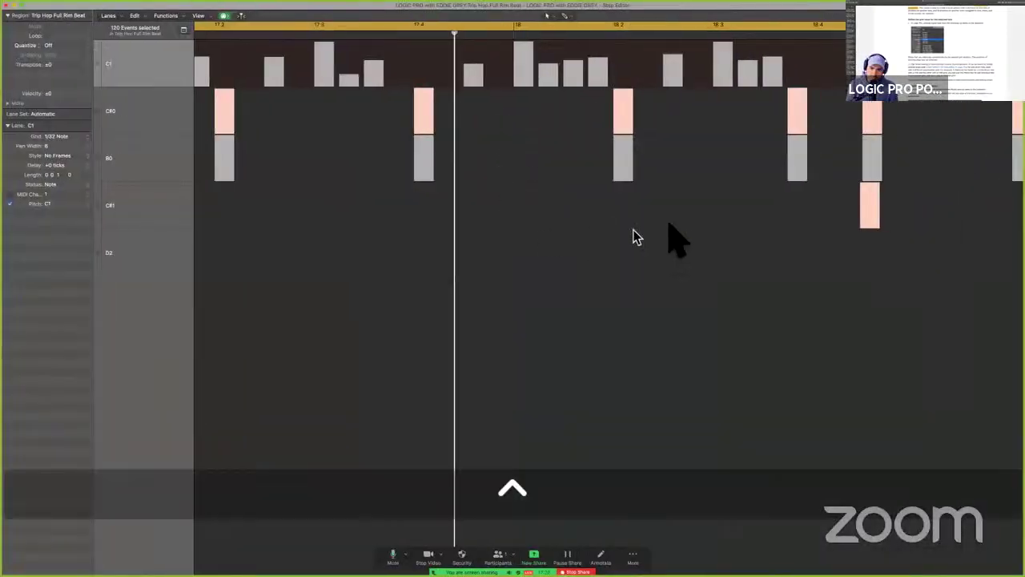
Outline the D2, B0 and C1 lanes with freehand screen annotation boxes.
{"action": "mouse_move", "coordinate": [645, 231]}
{"action": "left_mouse_down"}
{"action": "mouse_move", "coordinate": [86, 231]}
{"action": "mouse_move", "coordinate": [93, 284]}
{"action": "mouse_move", "coordinate": [676, 280]}
{"action": "left_mouse_up"}
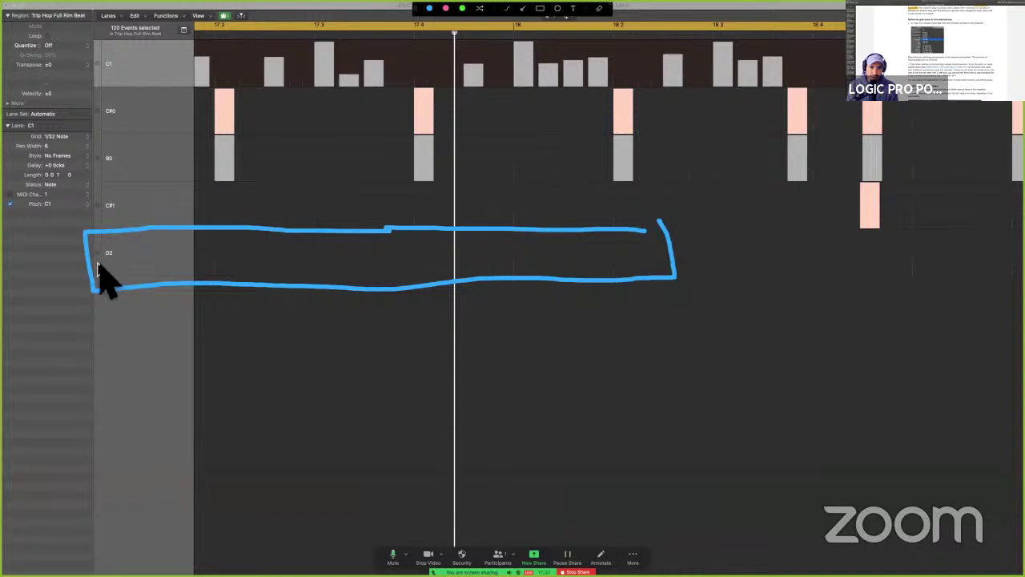
{"action": "mouse_move", "coordinate": [641, 132]}
{"action": "left_mouse_down"}
{"action": "mouse_move", "coordinate": [85, 160]}
{"action": "mouse_move", "coordinate": [96, 200]}
{"action": "mouse_move", "coordinate": [341, 191]}
{"action": "mouse_move", "coordinate": [648, 137]}
{"action": "mouse_move", "coordinate": [643, 122]}
{"action": "left_mouse_up"}
{"action": "mouse_move", "coordinate": [656, 42]}
{"action": "left_mouse_down"}
{"action": "mouse_move", "coordinate": [84, 38]}
{"action": "mouse_move", "coordinate": [102, 98]}
{"action": "mouse_move", "coordinate": [286, 83]}
{"action": "mouse_move", "coordinate": [641, 80]}
{"action": "mouse_move", "coordinate": [640, 36]}
{"action": "left_mouse_up"}
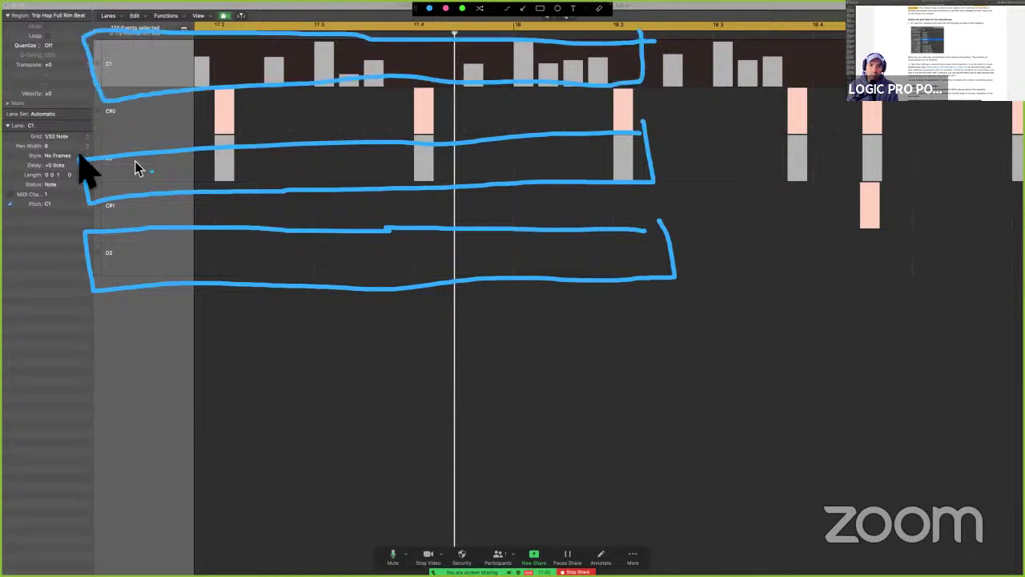
Clear the screen annotations and highlight the user guide tip's passage on individual hits in the coarser grid and drum rolls in the finer grid.
{"action": "key", "text": "ctrl+a"}
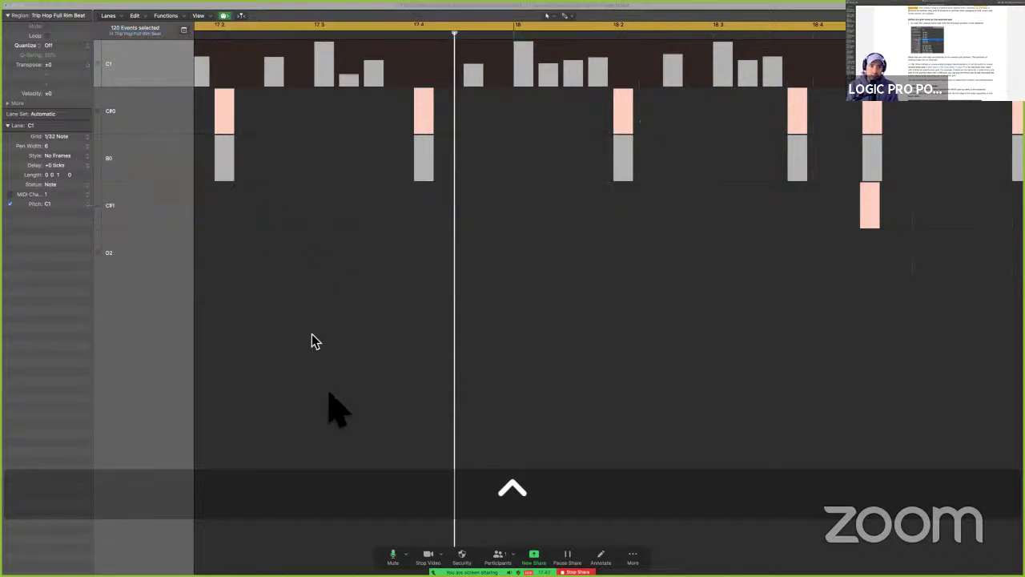
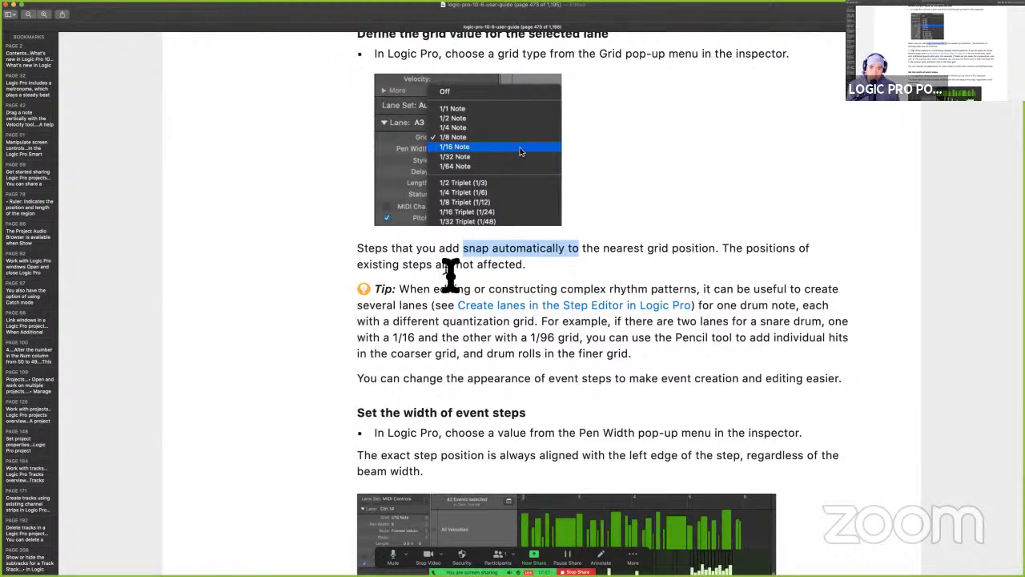
{"action": "scroll", "coordinate": [450, 274], "scroll_direction": "down", "scroll_amount": 2}
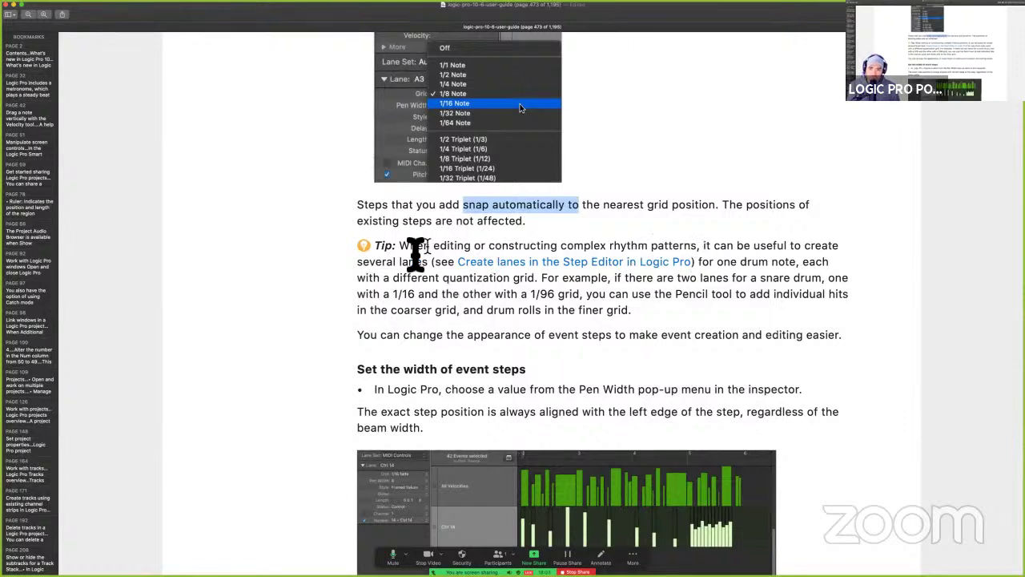
{"action": "left_click_drag", "start_coordinate": [400, 248], "coordinate": [431, 267]}
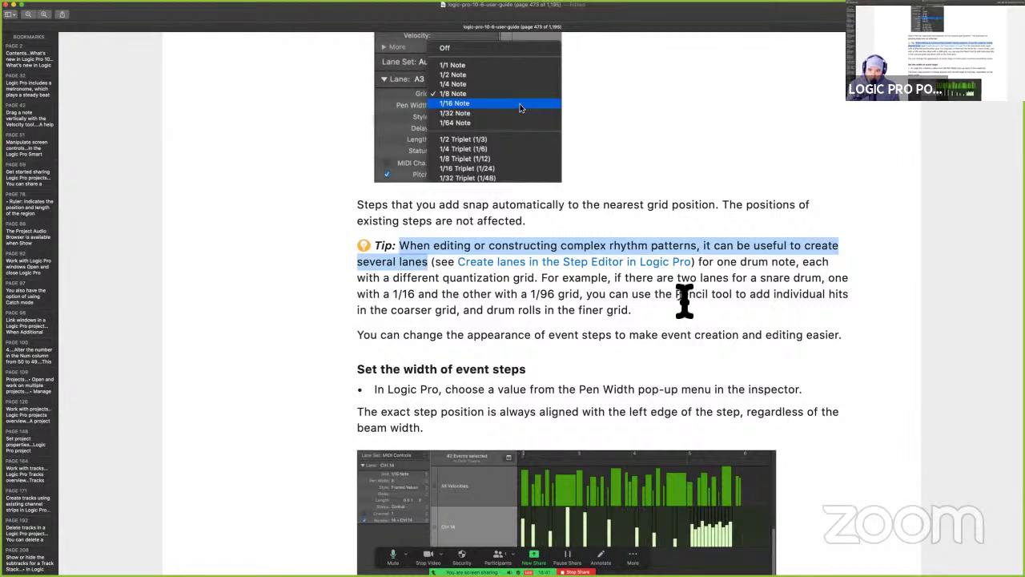
{"action": "left_click_drag", "start_coordinate": [774, 294], "coordinate": [461, 318]}
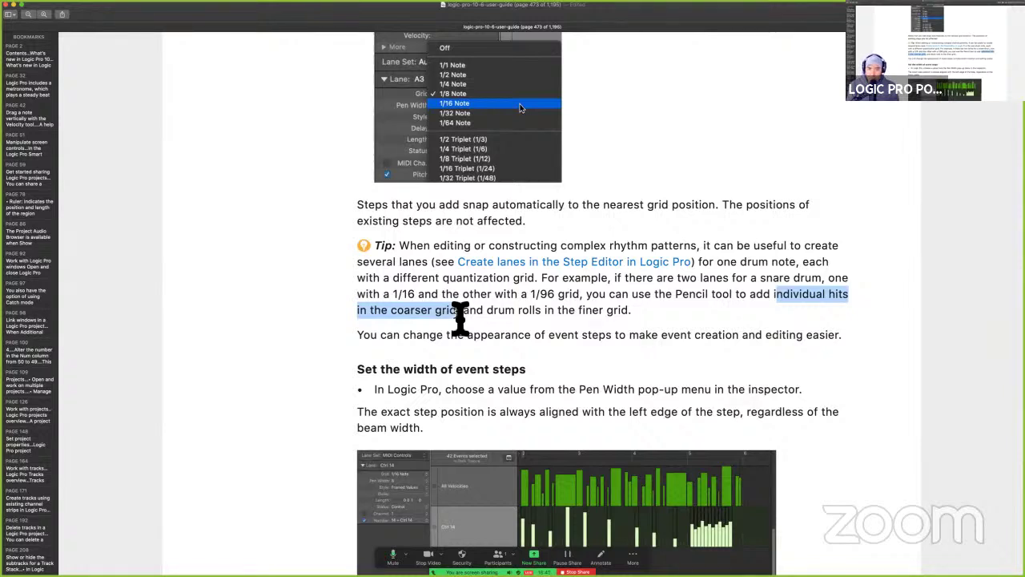
{"action": "left_click_drag", "start_coordinate": [461, 318], "coordinate": [636, 318]}
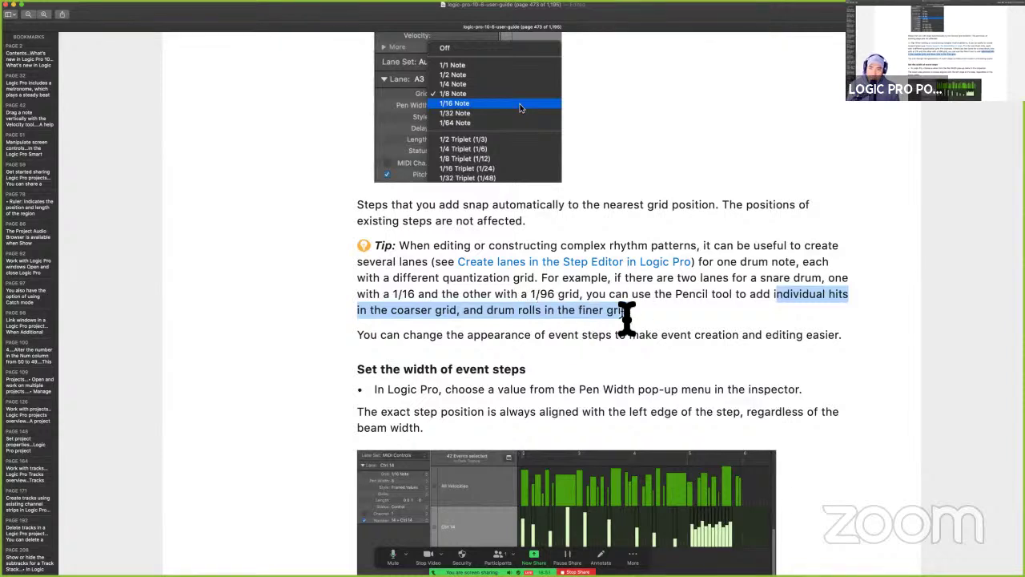
{"action": "key", "text": "ctrl+super+h"}
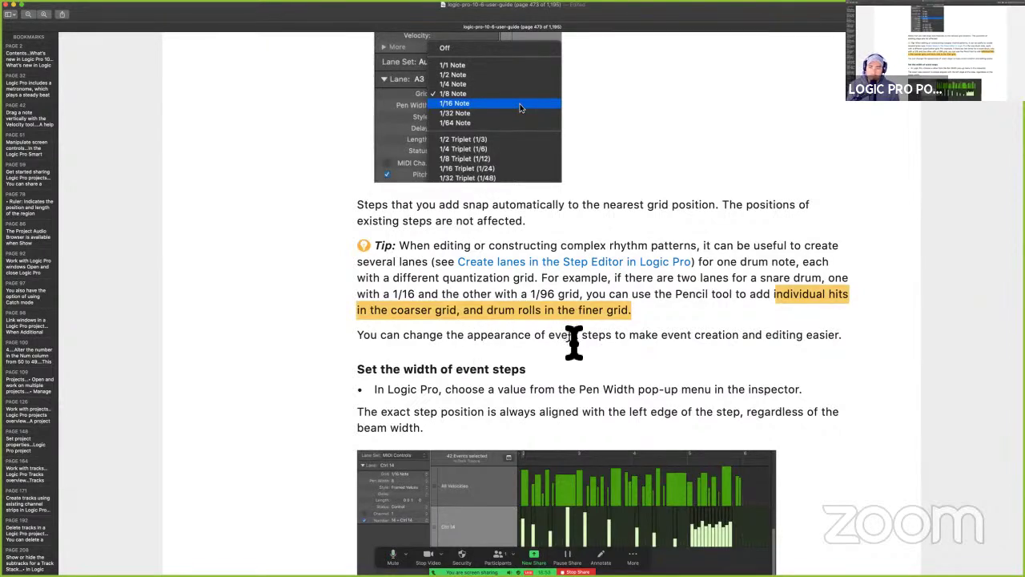
{"action": "scroll", "coordinate": [574, 343], "scroll_direction": "down", "scroll_amount": 4}
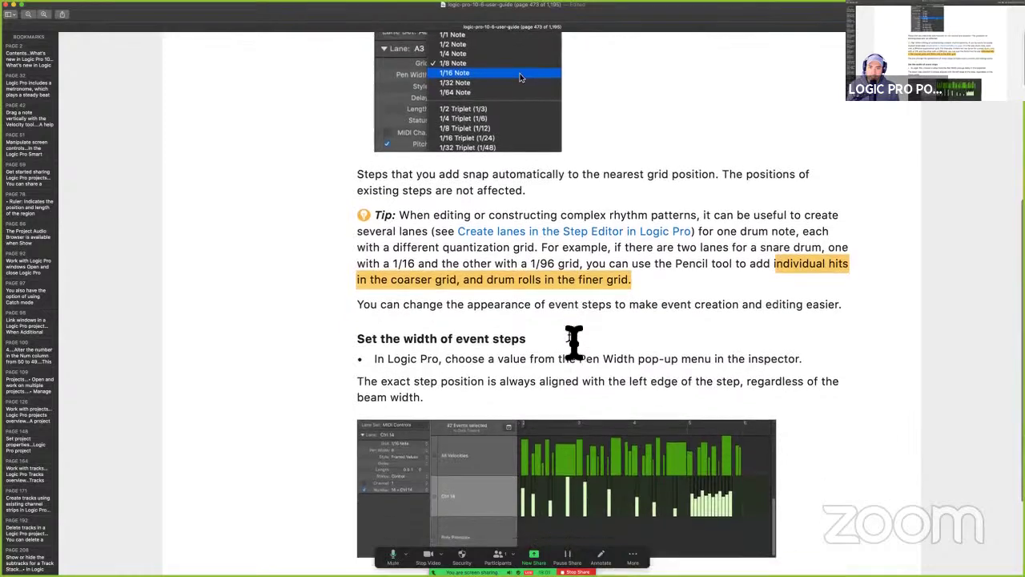
Return to the Step Editor, examine the color palette, close it and deselect all events.
{"action": "key", "text": "ctrl+Right"}
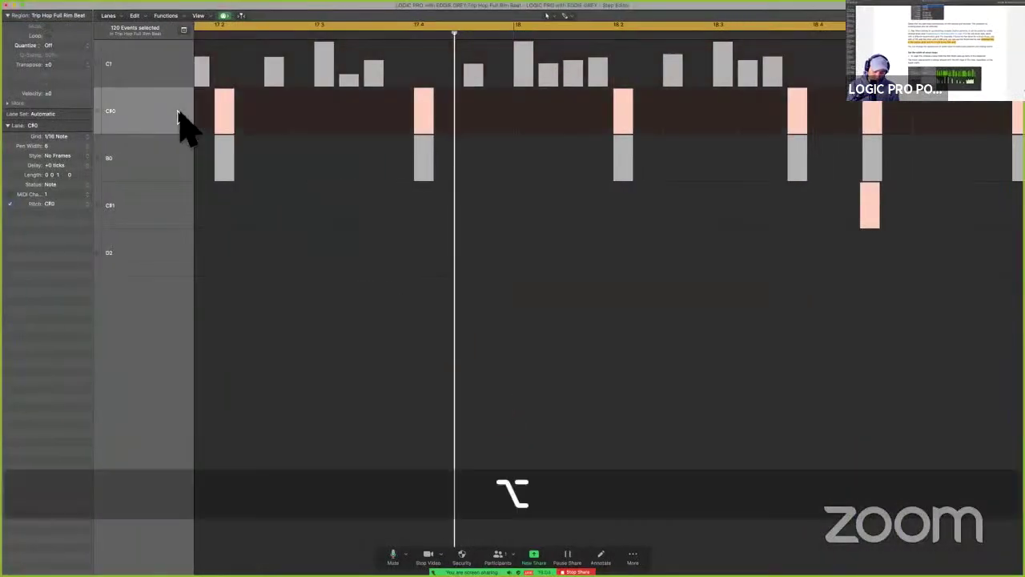
{"action": "key", "text": "alt+c"}
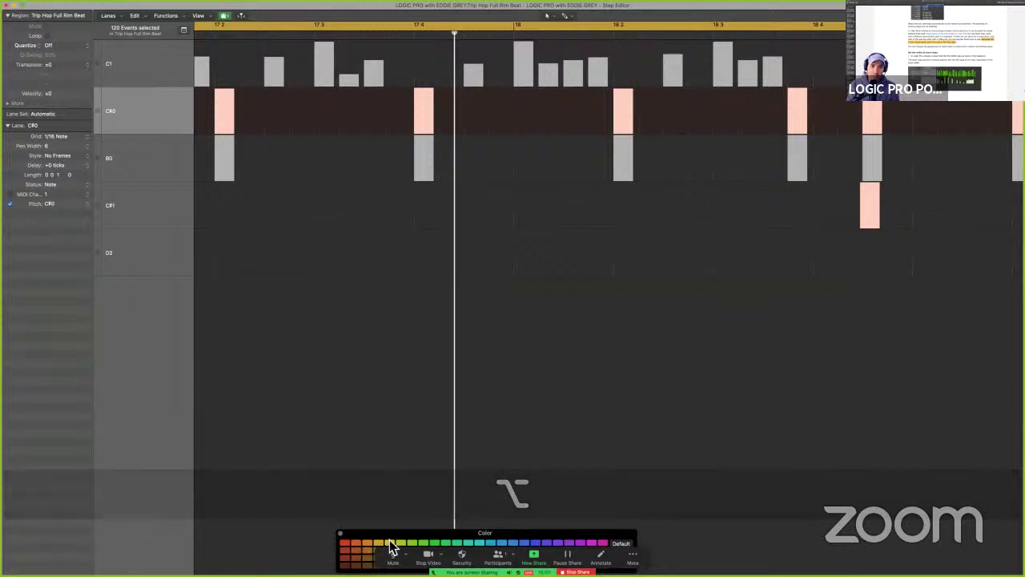
{"action": "left_click_drag", "start_coordinate": [392, 548], "coordinate": [366, 375]}
{"action": "left_click", "coordinate": [307, 347]}
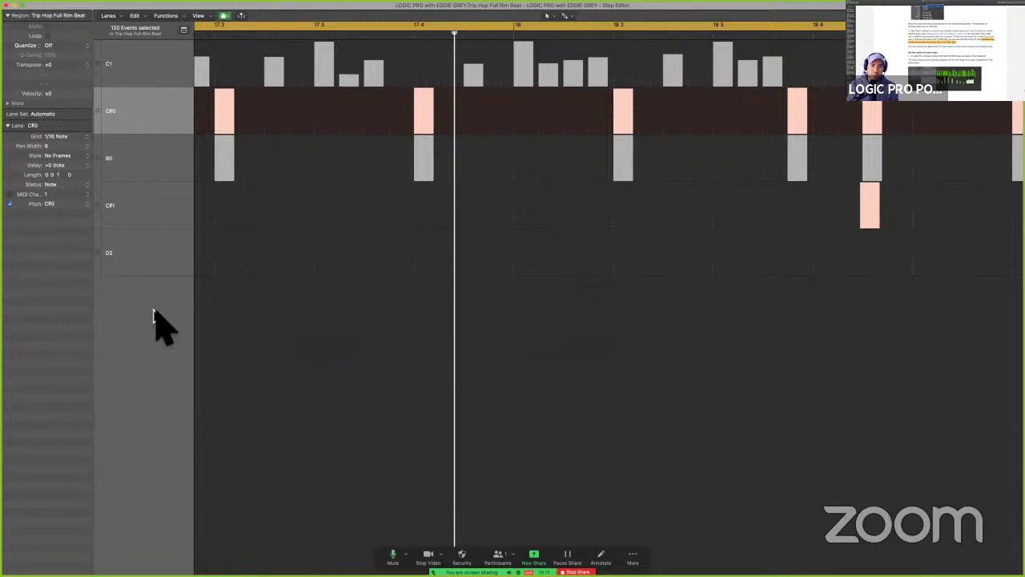
{"action": "left_click", "coordinate": [320, 404]}
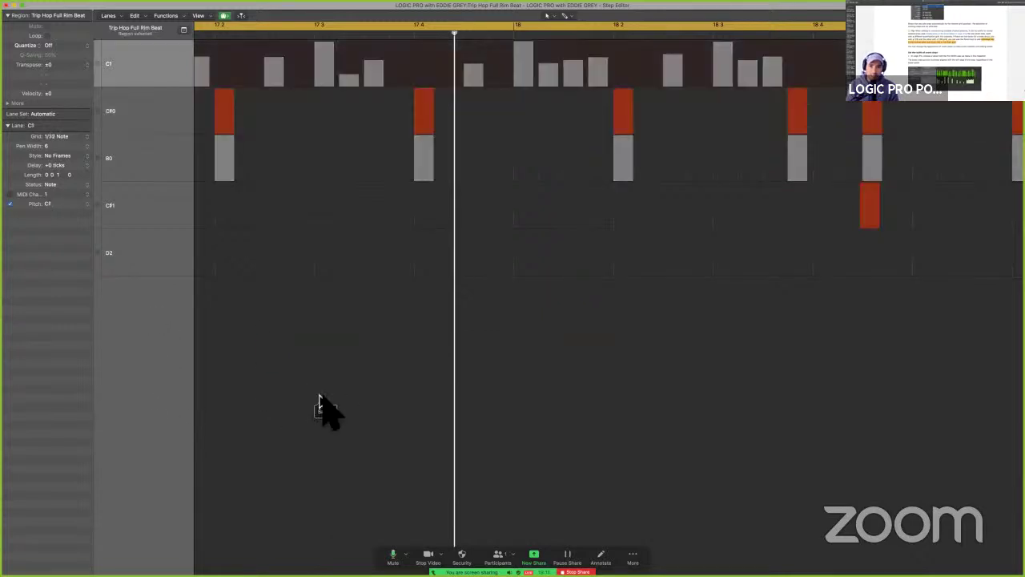
{"action": "scroll", "coordinate": [321, 408], "scroll_direction": "left", "scroll_amount": 4}
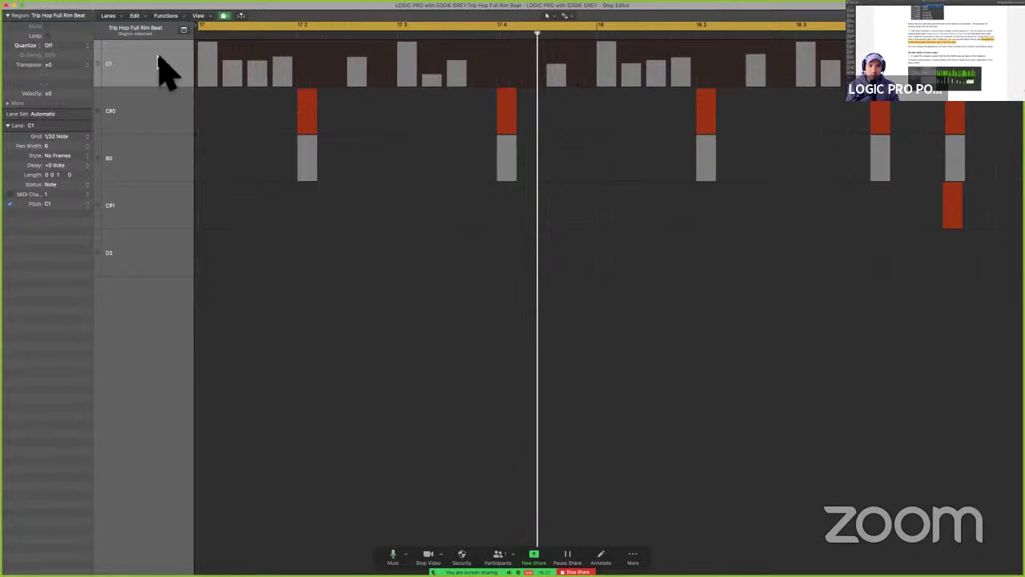
Move the Step Editor window down and bring the main window with the Trip Hop Full Rim Beat region's Piano Roll forward.
{"action": "left_click_drag", "start_coordinate": [184, 9], "coordinate": [224, 423]}
{"action": "scroll", "coordinate": [497, 212], "scroll_direction": "down", "scroll_amount": 2}
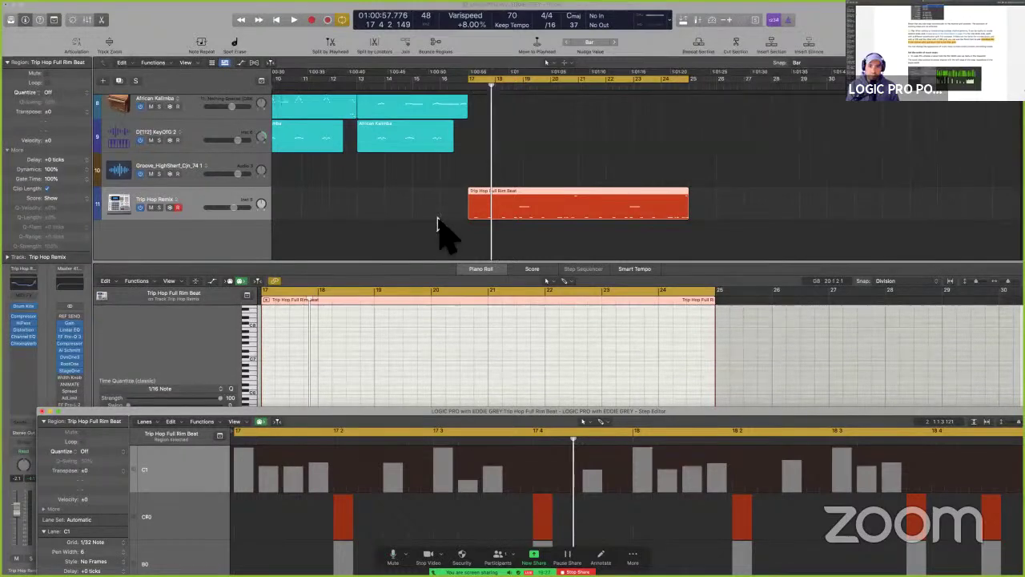
{"action": "left_click", "coordinate": [521, 217]}
{"action": "scroll", "coordinate": [381, 473], "scroll_direction": "down", "scroll_amount": 5}
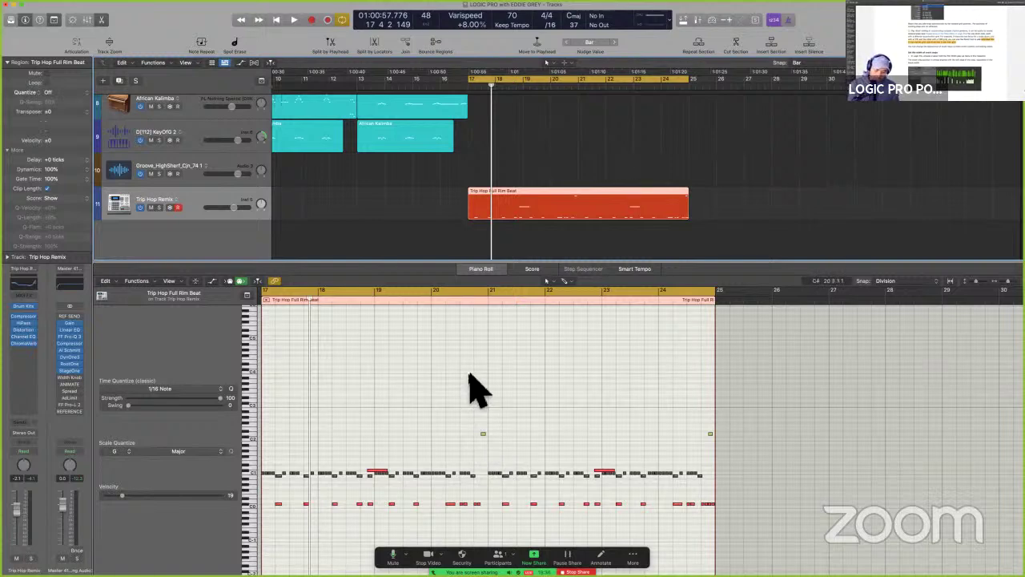
Choose the Brush Tool in the Piano Roll and switch back to the Pointer Tool.
{"action": "key", "text": "t"}
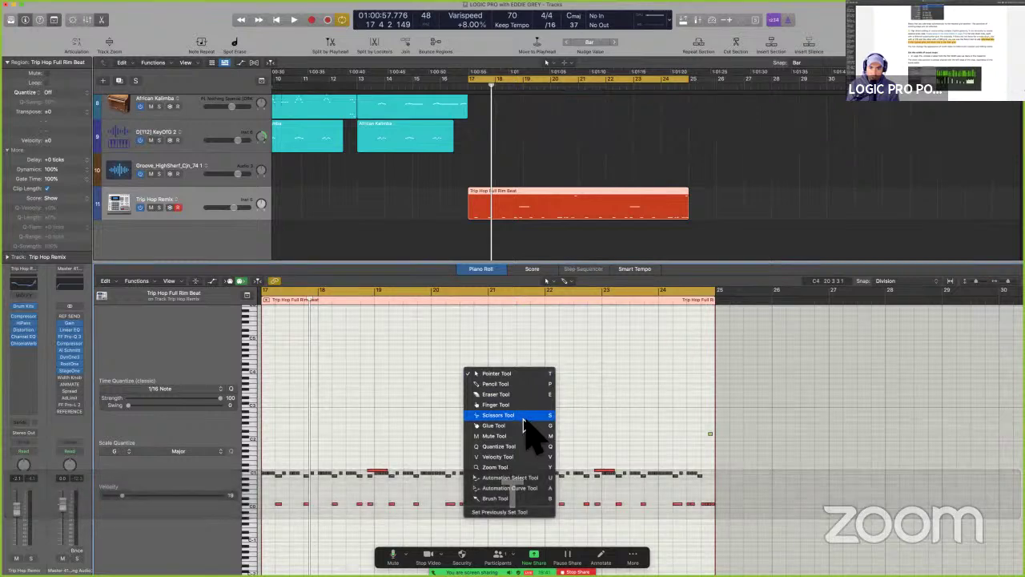
{"action": "key", "text": "b"}
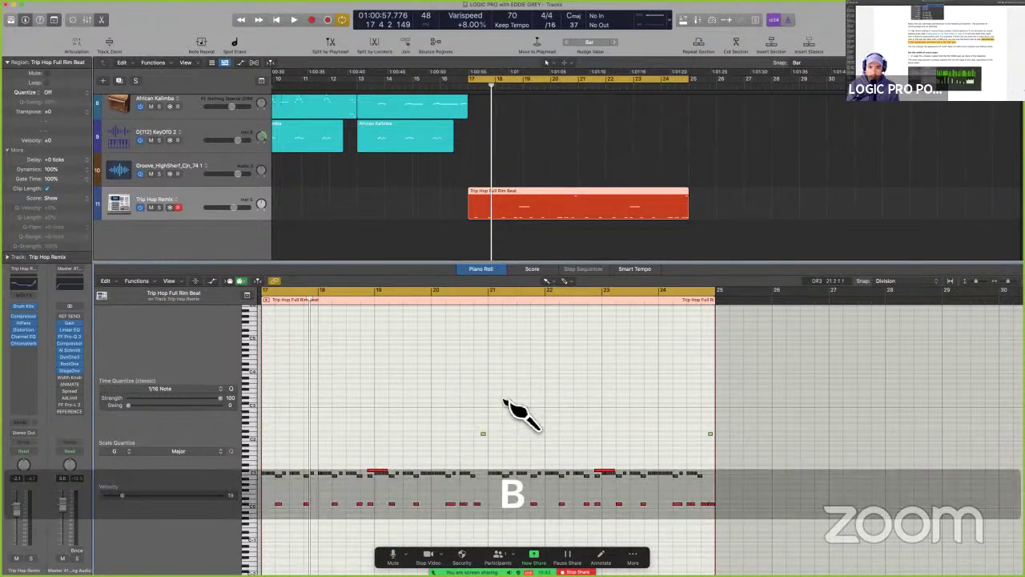
{"action": "key", "text": "t"}
{"action": "key", "text": "t"}
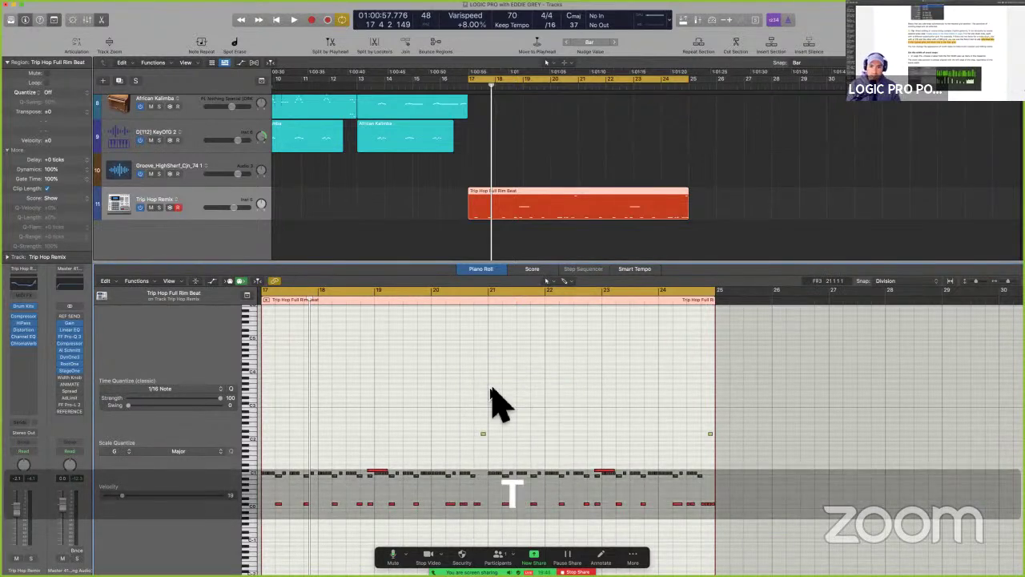
Bring the Step Editor window forward again, move it back up over the full screen and close it.
{"action": "key", "text": "super+6"}
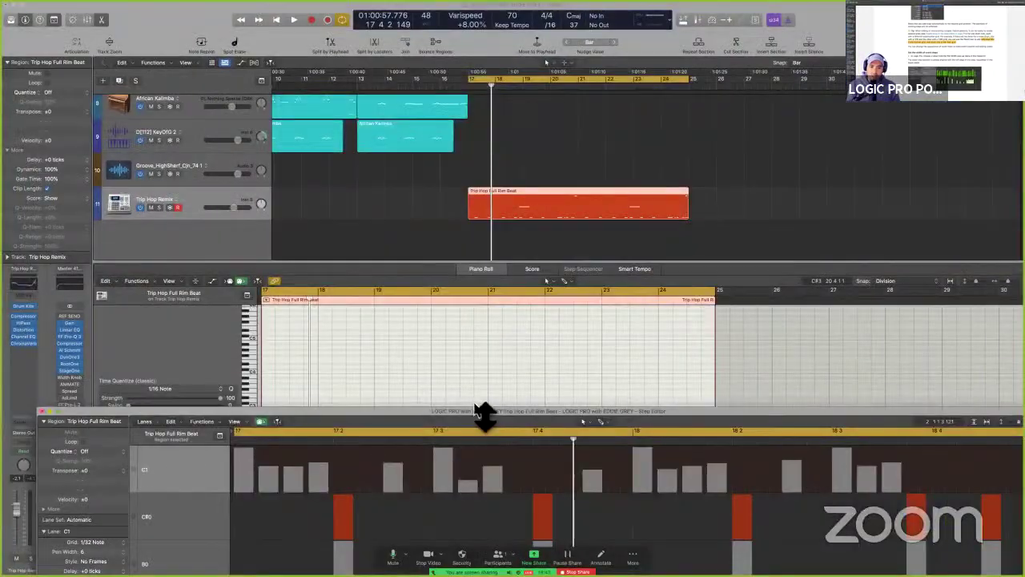
{"action": "left_click_drag", "start_coordinate": [483, 414], "coordinate": [438, 8]}
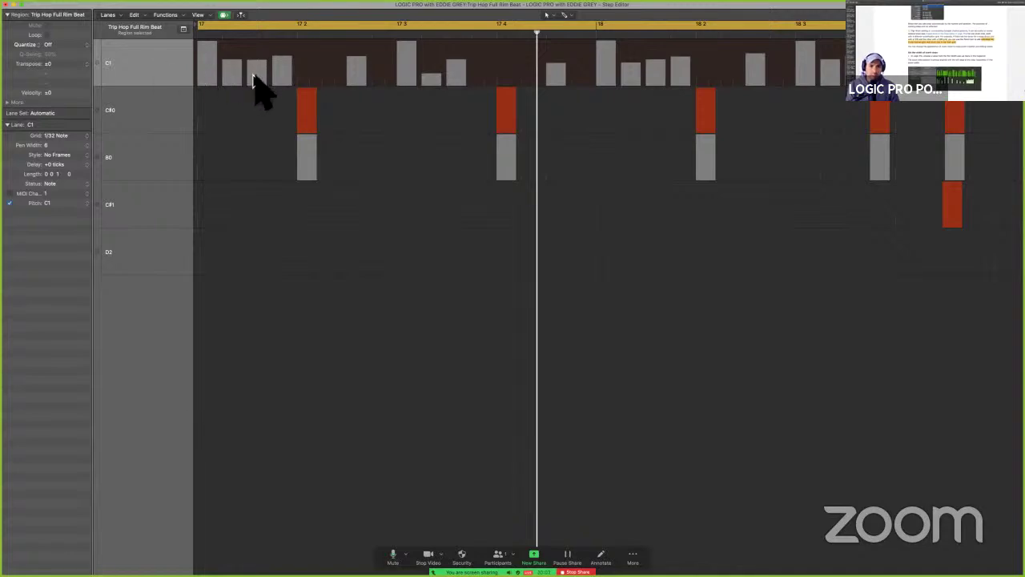
{"action": "key", "text": "super+w"}
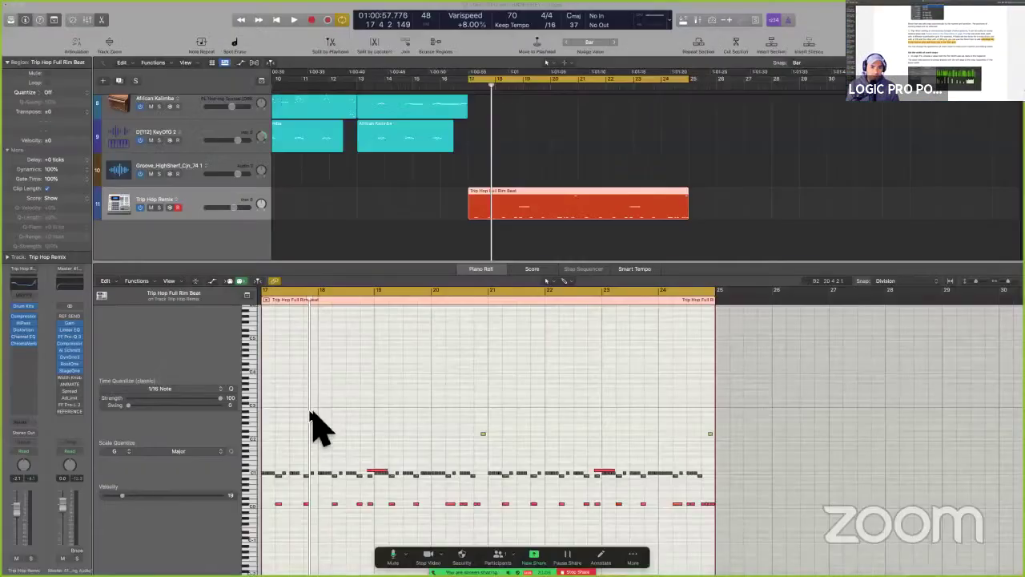
Solo the Trip Hop Remix track and play back its drum region, examining the Piano Roll's view options and first bars before stopping playback.
{"action": "key", "text": "s"}
{"action": "key", "text": "space"}
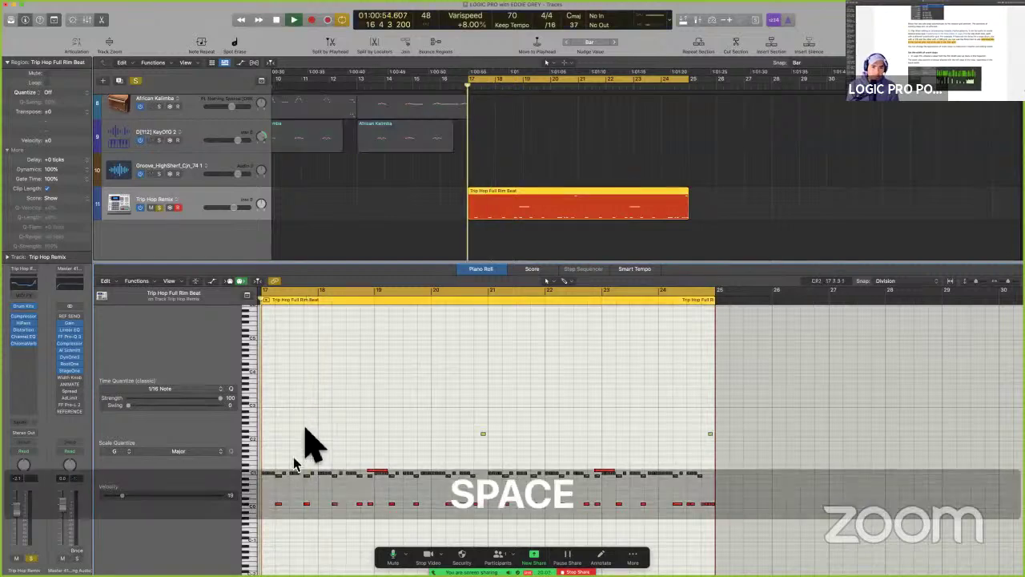
{"action": "left_click", "coordinate": [169, 281]}
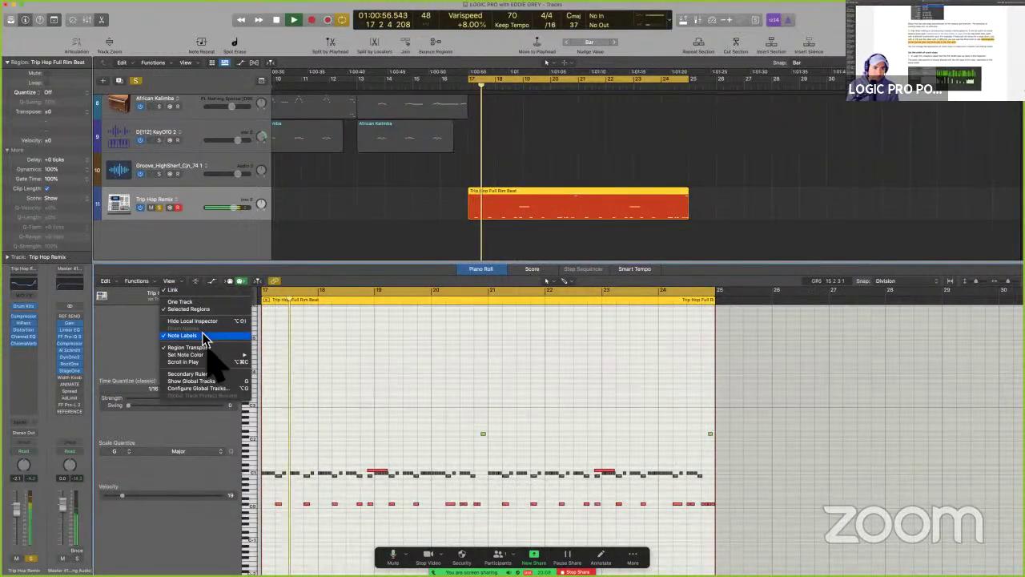
{"action": "left_click", "coordinate": [210, 361]}
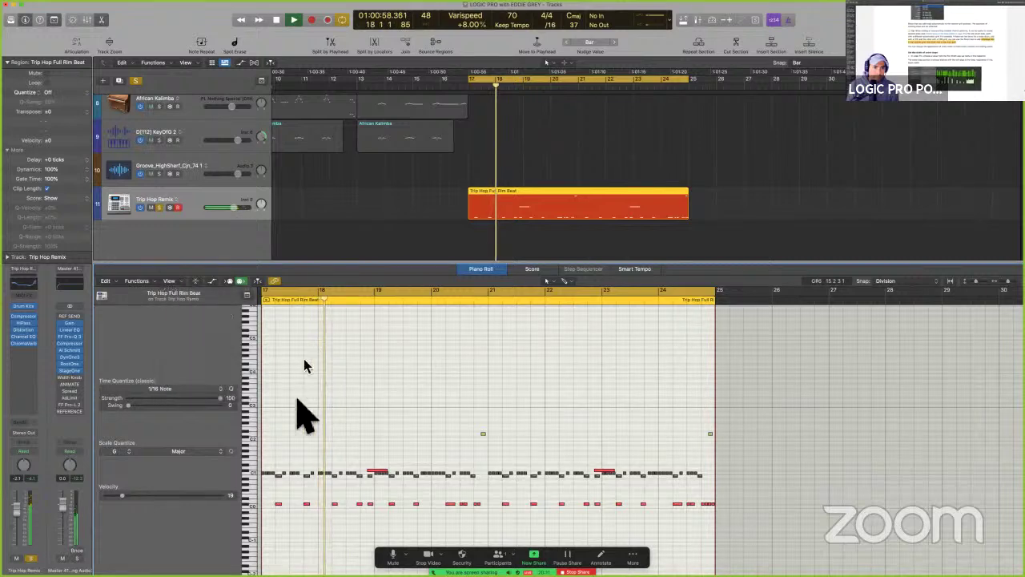
{"action": "scroll", "coordinate": [296, 490], "scroll_direction": "up", "scroll_amount": 3}
{"action": "scroll", "coordinate": [296, 490], "scroll_direction": "left", "scroll_amount": 5}
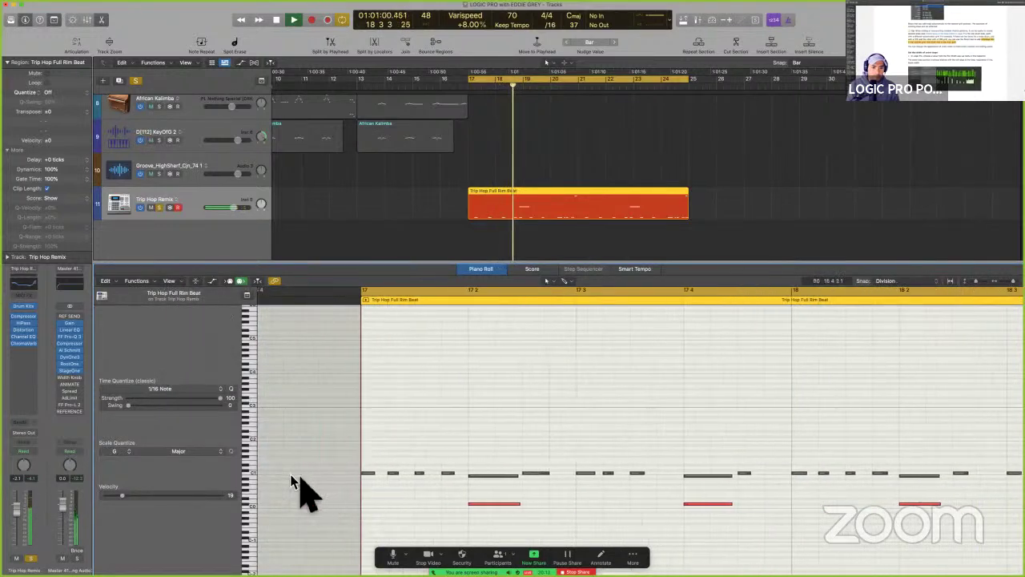
{"action": "scroll", "coordinate": [376, 449], "scroll_direction": "left", "scroll_amount": 2}
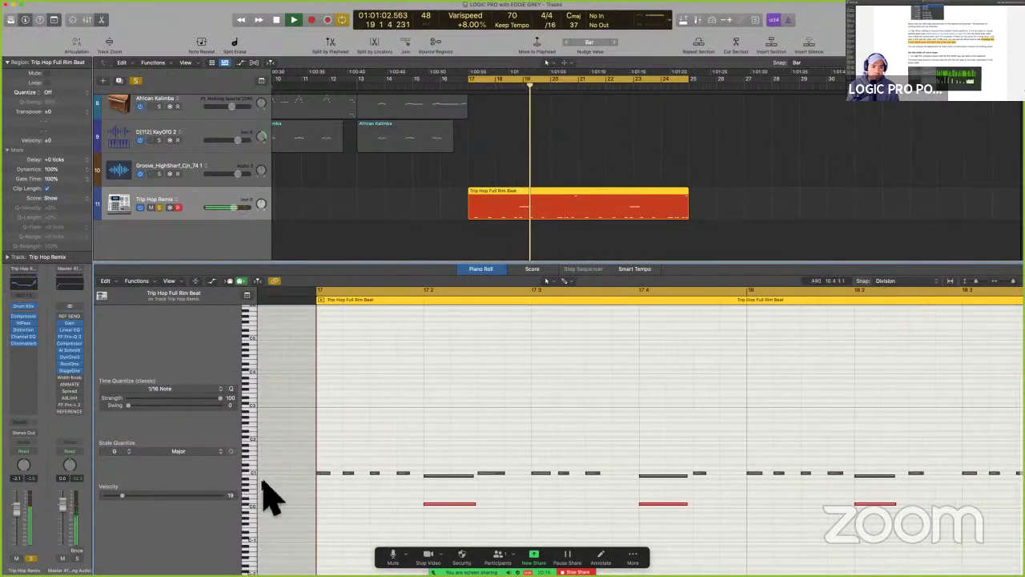
{"action": "key", "text": "space"}
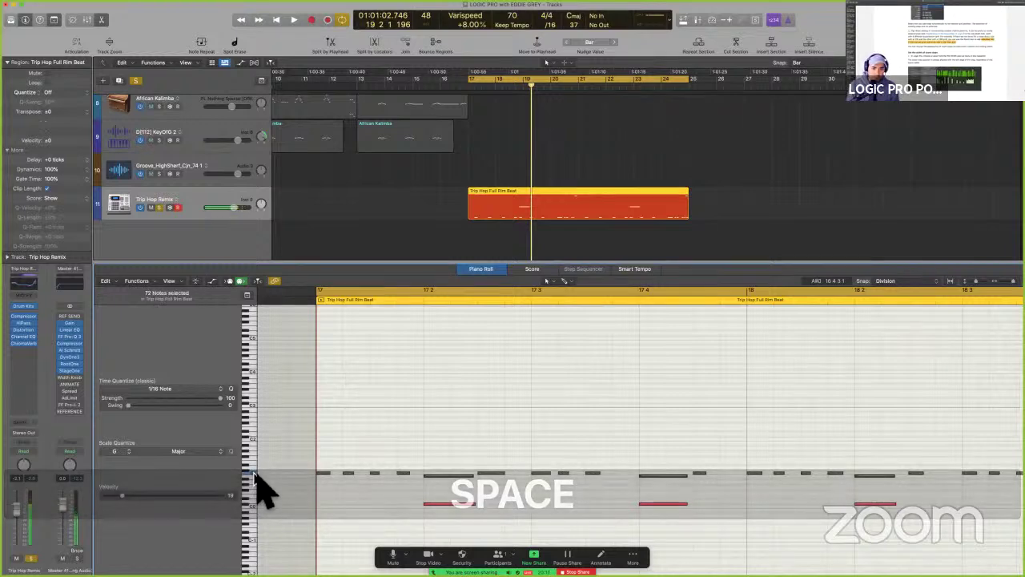
Audition the drum sounds around C1 by selecting all notes of single pitches in the Piano Roll, and deselect them.
{"action": "left_click", "coordinate": [254, 475]}
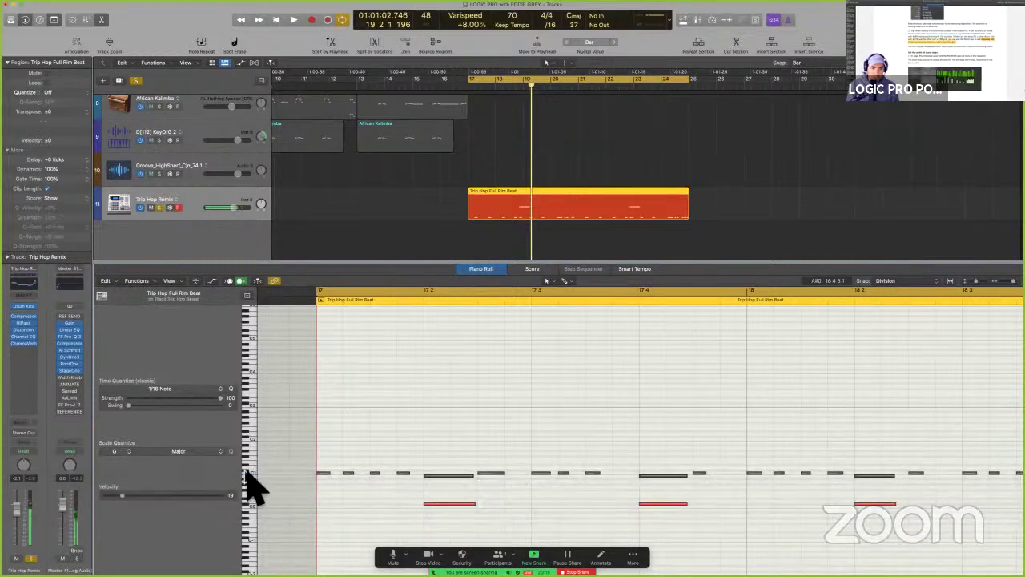
{"action": "left_click", "coordinate": [252, 479]}
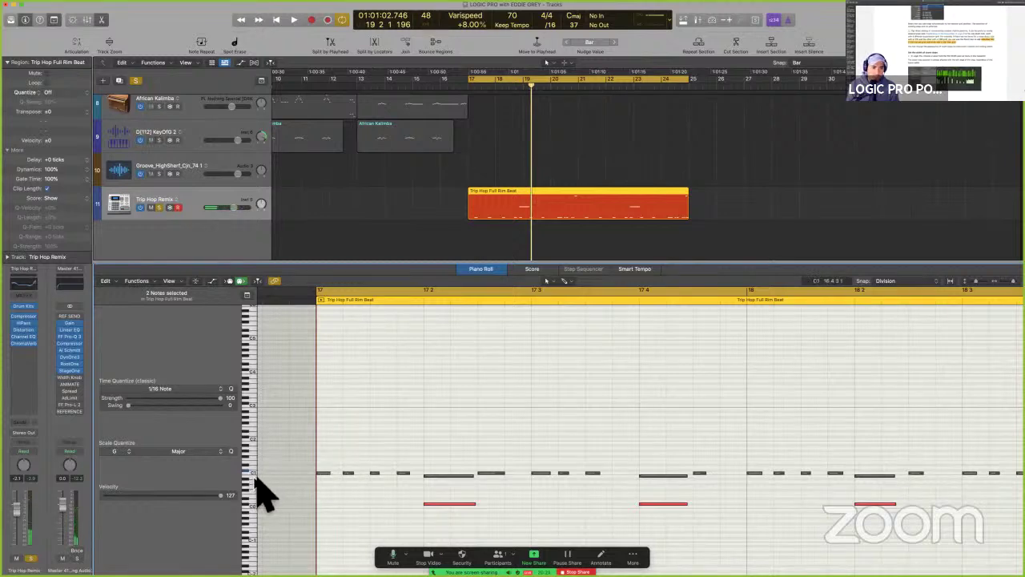
{"action": "left_click", "coordinate": [254, 475]}
{"action": "scroll", "coordinate": [256, 483], "scroll_direction": "right", "scroll_amount": 3}
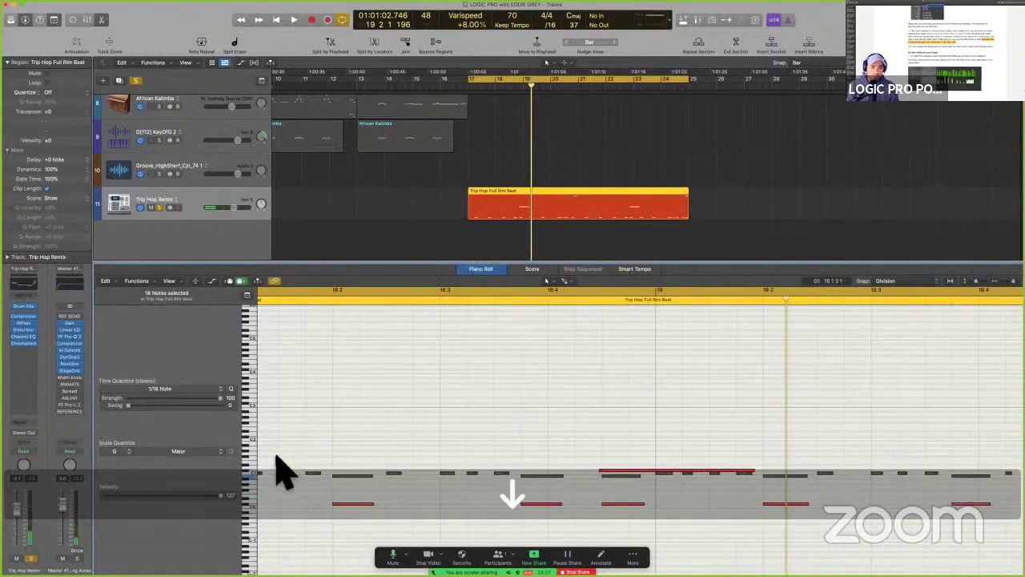
{"action": "left_click", "coordinate": [276, 475]}
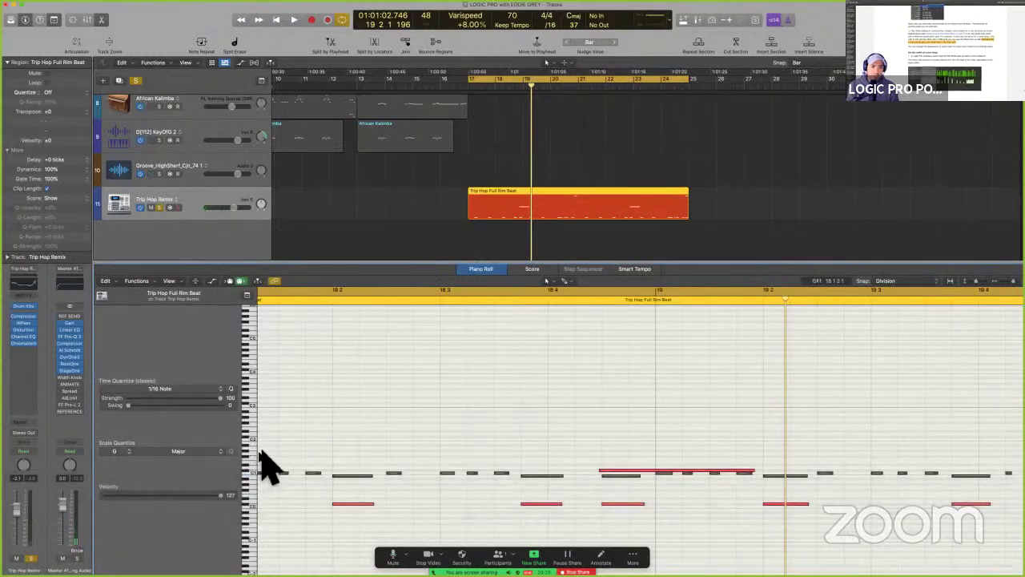
Create a note on A1 near the start of bar 18 in the Piano Roll and transpose it up four semitones.
{"action": "right_click", "coordinate": [265, 447]}
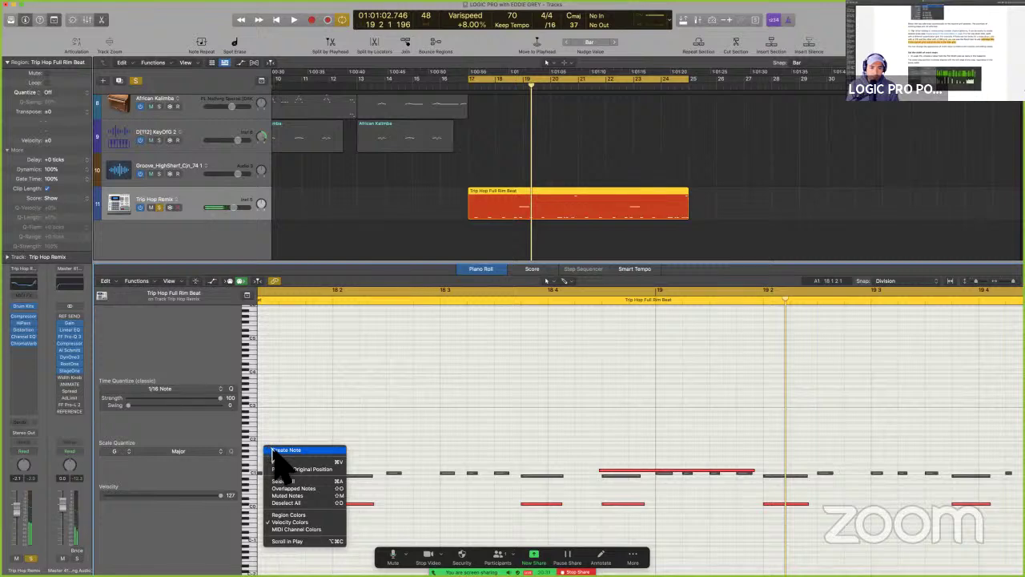
{"action": "left_click", "coordinate": [274, 450]}
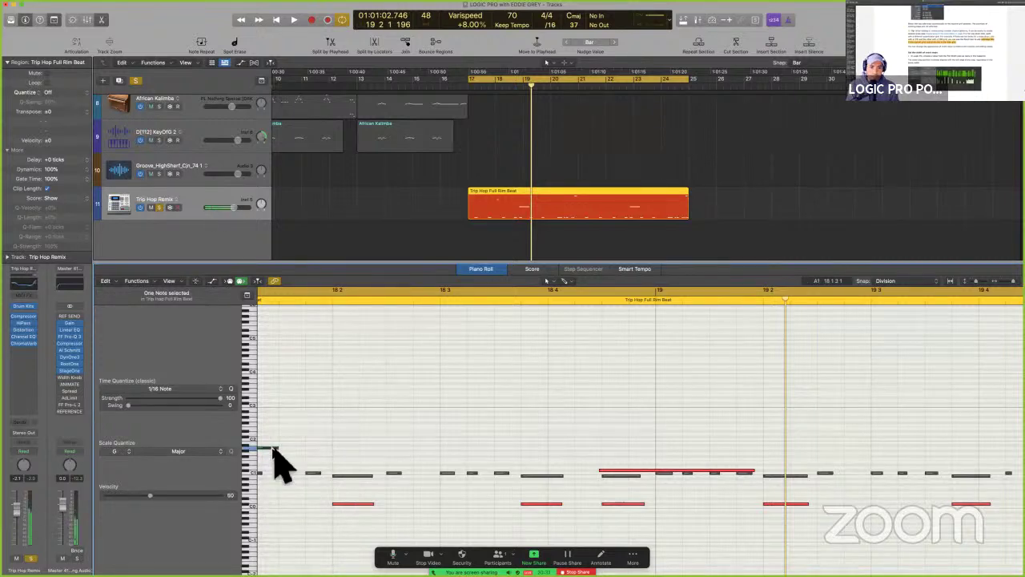
{"action": "left_click_drag", "start_coordinate": [279, 463], "coordinate": [282, 464]}
{"action": "key", "text": "alt+shift"}
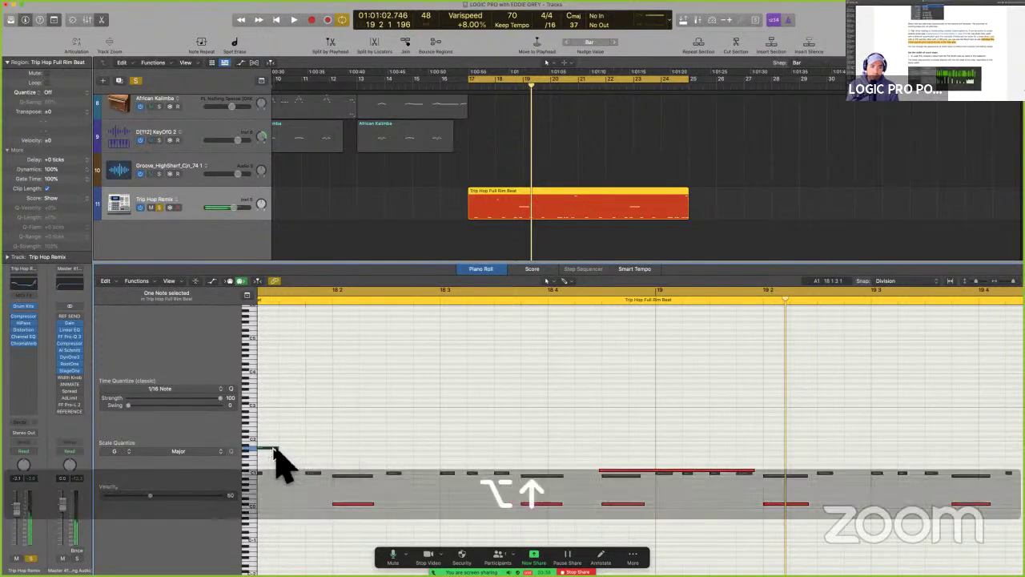
{"action": "key", "text": "alt+Up"}
{"action": "key", "text": "alt+Up"}
{"action": "key", "text": "alt+Up"}
{"action": "key", "text": "alt+Up"}
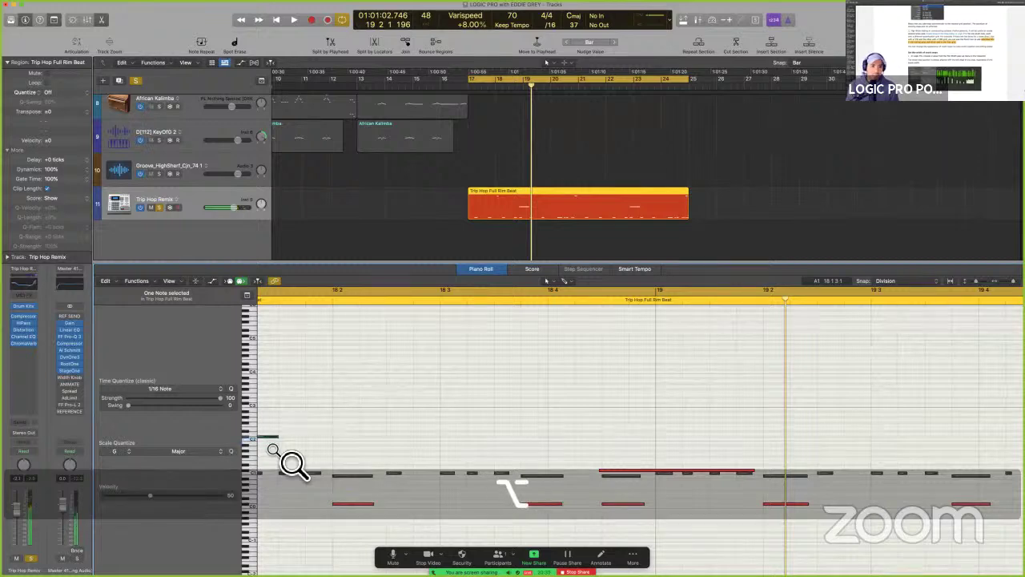
Audition higher drum sounds by transposing the selected note near bar 18 further up in semitones.
{"action": "key", "text": "alt+Up"}
{"action": "key", "text": "alt+Up"}
{"action": "key", "text": "alt+Up"}
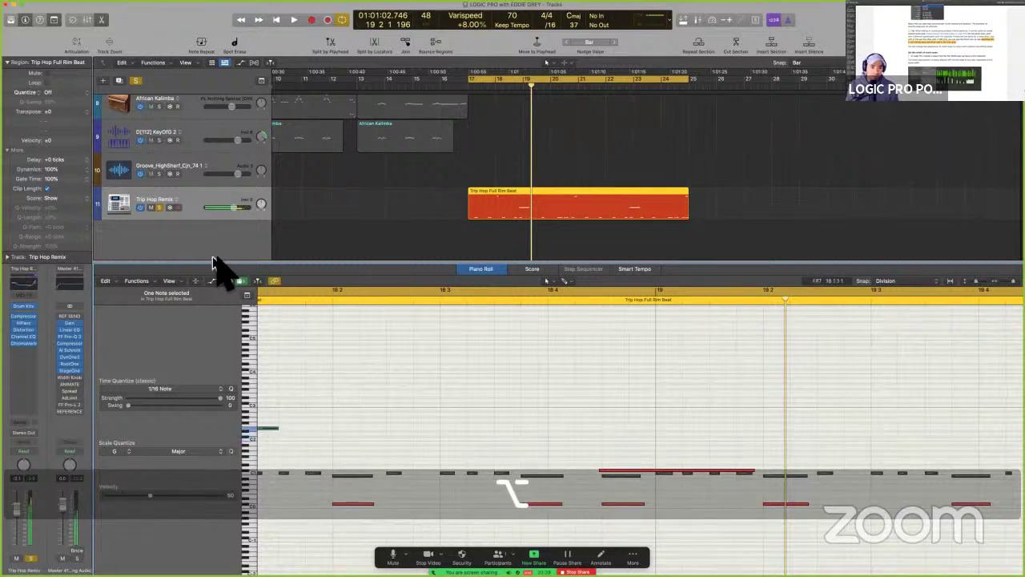
{"action": "left_click", "coordinate": [181, 282]}
{"action": "left_click", "coordinate": [181, 282]}
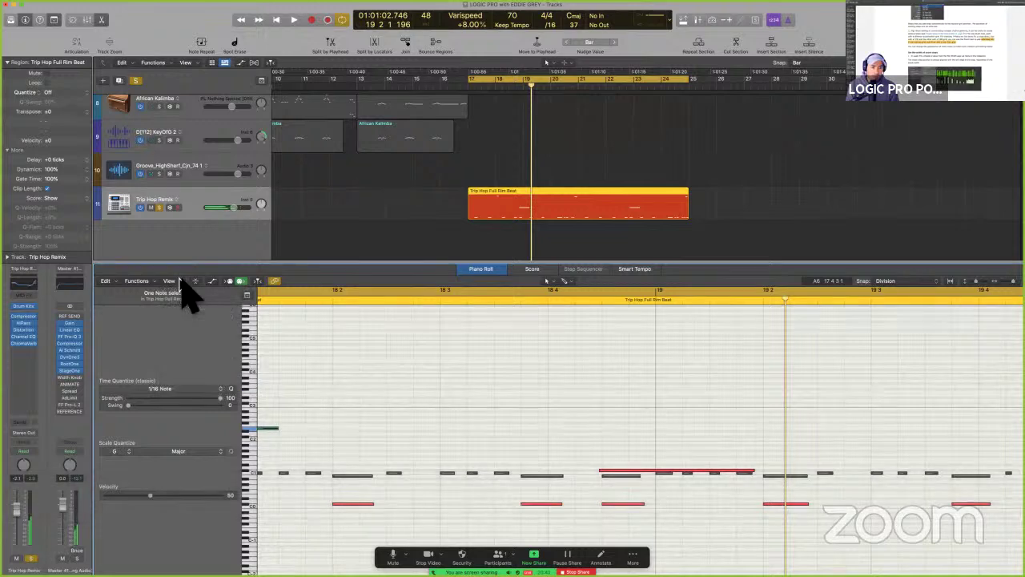
{"action": "key", "text": "alt+Up"}
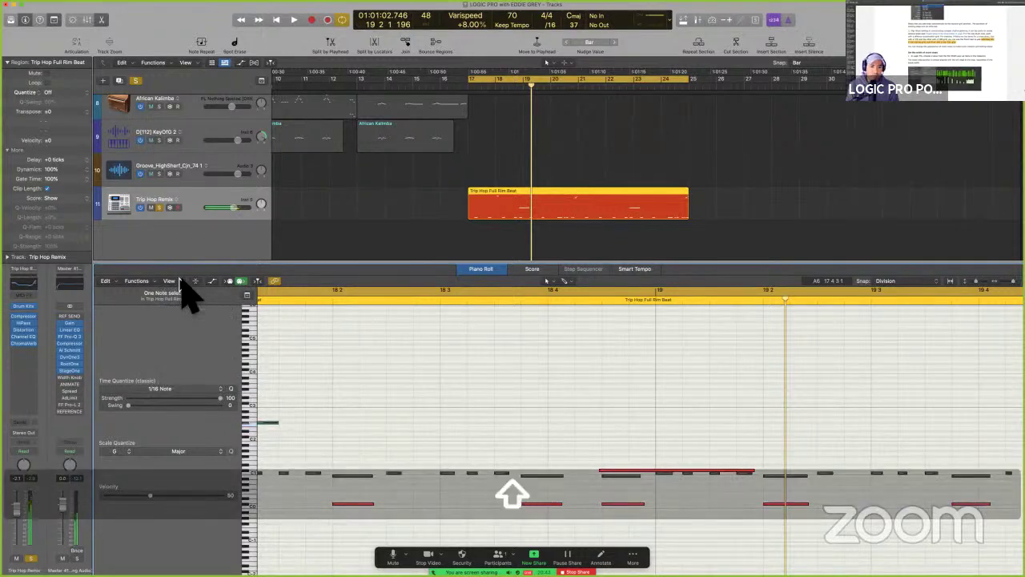
Transpose the selected note down by octaves and semitones to G#-1, auditioning the drum sound at each pitch.
{"action": "key", "text": "alt+shift+Down"}
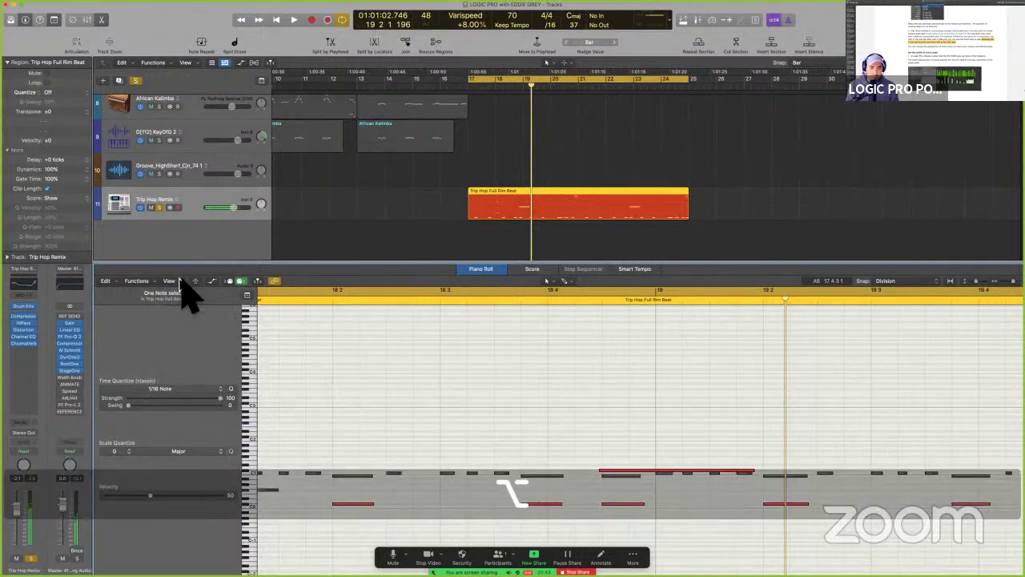
{"action": "key", "text": "alt+Down"}
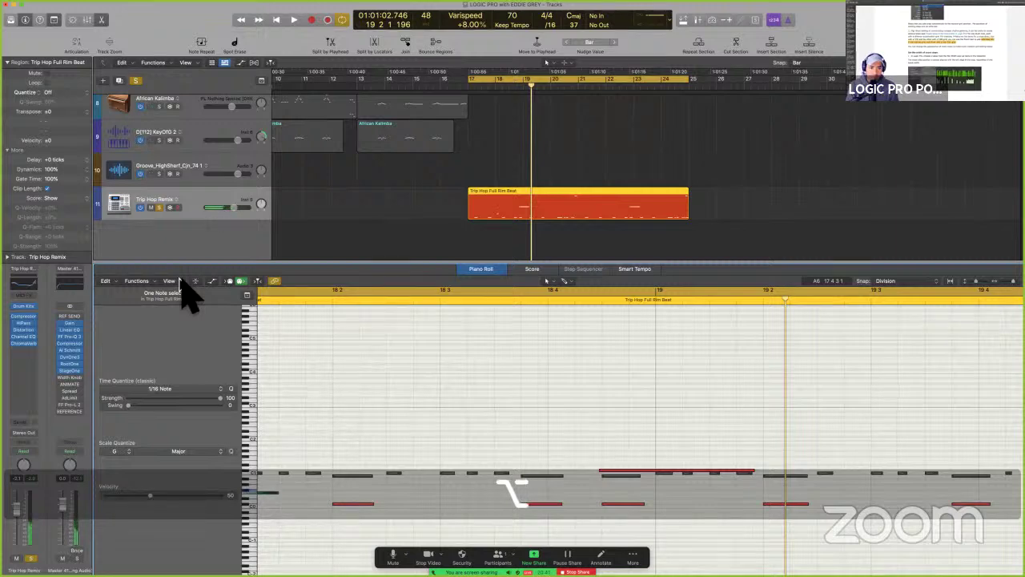
{"action": "key", "text": "alt+Down"}
{"action": "key", "text": "alt+Down"}
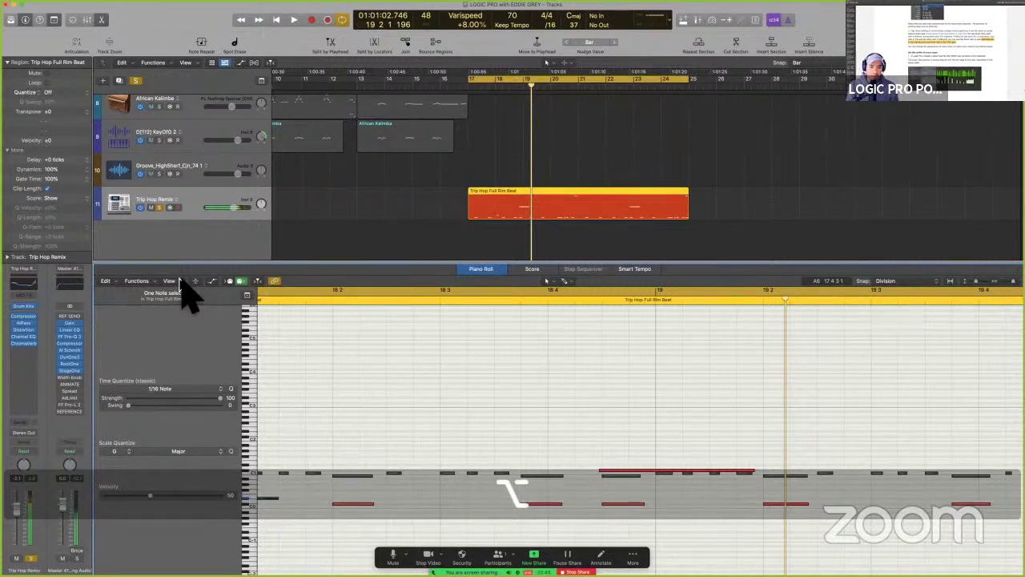
{"action": "key", "text": "alt+Down"}
{"action": "key", "text": "alt+Down"}
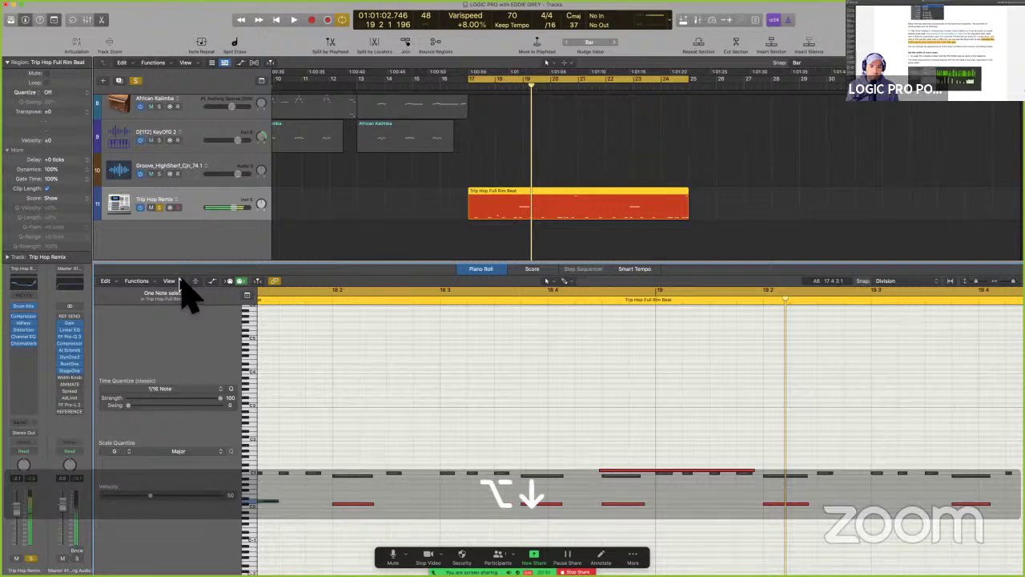
{"action": "key", "text": "alt+Down"}
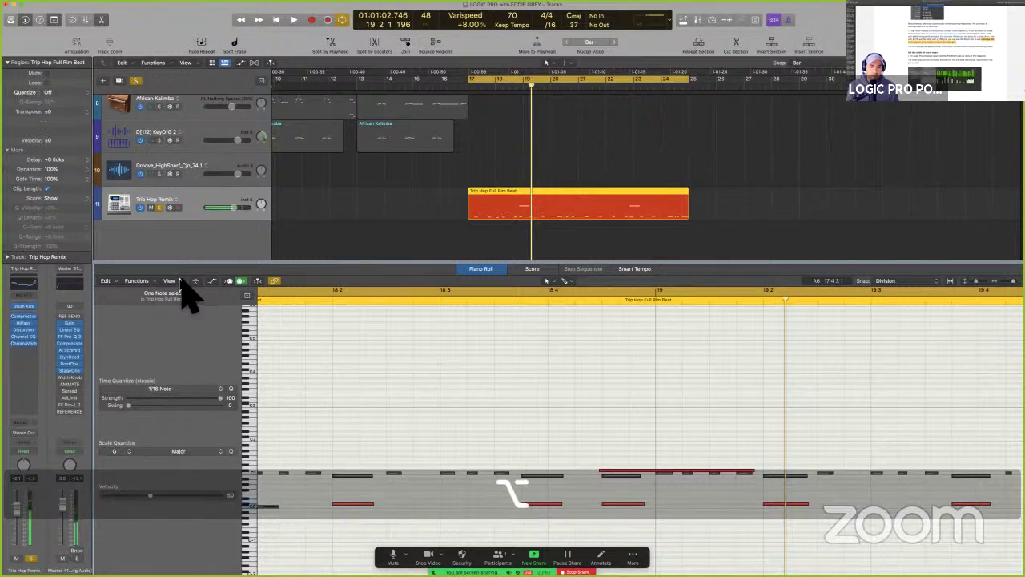
{"action": "key", "text": "alt+Down"}
{"action": "key", "text": "alt+Down"}
{"action": "key", "text": "alt+Down"}
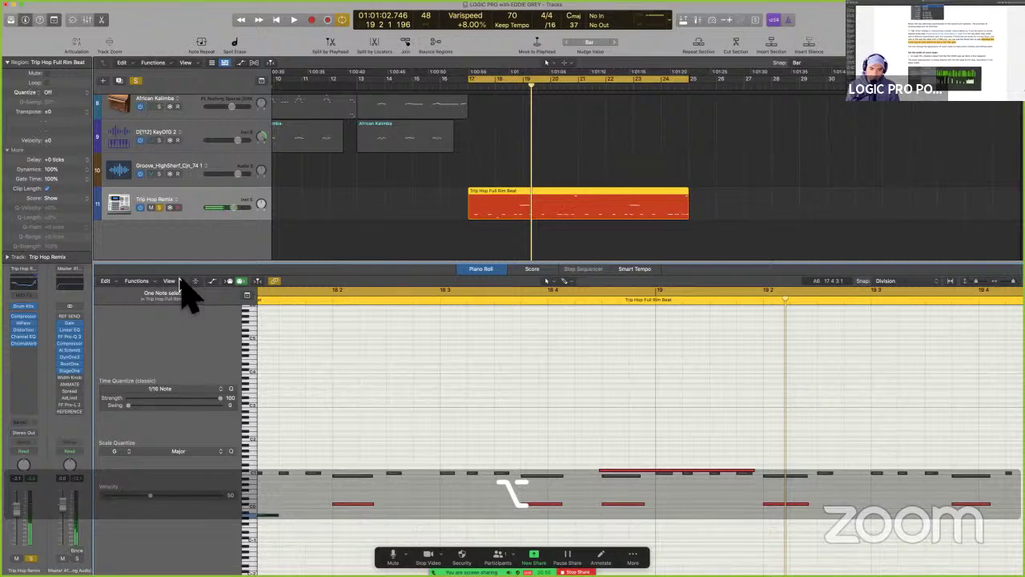
{"action": "key", "text": "alt+Down"}
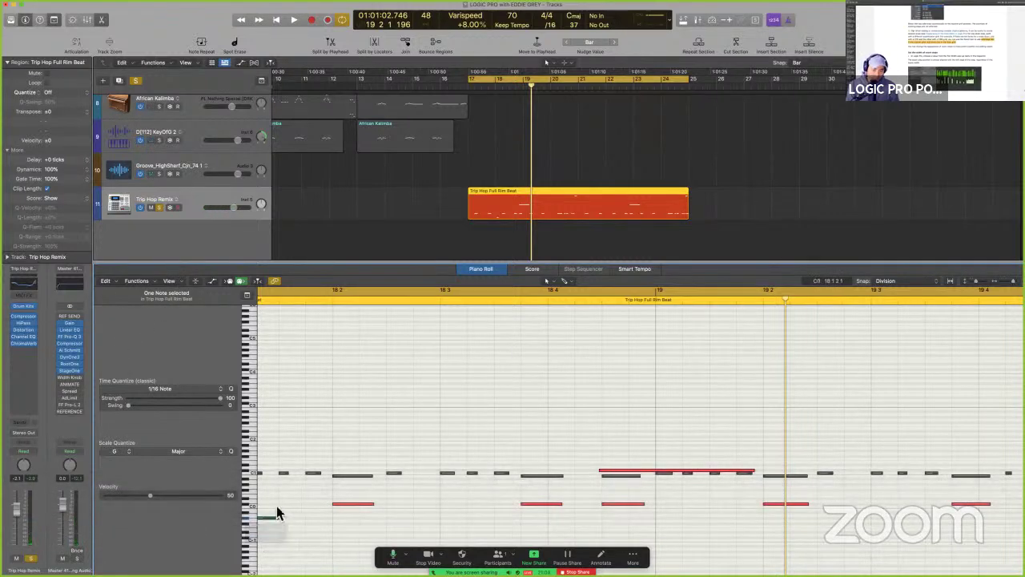
Zoom in on the transposed note and deselect it, then open the region in the Step Editor and select the G#-1 lane.
{"action": "left_click_drag", "start_coordinate": [317, 490], "coordinate": [253, 542]}
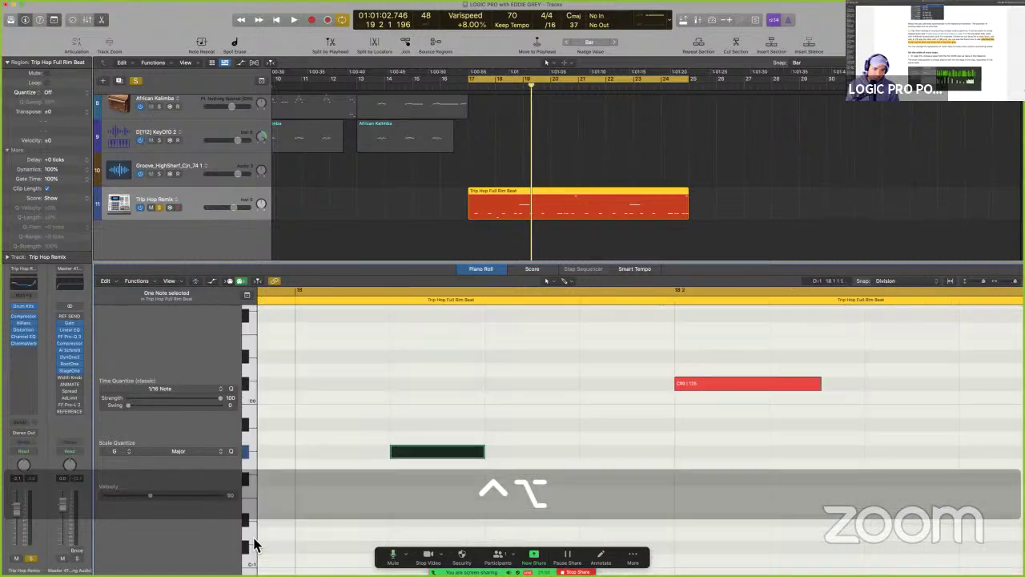
{"action": "left_click", "coordinate": [409, 453]}
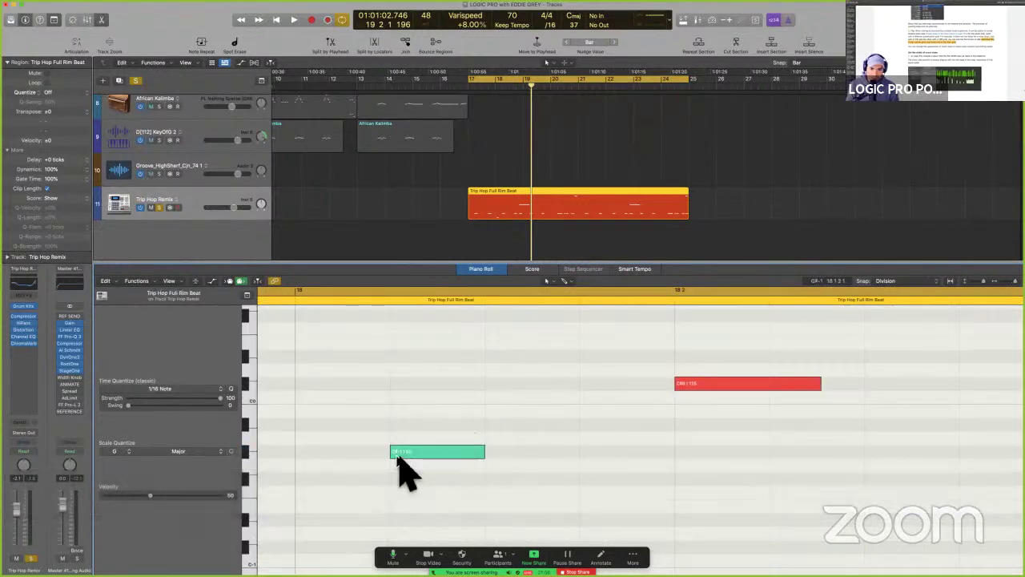
{"action": "key", "text": "p"}
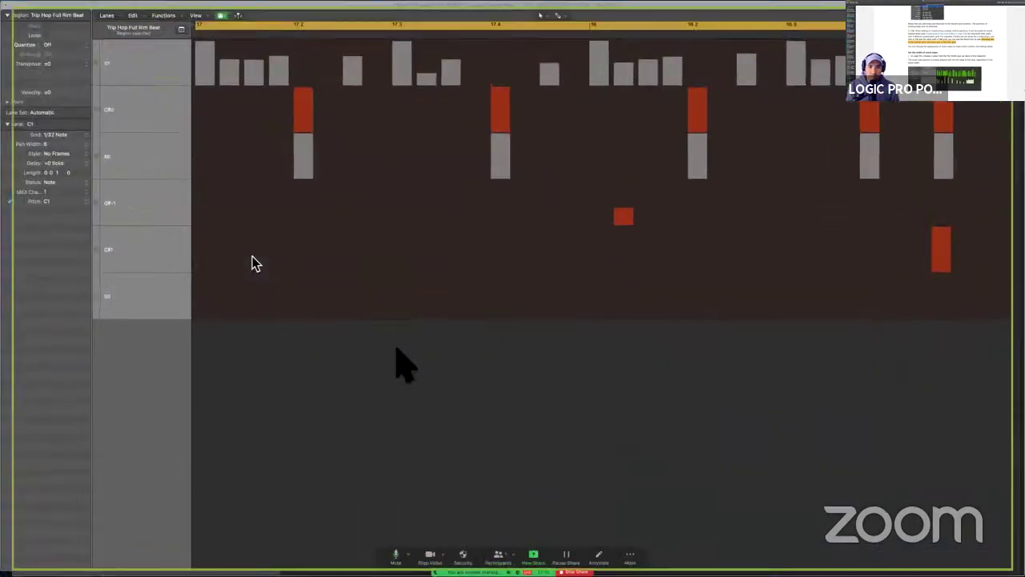
{"action": "left_click", "coordinate": [137, 204]}
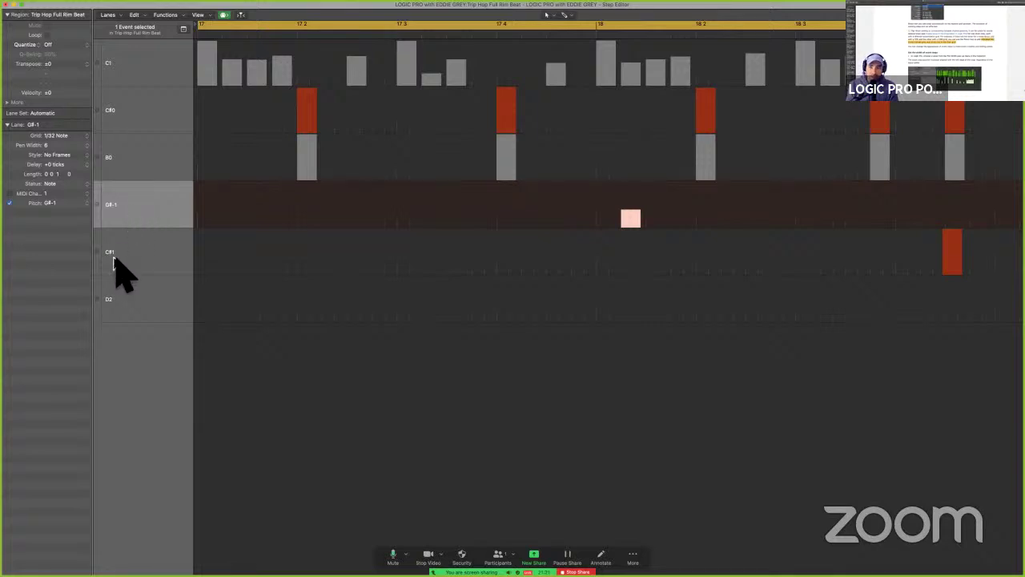
Move the D2 lane up directly below the G#-1 lane and set its pitch to G#-1.
{"action": "left_click", "coordinate": [109, 305]}
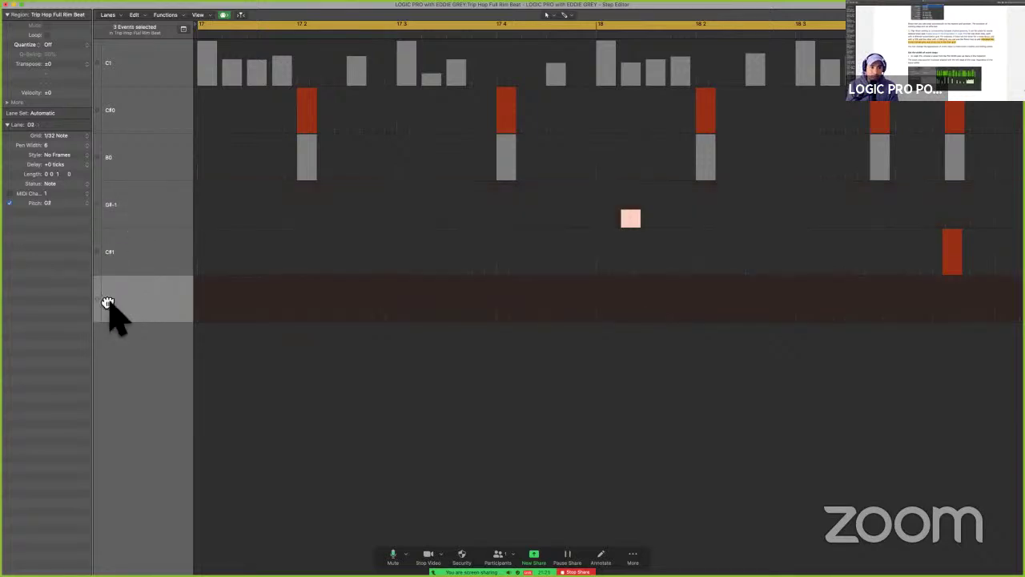
{"action": "left_click_drag", "start_coordinate": [108, 303], "coordinate": [144, 238]}
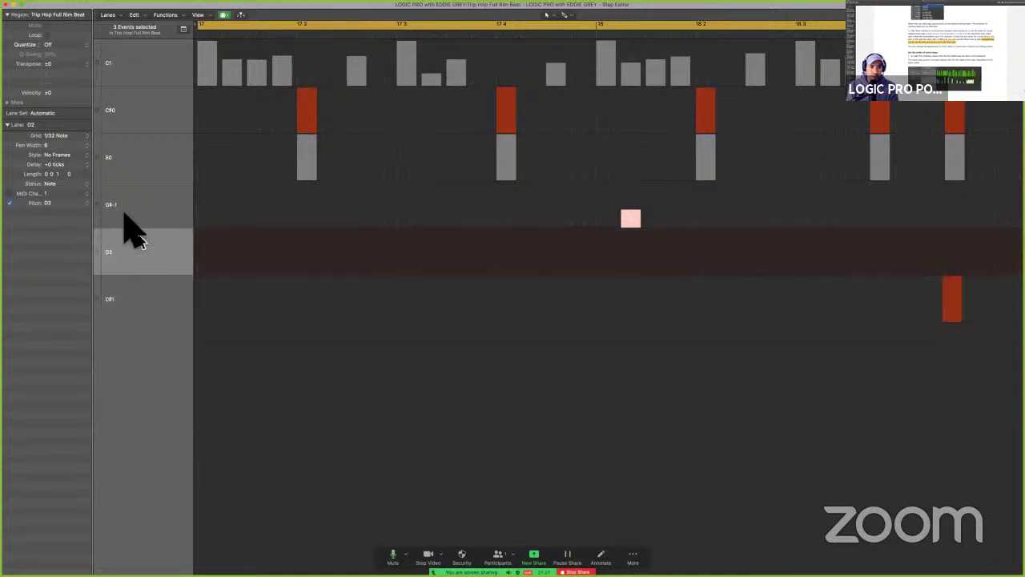
{"action": "left_click", "coordinate": [50, 203]}
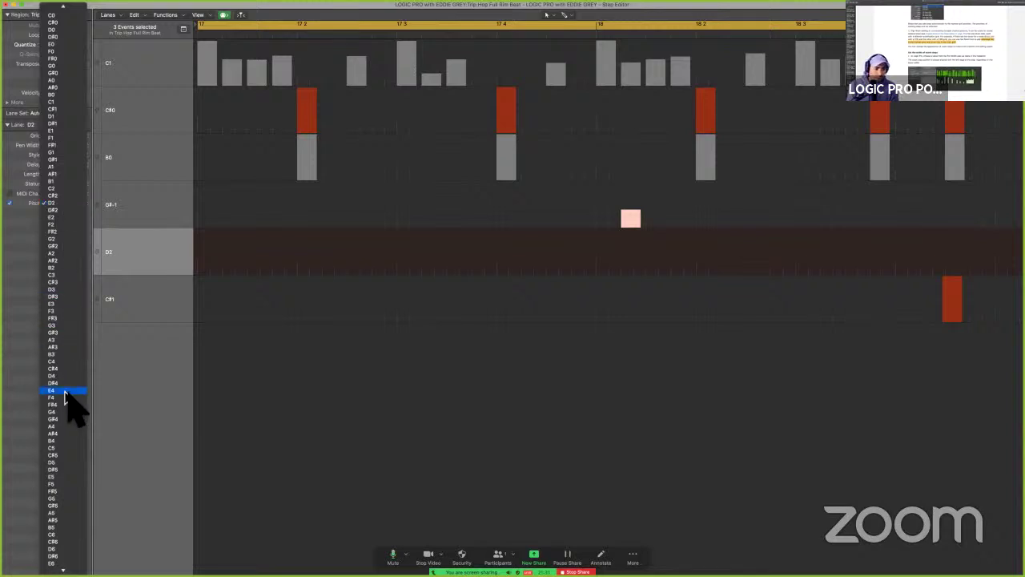
{"action": "mouse_move", "coordinate": [63, 568]}
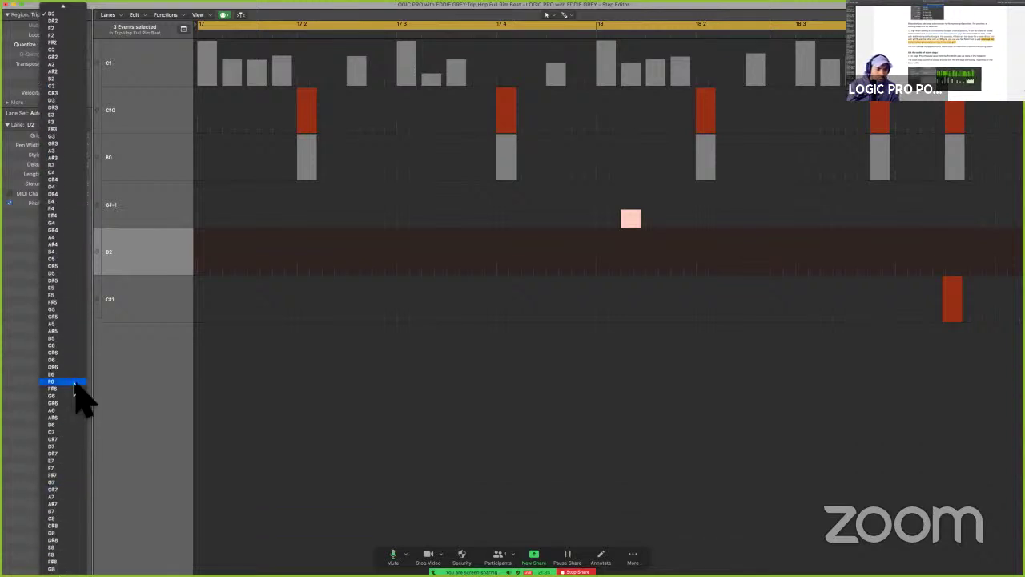
{"action": "mouse_move", "coordinate": [62, 6]}
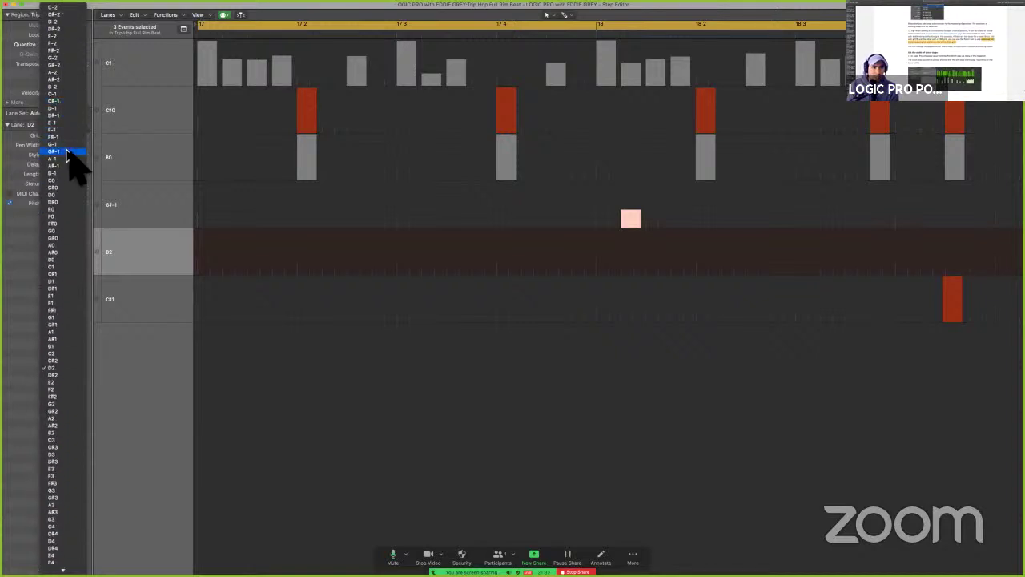
{"action": "left_click", "coordinate": [69, 152]}
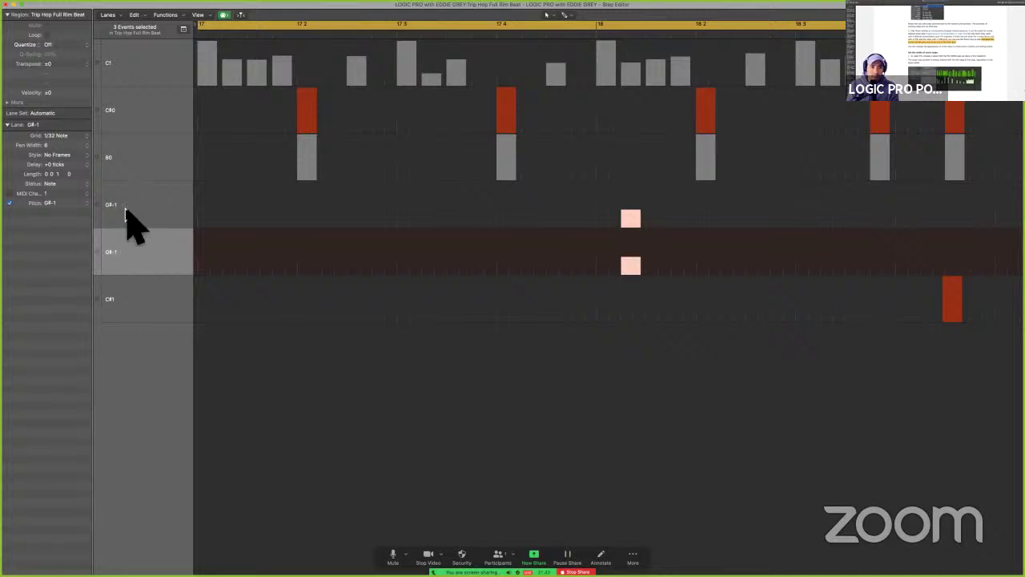
Check the original G#-1 lane's grid and set the duplicate G#-1 lane below it to a 1/16 Note grid.
{"action": "left_click", "coordinate": [127, 214]}
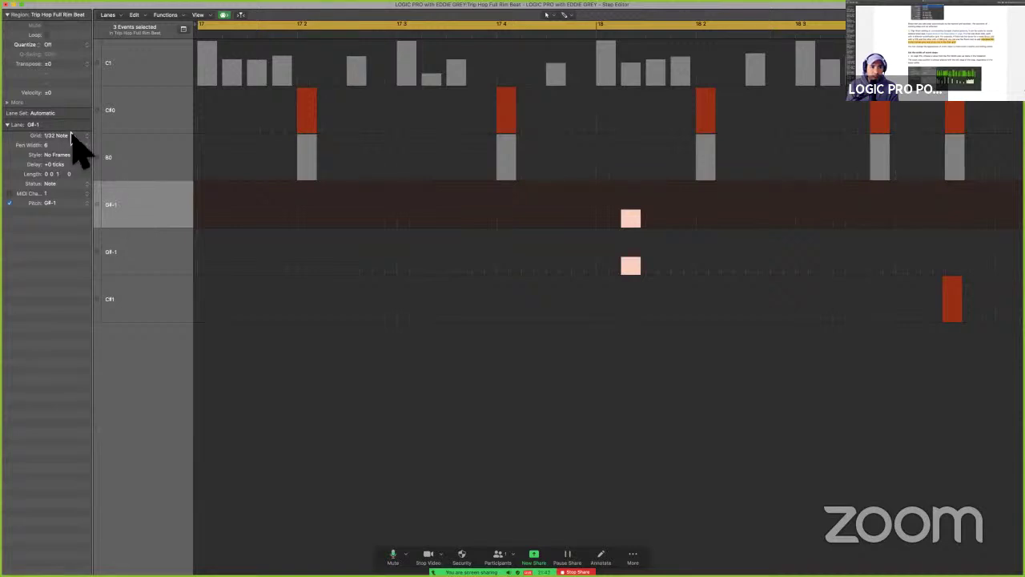
{"action": "left_click", "coordinate": [131, 253]}
{"action": "left_click", "coordinate": [59, 137]}
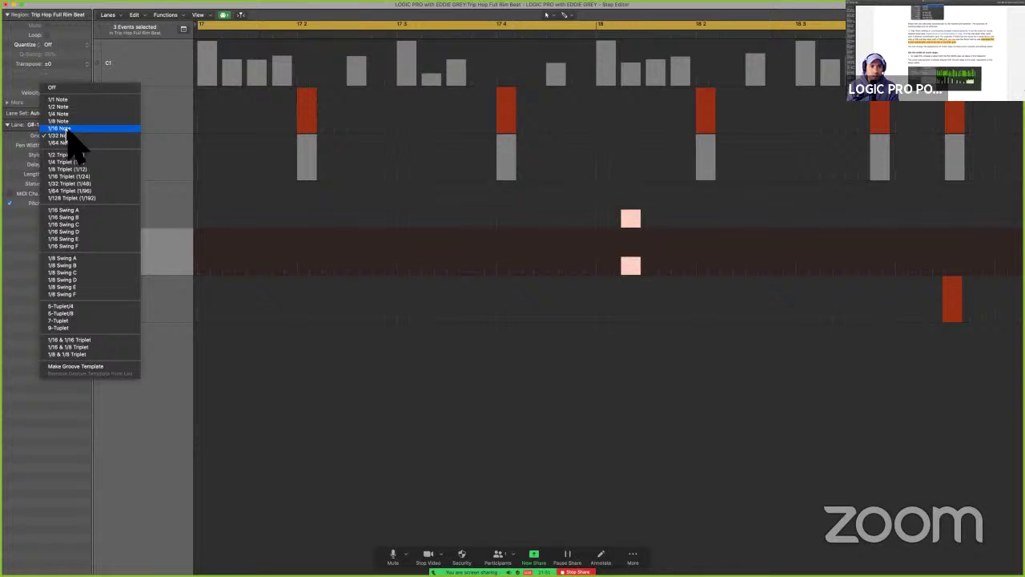
{"action": "left_click", "coordinate": [67, 130]}
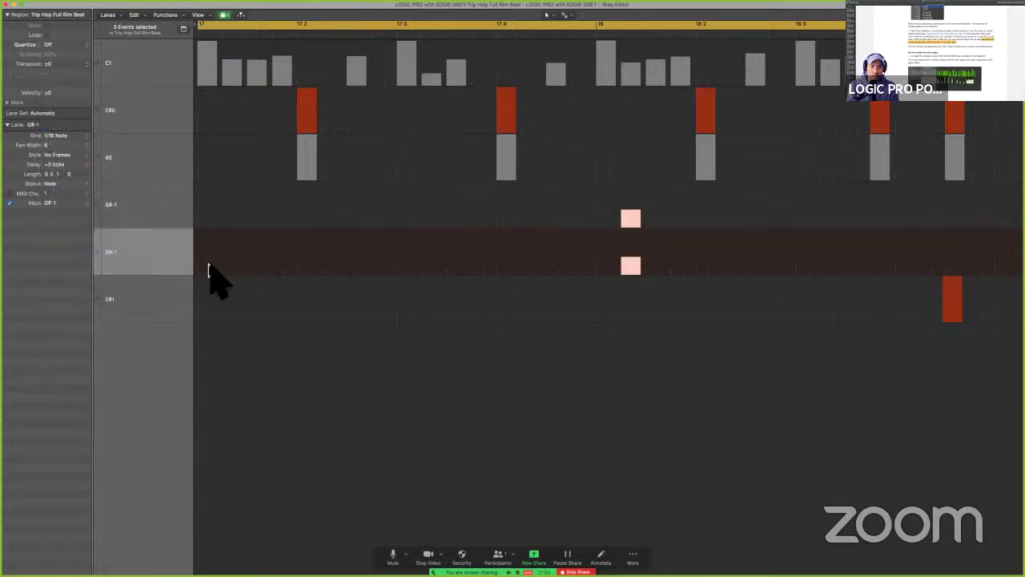
Draw seven consecutive 1/16 steps with rising and falling velocities from bar 17 in the lower G#-1 lane.
{"action": "key", "text": "super"}
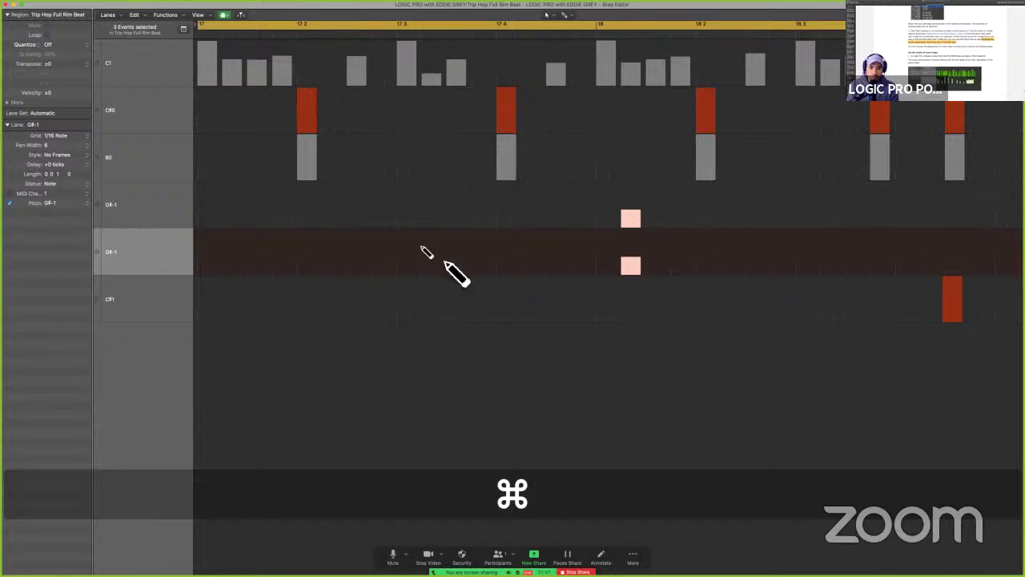
{"action": "left_click", "coordinate": [211, 267], "text": "super"}
{"action": "mouse_move", "coordinate": [230, 261]}
{"action": "left_mouse_down"}
{"action": "mouse_move", "coordinate": [355, 263]}
{"action": "mouse_move", "coordinate": [377, 283]}
{"action": "mouse_move", "coordinate": [376, 273]}
{"action": "left_mouse_up"}
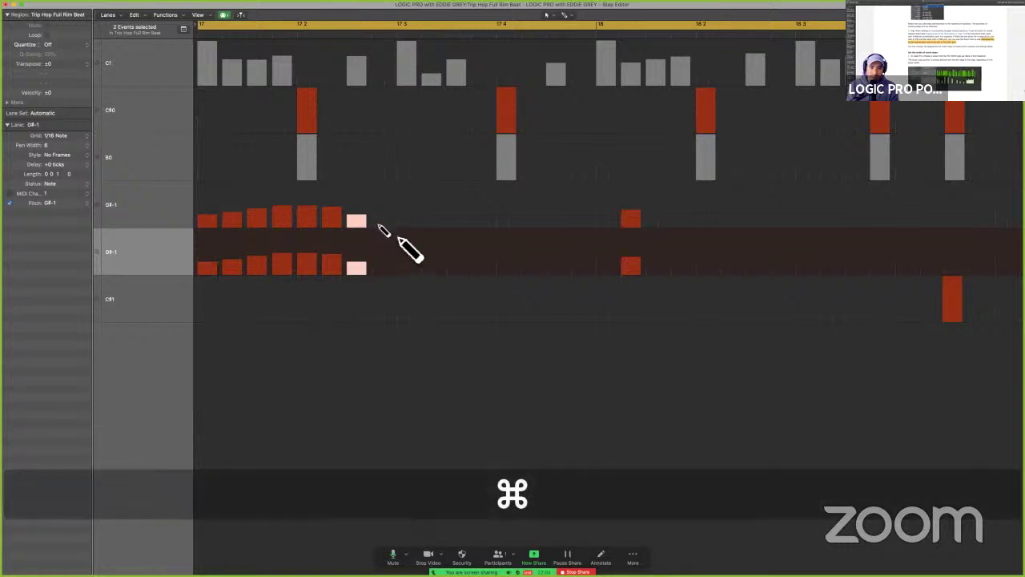
Draw a tight run of rising-velocity 1/32 steps around 17.3 in the upper G#-1 lane.
{"action": "left_click", "coordinate": [183, 202]}
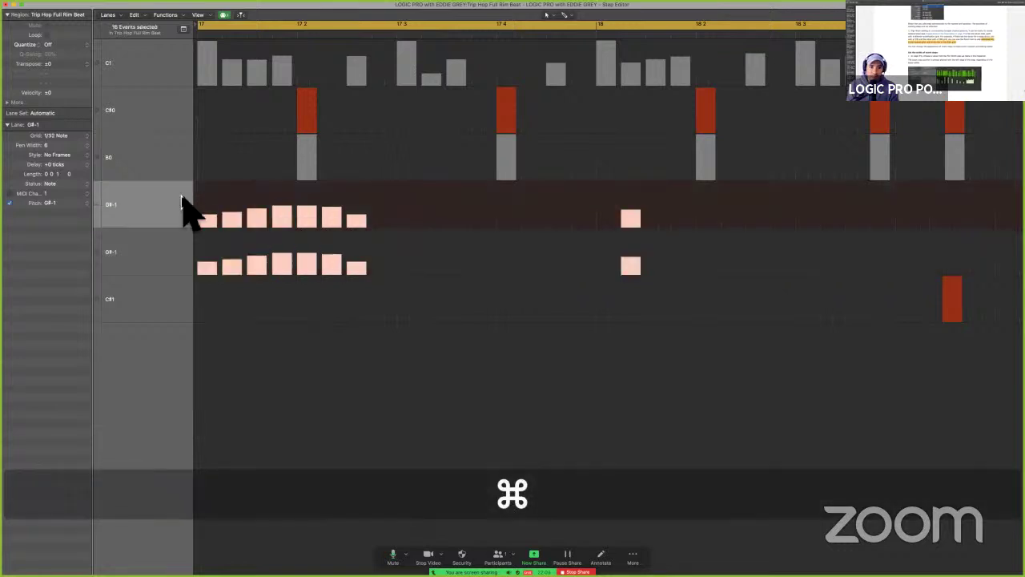
{"action": "left_click", "coordinate": [174, 236]}
{"action": "left_click", "coordinate": [167, 209]}
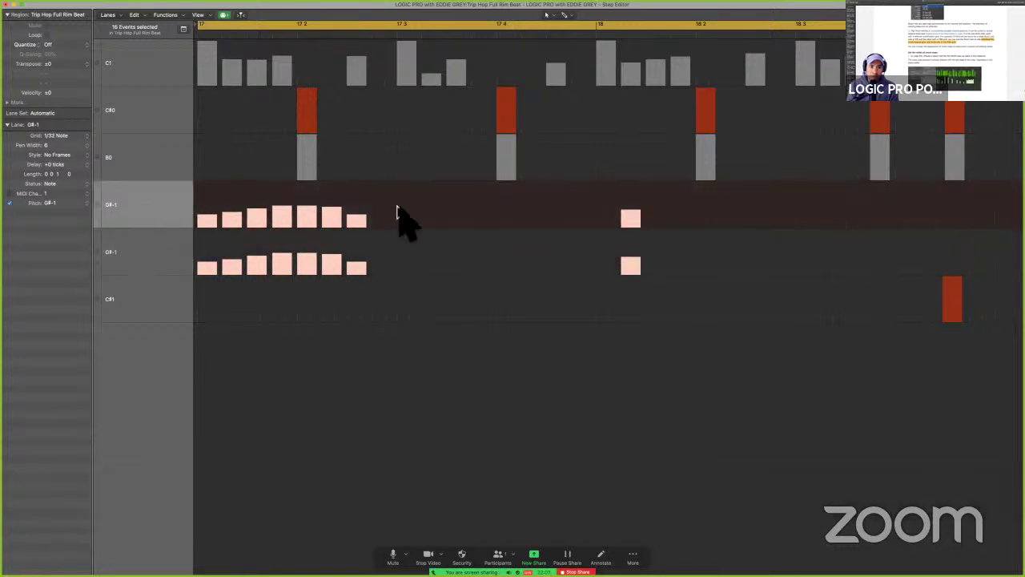
{"action": "left_click", "coordinate": [386, 218], "text": "super"}
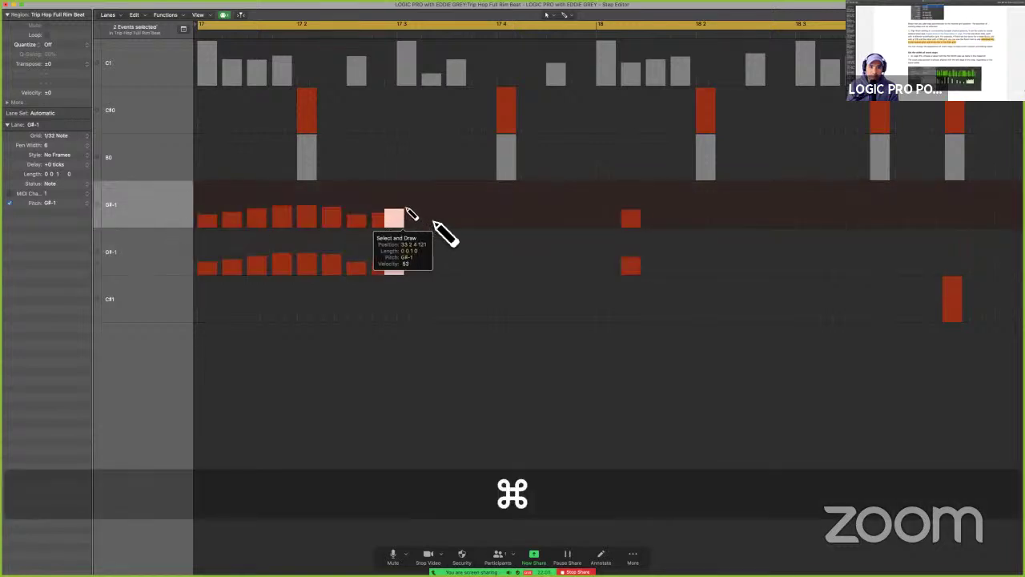
{"action": "left_click_drag", "start_coordinate": [410, 215], "coordinate": [440, 215]}
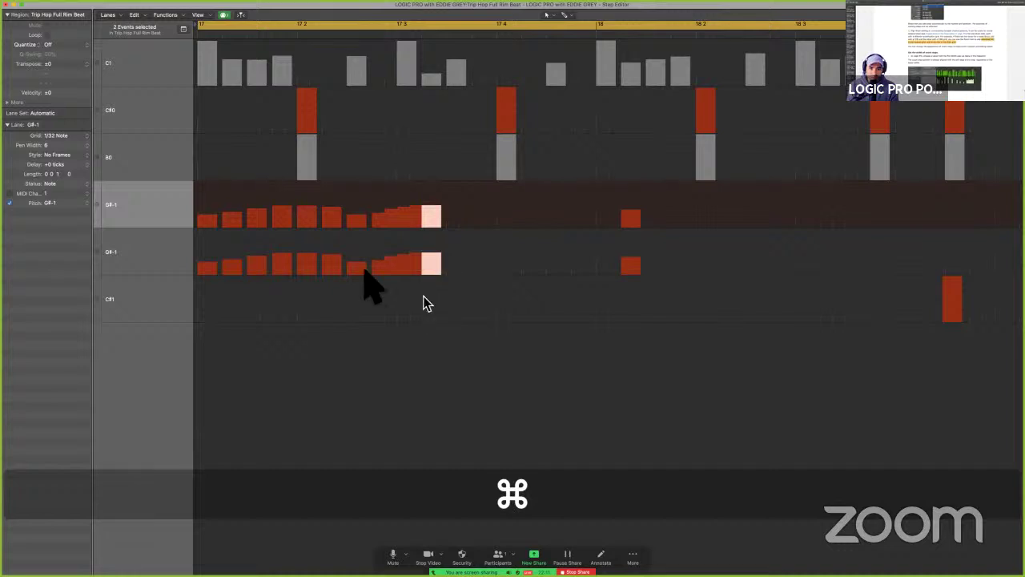
Play back the drawn G#-1 steps and compare the grid settings of the two G#-1 lanes by selecting each.
{"action": "left_click", "coordinate": [164, 263]}
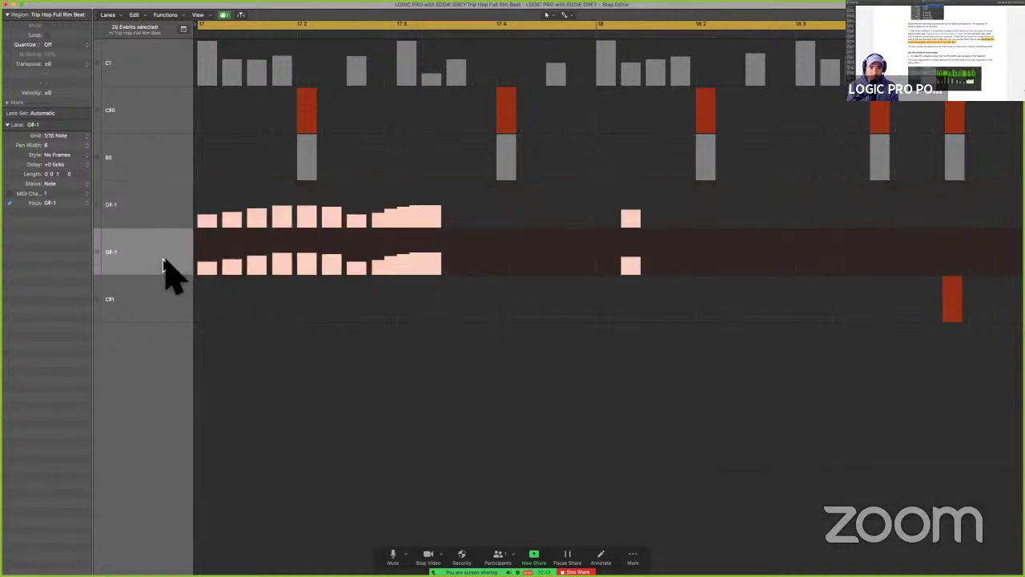
{"action": "left_click", "coordinate": [165, 210]}
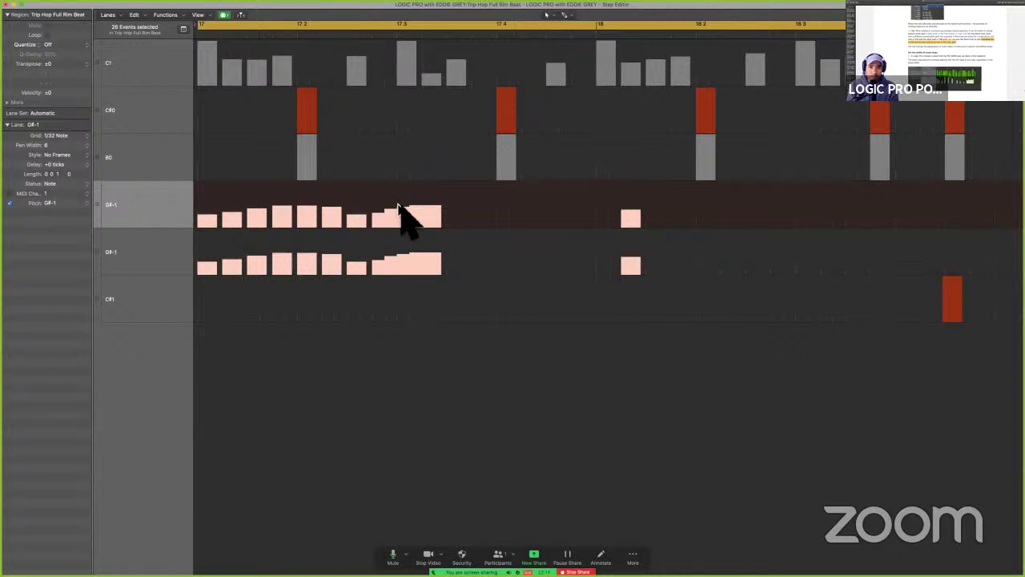
{"action": "key", "text": "space"}
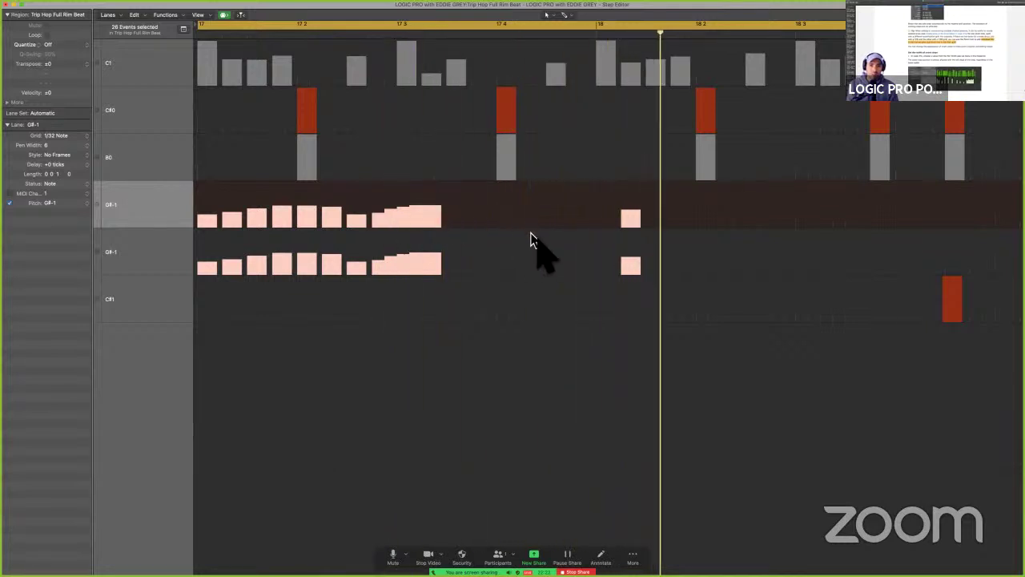
{"action": "key", "text": "space"}
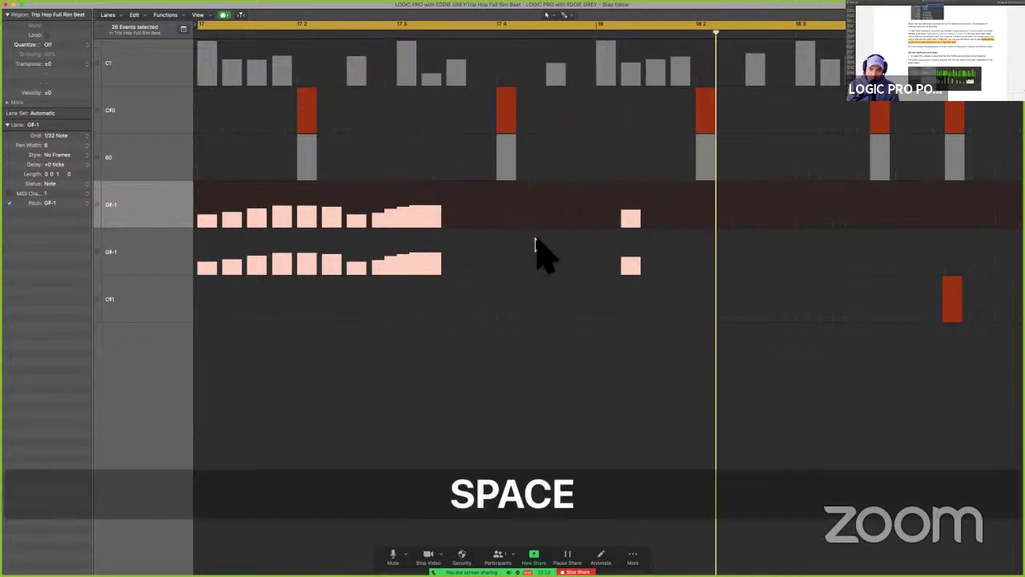
{"action": "left_click", "coordinate": [156, 253]}
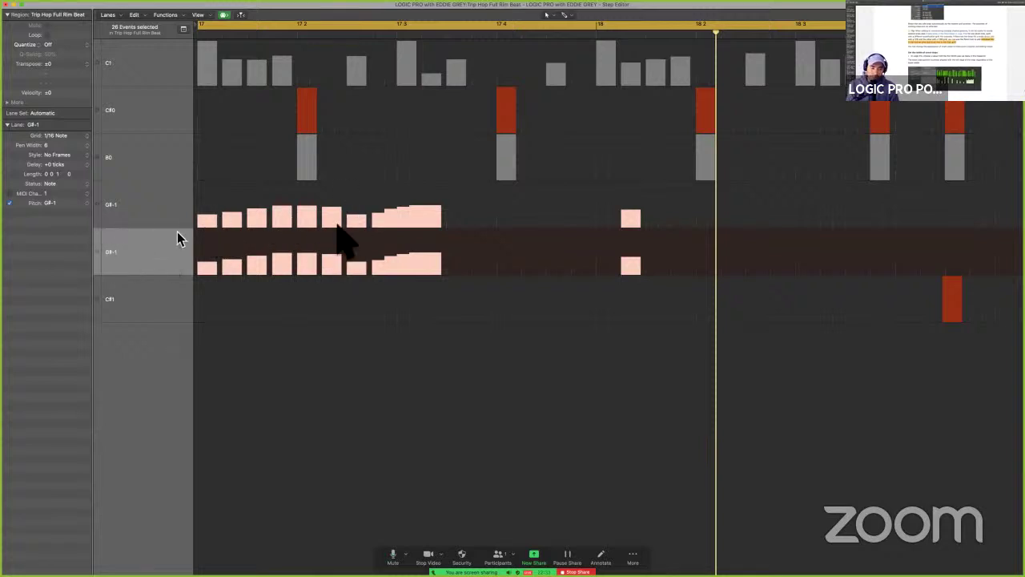
{"action": "left_click", "coordinate": [157, 207]}
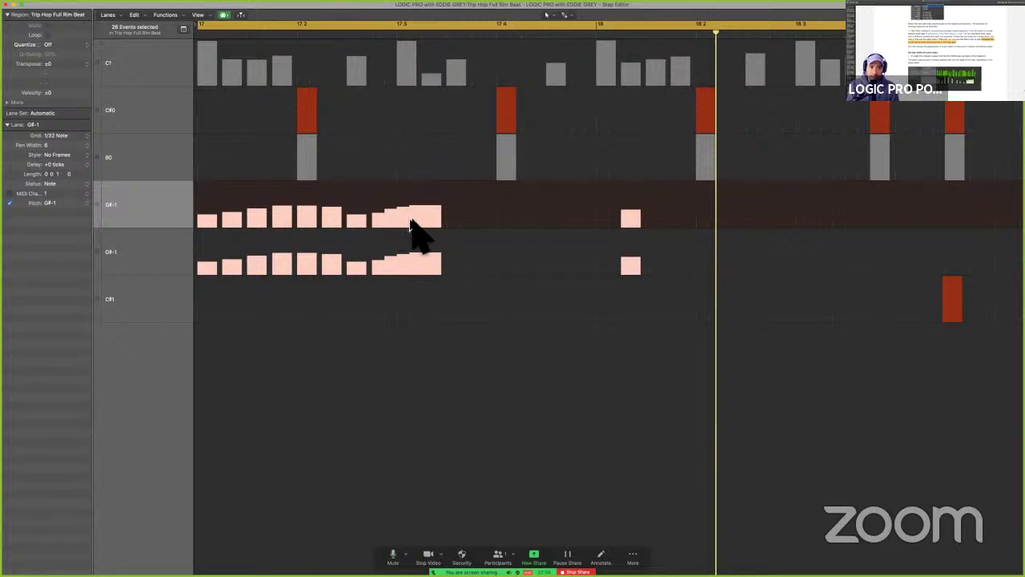
Alternate between the upper and lower G#-1 lanes to check the Grid setting of each.
{"action": "left_click", "coordinate": [181, 266], "text": "shift"}
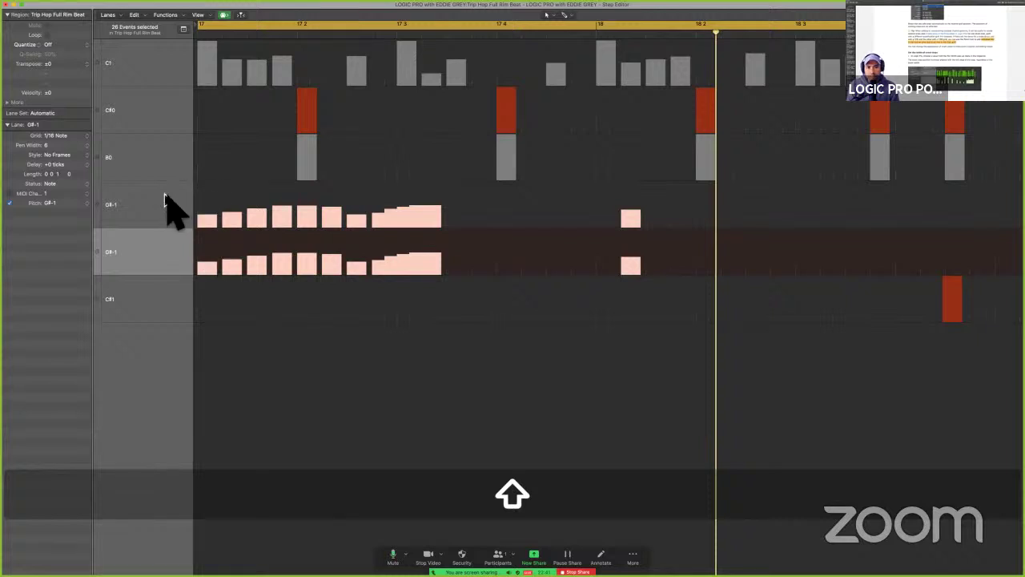
{"action": "left_click", "coordinate": [164, 206]}
{"action": "left_click", "coordinate": [170, 264]}
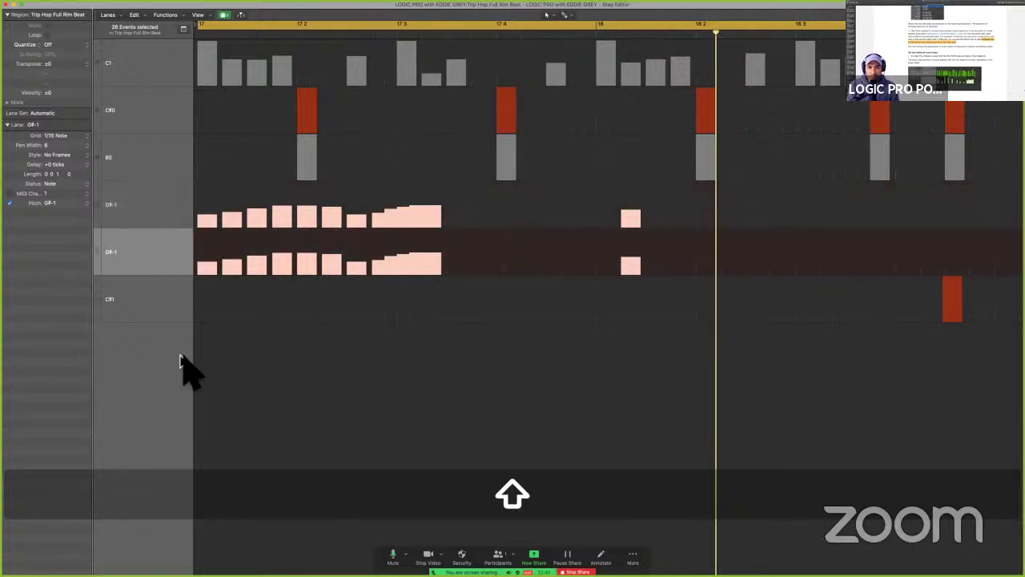
{"action": "left_click", "coordinate": [153, 224], "text": "shift"}
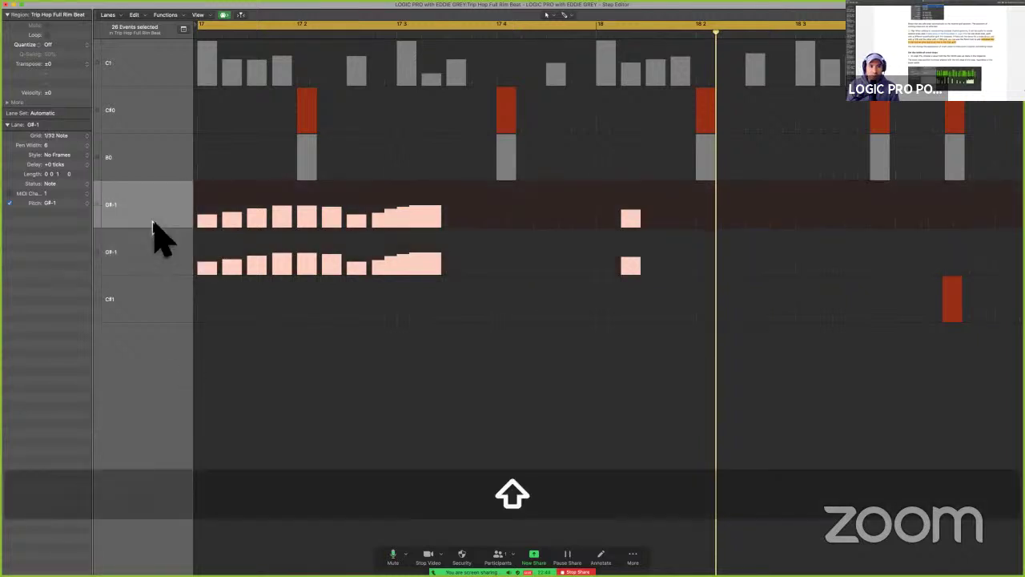
{"action": "left_click", "coordinate": [153, 263], "text": "shift"}
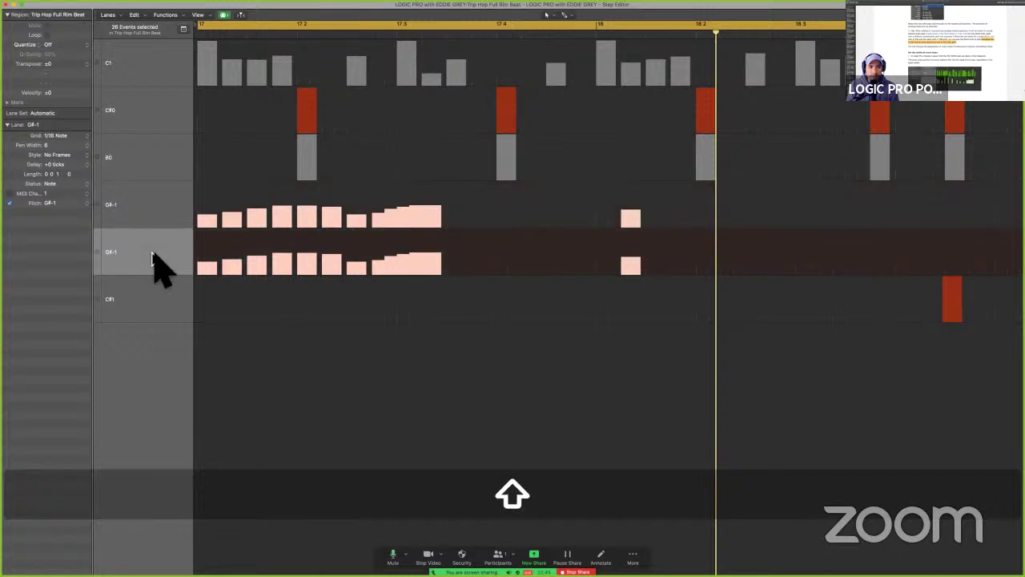
Set the Pen Width to 2 for the lower G#-1 lane and then the upper G#-1 lane.
{"action": "left_click", "coordinate": [70, 146]}
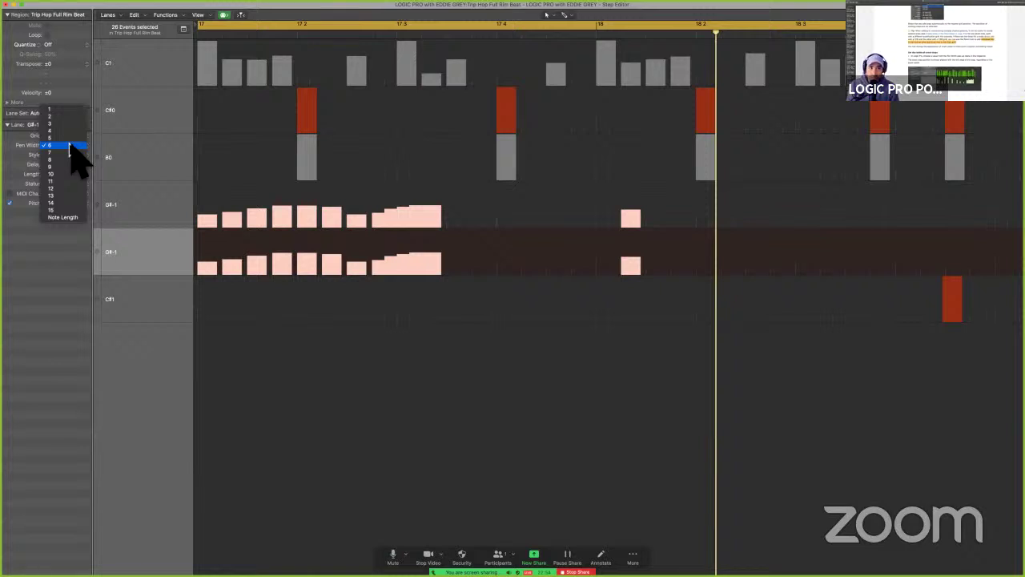
{"action": "left_click", "coordinate": [70, 124]}
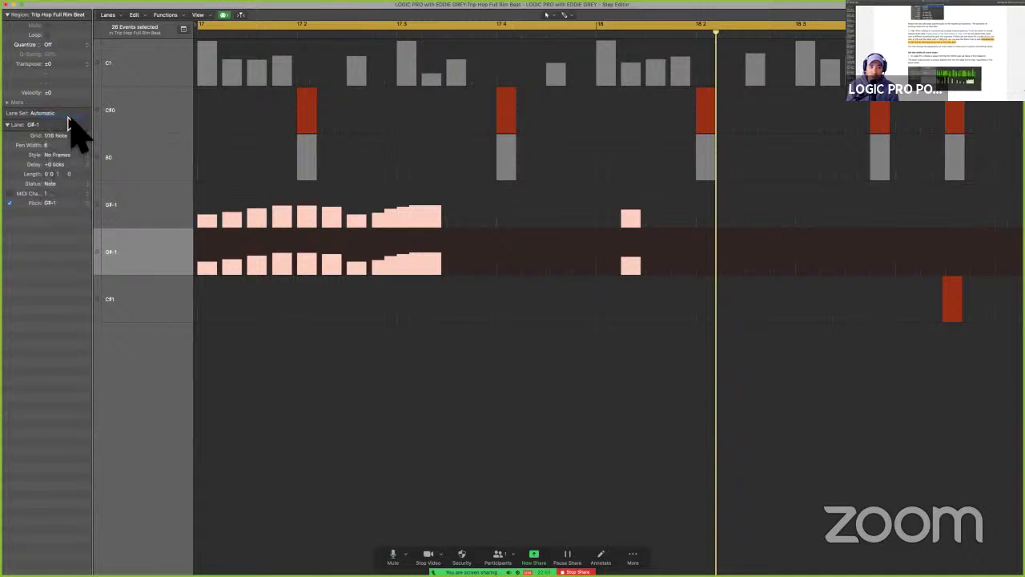
{"action": "left_click", "coordinate": [148, 214]}
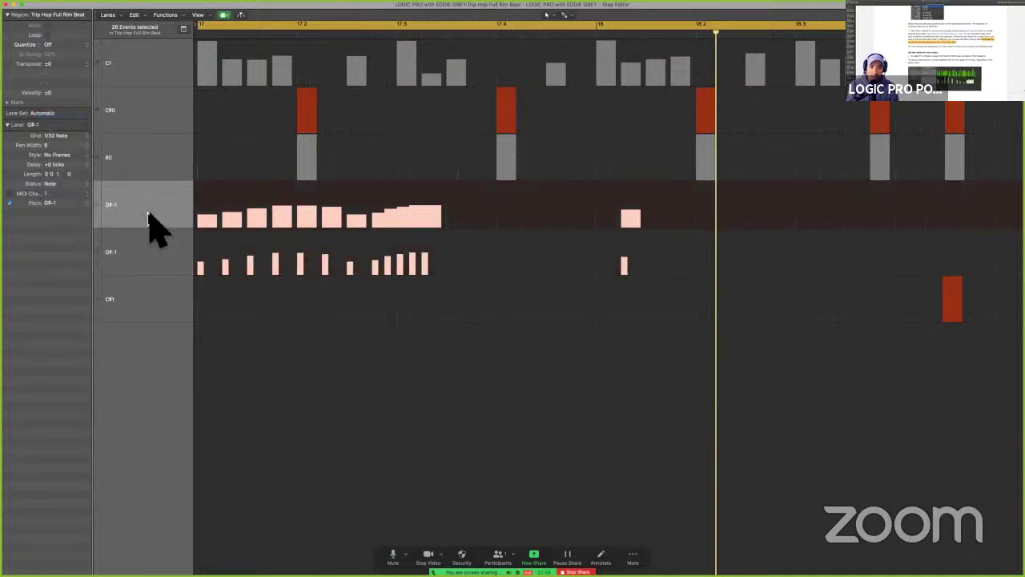
{"action": "left_click", "coordinate": [60, 145]}
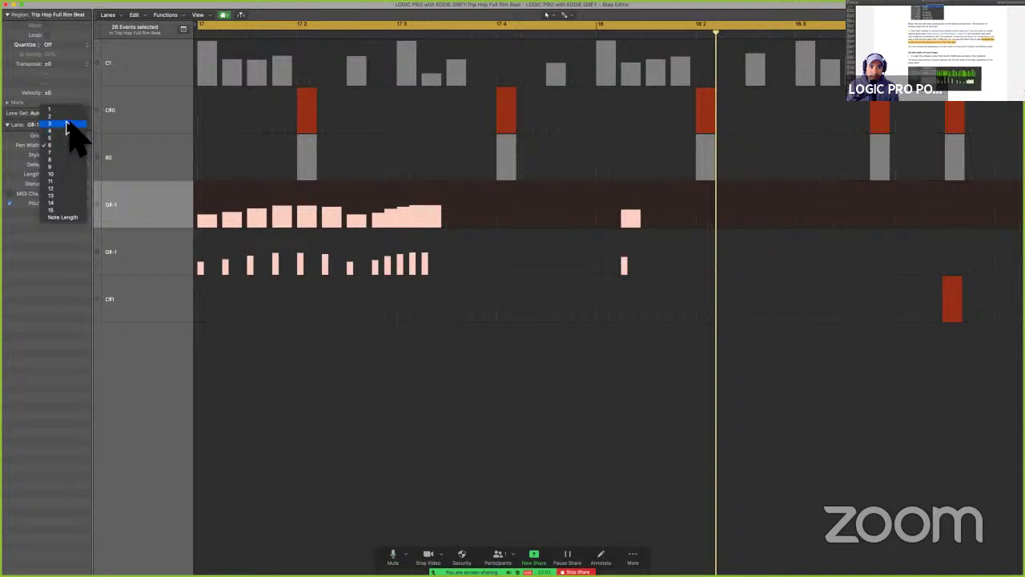
{"action": "left_click", "coordinate": [68, 124]}
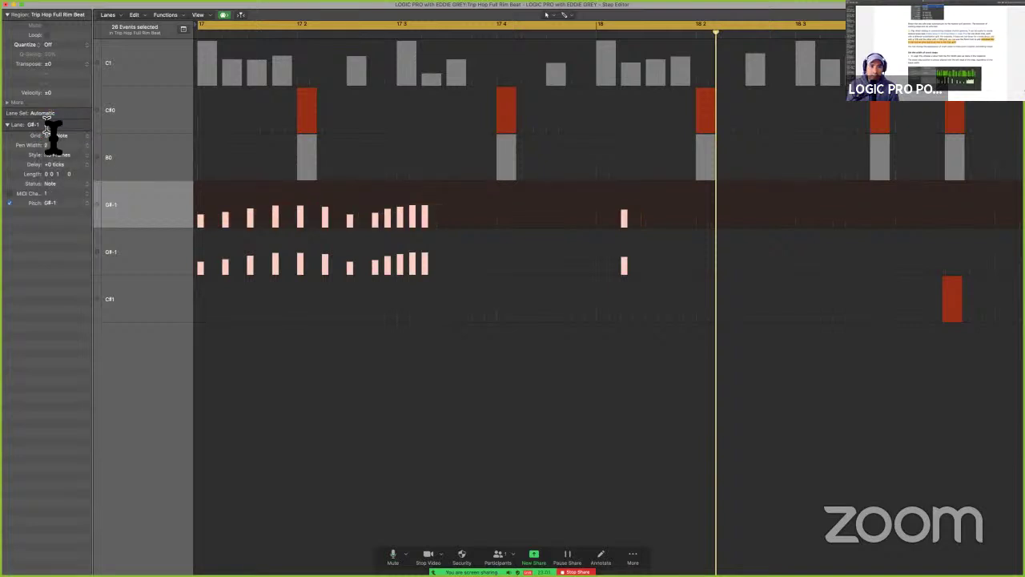
Keep the upper G#-1 lane's grid at 1/32 Note and set its Pen Width to 1.
{"action": "left_click", "coordinate": [67, 136]}
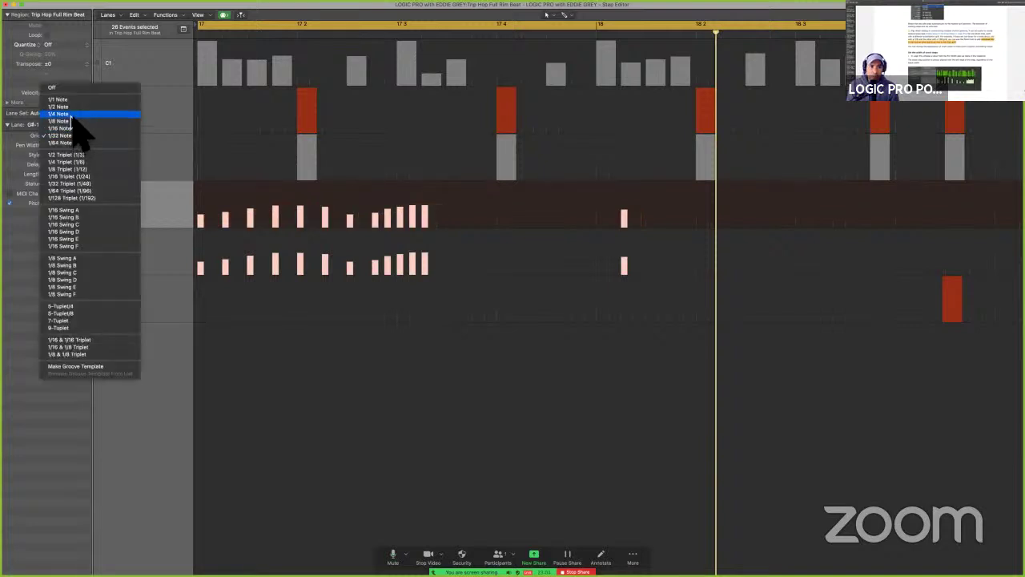
{"action": "left_click", "coordinate": [144, 211]}
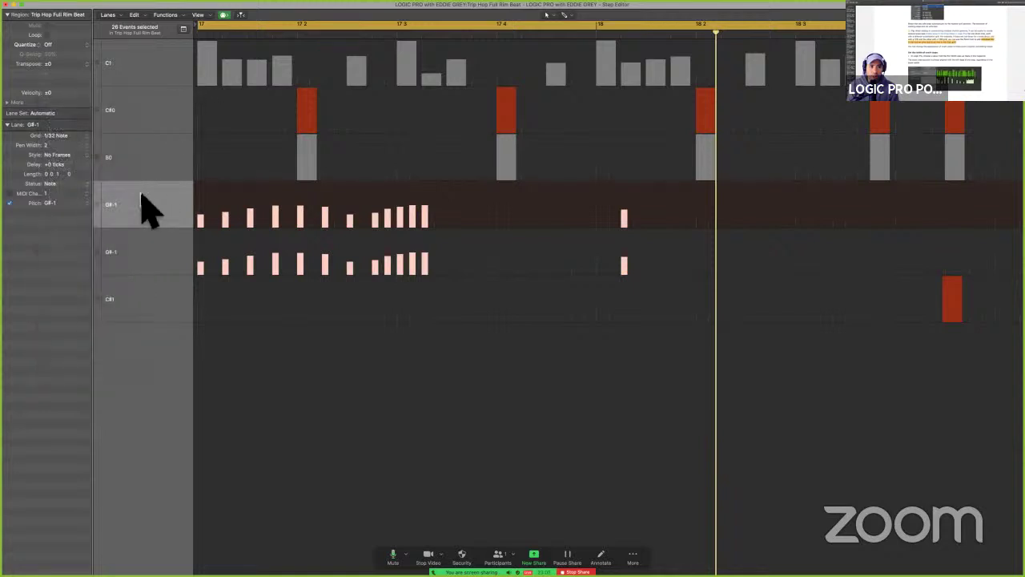
{"action": "left_click", "coordinate": [64, 145]}
{"action": "left_click", "coordinate": [65, 139]}
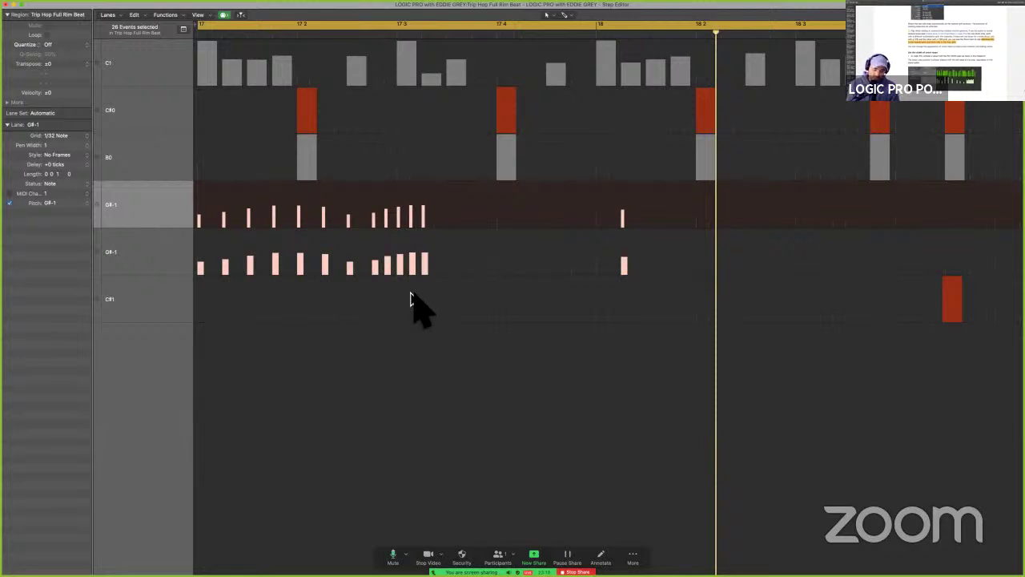
Erase the isolated G#-1 step just after bar 18 with the Eraser tool and play back the remaining steps.
{"action": "key", "text": "t"}
{"action": "key", "text": "e"}
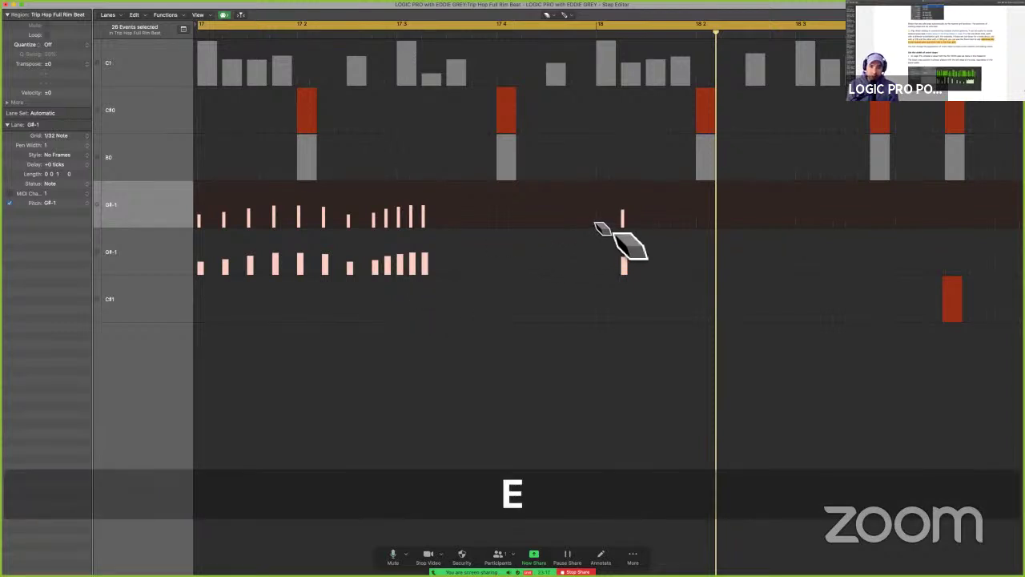
{"action": "left_click", "coordinate": [623, 217]}
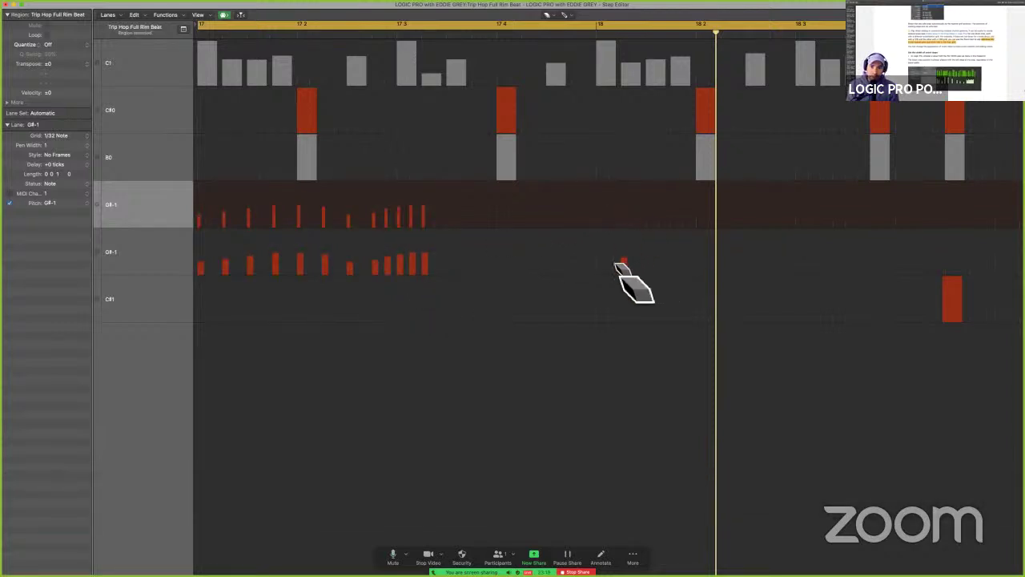
{"action": "left_click", "coordinate": [623, 266]}
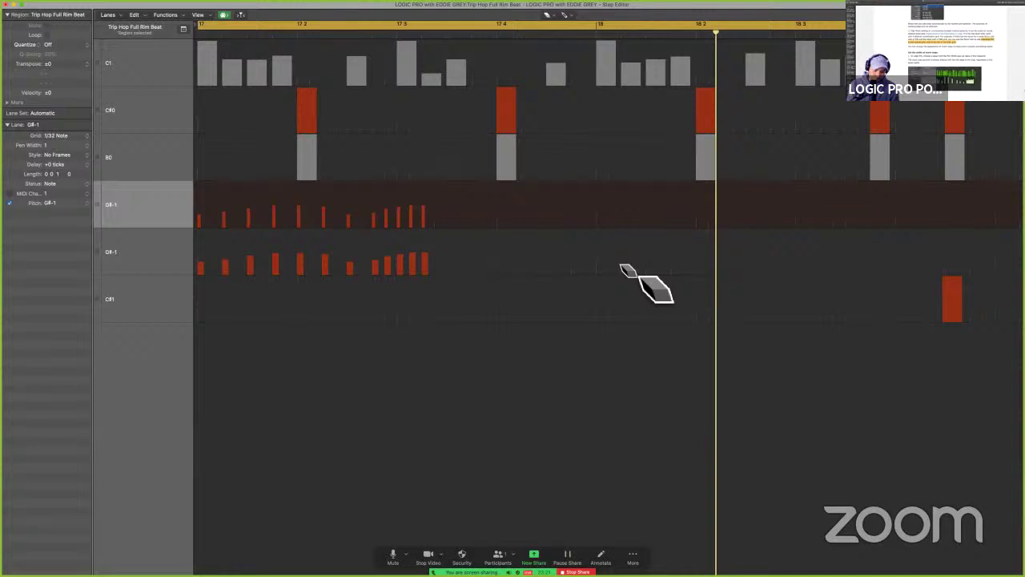
{"action": "key", "text": "t"}
{"action": "key", "text": "t"}
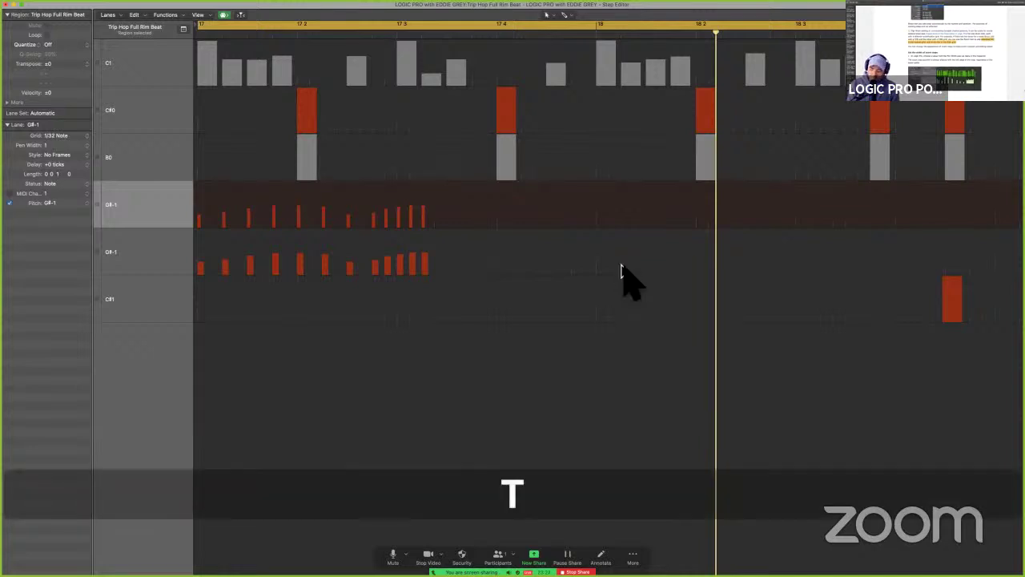
{"action": "key", "text": "space"}
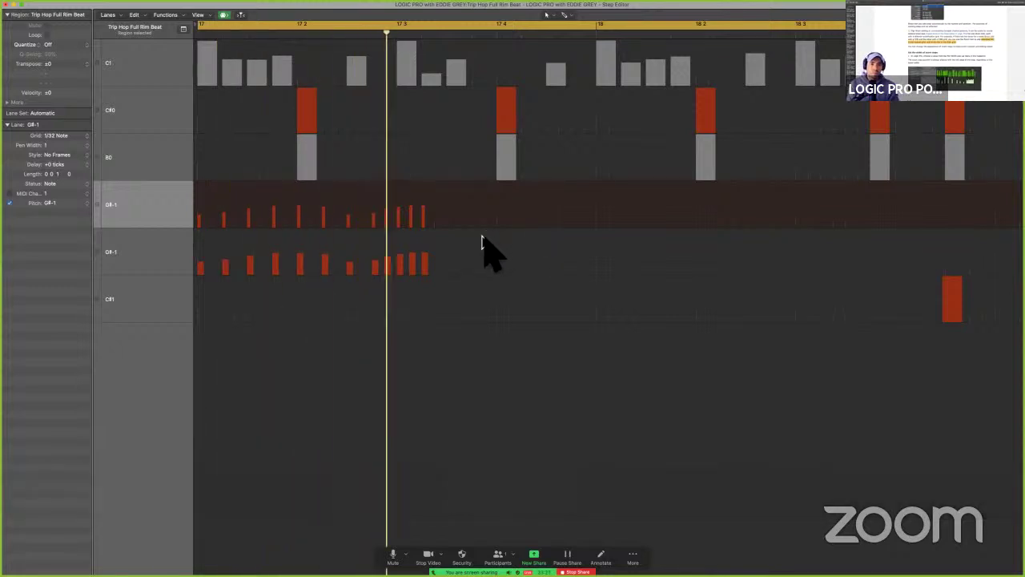
{"action": "key", "text": "space"}
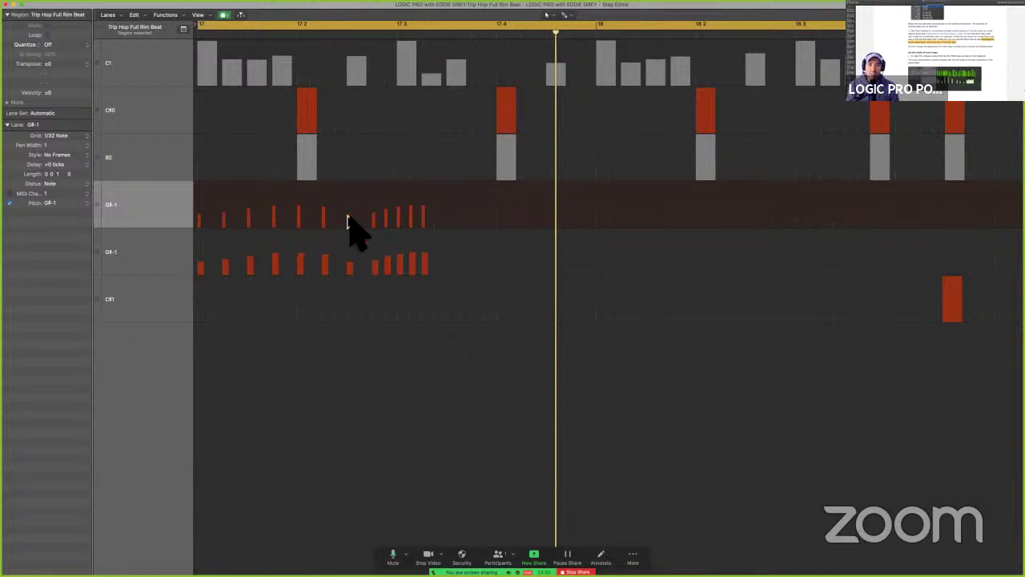
Switch to the Logic Pro user guide PDF, read "Set the width of event steps" and select the words "Pen Width".
{"action": "key", "text": "ctrl+Left"}
{"action": "scroll", "coordinate": [379, 388], "scroll_direction": "down", "scroll_amount": 2}
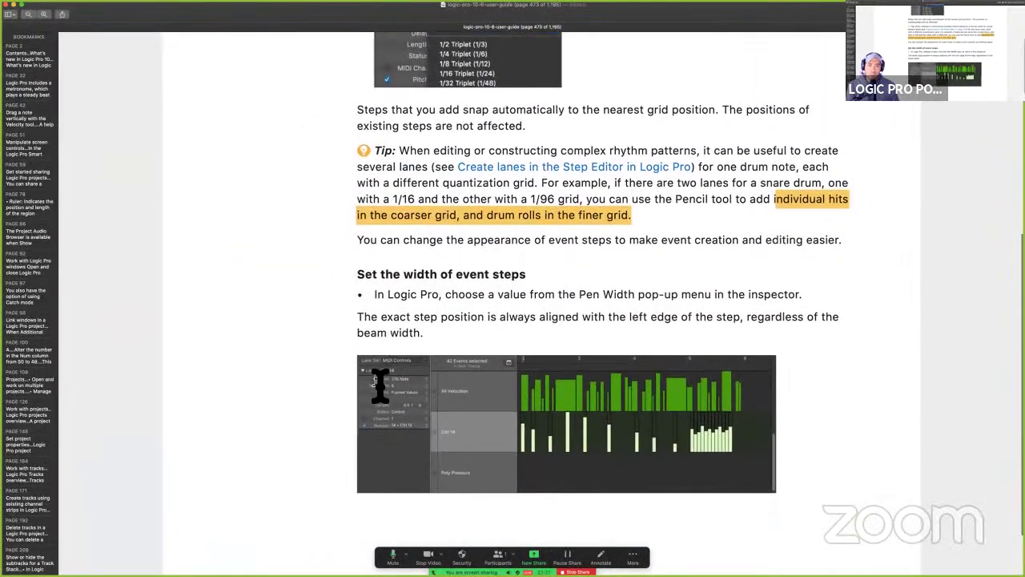
{"action": "scroll", "coordinate": [504, 284], "scroll_direction": "down", "scroll_amount": 3}
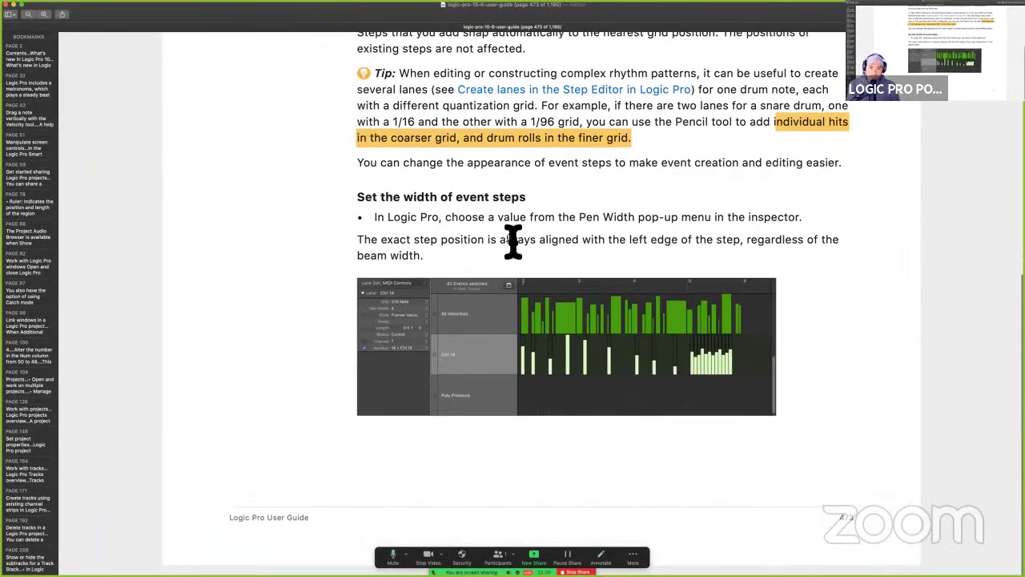
{"action": "scroll", "coordinate": [561, 224], "scroll_direction": "down", "scroll_amount": 2}
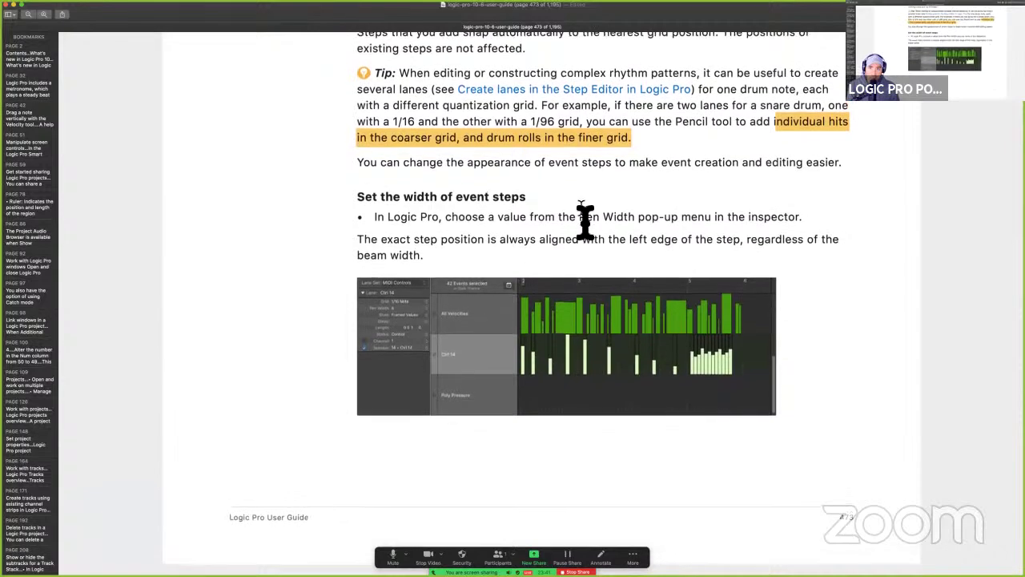
{"action": "left_click_drag", "start_coordinate": [597, 228], "coordinate": [642, 225]}
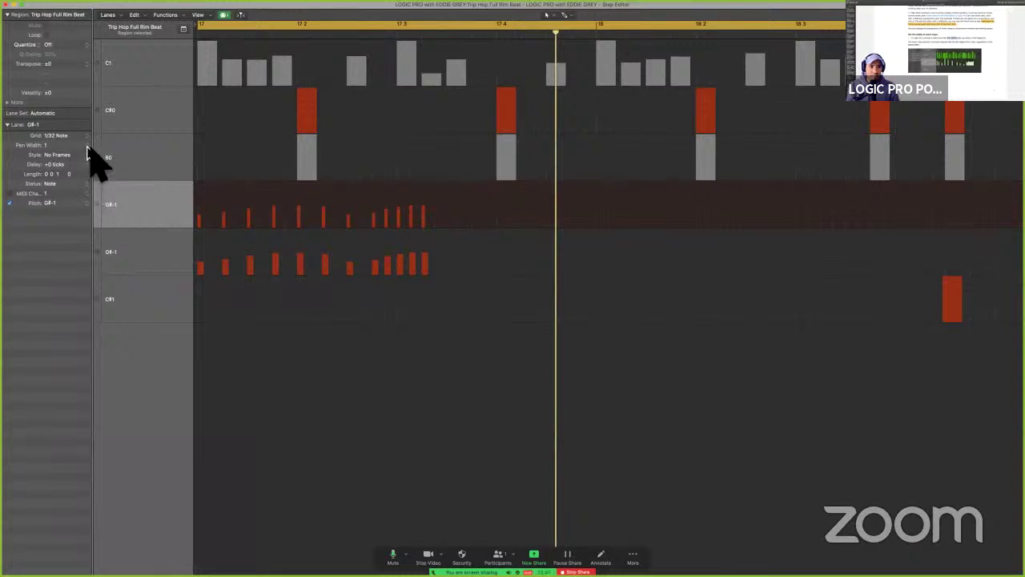
Return to Logic Pro's Step Editor and review the Pen Width options for the upper G#-1 lane.
{"action": "left_click", "coordinate": [87, 146]}
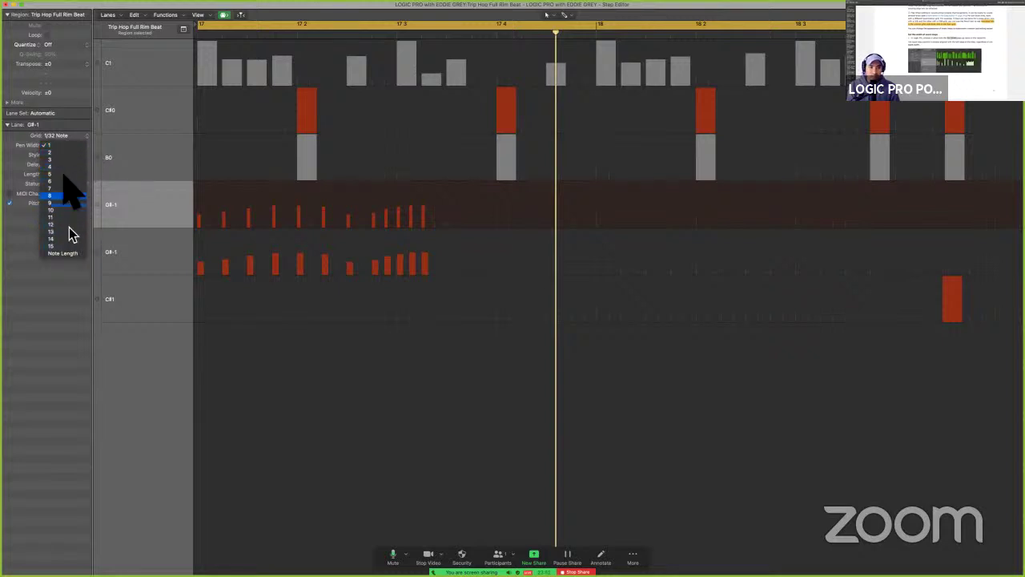
{"action": "left_click", "coordinate": [137, 229]}
{"action": "left_click", "coordinate": [137, 207]}
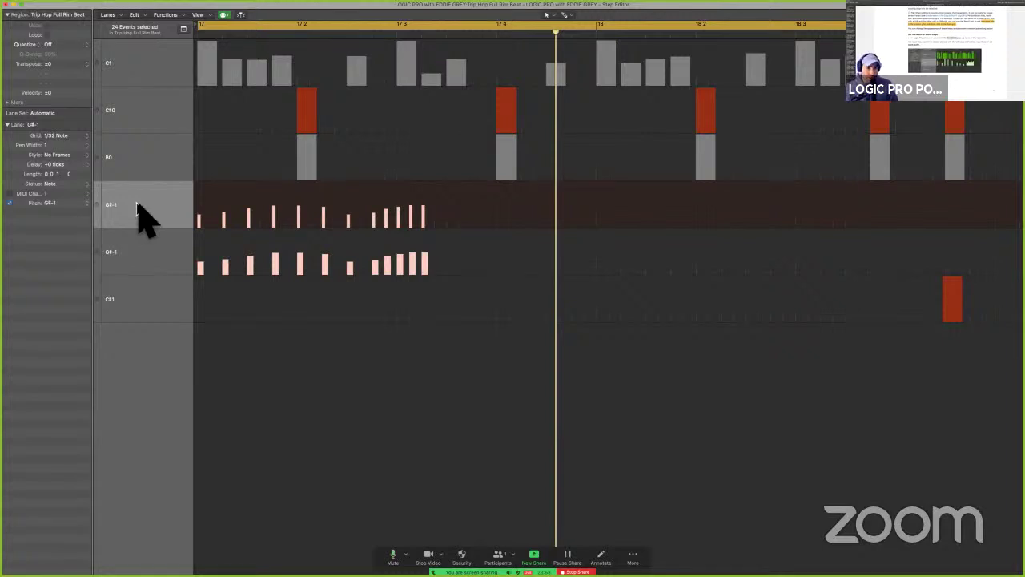
Read page 474 of the user guide PDF and highlight "The Status parameter must be set to Note for this to work.".
{"action": "key", "text": "ctrl+Left"}
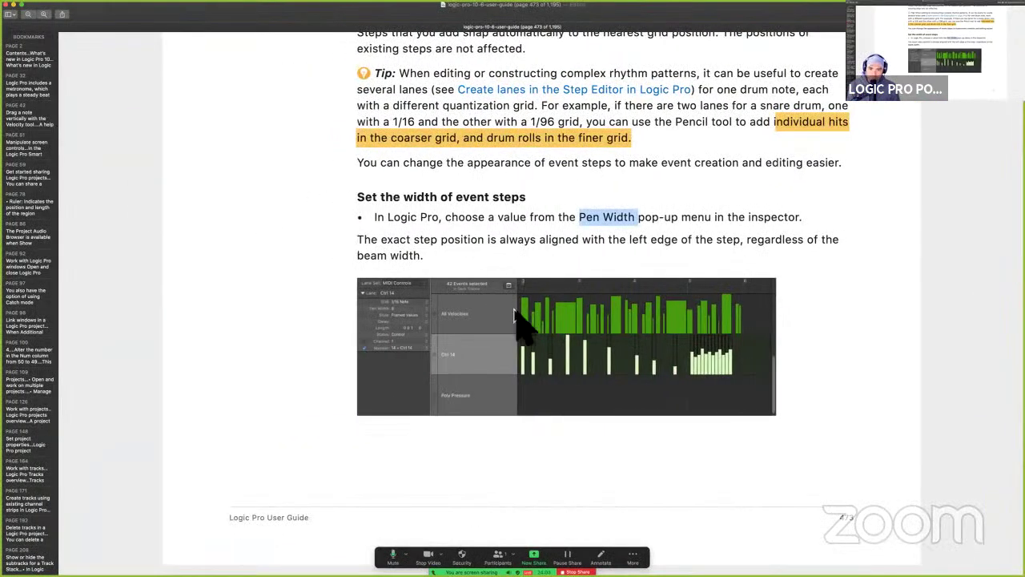
{"action": "scroll", "coordinate": [520, 324], "scroll_direction": "down", "scroll_amount": 10}
{"action": "scroll", "coordinate": [520, 324], "scroll_direction": "up", "scroll_amount": 3}
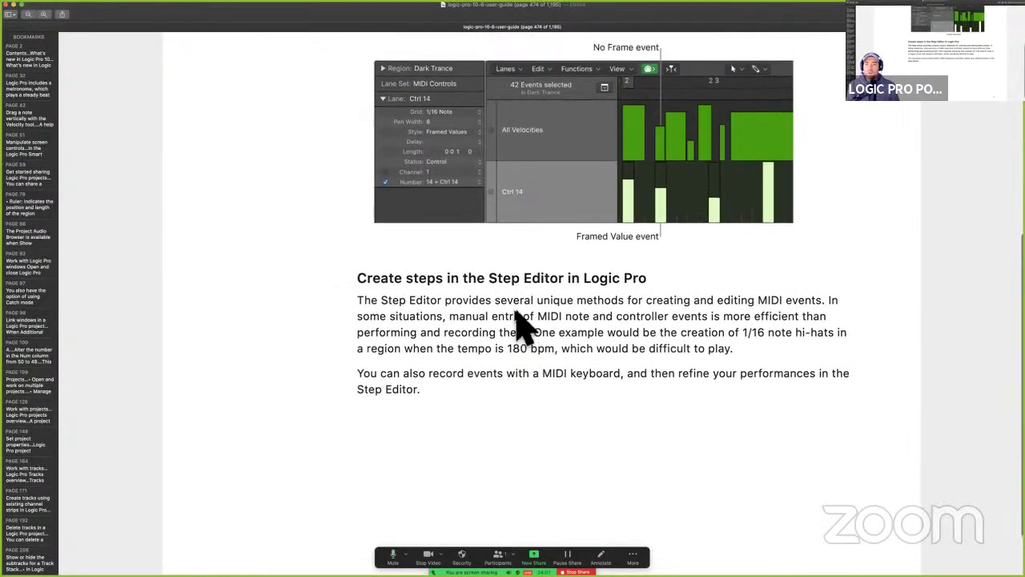
{"action": "scroll", "coordinate": [590, 403], "scroll_direction": "down", "scroll_amount": 3}
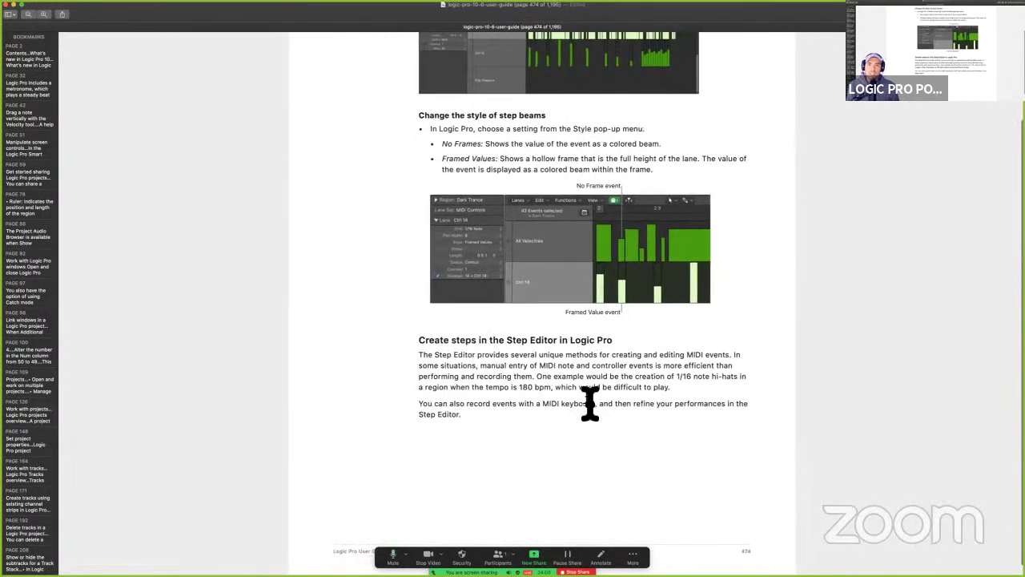
{"action": "scroll", "coordinate": [591, 403], "scroll_direction": "up", "scroll_amount": 4}
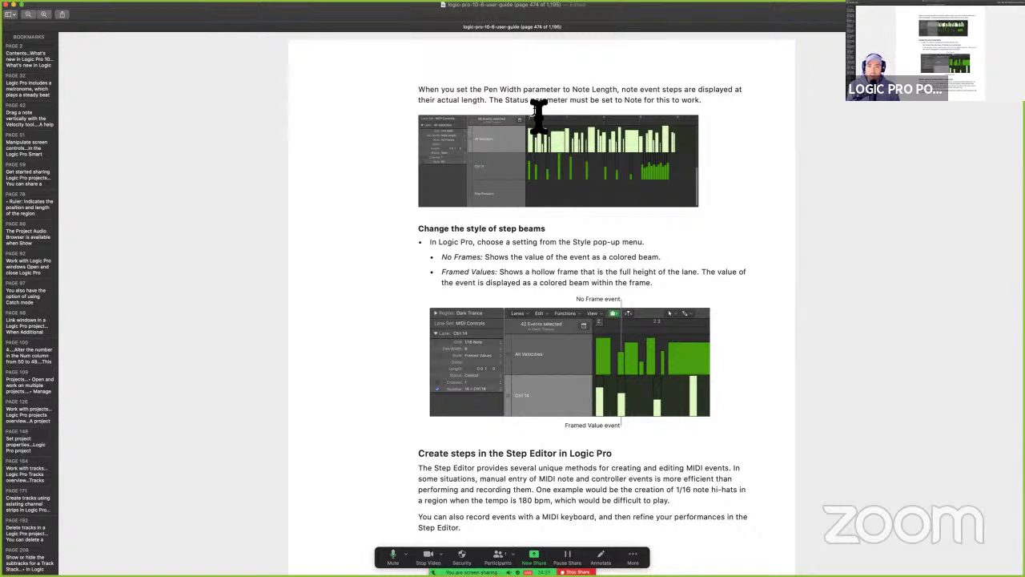
{"action": "left_click_drag", "start_coordinate": [493, 104], "coordinate": [740, 106]}
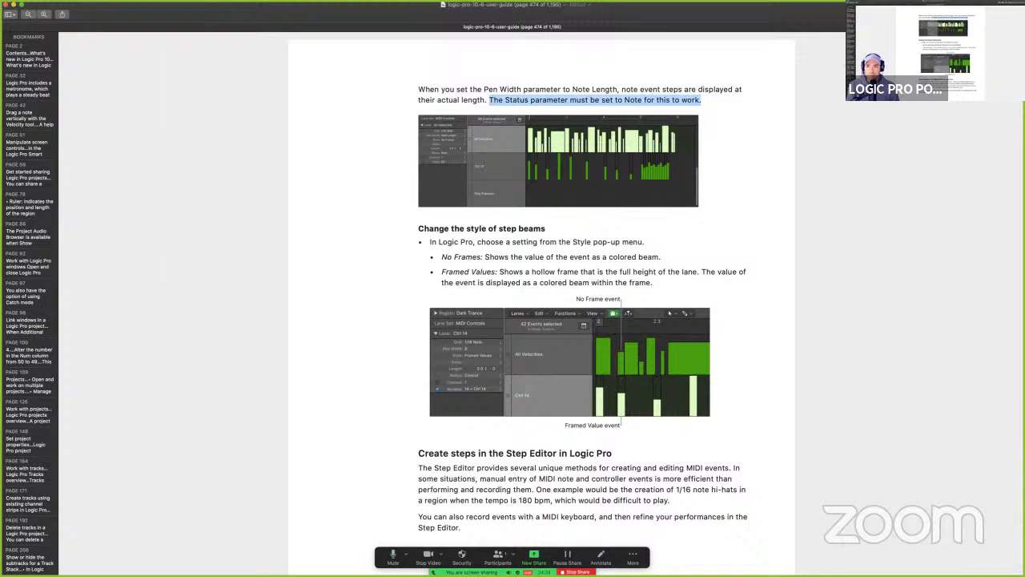
{"action": "key", "text": "ctrl+super+h"}
{"action": "key", "text": "alt+super+1"}
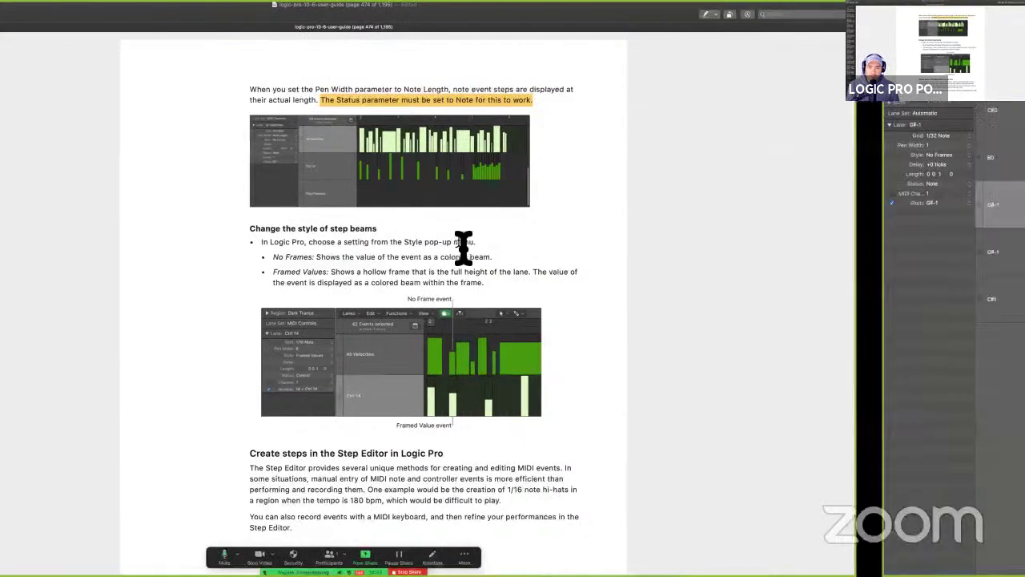
Switch to Logic Pro and set the upper G#-1 lane's Pen Width to Note Length and its Length to 0 0 0 120.
{"action": "key", "text": "super+Tab"}
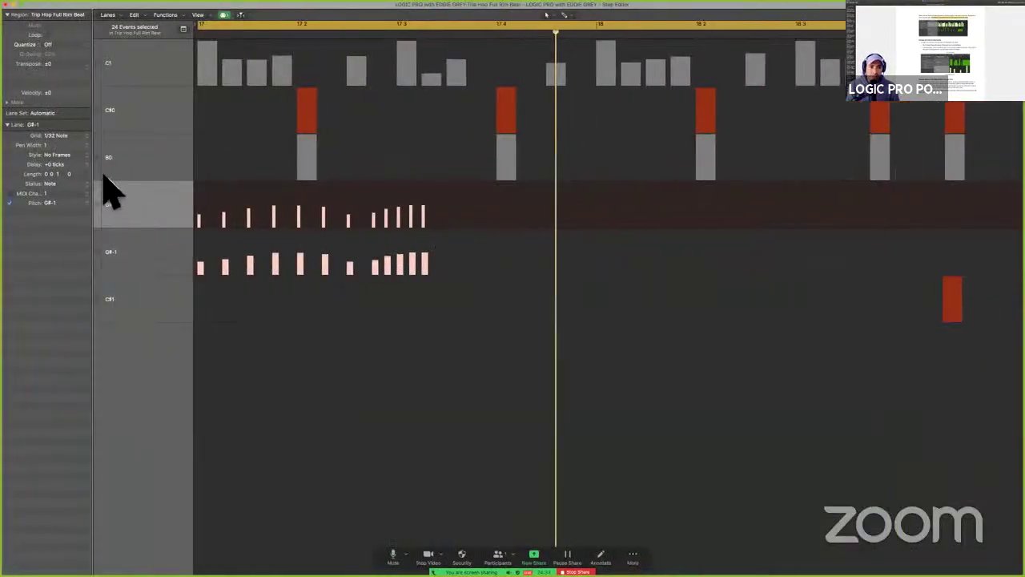
{"action": "left_click", "coordinate": [73, 146]}
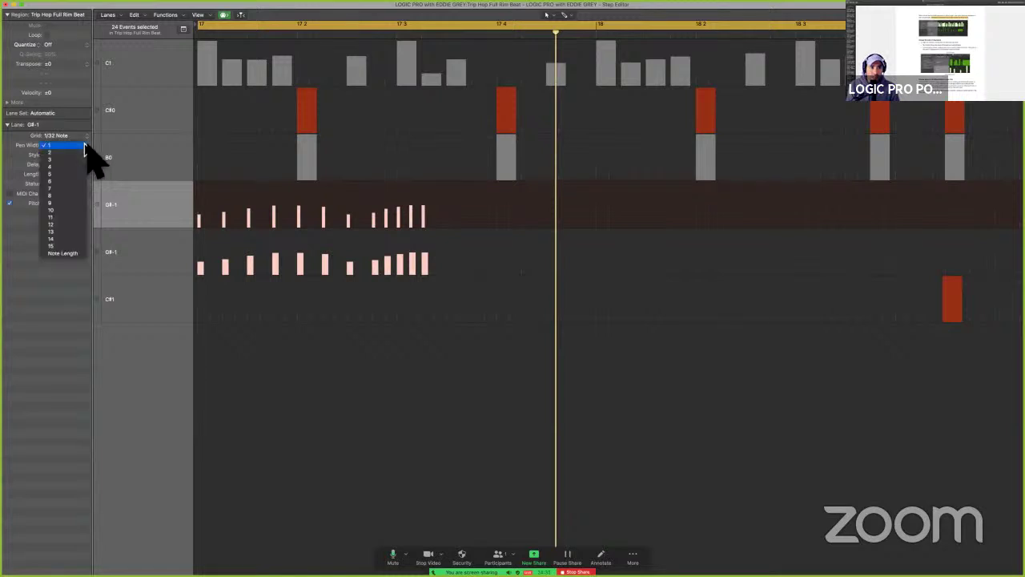
{"action": "left_click", "coordinate": [75, 253]}
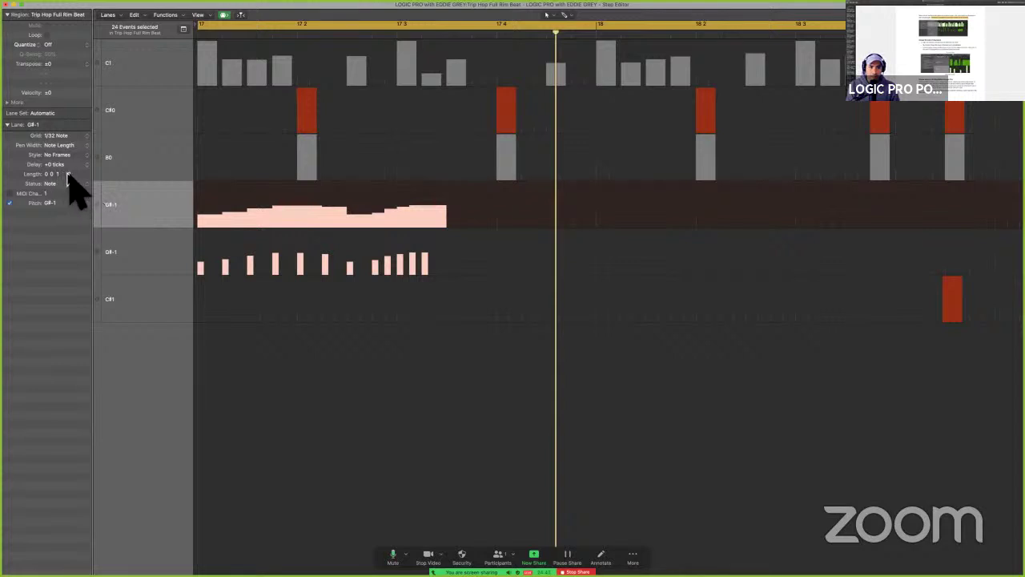
{"action": "left_click_drag", "start_coordinate": [67, 173], "coordinate": [78, 290]}
Try Pen Width 1 on the upper G#-1 lane, and set it back to Note Length.
{"action": "left_click", "coordinate": [73, 146]}
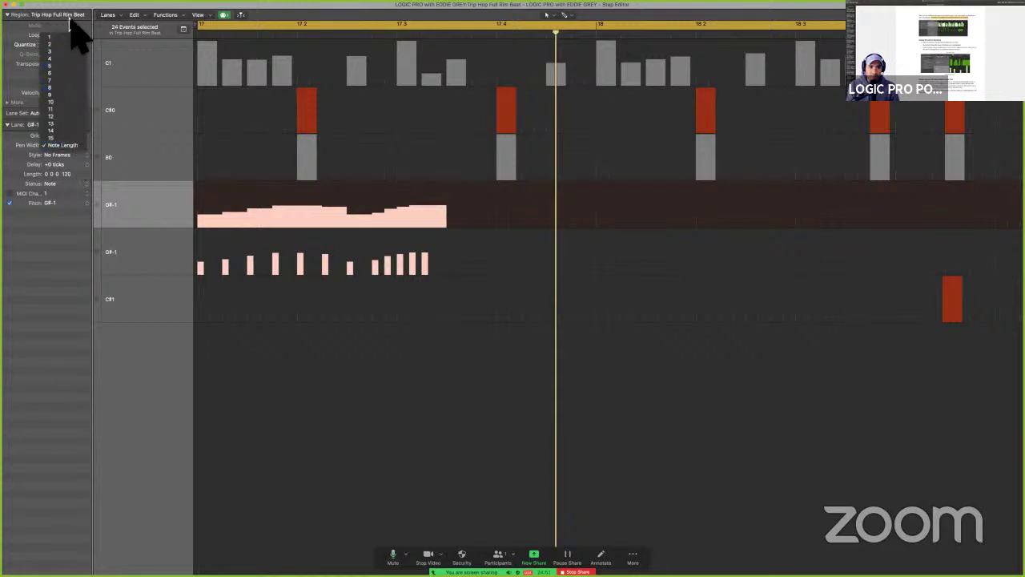
{"action": "left_click", "coordinate": [69, 37]}
{"action": "left_click", "coordinate": [72, 146]}
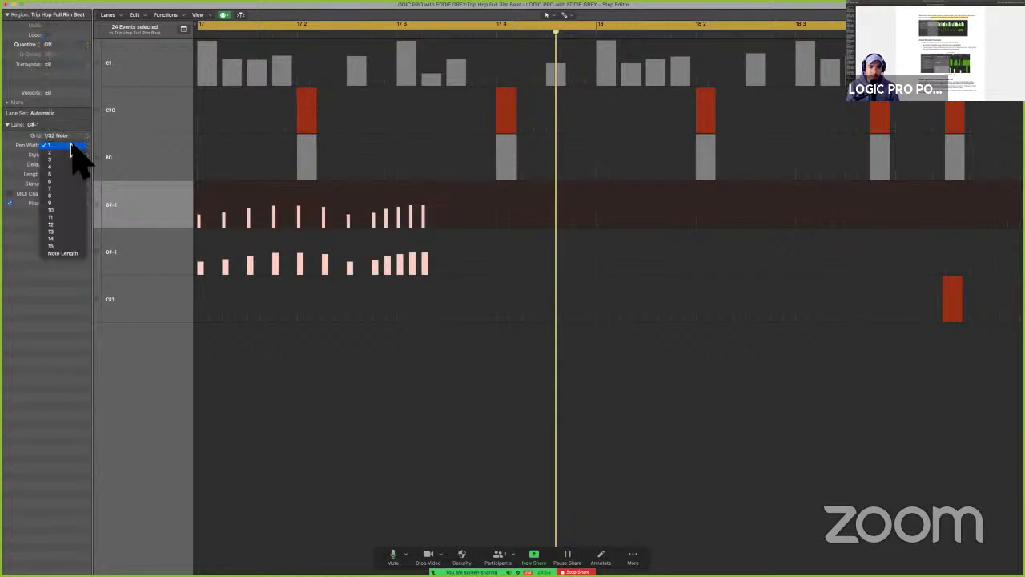
{"action": "left_click", "coordinate": [63, 253]}
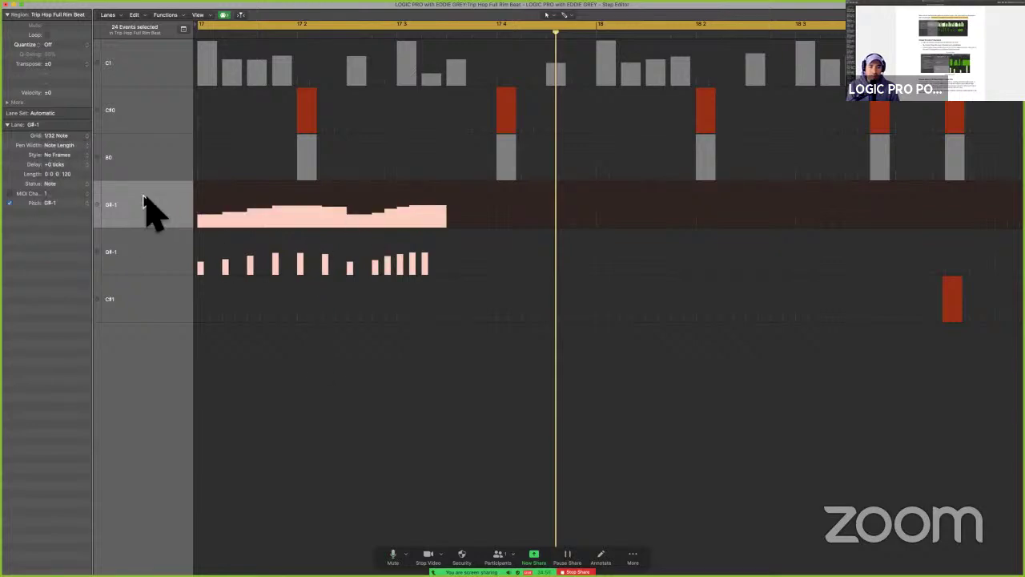
Switch to the Tracks window, open the Trip Hop Full Rim Beat region in the Piano Roll and examine the G#-1 notes at bar 17.
{"action": "key", "text": "ctrl+Up"}
{"action": "left_click", "coordinate": [286, 217]}
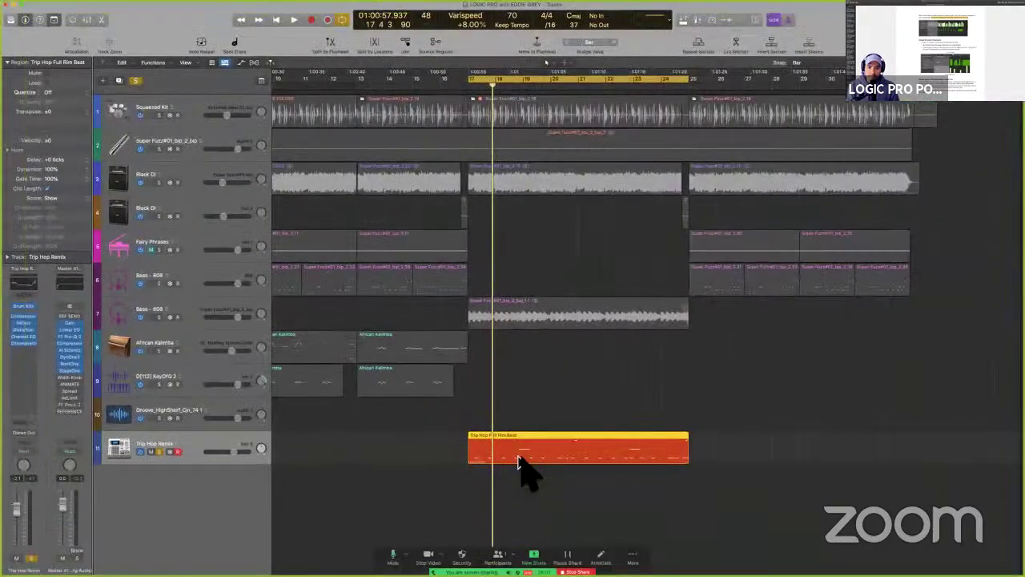
{"action": "double_click", "coordinate": [518, 462]}
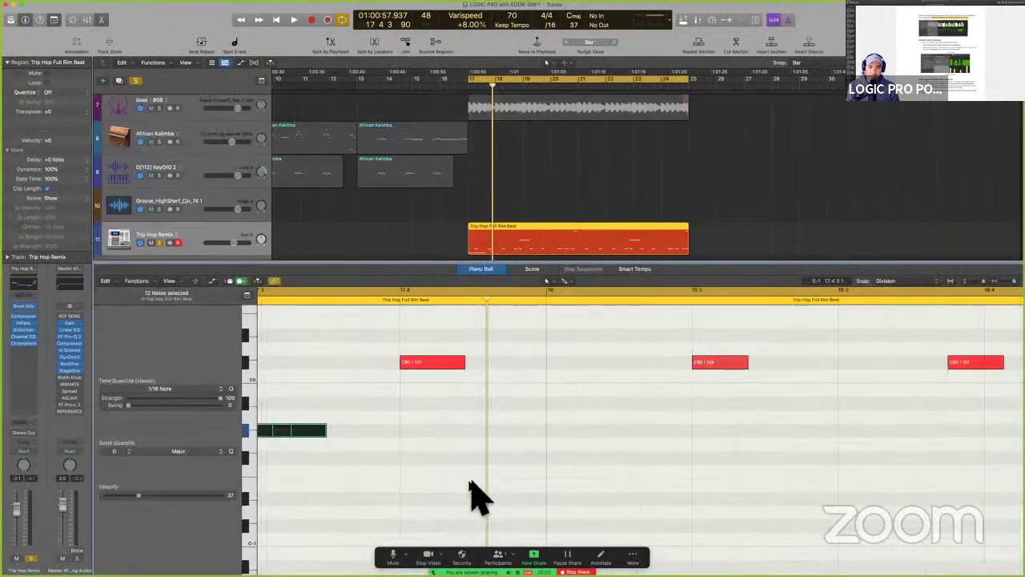
{"action": "scroll", "coordinate": [469, 492], "scroll_direction": "down", "scroll_amount": 3}
{"action": "scroll", "coordinate": [419, 481], "scroll_direction": "up", "scroll_amount": 5}
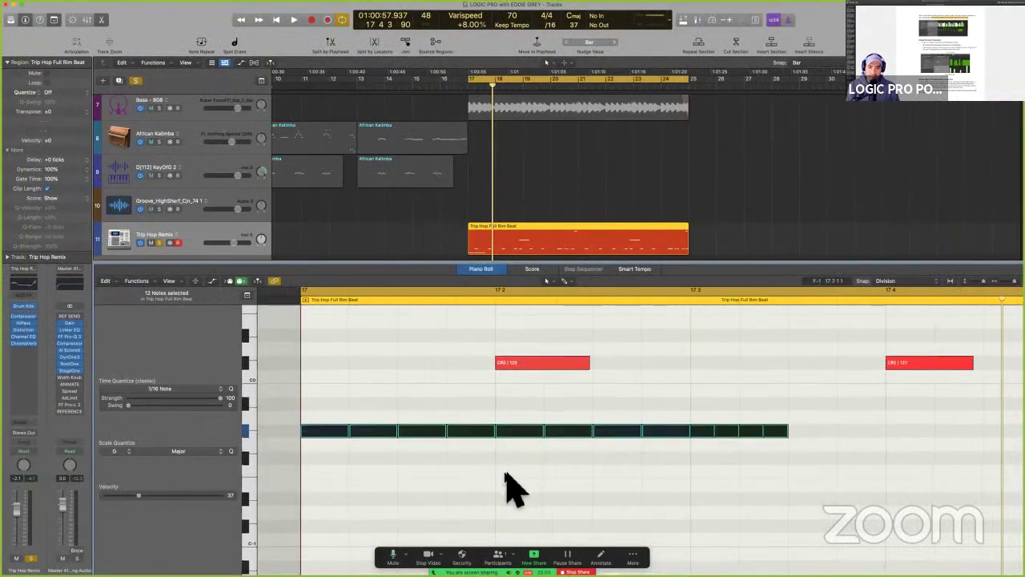
{"action": "left_click", "coordinate": [510, 485]}
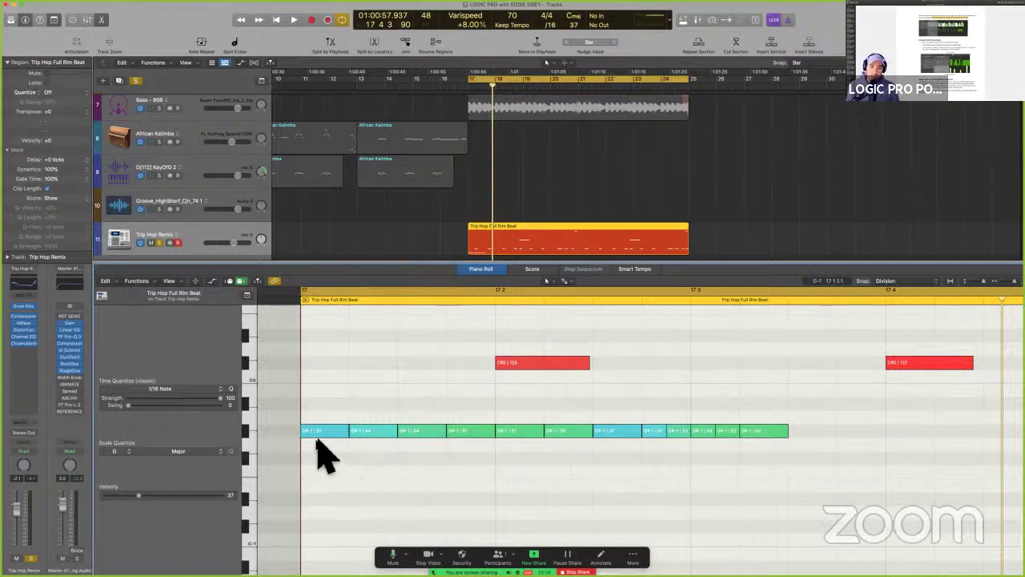
Return to the Step Editor and draw near-zero velocities across the steps along the base of the lower G#-1 lane.
{"action": "key", "text": "ctrl+Up"}
{"action": "left_click", "coordinate": [187, 261]}
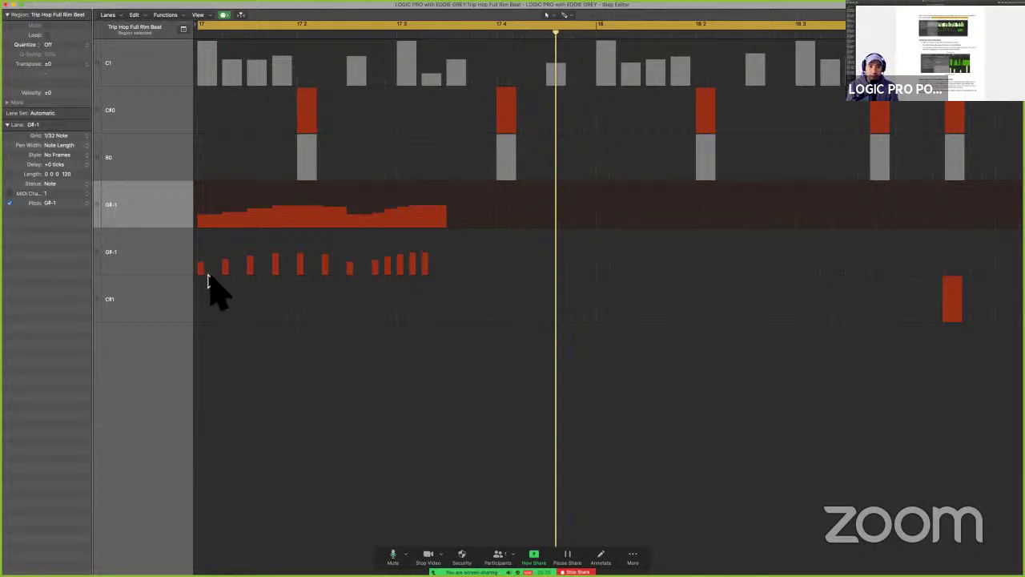
{"action": "key", "text": "super"}
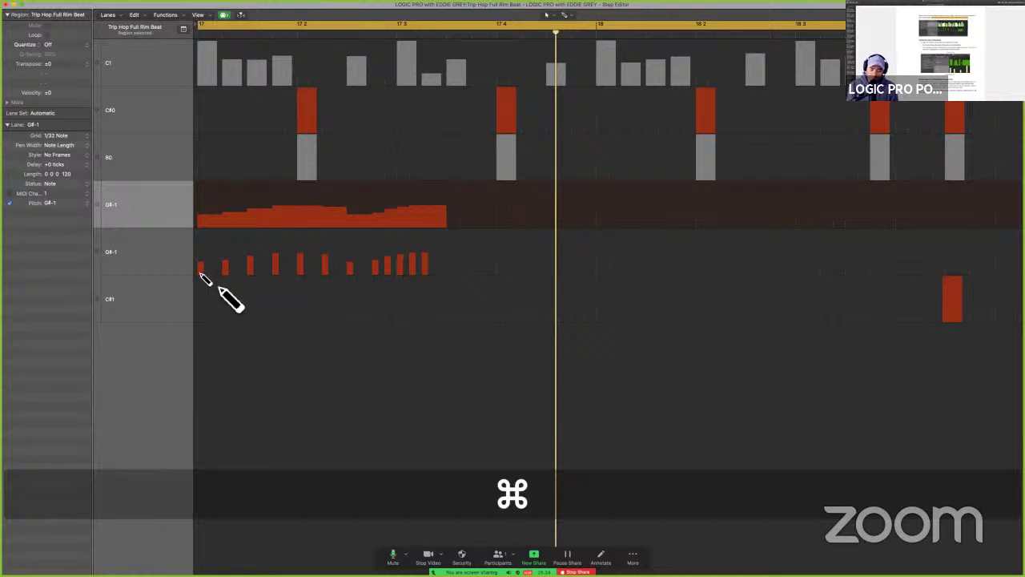
{"action": "mouse_move", "coordinate": [200, 274]}
{"action": "left_mouse_down"}
{"action": "mouse_move", "coordinate": [430, 275]}
{"action": "mouse_move", "coordinate": [272, 276]}
{"action": "left_mouse_up"}
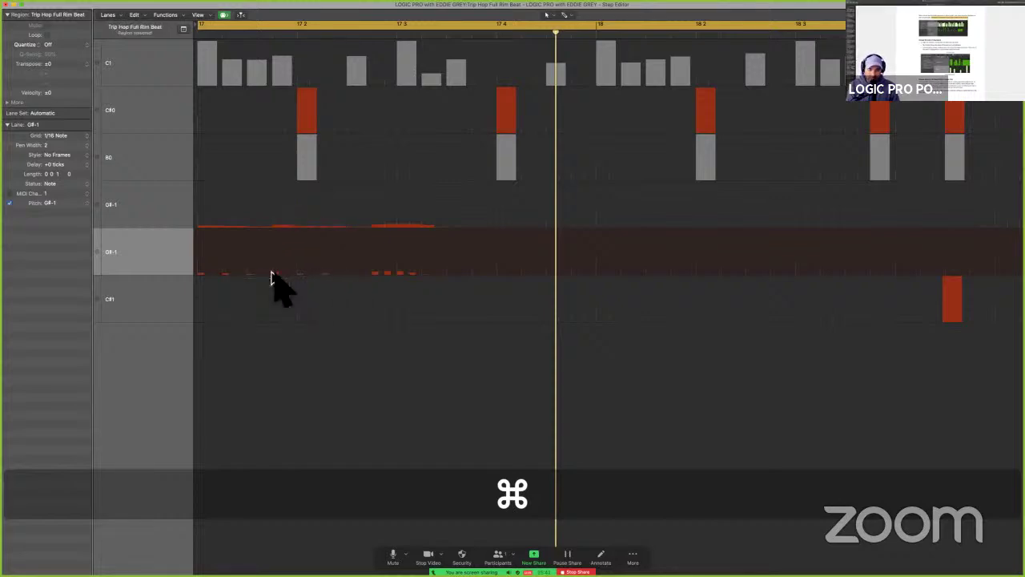
Check the lowered G#-1 notes in the Piano Roll, and undo the velocity change in the Step Editor.
{"action": "key", "text": "super+w"}
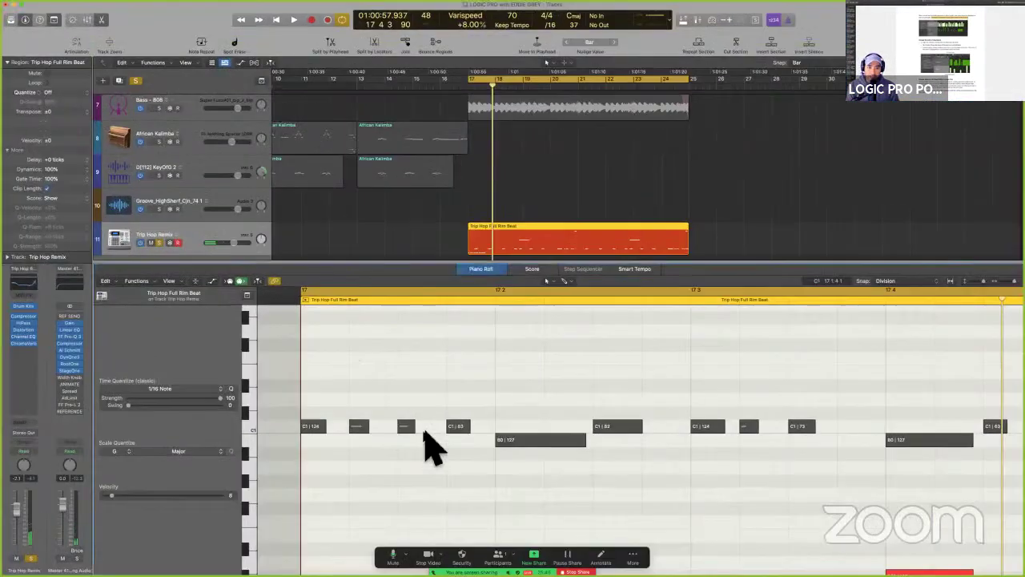
{"action": "scroll", "coordinate": [448, 448], "scroll_direction": "down", "scroll_amount": 2}
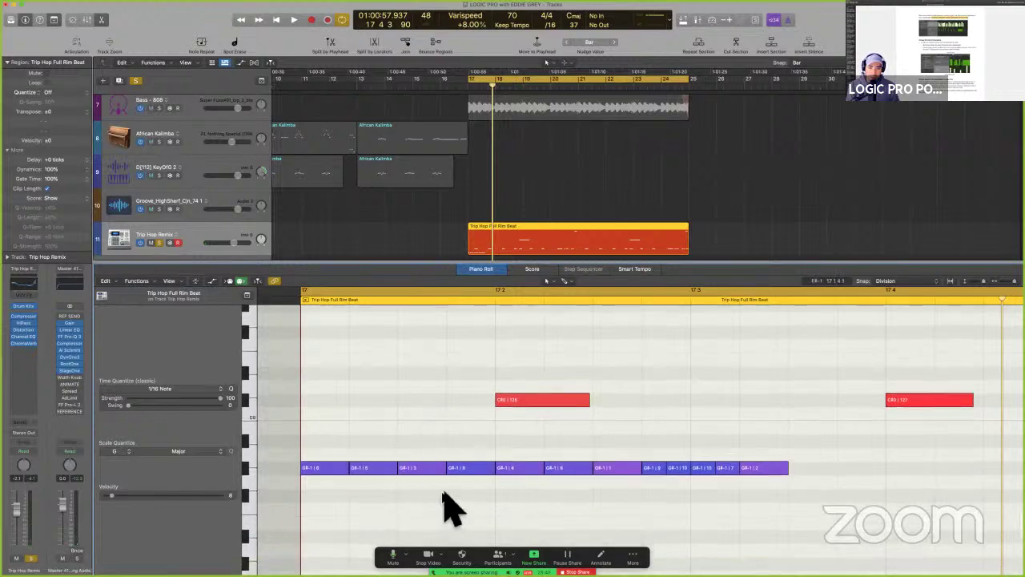
{"action": "key", "text": "super+5"}
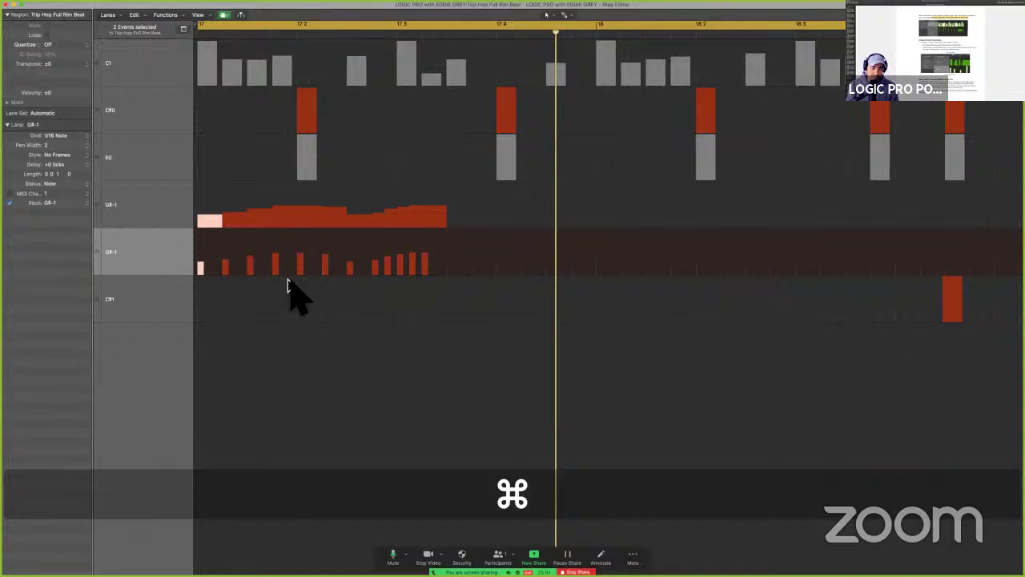
Read "Change the style of step beams" in the user guide PDF, and set the upper G#-1 lane's Style to Framed Values in Logic Pro.
{"action": "key", "text": "super+Tab"}
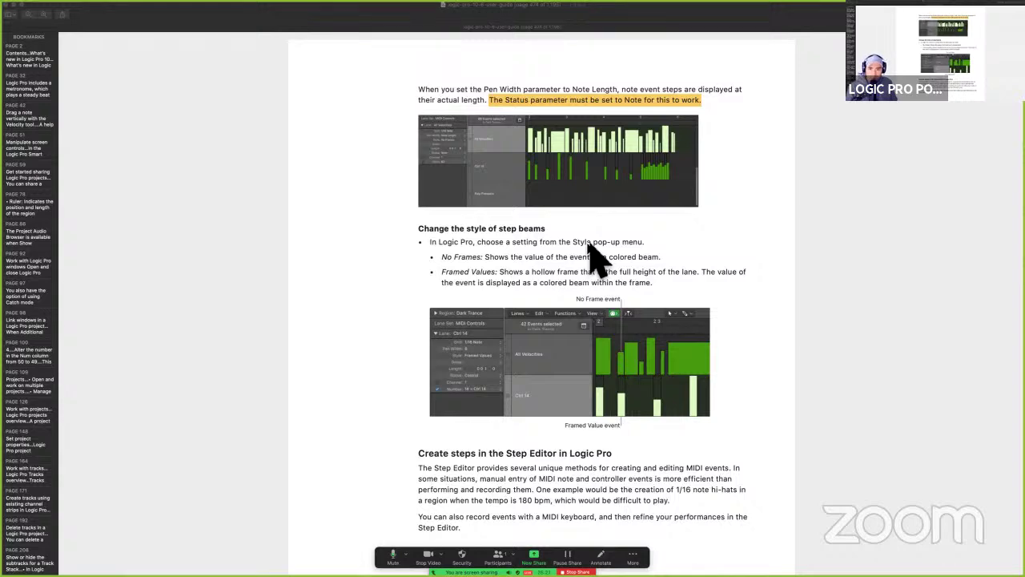
{"action": "key", "text": "ctrl+Right"}
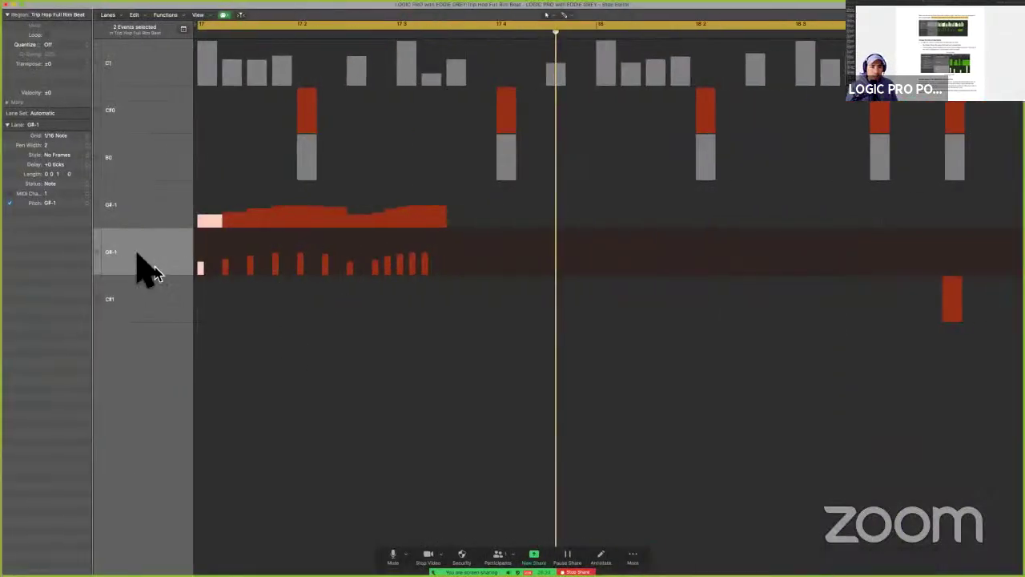
{"action": "left_click", "coordinate": [128, 218]}
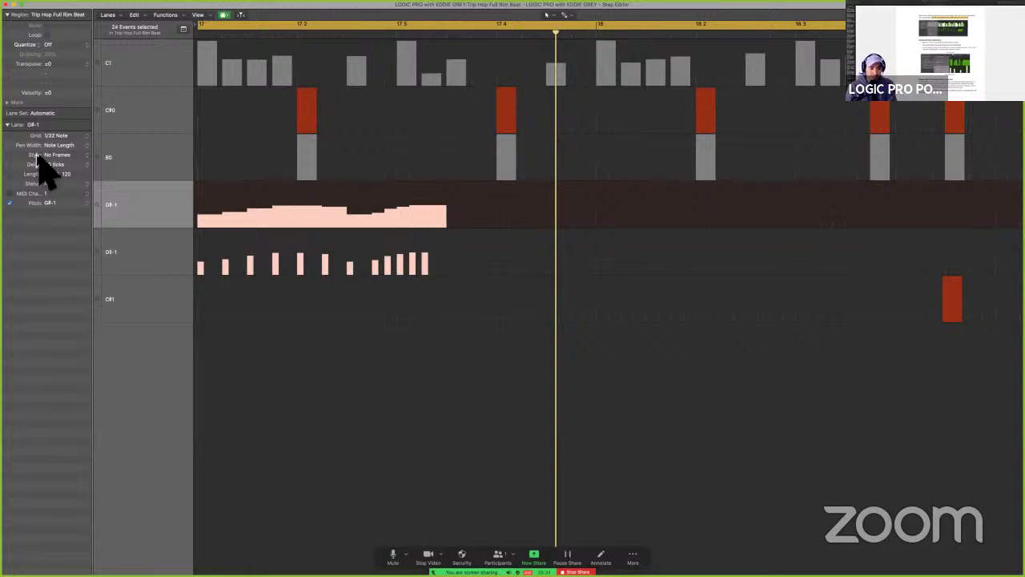
{"action": "key", "text": "ctrl+alt+super+m"}
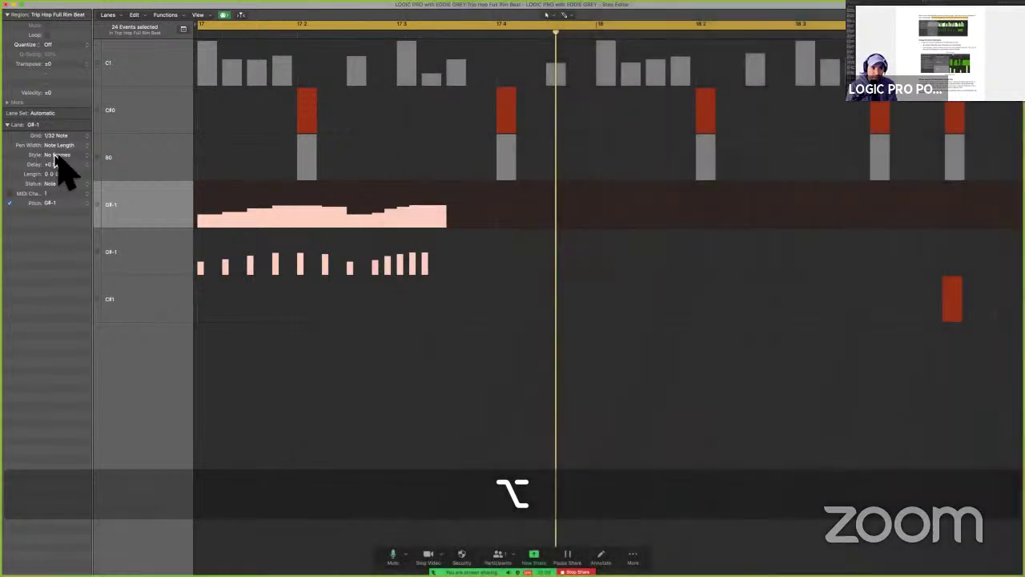
{"action": "left_click", "coordinate": [54, 155]}
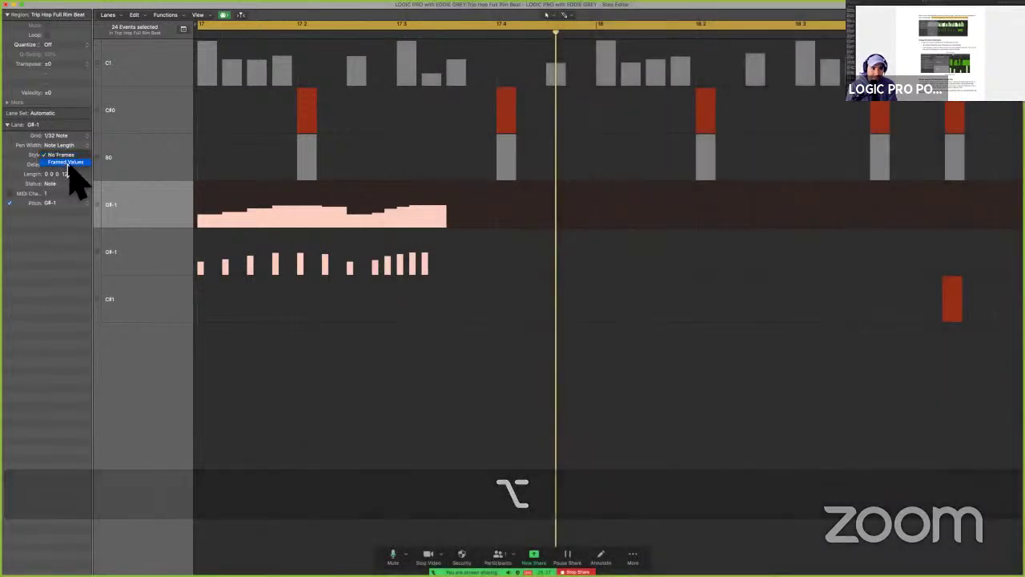
{"action": "left_click", "coordinate": [67, 164]}
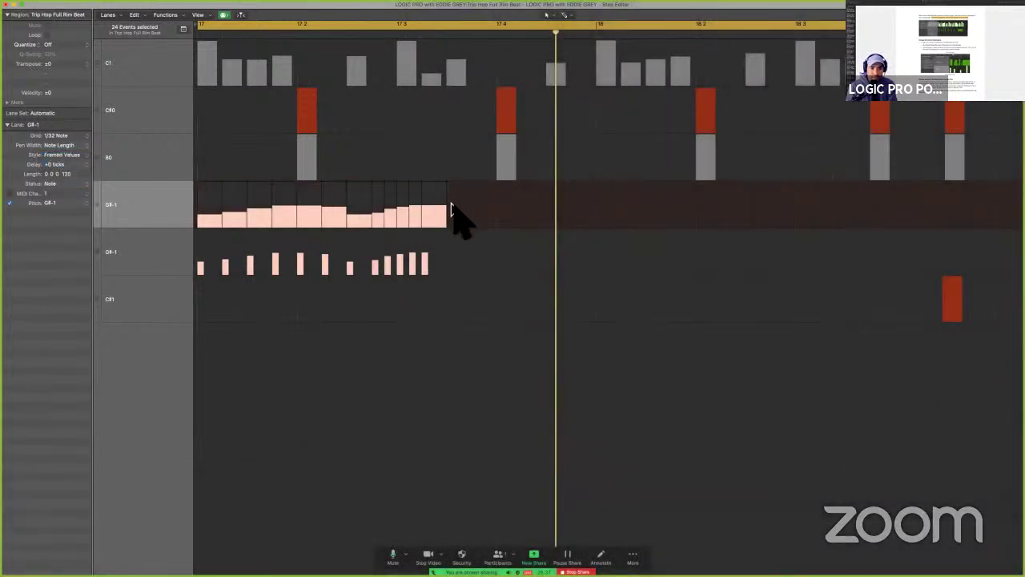
Set the lower G#-1 lane's Style to Framed Values and select the C#1 lane.
{"action": "left_click", "coordinate": [164, 250]}
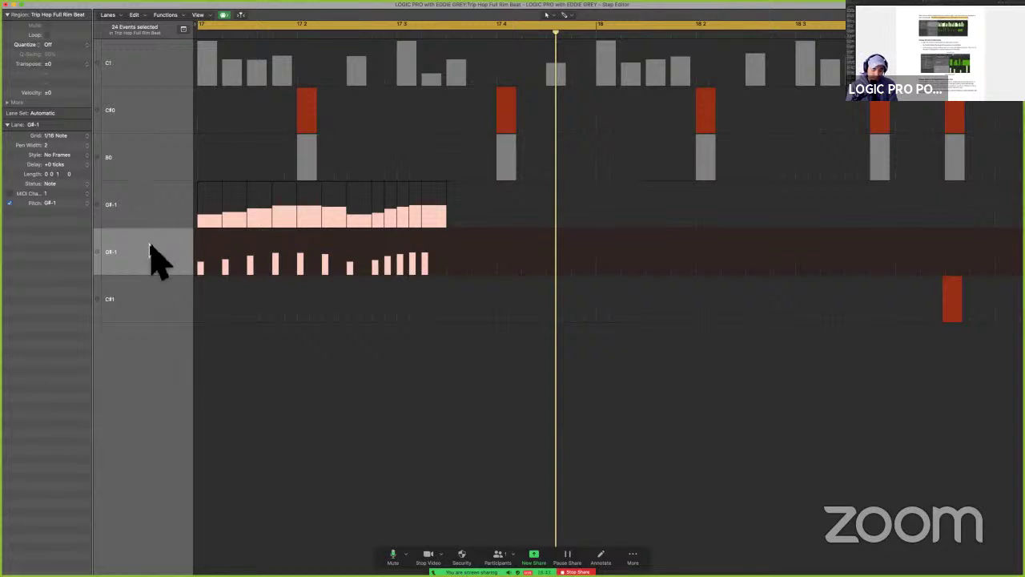
{"action": "mouse_move", "coordinate": [307, 226]}
{"action": "left_mouse_down"}
{"action": "mouse_move", "coordinate": [97, 230]}
{"action": "mouse_move", "coordinate": [95, 272]}
{"action": "mouse_move", "coordinate": [296, 279]}
{"action": "left_mouse_up"}
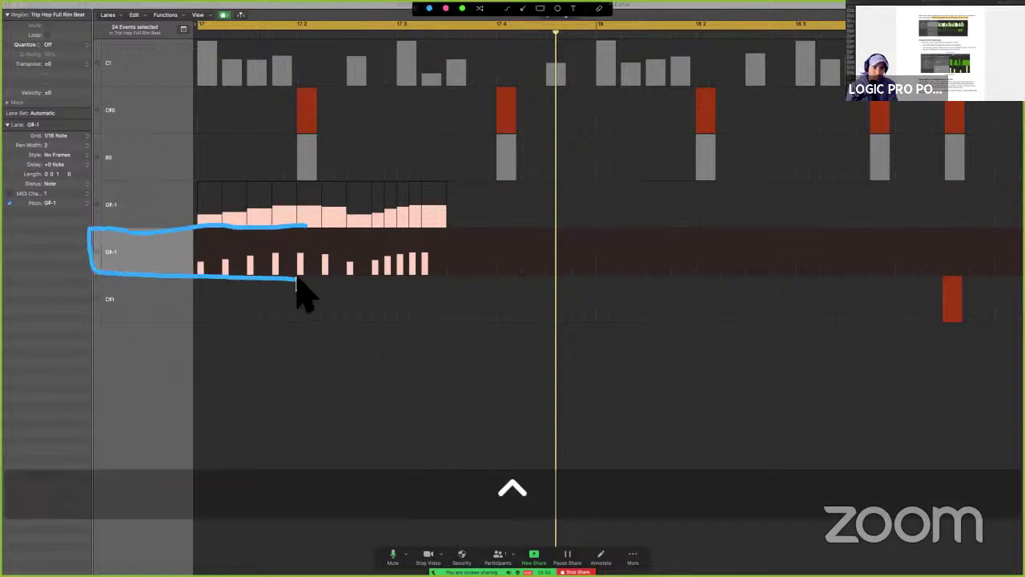
{"action": "key", "text": "a"}
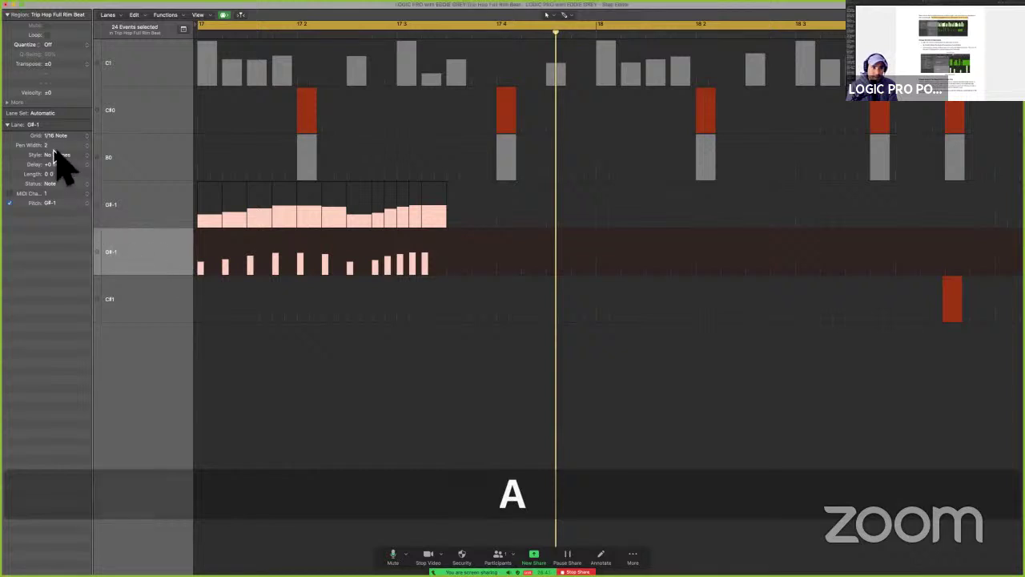
{"action": "left_click", "coordinate": [59, 157]}
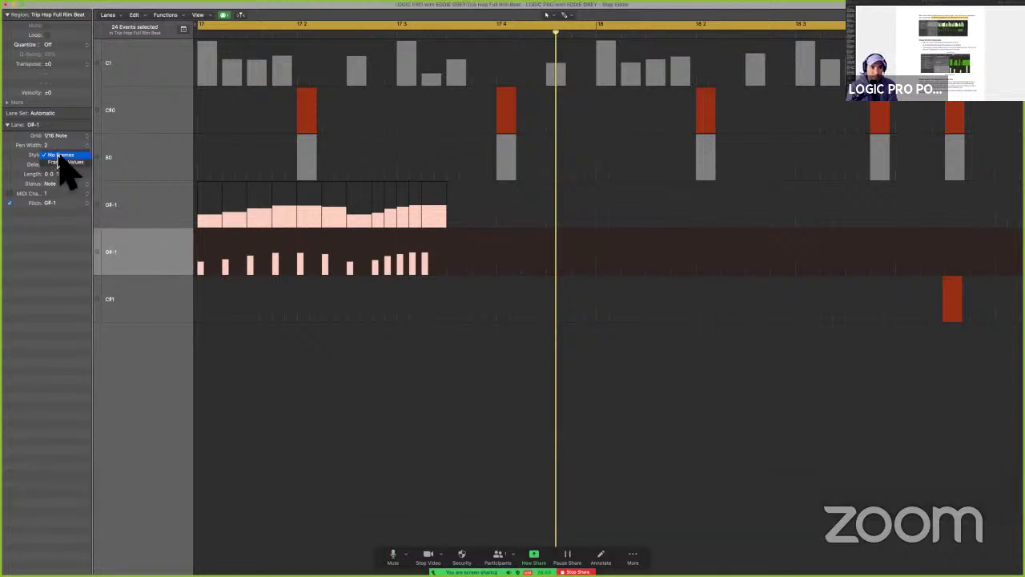
{"action": "left_click", "coordinate": [66, 162]}
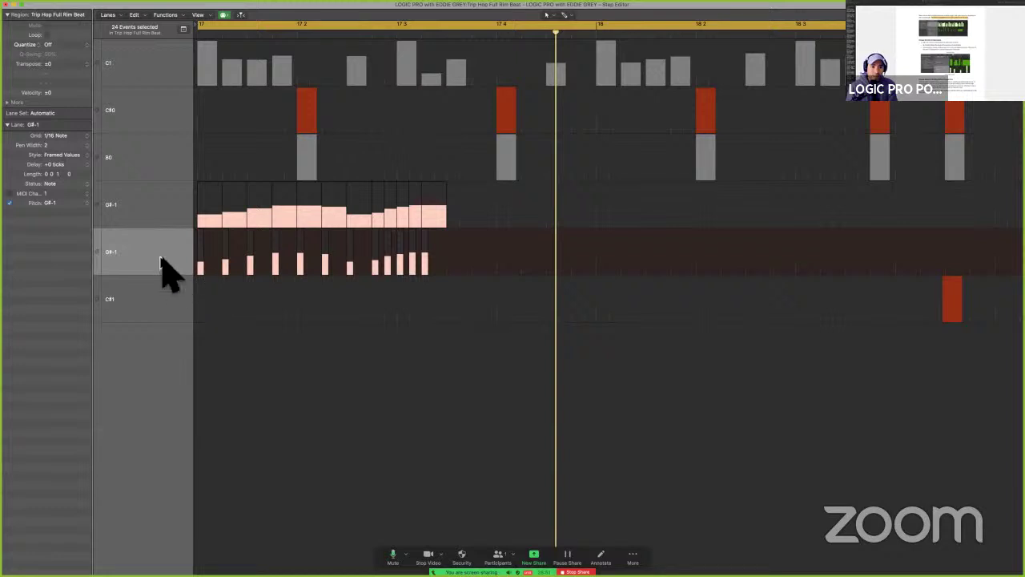
{"action": "left_click", "coordinate": [151, 301]}
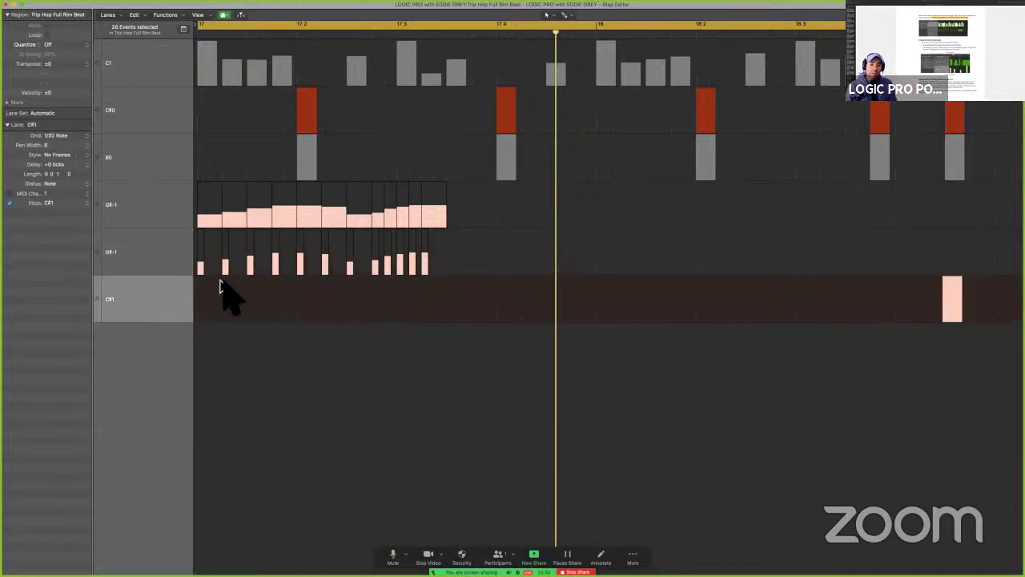
Switch to the user guide PDF and highlight "In some situations, manual entry of MIDI note and controller events is more efficient than performing and recording them.".
{"action": "key", "text": "super+Tab"}
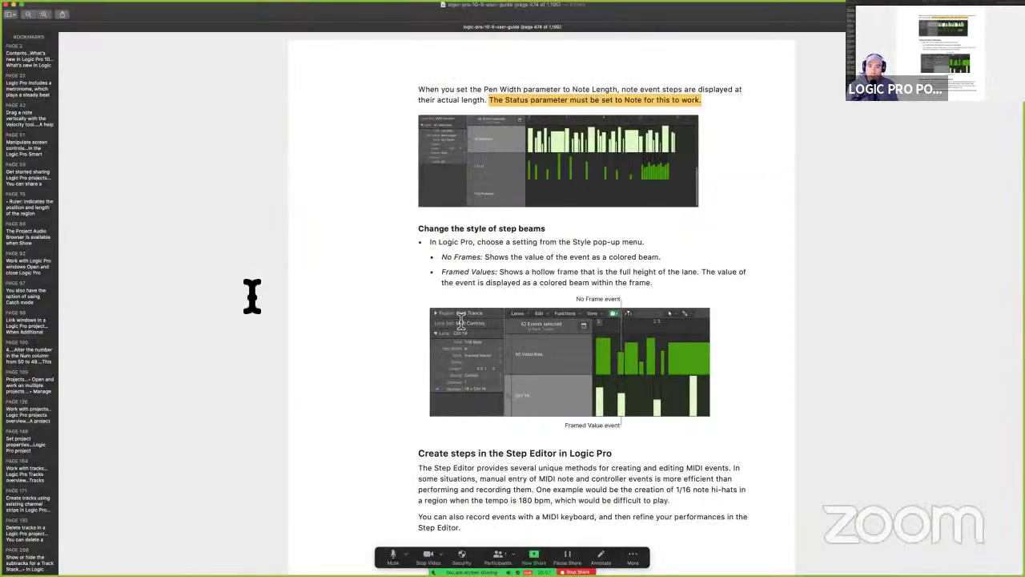
{"action": "scroll", "coordinate": [252, 296], "scroll_direction": "down", "scroll_amount": 3}
{"action": "scroll", "coordinate": [252, 297], "scroll_direction": "down", "scroll_amount": 3}
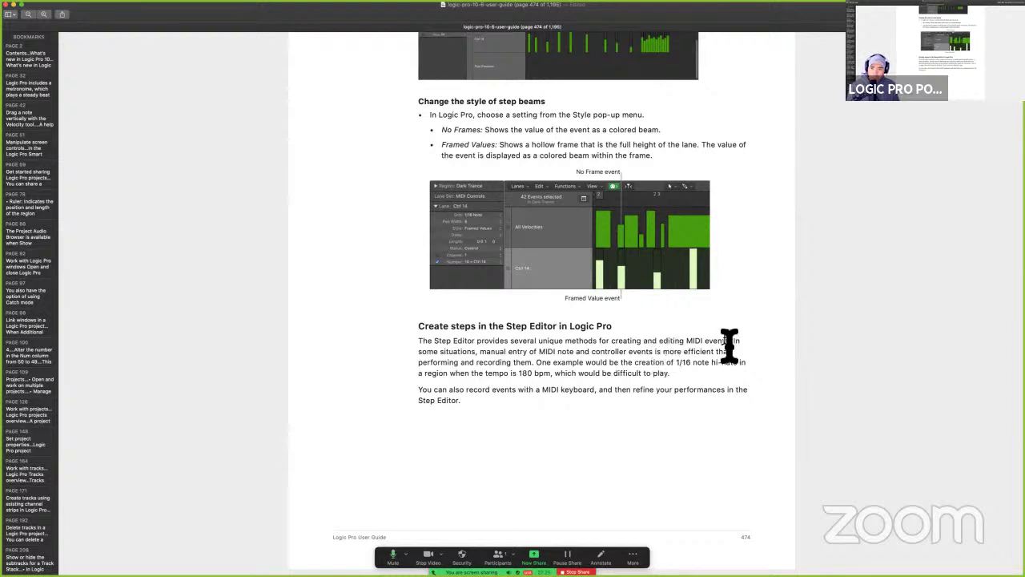
{"action": "left_click_drag", "start_coordinate": [735, 342], "coordinate": [539, 367]}
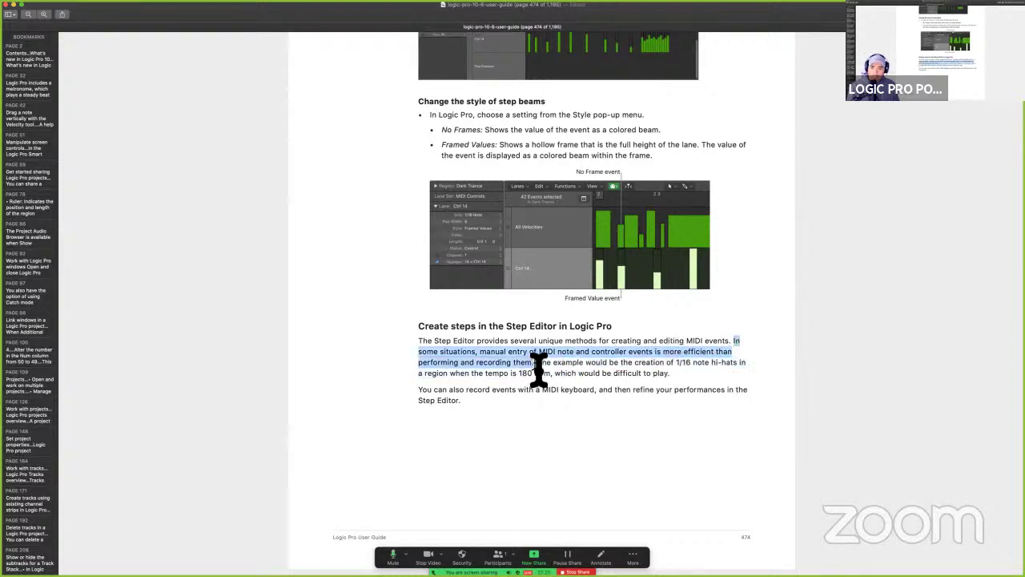
{"action": "key", "text": "ctrl+super+h"}
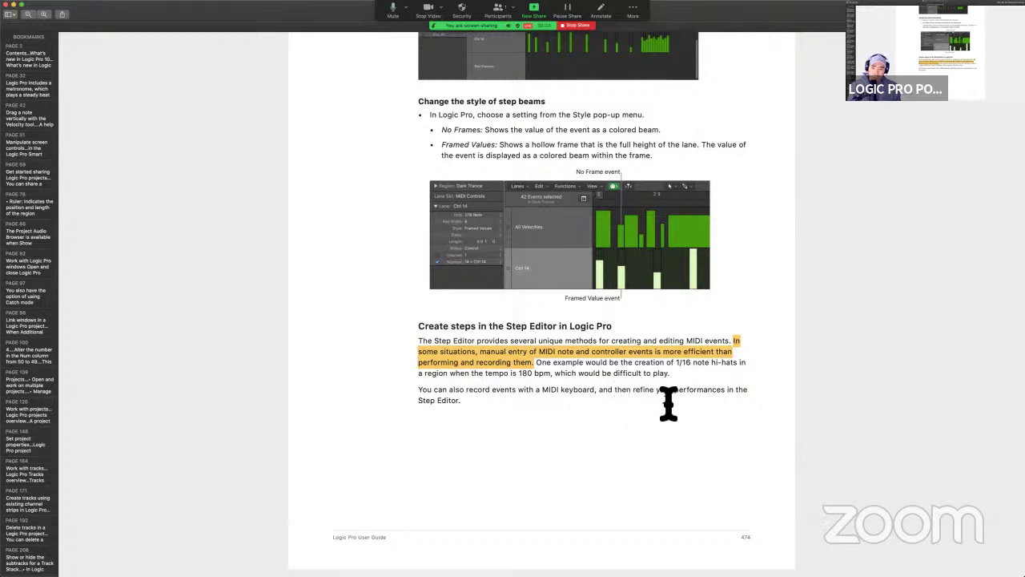
Highlight "your performances in the Step Editor." on page 474, and select the words "freehand curve" under "Add multiple steps" on the following page.
{"action": "left_click_drag", "start_coordinate": [655, 392], "coordinate": [687, 414]}
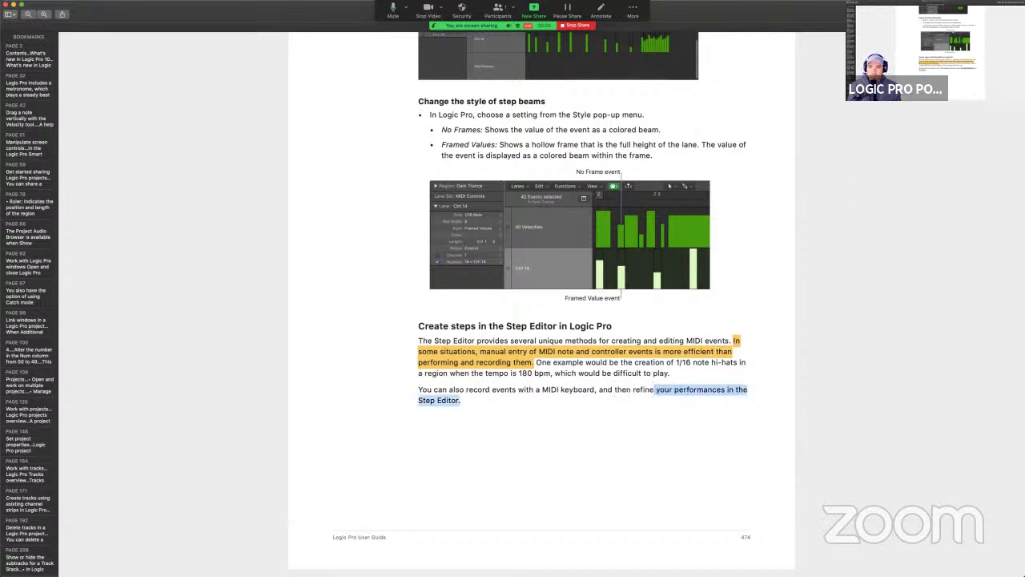
{"action": "key", "text": "ctrl+super+h"}
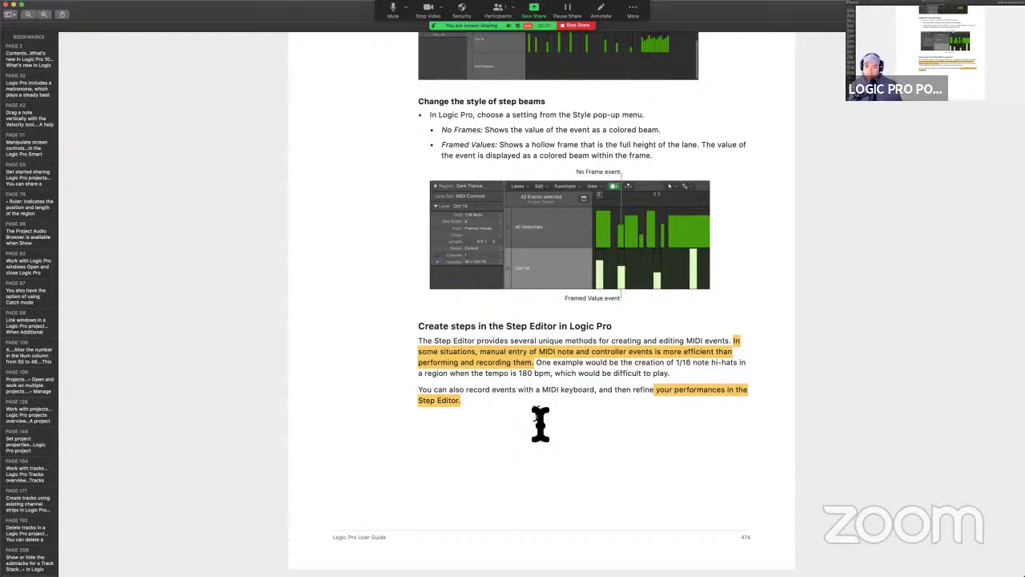
{"action": "scroll", "coordinate": [520, 433], "scroll_direction": "down", "scroll_amount": 10}
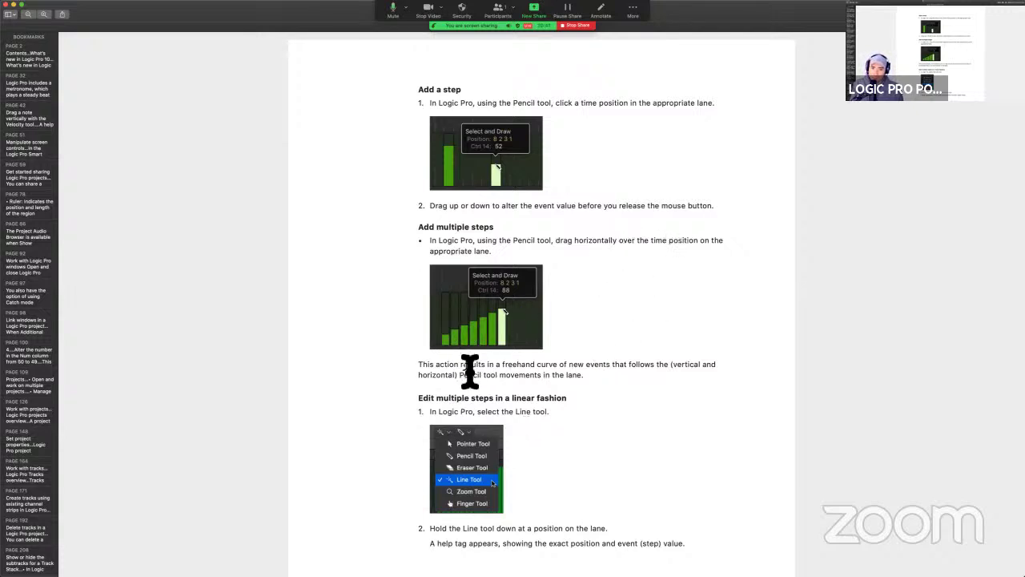
{"action": "mouse_move", "coordinate": [502, 370]}
{"action": "left_mouse_down"}
{"action": "mouse_move", "coordinate": [585, 366]}
{"action": "mouse_move", "coordinate": [569, 370]}
{"action": "left_mouse_up"}
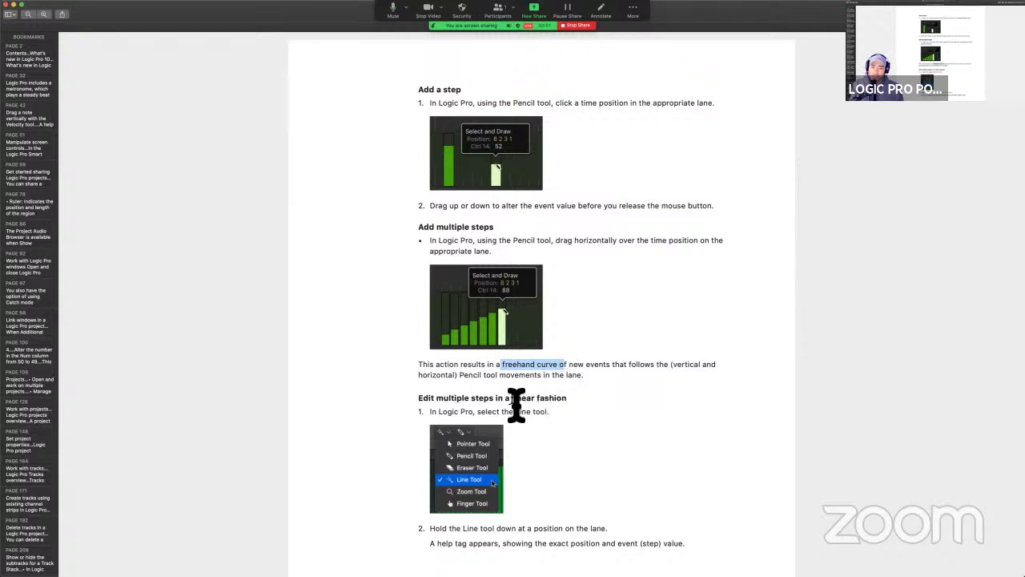
Switch back to Logic Pro and erase all steps on the G#-1 lanes with the Eraser tool.
{"action": "key", "text": "super+Tab"}
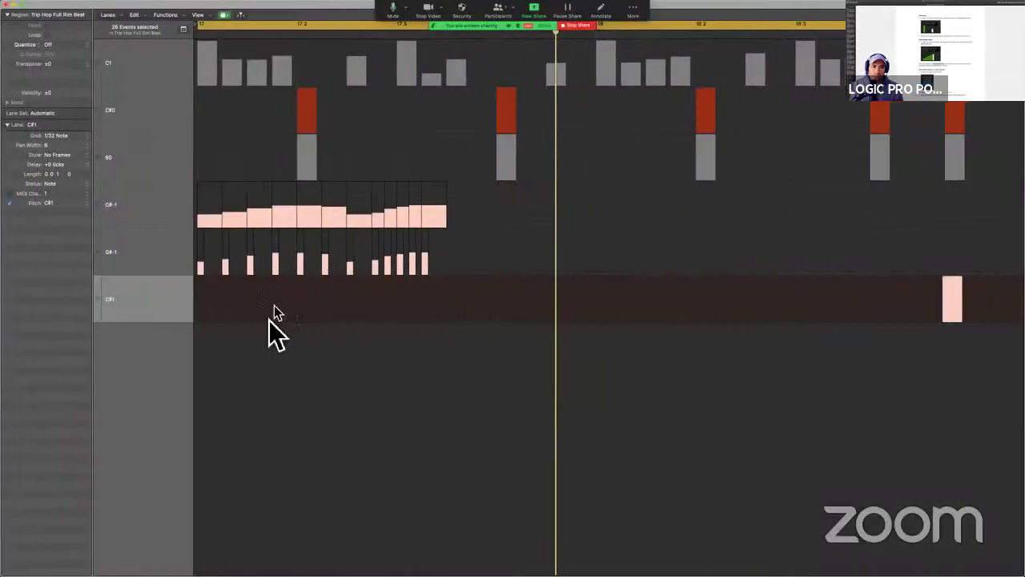
{"action": "left_click", "coordinate": [167, 207]}
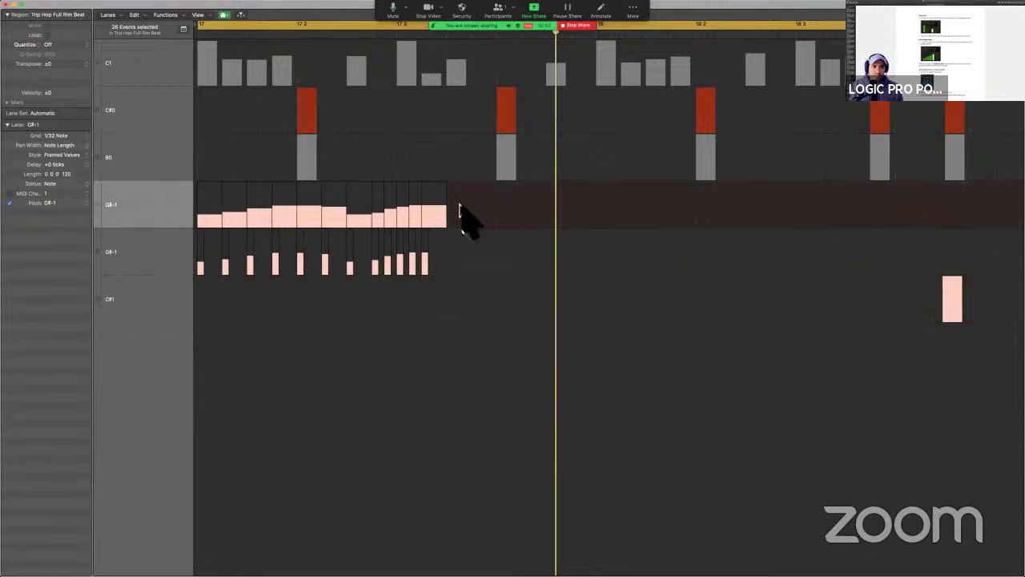
{"action": "key", "text": "t"}
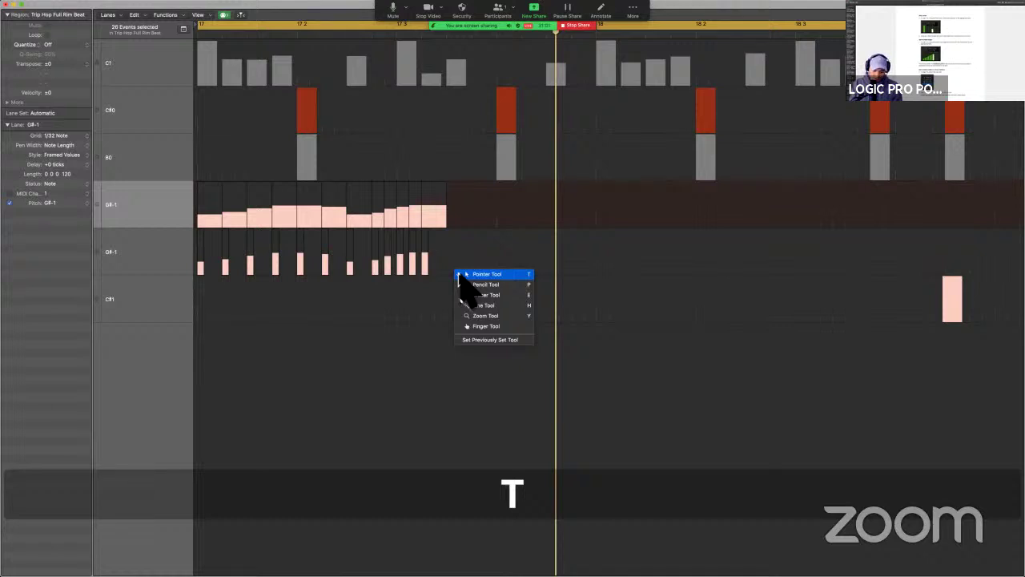
{"action": "key", "text": "e"}
{"action": "mouse_move", "coordinate": [480, 239]}
{"action": "left_mouse_down"}
{"action": "mouse_move", "coordinate": [176, 221]}
{"action": "mouse_move", "coordinate": [210, 231]}
{"action": "left_mouse_up"}
{"action": "key", "text": "t"}
{"action": "key", "text": "t"}
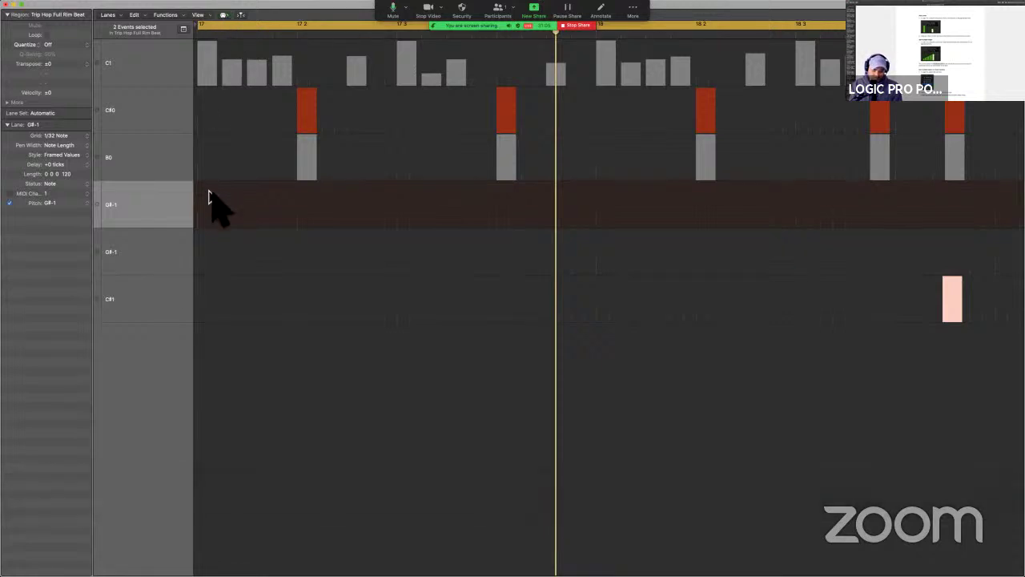
Set the upper G#-1 lane's Grid to 1/64 Note and pencil a freehand curve of steps from bar 17 to about midway between beats 2 and 3.
{"action": "key", "text": "t"}
{"action": "key", "text": "p"}
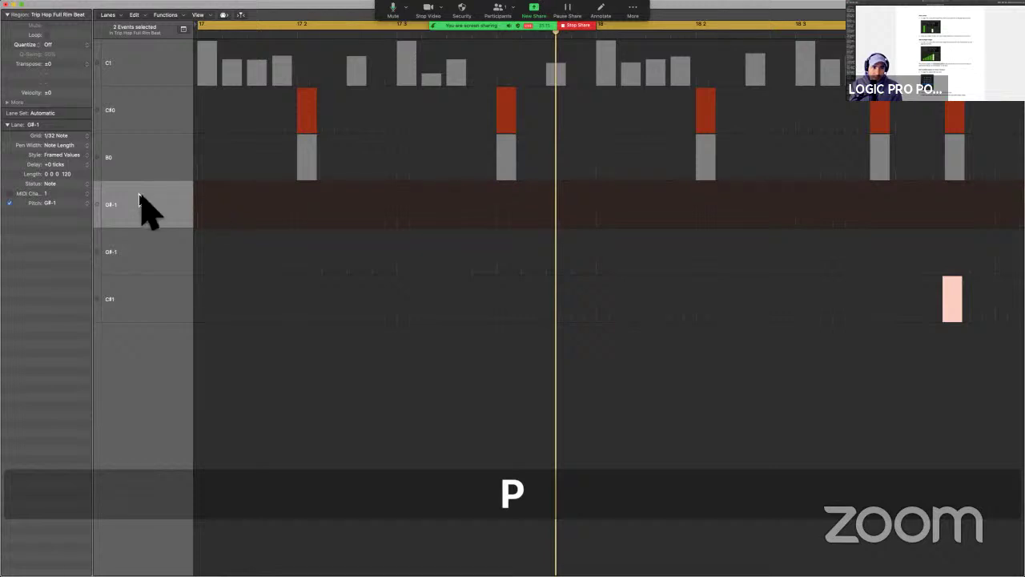
{"action": "left_click", "coordinate": [69, 135]}
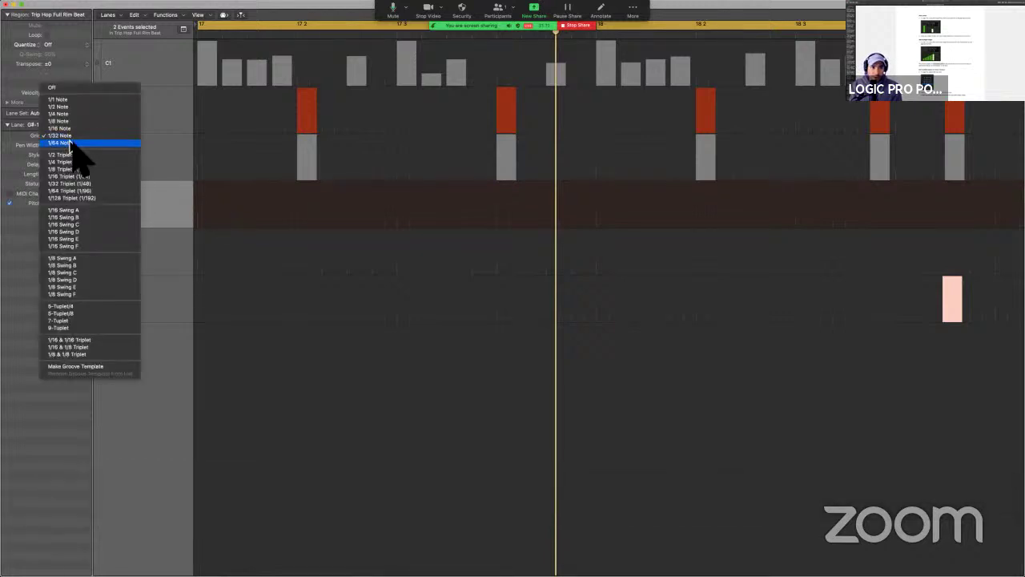
{"action": "left_click", "coordinate": [69, 142]}
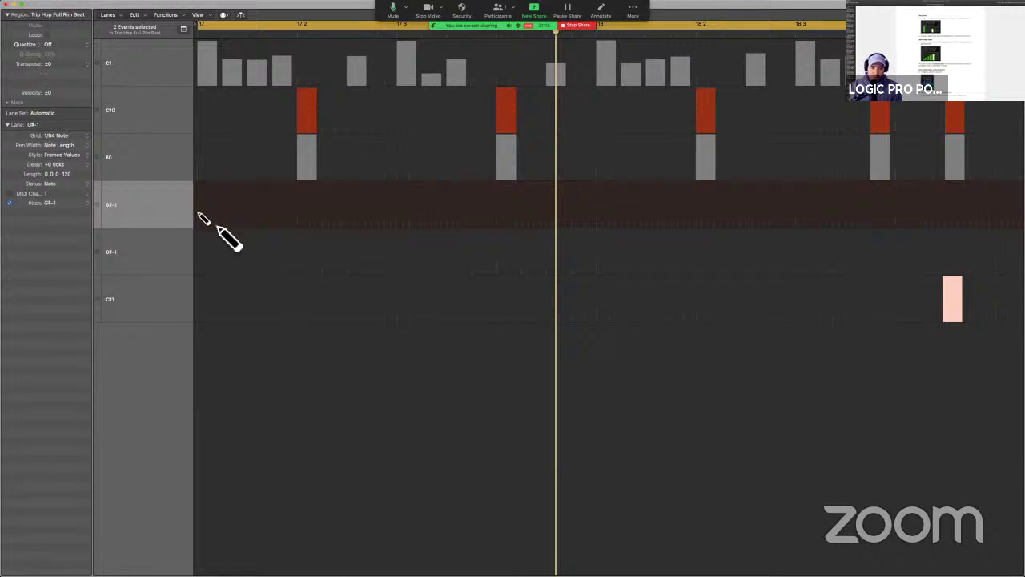
{"action": "mouse_move", "coordinate": [199, 214]}
{"action": "left_mouse_down"}
{"action": "mouse_move", "coordinate": [233, 194]}
{"action": "mouse_move", "coordinate": [246, 216]}
{"action": "mouse_move", "coordinate": [261, 192]}
{"action": "mouse_move", "coordinate": [306, 230]}
{"action": "mouse_move", "coordinate": [358, 217]}
{"action": "left_mouse_up"}
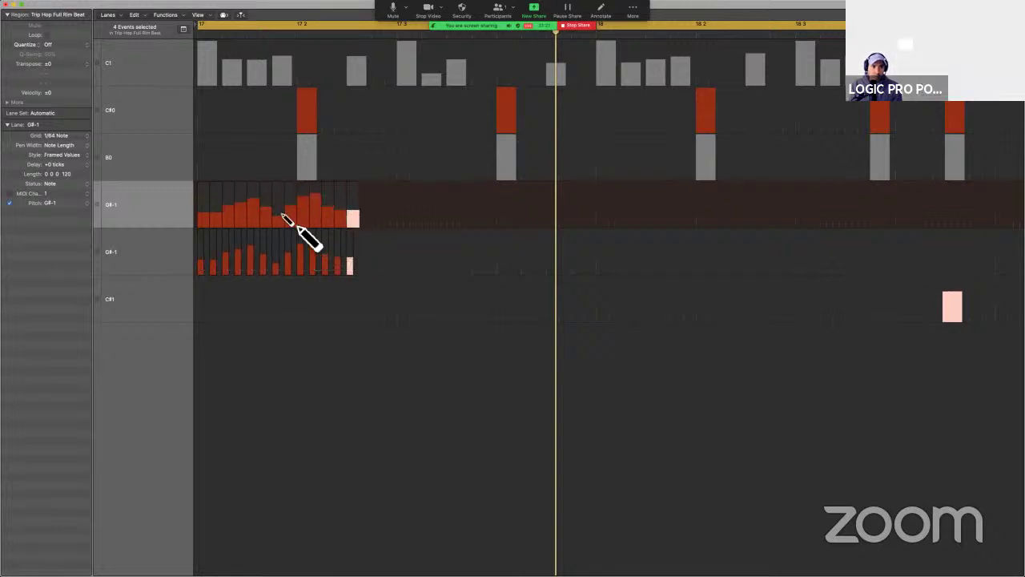
Set the upper G#-1 lane's Pen Width to 1 and draw another freehand curve of steps over the same range.
{"action": "left_click", "coordinate": [154, 206]}
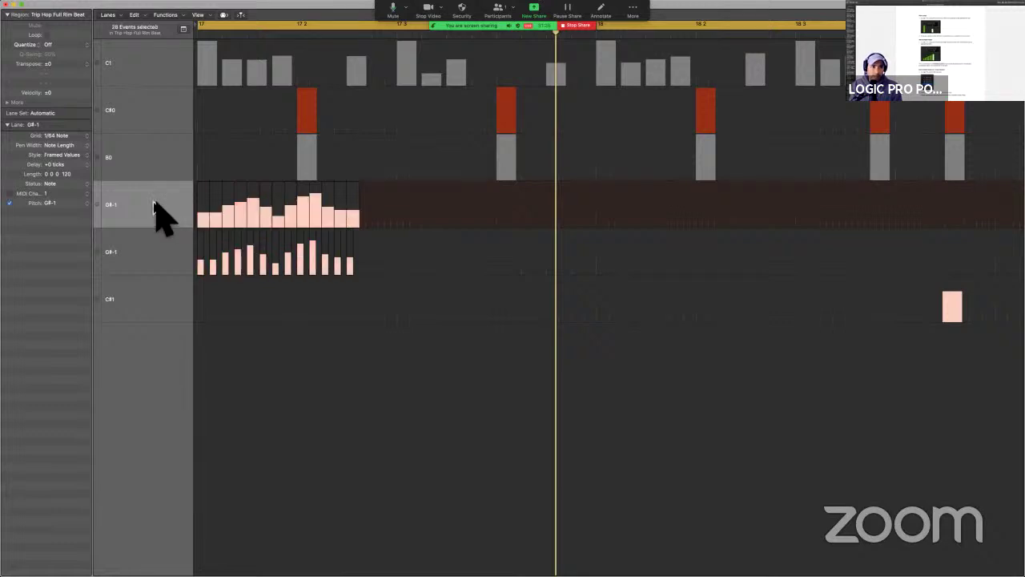
{"action": "left_click", "coordinate": [74, 146]}
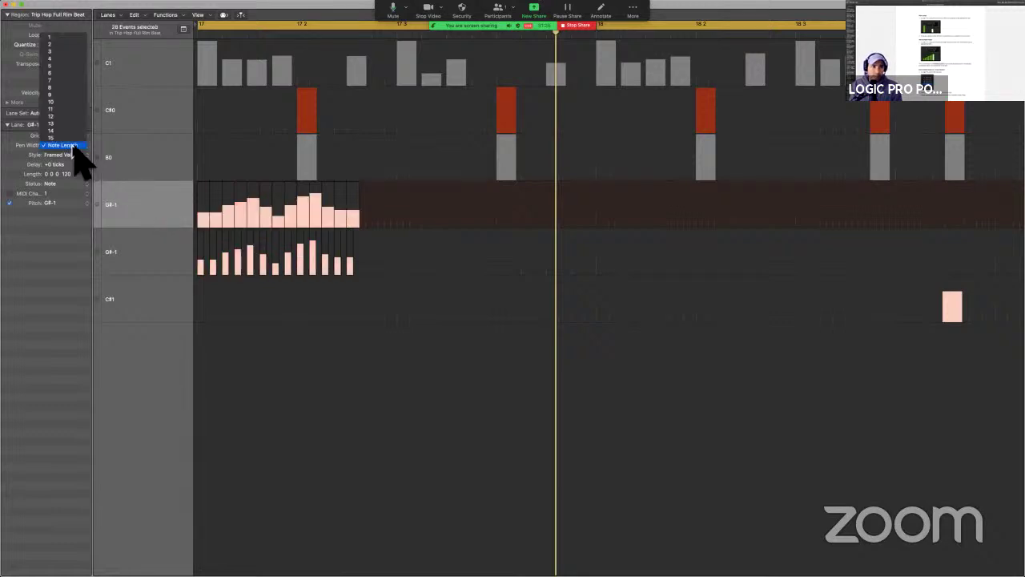
{"action": "left_click", "coordinate": [80, 37]}
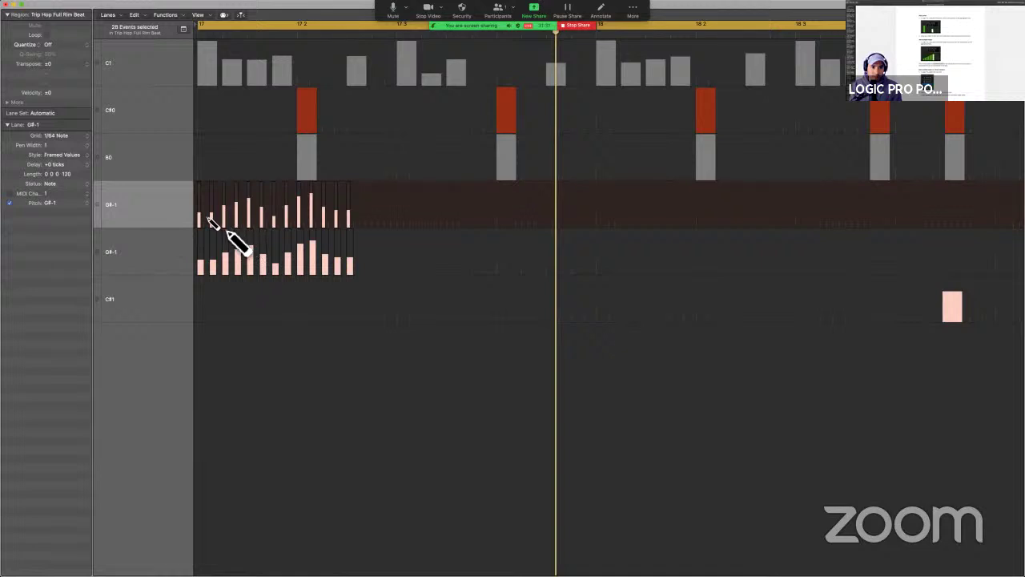
{"action": "mouse_move", "coordinate": [201, 210]}
{"action": "left_mouse_down"}
{"action": "mouse_move", "coordinate": [275, 197]}
{"action": "mouse_move", "coordinate": [293, 216]}
{"action": "mouse_move", "coordinate": [326, 202]}
{"action": "mouse_move", "coordinate": [350, 207]}
{"action": "left_mouse_up"}
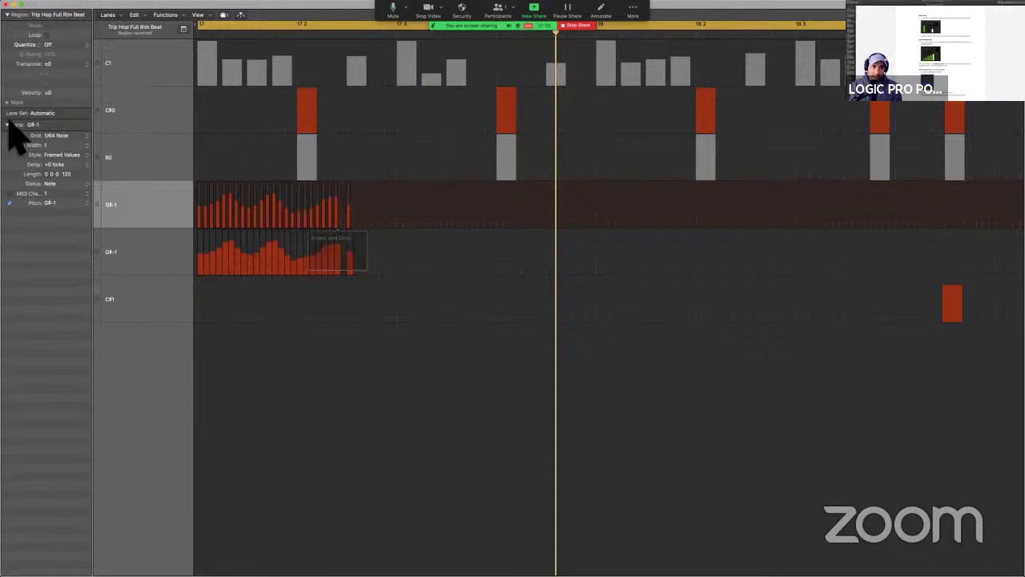
{"action": "left_click", "coordinate": [67, 137]}
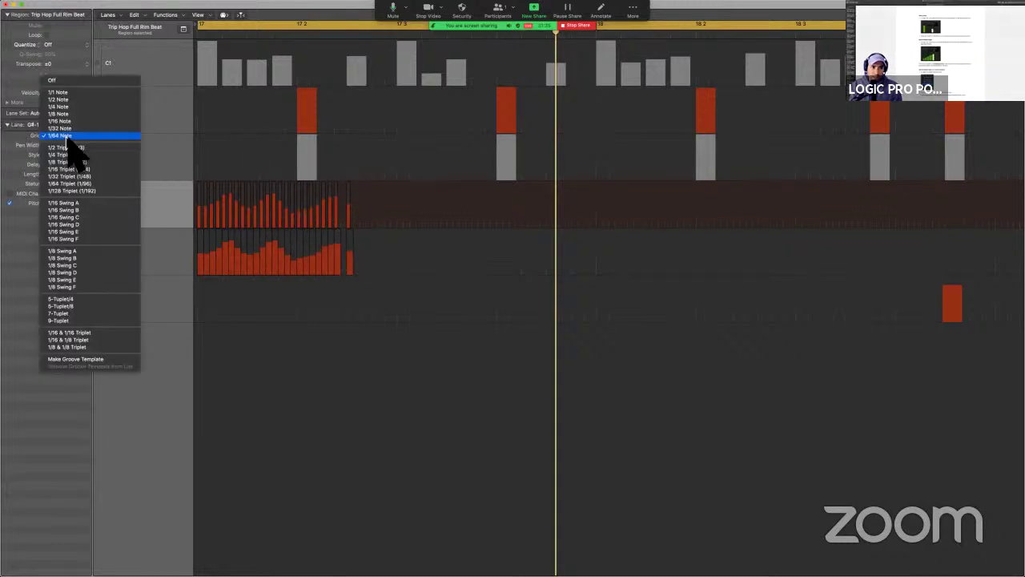
{"action": "left_click", "coordinate": [37, 152]}
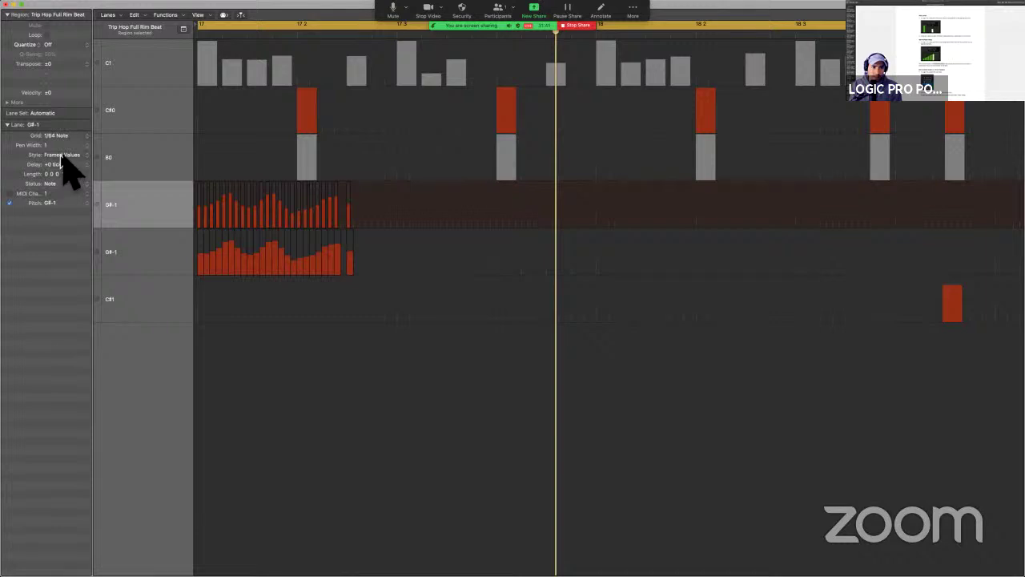
{"action": "left_click", "coordinate": [57, 145]}
{"action": "left_click", "coordinate": [39, 151]}
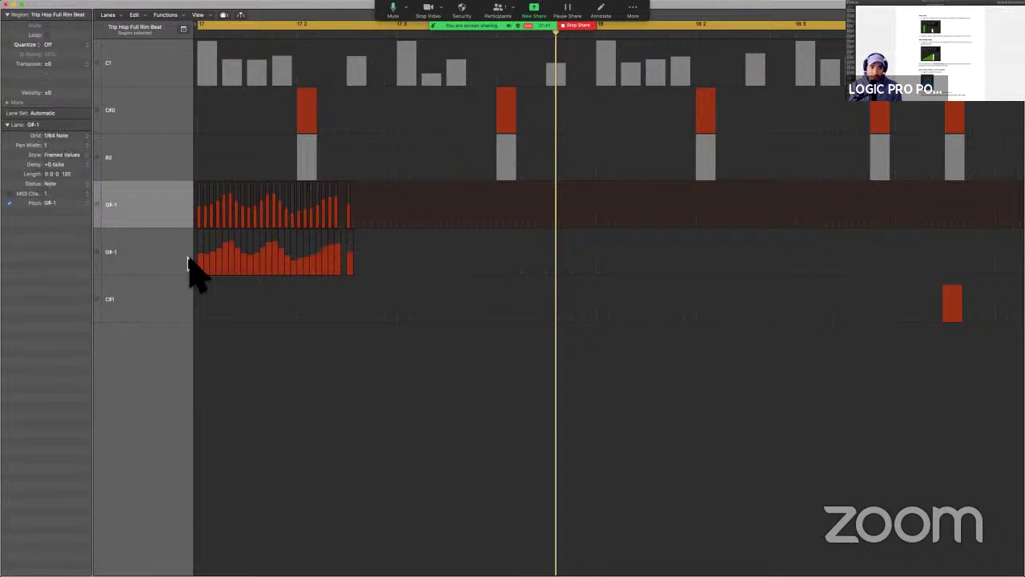
Select the lower and then the upper G#-1 lane, and play the pattern to hear the 1/64 steps.
{"action": "left_click", "coordinate": [164, 263]}
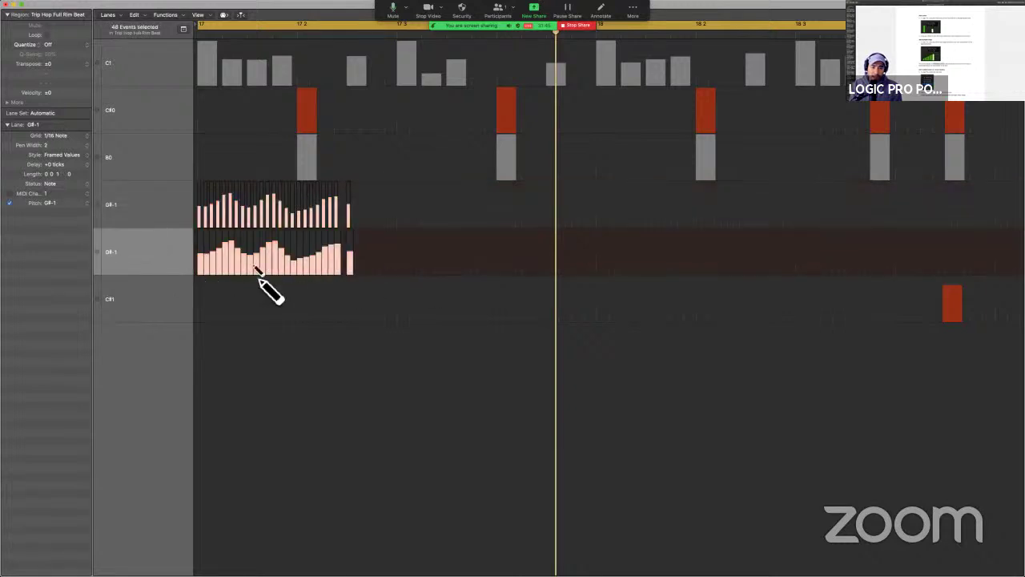
{"action": "left_click", "coordinate": [165, 207]}
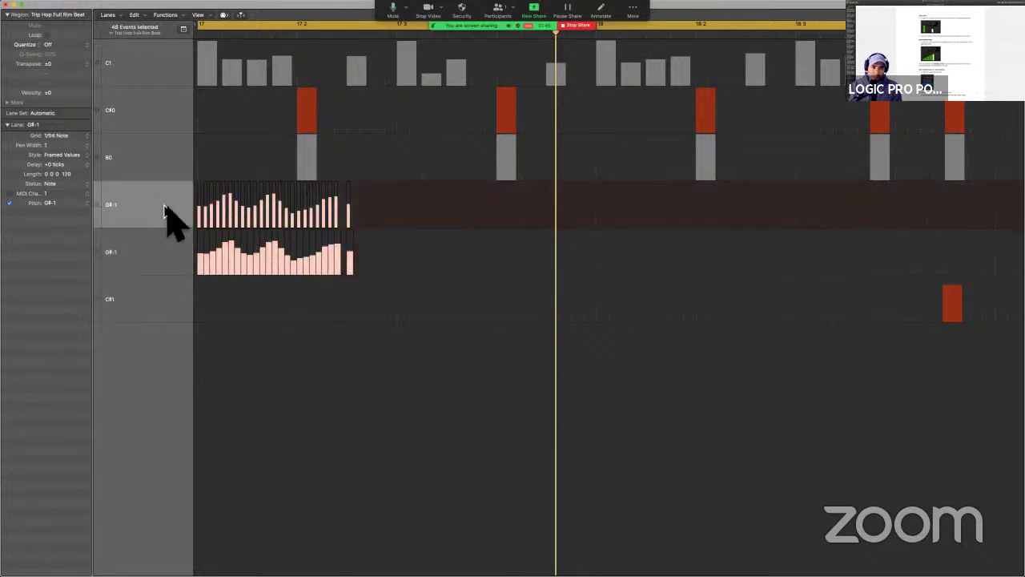
{"action": "key", "text": "space"}
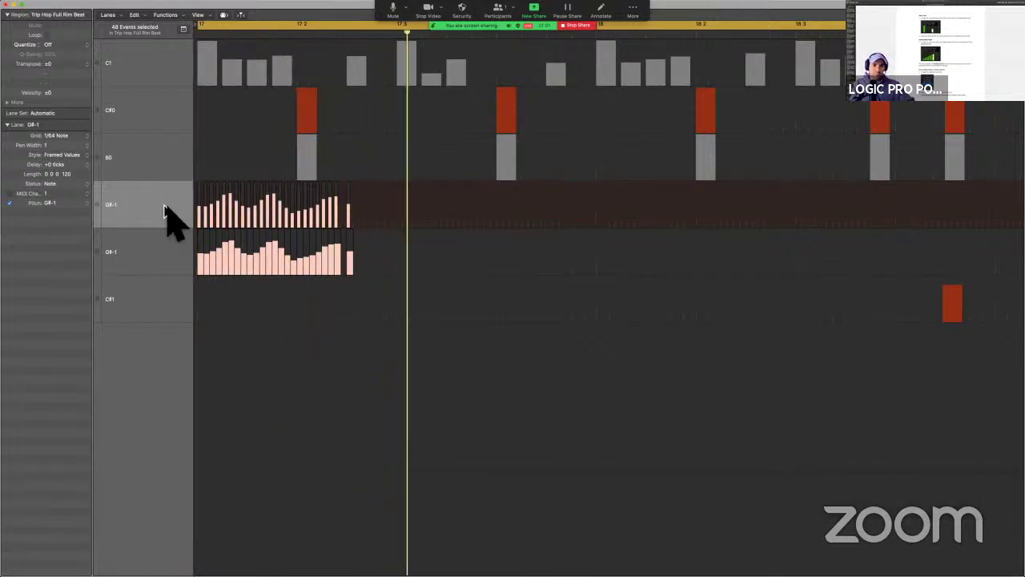
{"action": "key", "text": "space"}
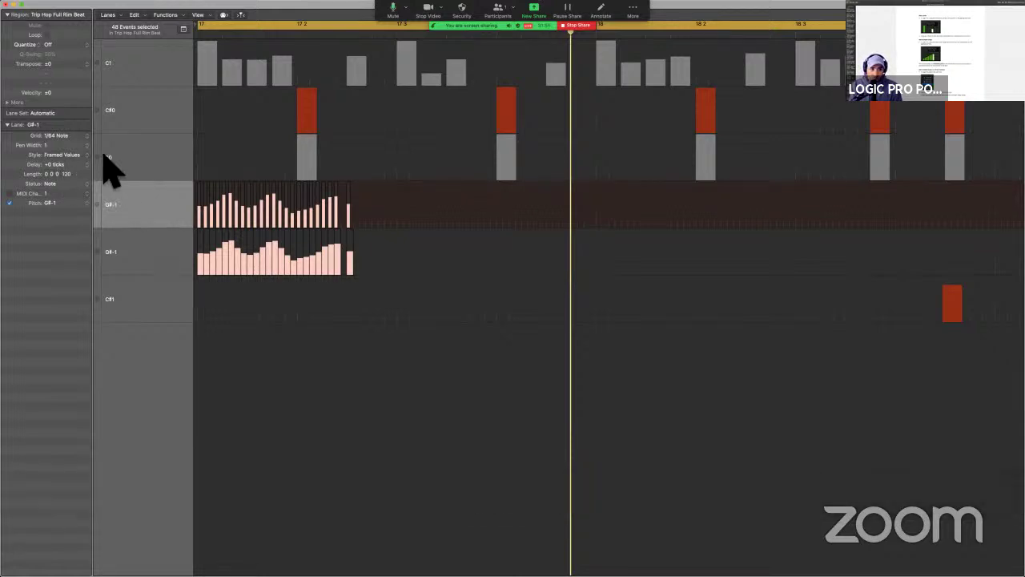
Set the upper G#-1 lane's Grid to 1/16 Note and play the pattern.
{"action": "left_click", "coordinate": [60, 136]}
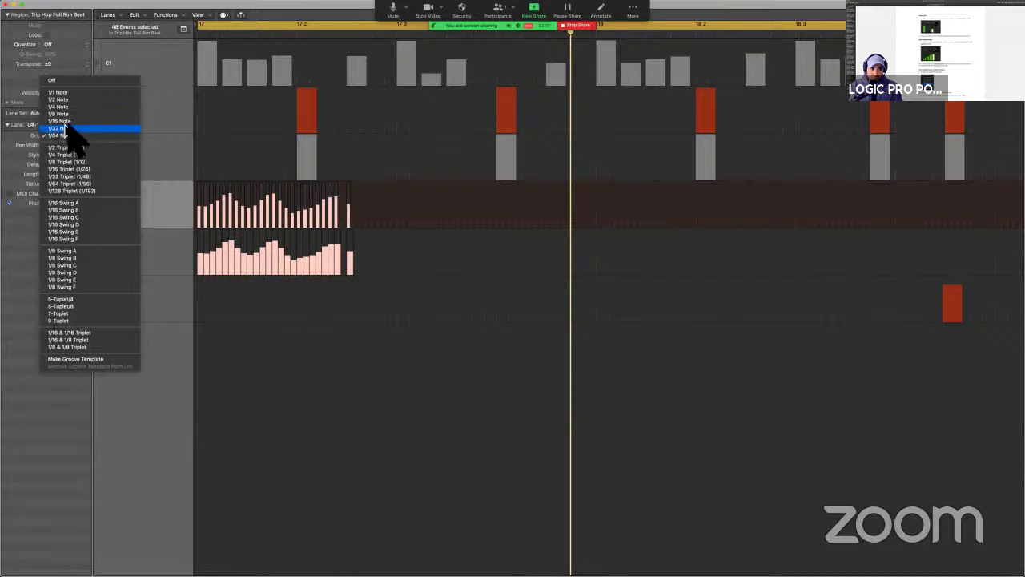
{"action": "left_click", "coordinate": [67, 121]}
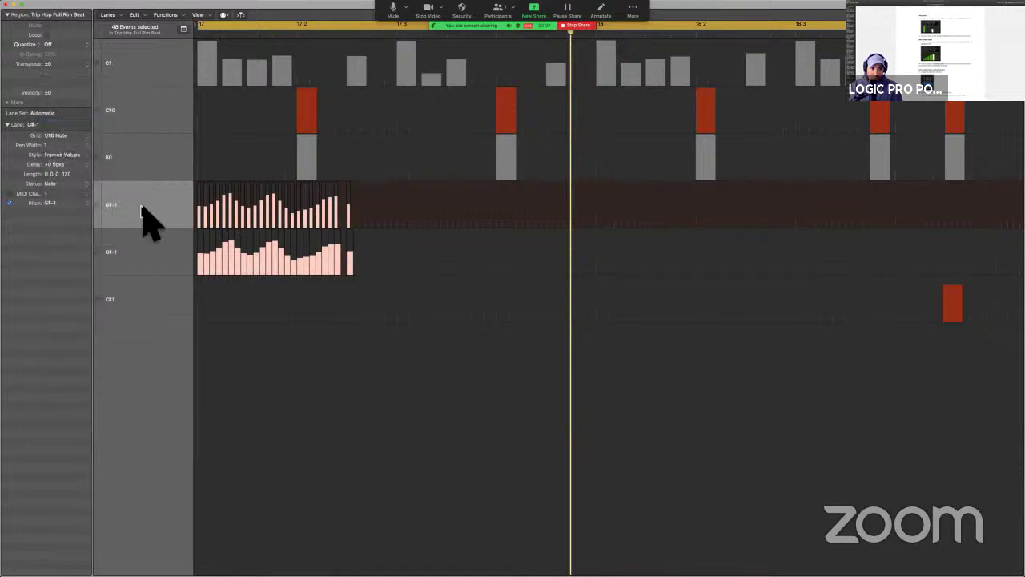
{"action": "key", "text": "Return"}
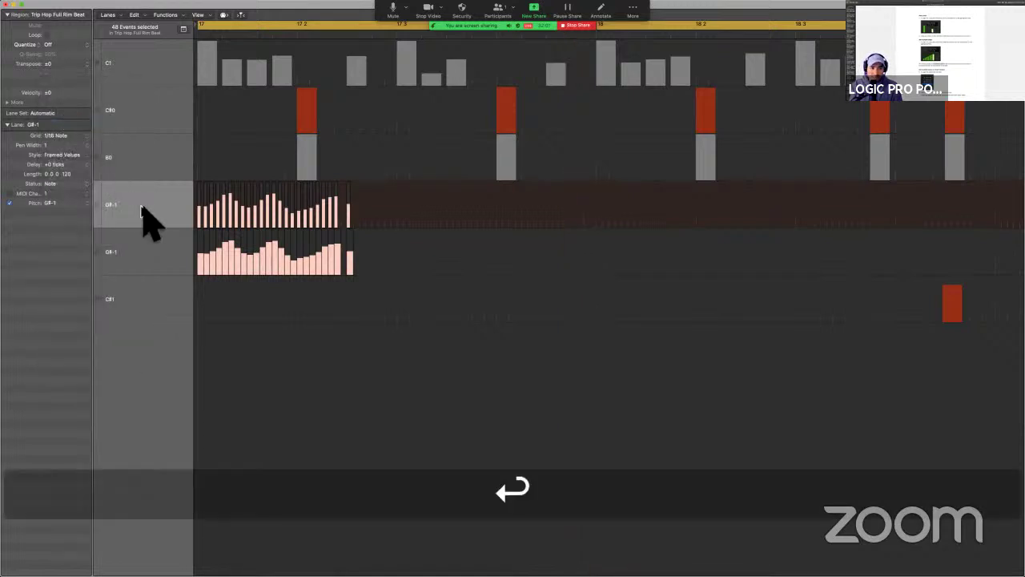
{"action": "key", "text": "space"}
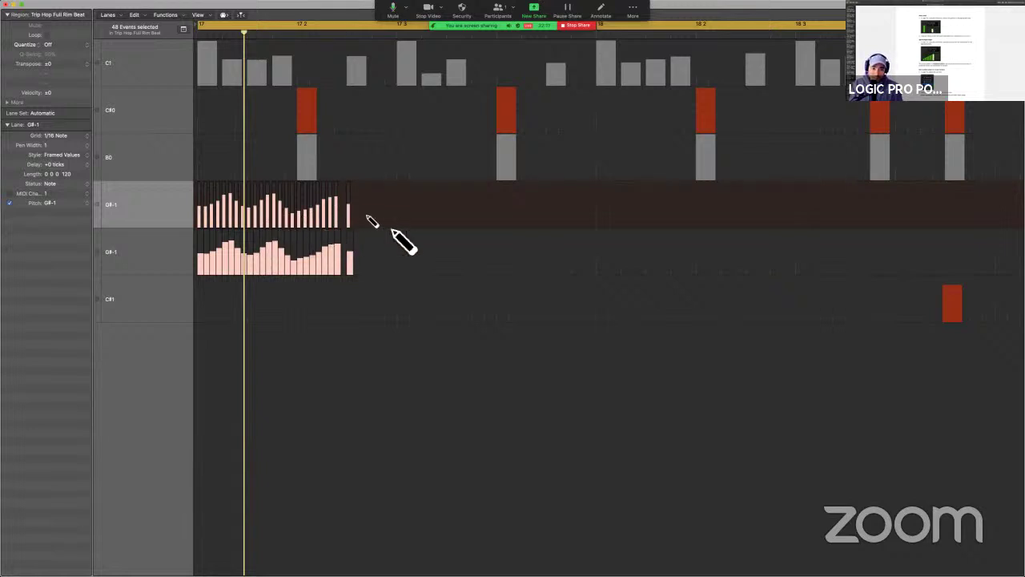
Erase all the 1/64 steps from the G#-1 lanes with the Eraser tool.
{"action": "key", "text": "t"}
{"action": "key", "text": "e"}
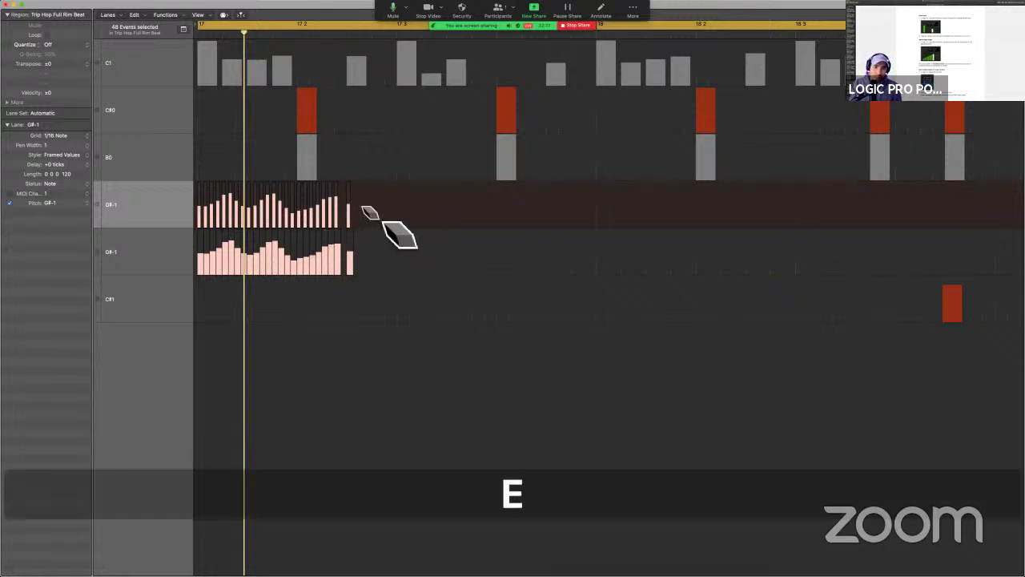
{"action": "mouse_move", "coordinate": [393, 224]}
{"action": "left_mouse_down"}
{"action": "mouse_move", "coordinate": [199, 214]}
{"action": "mouse_move", "coordinate": [235, 238]}
{"action": "left_mouse_up"}
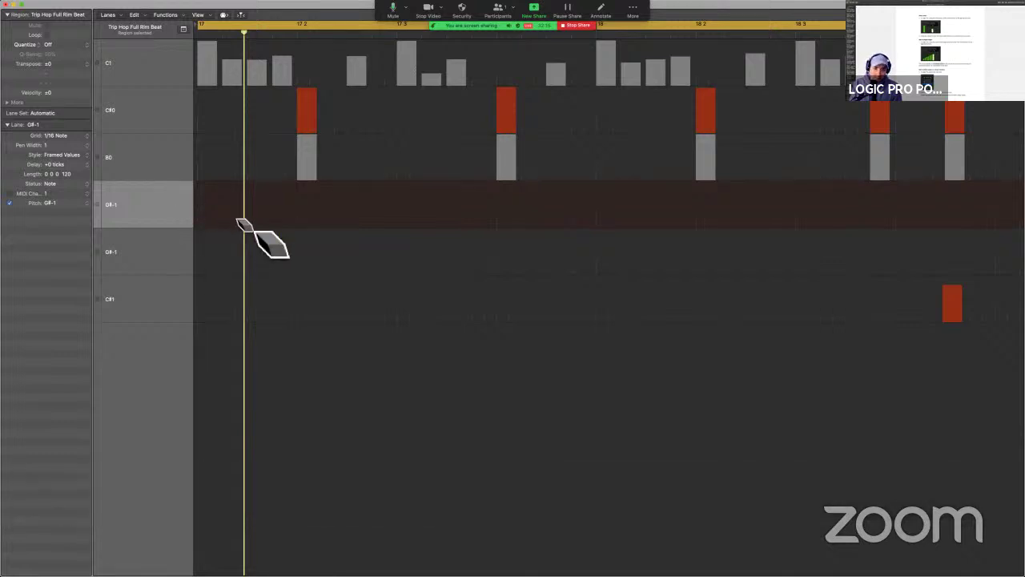
Pencil a freehand curve of 1/16 steps on the upper G#-1 lane from bar 17 to just past beat 3.
{"action": "key", "text": "t"}
{"action": "key", "text": "p"}
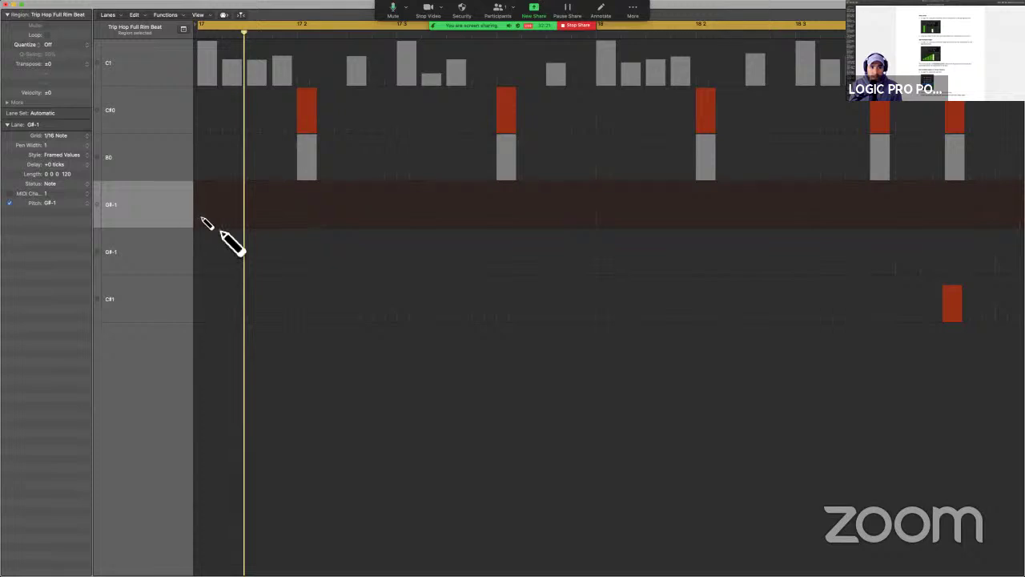
{"action": "mouse_move", "coordinate": [202, 219]}
{"action": "left_mouse_down"}
{"action": "mouse_move", "coordinate": [310, 203]}
{"action": "mouse_move", "coordinate": [386, 216]}
{"action": "mouse_move", "coordinate": [440, 202]}
{"action": "left_mouse_up"}
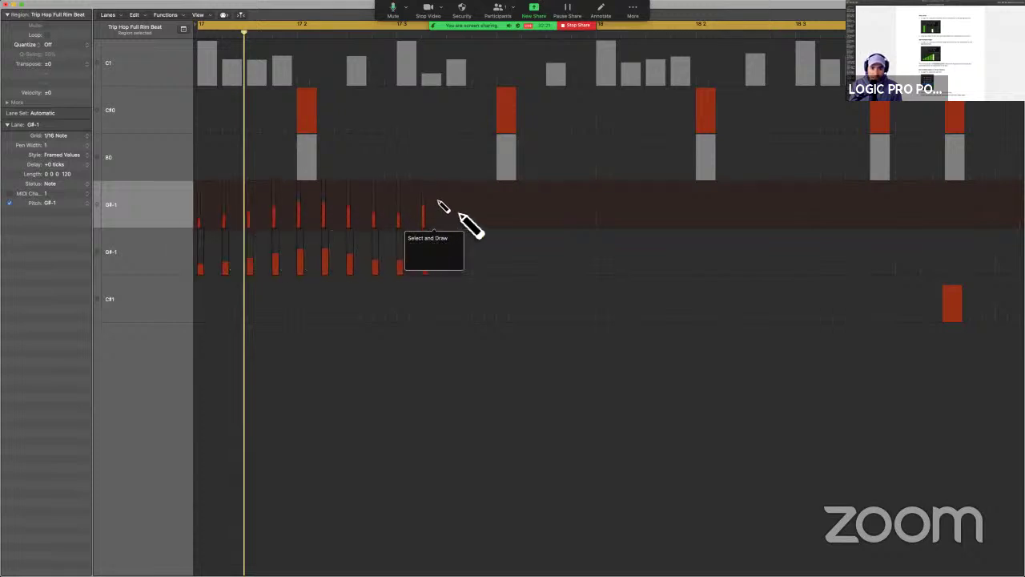
{"action": "left_click", "coordinate": [68, 148]}
{"action": "left_click", "coordinate": [68, 144]}
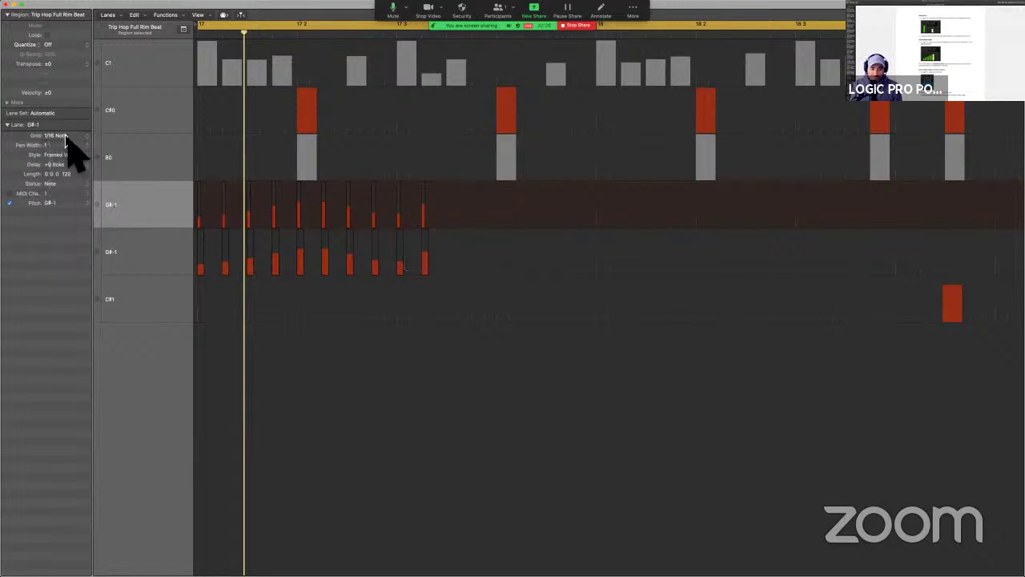
Select the upper G#-1 lane's steps and play the pattern to hear the 1/16 curve.
{"action": "left_click", "coordinate": [152, 202]}
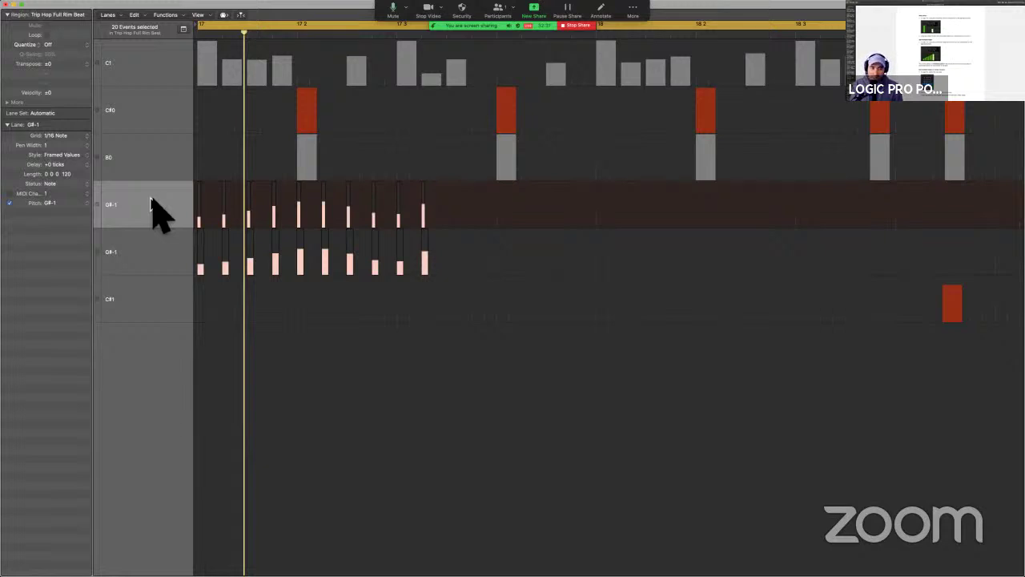
{"action": "key", "text": "space"}
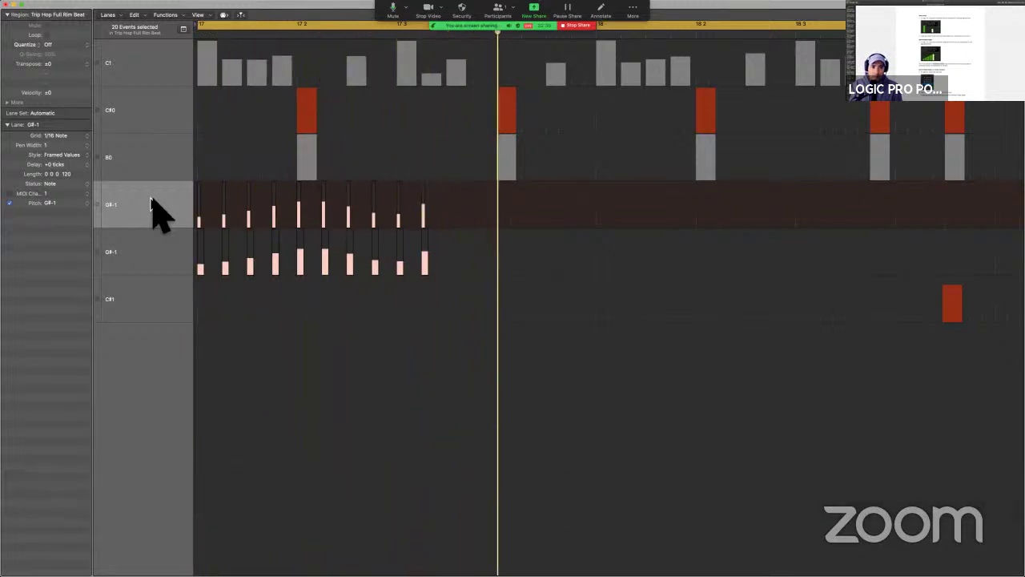
{"action": "key", "text": "space"}
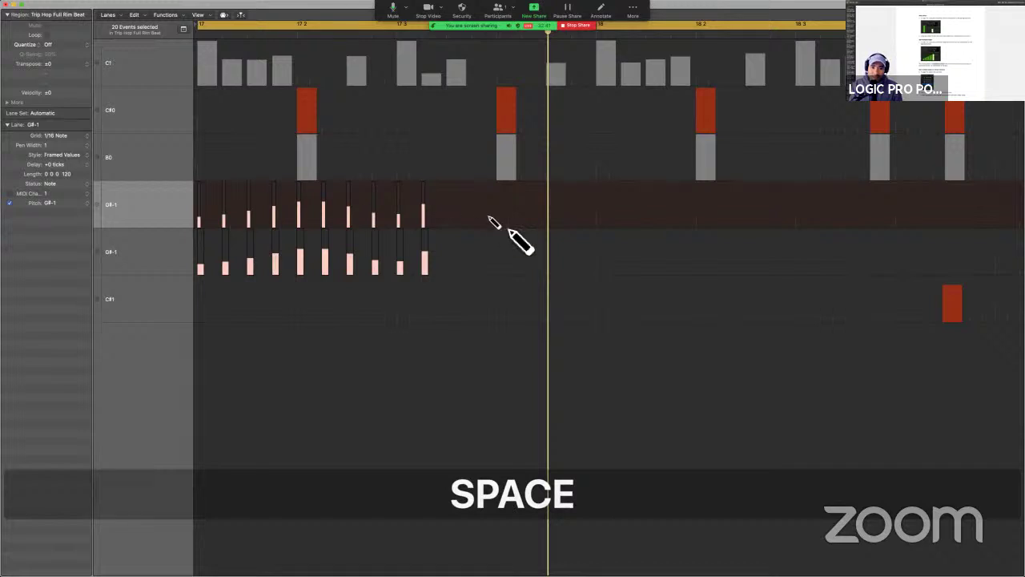
Continue the upper G#-1 lane's 1/16 steps to about midway between beats 2 and 3 of bar 18, and play the pattern.
{"action": "mouse_move", "coordinate": [436, 219]}
{"action": "left_mouse_down"}
{"action": "mouse_move", "coordinate": [572, 220]}
{"action": "mouse_move", "coordinate": [607, 207]}
{"action": "mouse_move", "coordinate": [745, 224]}
{"action": "mouse_move", "coordinate": [777, 213]}
{"action": "left_mouse_up"}
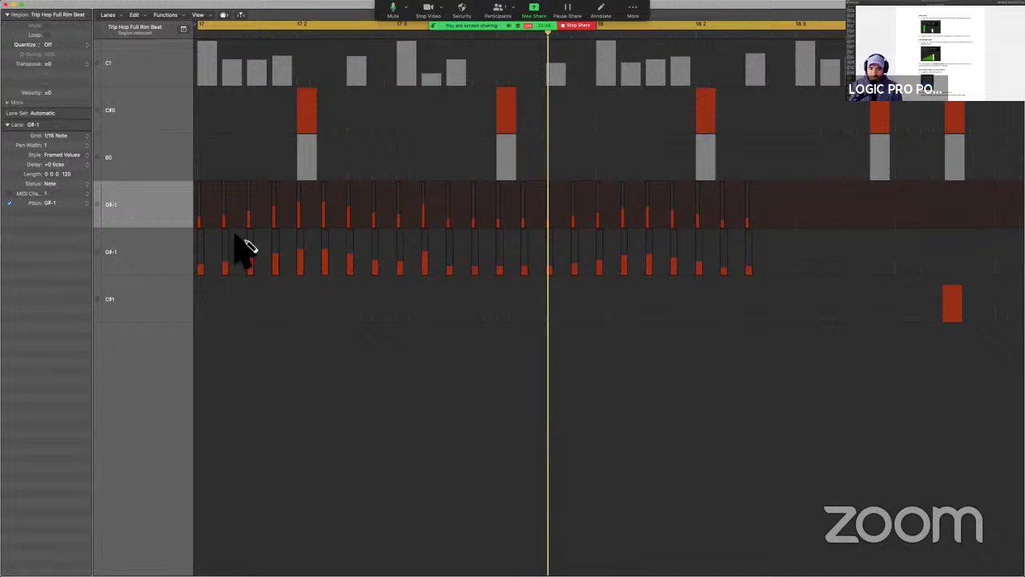
{"action": "key", "text": "space"}
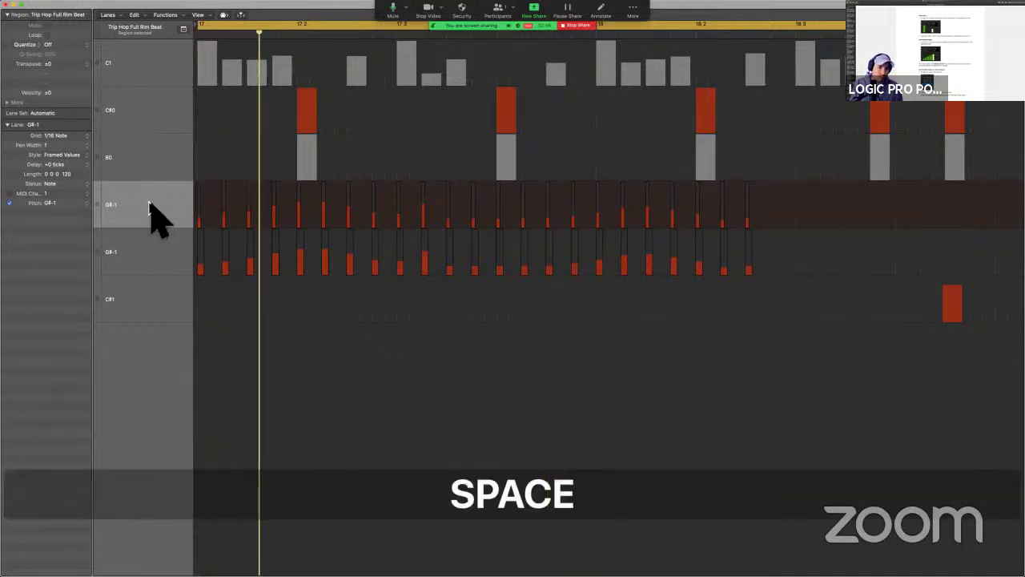
{"action": "key", "text": "space"}
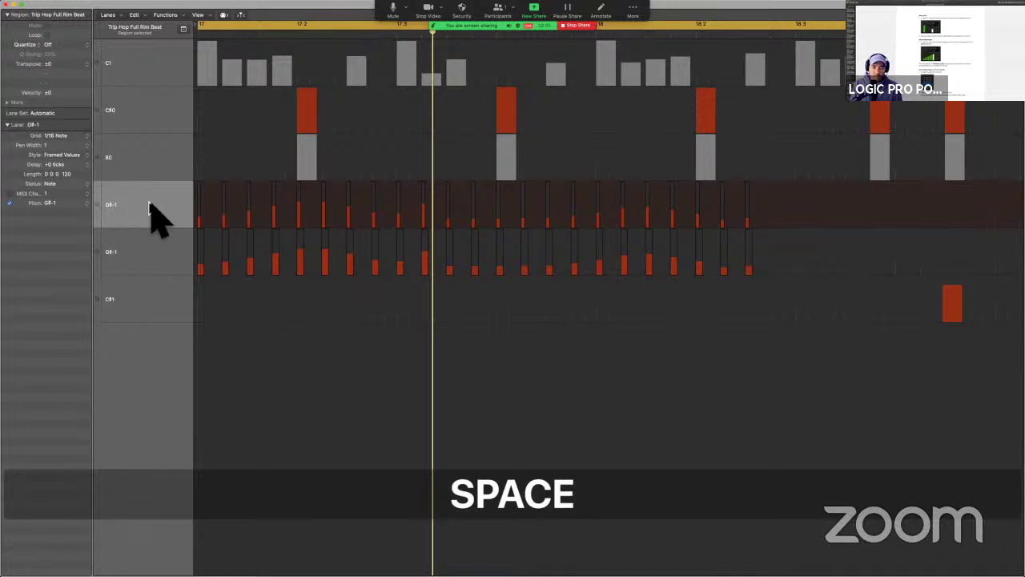
Undo both freehand passes of 1/16 steps on the G#-1 lane.
{"action": "key", "text": "super+z"}
{"action": "key", "text": "super+z"}
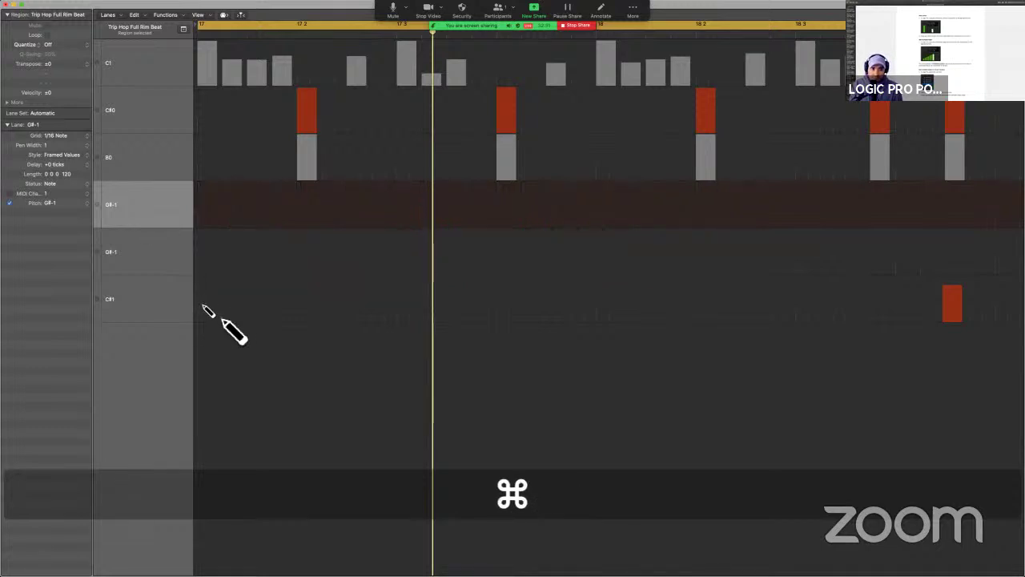
Try a short freehand run of 1/32 steps on the C#1 lane from bar 17 to beat 2 and play it back.
{"action": "left_click_drag", "start_coordinate": [201, 304], "coordinate": [314, 303]}
{"action": "key", "text": "space"}
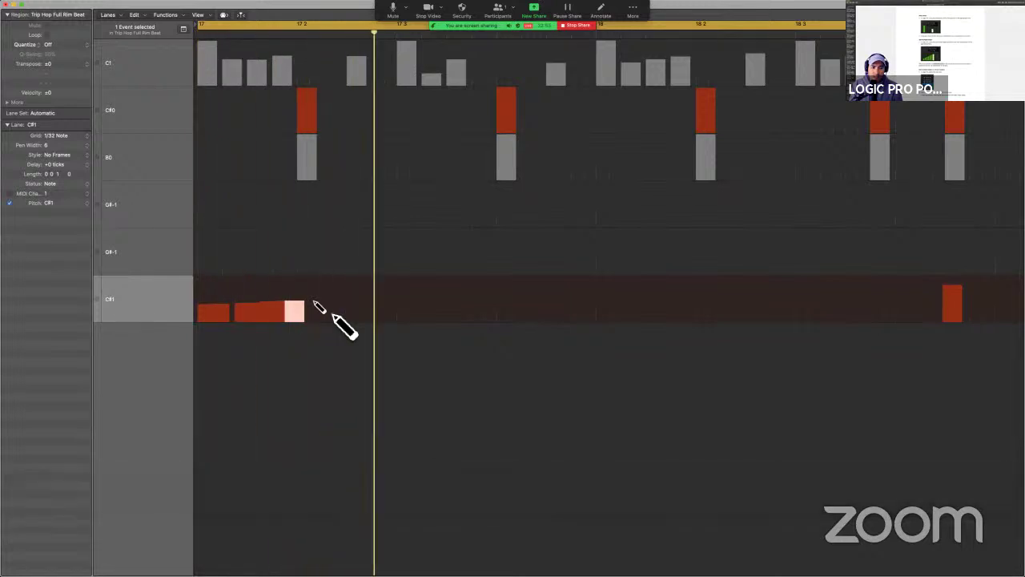
{"action": "key", "text": "space"}
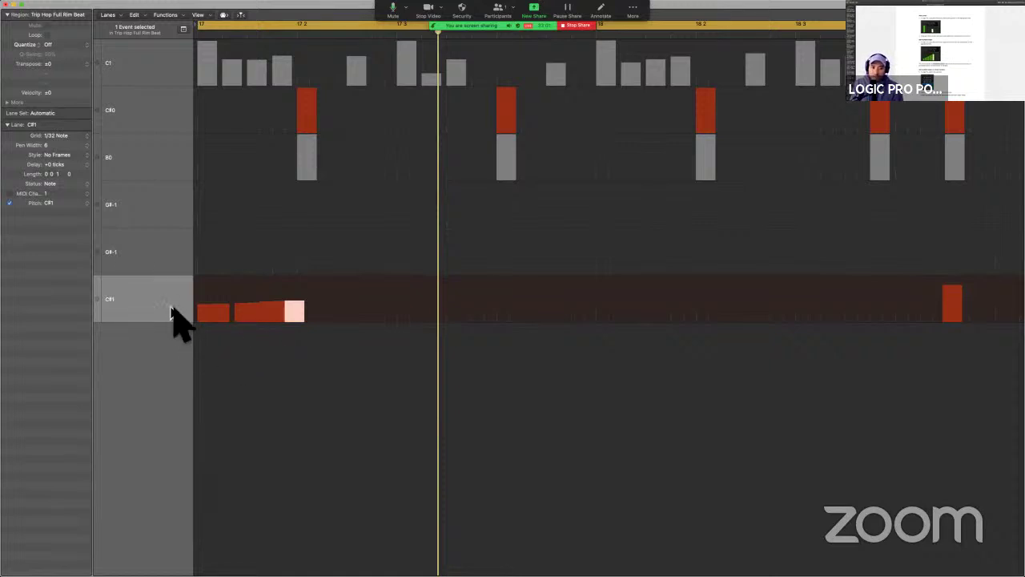
{"action": "key", "text": "space"}
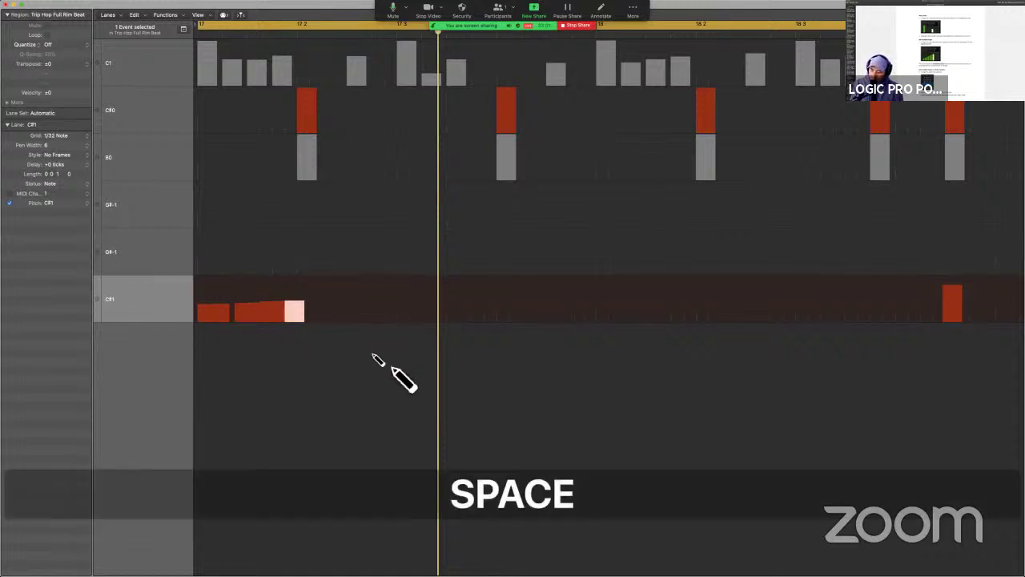
{"action": "key", "text": "space"}
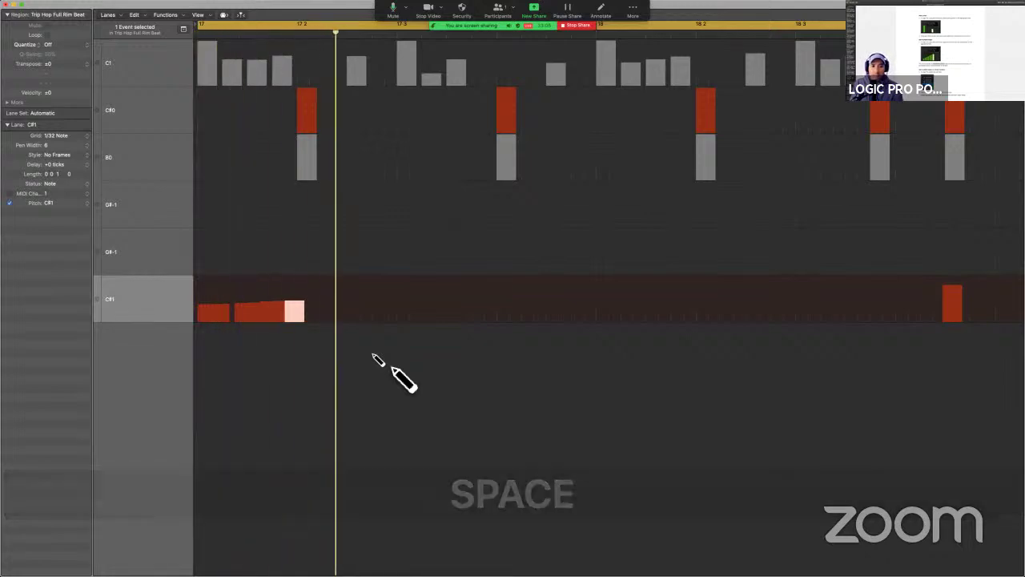
{"action": "key", "text": "super+z"}
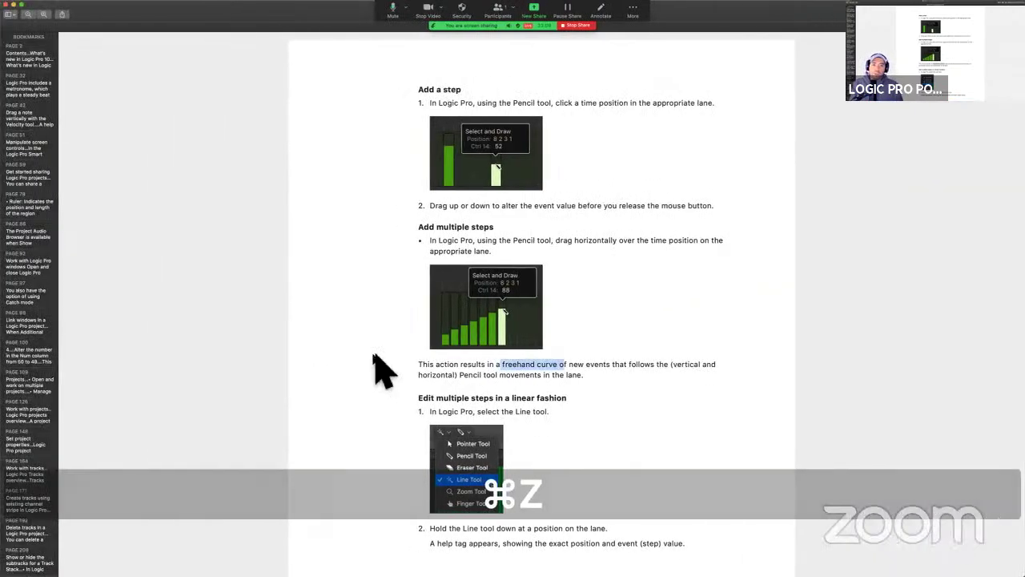
Read the user guide's section on editing multiple steps in a linear fashion with the Line tool.
{"action": "scroll", "coordinate": [383, 370], "scroll_direction": "down", "scroll_amount": 3}
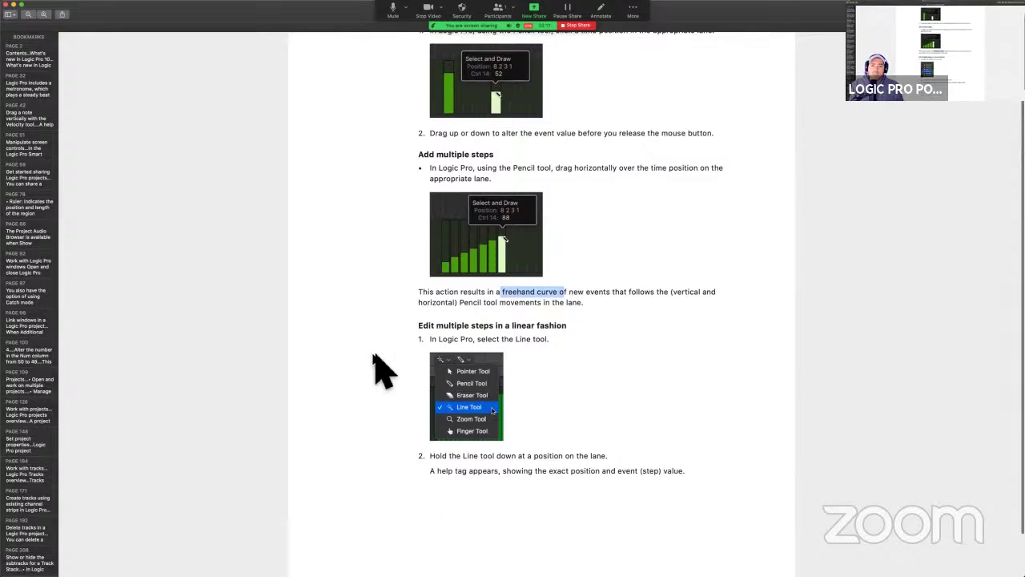
{"action": "scroll", "coordinate": [434, 350], "scroll_direction": "down", "scroll_amount": 1}
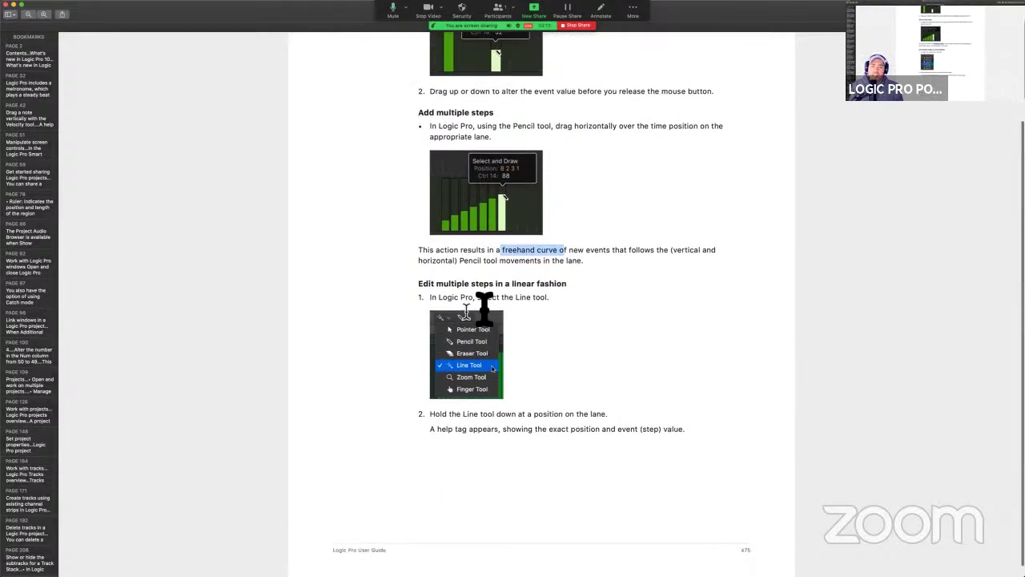
{"action": "key", "text": "ctrl+Right"}
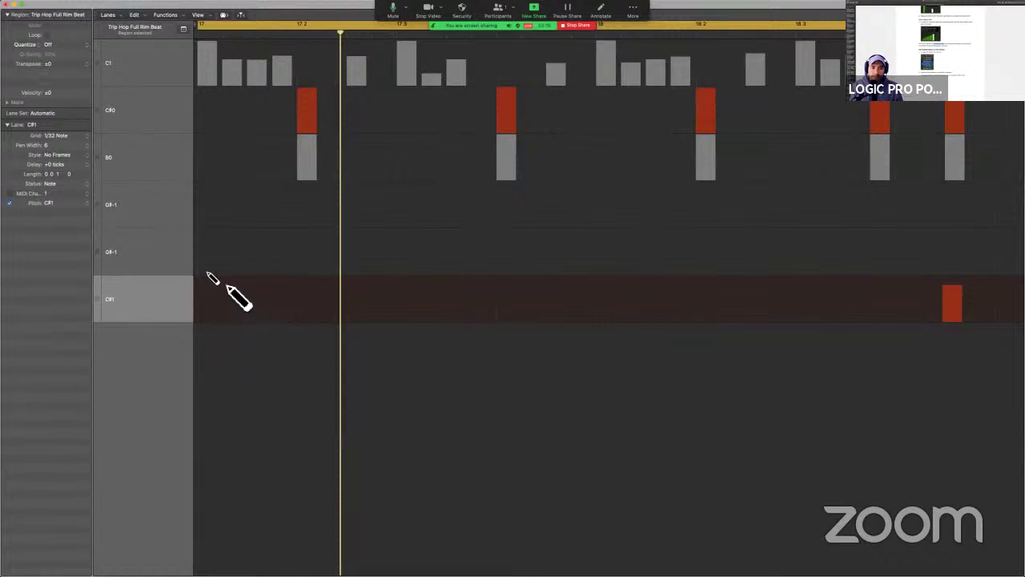
Pencil a rising run of 1/16 steps on the lower G#-1 lane from bar 17 to just past beat 3, and play it.
{"action": "left_click_drag", "start_coordinate": [209, 277], "coordinate": [446, 243]}
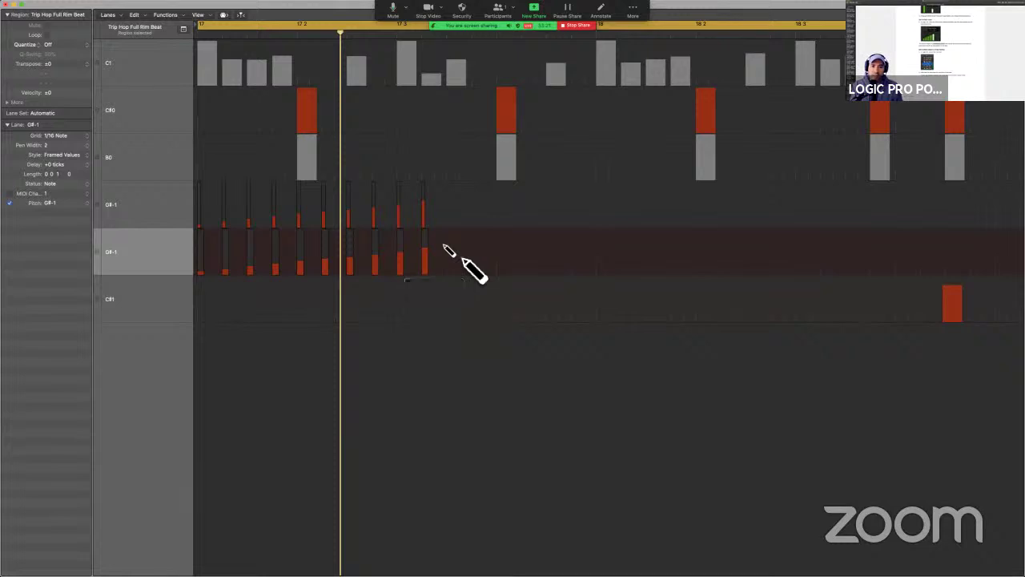
{"action": "key", "text": "space"}
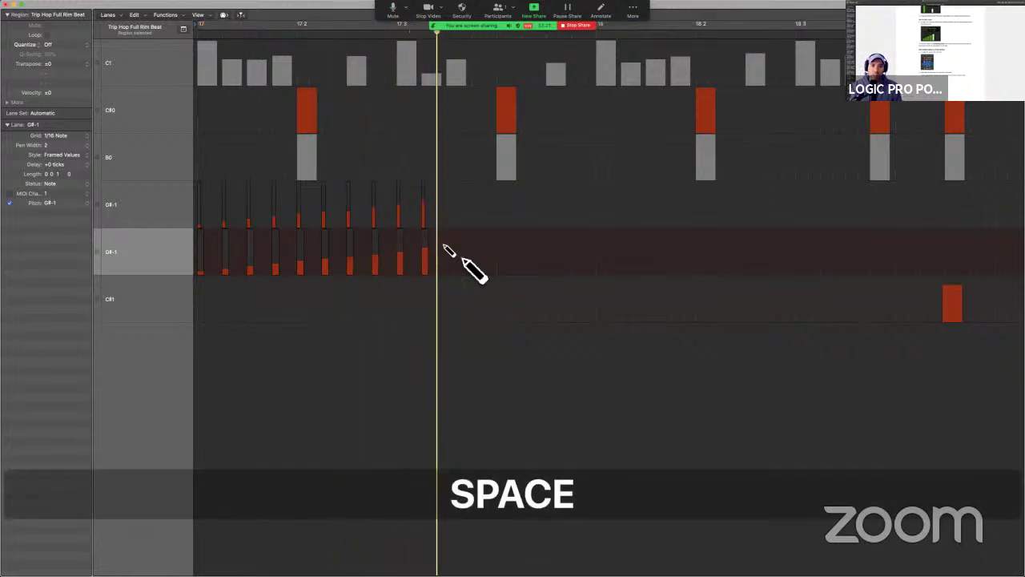
{"action": "key", "text": "Return"}
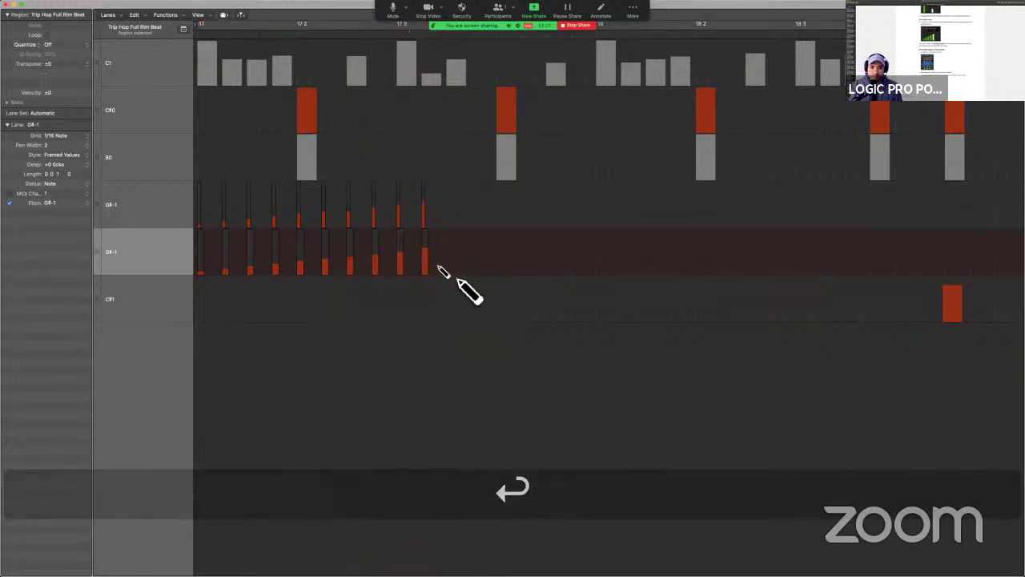
Continue the lower G#-1 lane's freehand steps to just past bar 19, raising the values around the start of bar 18.
{"action": "left_click_drag", "start_coordinate": [439, 270], "coordinate": [922, 270]}
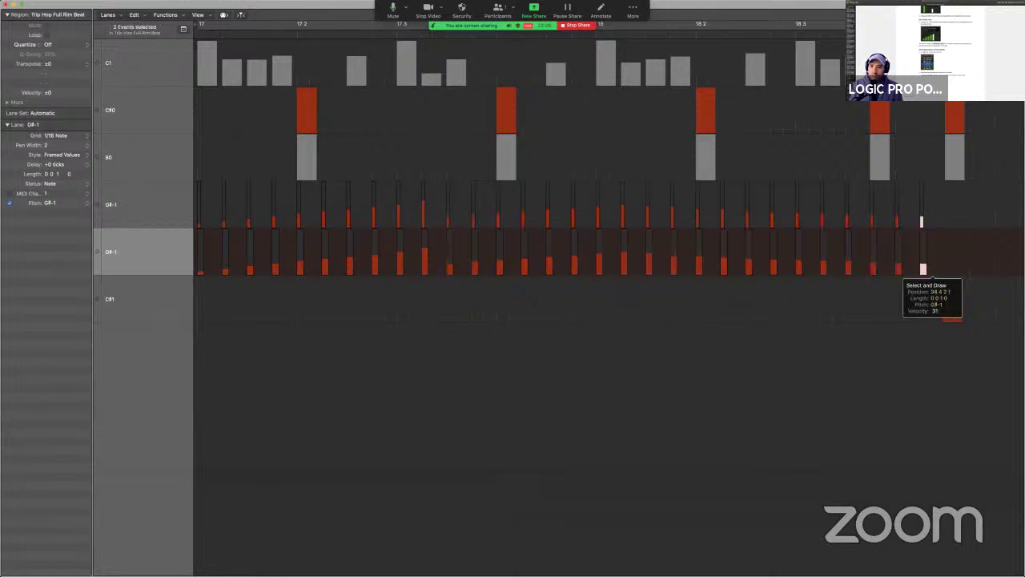
{"action": "scroll", "coordinate": [922, 249], "scroll_direction": "right", "scroll_amount": 3}
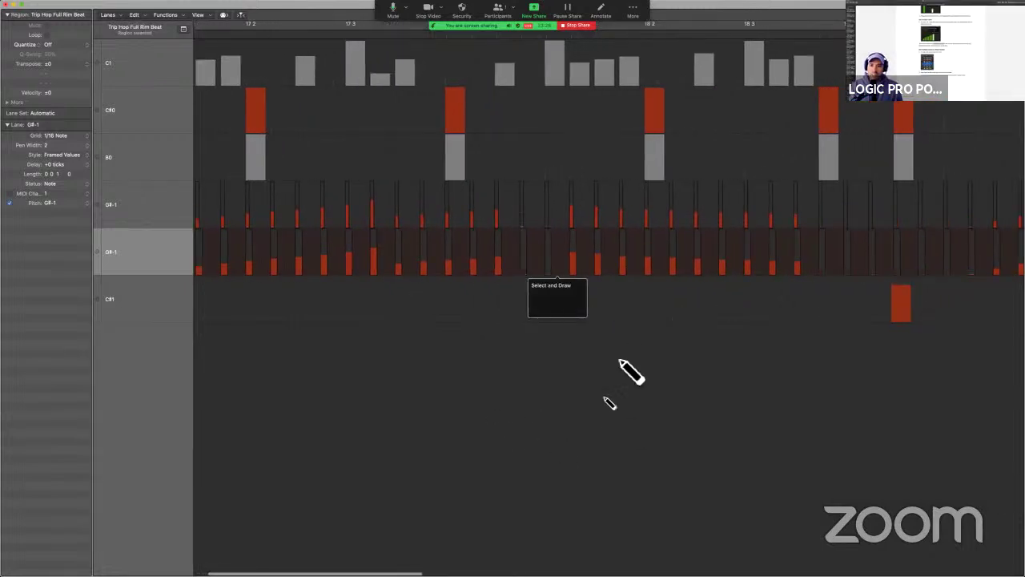
{"action": "mouse_move", "coordinate": [572, 276]}
{"action": "left_mouse_down"}
{"action": "mouse_move", "coordinate": [512, 258]}
{"action": "mouse_move", "coordinate": [549, 242]}
{"action": "mouse_move", "coordinate": [601, 248]}
{"action": "left_mouse_up"}
{"action": "scroll", "coordinate": [601, 247], "scroll_direction": "left", "scroll_amount": 2}
{"action": "key", "text": "super+Left"}
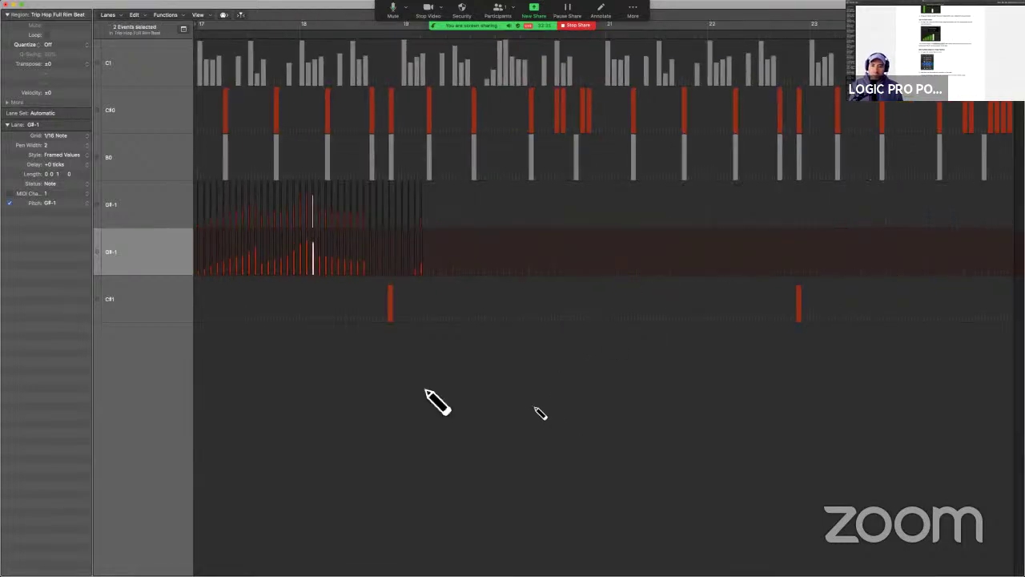
Switch from the Pencil tool to the Line tool for editing the G#-1 steps.
{"action": "right_click", "coordinate": [382, 359]}
{"action": "right_click", "coordinate": [430, 266]}
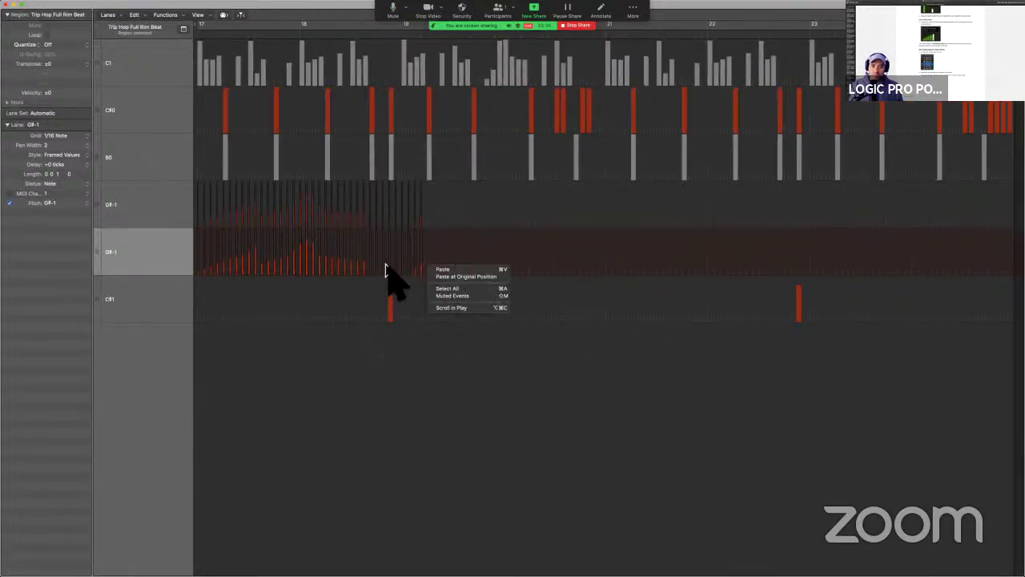
{"action": "right_click", "coordinate": [386, 267]}
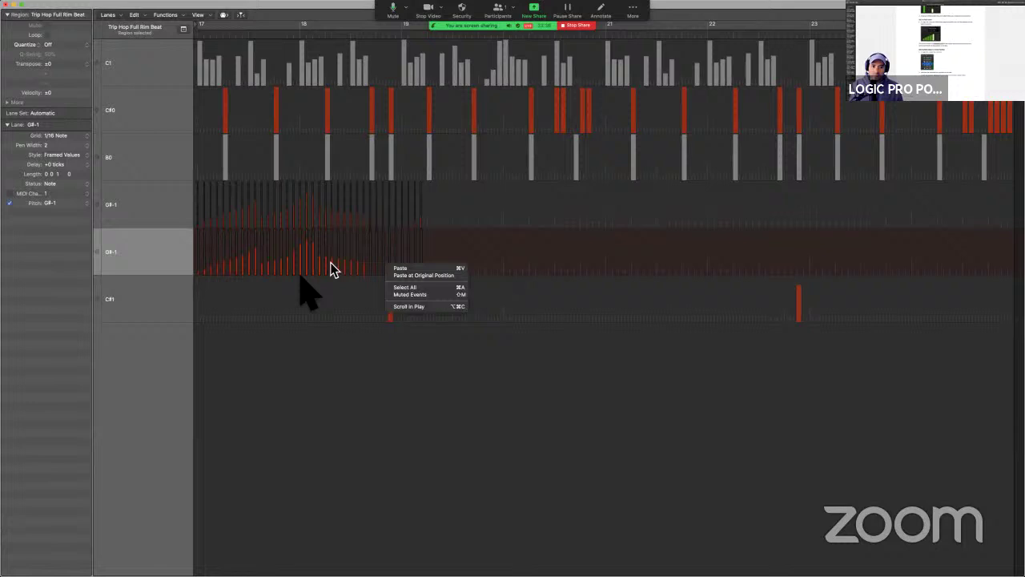
{"action": "left_click", "coordinate": [285, 380]}
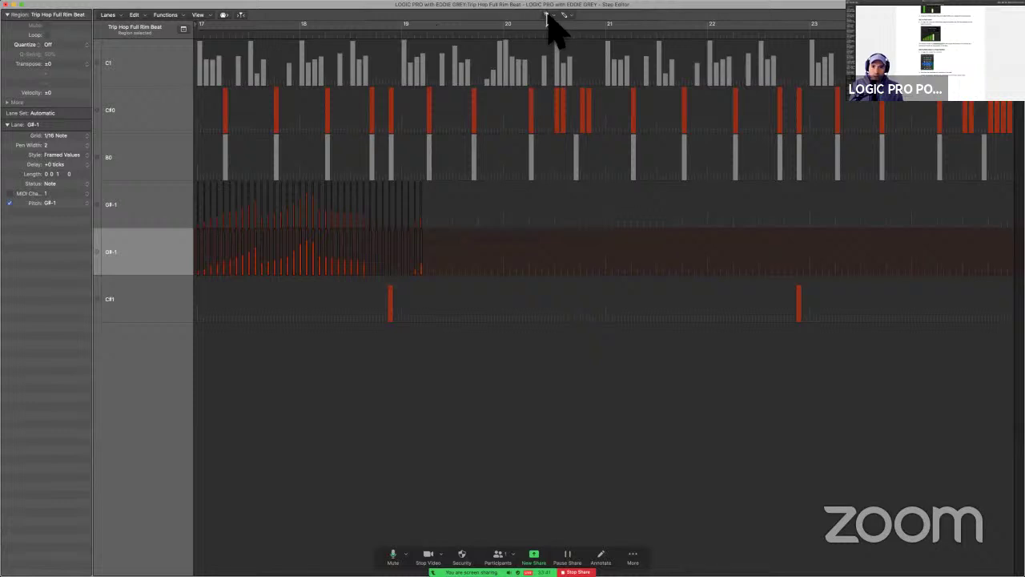
{"action": "left_click", "coordinate": [546, 14]}
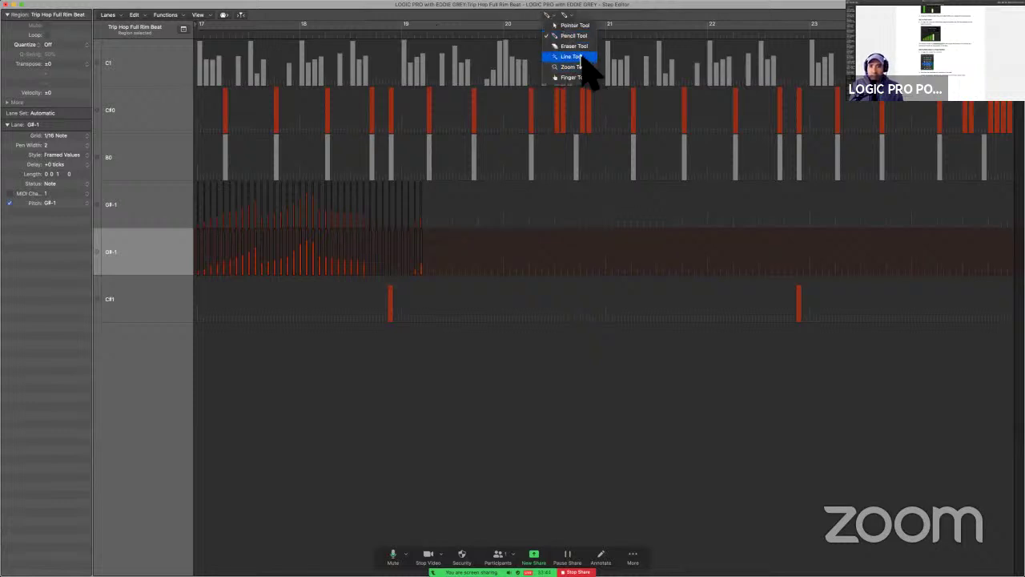
{"action": "left_click", "coordinate": [580, 57]}
Level the lower G#-1 lane's steps with a flat line at velocity 76 from bar 17 to just past bar 19.
{"action": "key", "text": "ctrl+alt+super"}
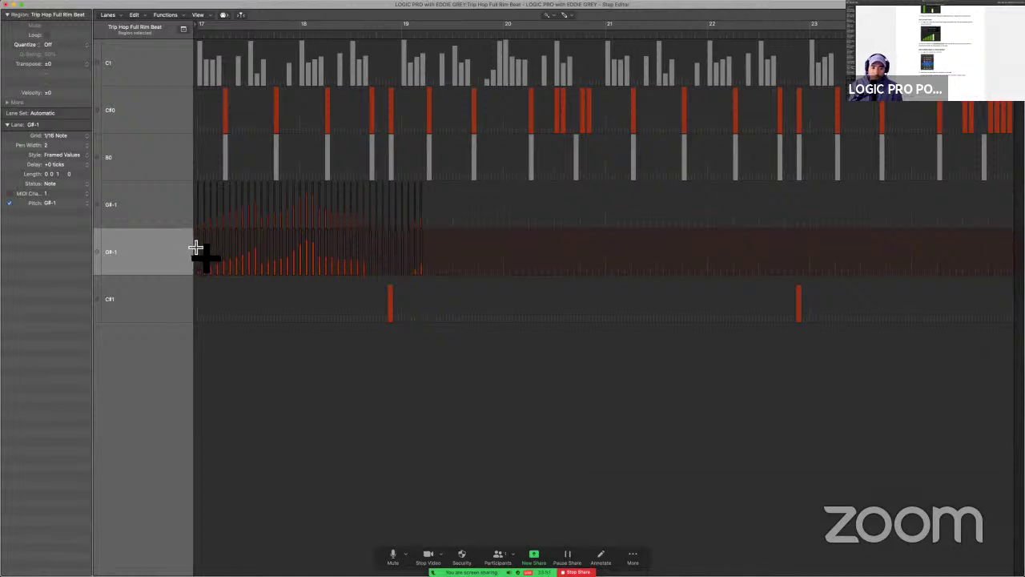
{"action": "left_click_drag", "start_coordinate": [195, 248], "coordinate": [424, 248]}
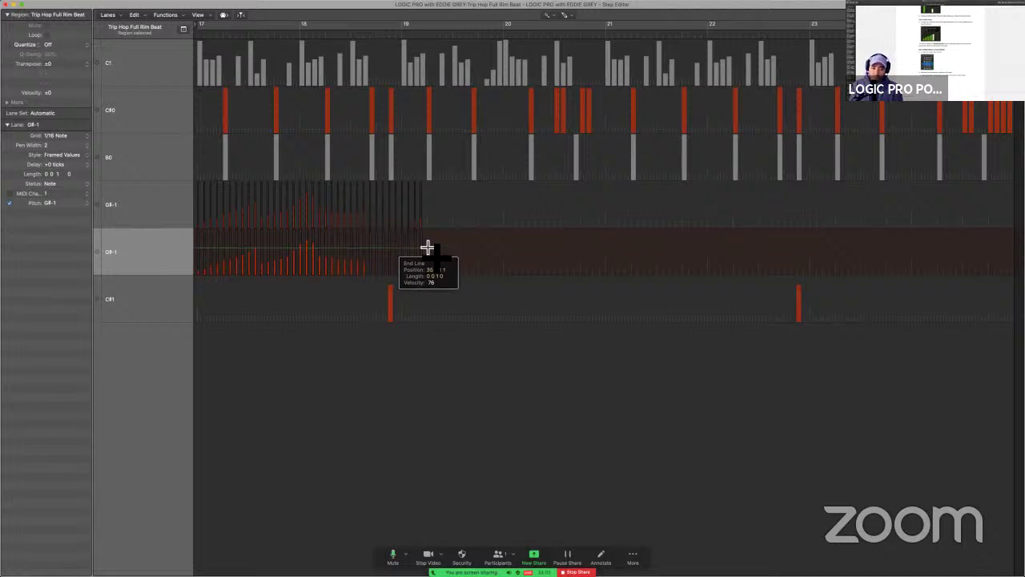
{"action": "left_click_drag", "start_coordinate": [426, 248], "coordinate": [427, 248]}
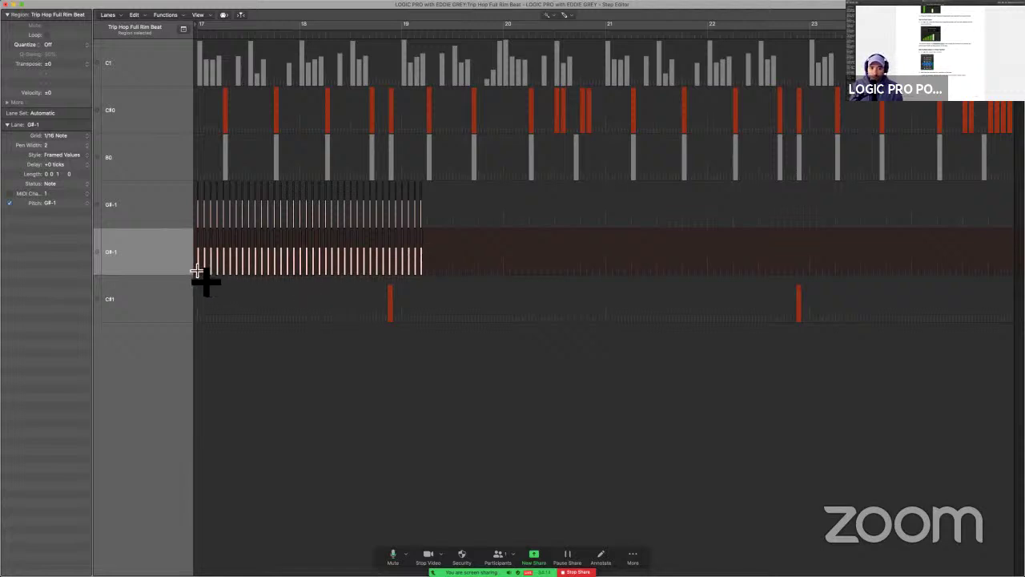
Ramp the lower G#-1 lane's steps along a rising straight line from bar 17 to just past bar 19, and play the result.
{"action": "left_click_drag", "start_coordinate": [196, 271], "coordinate": [433, 213]}
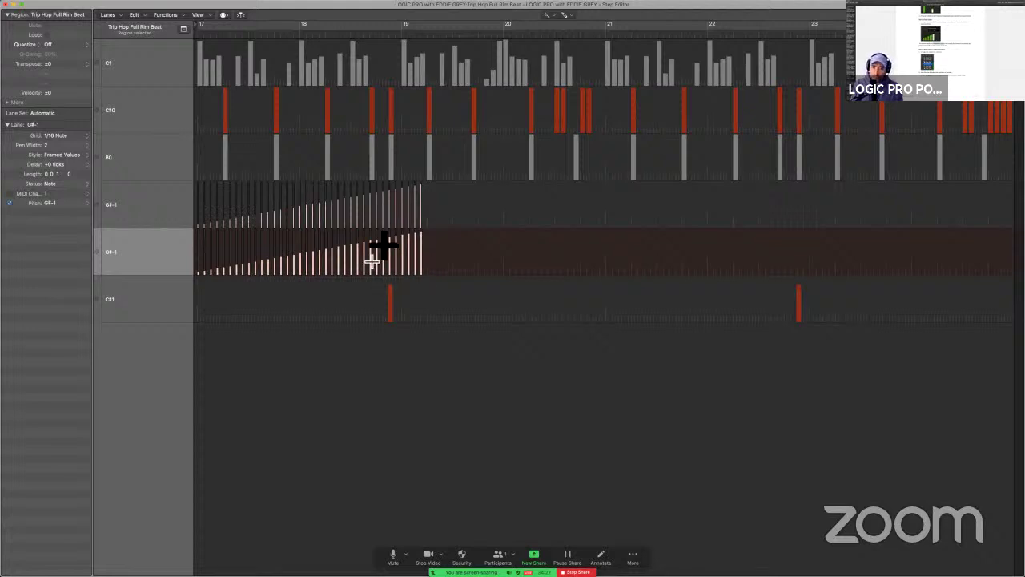
{"action": "key", "text": "space"}
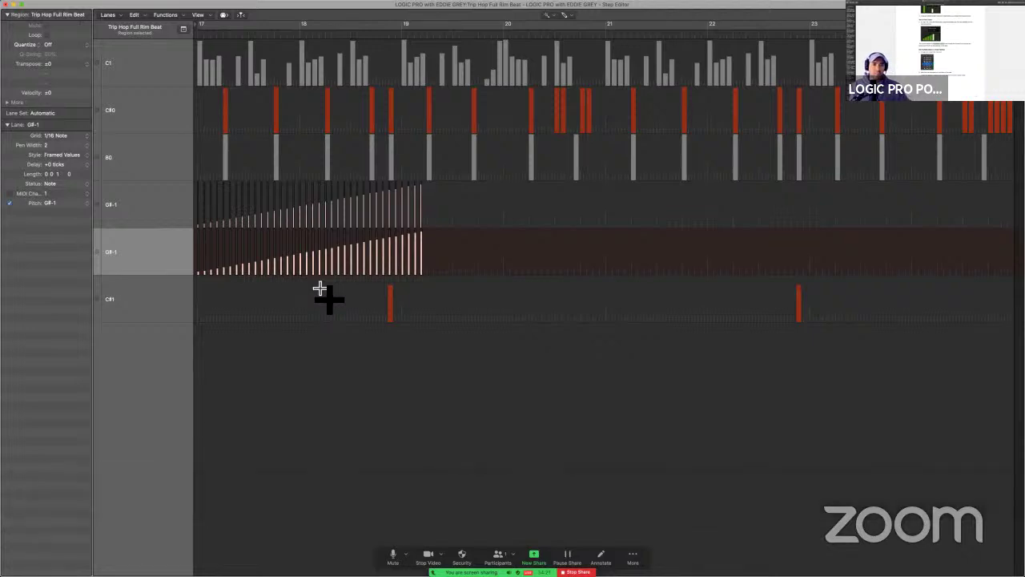
{"action": "key", "text": "alt+space"}
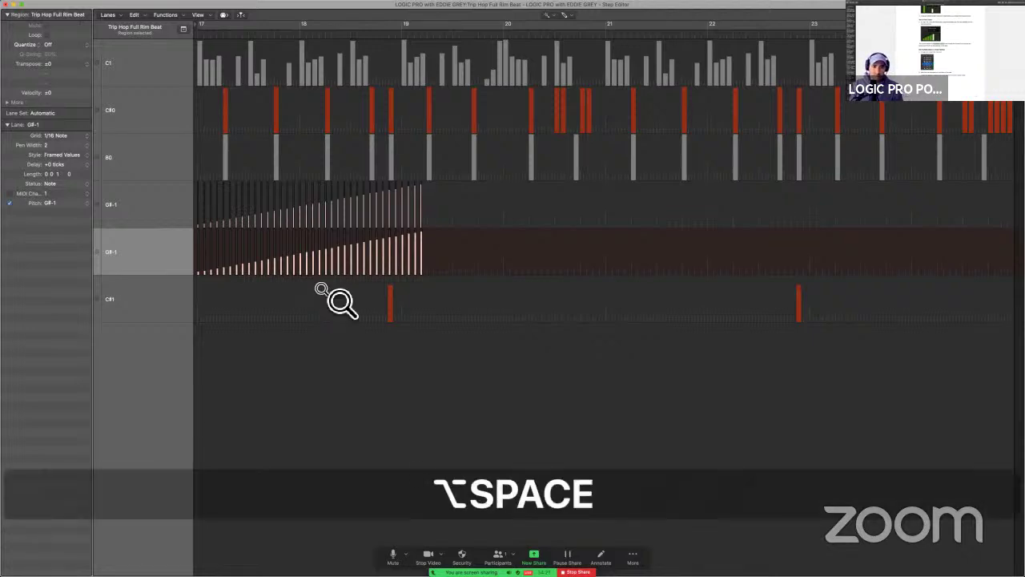
{"action": "left_click", "coordinate": [387, 277]}
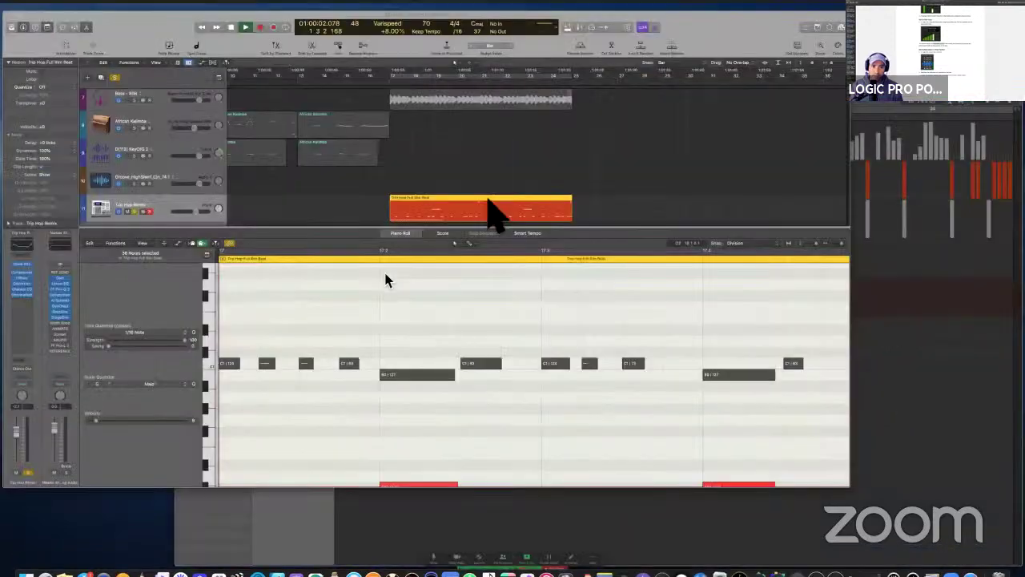
{"action": "key", "text": "shift+space"}
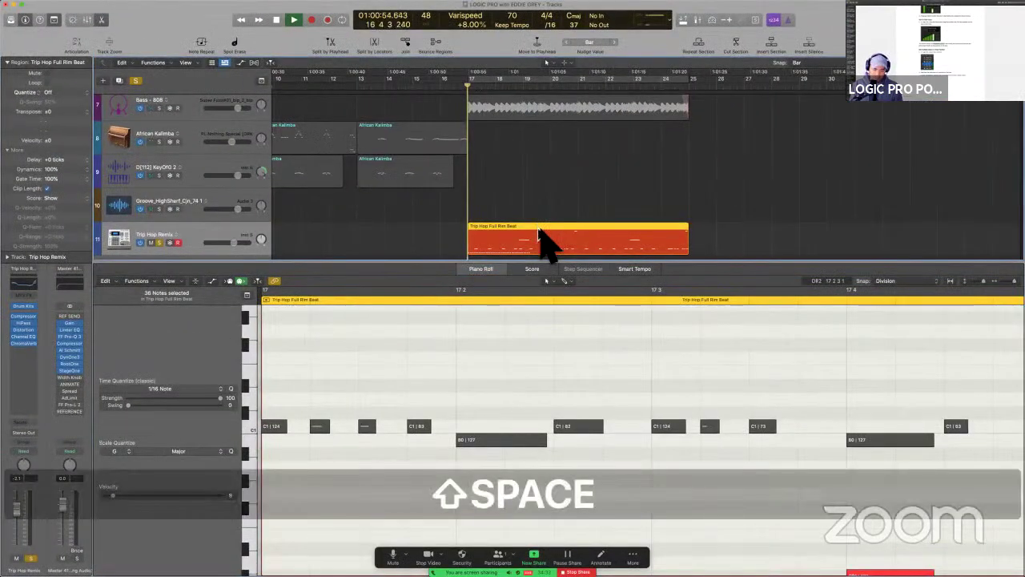
{"action": "key", "text": "ctrl+Up"}
{"action": "key", "text": "ctrl+Up"}
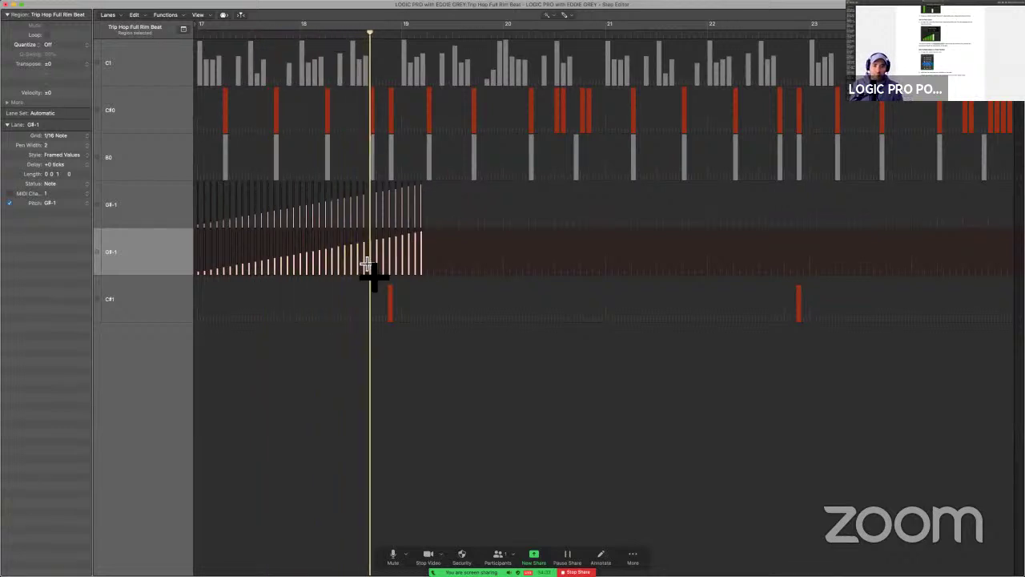
{"action": "key", "text": "space"}
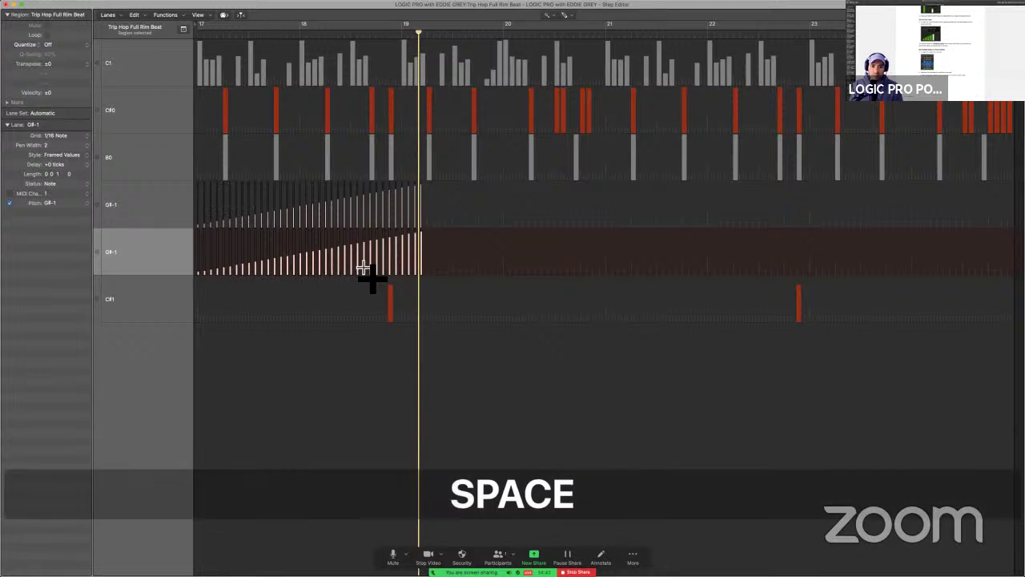
Erase the G#-1 steps that coincide with the first four C#0 and B0 hits in bars 17 and 18, undoing any mis-erased step.
{"action": "scroll", "coordinate": [272, 276], "scroll_direction": "up", "scroll_amount": 2}
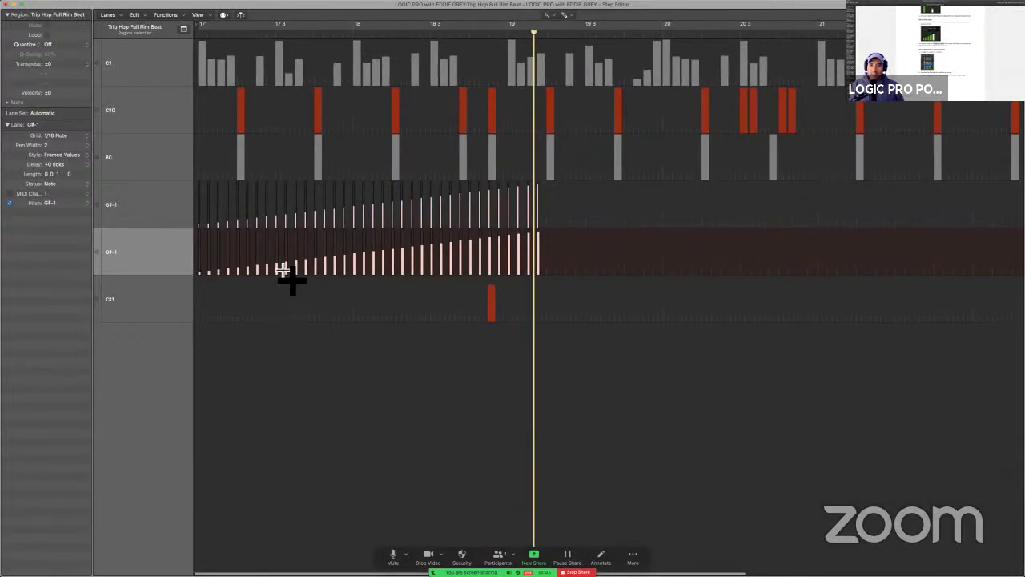
{"action": "key", "text": "t"}
{"action": "key", "text": "e"}
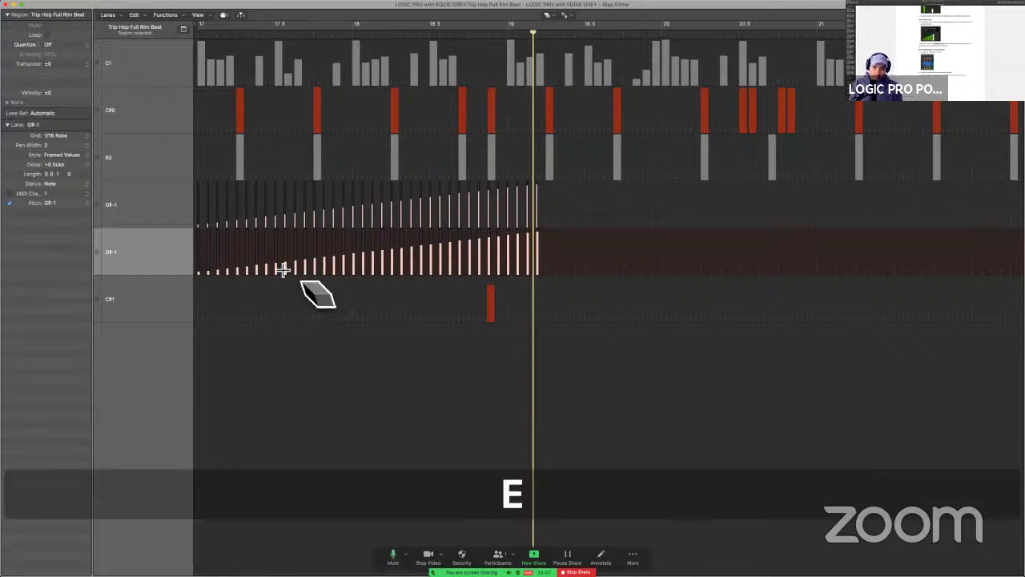
{"action": "key", "text": "super+Right"}
{"action": "key", "text": "super+Right"}
{"action": "key", "text": "super+Right"}
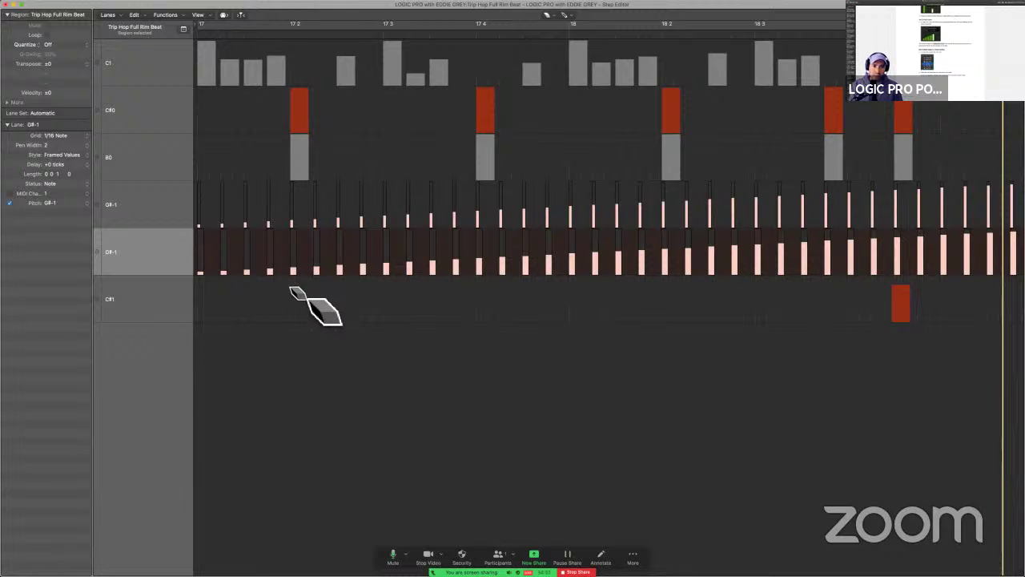
{"action": "left_click", "coordinate": [293, 355]}
{"action": "left_click", "coordinate": [293, 272]}
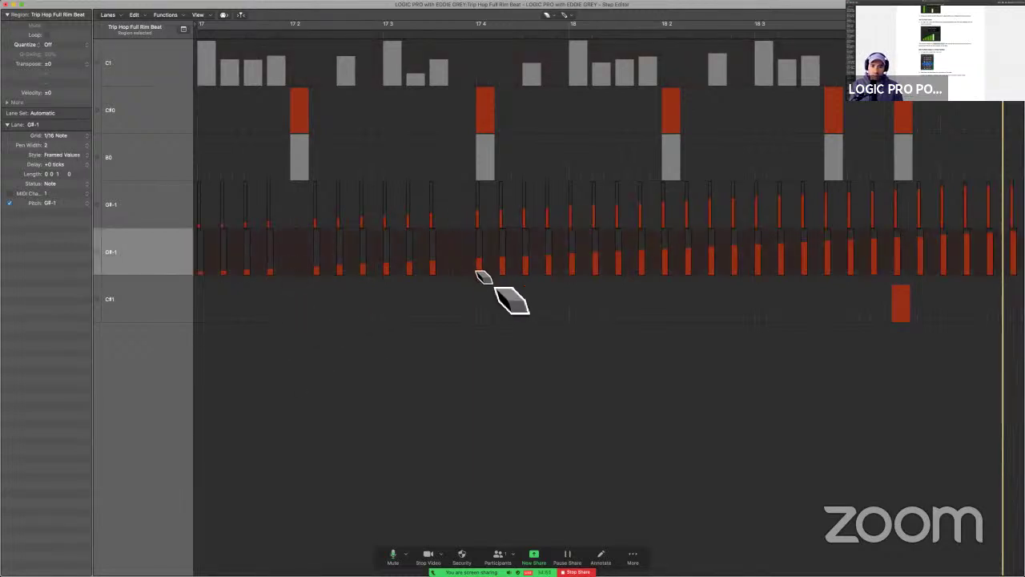
{"action": "key", "text": "super+z"}
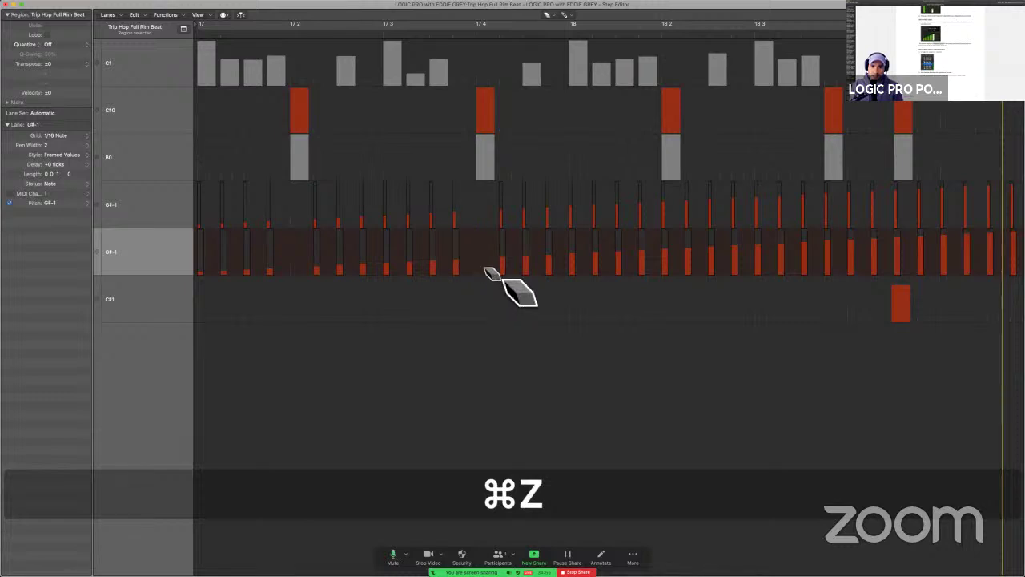
{"action": "left_click", "coordinate": [666, 269]}
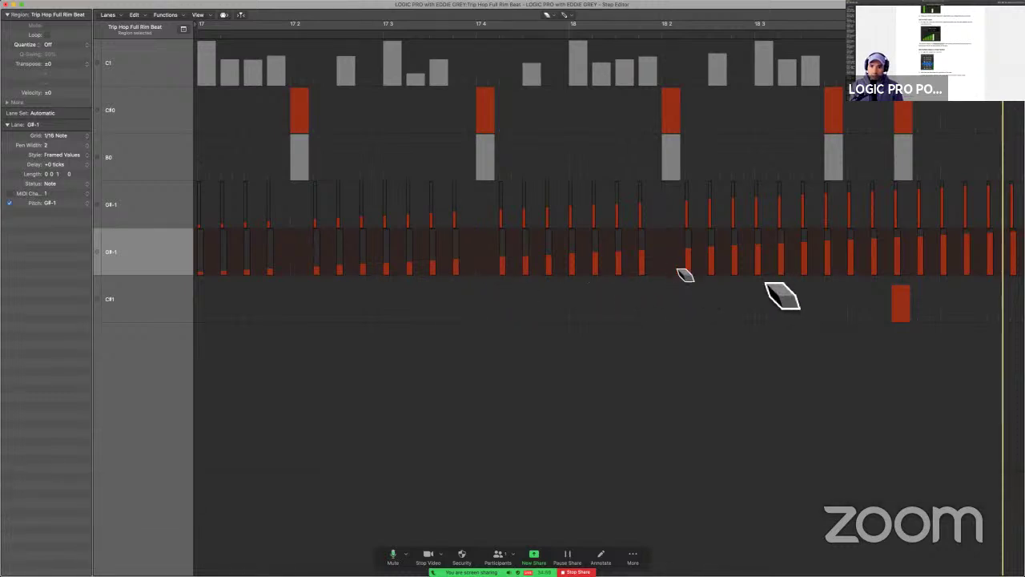
{"action": "left_click", "coordinate": [829, 269]}
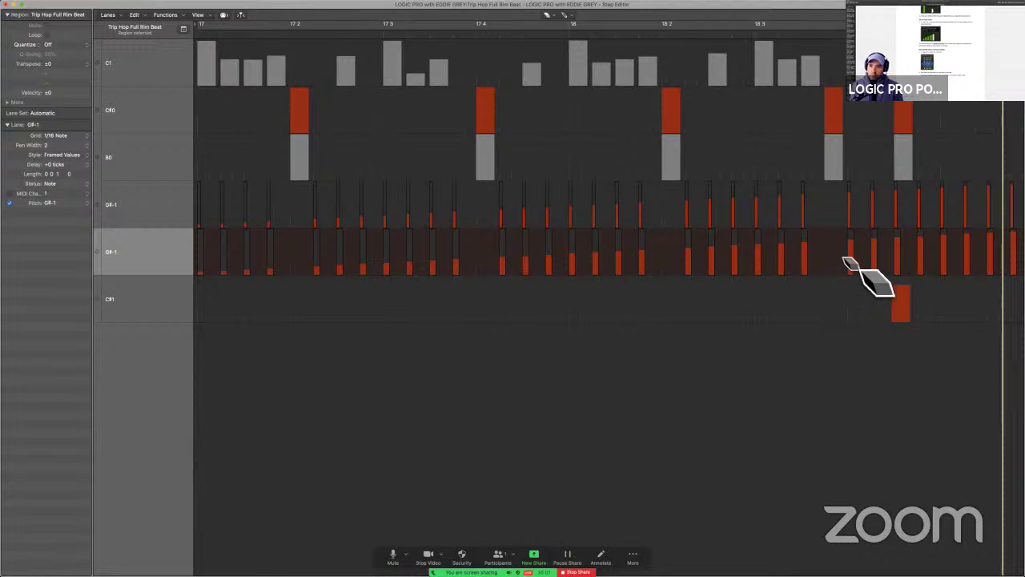
Erase the G#-1 steps from beat 4 of bar 18 up to the last step past bar 19, and play the pattern.
{"action": "left_click_drag", "start_coordinate": [851, 266], "coordinate": [1005, 257]}
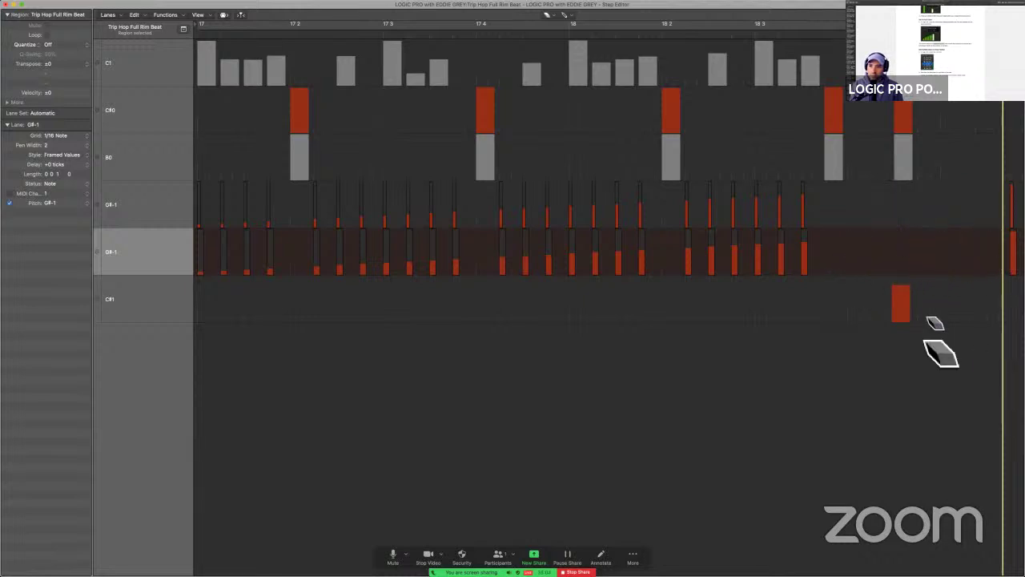
{"action": "key", "text": "alt+space"}
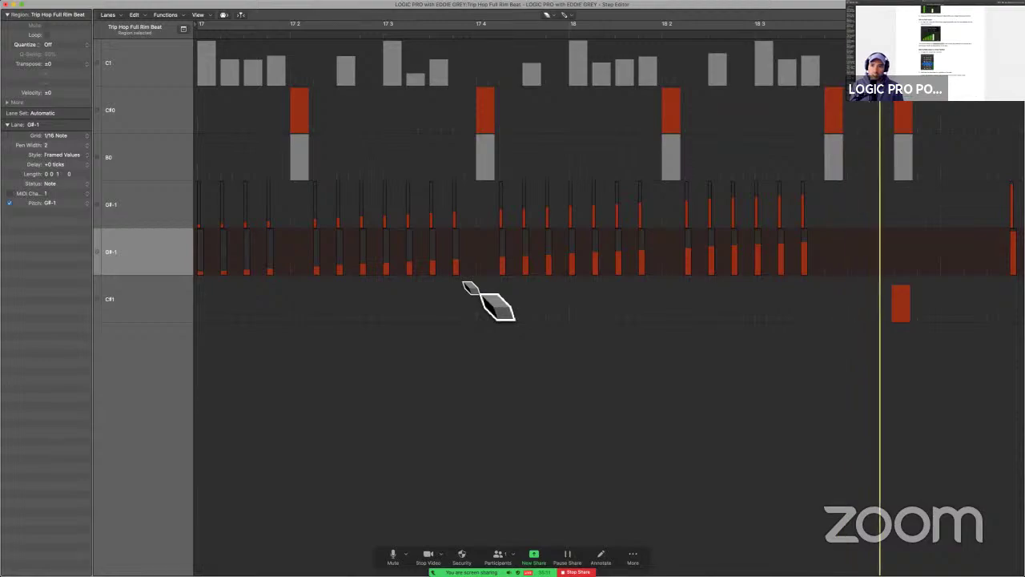
{"action": "key", "text": "space"}
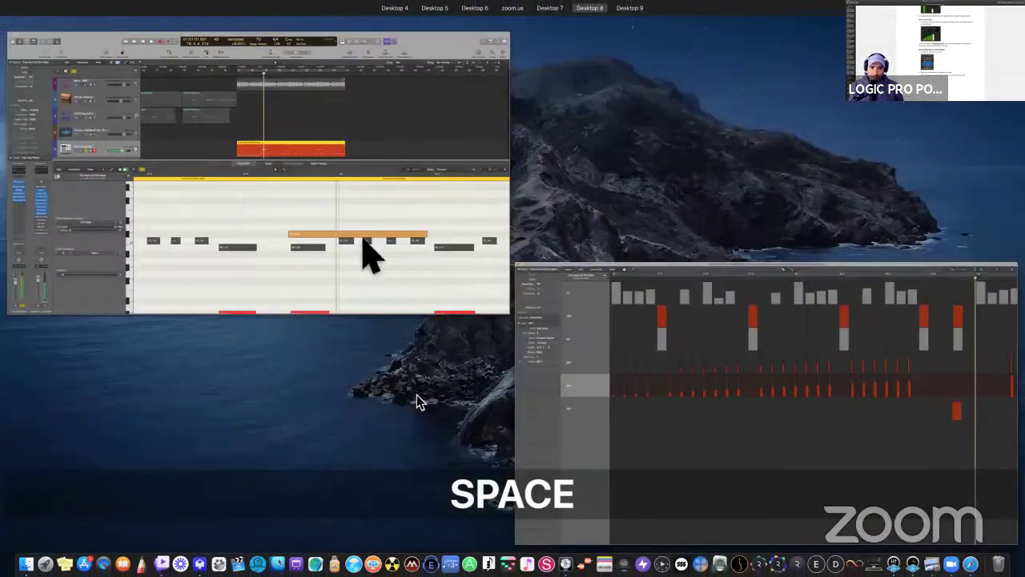
View the Trip Hop Full Rim Beat region in the Tracks window's Piano Roll and return to the Step Editor.
{"action": "left_click", "coordinate": [366, 252]}
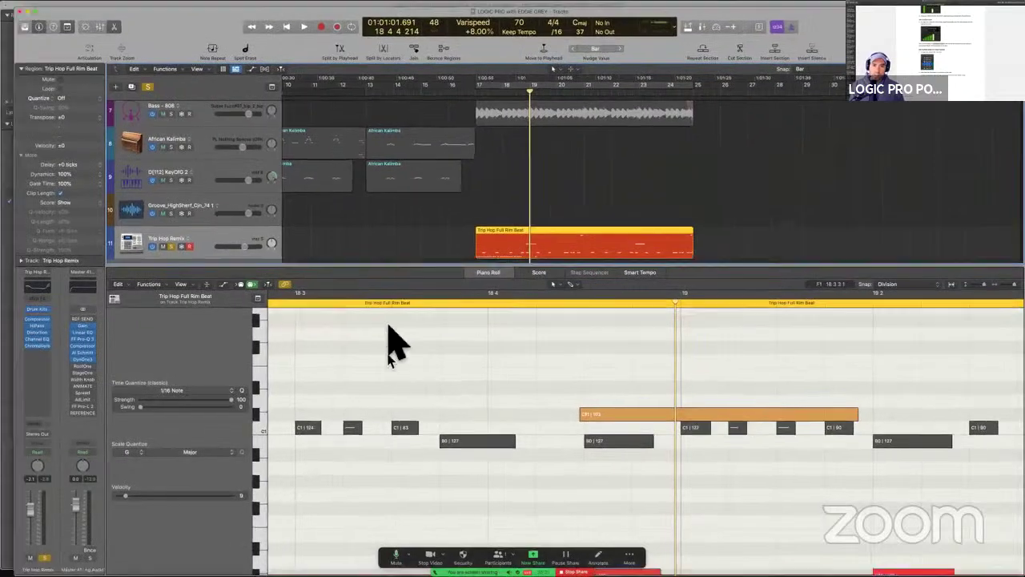
{"action": "key", "text": "ctrl+Up"}
{"action": "left_click", "coordinate": [359, 210]}
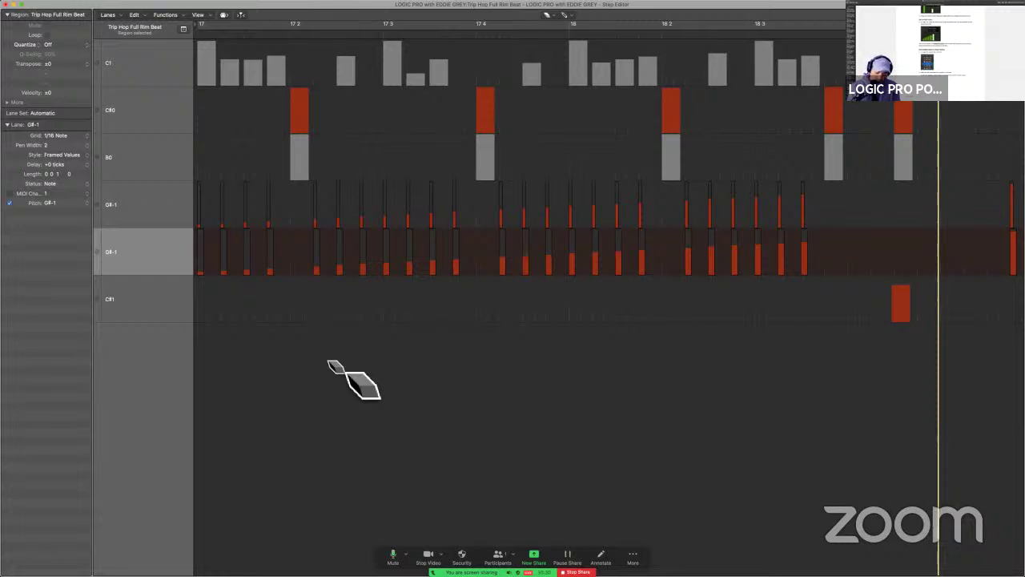
Make the Line tool the active tool in the Step Editor.
{"action": "key", "text": "p"}
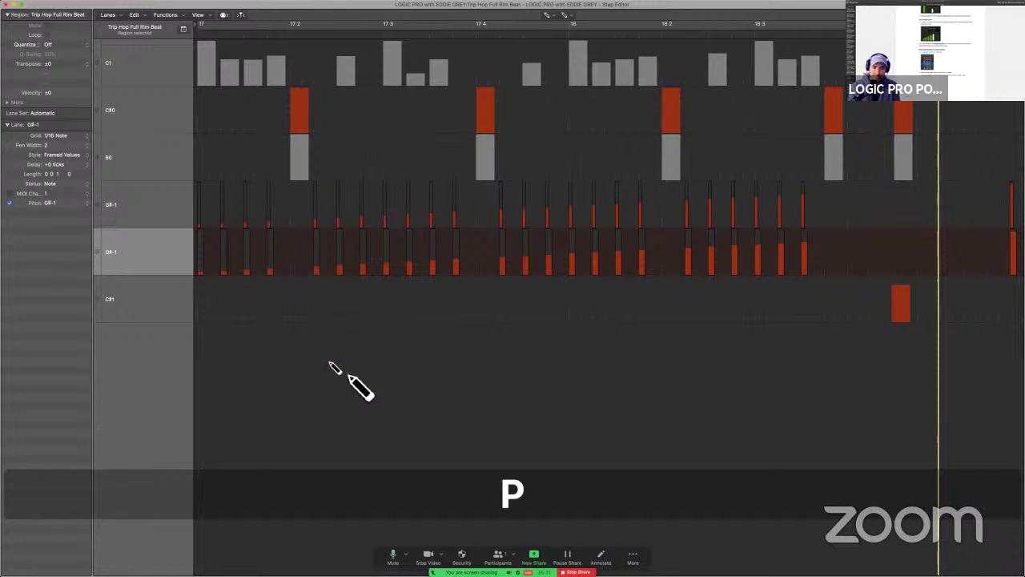
{"action": "key", "text": "t"}
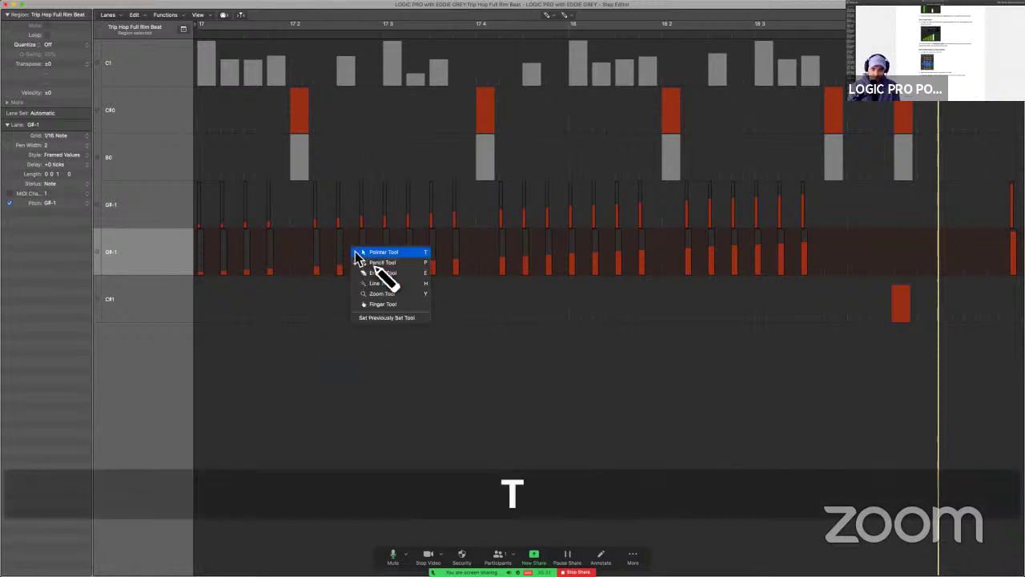
{"action": "left_click", "coordinate": [393, 284]}
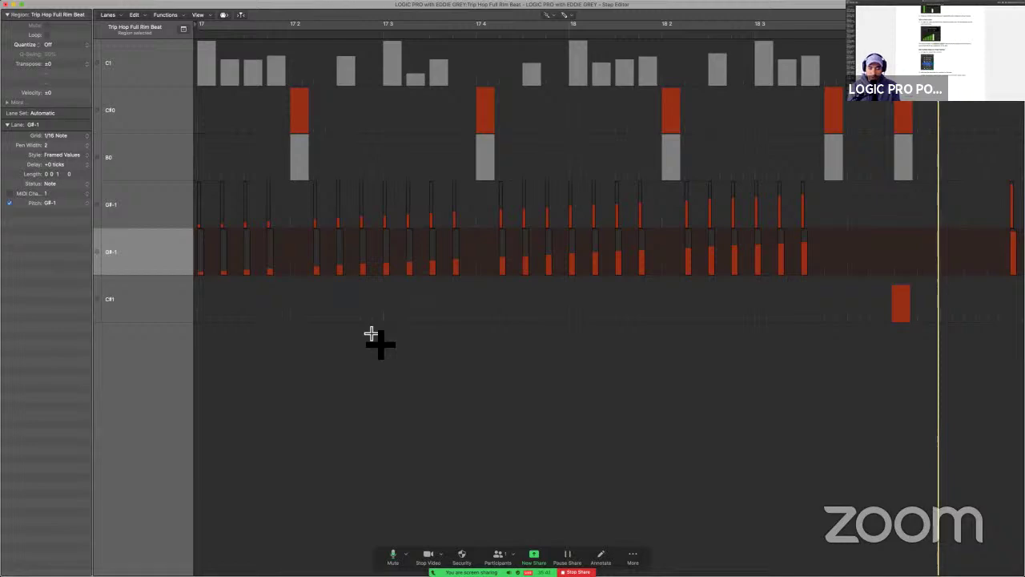
Switch to the Logic Pro user guide PDF and highlight the note about altering MIDI event values with the Line tool on page 476.
{"action": "key", "text": "super+Tab"}
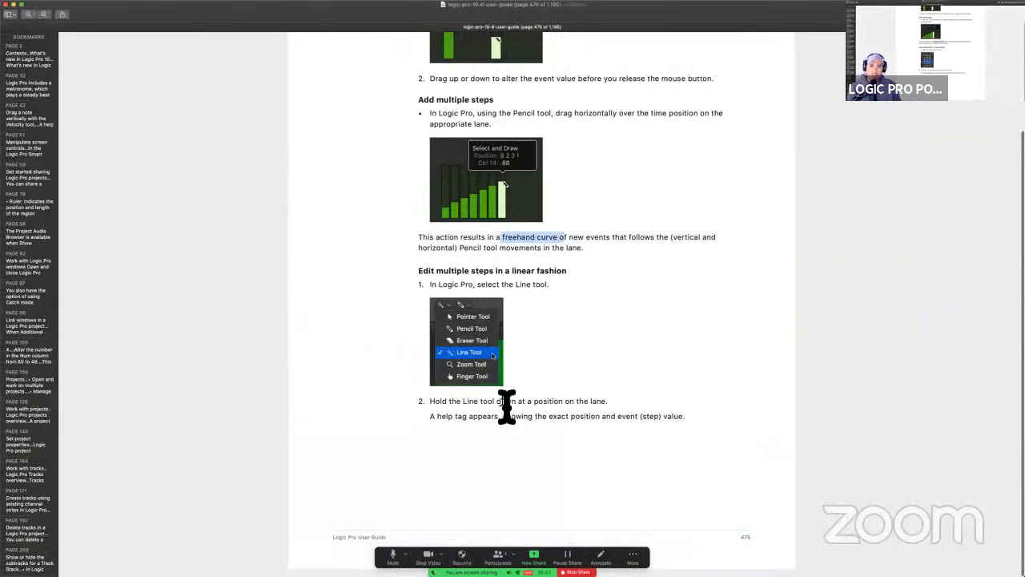
{"action": "scroll", "coordinate": [506, 405], "scroll_direction": "down", "scroll_amount": 5}
{"action": "scroll", "coordinate": [507, 405], "scroll_direction": "up", "scroll_amount": 3}
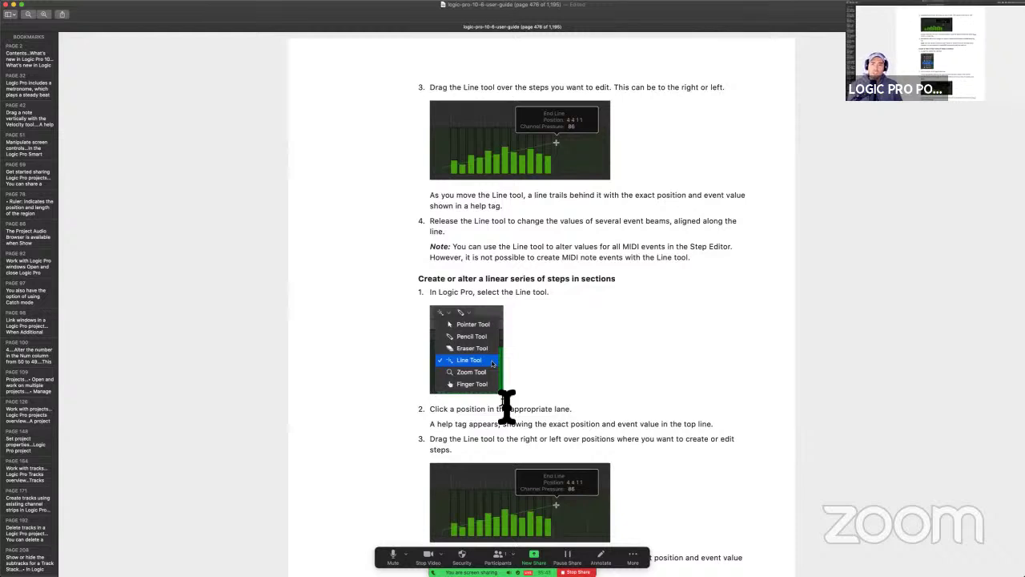
{"action": "scroll", "coordinate": [506, 407], "scroll_direction": "down", "scroll_amount": 1}
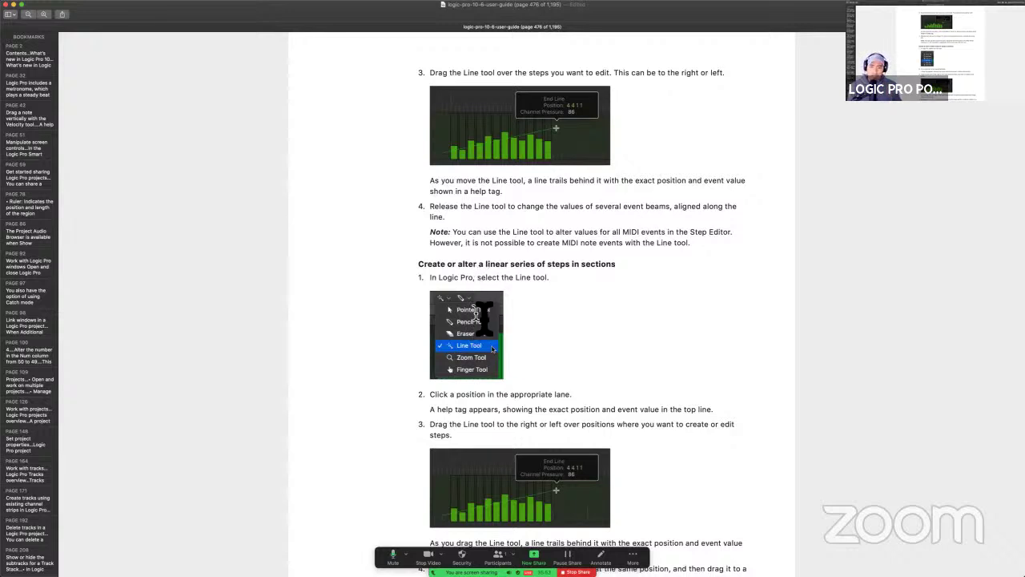
{"action": "scroll", "coordinate": [540, 291], "scroll_direction": "down", "scroll_amount": 1}
{"action": "scroll", "coordinate": [540, 290], "scroll_direction": "down", "scroll_amount": 3}
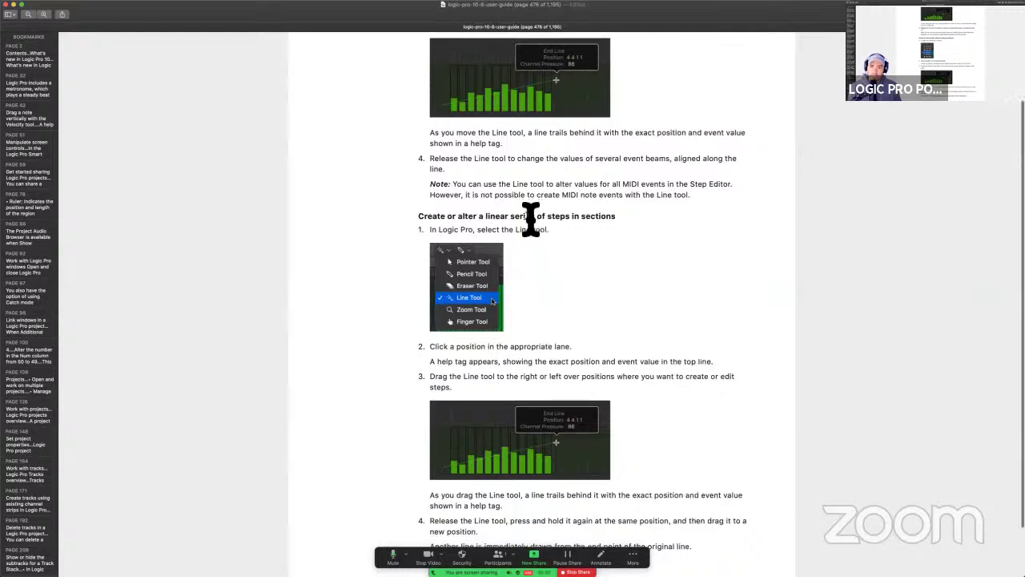
{"action": "scroll", "coordinate": [531, 218], "scroll_direction": "down", "scroll_amount": 1}
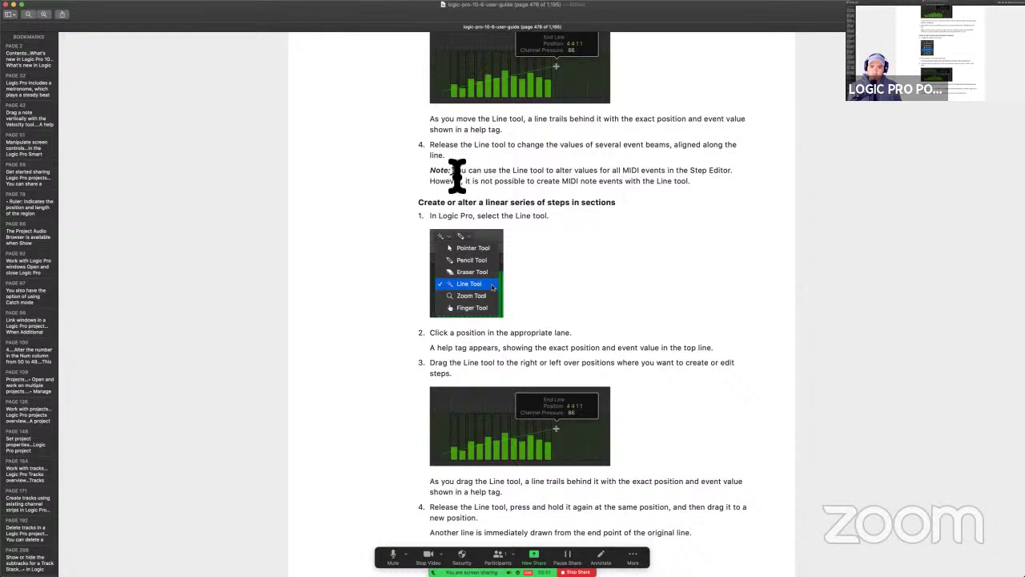
{"action": "left_click_drag", "start_coordinate": [455, 172], "coordinate": [739, 174]}
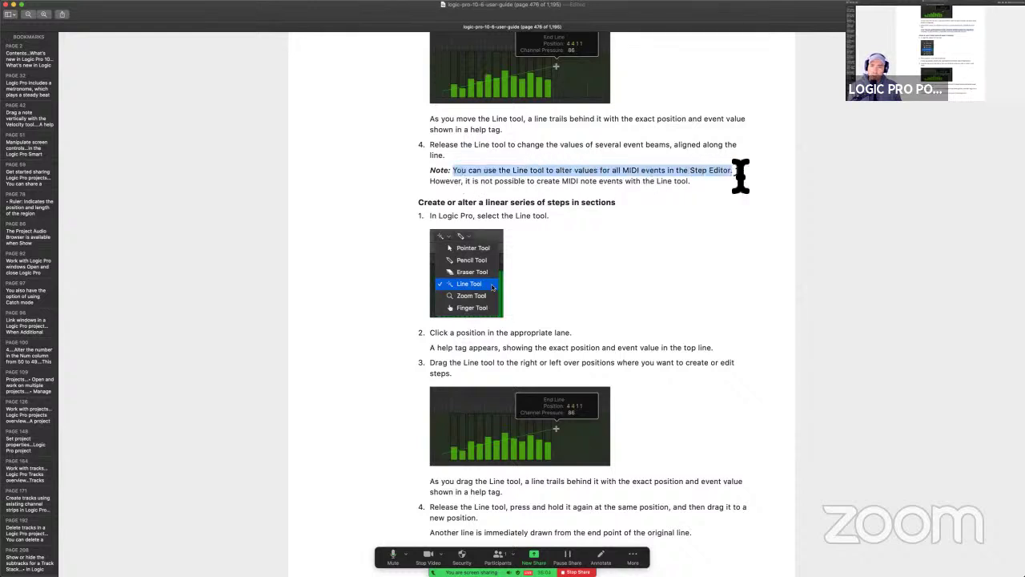
{"action": "left_click", "coordinate": [512, 176]}
{"action": "left_click_drag", "start_coordinate": [454, 174], "coordinate": [705, 187]}
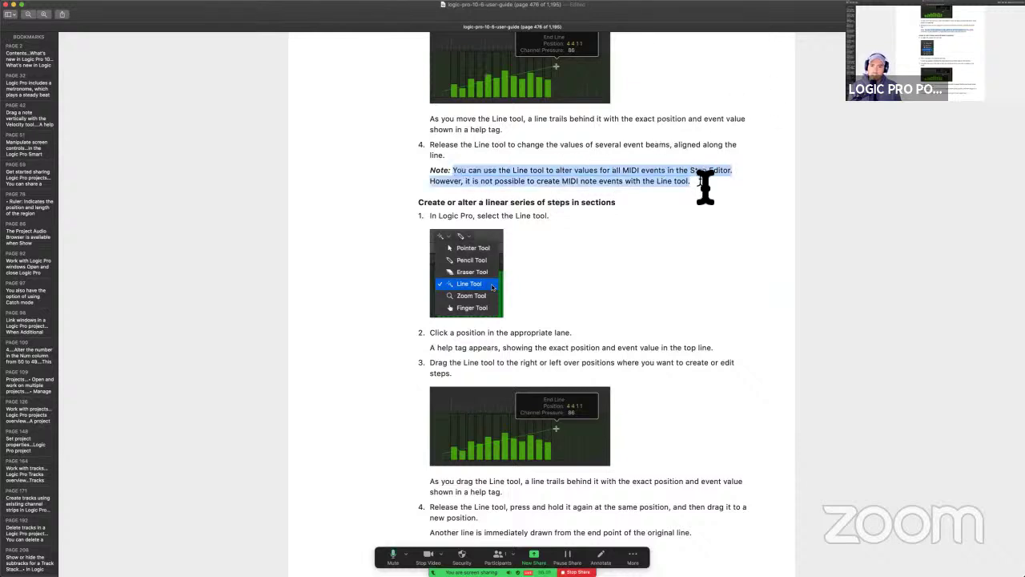
{"action": "key", "text": "ctrl+super+h"}
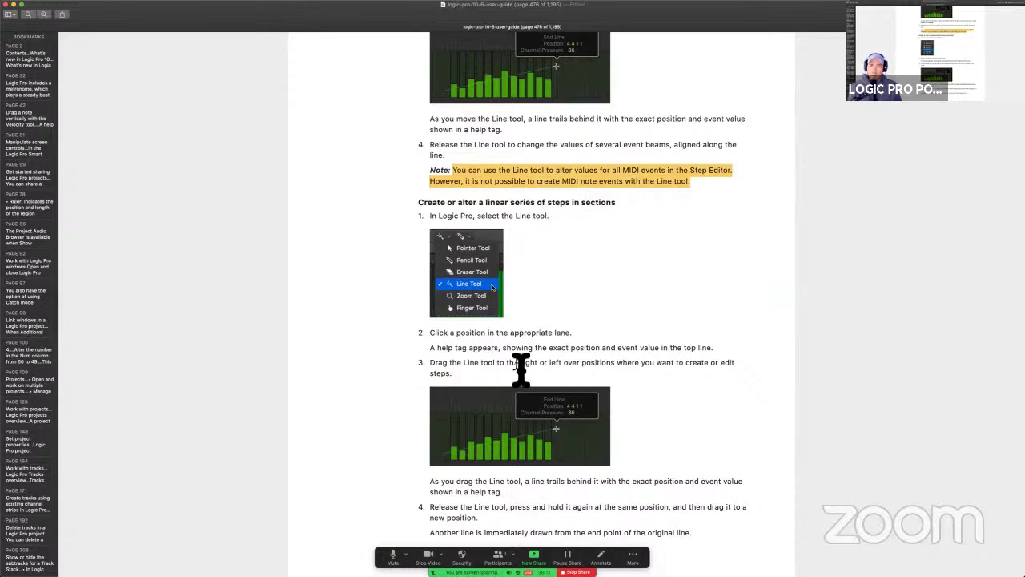
Switch to Logic Pro, try a freehand Pencil tool run of steps from 17.2 in the C#1 lane, undo it and reselect the Pointer tool.
{"action": "key", "text": "ctrl+Right"}
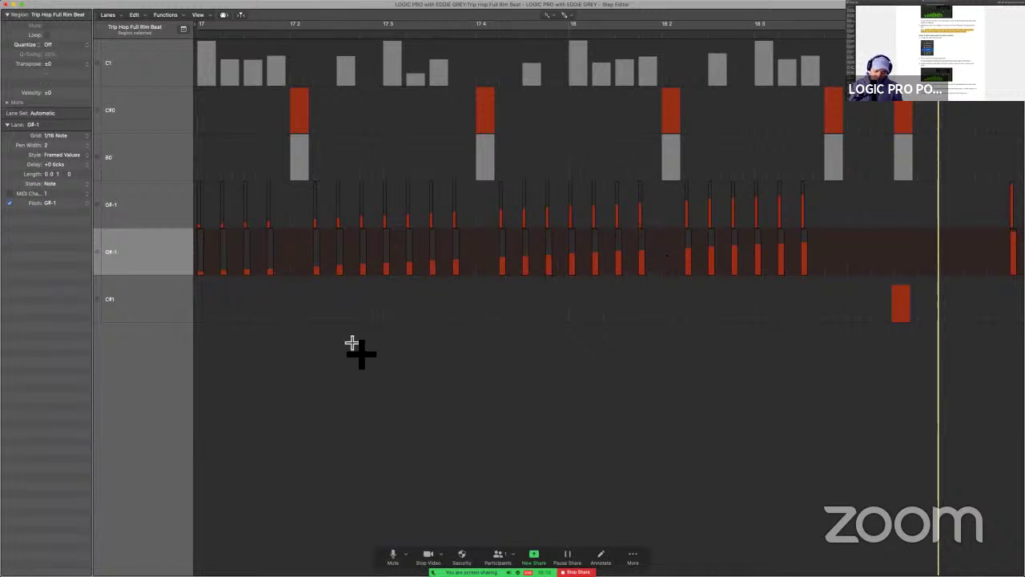
{"action": "key", "text": "t"}
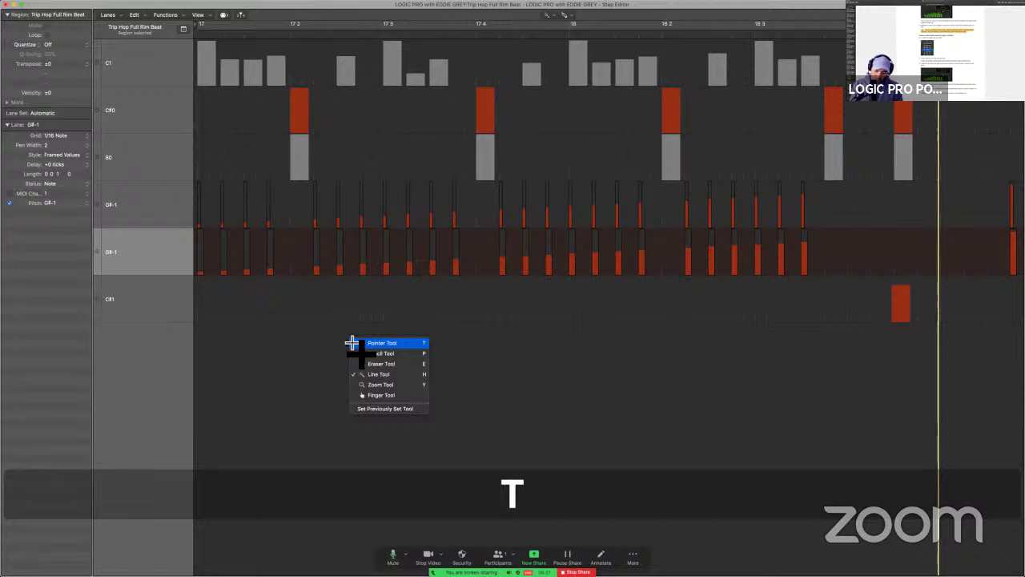
{"action": "key", "text": "p"}
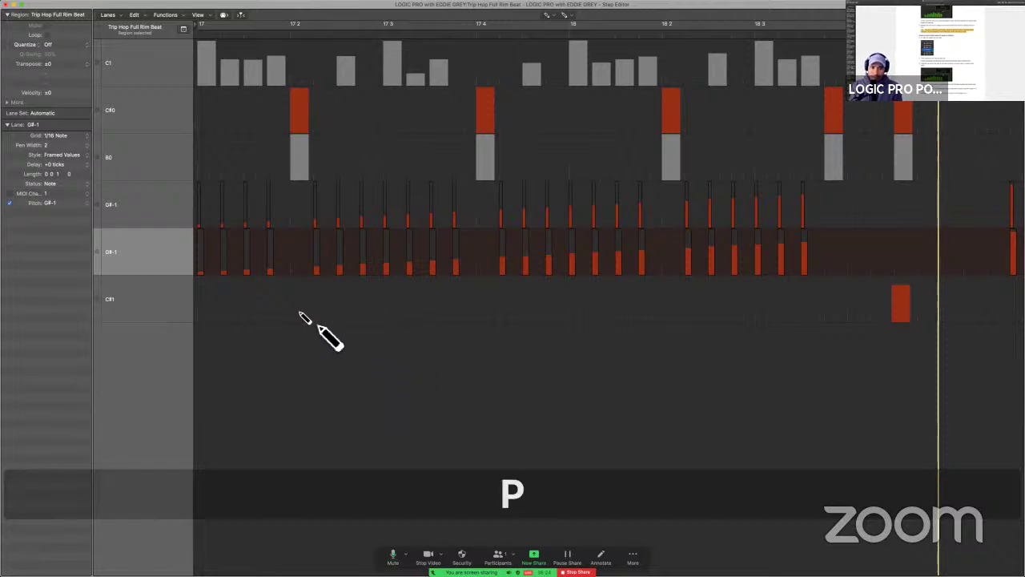
{"action": "mouse_move", "coordinate": [290, 314]}
{"action": "left_mouse_down"}
{"action": "mouse_move", "coordinate": [545, 315]}
{"action": "mouse_move", "coordinate": [481, 315]}
{"action": "left_mouse_up"}
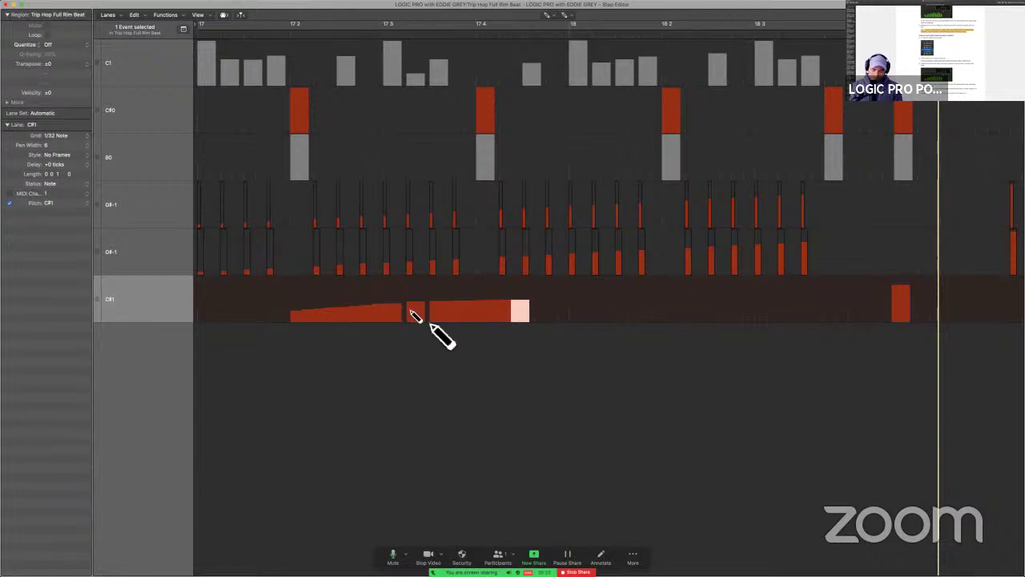
{"action": "key", "text": "super+z"}
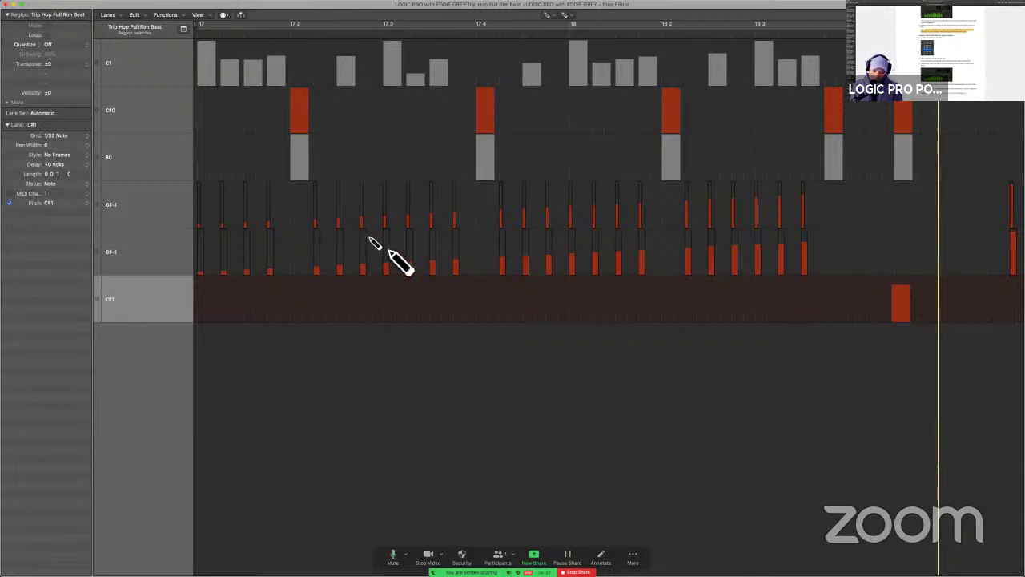
{"action": "key", "text": "t"}
{"action": "key", "text": "t"}
Return to the user guide and highlight "prevents any event value from being altered with the Pointer or Pencil tool" under Assign a fixed step value.
{"action": "key", "text": "ctrl+Left"}
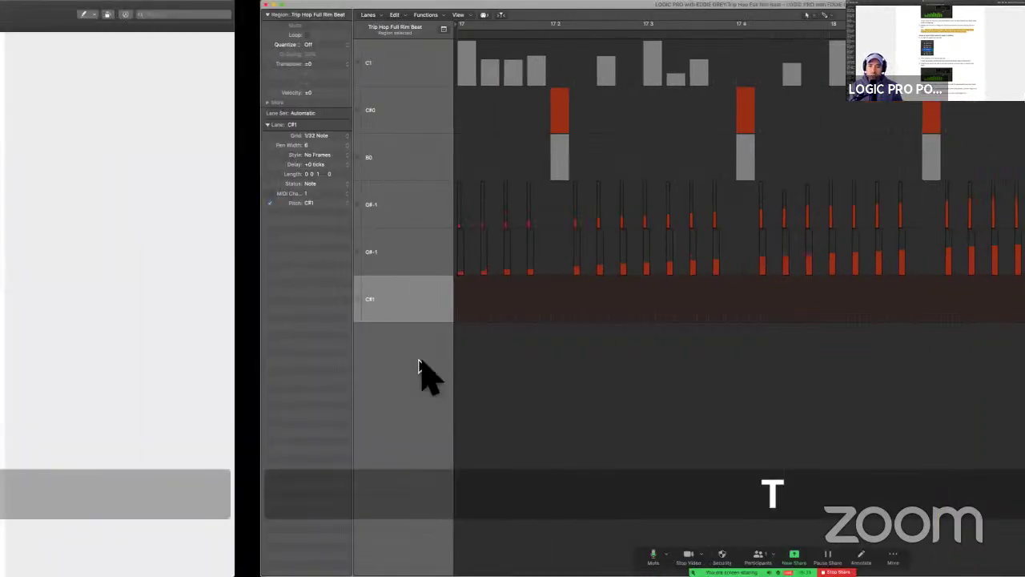
{"action": "scroll", "coordinate": [546, 360], "scroll_direction": "down", "scroll_amount": 2}
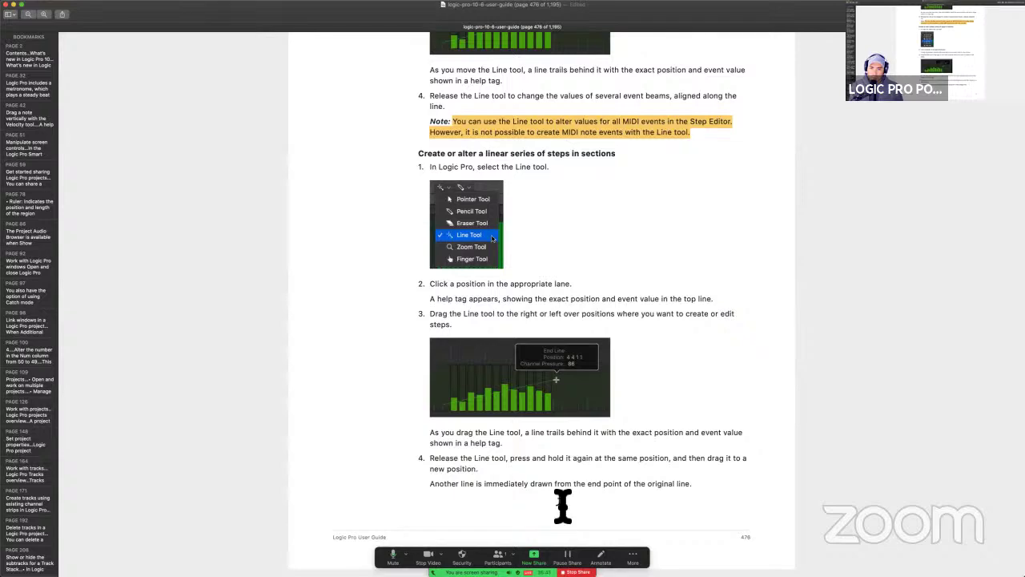
{"action": "scroll", "coordinate": [554, 470], "scroll_direction": "down", "scroll_amount": 10}
{"action": "scroll", "coordinate": [550, 359], "scroll_direction": "up", "scroll_amount": 2}
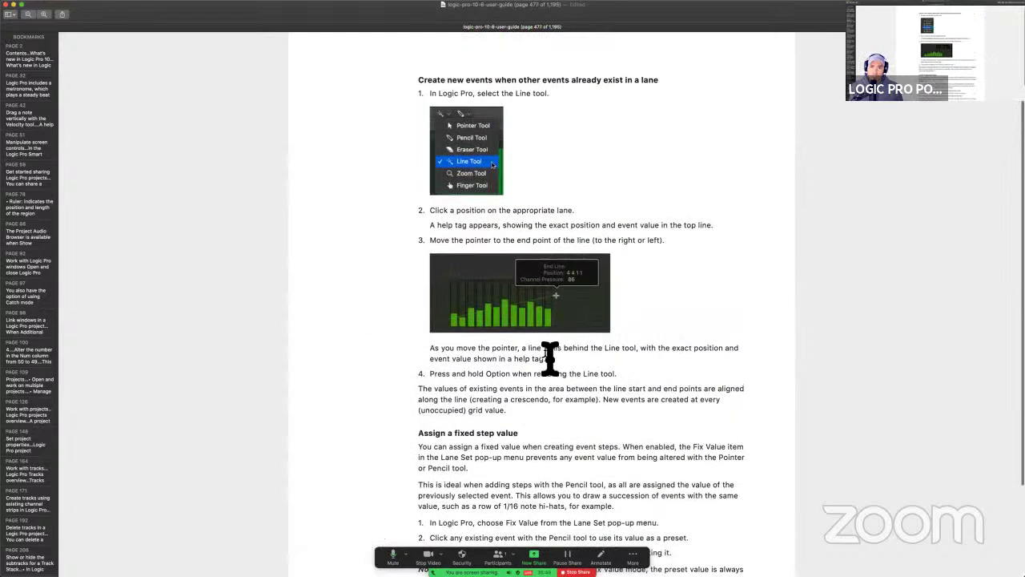
{"action": "scroll", "coordinate": [550, 358], "scroll_direction": "down", "scroll_amount": 4}
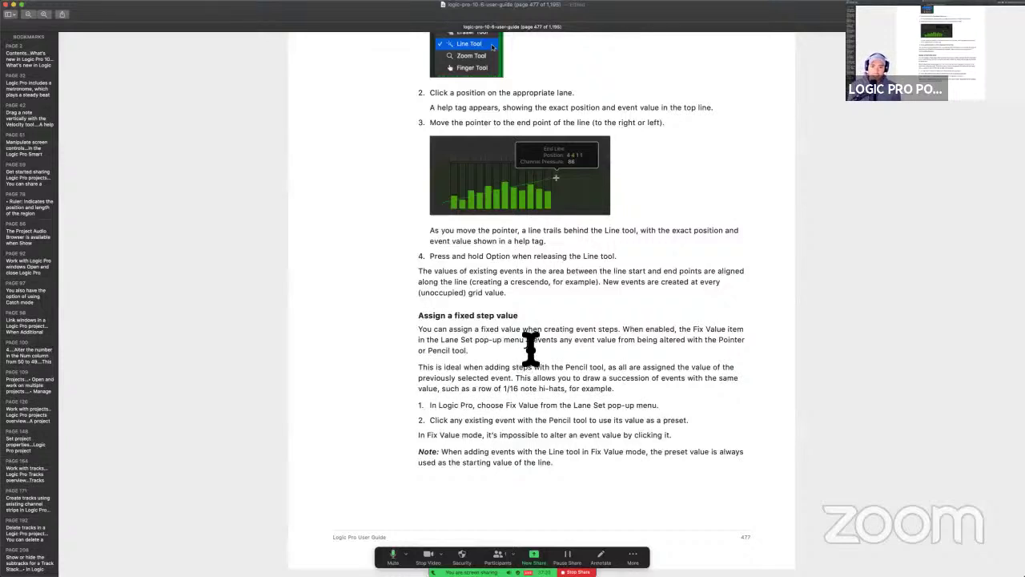
{"action": "left_click_drag", "start_coordinate": [527, 341], "coordinate": [542, 357]}
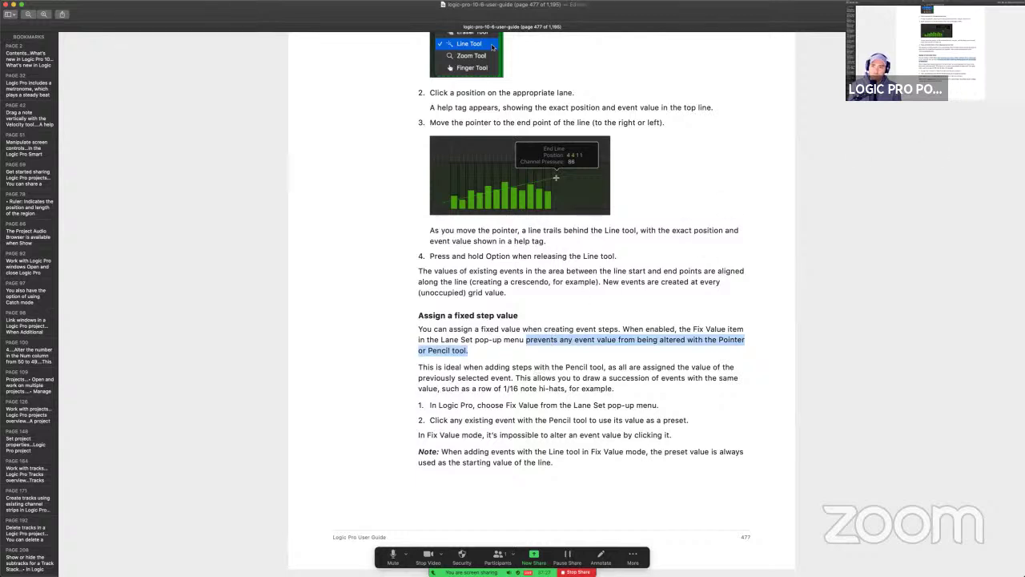
{"action": "key", "text": "ctrl+super+h"}
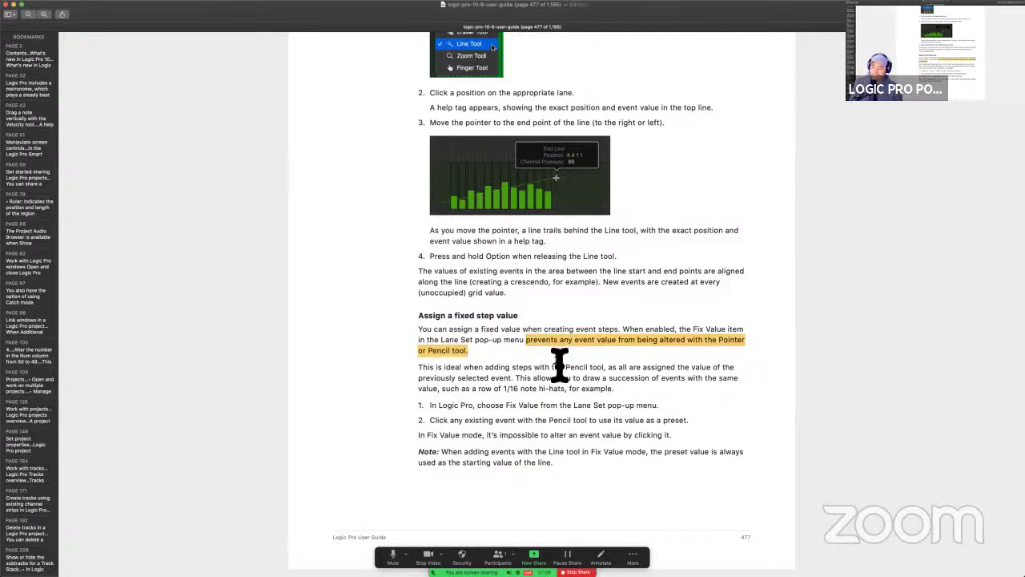
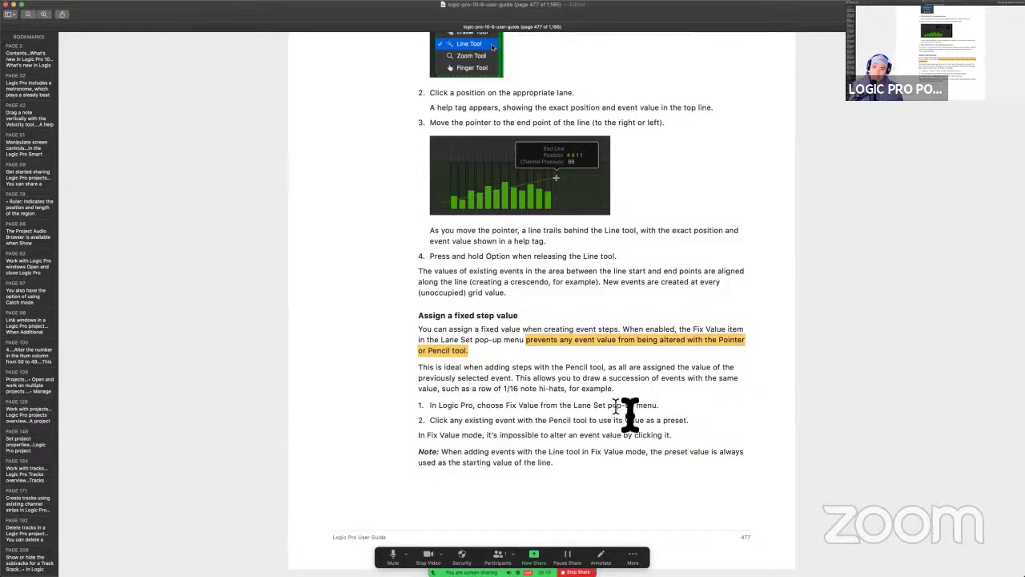
Switch to Logic Pro, select the events of the lower G#-1 lane, and turn on Fix Value for the lane set.
{"action": "key", "text": "ctrl+Right"}
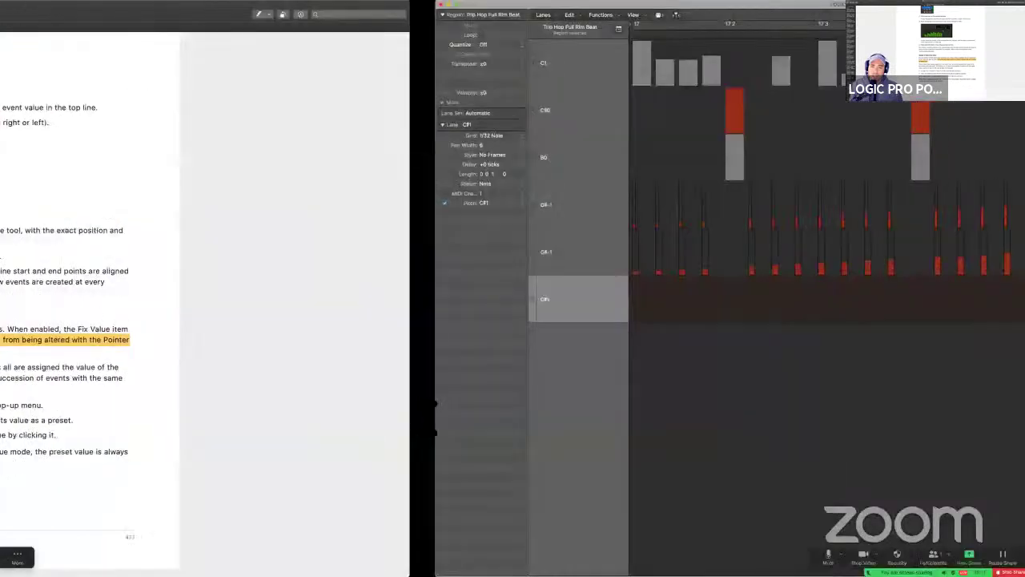
{"action": "left_click", "coordinate": [122, 263]}
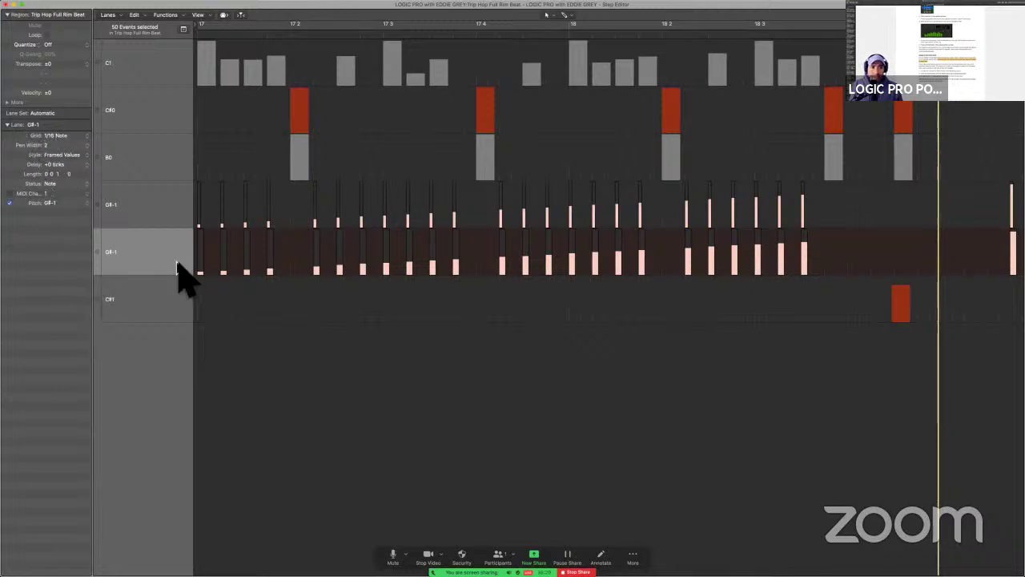
{"action": "key", "text": "ctrl+Left"}
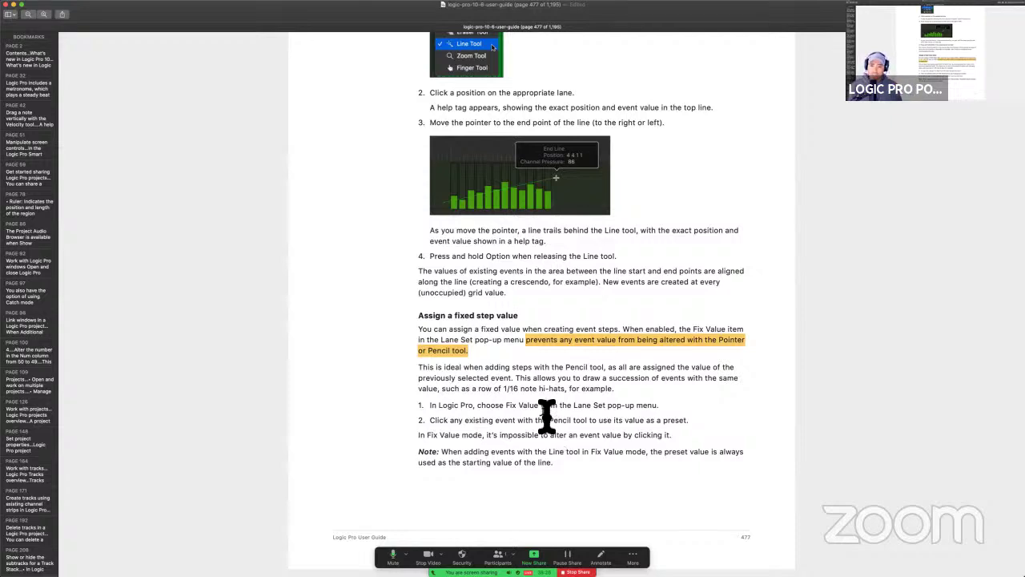
{"action": "key", "text": "ctrl+Right"}
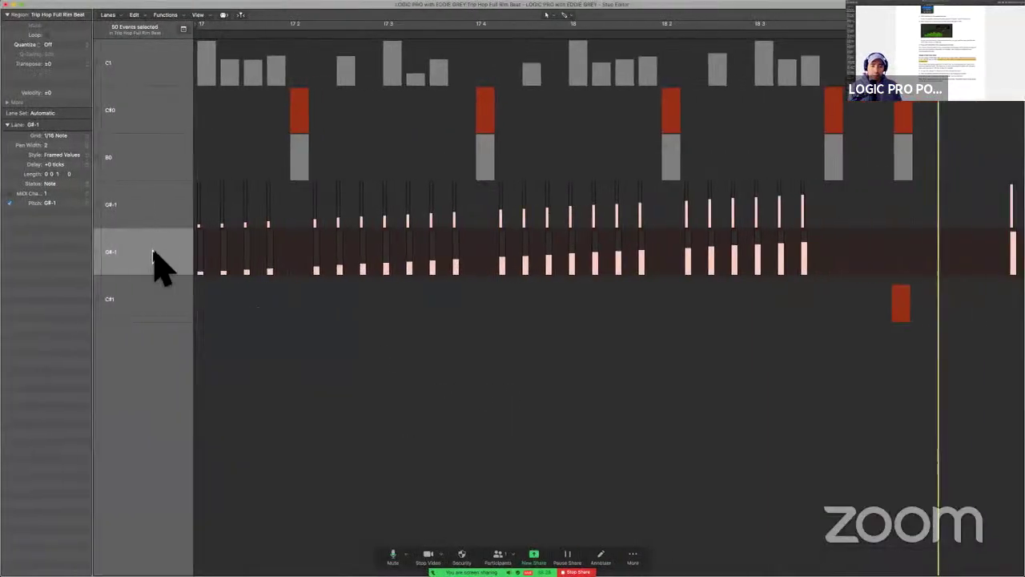
{"action": "left_click", "coordinate": [46, 113]}
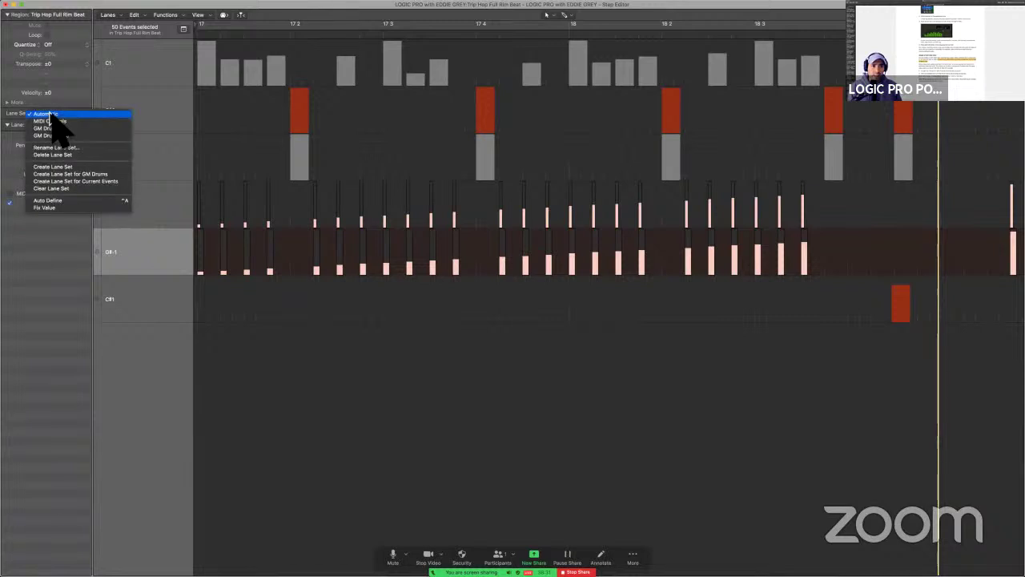
{"action": "left_click", "coordinate": [61, 206]}
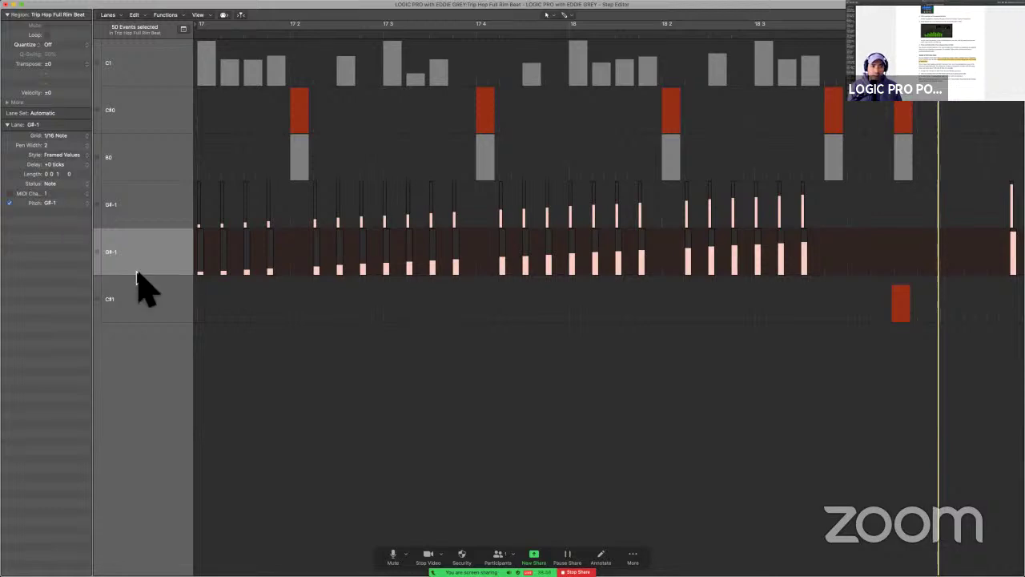
{"action": "key", "text": "ctrl+Left"}
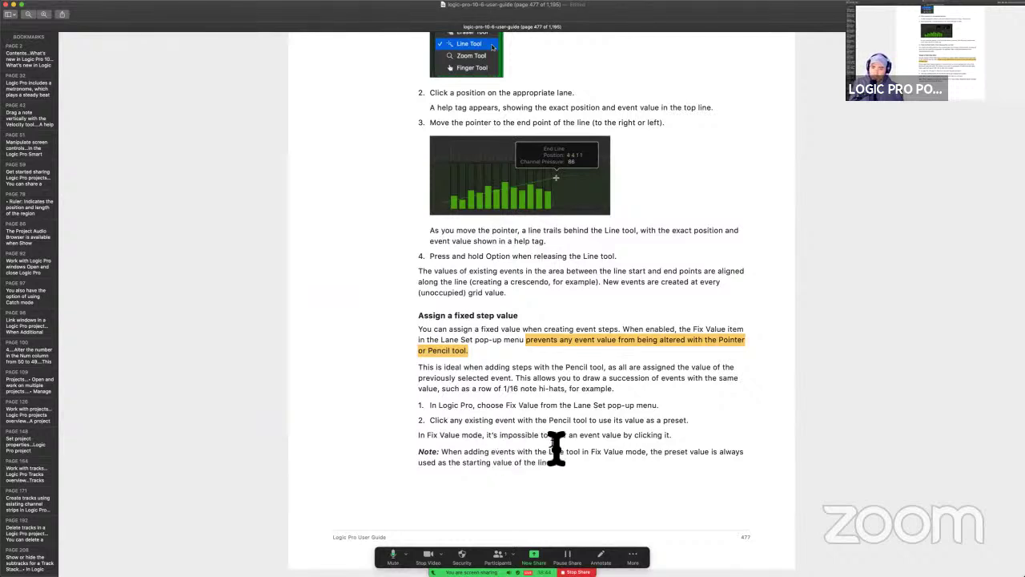
{"action": "key", "text": "ctrl+Right"}
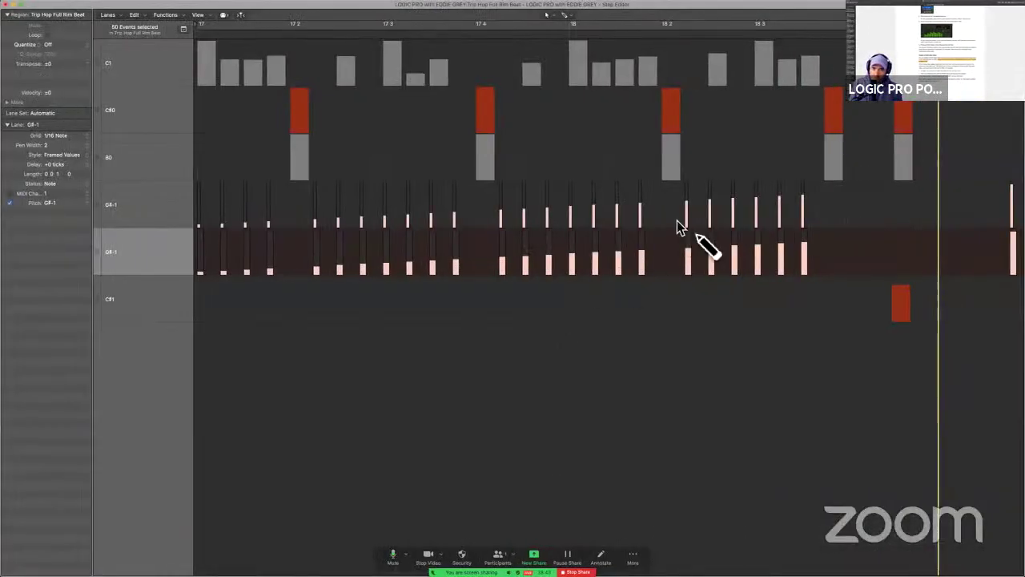
Add ten steps with a fixed velocity of 120 to the C#1 lane between about 17.3 and 18.2 using the Pencil tool.
{"action": "key", "text": "super"}
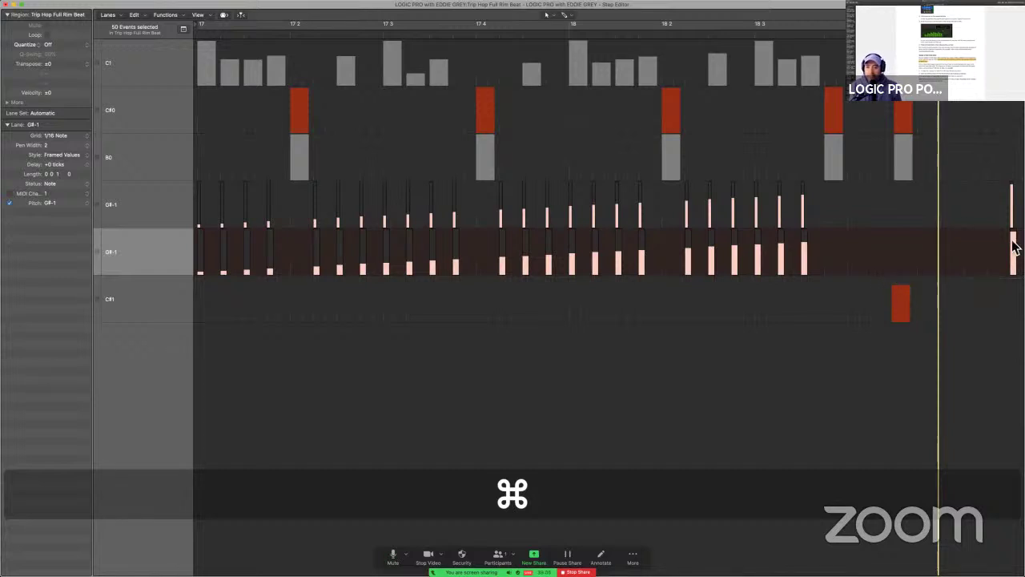
{"action": "left_click", "coordinate": [415, 310]}
{"action": "left_click", "coordinate": [446, 309]}
{"action": "left_click", "coordinate": [462, 309]}
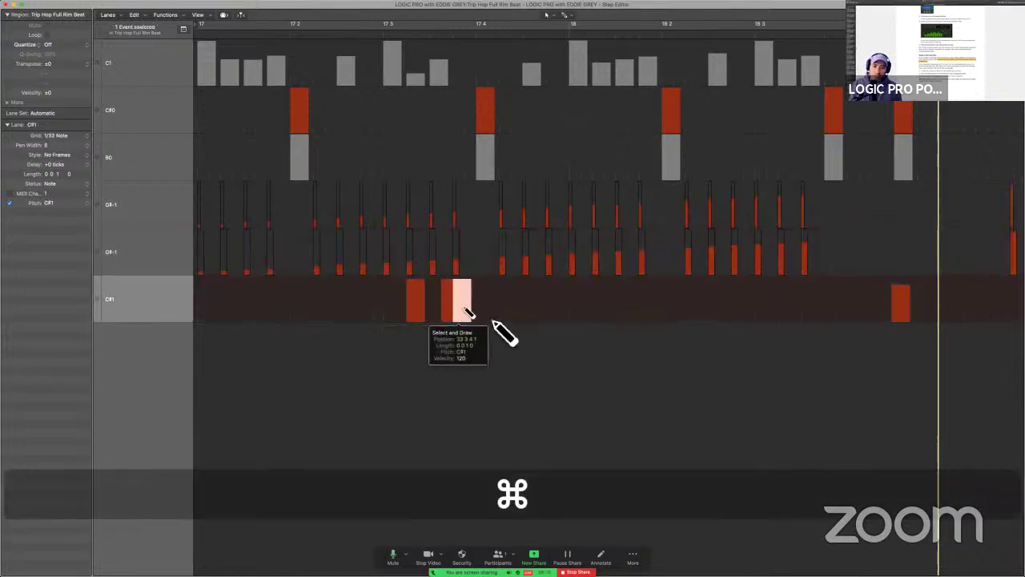
{"action": "left_click", "coordinate": [485, 309]}
{"action": "left_click", "coordinate": [520, 309]}
{"action": "left_click", "coordinate": [563, 309]}
{"action": "left_click", "coordinate": [577, 309]}
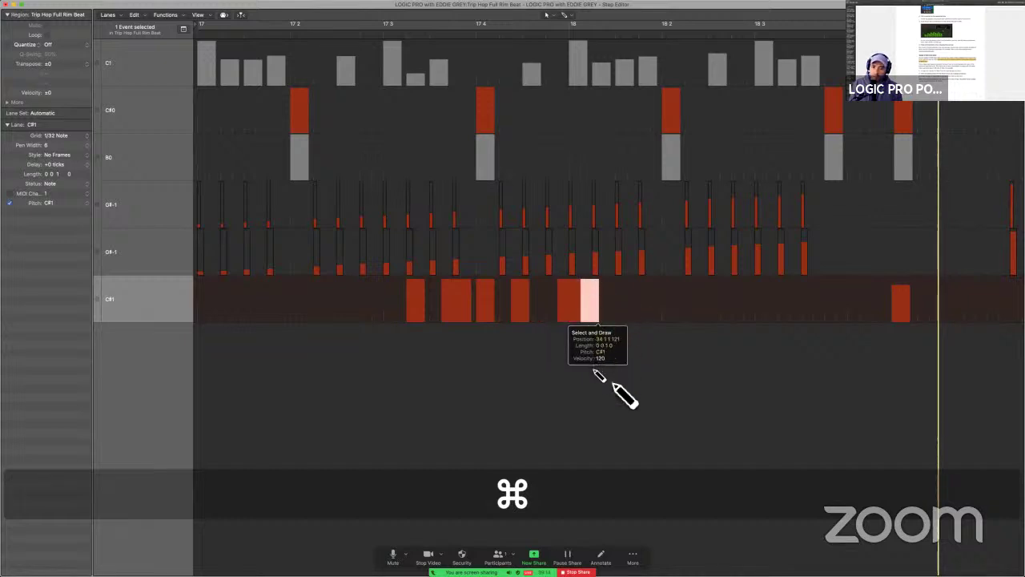
{"action": "left_click", "coordinate": [600, 309]}
{"action": "left_click", "coordinate": [624, 310]}
{"action": "left_click", "coordinate": [642, 310]}
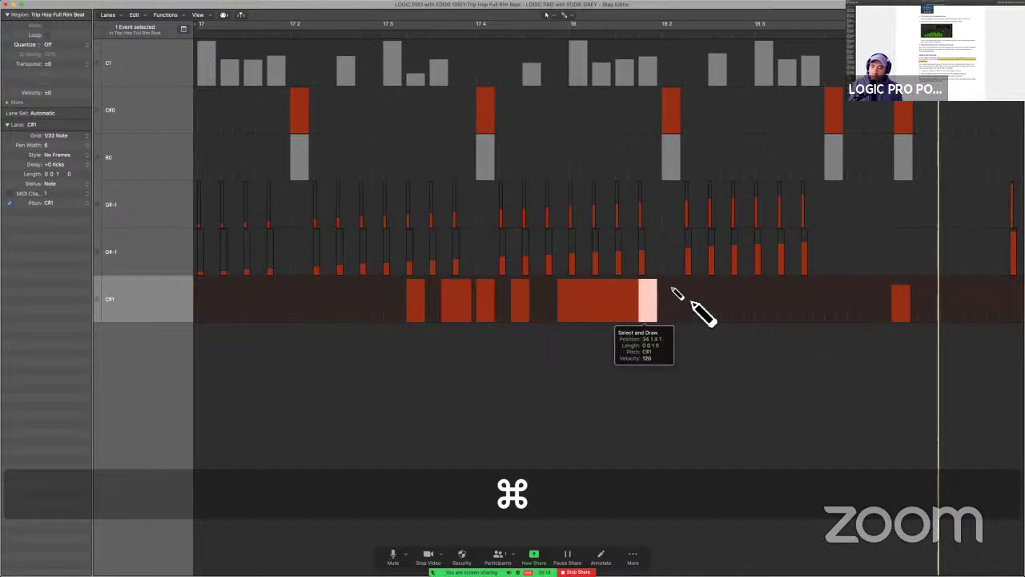
Add two more Pencil tool steps near 18.2 in the C#1 lane and undo all the steps drawn there between 17.3 and 18.2.
{"action": "left_click", "coordinate": [671, 311]}
{"action": "left_click", "coordinate": [655, 311]}
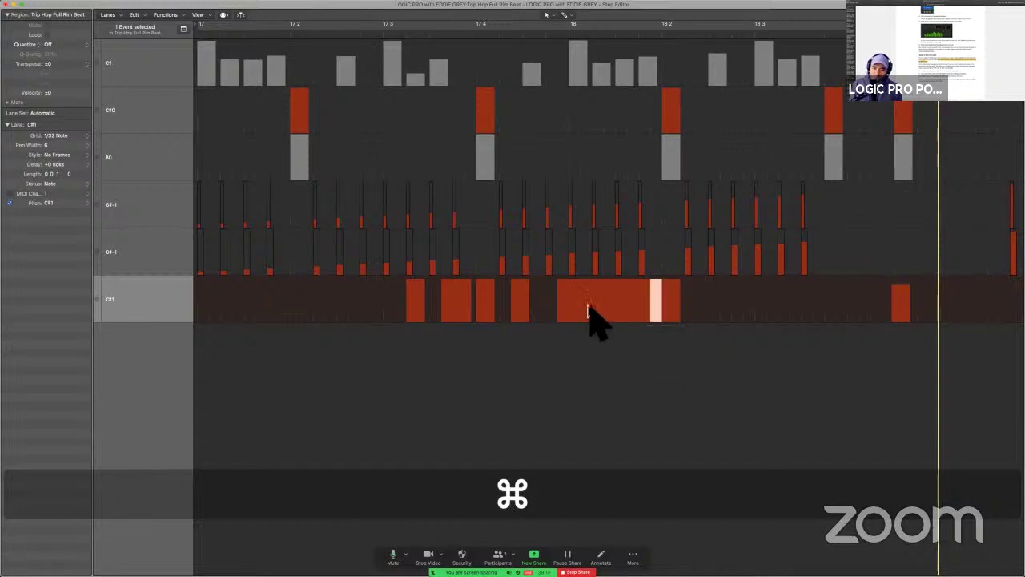
{"action": "key", "text": "super+z"}
{"action": "key", "text": "super+z"}
{"action": "key", "text": "super+z"}
{"action": "key", "text": "super+z"}
{"action": "key", "text": "super+z"}
{"action": "key", "text": "super+z"}
{"action": "key", "text": "super+z"}
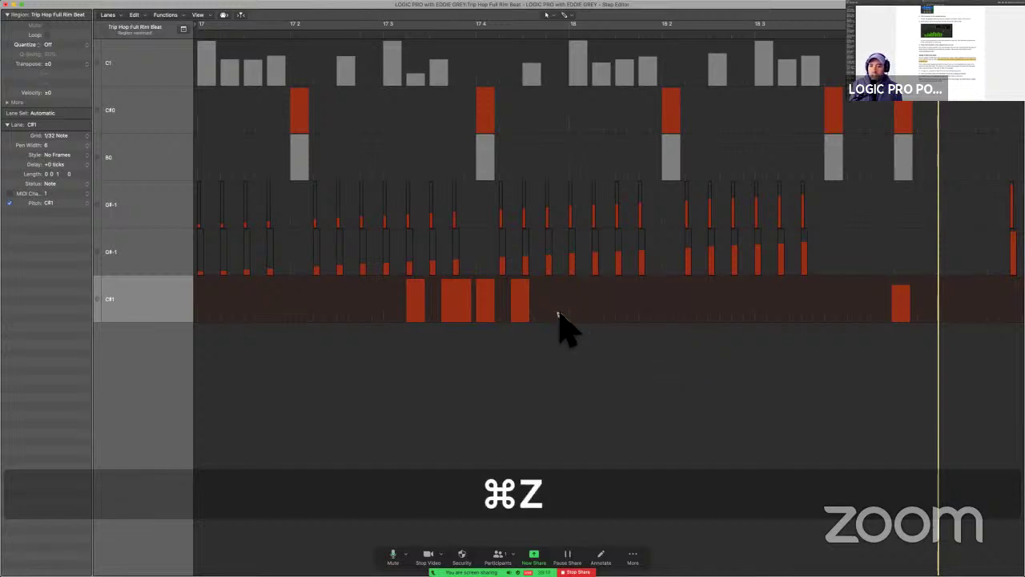
{"action": "key", "text": "super+z"}
{"action": "key", "text": "super+z"}
{"action": "key", "text": "super+z"}
{"action": "key", "text": "super+z"}
{"action": "key", "text": "super+z"}
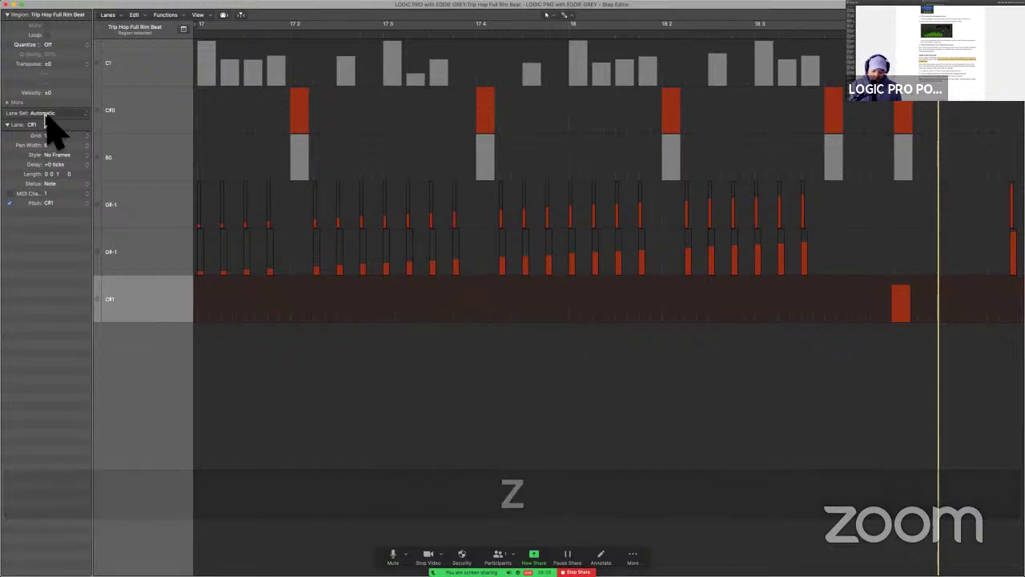
Check the Fix Value option of the current lane set without changing it.
{"action": "key", "text": "ctrl+alt+super+m"}
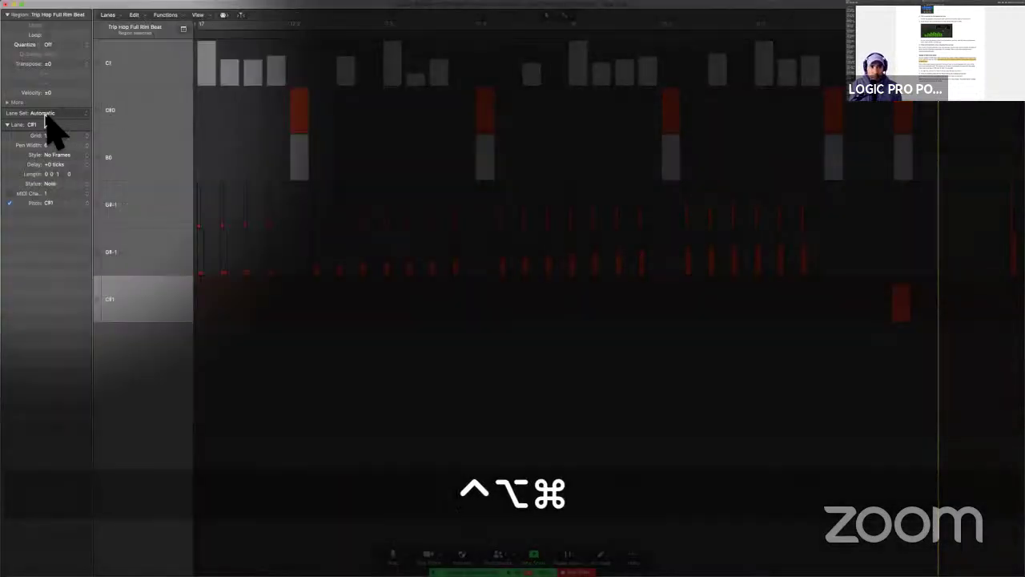
{"action": "left_click", "coordinate": [46, 117]}
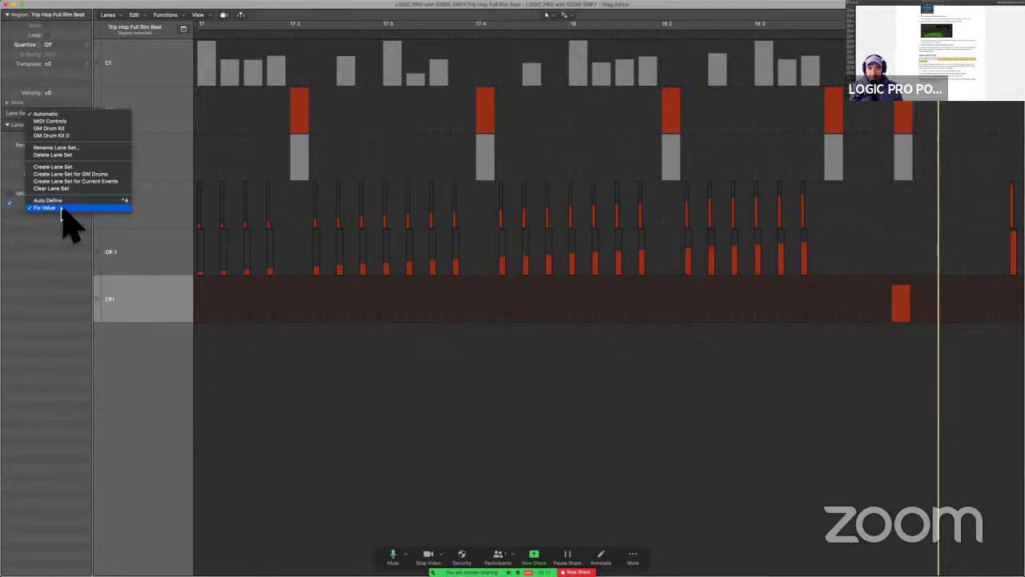
{"action": "left_click", "coordinate": [137, 297]}
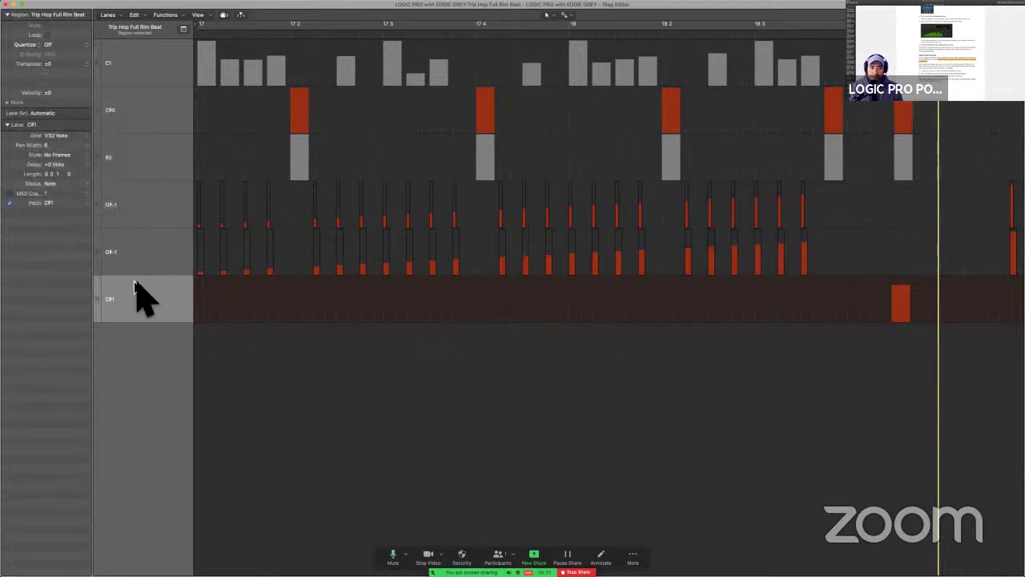
Return to the user guide and highlight the two numbered Fix Value instructions and the sentence after them under Assign a fixed step value.
{"action": "key", "text": "ctrl+Left"}
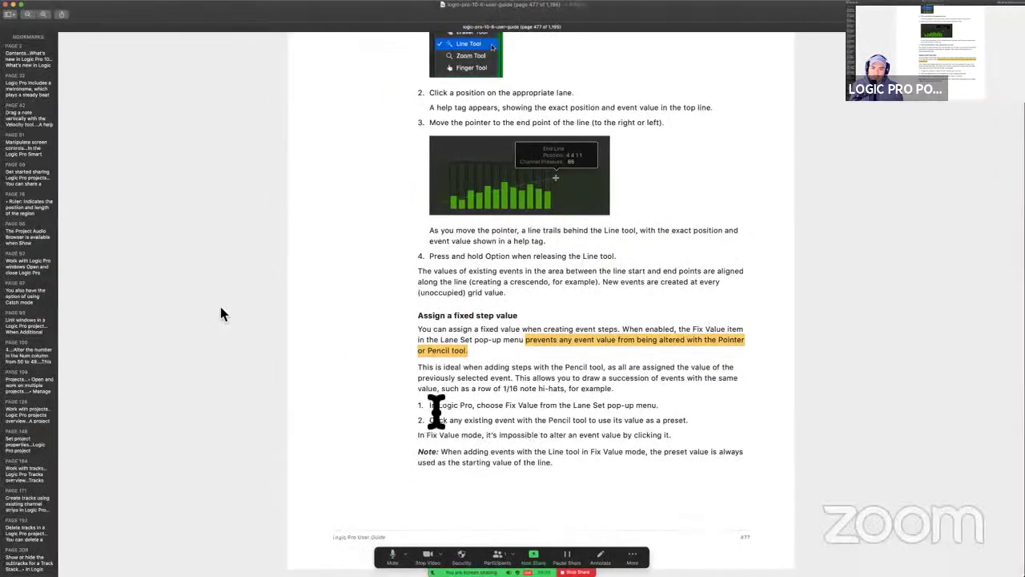
{"action": "scroll", "coordinate": [430, 402], "scroll_direction": "up", "scroll_amount": 1}
{"action": "left_click_drag", "start_coordinate": [420, 407], "coordinate": [697, 436]}
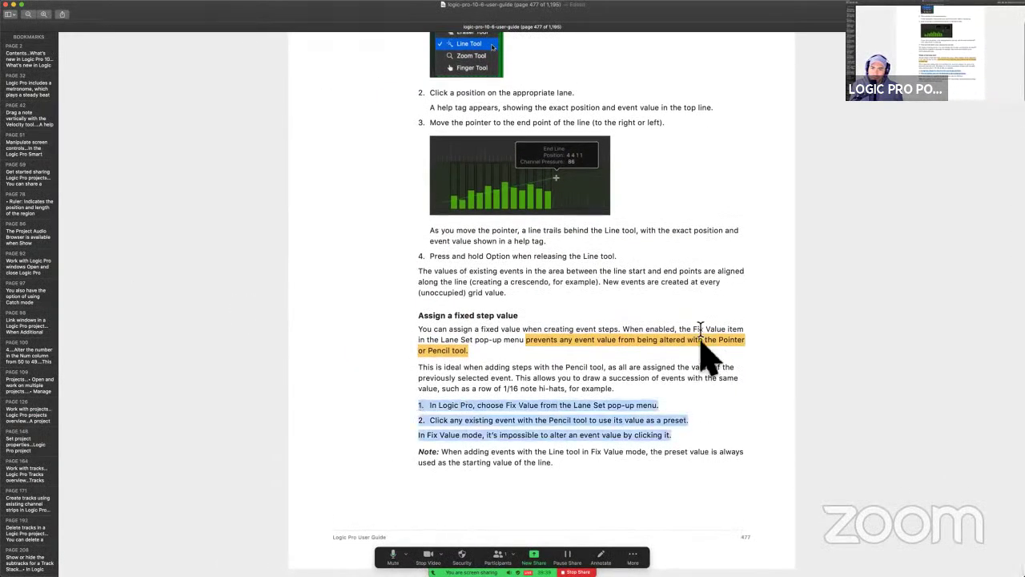
{"action": "key", "text": "ctrl+super+h"}
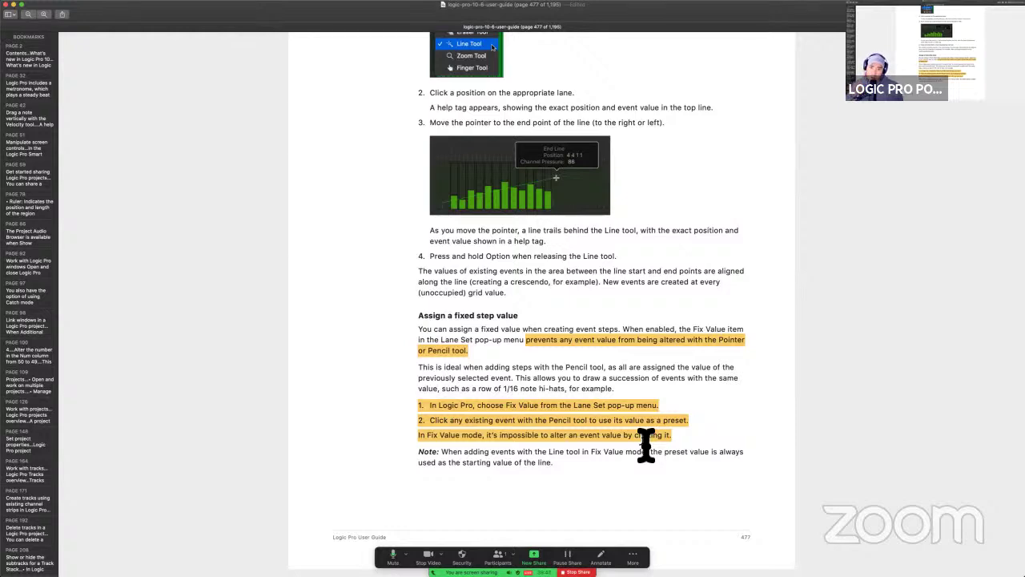
Switch to Logic Pro, select all events of the C#1 lane and check the Fix Value option of the lane set.
{"action": "key", "text": "ctrl+Right"}
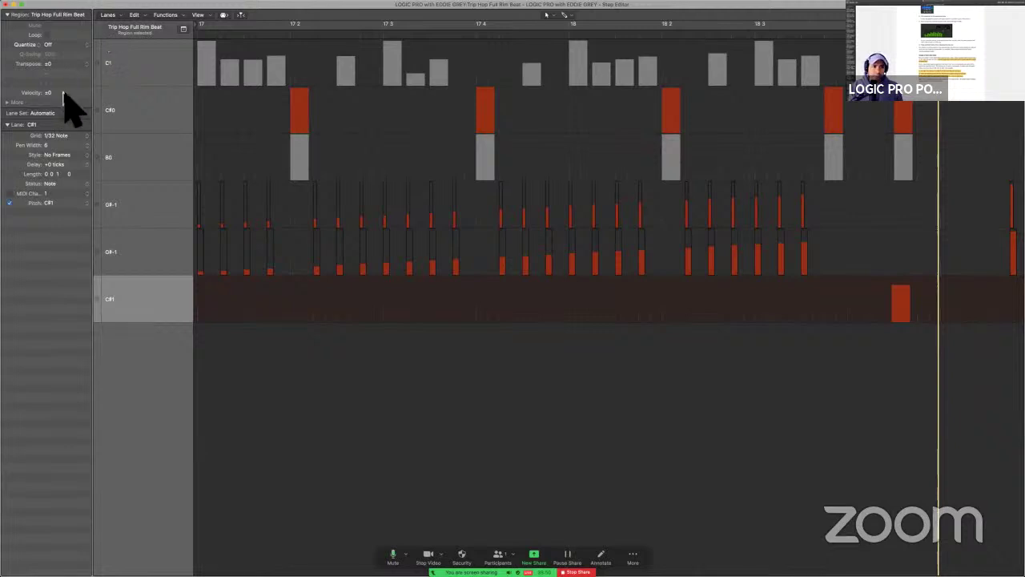
{"action": "left_click", "coordinate": [143, 302]}
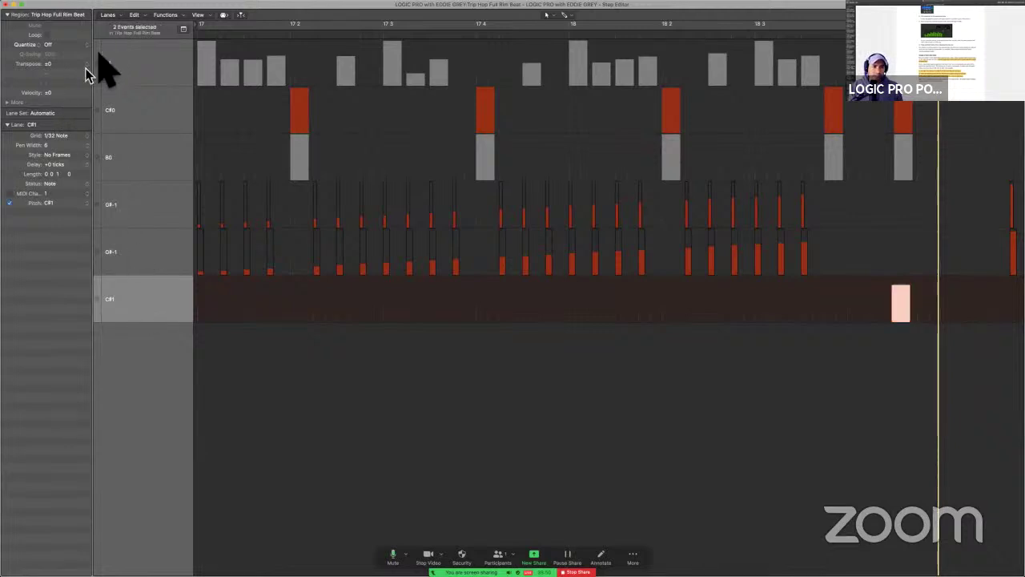
{"action": "left_click", "coordinate": [58, 113]}
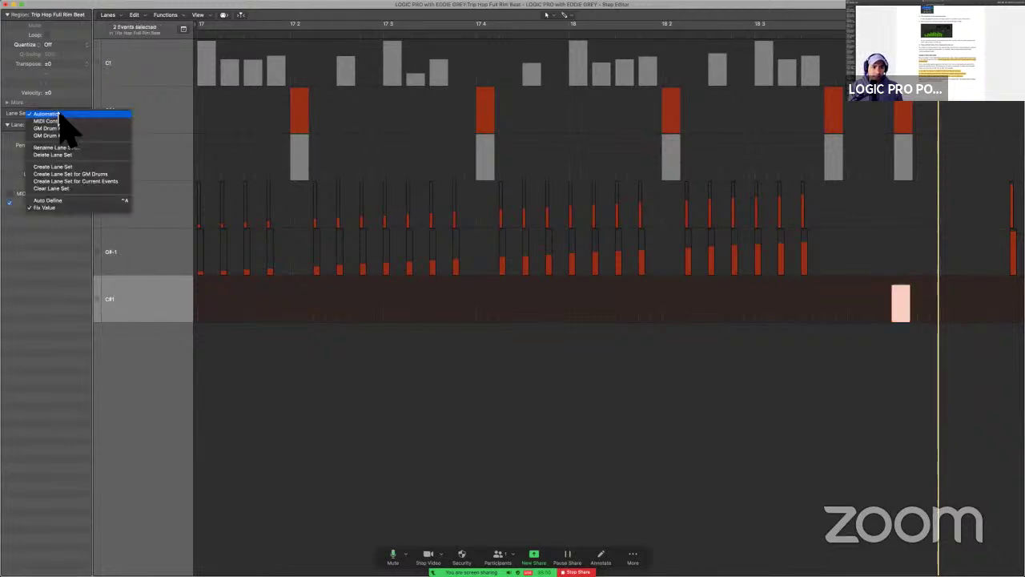
{"action": "left_click", "coordinate": [133, 337]}
Choose the Line tool, try lines in the C#1 lane and descending from about 17.4 across the lower G#-1 lane, and undo the change.
{"action": "key", "text": "t"}
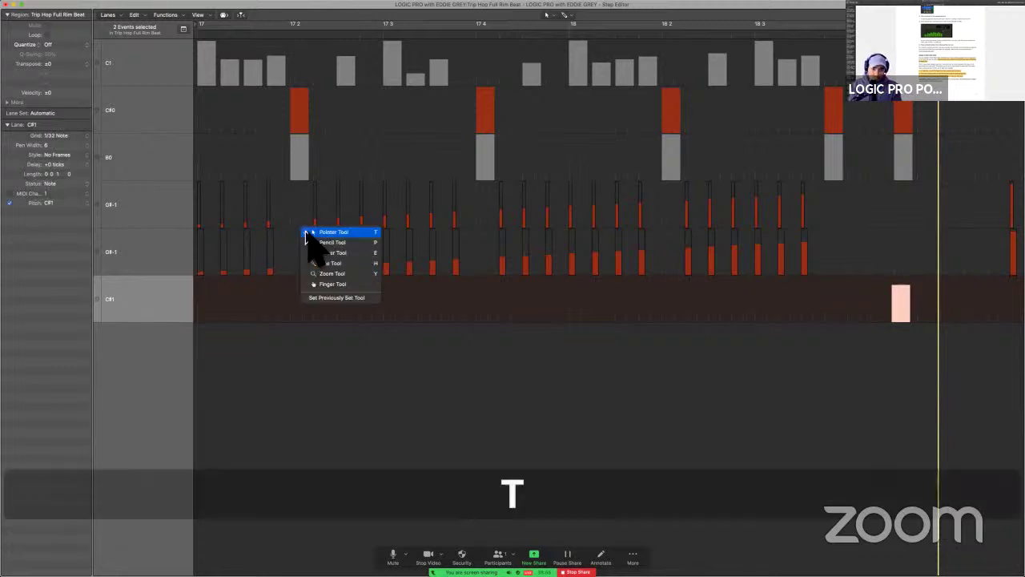
{"action": "left_click", "coordinate": [330, 264]}
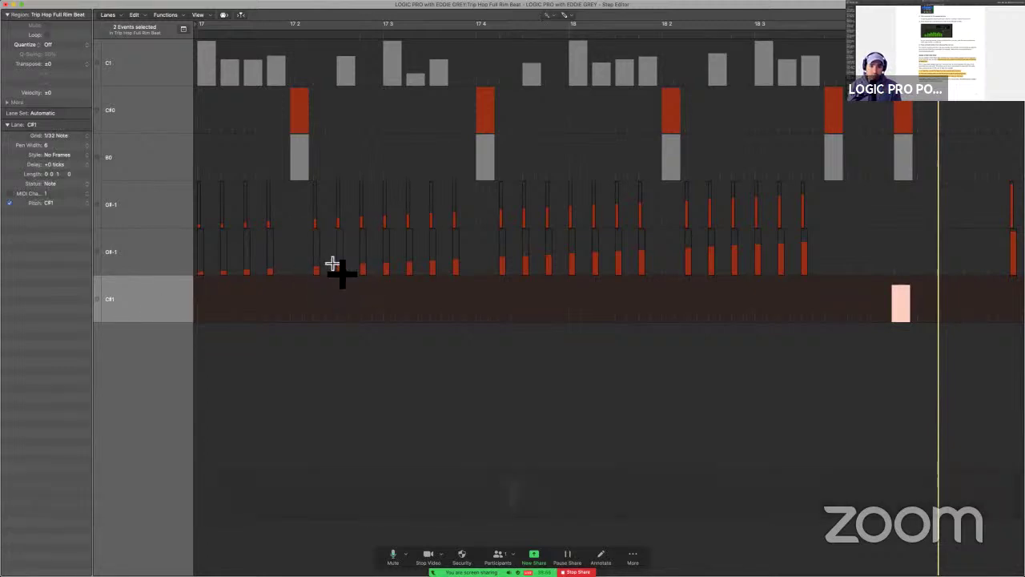
{"action": "left_click_drag", "start_coordinate": [282, 279], "coordinate": [637, 393]}
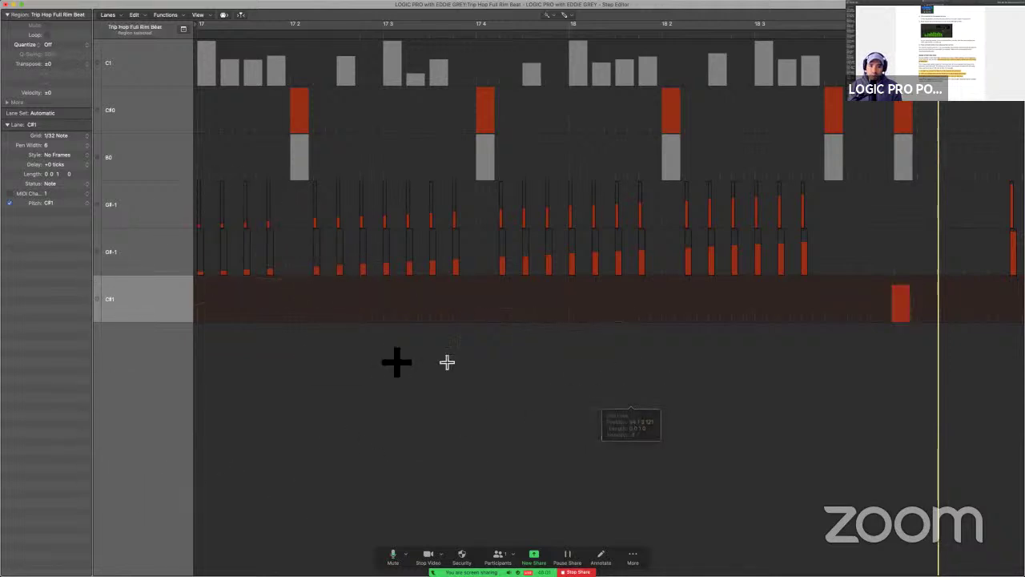
{"action": "left_click_drag", "start_coordinate": [490, 232], "coordinate": [727, 276]}
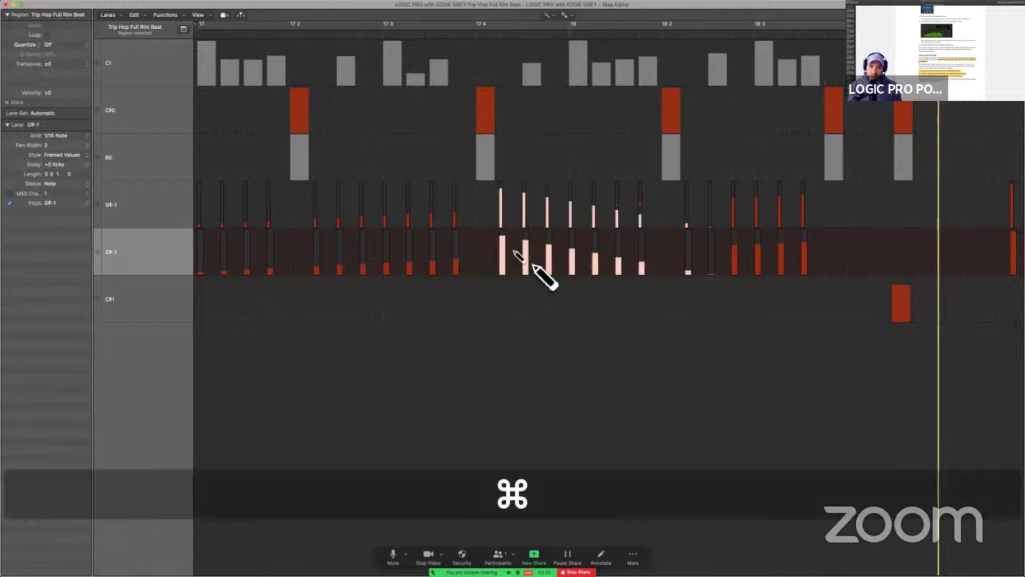
{"action": "key", "text": "super+z"}
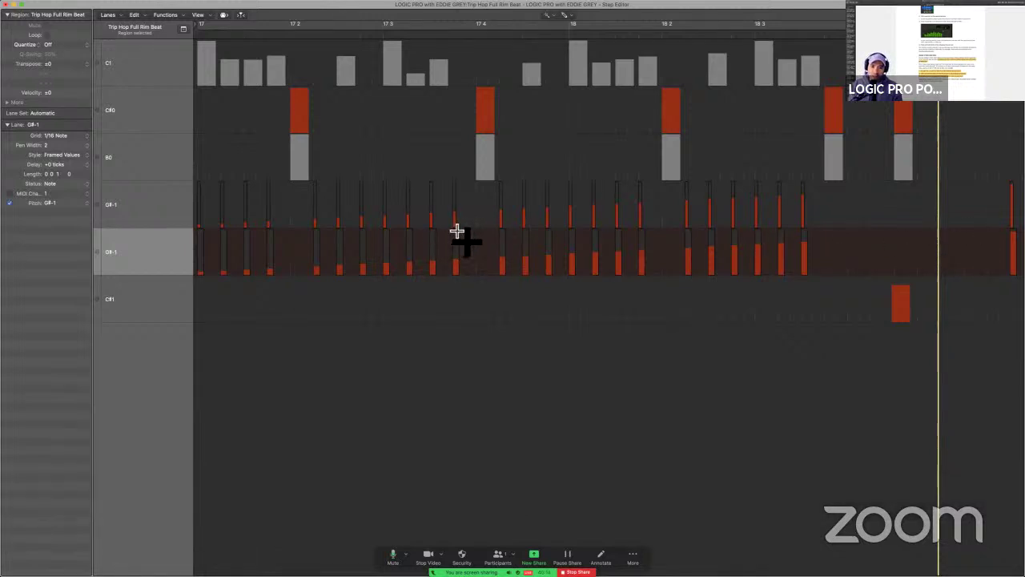
Draw velocity lines in the lower G#-1 lane with the Line tool, rising from 17.2 to 17.4 and falling from about 17.1 to 17.2.
{"action": "left_click_drag", "start_coordinate": [457, 231], "coordinate": [313, 324]}
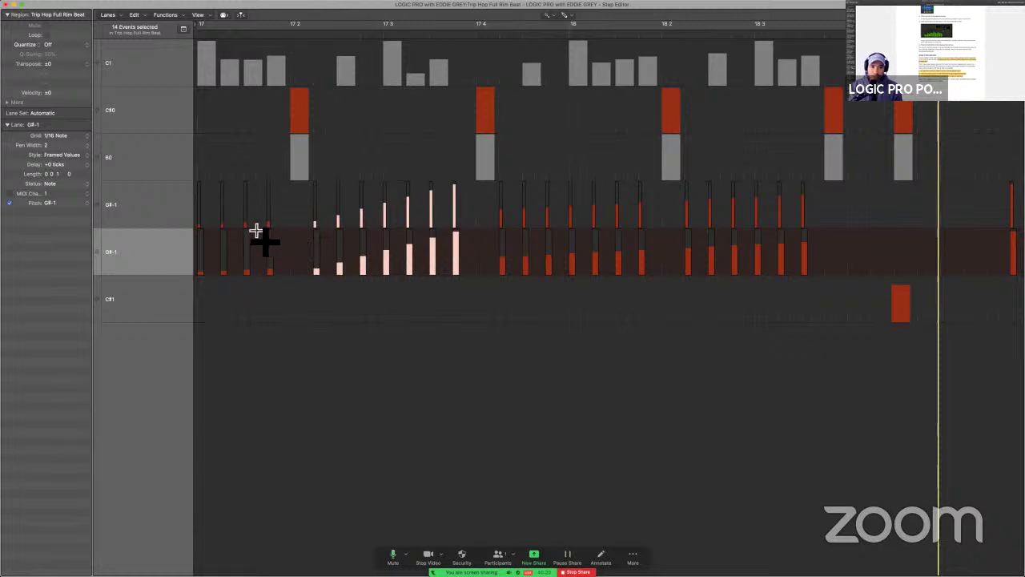
{"action": "left_click_drag", "start_coordinate": [236, 238], "coordinate": [334, 320]}
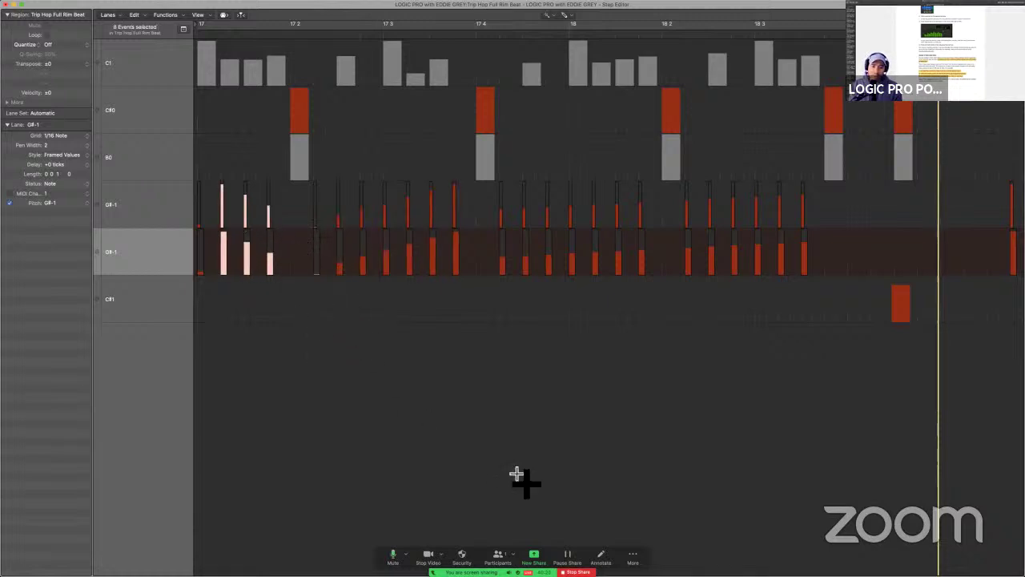
Return to the user guide, highlight the note about using the Line tool in Fix Value mode, and save the document.
{"action": "key", "text": "ctrl+Left"}
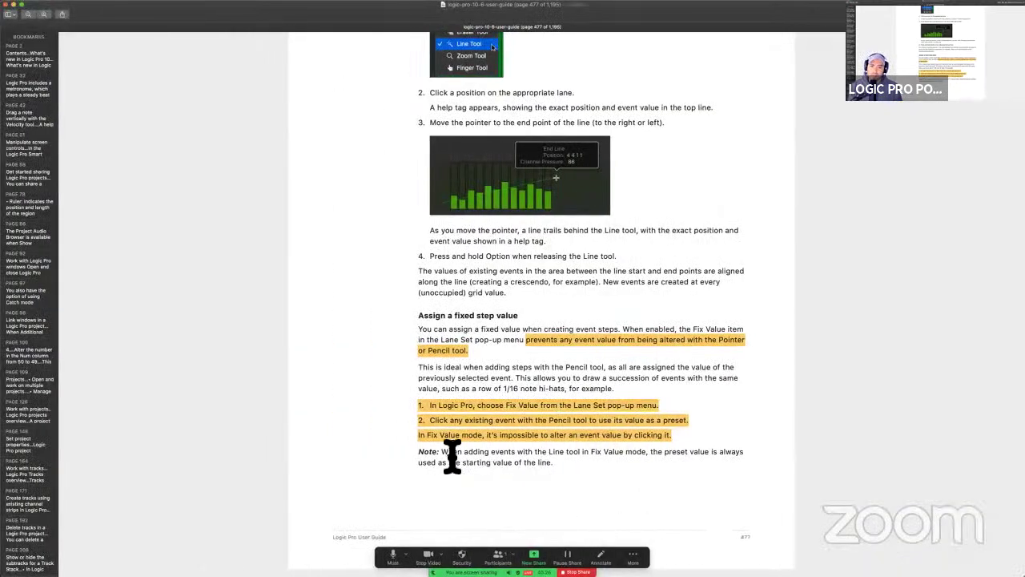
{"action": "left_click_drag", "start_coordinate": [441, 452], "coordinate": [560, 472]}
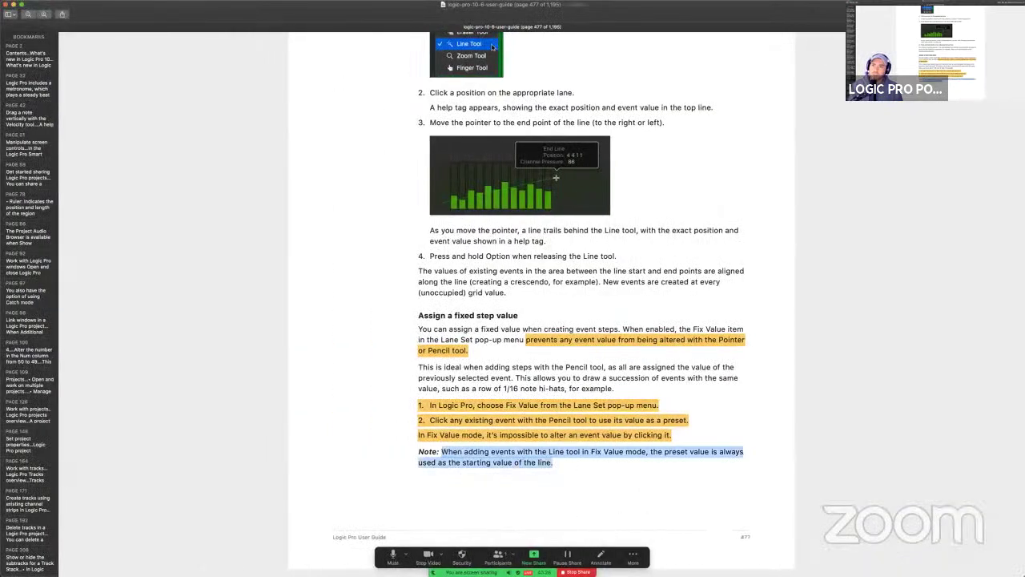
{"action": "key", "text": "ctrl+super+h"}
{"action": "key", "text": "super+s"}
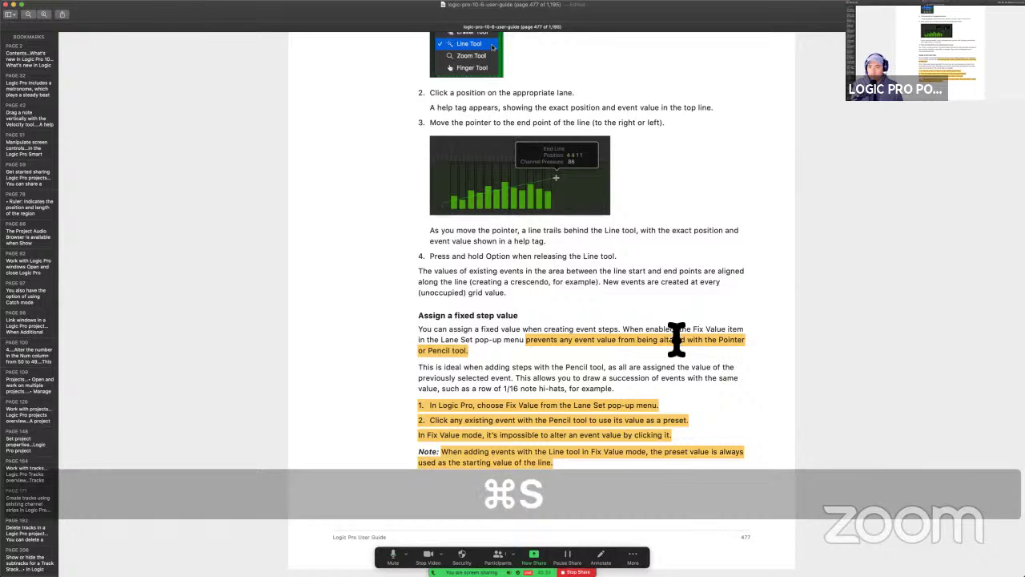
Switch to Logic Pro and add four individual steps around 17.4 in the lower G#-1 lane to the selection with the Pointer tool.
{"action": "scroll", "coordinate": [677, 339], "scroll_direction": "down", "scroll_amount": 15}
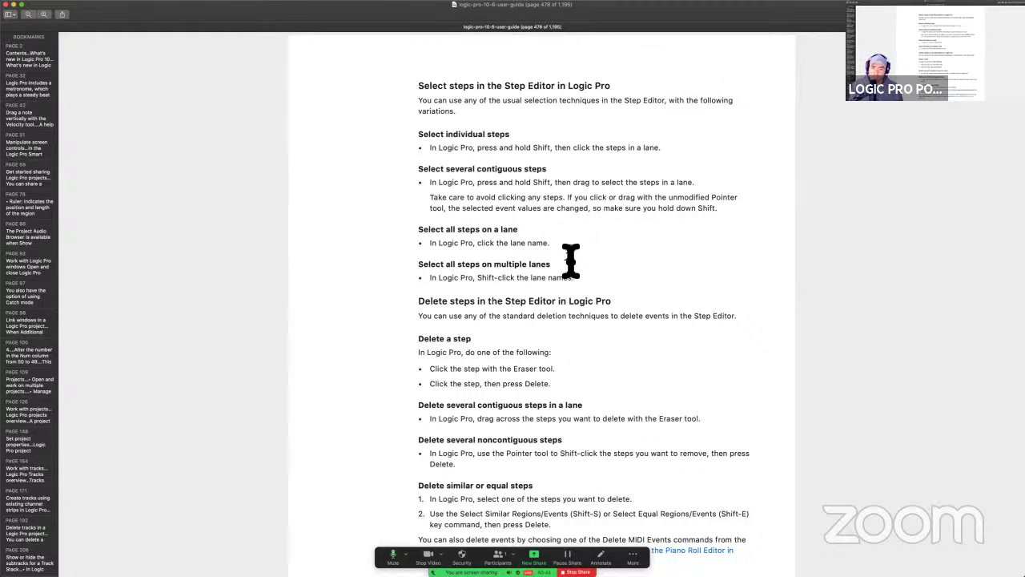
{"action": "key", "text": "ctrl+Right"}
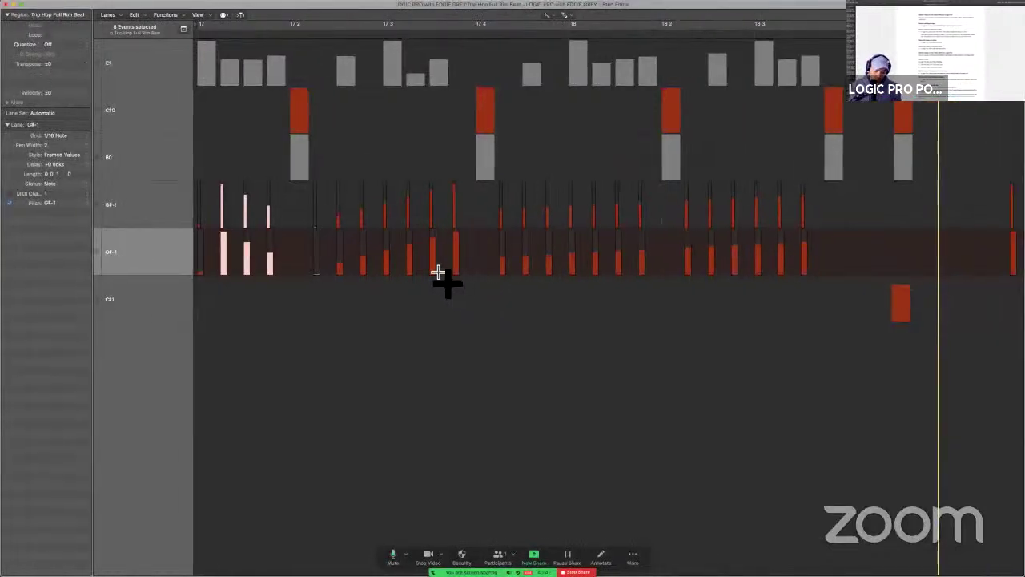
{"action": "key", "text": "t"}
{"action": "left_click", "coordinate": [433, 258], "text": "shift"}
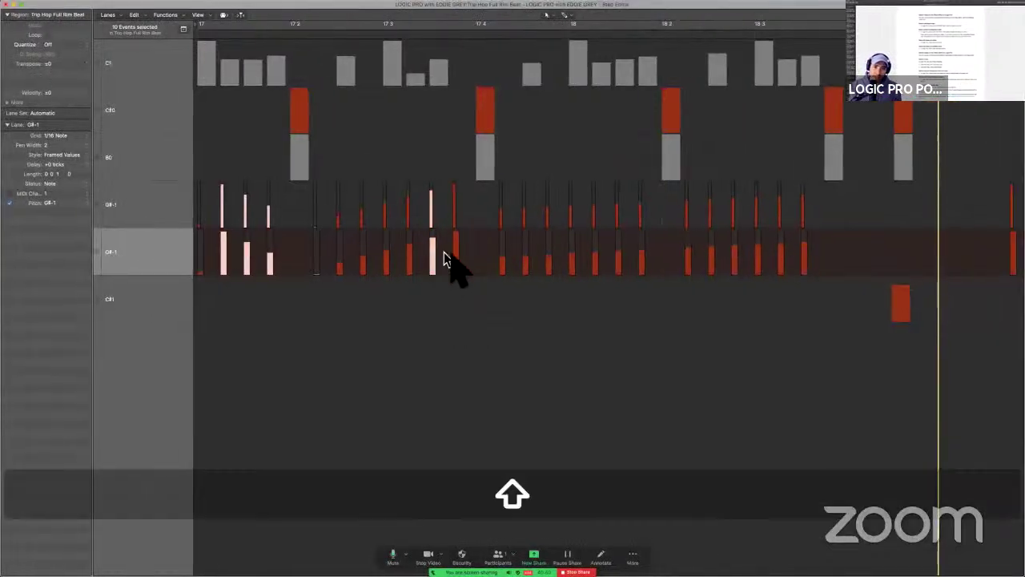
{"action": "left_click", "coordinate": [456, 257], "text": "shift"}
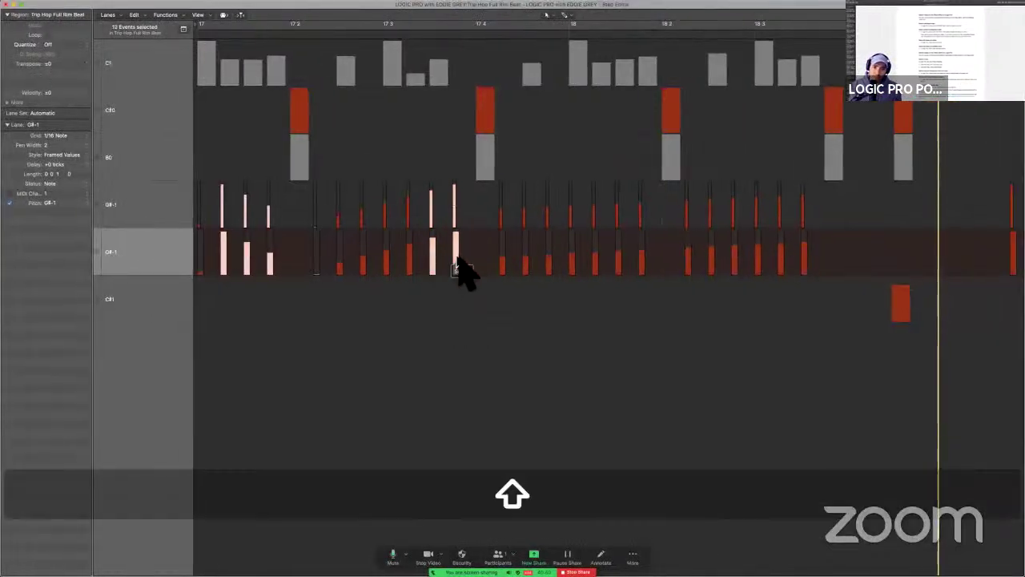
{"action": "left_click", "coordinate": [504, 269], "text": "shift"}
{"action": "left_click", "coordinate": [526, 269], "text": "shift"}
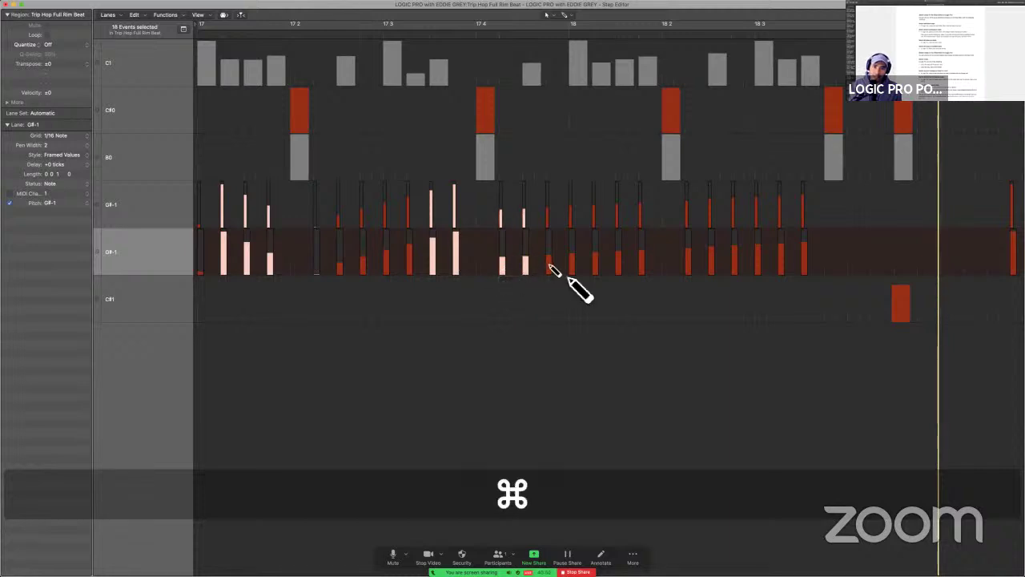
Select three single steps around 17.4 in the lower G#-1 lane one after another with the Pencil tool.
{"action": "left_click", "coordinate": [549, 269]}
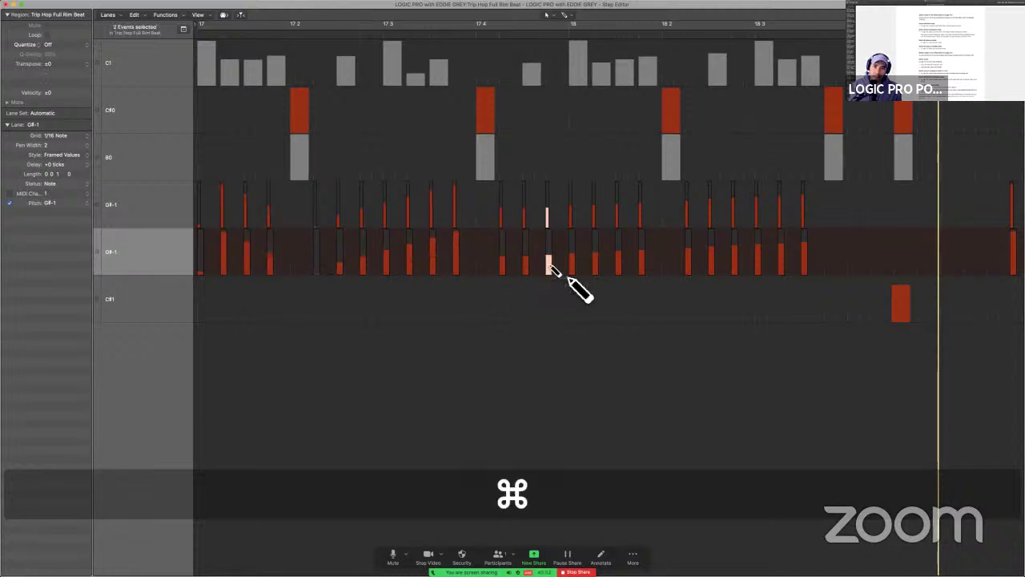
{"action": "left_click", "coordinate": [503, 268]}
{"action": "left_click", "coordinate": [432, 265]}
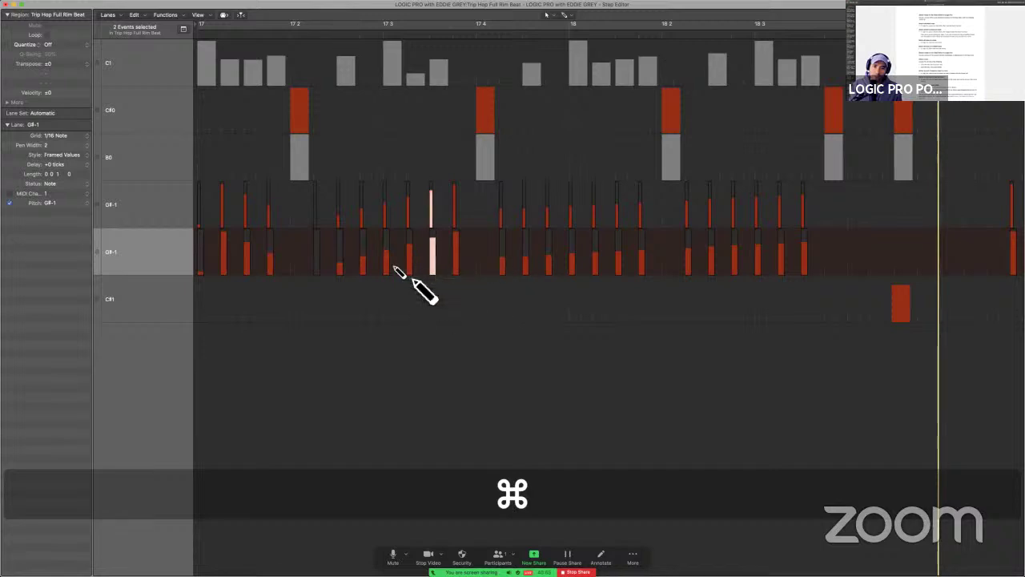
Select the step before 17.4 in the lower G#-1 lane, extend the selection past 18, and finally select only the third step after 18.
{"action": "left_click", "coordinate": [456, 268]}
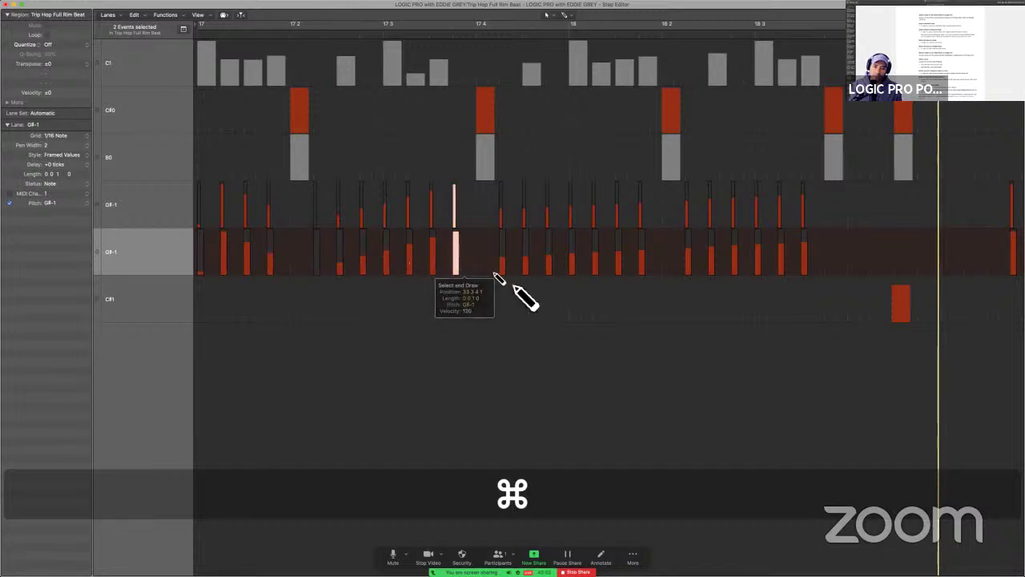
{"action": "left_click", "coordinate": [525, 268], "text": "shift+super"}
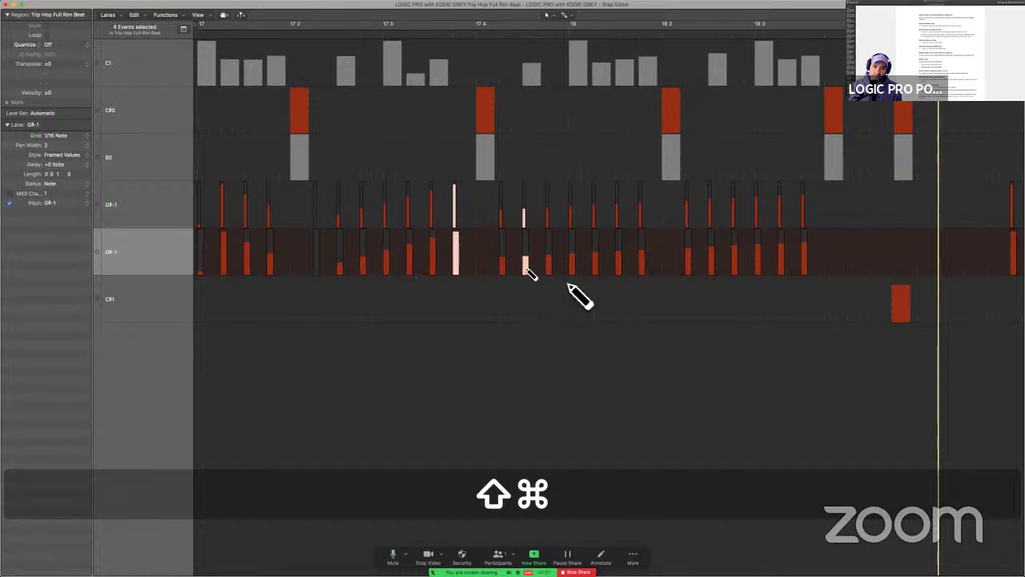
{"action": "left_click", "coordinate": [549, 267], "text": "shift+super"}
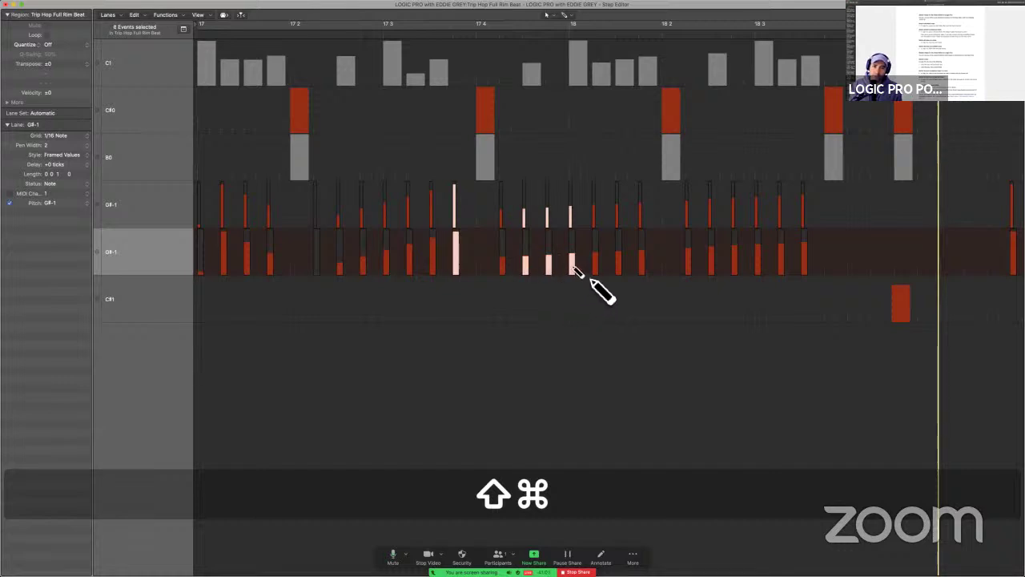
{"action": "left_click", "coordinate": [595, 267], "text": "shift+super"}
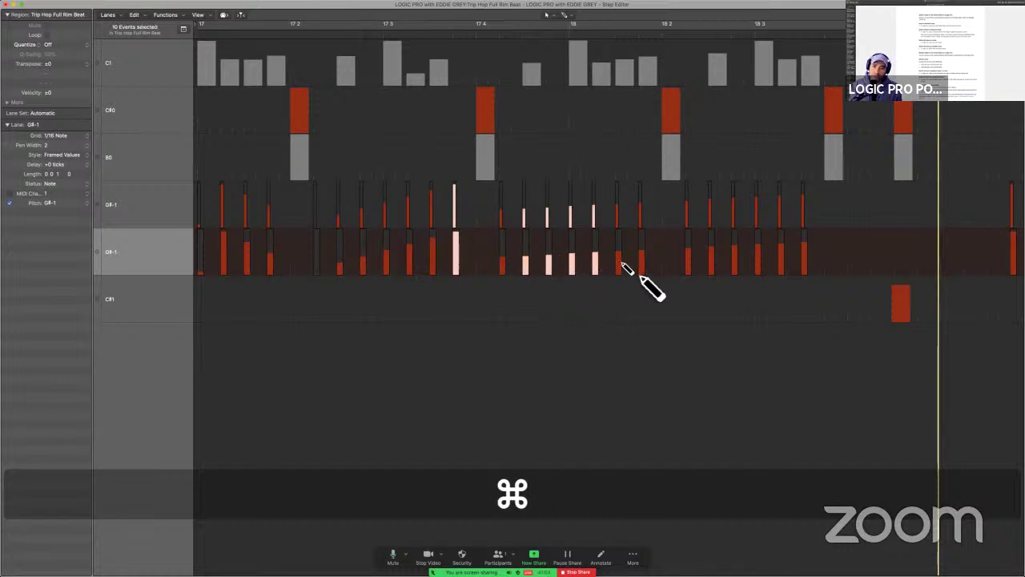
{"action": "left_click", "coordinate": [620, 264], "text": "super"}
Check the guide's instructions on selecting lane steps, return to Logic Pro and select all steps of the lower and upper G#-1 lanes alternately.
{"action": "key", "text": "super+Tab"}
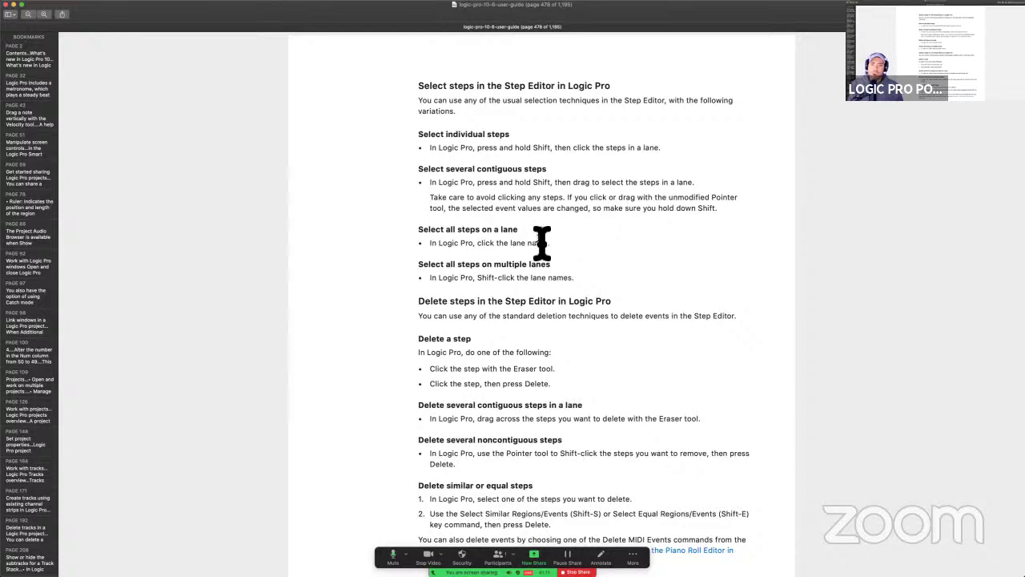
{"action": "key", "text": "super+Tab"}
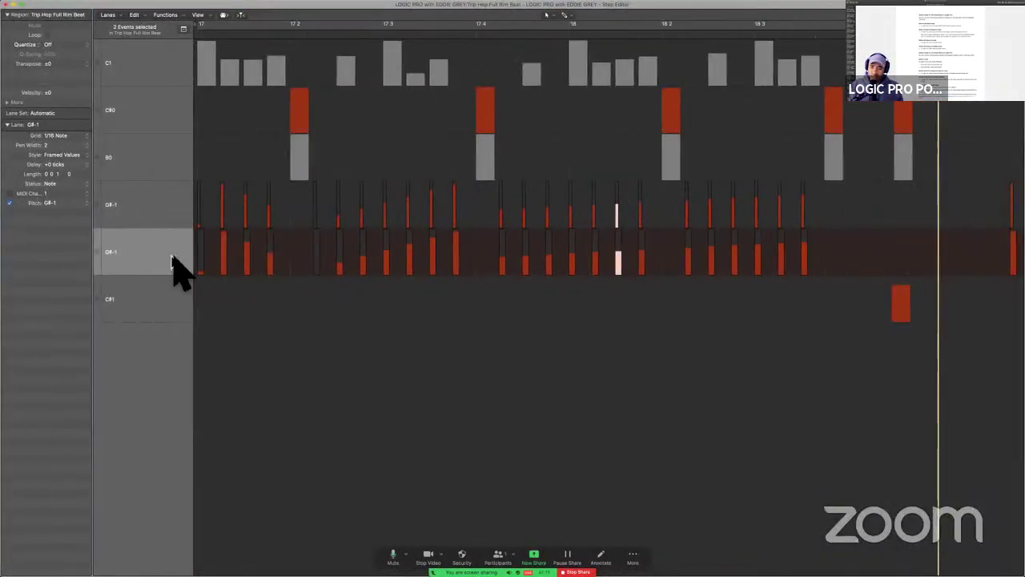
{"action": "left_click", "coordinate": [161, 255]}
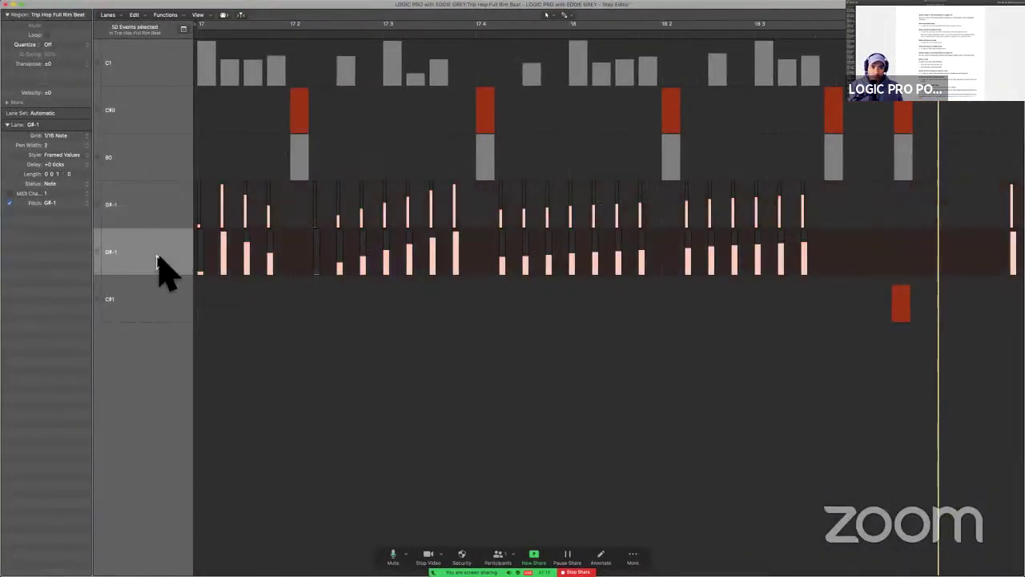
{"action": "left_click", "coordinate": [156, 221]}
{"action": "left_click", "coordinate": [160, 250]}
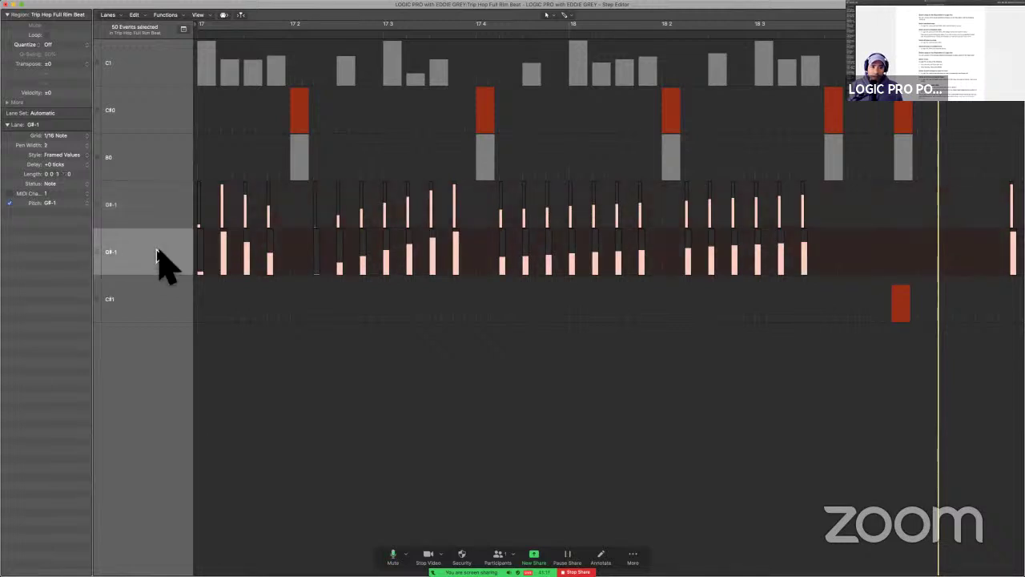
{"action": "left_click", "coordinate": [156, 215]}
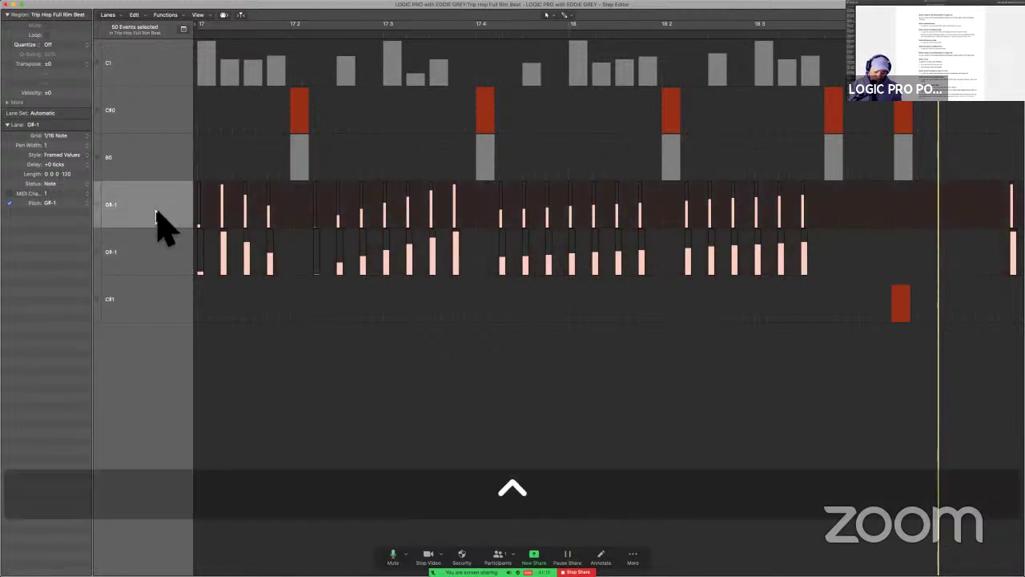
Circle the Grid and Pen Width settings of the upper G#-1 lane with a freehand screen annotation.
{"action": "mouse_move", "coordinate": [169, 196]}
{"action": "left_mouse_down"}
{"action": "mouse_move", "coordinate": [104, 184]}
{"action": "mouse_move", "coordinate": [88, 274]}
{"action": "mouse_move", "coordinate": [130, 275]}
{"action": "mouse_move", "coordinate": [171, 242]}
{"action": "mouse_move", "coordinate": [171, 178]}
{"action": "left_mouse_up"}
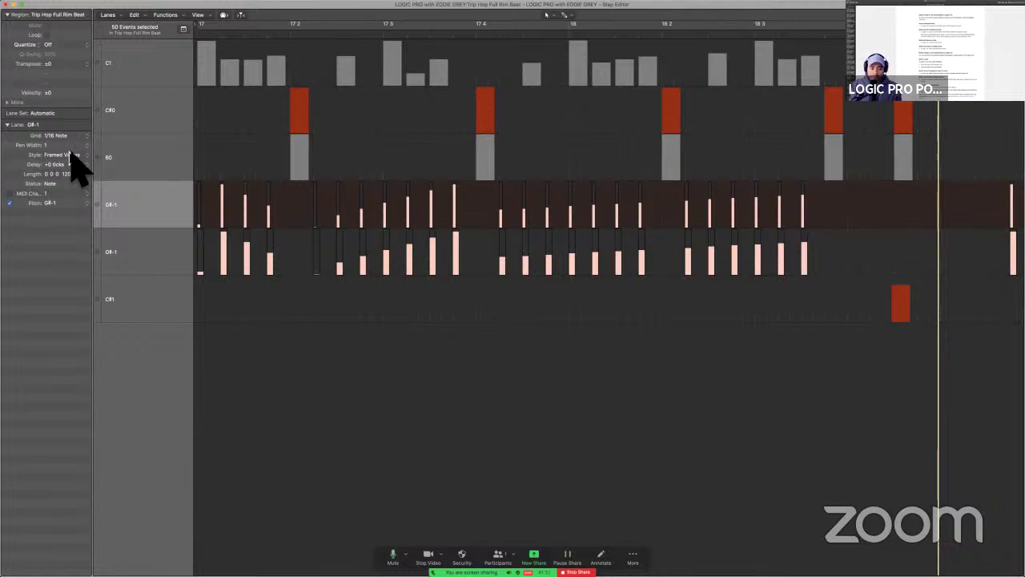
{"action": "key", "text": "ctrl+a"}
{"action": "mouse_move", "coordinate": [80, 126]}
{"action": "left_mouse_down"}
{"action": "mouse_move", "coordinate": [82, 137]}
{"action": "mouse_move", "coordinate": [9, 129]}
{"action": "left_mouse_up"}
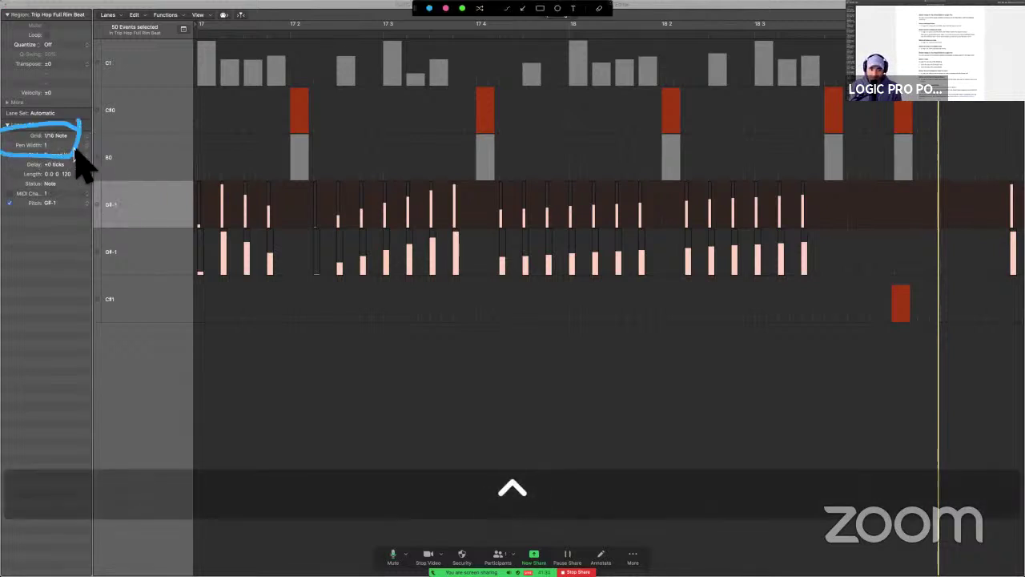
Switch to the user guide, review the section on deleting steps in the Step Editor and highlight the mention of the Eraser tool.
{"action": "key", "text": "ctrl+Left"}
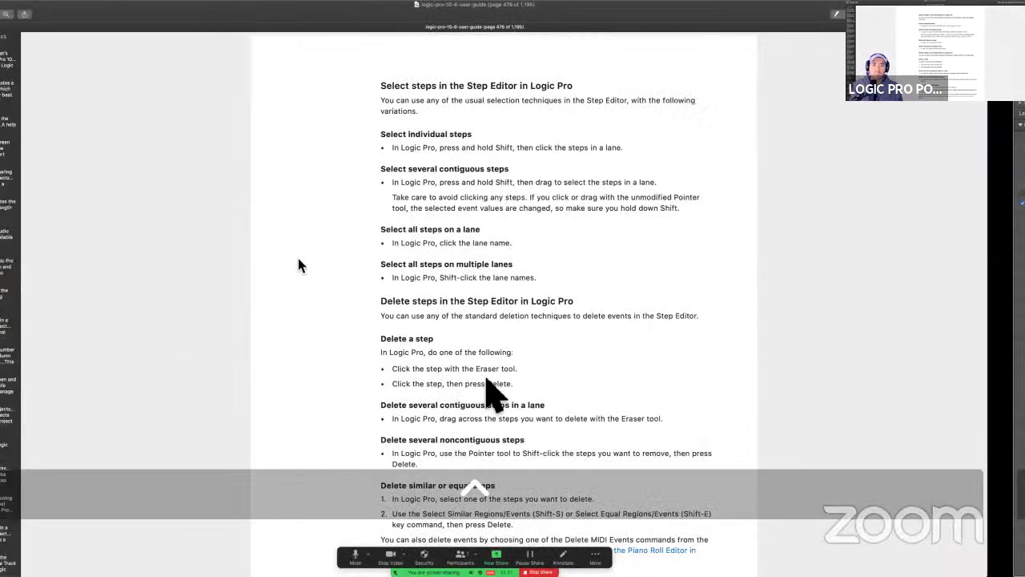
{"action": "scroll", "coordinate": [488, 386], "scroll_direction": "down", "scroll_amount": 2}
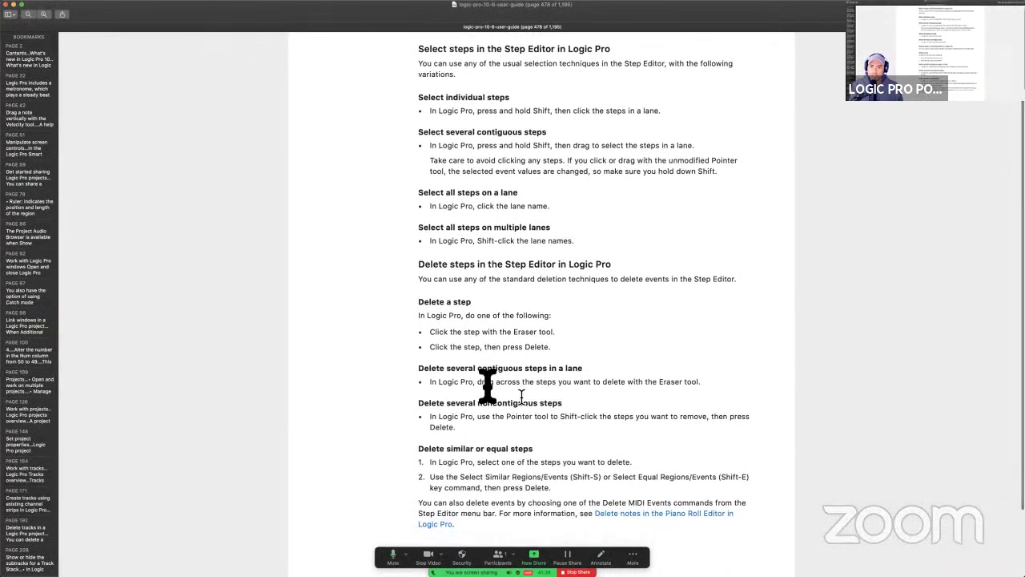
{"action": "scroll", "coordinate": [526, 405], "scroll_direction": "down", "scroll_amount": 2}
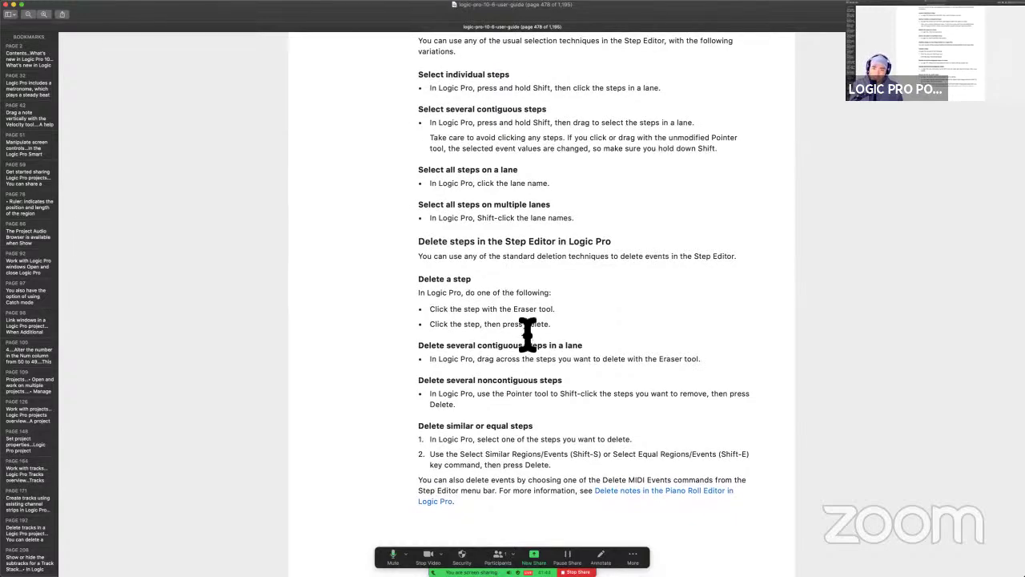
{"action": "left_click_drag", "start_coordinate": [519, 319], "coordinate": [591, 316]}
{"action": "scroll", "coordinate": [592, 315], "scroll_direction": "down", "scroll_amount": 3}
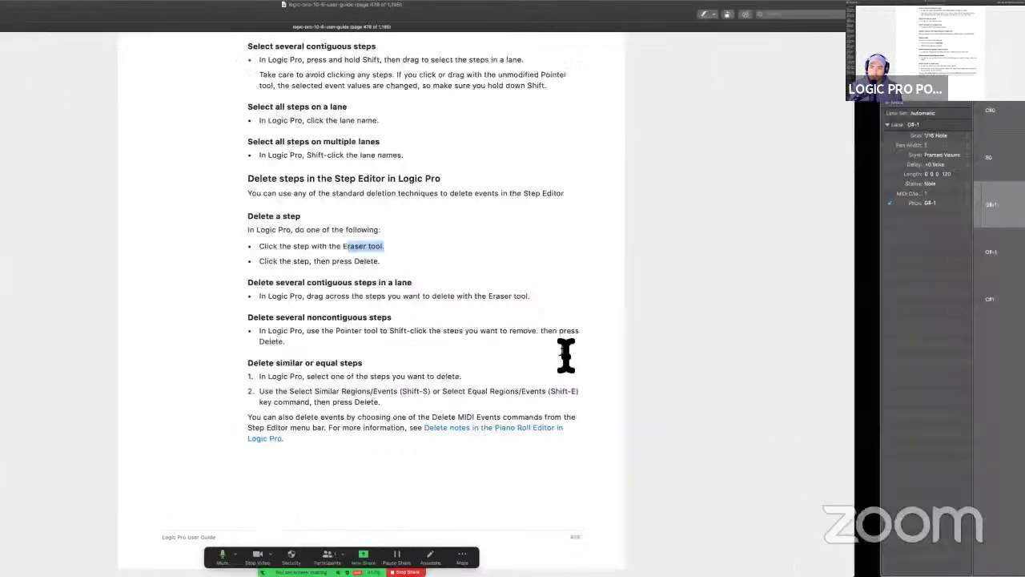
Switch to Logic Pro, delete three noncontiguous steps between 17.3 and 18 in the lower G#-1 lane, and undo the deletion.
{"action": "key", "text": "super+Tab"}
{"action": "left_click", "coordinate": [442, 291]}
{"action": "left_click", "coordinate": [433, 264]}
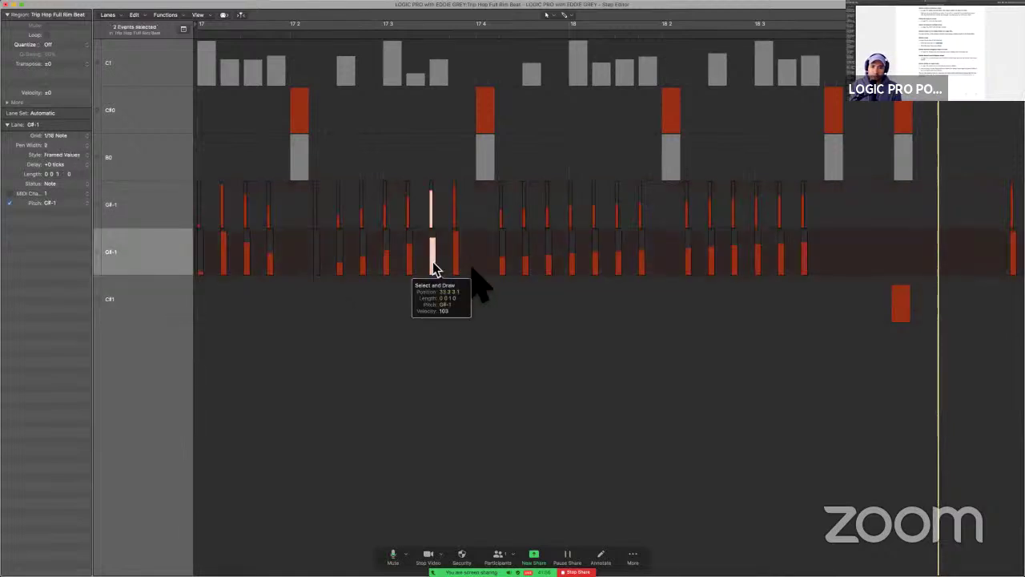
{"action": "left_click", "coordinate": [501, 265], "text": "shift"}
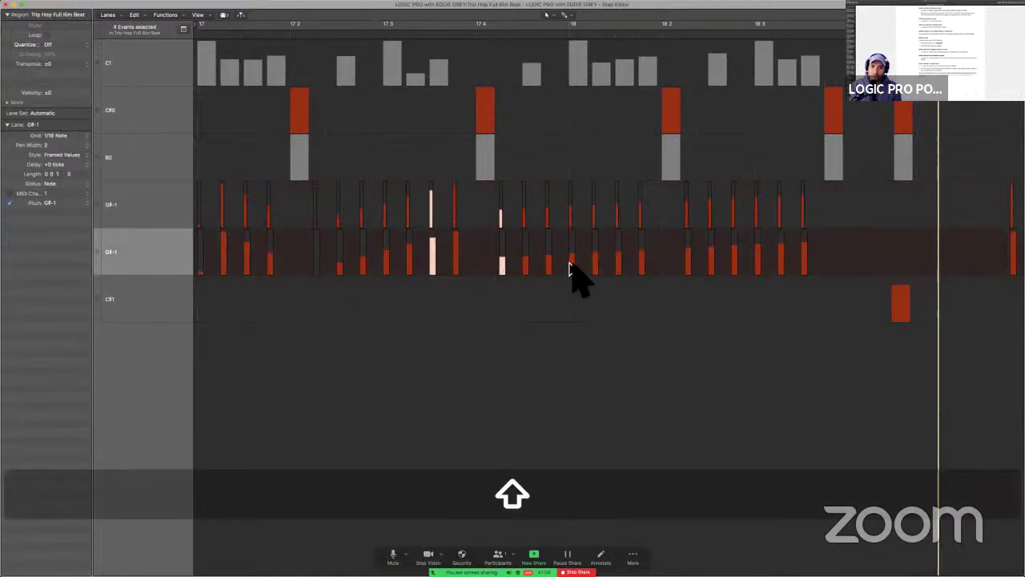
{"action": "key", "text": "BackSpace"}
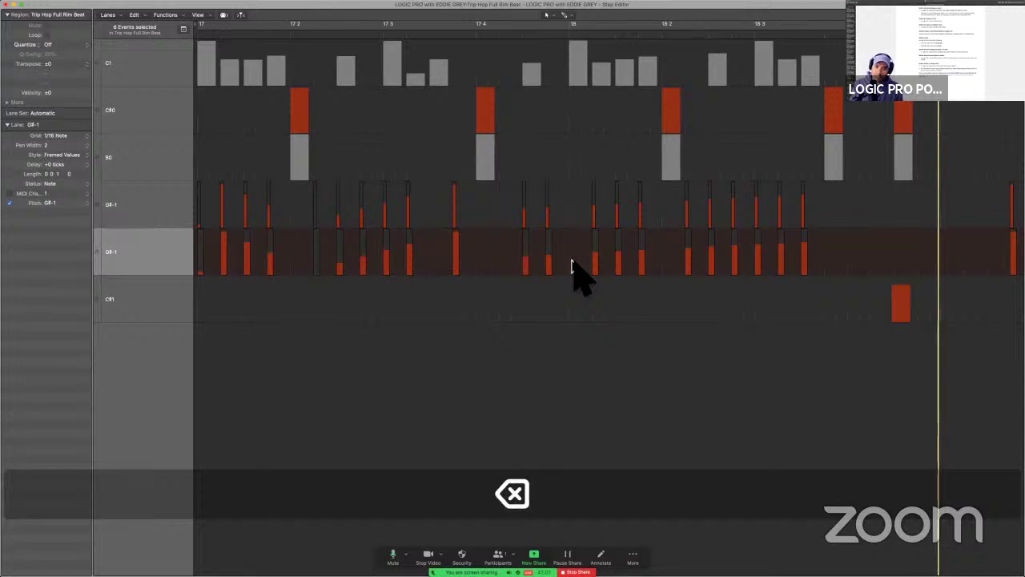
{"action": "key", "text": "super+z"}
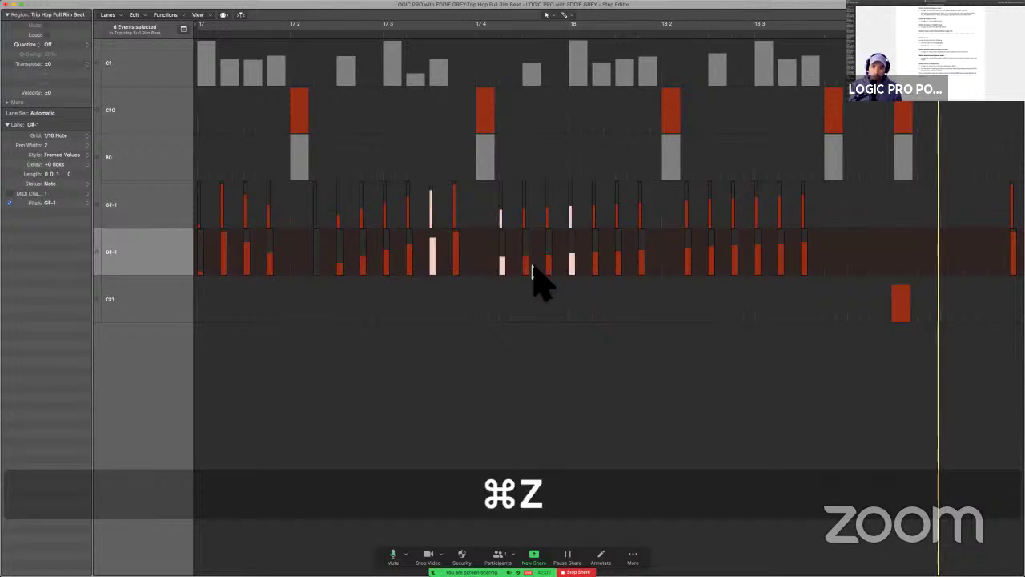
Toggle Fix Value mode and redraw the velocities of the selected steps around 17.4 in the upper G#-1 lane with the Pencil tool.
{"action": "key", "text": "super"}
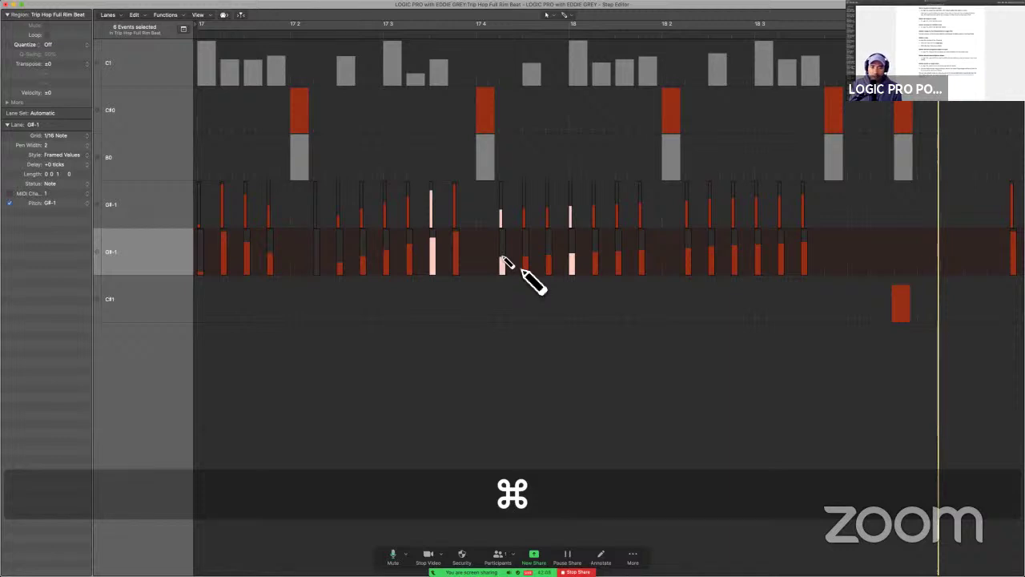
{"action": "left_click", "coordinate": [50, 113]}
{"action": "left_click", "coordinate": [64, 208]}
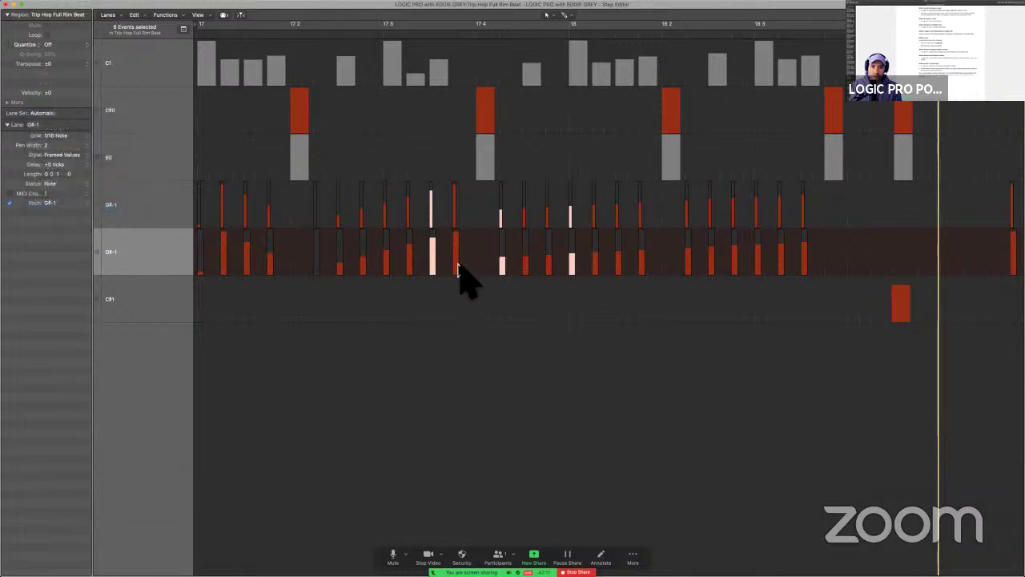
{"action": "left_click", "coordinate": [501, 224], "text": "super"}
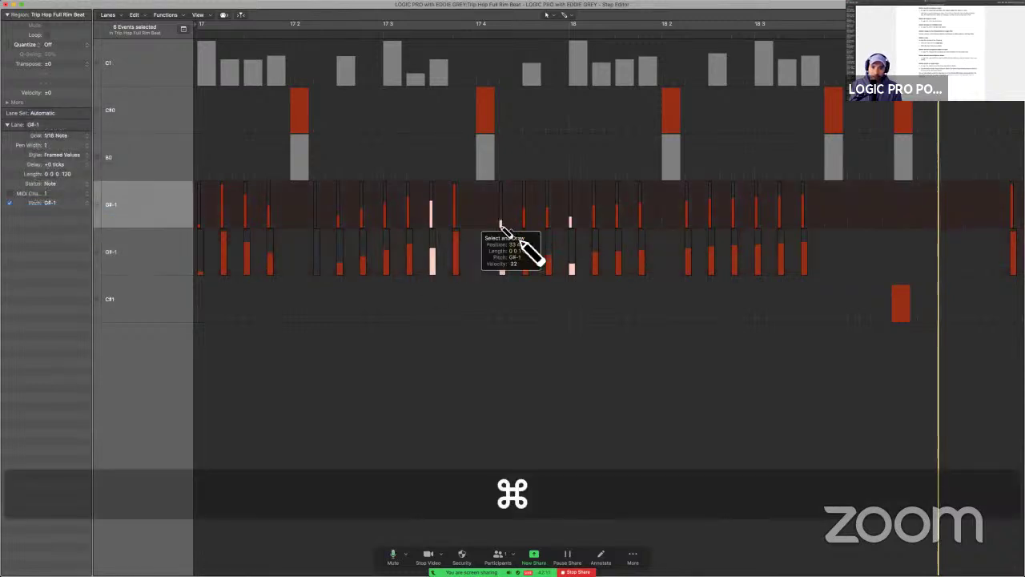
{"action": "left_click_drag", "start_coordinate": [500, 224], "coordinate": [508, 193]}
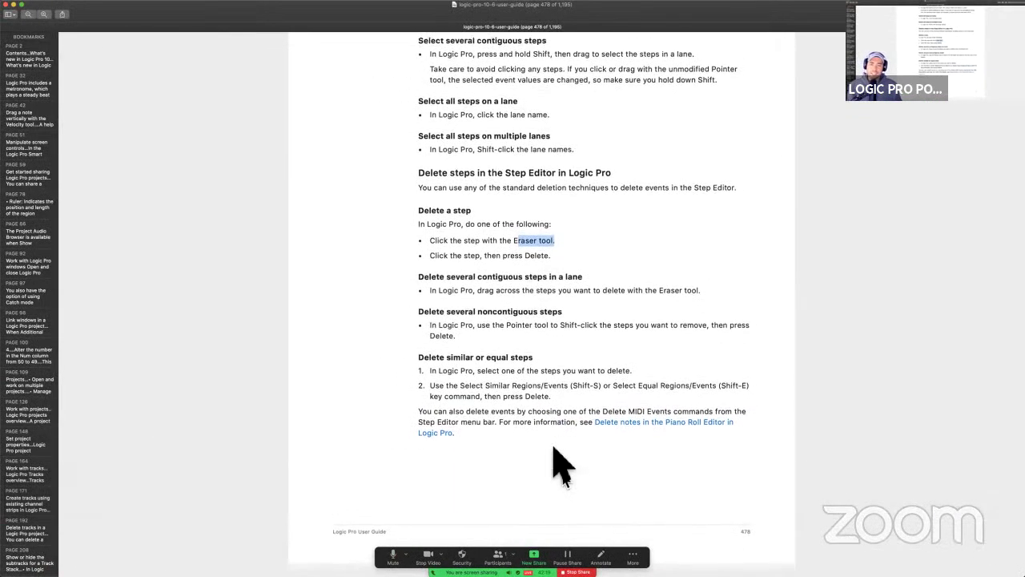
Return to Logic Pro, select all steps of the G#-1 and C#1 lanes together, and create an additional lane below C#1.
{"action": "scroll", "coordinate": [553, 448], "scroll_direction": "up", "scroll_amount": 1}
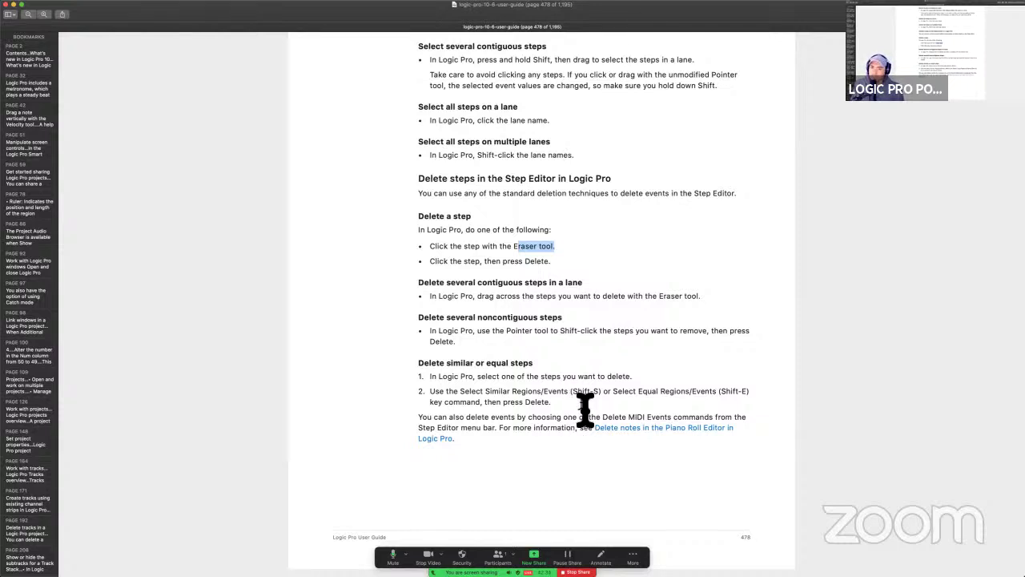
{"action": "key", "text": "ctrl+Right"}
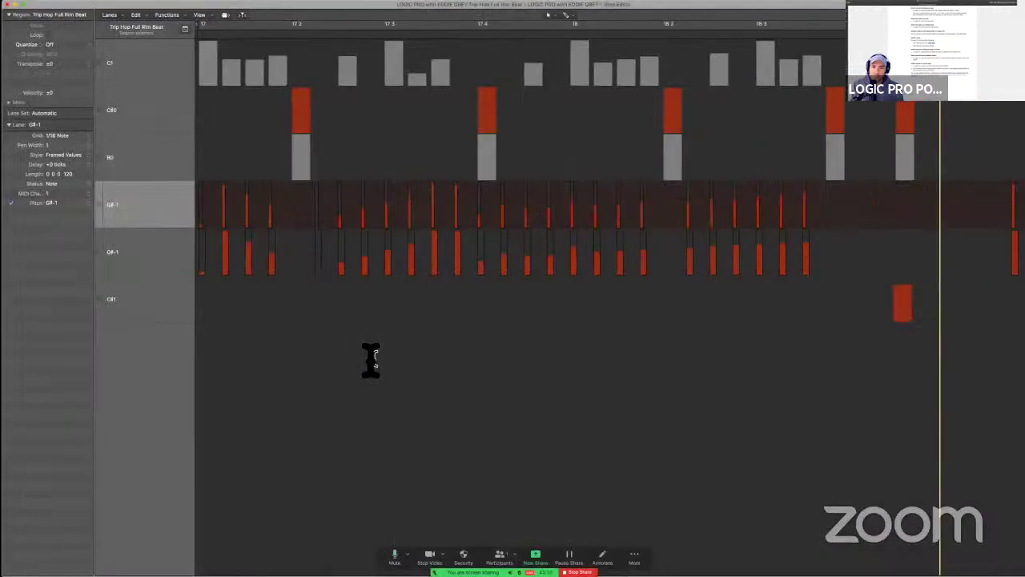
{"action": "left_click", "coordinate": [151, 250], "text": "shift"}
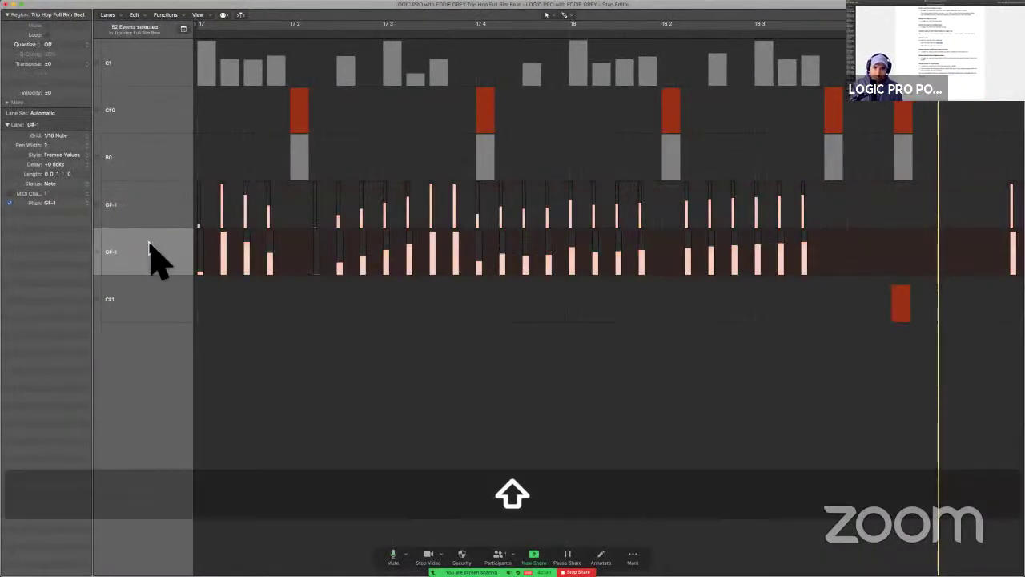
{"action": "left_click", "coordinate": [147, 309], "text": "shift"}
{"action": "double_click", "coordinate": [146, 397]}
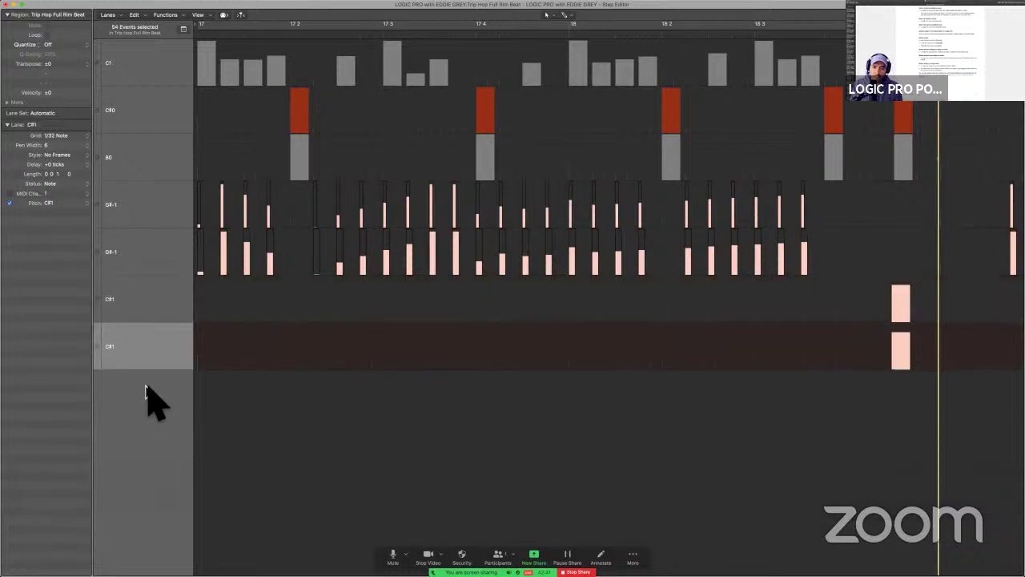
Select the step just before 17.2 in the lower G#-1 lane and extend the selection to all similar or equal events, repeating it once.
{"action": "left_click", "coordinate": [284, 302]}
{"action": "left_click", "coordinate": [272, 267]}
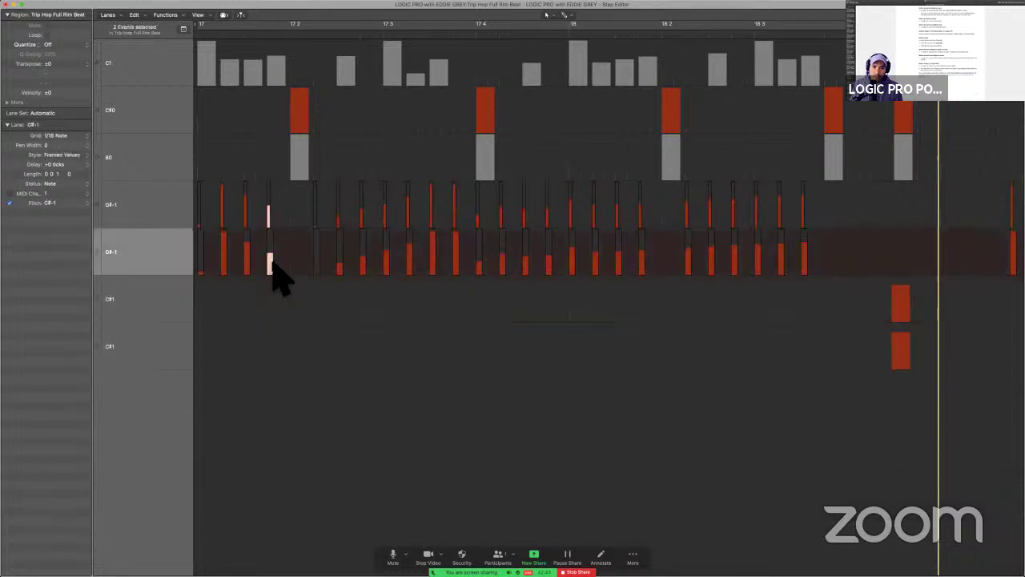
{"action": "left_click", "coordinate": [273, 267], "text": "shift"}
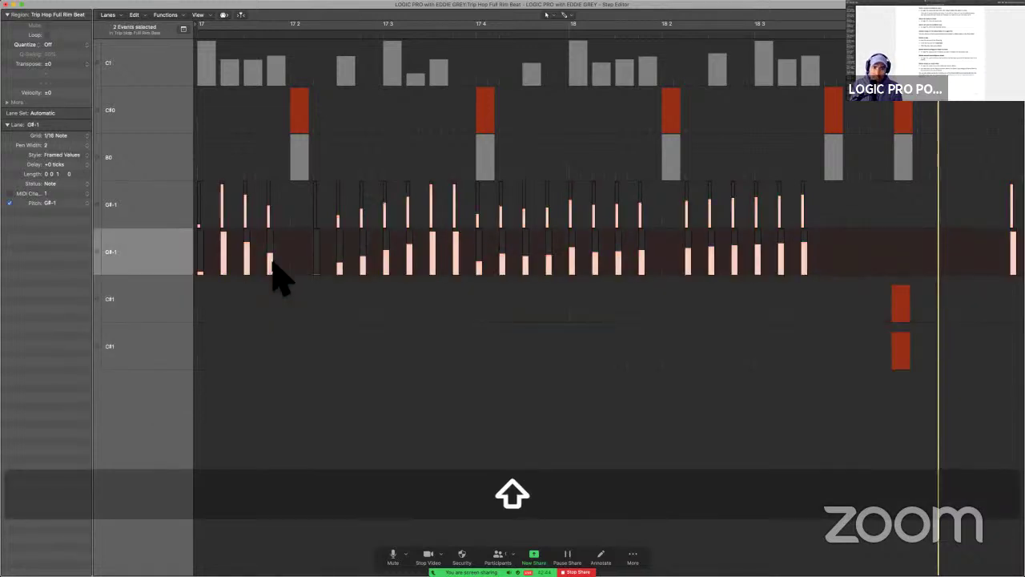
{"action": "left_click", "coordinate": [271, 283]}
{"action": "left_click", "coordinate": [270, 265]}
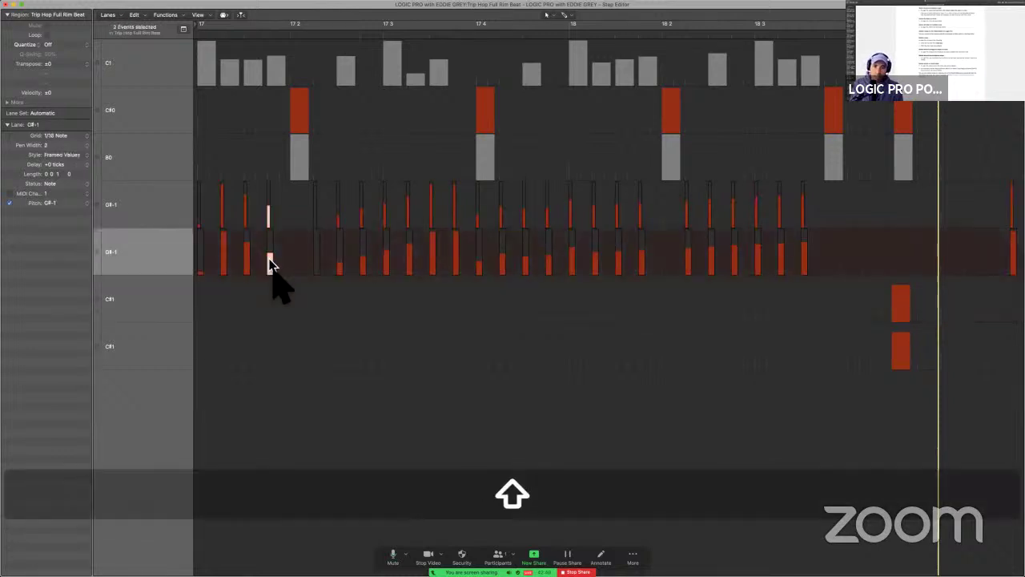
{"action": "scroll", "coordinate": [311, 354], "scroll_direction": "right", "scroll_amount": 5}
{"action": "scroll", "coordinate": [311, 354], "scroll_direction": "left", "scroll_amount": 5}
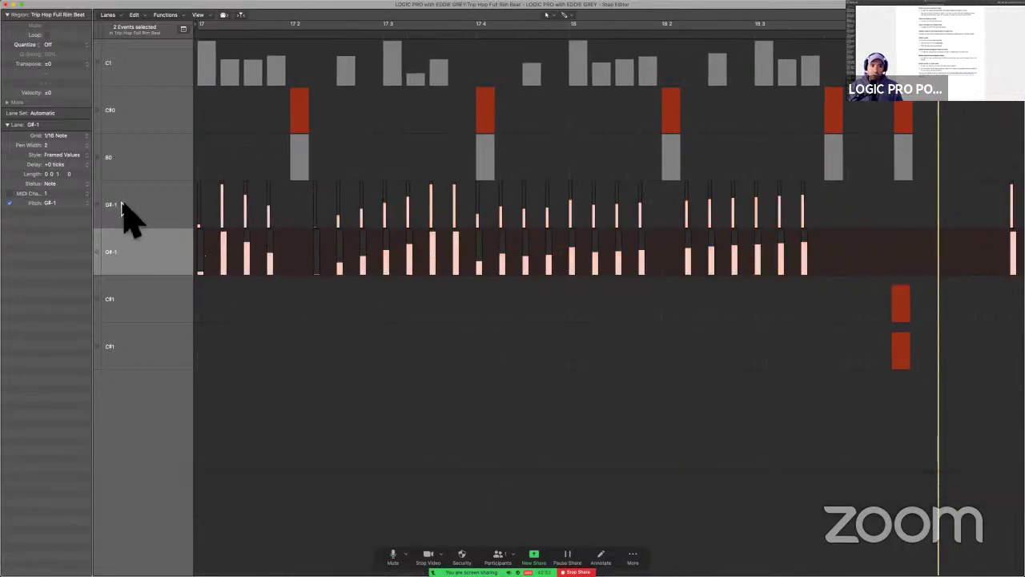
Switch to the user guide and highlight "Select Similar Regions/Events", "delete events" and "Delete MIDI Events" in the section on deleting similar or equal steps.
{"action": "key", "text": "ctrl+Left"}
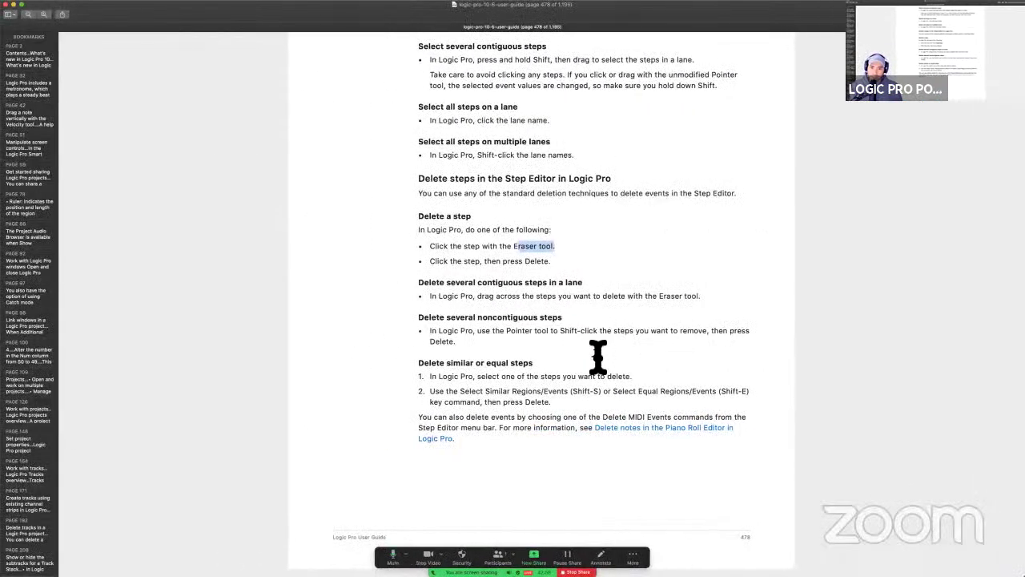
{"action": "scroll", "coordinate": [586, 381], "scroll_direction": "down", "scroll_amount": 2}
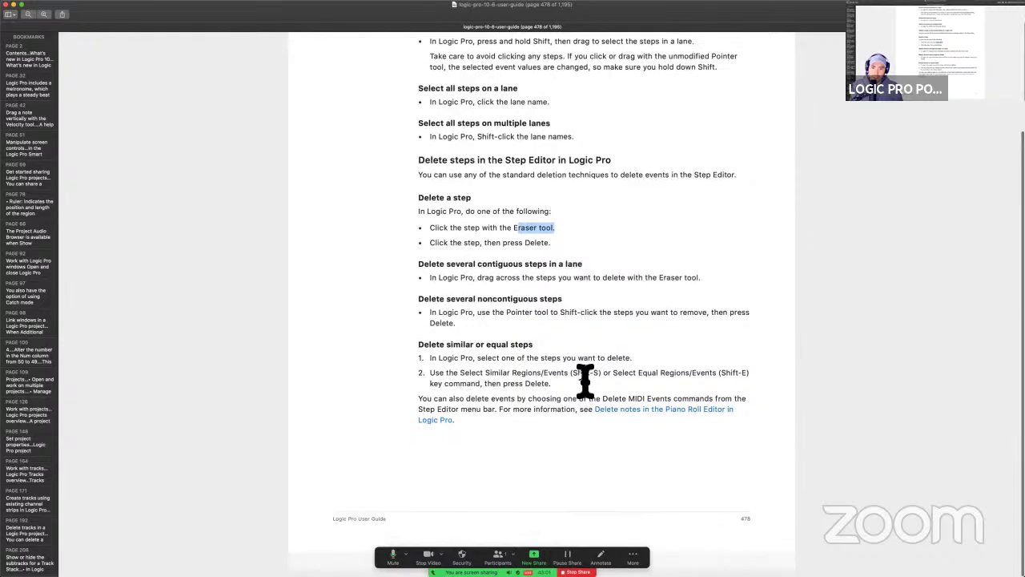
{"action": "scroll", "coordinate": [505, 357], "scroll_direction": "up", "scroll_amount": 2}
{"action": "left_click_drag", "start_coordinate": [472, 391], "coordinate": [580, 392]}
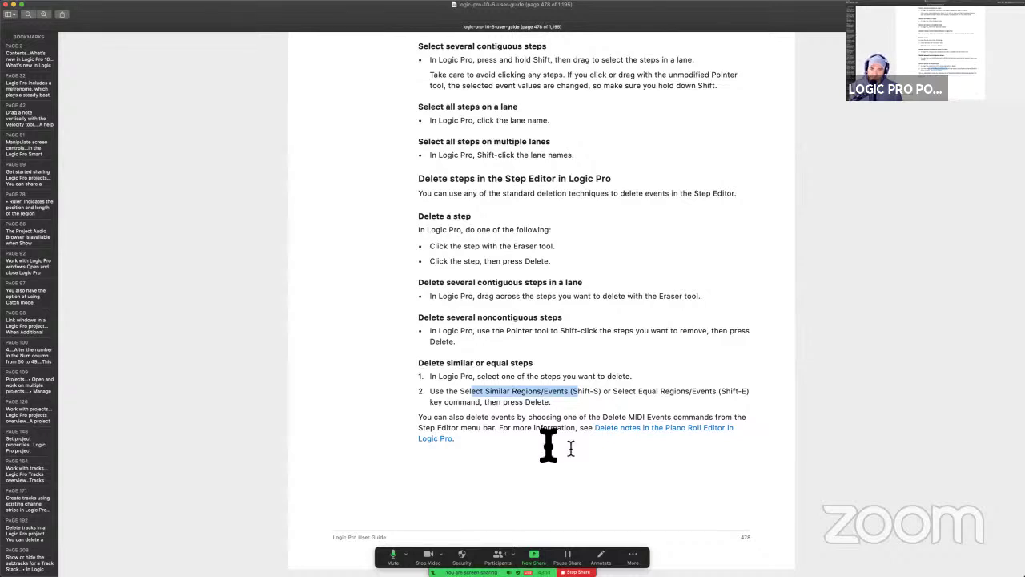
{"action": "left_click", "coordinate": [477, 423]}
{"action": "left_click_drag", "start_coordinate": [467, 421], "coordinate": [528, 423]}
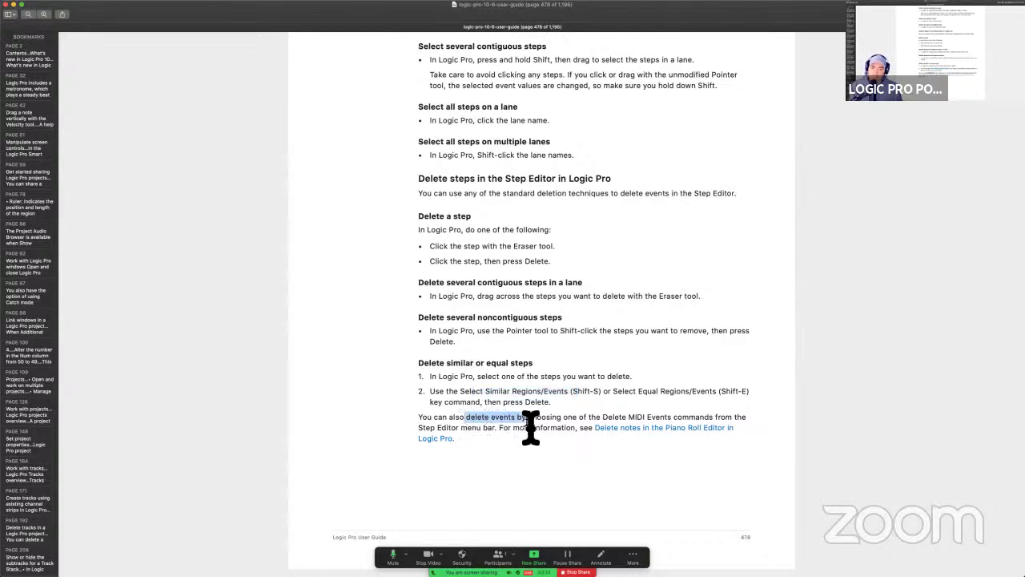
{"action": "left_click_drag", "start_coordinate": [602, 420], "coordinate": [680, 427]}
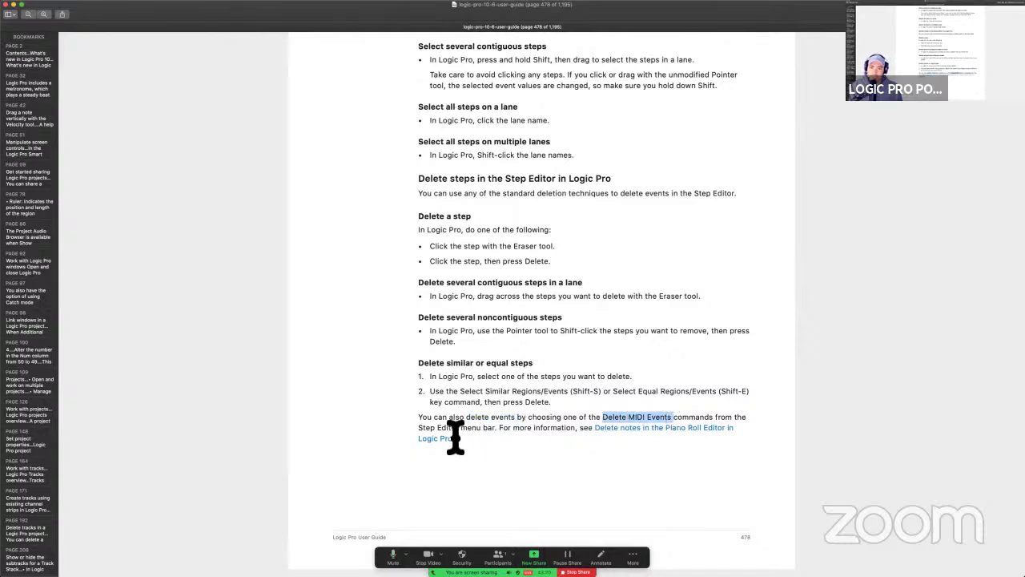
Switch to Logic Pro and look through the lane set options, the name of the lower G#-1 lane and the available lane commands.
{"action": "key", "text": "super+Tab"}
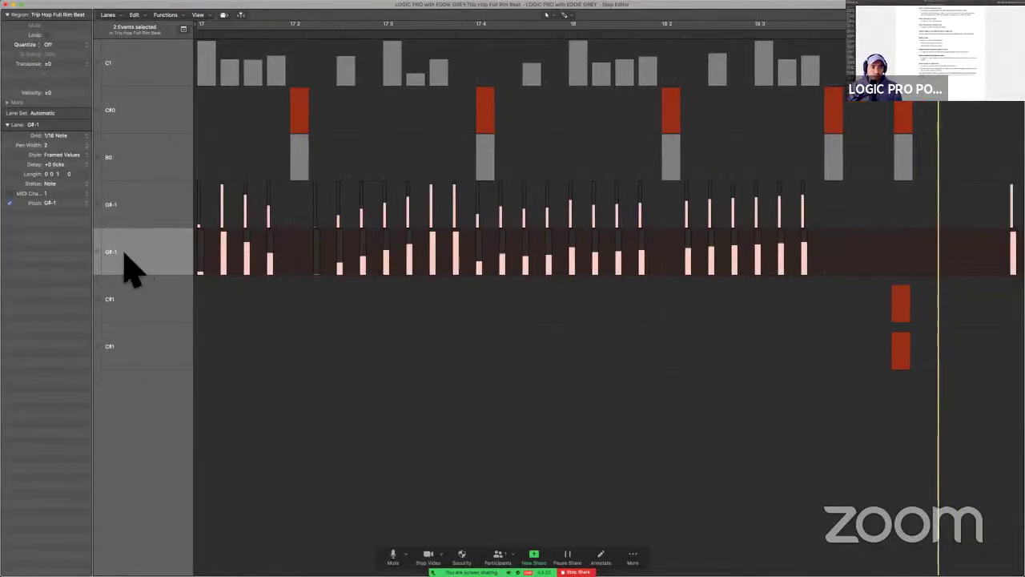
{"action": "left_click", "coordinate": [53, 115]}
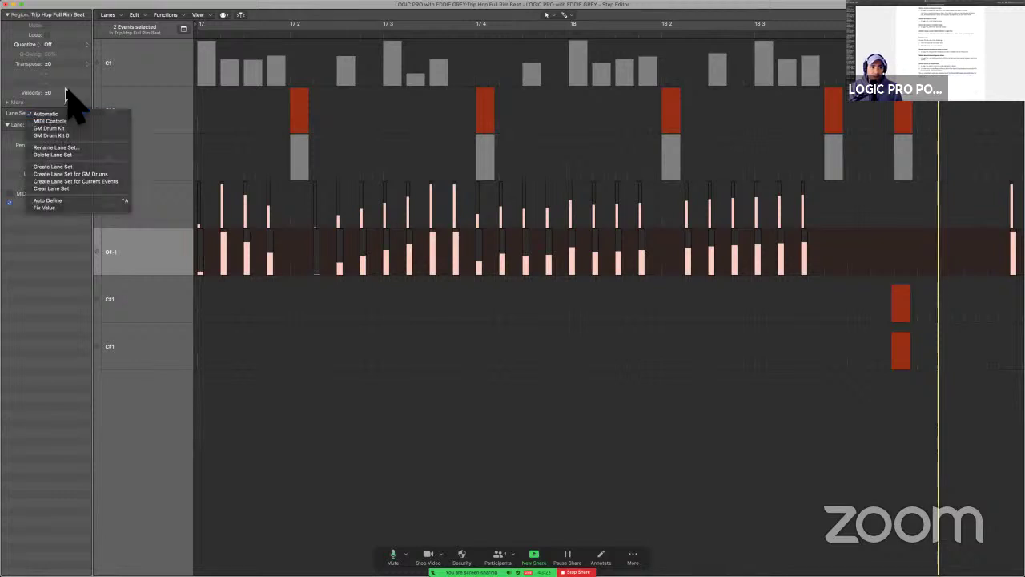
{"action": "left_click", "coordinate": [64, 115]}
{"action": "double_click", "coordinate": [49, 124]}
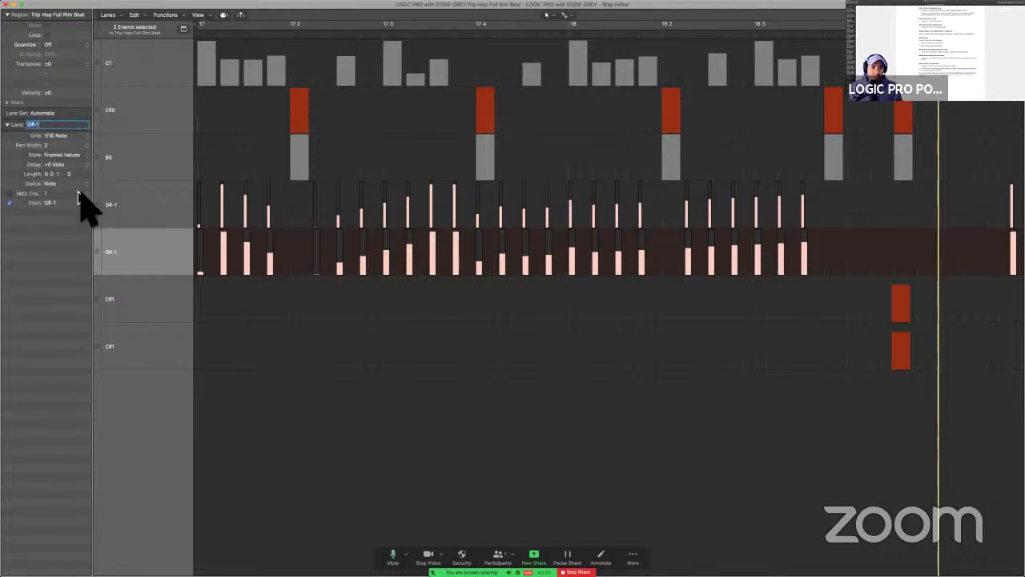
{"action": "left_click", "coordinate": [146, 268]}
{"action": "left_click", "coordinate": [109, 15]}
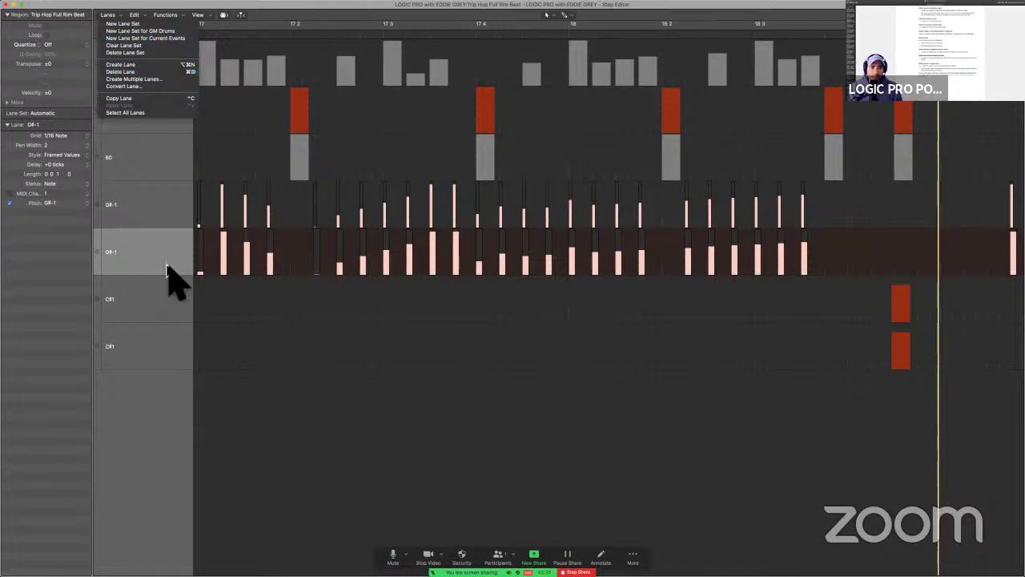
{"action": "left_click", "coordinate": [154, 304]}
Switch to the user guide, highlight "Step Editor menu bar" in the deletion section, and return to the Step Editor.
{"action": "key", "text": "ctrl+Left"}
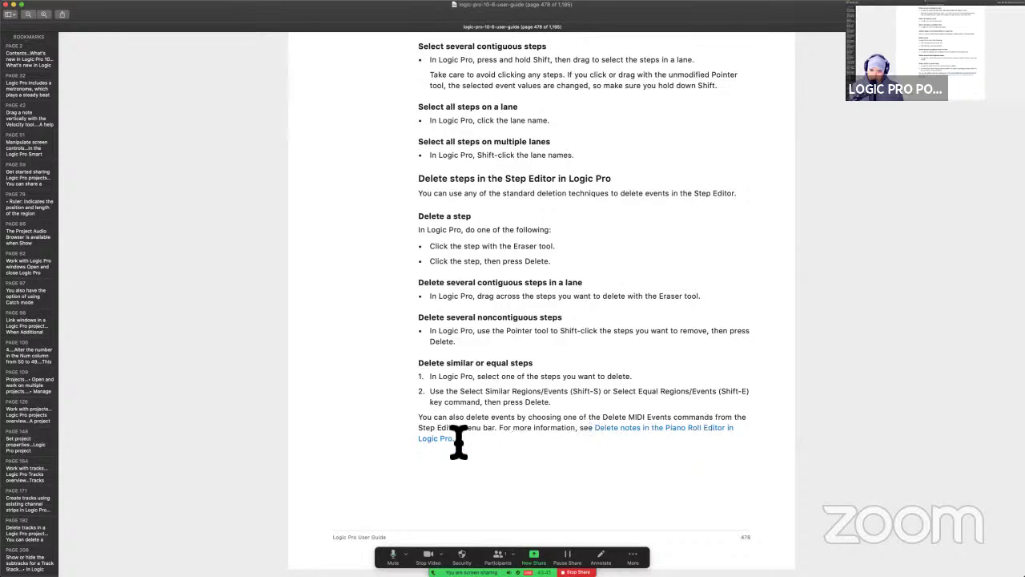
{"action": "left_click_drag", "start_coordinate": [421, 431], "coordinate": [497, 435]}
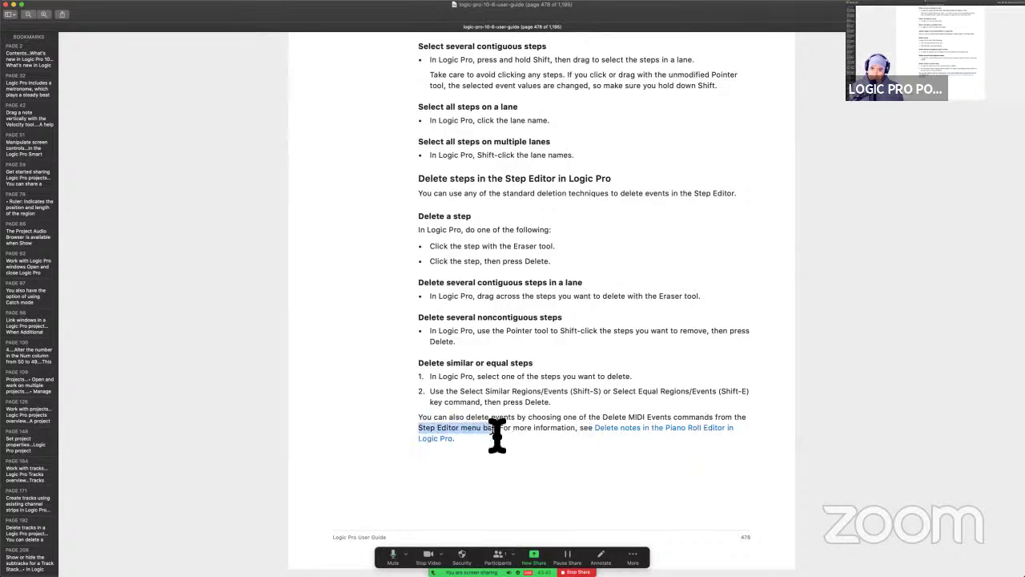
{"action": "left_click", "coordinate": [499, 490]}
{"action": "key", "text": "ctrl+Right"}
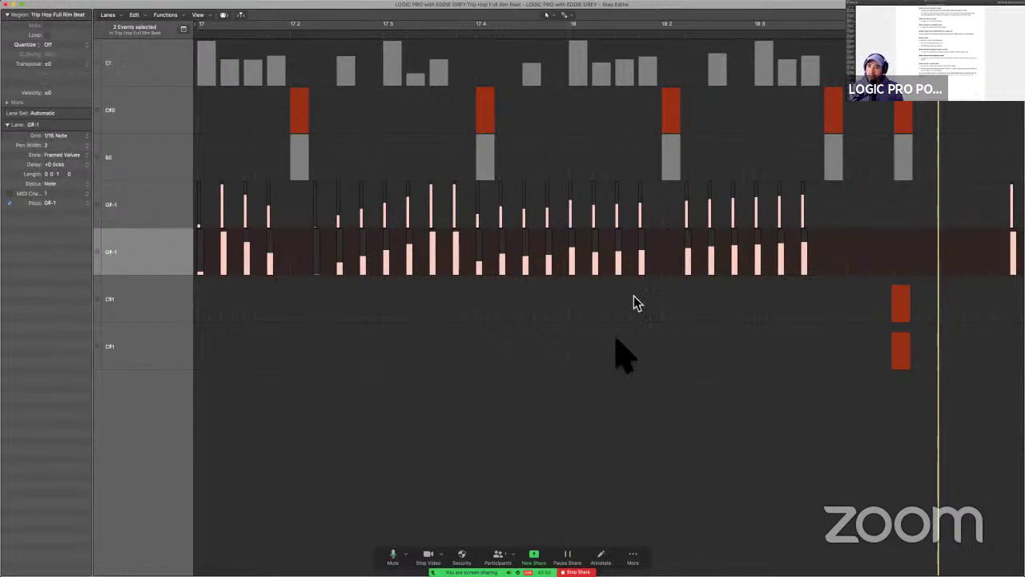
Strike through the "Delete similar or equal steps" section in the user guide, including its closing paragraph on Delete MIDI Events commands.
{"action": "key", "text": "ctrl+Left"}
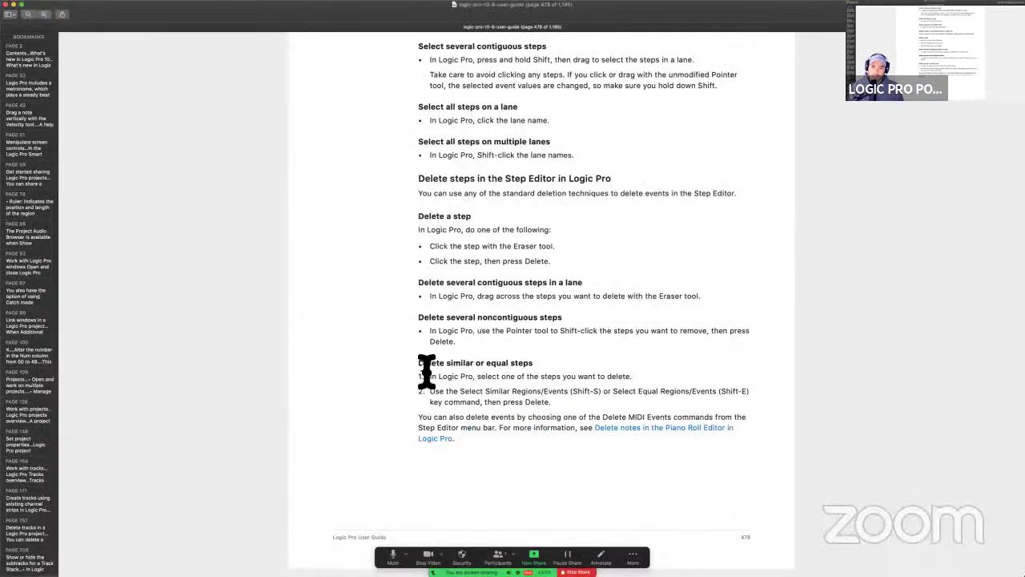
{"action": "left_click_drag", "start_coordinate": [425, 364], "coordinate": [515, 415]}
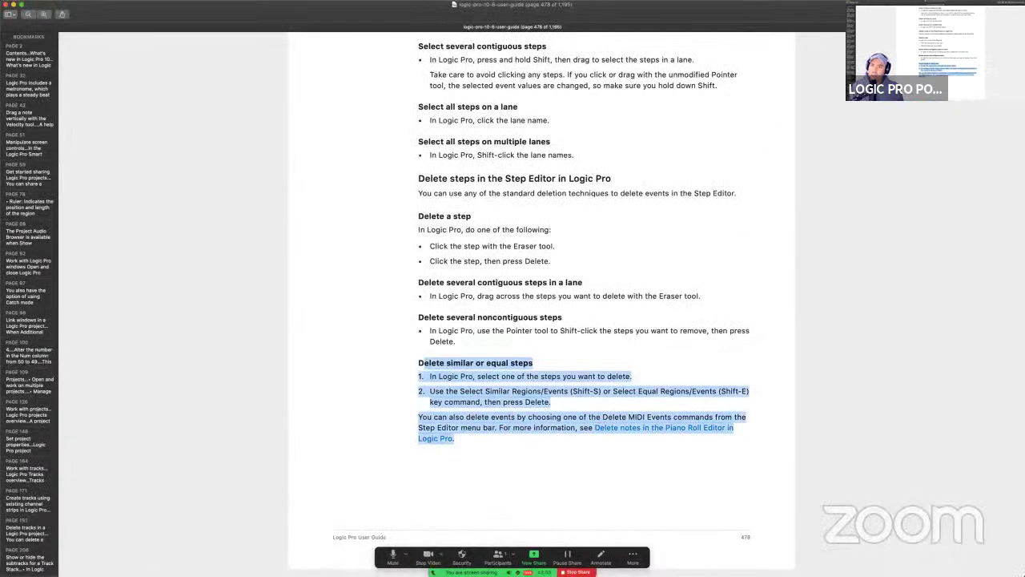
{"action": "key", "text": "ctrl+super+s"}
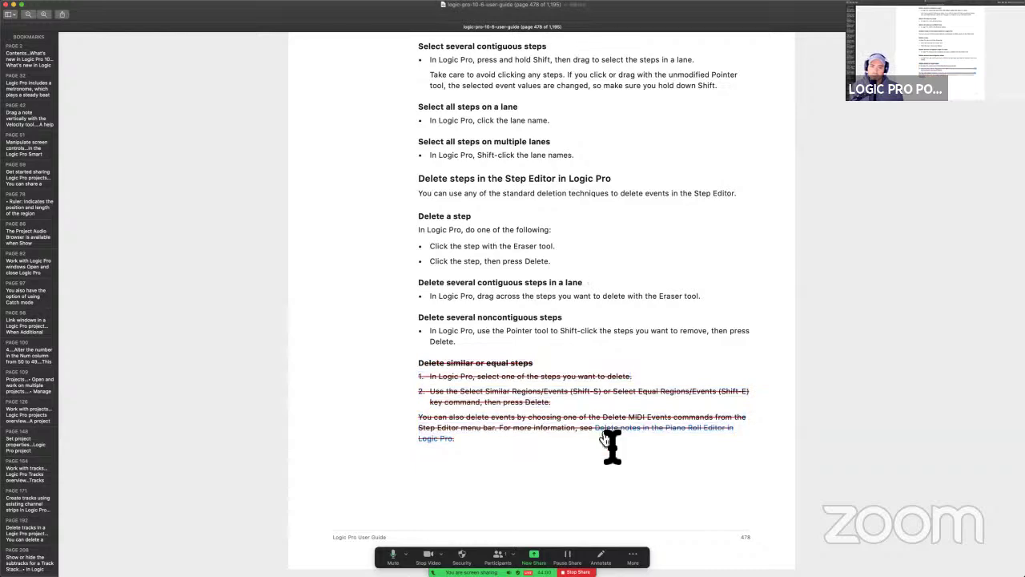
Read the introduction of "Restore deleted steps in the Step Editor in Logic Pro" on the guide's page 479.
{"action": "scroll", "coordinate": [613, 446], "scroll_direction": "down", "scroll_amount": 10}
{"action": "scroll", "coordinate": [613, 447], "scroll_direction": "up", "scroll_amount": 3}
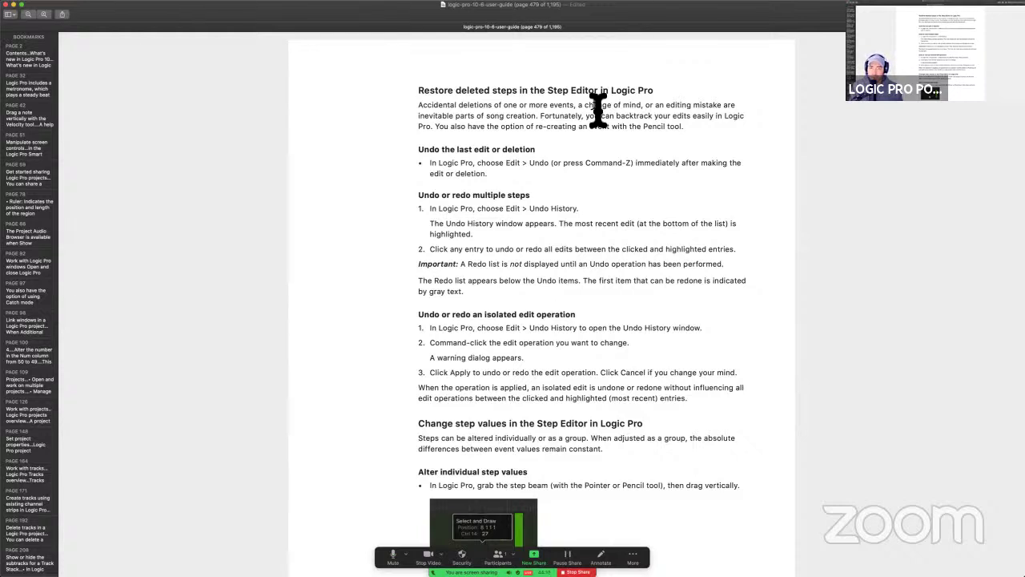
{"action": "left_click_drag", "start_coordinate": [609, 114], "coordinate": [697, 137]}
{"action": "left_click", "coordinate": [697, 138]}
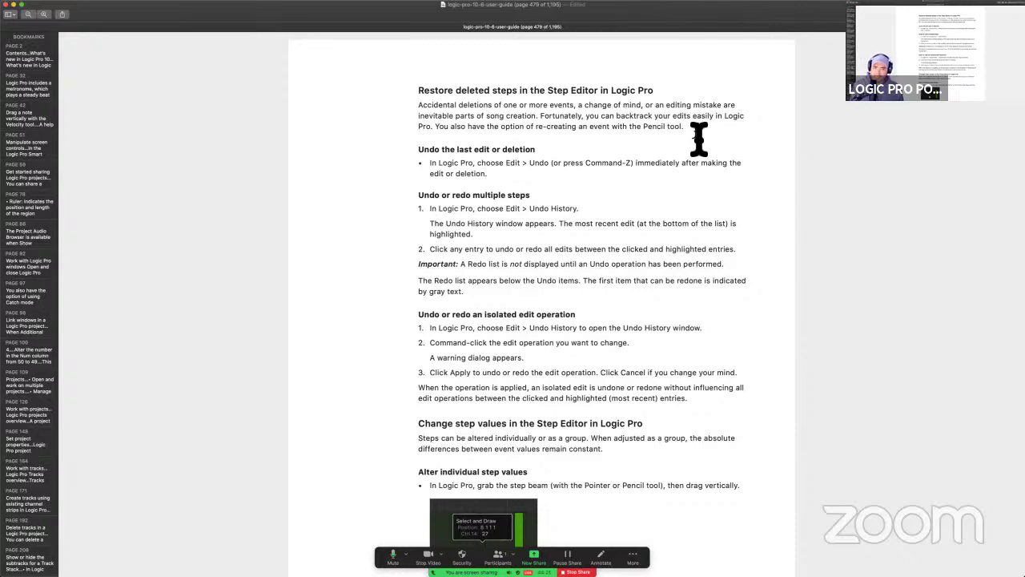
Switch to Logic Pro and look through the General, Audio and Recording preferences to find the General Editing settings.
{"action": "key", "text": "super+Tab"}
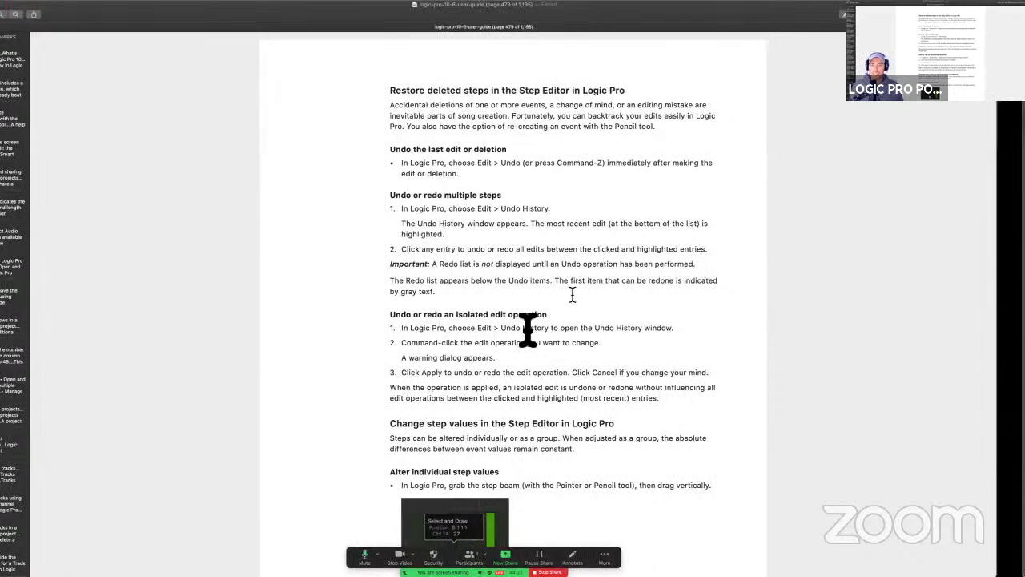
{"action": "key", "text": "super+comma"}
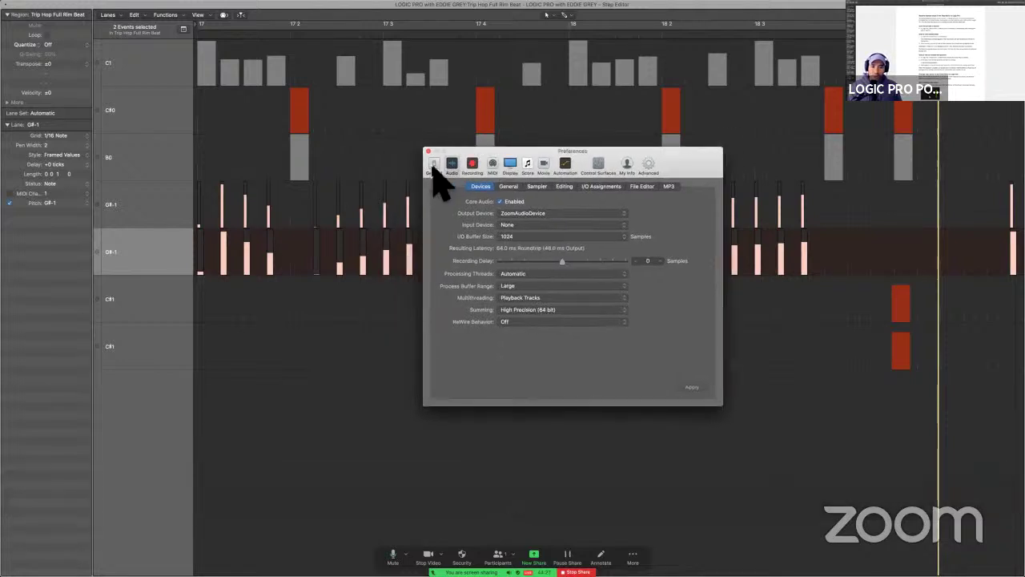
{"action": "left_click", "coordinate": [433, 166]}
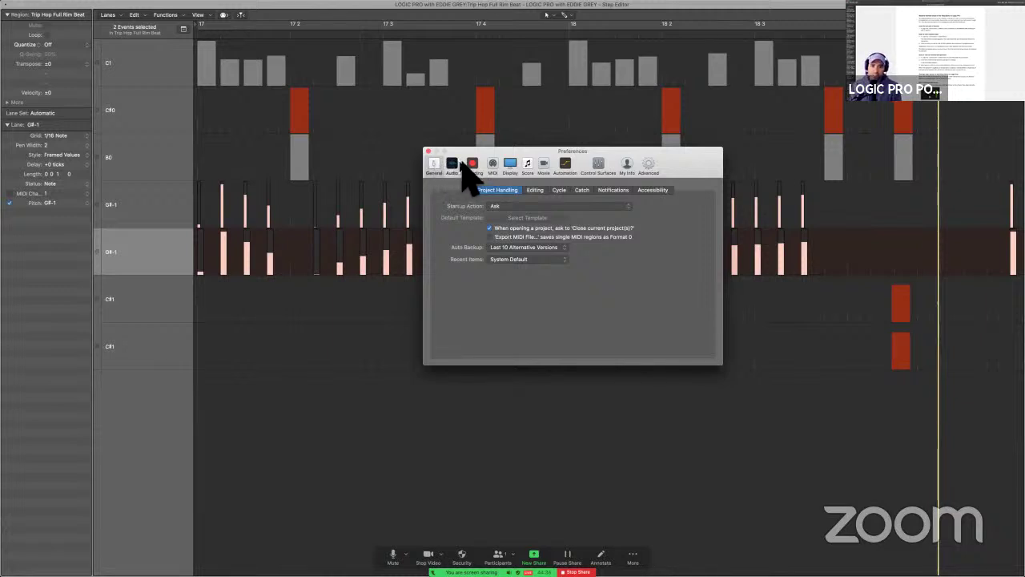
{"action": "left_click", "coordinate": [457, 163]}
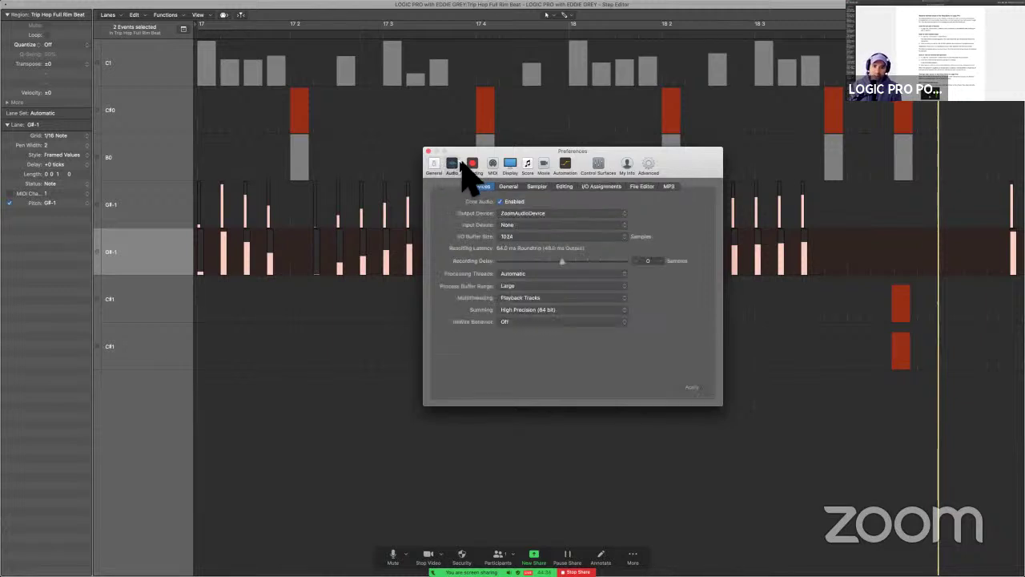
{"action": "left_click", "coordinate": [509, 187]}
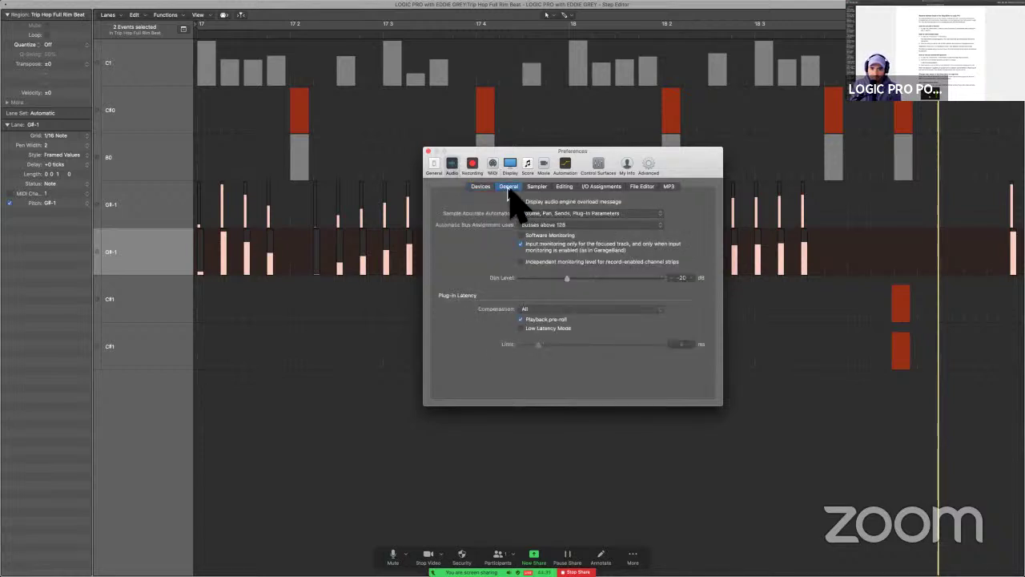
{"action": "left_click", "coordinate": [472, 165]}
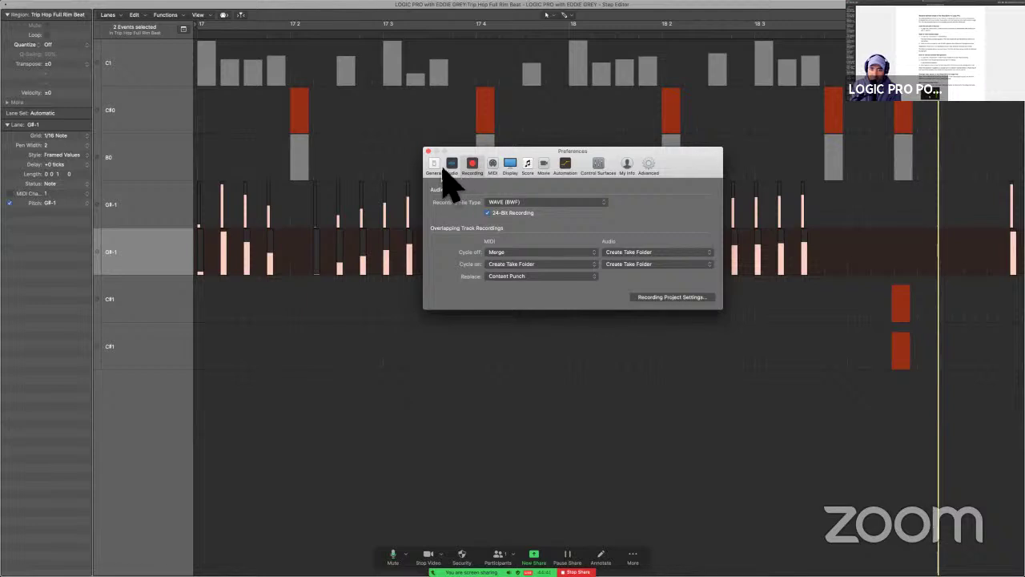
{"action": "left_click", "coordinate": [437, 165]}
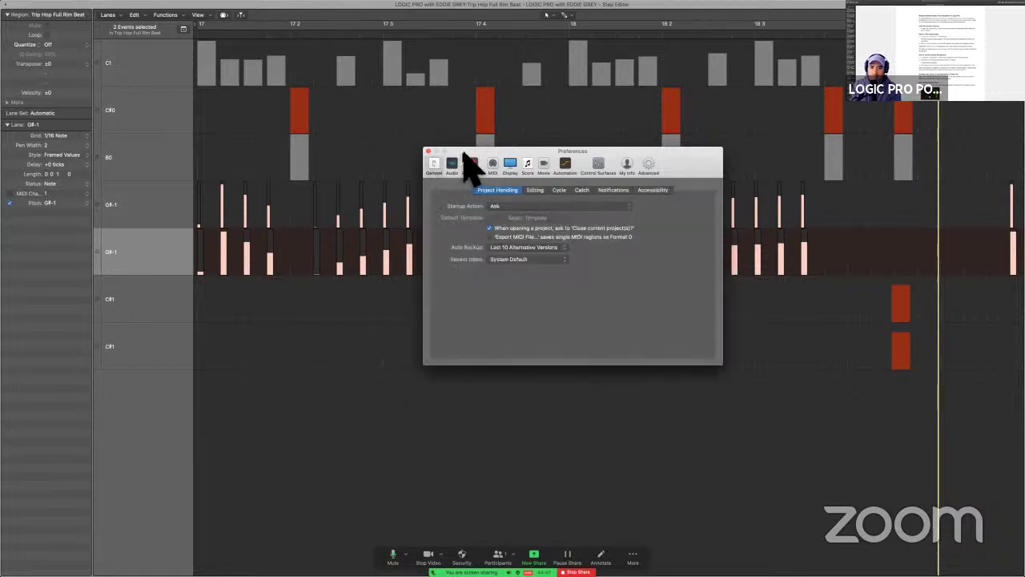
{"action": "left_click", "coordinate": [535, 192]}
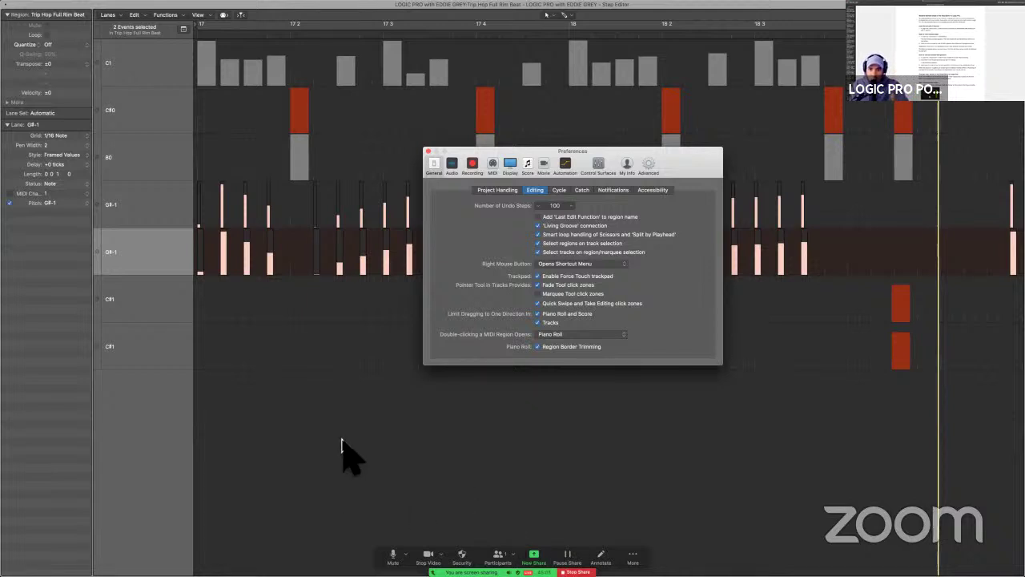
{"action": "key", "text": "ctrl+a"}
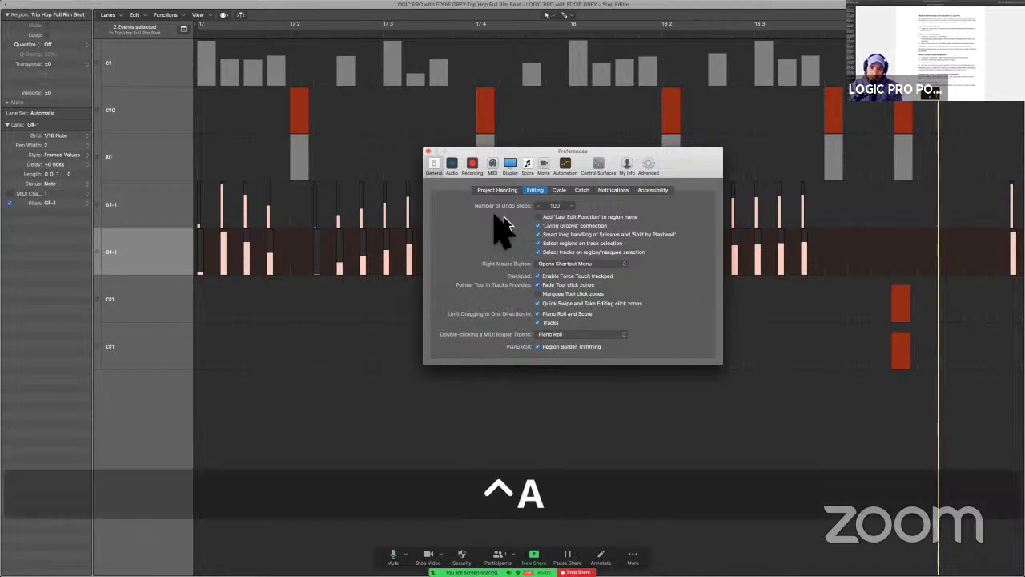
{"action": "key", "text": "a"}
{"action": "key", "text": "super"}
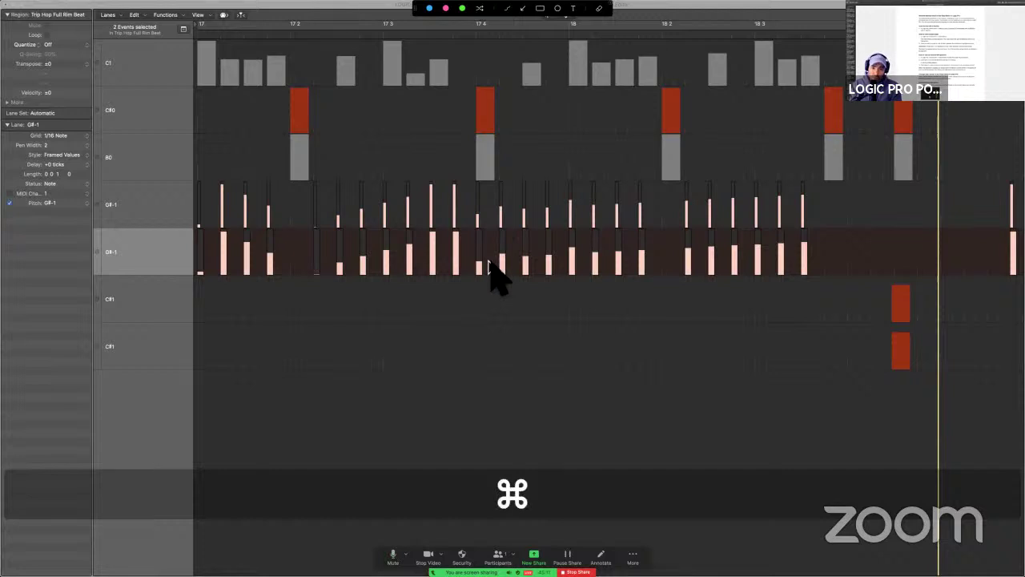
{"action": "key", "text": "a"}
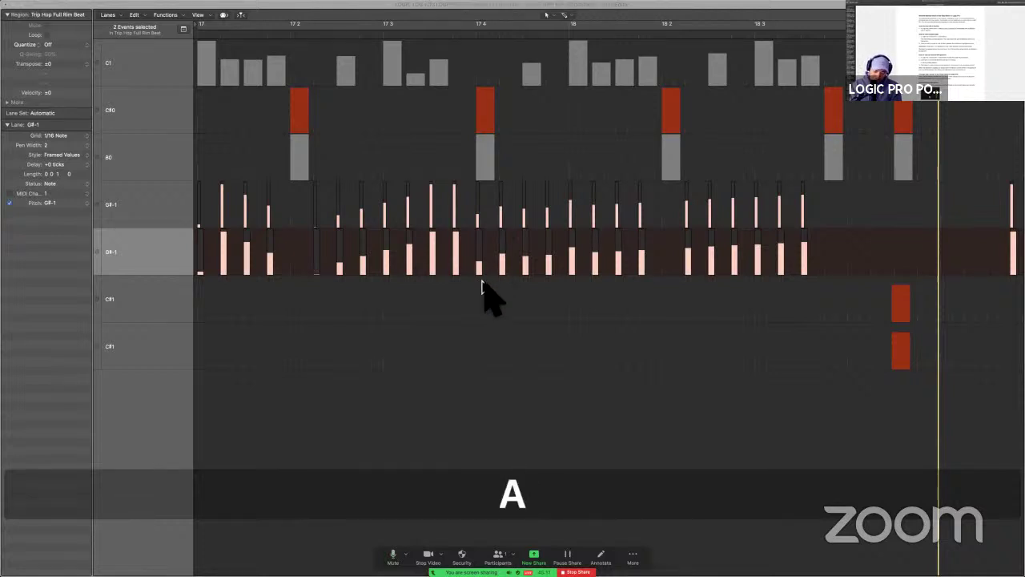
Select the bottom C#1 lane, reopen the General Editing preferences to check the Number of Undo Steps, and close them.
{"action": "left_click", "coordinate": [483, 361]}
{"action": "key", "text": "super+comma"}
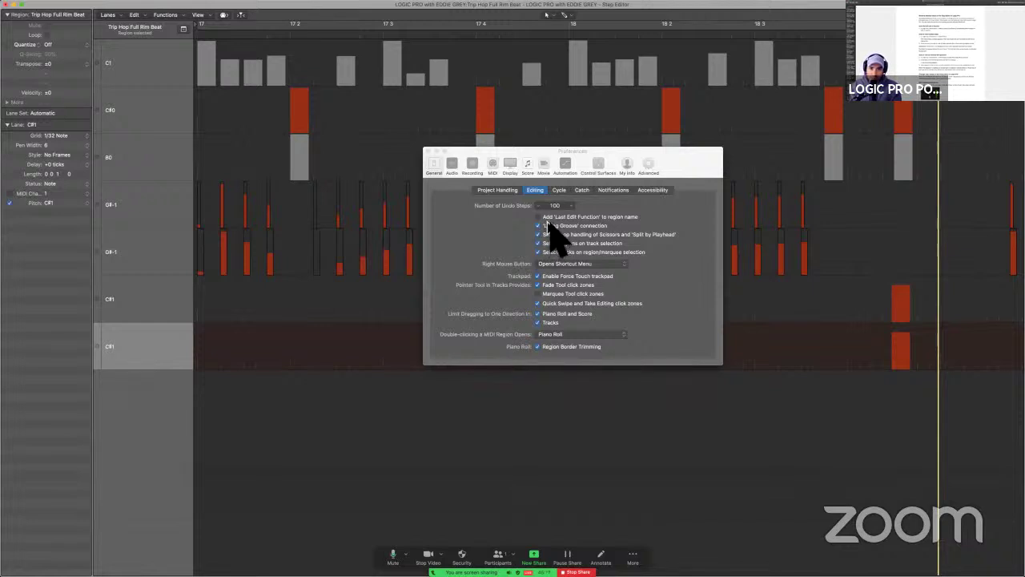
{"action": "key", "text": "ctrl+alt+super+m"}
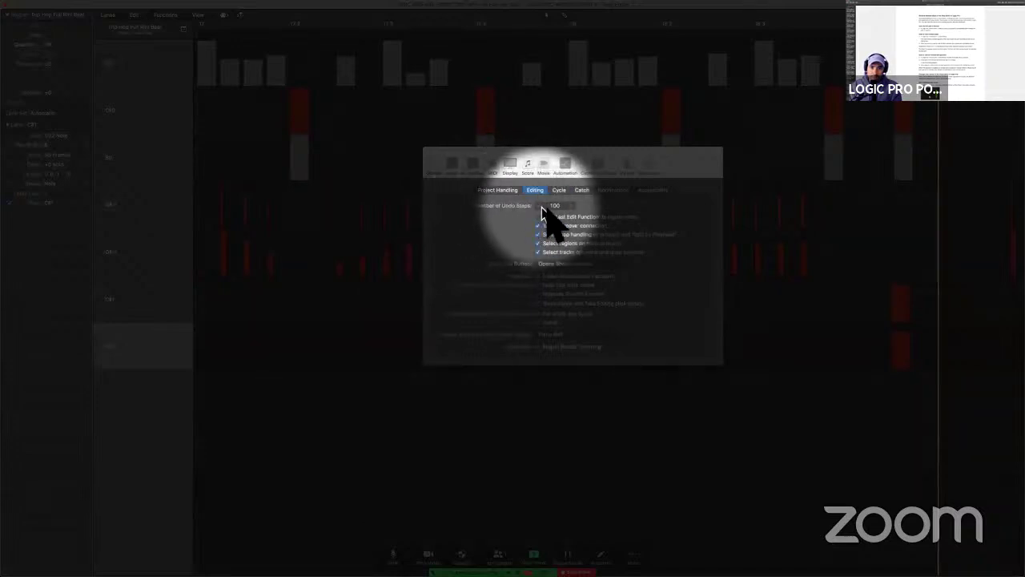
{"action": "key", "text": "ctrl+alt+super"}
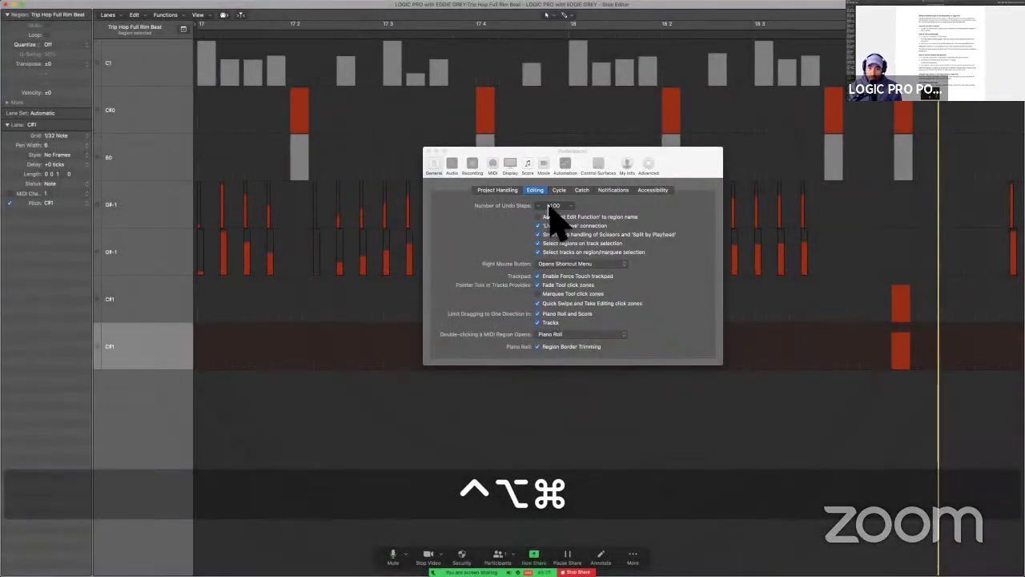
{"action": "left_click", "coordinate": [550, 205]}
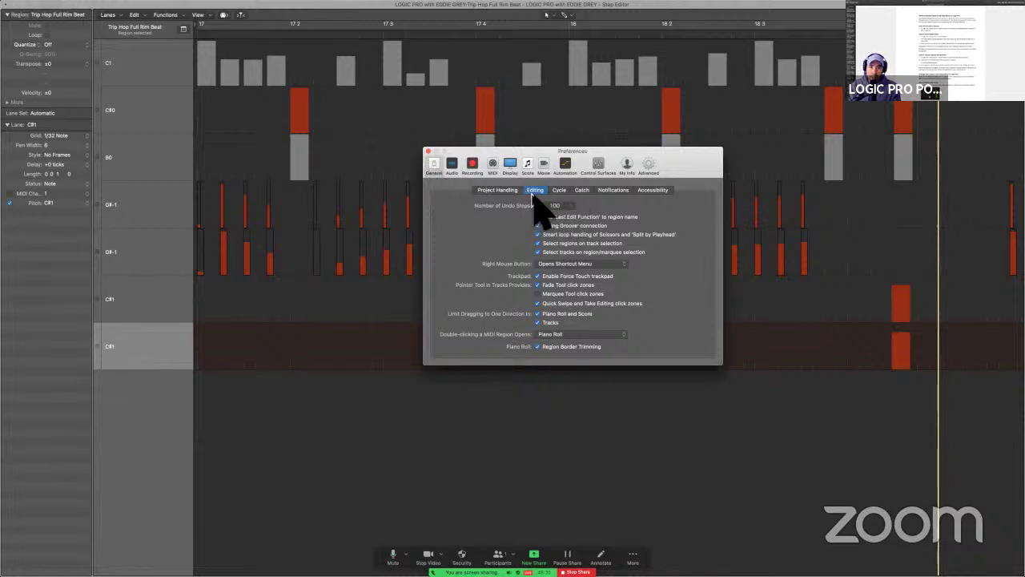
{"action": "left_click", "coordinate": [428, 152]}
Switch to the user guide and read the undo and redo sections, highlighting the steps for undoing or redoing an isolated edit operation.
{"action": "key", "text": "super+Tab"}
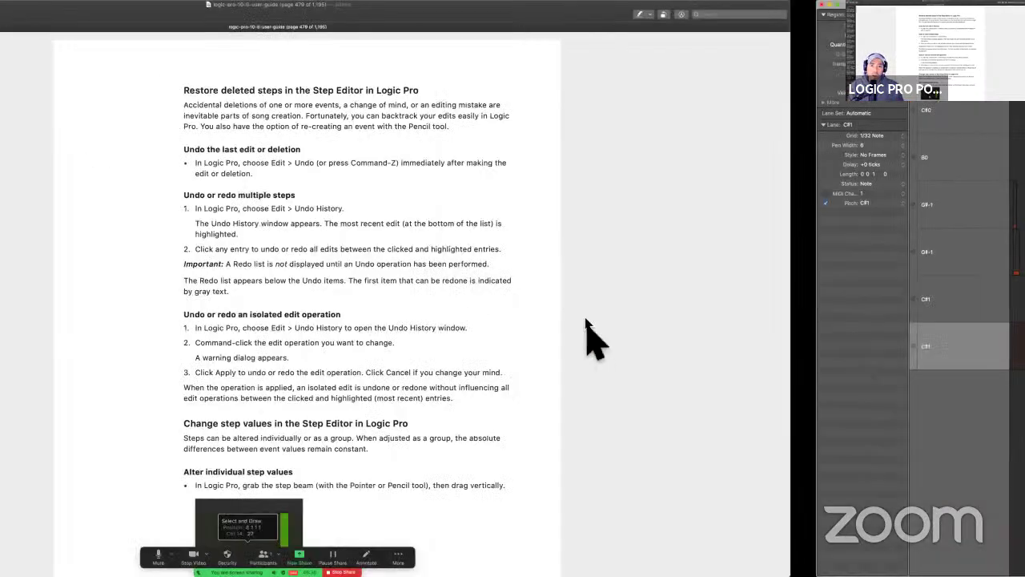
{"action": "scroll", "coordinate": [591, 396], "scroll_direction": "down", "scroll_amount": 2}
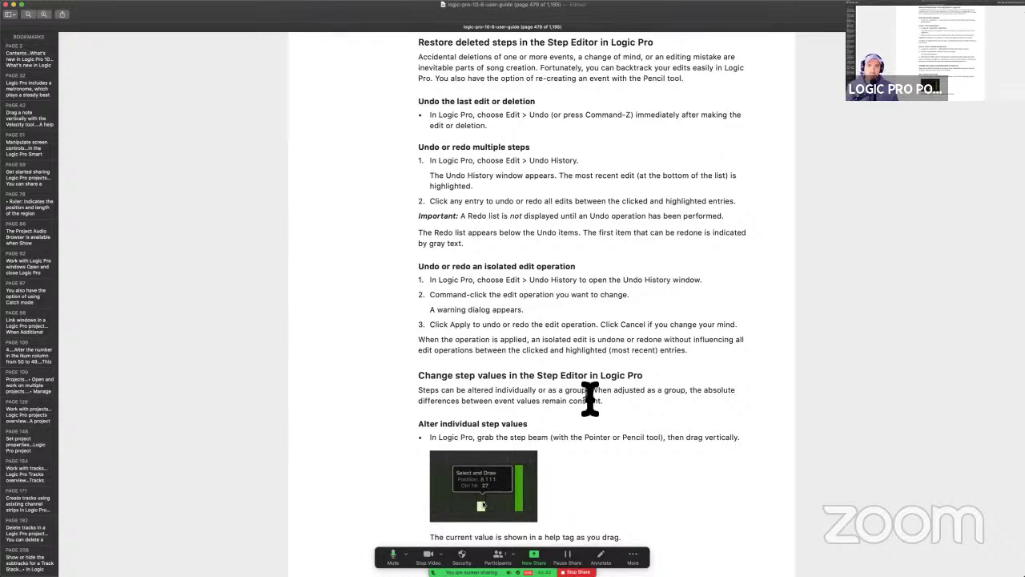
{"action": "scroll", "coordinate": [590, 398], "scroll_direction": "down", "scroll_amount": 2}
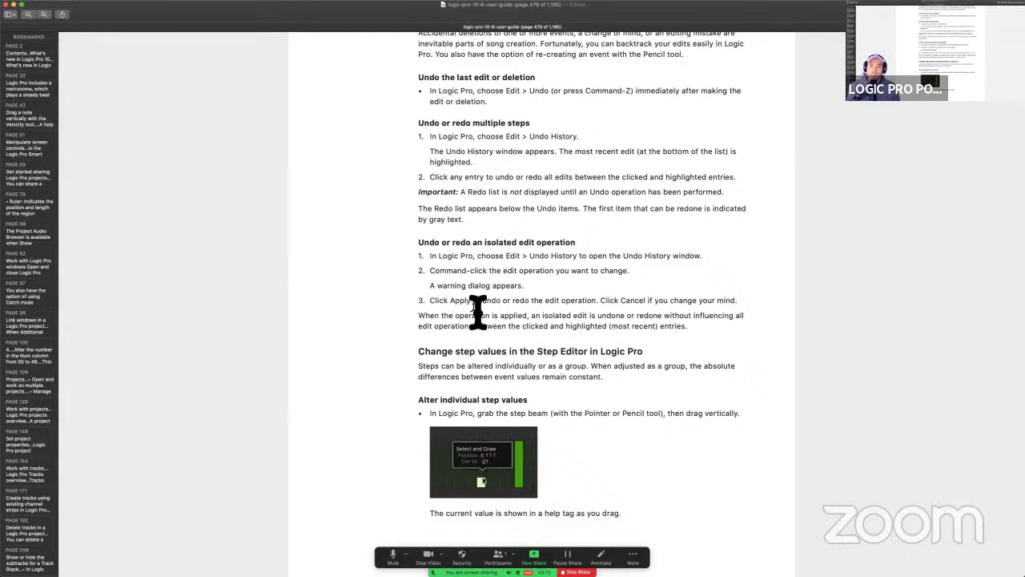
{"action": "scroll", "coordinate": [514, 352], "scroll_direction": "down", "scroll_amount": 1}
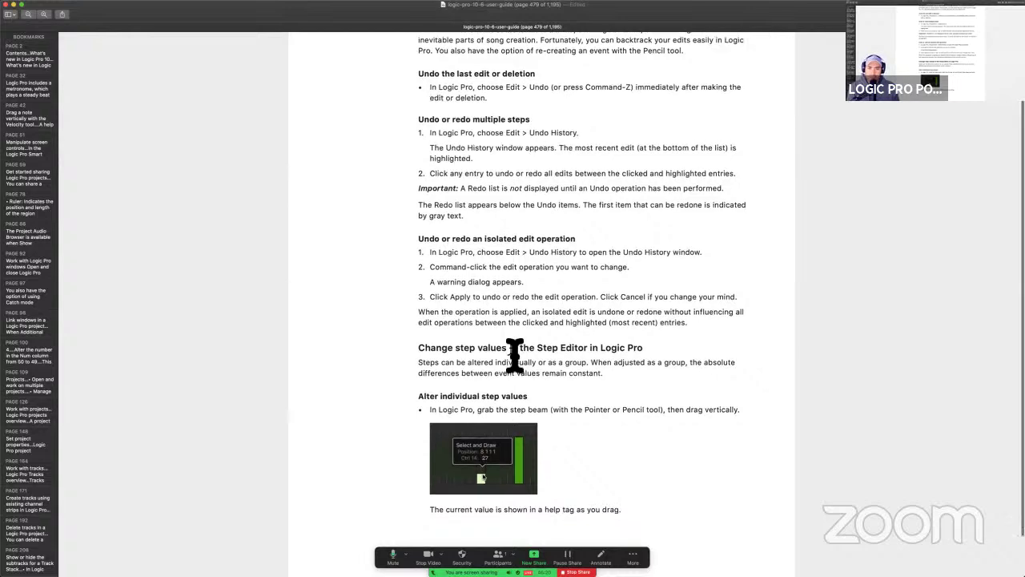
{"action": "scroll", "coordinate": [514, 352], "scroll_direction": "down", "scroll_amount": 3}
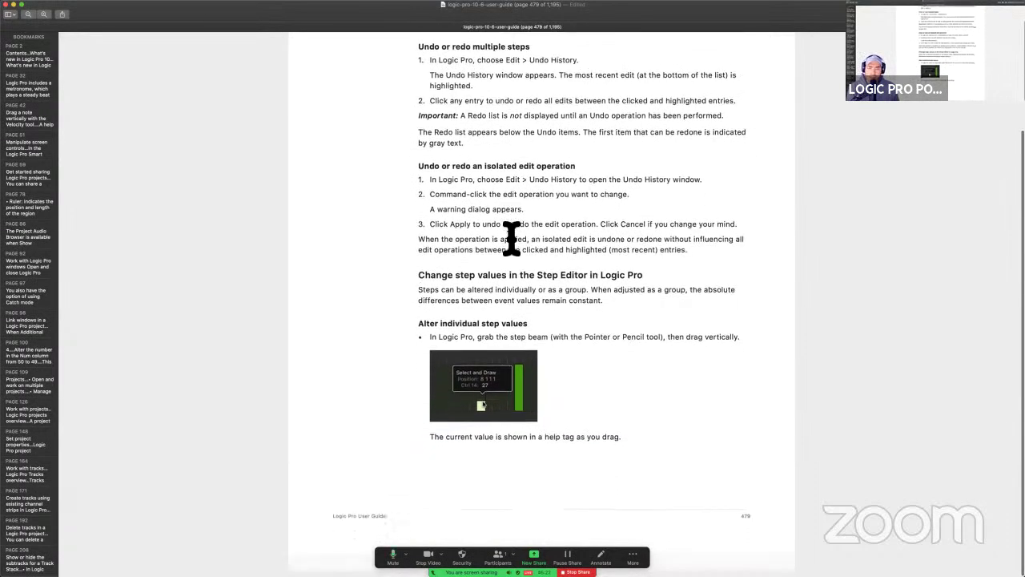
{"action": "scroll", "coordinate": [512, 238], "scroll_direction": "up", "scroll_amount": 1}
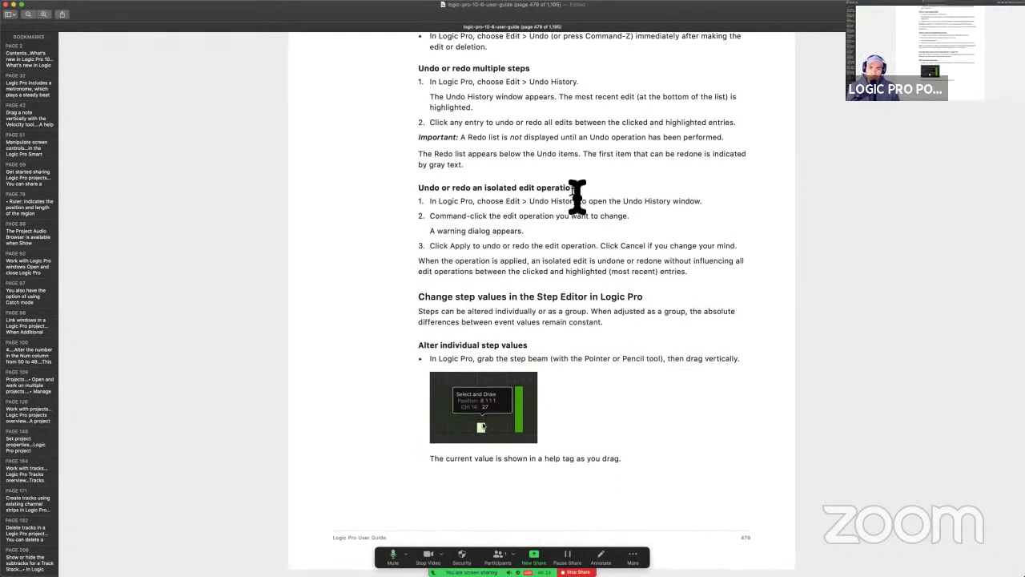
{"action": "left_click_drag", "start_coordinate": [529, 202], "coordinate": [621, 240]}
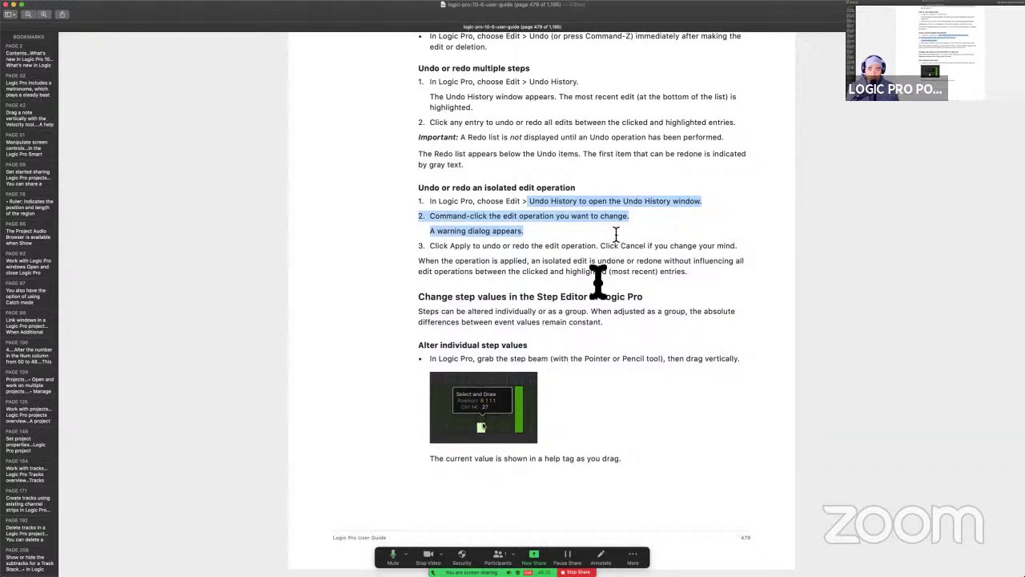
{"action": "left_click_drag", "start_coordinate": [458, 258], "coordinate": [552, 256]}
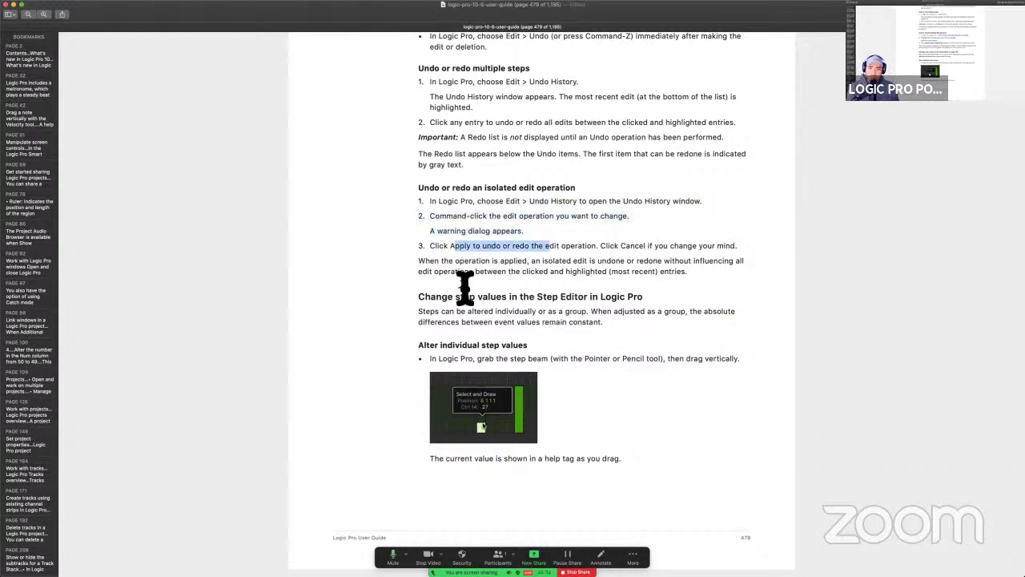
Highlight the paragraph starting "When the operation is applied, an isolated edit is undone or redone" and save the guide.
{"action": "left_click_drag", "start_coordinate": [603, 259], "coordinate": [764, 259]}
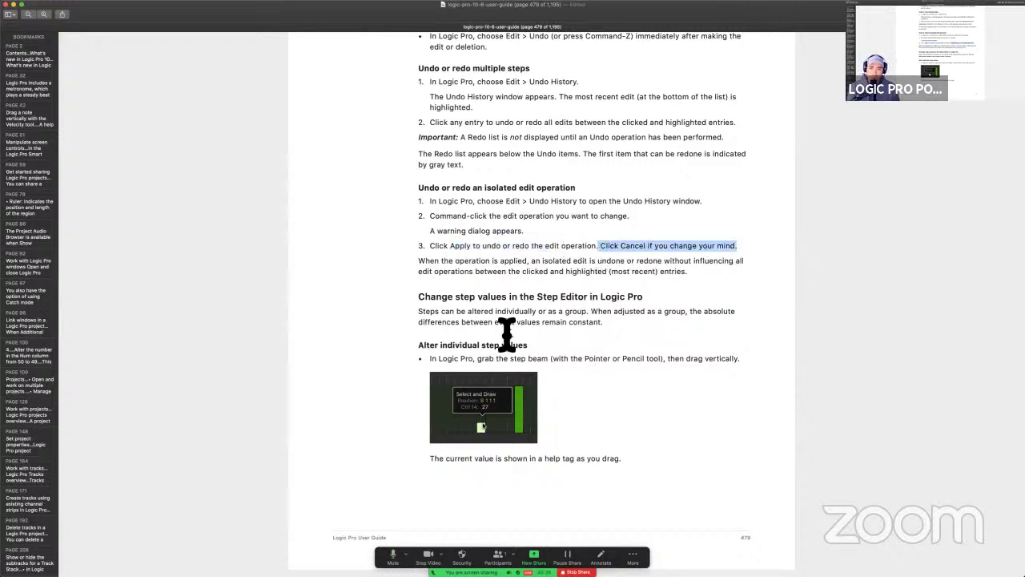
{"action": "left_click_drag", "start_coordinate": [425, 262], "coordinate": [547, 270]}
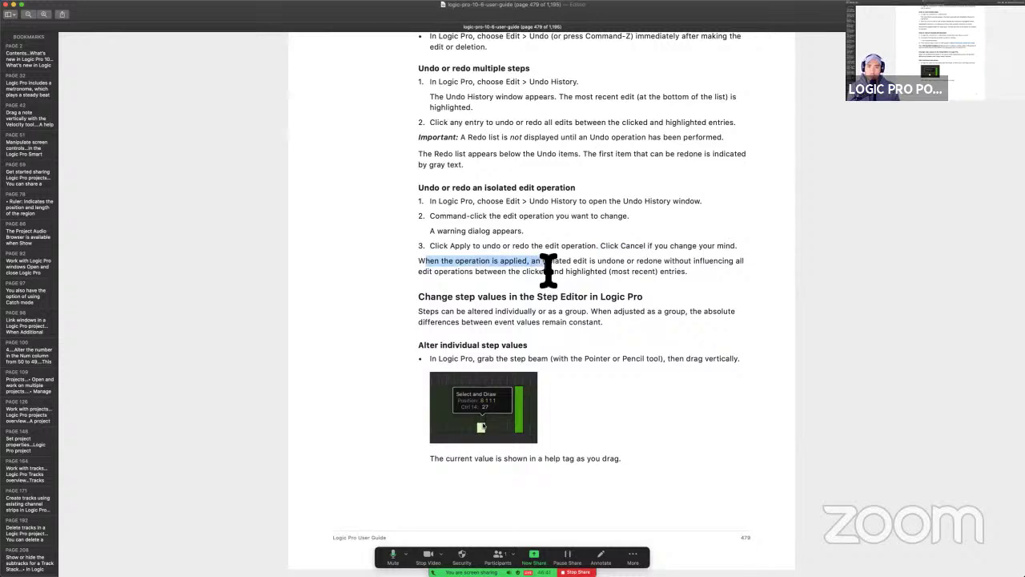
{"action": "left_click", "coordinate": [548, 288]}
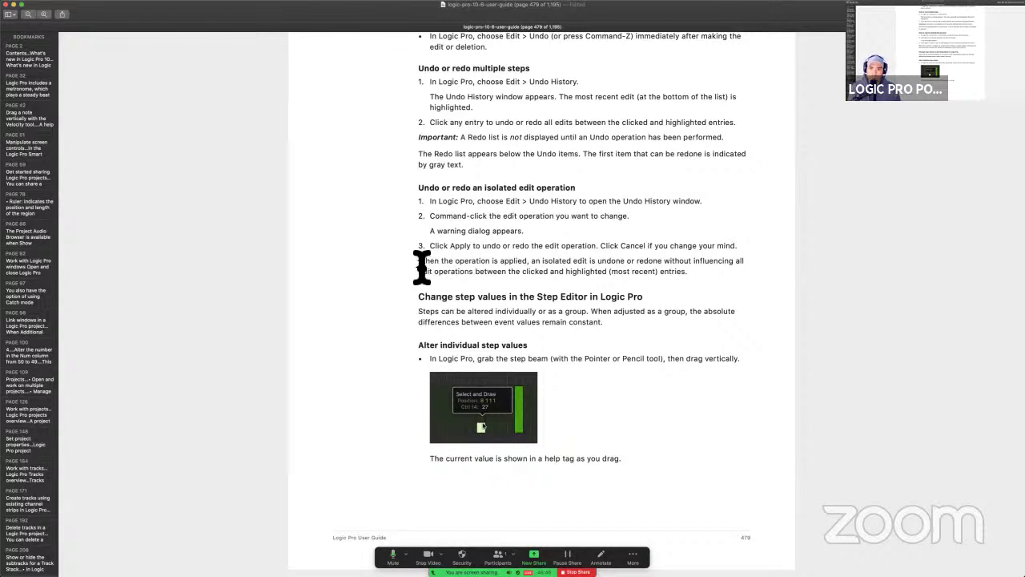
{"action": "left_click_drag", "start_coordinate": [419, 264], "coordinate": [735, 278]}
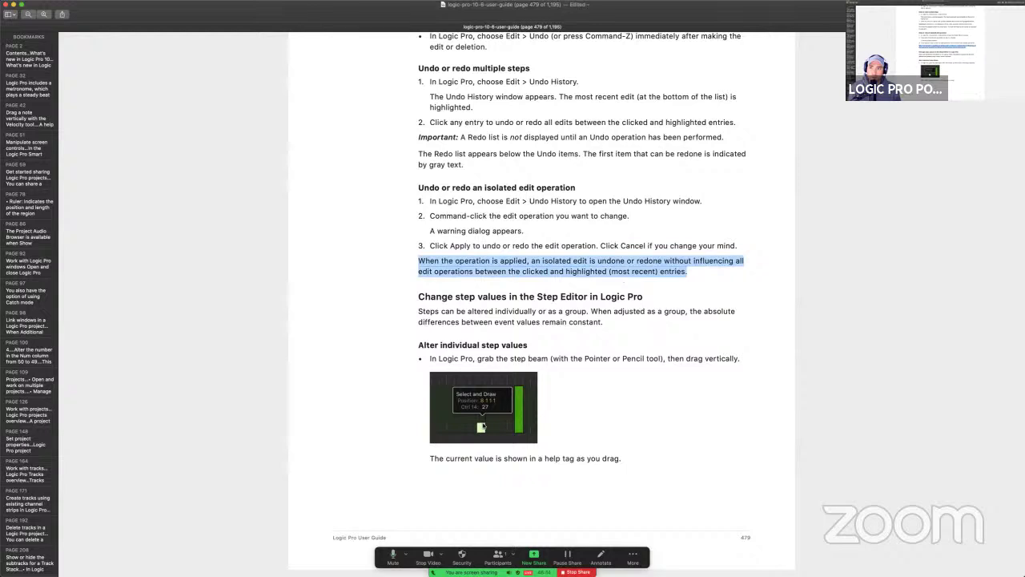
{"action": "key", "text": "ctrl+super+h"}
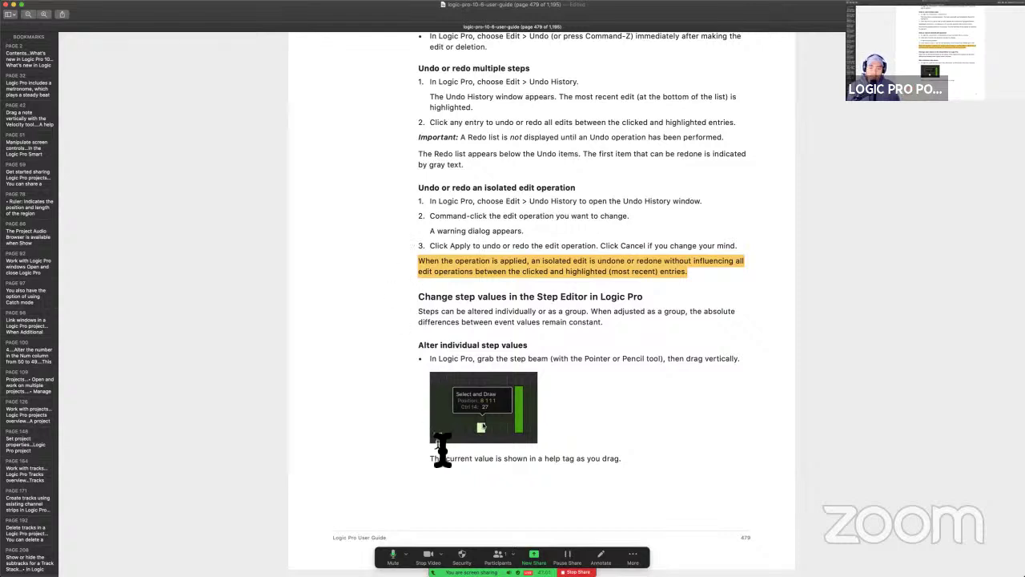
{"action": "key", "text": "super"}
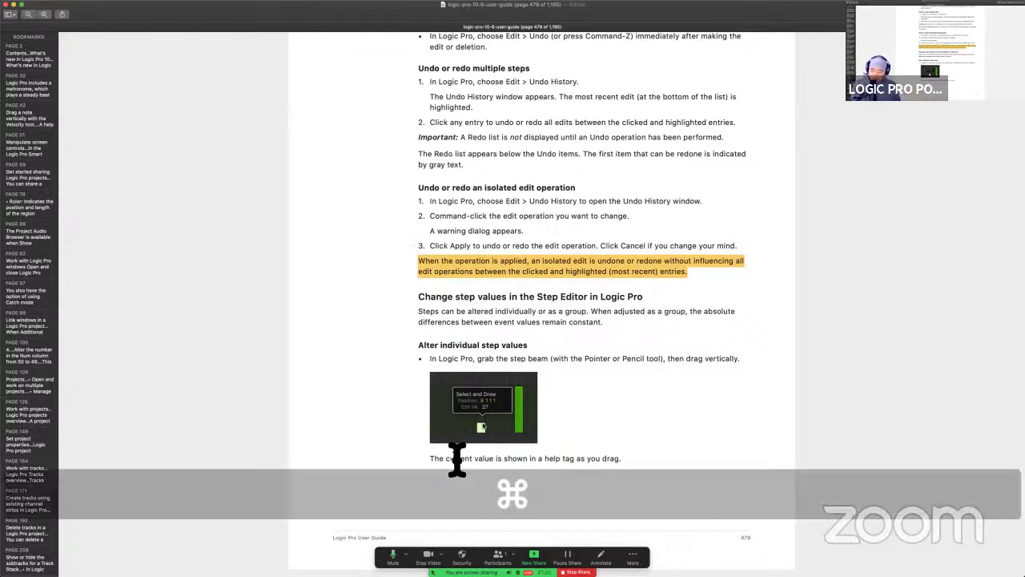
{"action": "key", "text": "super+s"}
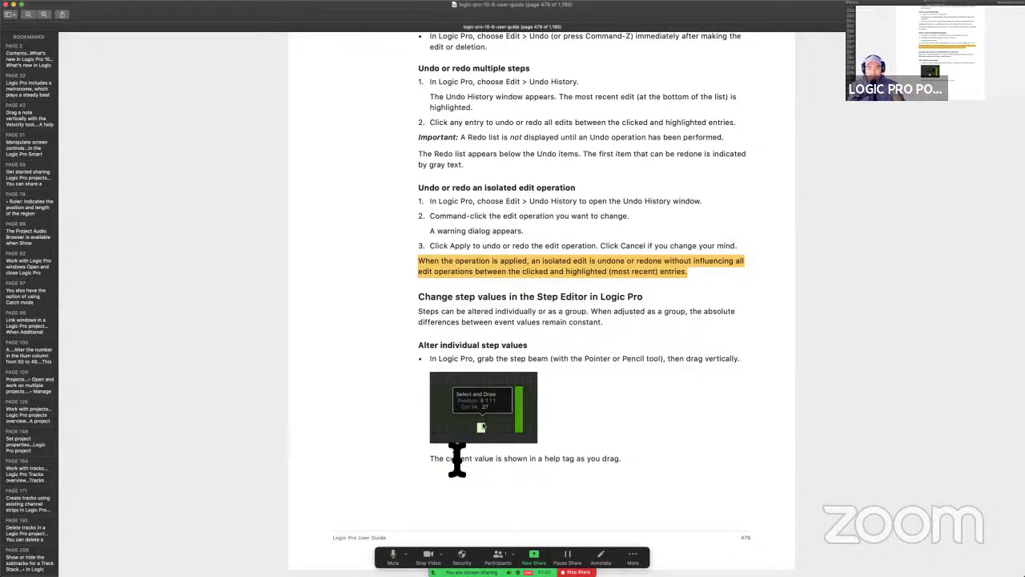
{"action": "key", "text": "super"}
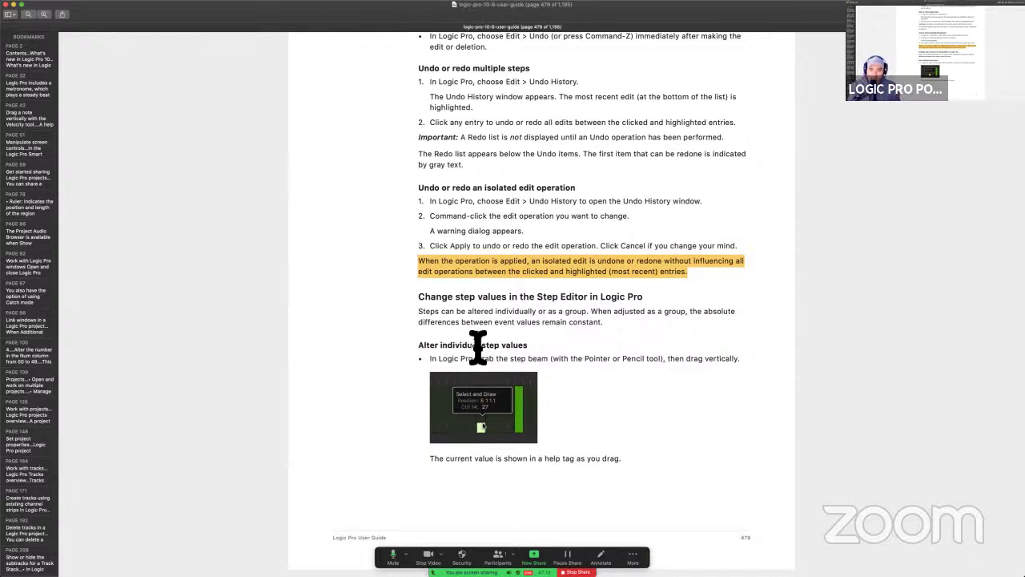
Switch to Logic Pro and draw a rising run of steps in the upper C#1 lane from about 17.2 to 18.2.
{"action": "key", "text": "ctrl+Right"}
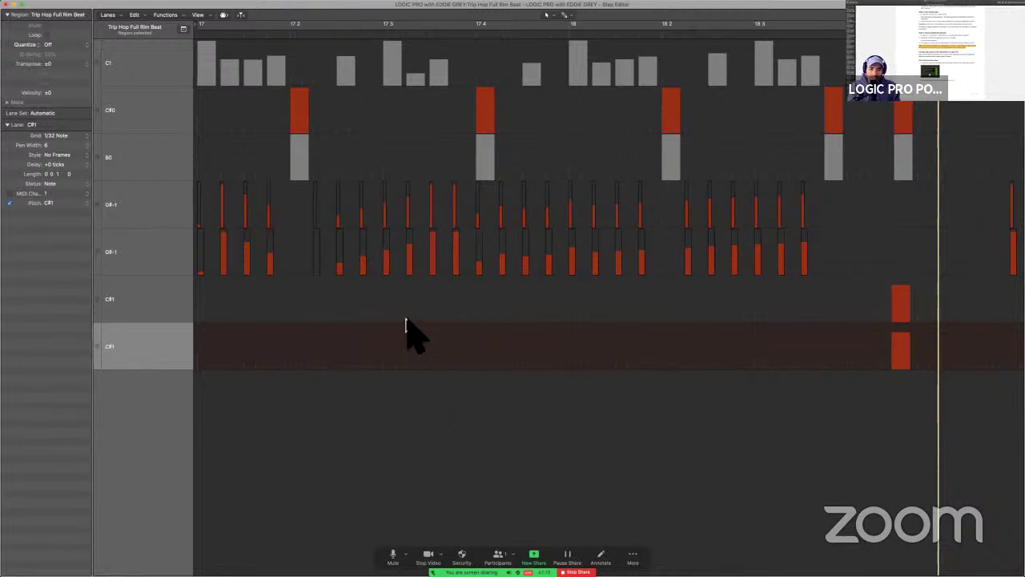
{"action": "key", "text": "super"}
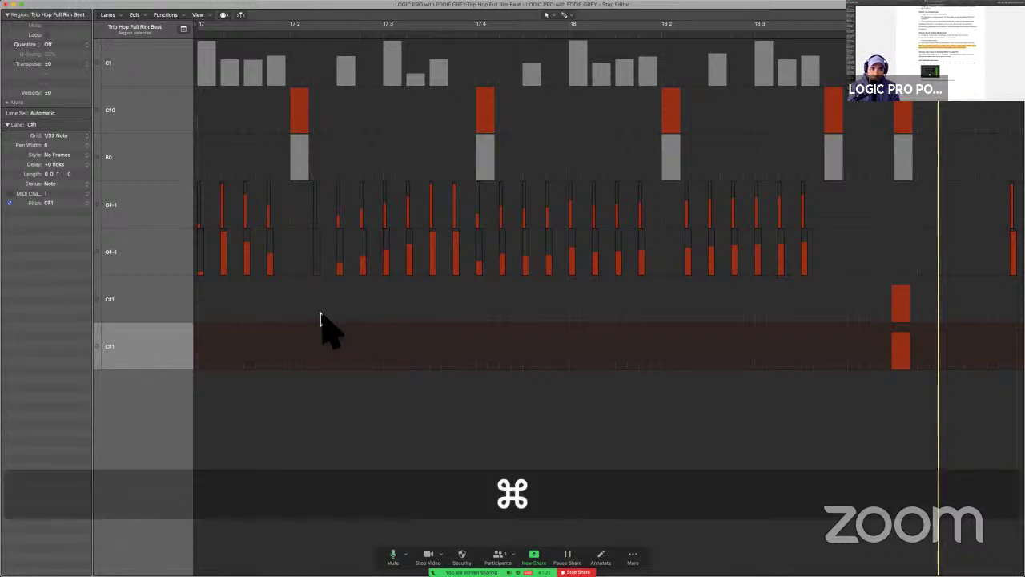
{"action": "mouse_move", "coordinate": [320, 316]}
{"action": "left_mouse_down"}
{"action": "mouse_move", "coordinate": [455, 334]}
{"action": "mouse_move", "coordinate": [676, 297]}
{"action": "left_mouse_up"}
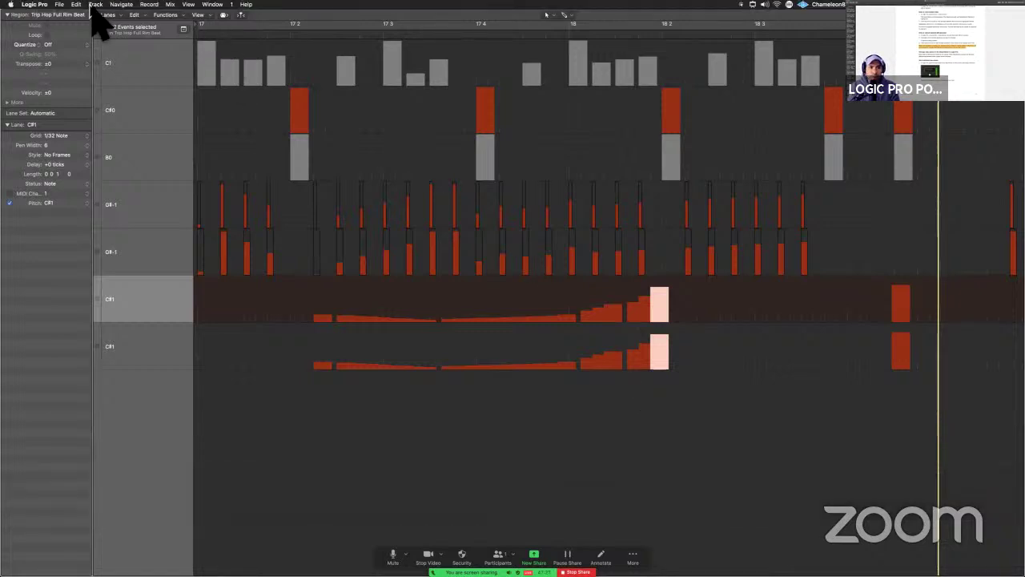
Open the Undo History window and move it over the upper lanes of the Step Editor.
{"action": "left_click", "coordinate": [77, 5]}
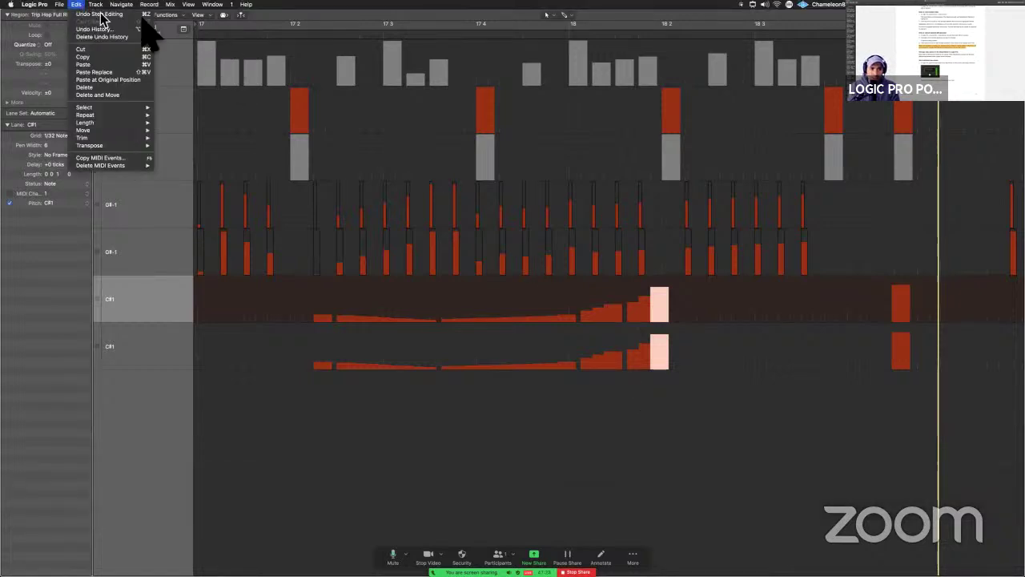
{"action": "key", "text": "Right"}
{"action": "key", "text": "Escape"}
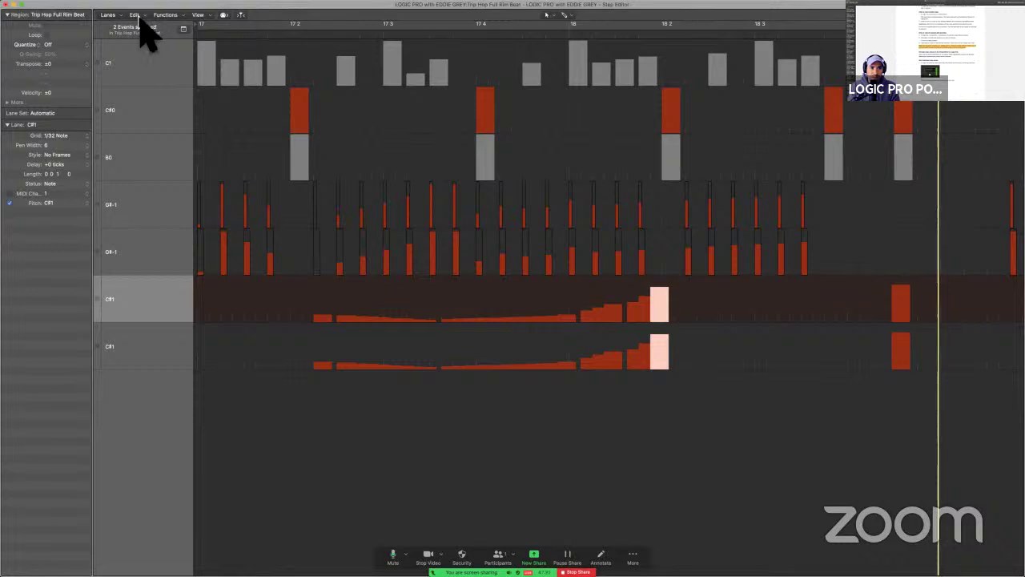
{"action": "left_click", "coordinate": [135, 15]}
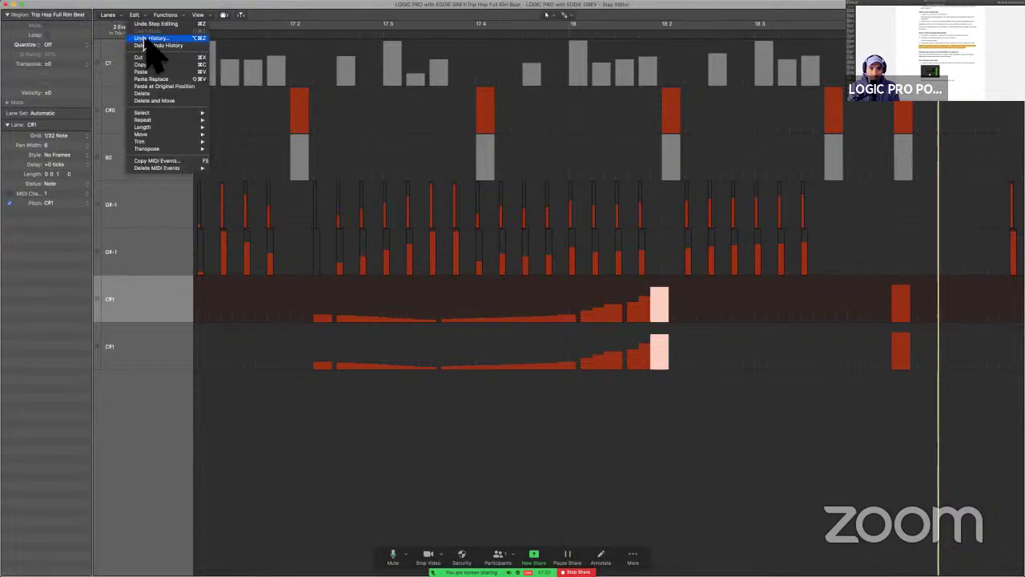
{"action": "left_click", "coordinate": [146, 39]}
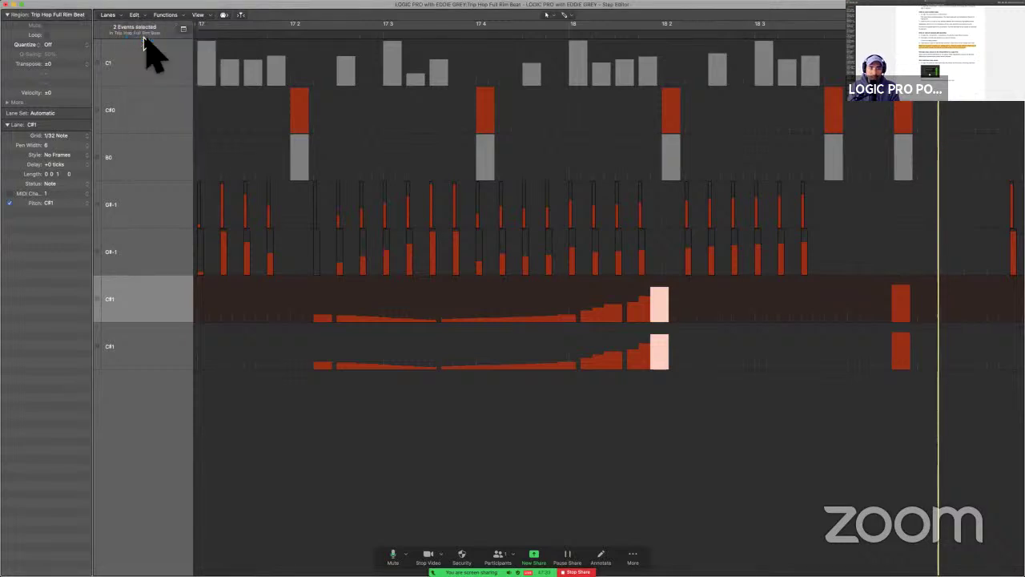
{"action": "left_click_drag", "start_coordinate": [477, 127], "coordinate": [333, 142]}
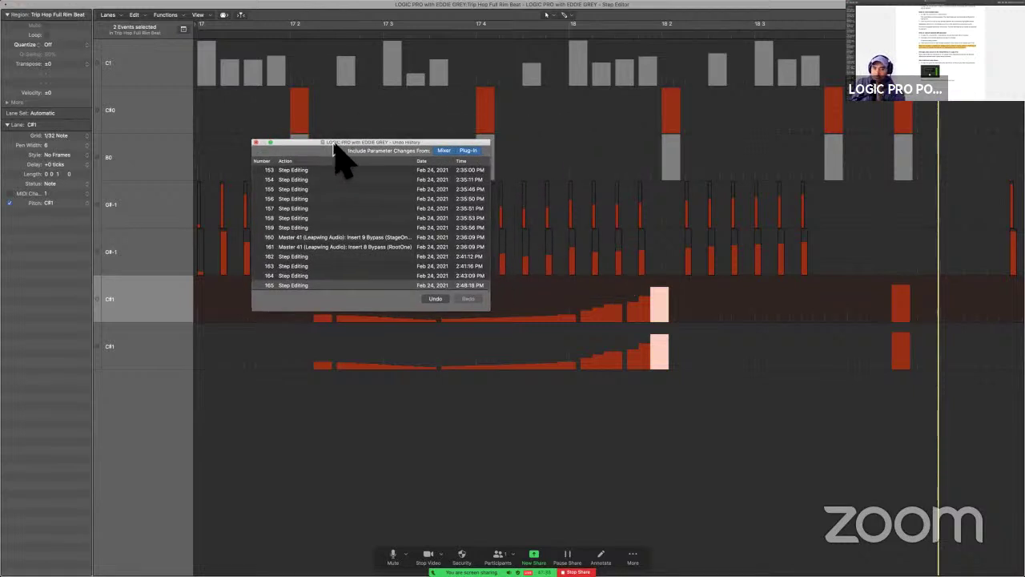
Roll the project back to history entry 161, the Insert 8 Bypass (RootOne) change, and redo the edits up to entry 165.
{"action": "left_click", "coordinate": [325, 246]}
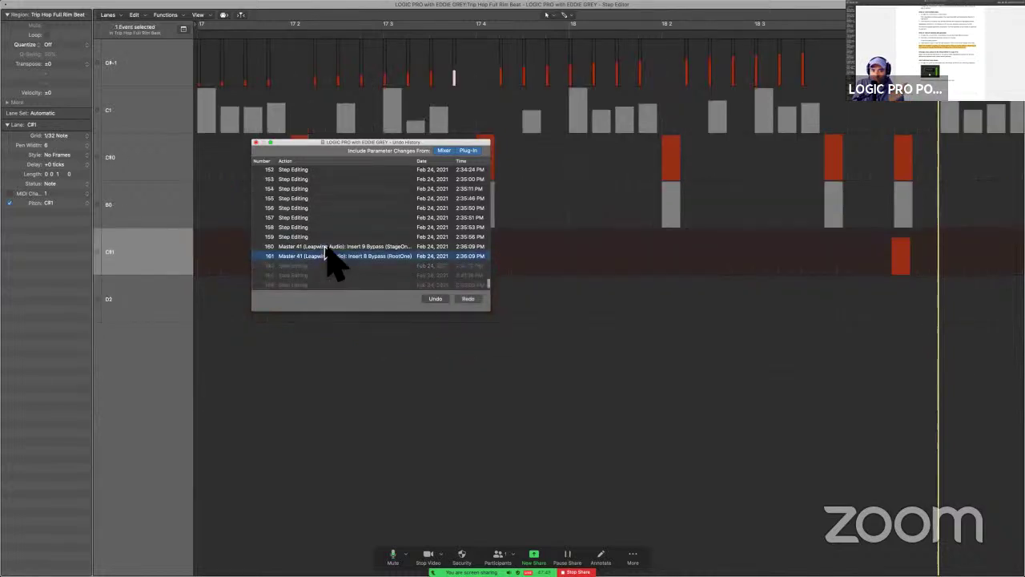
{"action": "left_click", "coordinate": [326, 276]}
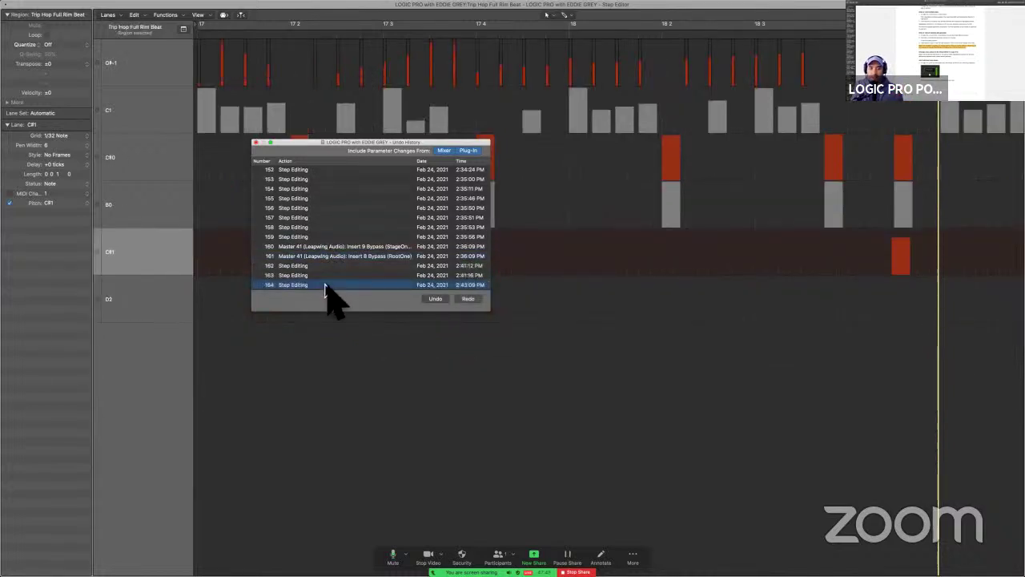
{"action": "scroll", "coordinate": [325, 285], "scroll_direction": "down", "scroll_amount": 1}
{"action": "left_click", "coordinate": [325, 285]}
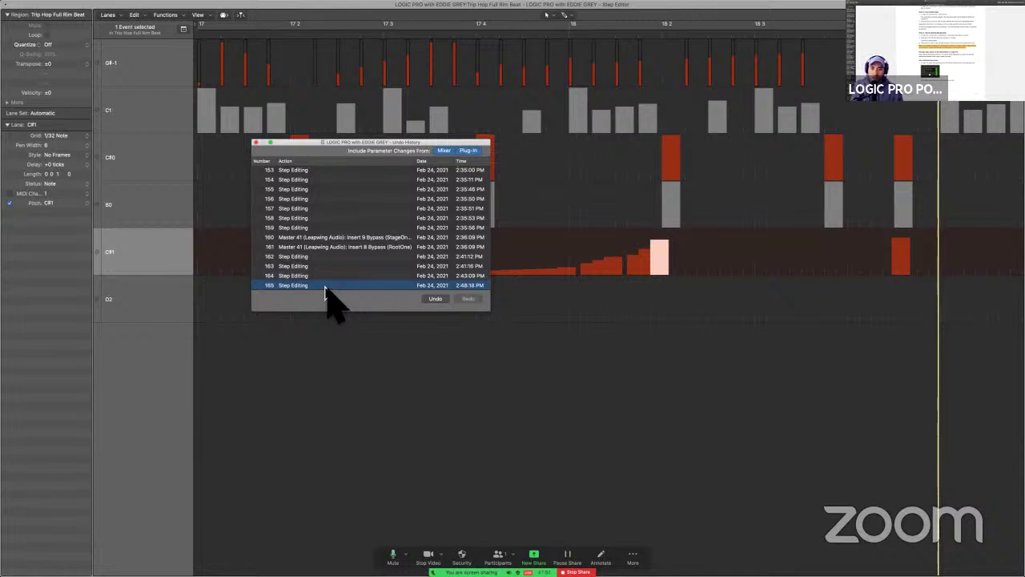
{"action": "left_click", "coordinate": [362, 294]}
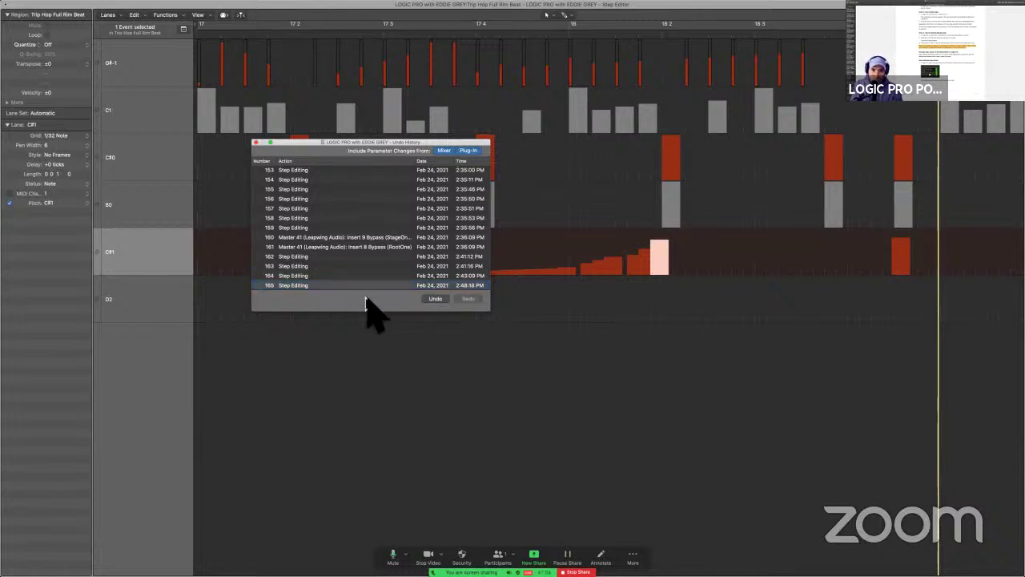
Try an isolated undo of Step Editing entry 162, and return to entry 165.
{"action": "key", "text": "super"}
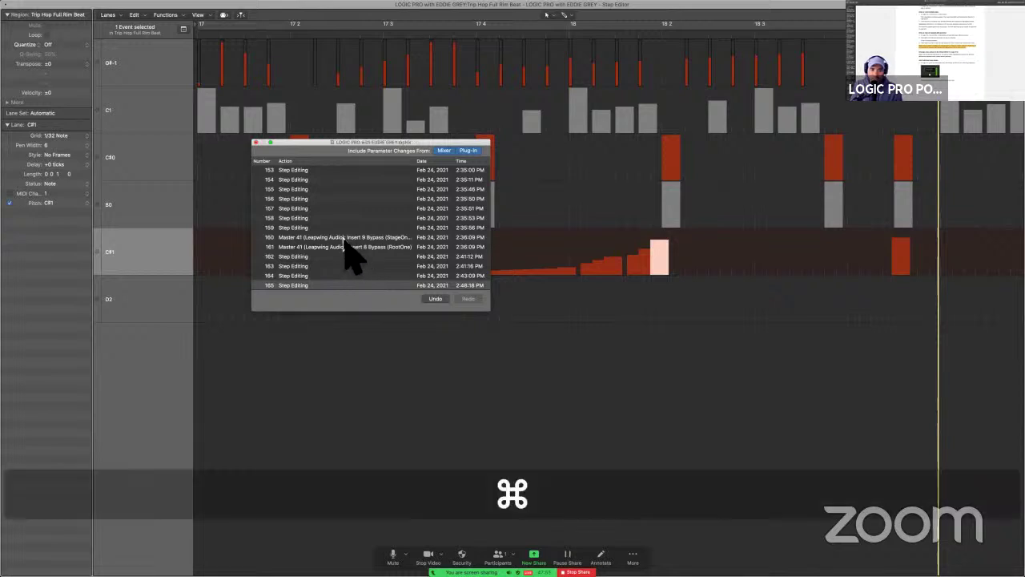
{"action": "left_click", "coordinate": [343, 256]}
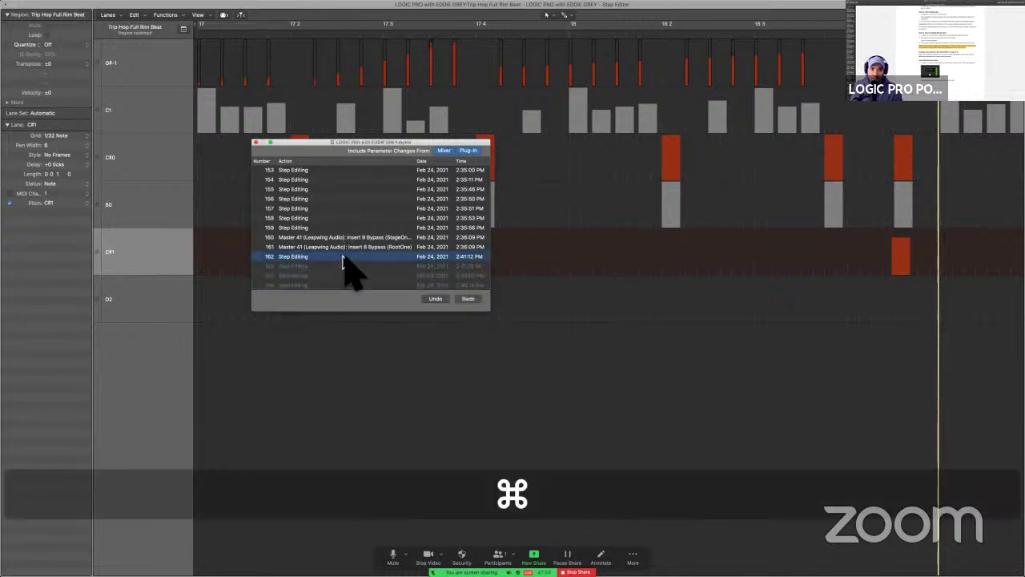
{"action": "left_click", "coordinate": [343, 285]}
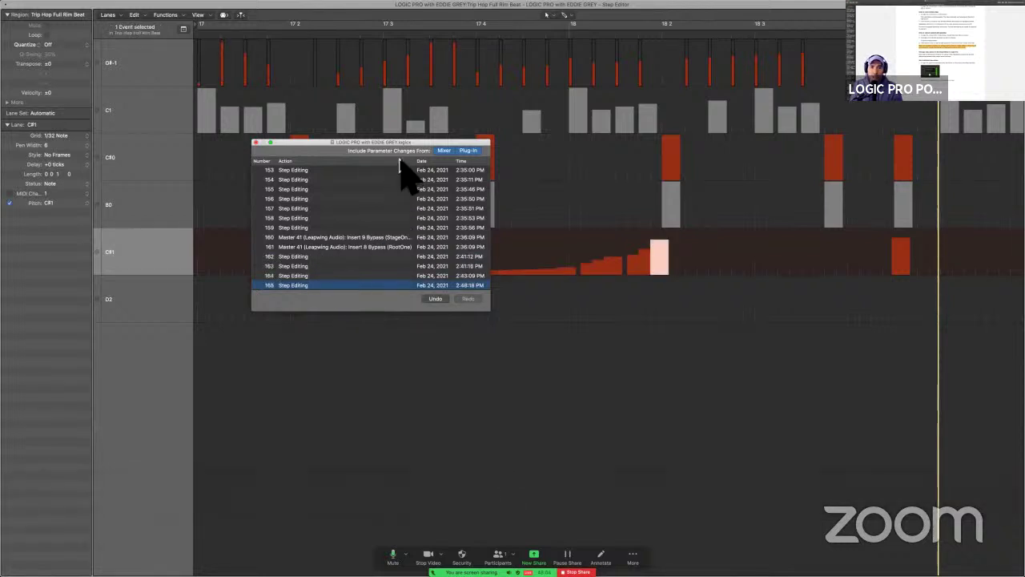
Exclude Mixer and Plug-in parameter changes from the undo history, and test it by rolling back to entry 93 and redoing to entry 97.
{"action": "left_click", "coordinate": [445, 151]}
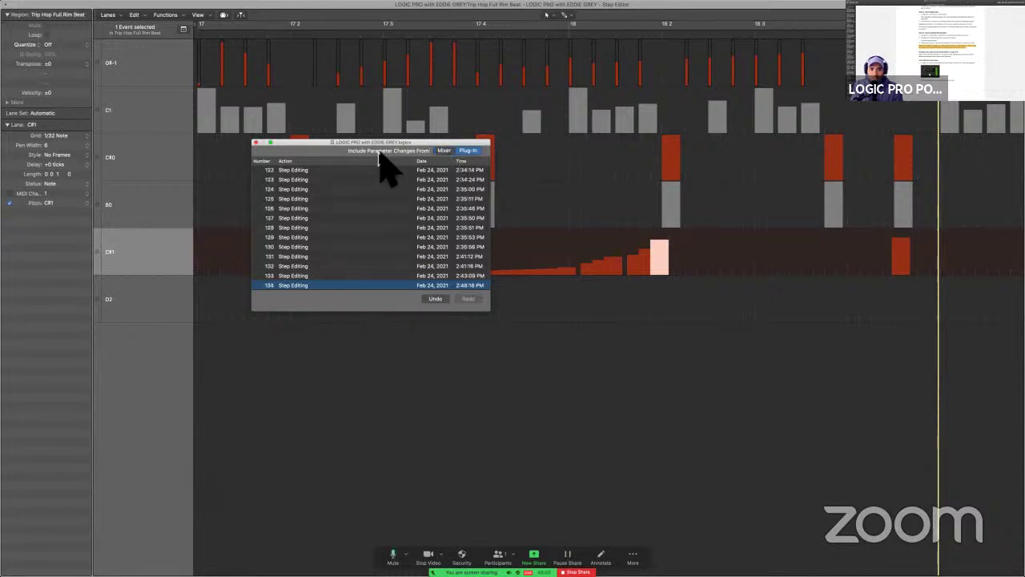
{"action": "left_click", "coordinate": [473, 151]}
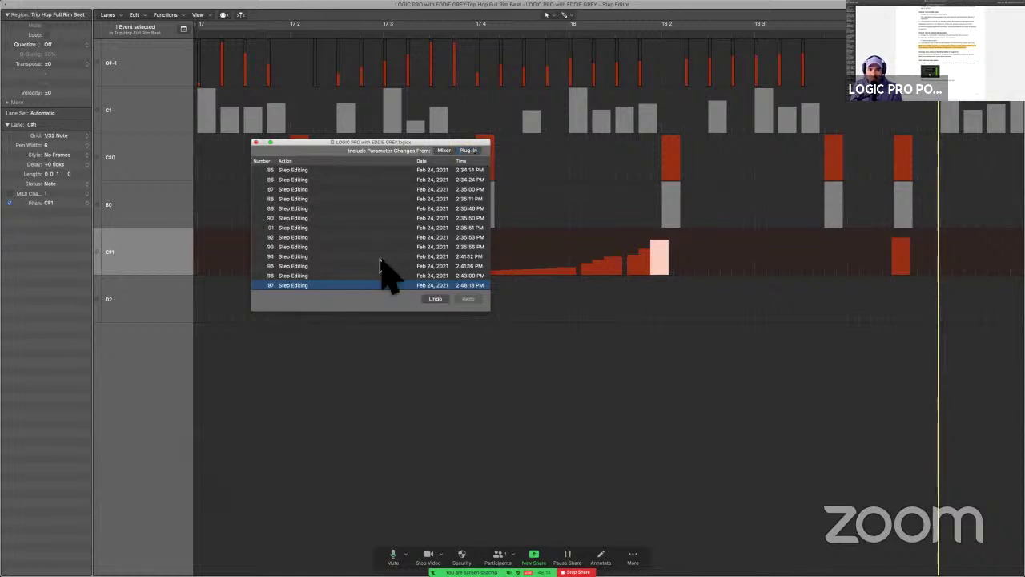
{"action": "left_click", "coordinate": [350, 246]}
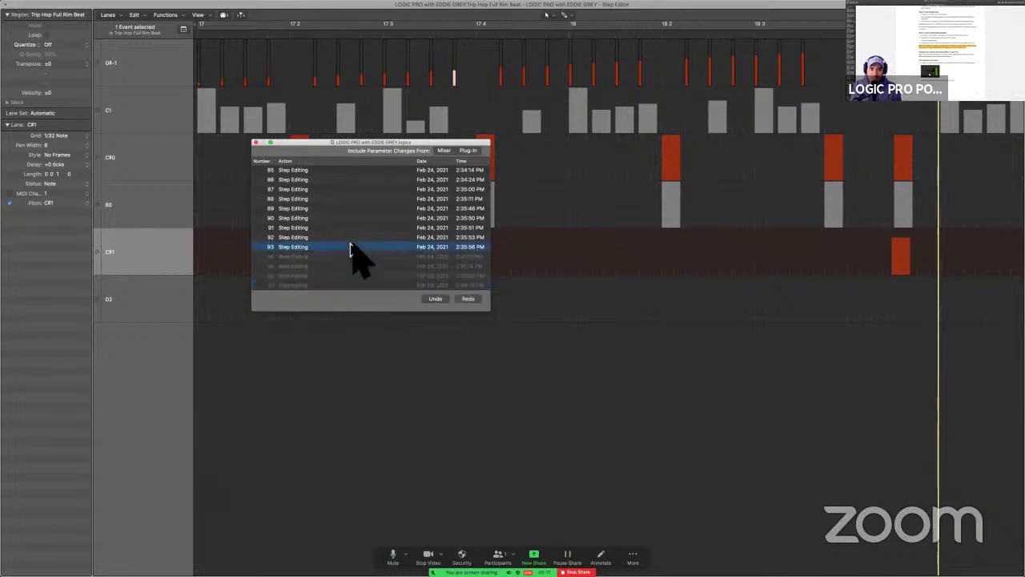
{"action": "left_click", "coordinate": [354, 285]}
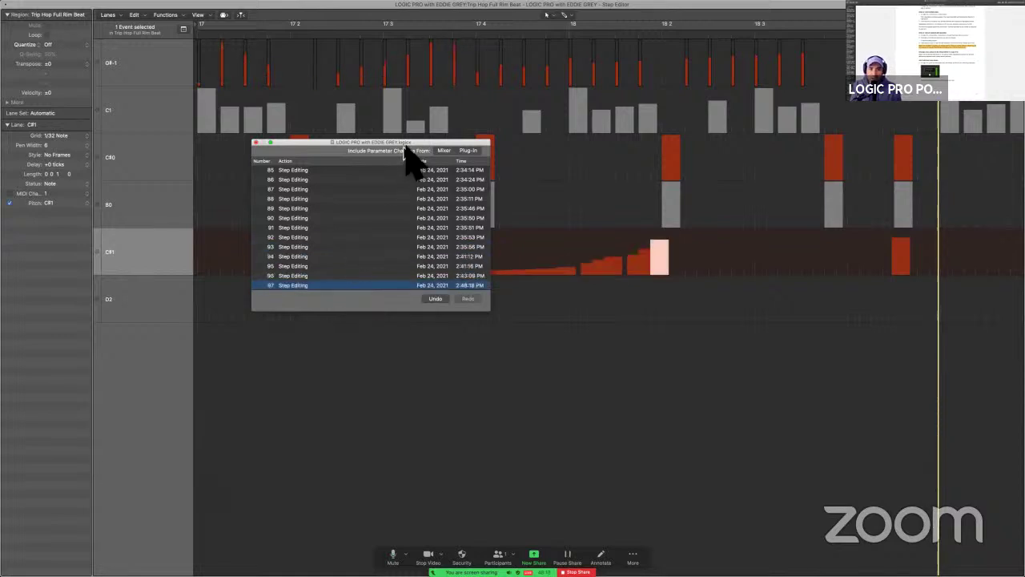
Move the history window below the C#1 lane, step back through entries 96 to 93, and redo to entry 97.
{"action": "left_click_drag", "start_coordinate": [406, 146], "coordinate": [326, 326]}
{"action": "left_click", "coordinate": [289, 457]}
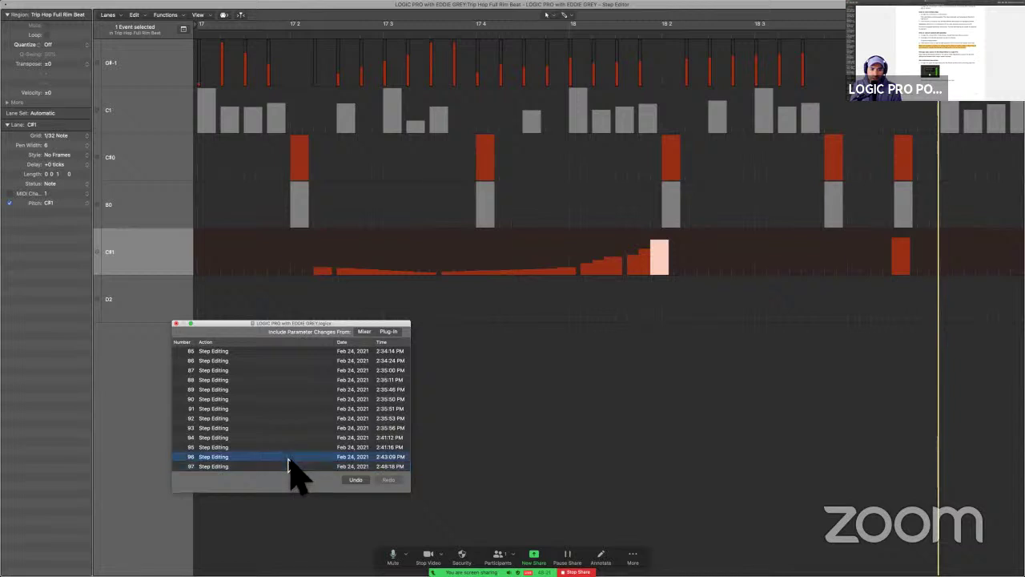
{"action": "left_click", "coordinate": [289, 448]}
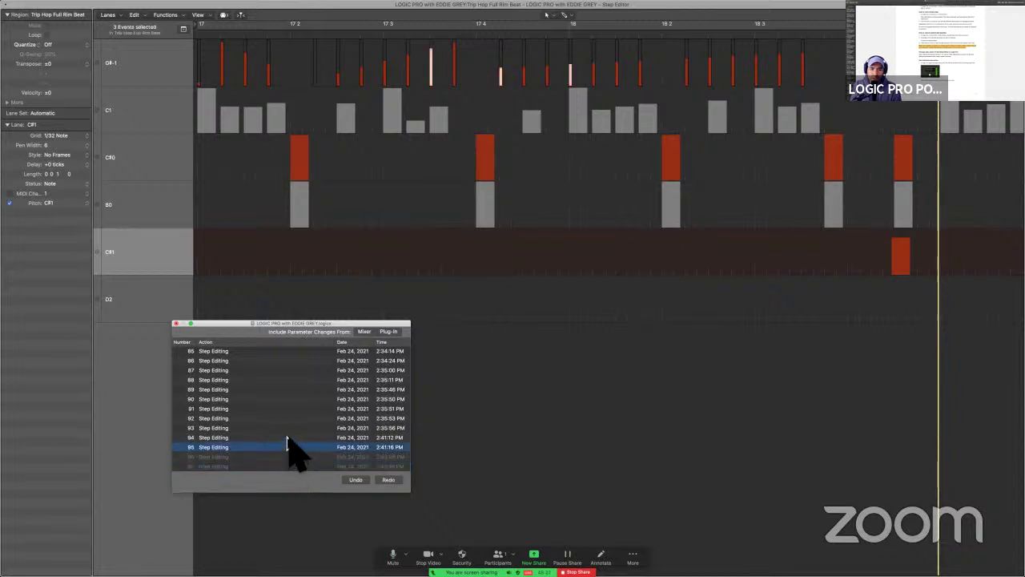
{"action": "left_click", "coordinate": [287, 438]}
{"action": "left_click", "coordinate": [286, 429]}
{"action": "left_click", "coordinate": [286, 467]}
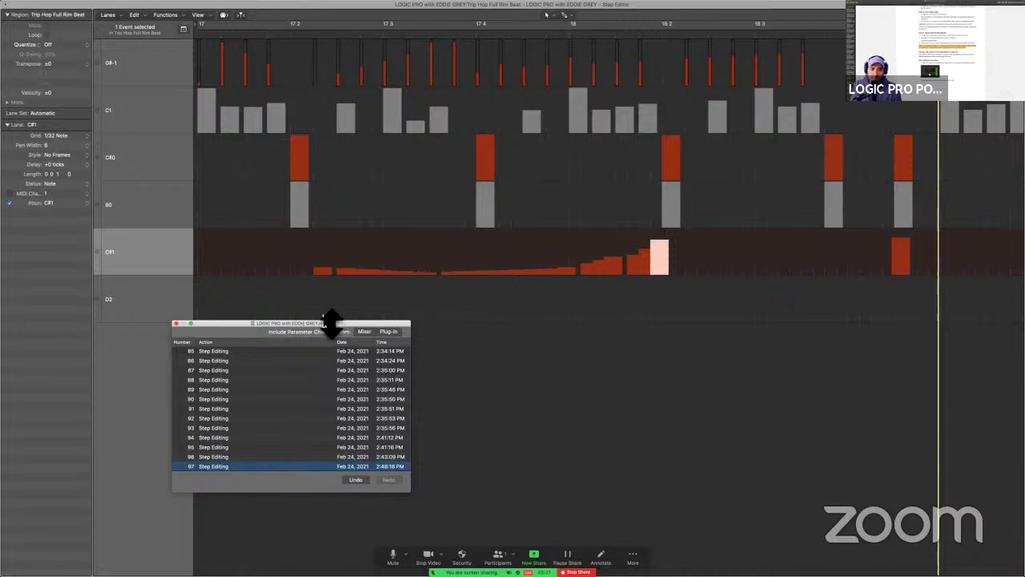
Try twice to isolate Step Editing entry 94 in the history with different modifiers, returning to entry 97 each time.
{"action": "left_click_drag", "start_coordinate": [325, 323], "coordinate": [370, 307]}
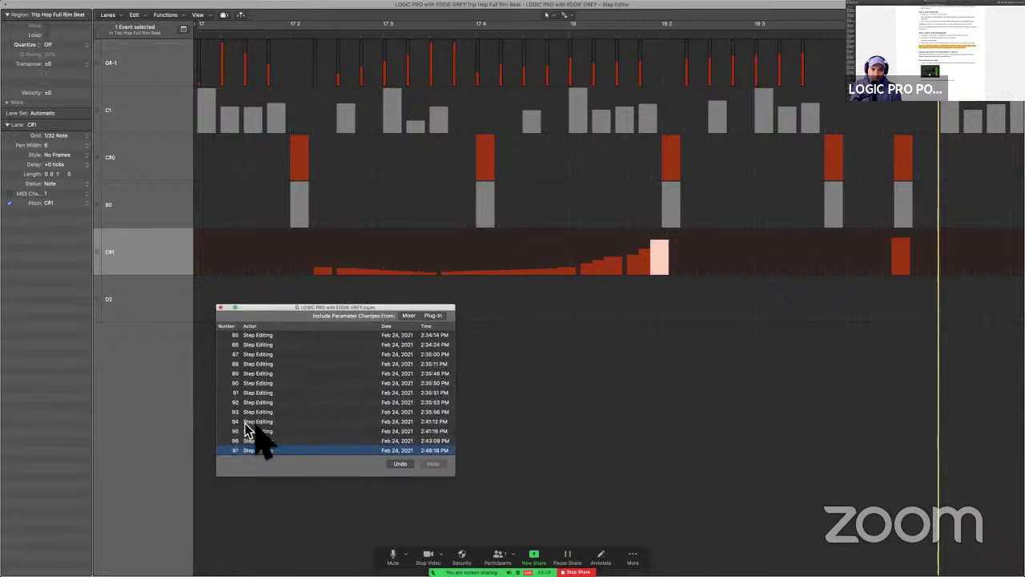
{"action": "left_click", "coordinate": [290, 422], "text": "shift"}
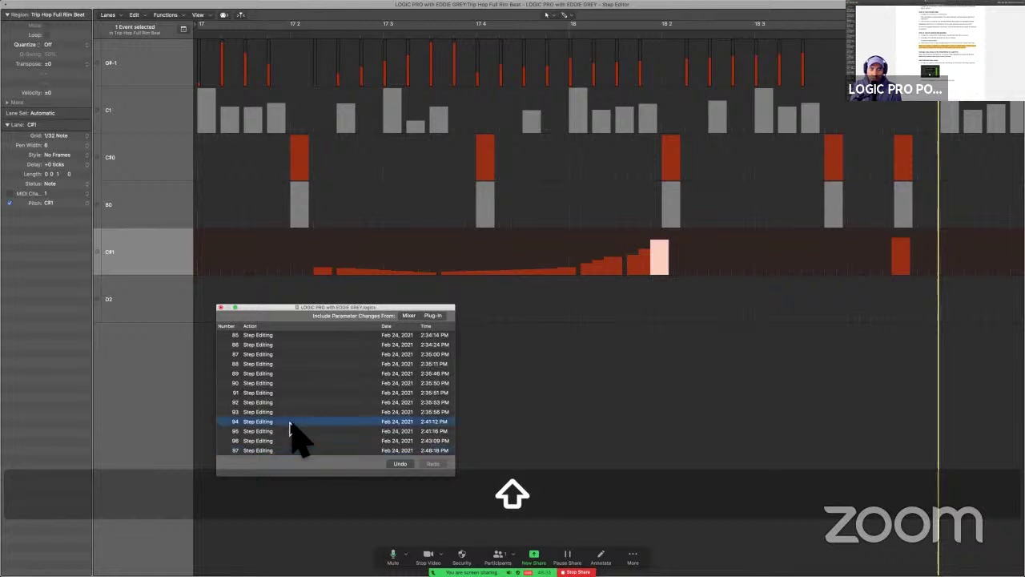
{"action": "left_click", "coordinate": [290, 450], "text": "shift"}
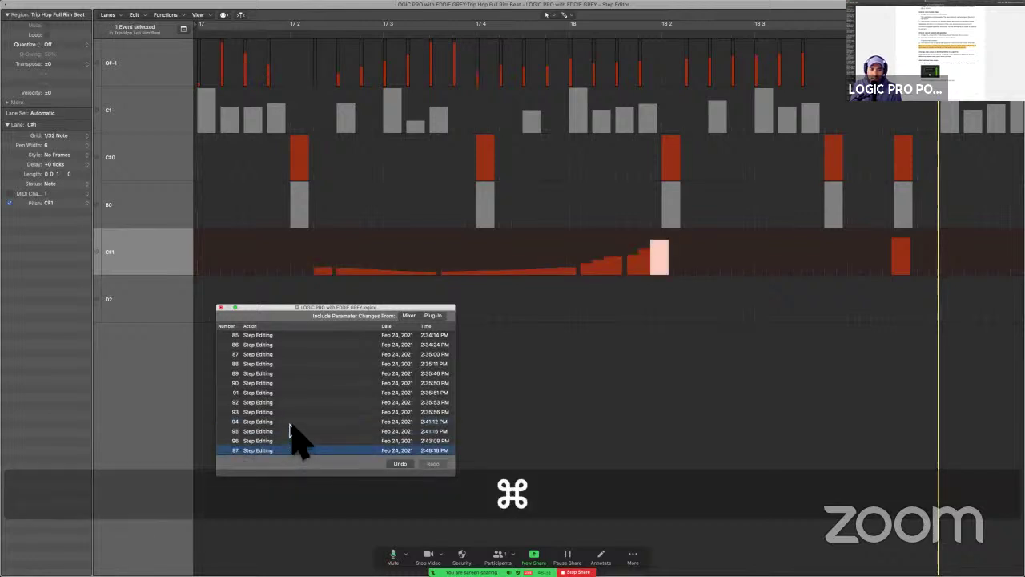
{"action": "left_click", "coordinate": [290, 422], "text": "super"}
{"action": "left_click", "coordinate": [290, 450], "text": "super"}
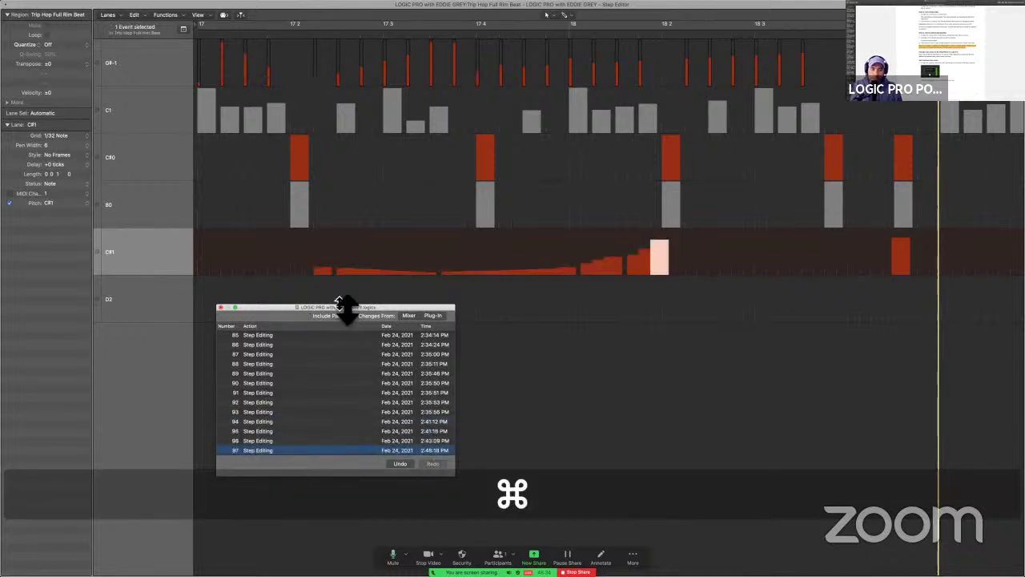
Shift the Undo History window slightly upward, roll the region back to entry 93, and redo forward to entry 97.
{"action": "left_click_drag", "start_coordinate": [365, 307], "coordinate": [378, 282]}
{"action": "left_click", "coordinate": [350, 388]}
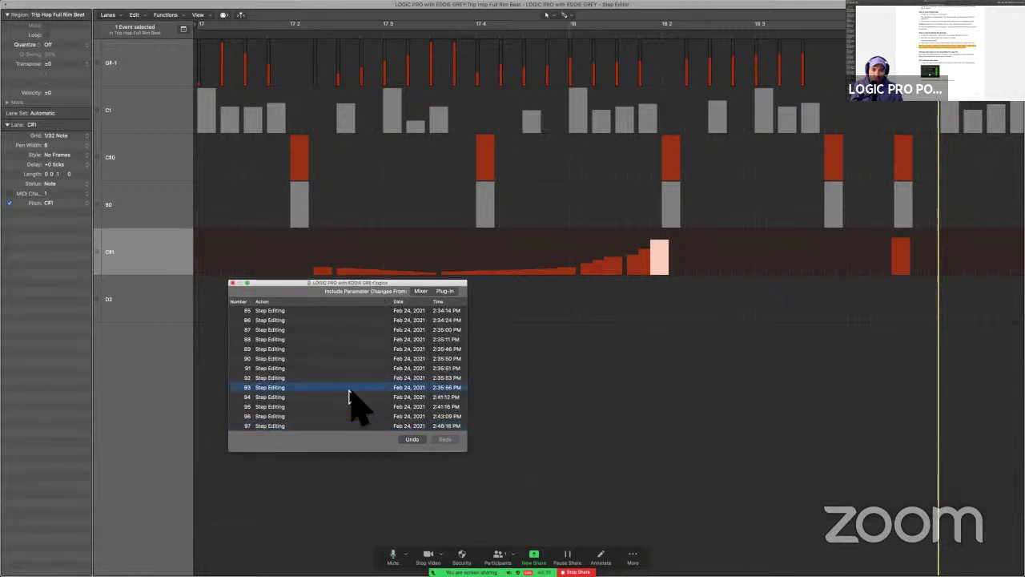
{"action": "left_click", "coordinate": [444, 440]}
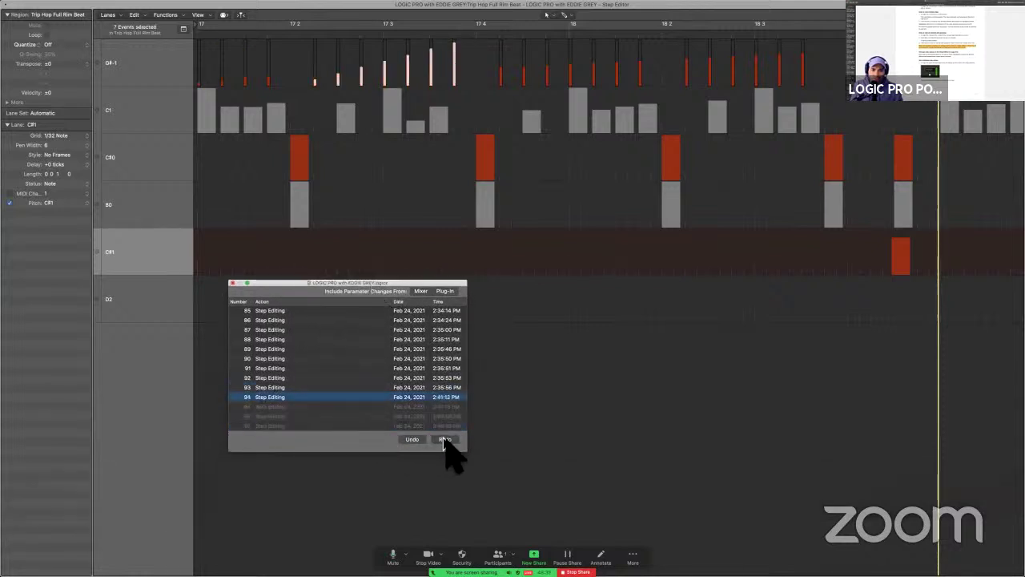
{"action": "left_click", "coordinate": [443, 440]}
{"action": "left_click", "coordinate": [444, 439]}
{"action": "left_click", "coordinate": [444, 440]}
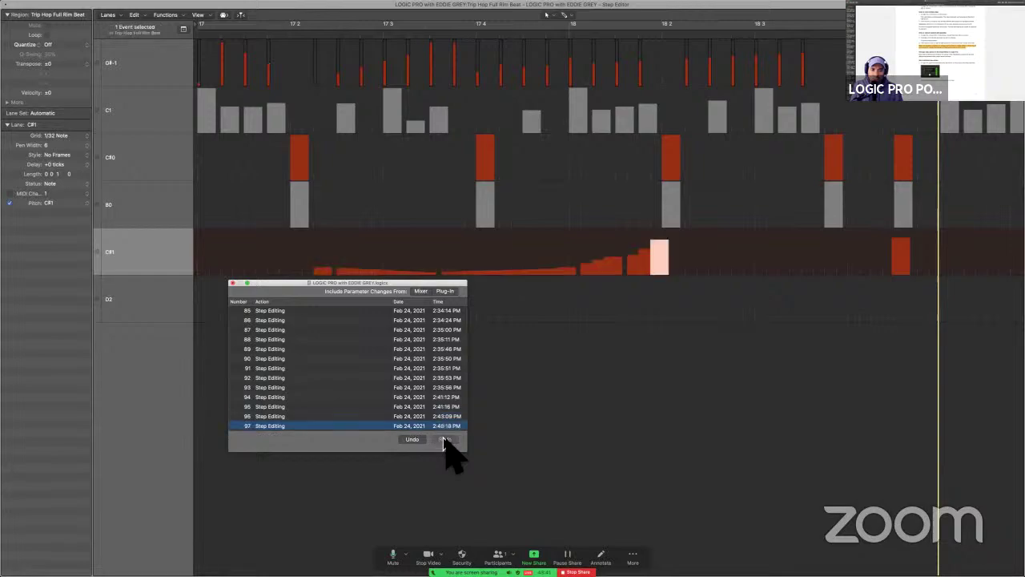
Check the isolated-edit instructions in the user guide, then include Mixer and Plug-in parameter changes in the Undo History again.
{"action": "key", "text": "ctrl+Left"}
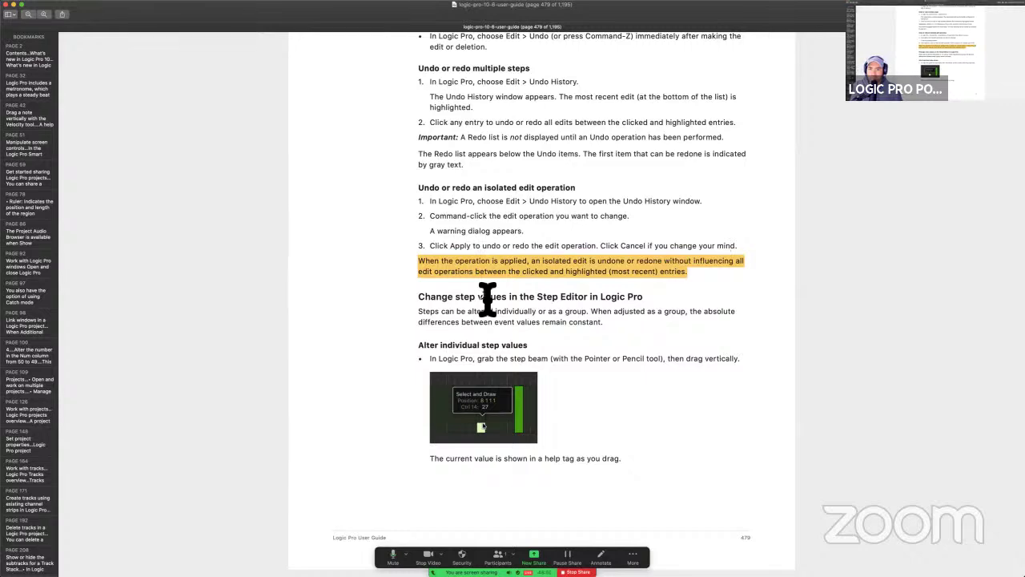
{"action": "key", "text": "ctrl+Right"}
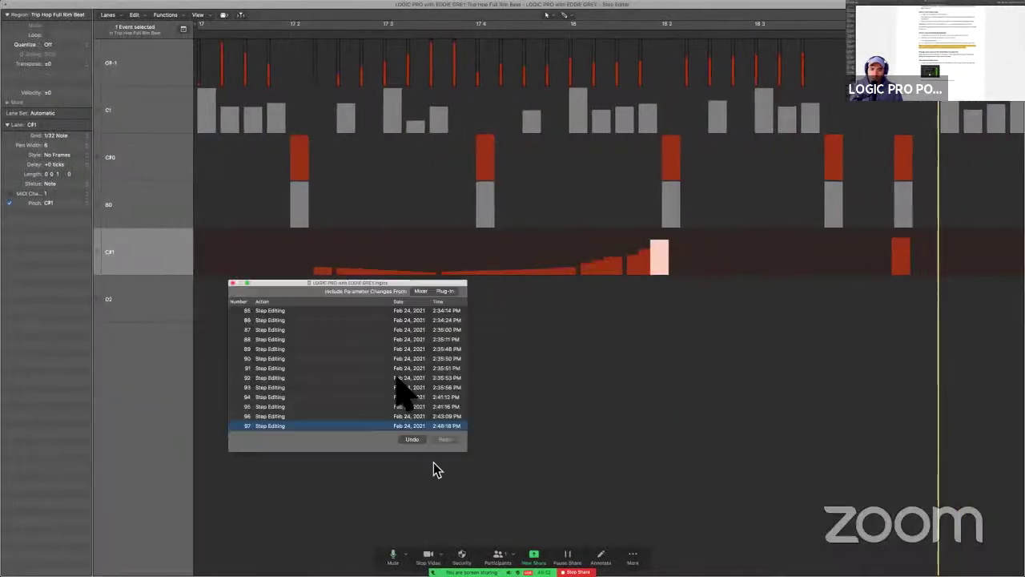
{"action": "left_click_drag", "start_coordinate": [396, 283], "coordinate": [419, 267]}
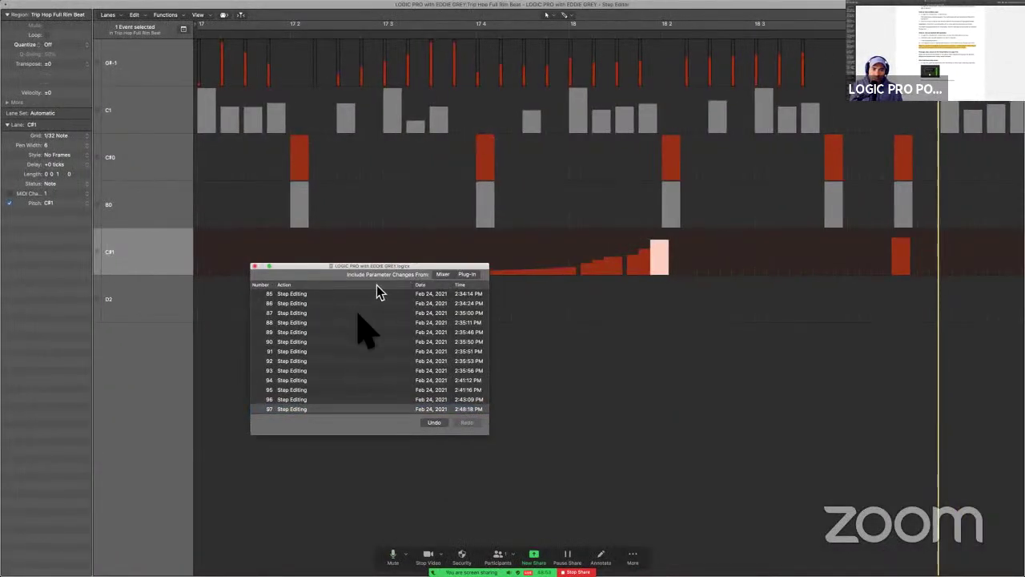
{"action": "left_click", "coordinate": [443, 274]}
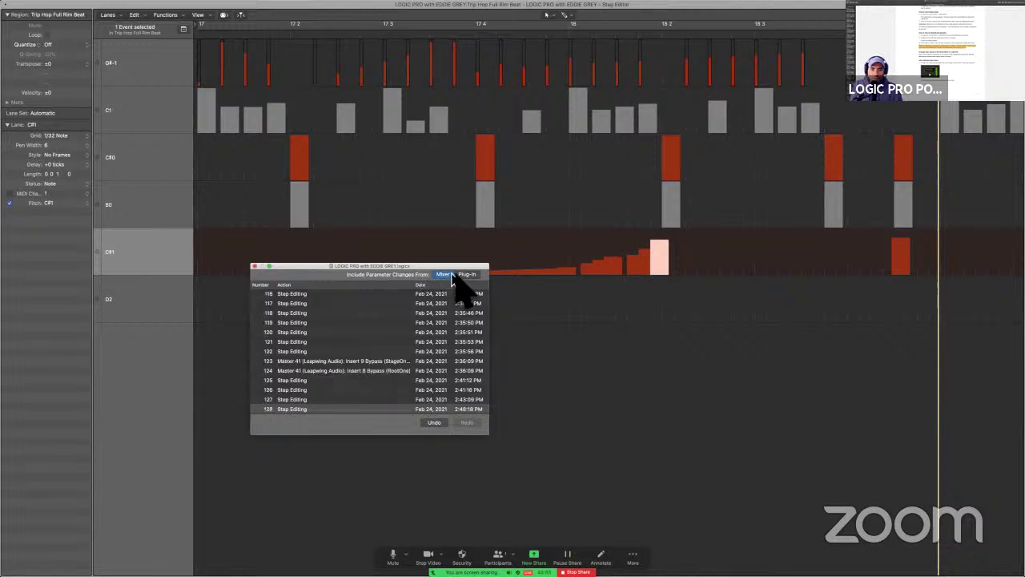
{"action": "left_click", "coordinate": [467, 274]}
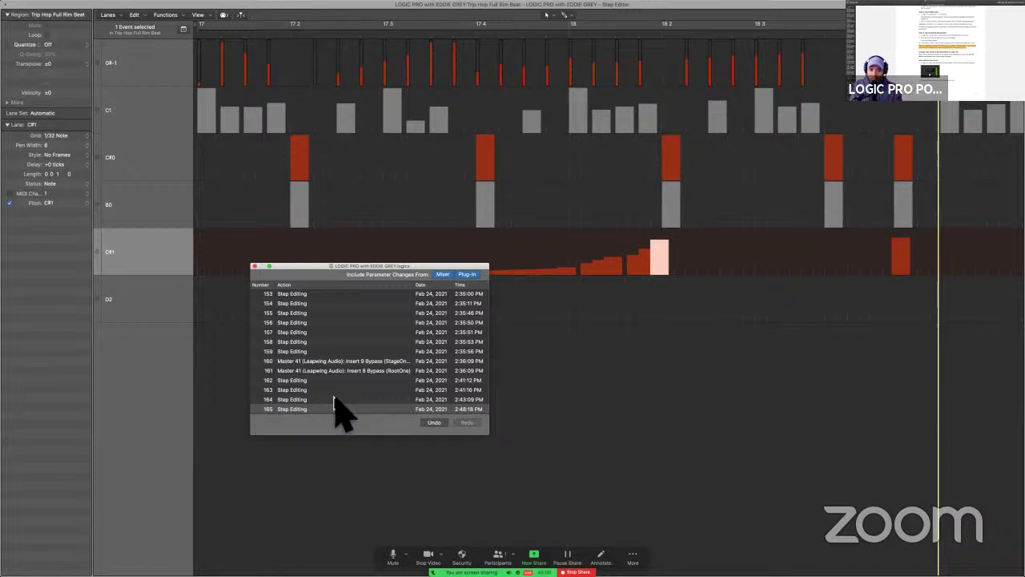
Browse the earlier entries of the full undo history, and toggle the inclusion of Mixer changes off and back on.
{"action": "scroll", "coordinate": [332, 354], "scroll_direction": "up", "scroll_amount": 20}
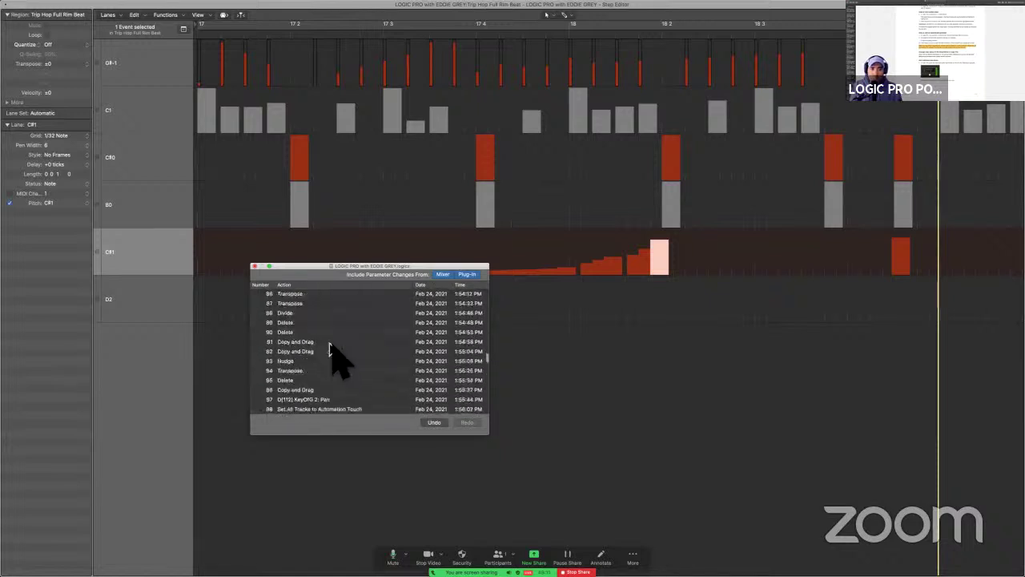
{"action": "scroll", "coordinate": [320, 353], "scroll_direction": "down", "scroll_amount": 20}
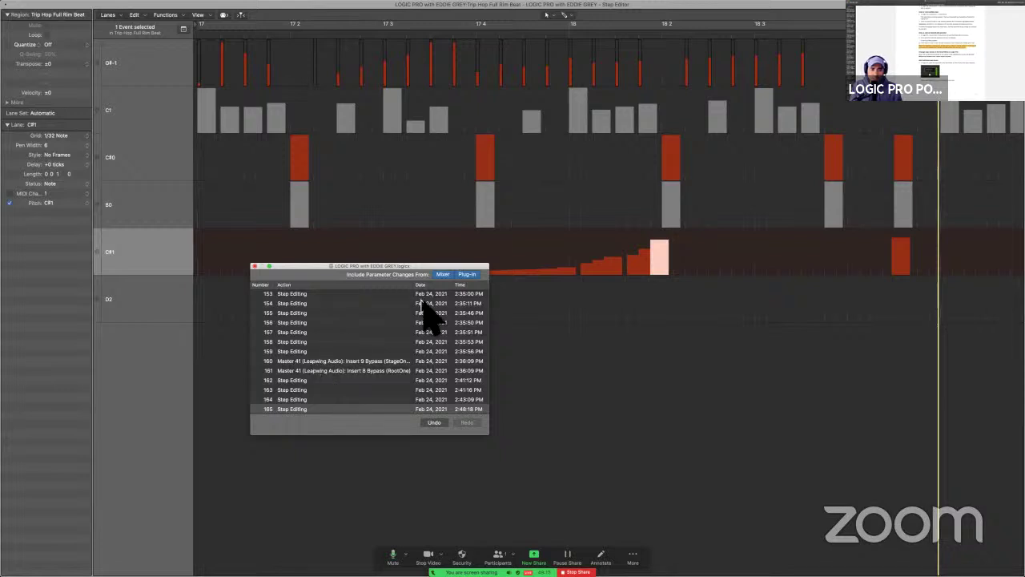
{"action": "left_click", "coordinate": [444, 276]}
{"action": "left_click", "coordinate": [446, 277]}
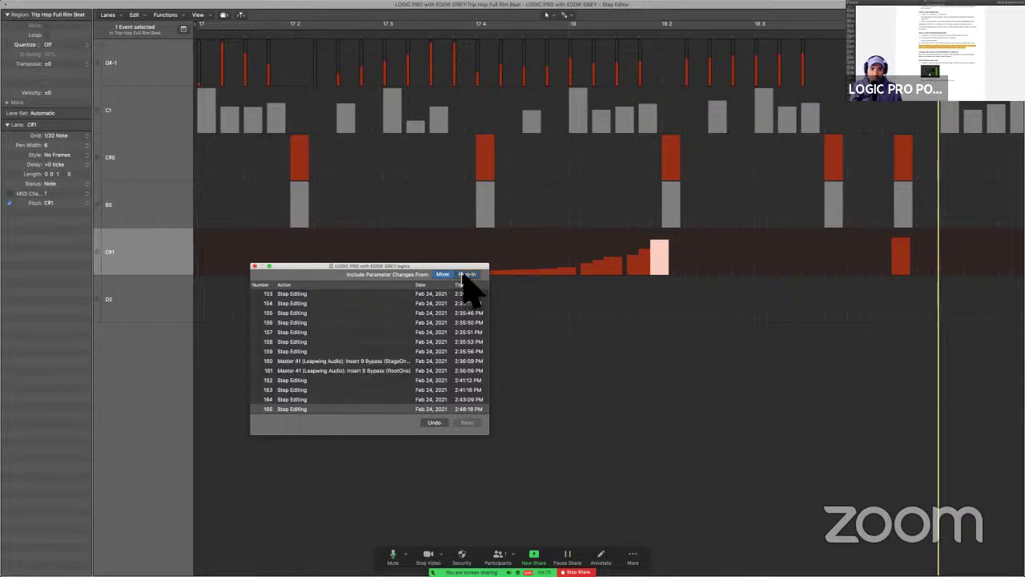
{"action": "left_click_drag", "start_coordinate": [458, 273], "coordinate": [474, 254]}
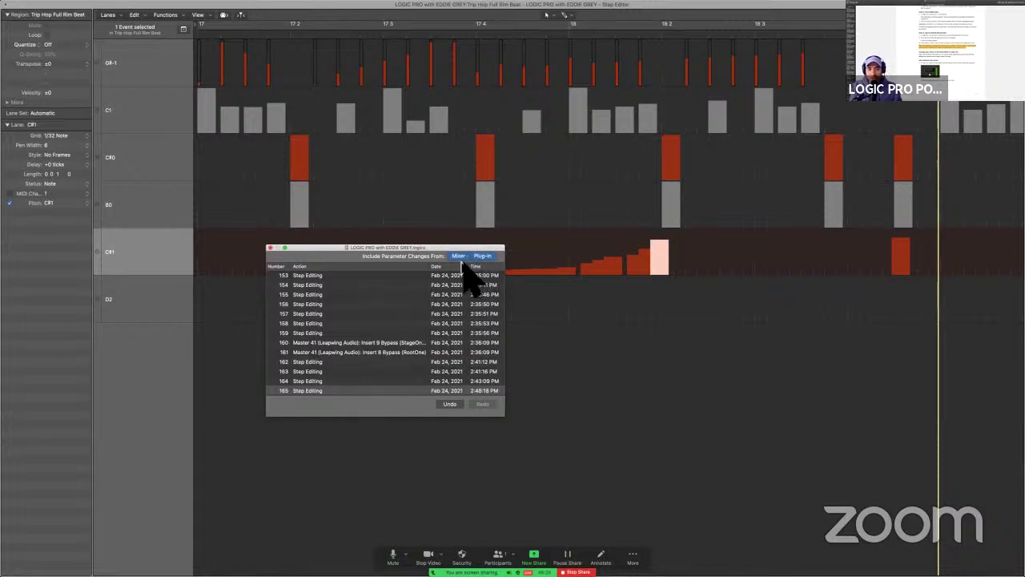
In the main Tracks window, check the Trip Hop Remix Compressor's Include Plug-in Undo Steps in Project Undo History option, then close the plug-in.
{"action": "key", "text": "ctrl+Up"}
{"action": "left_click", "coordinate": [206, 235]}
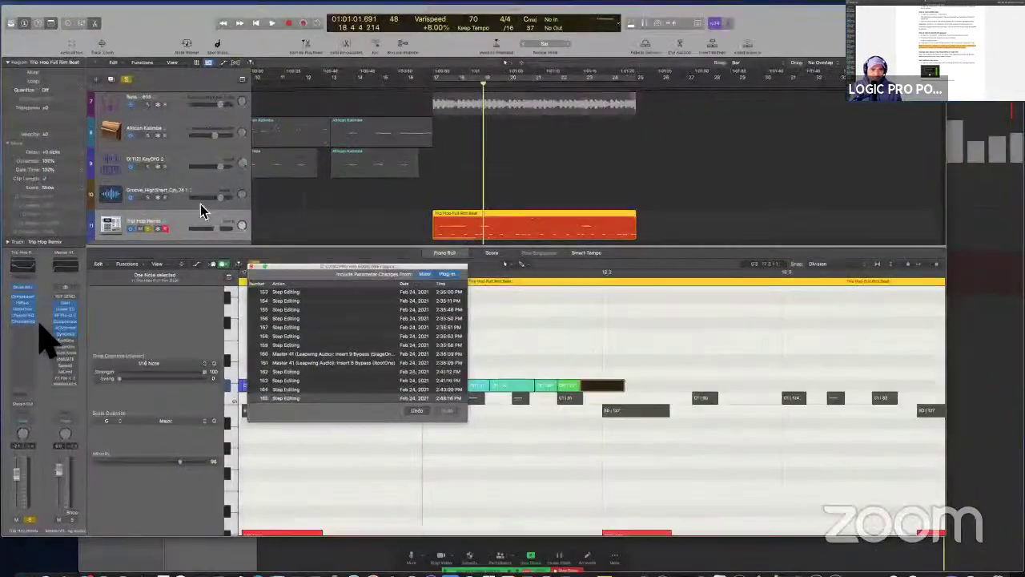
{"action": "left_click", "coordinate": [26, 317]}
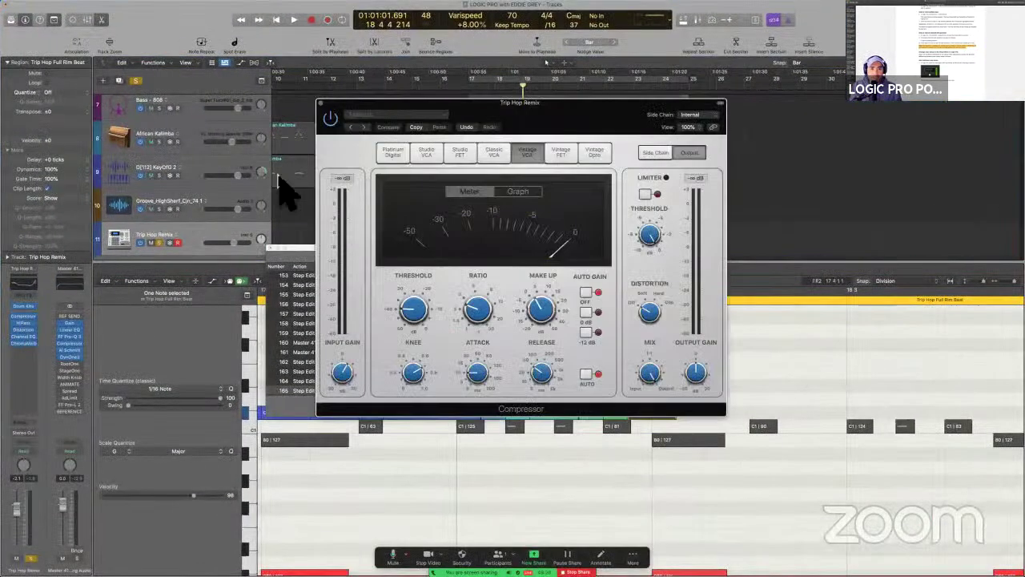
{"action": "left_click", "coordinate": [411, 116]}
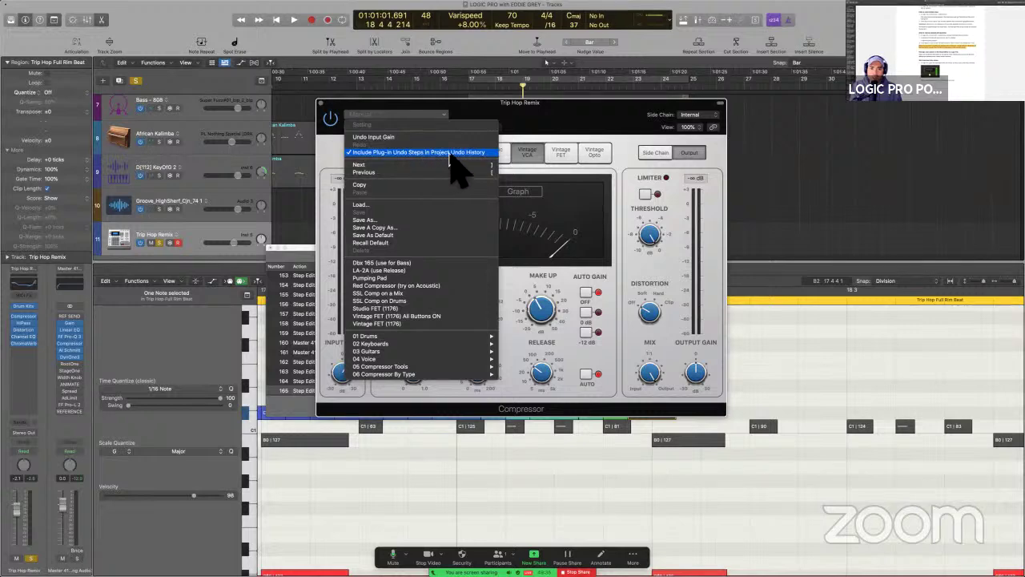
{"action": "left_click", "coordinate": [322, 104]}
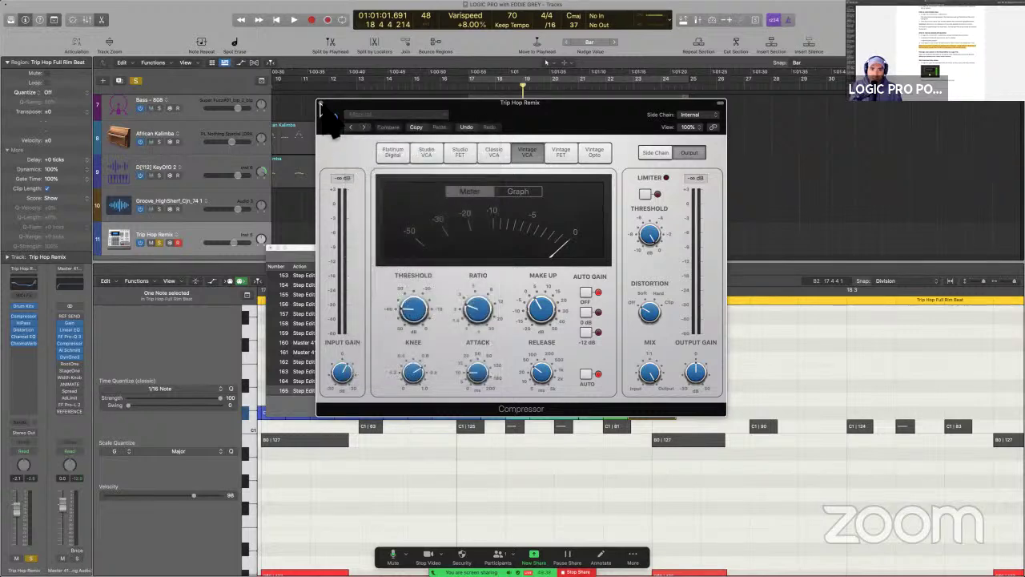
{"action": "left_click", "coordinate": [323, 103]}
Move the Undo History window over the arrangement, and look through the Piano Roll's view, function and edit commands for isolated undo options.
{"action": "left_click_drag", "start_coordinate": [297, 249], "coordinate": [369, 70]}
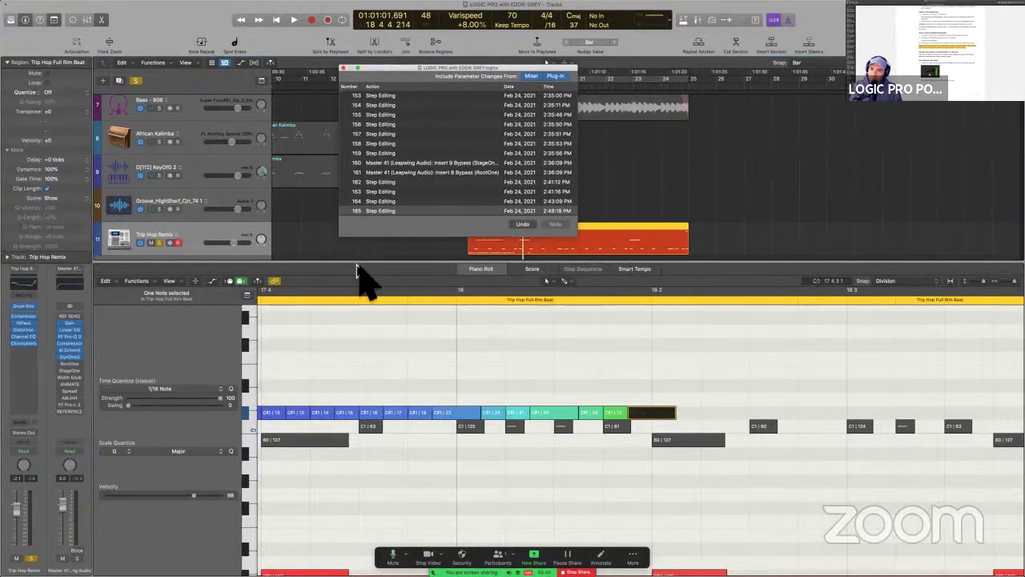
{"action": "left_click", "coordinate": [172, 282]}
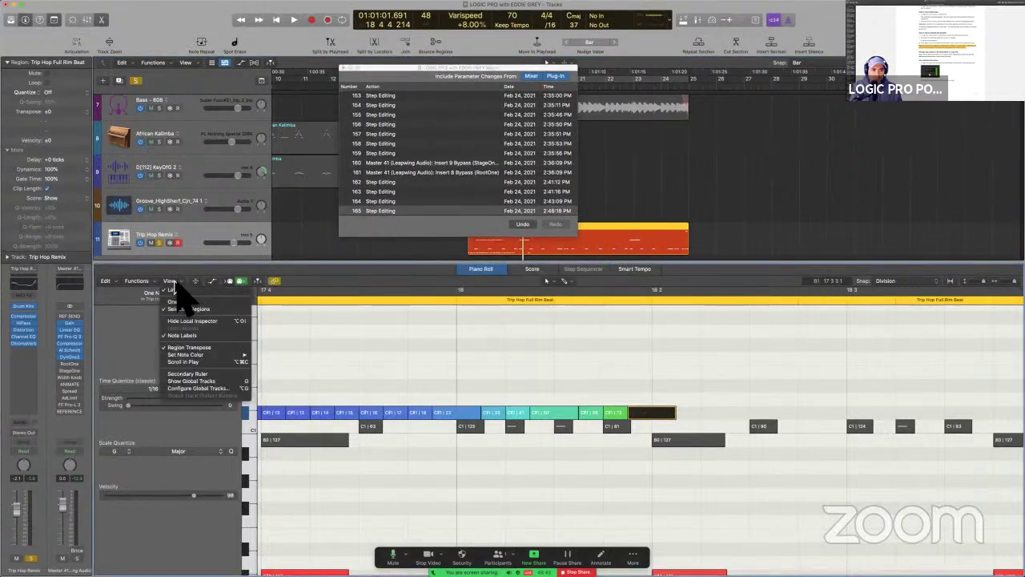
{"action": "left_click", "coordinate": [149, 286]}
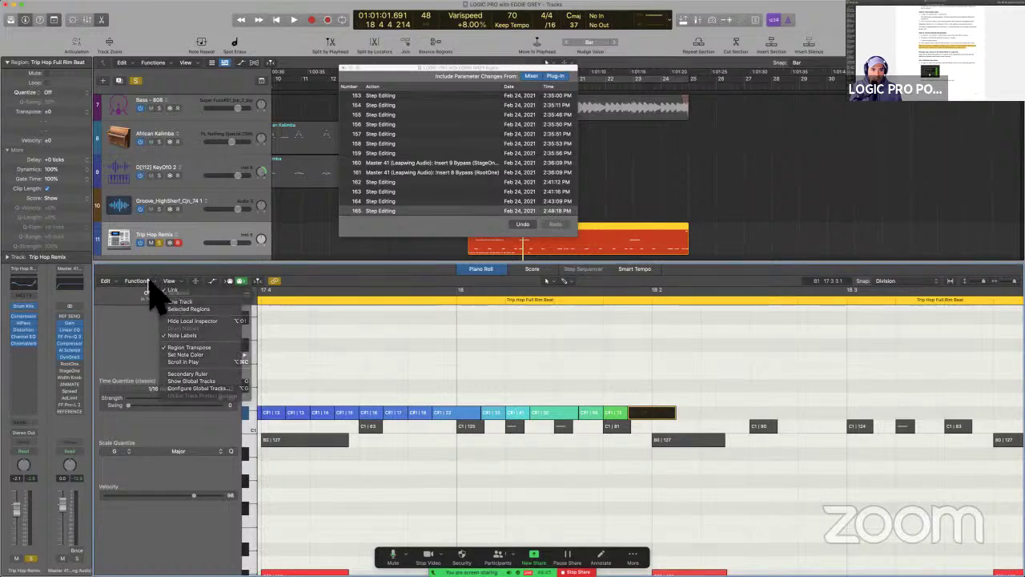
{"action": "left_click", "coordinate": [149, 285]}
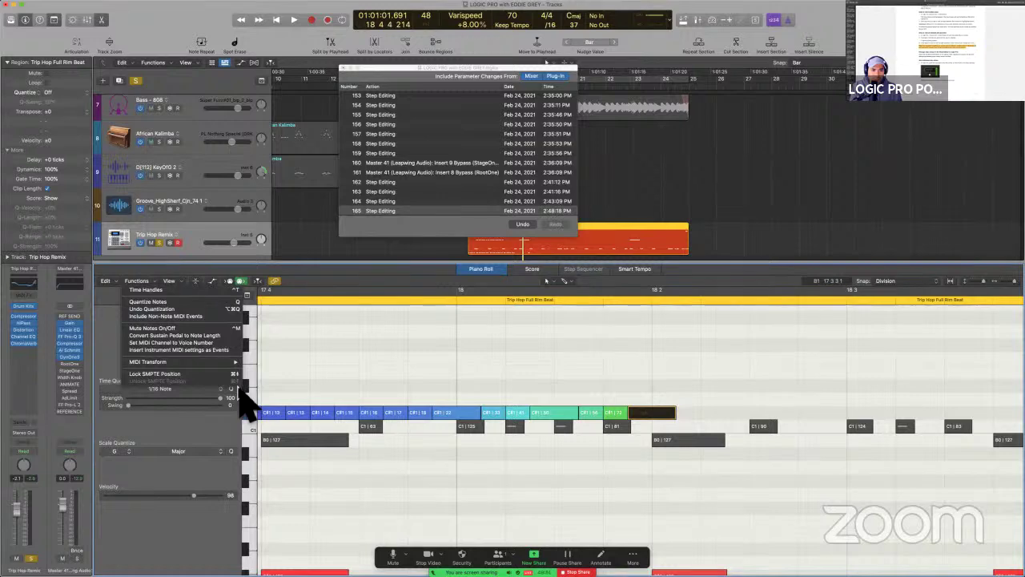
{"action": "left_click", "coordinate": [108, 284]}
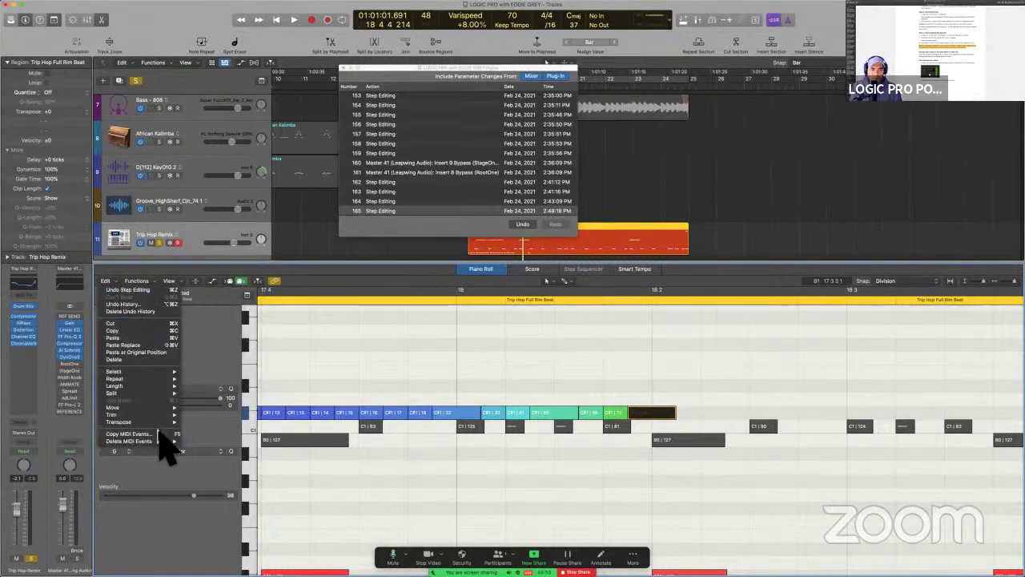
{"action": "left_click", "coordinate": [398, 355]}
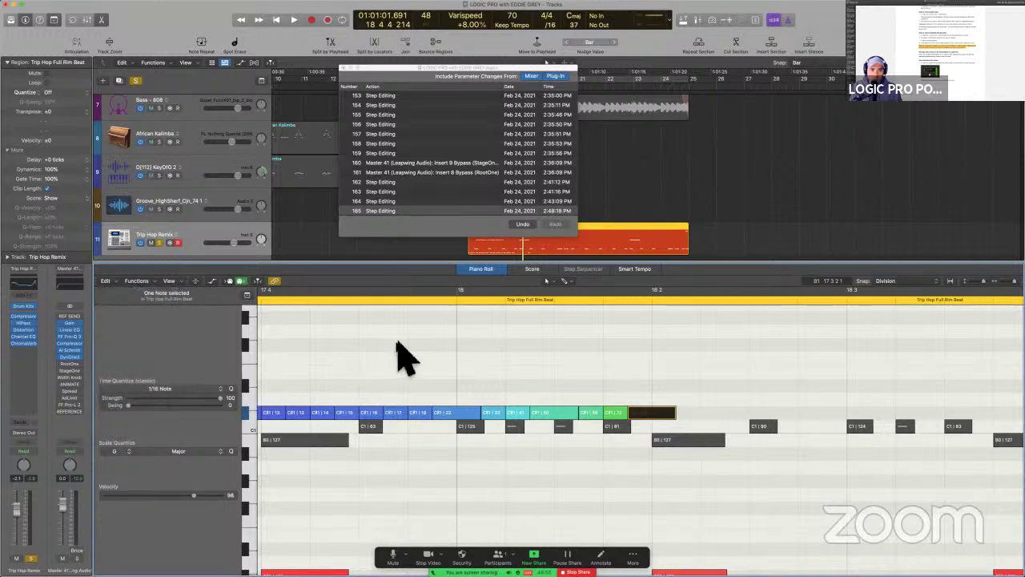
Set the history to its latest Step Editing entry, 165, and close the Undo History window.
{"action": "left_click", "coordinate": [523, 224]}
{"action": "left_click", "coordinate": [474, 211]}
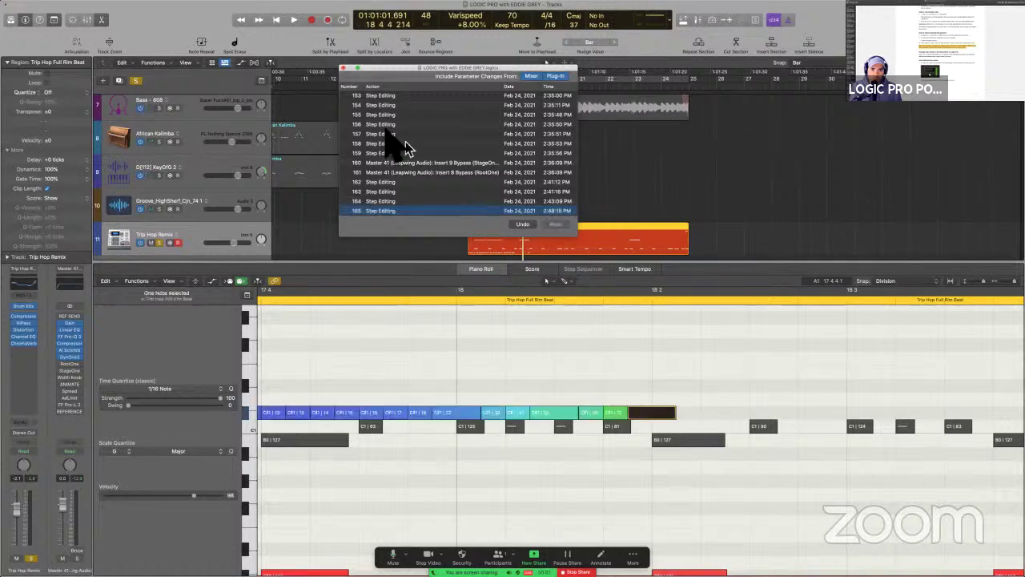
{"action": "left_click", "coordinate": [344, 68]}
Switch to the user guide PDF and add a text note ">>>>" in the margin beside the isolated edit instructions.
{"action": "key", "text": "ctrl+Left"}
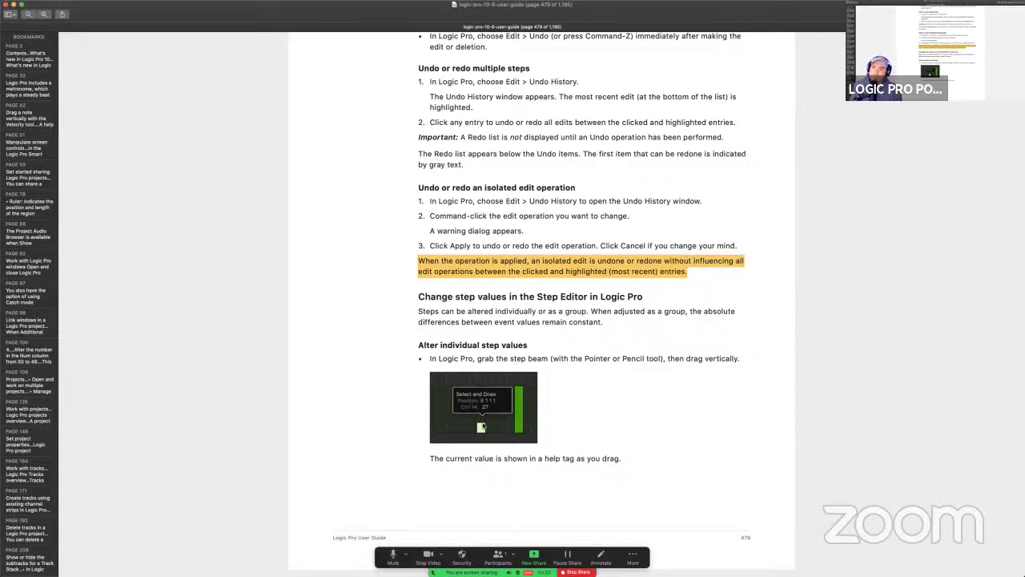
{"action": "key", "text": "super+shift+a"}
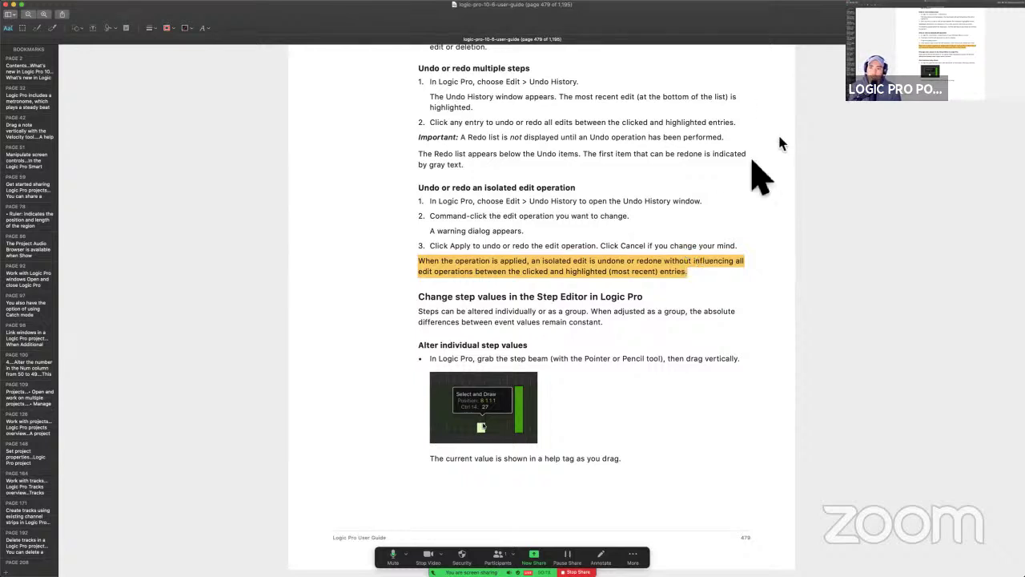
{"action": "left_click", "coordinate": [93, 28]}
{"action": "mouse_move", "coordinate": [548, 290]}
{"action": "left_mouse_down"}
{"action": "mouse_move", "coordinate": [554, 297]}
{"action": "mouse_move", "coordinate": [354, 253]}
{"action": "left_mouse_up"}
{"action": "type", "text": ">>>>"}
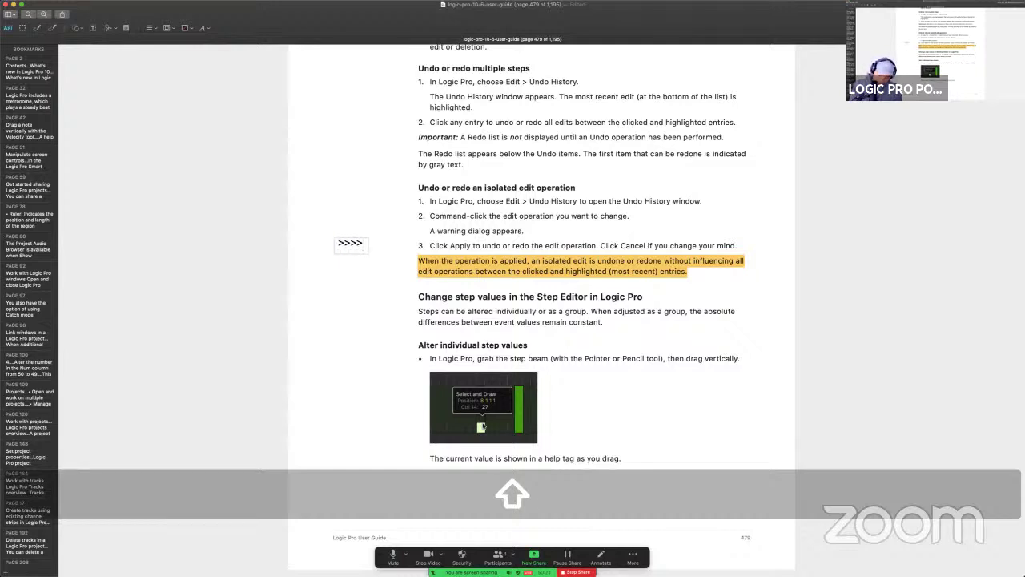
Replace the margin note's text with three lines of question marks: "????????", "???????" and "???????".
{"action": "key", "text": "super+a"}
{"action": "type", "text": "????????"}
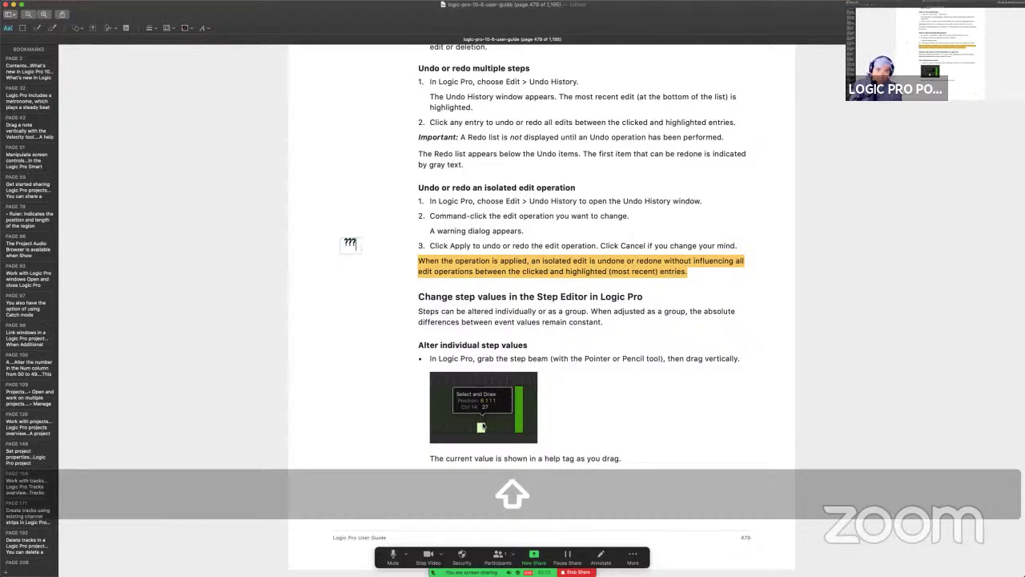
{"action": "key", "text": "Return"}
{"action": "type", "text": "???"}
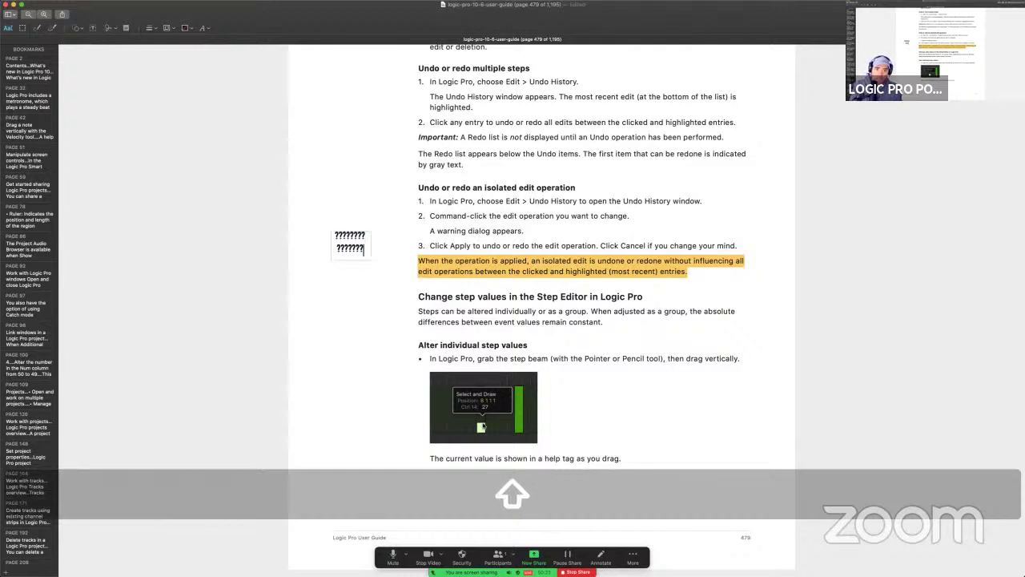
{"action": "type", "text": "????"}
{"action": "key", "text": "Return"}
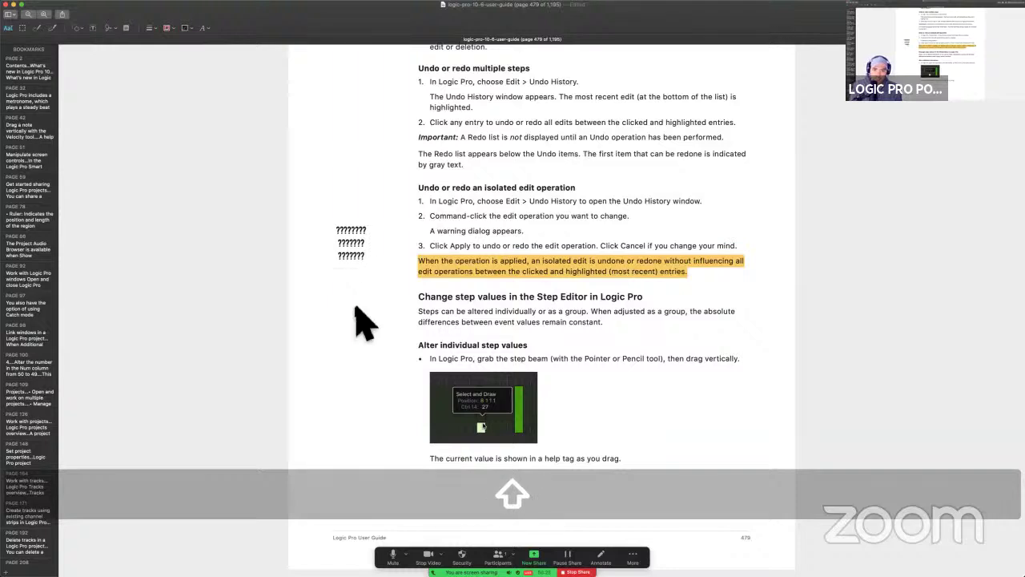
Place the question-mark note directly beside the highlighted isolated edit passage and save the PDF.
{"action": "mouse_move", "coordinate": [356, 266]}
{"action": "left_mouse_down"}
{"action": "mouse_move", "coordinate": [405, 293]}
{"action": "mouse_move", "coordinate": [395, 290]}
{"action": "left_mouse_up"}
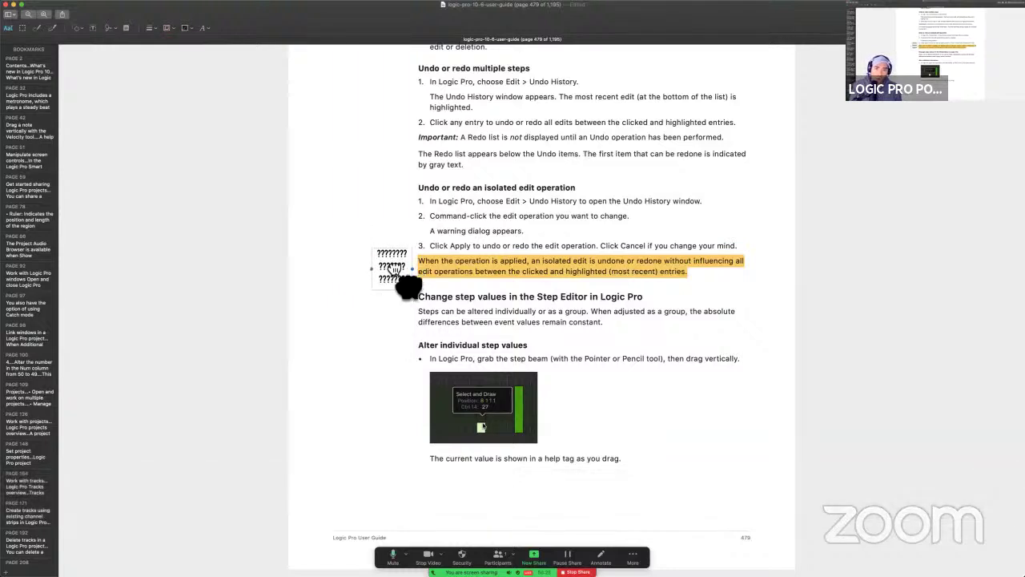
{"action": "left_click", "coordinate": [366, 393]}
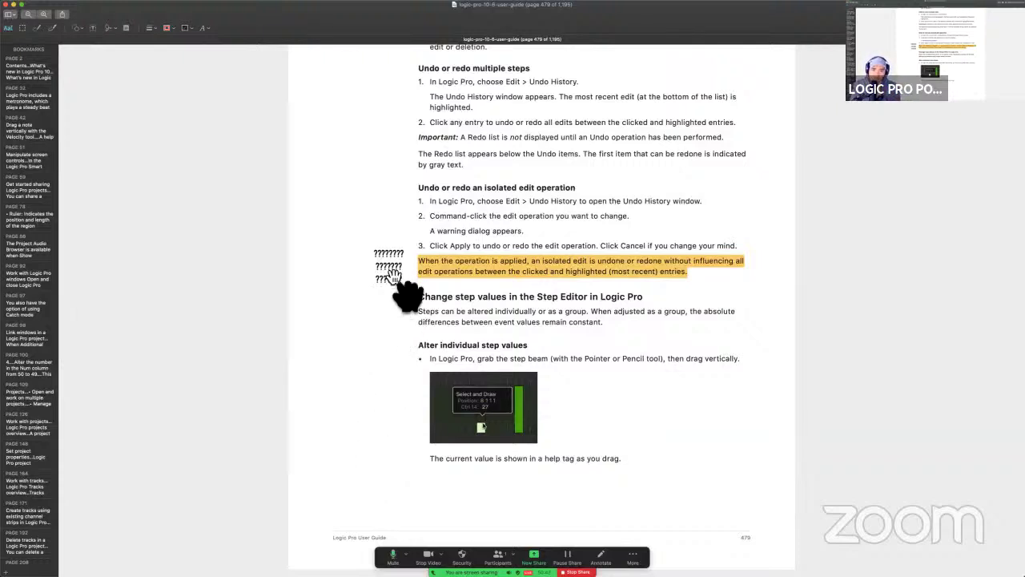
{"action": "key", "text": "super+s"}
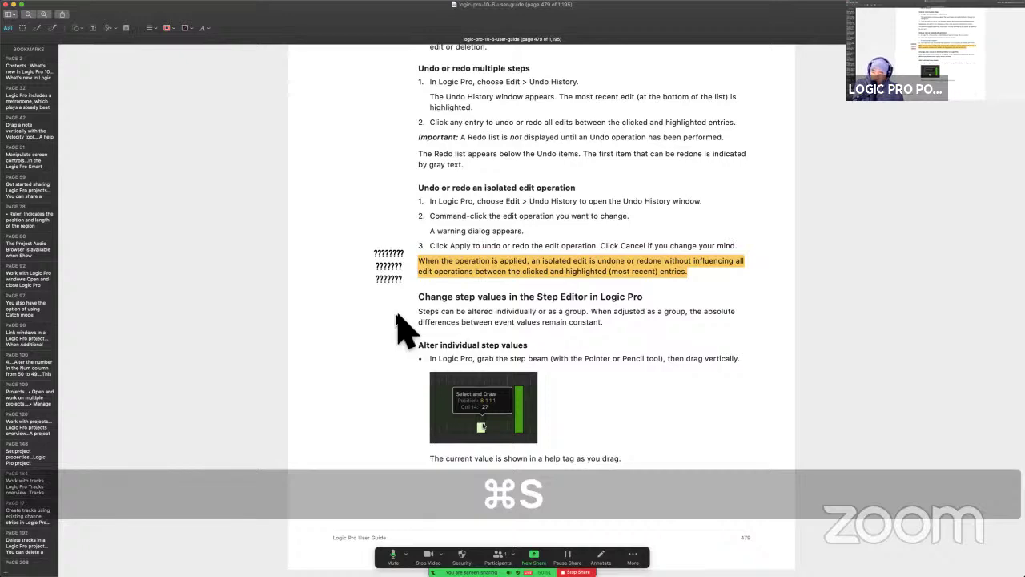
{"action": "scroll", "coordinate": [401, 328], "scroll_direction": "down", "scroll_amount": 2}
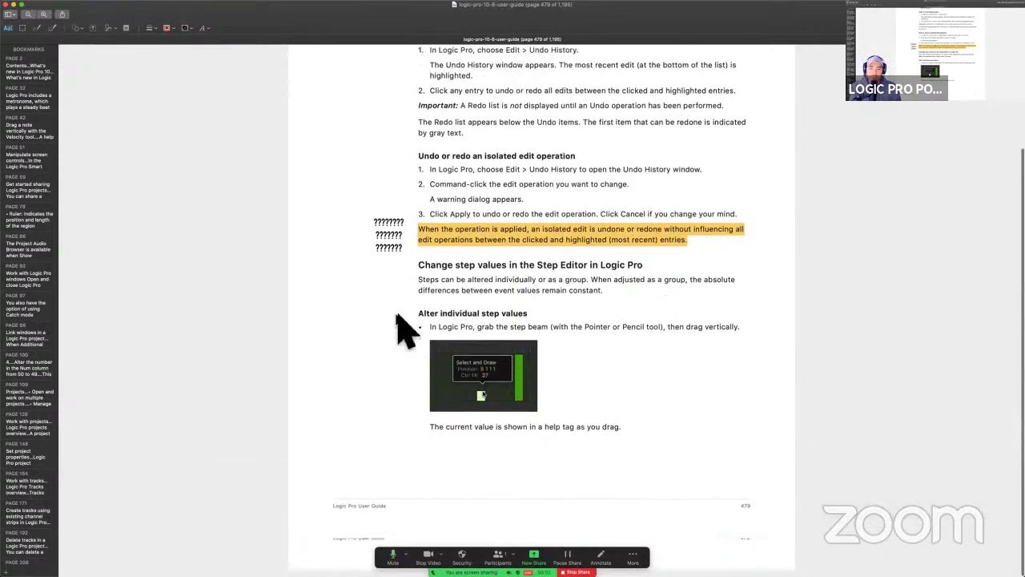
{"action": "scroll", "coordinate": [401, 327], "scroll_direction": "up", "scroll_amount": 2}
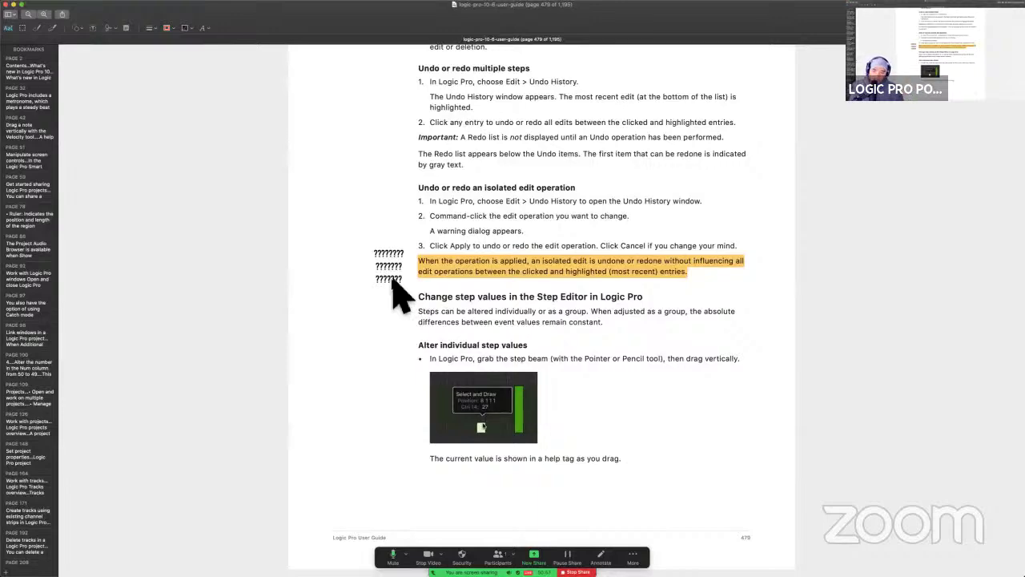
{"action": "scroll", "coordinate": [390, 393], "scroll_direction": "up", "scroll_amount": 2}
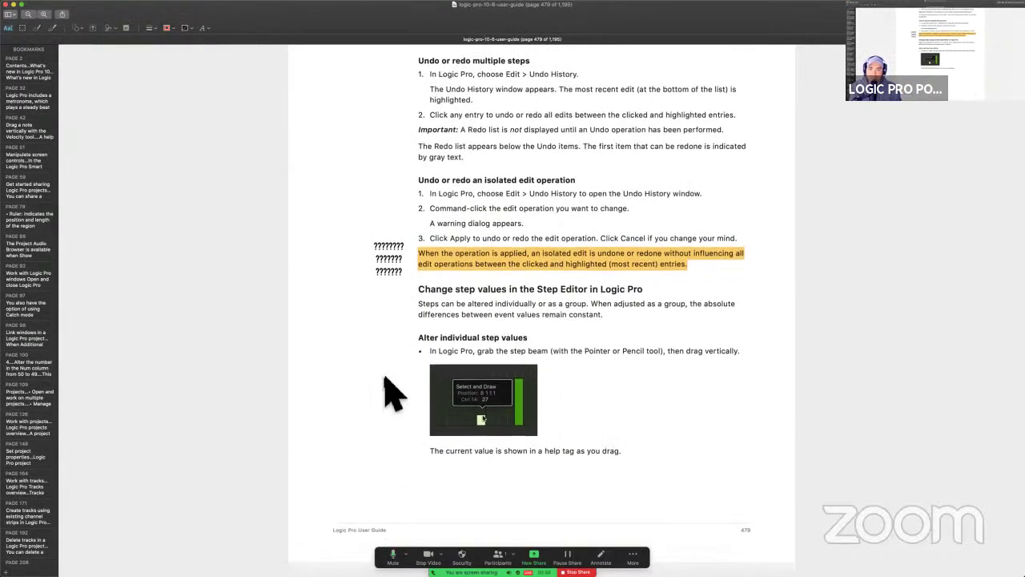
Review the guide's passages on altering step values, then draw a descending run of steps in the Step Editor's D2 lane.
{"action": "scroll", "coordinate": [416, 369], "scroll_direction": "down", "scroll_amount": 2}
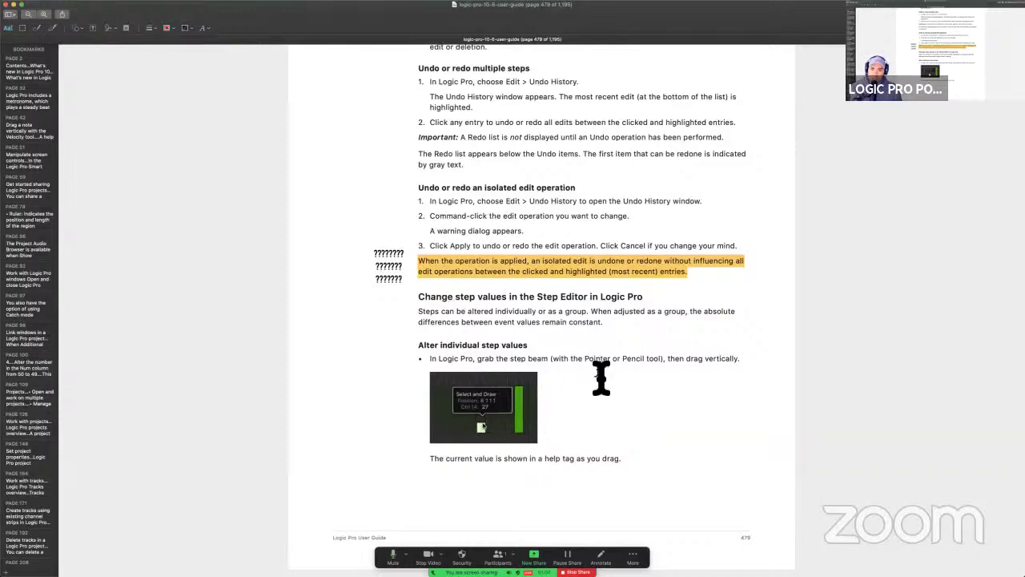
{"action": "scroll", "coordinate": [630, 430], "scroll_direction": "down", "scroll_amount": 10}
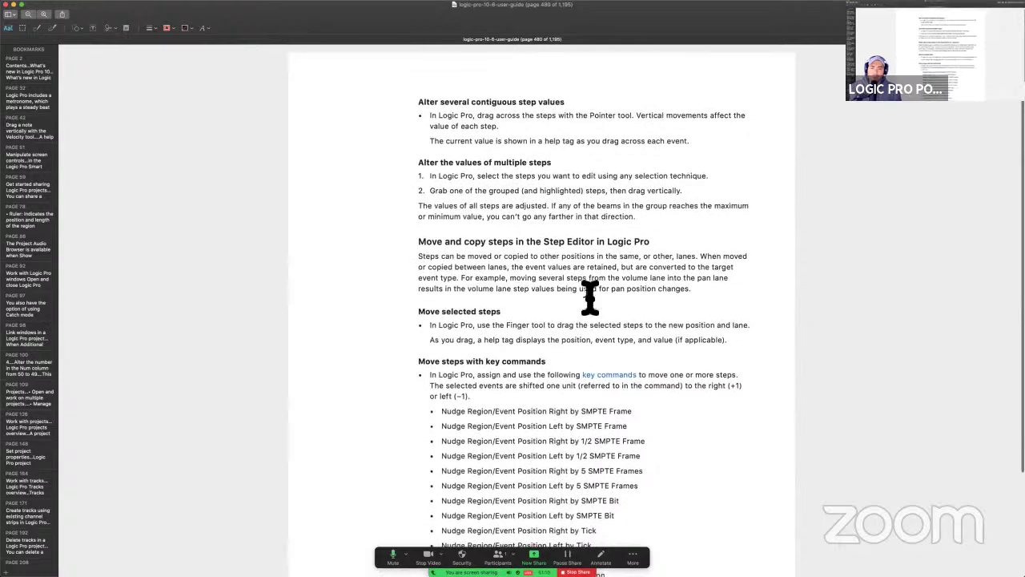
{"action": "scroll", "coordinate": [588, 297], "scroll_direction": "up", "scroll_amount": 10}
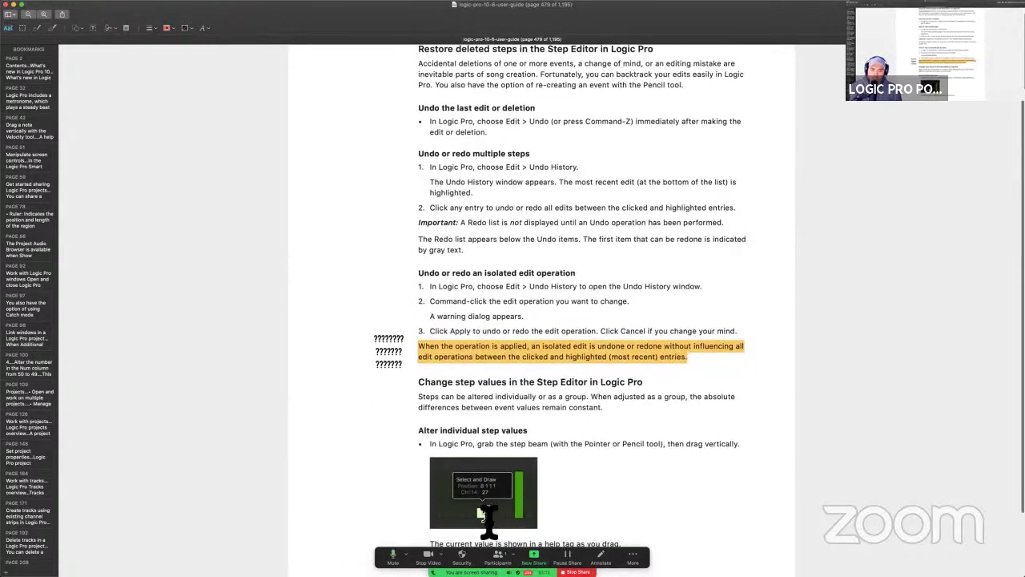
{"action": "scroll", "coordinate": [491, 424], "scroll_direction": "down", "scroll_amount": 1}
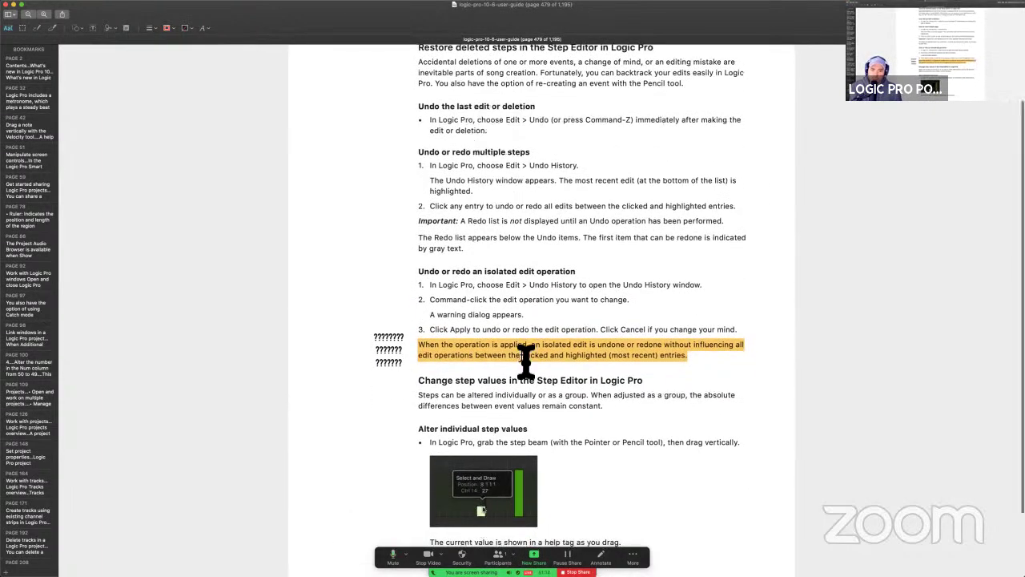
{"action": "scroll", "coordinate": [525, 361], "scroll_direction": "down", "scroll_amount": 10}
{"action": "scroll", "coordinate": [525, 361], "scroll_direction": "up", "scroll_amount": 3}
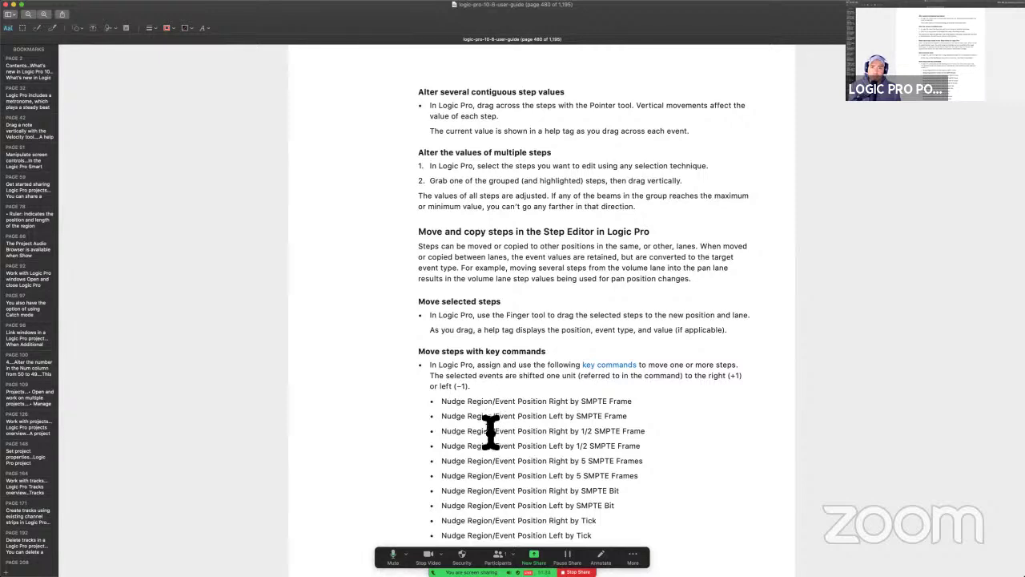
{"action": "key", "text": "ctrl+Right"}
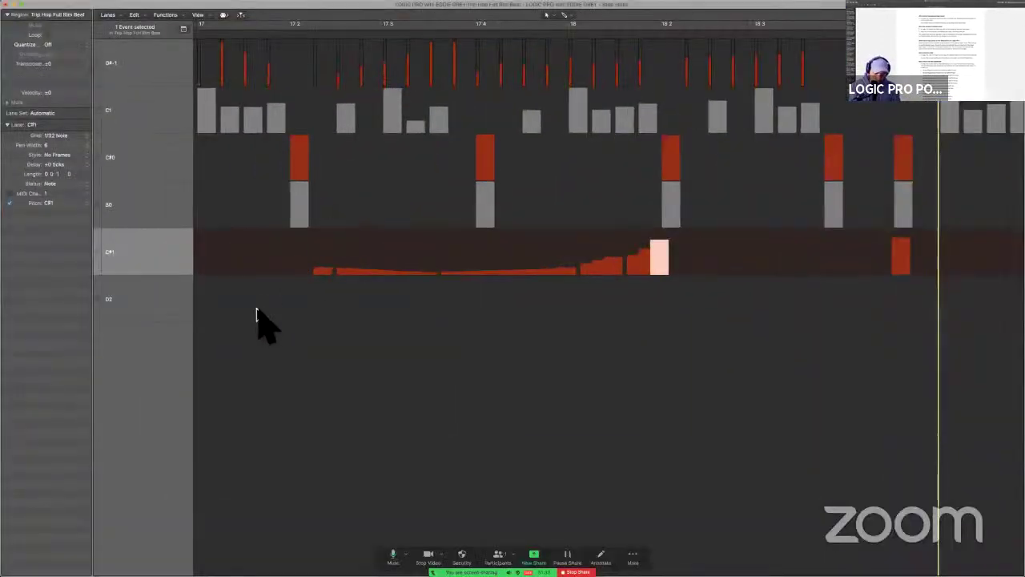
{"action": "mouse_move", "coordinate": [255, 314]}
{"action": "left_mouse_down"}
{"action": "mouse_move", "coordinate": [350, 292]}
{"action": "mouse_move", "coordinate": [407, 314]}
{"action": "mouse_move", "coordinate": [442, 297]}
{"action": "mouse_move", "coordinate": [449, 308]}
{"action": "mouse_move", "coordinate": [201, 290]}
{"action": "mouse_move", "coordinate": [505, 307]}
{"action": "left_mouse_up"}
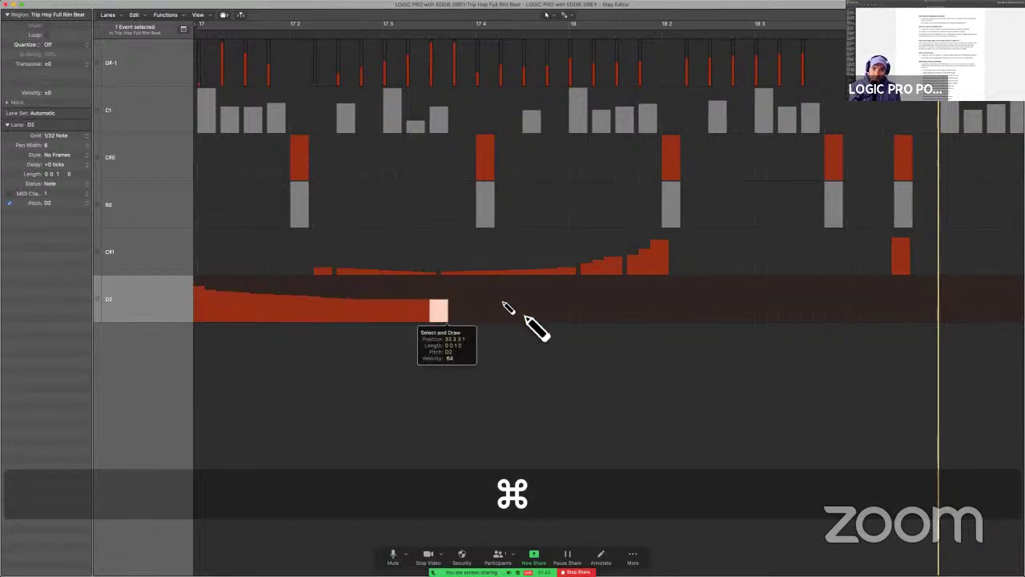
Check the guide's step-value instructions, then select all D2 lane steps and lower their values together.
{"action": "key", "text": "super+Tab"}
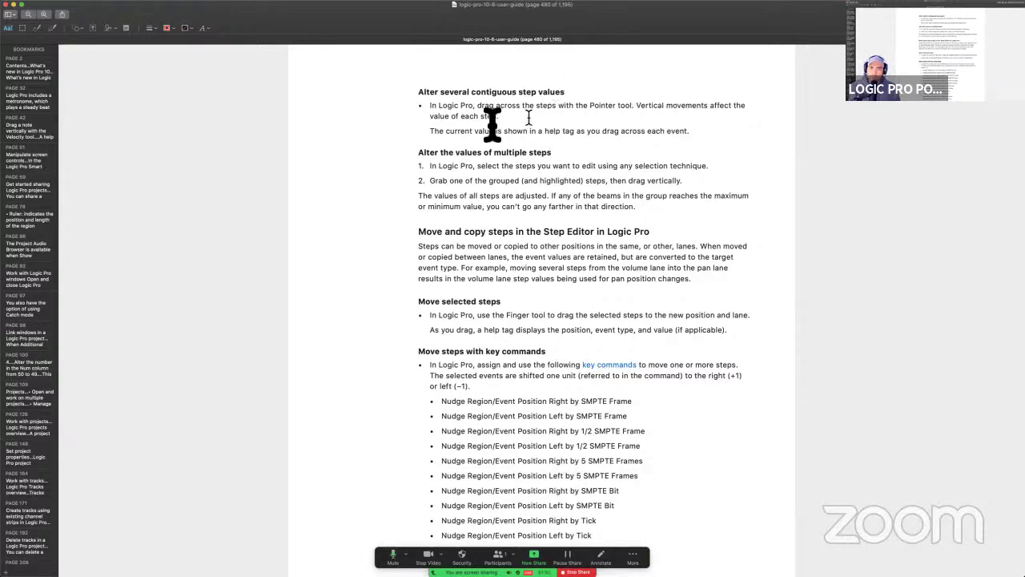
{"action": "key", "text": "ctrl+Right"}
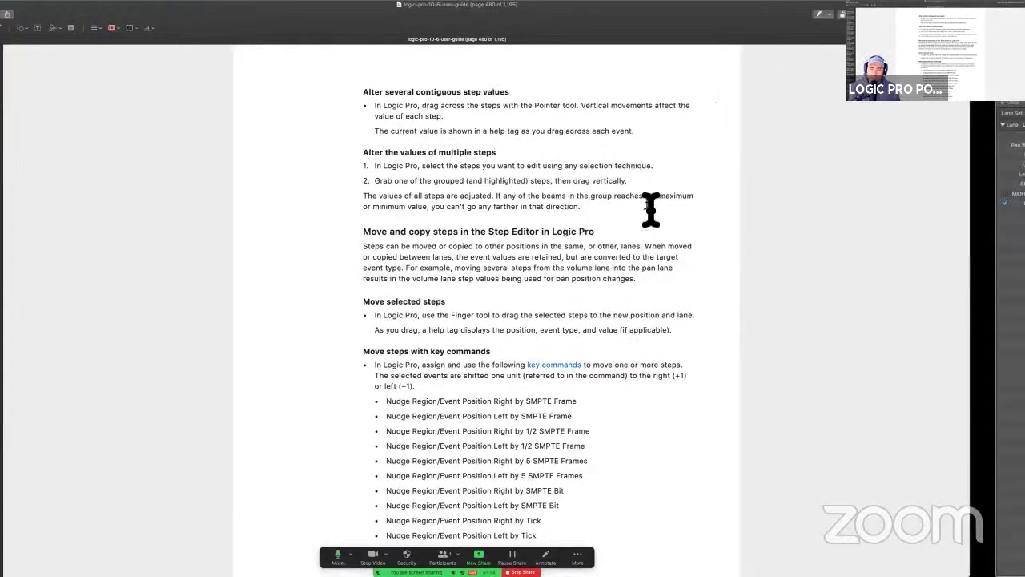
{"action": "left_click", "coordinate": [170, 305]}
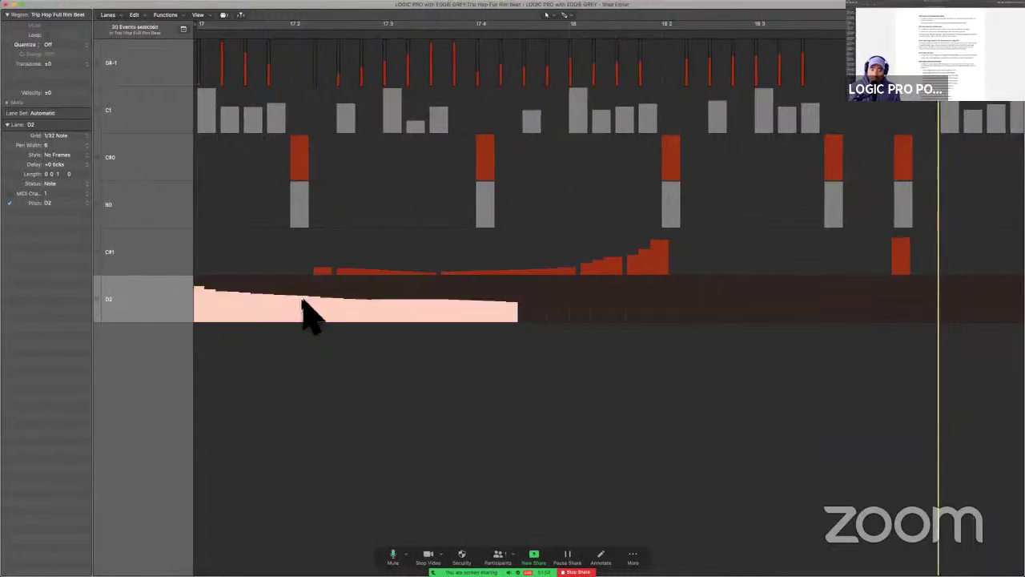
{"action": "left_click_drag", "start_coordinate": [302, 308], "coordinate": [305, 313]}
Strike through the "Alter several contiguous step values" passage in the guide PDF, then undo the strikethrough.
{"action": "key", "text": "ctrl+Left"}
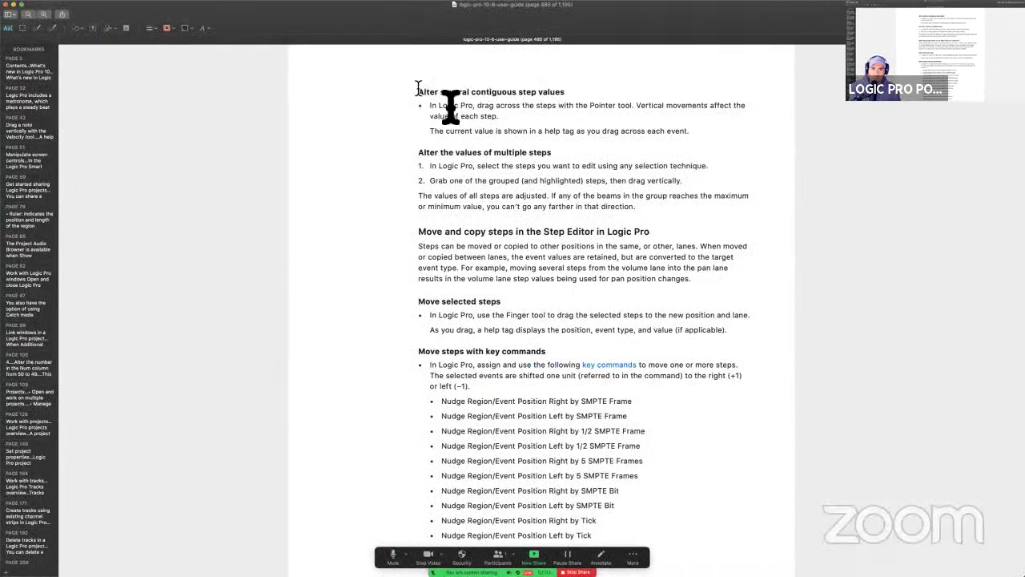
{"action": "left_click_drag", "start_coordinate": [417, 86], "coordinate": [689, 133]}
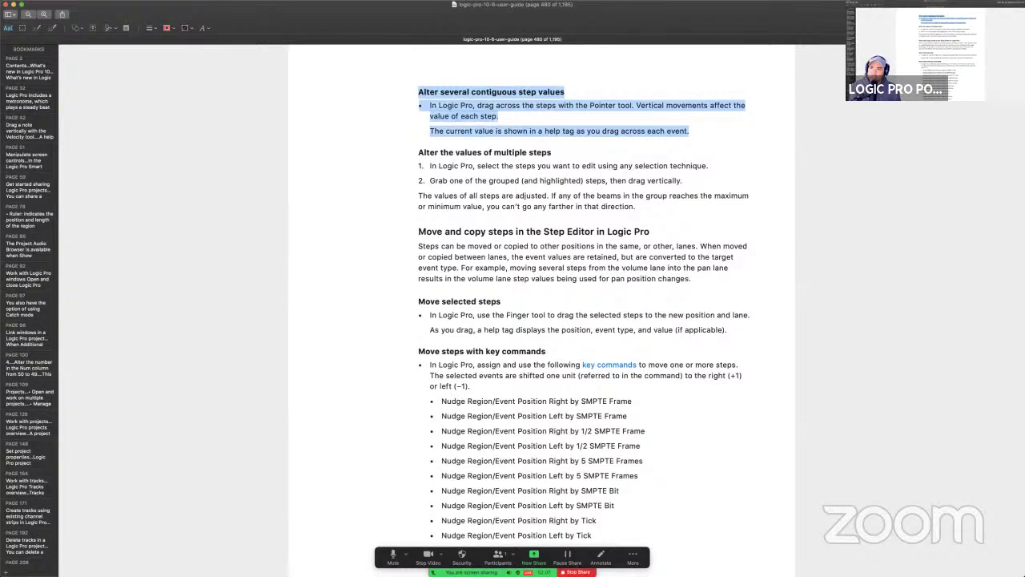
{"action": "key", "text": "ctrl+super+s"}
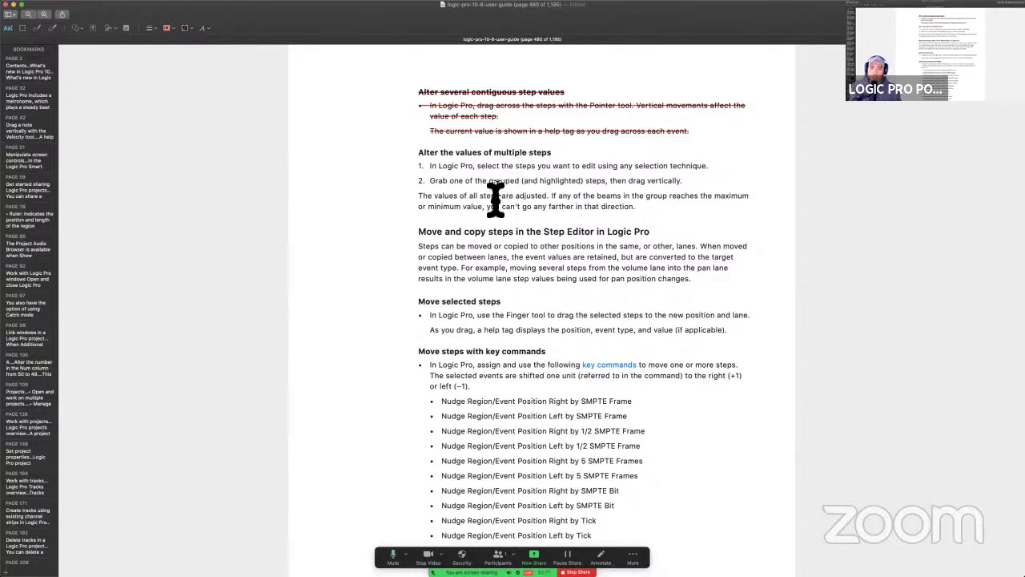
{"action": "key", "text": "super+z"}
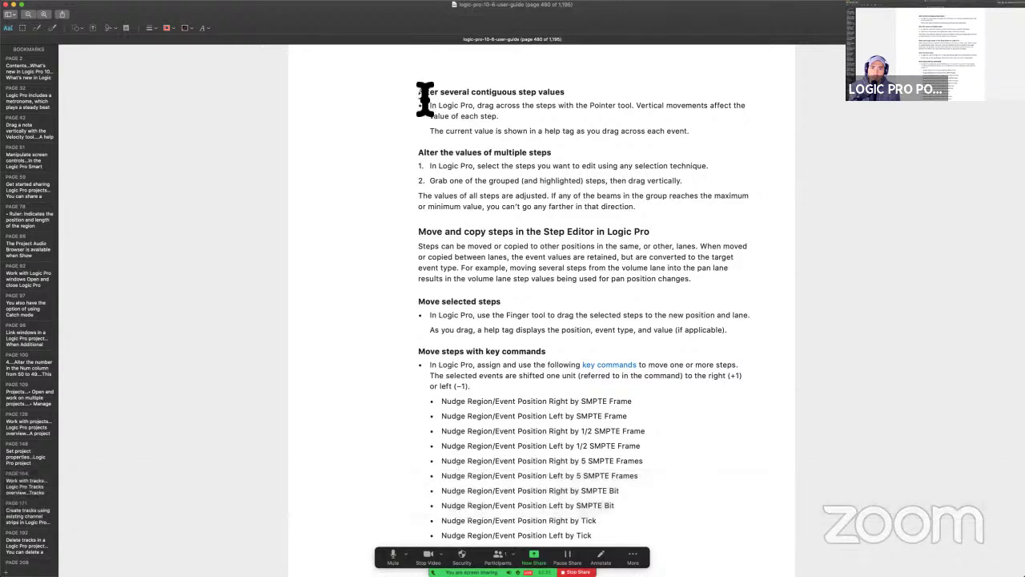
{"action": "left_click_drag", "start_coordinate": [421, 95], "coordinate": [513, 137]}
{"action": "left_click", "coordinate": [513, 140]}
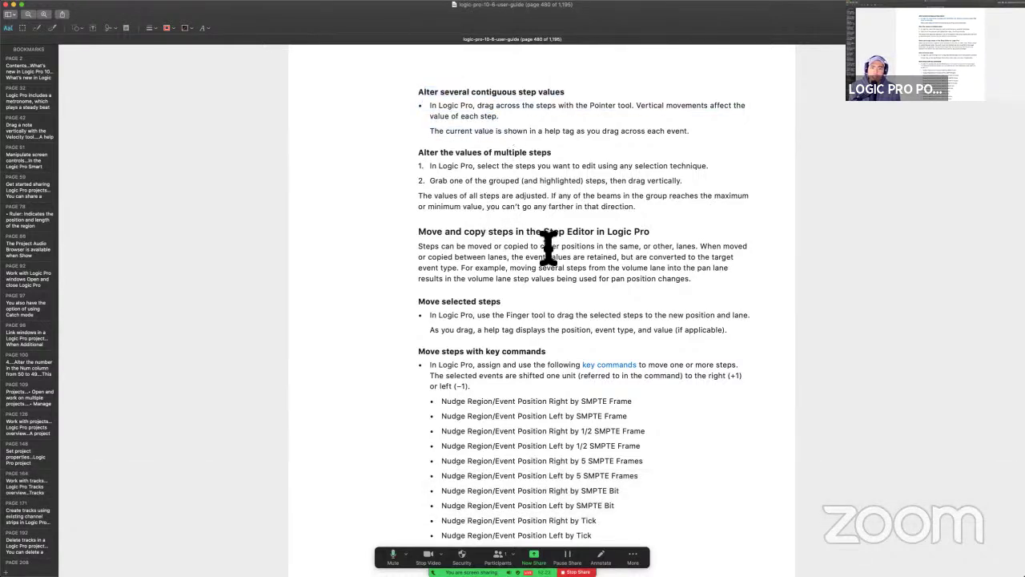
Return to the Step Editor and undo the latest edits to clear the drawn D2 steps and the C#1 run.
{"action": "scroll", "coordinate": [548, 206], "scroll_direction": "down", "scroll_amount": 5}
{"action": "scroll", "coordinate": [639, 156], "scroll_direction": "down", "scroll_amount": 3}
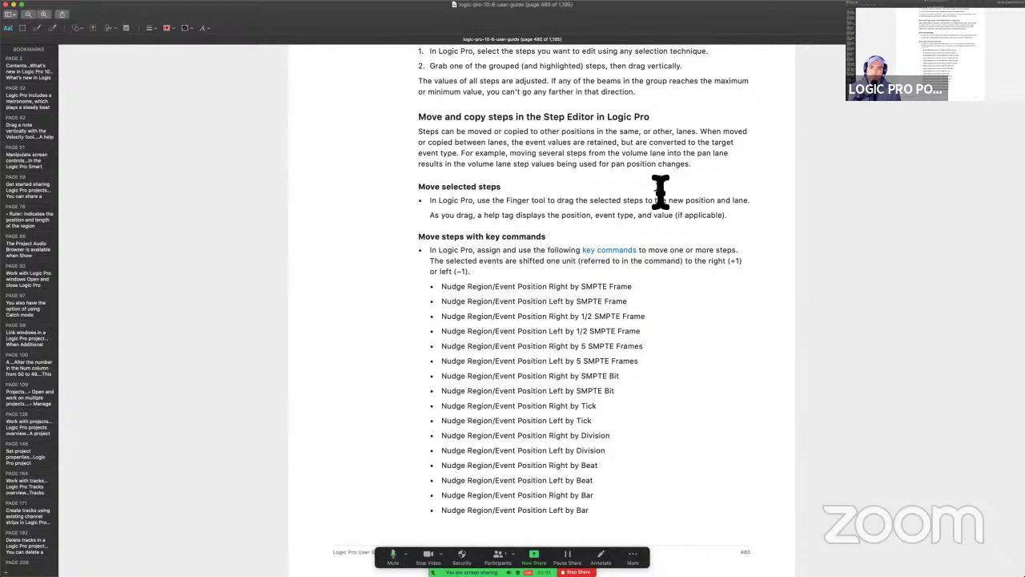
{"action": "key", "text": "super+Tab"}
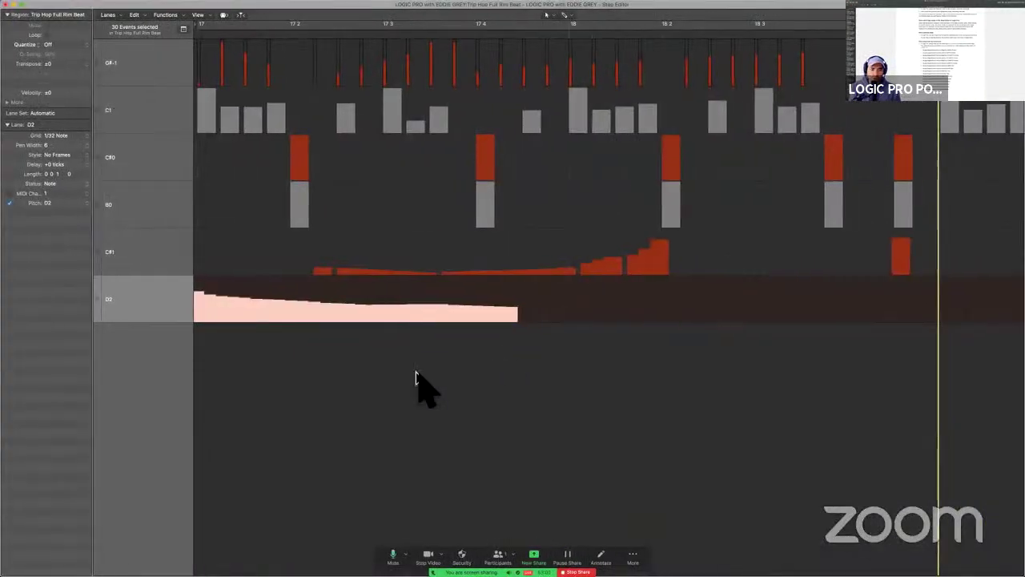
{"action": "key", "text": "super+z"}
{"action": "key", "text": "super+z"}
{"action": "key", "text": "super+z"}
{"action": "key", "text": "super+z"}
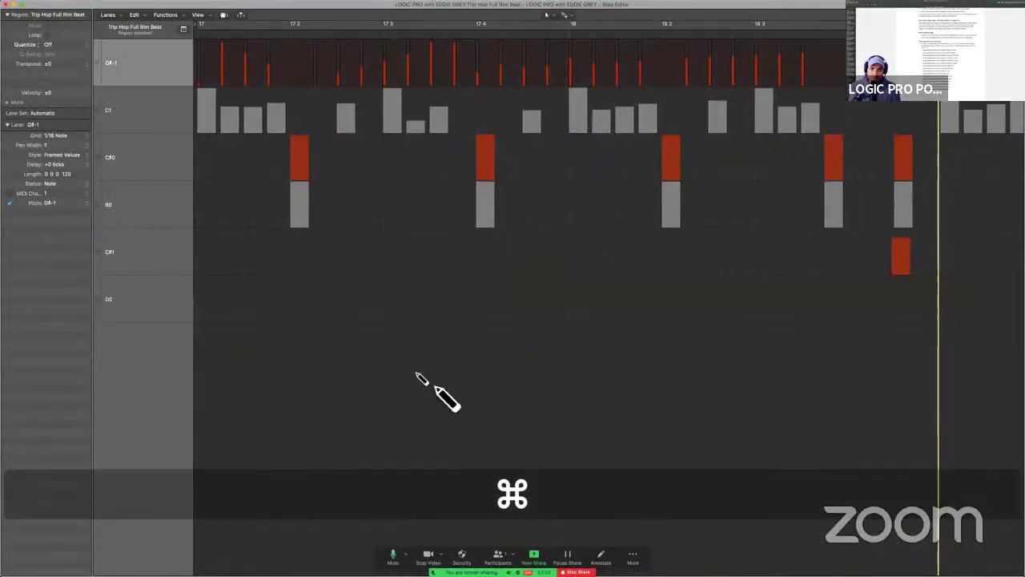
Play back the drum region briefly and stop playback.
{"action": "key", "text": "alt"}
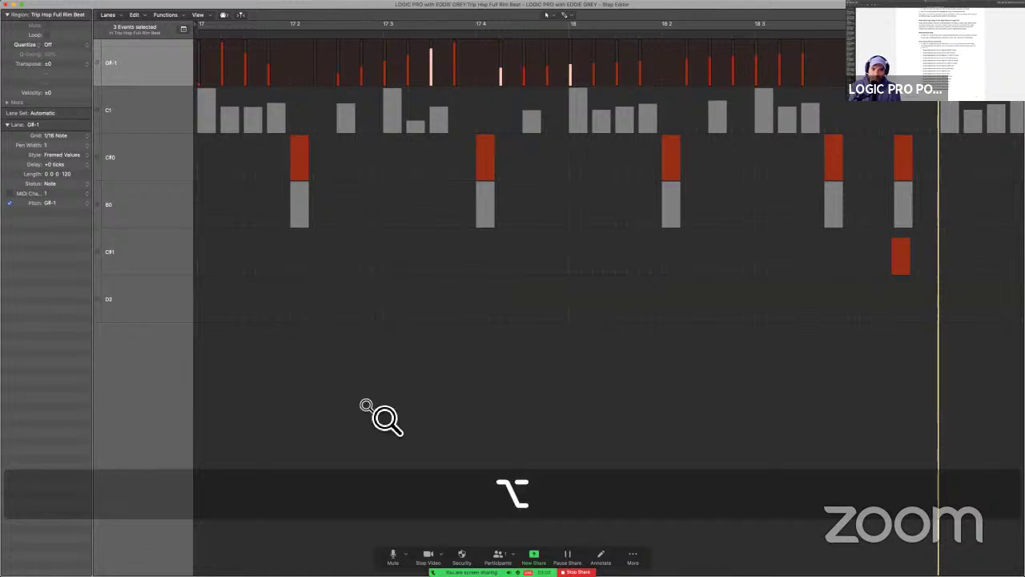
{"action": "key", "text": "alt+space"}
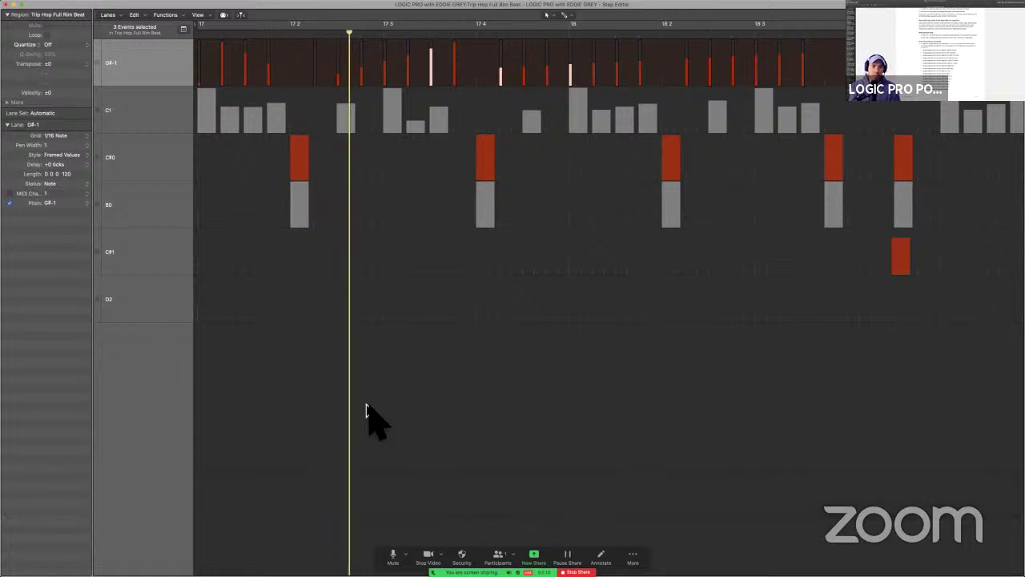
{"action": "key", "text": "space"}
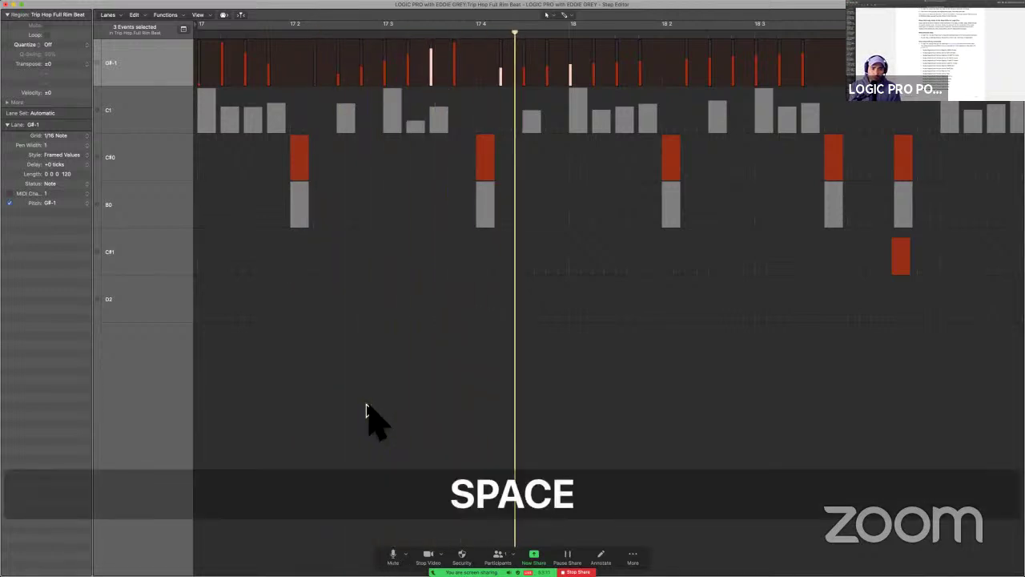
Select all steps in the G#-1 lane and switch to the Finger tool.
{"action": "left_click", "coordinate": [133, 67]}
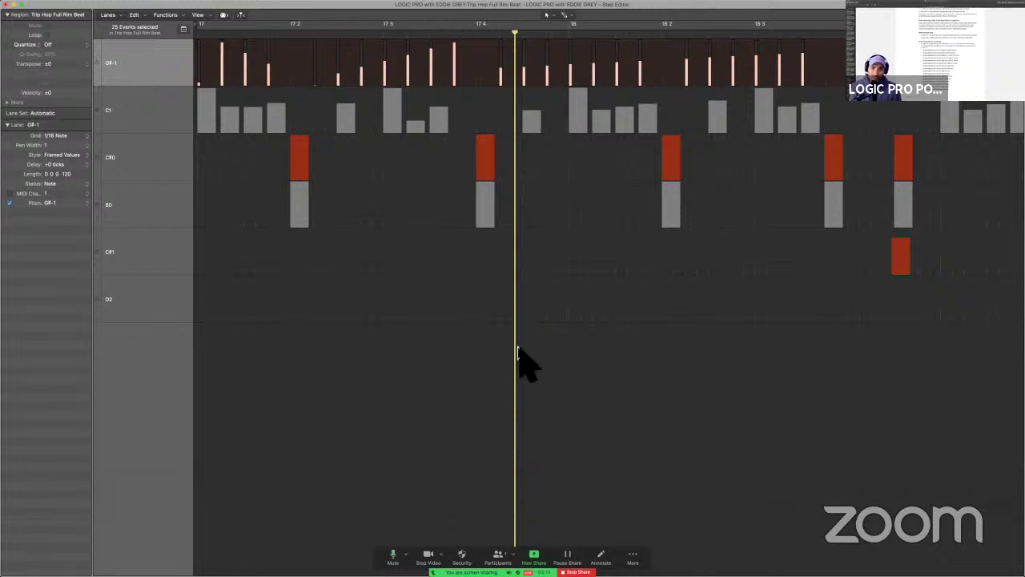
{"action": "key", "text": "t"}
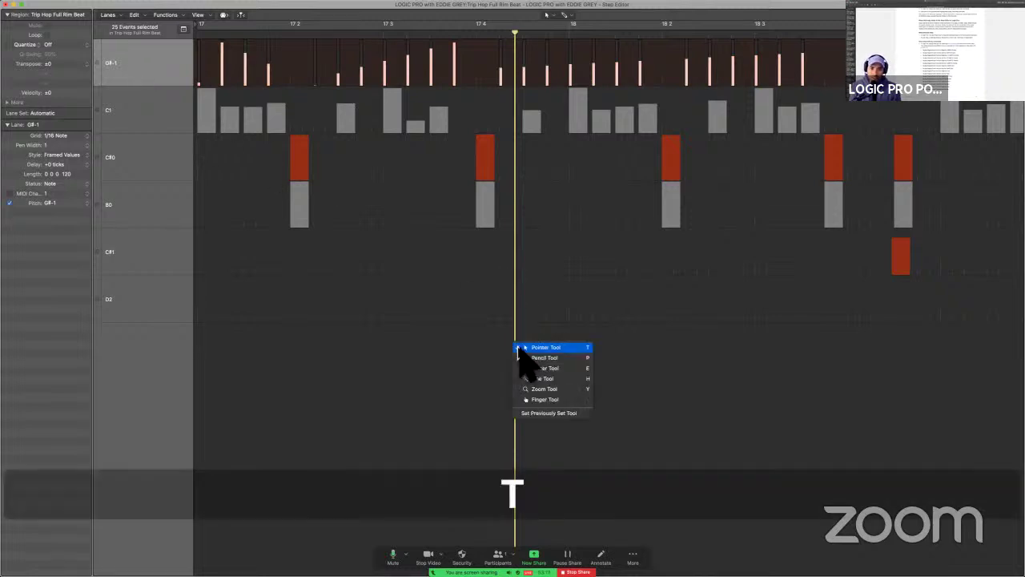
{"action": "left_click", "coordinate": [548, 399]}
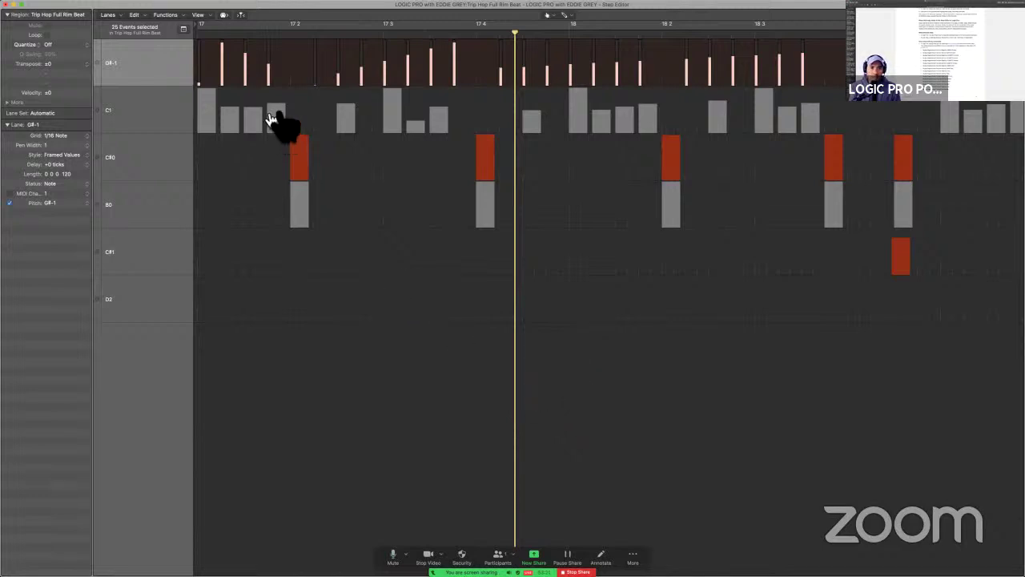
Try to move the G#-1 steps to the C#1 lane with the Finger tool.
{"action": "left_click", "coordinate": [246, 75]}
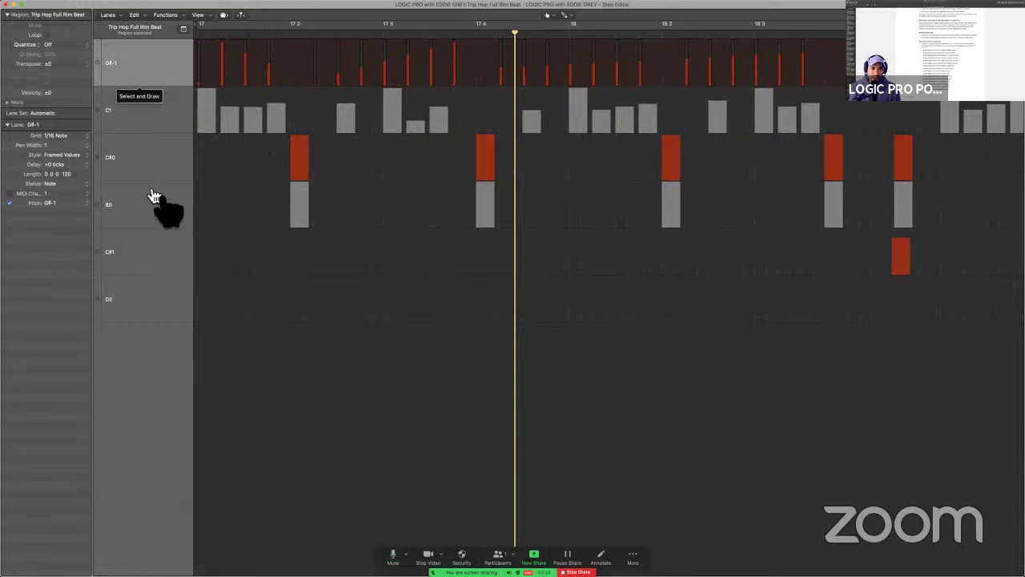
{"action": "left_click", "coordinate": [176, 59]}
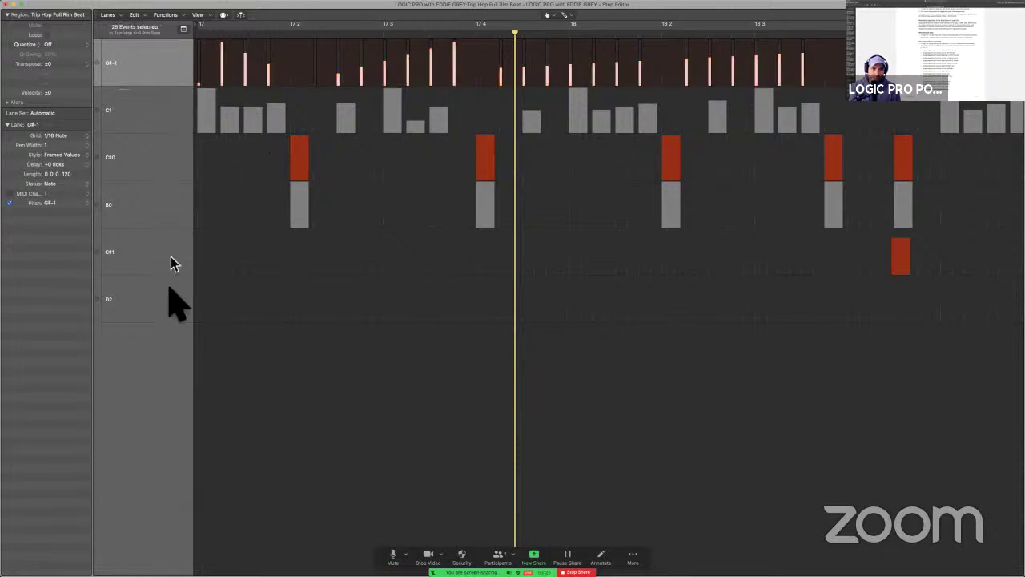
{"action": "left_click", "coordinate": [272, 261]}
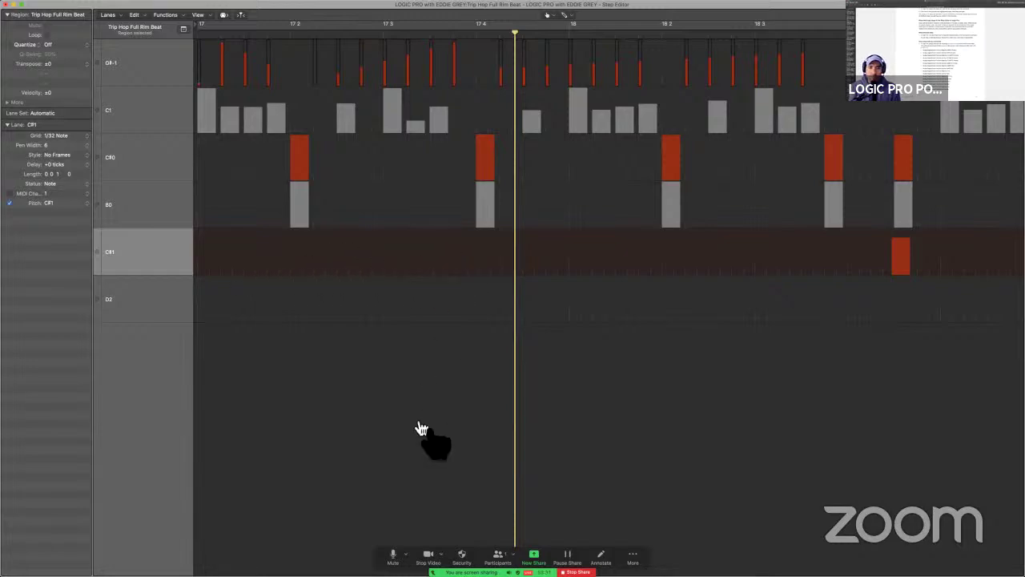
Reread the guide's "Move selected steps" passage, then select all C#0 steps and try moving them to the C#1 lane with the Finger tool.
{"action": "key", "text": "ctrl+Left"}
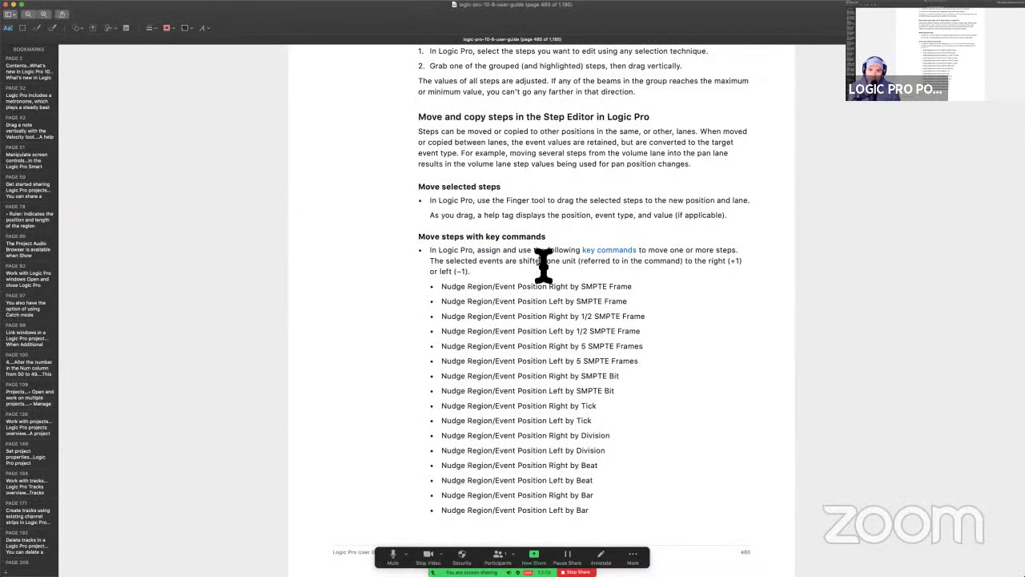
{"action": "scroll", "coordinate": [544, 265], "scroll_direction": "up", "scroll_amount": 1}
{"action": "scroll", "coordinate": [544, 265], "scroll_direction": "up", "scroll_amount": 1}
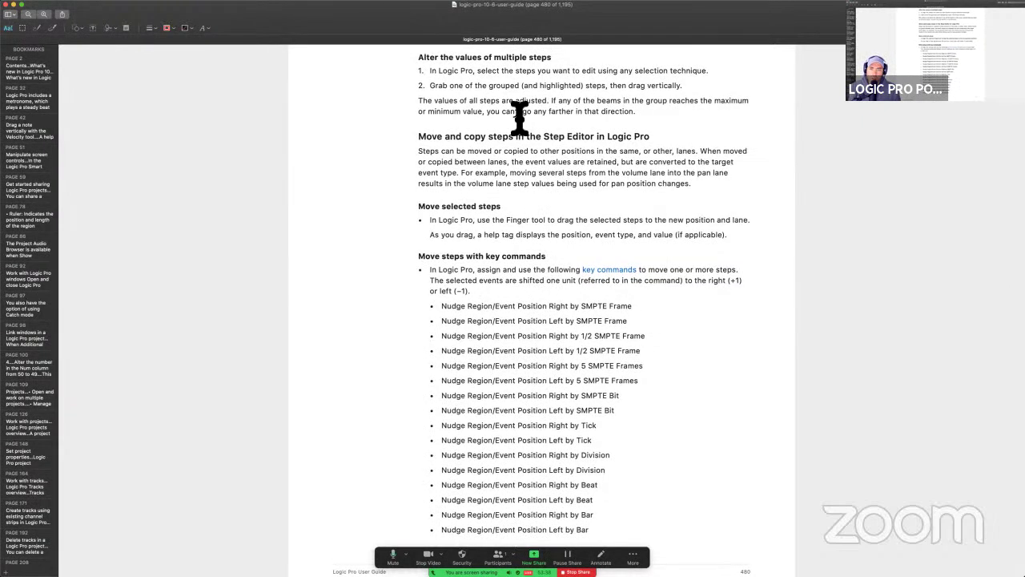
{"action": "scroll", "coordinate": [515, 198], "scroll_direction": "down", "scroll_amount": 1}
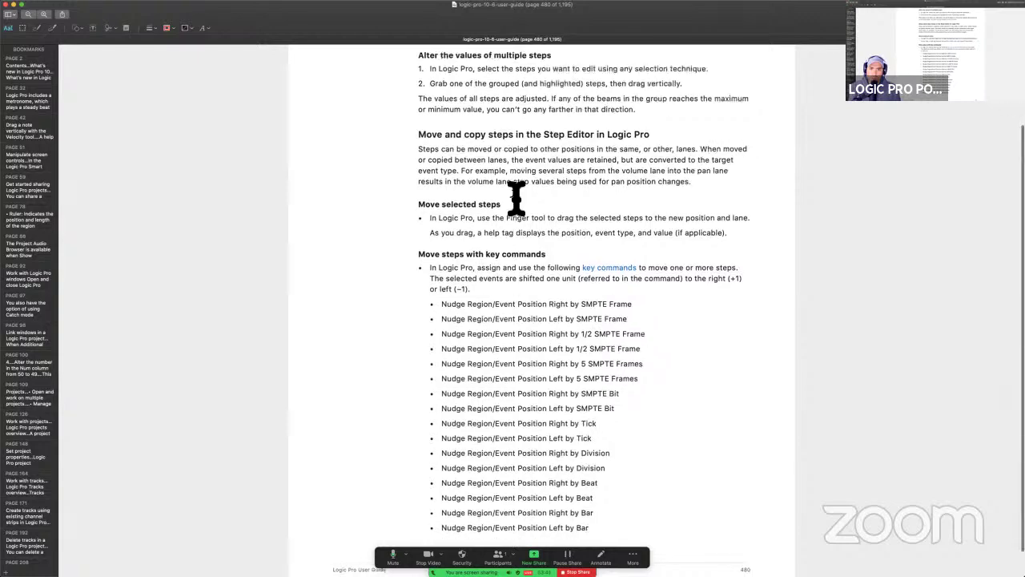
{"action": "scroll", "coordinate": [678, 222], "scroll_direction": "down", "scroll_amount": 3}
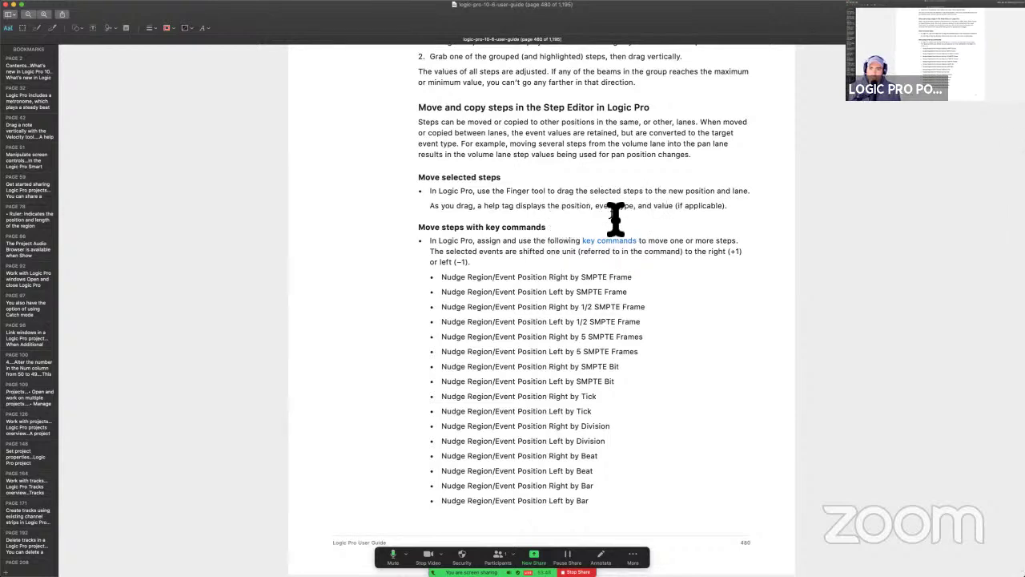
{"action": "key", "text": "super+Tab"}
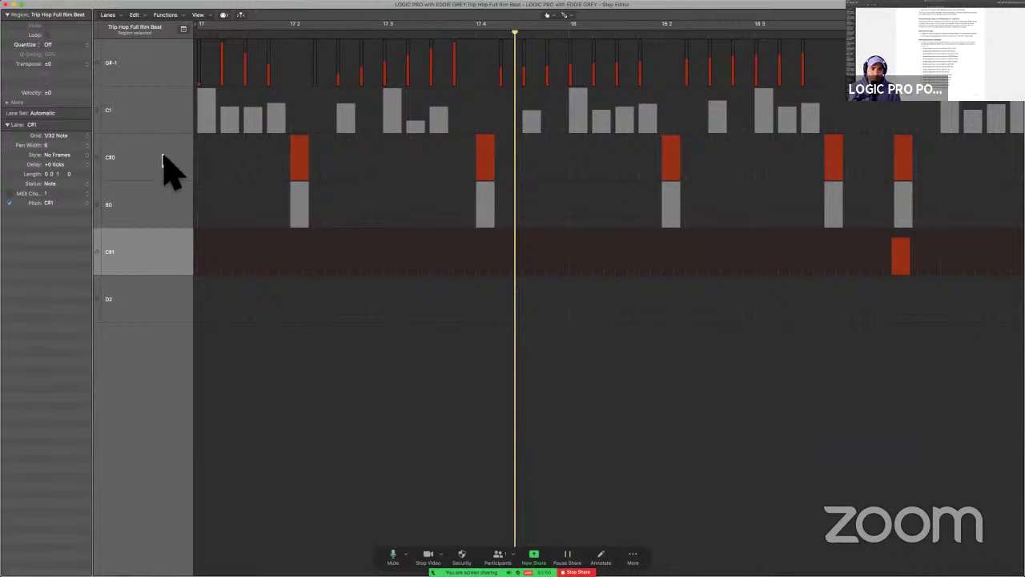
{"action": "left_click", "coordinate": [166, 156]}
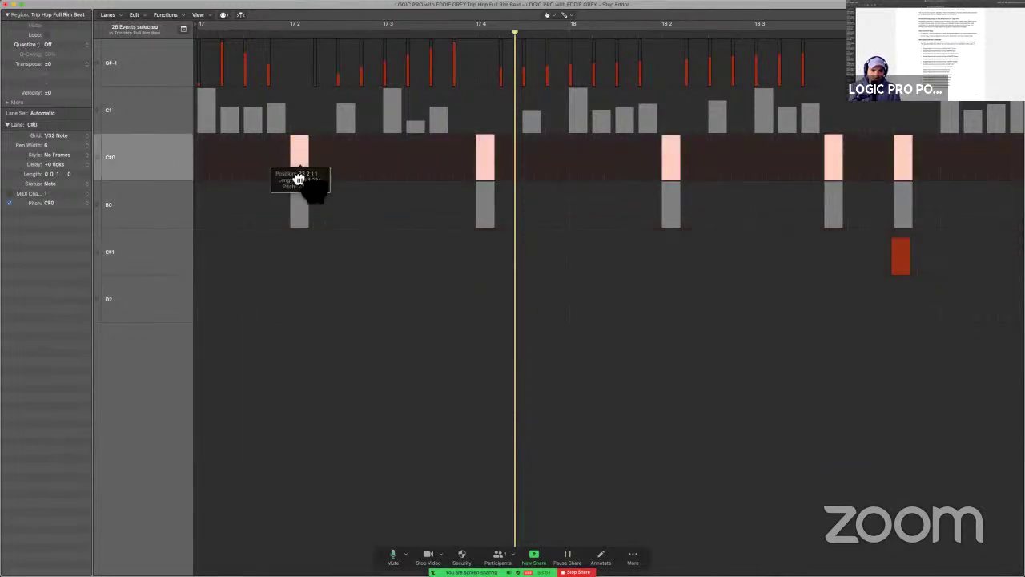
{"action": "left_click_drag", "start_coordinate": [298, 228], "coordinate": [297, 259]}
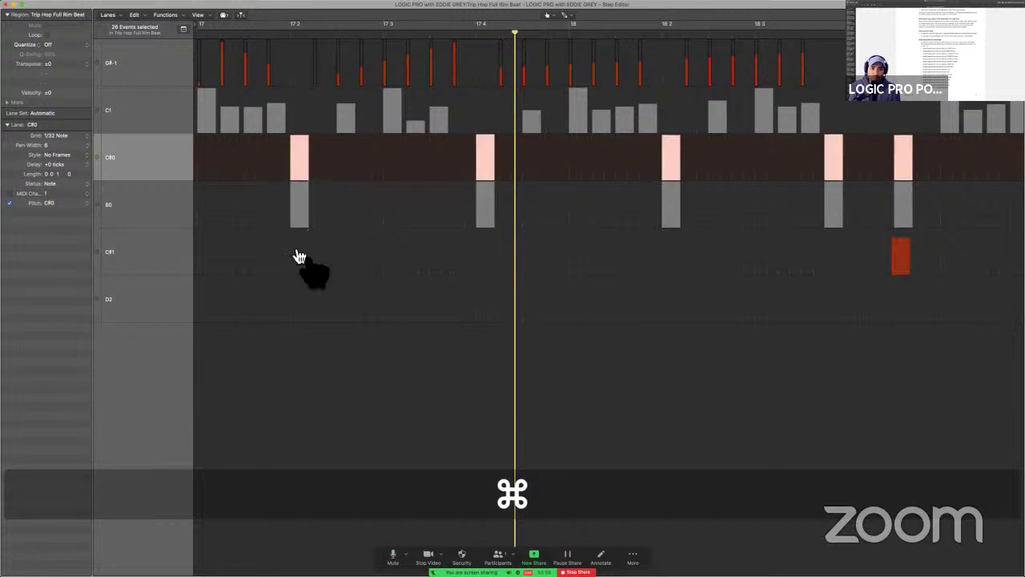
Select all steps in the G#-1 lane, move them to the C#1 lane with the Finger tool, and play back the result.
{"action": "left_click", "coordinate": [179, 75]}
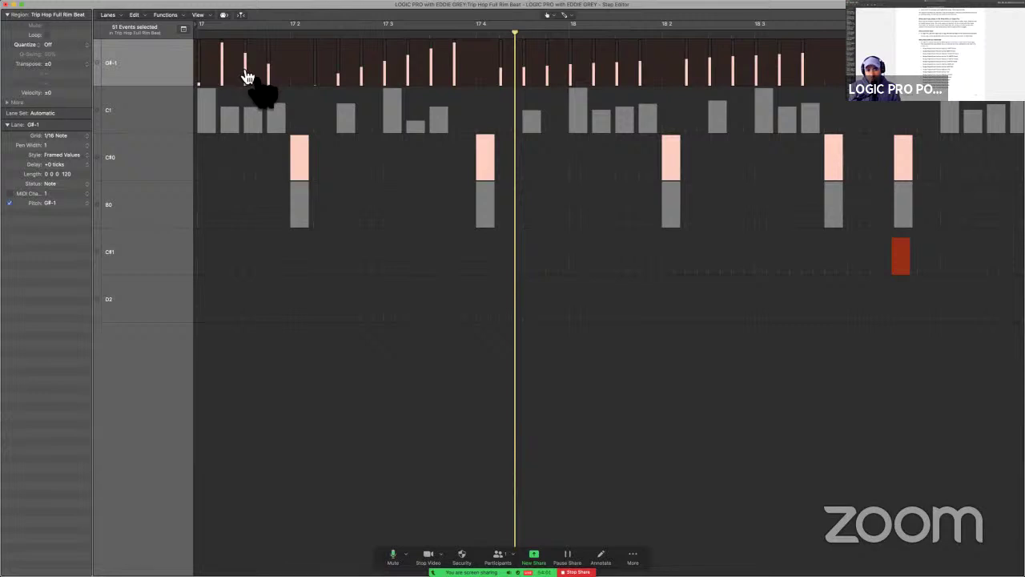
{"action": "left_click", "coordinate": [293, 74]}
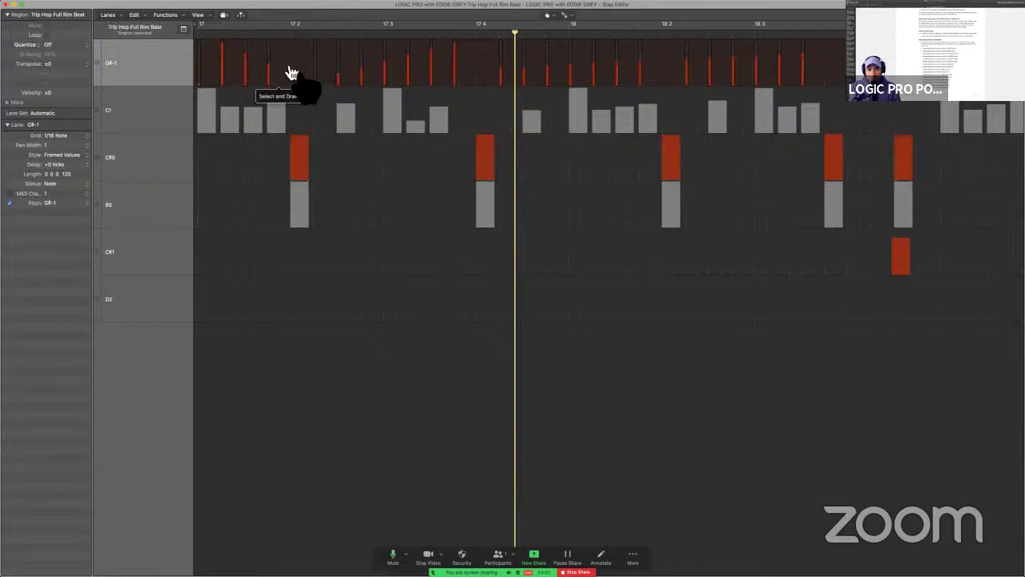
{"action": "left_click", "coordinate": [178, 74]}
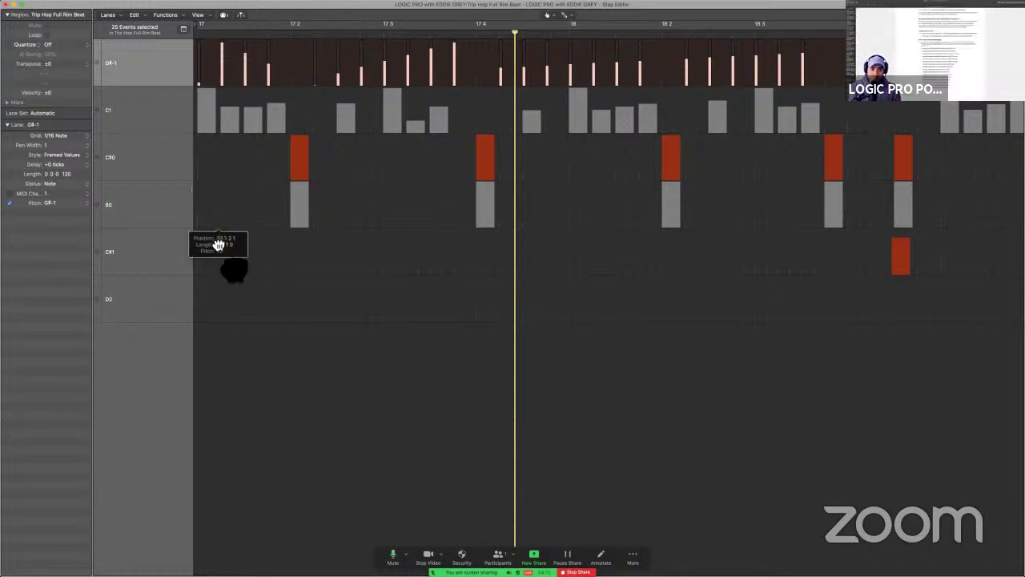
{"action": "left_click_drag", "start_coordinate": [218, 245], "coordinate": [221, 258]}
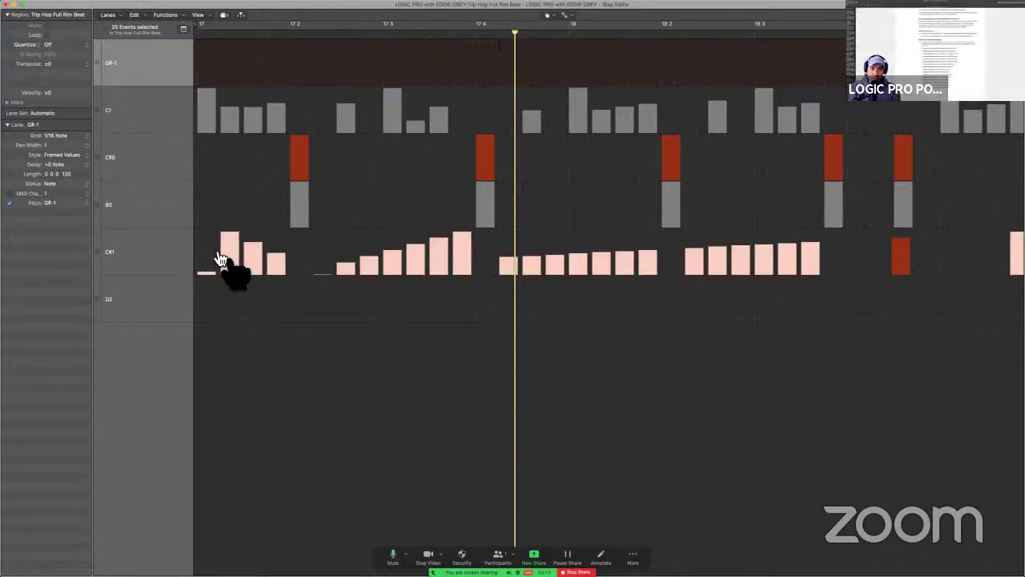
{"action": "key", "text": "alt+space"}
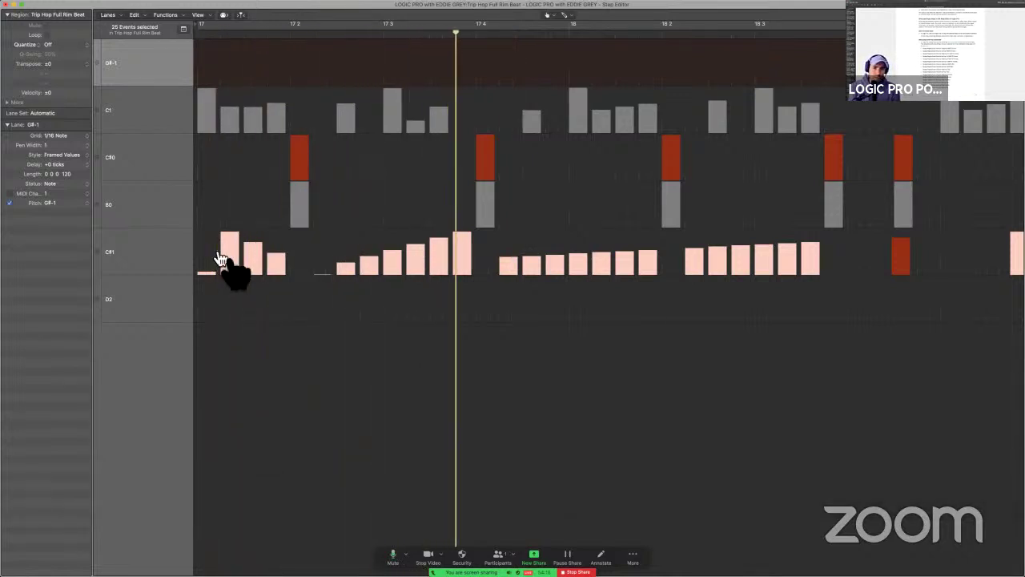
{"action": "key", "text": "space"}
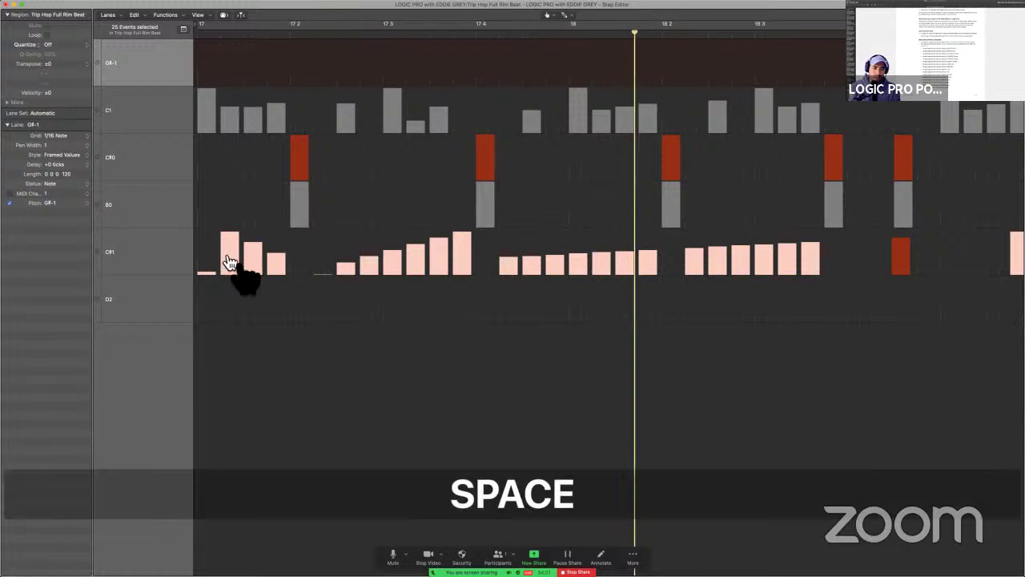
Move the selected C#1 steps down to the D2 lane and slightly earlier, then play back the region.
{"action": "left_click", "coordinate": [228, 256]}
{"action": "left_click_drag", "start_coordinate": [228, 263], "coordinate": [209, 309]}
{"action": "key", "text": "space"}
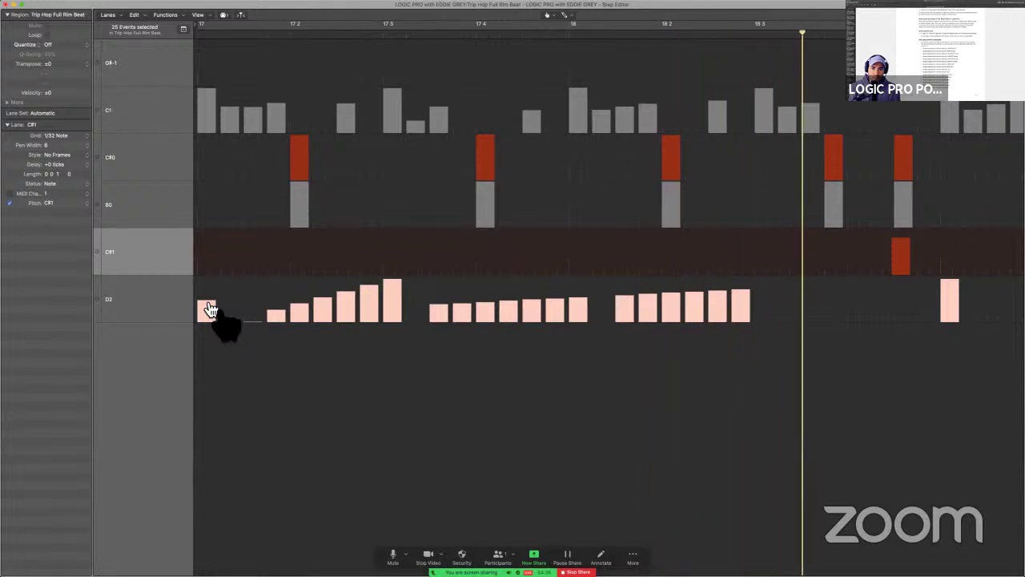
{"action": "key", "text": "space"}
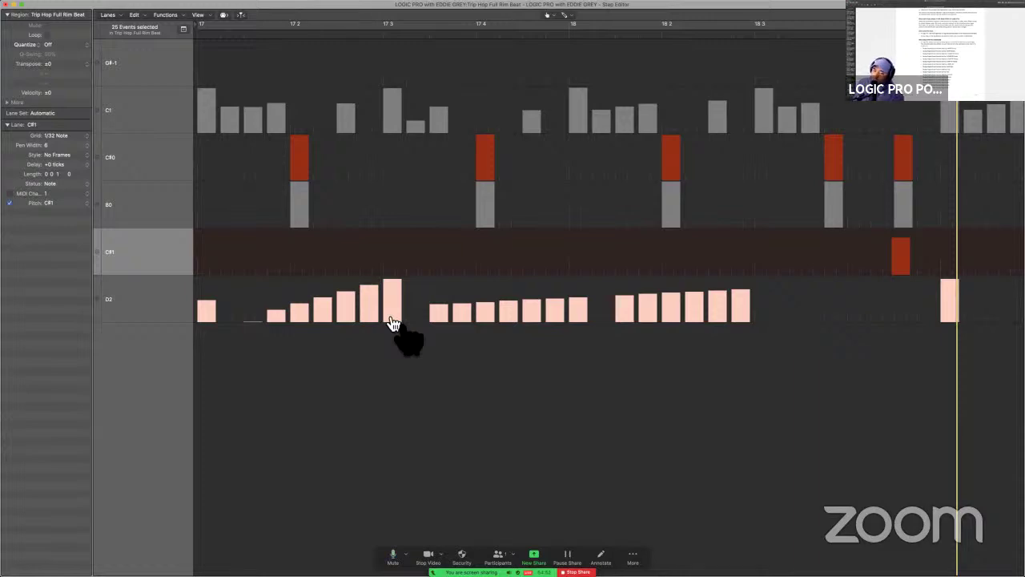
Switch to the user guide PDF and highlight the "Move selected steps" heading and its passage.
{"action": "key", "text": "ctrl+Left"}
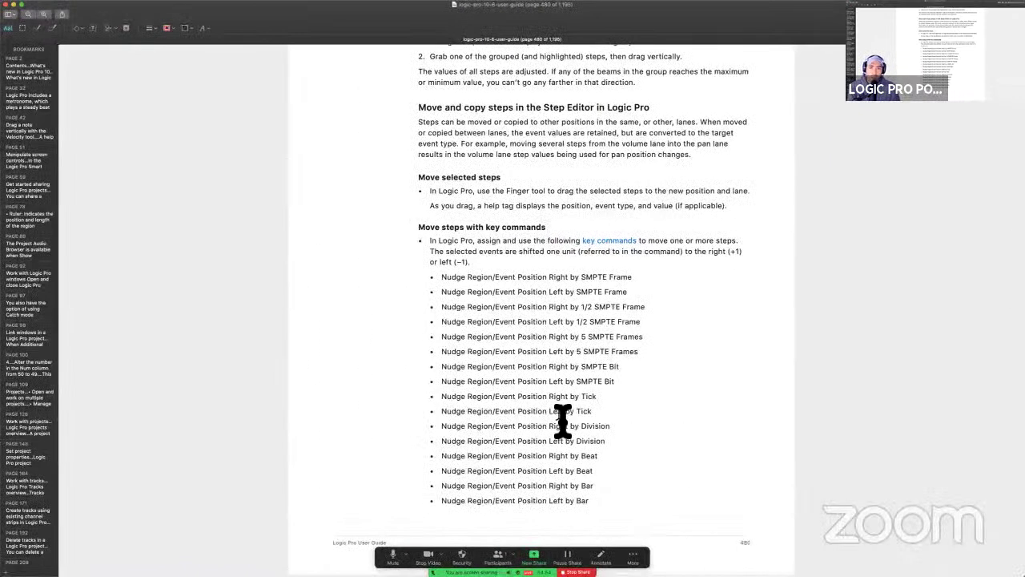
{"action": "scroll", "coordinate": [522, 272], "scroll_direction": "down", "scroll_amount": 1}
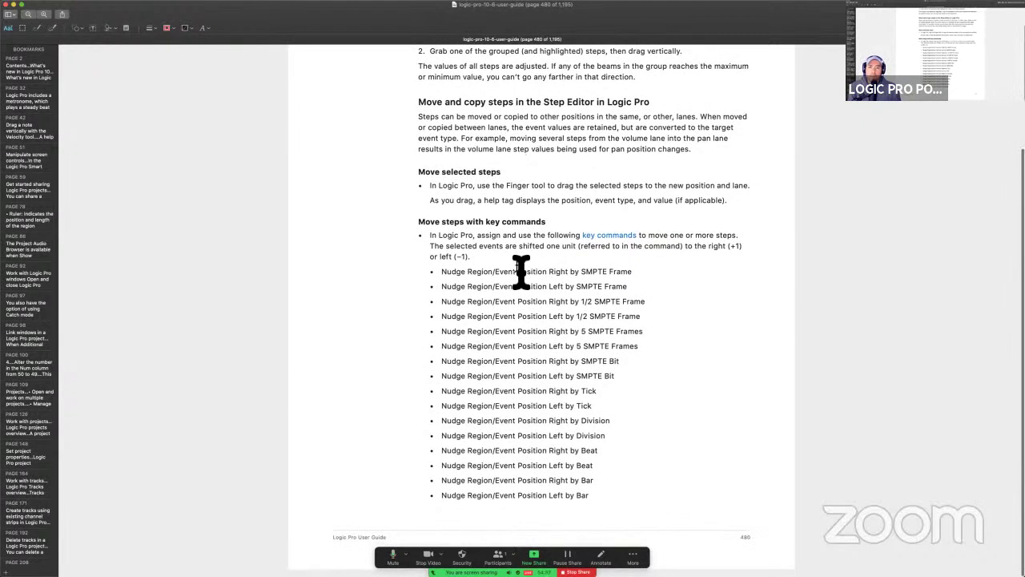
{"action": "left_click_drag", "start_coordinate": [419, 176], "coordinate": [774, 207]}
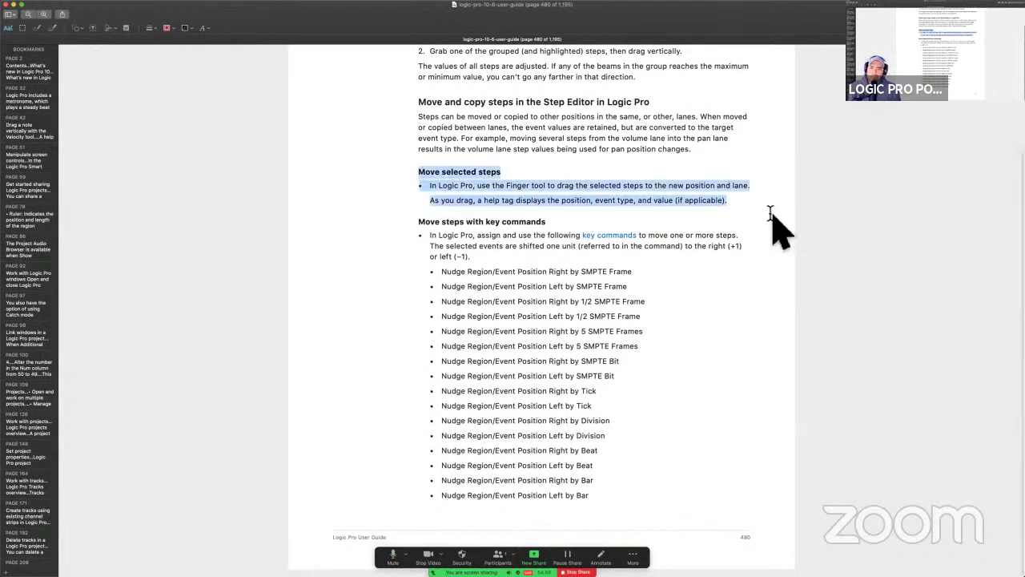
{"action": "key", "text": "ctrl+super+h"}
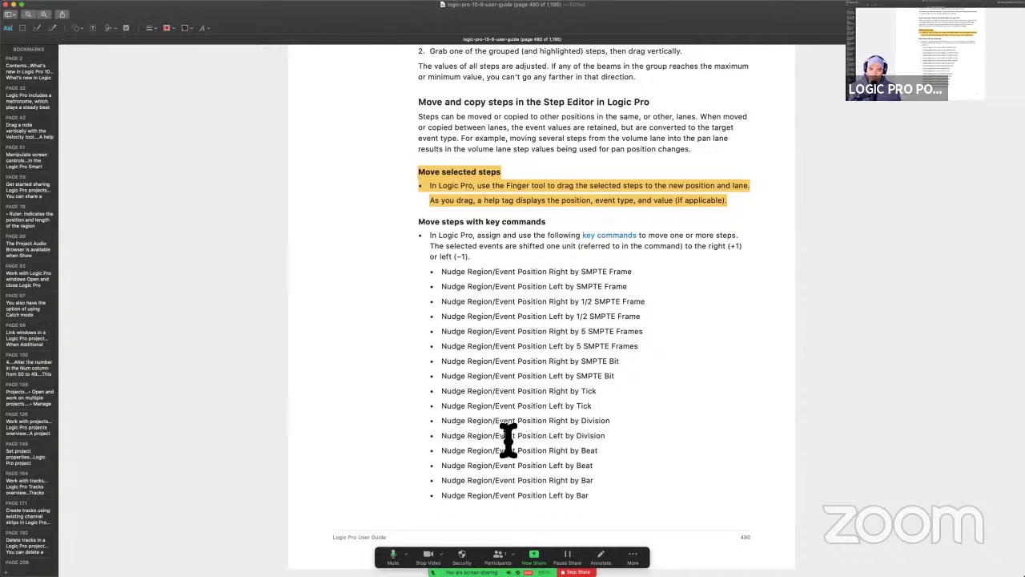
Skim the guide's nudge commands for moving steps, then view Logic Pro's Key Commands window and close it.
{"action": "scroll", "coordinate": [509, 443], "scroll_direction": "down", "scroll_amount": 1}
{"action": "scroll", "coordinate": [509, 443], "scroll_direction": "down", "scroll_amount": 10}
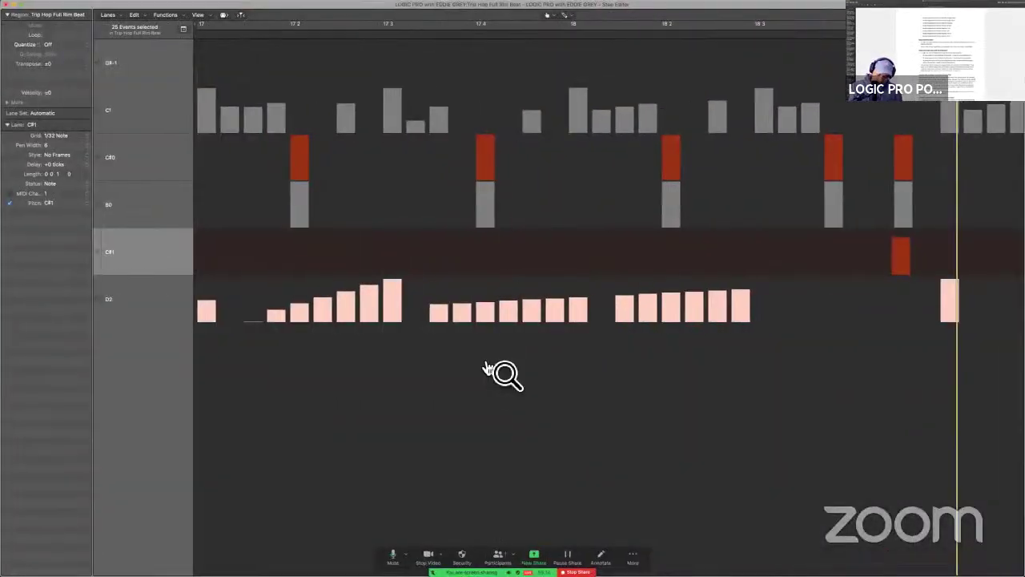
{"action": "key", "text": "alt+k"}
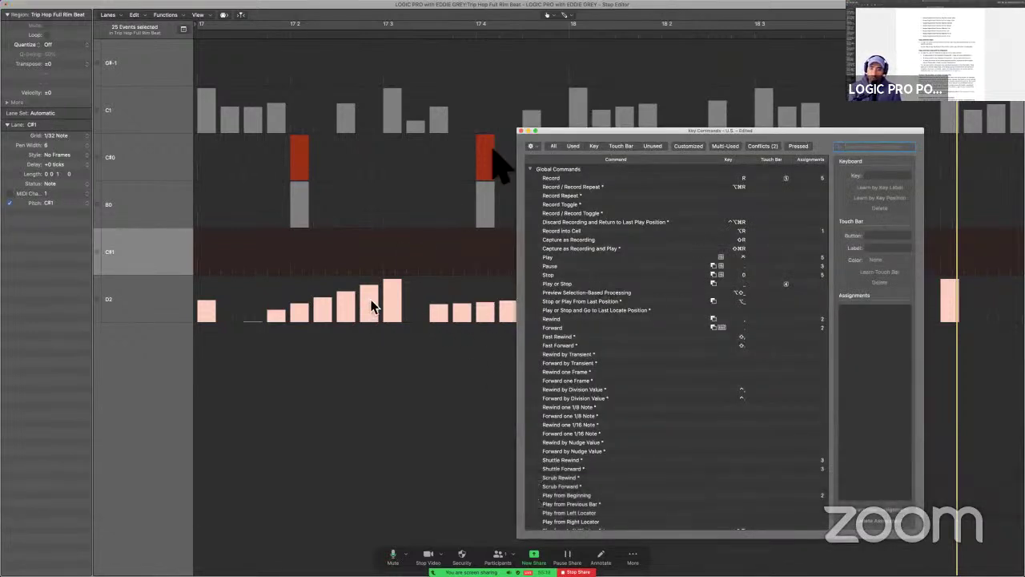
{"action": "left_click", "coordinate": [524, 130]}
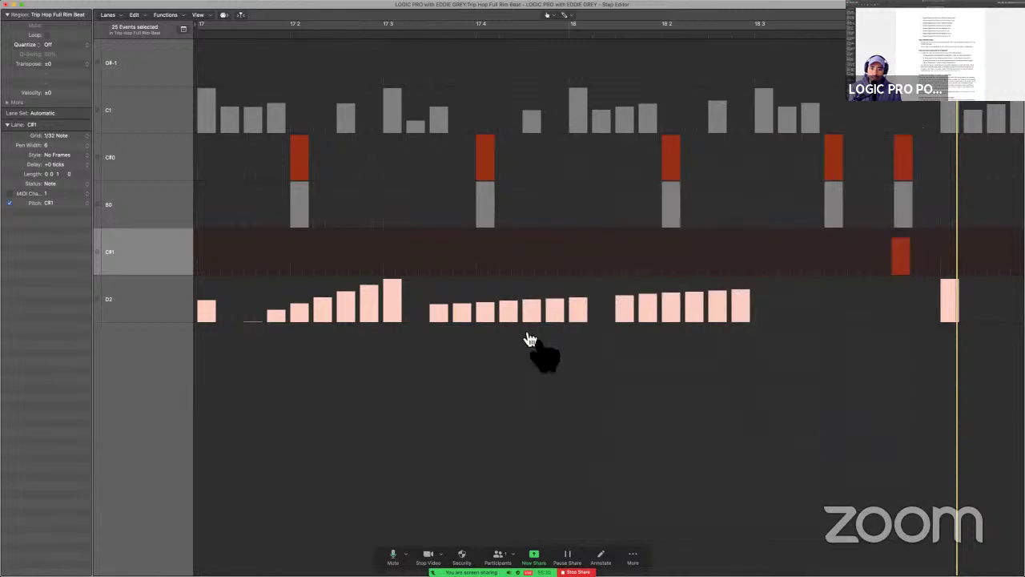
Consult the guide's "Copy selected steps" passage, then copy the D2 step at 17.3 to the C#1 lane with the Finger tool.
{"action": "key", "text": "ctrl+Left"}
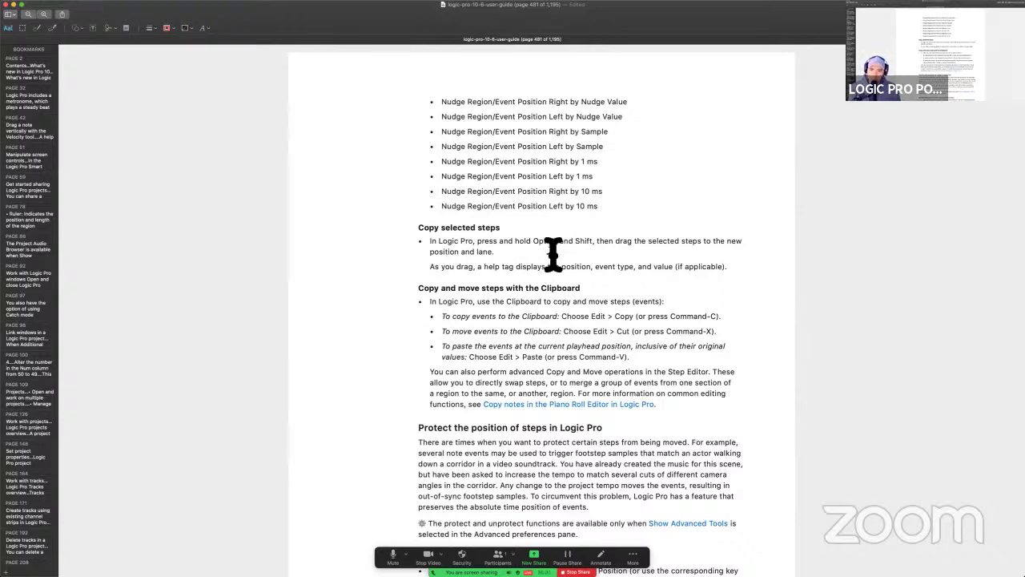
{"action": "key", "text": "ctrl+Right"}
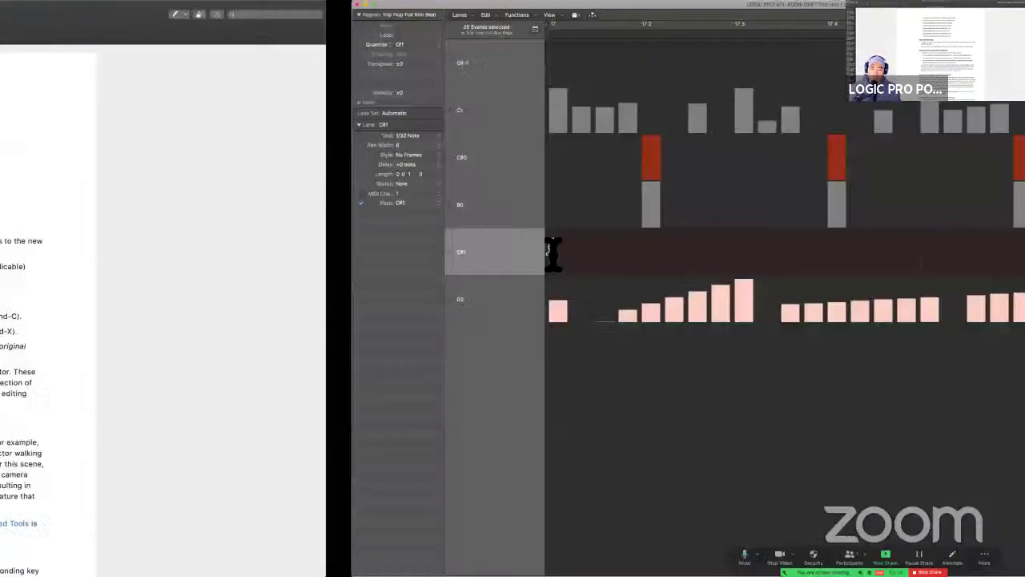
{"action": "left_click", "coordinate": [400, 324]}
{"action": "left_click", "coordinate": [393, 298]}
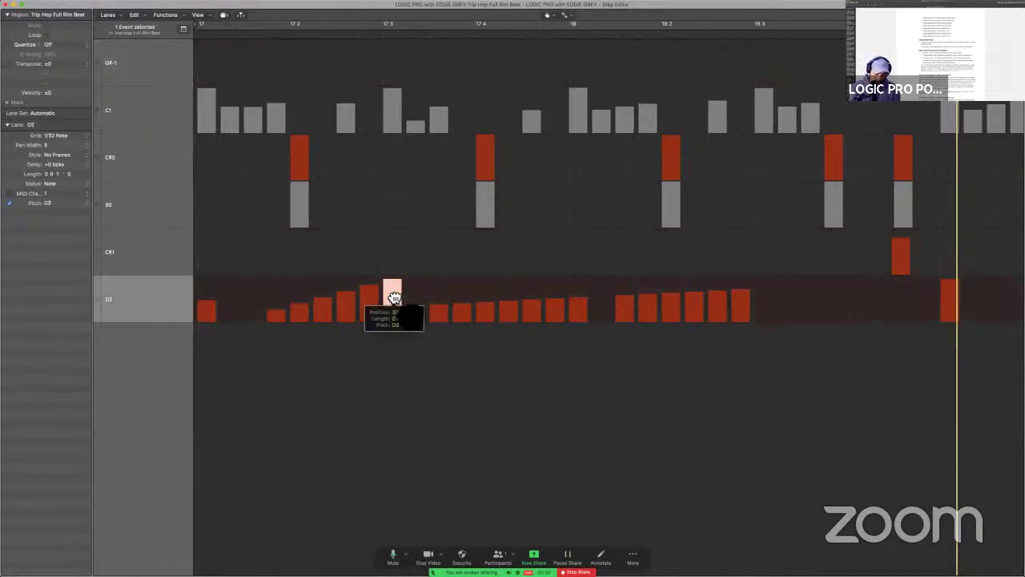
{"action": "left_click_drag", "start_coordinate": [393, 298], "coordinate": [392, 249]}
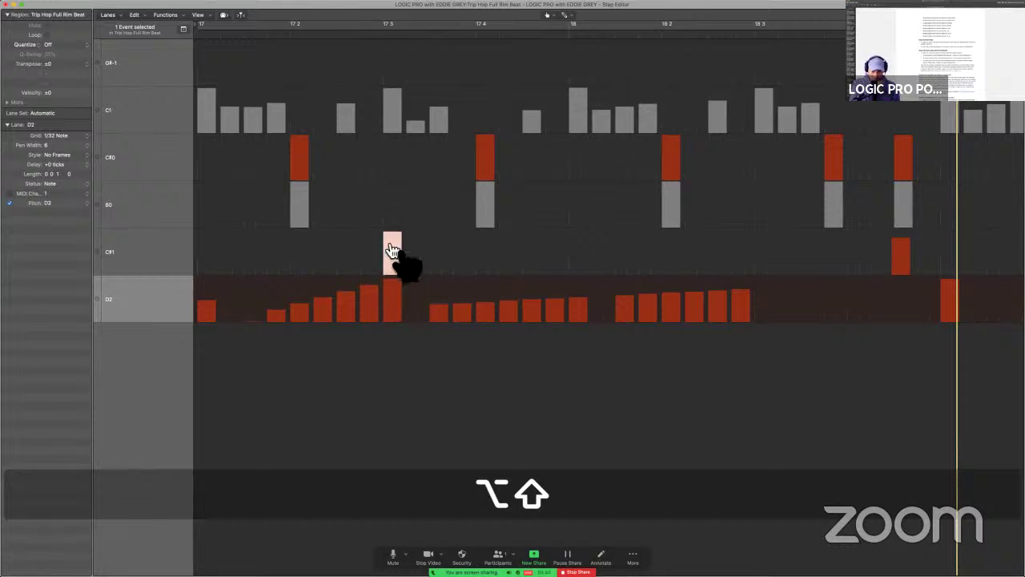
Try copying the D2 step just before 17.3 to the C#1 lane with the Pointer tool, undo it and clear the selection.
{"action": "key", "text": "t"}
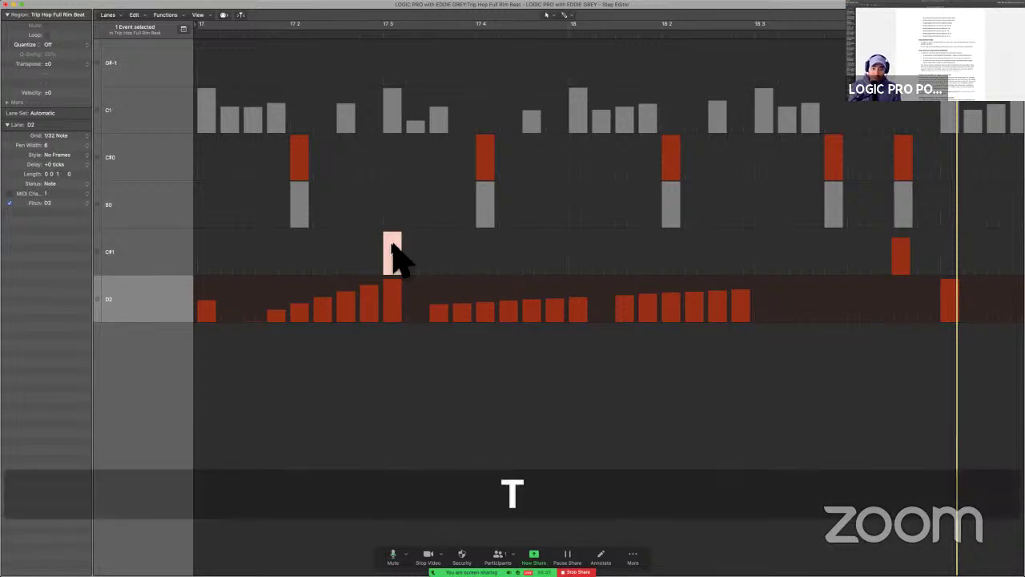
{"action": "key", "text": "shift+alt"}
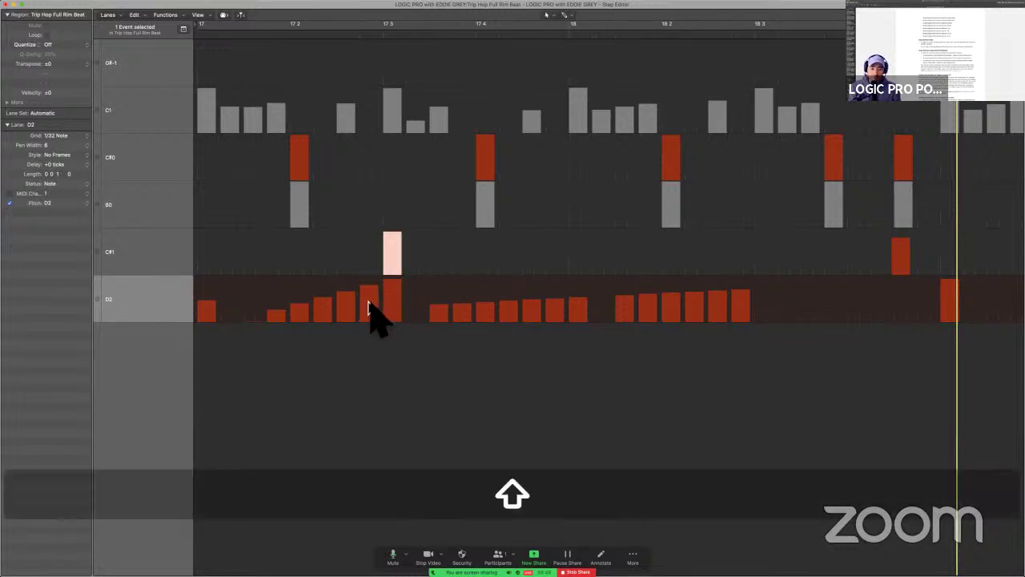
{"action": "left_click_drag", "start_coordinate": [369, 305], "coordinate": [369, 261]}
{"action": "key", "text": "super+z"}
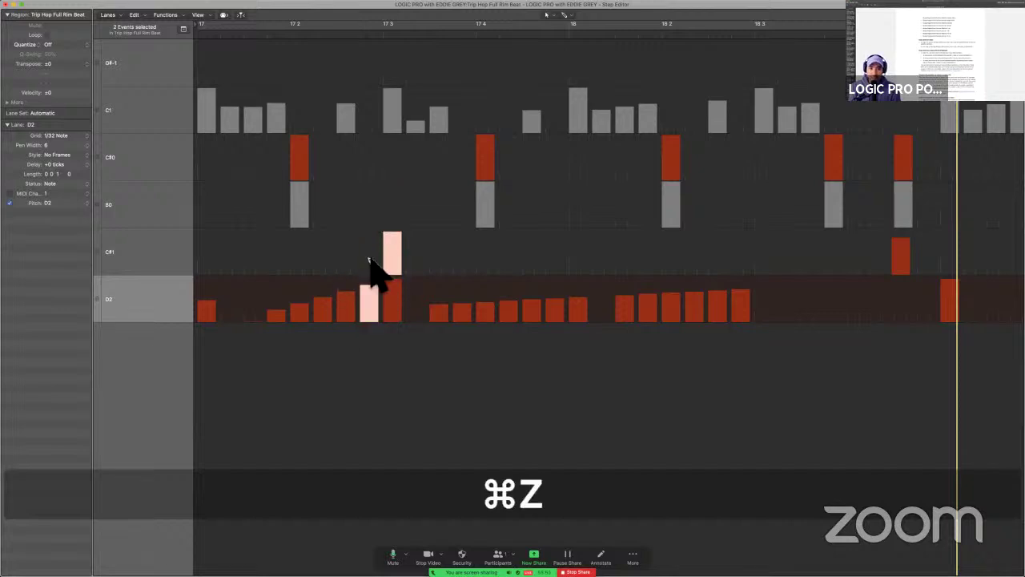
{"action": "left_click", "coordinate": [367, 353]}
Highlight the Option and Shift instruction under "Copy selected steps" in the user guide.
{"action": "key", "text": "ctrl+Left"}
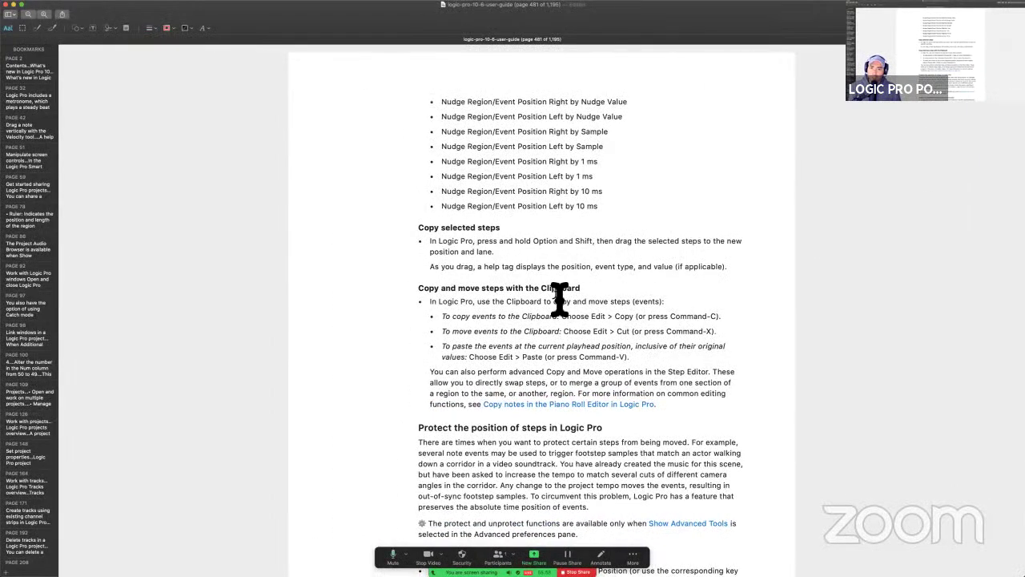
{"action": "triple_click", "coordinate": [458, 253]}
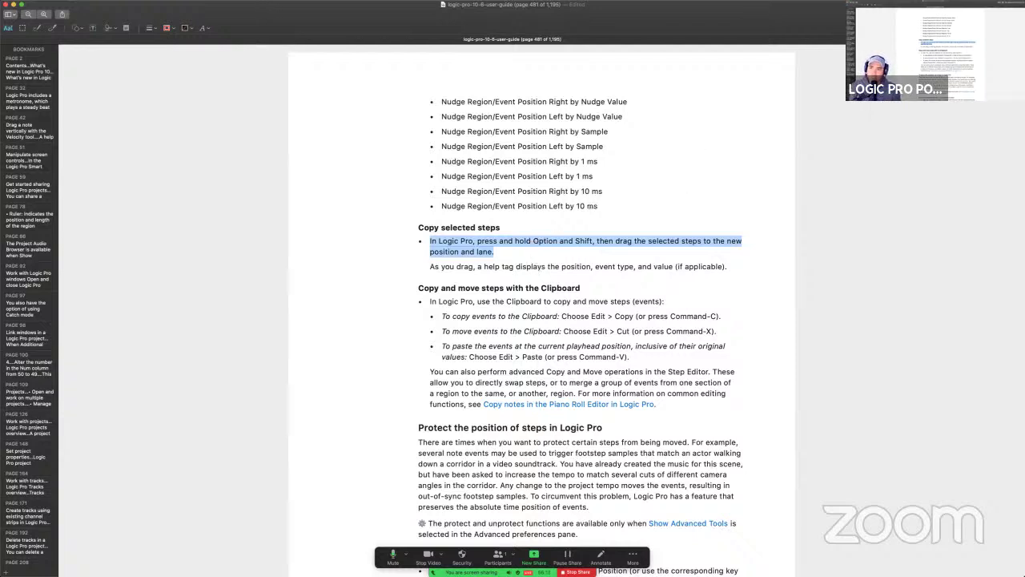
{"action": "key", "text": "ctrl+super+h"}
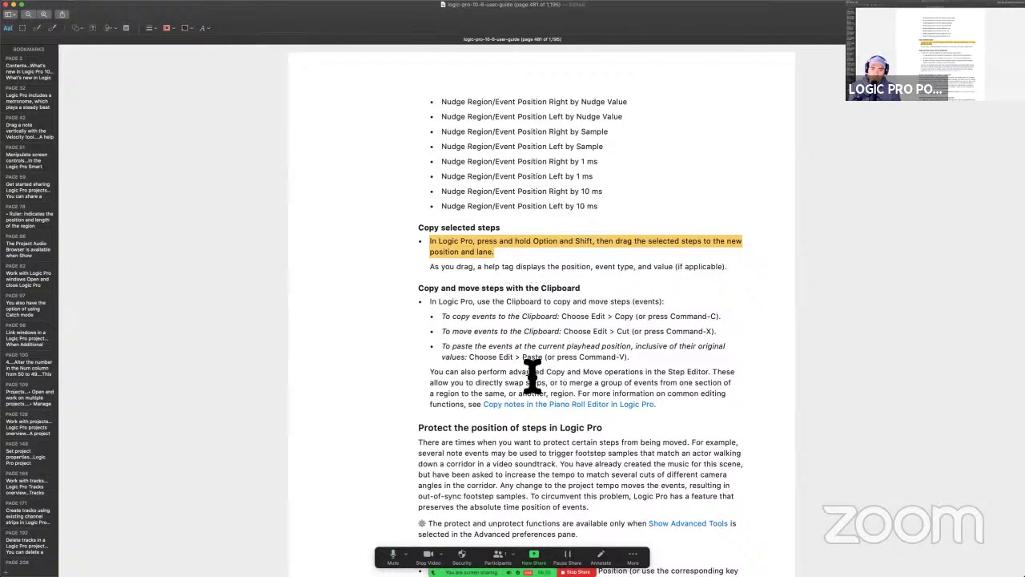
Try copying the C#0 step at 17.4 to the G#-1 lane with the Pointer tool, then undo the attempt.
{"action": "key", "text": "ctrl+Right"}
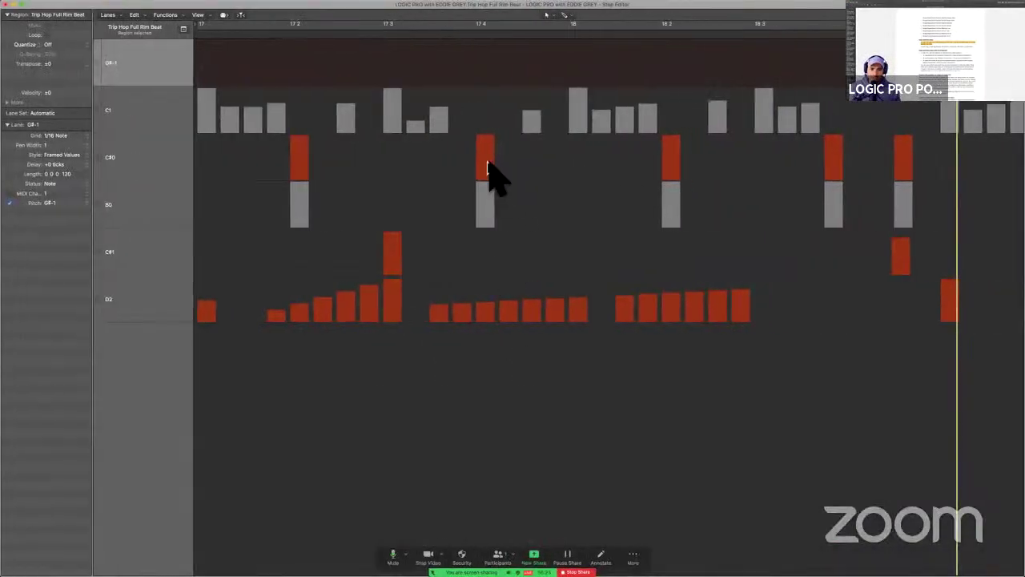
{"action": "left_click", "coordinate": [484, 170]}
{"action": "key", "text": "shift+alt"}
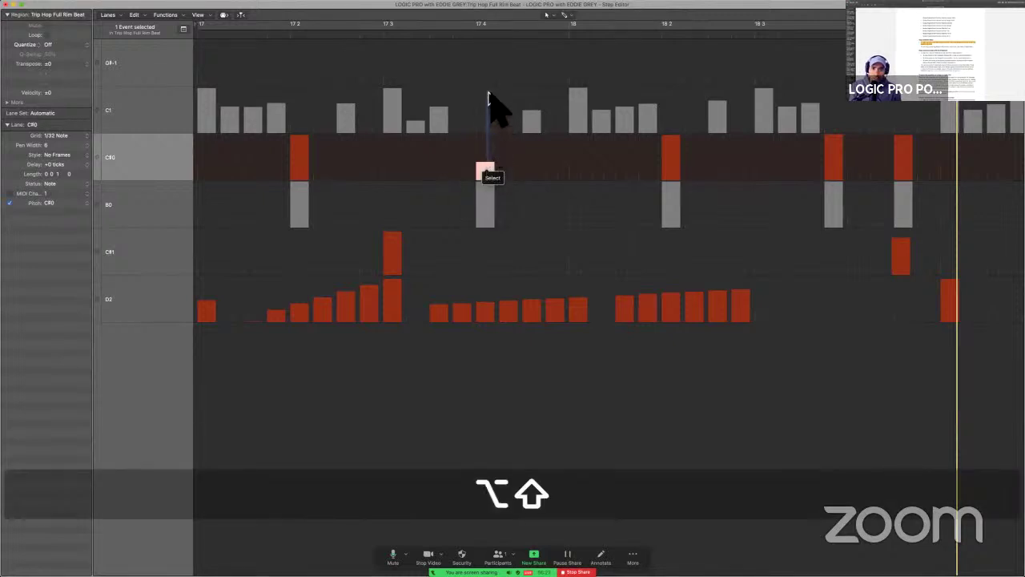
{"action": "left_click", "coordinate": [485, 172]}
{"action": "mouse_move", "coordinate": [485, 172]}
{"action": "left_mouse_down"}
{"action": "mouse_move", "coordinate": [483, 66]}
{"action": "mouse_move", "coordinate": [479, 74]}
{"action": "left_mouse_up"}
{"action": "key", "text": "cmd+z"}
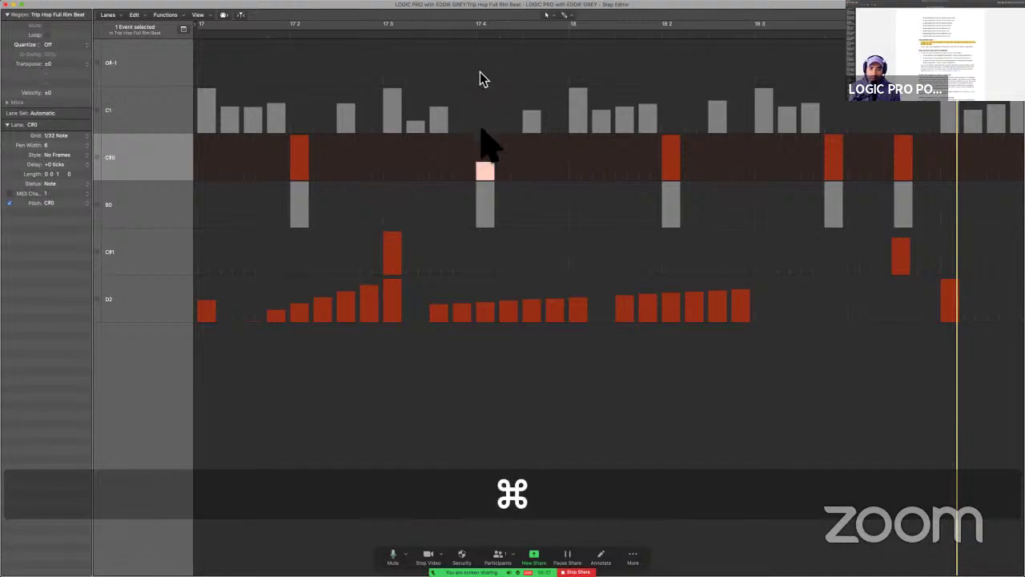
{"action": "key", "text": "cmd+z"}
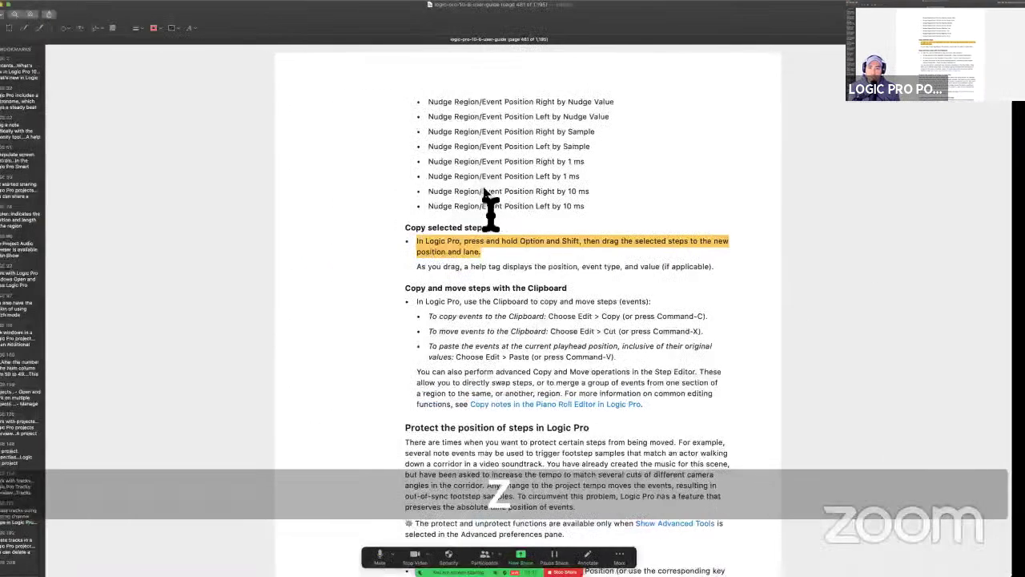
Read the guide's sections on clipboard copying and protecting step positions, and look ahead to the lane parameters page.
{"action": "scroll", "coordinate": [510, 295], "scroll_direction": "down", "scroll_amount": 2}
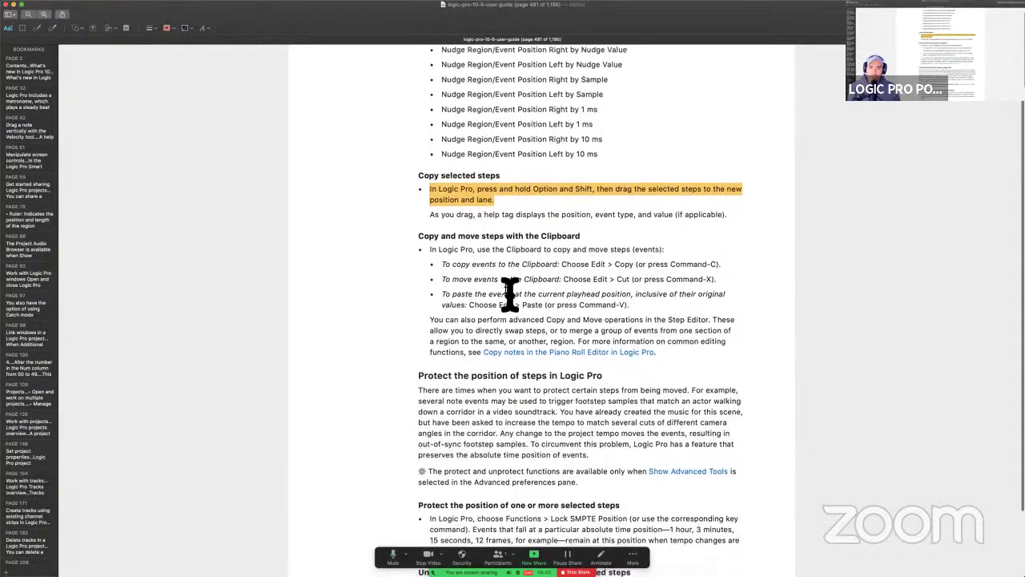
{"action": "scroll", "coordinate": [511, 273], "scroll_direction": "down", "scroll_amount": 1}
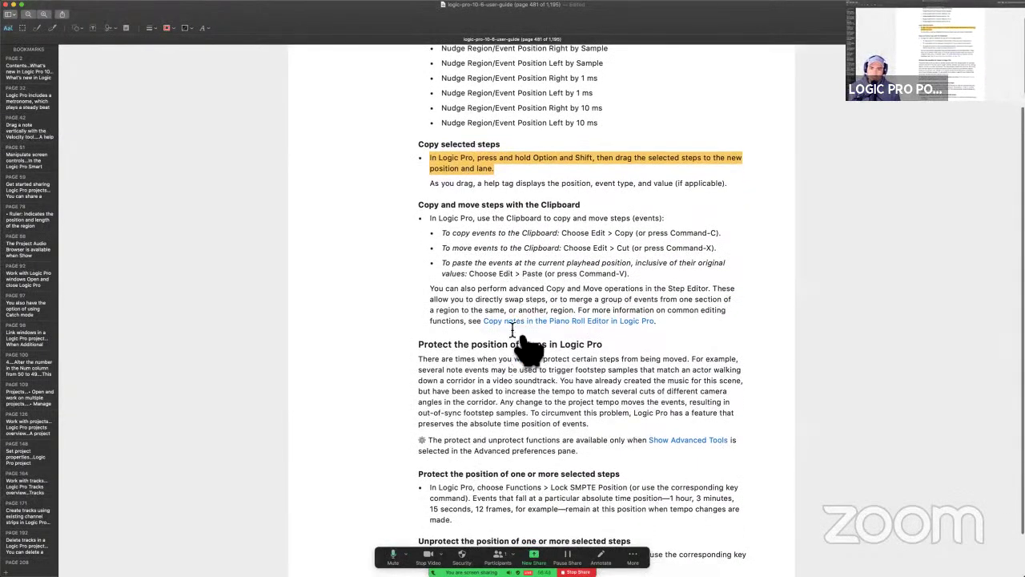
{"action": "scroll", "coordinate": [513, 330], "scroll_direction": "down", "scroll_amount": 2}
{"action": "scroll", "coordinate": [512, 330], "scroll_direction": "down", "scroll_amount": 2}
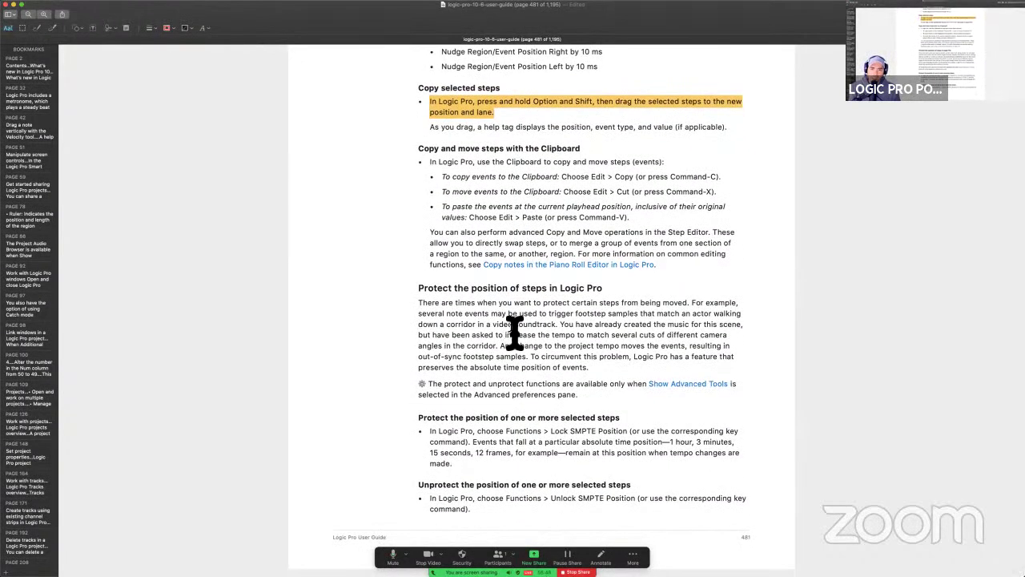
{"action": "scroll", "coordinate": [505, 360], "scroll_direction": "down", "scroll_amount": 10}
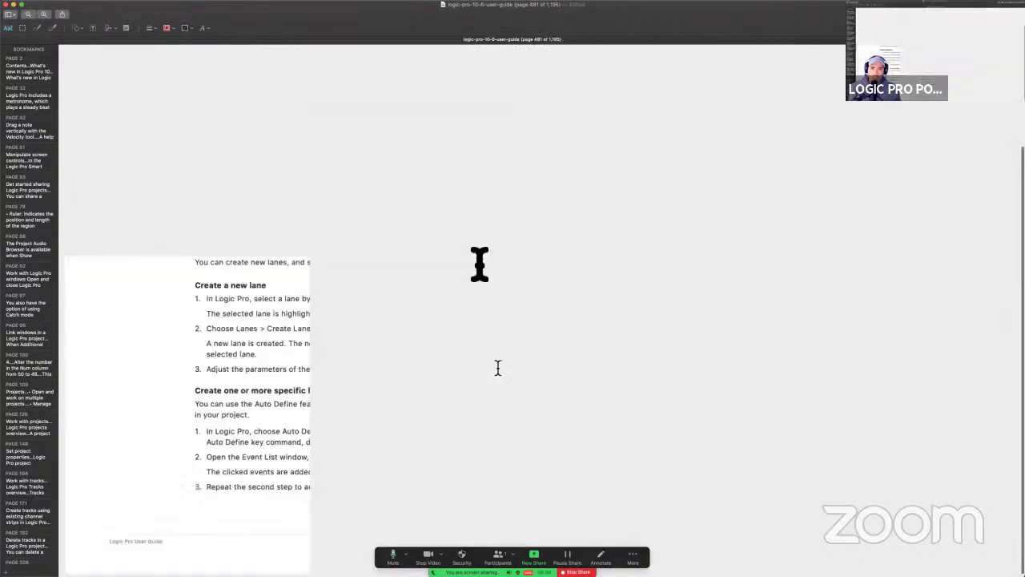
{"action": "scroll", "coordinate": [481, 257], "scroll_direction": "up", "scroll_amount": 5}
{"action": "scroll", "coordinate": [485, 241], "scroll_direction": "down", "scroll_amount": 2}
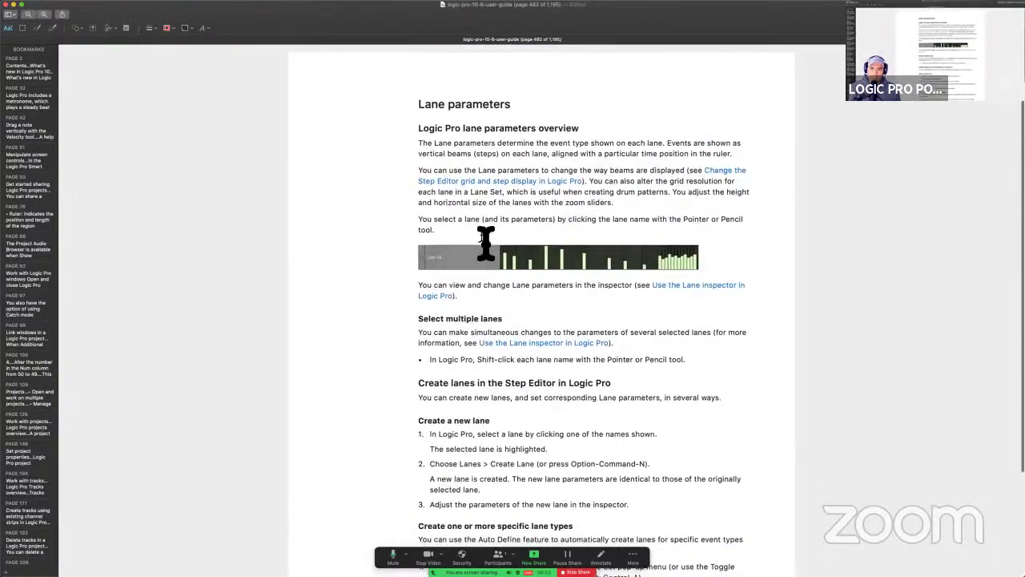
{"action": "scroll", "coordinate": [486, 240], "scroll_direction": "up", "scroll_amount": 10}
{"action": "scroll", "coordinate": [473, 440], "scroll_direction": "down", "scroll_amount": 1}
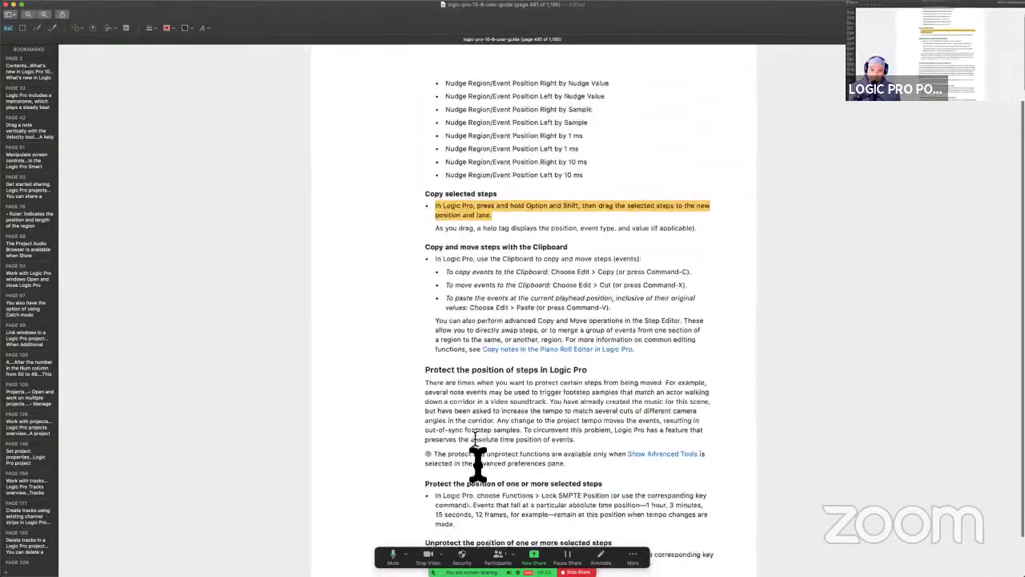
Read the guide's instructions for locking and unlocking the SMPTE position of selected steps.
{"action": "scroll", "coordinate": [478, 460], "scroll_direction": "down", "scroll_amount": 2}
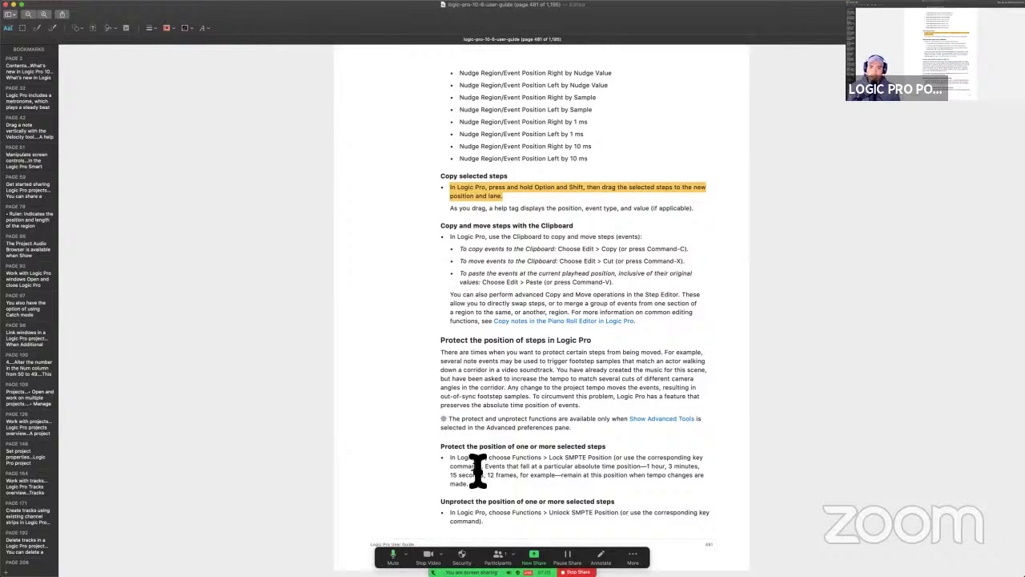
{"action": "scroll", "coordinate": [670, 449], "scroll_direction": "up", "scroll_amount": 5}
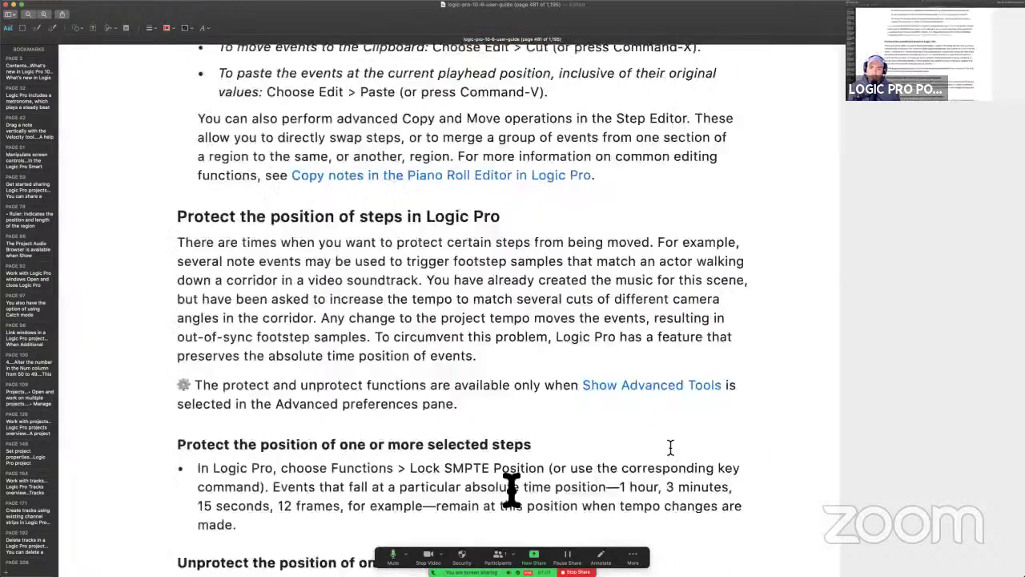
{"action": "scroll", "coordinate": [671, 447], "scroll_direction": "down", "scroll_amount": 2}
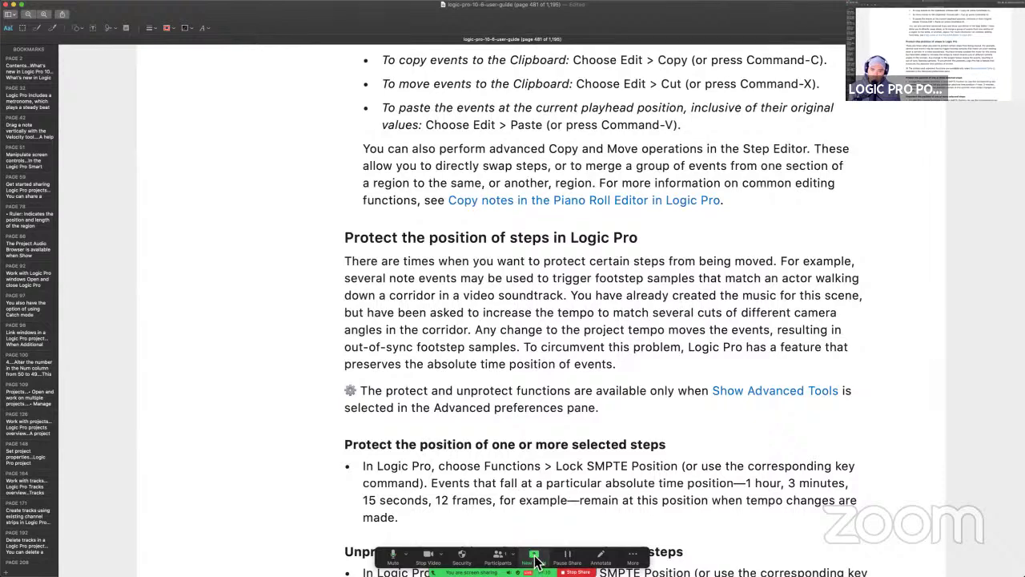
{"action": "left_click", "coordinate": [574, 572]}
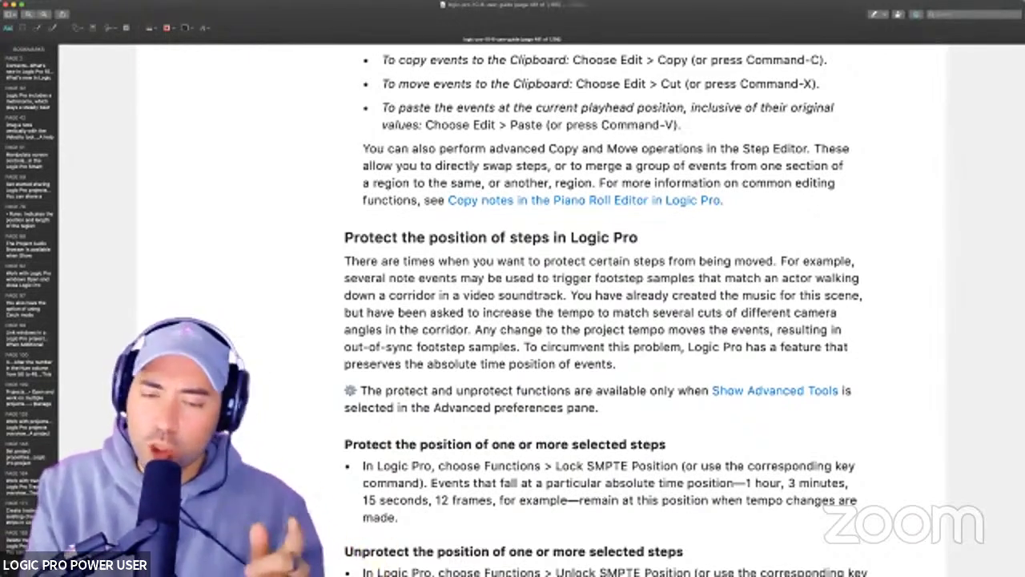
{"action": "scroll", "coordinate": [609, 309], "scroll_direction": "down", "scroll_amount": 3}
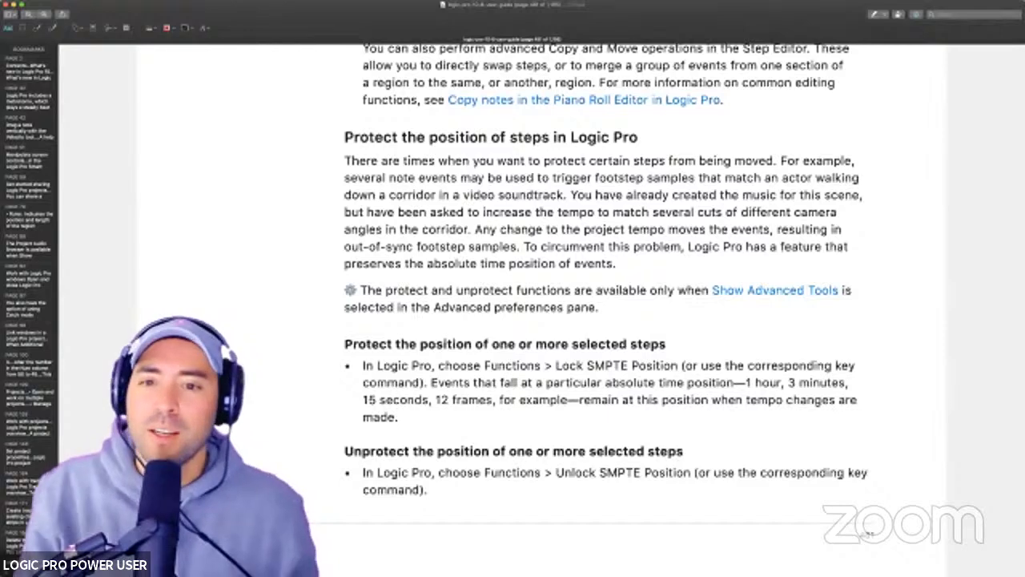
{"action": "scroll", "coordinate": [609, 309], "scroll_direction": "down", "scroll_amount": 1}
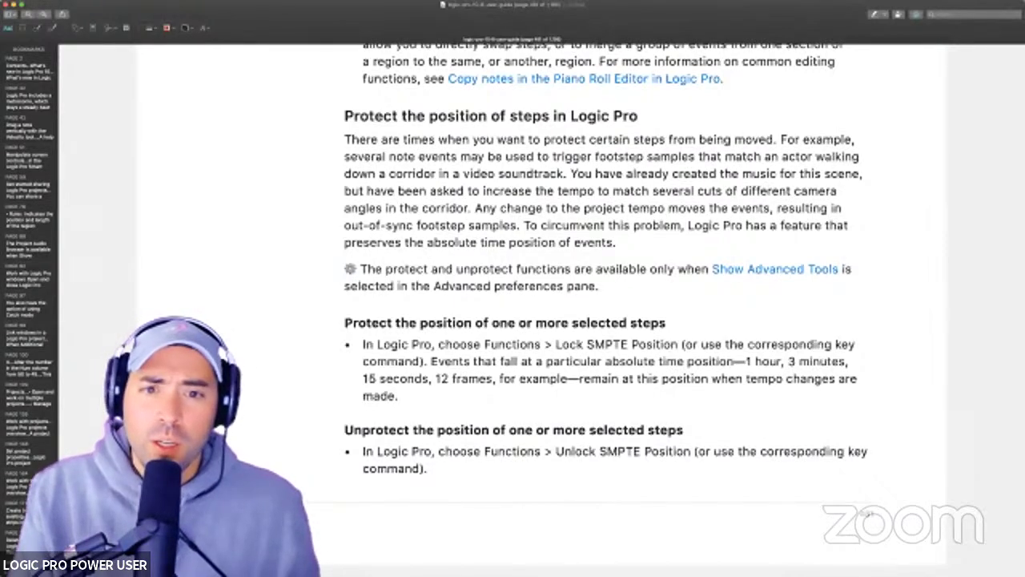
Read the guide's lane parameters overview, marking the phrases on event type and alignment with a time position in the ruler.
{"action": "scroll", "coordinate": [865, 512], "scroll_direction": "down", "scroll_amount": 10}
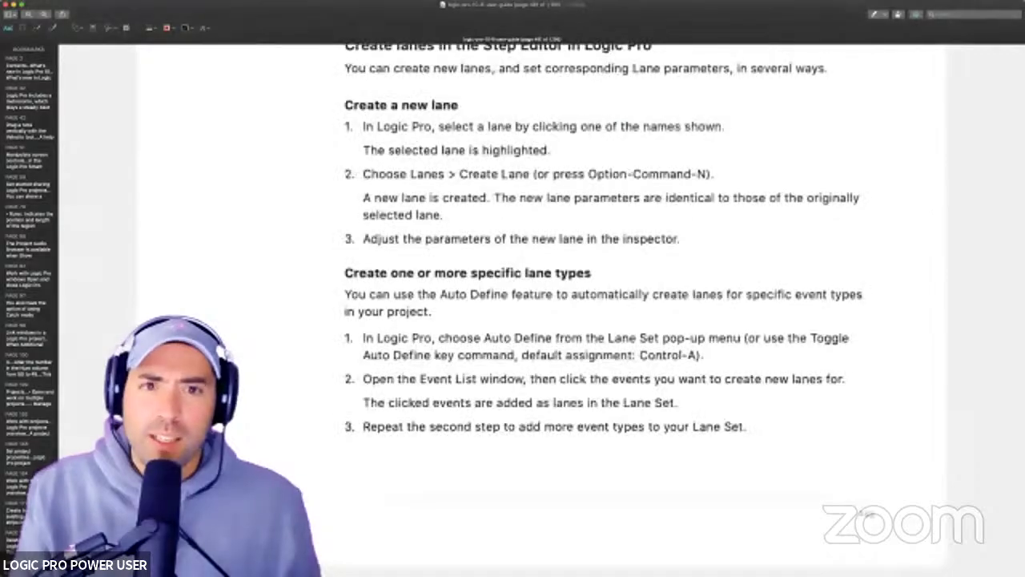
{"action": "scroll", "coordinate": [865, 513], "scroll_direction": "up", "scroll_amount": 3}
{"action": "scroll", "coordinate": [537, 305], "scroll_direction": "up", "scroll_amount": 5}
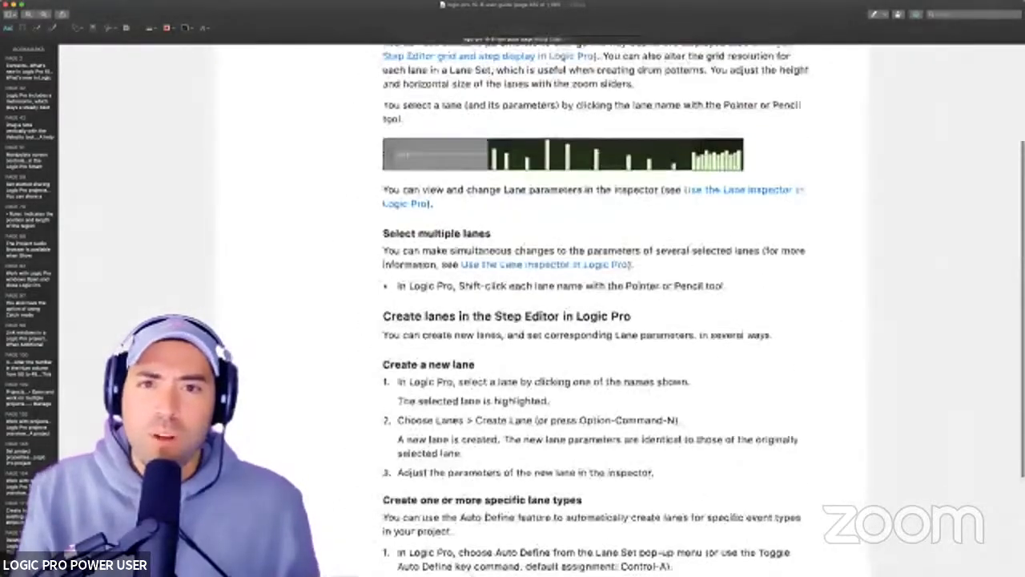
{"action": "scroll", "coordinate": [537, 304], "scroll_direction": "up", "scroll_amount": 2}
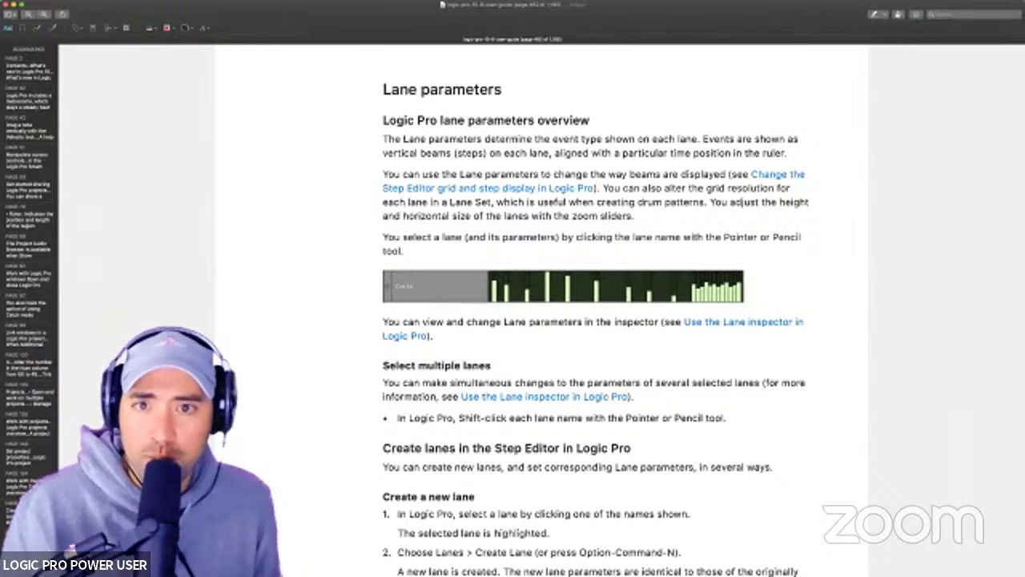
{"action": "left_click_drag", "start_coordinate": [544, 139], "coordinate": [602, 139]}
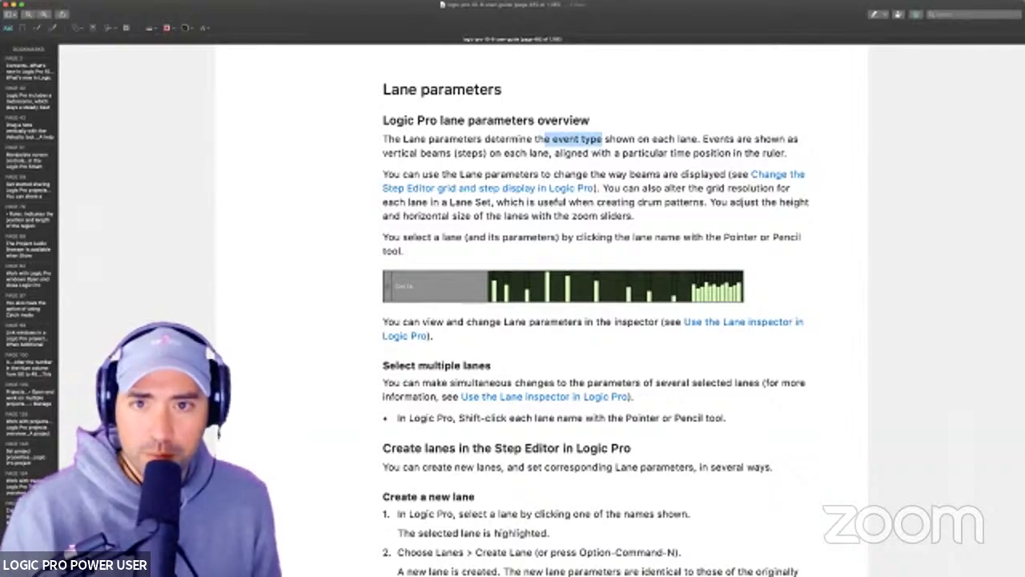
{"action": "left_click_drag", "start_coordinate": [554, 153], "coordinate": [786, 152]}
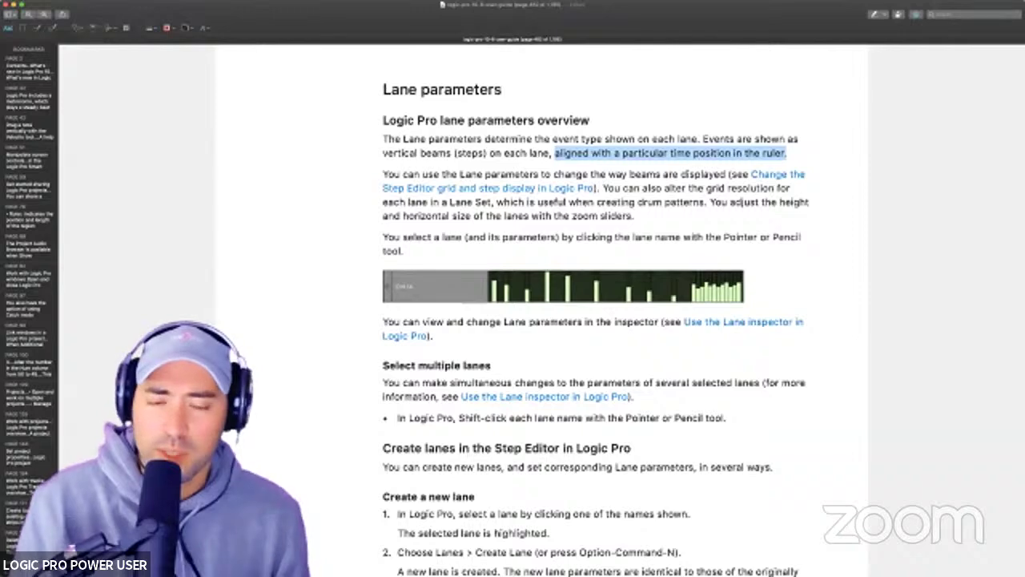
{"action": "scroll", "coordinate": [593, 321], "scroll_direction": "down", "scroll_amount": 4}
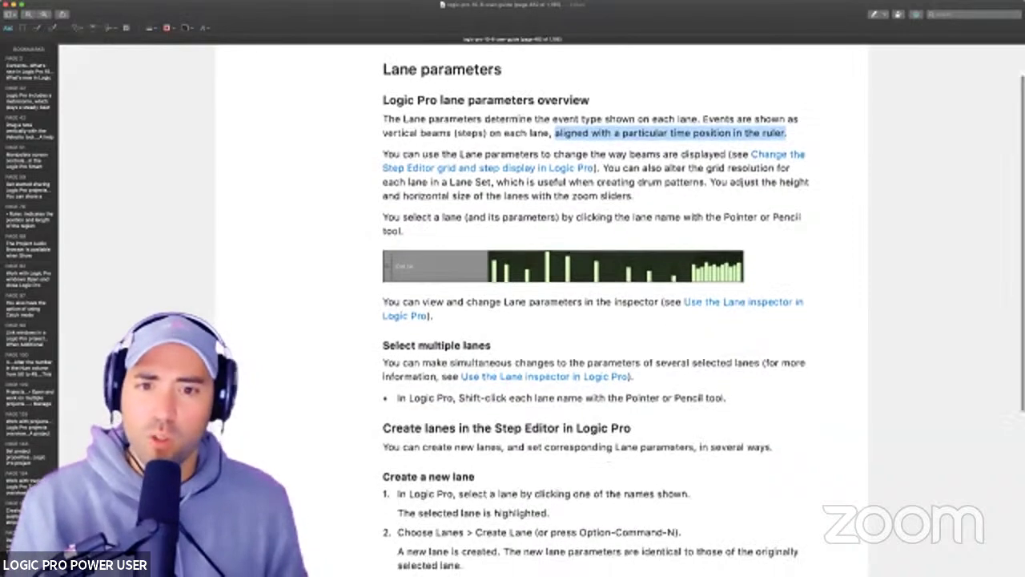
{"action": "scroll", "coordinate": [592, 320], "scroll_direction": "down", "scroll_amount": 2}
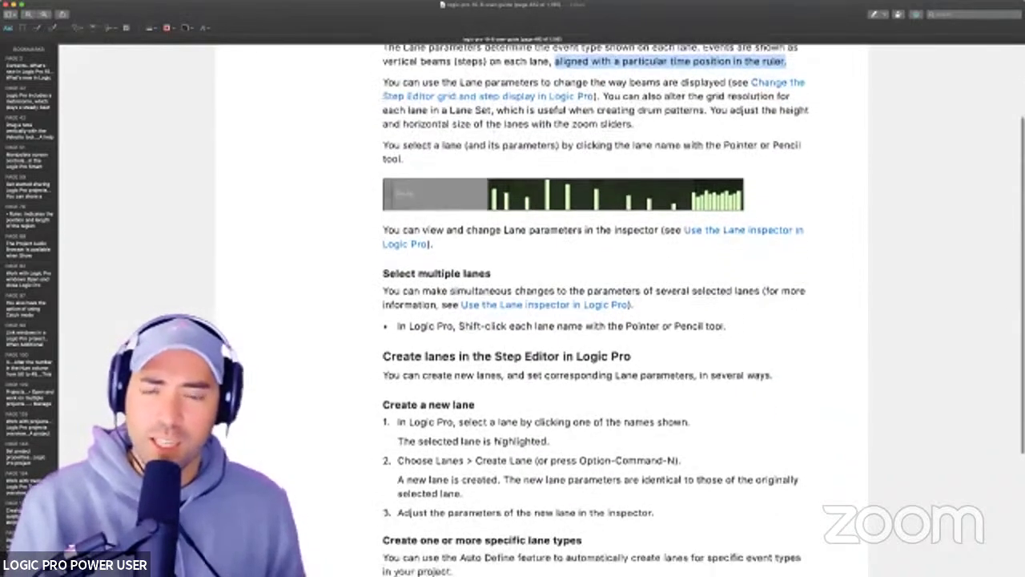
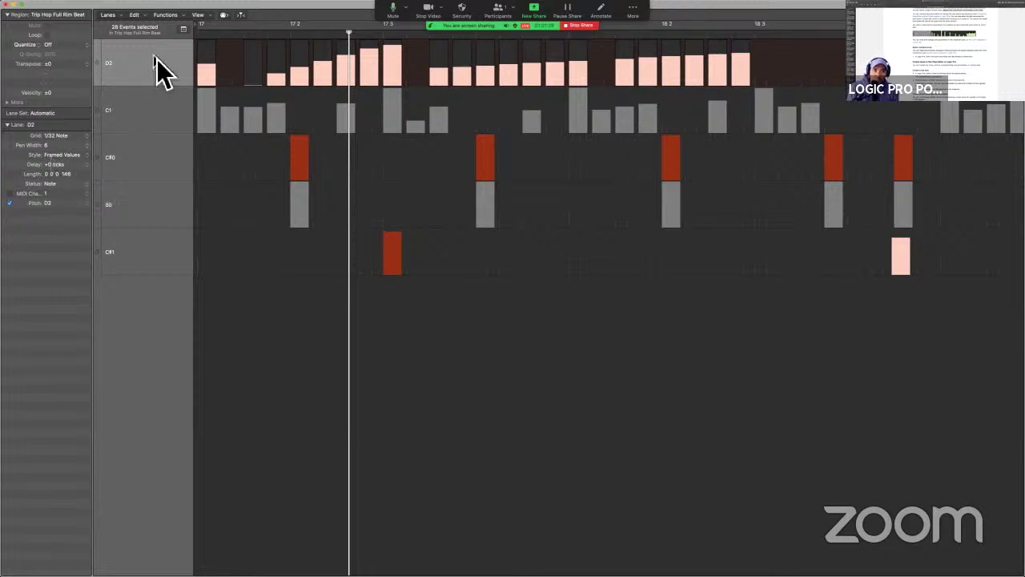
In Logic Pro's Step Editor, examine the C1 lane's parameters and Status options, then reselect the D2 lane.
{"action": "left_click", "coordinate": [157, 99]}
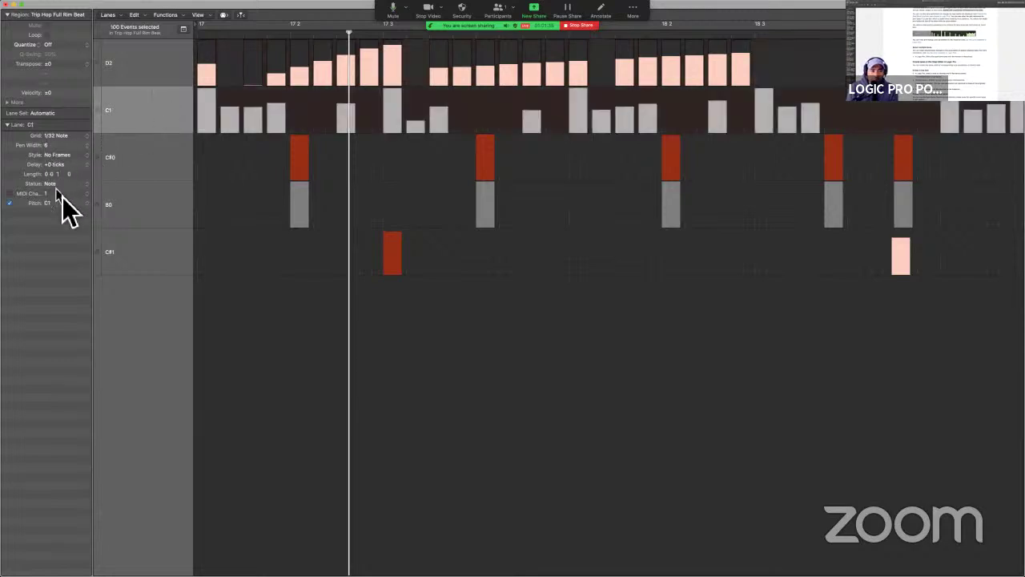
{"action": "left_click", "coordinate": [67, 186]}
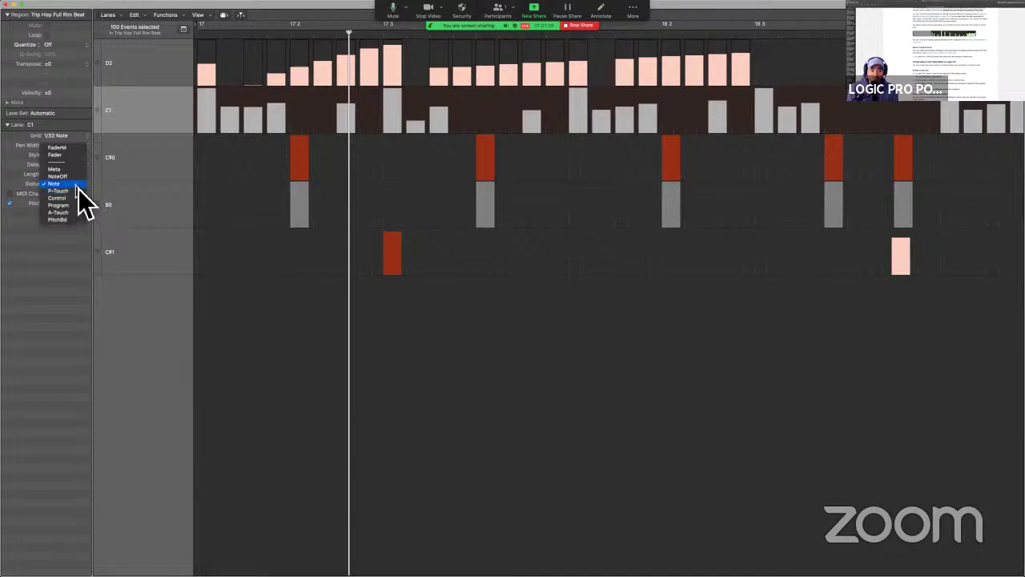
{"action": "left_click", "coordinate": [118, 144]}
{"action": "left_click", "coordinate": [141, 66]}
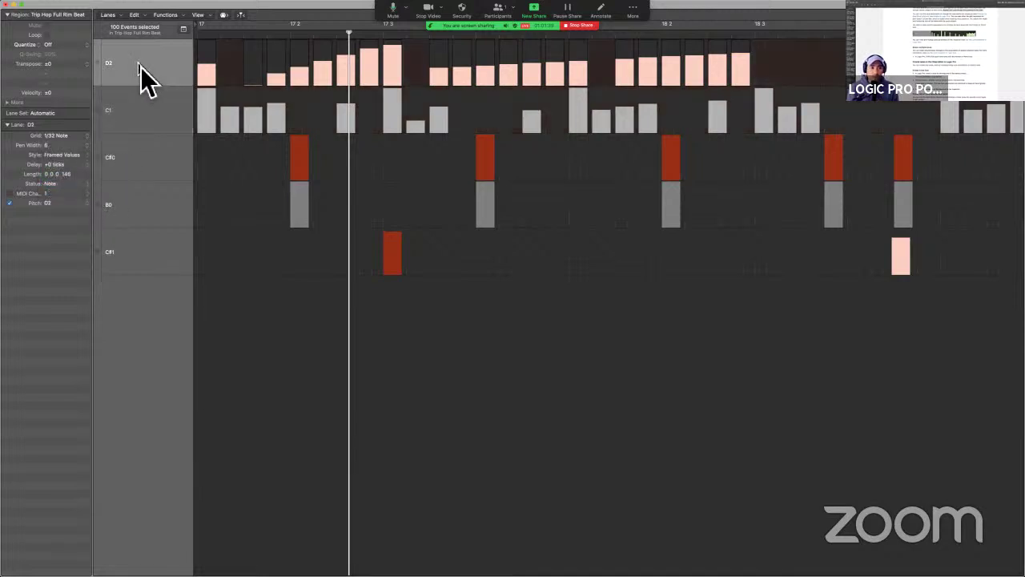
Switch back to the user guide and read how to create a new lane in the Step Editor.
{"action": "key", "text": "ctrl+Right"}
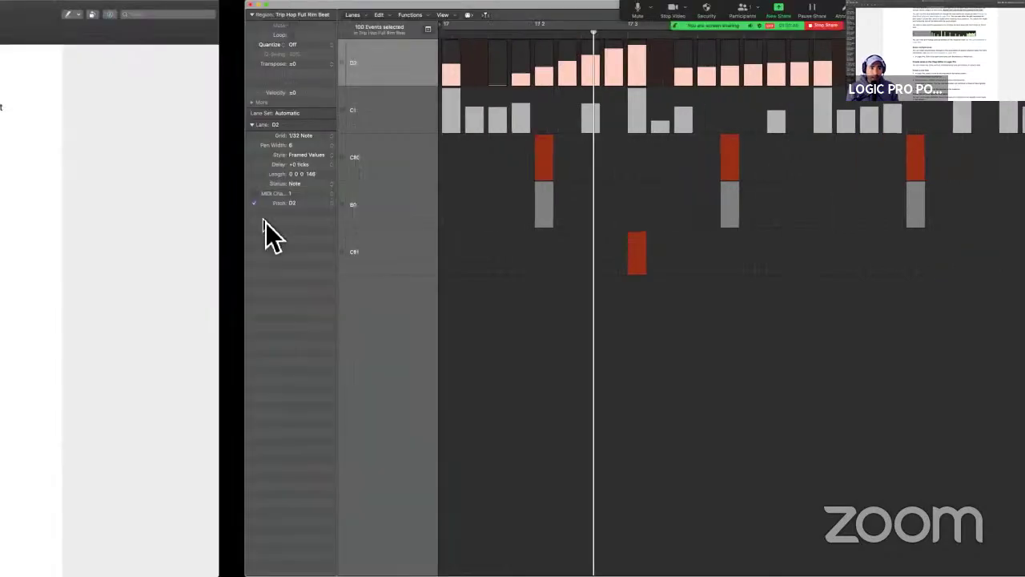
{"action": "scroll", "coordinate": [469, 309], "scroll_direction": "down", "scroll_amount": 5}
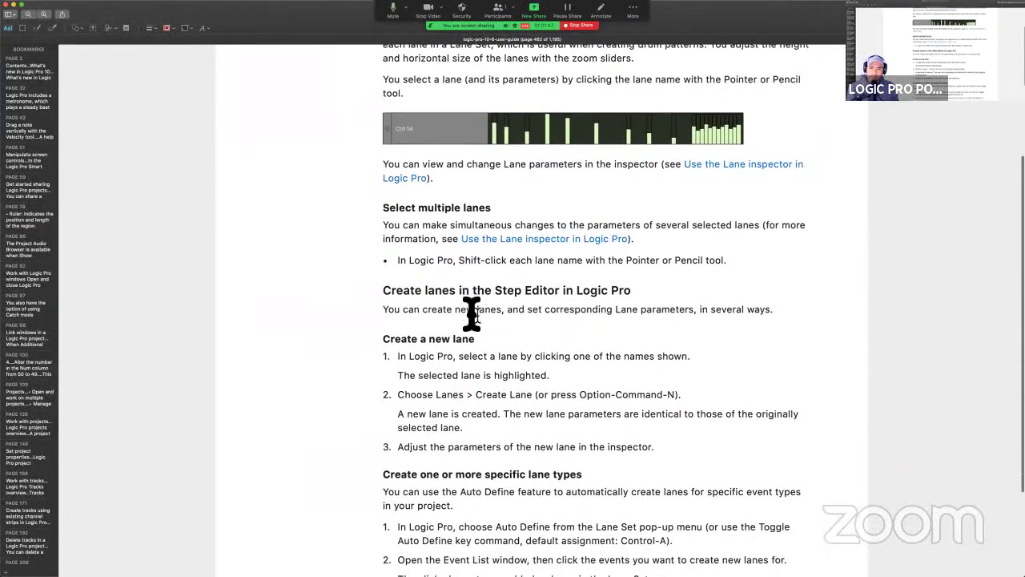
{"action": "scroll", "coordinate": [476, 315], "scroll_direction": "down", "scroll_amount": 3}
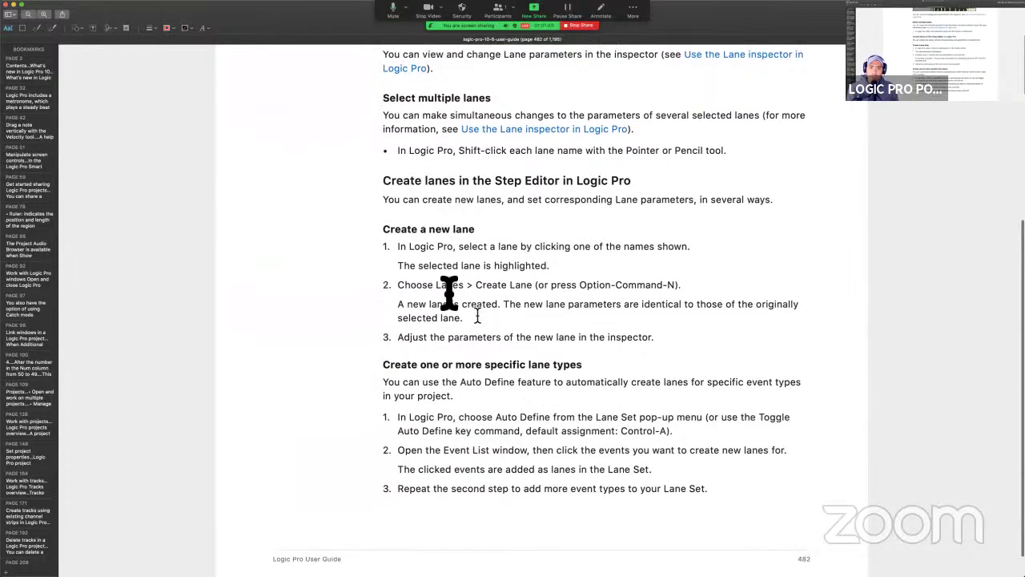
{"action": "scroll", "coordinate": [475, 313], "scroll_direction": "down", "scroll_amount": 1}
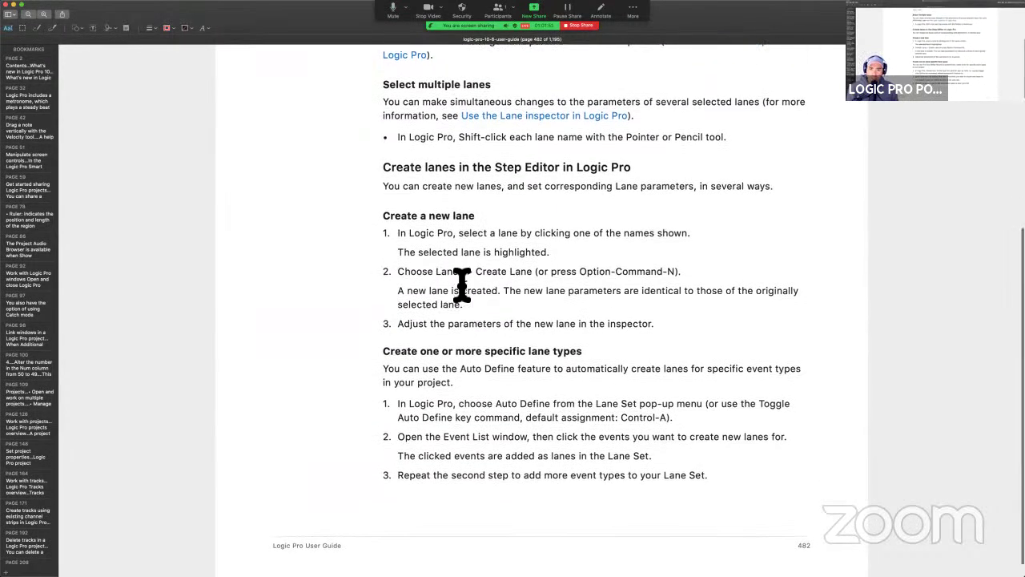
Create a new lane from the selected D2 lane in Logic Pro's Step Editor and check its available Status types.
{"action": "key", "text": "ctrl+Right"}
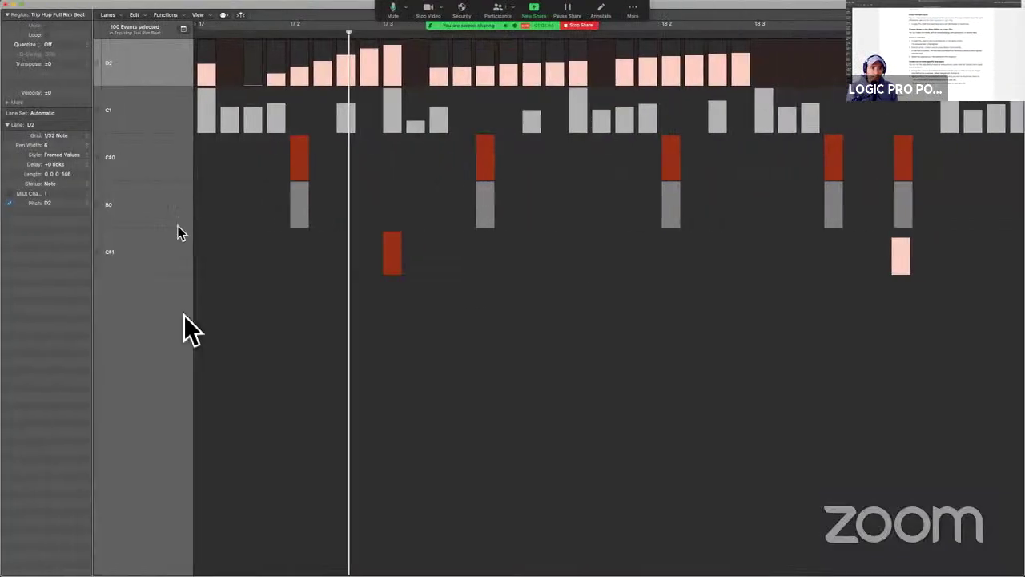
{"action": "key", "text": "alt+super+n"}
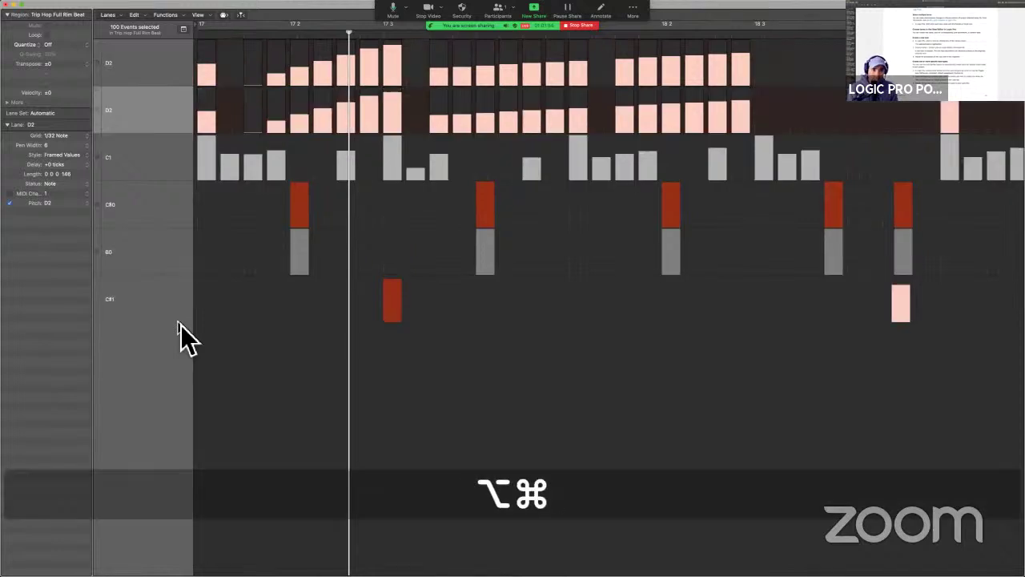
{"action": "left_click", "coordinate": [56, 114]}
{"action": "left_click", "coordinate": [149, 115]}
{"action": "left_click", "coordinate": [58, 185]}
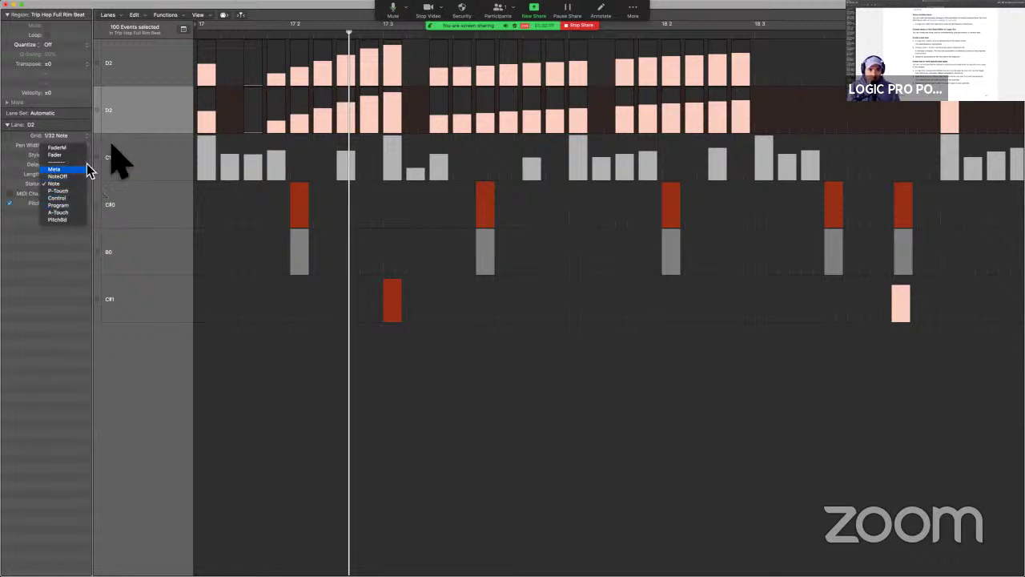
{"action": "left_click", "coordinate": [142, 112]}
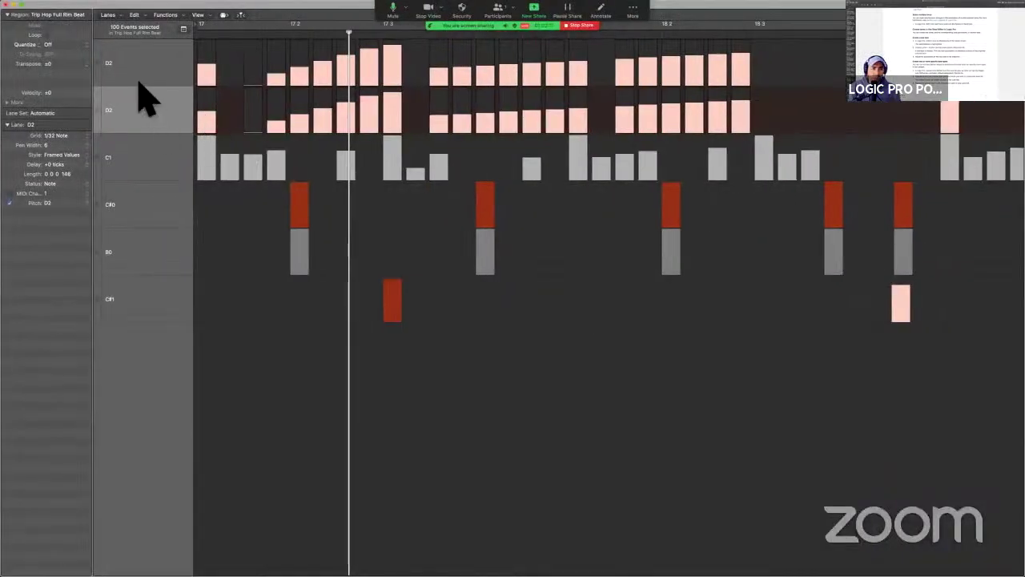
Review the Step Editor's lane commands and read the guide's Auto Define instructions for creating specific lane types.
{"action": "left_click", "coordinate": [134, 14]}
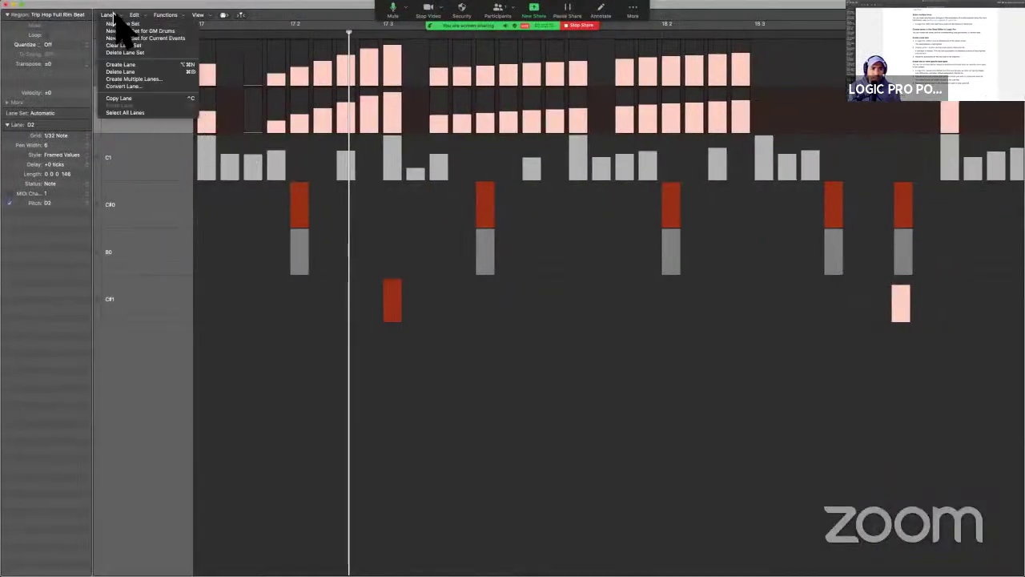
{"action": "left_click", "coordinate": [156, 102]}
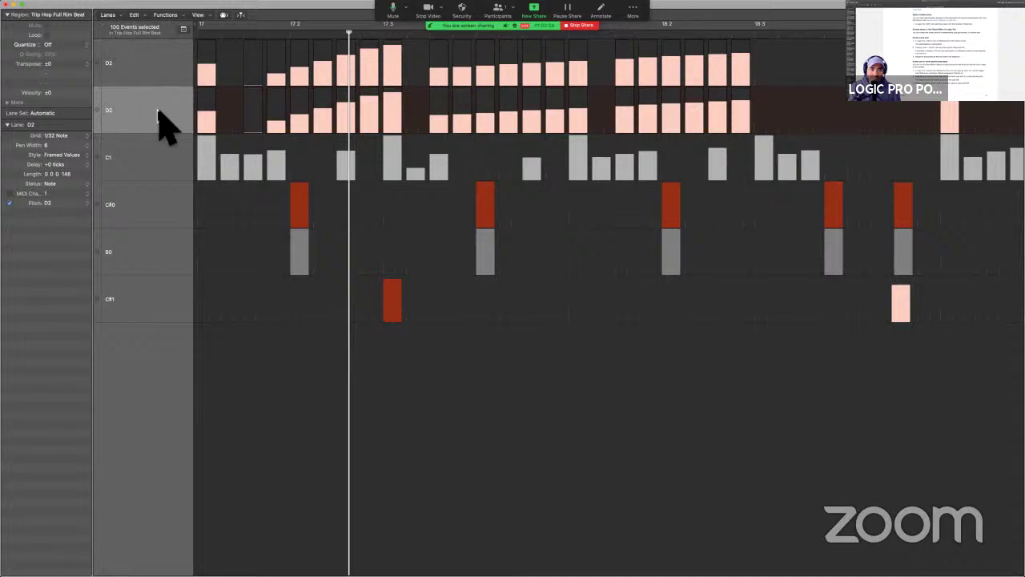
{"action": "key", "text": "ctrl+Left"}
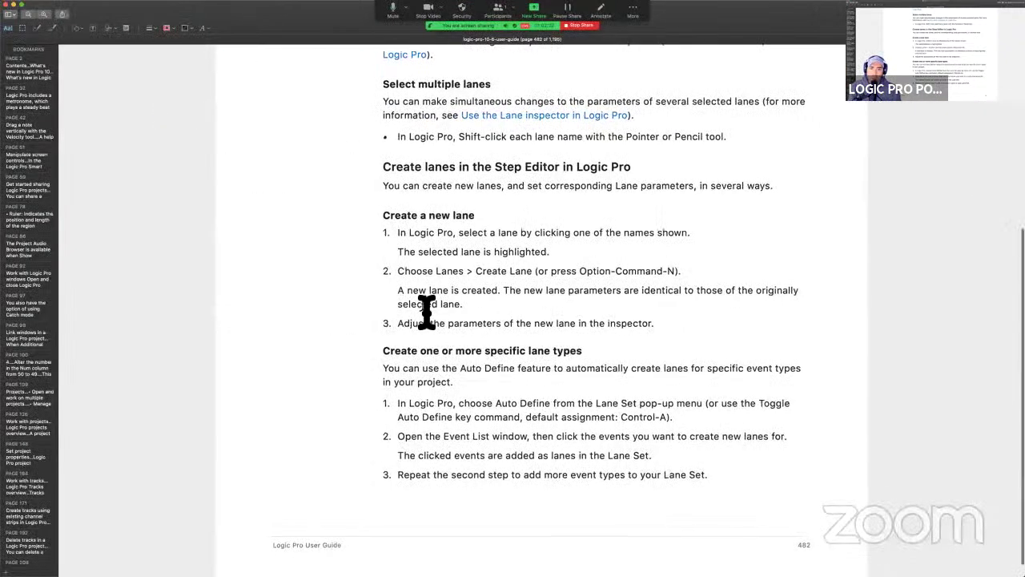
{"action": "scroll", "coordinate": [426, 313], "scroll_direction": "down", "scroll_amount": 2}
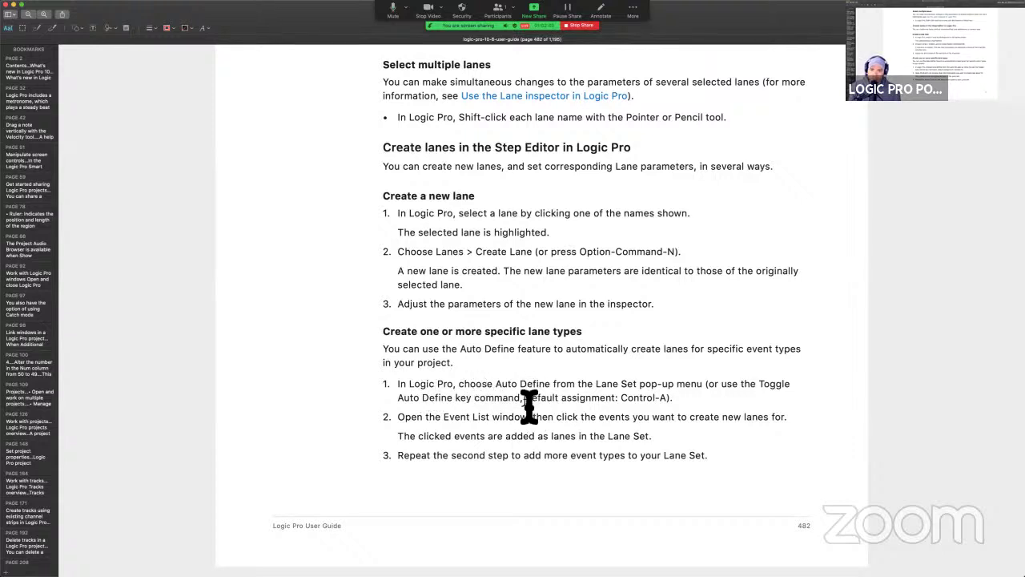
Look for the Auto Define option in Logic Pro among the lane commands, the Status types and the Lane Set options.
{"action": "key", "text": "ctrl+Right"}
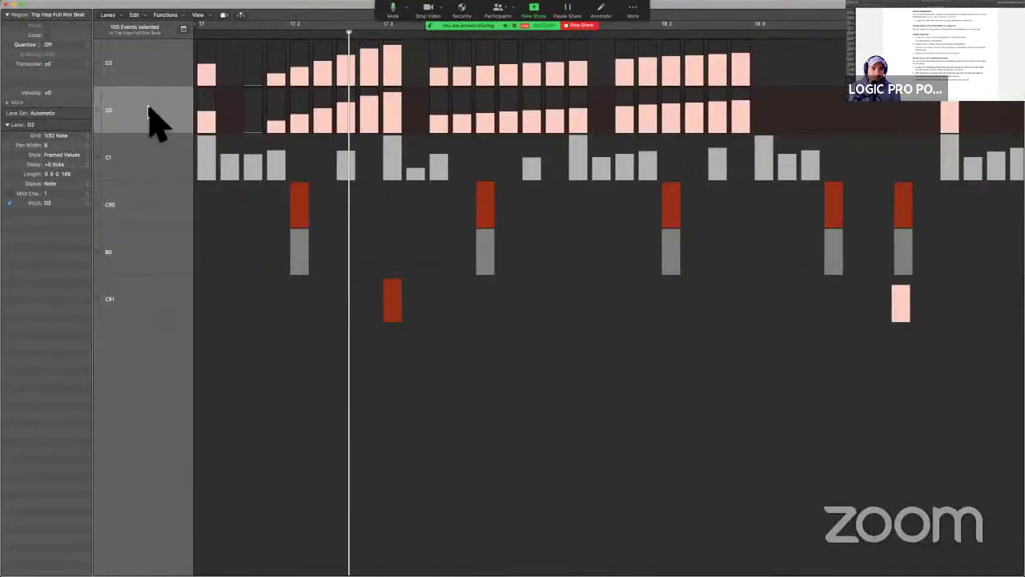
{"action": "left_click", "coordinate": [111, 15]}
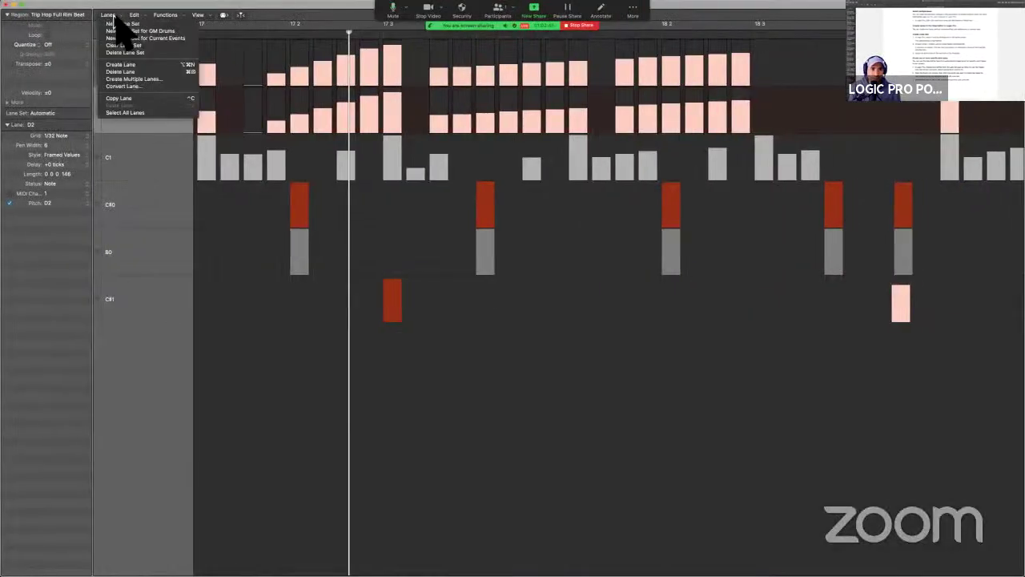
{"action": "left_click", "coordinate": [128, 113]}
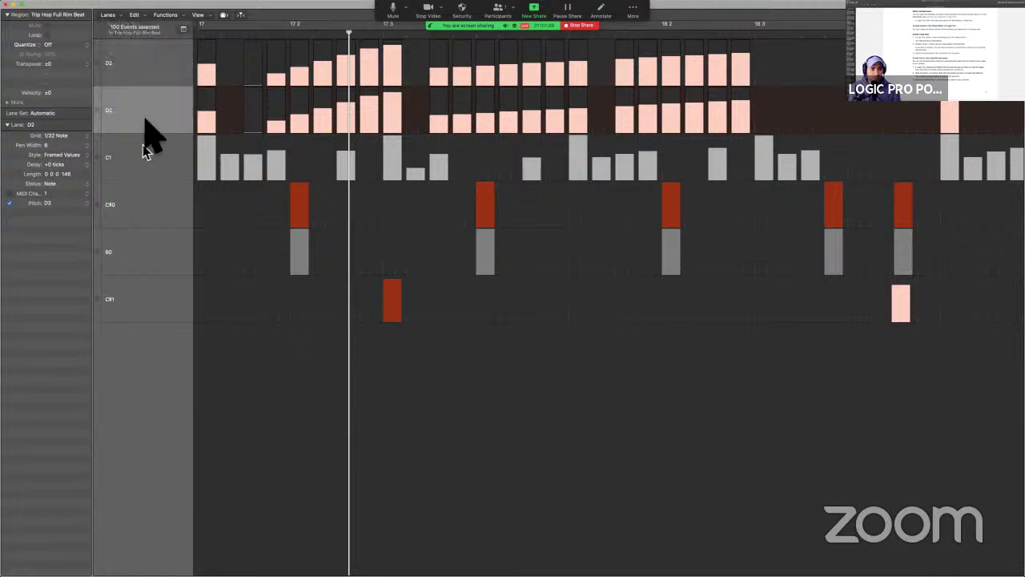
{"action": "left_click", "coordinate": [64, 185]}
{"action": "left_click", "coordinate": [64, 184]}
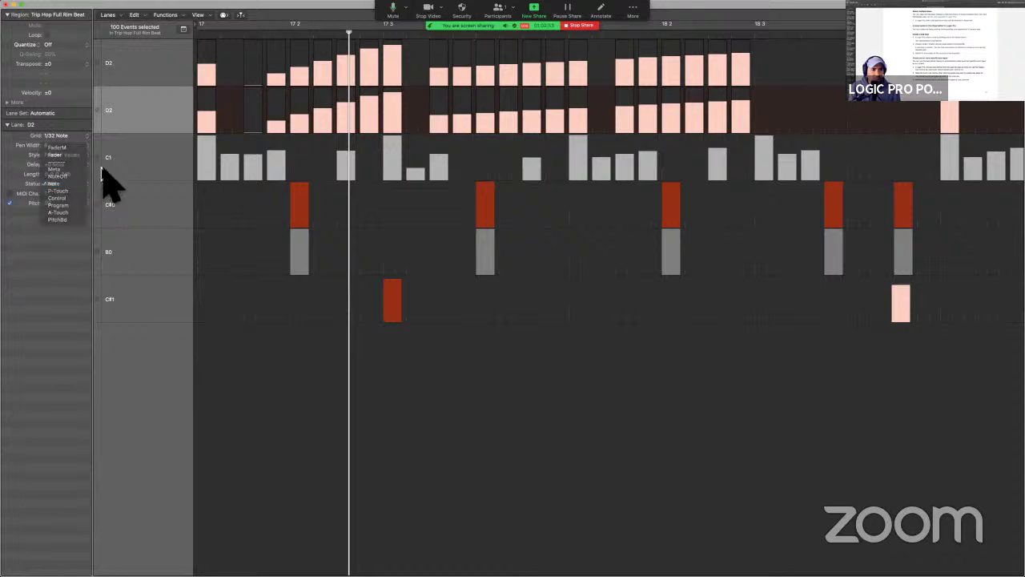
{"action": "left_click", "coordinate": [62, 114]}
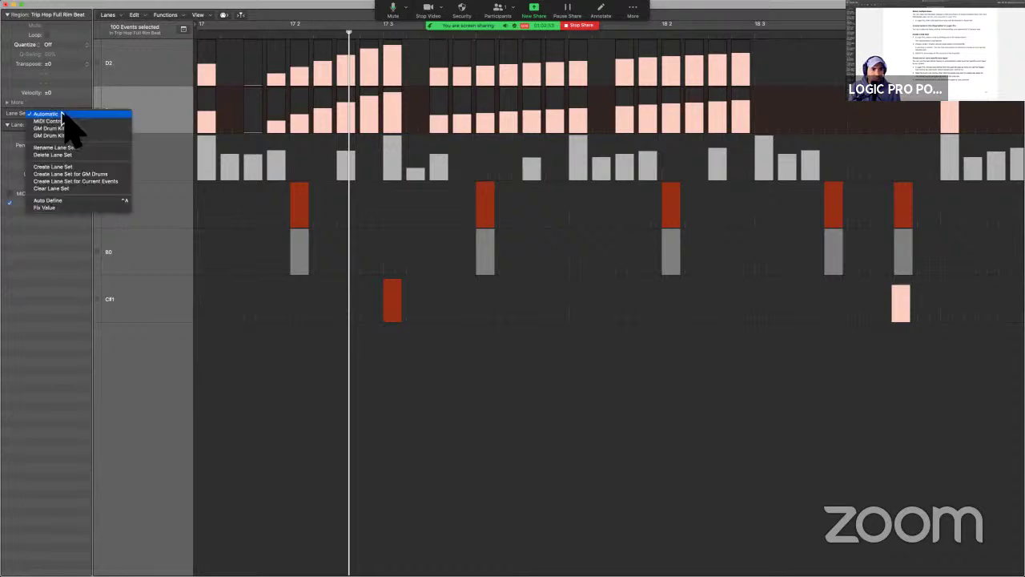
{"action": "left_click", "coordinate": [70, 216]}
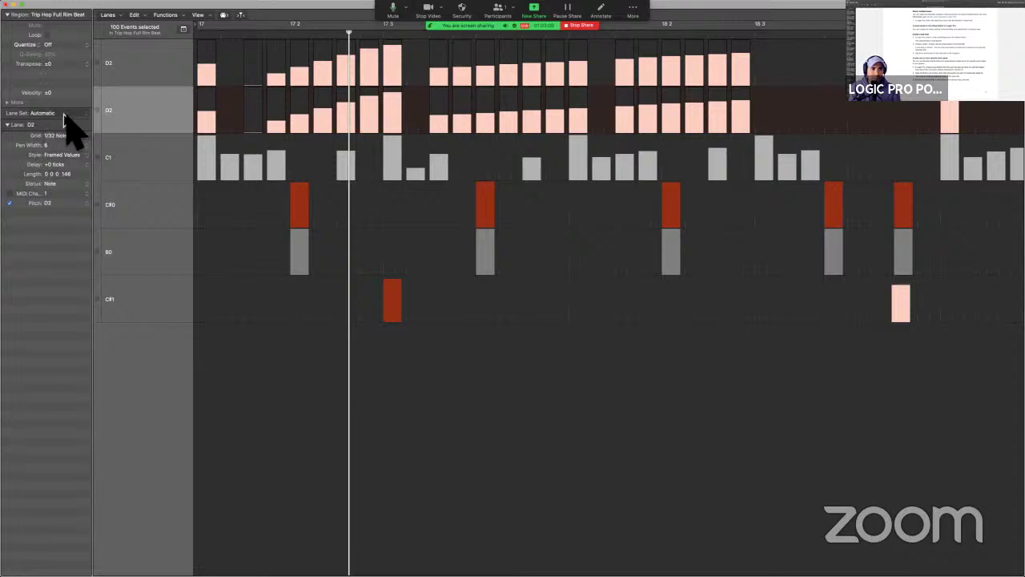
Create another lane from the selected D2 lane in the Step Editor, then delete the selection and undo that deletion.
{"action": "left_click", "coordinate": [110, 15]}
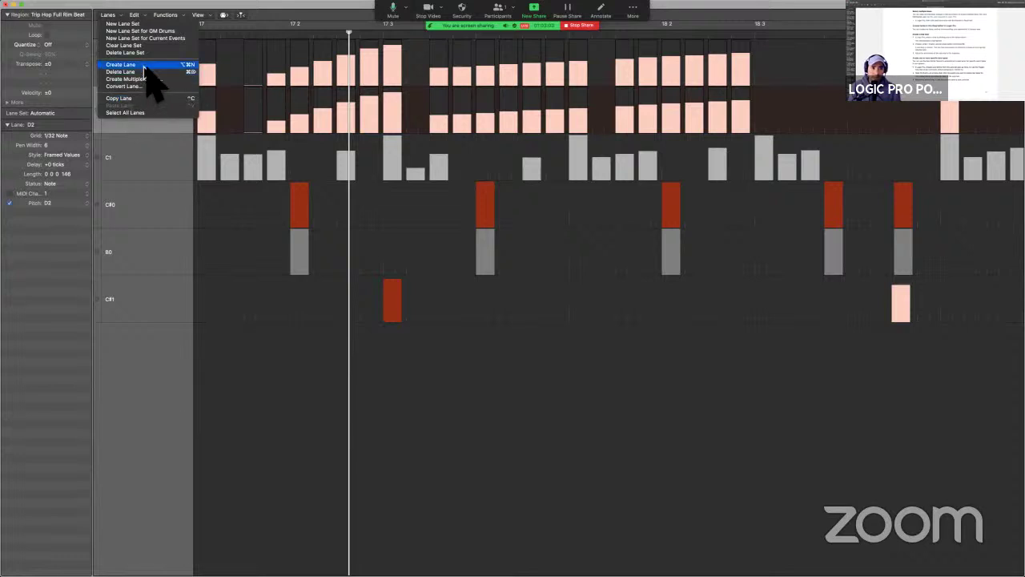
{"action": "left_click", "coordinate": [145, 66]}
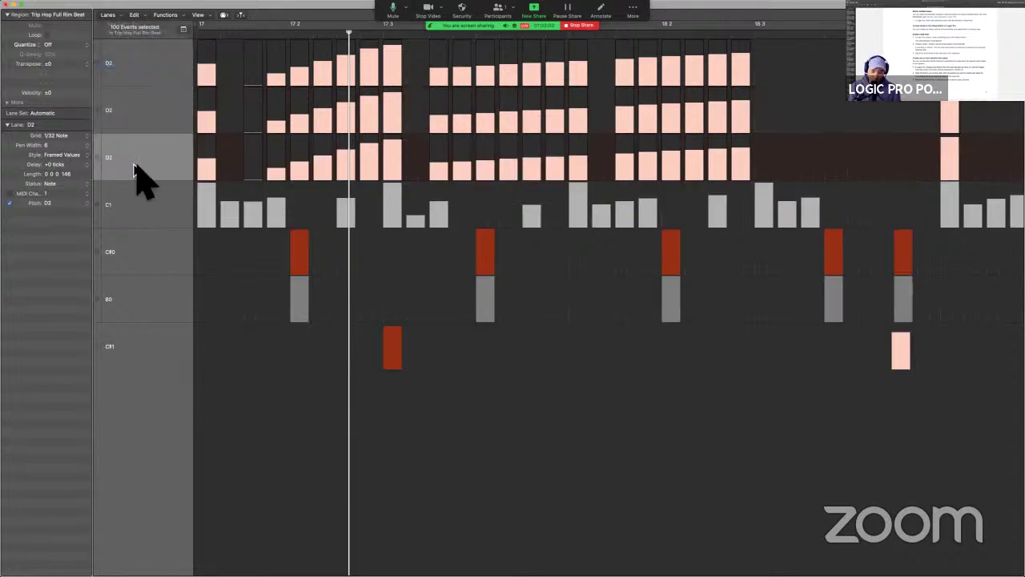
{"action": "key", "text": "BackSpace"}
{"action": "key", "text": "super+z"}
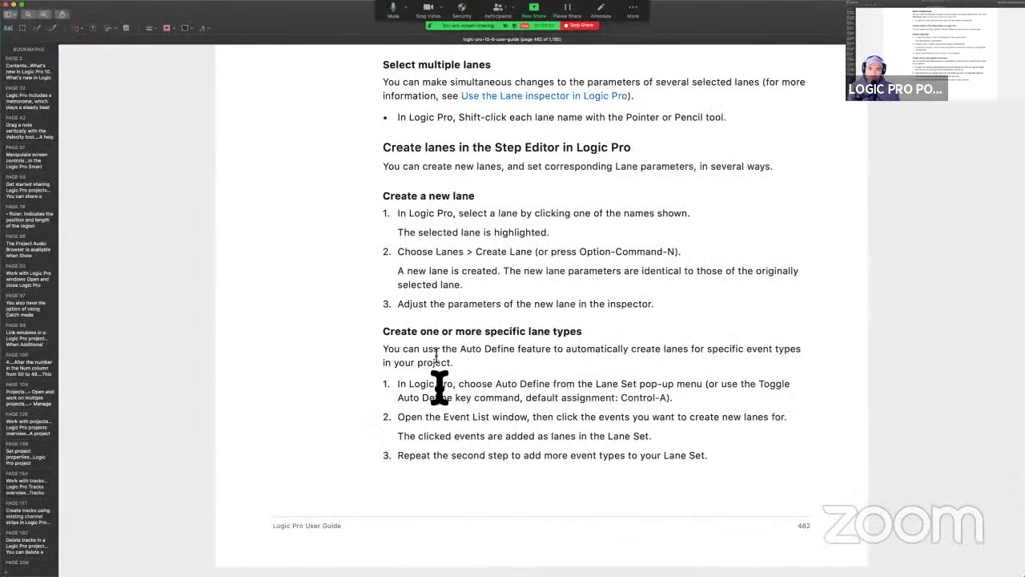
Return to the user guide and reread how Auto Define creates lanes for specific event types picked in the Event List.
{"action": "left_click_drag", "start_coordinate": [513, 383], "coordinate": [580, 385]}
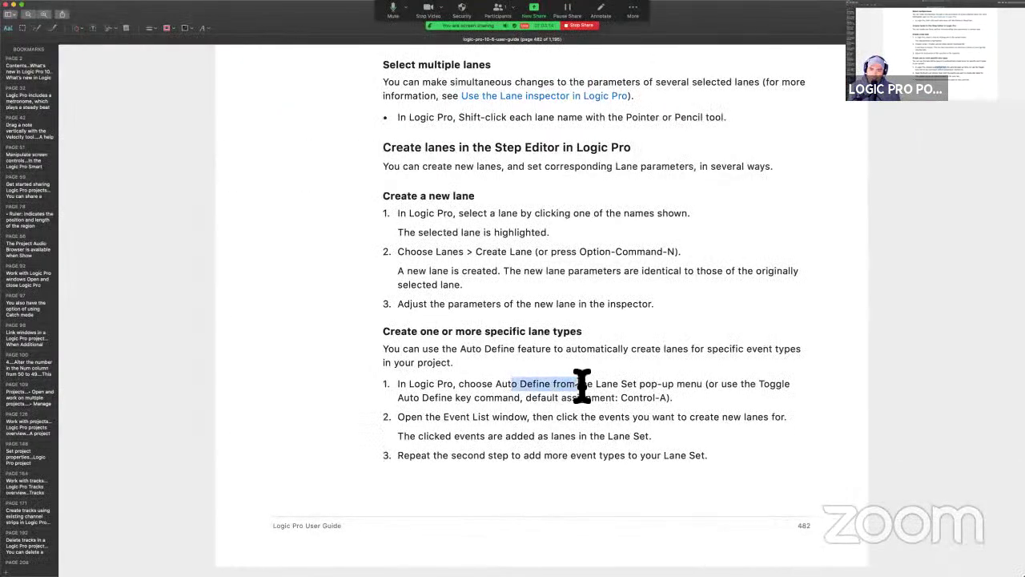
{"action": "left_click_drag", "start_coordinate": [632, 352], "coordinate": [836, 362]}
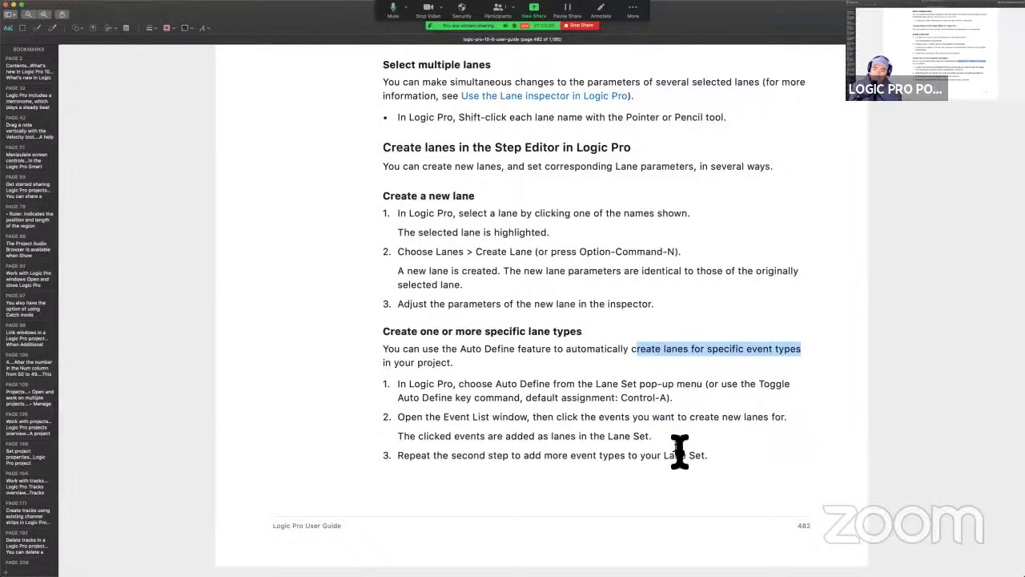
{"action": "left_click", "coordinate": [434, 430]}
{"action": "left_click_drag", "start_coordinate": [408, 424], "coordinate": [799, 438]}
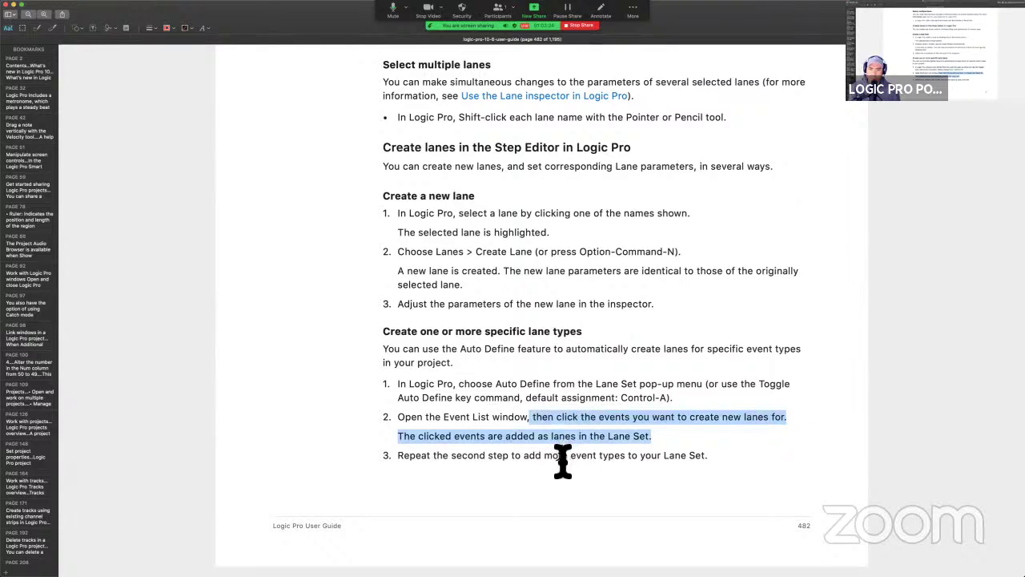
{"action": "left_click", "coordinate": [545, 426]}
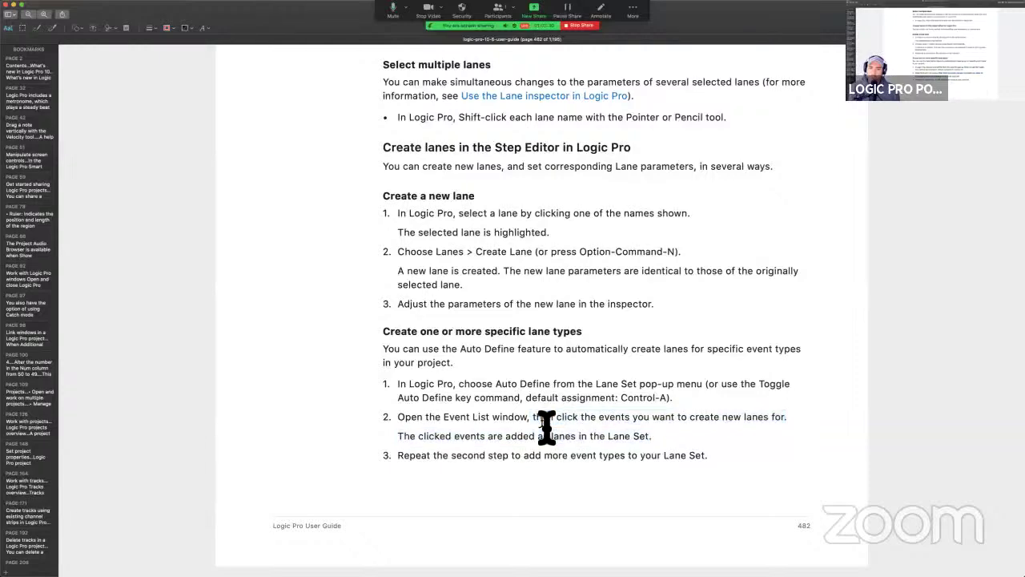
Switch to Logic Pro, open the Event List for the region, and move it over the Step Editor's empty lower lanes.
{"action": "key", "text": "super+Tab"}
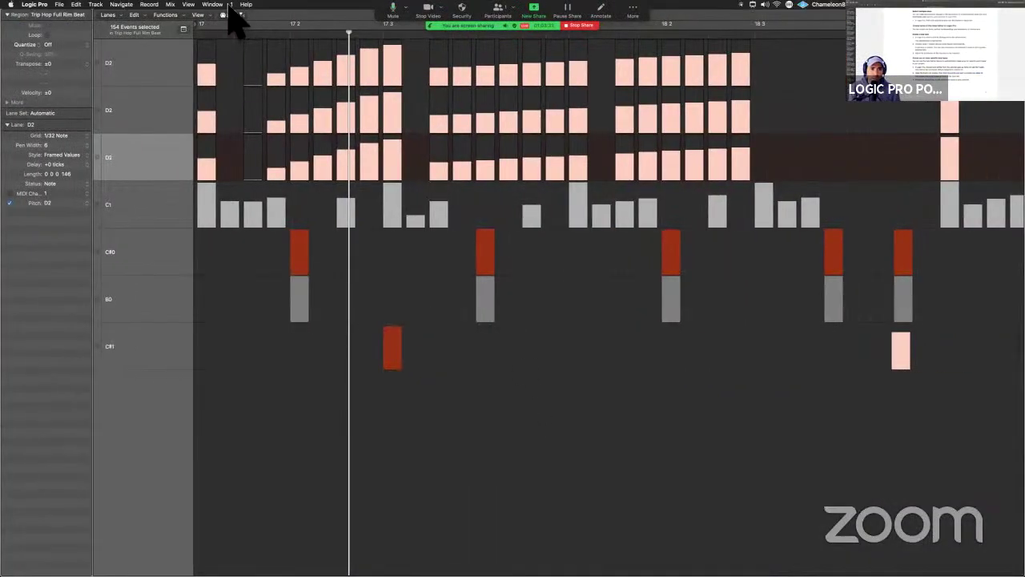
{"action": "left_click", "coordinate": [213, 5]}
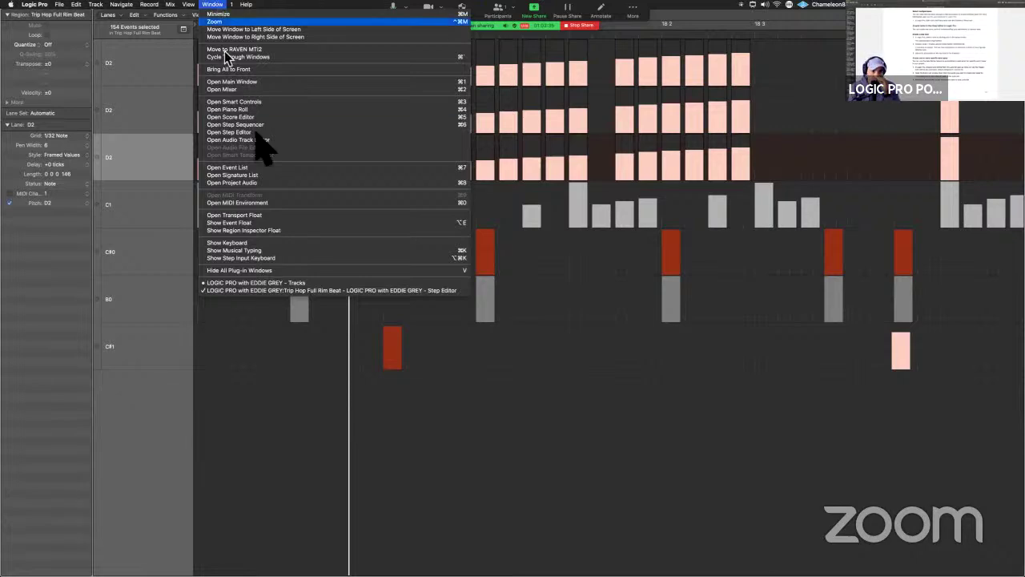
{"action": "key", "text": "Escape"}
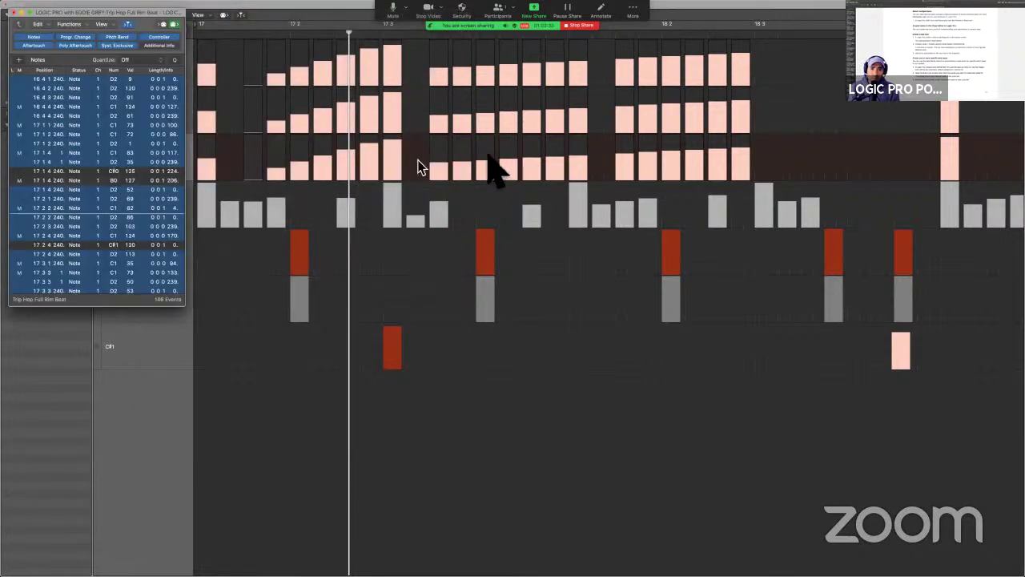
{"action": "left_click_drag", "start_coordinate": [165, 27], "coordinate": [687, 200]}
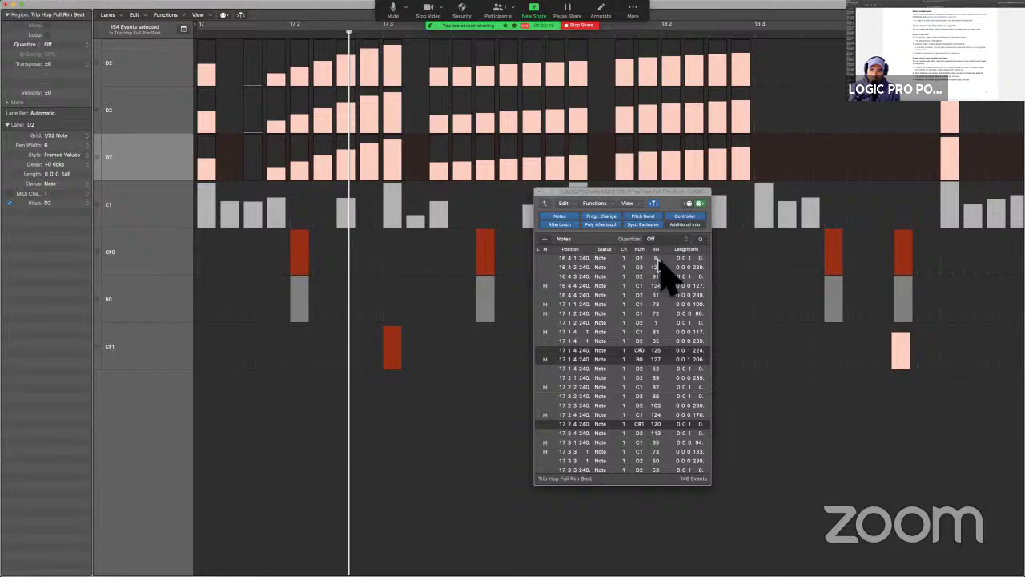
Select all events in the Event List, single out individual D2 notes, and select the middle D2 lane in the Step Editor.
{"action": "key", "text": "super+a"}
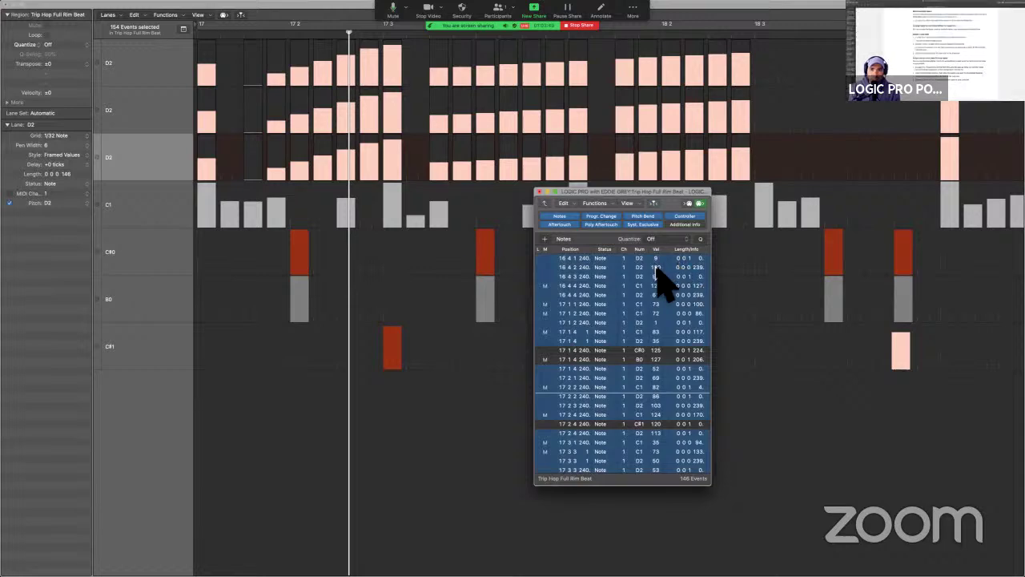
{"action": "left_click", "coordinate": [585, 340]}
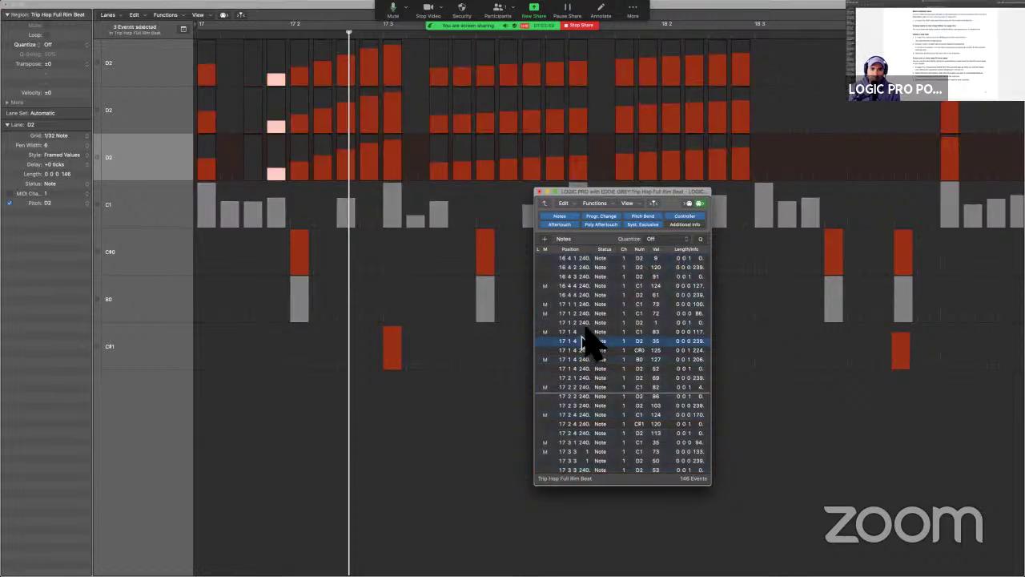
{"action": "left_click", "coordinate": [585, 259]}
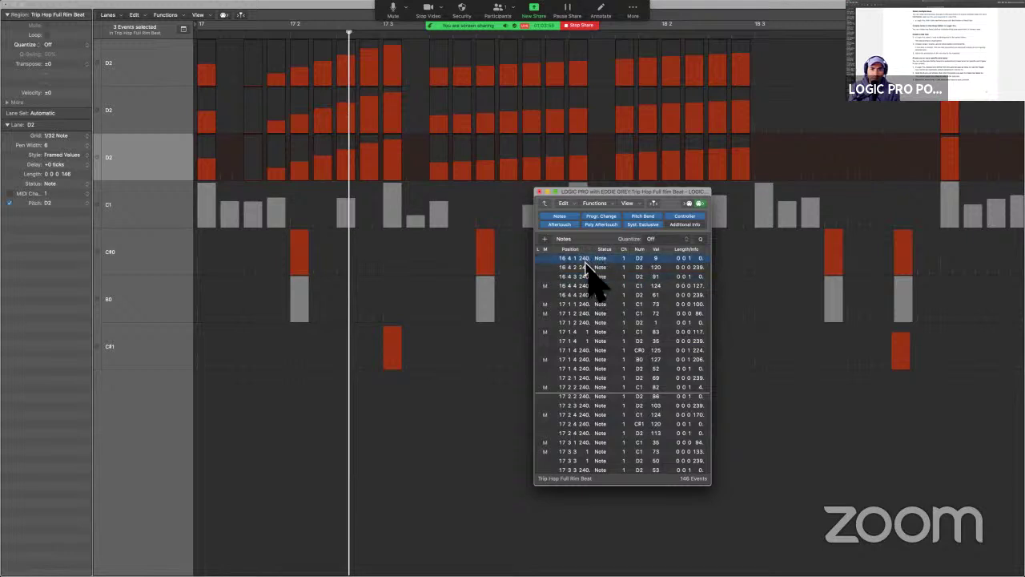
{"action": "left_click", "coordinate": [607, 266]}
{"action": "left_click", "coordinate": [142, 115]}
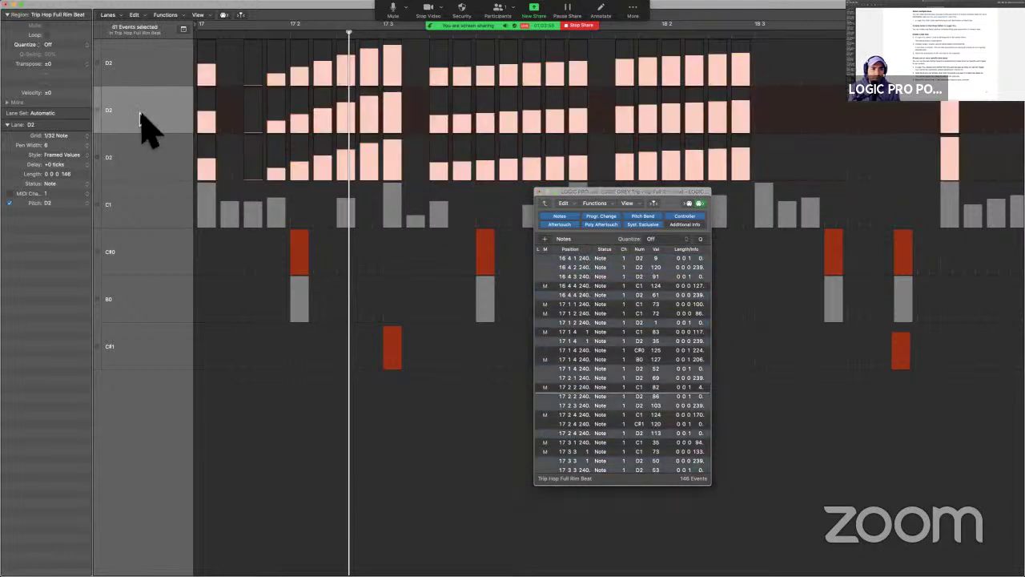
Create a new lane set, select the C1 note at 17 1 2 240 in the Event List, and bring in the GM drum lanes.
{"action": "left_click", "coordinate": [108, 15]}
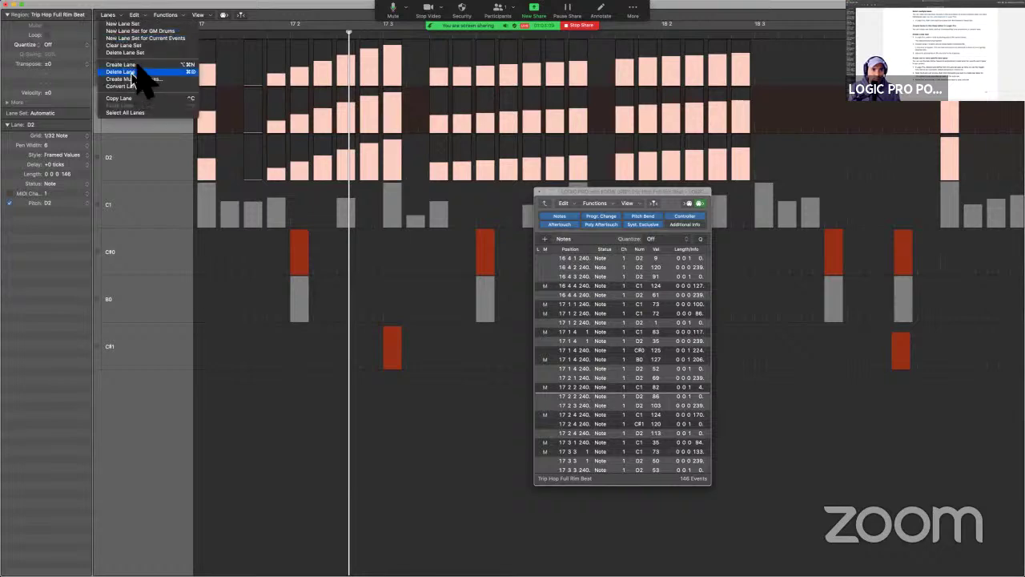
{"action": "left_click", "coordinate": [140, 25]}
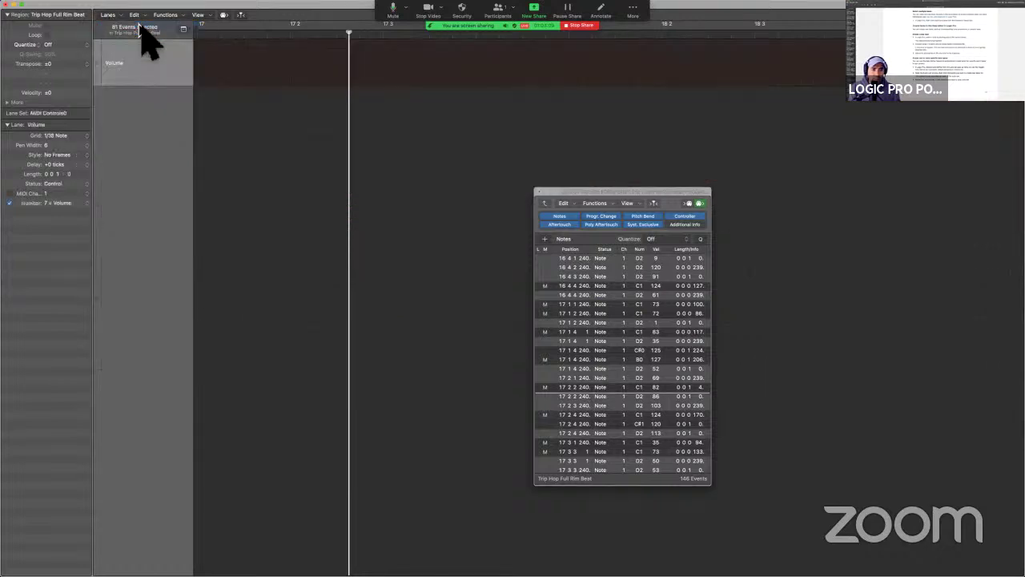
{"action": "left_click", "coordinate": [605, 285]}
{"action": "left_click", "coordinate": [606, 314]}
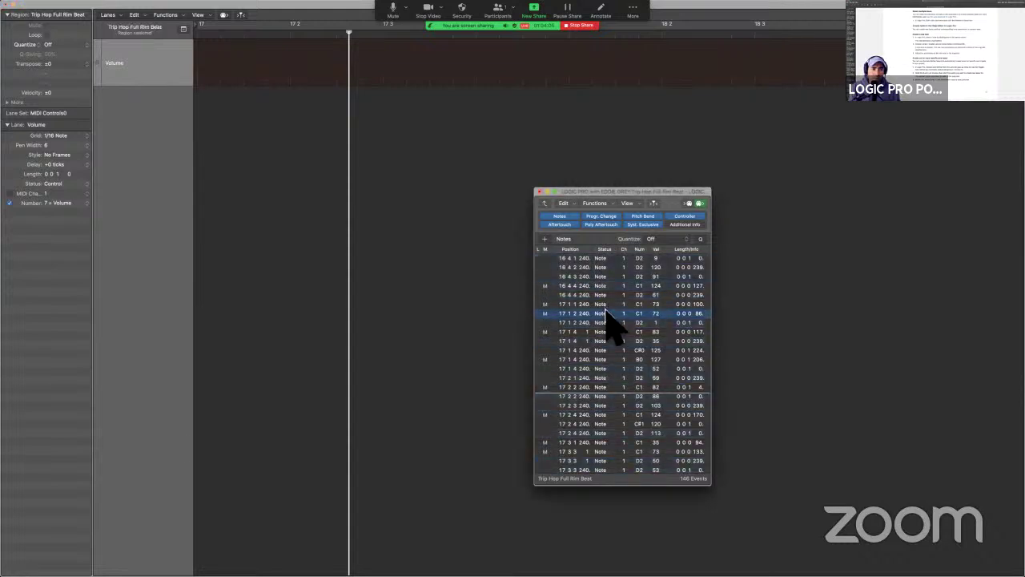
{"action": "key", "text": "super+z"}
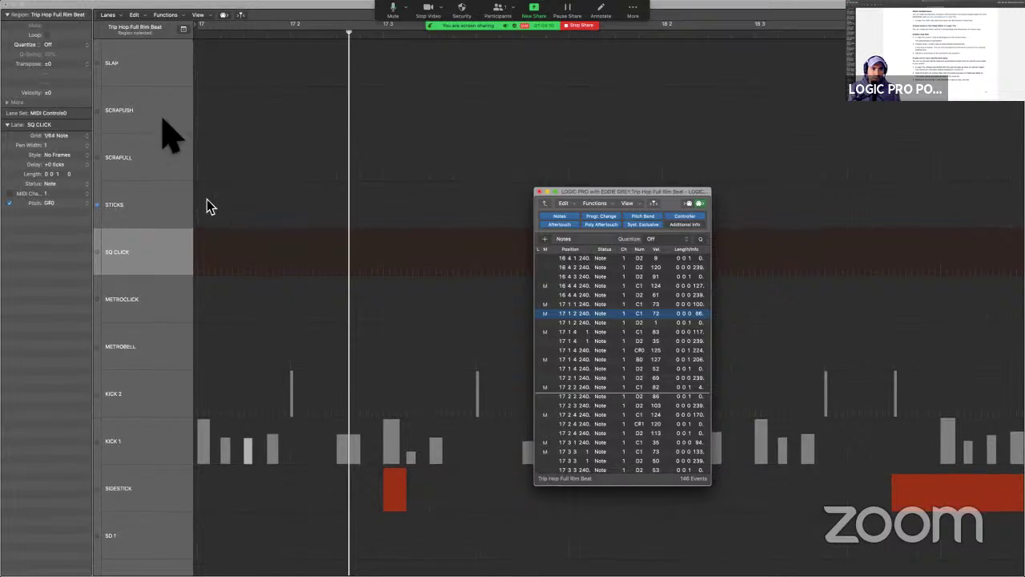
{"action": "left_click", "coordinate": [107, 15]}
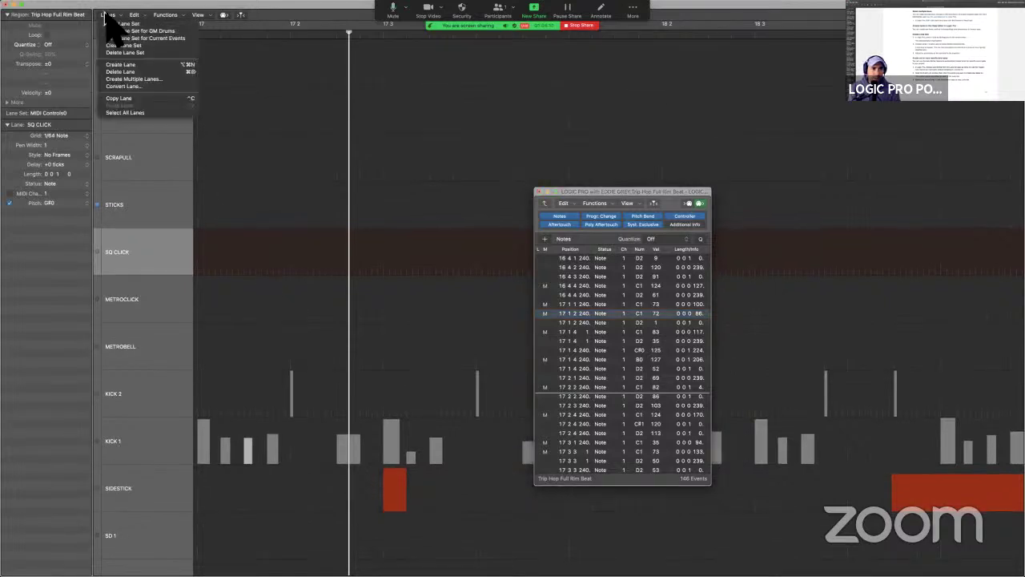
{"action": "left_click", "coordinate": [171, 80]}
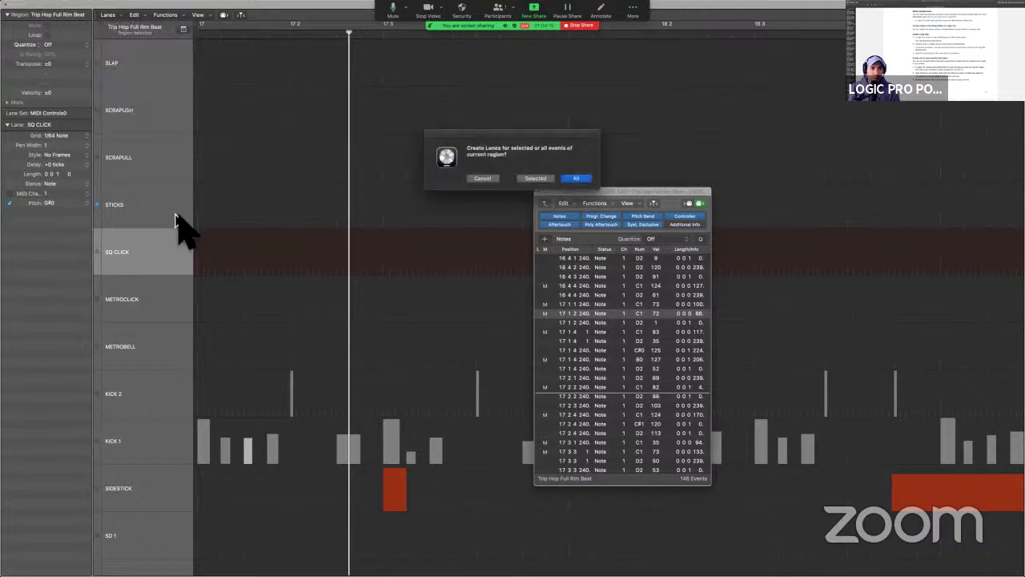
{"action": "left_click", "coordinate": [481, 179]}
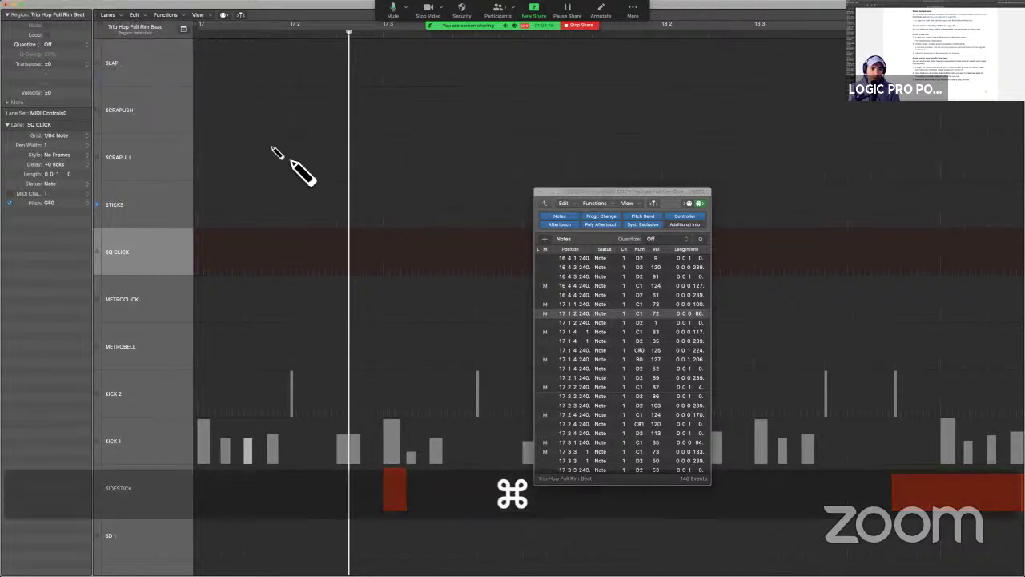
Undo the last four edits made to the region.
{"action": "key", "text": "super+z"}
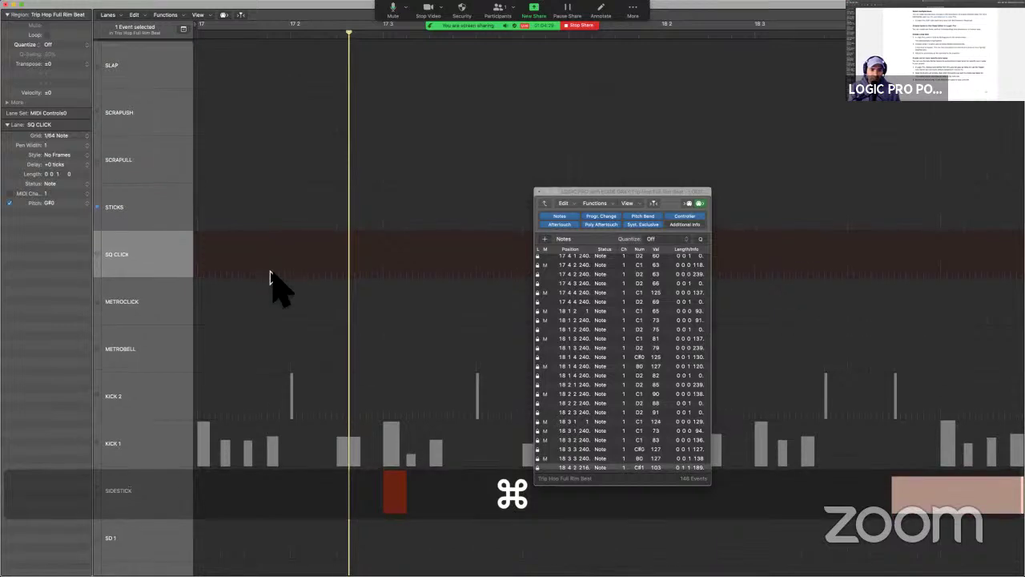
{"action": "key", "text": "super+z"}
{"action": "key", "text": "super+z"}
{"action": "key", "text": "super+z"}
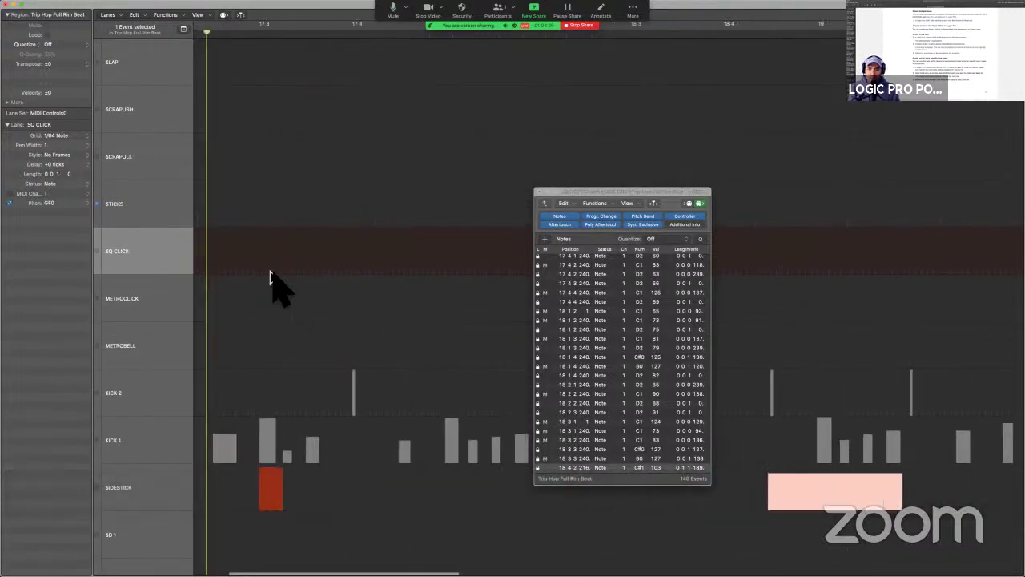
Close the Event List over the Tracks window and return to the Step Editor's drum lanes.
{"action": "key", "text": "ctrl+Up"}
{"action": "left_click", "coordinate": [320, 250]}
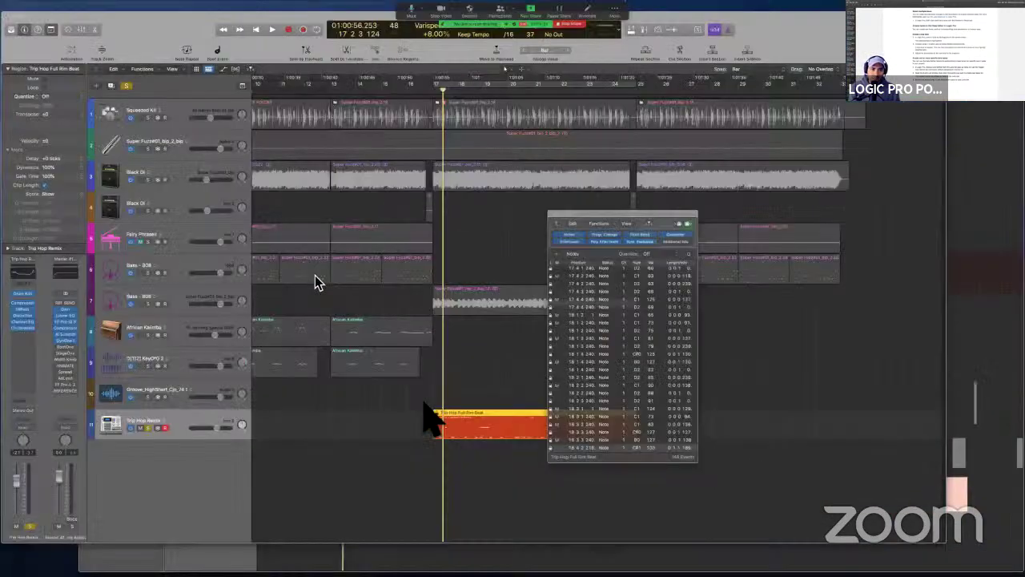
{"action": "left_click", "coordinate": [539, 194]}
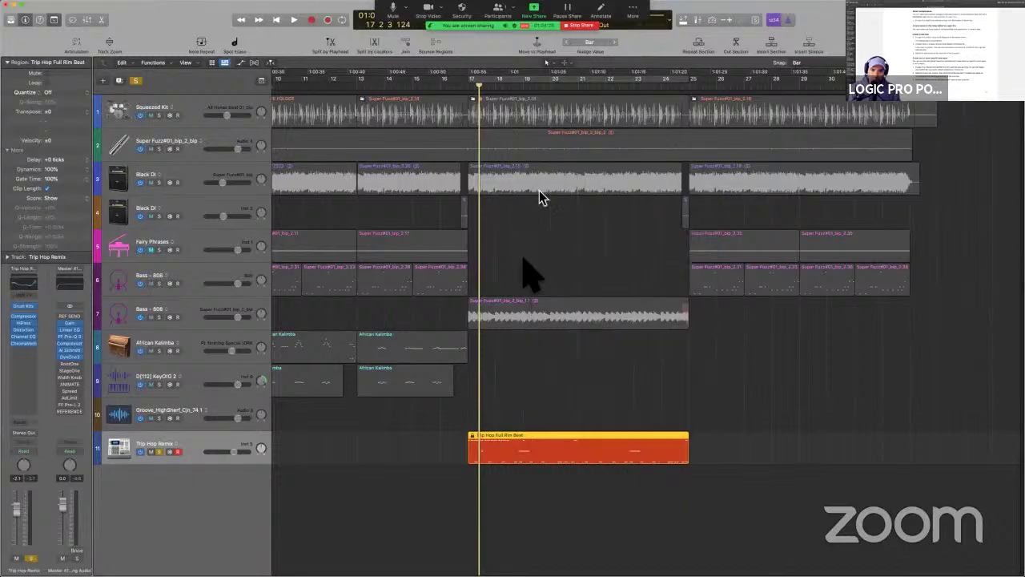
{"action": "key", "text": "ctrl+Up"}
{"action": "left_click", "coordinate": [360, 200]}
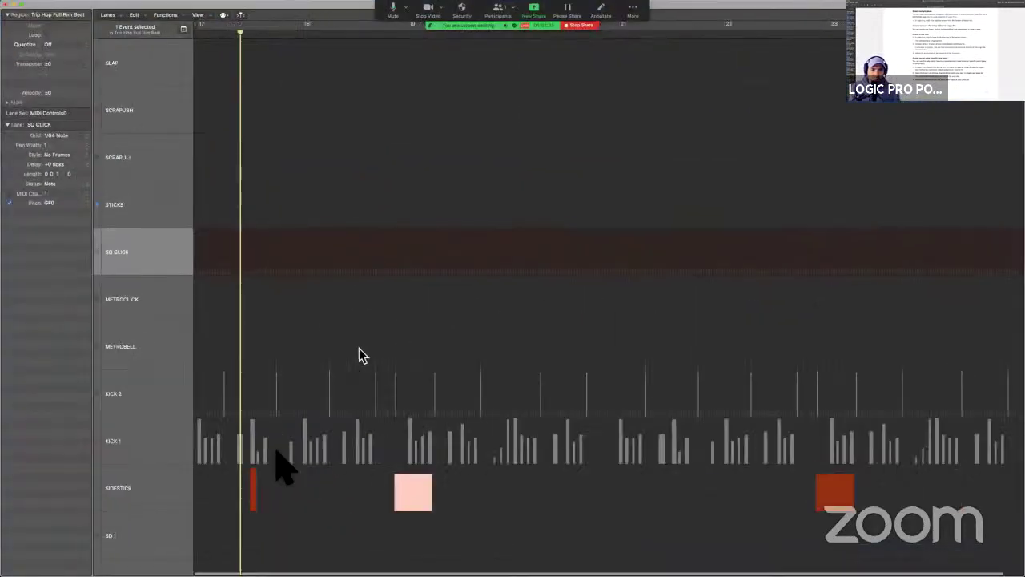
{"action": "key", "text": "z"}
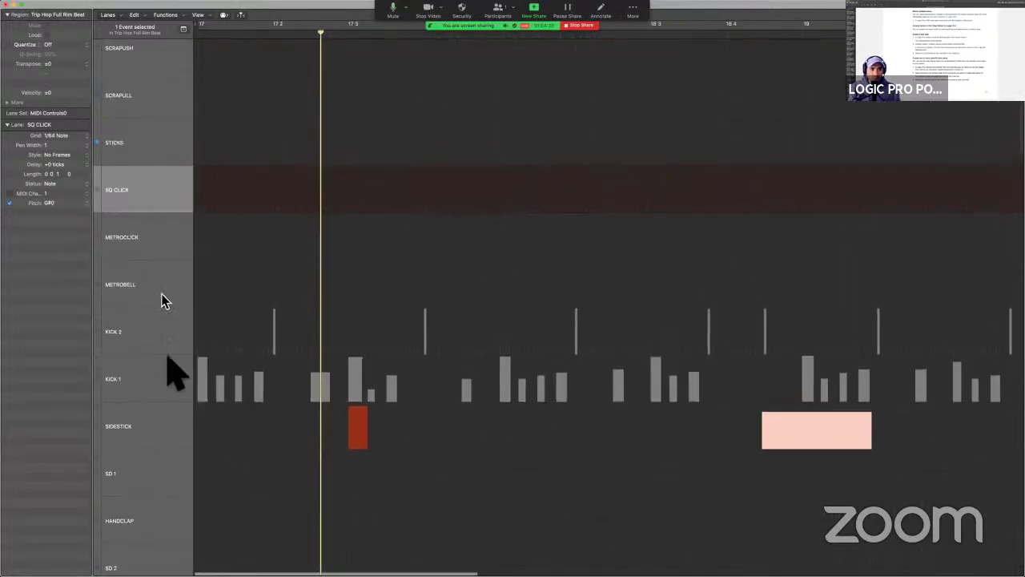
Switch to the Logic Pro User Guide and examine the instructions on creating specific lane types with Auto Define and on matching lanes.
{"action": "key", "text": "ctrl+Left"}
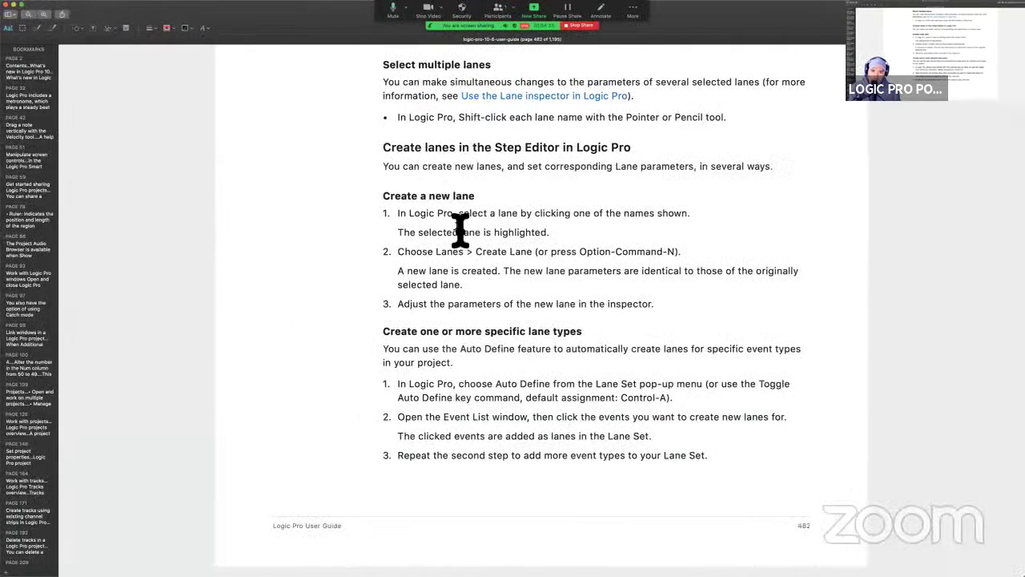
{"action": "scroll", "coordinate": [439, 293], "scroll_direction": "up", "scroll_amount": 3}
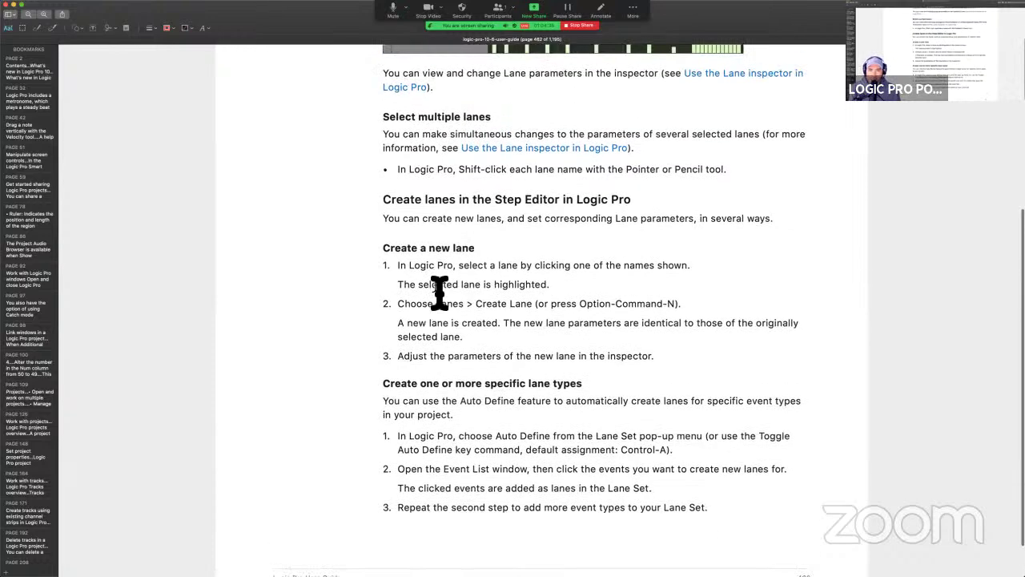
{"action": "scroll", "coordinate": [440, 293], "scroll_direction": "down", "scroll_amount": 3}
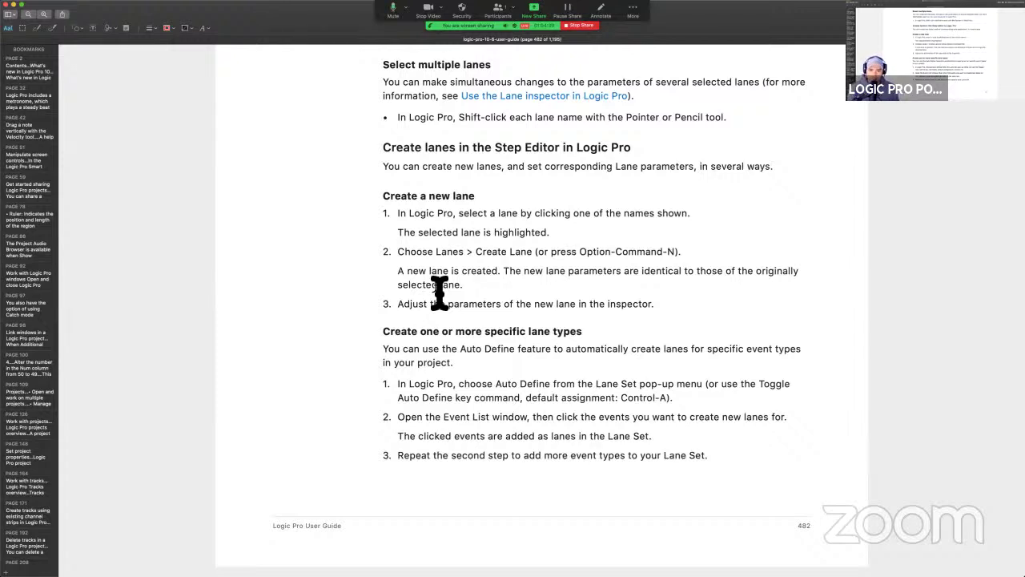
{"action": "left_click_drag", "start_coordinate": [582, 349], "coordinate": [806, 349]}
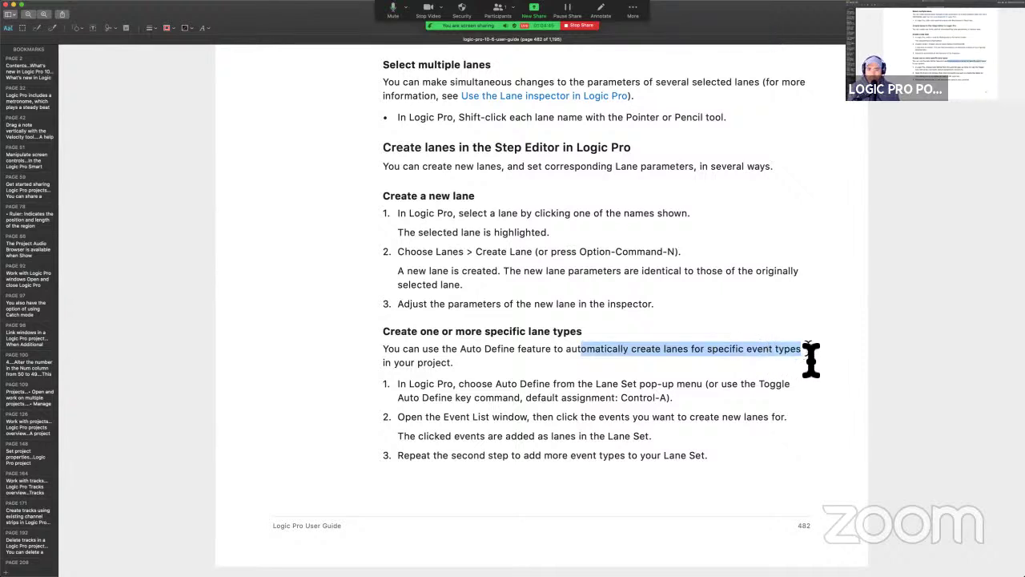
{"action": "left_click", "coordinate": [643, 463]}
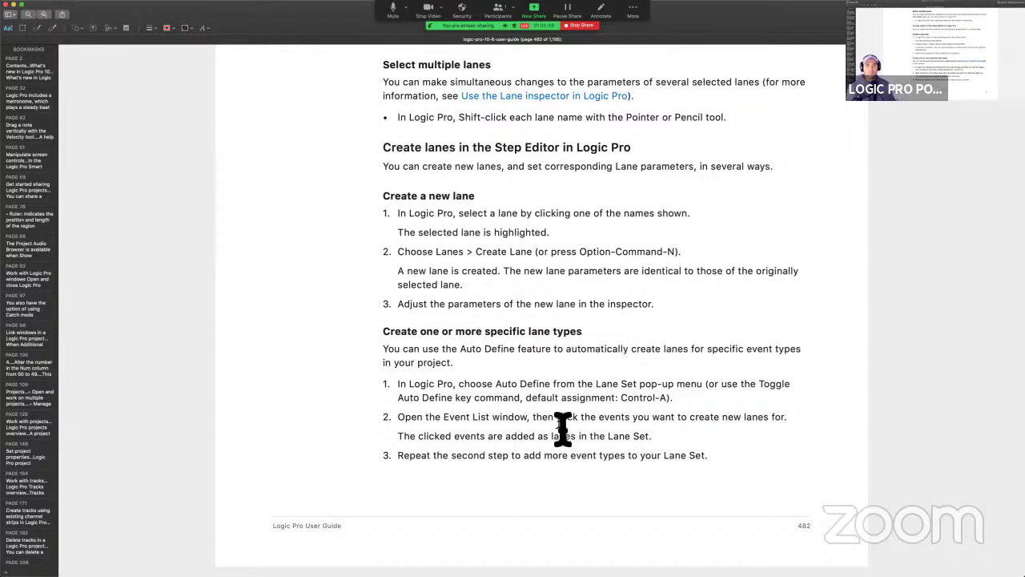
{"action": "scroll", "coordinate": [491, 405], "scroll_direction": "down", "scroll_amount": 20}
{"action": "scroll", "coordinate": [515, 297], "scroll_direction": "up", "scroll_amount": 8}
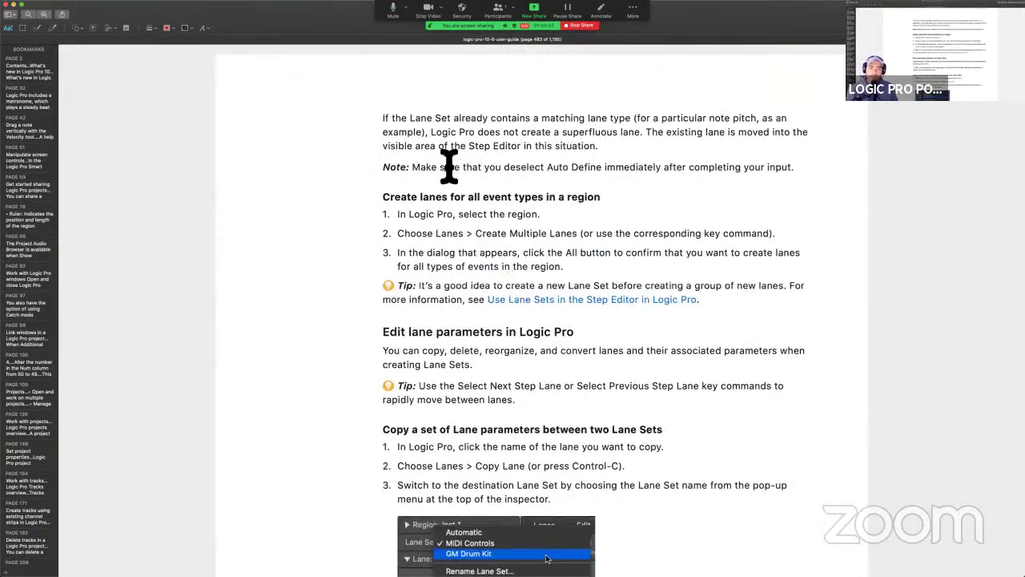
{"action": "left_click_drag", "start_coordinate": [418, 130], "coordinate": [556, 168]}
{"action": "left_click", "coordinate": [556, 181]}
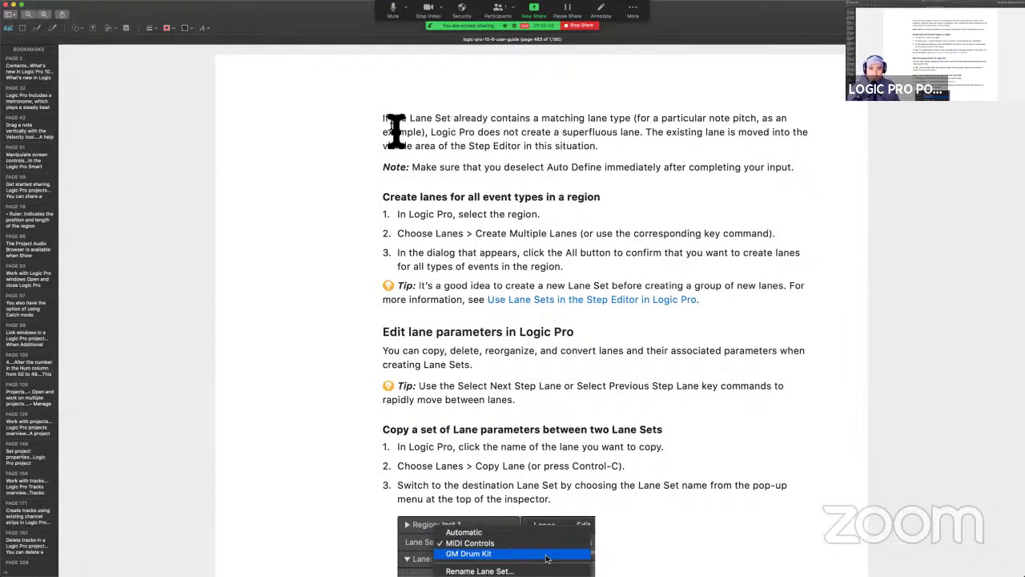
Switch back to Logic Pro's Step Editor and select the SIDESTICK lane.
{"action": "key", "text": "ctrl+Up"}
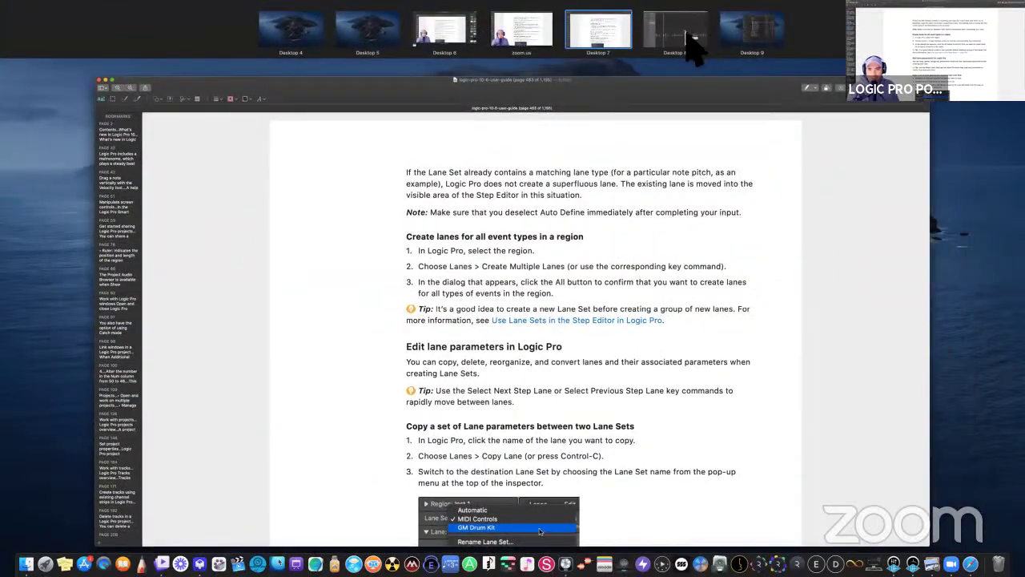
{"action": "left_click", "coordinate": [617, 36]}
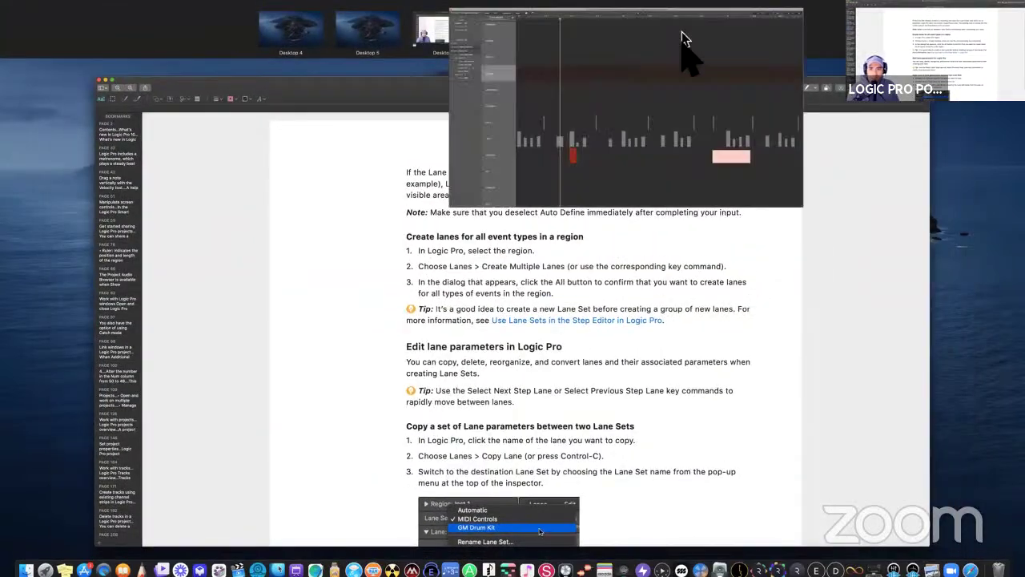
{"action": "left_click", "coordinate": [160, 430]}
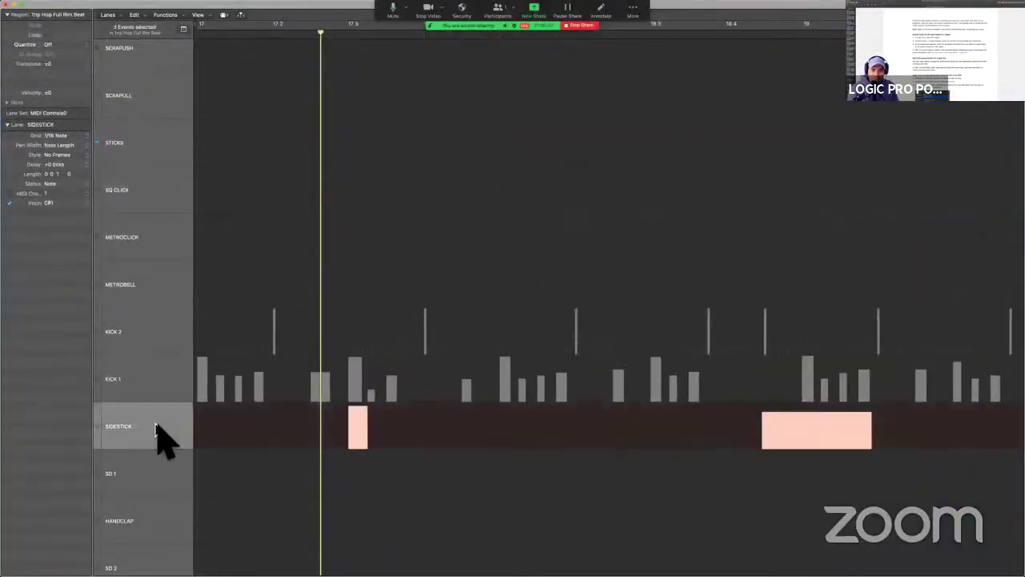
{"action": "left_click", "coordinate": [169, 15]}
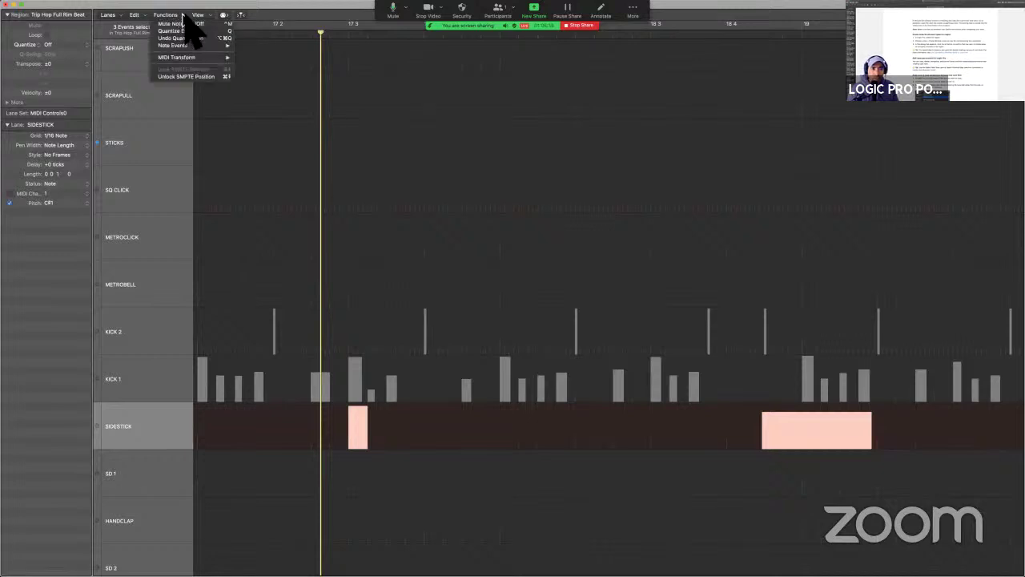
{"action": "left_click", "coordinate": [103, 34]}
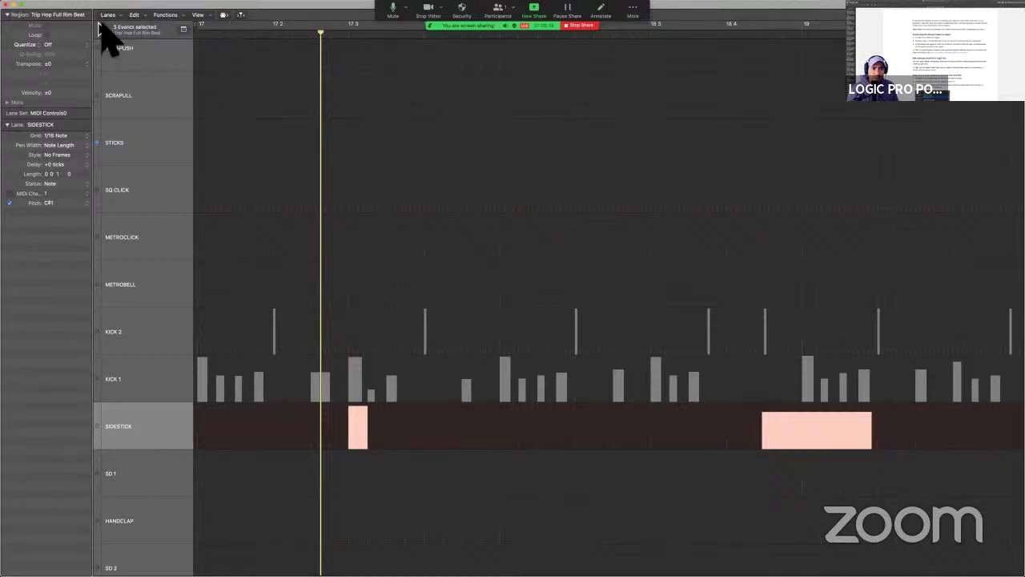
{"action": "left_click", "coordinate": [103, 16]}
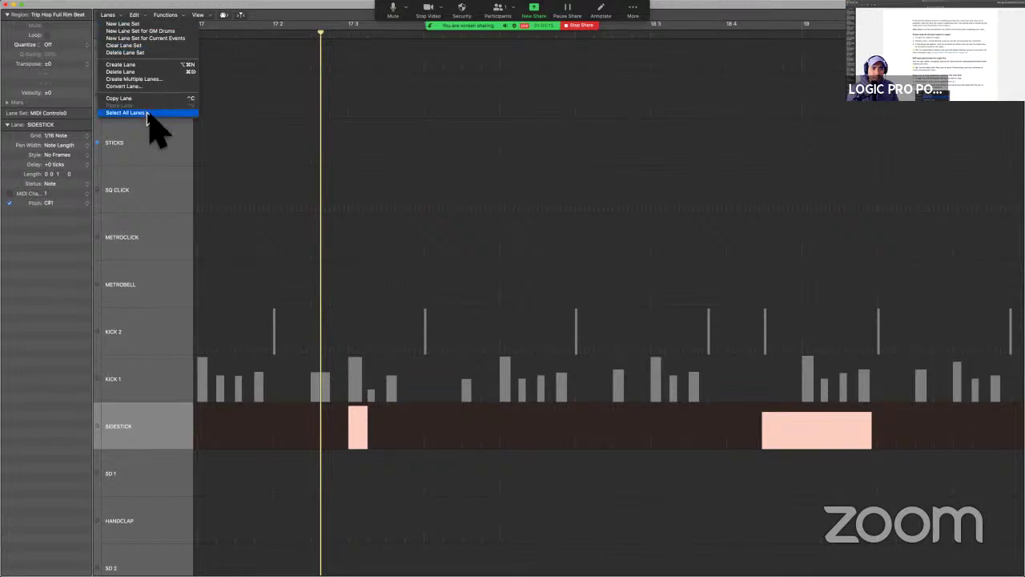
{"action": "left_click", "coordinate": [74, 124]}
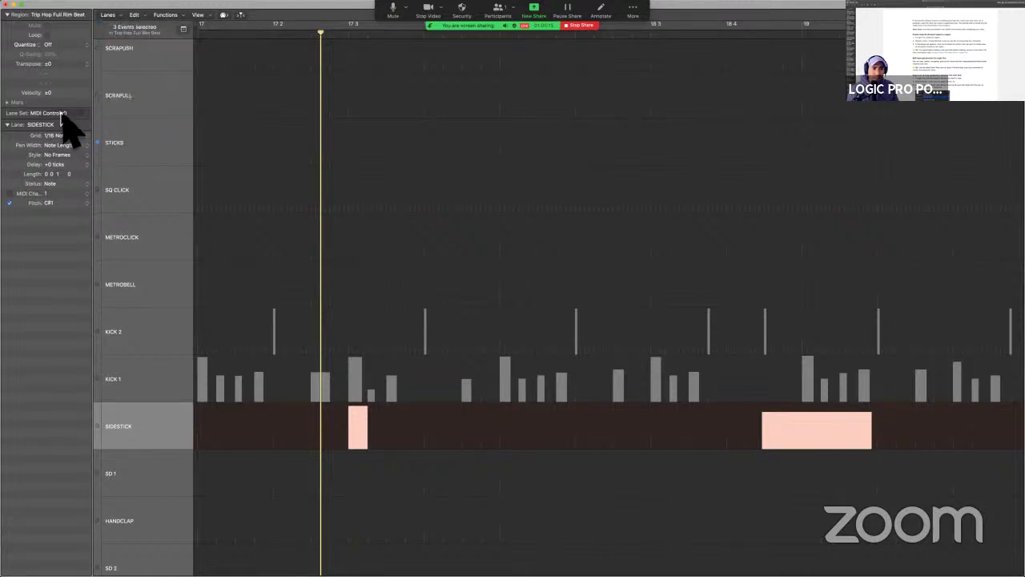
{"action": "left_click", "coordinate": [62, 117]}
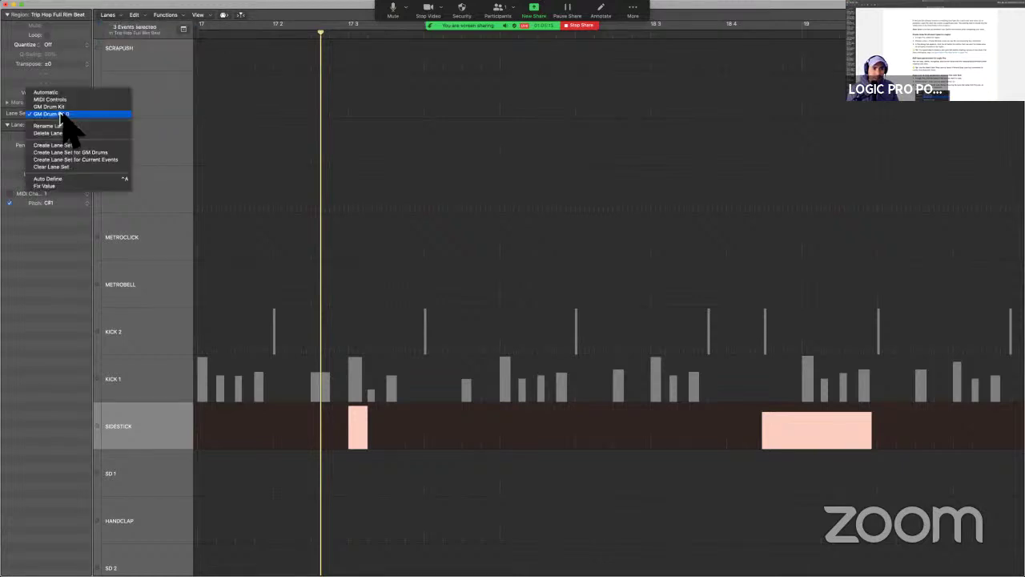
{"action": "left_click", "coordinate": [84, 186]}
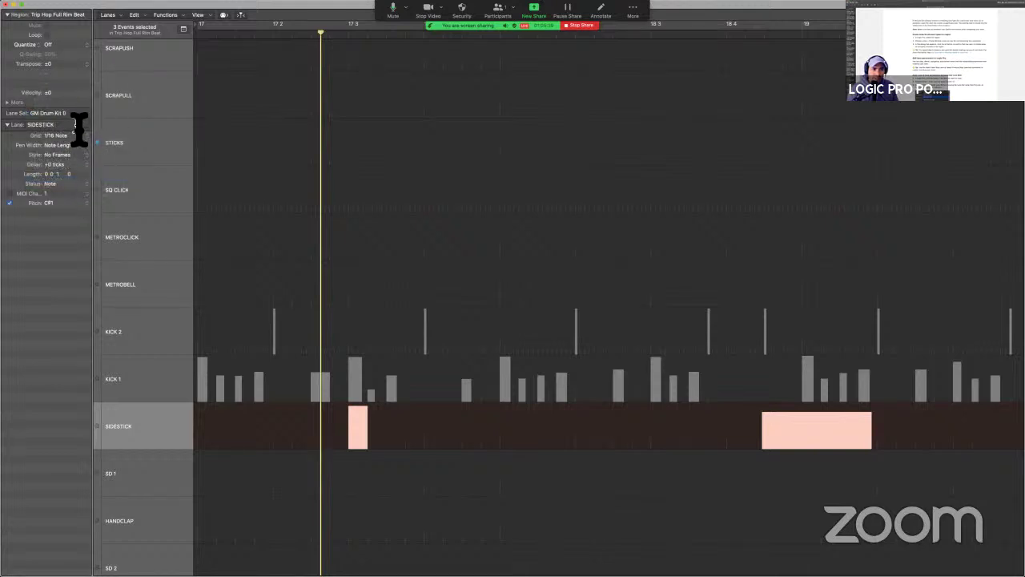
Create a new lane based on the selected SIDESTICK lane.
{"action": "left_click", "coordinate": [121, 16]}
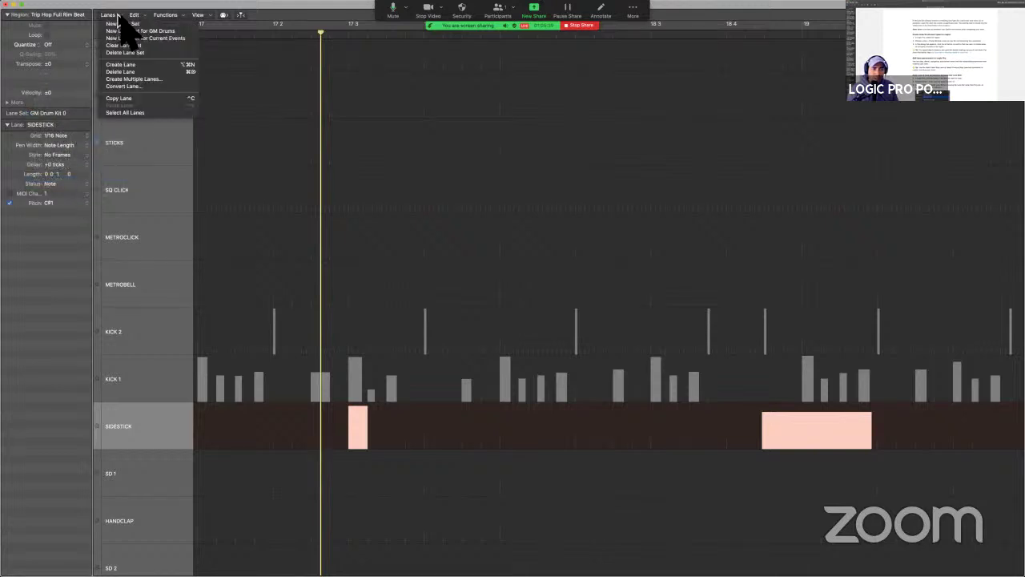
{"action": "left_click", "coordinate": [147, 65]}
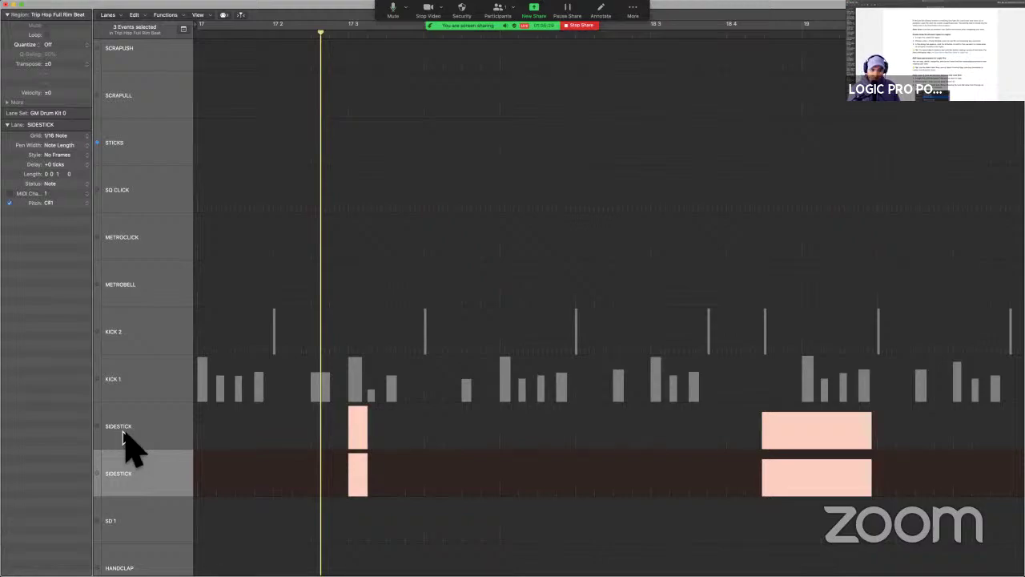
Switch to the Logic Pro User Guide and highlight the whole section "Create one or more specific lane types".
{"action": "key", "text": "ctrl+Left"}
{"action": "scroll", "coordinate": [553, 344], "scroll_direction": "down", "scroll_amount": 1}
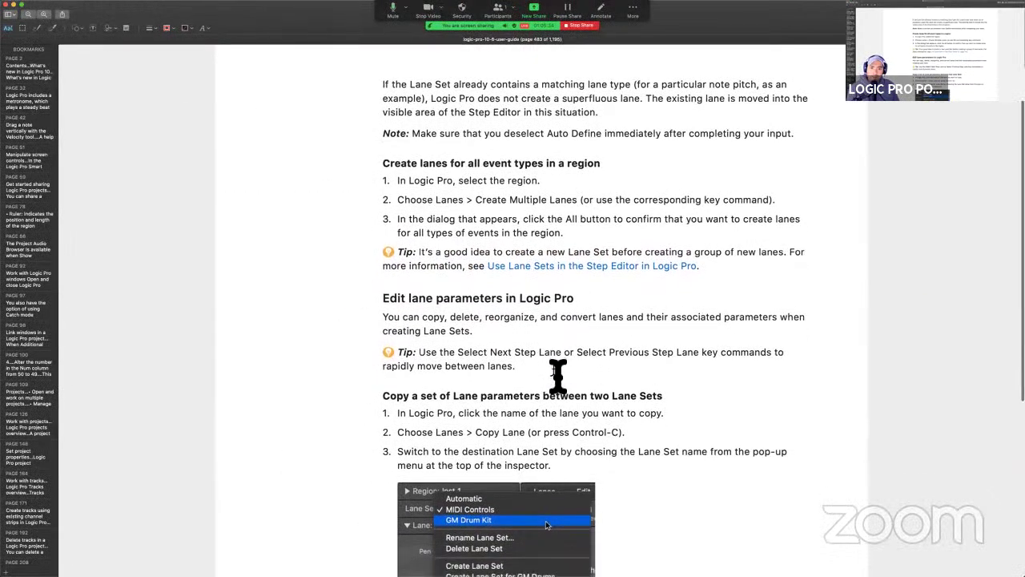
{"action": "scroll", "coordinate": [557, 336], "scroll_direction": "up", "scroll_amount": 2}
{"action": "scroll", "coordinate": [519, 174], "scroll_direction": "up", "scroll_amount": 1}
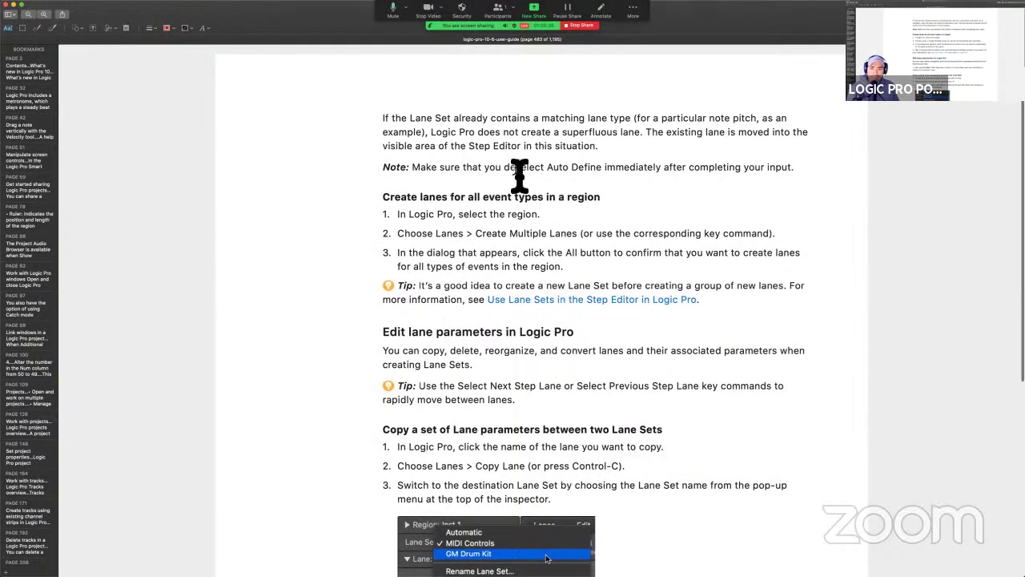
{"action": "scroll", "coordinate": [519, 175], "scroll_direction": "up", "scroll_amount": 10}
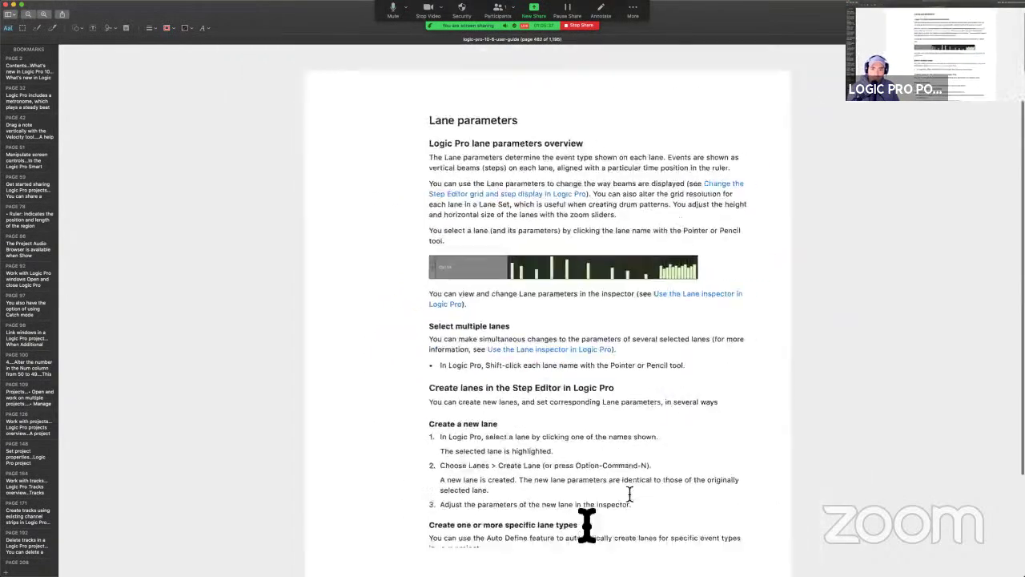
{"action": "scroll", "coordinate": [588, 525], "scroll_direction": "down", "scroll_amount": 3}
{"action": "left_click_drag", "start_coordinate": [424, 431], "coordinate": [724, 541]}
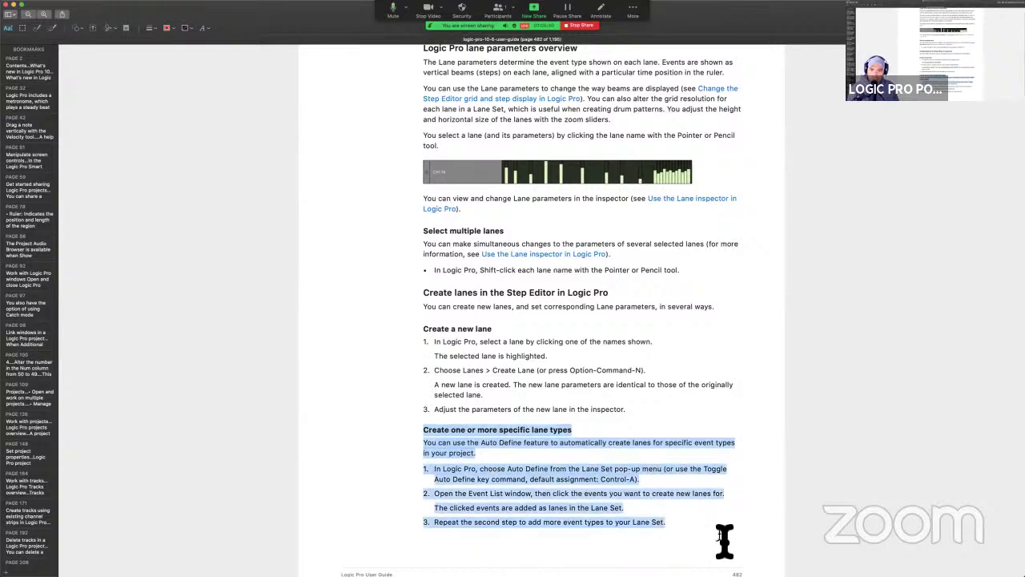
{"action": "key", "text": "ctrl+super+h"}
Examine the guide's instructions on creating lanes for all event types in a region, including the tip on new Lane Sets.
{"action": "scroll", "coordinate": [590, 412], "scroll_direction": "down", "scroll_amount": 2}
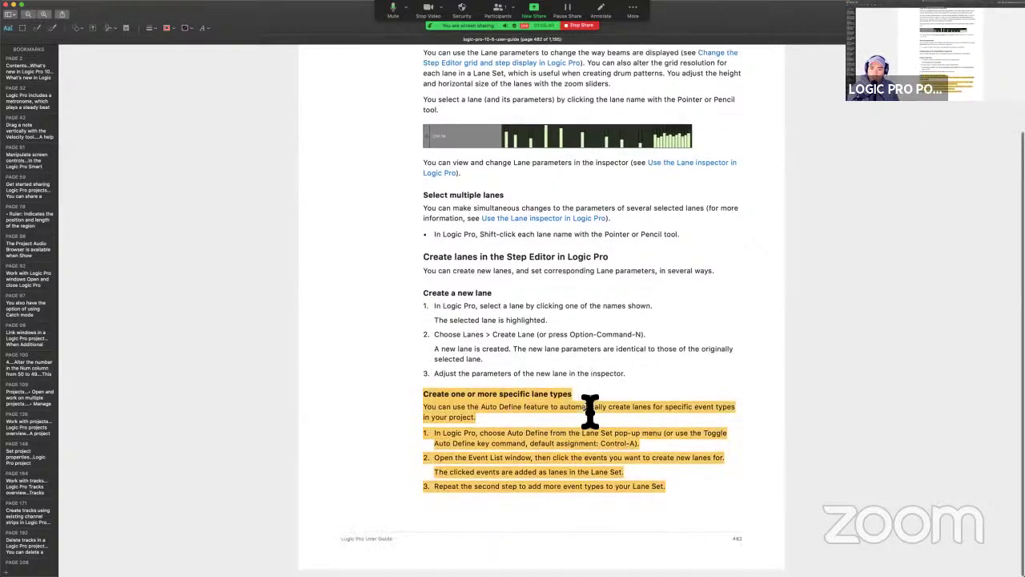
{"action": "scroll", "coordinate": [590, 408], "scroll_direction": "down", "scroll_amount": 10}
{"action": "scroll", "coordinate": [591, 284], "scroll_direction": "up", "scroll_amount": 3}
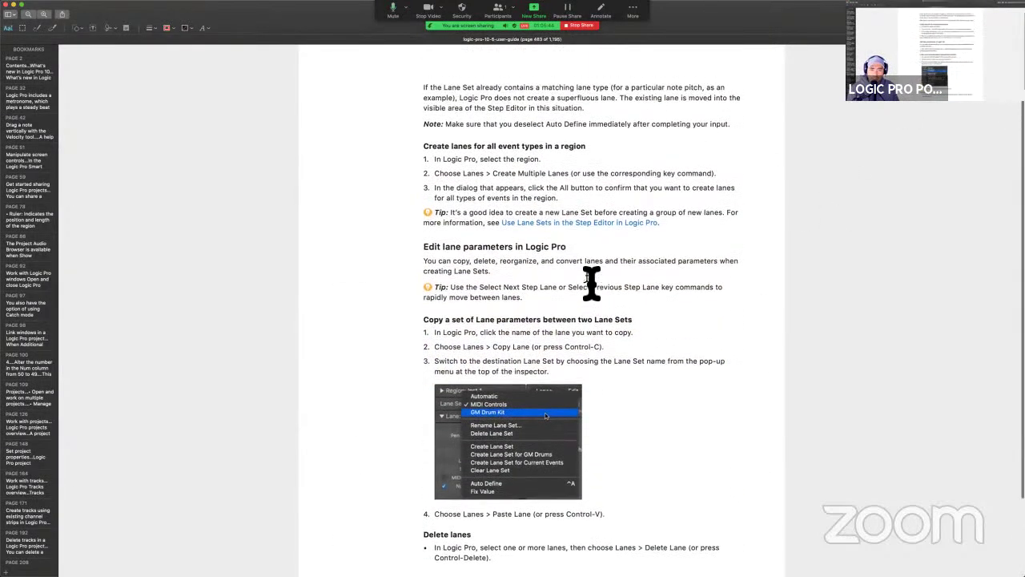
{"action": "scroll", "coordinate": [591, 282], "scroll_direction": "down", "scroll_amount": 1}
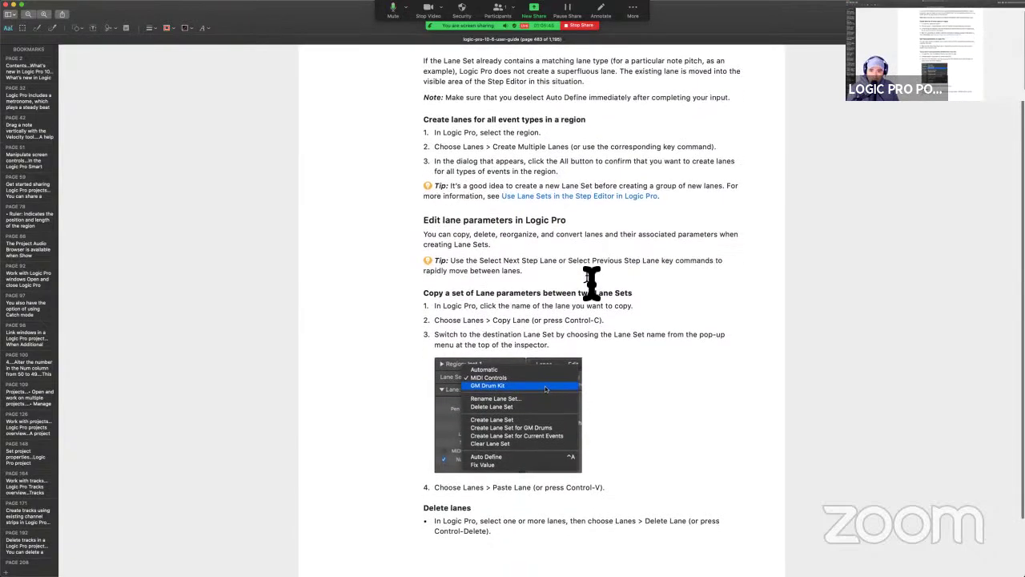
{"action": "scroll", "coordinate": [607, 200], "scroll_direction": "up", "scroll_amount": 5}
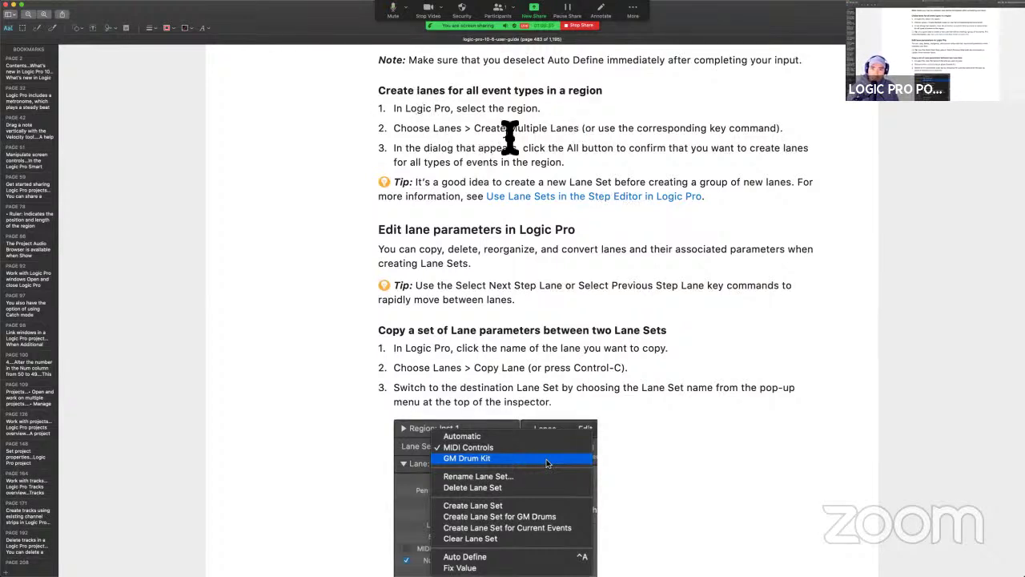
{"action": "left_click_drag", "start_coordinate": [454, 111], "coordinate": [576, 163]}
{"action": "left_click", "coordinate": [561, 152]}
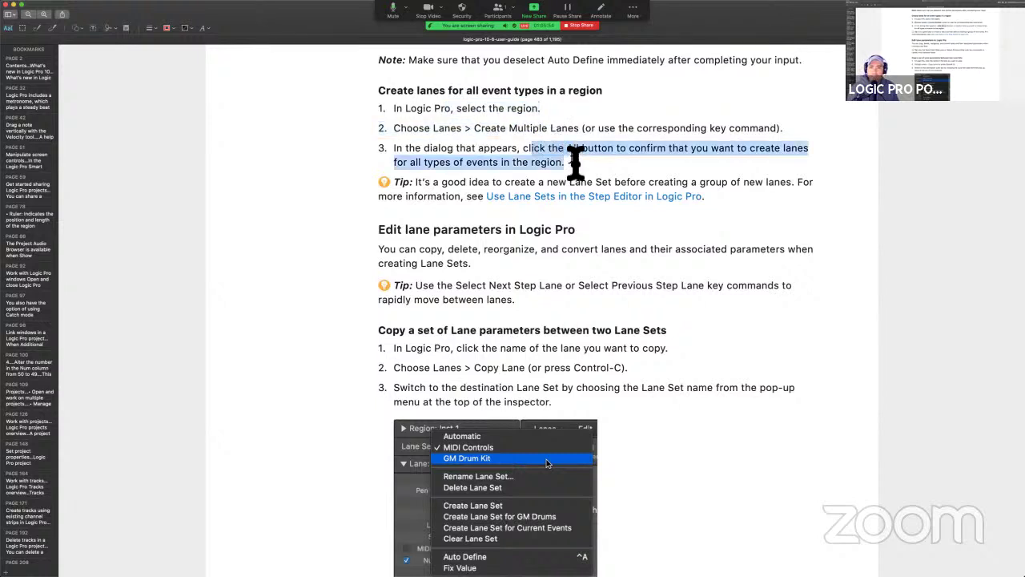
{"action": "left_click", "coordinate": [576, 164]}
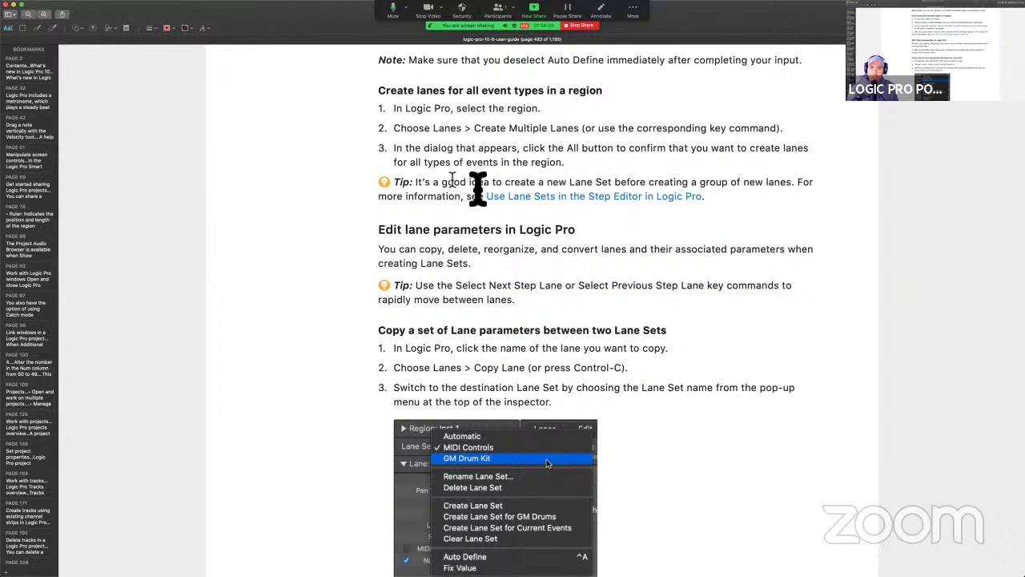
{"action": "scroll", "coordinate": [485, 272], "scroll_direction": "right", "scroll_amount": 5}
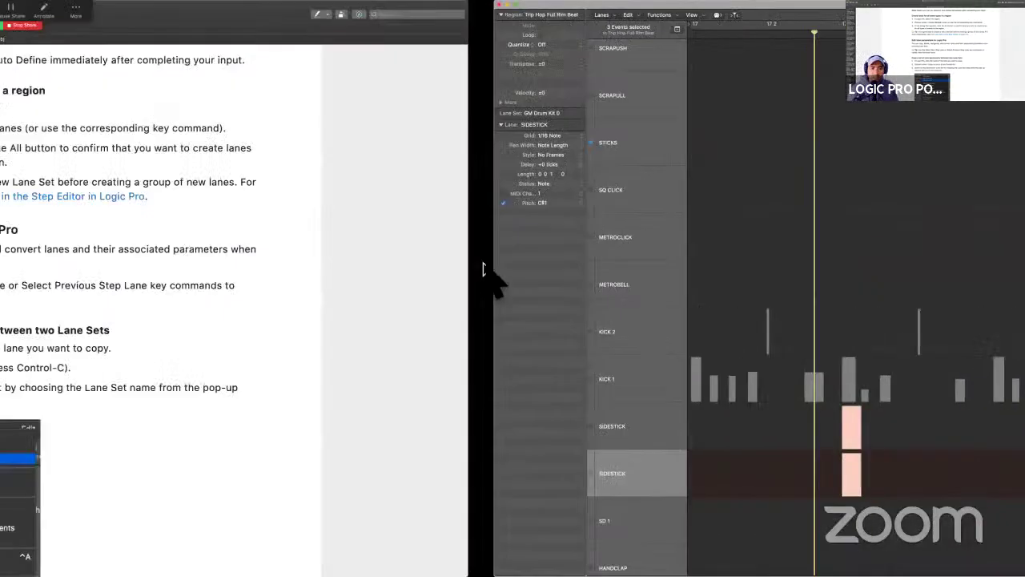
{"action": "scroll", "coordinate": [417, 192], "scroll_direction": "left", "scroll_amount": 5}
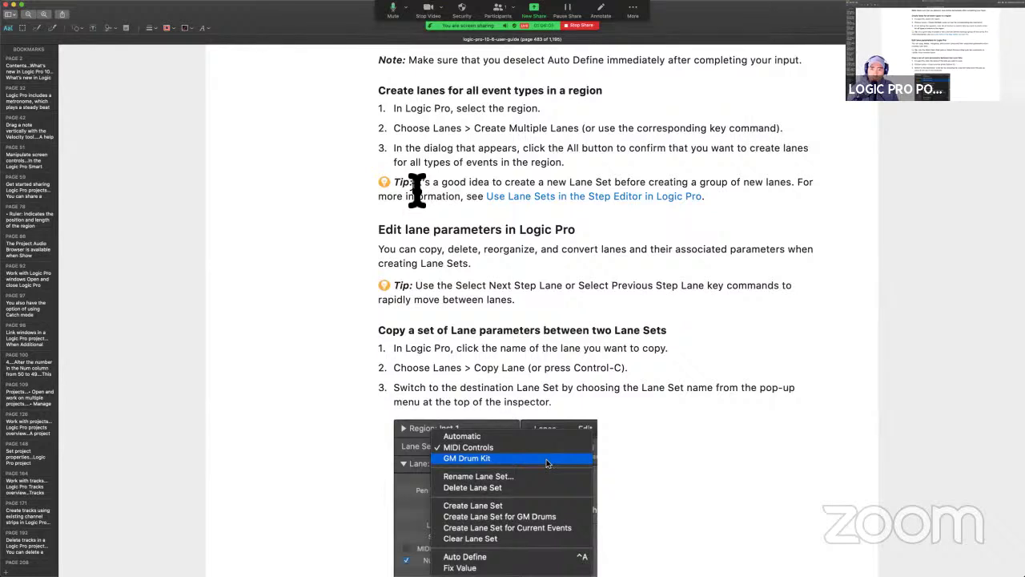
{"action": "left_click_drag", "start_coordinate": [417, 190], "coordinate": [663, 187]}
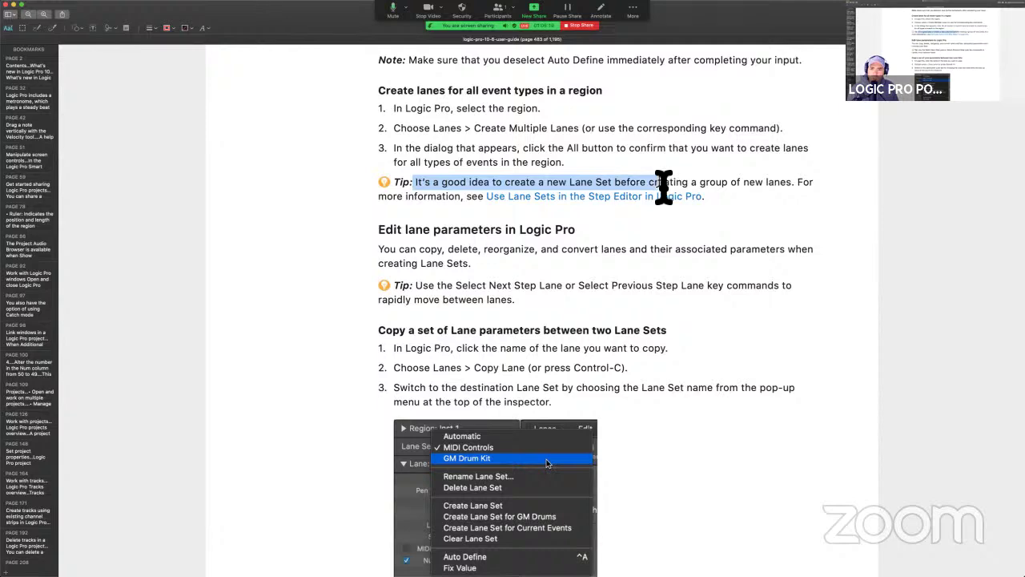
Switch back to Logic Pro's Step Editor and create a new lane set.
{"action": "key", "text": "ctrl+Right"}
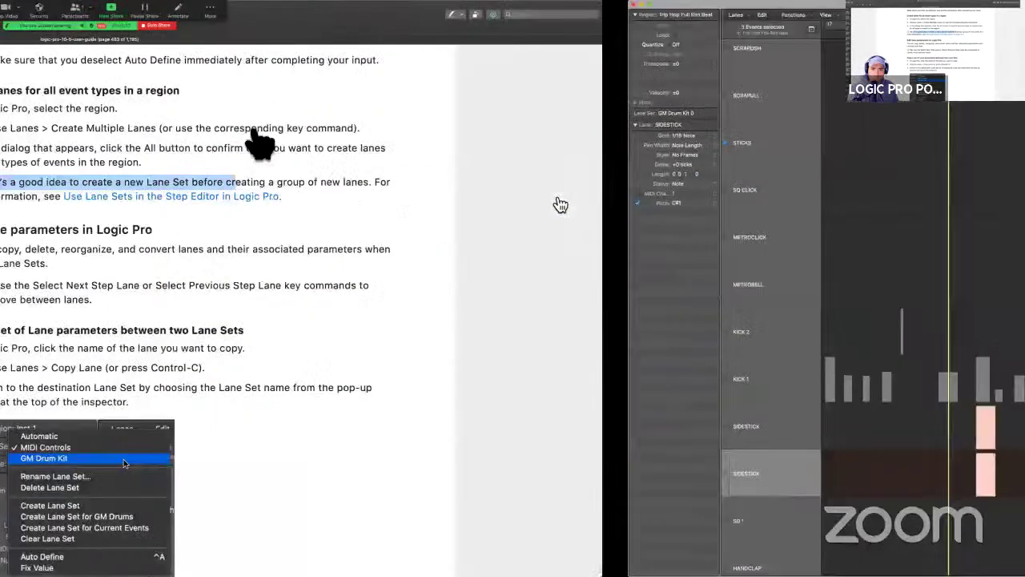
{"action": "scroll", "coordinate": [176, 80], "scroll_direction": "up", "scroll_amount": 1}
{"action": "left_click", "coordinate": [178, 75]}
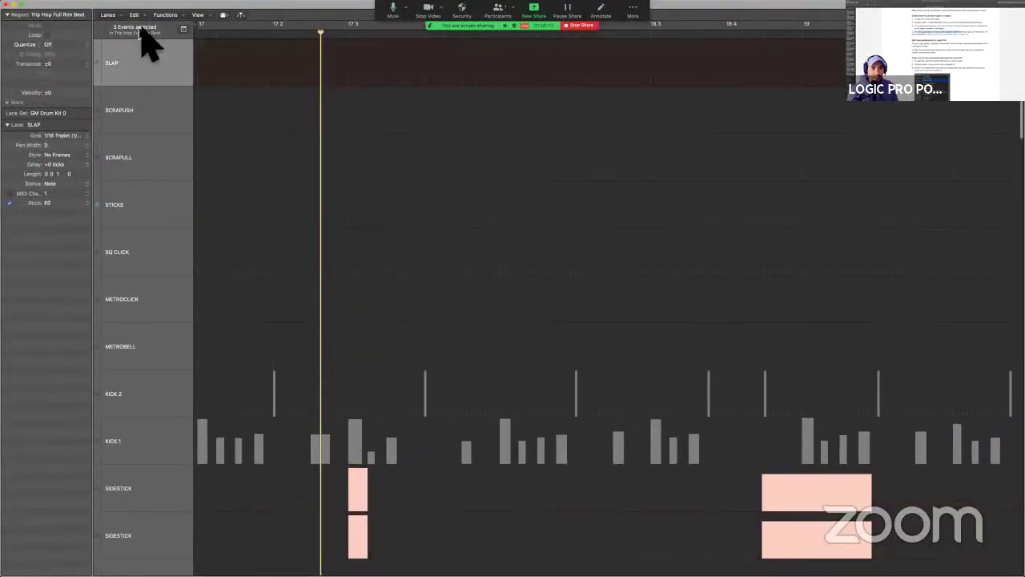
{"action": "left_click", "coordinate": [118, 16]}
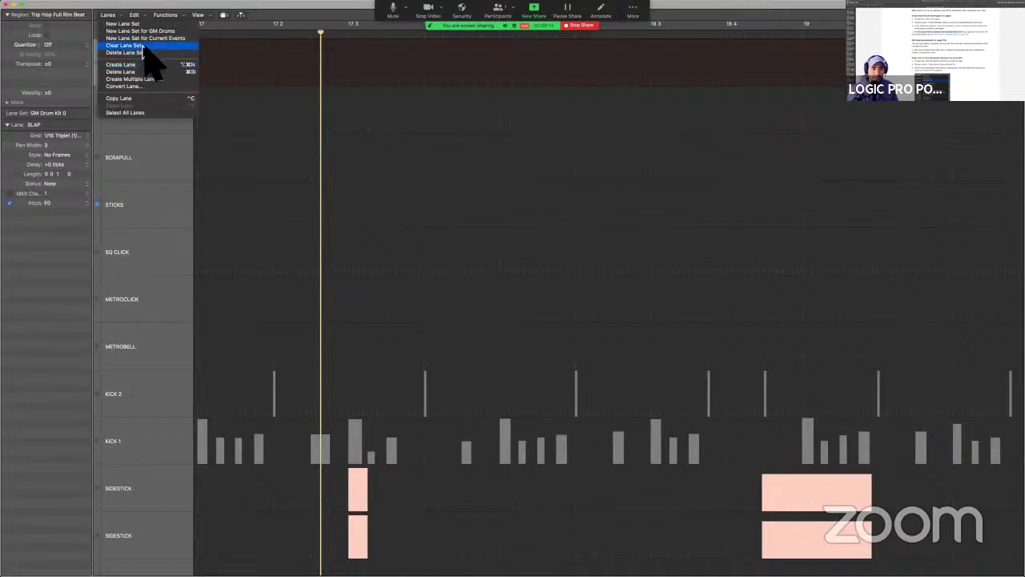
{"action": "left_click", "coordinate": [142, 46]}
Create multiple lanes in the new lane set for all events of the current region.
{"action": "left_click", "coordinate": [114, 15]}
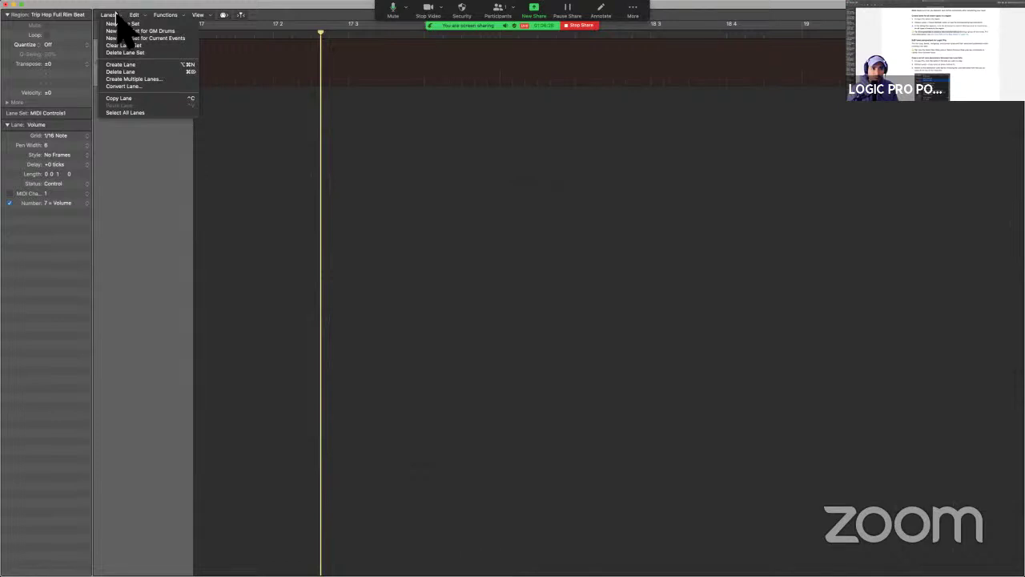
{"action": "left_click", "coordinate": [144, 80]}
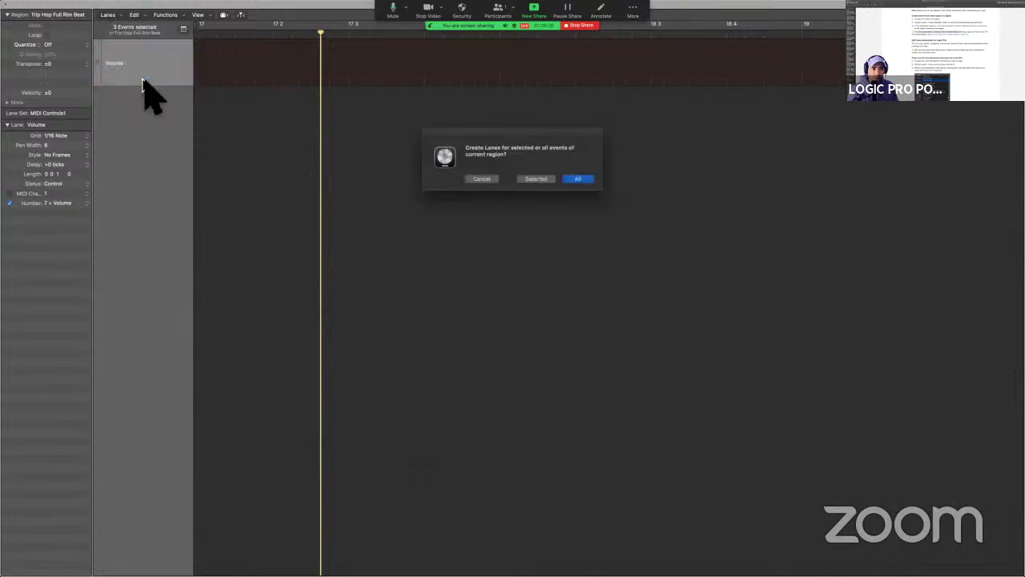
{"action": "left_click", "coordinate": [577, 180]}
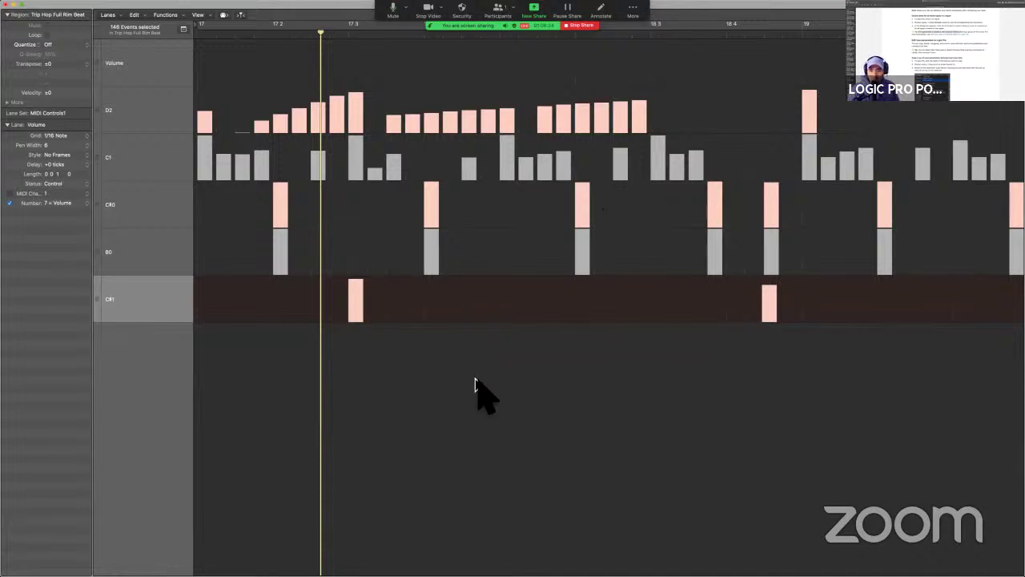
In the Logic Pro User Guide, highlight the section "Create lanes for all event types in a region" and return to Logic Pro.
{"action": "key", "text": "super+Tab"}
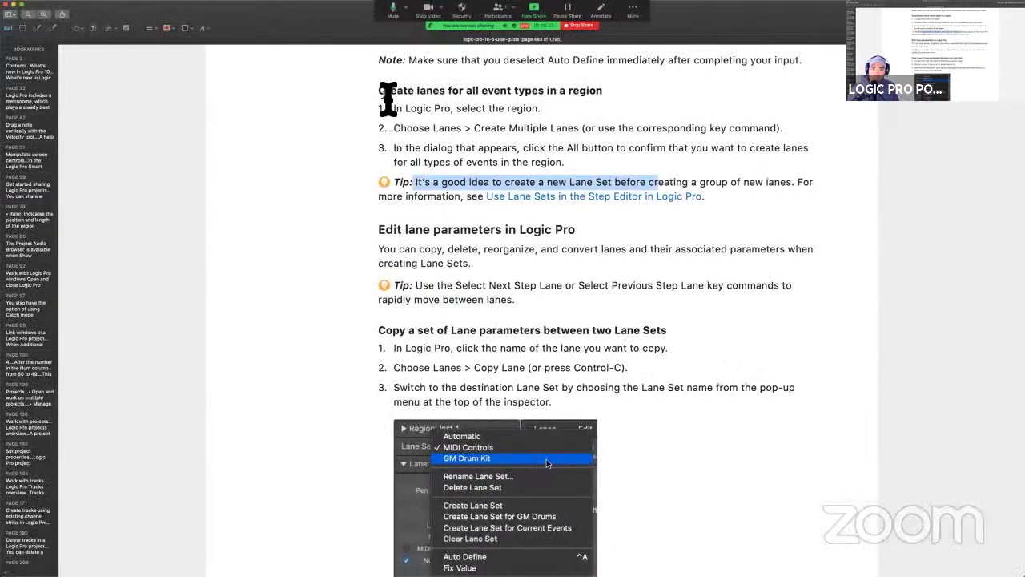
{"action": "left_click_drag", "start_coordinate": [380, 90], "coordinate": [705, 196]}
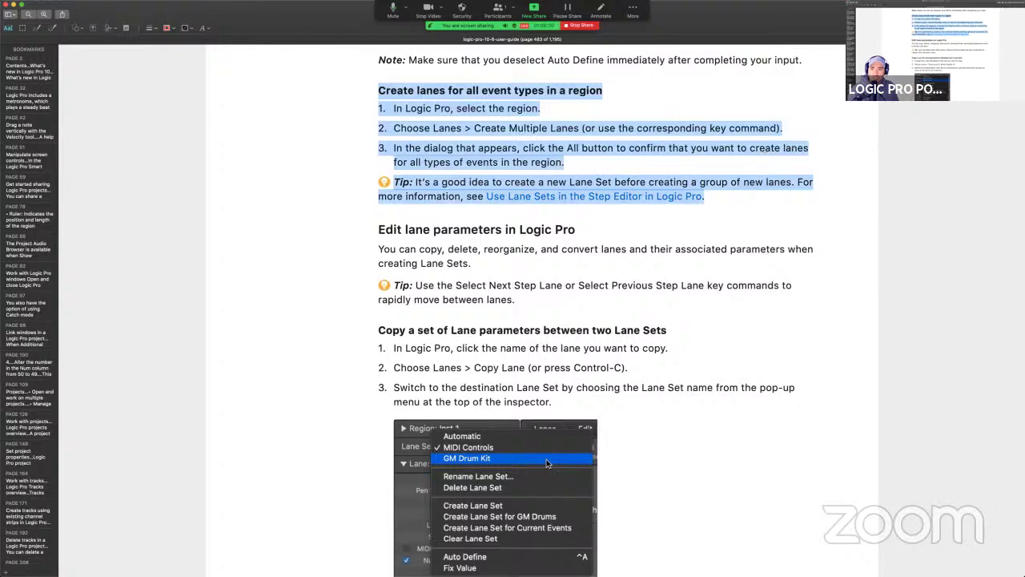
{"action": "key", "text": "super+Tab"}
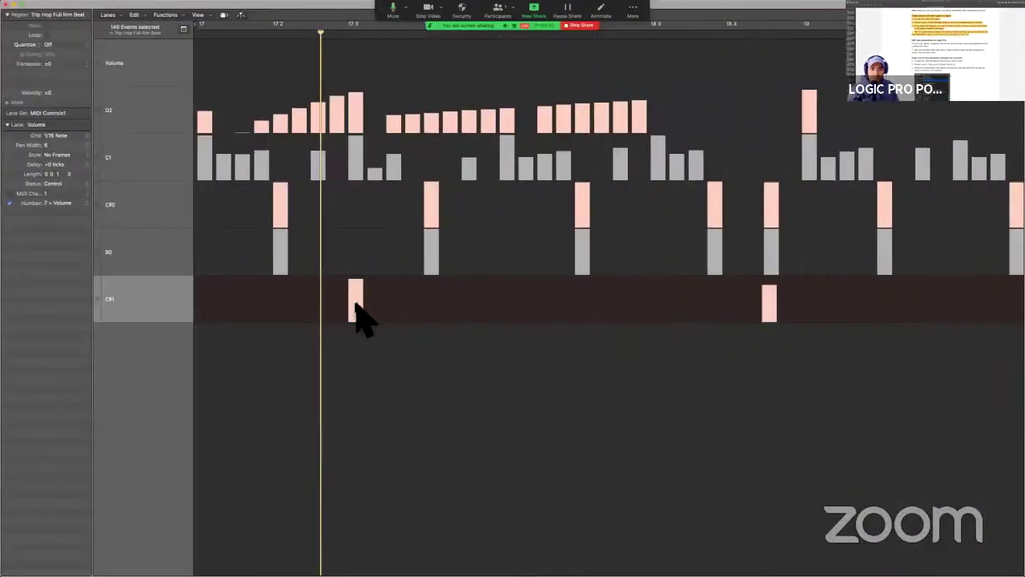
View the Trip Hop Full Rim Beat region in the Tracks window, and return to the Step Editor to select the D2 lane.
{"action": "key", "text": "ctrl+Up"}
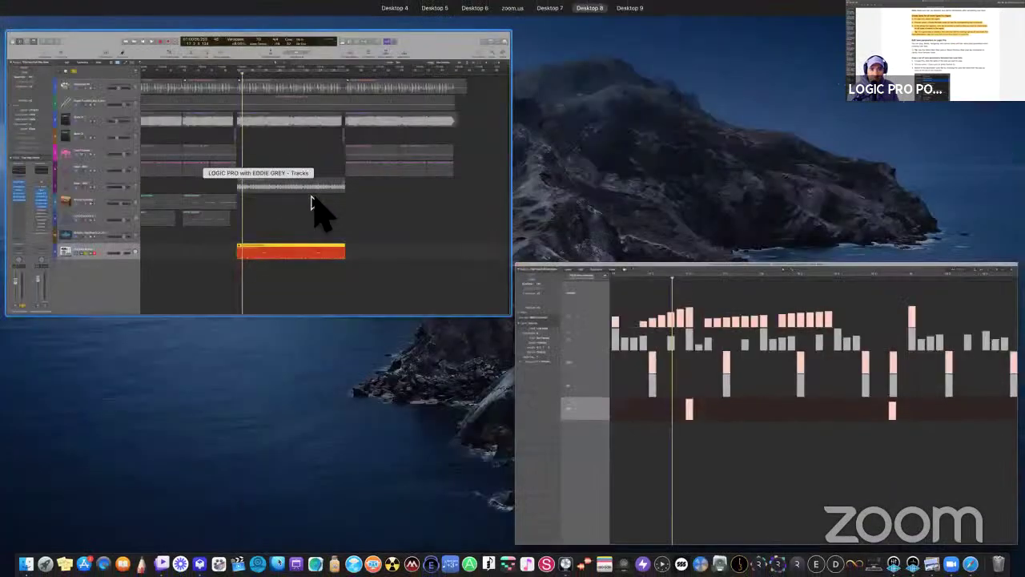
{"action": "left_click", "coordinate": [320, 211]}
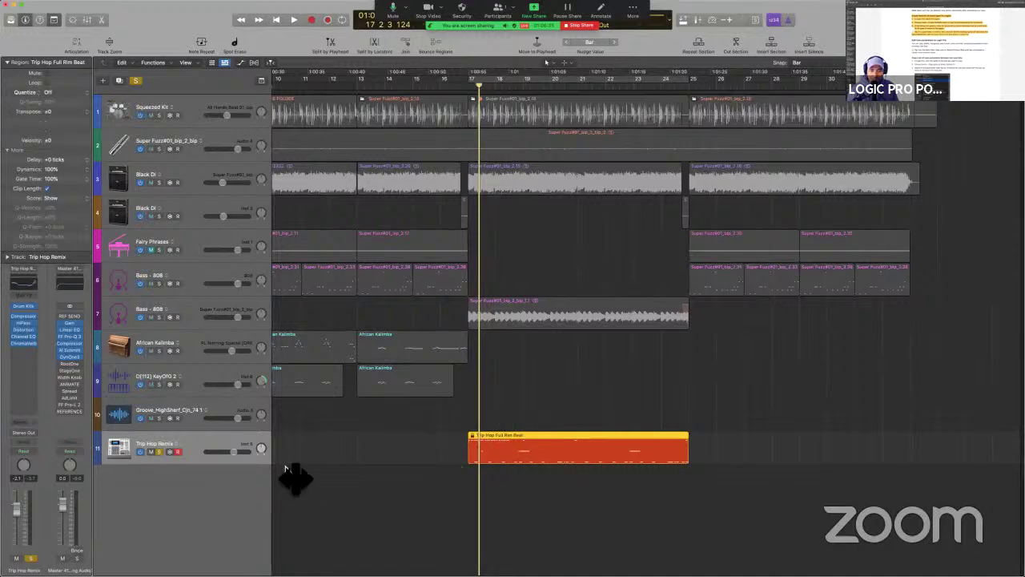
{"action": "key", "text": "ctrl+Up"}
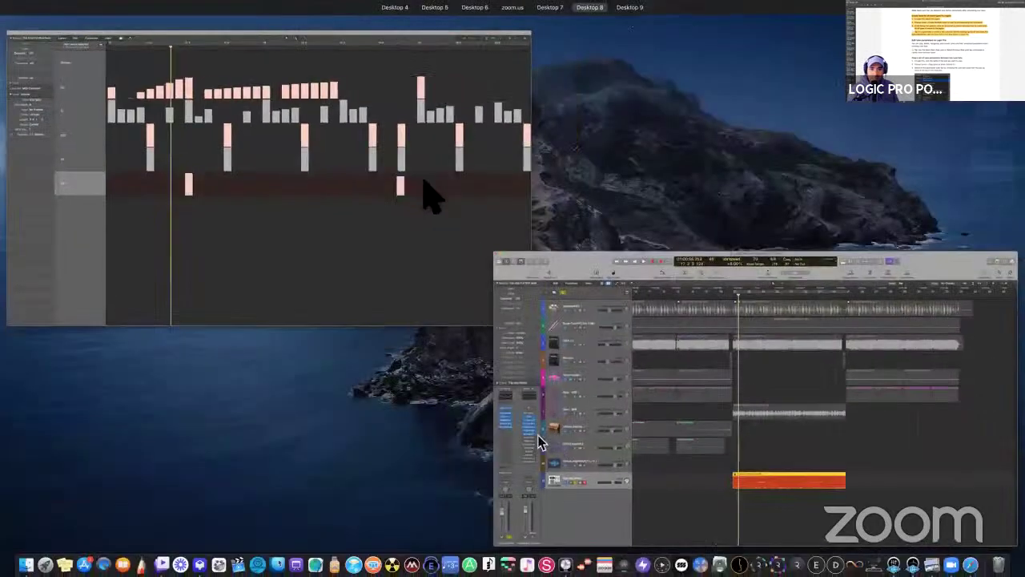
{"action": "left_click", "coordinate": [427, 195]}
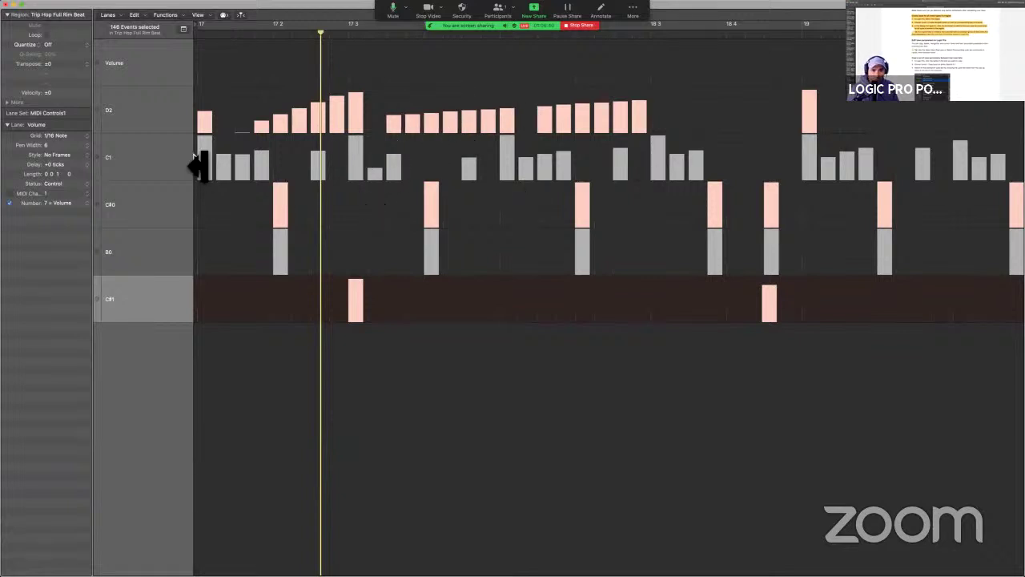
{"action": "left_click", "coordinate": [126, 112]}
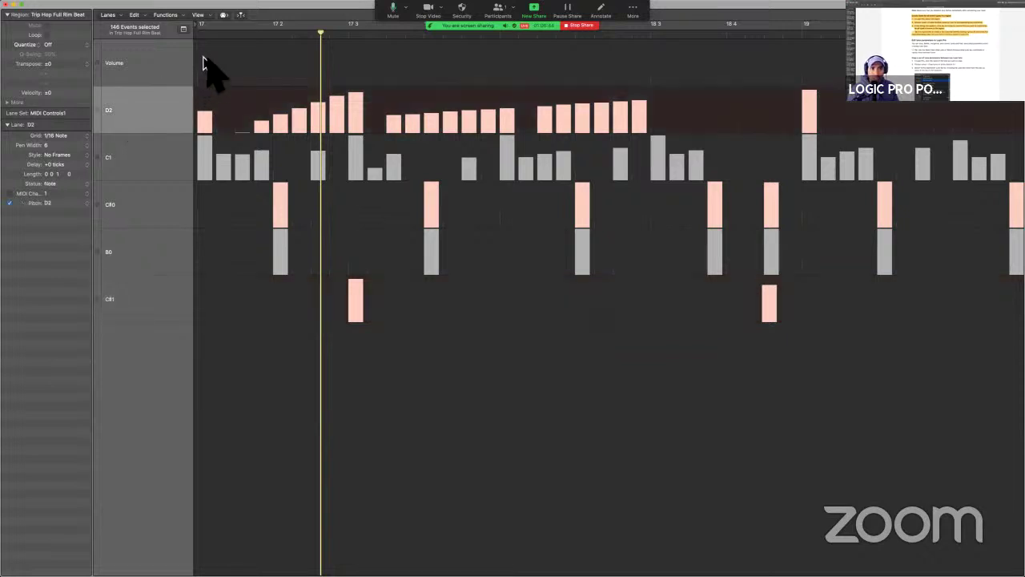
{"action": "left_click", "coordinate": [140, 66]}
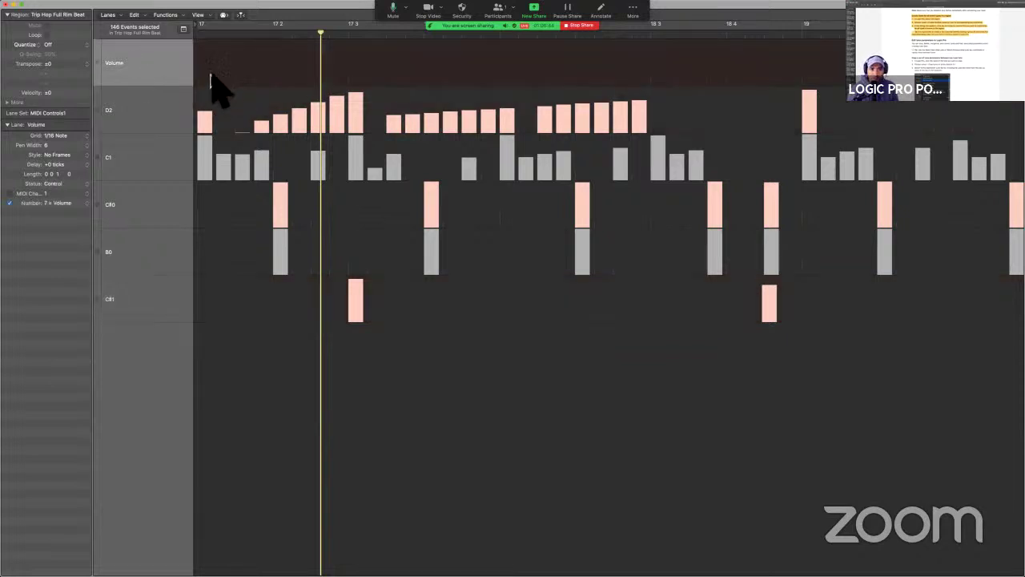
{"action": "left_click_drag", "start_coordinate": [224, 75], "coordinate": [325, 63]}
{"action": "key", "text": "super+z"}
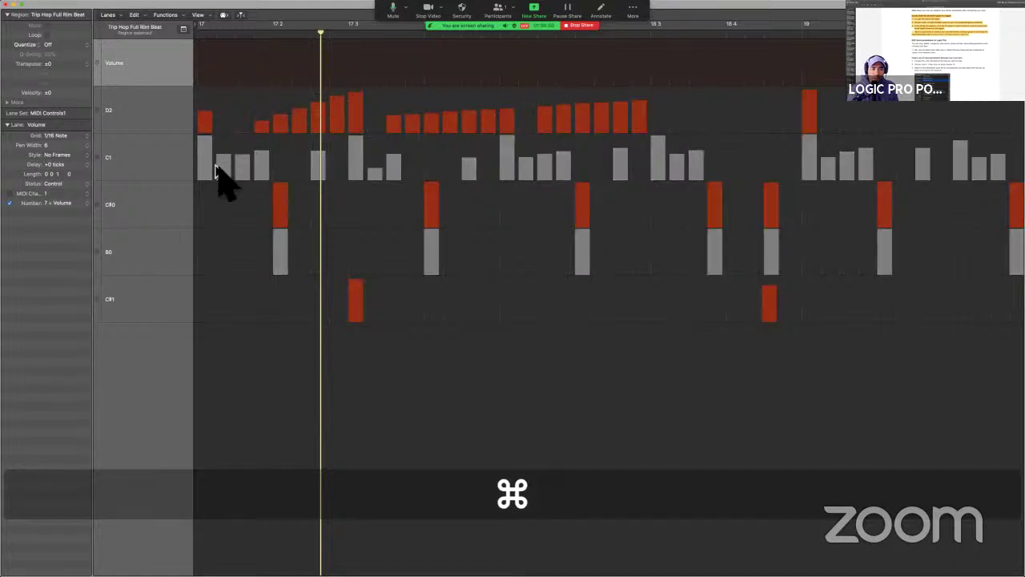
{"action": "left_click", "coordinate": [142, 124]}
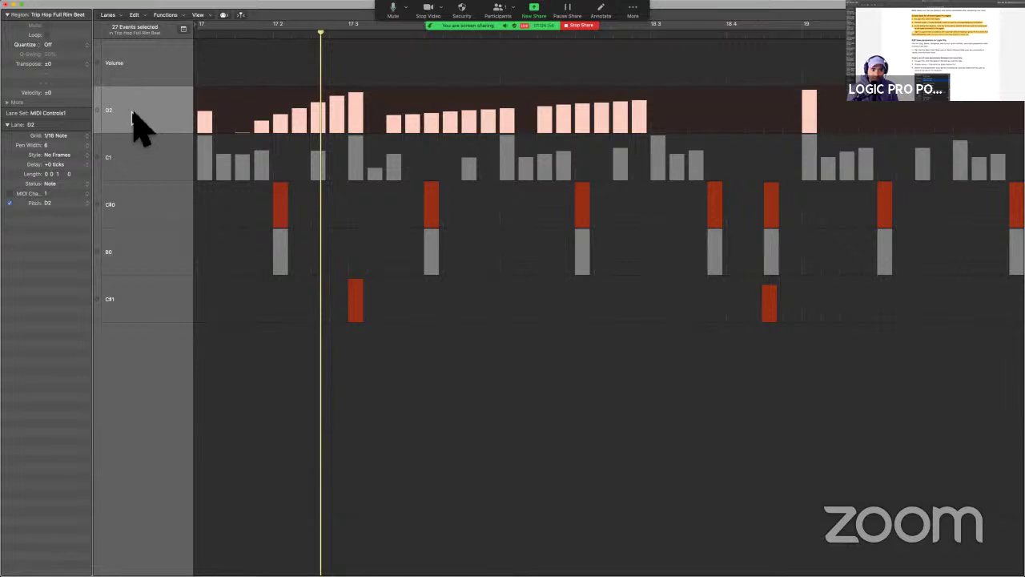
{"action": "key", "text": "super+v"}
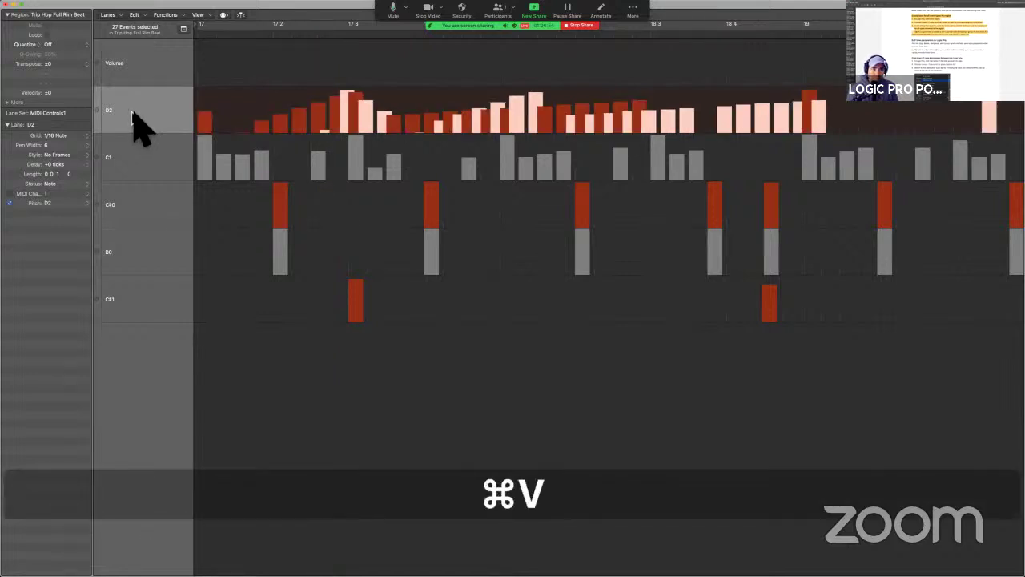
{"action": "left_click", "coordinate": [132, 114]}
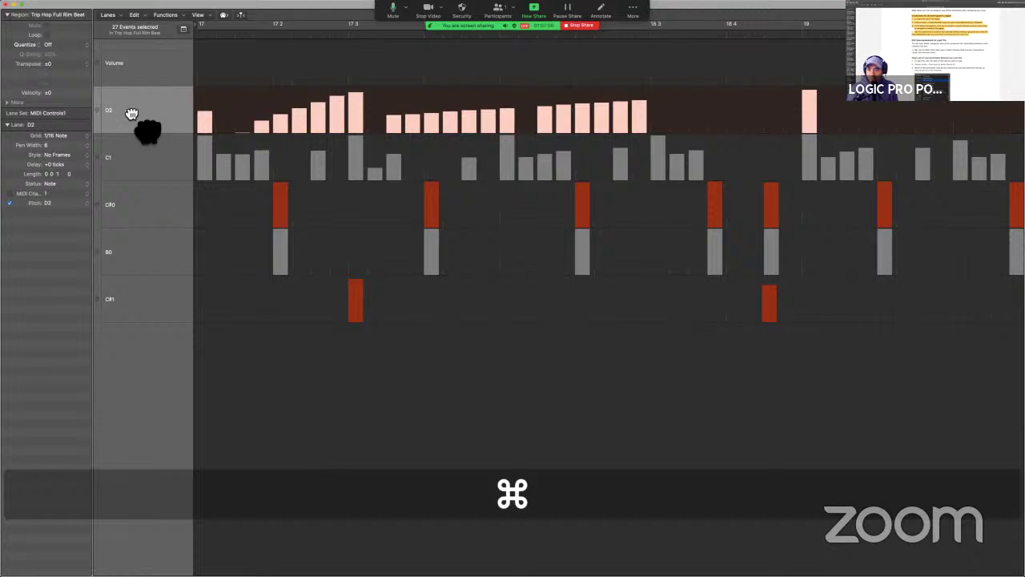
Duplicate the D2 lane directly below the original and select the copy.
{"action": "left_click_drag", "start_coordinate": [132, 113], "coordinate": [131, 170]}
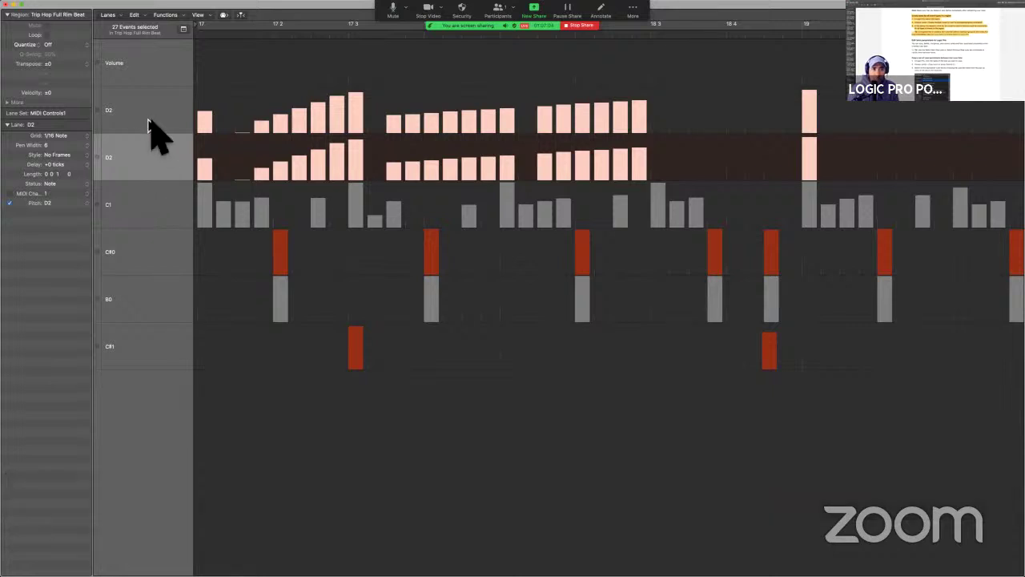
{"action": "left_click", "coordinate": [149, 123]}
{"action": "left_click", "coordinate": [141, 164]}
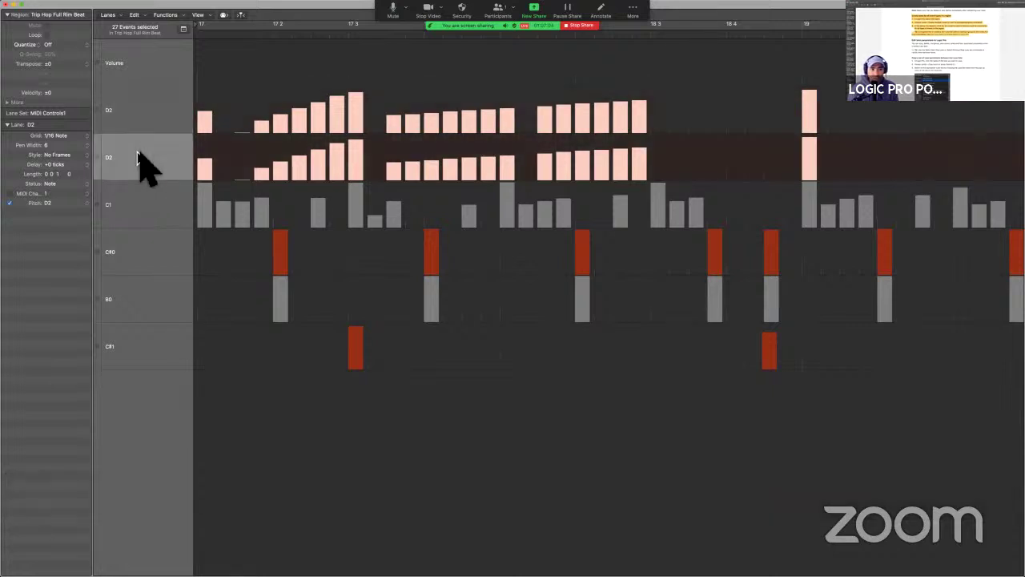
Set the duplicated D2 lane's grid to 1/32 Note and its pen width to 1.
{"action": "left_click", "coordinate": [66, 136]}
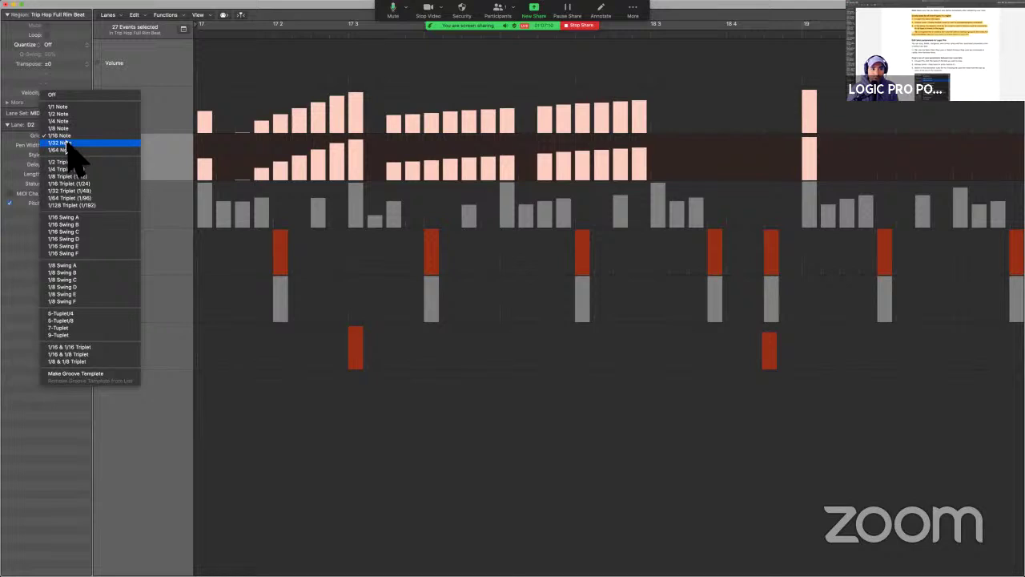
{"action": "left_click", "coordinate": [71, 142]}
{"action": "left_click", "coordinate": [67, 145]}
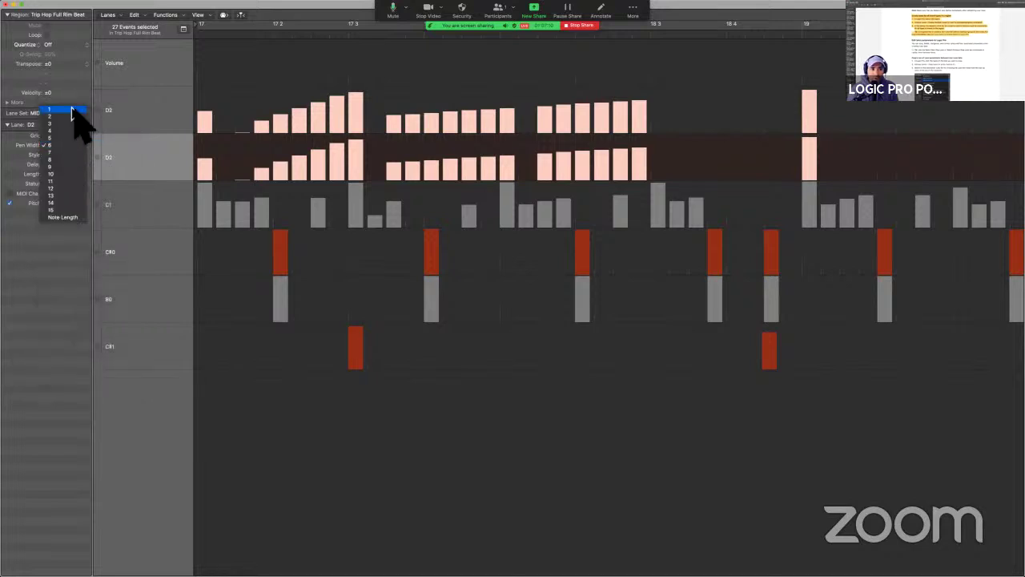
{"action": "left_click", "coordinate": [71, 112]}
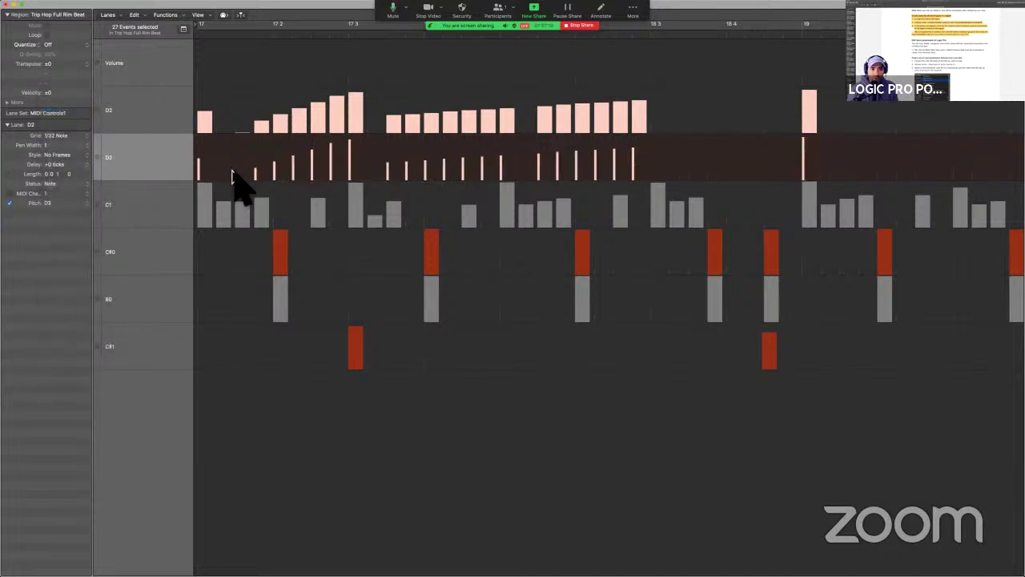
Draw four short runs of 1/32-note events in the duplicated D2 lane, near 17, 17.3, 18 and just before 18.3.
{"action": "mouse_move", "coordinate": [224, 173]}
{"action": "left_mouse_down"}
{"action": "mouse_move", "coordinate": [267, 171]}
{"action": "mouse_move", "coordinate": [266, 160]}
{"action": "left_mouse_up"}
{"action": "left_click_drag", "start_coordinate": [355, 171], "coordinate": [392, 173]}
{"action": "left_click_drag", "start_coordinate": [505, 171], "coordinate": [553, 175]}
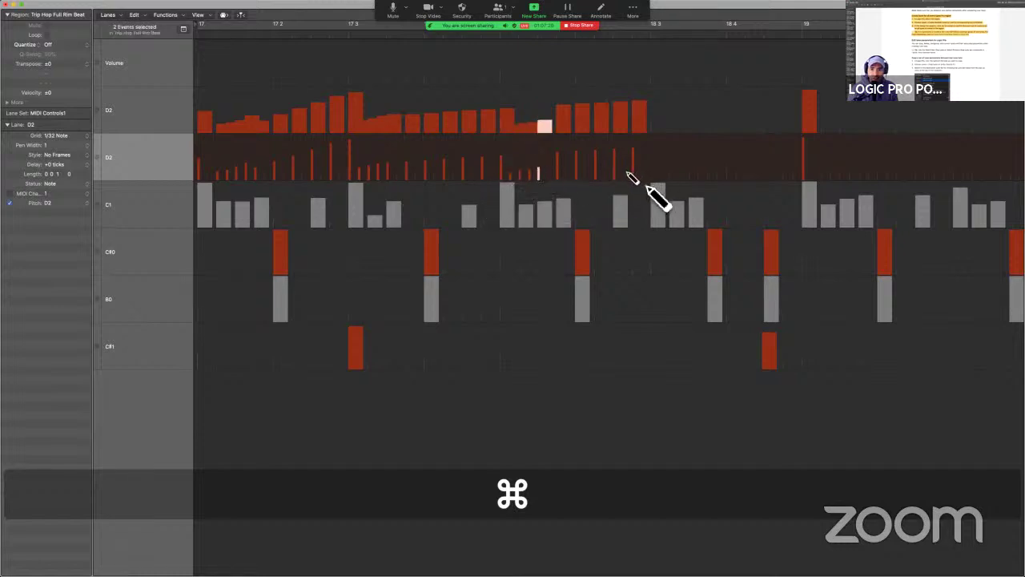
{"action": "left_click_drag", "start_coordinate": [634, 173], "coordinate": [681, 160]}
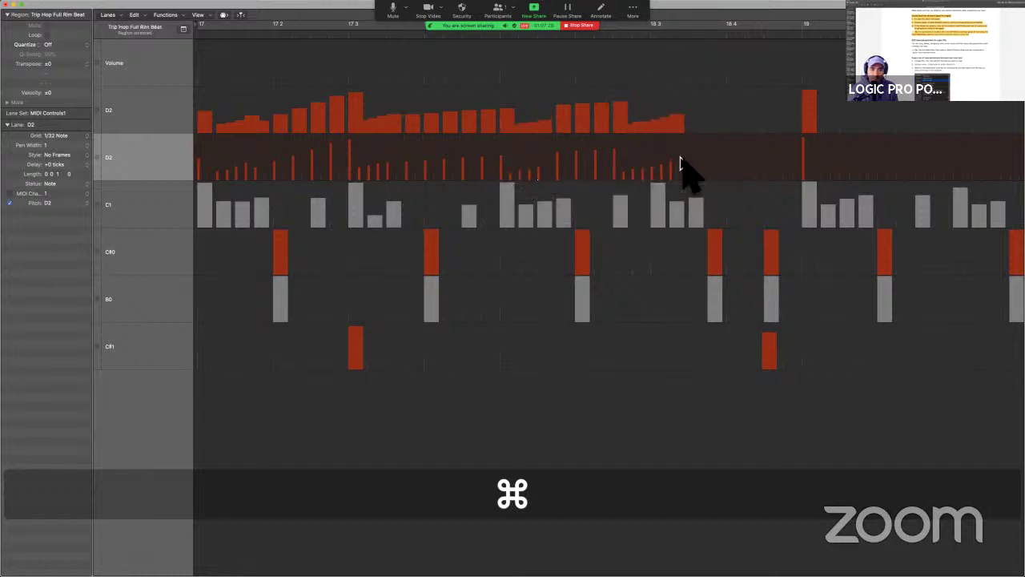
Play back the edited beat from near bar 17, and compare the parameters of the two D2 lanes.
{"action": "key", "text": "space"}
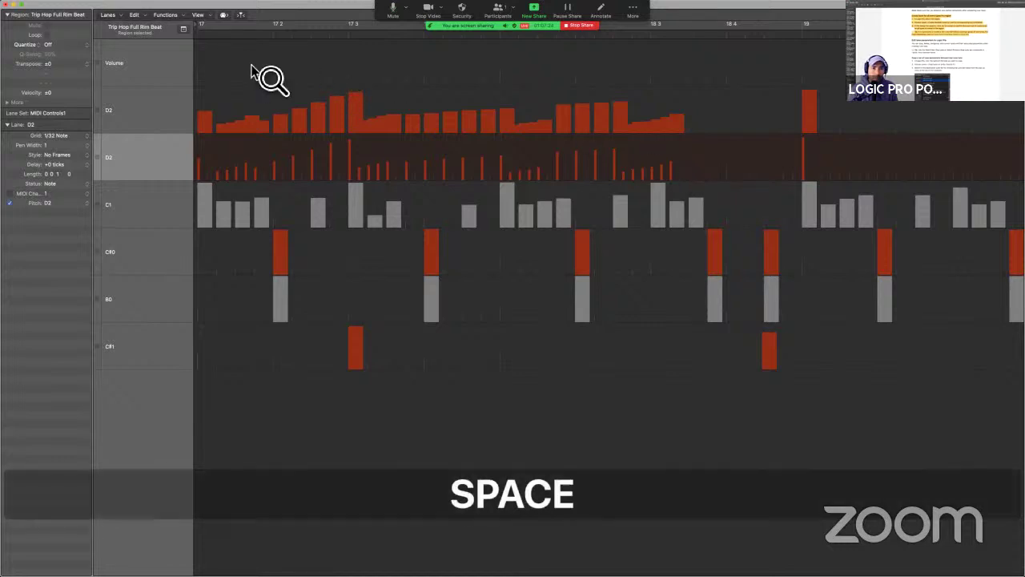
{"action": "key", "text": "alt"}
{"action": "double_click", "coordinate": [220, 38]}
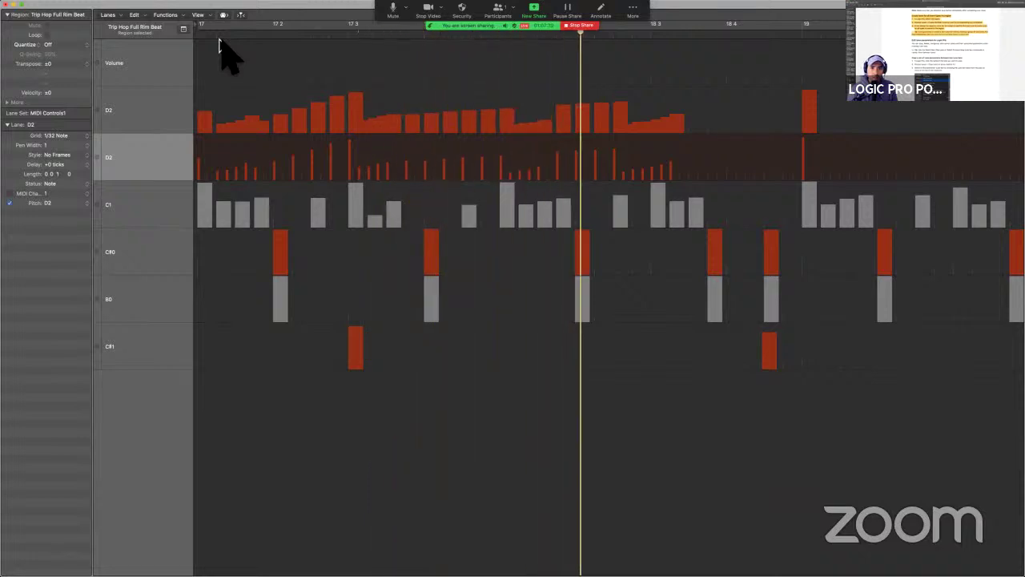
{"action": "key", "text": "space"}
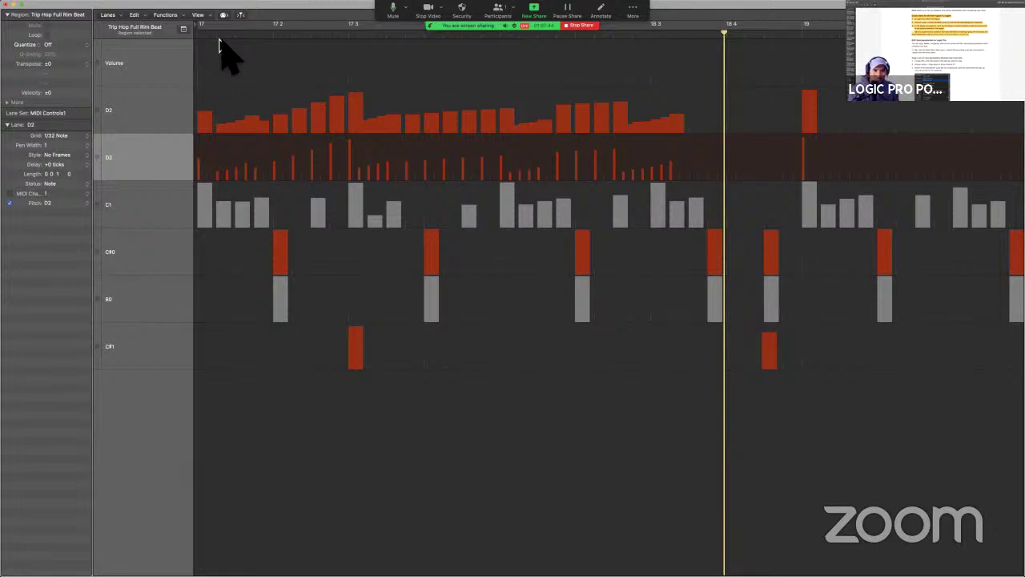
{"action": "left_click", "coordinate": [146, 125]}
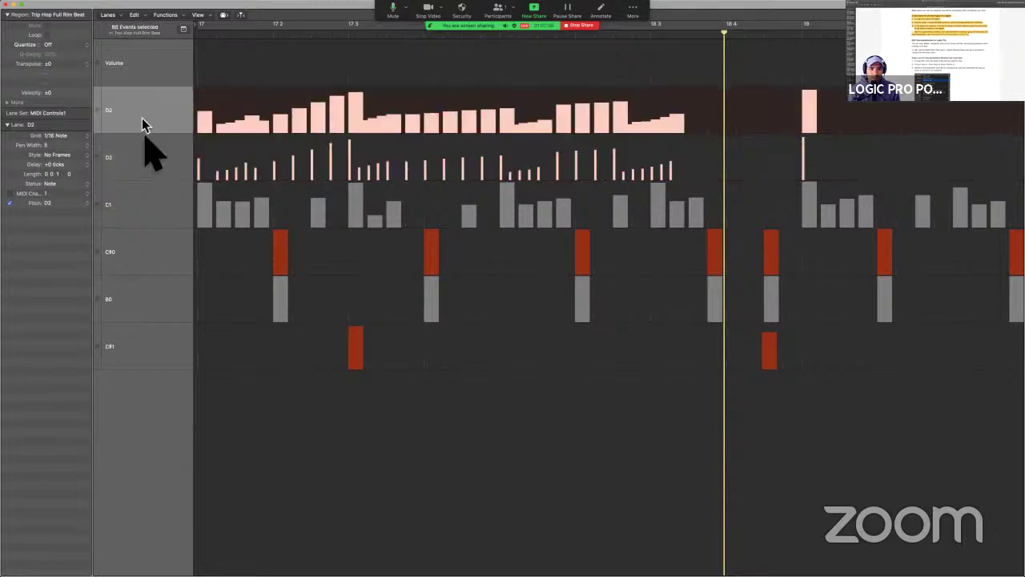
{"action": "left_click", "coordinate": [146, 160]}
{"action": "left_click", "coordinate": [145, 125]}
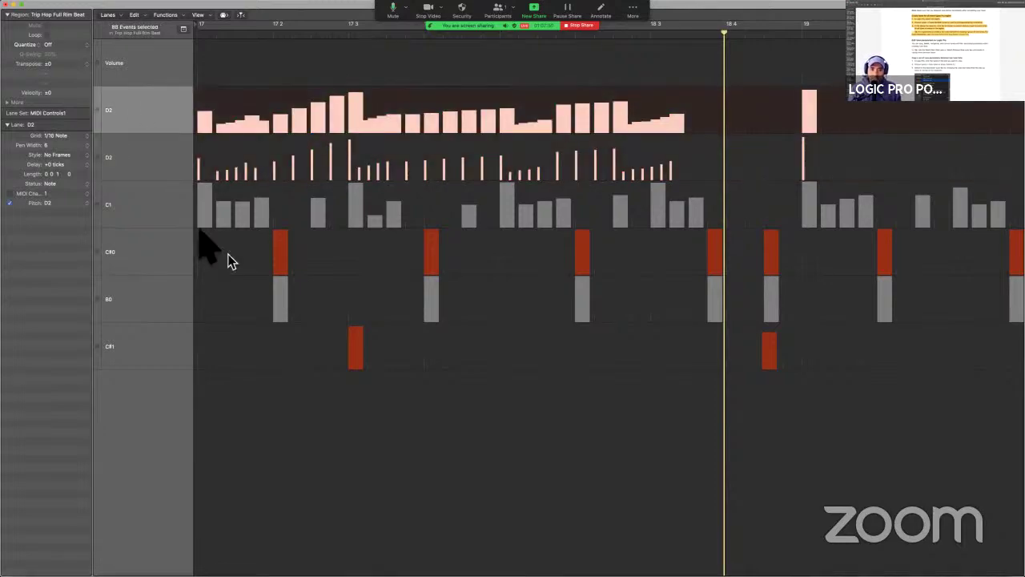
Create a pattern region after the Trip Hop Full Rim Beat region, view it in the Step Sequencer, and return to the Step Editor.
{"action": "key", "text": "super+ctrl+f"}
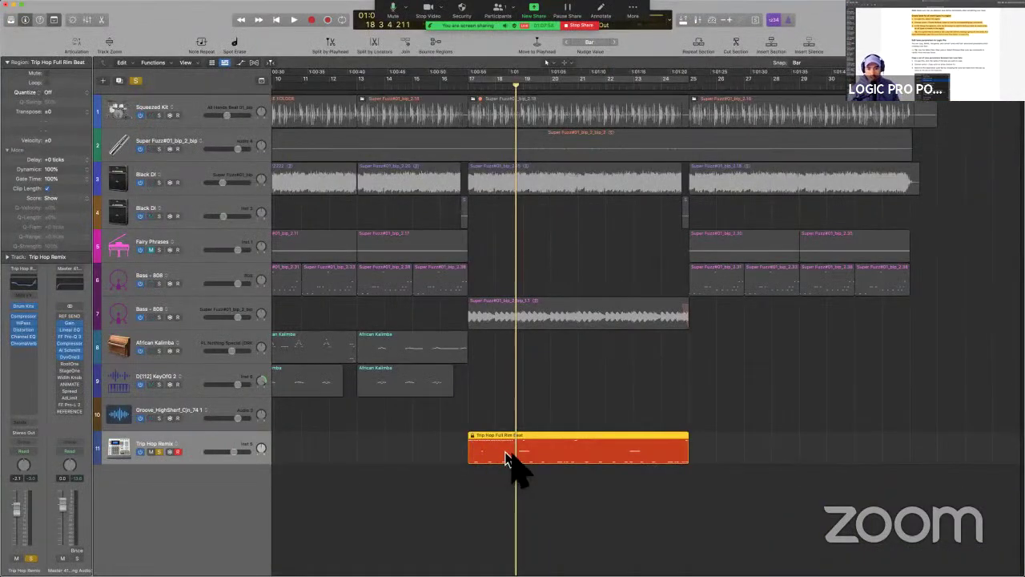
{"action": "right_click", "coordinate": [703, 443]}
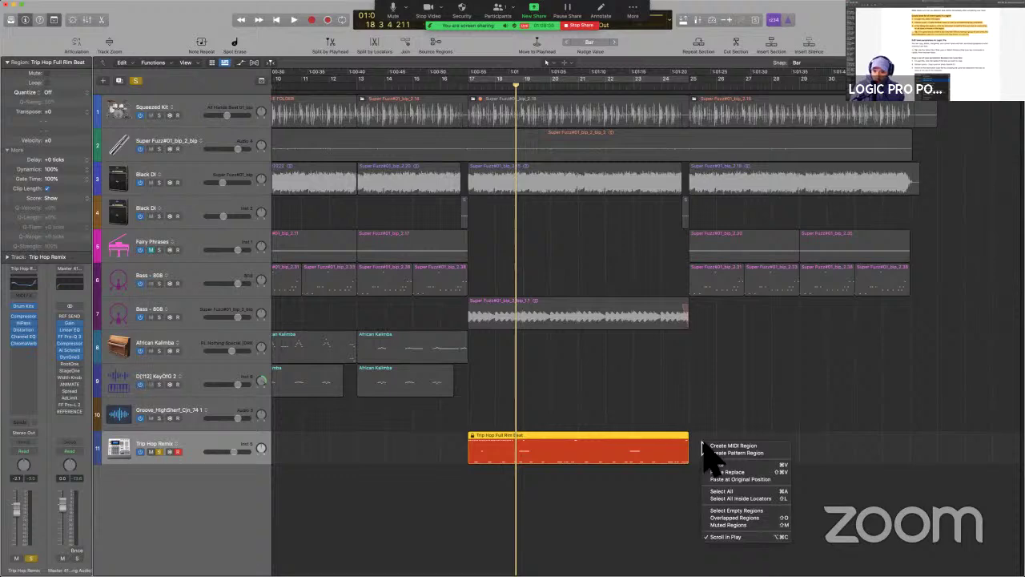
{"action": "left_click", "coordinate": [719, 458]}
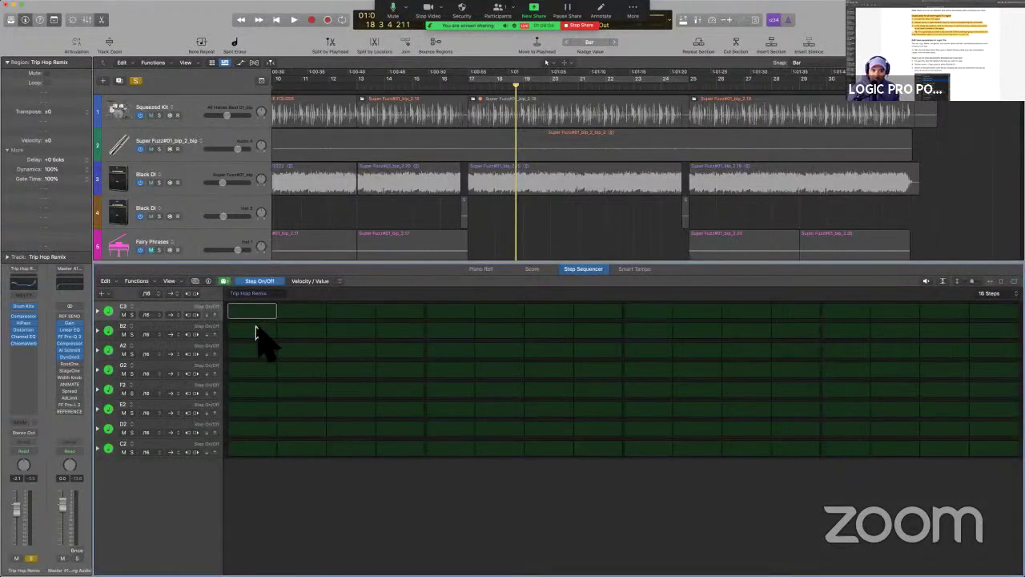
{"action": "key", "text": "e"}
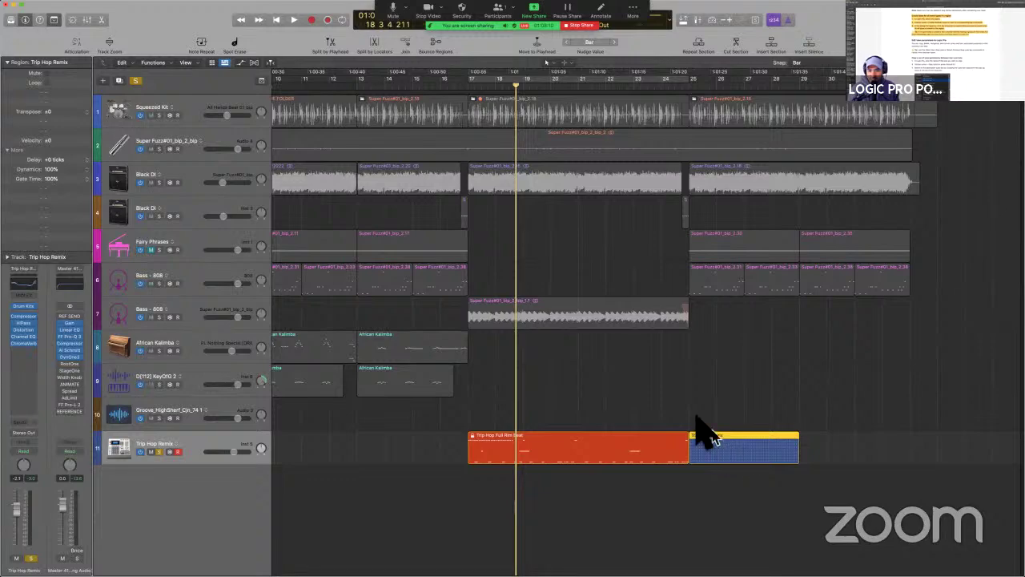
{"action": "key", "text": "ctrl+Up"}
{"action": "left_click", "coordinate": [345, 242]}
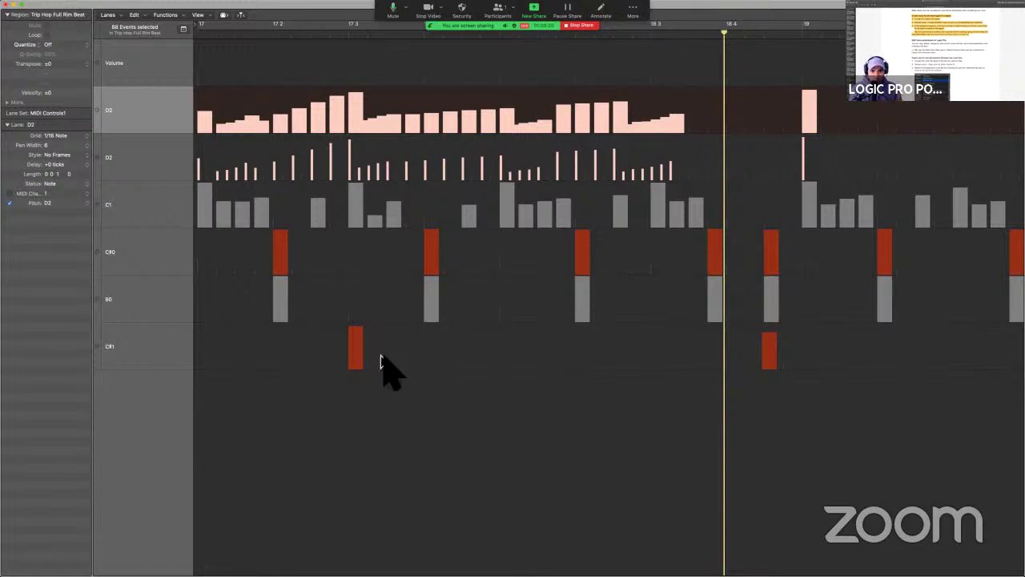
In the Logic Pro User Guide, read "Edit lane parameters in Logic Pro" and "Copy a set of Lane parameters between two Lane Sets".
{"action": "key", "text": "super+Tab"}
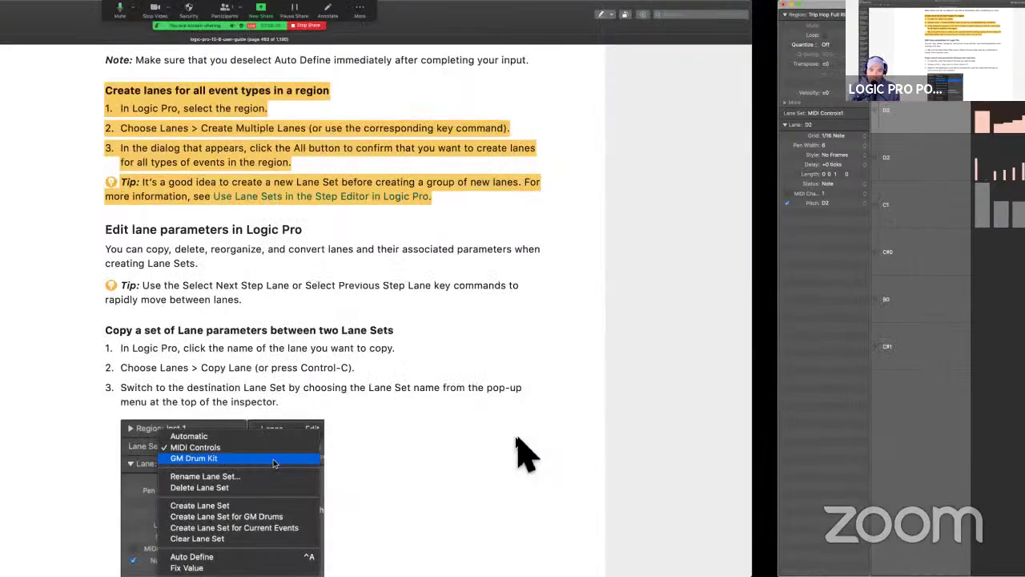
{"action": "scroll", "coordinate": [524, 464], "scroll_direction": "down", "scroll_amount": 3}
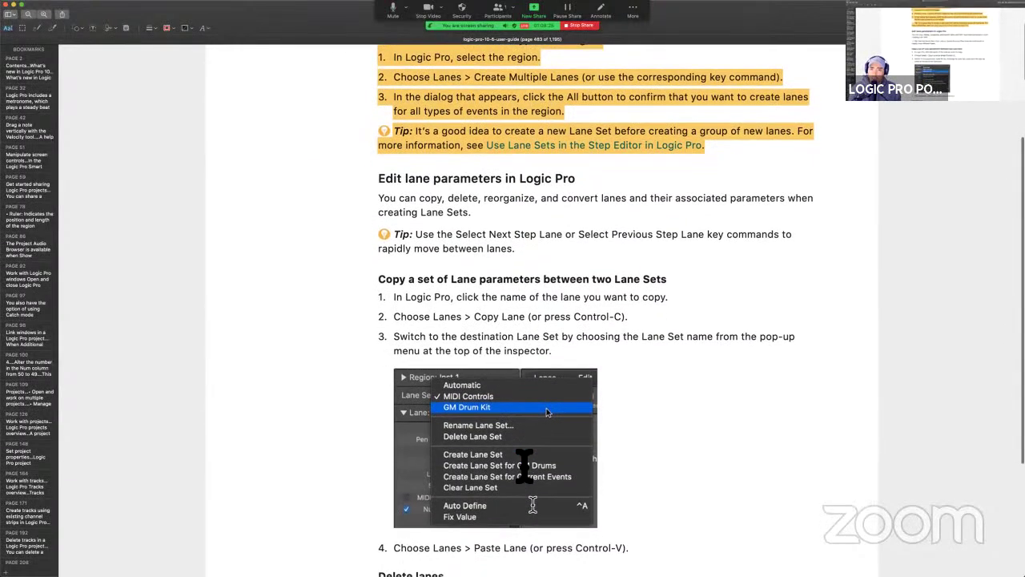
{"action": "scroll", "coordinate": [563, 490], "scroll_direction": "down", "scroll_amount": 1}
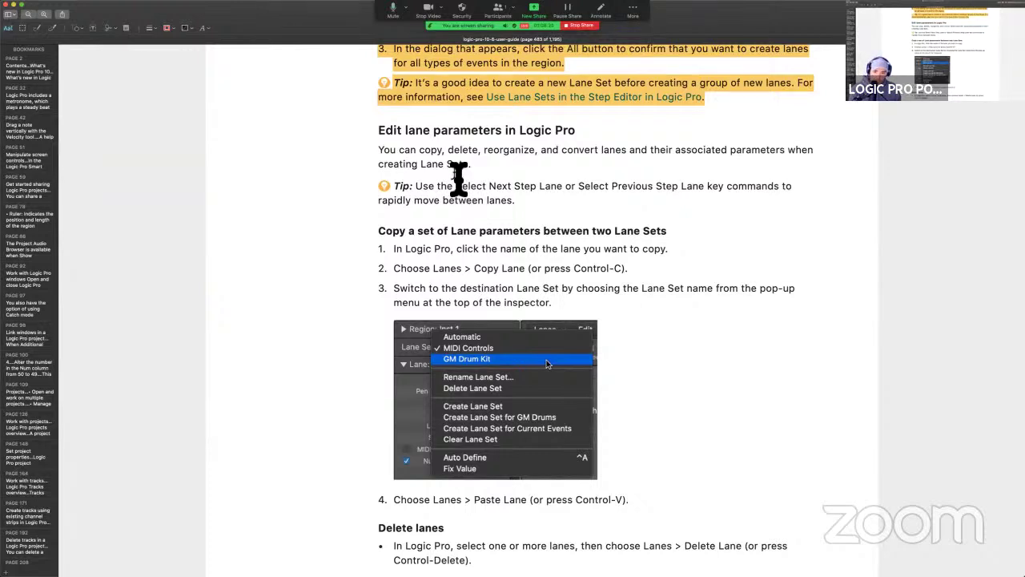
{"action": "scroll", "coordinate": [458, 178], "scroll_direction": "down", "scroll_amount": 1}
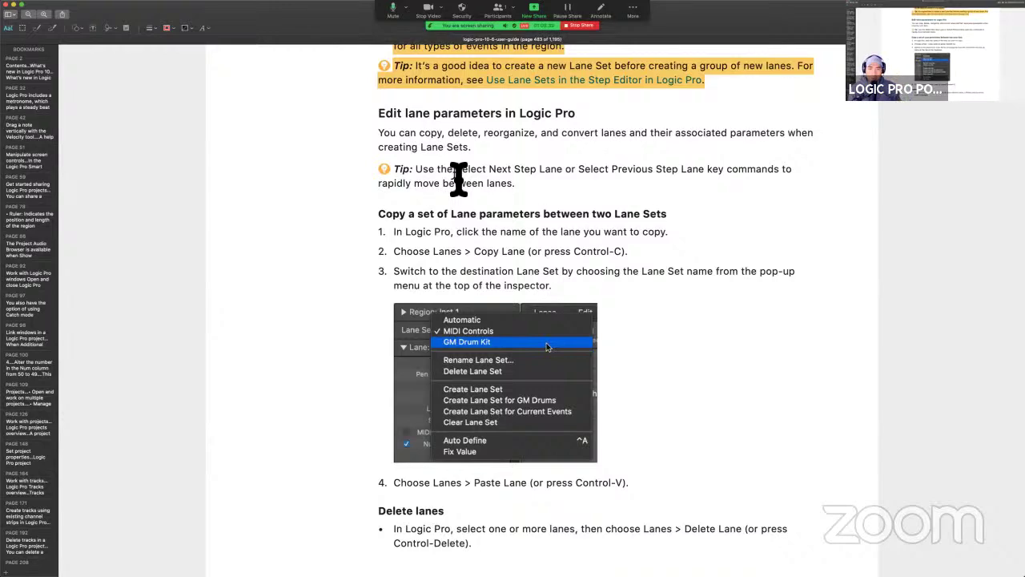
{"action": "scroll", "coordinate": [464, 199], "scroll_direction": "down", "scroll_amount": 5}
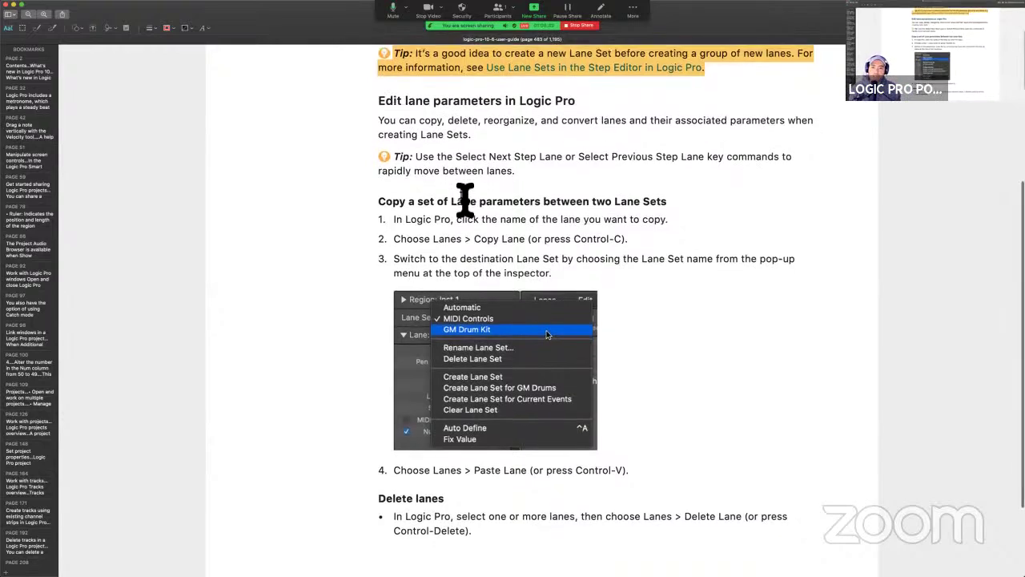
{"action": "scroll", "coordinate": [465, 200], "scroll_direction": "down", "scroll_amount": 1}
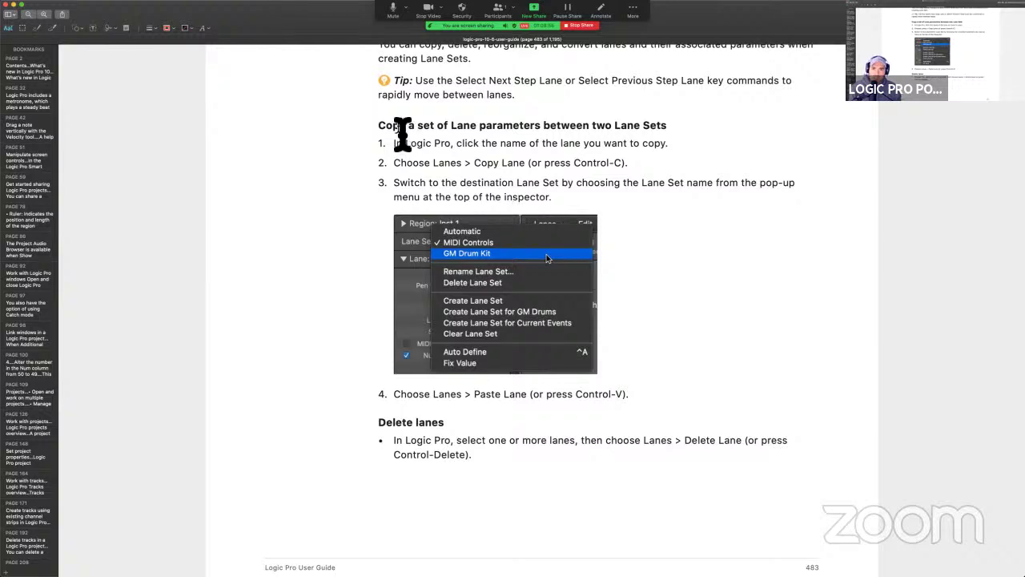
{"action": "left_click_drag", "start_coordinate": [402, 133], "coordinate": [675, 134]}
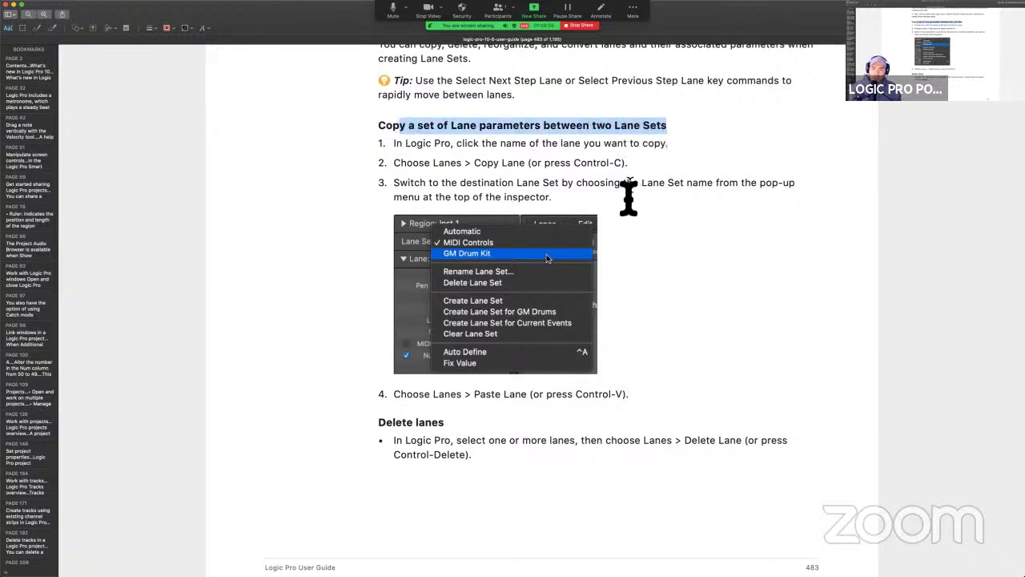
{"action": "scroll", "coordinate": [590, 245], "scroll_direction": "down", "scroll_amount": 2}
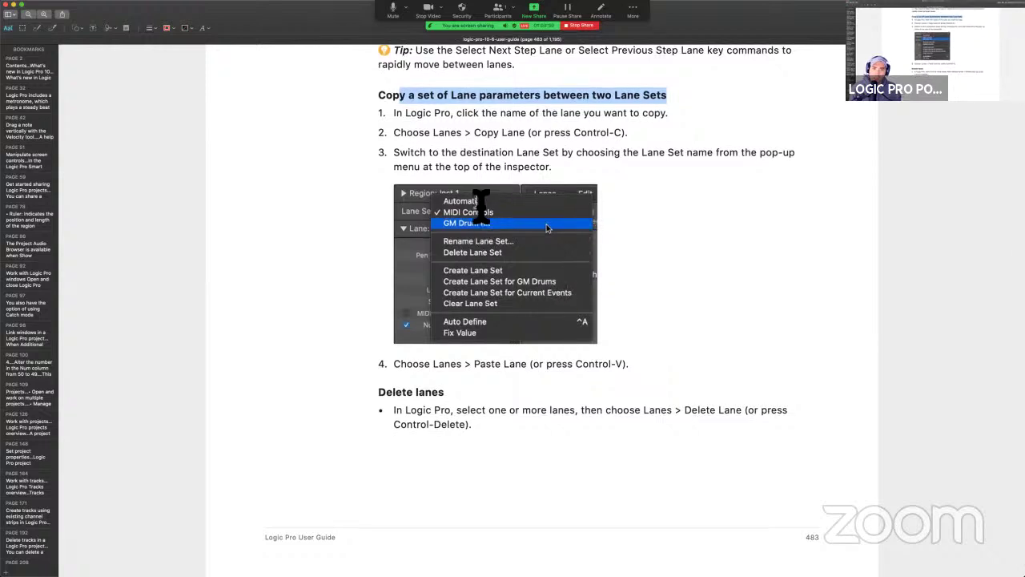
{"action": "left_click", "coordinate": [475, 294]}
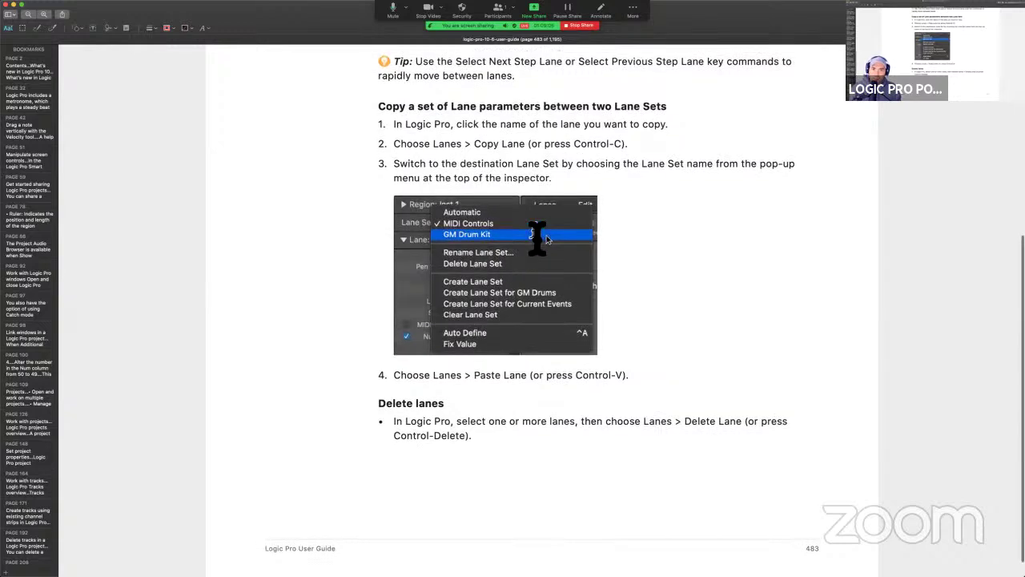
{"action": "scroll", "coordinate": [528, 248], "scroll_direction": "up", "scroll_amount": 1}
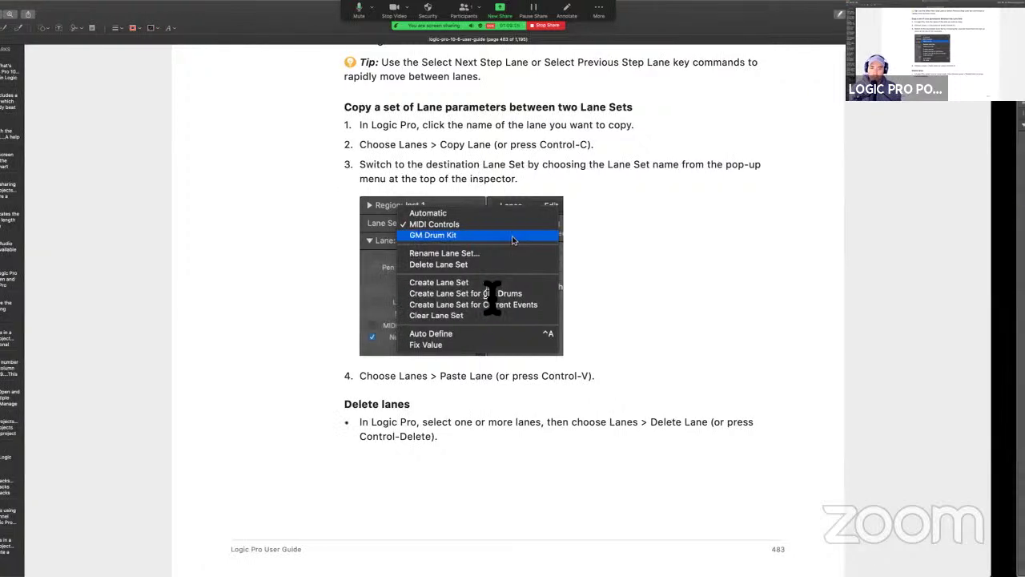
Return to Logic Pro's Step Editor and switch the lane set to GM Drum Kit.
{"action": "key", "text": "super+Tab"}
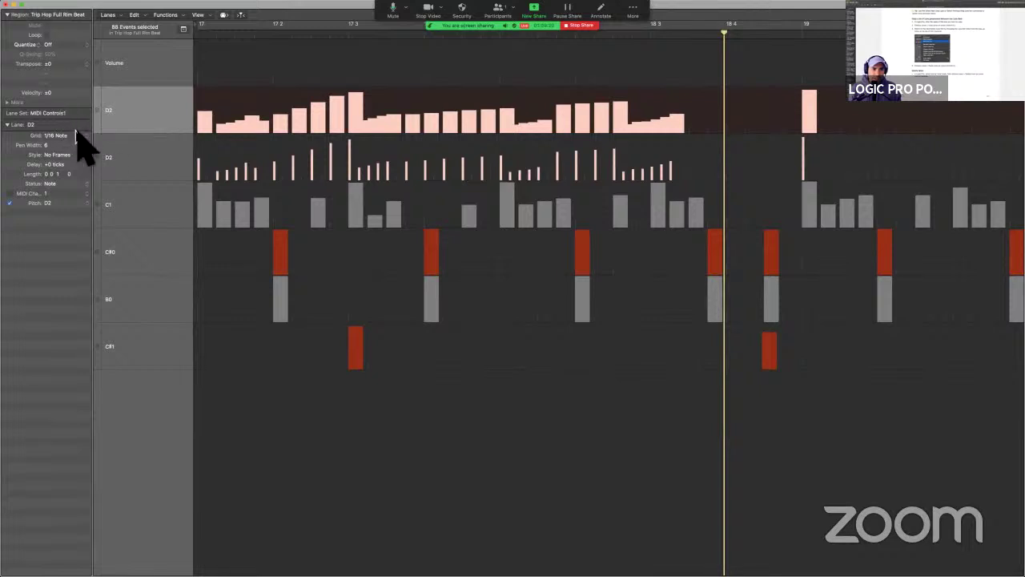
{"action": "left_click", "coordinate": [77, 114]}
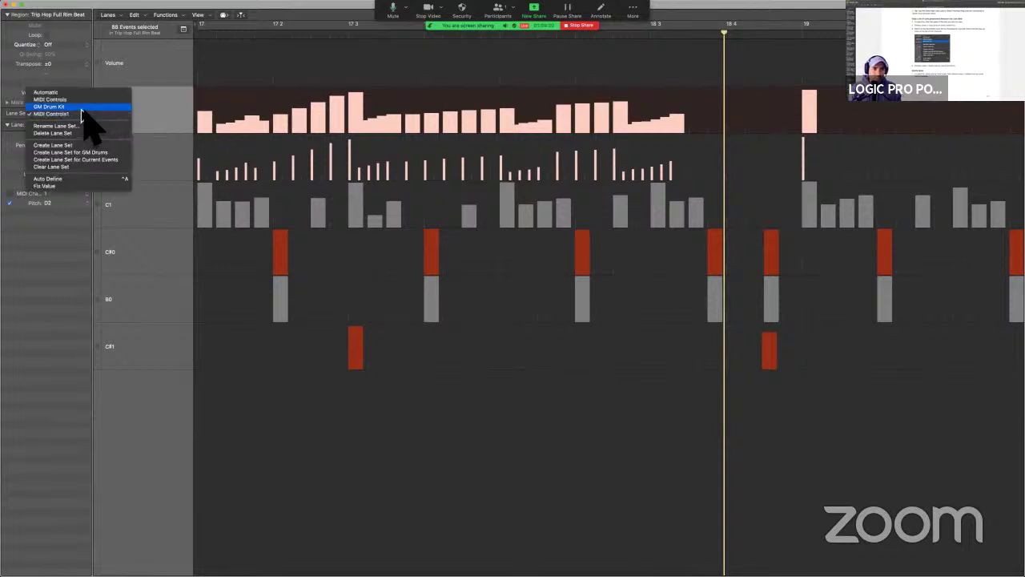
{"action": "left_click", "coordinate": [81, 107]}
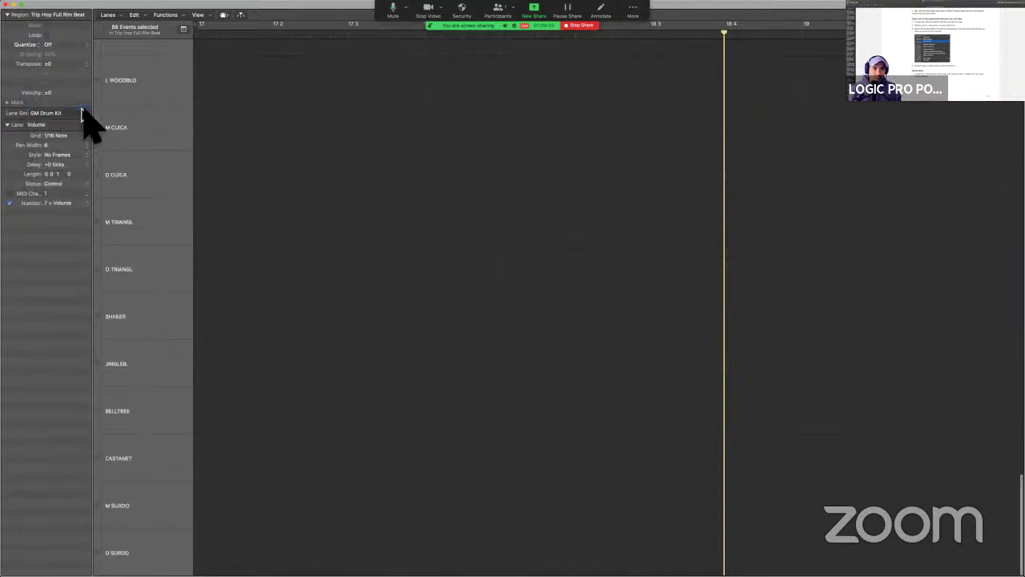
Shrink the lane height in the Step Editor until the whole list of GM Drum Kit lanes fits in view.
{"action": "scroll", "coordinate": [287, 262], "scroll_direction": "up", "scroll_amount": 10}
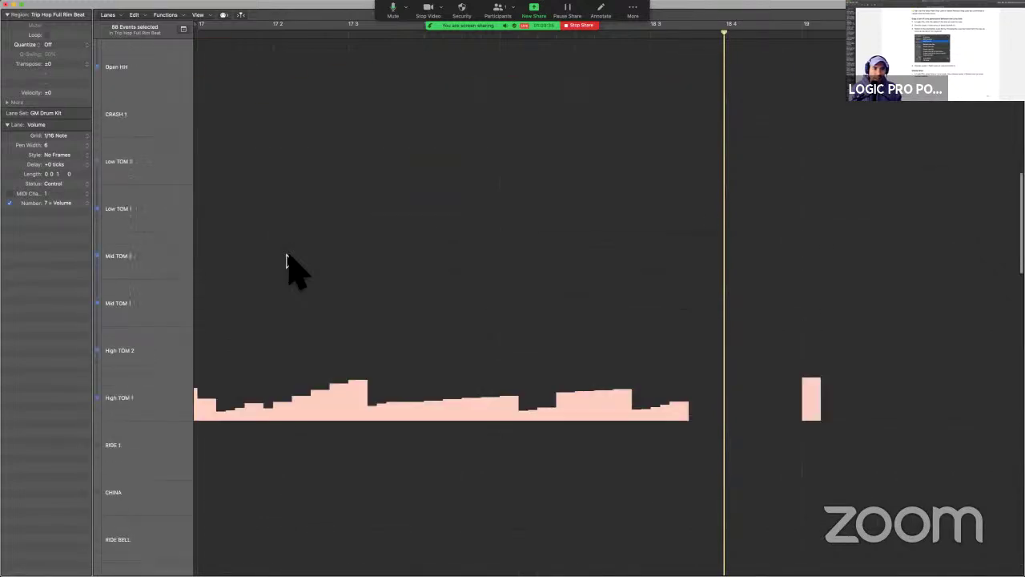
{"action": "scroll", "coordinate": [288, 265], "scroll_direction": "up", "scroll_amount": 8}
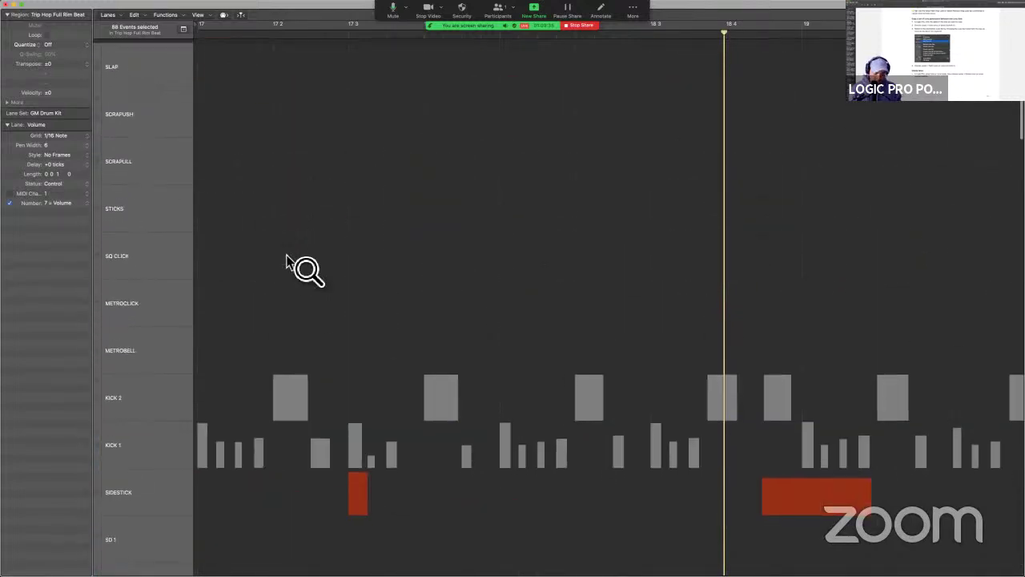
{"action": "scroll", "coordinate": [300, 269], "scroll_direction": "down", "scroll_amount": 5, "text": "alt"}
{"action": "scroll", "coordinate": [303, 269], "scroll_direction": "up", "scroll_amount": 2, "text": "alt"}
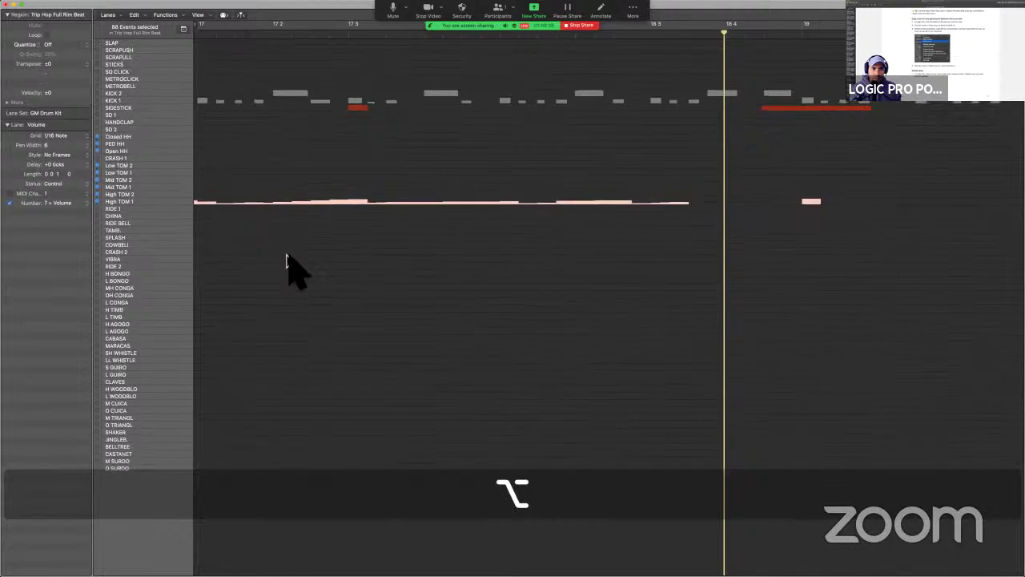
Compare the Automatic and GM Drum Kit lane sets by switching between them, ending on Automatic.
{"action": "left_click", "coordinate": [56, 113]}
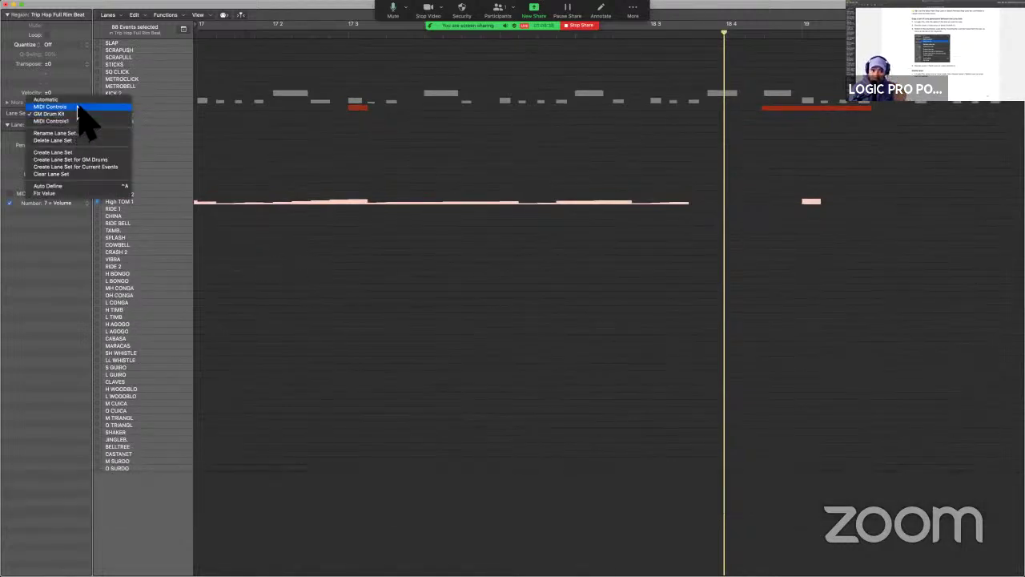
{"action": "left_click", "coordinate": [78, 99]}
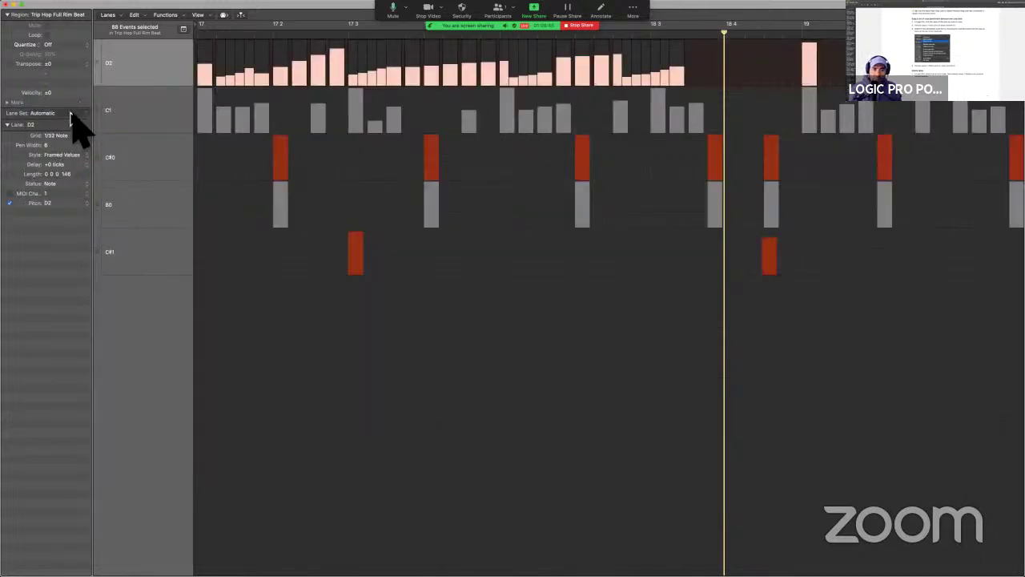
{"action": "left_click", "coordinate": [71, 118]}
{"action": "left_click", "coordinate": [77, 131]}
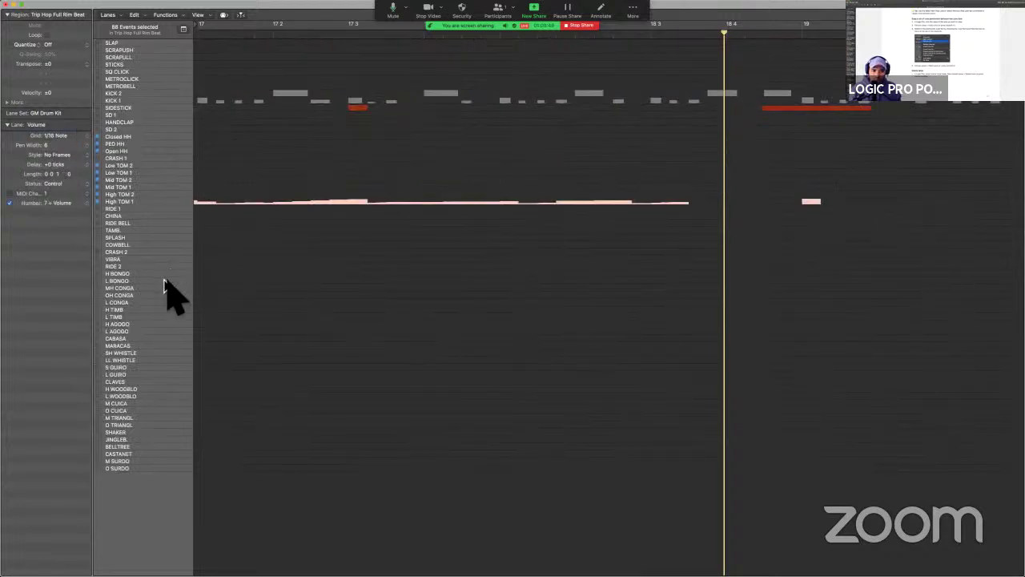
{"action": "left_click", "coordinate": [69, 114]}
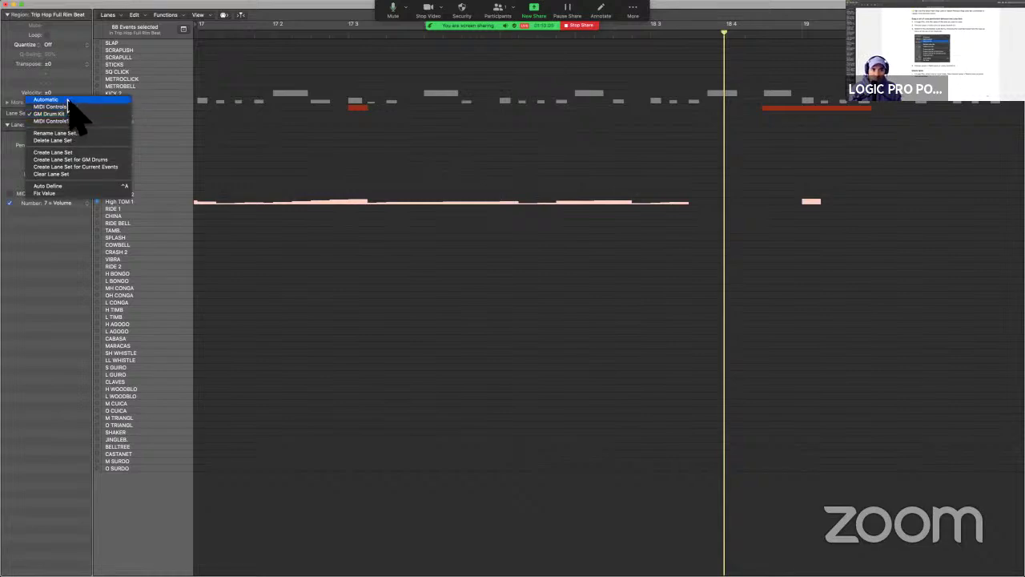
{"action": "left_click", "coordinate": [69, 101]}
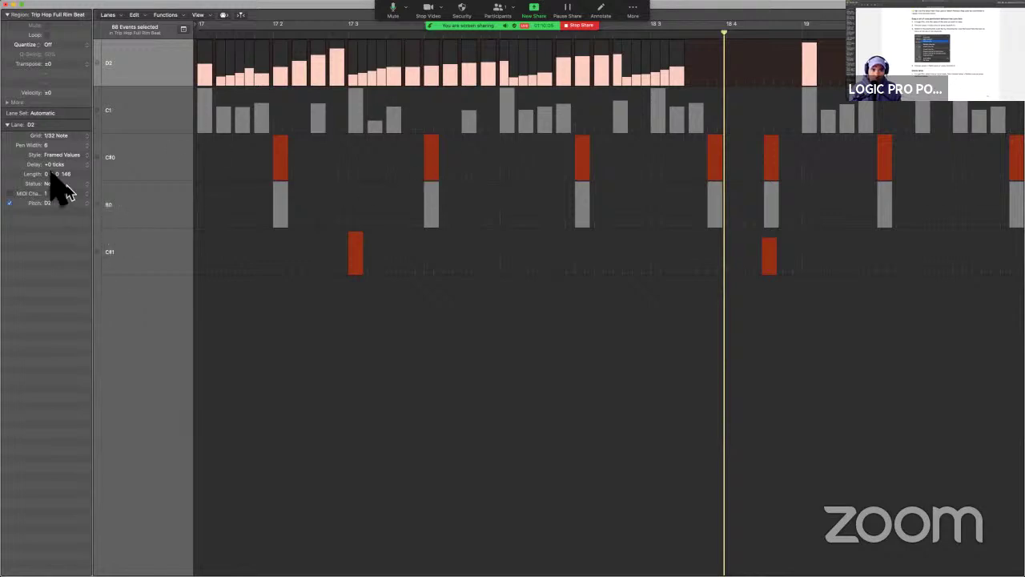
{"action": "left_click", "coordinate": [71, 114]}
{"action": "left_click", "coordinate": [80, 117]}
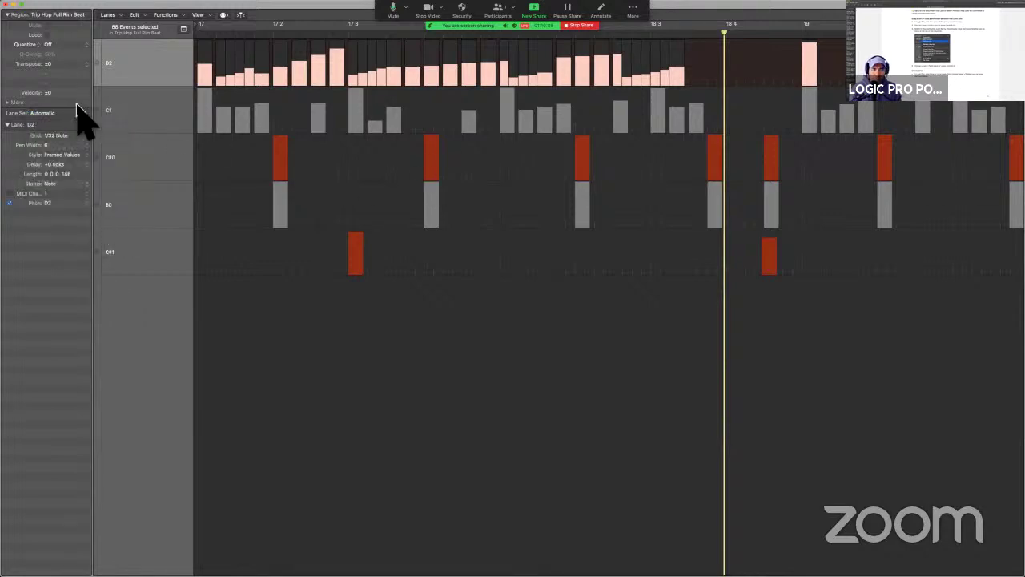
Check the guide's "Copy a set of Lane parameters between two Lane Sets" instructions against the lane set choices in Logic Pro.
{"action": "key", "text": "ctrl+Left"}
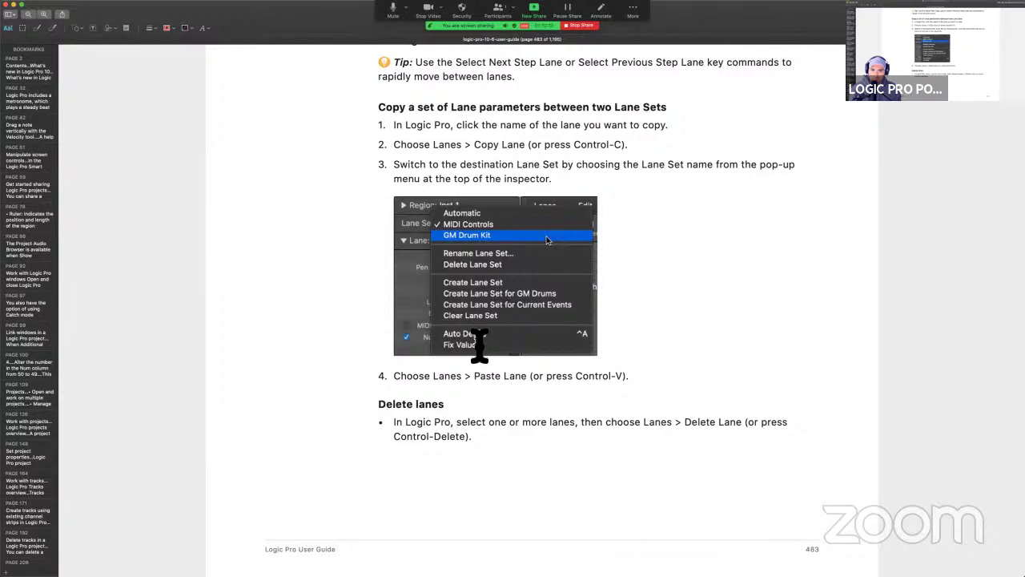
{"action": "scroll", "coordinate": [479, 345], "scroll_direction": "down", "scroll_amount": 1}
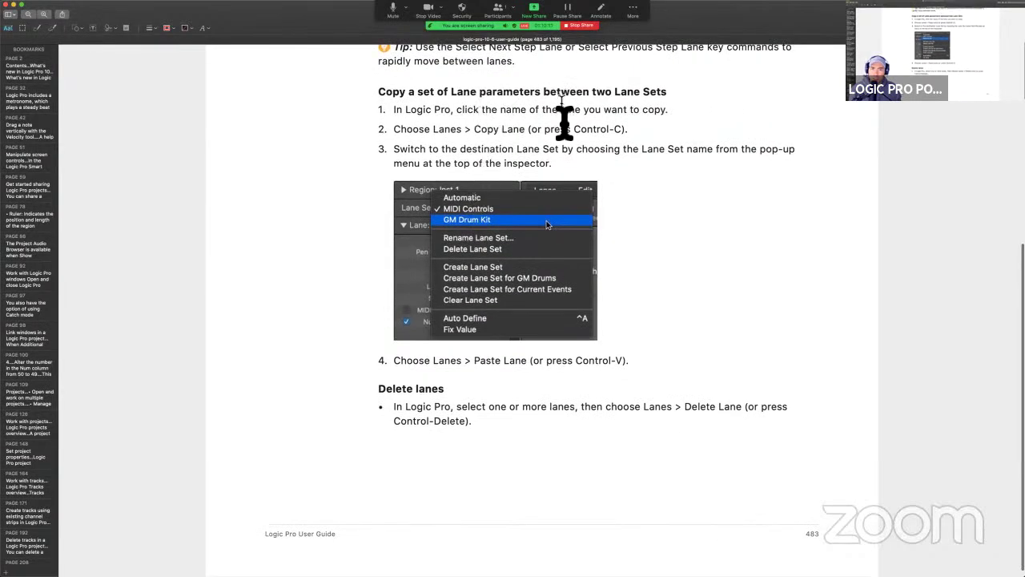
{"action": "key", "text": "ctrl+Right"}
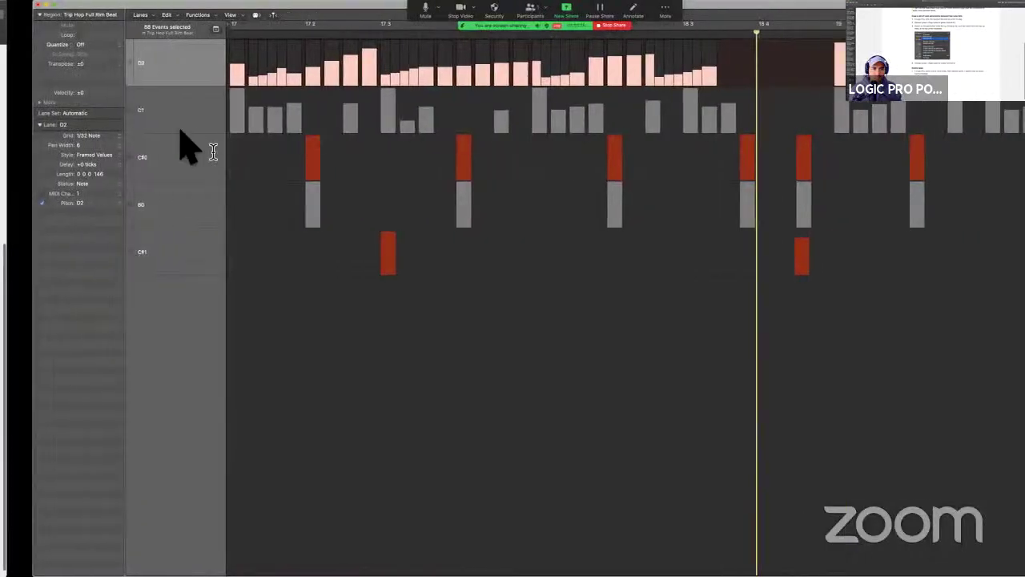
{"action": "left_click", "coordinate": [68, 114]}
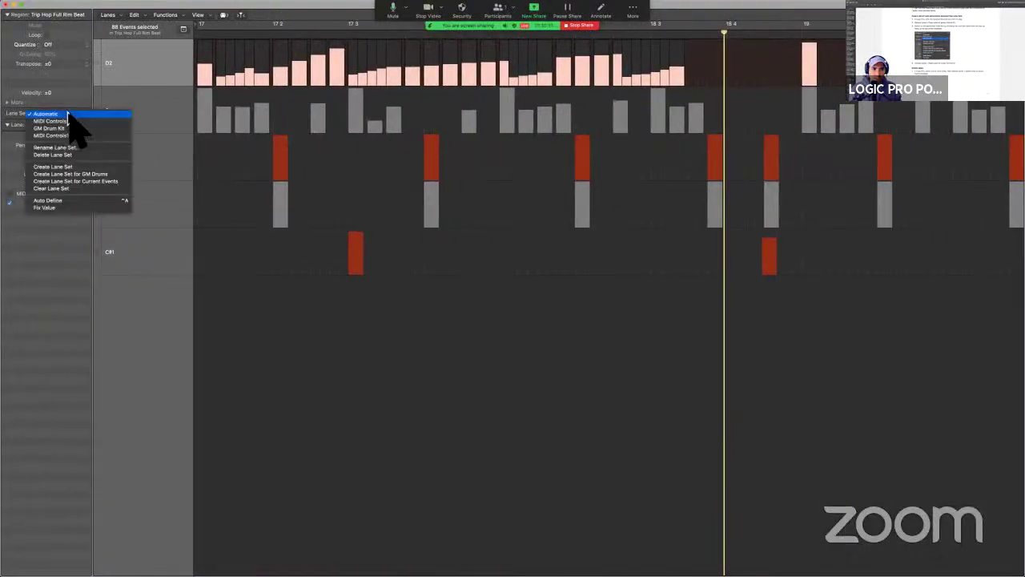
{"action": "key", "text": "Escape"}
Switch to the Logic Pro User Guide and read "Delete lanes" and "Rearrange the order of lanes".
{"action": "key", "text": "ctrl+Left"}
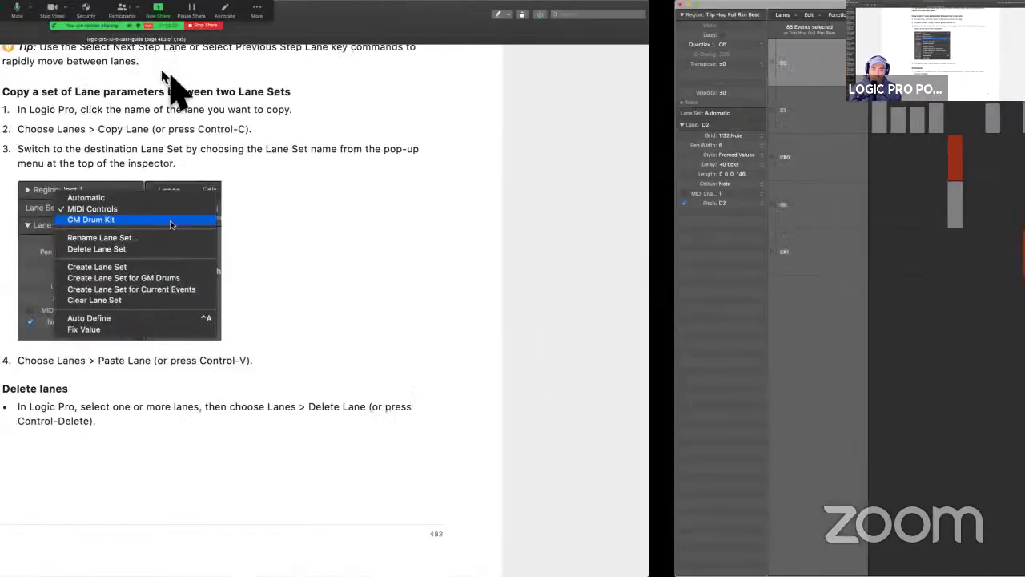
{"action": "scroll", "coordinate": [541, 549], "scroll_direction": "down", "scroll_amount": 1}
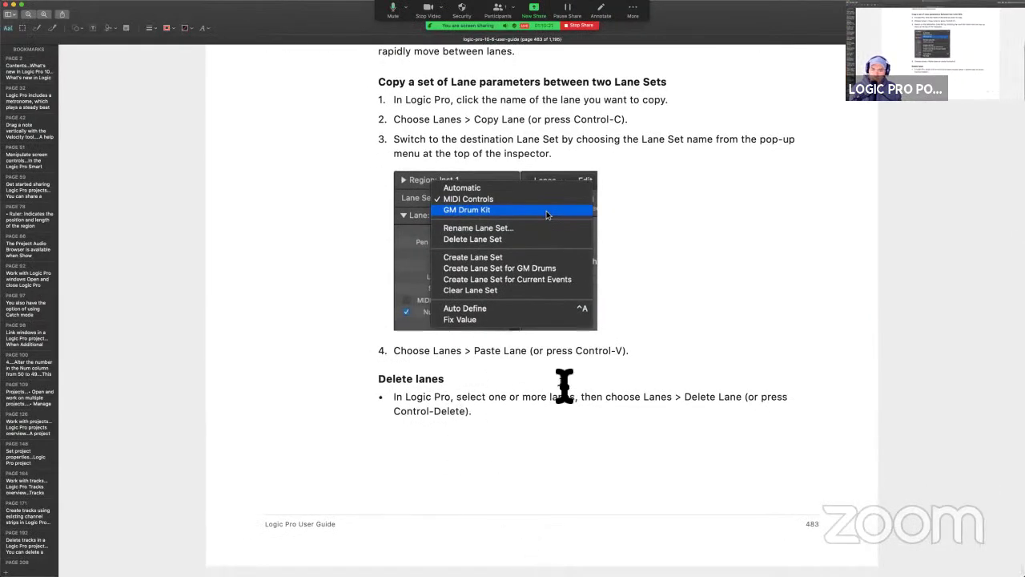
{"action": "scroll", "coordinate": [544, 368], "scroll_direction": "down", "scroll_amount": 5}
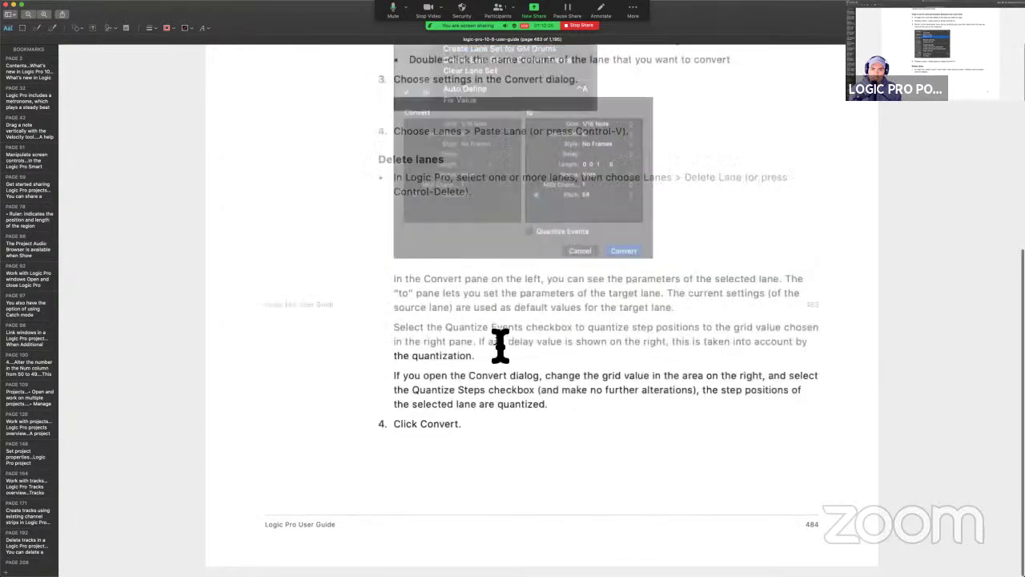
{"action": "scroll", "coordinate": [517, 300], "scroll_direction": "up", "scroll_amount": 1}
{"action": "key", "text": "super+minus"}
{"action": "scroll", "coordinate": [553, 298], "scroll_direction": "up", "scroll_amount": 5}
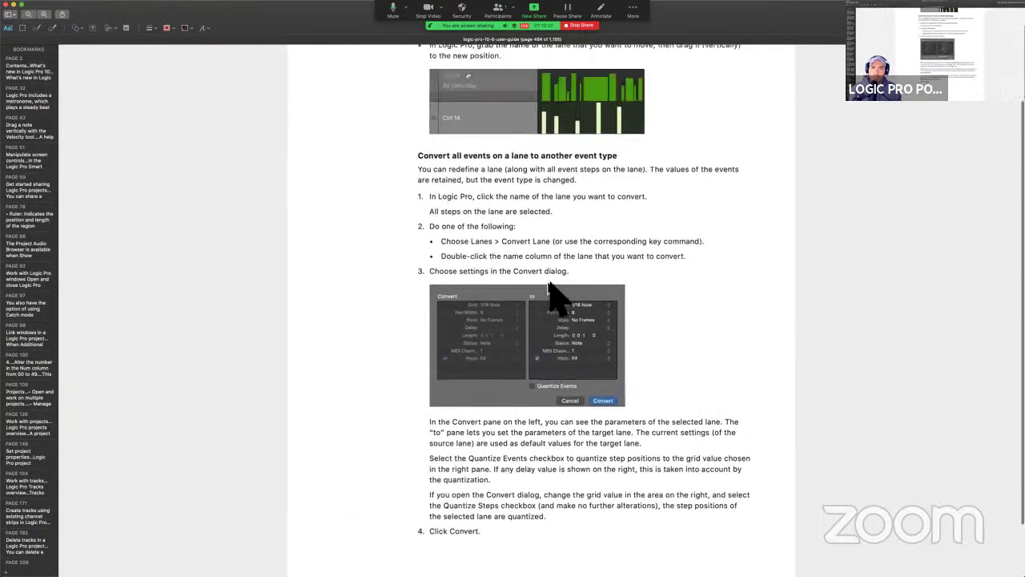
{"action": "scroll", "coordinate": [552, 298], "scroll_direction": "down", "scroll_amount": 1}
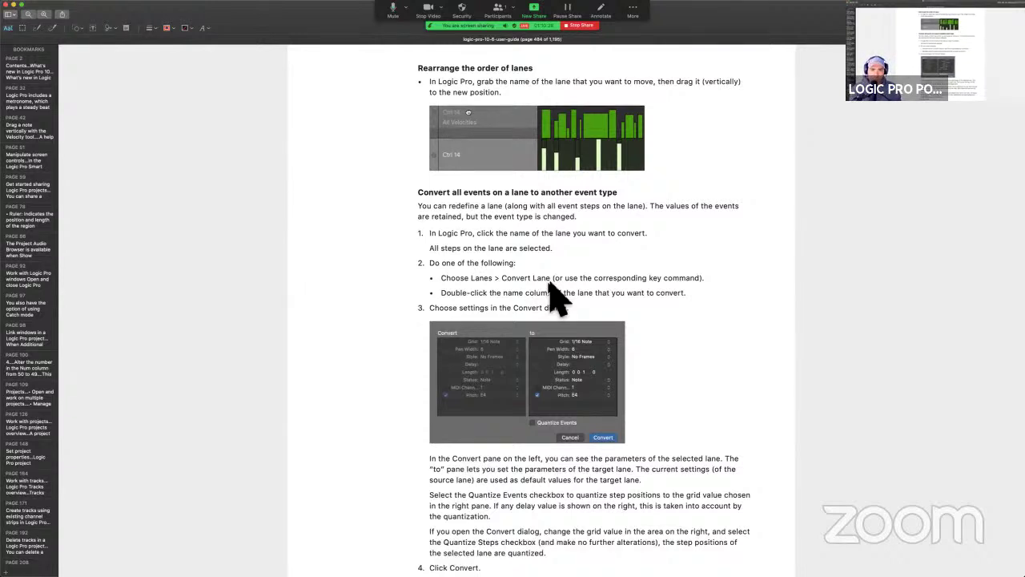
Switch to Logic Pro and move the D2 lane below the C#1 lane in the Step Editor.
{"action": "key", "text": "super+Tab"}
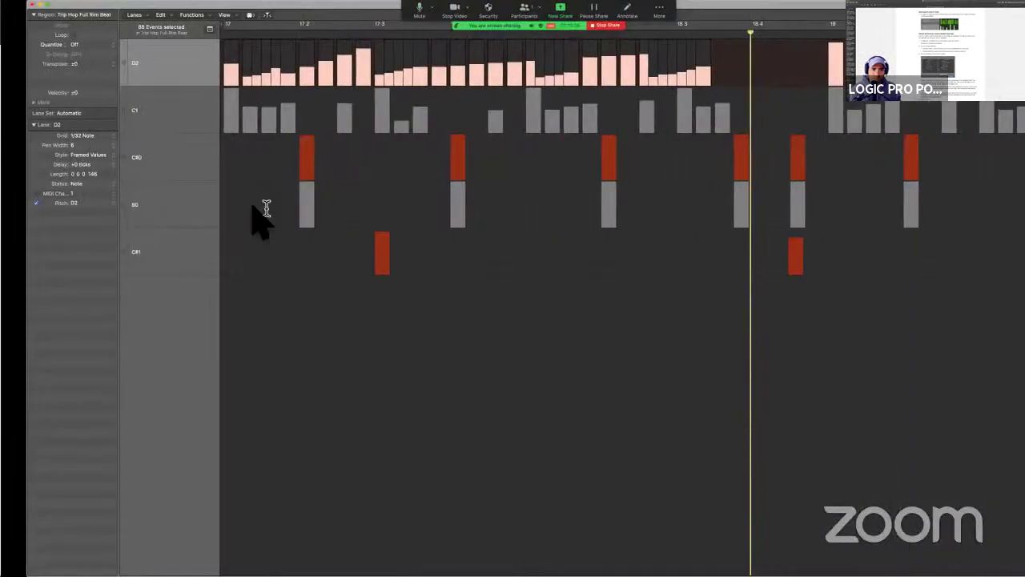
{"action": "left_click_drag", "start_coordinate": [131, 59], "coordinate": [144, 344]}
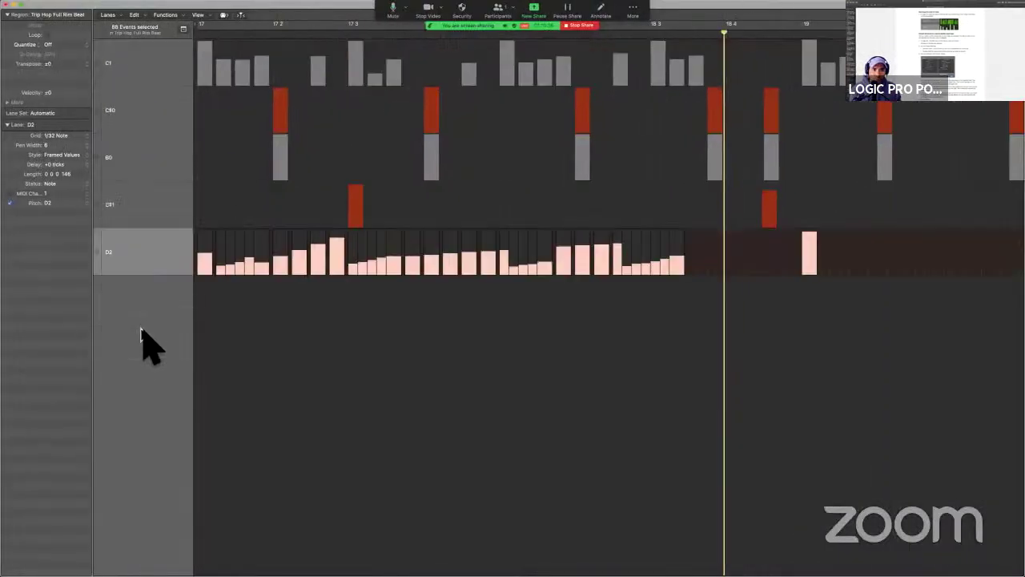
Switch to the Logic Pro User Guide and read "Convert all events on a lane to another event type", selecting its heading.
{"action": "key", "text": "super+Tab"}
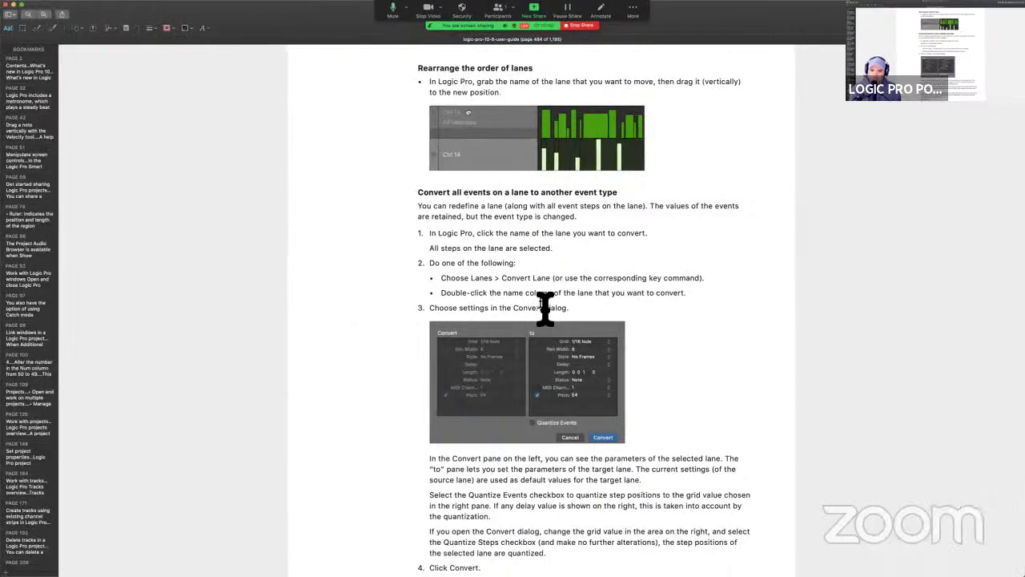
{"action": "scroll", "coordinate": [545, 307], "scroll_direction": "down", "scroll_amount": 2}
{"action": "scroll", "coordinate": [544, 307], "scroll_direction": "down", "scroll_amount": 1}
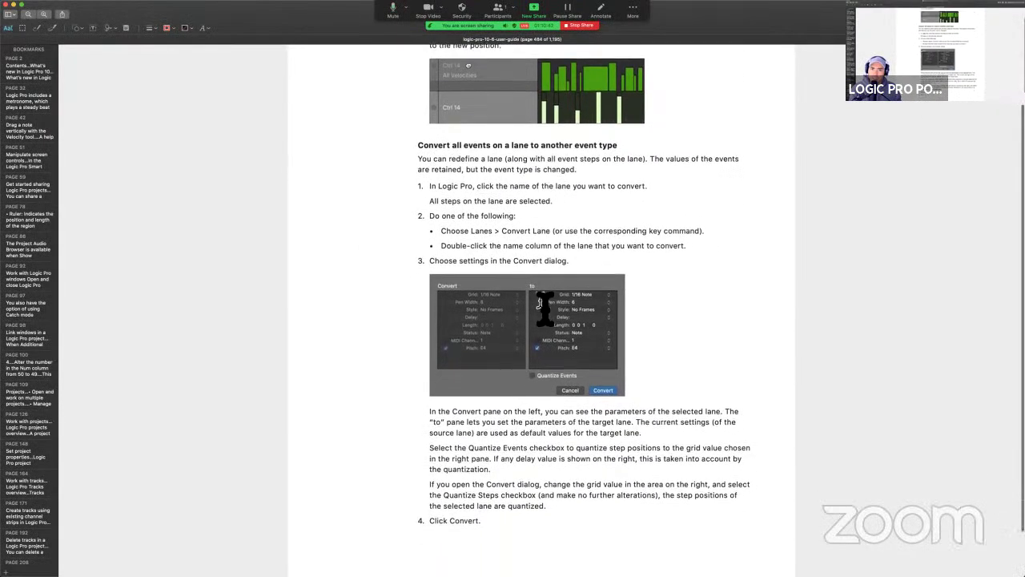
{"action": "left_click_drag", "start_coordinate": [483, 162], "coordinate": [591, 181]}
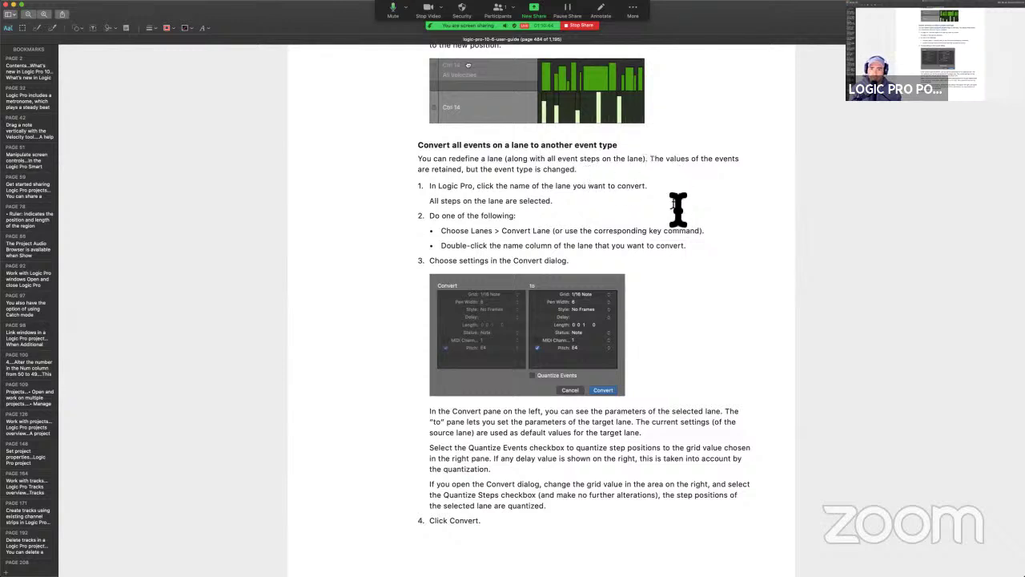
{"action": "left_click_drag", "start_coordinate": [469, 173], "coordinate": [590, 184]}
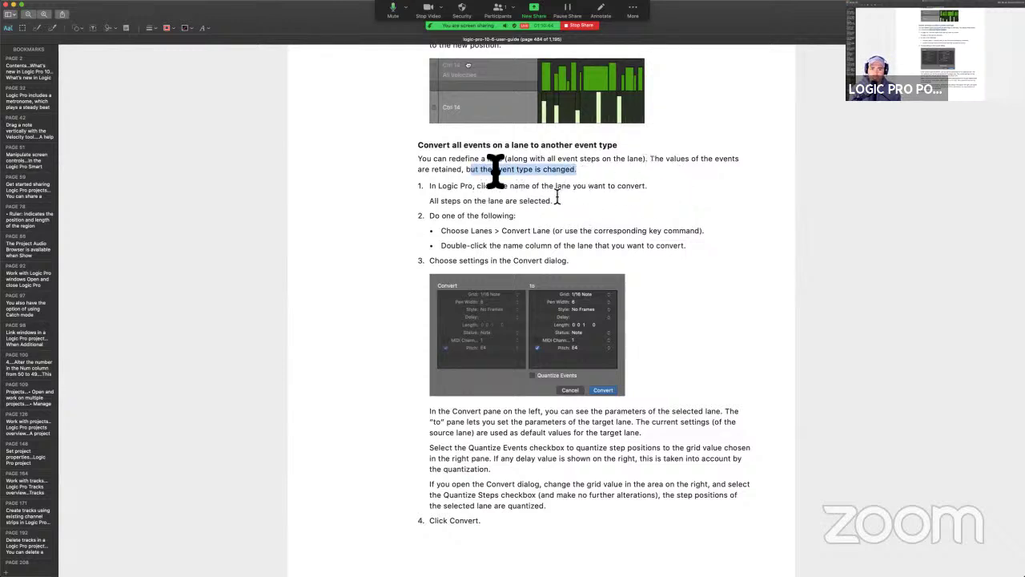
{"action": "left_click_drag", "start_coordinate": [418, 145], "coordinate": [624, 143]}
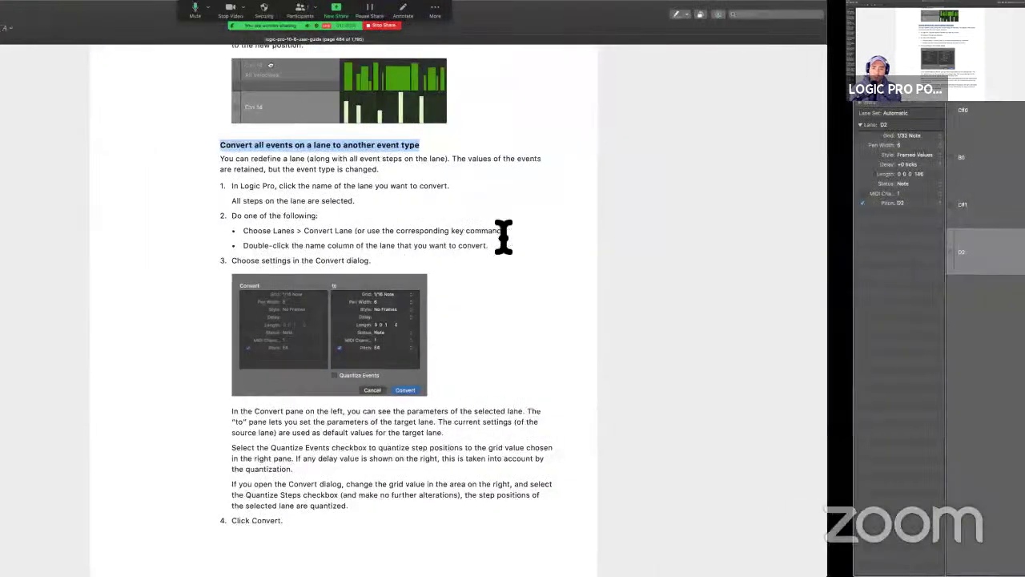
Return to Logic Pro and briefly play back the beat from near bar 17.
{"action": "key", "text": "super+Tab"}
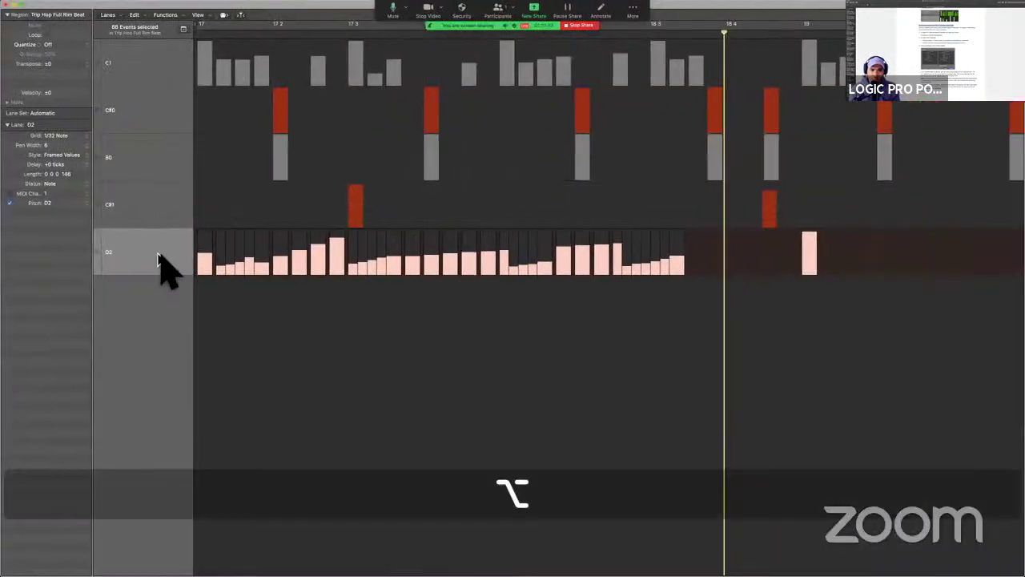
{"action": "key", "text": "alt+space"}
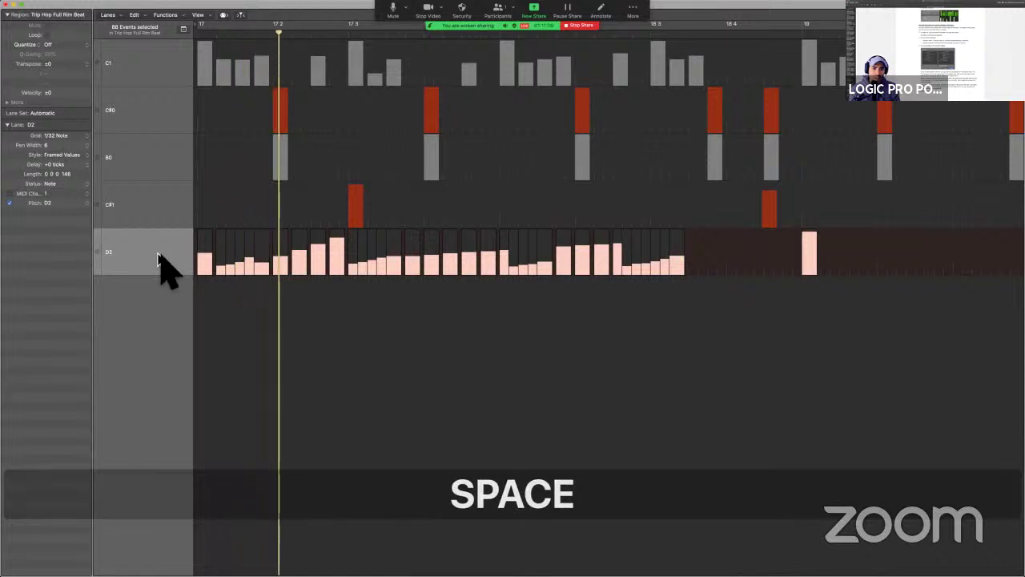
{"action": "key", "text": "space"}
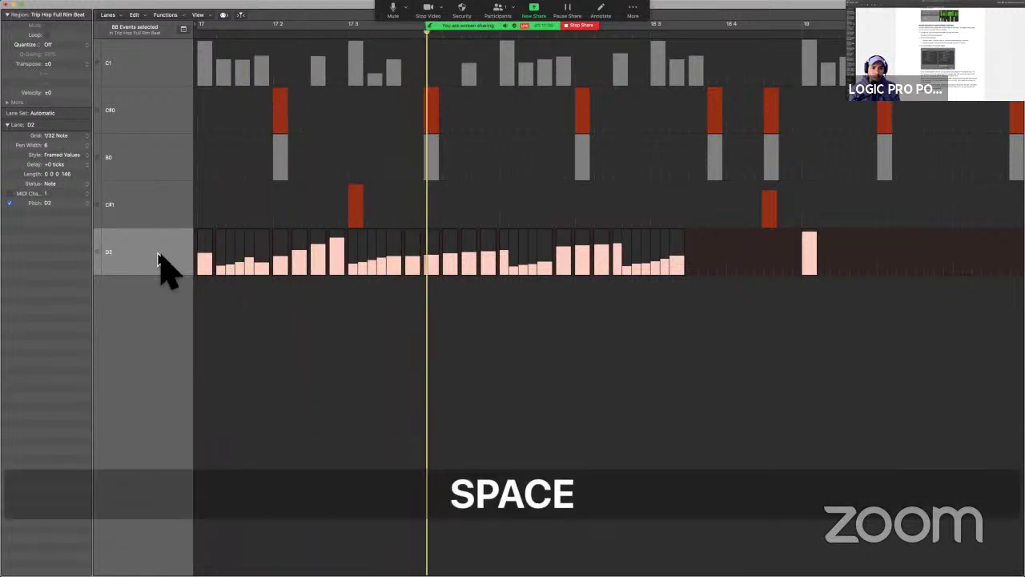
Convert the D2 lane to pitch D3 with a pen width of 1 and its events quantized.
{"action": "left_click", "coordinate": [109, 15]}
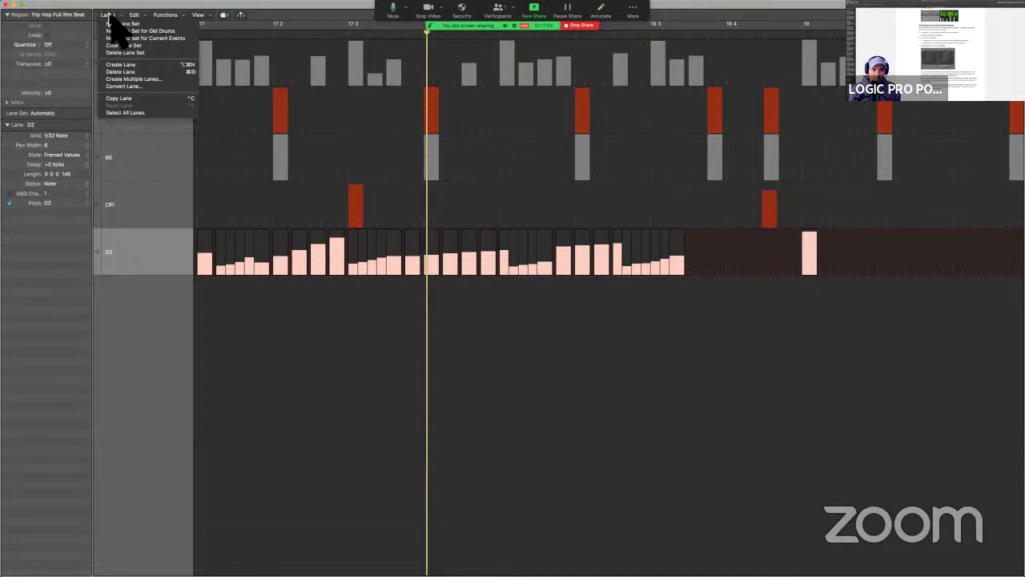
{"action": "left_click", "coordinate": [134, 87]}
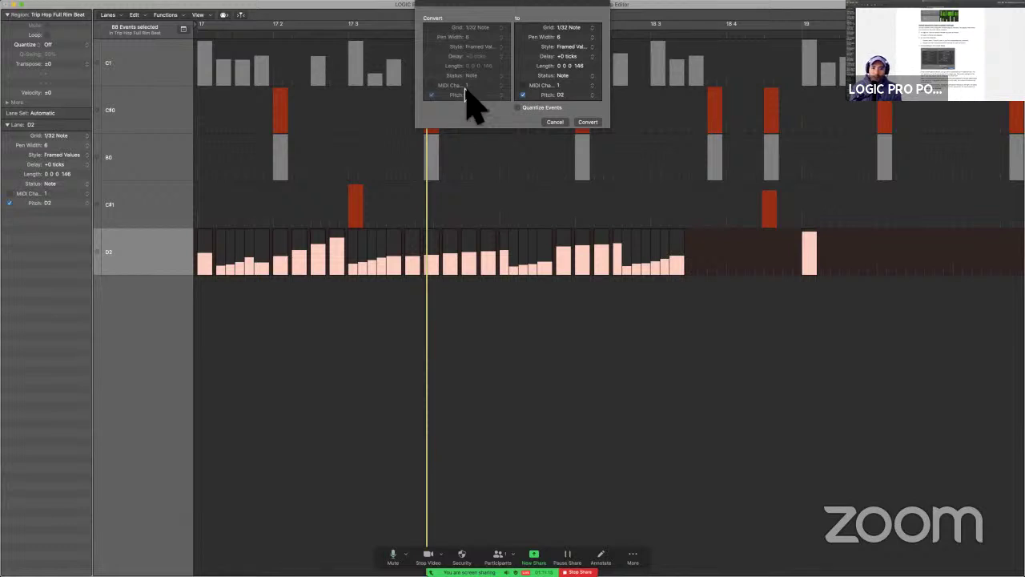
{"action": "left_click", "coordinate": [582, 37]}
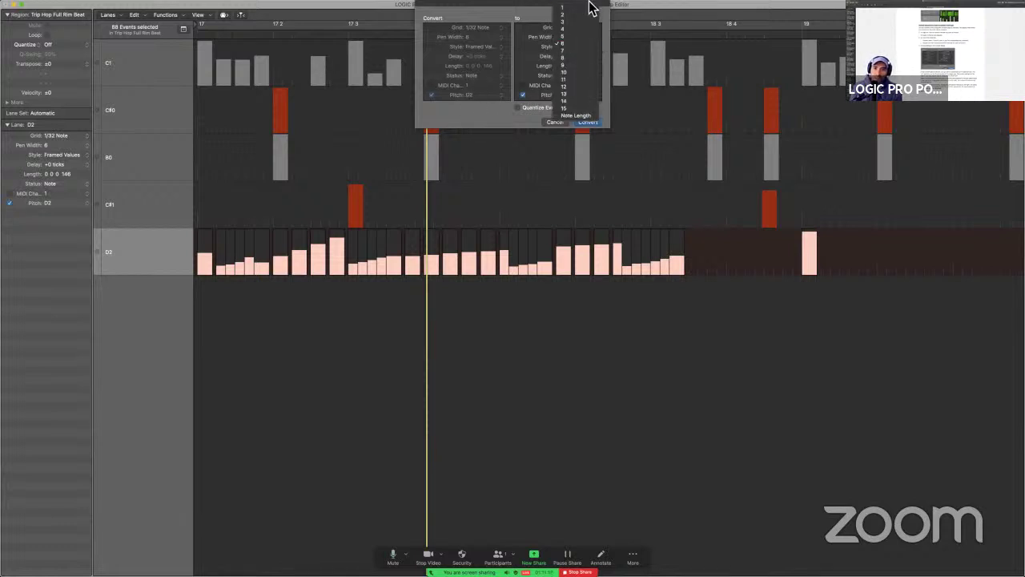
{"action": "left_click", "coordinate": [589, 15]}
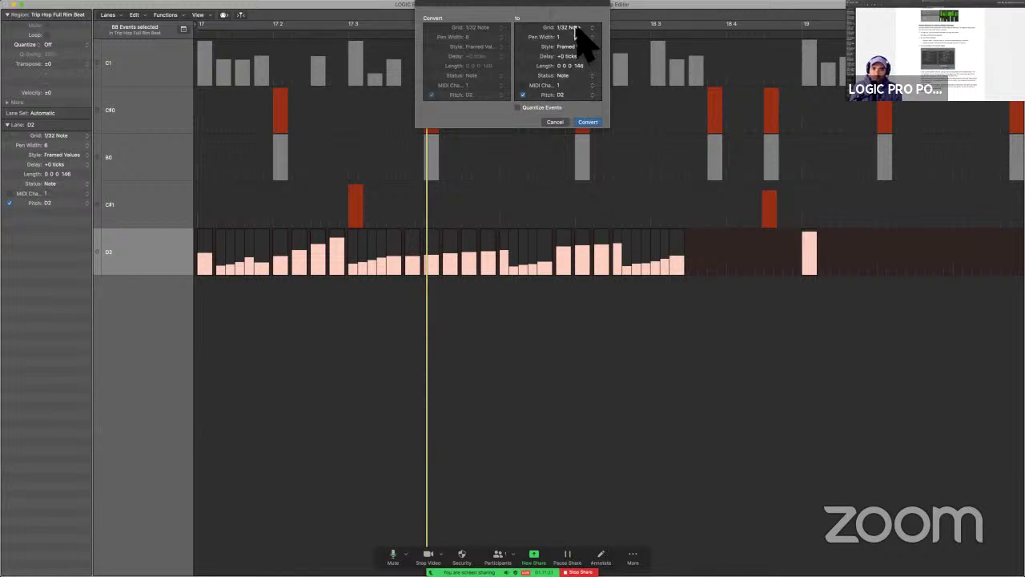
{"action": "left_click", "coordinate": [575, 95]}
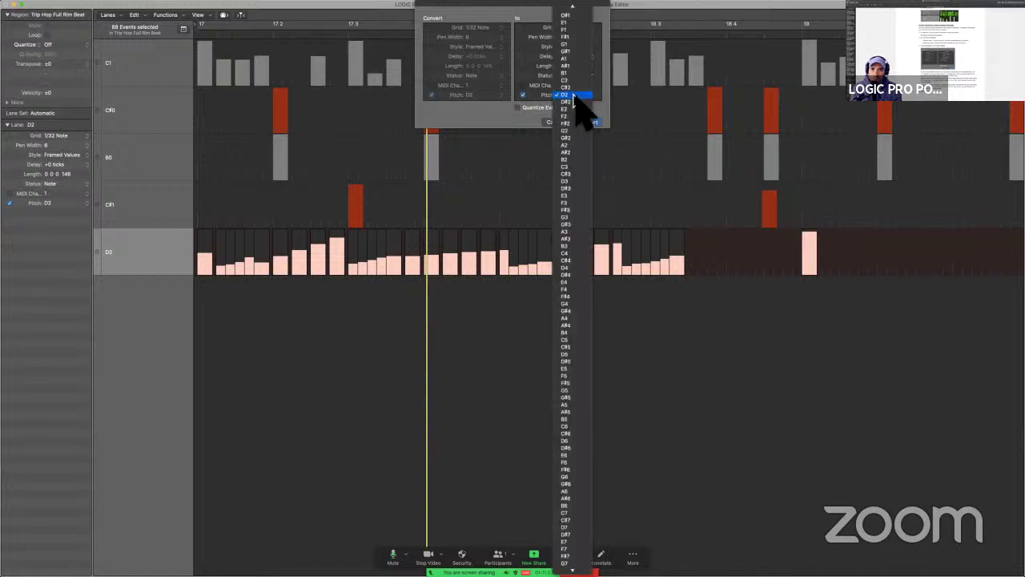
{"action": "left_click", "coordinate": [570, 182]}
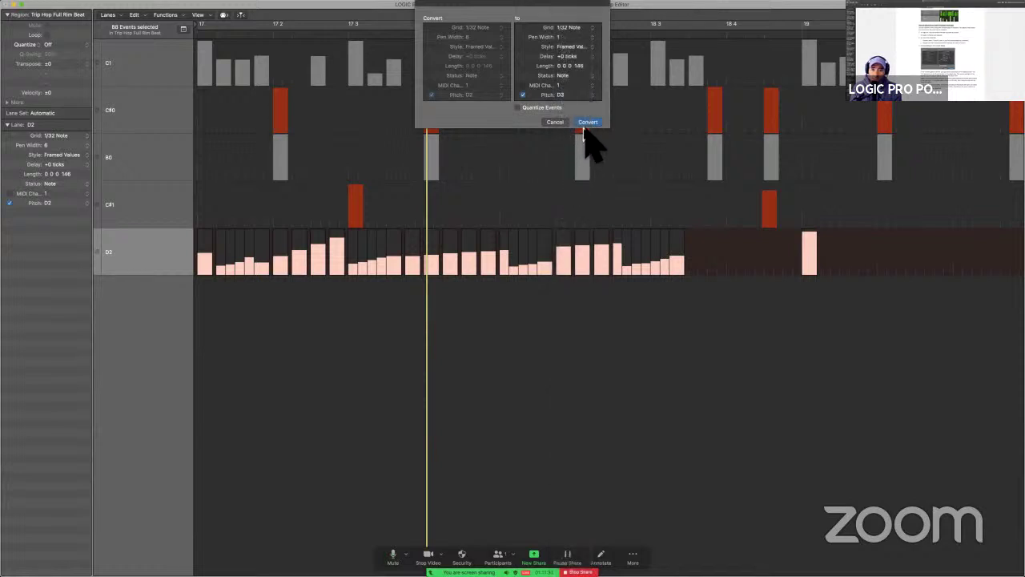
{"action": "left_click", "coordinate": [532, 107]}
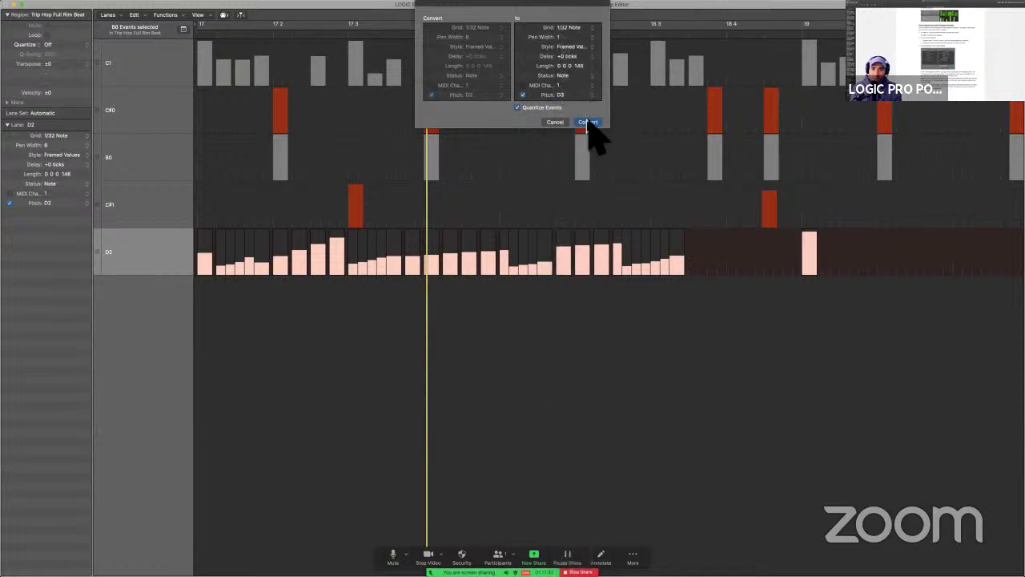
{"action": "left_click", "coordinate": [588, 123]}
Play back the beat briefly to hear the converted D3 lane, stopping near 18.3.
{"action": "key", "text": "alt+space"}
{"action": "key", "text": "space"}
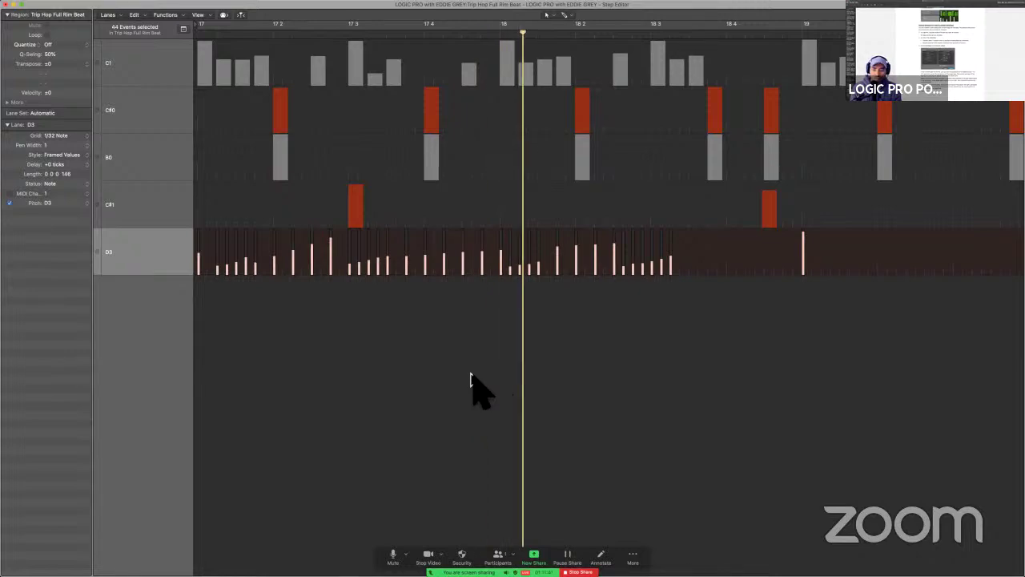
{"action": "key", "text": "space"}
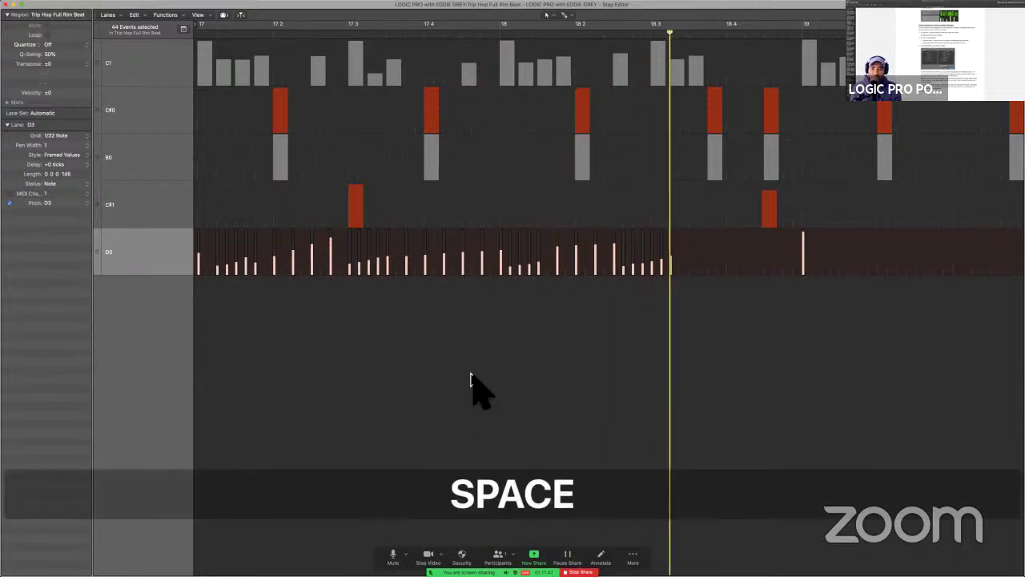
Switch to the Logic Pro User Guide and highlight "Convert all events on a lane to another event type" through step 3.
{"action": "key", "text": "ctrl+Left"}
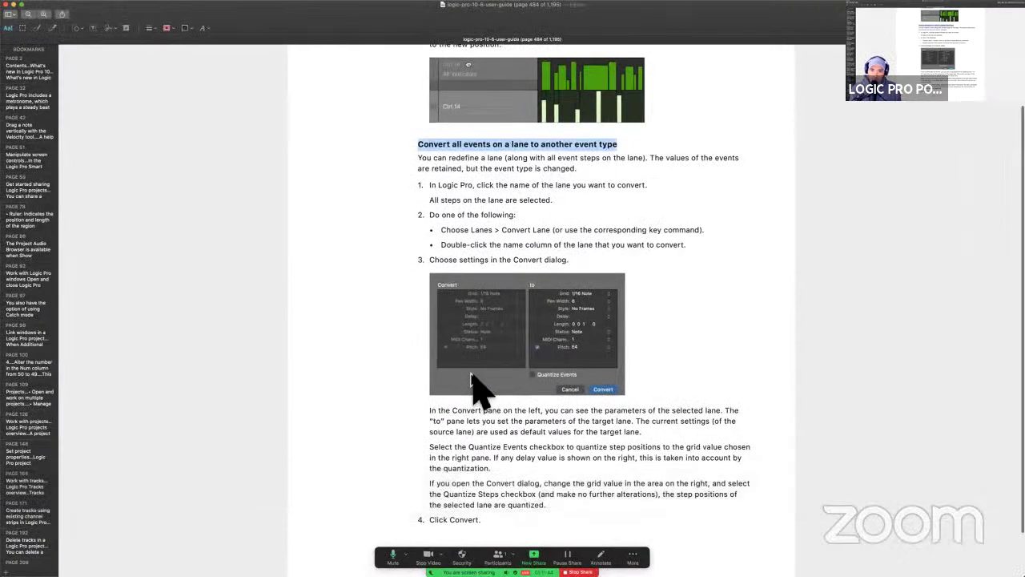
{"action": "scroll", "coordinate": [473, 388], "scroll_direction": "down", "scroll_amount": 1}
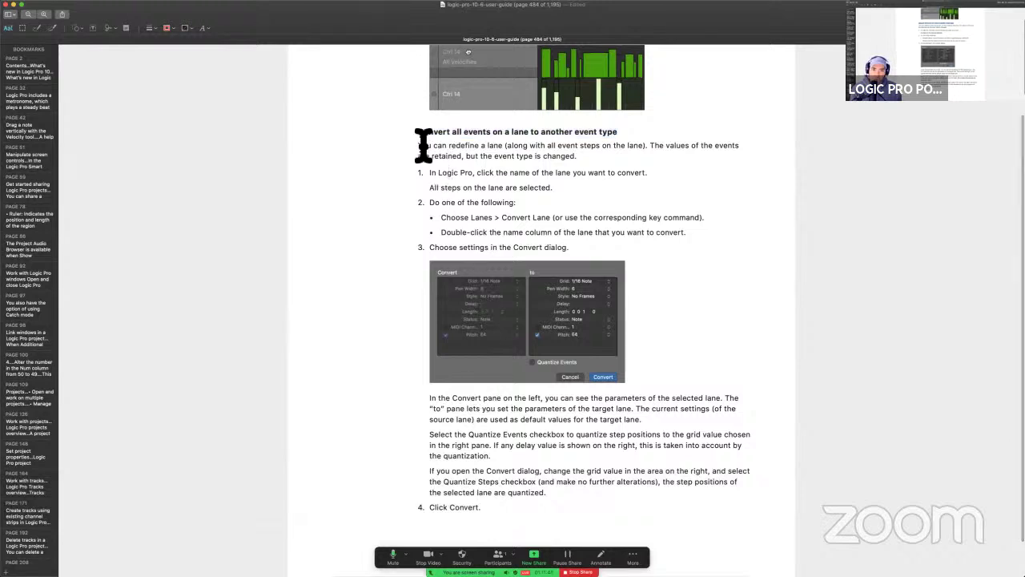
{"action": "left_click_drag", "start_coordinate": [418, 131], "coordinate": [771, 279]}
{"action": "scroll", "coordinate": [771, 280], "scroll_direction": "down", "scroll_amount": 5}
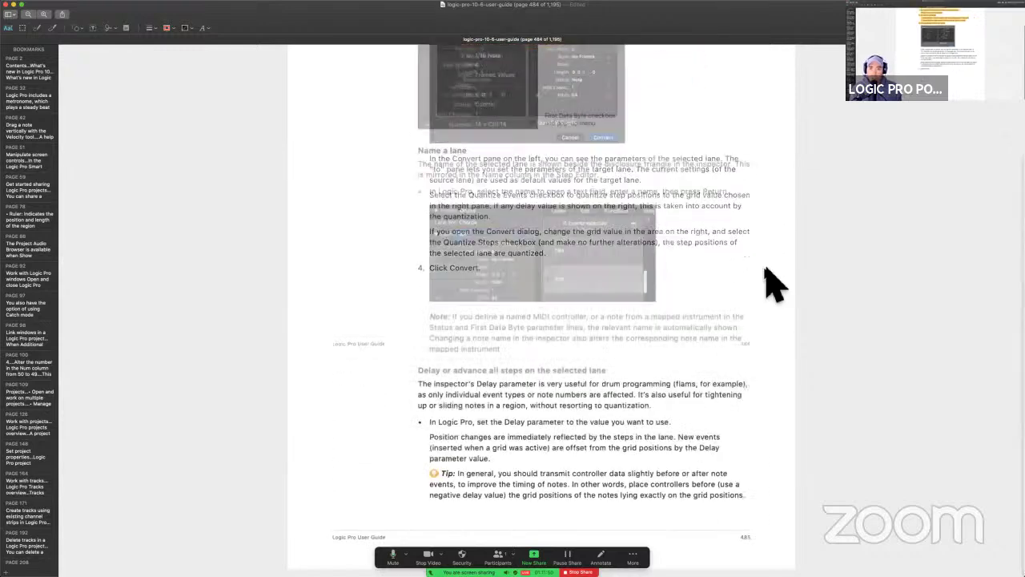
{"action": "scroll", "coordinate": [756, 233], "scroll_direction": "up", "scroll_amount": 10}
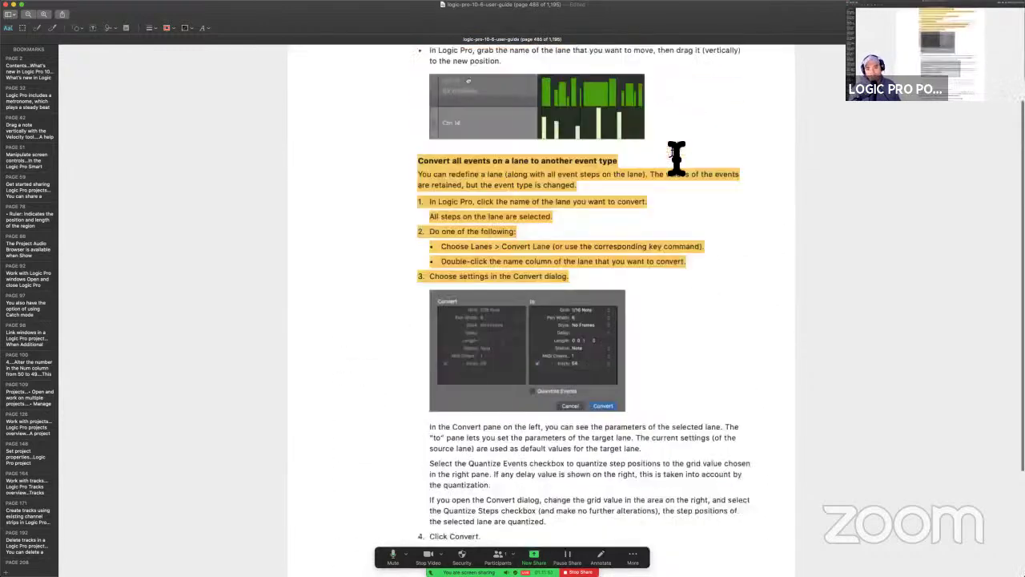
{"action": "scroll", "coordinate": [677, 158], "scroll_direction": "up", "scroll_amount": 2}
{"action": "scroll", "coordinate": [677, 157], "scroll_direction": "down", "scroll_amount": 3}
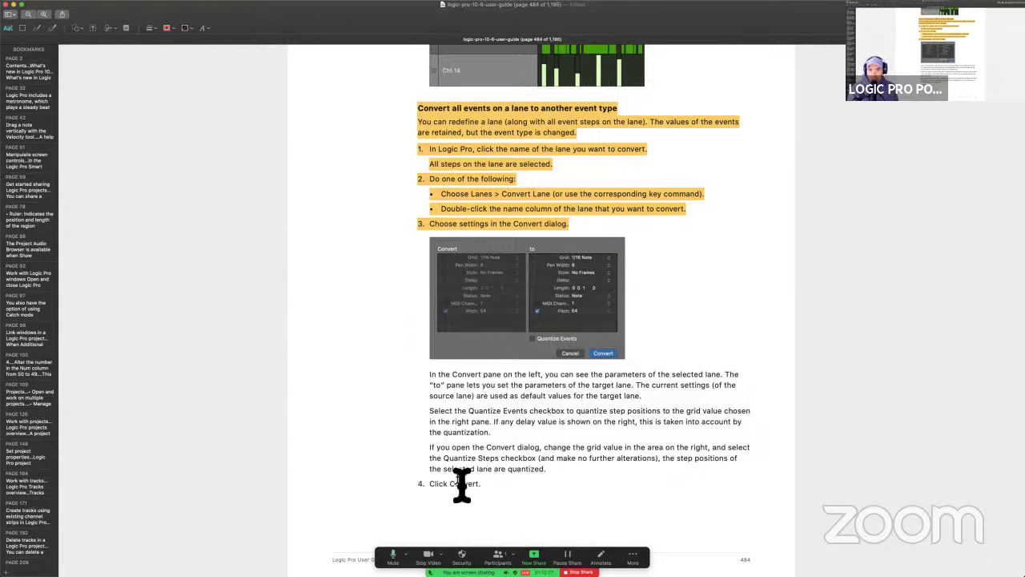
In "Use the Lane inspector in Logic Pro", highlight the sentence "The most important parameters are Status and First Data Byte.".
{"action": "scroll", "coordinate": [462, 485], "scroll_direction": "down", "scroll_amount": 1}
{"action": "scroll", "coordinate": [462, 484], "scroll_direction": "down", "scroll_amount": 10}
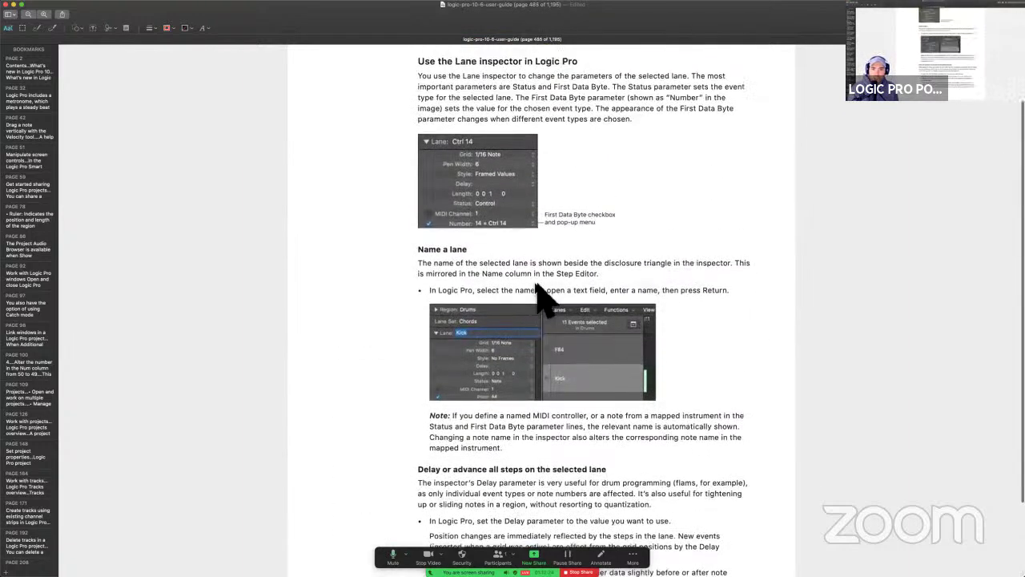
{"action": "scroll", "coordinate": [545, 300], "scroll_direction": "up", "scroll_amount": 1}
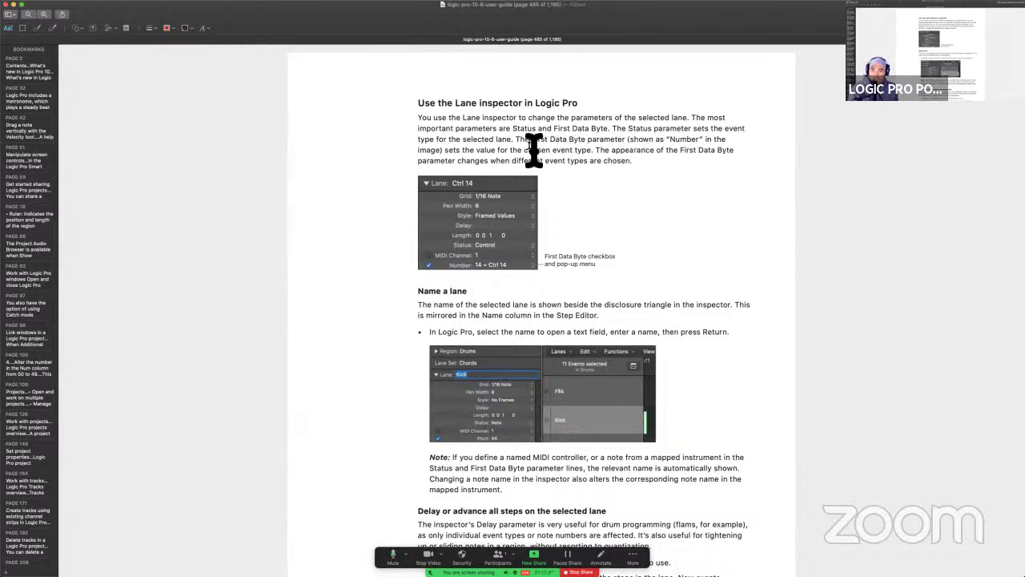
{"action": "left_click_drag", "start_coordinate": [532, 152], "coordinate": [599, 152]}
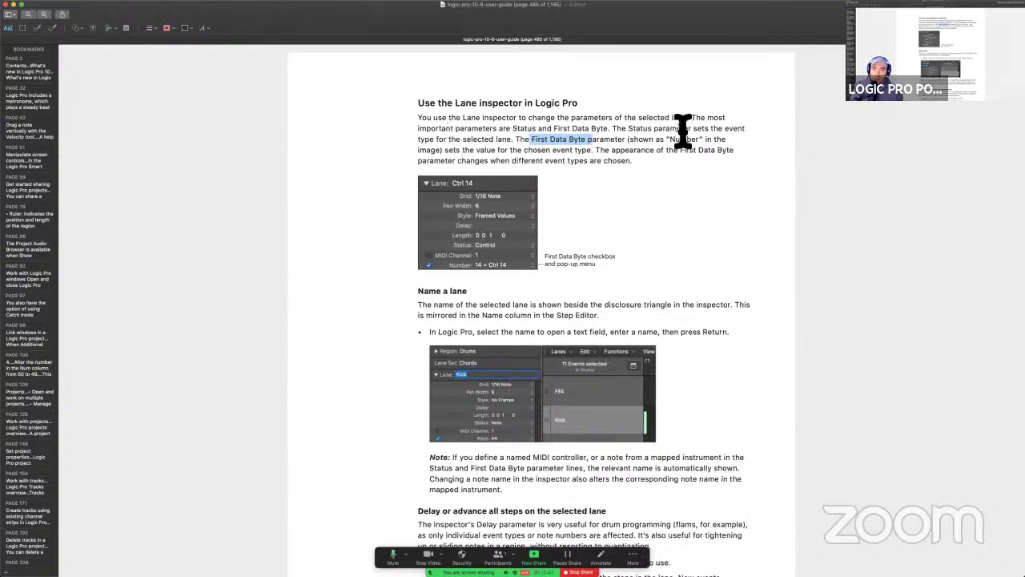
{"action": "left_click_drag", "start_coordinate": [691, 117], "coordinate": [616, 136]}
{"action": "key", "text": "ctrl+super+h"}
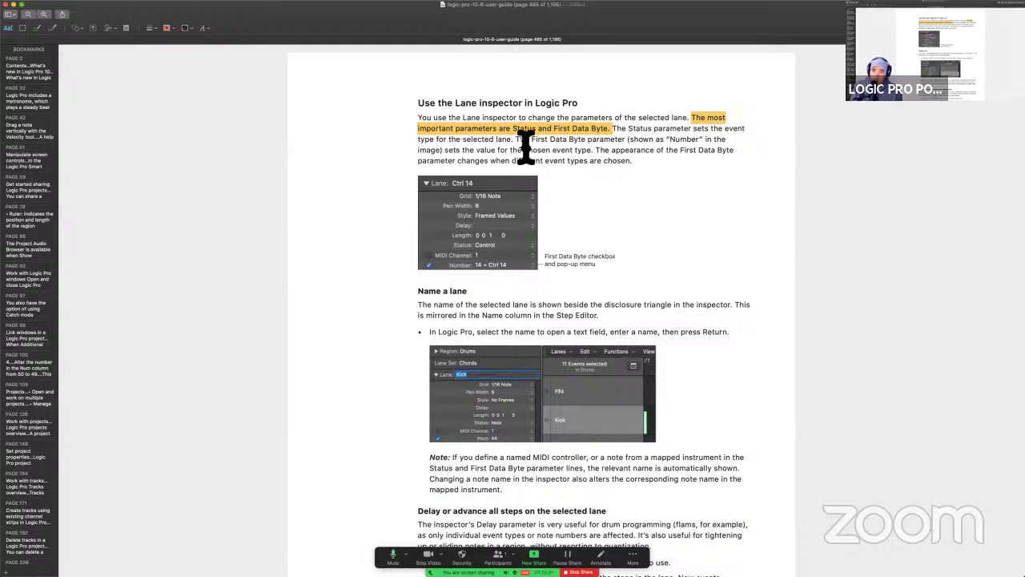
Read the First Data Byte explanation, "Name a lane" and "Delay or advance all steps on the selected lane" in the guide.
{"action": "left_click_drag", "start_coordinate": [519, 140], "coordinate": [604, 147]}
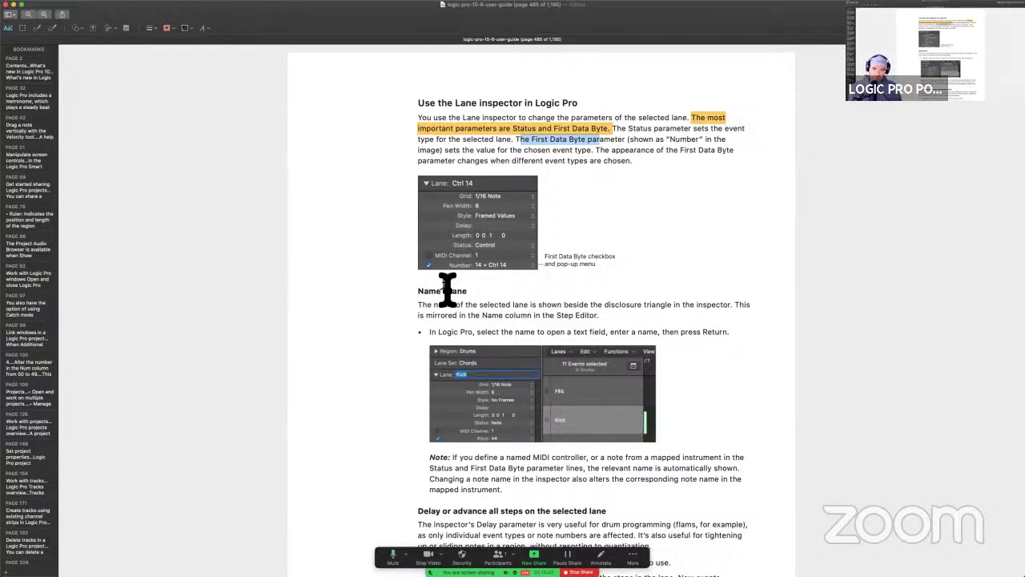
{"action": "scroll", "coordinate": [470, 334], "scroll_direction": "down", "scroll_amount": 1}
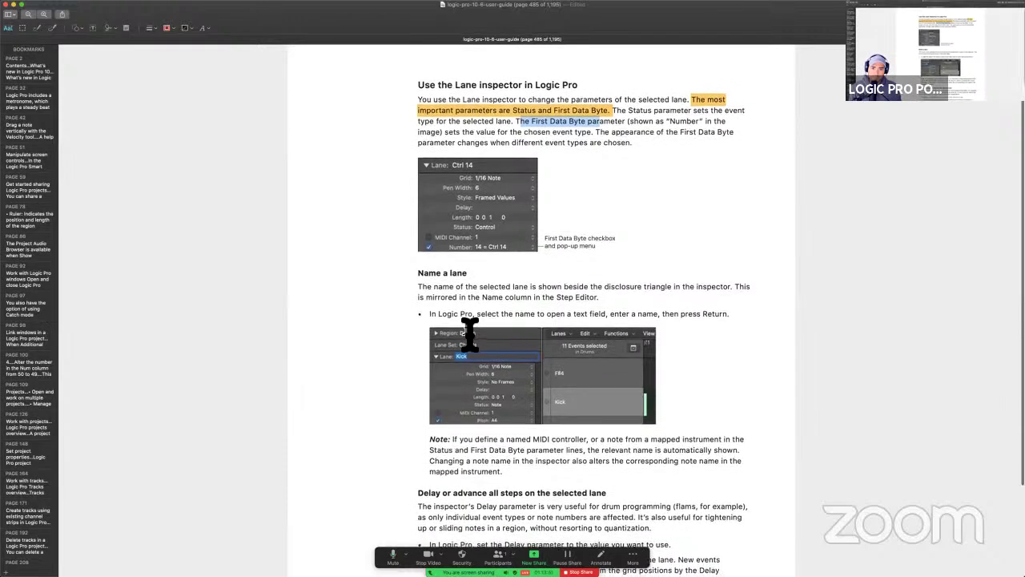
{"action": "scroll", "coordinate": [470, 335], "scroll_direction": "down", "scroll_amount": 3}
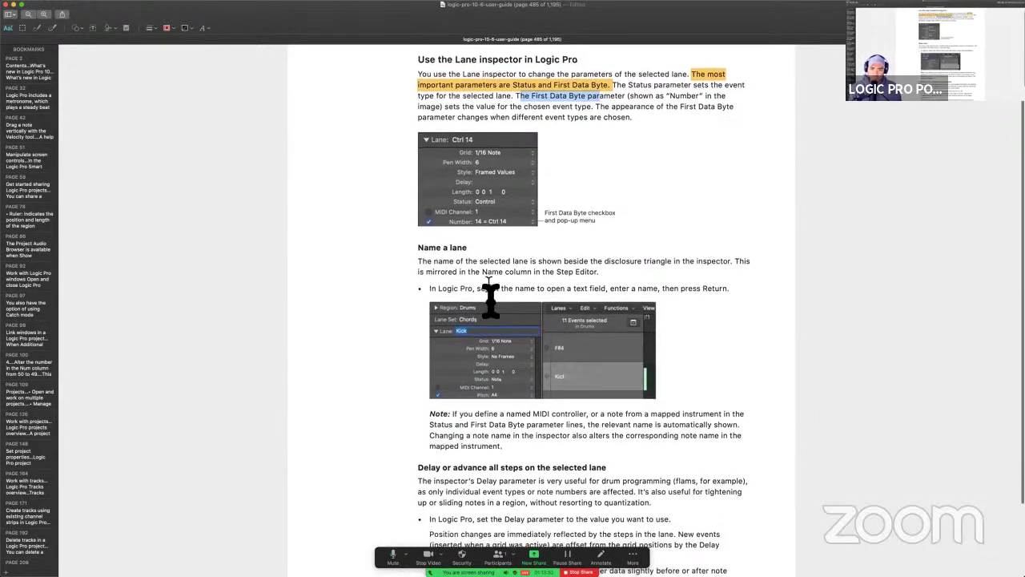
{"action": "scroll", "coordinate": [490, 299], "scroll_direction": "down", "scroll_amount": 1}
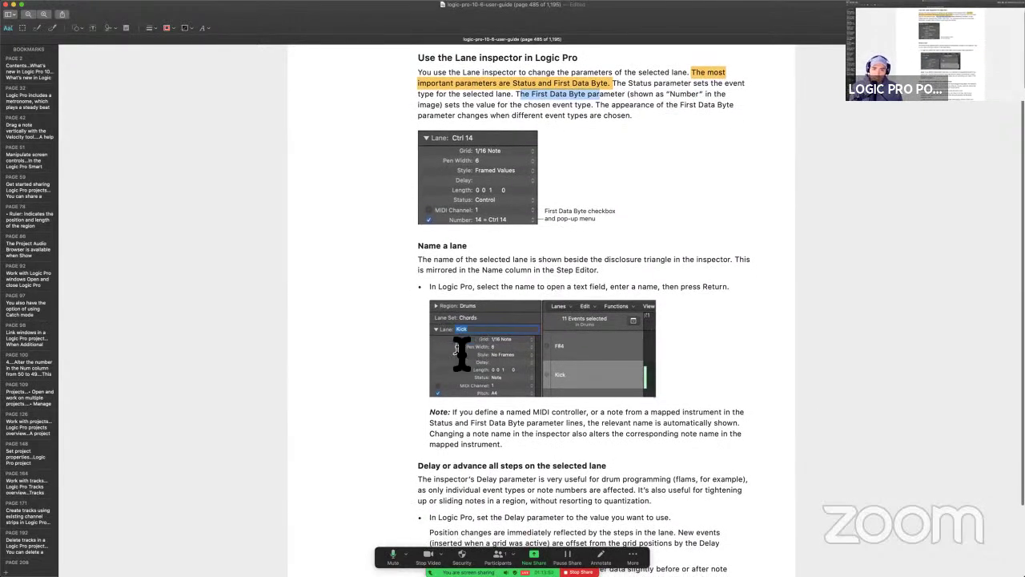
{"action": "scroll", "coordinate": [463, 351], "scroll_direction": "down", "scroll_amount": 3}
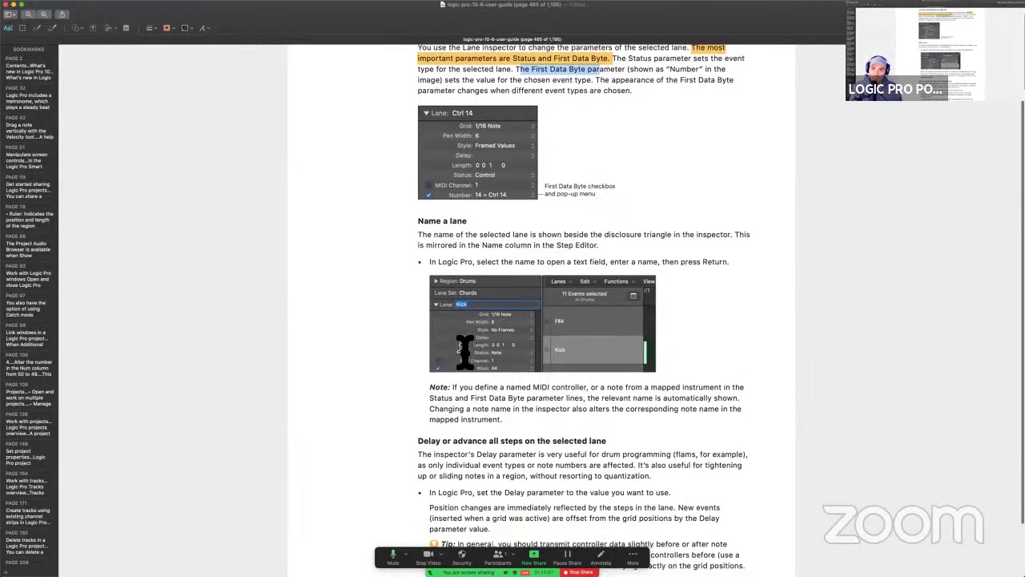
{"action": "scroll", "coordinate": [464, 351], "scroll_direction": "down", "scroll_amount": 6}
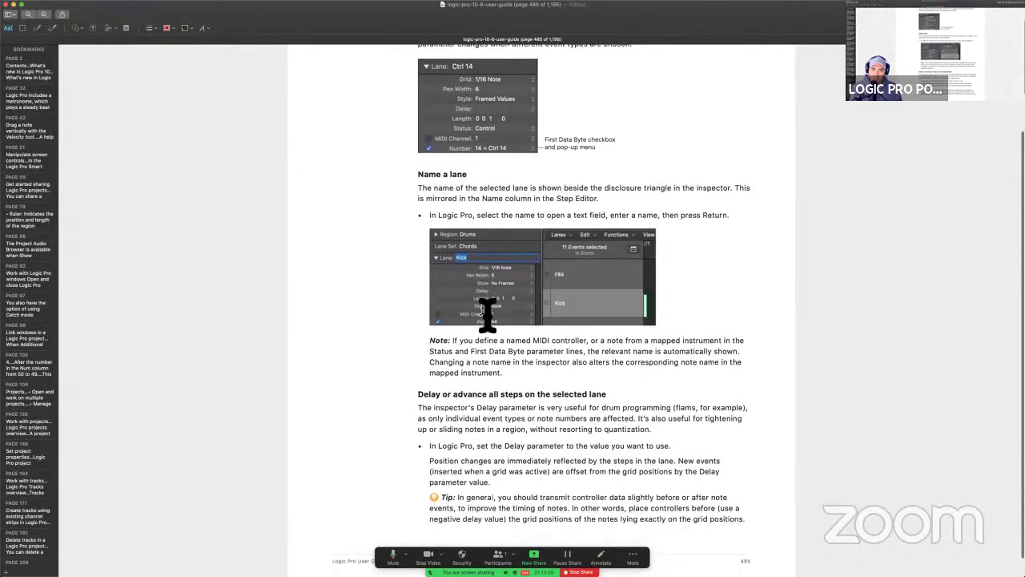
{"action": "scroll", "coordinate": [486, 336], "scroll_direction": "down", "scroll_amount": 1}
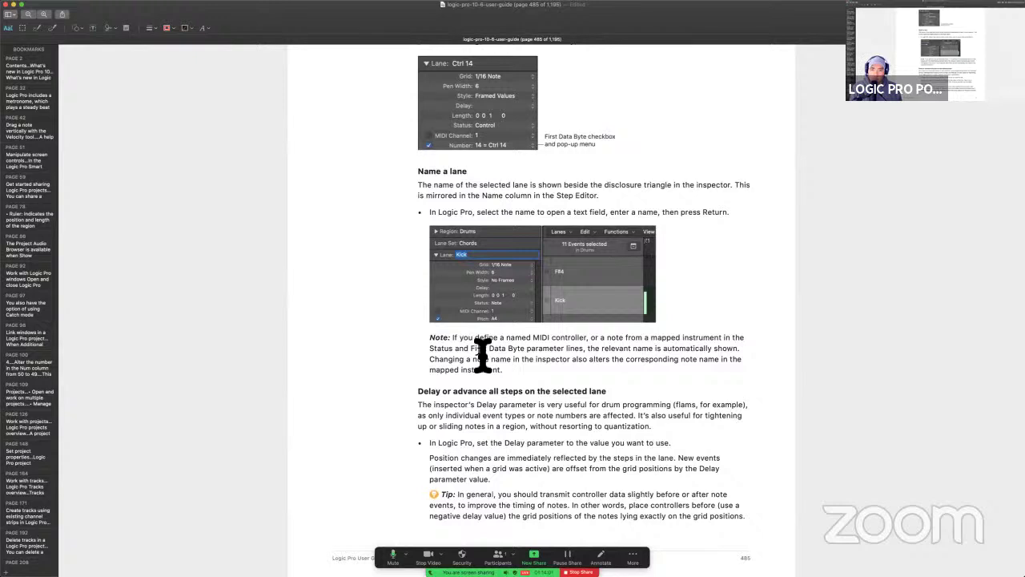
{"action": "scroll", "coordinate": [483, 355], "scroll_direction": "down", "scroll_amount": 2}
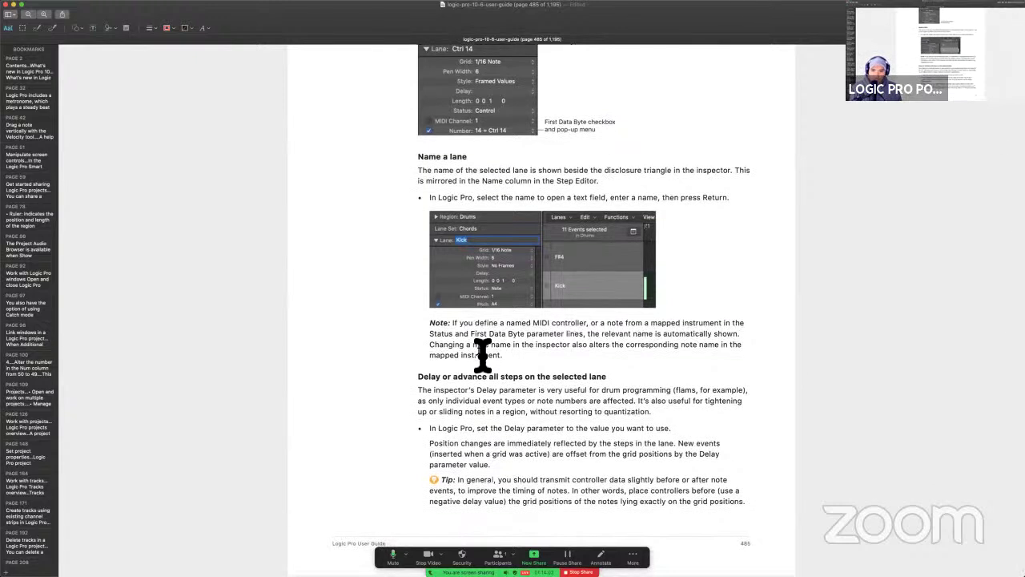
{"action": "scroll", "coordinate": [483, 354], "scroll_direction": "down", "scroll_amount": 1}
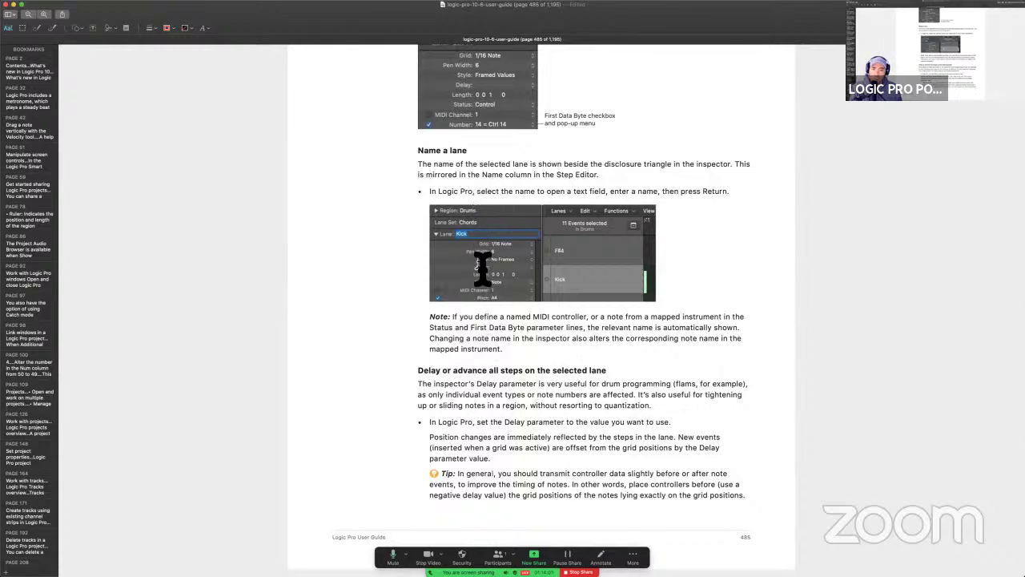
{"action": "scroll", "coordinate": [480, 270], "scroll_direction": "down", "scroll_amount": 5}
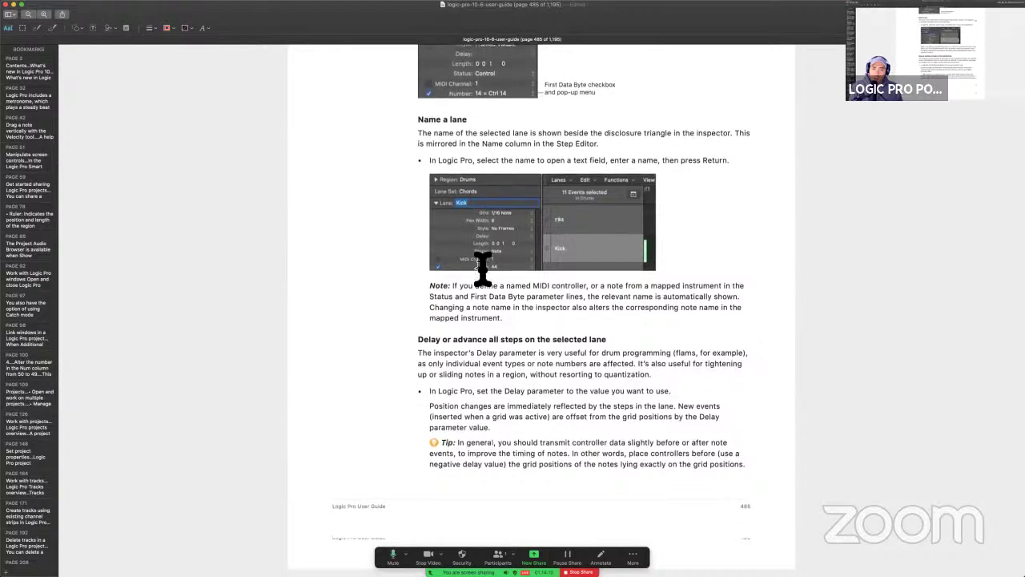
{"action": "scroll", "coordinate": [480, 270], "scroll_direction": "up", "scroll_amount": 5}
{"action": "scroll", "coordinate": [480, 268], "scroll_direction": "up", "scroll_amount": 5}
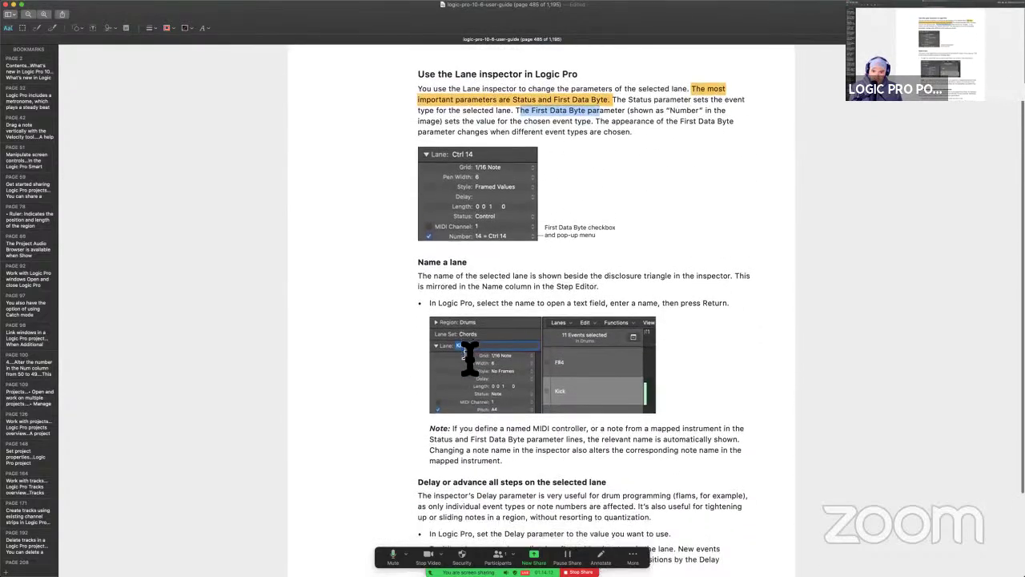
{"action": "scroll", "coordinate": [469, 360], "scroll_direction": "down", "scroll_amount": 3}
{"action": "scroll", "coordinate": [469, 360], "scroll_direction": "down", "scroll_amount": 3}
{"action": "scroll", "coordinate": [504, 172], "scroll_direction": "up", "scroll_amount": 3}
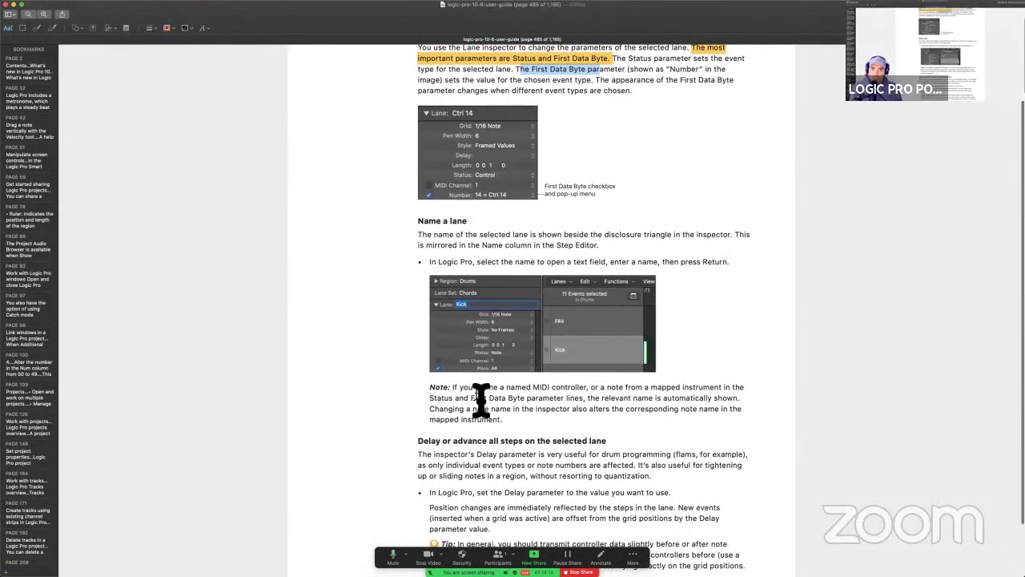
Switch to Logic Pro and look through the D3 lane's Status event types in the Lane inspector, checking against the guide.
{"action": "key", "text": "ctrl+Right"}
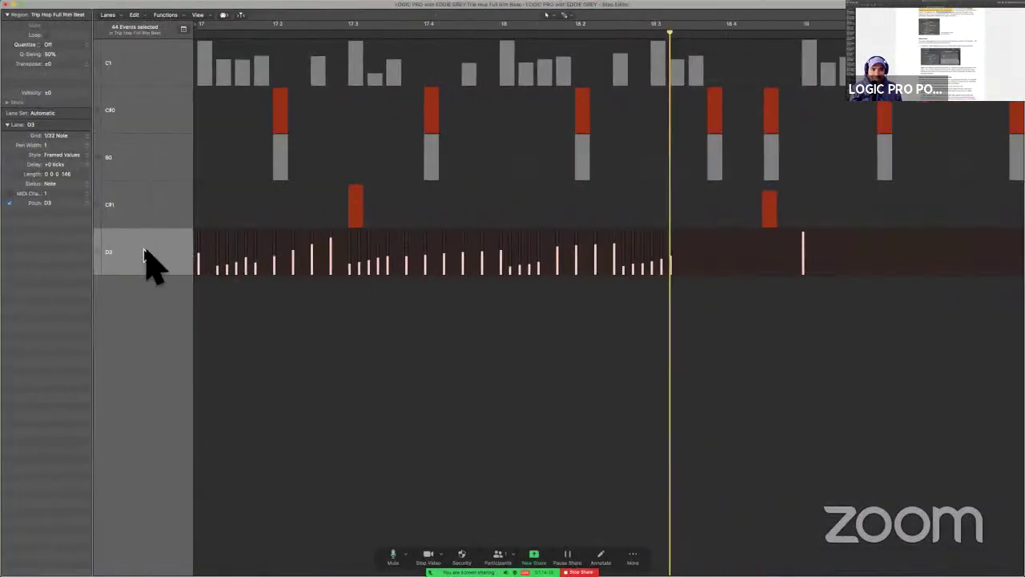
{"action": "left_click", "coordinate": [70, 183]}
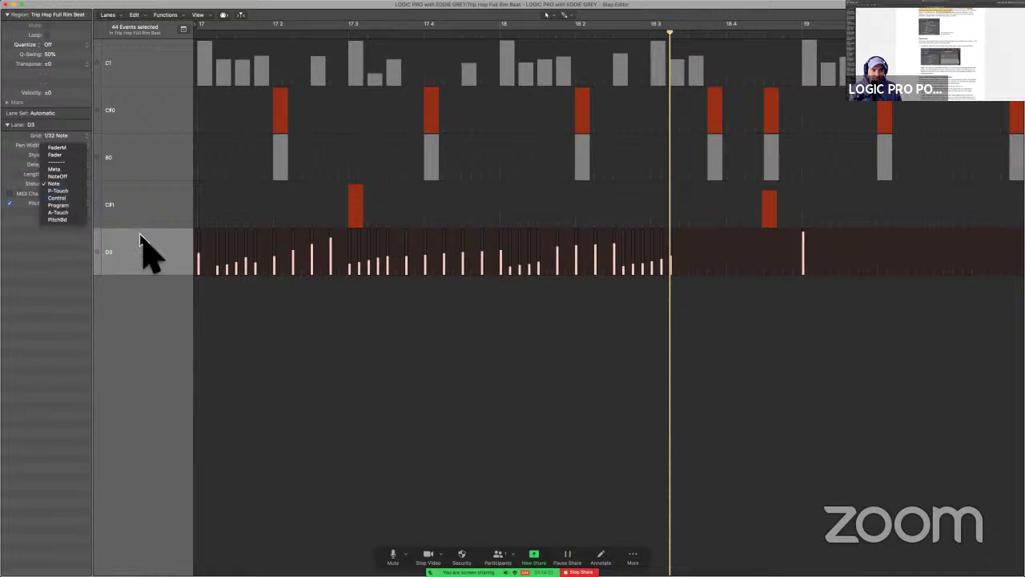
{"action": "key", "text": "ctrl+Left"}
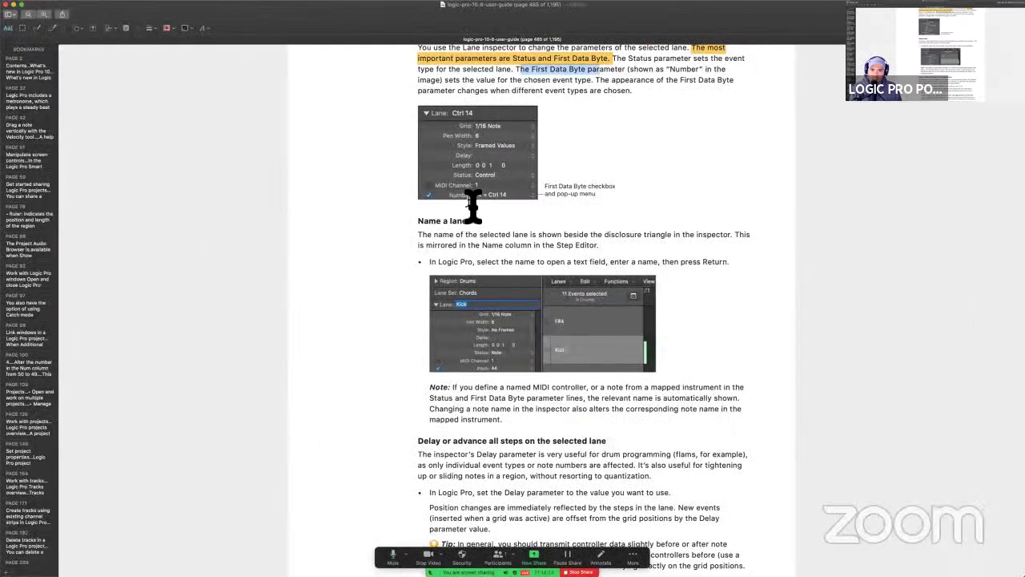
{"action": "key", "text": "ctrl+Right"}
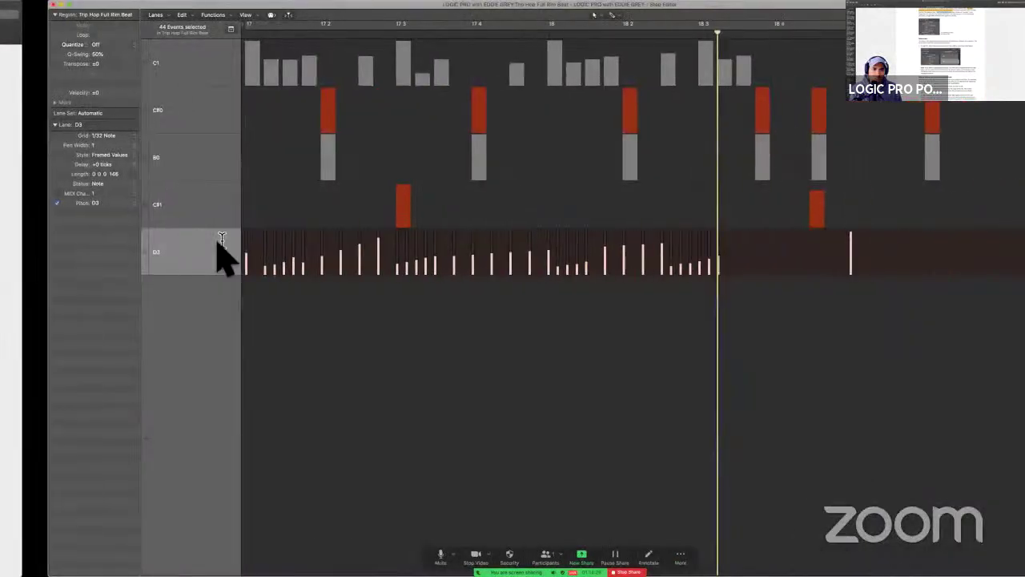
{"action": "left_click", "coordinate": [63, 183]}
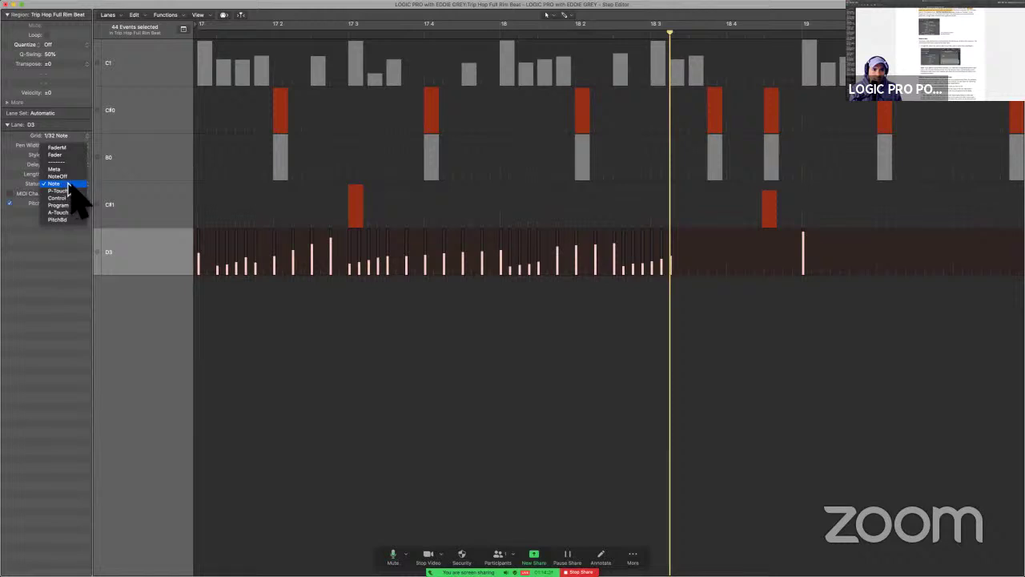
{"action": "left_click", "coordinate": [121, 261]}
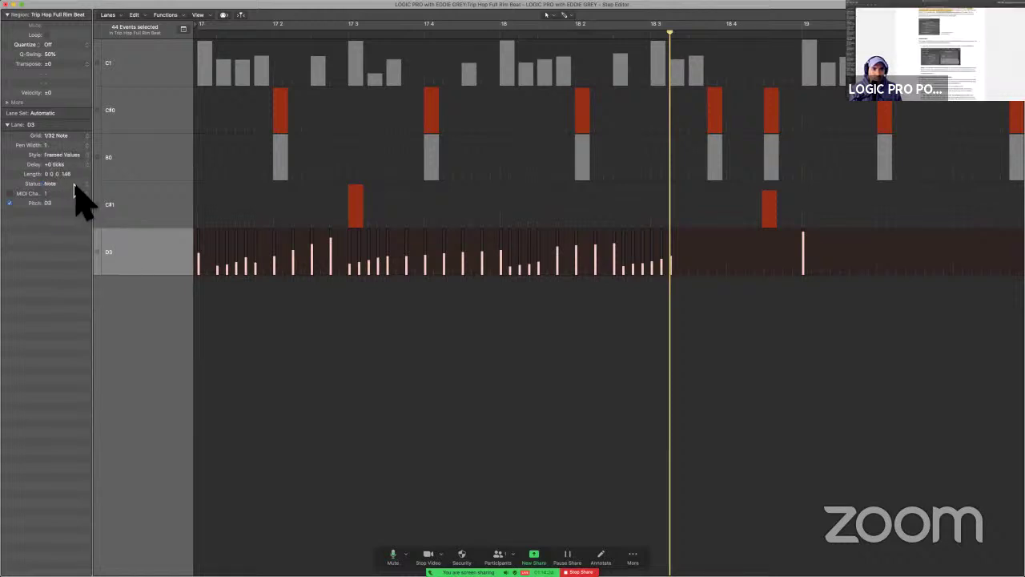
Return to the User Guide and reread the opening paragraph of "Use the Lane inspector in Logic Pro", clearing the text selection.
{"action": "key", "text": "ctrl+Left"}
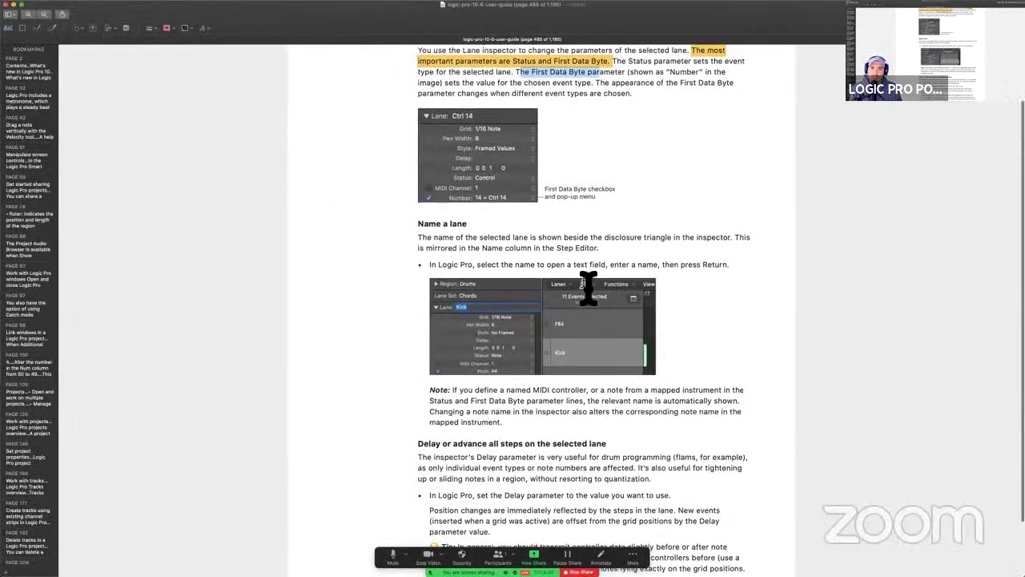
{"action": "scroll", "coordinate": [589, 288], "scroll_direction": "up", "scroll_amount": 2}
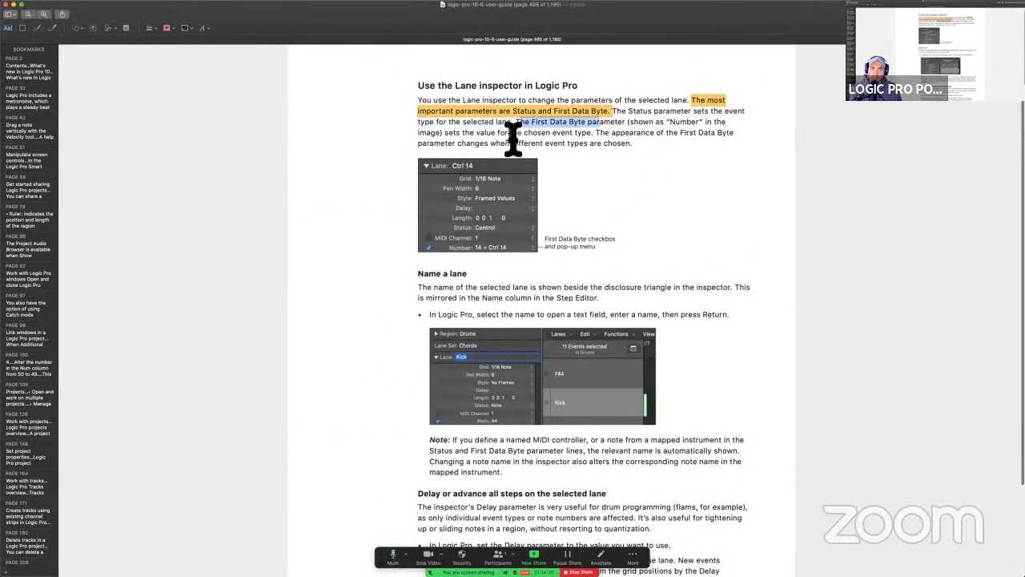
{"action": "left_click", "coordinate": [611, 149]}
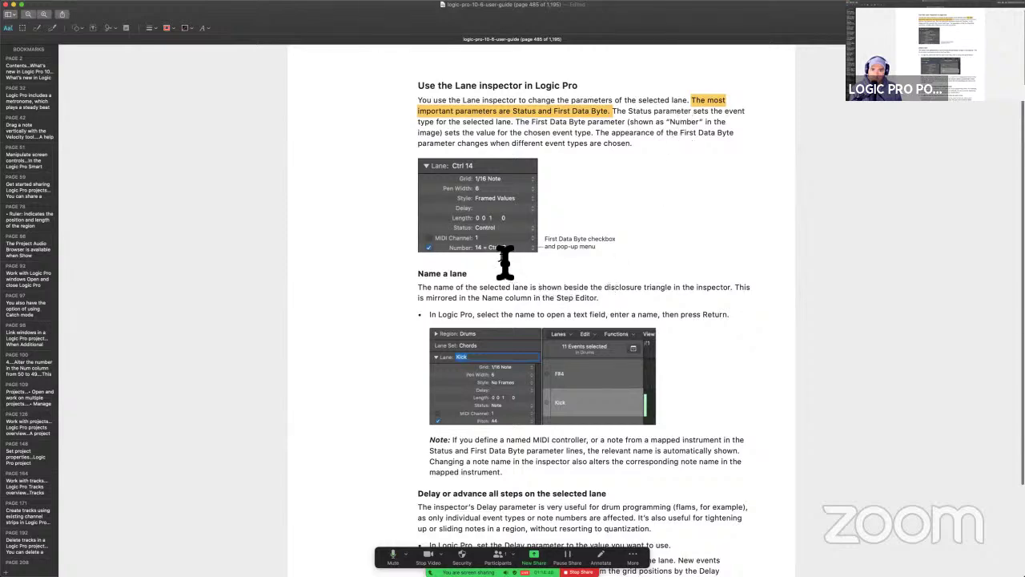
Switch to Logic Pro and review the D3 lane's Status options again, keeping Note.
{"action": "key", "text": "super+Tab"}
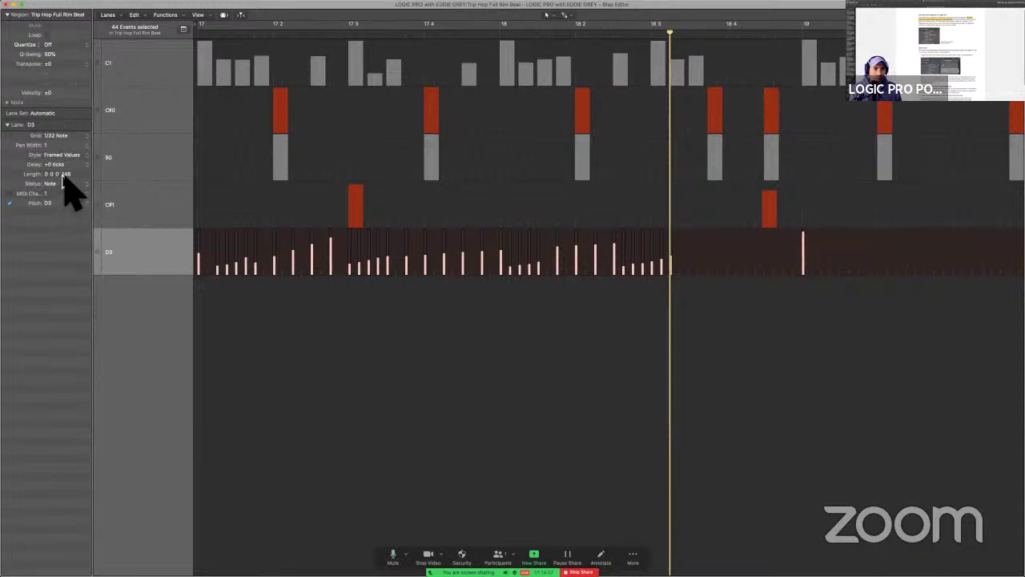
{"action": "left_click", "coordinate": [66, 185]}
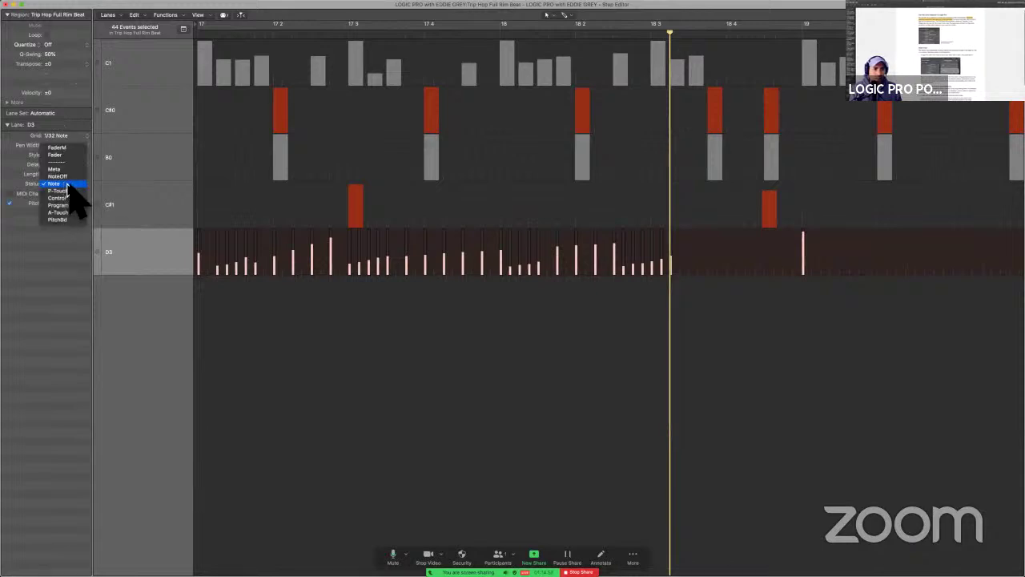
{"action": "left_click", "coordinate": [82, 185]}
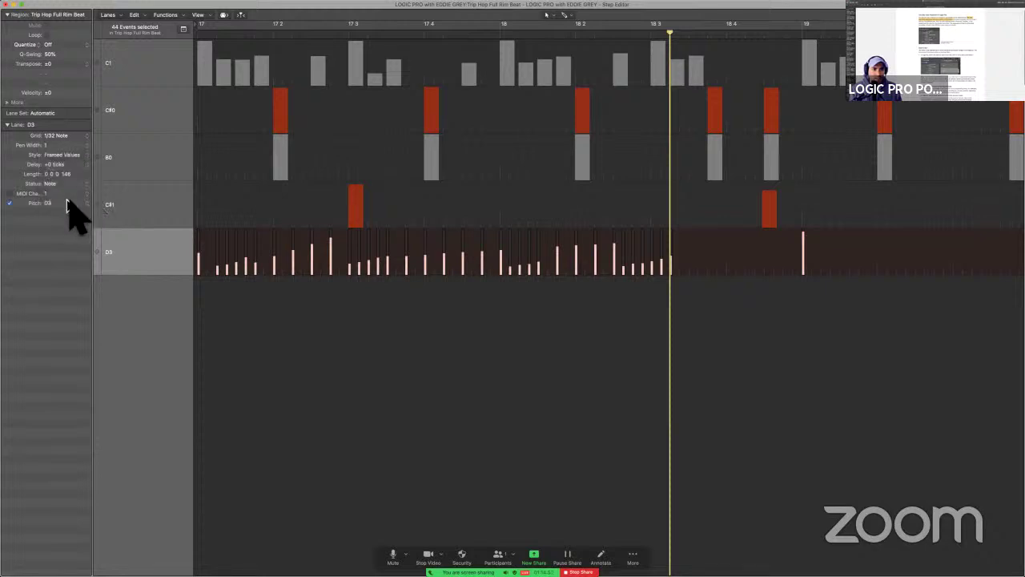
Check the Lane Set options without changing them and collapse the Region inspector, leaving the D3 lane's parameters expanded.
{"action": "left_click", "coordinate": [8, 125]}
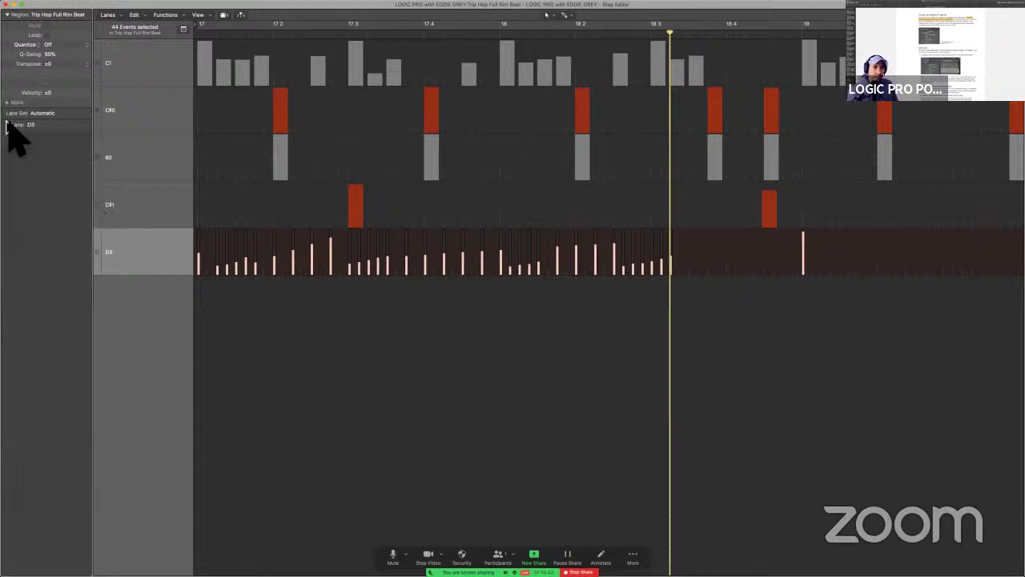
{"action": "left_click", "coordinate": [8, 125]}
{"action": "left_click", "coordinate": [36, 113]}
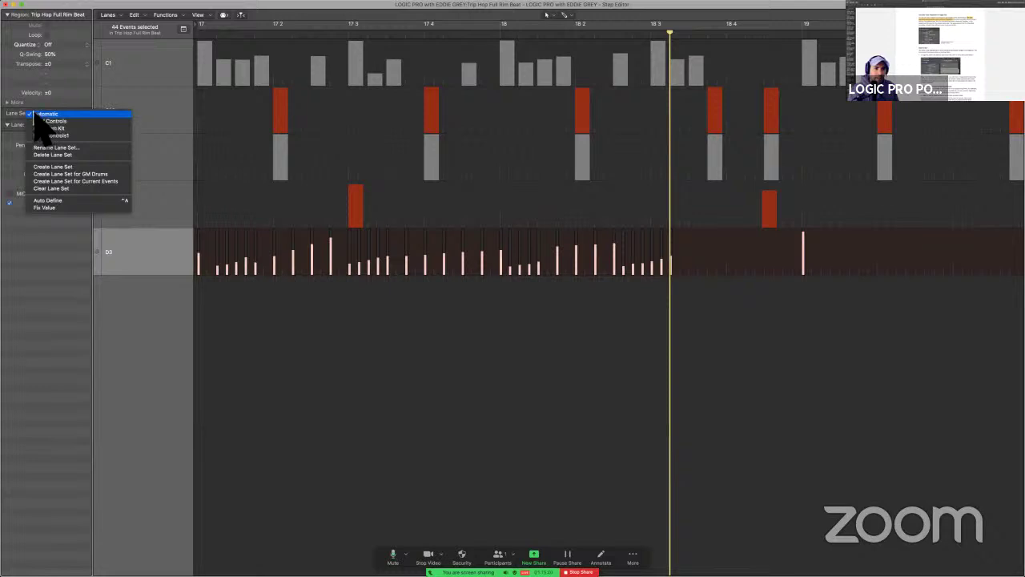
{"action": "left_click", "coordinate": [16, 112]}
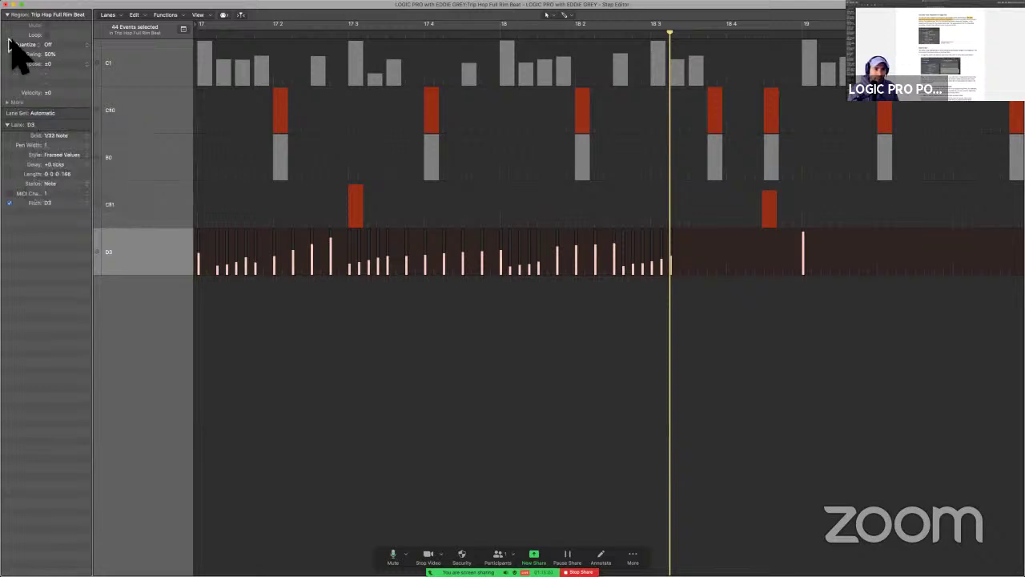
{"action": "left_click", "coordinate": [7, 14]}
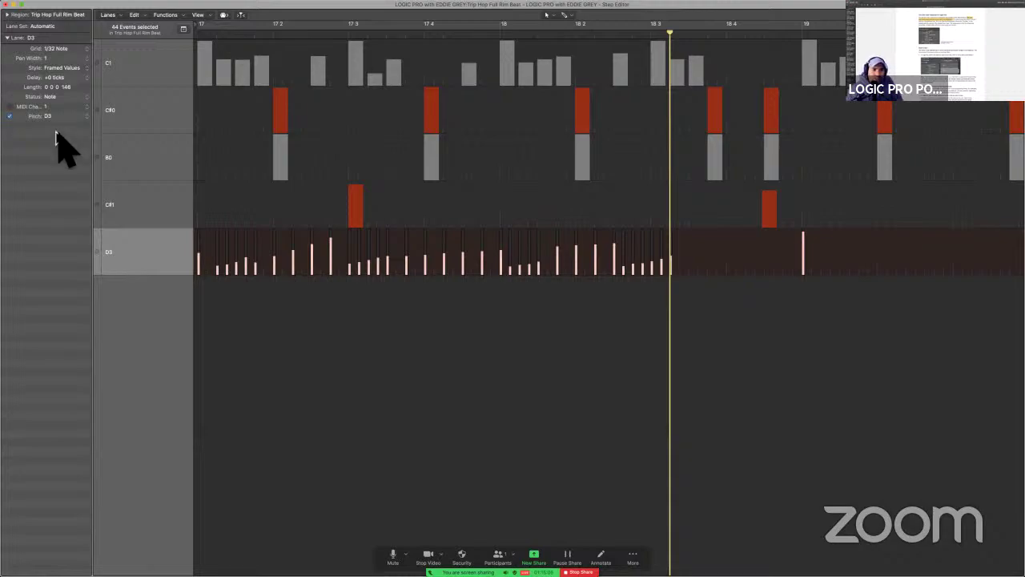
Compare the guide's Ctrl 14 Lane inspector example with the D3 lane's name and parameters in Logic Pro.
{"action": "key", "text": "ctrl+Left"}
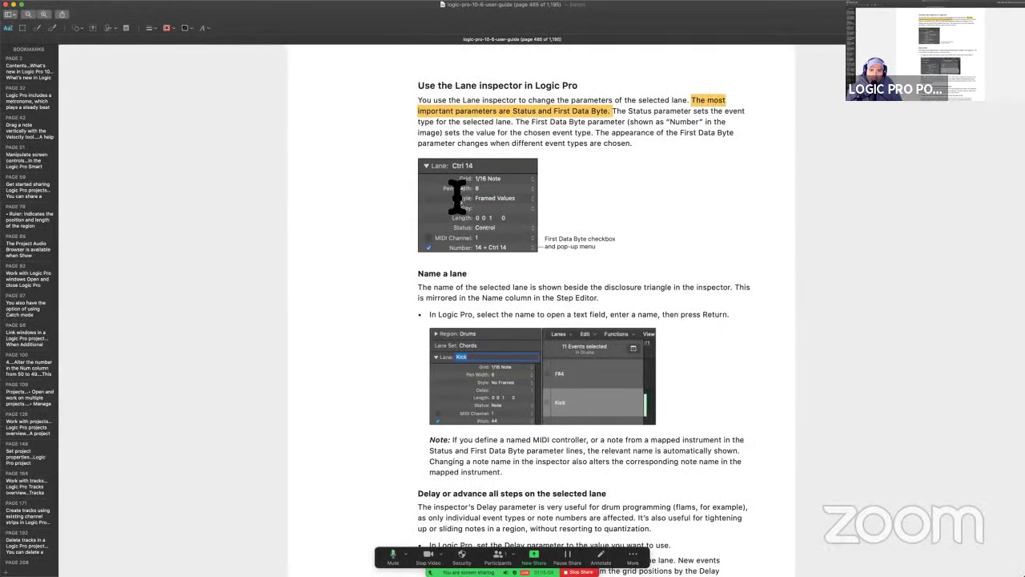
{"action": "key", "text": "ctrl+Right"}
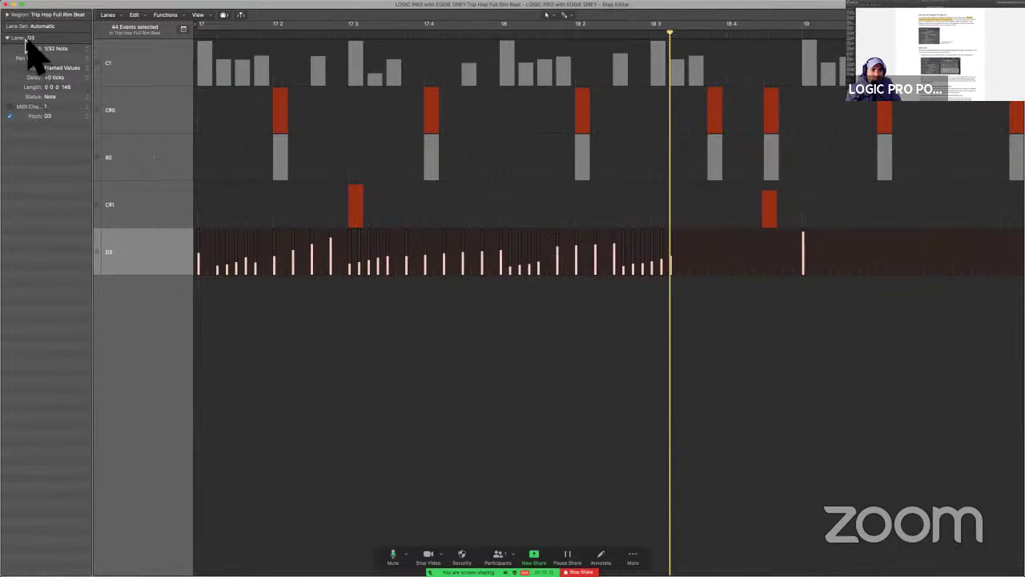
{"action": "key", "text": "ctrl+Left"}
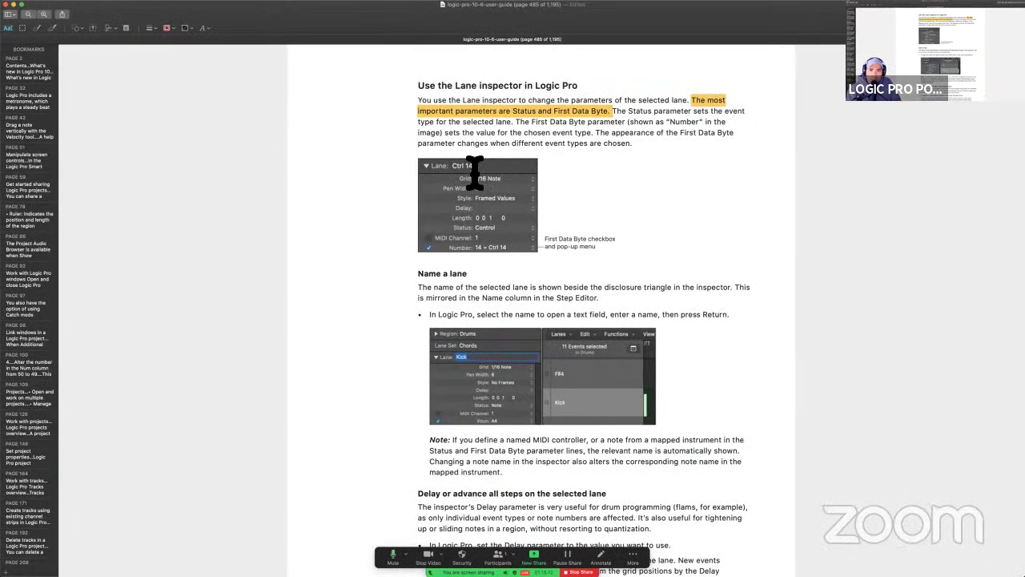
{"action": "key", "text": "ctrl+Right"}
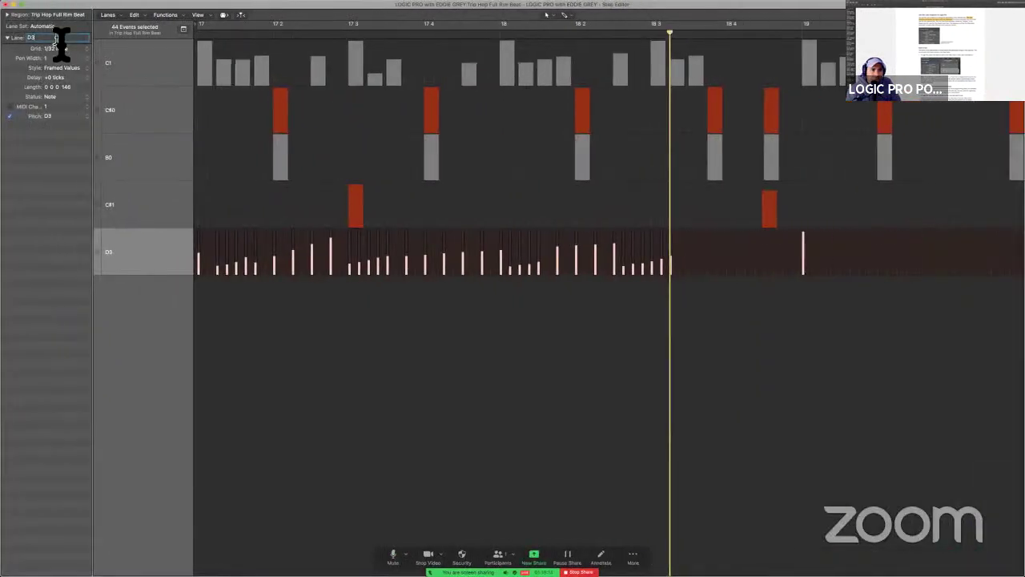
{"action": "key", "text": "ctrl+Left"}
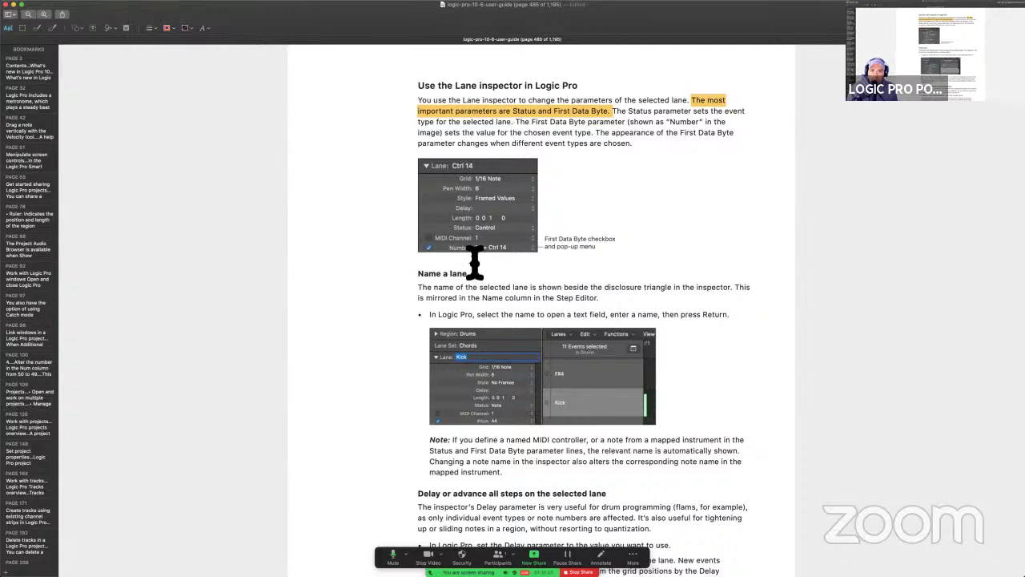
{"action": "key", "text": "ctrl+Right"}
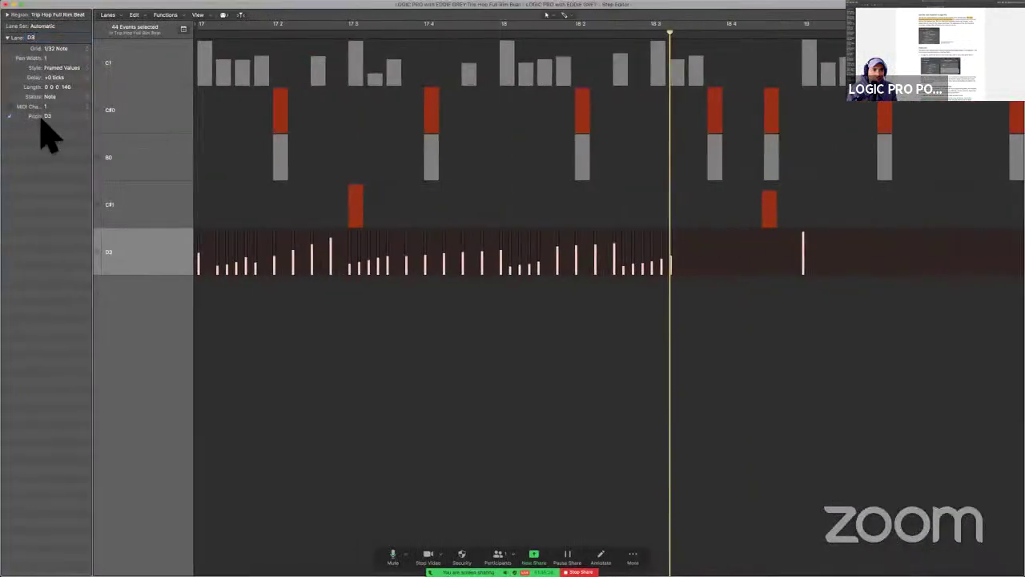
Set the D3 lane's Status to Control in the Lane inspector, checking it against the guide's example.
{"action": "left_click", "coordinate": [59, 97]}
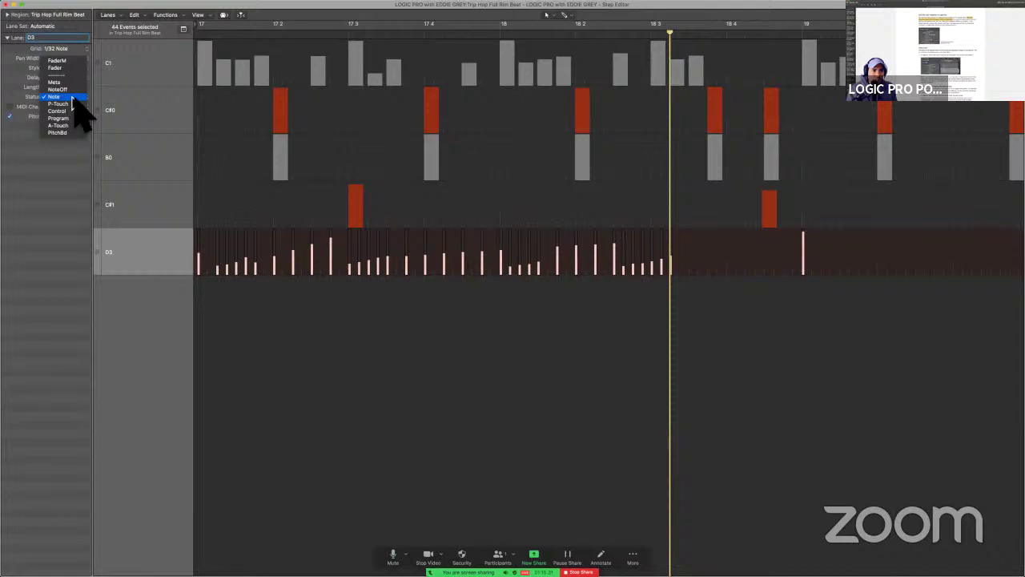
{"action": "left_click", "coordinate": [57, 110]}
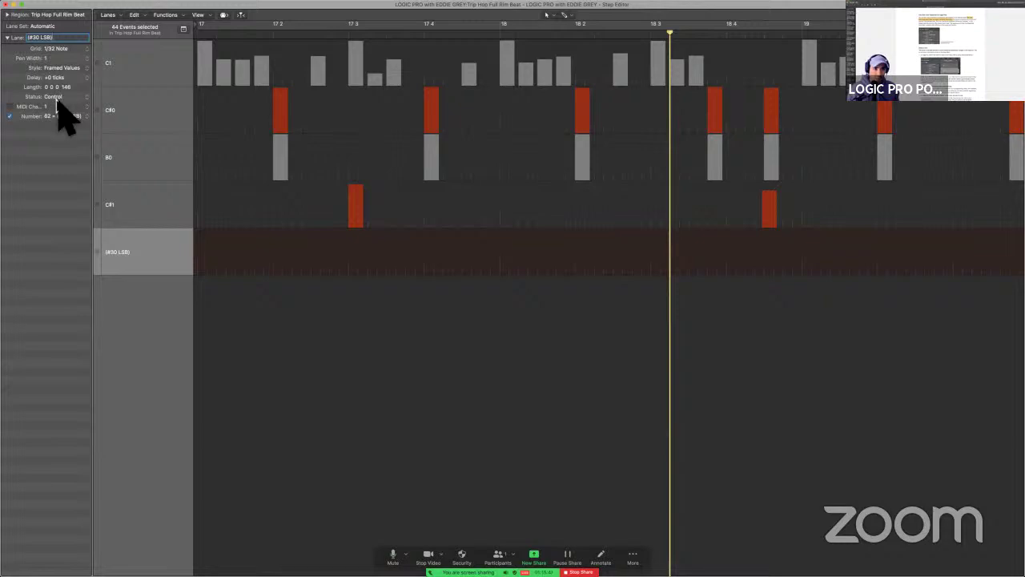
{"action": "key", "text": "super+Tab"}
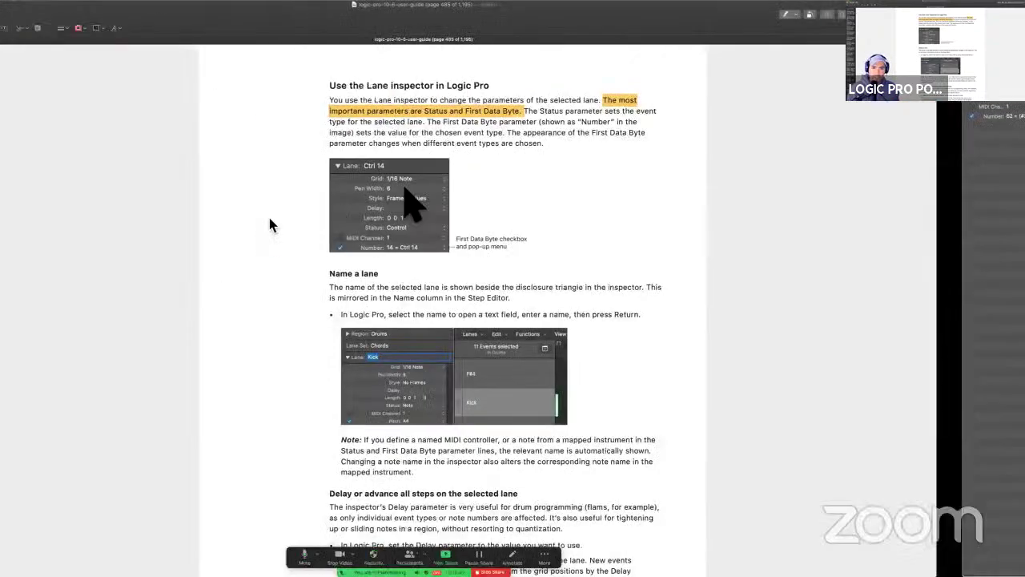
{"action": "key", "text": "super+Tab"}
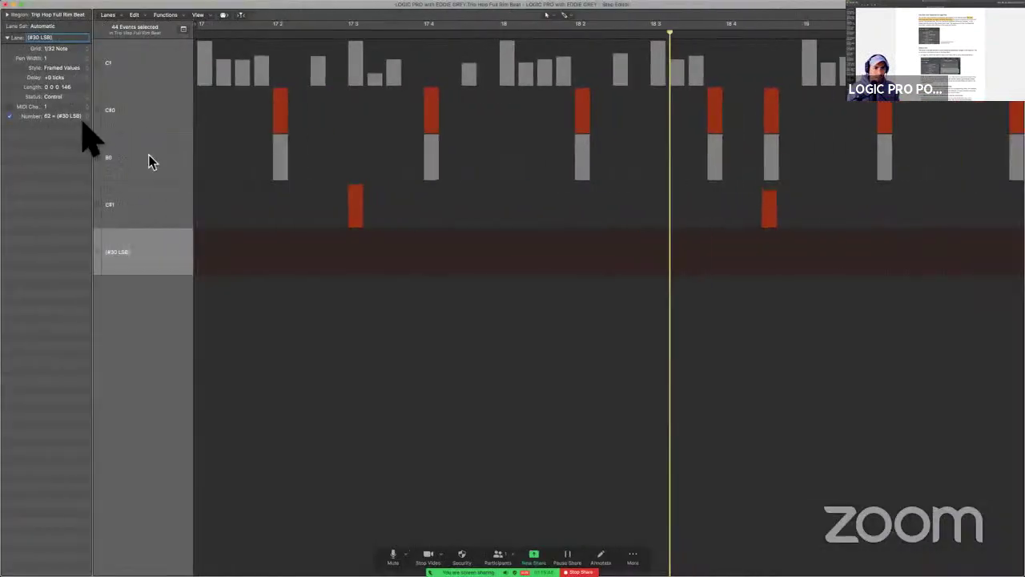
Browse the controller numbers for the selected Control lane and set its Number to 74 = Brightness.
{"action": "left_click", "coordinate": [87, 116]}
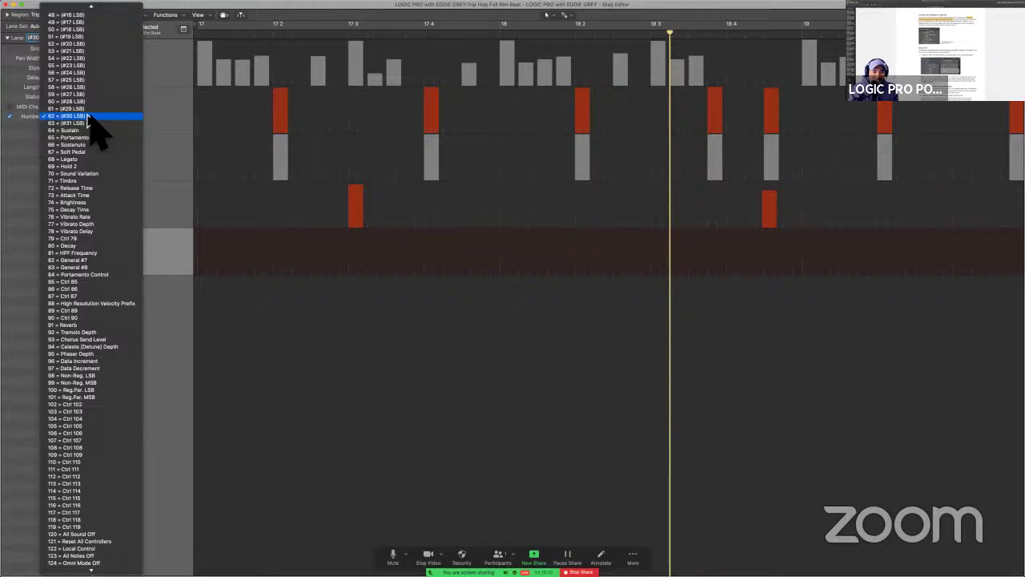
{"action": "mouse_move", "coordinate": [92, 6]}
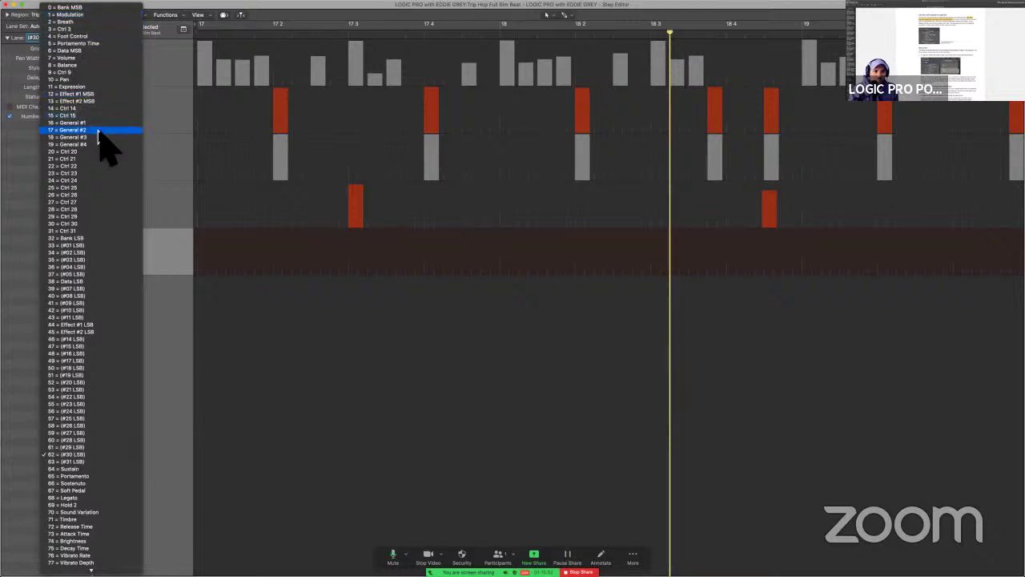
{"action": "scroll", "coordinate": [95, 532], "scroll_direction": "down", "scroll_amount": 5}
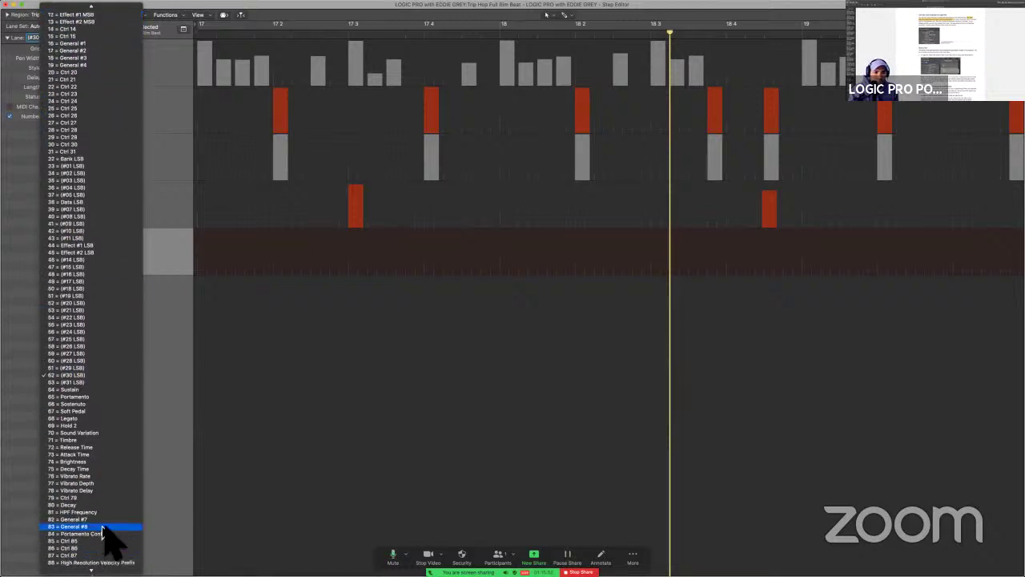
{"action": "scroll", "coordinate": [89, 538], "scroll_direction": "down", "scroll_amount": 2}
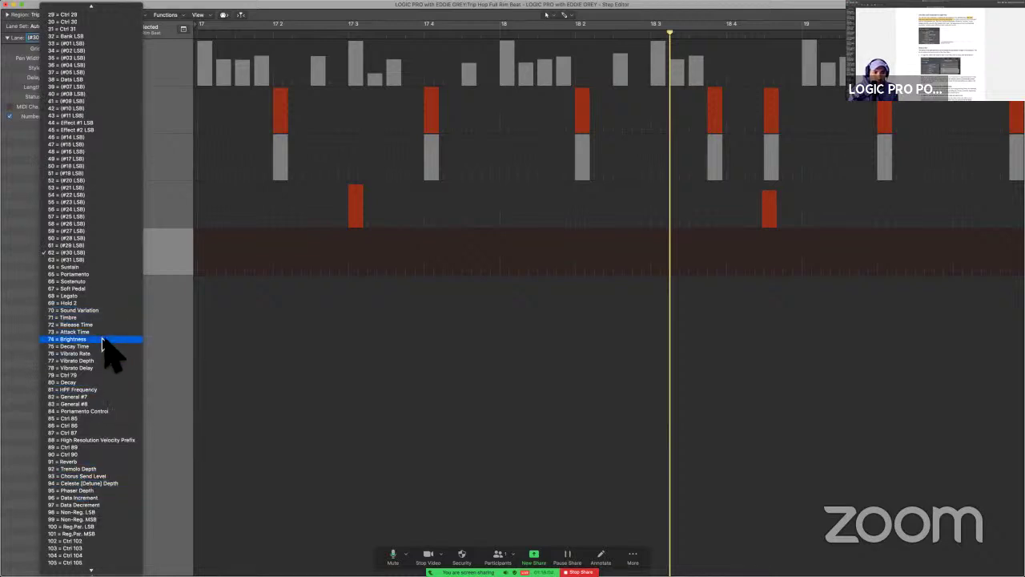
{"action": "left_click", "coordinate": [72, 339]}
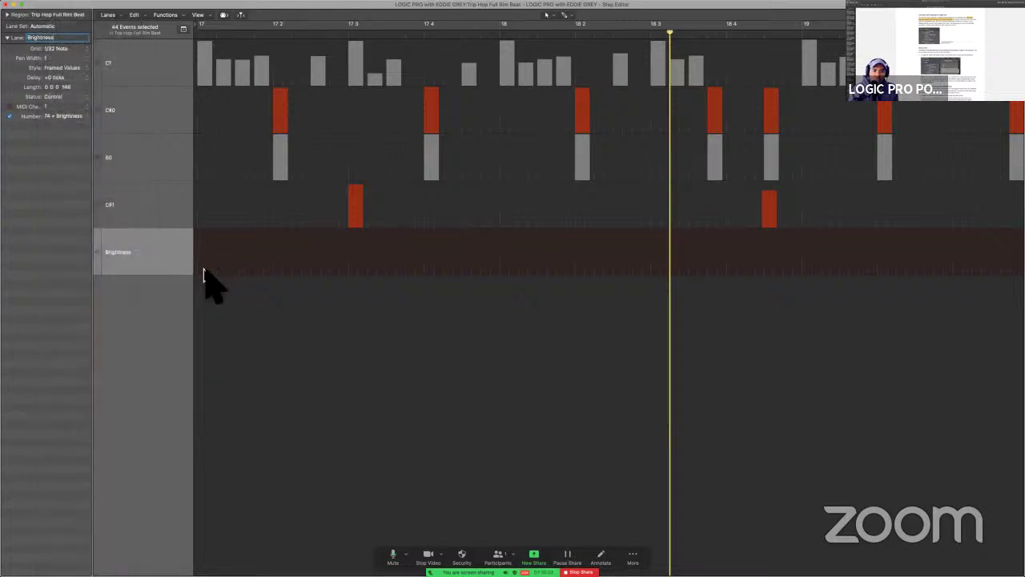
Draw a rising and falling curve of steps on the Brightness lane from bar 17 to just before 18.3.
{"action": "left_click", "coordinate": [203, 272]}
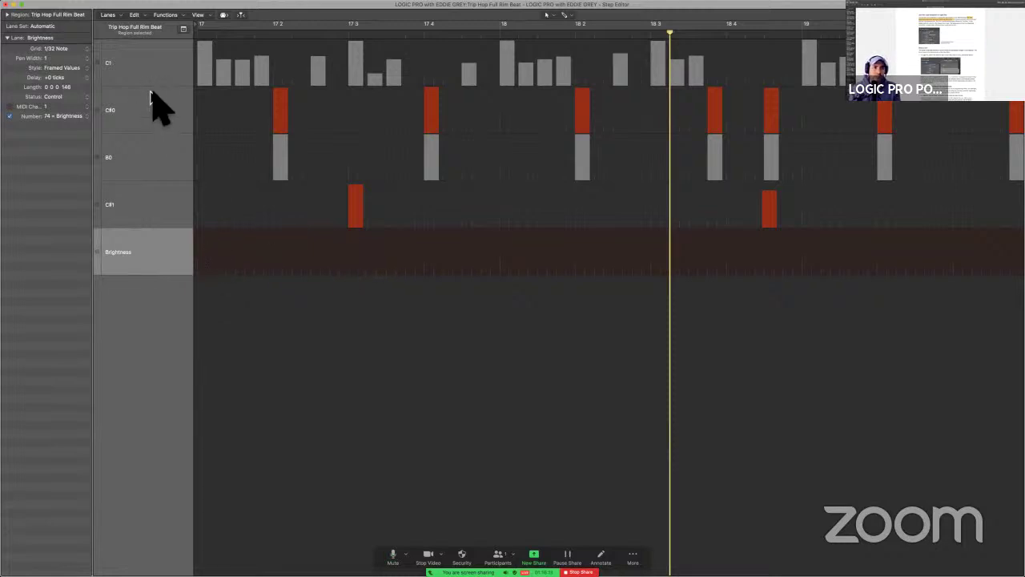
{"action": "key", "text": "super"}
{"action": "mouse_move", "coordinate": [206, 269]}
{"action": "left_mouse_down"}
{"action": "mouse_move", "coordinate": [345, 234]}
{"action": "mouse_move", "coordinate": [653, 295]}
{"action": "mouse_move", "coordinate": [641, 288]}
{"action": "left_mouse_up"}
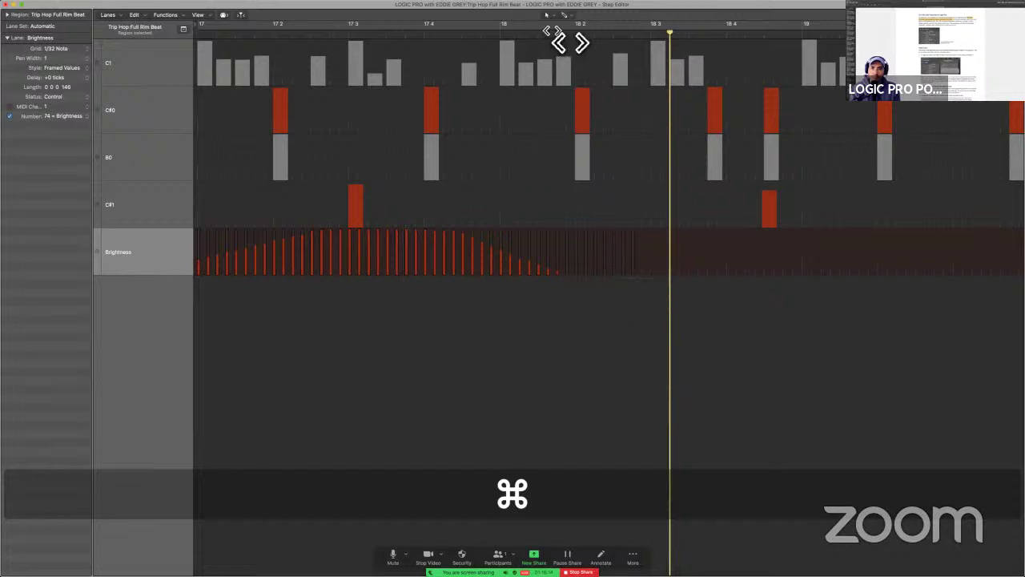
{"action": "left_click", "coordinate": [547, 15]}
{"action": "left_click", "coordinate": [547, 13]}
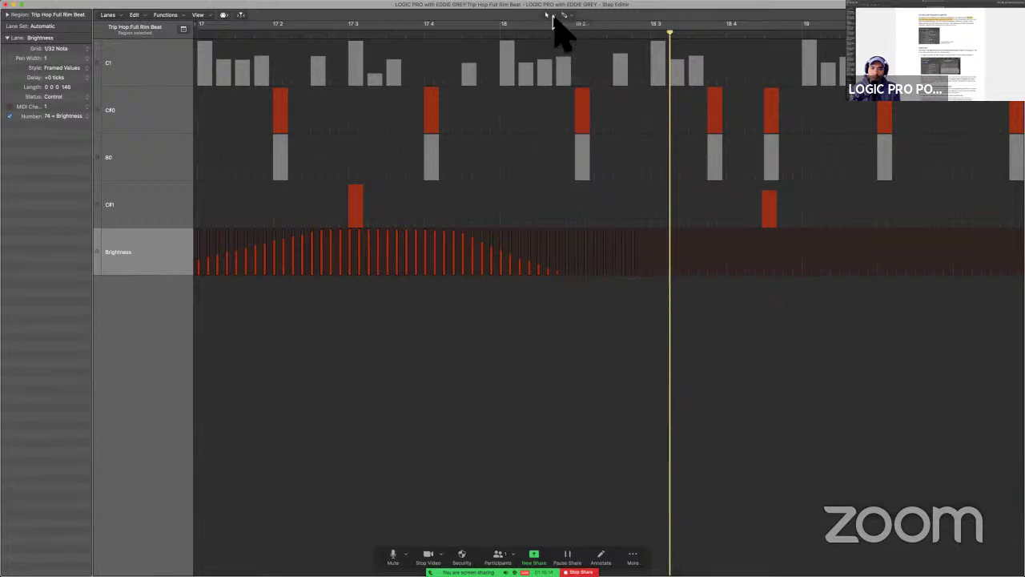
{"action": "left_click", "coordinate": [552, 15]}
{"action": "left_click", "coordinate": [564, 25]}
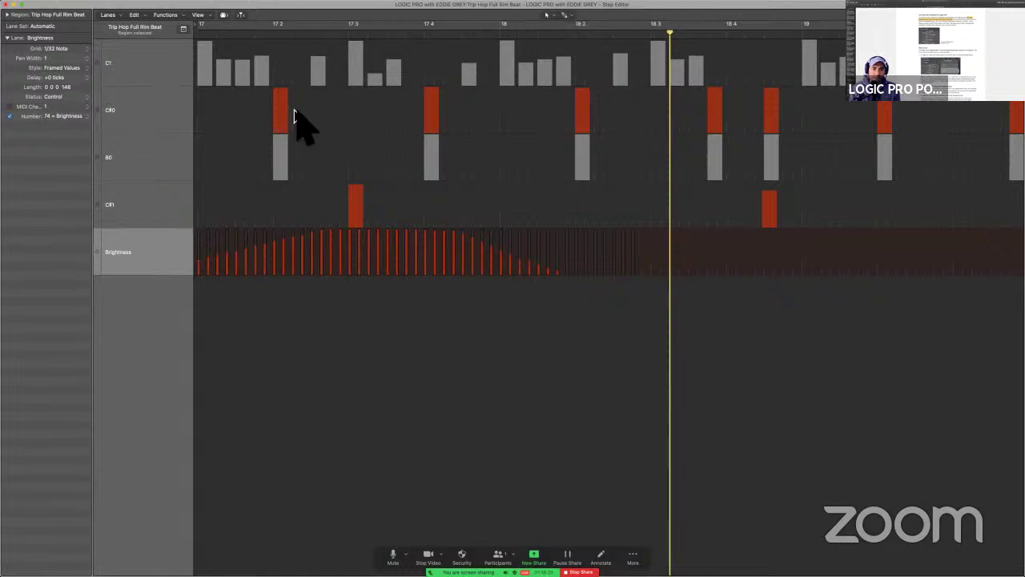
Draw a run of steps on the C#0 lane between 17.2 and 17.4, and lower the Brightness steps before 17.3.
{"action": "mouse_move", "coordinate": [294, 116]}
{"action": "left_mouse_down"}
{"action": "mouse_move", "coordinate": [314, 128]}
{"action": "mouse_move", "coordinate": [433, 114]}
{"action": "left_mouse_up"}
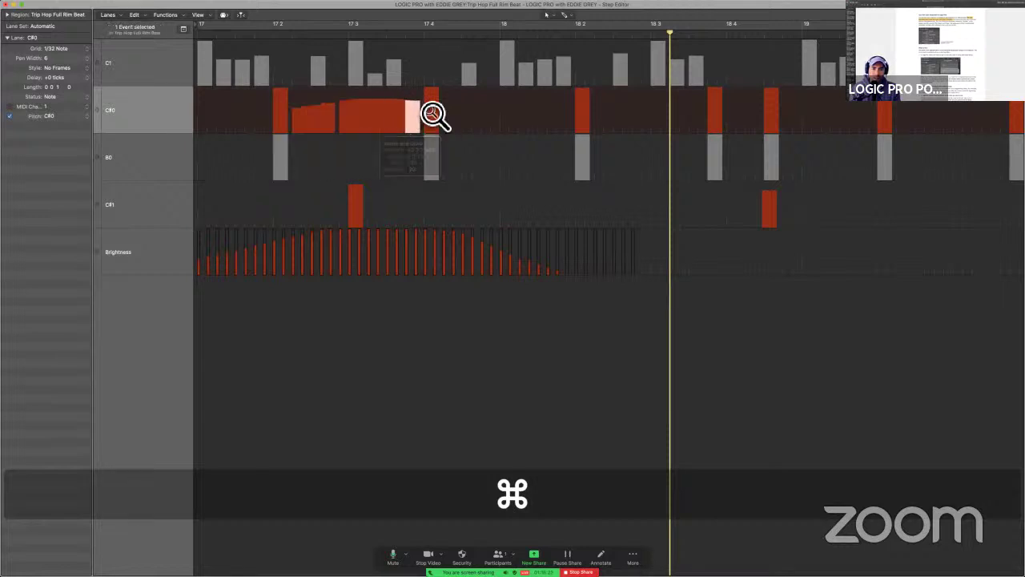
{"action": "left_click", "coordinate": [286, 267]}
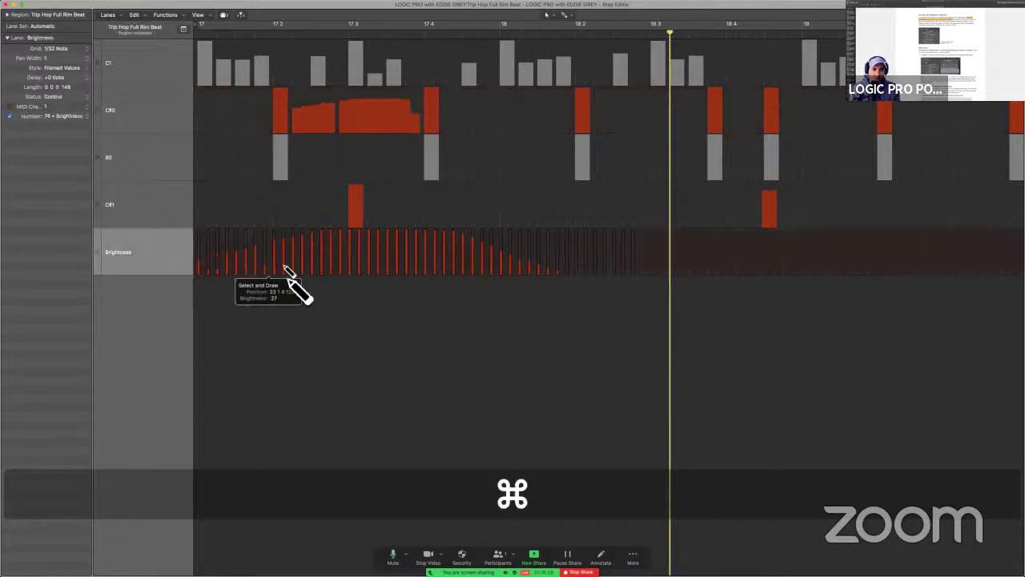
{"action": "mouse_move", "coordinate": [286, 268]}
{"action": "left_mouse_down"}
{"action": "mouse_move", "coordinate": [333, 249]}
{"action": "mouse_move", "coordinate": [382, 243]}
{"action": "mouse_move", "coordinate": [322, 247]}
{"action": "mouse_move", "coordinate": [284, 271]}
{"action": "mouse_move", "coordinate": [218, 281]}
{"action": "mouse_move", "coordinate": [323, 264]}
{"action": "left_mouse_up"}
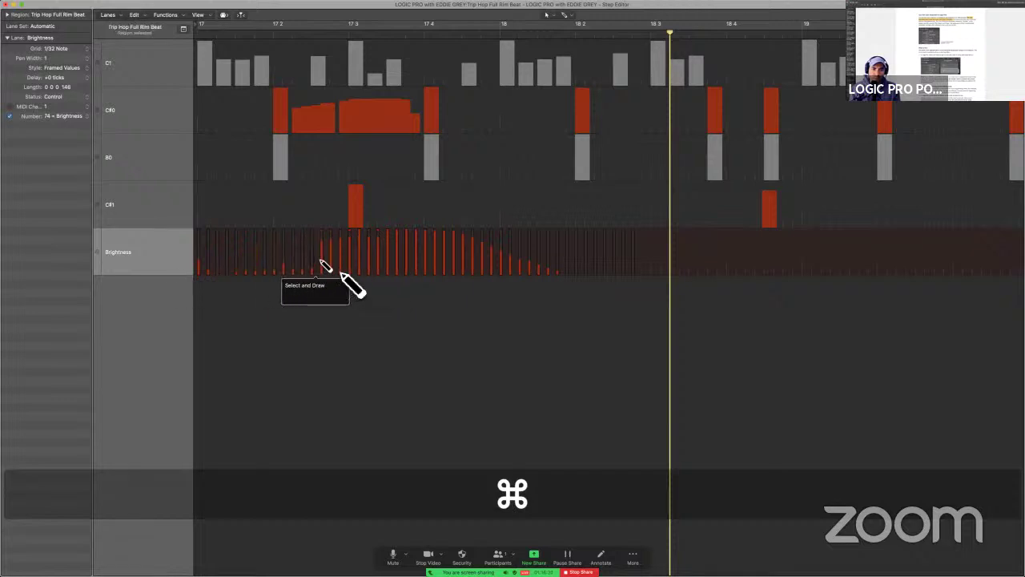
Play back the region, lower the early Brightness steps further, and replay it before selecting all steps on the lane.
{"action": "key", "text": "space"}
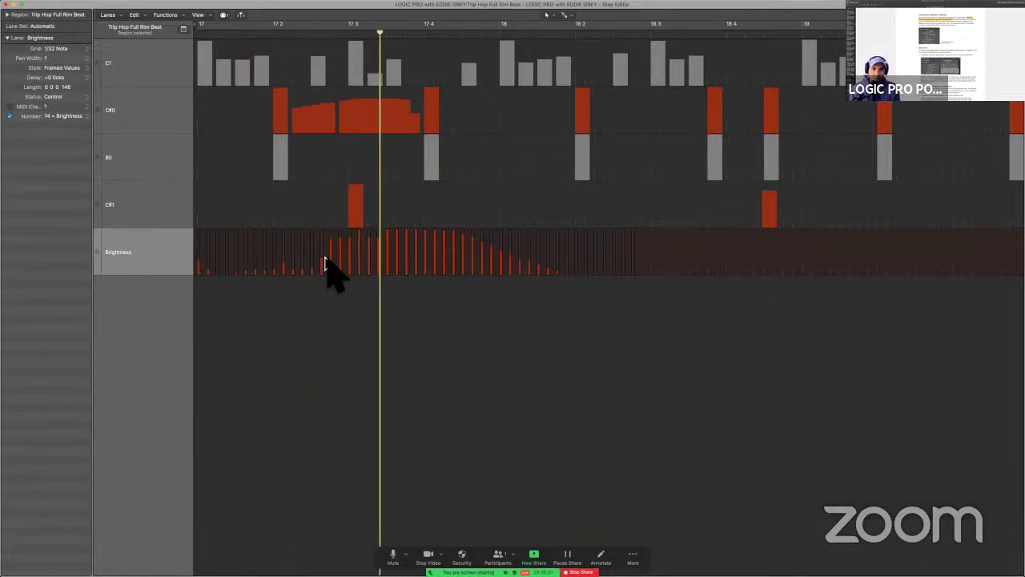
{"action": "key", "text": "space"}
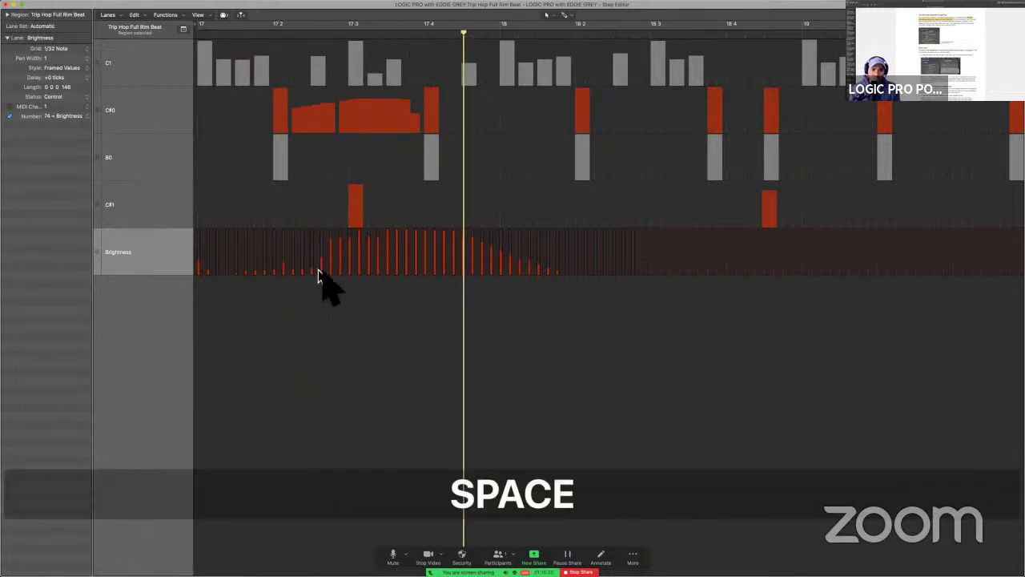
{"action": "left_click_drag", "start_coordinate": [333, 280], "coordinate": [240, 284]}
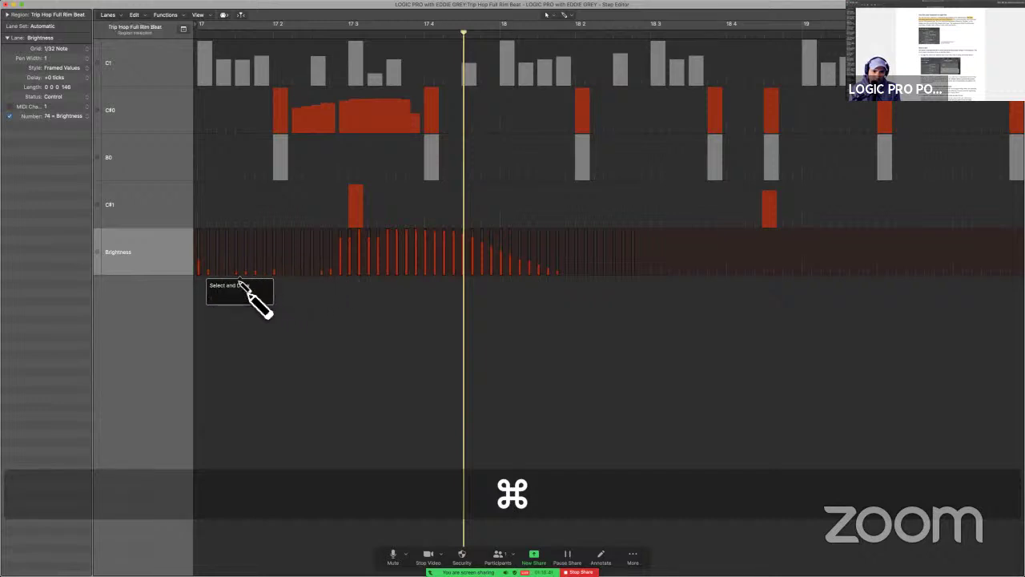
{"action": "key", "text": "alt+space"}
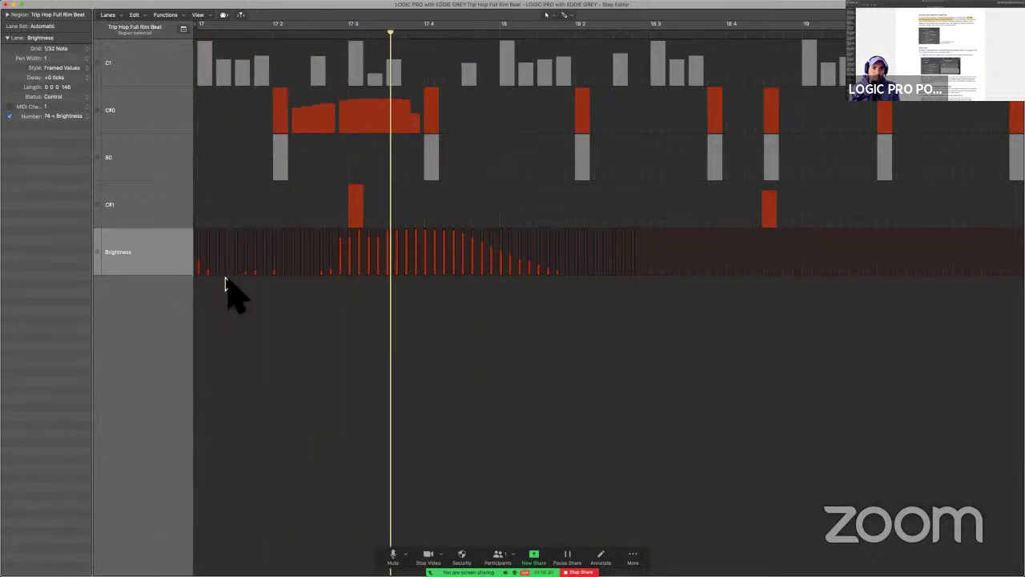
{"action": "key", "text": "space"}
{"action": "left_click", "coordinate": [136, 260]}
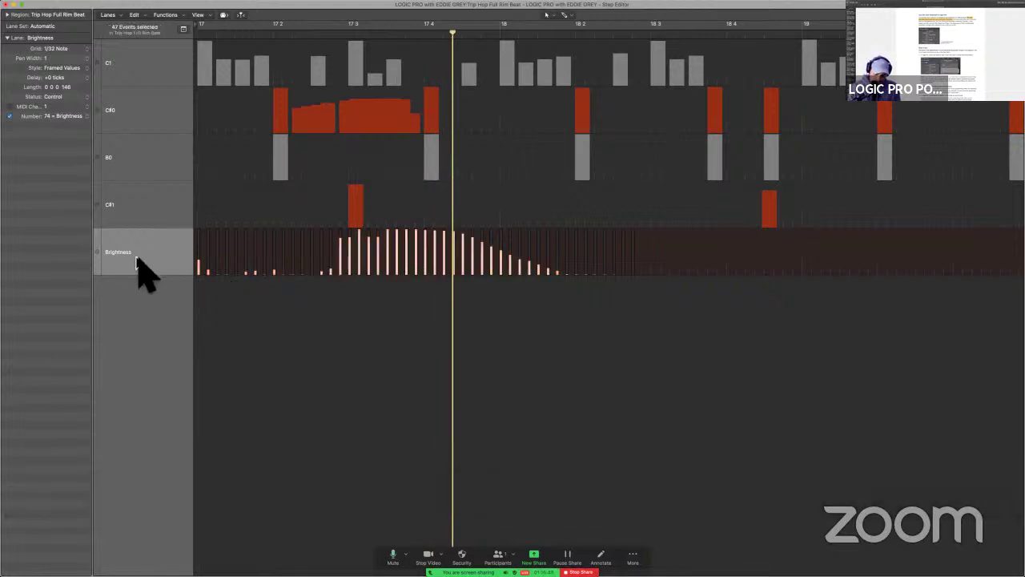
Switch to the Tracks window and check the Trip Hop Remix track's EQ and Controls views during playback.
{"action": "key", "text": "b"}
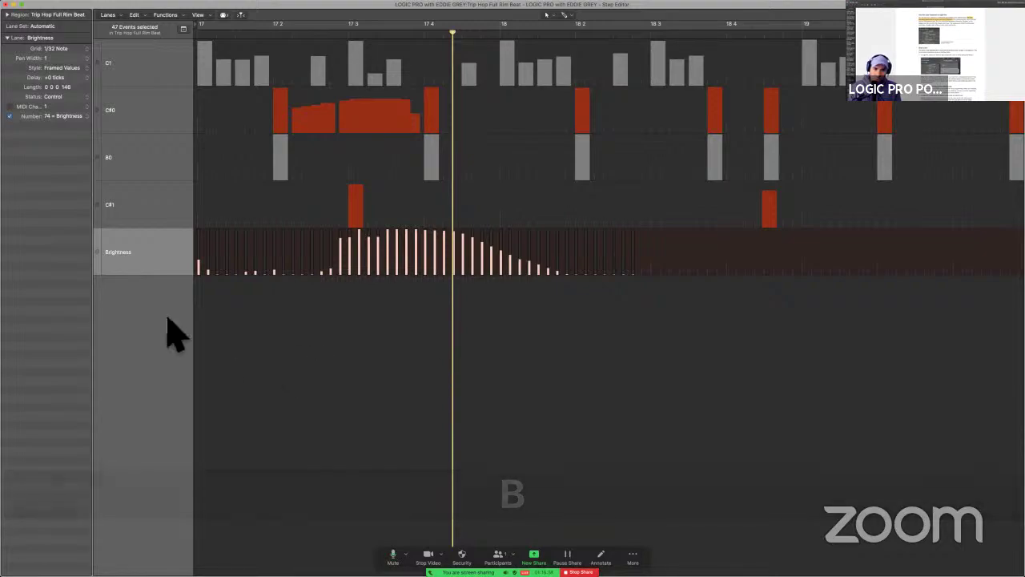
{"action": "key", "text": "ctrl+super+f"}
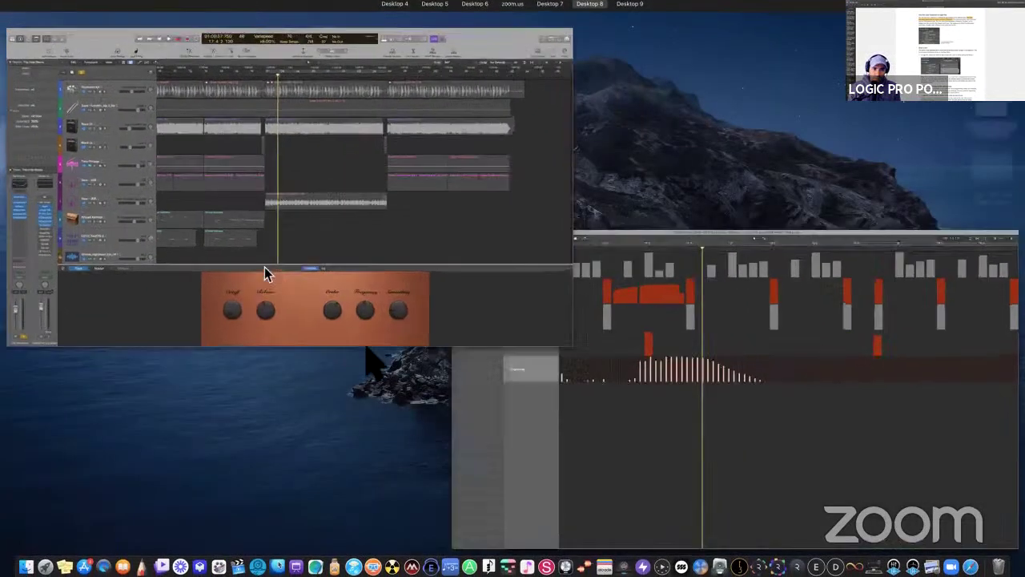
{"action": "left_click", "coordinate": [267, 274]}
{"action": "key", "text": "alt"}
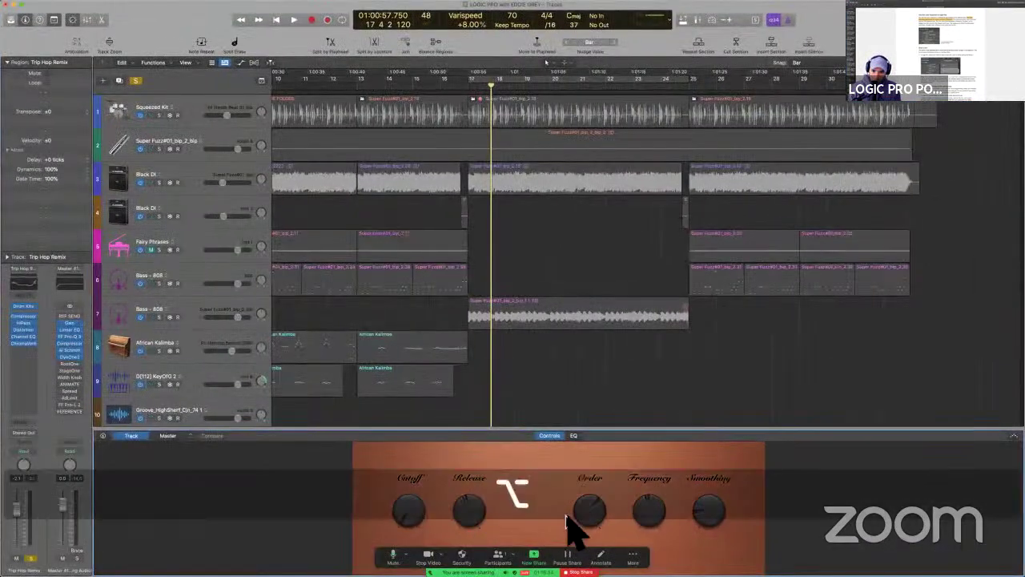
{"action": "key", "text": "space"}
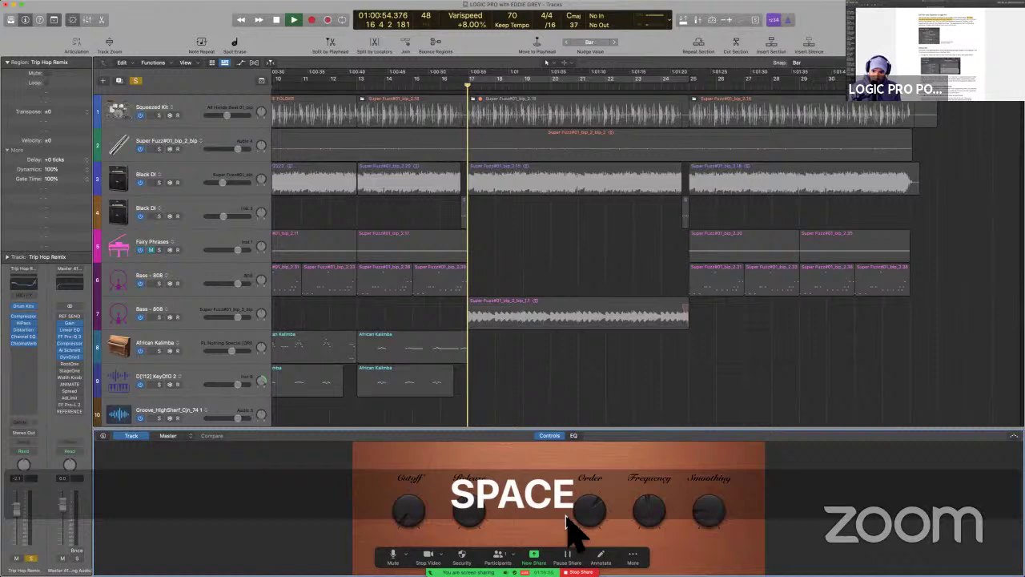
{"action": "left_click", "coordinate": [575, 437]}
{"action": "left_click", "coordinate": [551, 437]}
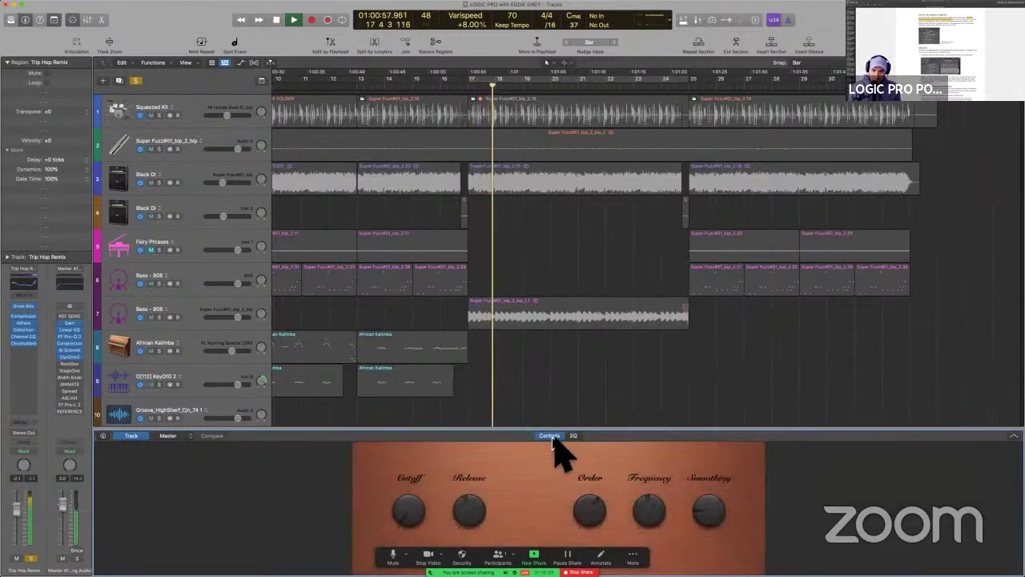
{"action": "key", "text": "space"}
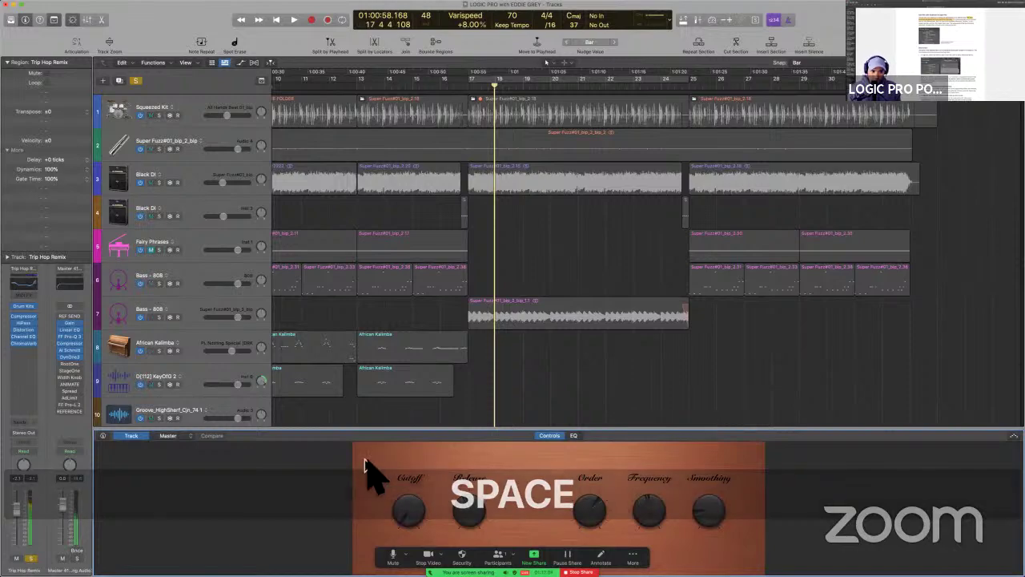
Return to the Step Editor and set the Brightness lane's Number to 75 = Decay Time.
{"action": "key", "text": "ctrl+Up"}
{"action": "left_click", "coordinate": [314, 297]}
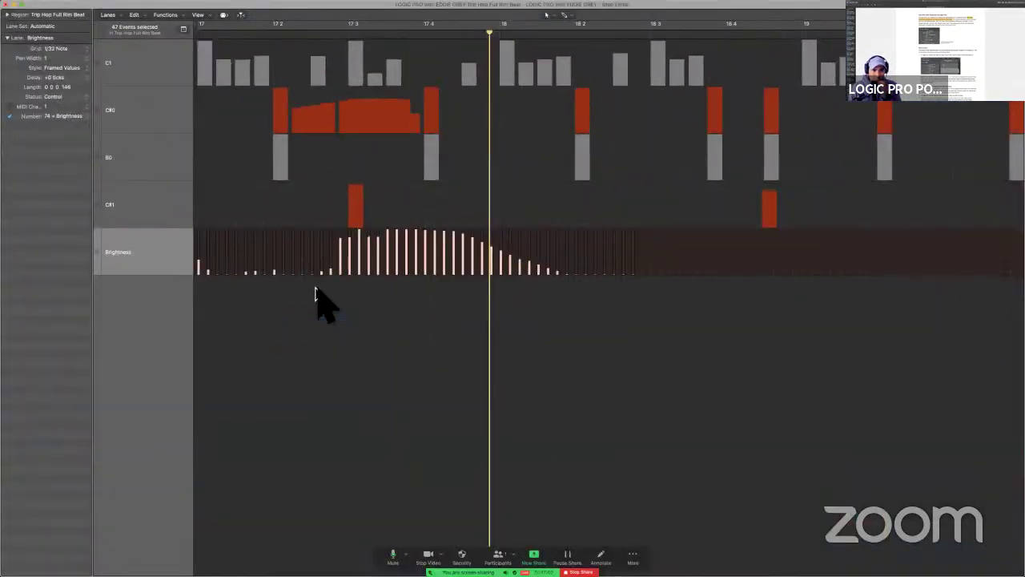
{"action": "left_click", "coordinate": [82, 117]}
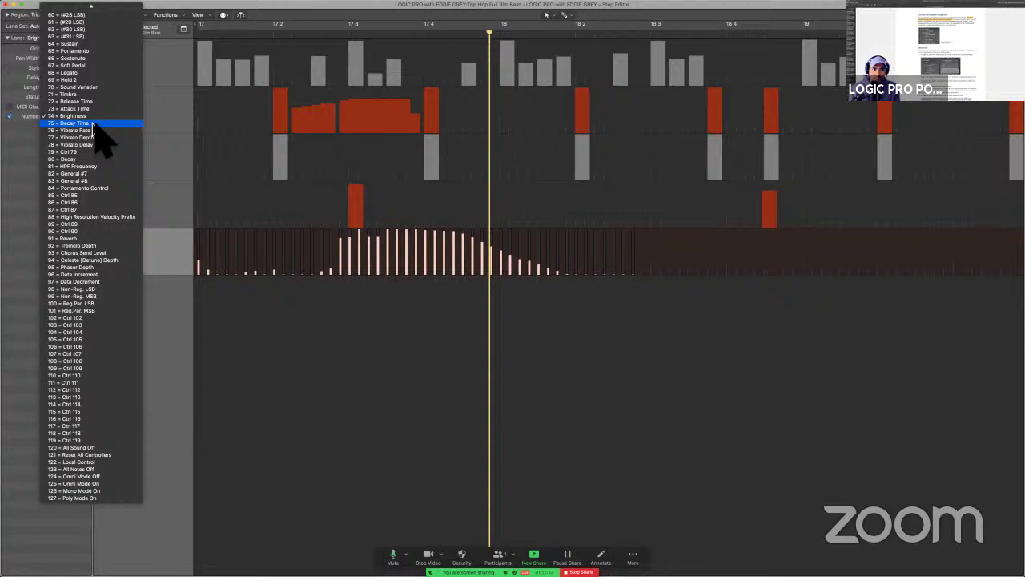
{"action": "left_click", "coordinate": [92, 125]}
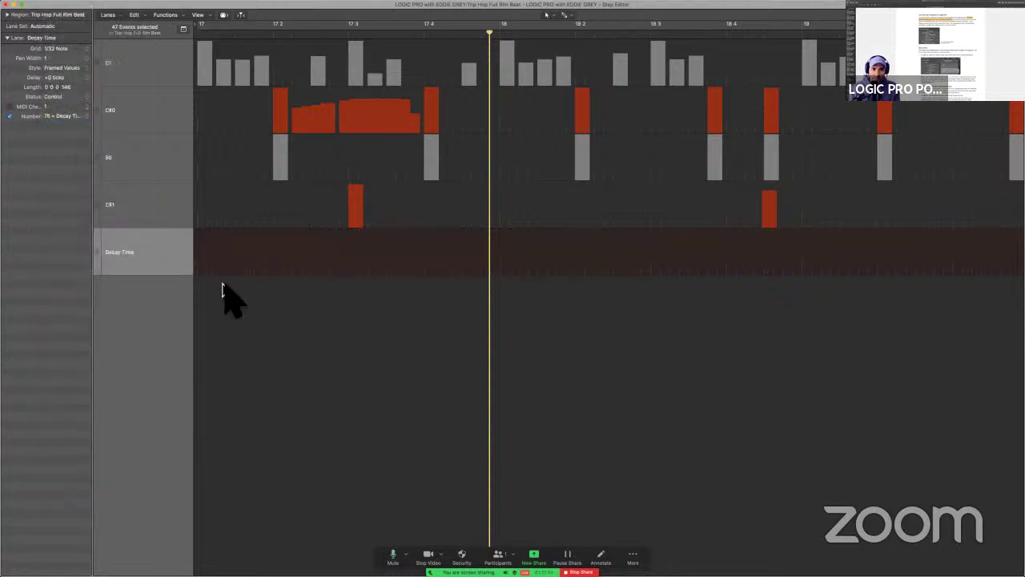
Draw a rising ramp of steps on the Decay Time lane from bar 17 to just past 17.4 and play it back.
{"action": "key", "text": "super"}
{"action": "mouse_move", "coordinate": [238, 271]}
{"action": "left_mouse_down"}
{"action": "mouse_move", "coordinate": [321, 265]}
{"action": "mouse_move", "coordinate": [435, 236]}
{"action": "left_mouse_up"}
{"action": "key", "text": "space"}
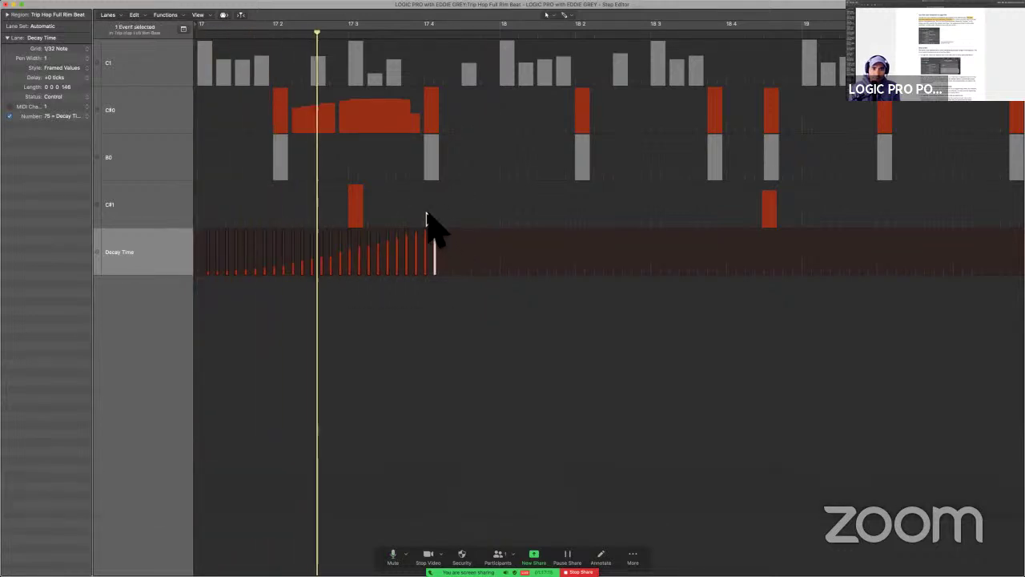
{"action": "key", "text": "space"}
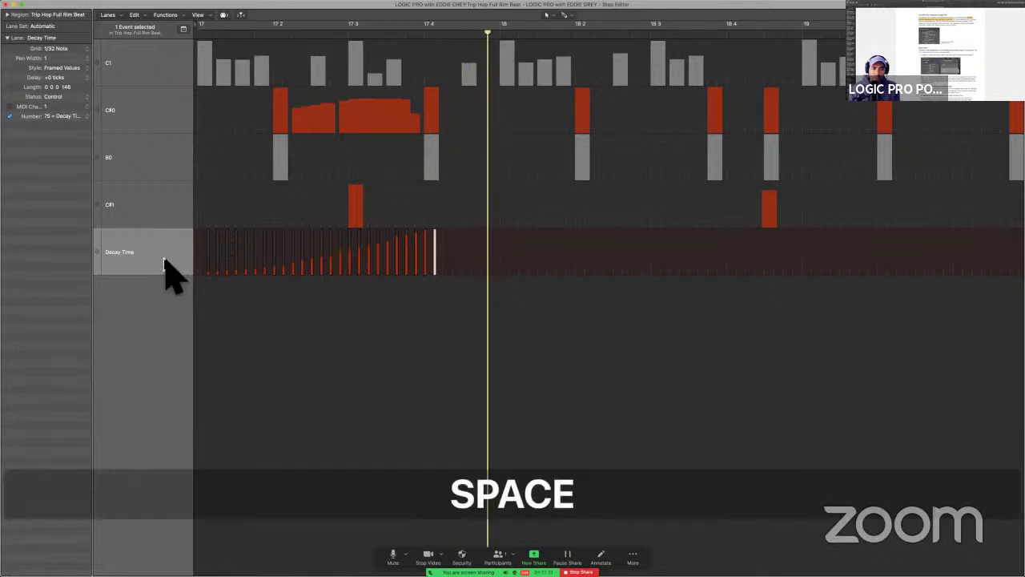
{"action": "left_click", "coordinate": [161, 255]}
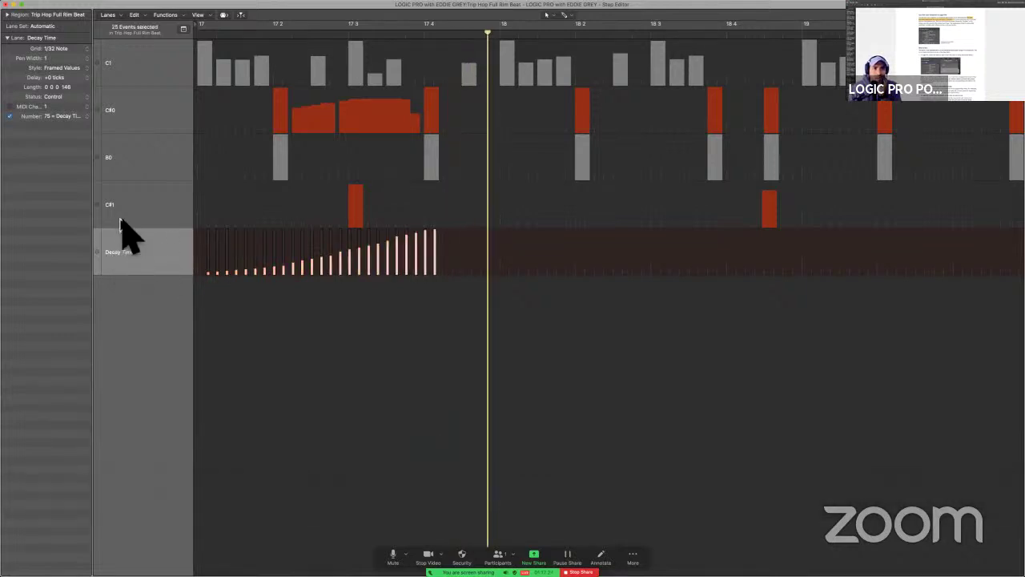
Browse the controller numbers for the Decay Time lane and set its Number to 91 = Reverb.
{"action": "left_click", "coordinate": [86, 117]}
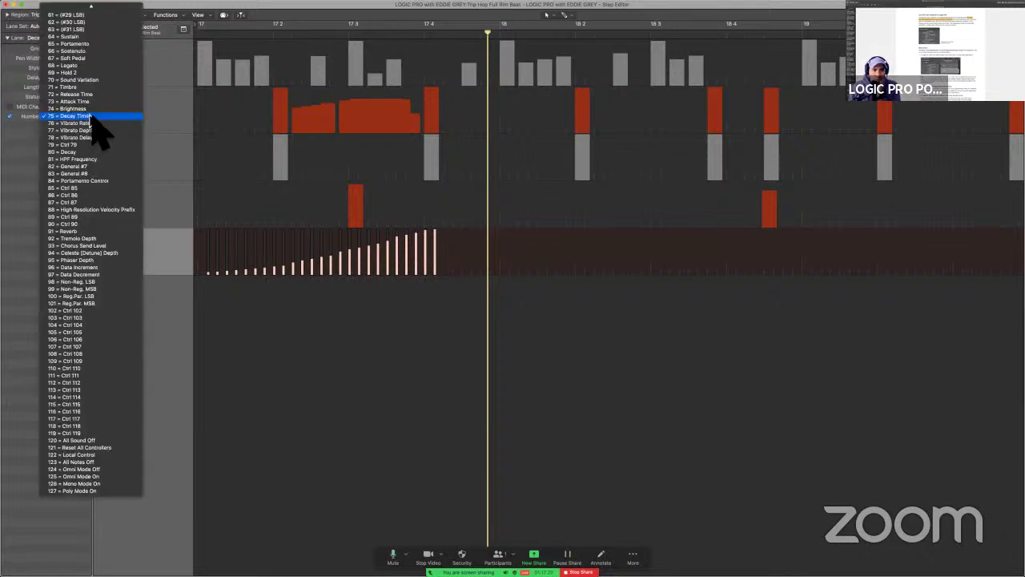
{"action": "left_click", "coordinate": [90, 117]}
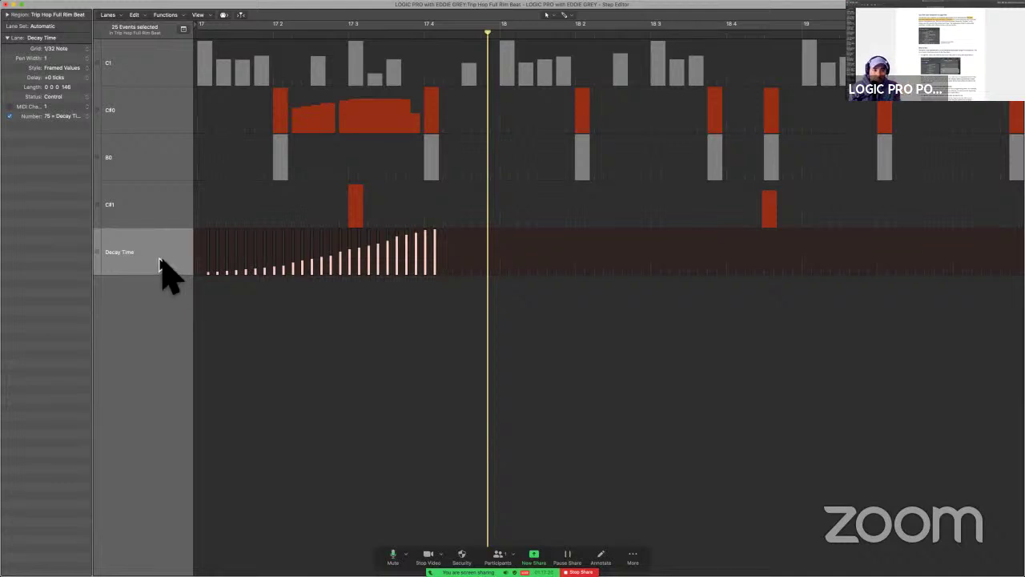
{"action": "left_click", "coordinate": [88, 117]}
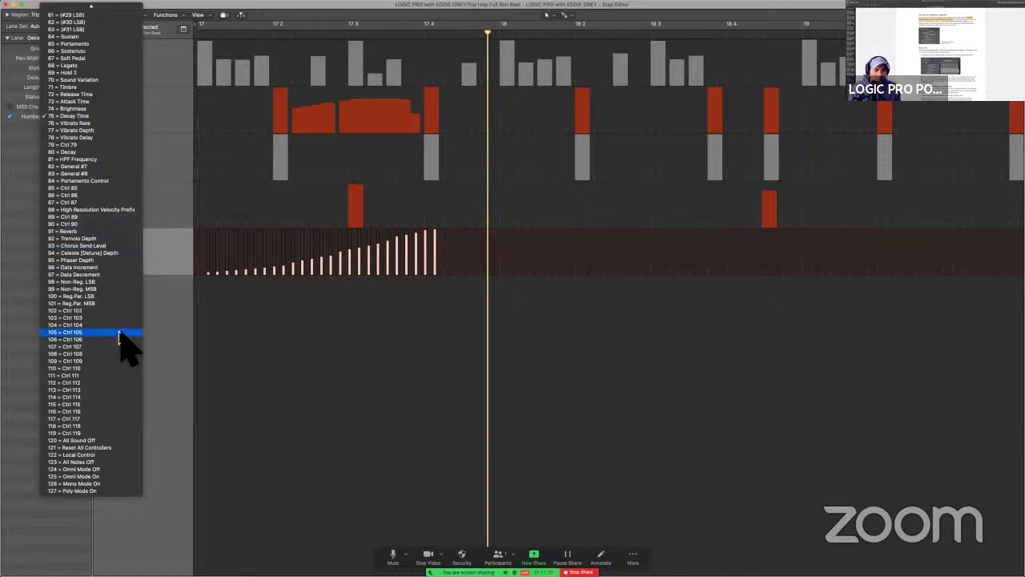
{"action": "scroll", "coordinate": [120, 337], "scroll_direction": "up", "scroll_amount": 5}
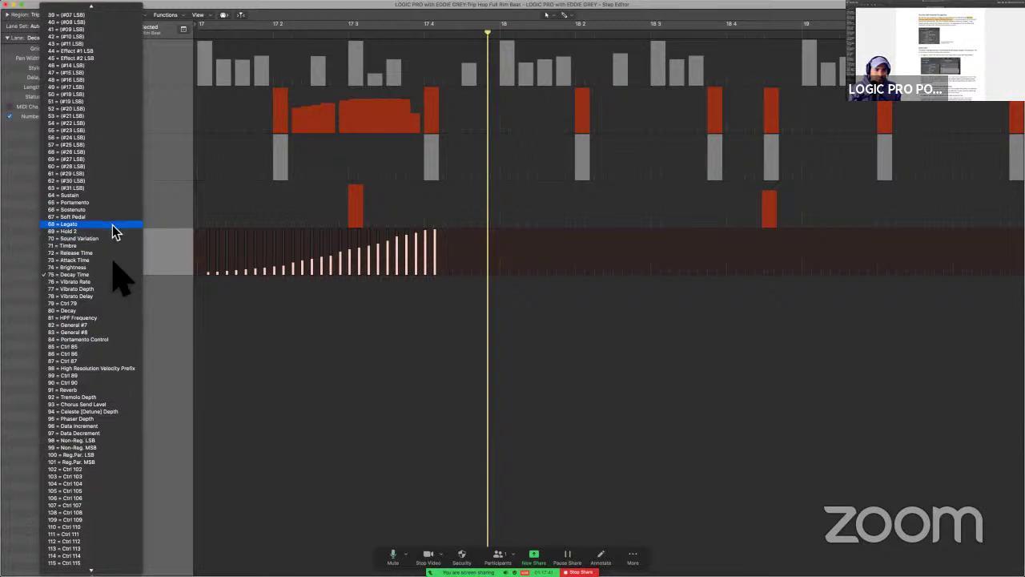
{"action": "scroll", "coordinate": [114, 288], "scroll_direction": "down", "scroll_amount": 2}
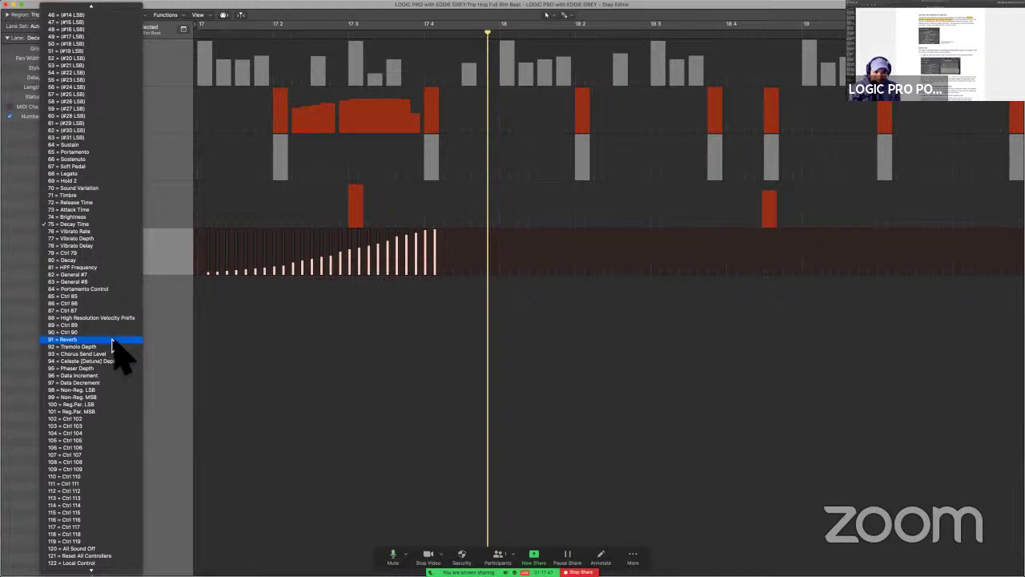
{"action": "left_click", "coordinate": [114, 340]}
Draw a rising ramp of steps on the Reverb lane from bar 17 to between 17.4 and 18, and play it back.
{"action": "key", "text": "alt"}
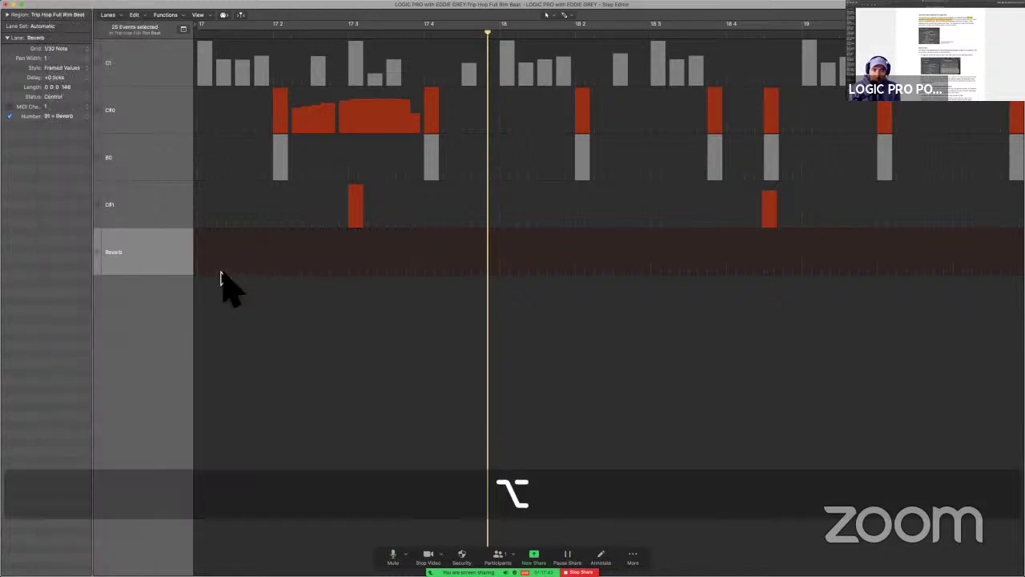
{"action": "left_click", "coordinate": [217, 274], "text": "super"}
{"action": "mouse_move", "coordinate": [265, 274]}
{"action": "left_mouse_down"}
{"action": "mouse_move", "coordinate": [369, 254]}
{"action": "mouse_move", "coordinate": [464, 216]}
{"action": "left_mouse_up"}
{"action": "key", "text": "space"}
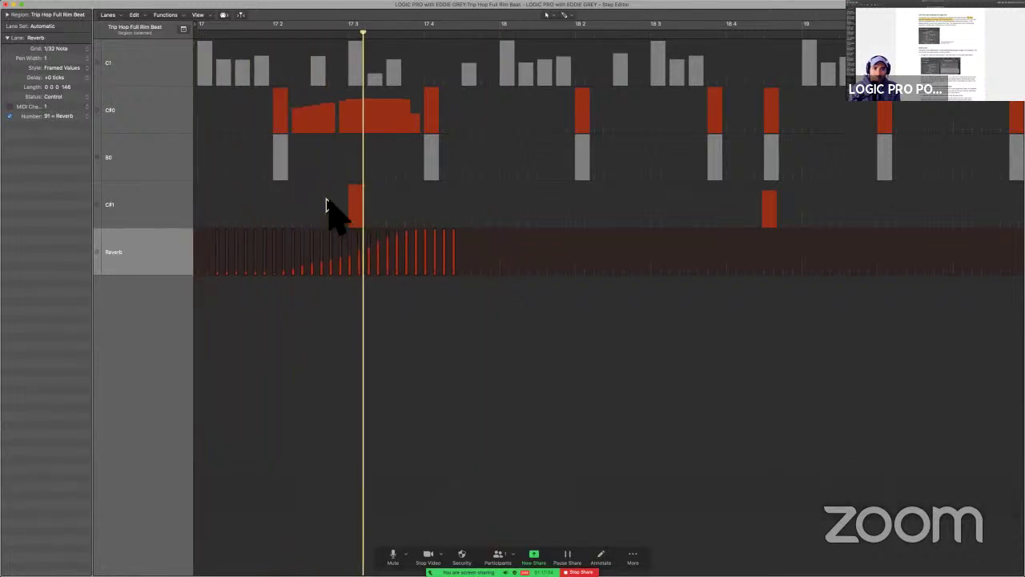
{"action": "key", "text": "space"}
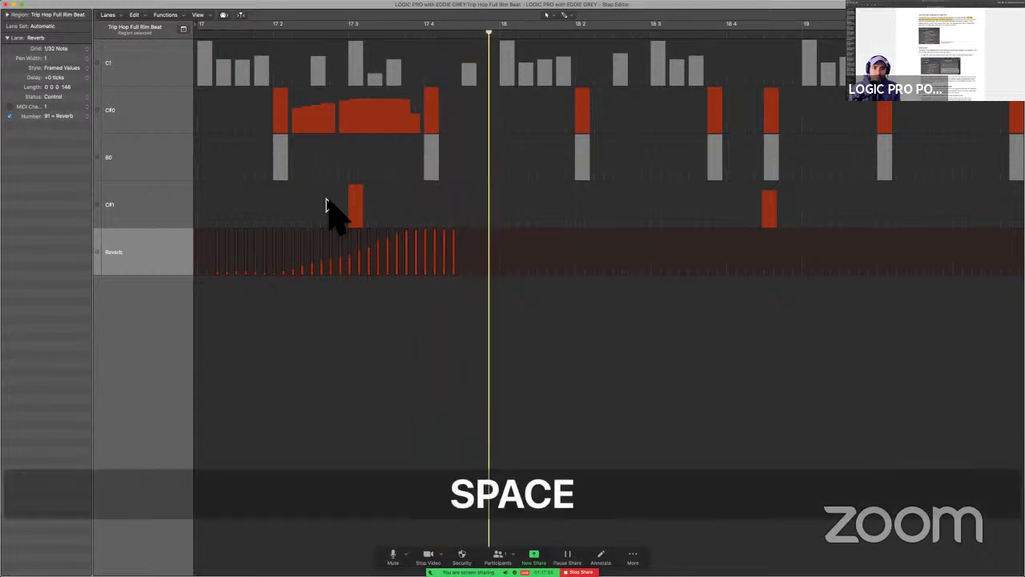
Select all steps on the Reverb lane and check its available Status options without changing the setting.
{"action": "left_click", "coordinate": [146, 247]}
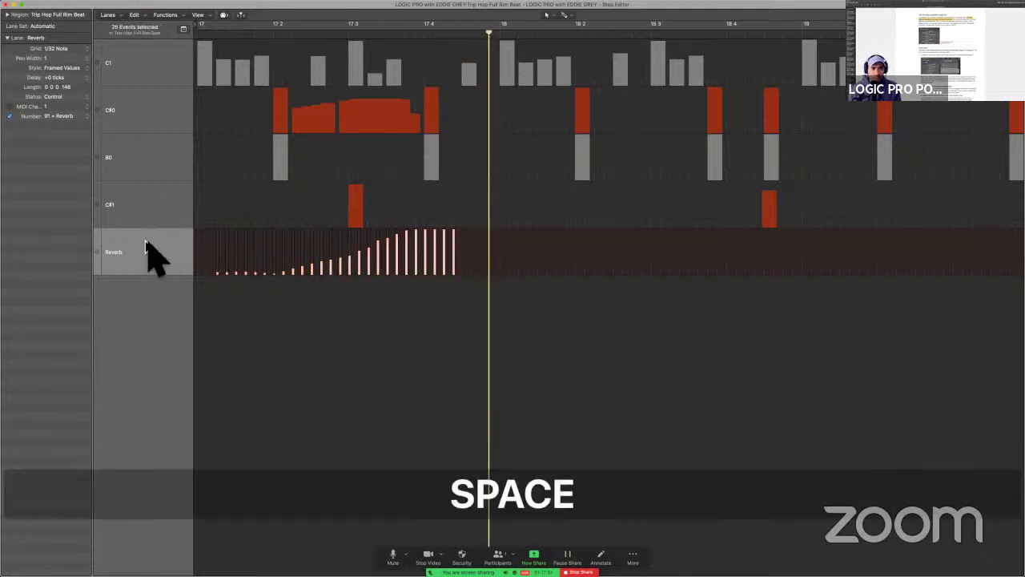
{"action": "left_click", "coordinate": [87, 109]}
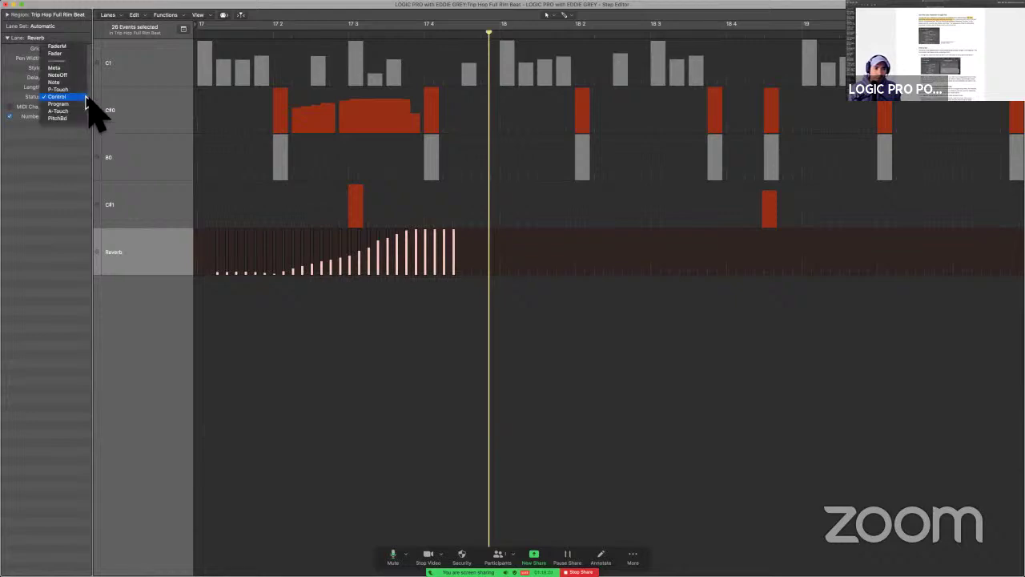
{"action": "left_click", "coordinate": [165, 91]}
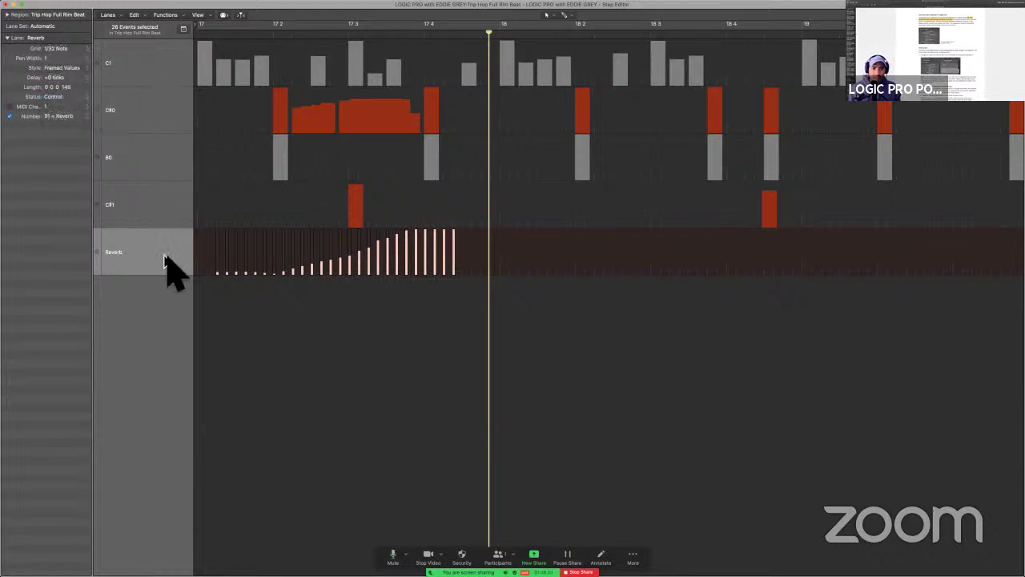
Check the Trip Hop Remix track's Drum Kits instrument settings in the Tracks window, and open its ChromaVerb plug-in.
{"action": "key", "text": "ctrl+Left"}
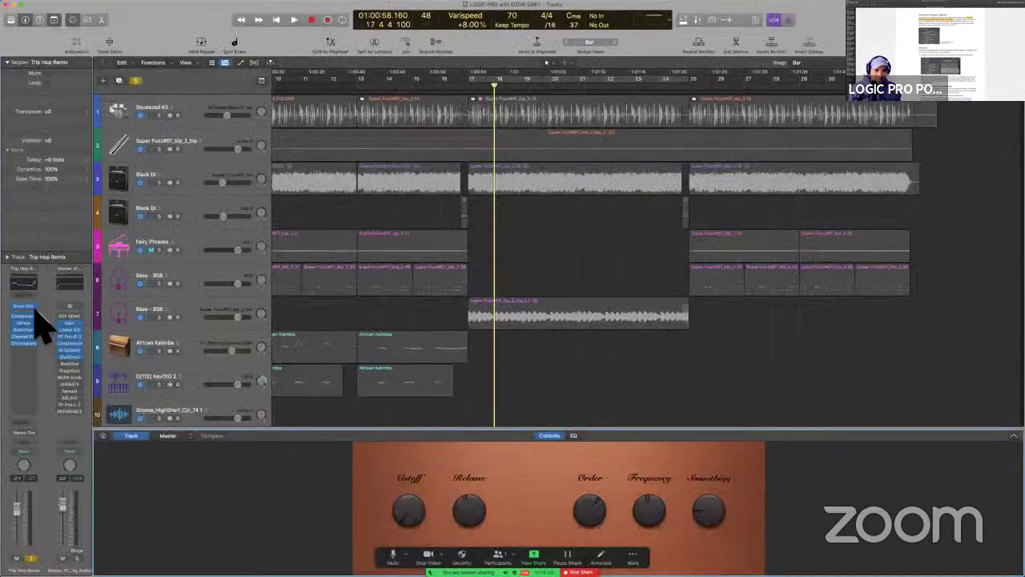
{"action": "left_click", "coordinate": [27, 307]}
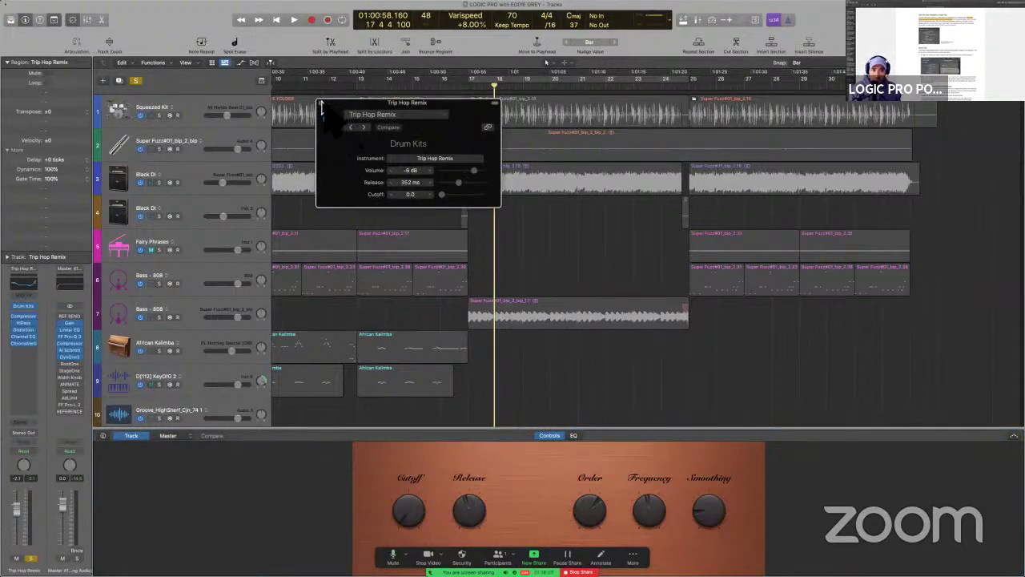
{"action": "left_click", "coordinate": [321, 104]}
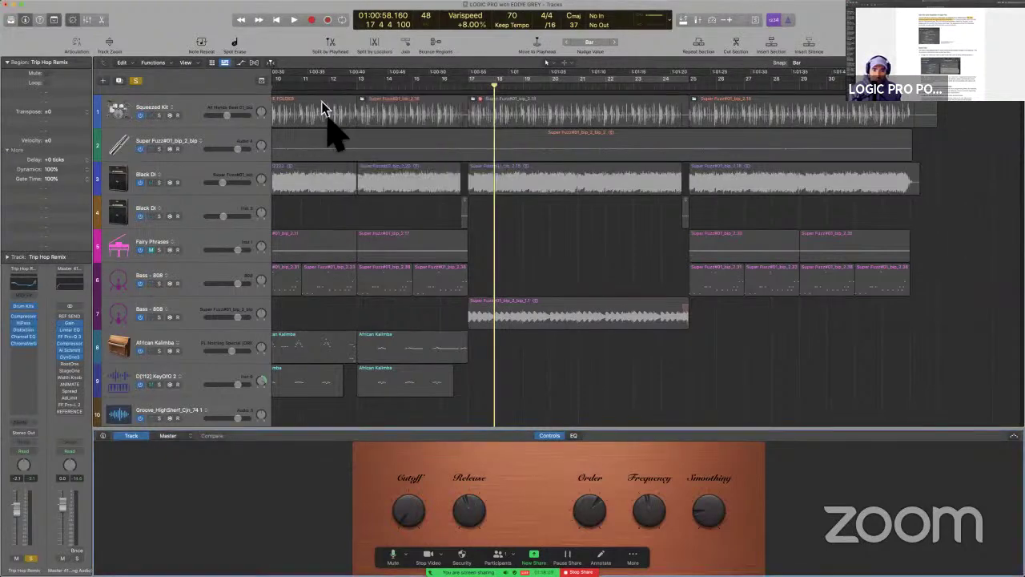
{"action": "left_click", "coordinate": [24, 343]}
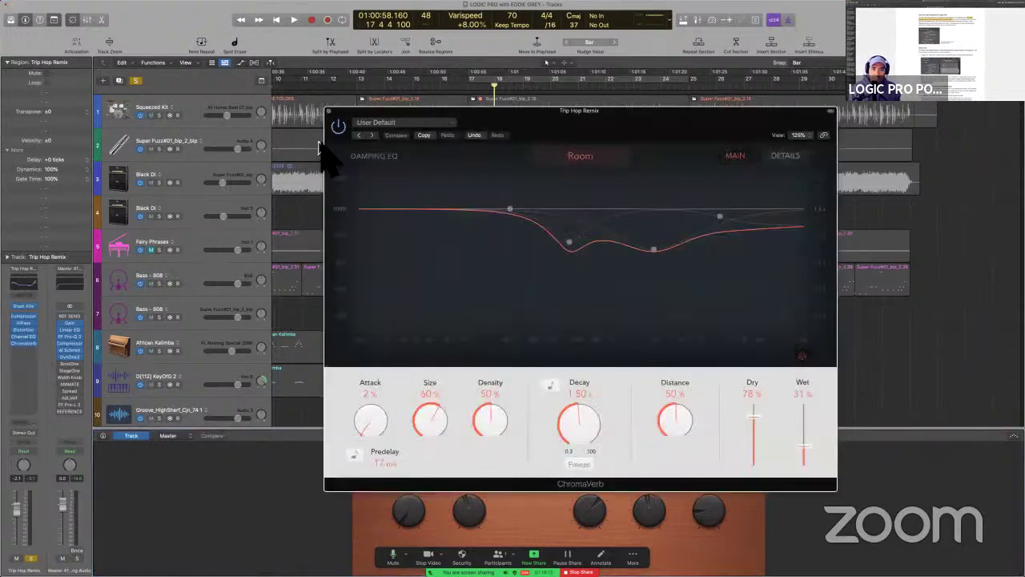
Play the passage while watching the ChromaVerb display, stop playback, and return to the Tracks window.
{"action": "key", "text": "space"}
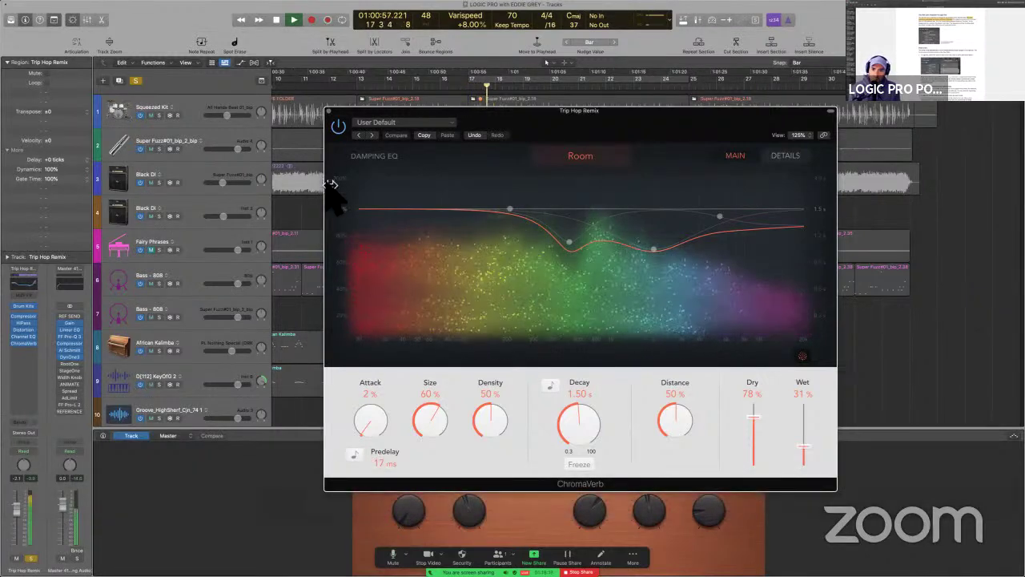
{"action": "key", "text": "space"}
{"action": "key", "text": "ctrl+Up"}
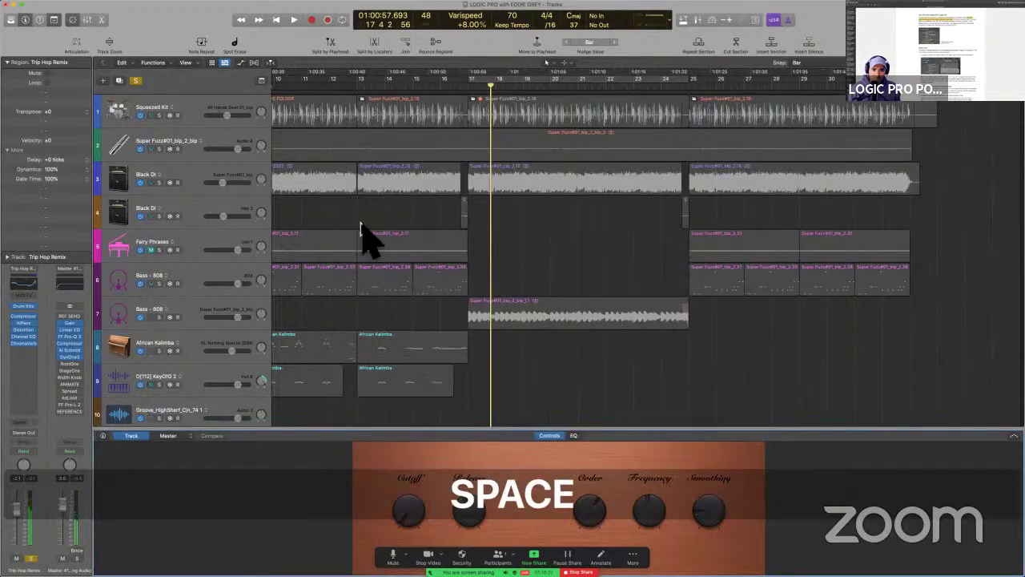
{"action": "left_click", "coordinate": [361, 230]}
Switch to the user guide, read about naming lanes and delaying steps, and highlight the tip's sentence on transmitting controller data before or after notes.
{"action": "key", "text": "ctrl+Left"}
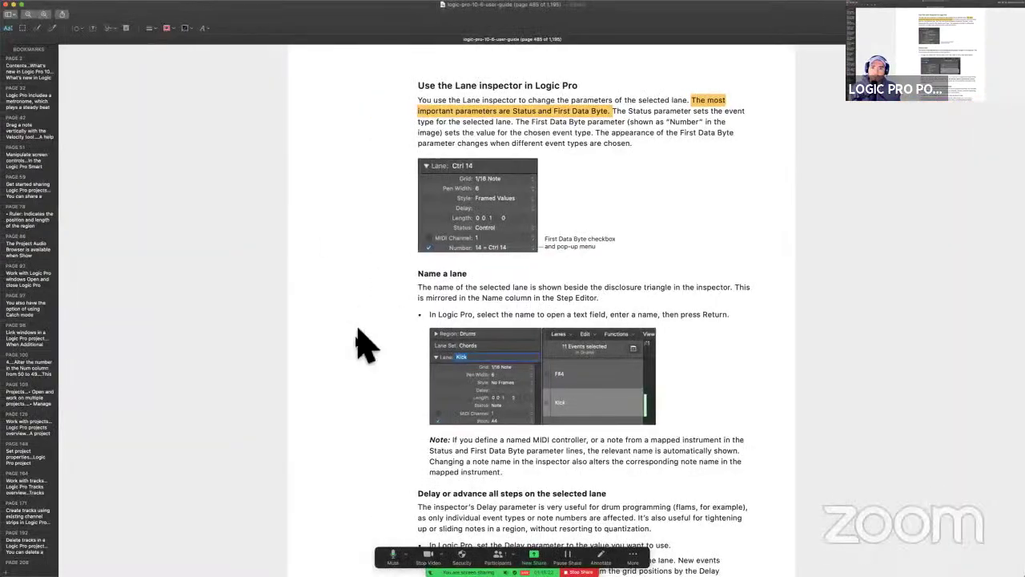
{"action": "scroll", "coordinate": [361, 344], "scroll_direction": "down", "scroll_amount": 2}
{"action": "scroll", "coordinate": [531, 229], "scroll_direction": "down", "scroll_amount": 1}
{"action": "scroll", "coordinate": [492, 309], "scroll_direction": "down", "scroll_amount": 1}
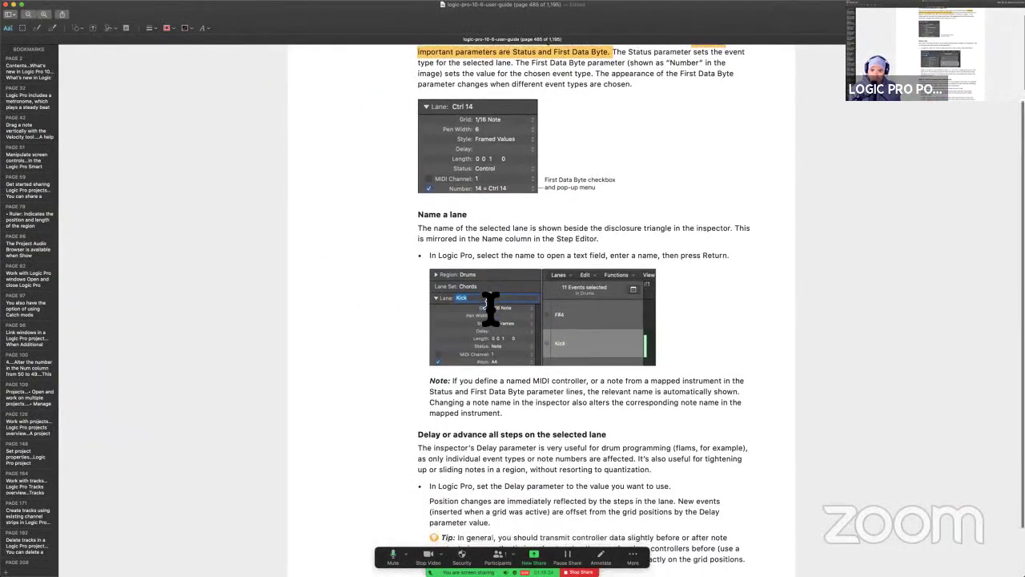
{"action": "scroll", "coordinate": [508, 238], "scroll_direction": "down", "scroll_amount": 5}
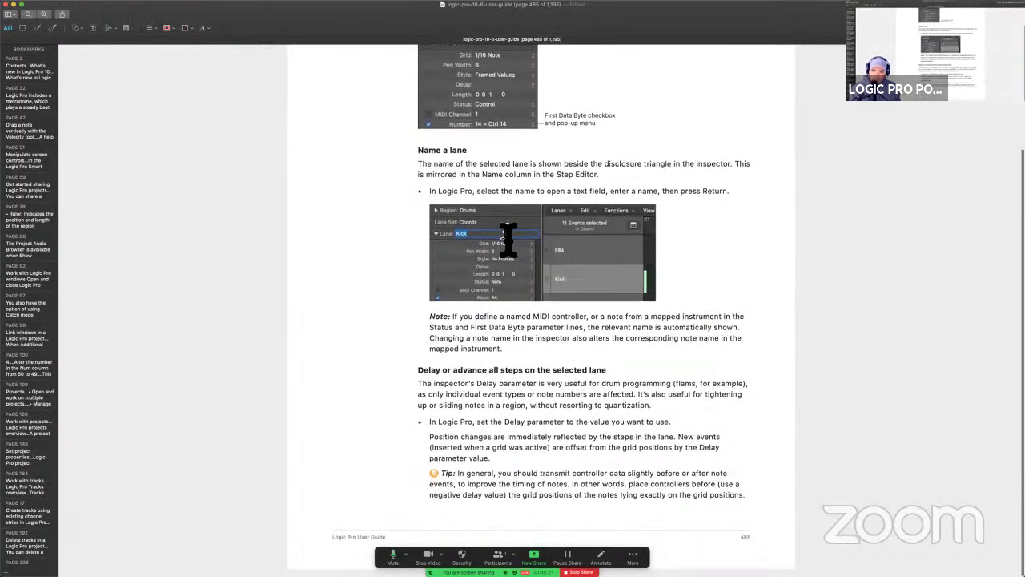
{"action": "scroll", "coordinate": [503, 327], "scroll_direction": "up", "scroll_amount": 2}
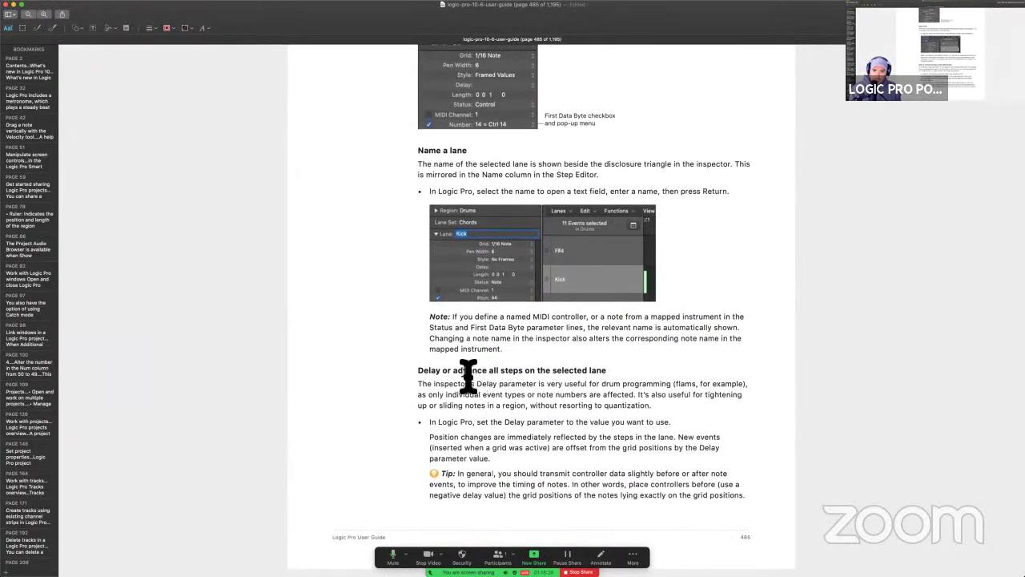
{"action": "left_click_drag", "start_coordinate": [535, 330], "coordinate": [542, 390]}
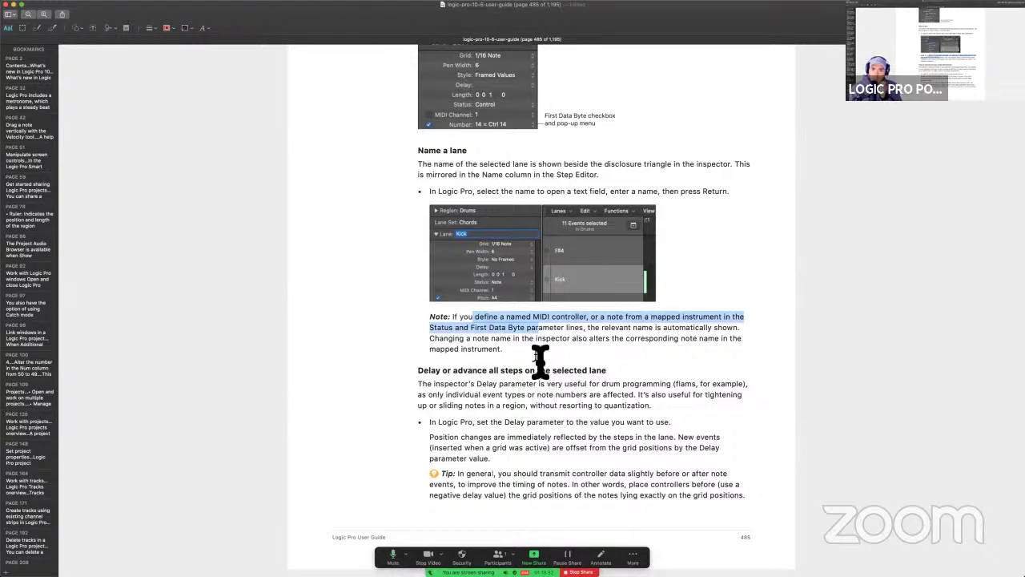
{"action": "left_click", "coordinate": [540, 360]}
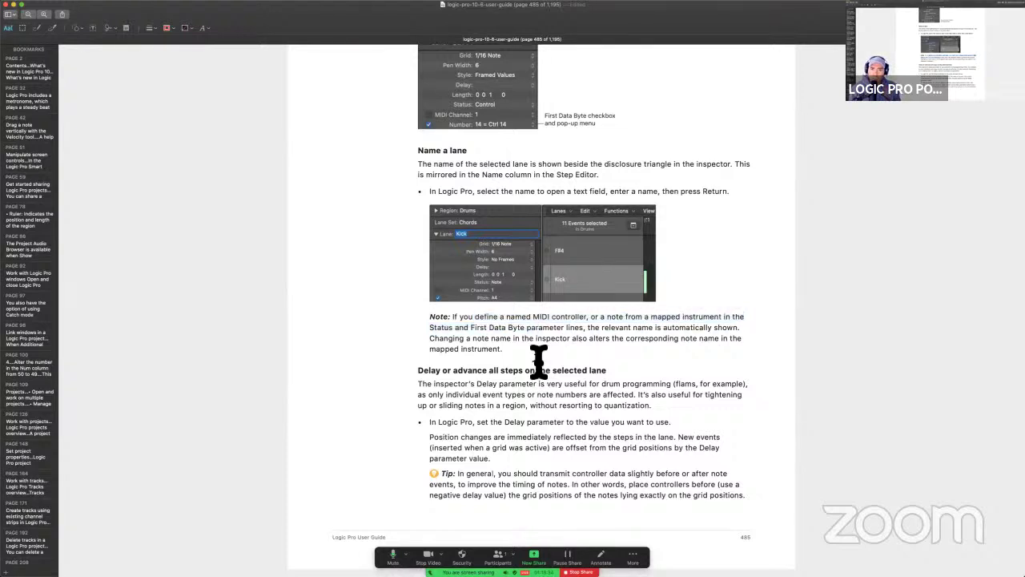
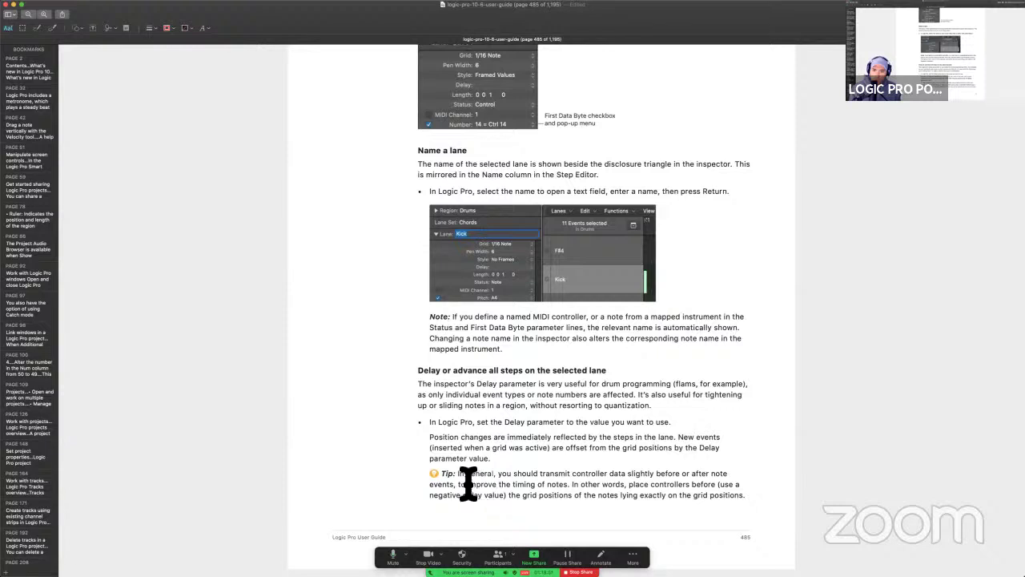
{"action": "left_click_drag", "start_coordinate": [459, 478], "coordinate": [581, 487]}
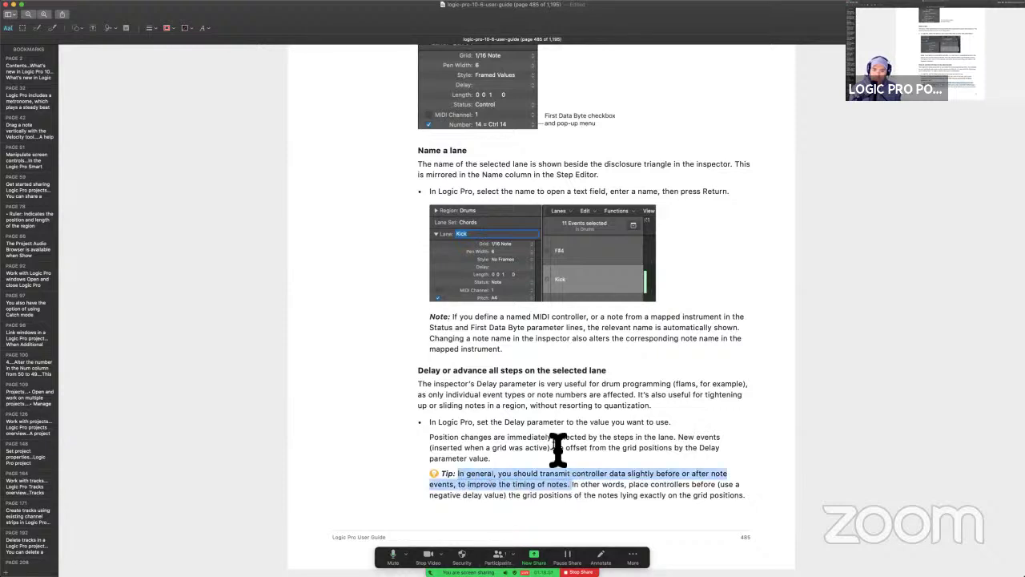
{"action": "key", "text": "ctrl+super+h"}
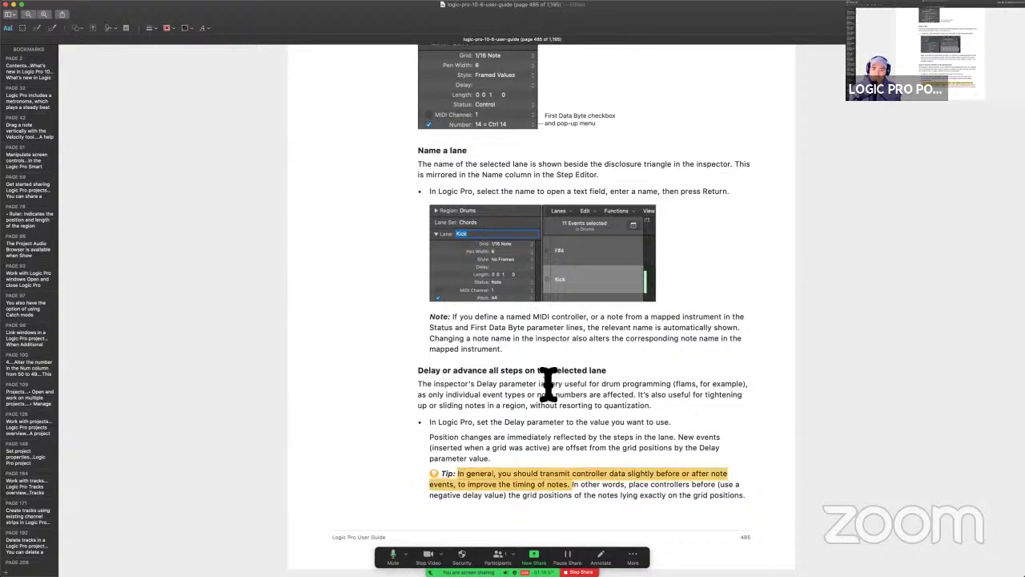
Read the guide's section on changing the length of new steps.
{"action": "scroll", "coordinate": [548, 384], "scroll_direction": "down", "scroll_amount": 10}
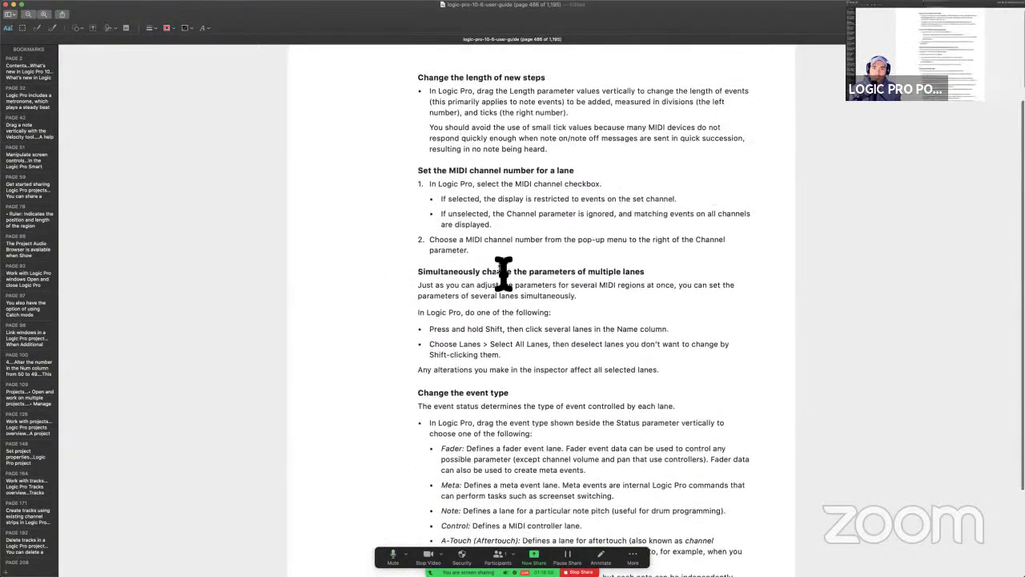
{"action": "scroll", "coordinate": [503, 274], "scroll_direction": "up", "scroll_amount": 1}
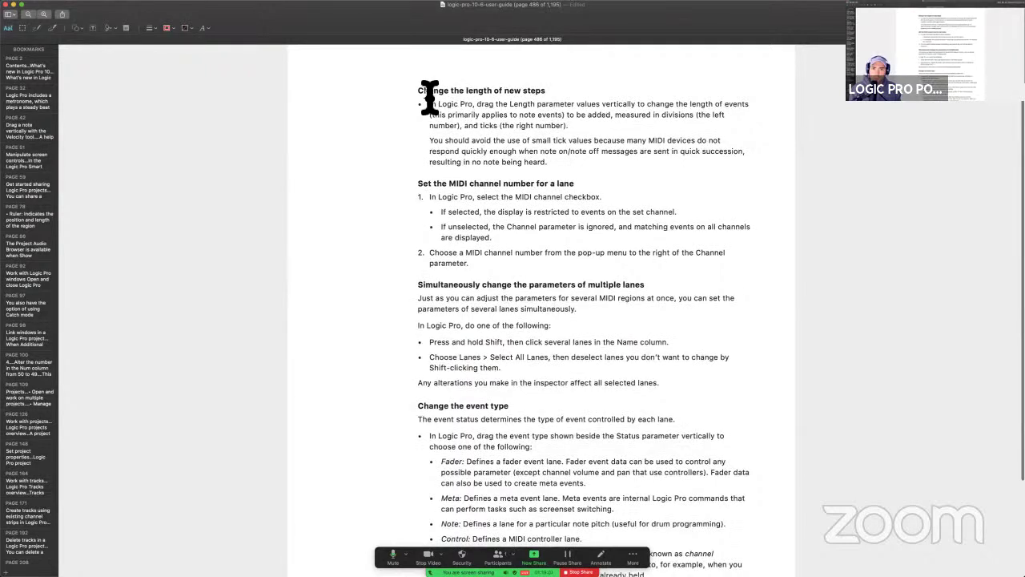
{"action": "left_click_drag", "start_coordinate": [431, 96], "coordinate": [526, 133]}
{"action": "left_click", "coordinate": [526, 142]}
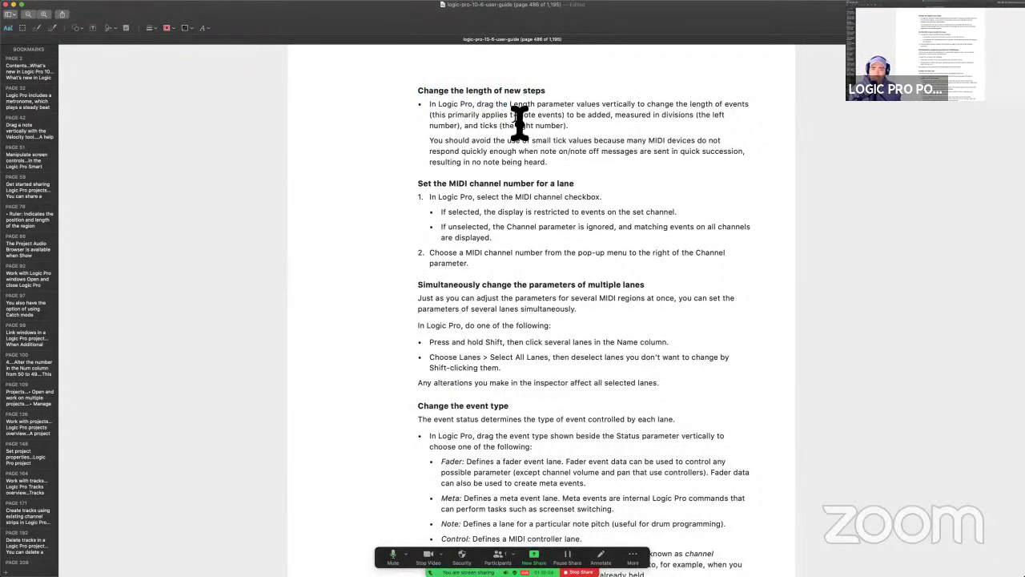
In the Step Editor, set the new-step Length to 6 0 0 230 on the Reverb lane and 16 0 1 0 on the C#0 lane.
{"action": "key", "text": "super+Tab"}
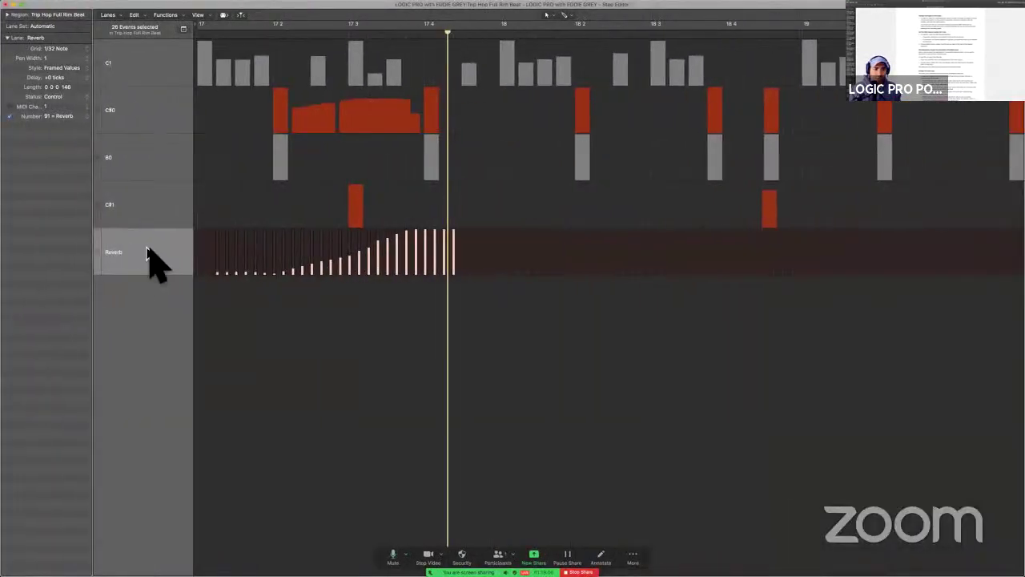
{"action": "left_click_drag", "start_coordinate": [68, 86], "coordinate": [73, 54]}
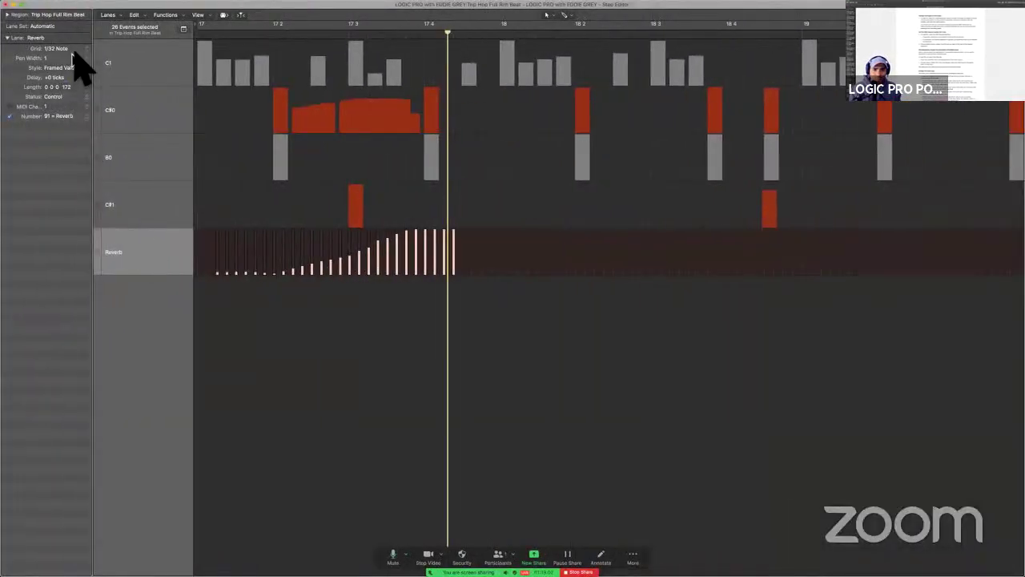
{"action": "left_click_drag", "start_coordinate": [72, 8], "coordinate": [58, 84]}
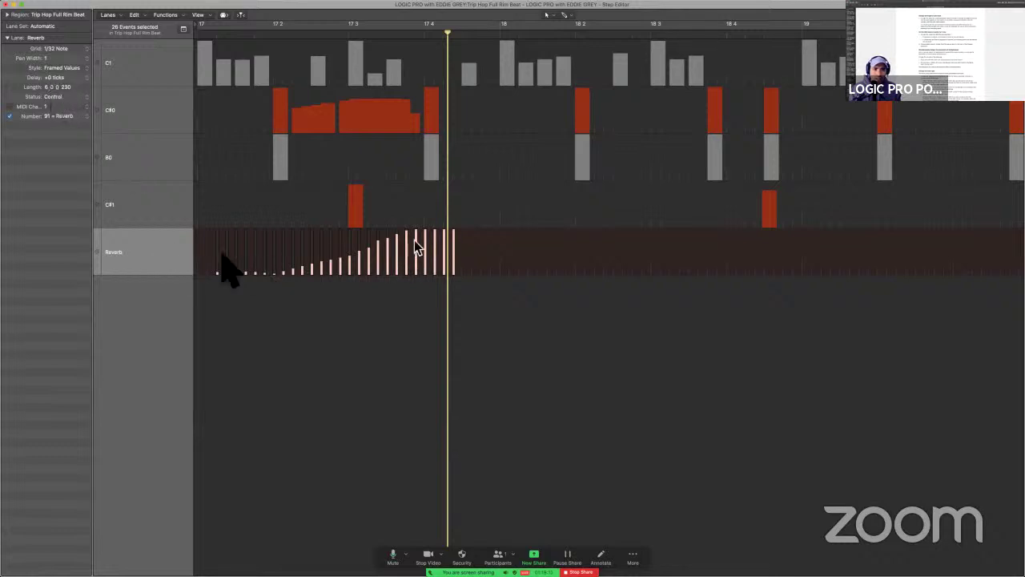
{"action": "left_click", "coordinate": [186, 120]}
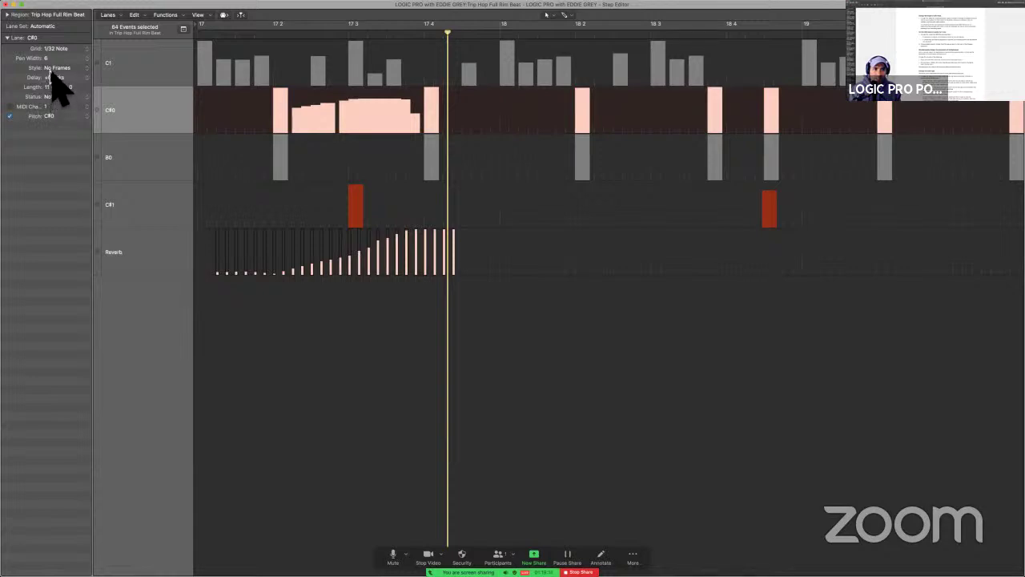
Open the Trip Hop Full Rim Beat region in the Piano Roll and examine its C#0 notes around bar 17.
{"action": "key", "text": "ctrl+Up"}
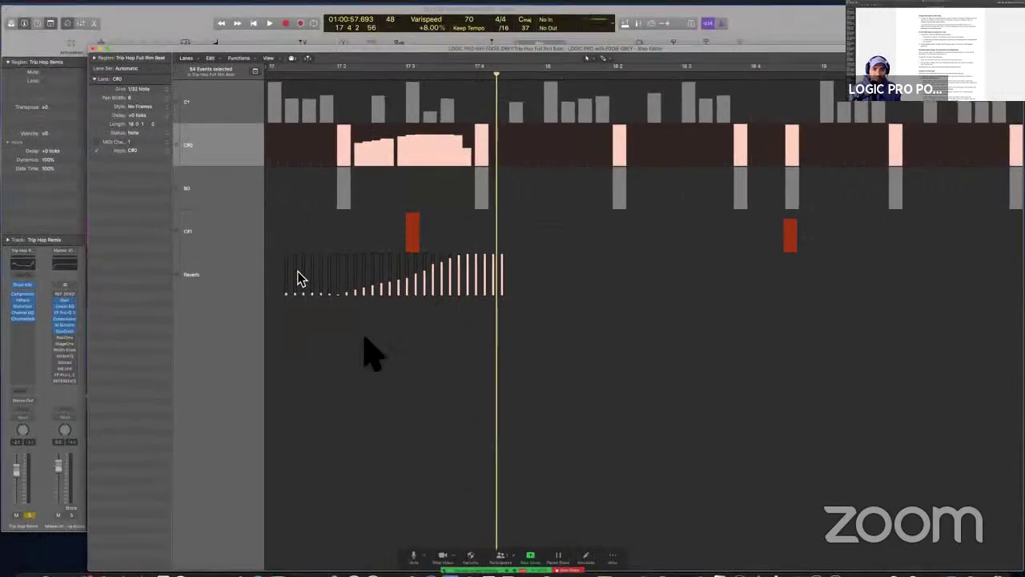
{"action": "left_click", "coordinate": [331, 288]}
{"action": "scroll", "coordinate": [519, 403], "scroll_direction": "down", "scroll_amount": 3}
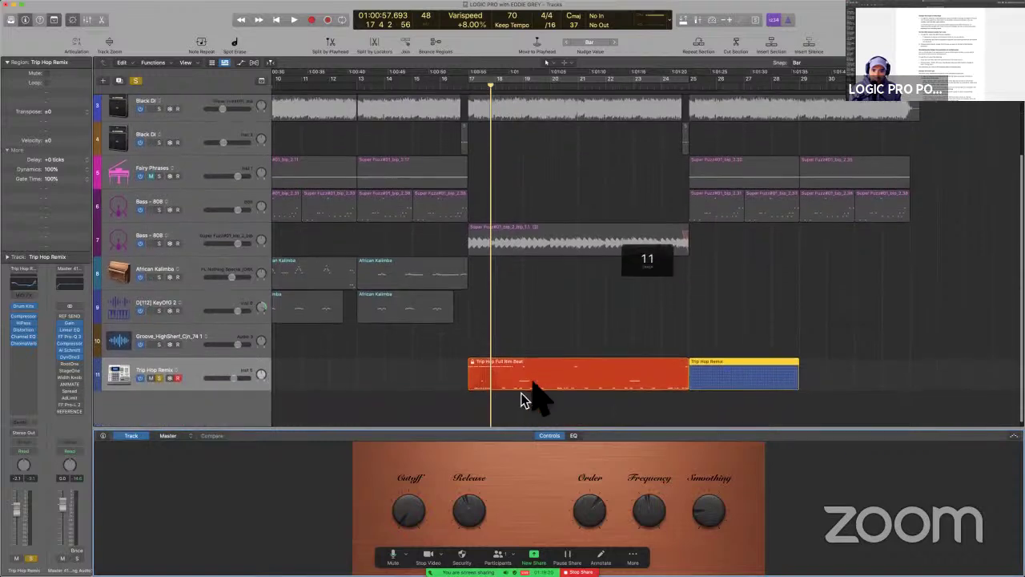
{"action": "double_click", "coordinate": [528, 382]}
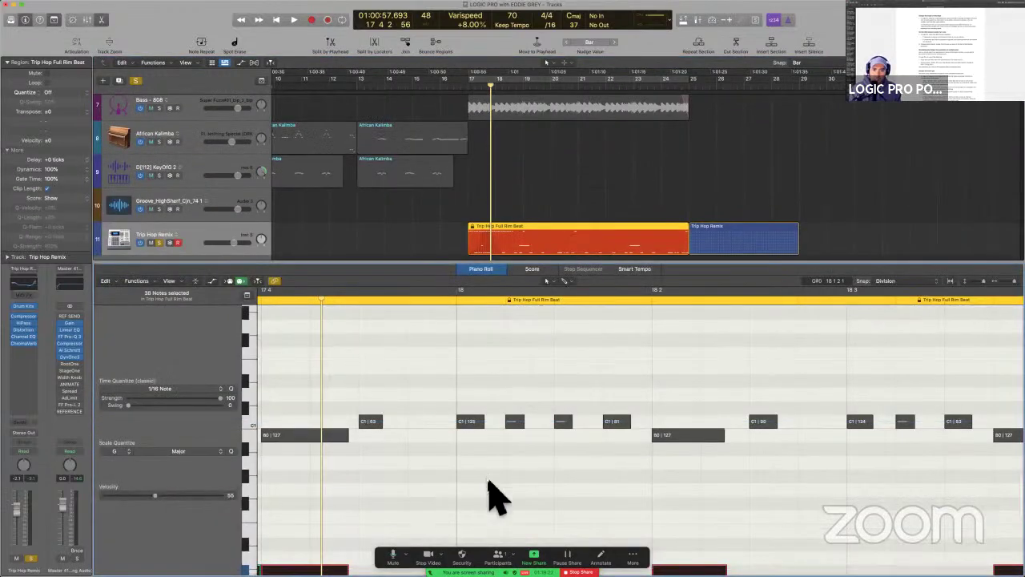
{"action": "scroll", "coordinate": [453, 465], "scroll_direction": "up", "scroll_amount": 6}
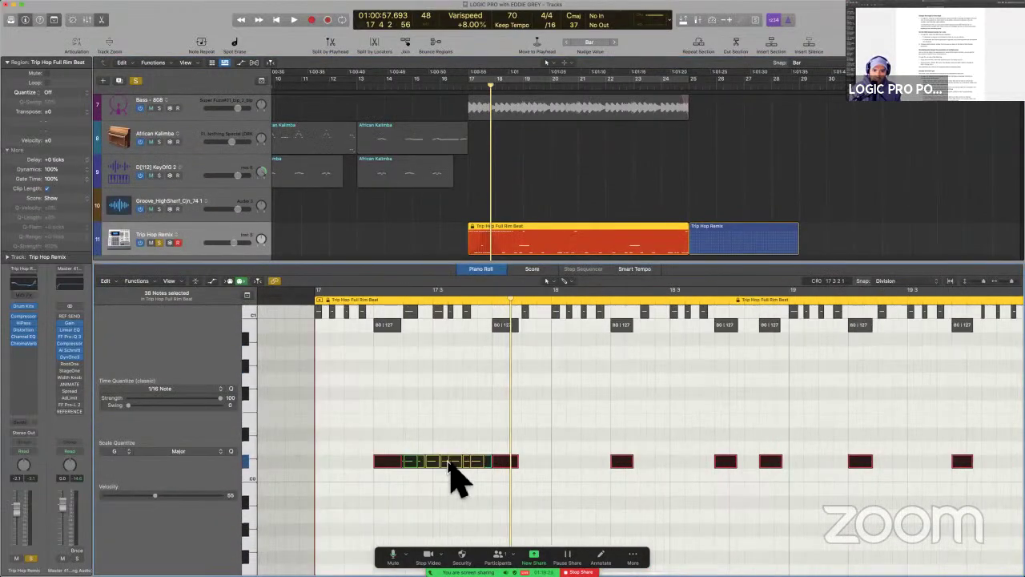
{"action": "left_click", "coordinate": [342, 496]}
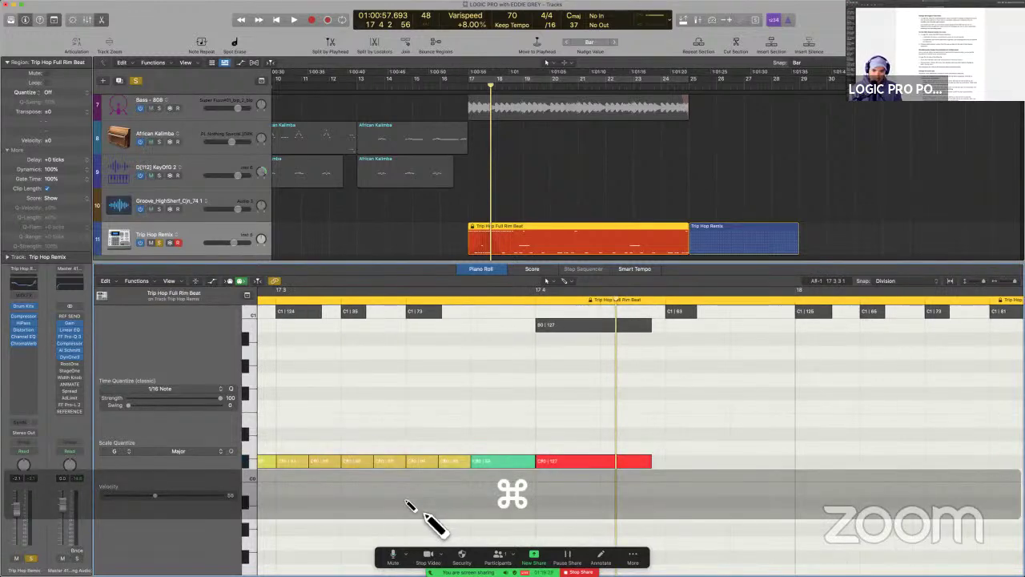
{"action": "scroll", "coordinate": [408, 511], "scroll_direction": "down", "scroll_amount": 1}
{"action": "scroll", "coordinate": [572, 499], "scroll_direction": "down", "scroll_amount": 2}
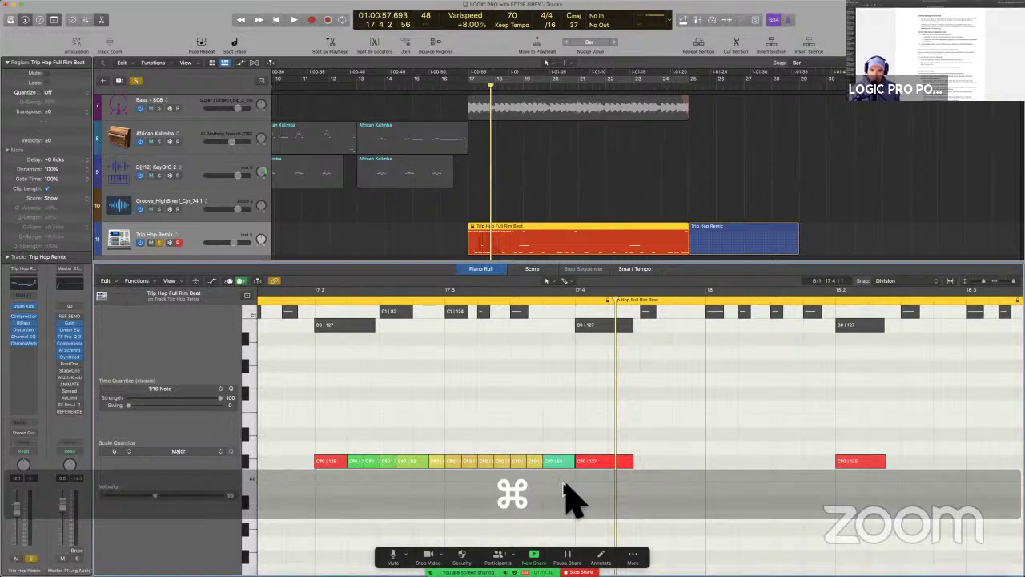
Return to the Step Editor, select the Brightness and D3 lanes together, and play the selection from the start.
{"action": "key", "text": "ctrl+Up"}
{"action": "left_click", "coordinate": [385, 232]}
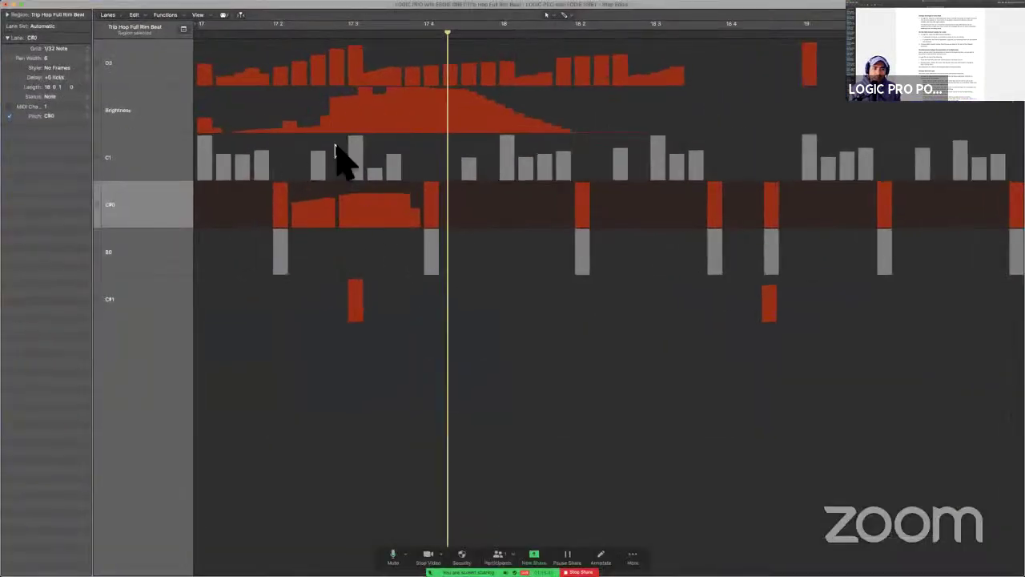
{"action": "left_click", "coordinate": [144, 112]}
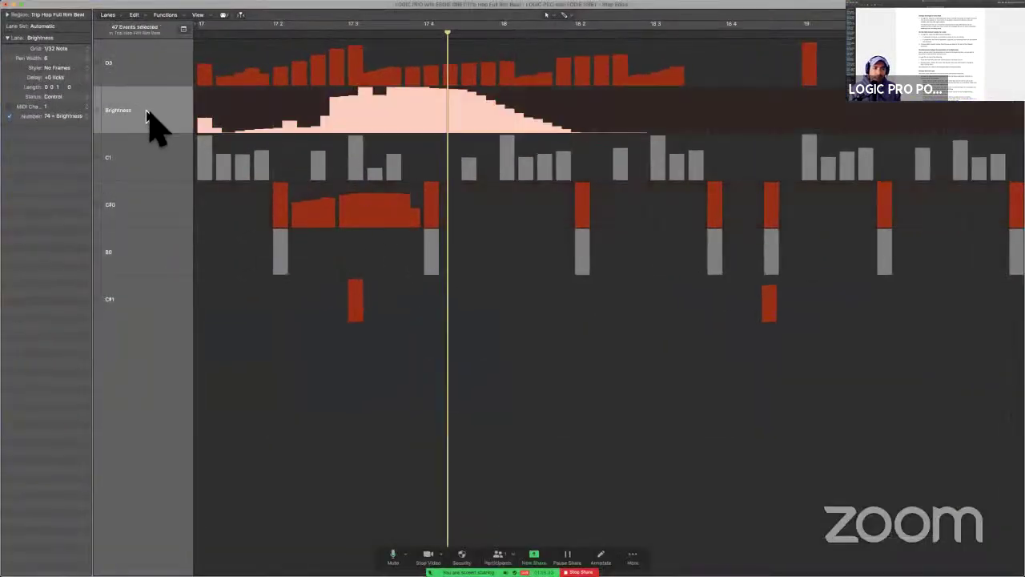
{"action": "left_click", "coordinate": [156, 61], "text": "shift"}
{"action": "key", "text": "alt"}
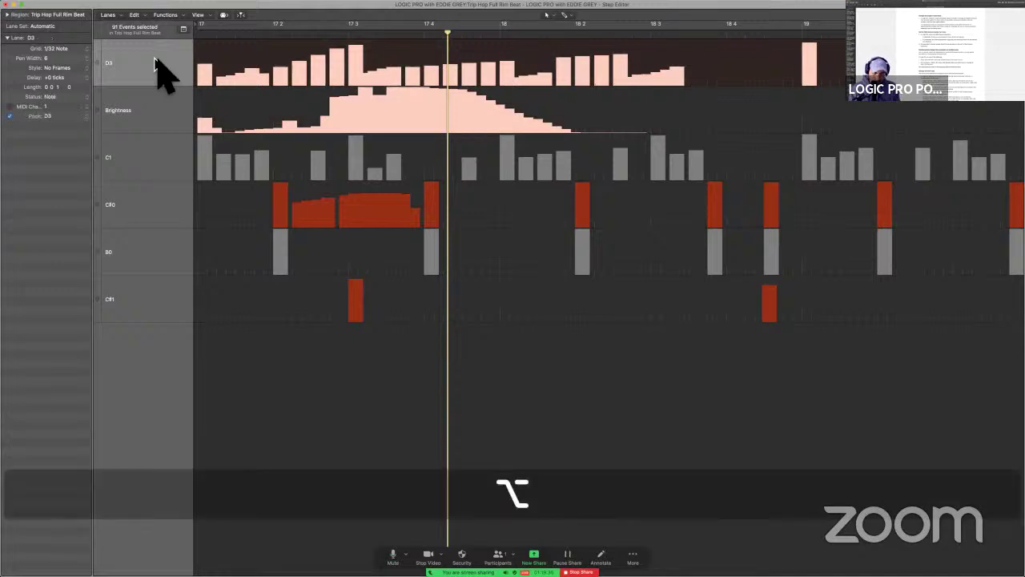
{"action": "key", "text": "alt+space"}
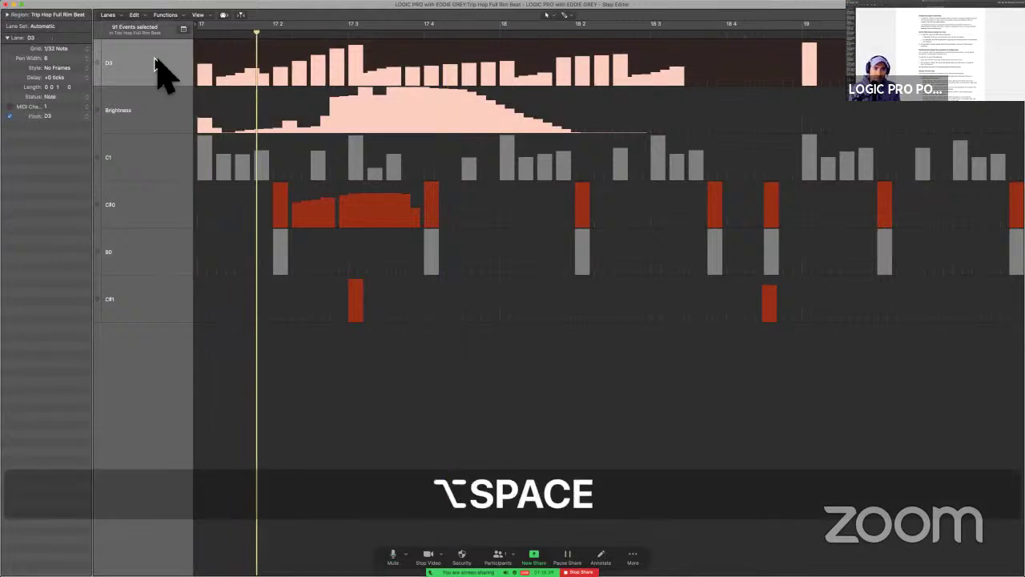
{"action": "key", "text": "space"}
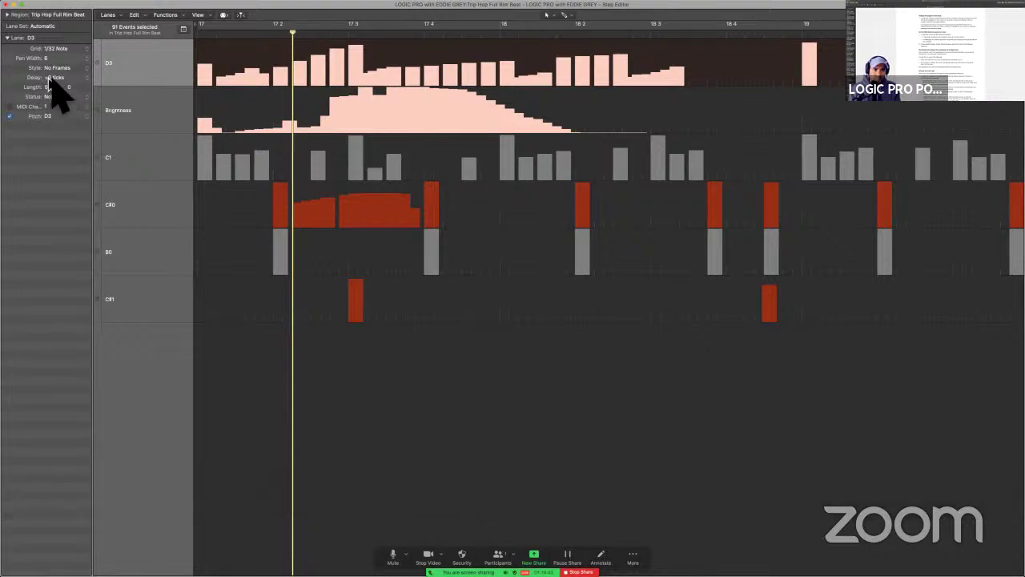
Return to the Piano Roll, locate the D3 notes while playing the passage, deselect them, and stop playback.
{"action": "key", "text": "super+w"}
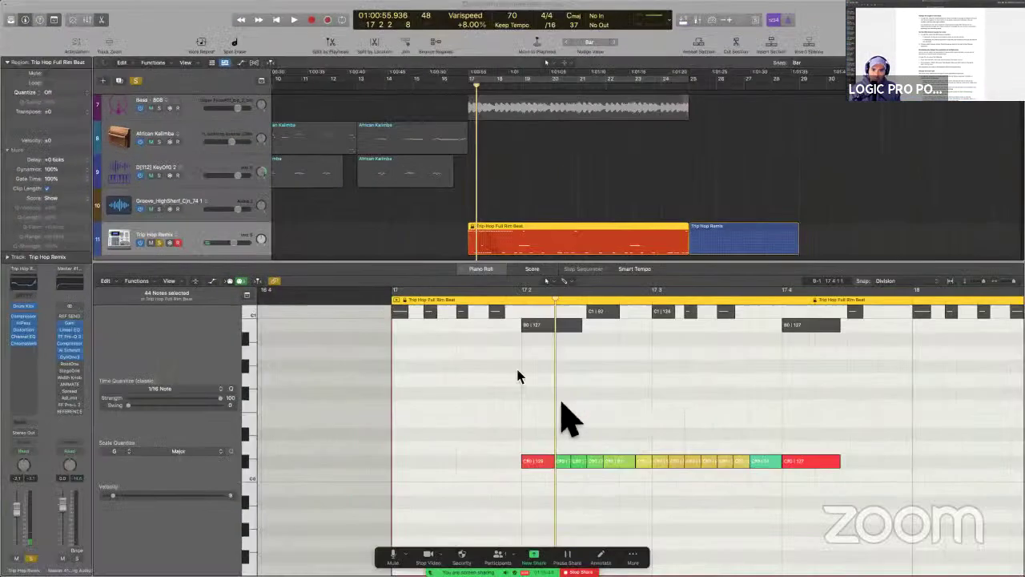
{"action": "scroll", "coordinate": [561, 405], "scroll_direction": "up", "scroll_amount": 5}
{"action": "key", "text": "alt+space"}
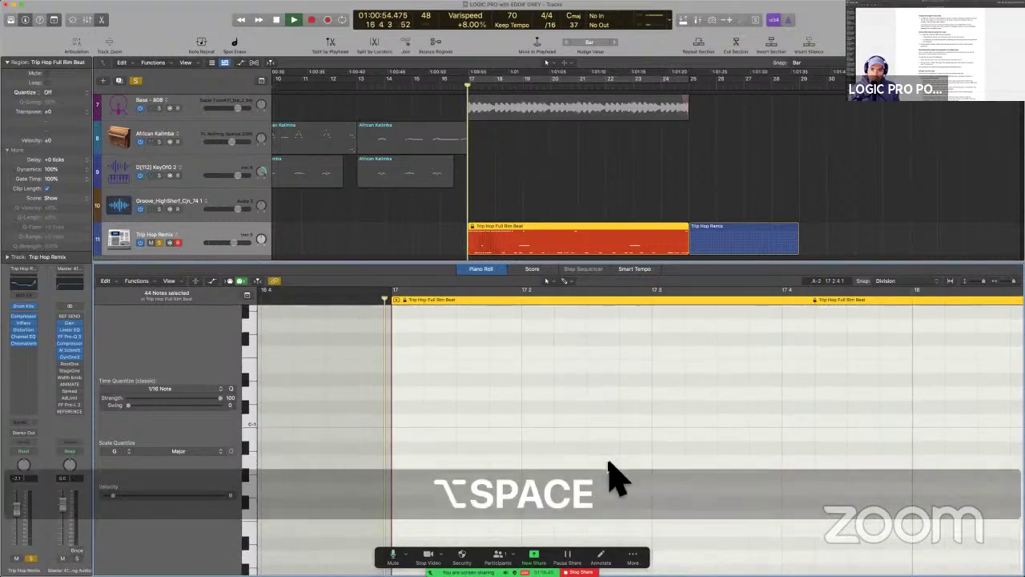
{"action": "scroll", "coordinate": [607, 480], "scroll_direction": "up", "scroll_amount": 5}
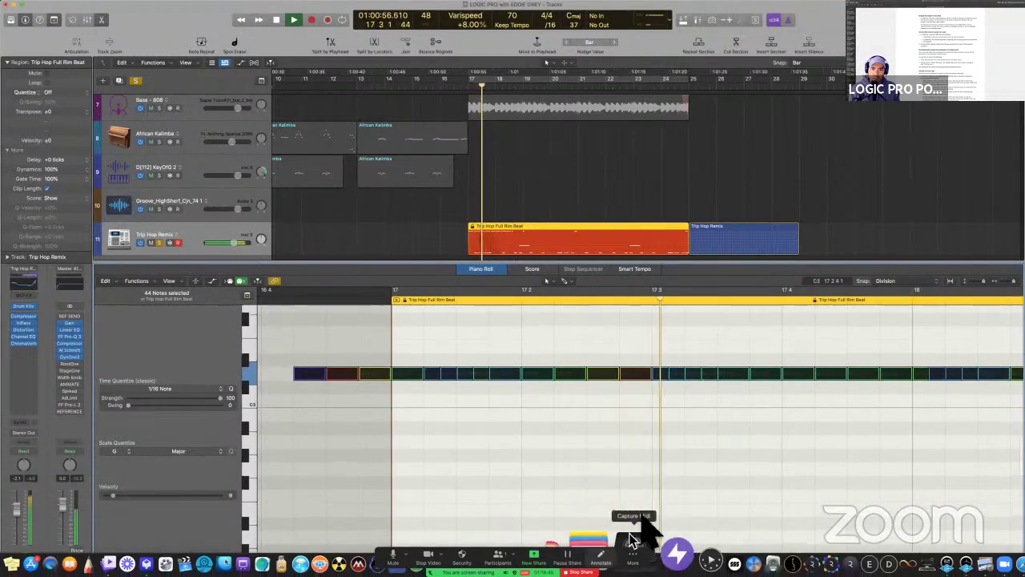
{"action": "left_click", "coordinate": [640, 527]}
{"action": "key", "text": "space"}
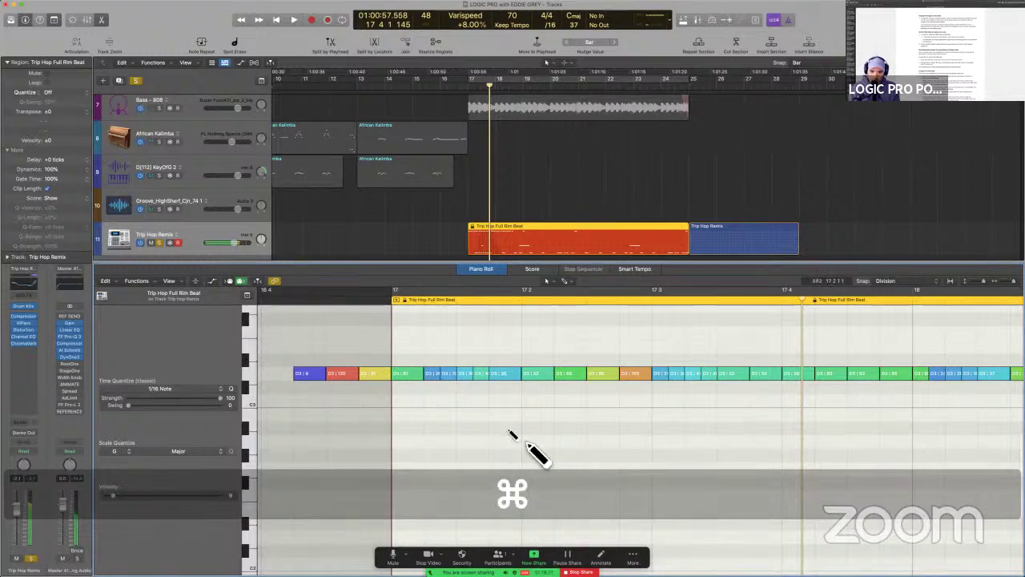
Undo the last two edits and bring the Step Editor window back to the front.
{"action": "key", "text": "super+z"}
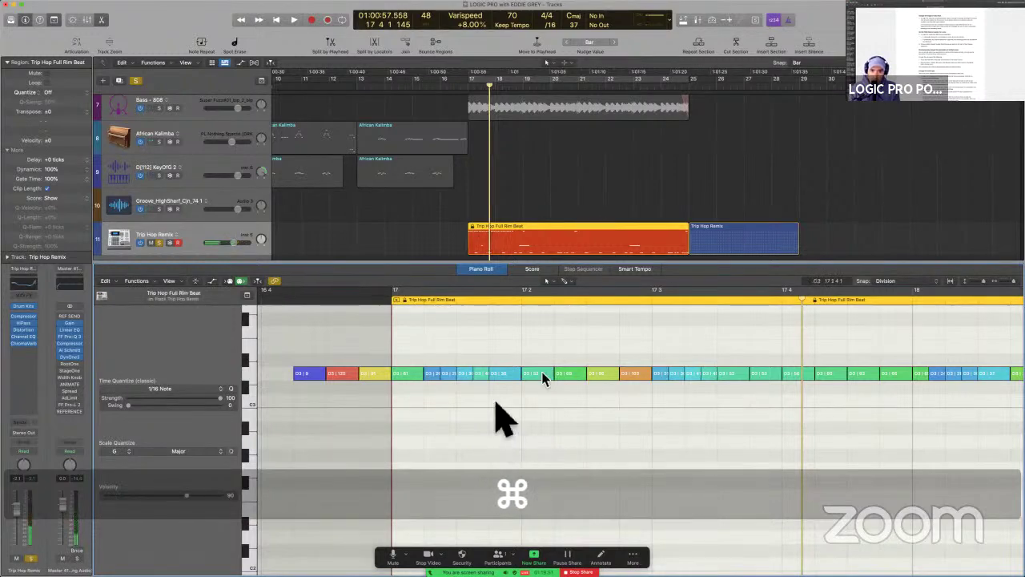
{"action": "key", "text": "super+z"}
{"action": "key", "text": "ctrl+Up"}
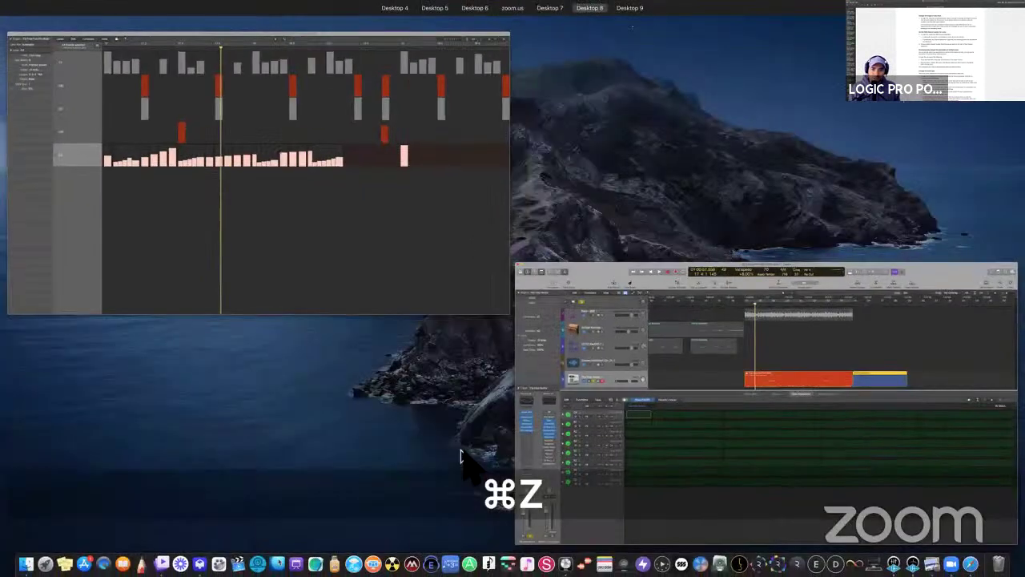
{"action": "left_click", "coordinate": [288, 210]}
Switch to the Logic Pro user guide PDF and read the section on simultaneously changing the parameters of multiple lanes.
{"action": "key", "text": "ctrl+Right"}
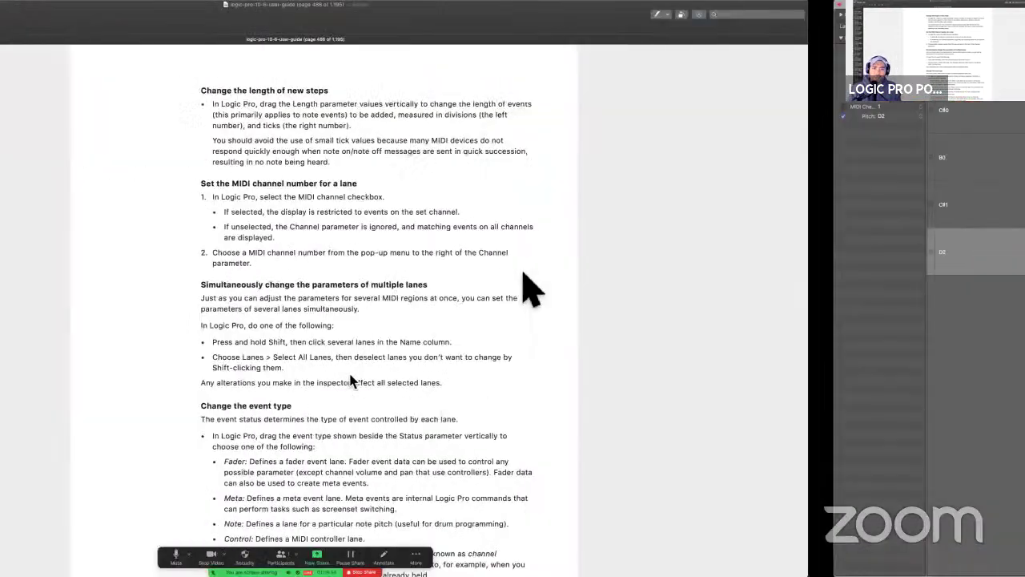
{"action": "scroll", "coordinate": [526, 281], "scroll_direction": "down", "scroll_amount": 2}
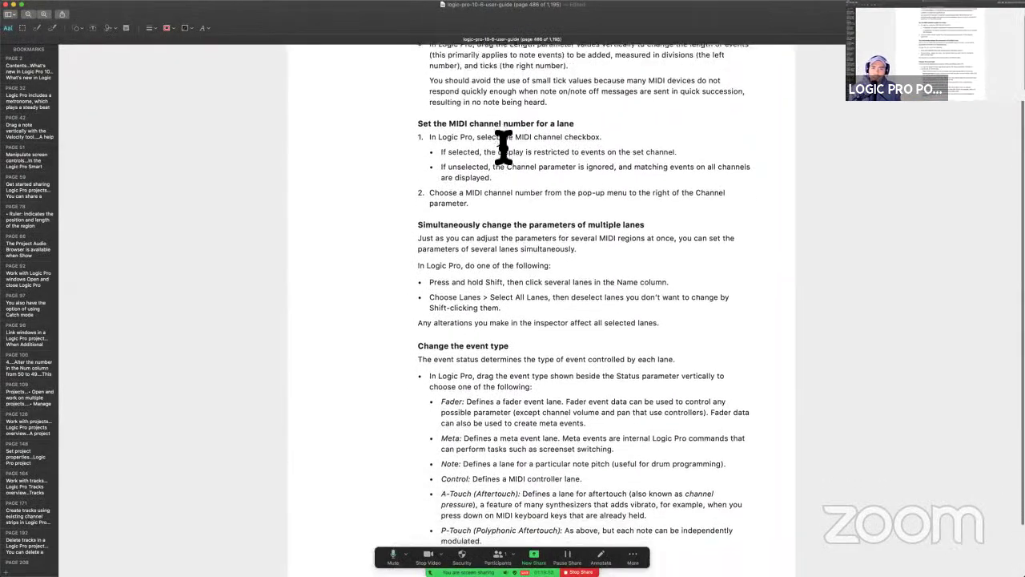
{"action": "scroll", "coordinate": [503, 145], "scroll_direction": "down", "scroll_amount": 3}
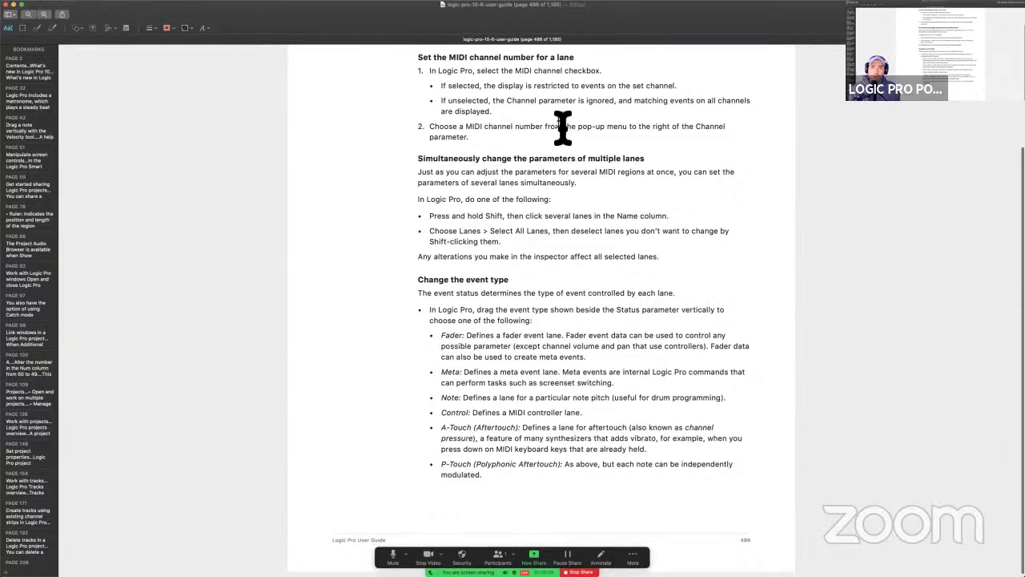
{"action": "scroll", "coordinate": [564, 127], "scroll_direction": "down", "scroll_amount": 1}
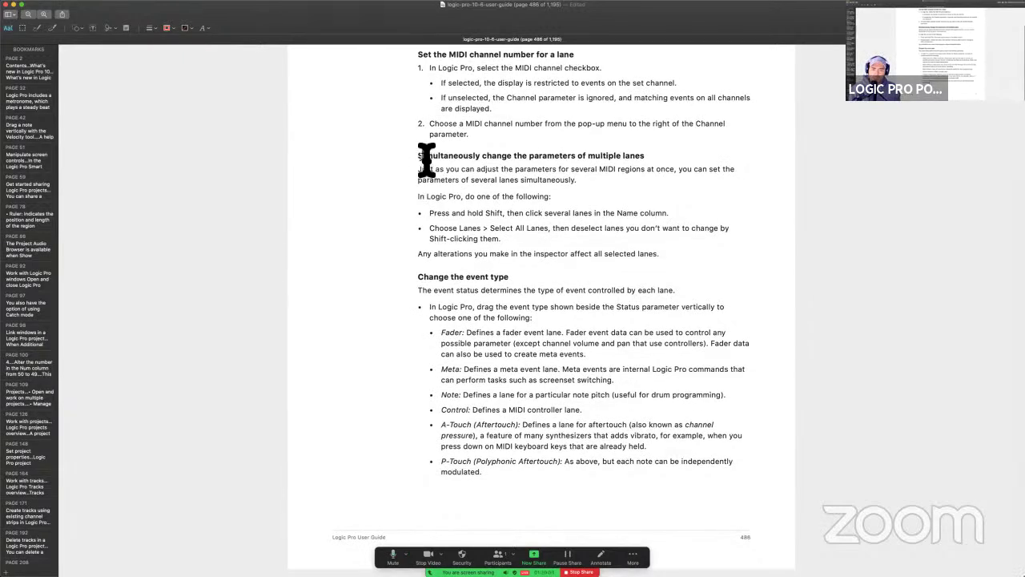
{"action": "left_click_drag", "start_coordinate": [420, 157], "coordinate": [577, 160]}
{"action": "left_click", "coordinate": [577, 196]}
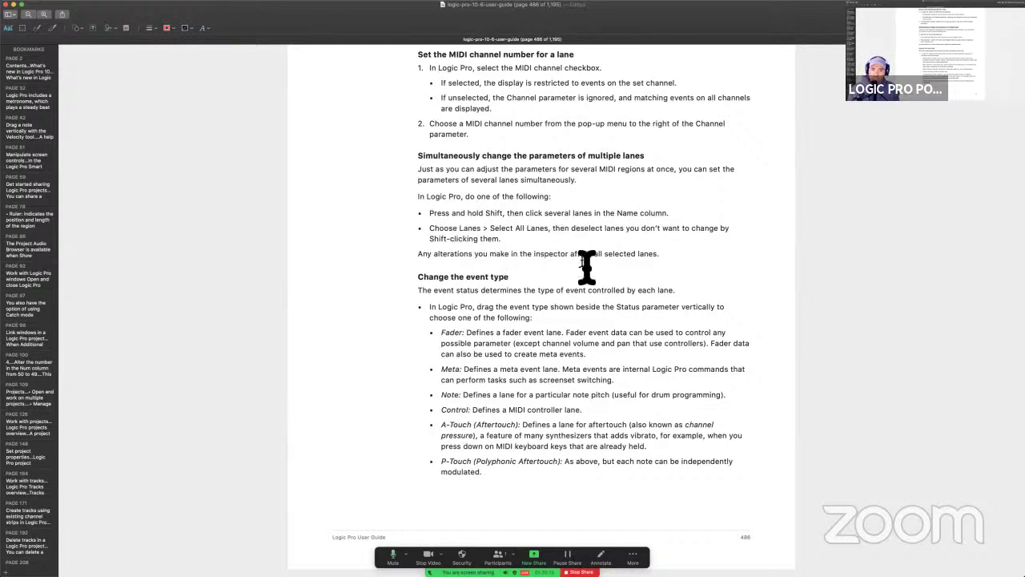
Return to the Step Editor, select all lanes, and try to deselect the B0 lane from the selection.
{"action": "key", "text": "super+Tab"}
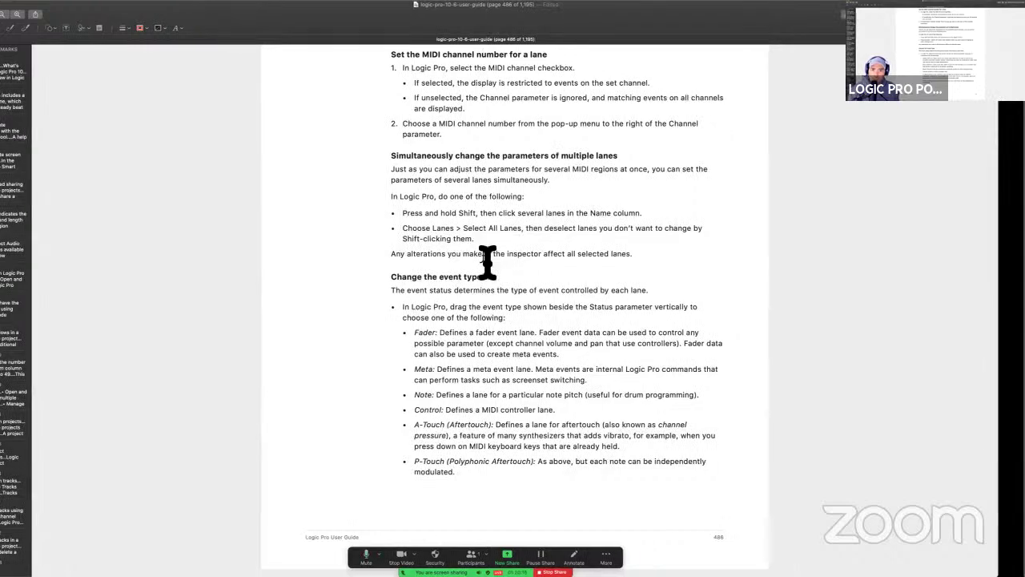
{"action": "left_click", "coordinate": [107, 15]}
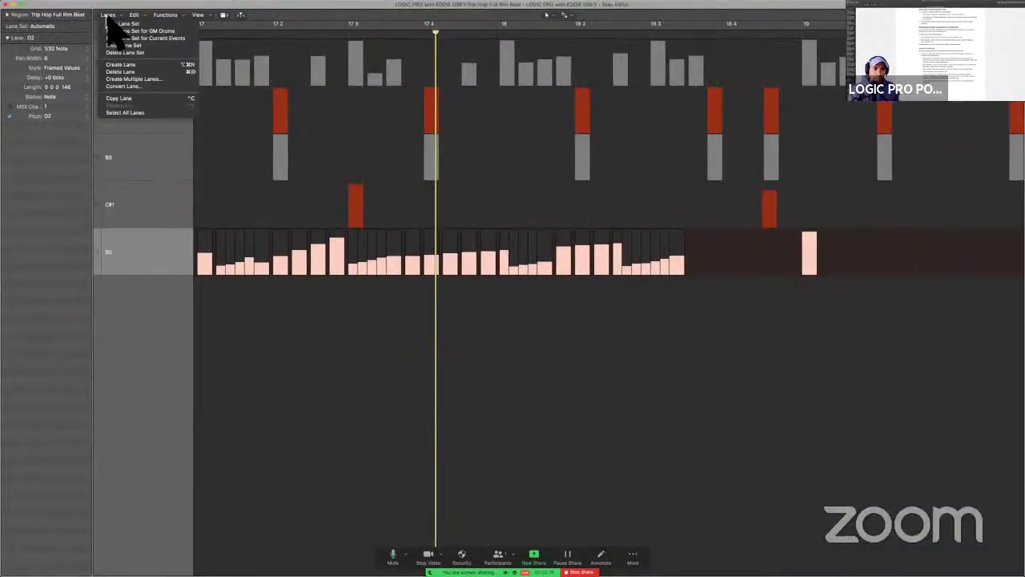
{"action": "left_click", "coordinate": [132, 112]}
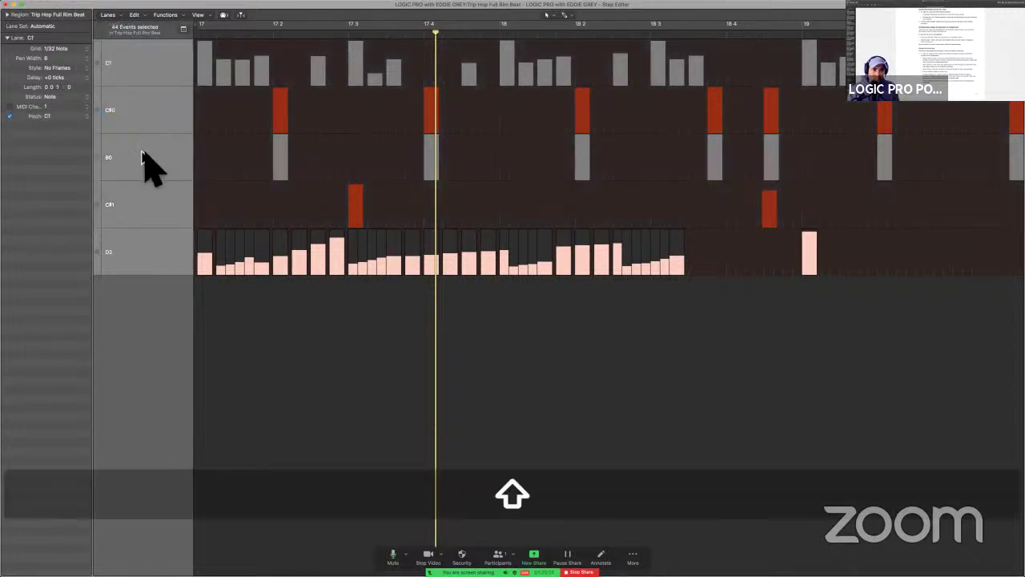
{"action": "left_click", "coordinate": [144, 157]}
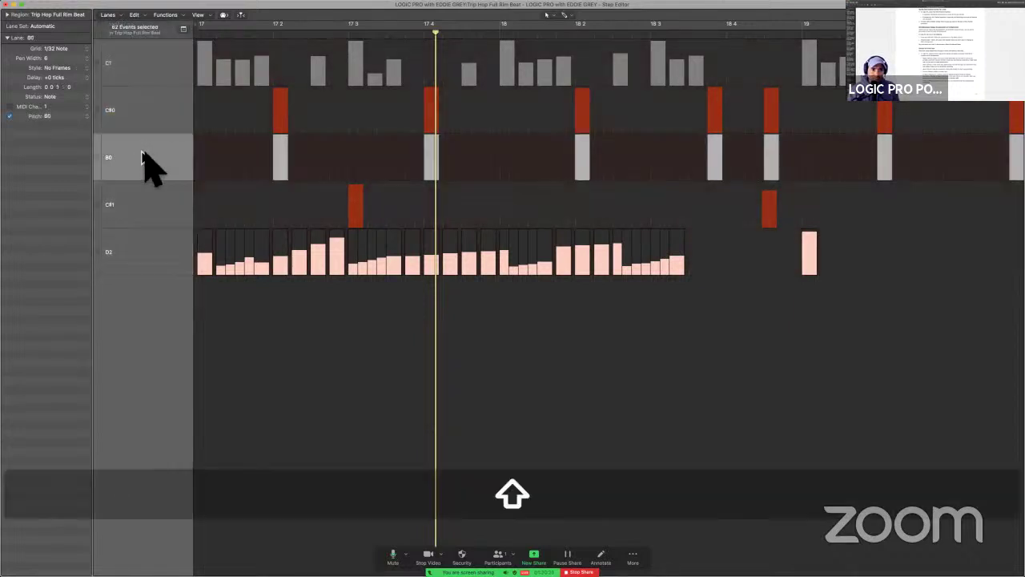
{"action": "left_click", "coordinate": [110, 16]}
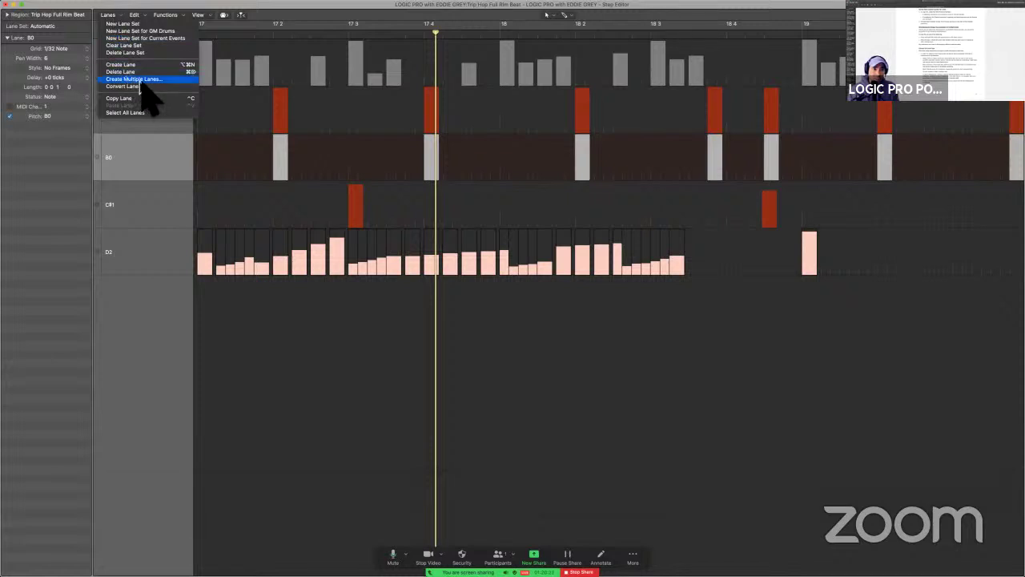
{"action": "left_click", "coordinate": [141, 121]}
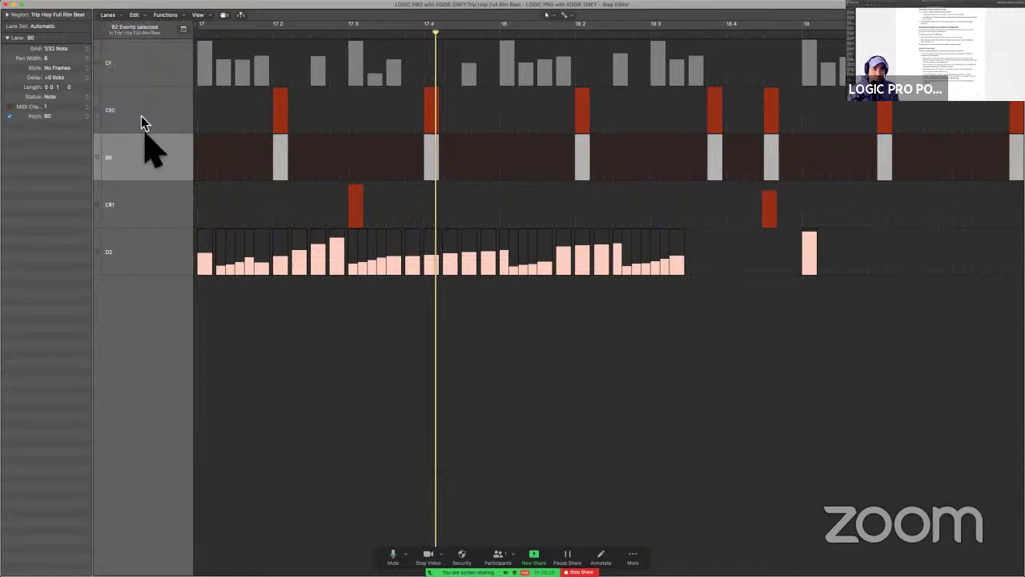
Return to the user guide and read the sections on changing the event type and showing the first data byte.
{"action": "key", "text": "super+Tab"}
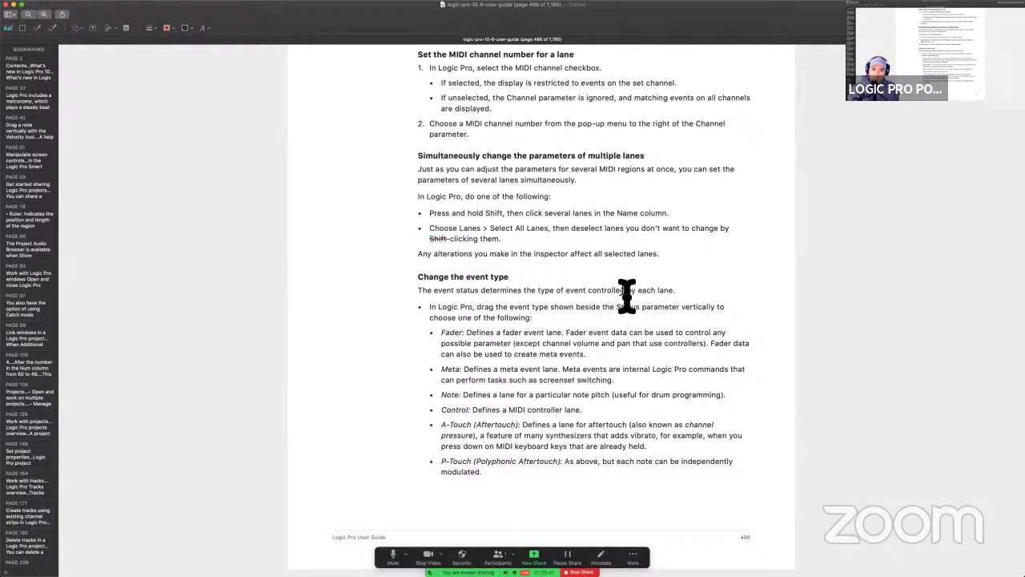
{"action": "scroll", "coordinate": [627, 295], "scroll_direction": "down", "scroll_amount": 3}
{"action": "scroll", "coordinate": [627, 296], "scroll_direction": "down", "scroll_amount": 10}
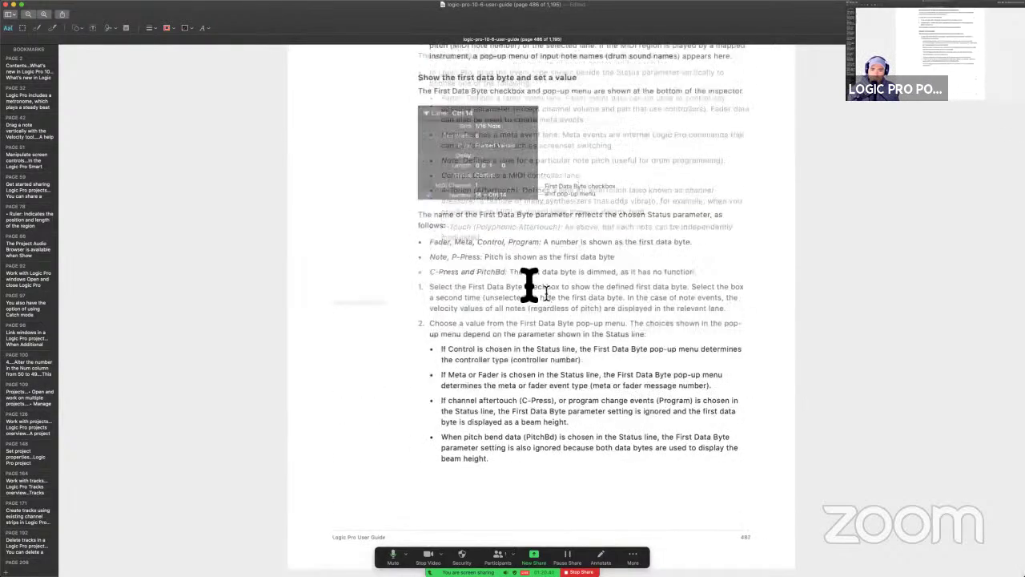
{"action": "scroll", "coordinate": [529, 283], "scroll_direction": "up", "scroll_amount": 3}
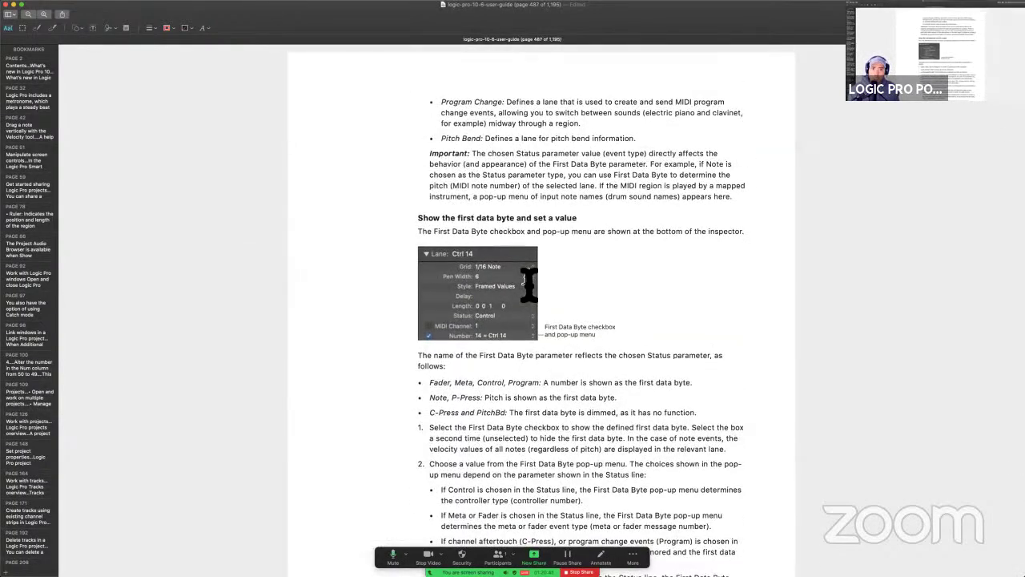
{"action": "scroll", "coordinate": [533, 286], "scroll_direction": "down", "scroll_amount": 10}
{"action": "scroll", "coordinate": [533, 411], "scroll_direction": "down", "scroll_amount": 3}
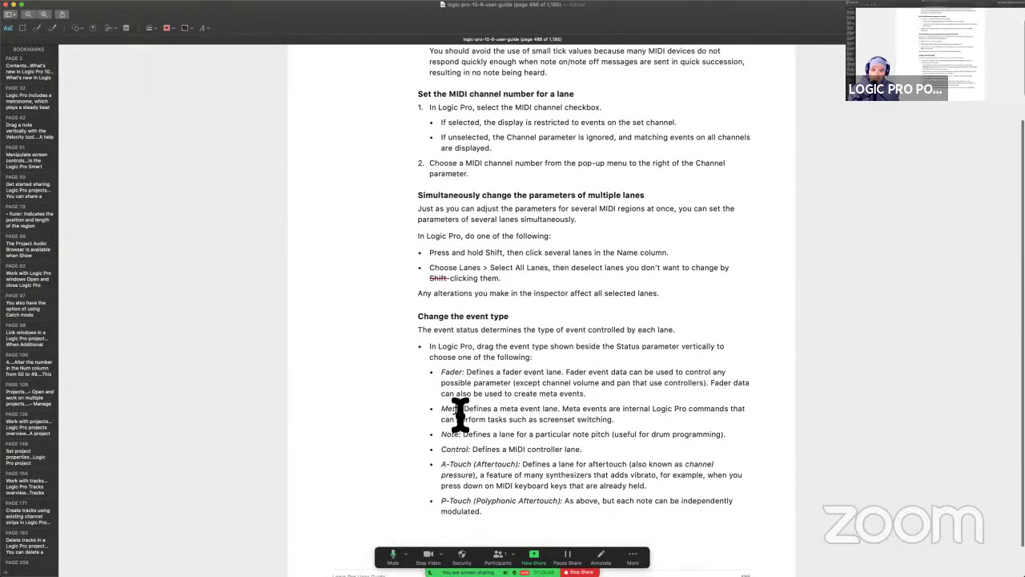
{"action": "mouse_move", "coordinate": [473, 442]}
{"action": "left_mouse_down"}
{"action": "mouse_move", "coordinate": [435, 467]}
{"action": "mouse_move", "coordinate": [486, 450]}
{"action": "left_mouse_up"}
{"action": "left_click", "coordinate": [475, 456]}
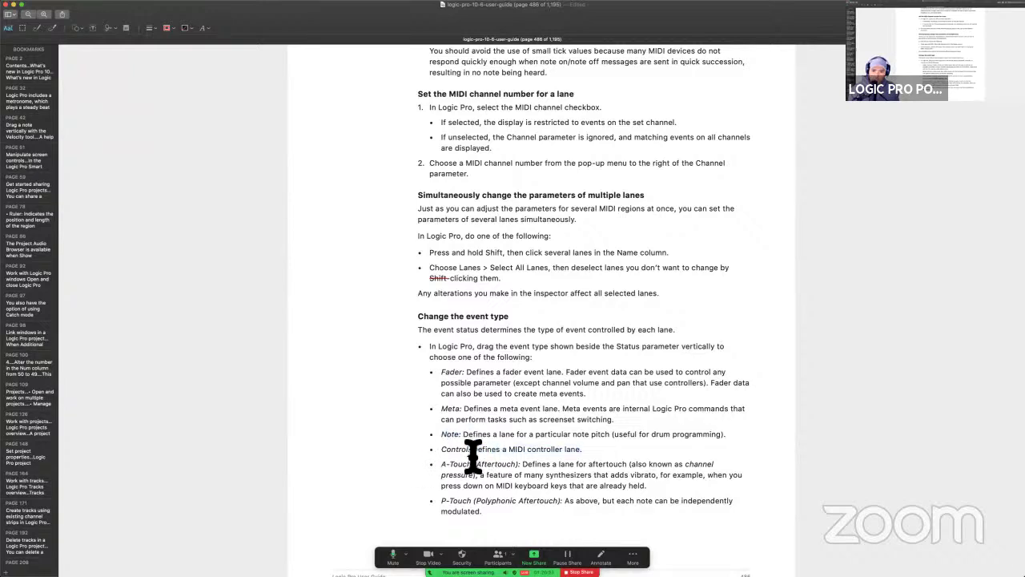
{"action": "scroll", "coordinate": [477, 472], "scroll_direction": "down", "scroll_amount": 1}
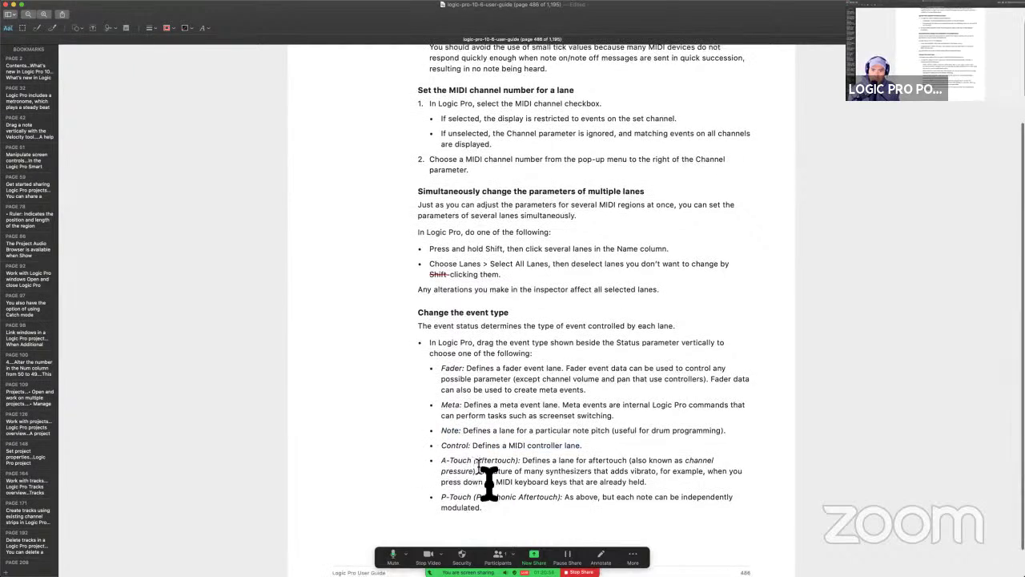
{"action": "scroll", "coordinate": [468, 383], "scroll_direction": "down", "scroll_amount": 15}
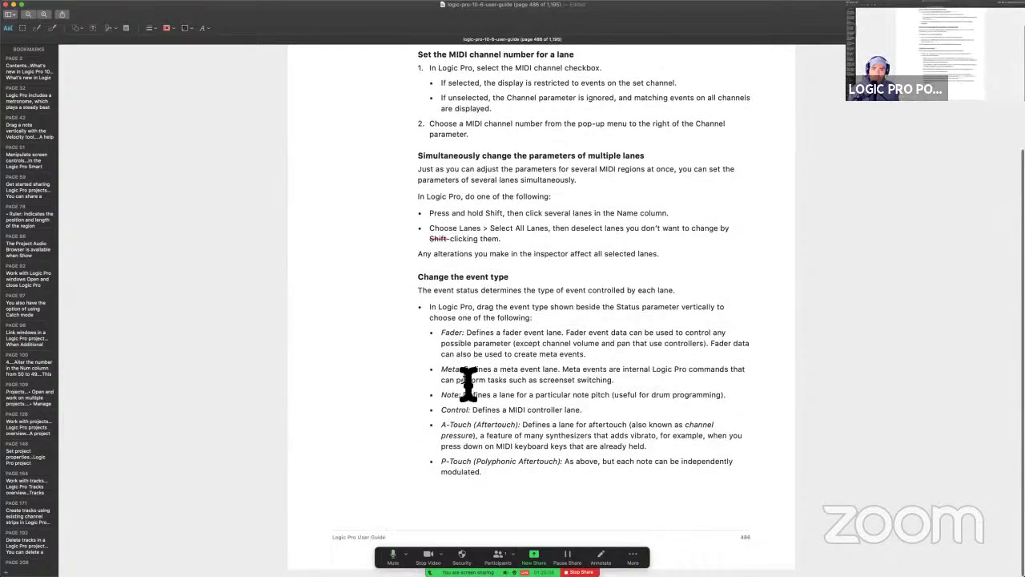
Switch from the user guide to the main Tracks window of Logic Pro.
{"action": "key", "text": "ctrl+Right"}
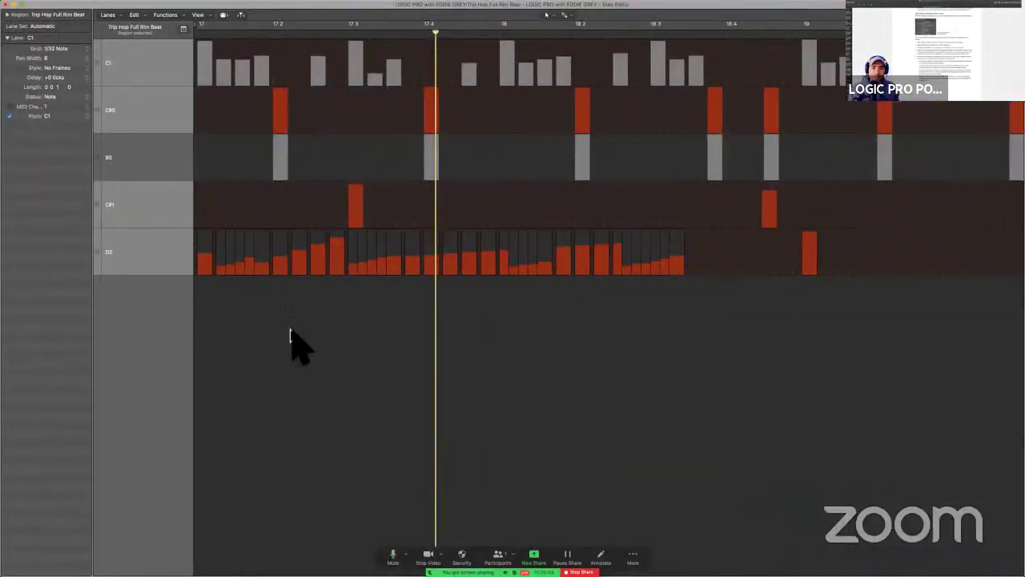
{"action": "key", "text": "ctrl+Up"}
{"action": "left_click", "coordinate": [376, 264]}
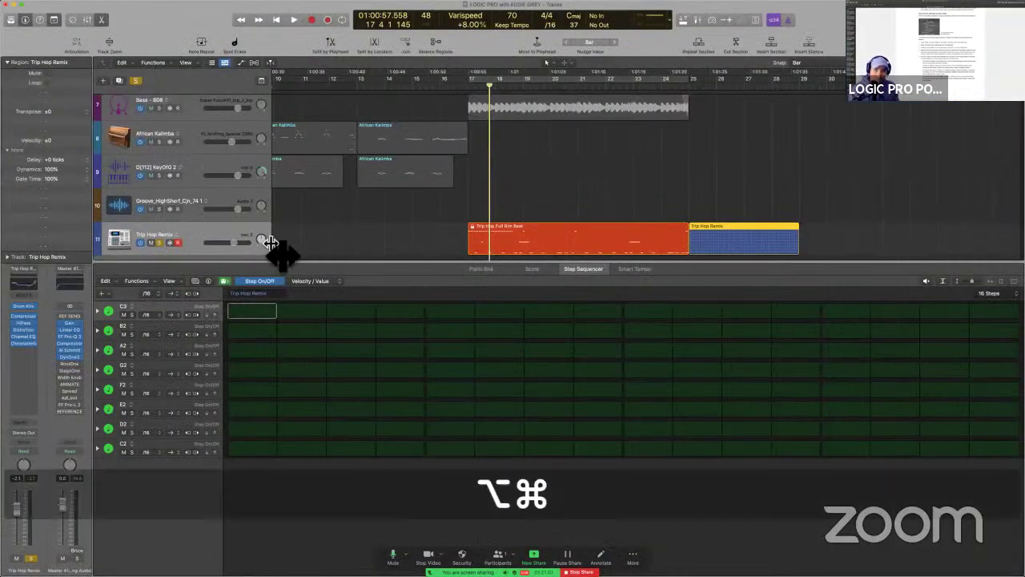
{"action": "key", "text": "alt+super+n"}
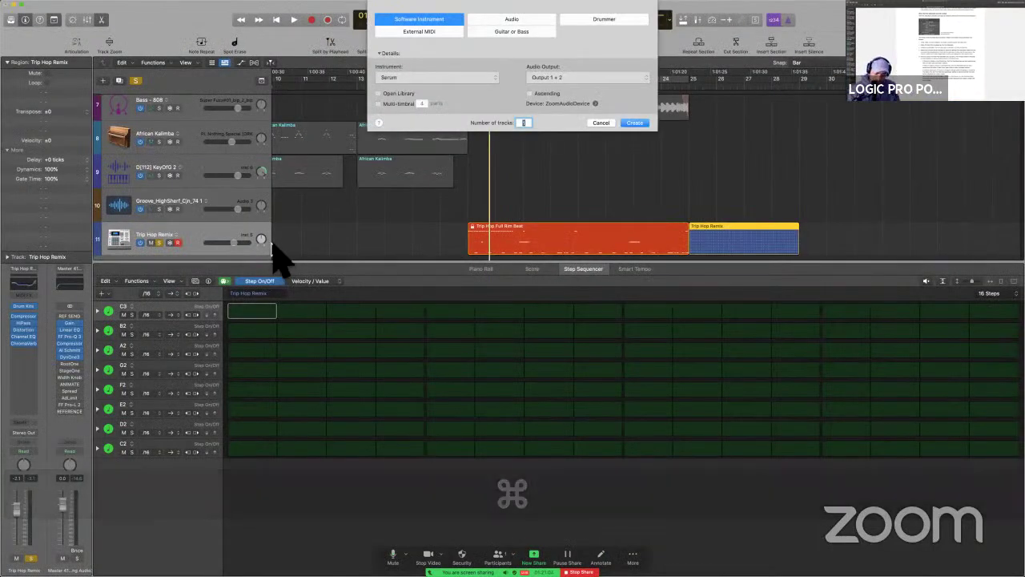
{"action": "key", "text": "e"}
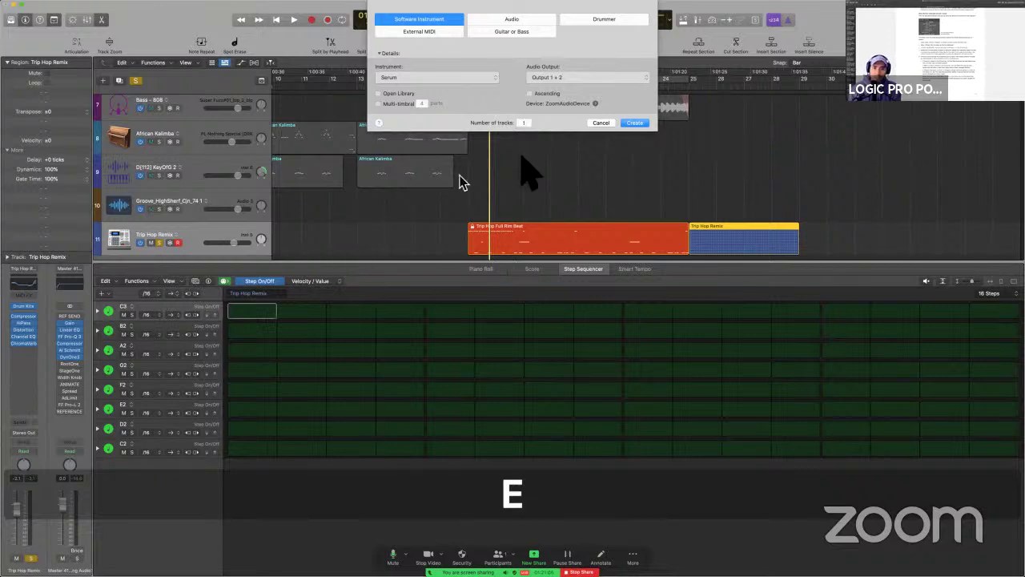
{"action": "left_click", "coordinate": [598, 122]}
Hide the Step Sequencer editor pane and unsolo the Trip Hop Remix track.
{"action": "key", "text": "e"}
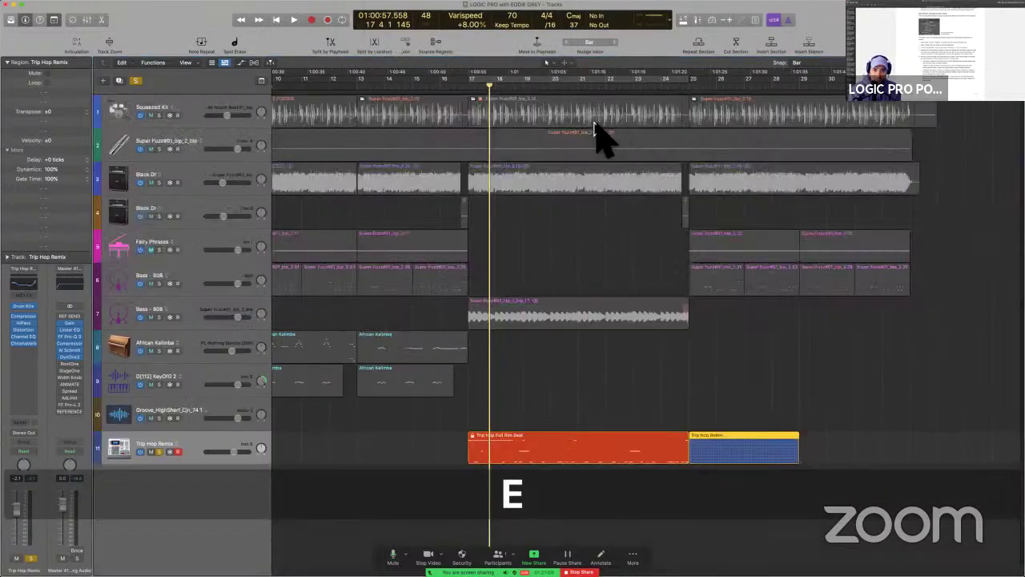
{"action": "left_click", "coordinate": [159, 452]}
{"action": "scroll", "coordinate": [352, 487], "scroll_direction": "left", "scroll_amount": 5}
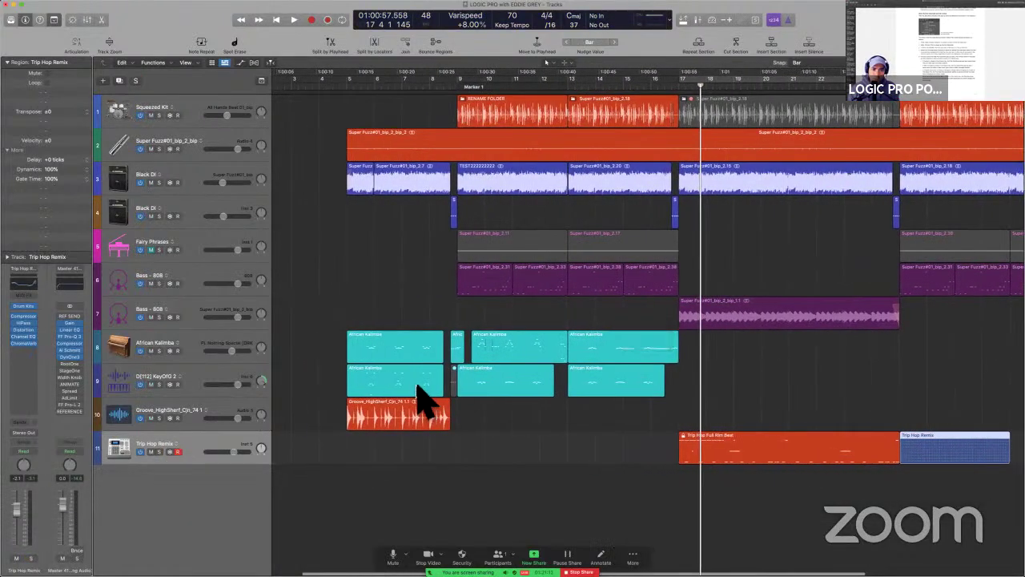
Play the full arrangement from bar 5 and stop it in bar 7.
{"action": "left_click", "coordinate": [354, 332], "text": "shift"}
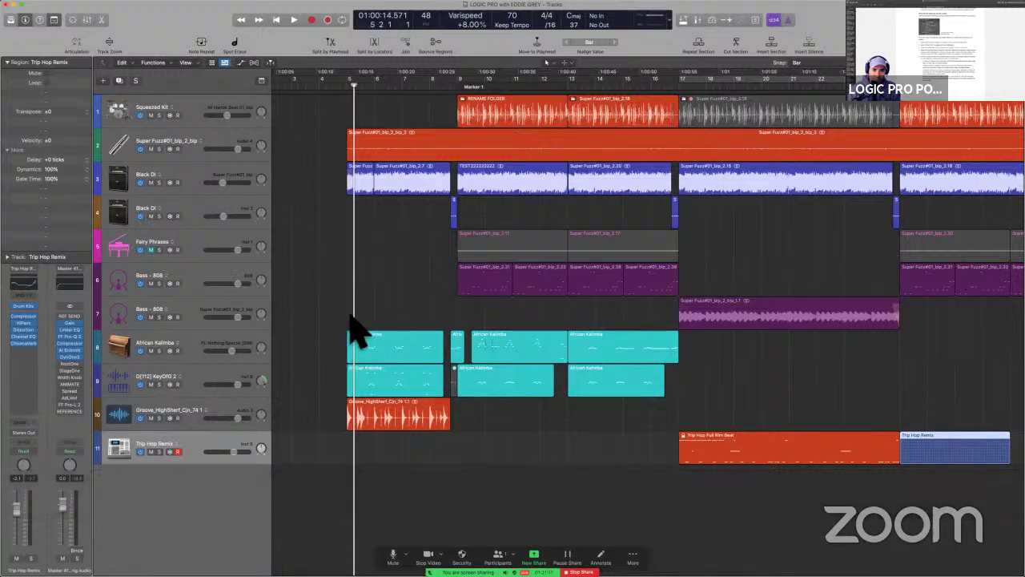
{"action": "key", "text": "space"}
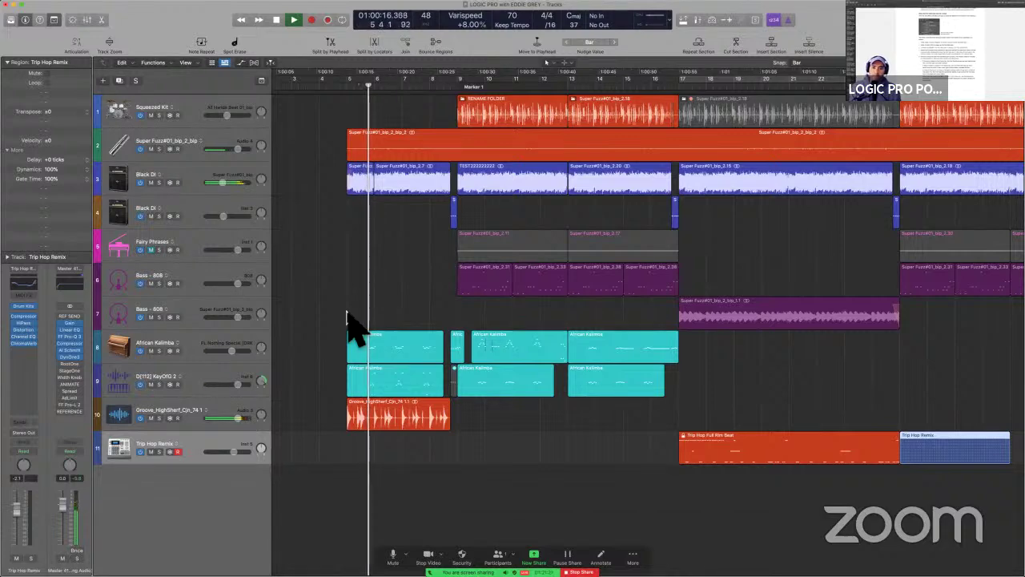
{"action": "key", "text": "F16"}
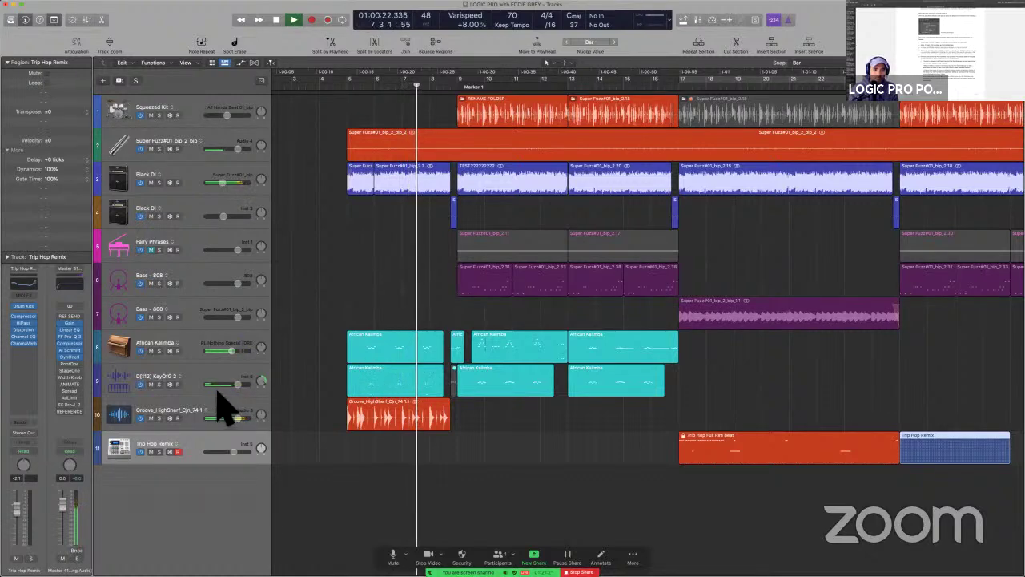
{"action": "key", "text": "space"}
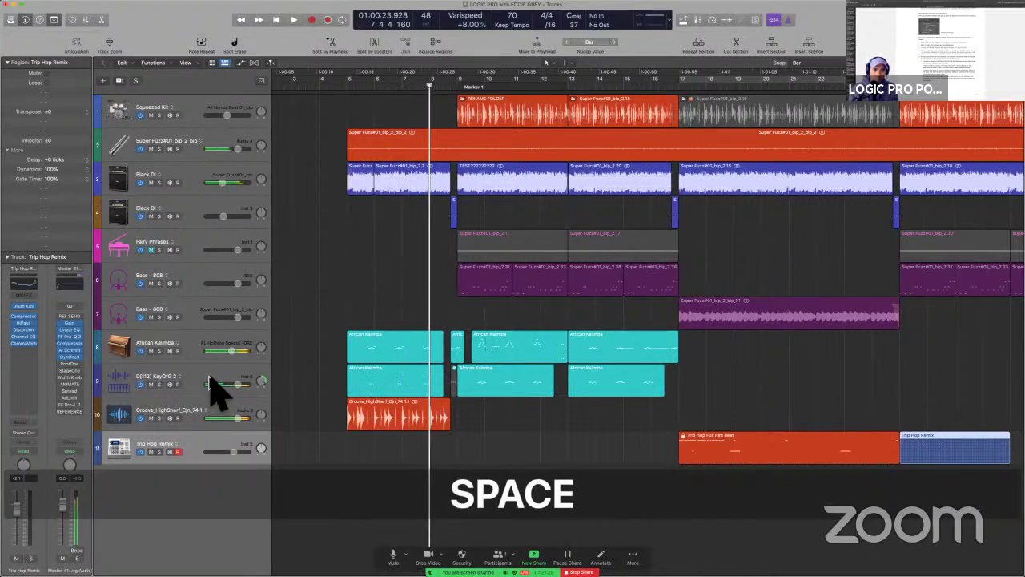
Solo the D[112] KeyOfG 2 track and place the playhead at bar 5, beat 3.
{"action": "left_click", "coordinate": [174, 393]}
{"action": "left_click", "coordinate": [160, 385]}
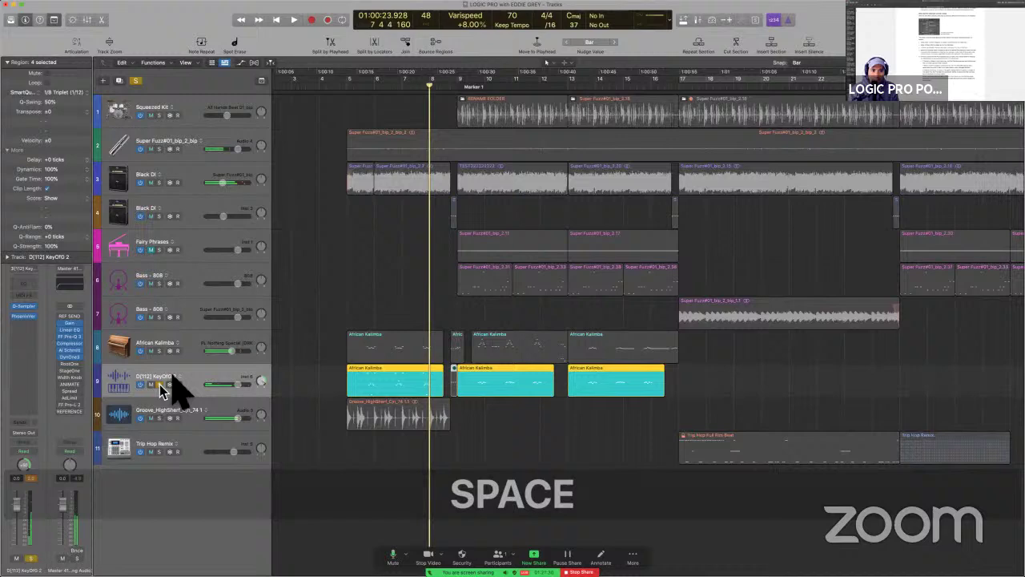
{"action": "left_click", "coordinate": [367, 320]}
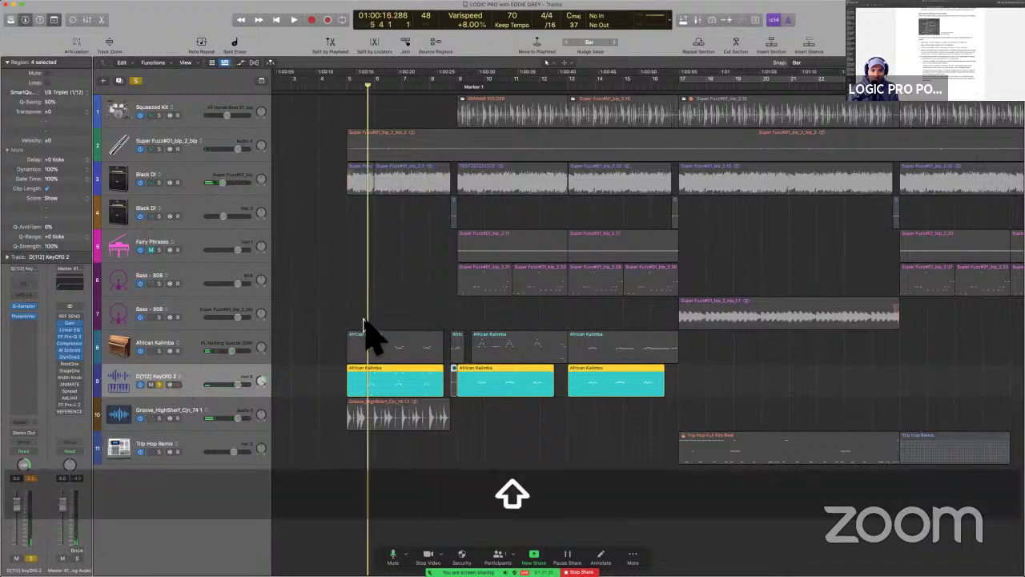
{"action": "left_click", "coordinate": [364, 325]}
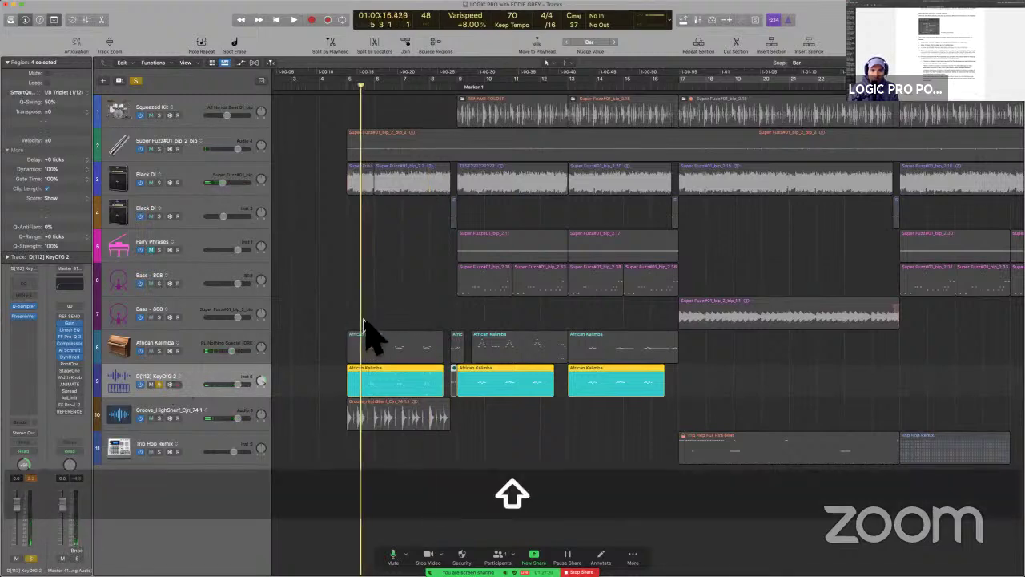
Open the Quick Sampler instrument of the D[112] KeyOfG 2 track and reposition its window over the arrangement.
{"action": "left_click", "coordinate": [24, 306]}
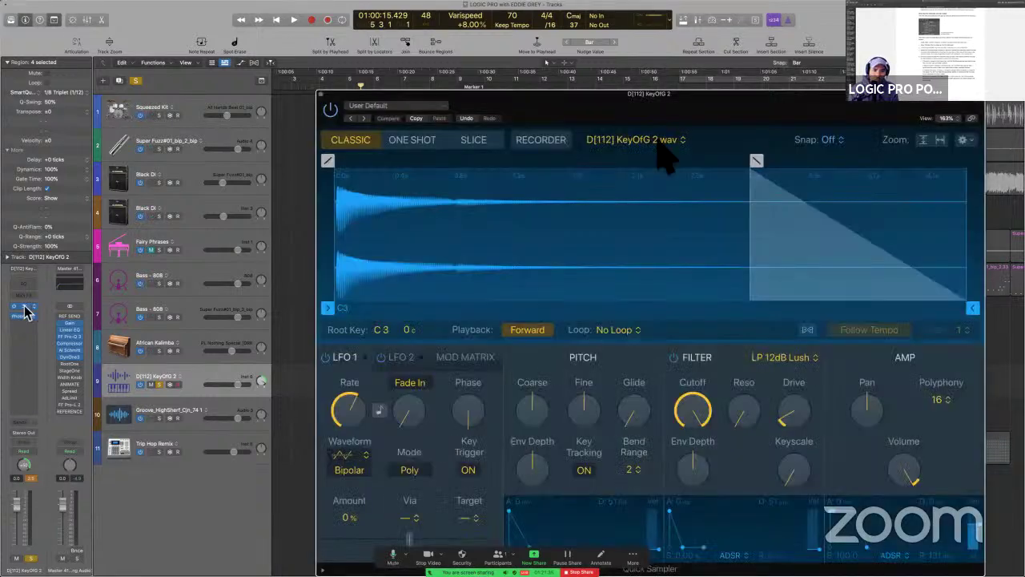
{"action": "left_click_drag", "start_coordinate": [716, 107], "coordinate": [684, 77]}
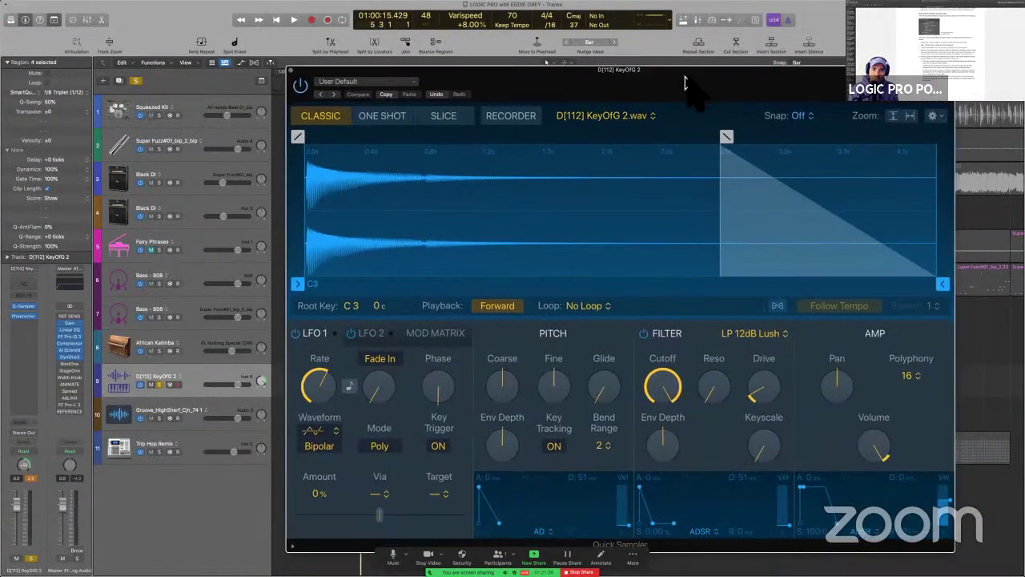
Play the soloed D[112] KeyOfG 2 track, stop it in bar 7, and close its Quick Sampler window.
{"action": "key", "text": "space"}
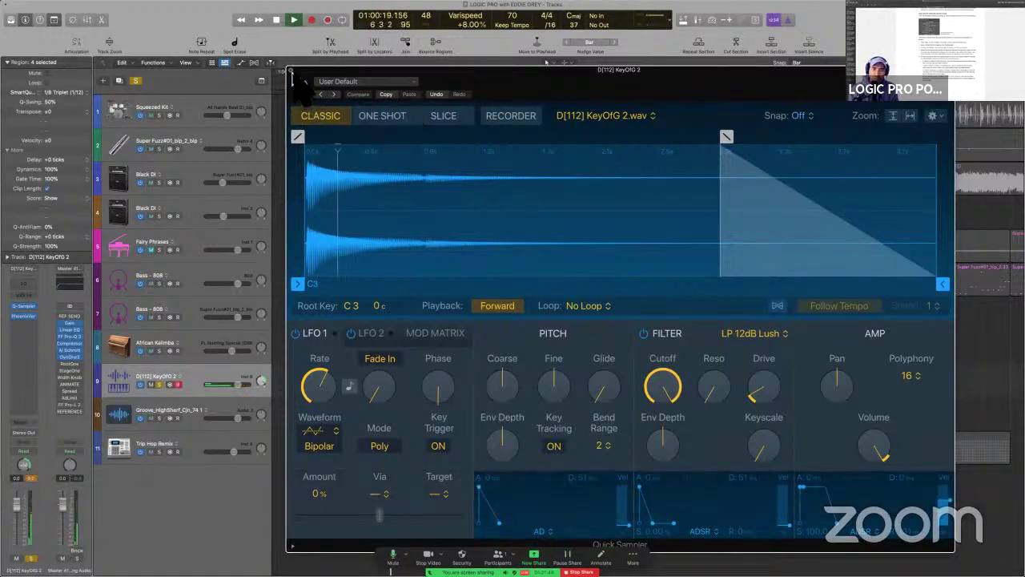
{"action": "key", "text": "space"}
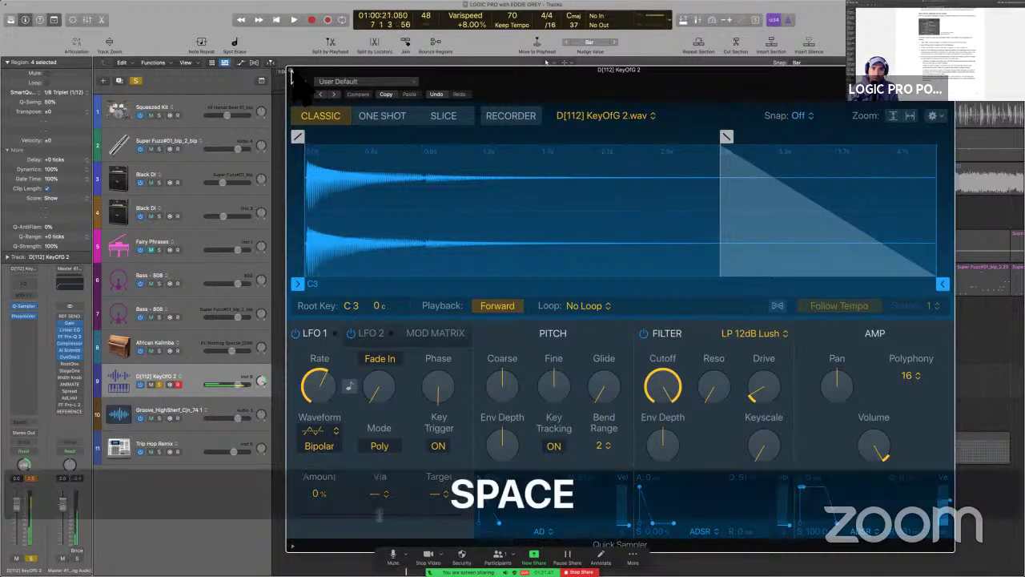
{"action": "left_click", "coordinate": [292, 72]}
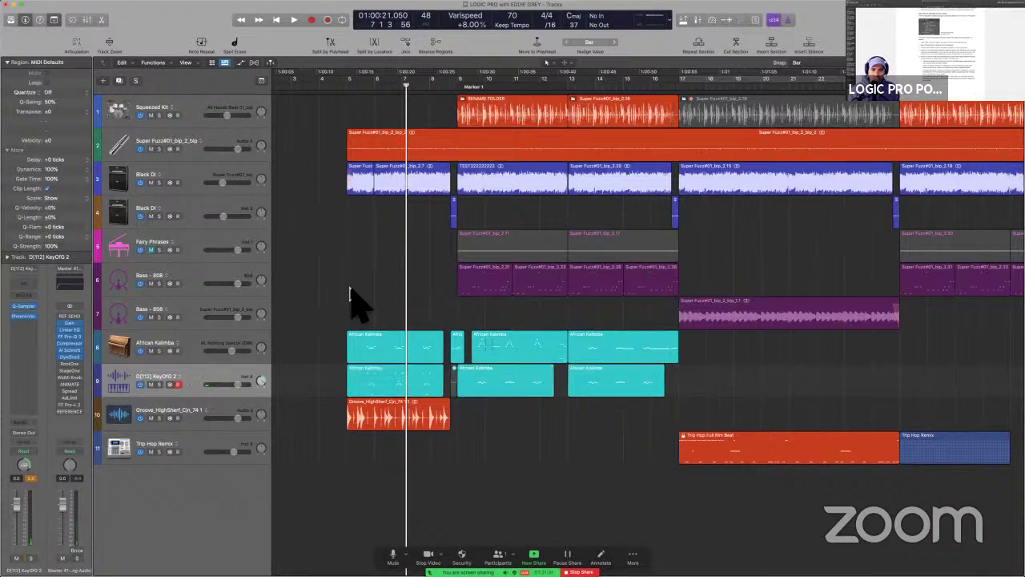
Switch to the Finder desktop space, reposition the YURT ROCK window, collapse the CharlieHunter_PattonInPercussion_WAV folder and look through the sample pack folders.
{"action": "key", "text": "ctrl+Right"}
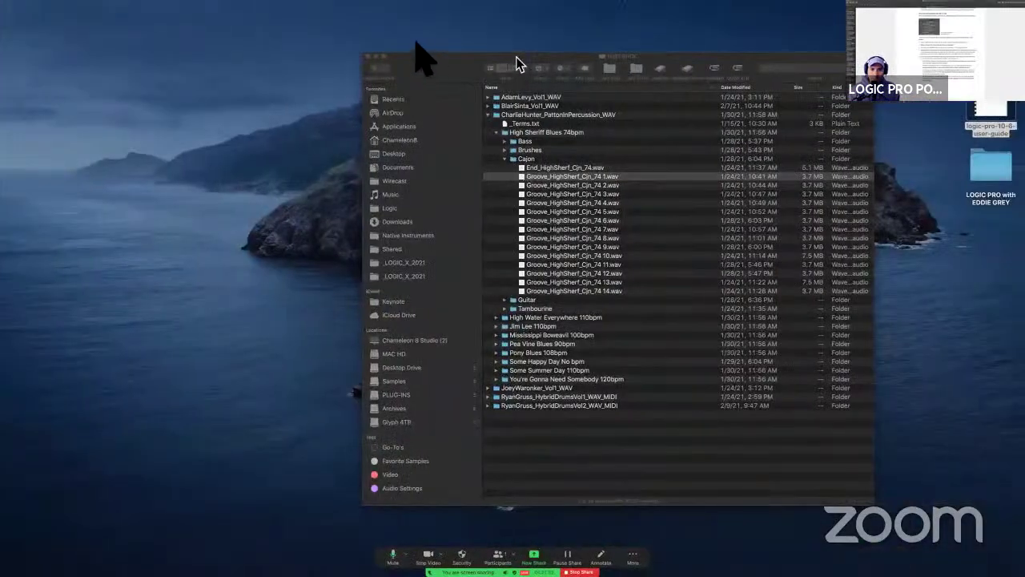
{"action": "left_click_drag", "start_coordinate": [419, 55], "coordinate": [344, 46]}
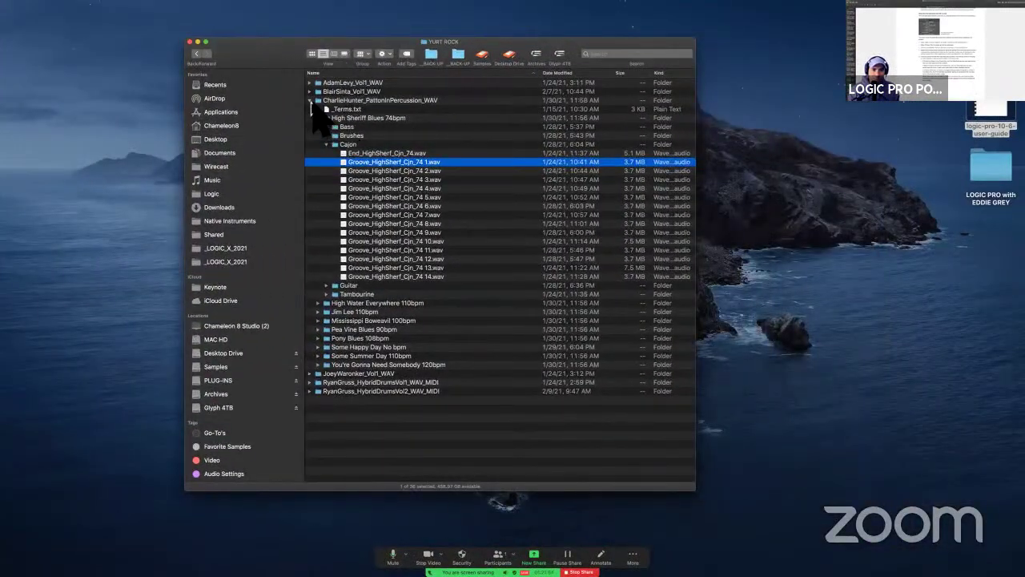
{"action": "left_click", "coordinate": [310, 100]}
{"action": "left_click", "coordinate": [354, 100]}
{"action": "left_click", "coordinate": [354, 109]}
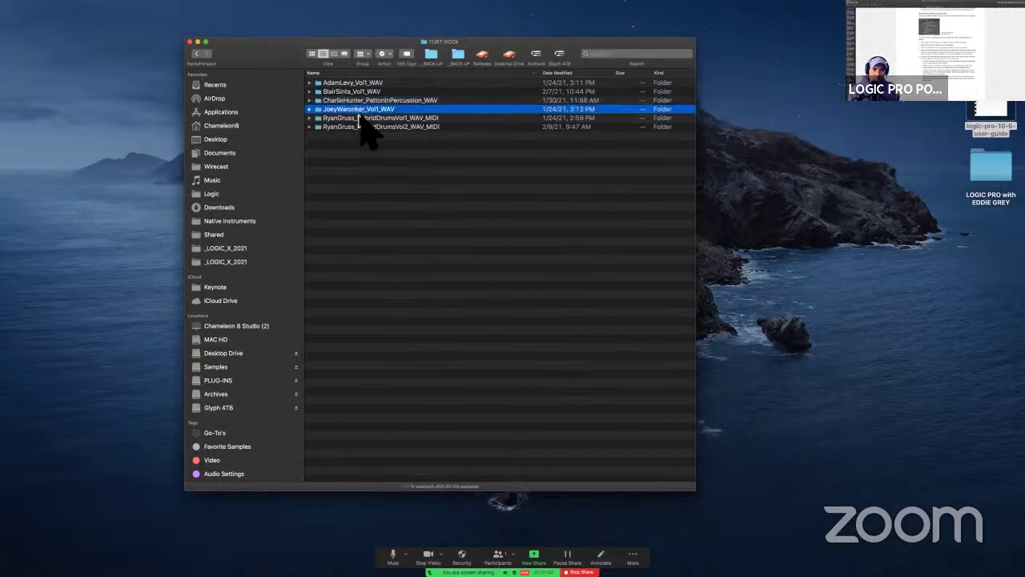
{"action": "left_click", "coordinate": [360, 118]}
{"action": "left_click", "coordinate": [399, 128]}
Expand the RyanGruss_HybridDrumsVol2_WAV_MIDI and CharlieHunter_PattonInPercussion_WAV folders.
{"action": "key", "text": "Right"}
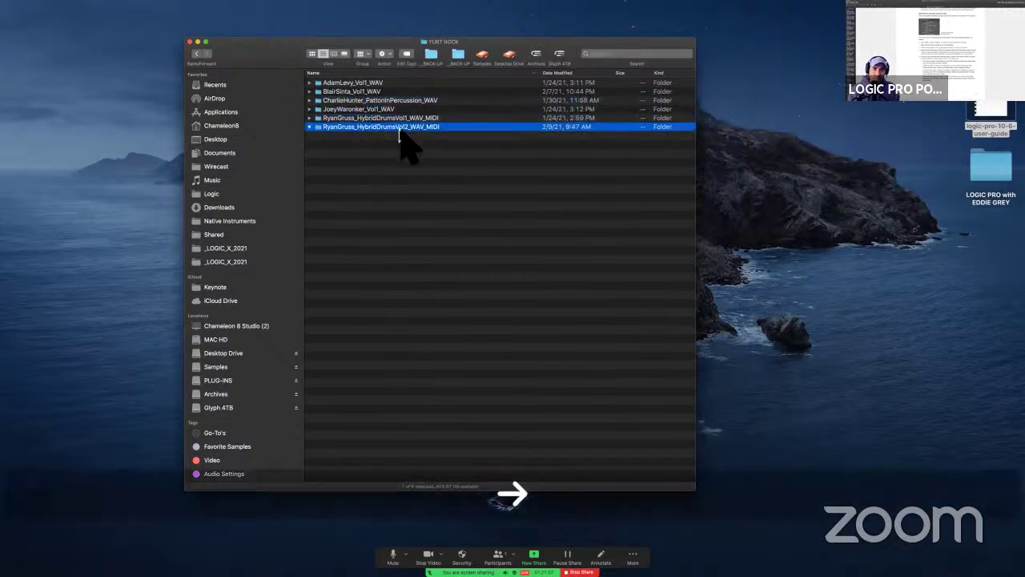
{"action": "key", "text": "Up"}
{"action": "key", "text": "Up"}
{"action": "key", "text": "Up"}
{"action": "key", "text": "Right"}
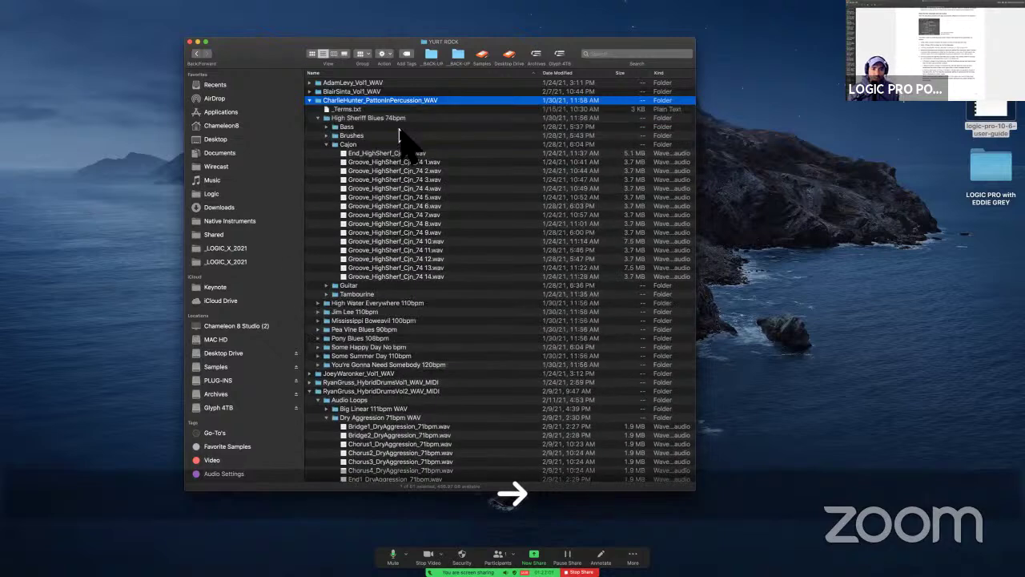
Preview the cajon loop Groove_HighSherf_Cjn_74 1.wav and close the preview.
{"action": "left_click", "coordinate": [406, 152]}
{"action": "left_click", "coordinate": [412, 162]}
{"action": "key", "text": "space"}
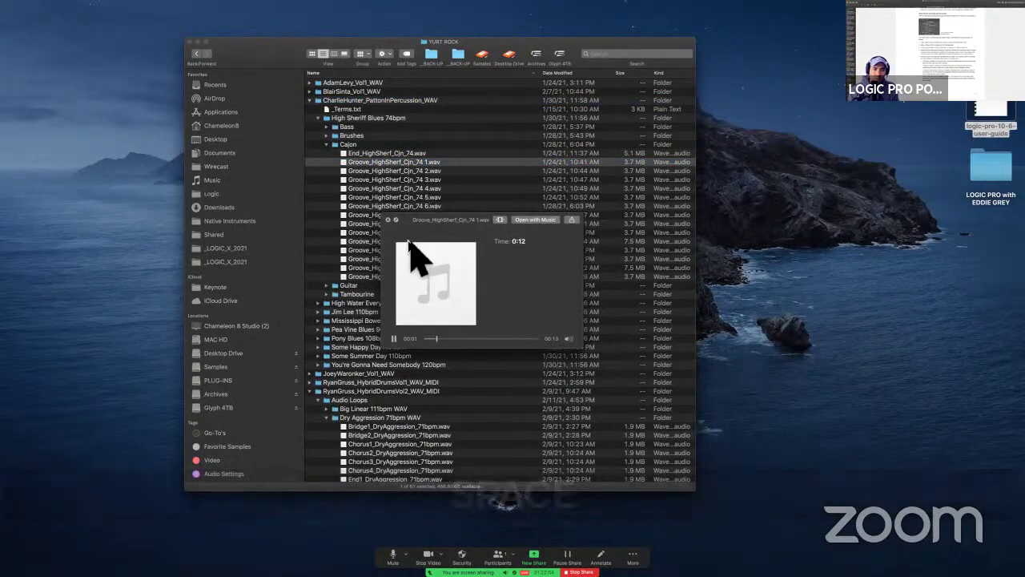
{"action": "key", "text": "space"}
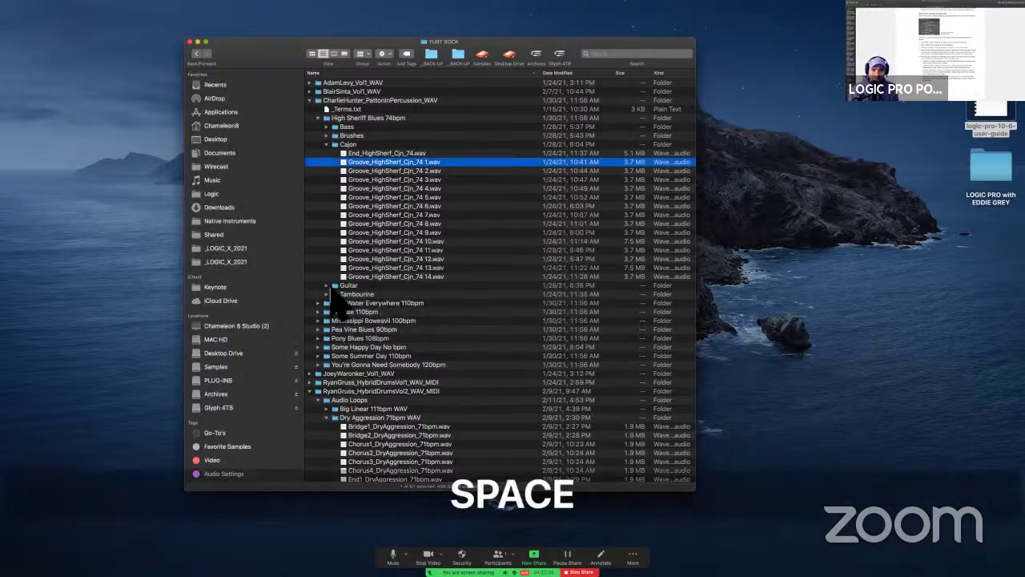
Expand the Guitar folder of High Sheriff Blues and preview End_HighSherf_Gtr_74.wav and Groove_HighSherf_Gtr_74 5.wav.
{"action": "left_click", "coordinate": [327, 286]}
{"action": "left_click", "coordinate": [386, 295]}
{"action": "key", "text": "space"}
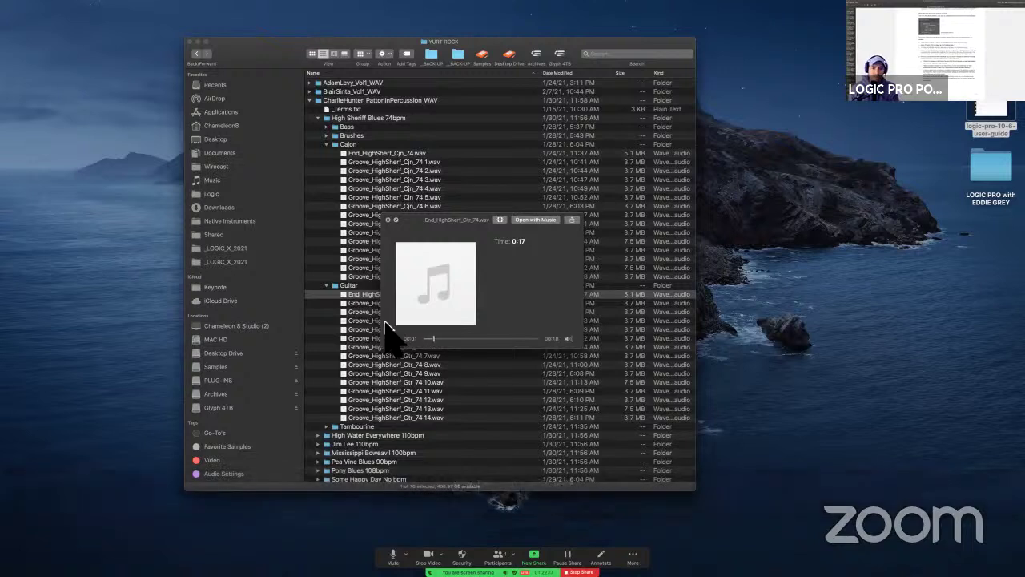
{"action": "left_click", "coordinate": [367, 338]}
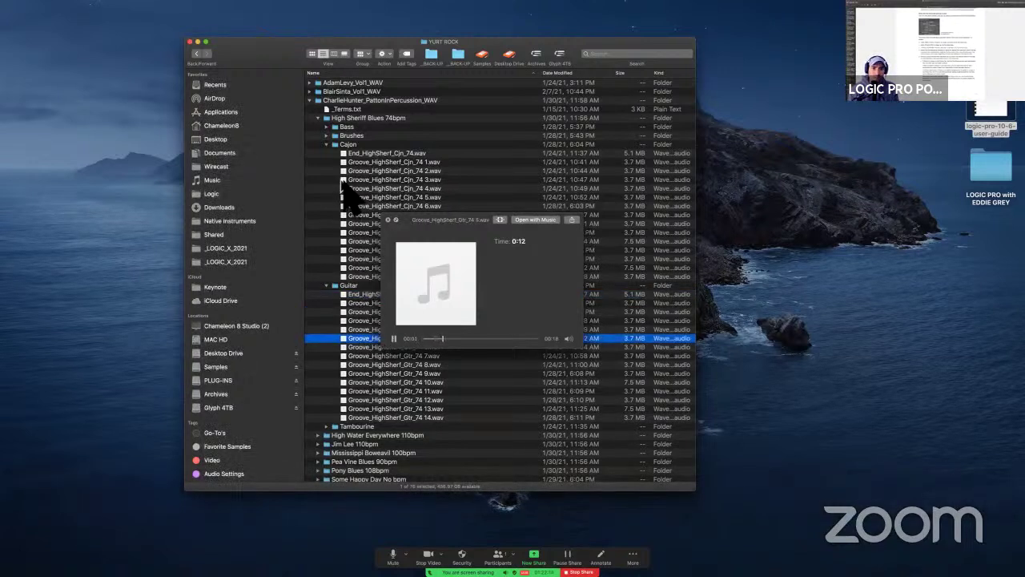
{"action": "key", "text": "space"}
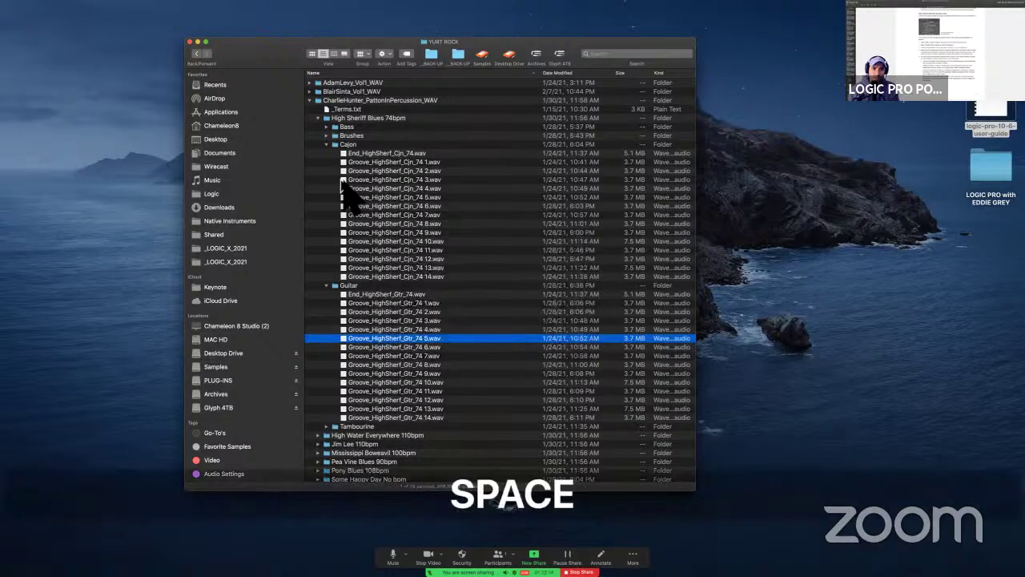
Collapse High Sheriff Blues 74bpm, expand the Brushes folder of Jim Lee 110bpm and preview 8Bar_JimLee_Brshs_110 3.wav.
{"action": "left_click", "coordinate": [318, 118]}
{"action": "left_click", "coordinate": [319, 136]}
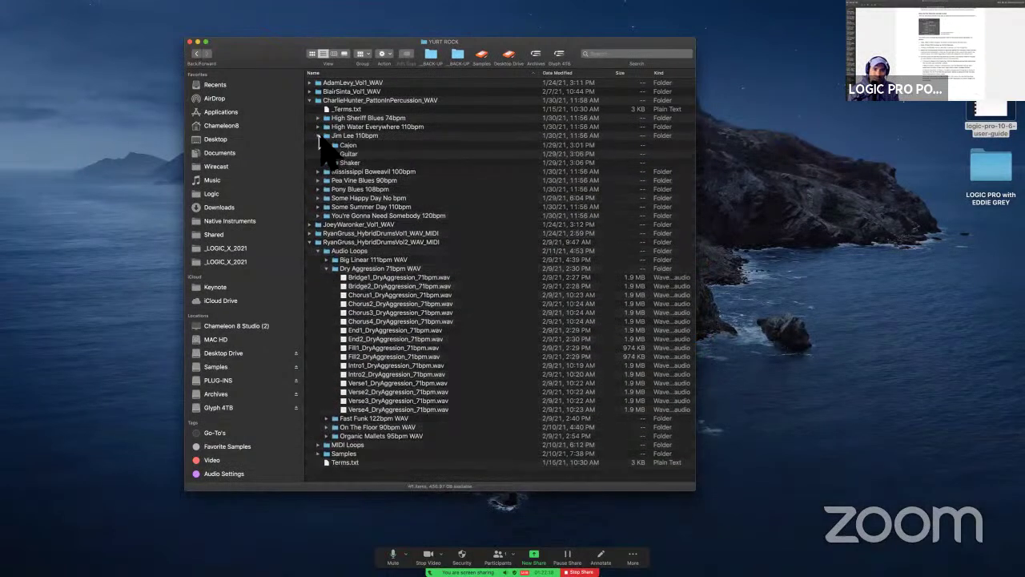
{"action": "left_click", "coordinate": [327, 153]}
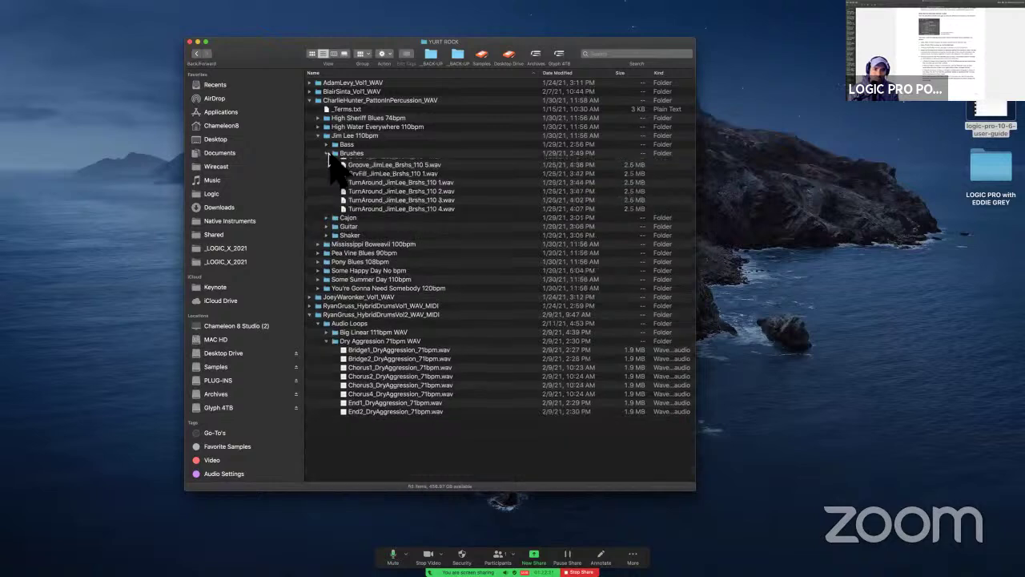
{"action": "left_click", "coordinate": [386, 188]}
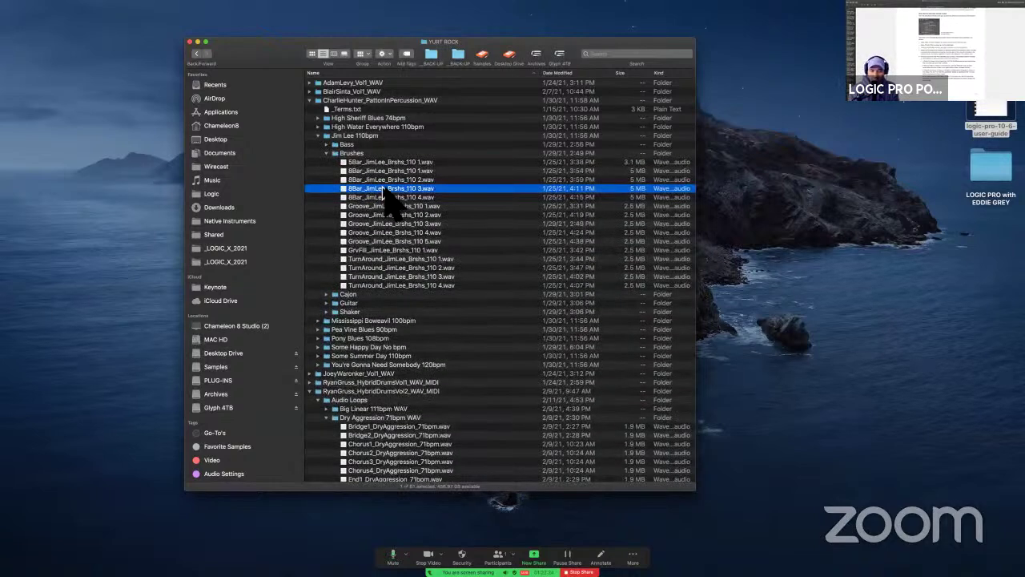
{"action": "key", "text": "space"}
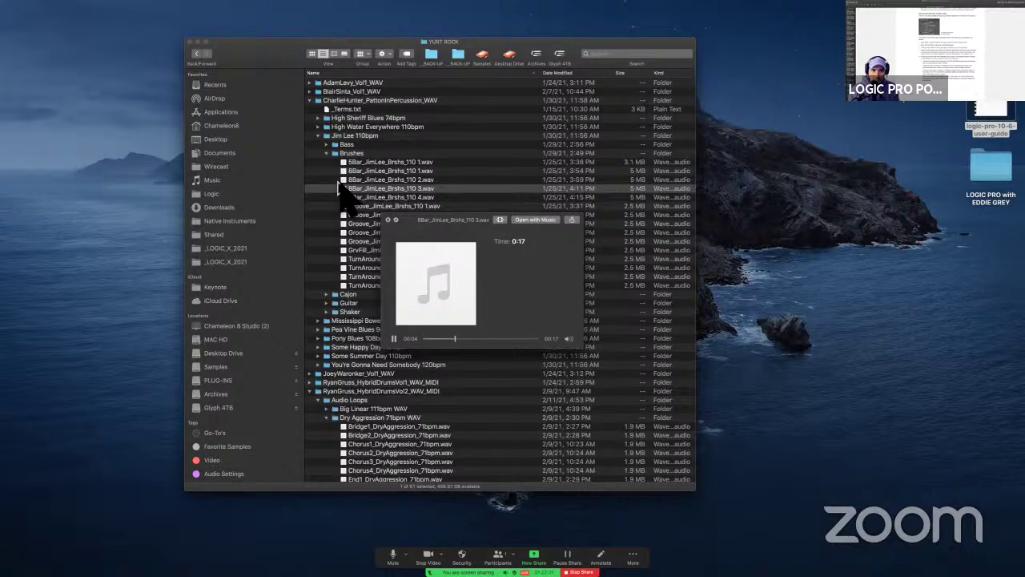
{"action": "key", "text": "space"}
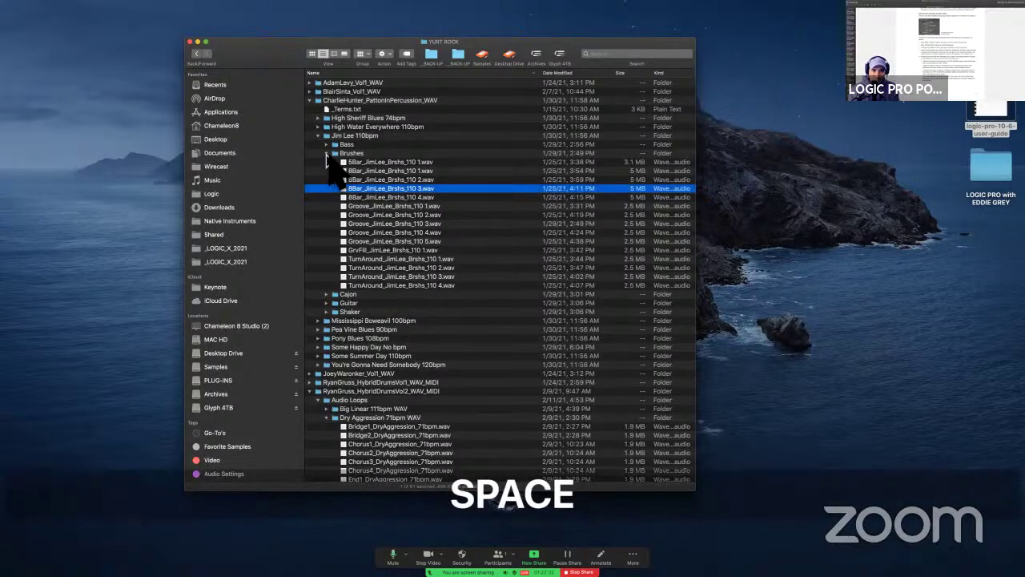
Audition the guitar loop 8Bar_JimLee_Gtr_110 1.wav from the Jim Lee 110bpm Guitar folder.
{"action": "left_click", "coordinate": [326, 154]}
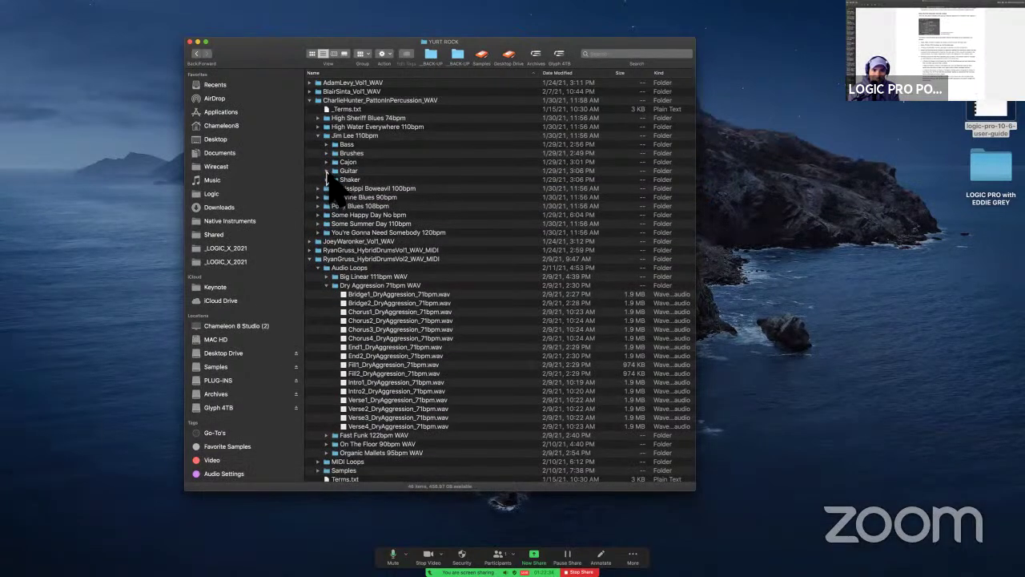
{"action": "left_click", "coordinate": [326, 171]}
{"action": "left_click", "coordinate": [364, 189]}
{"action": "key", "text": "space"}
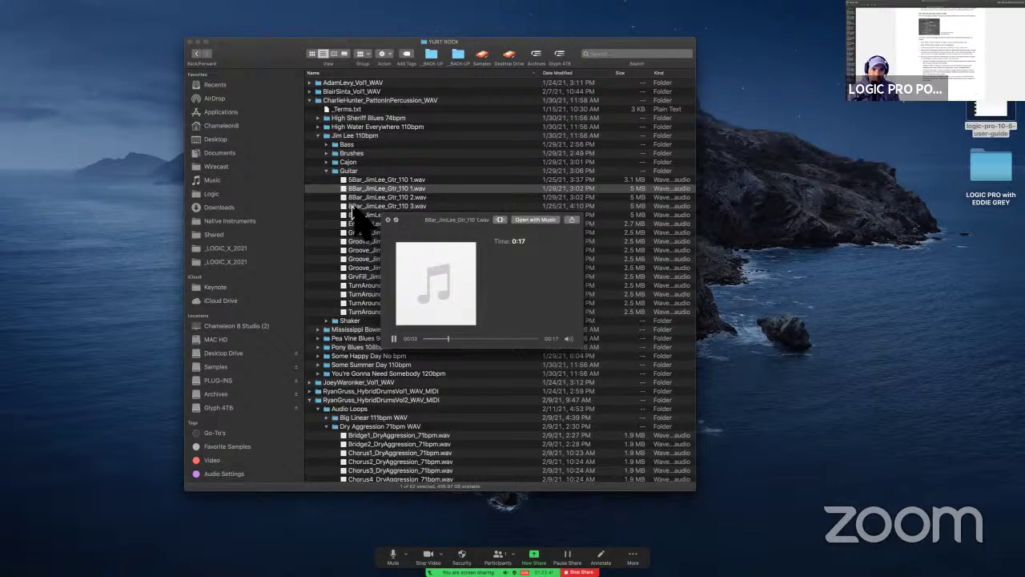
{"action": "key", "text": "space"}
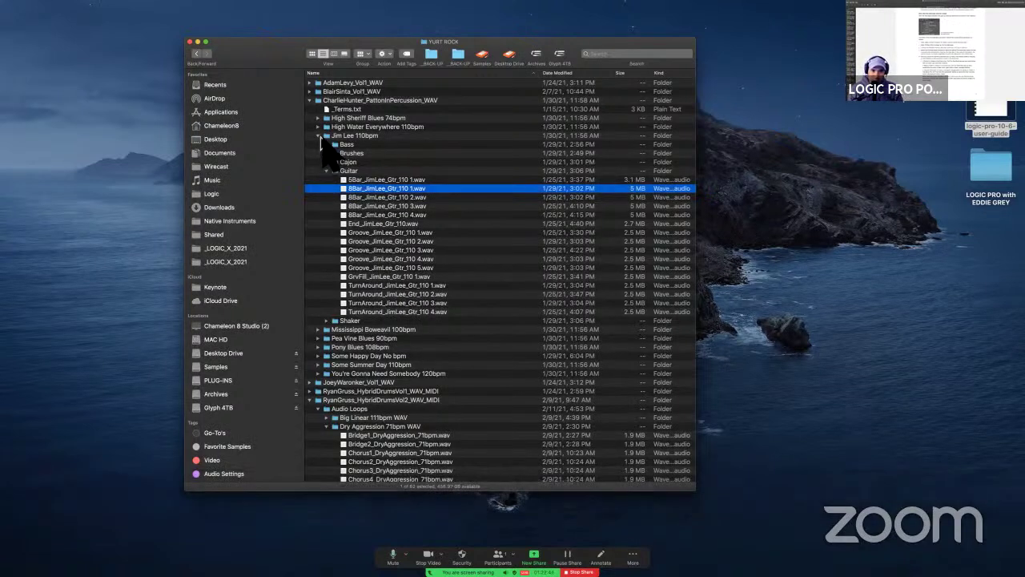
Collapse the Jim Lee and RyanGruss Vol2 folders, and audition Chorus[64] DrySlow 2.wav from JoeyWaronker_Vol1_WAV's DryAndSlow_64bpm drum kit loops.
{"action": "left_click", "coordinate": [318, 136]}
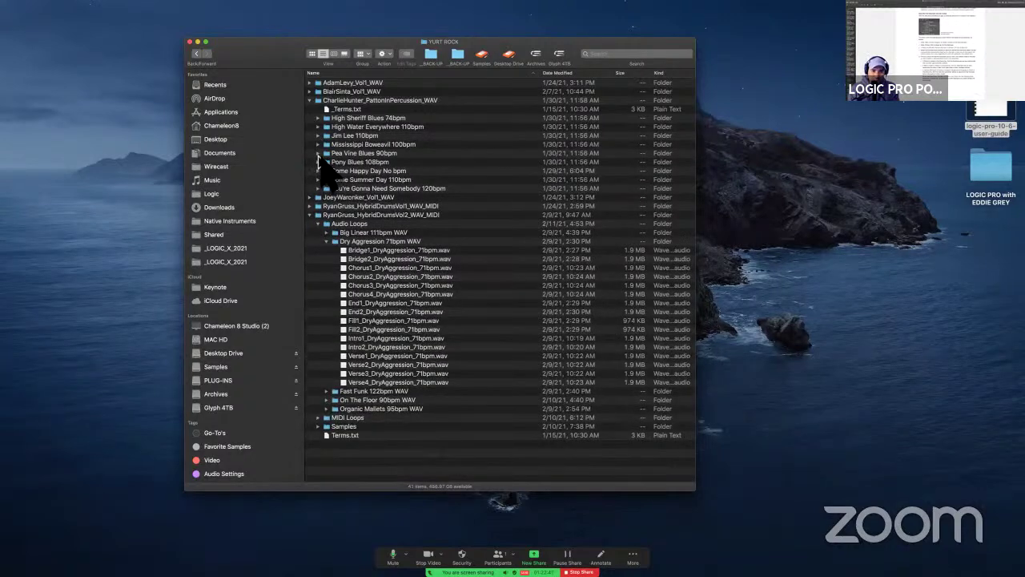
{"action": "left_click", "coordinate": [317, 223]}
{"action": "left_click", "coordinate": [309, 214]}
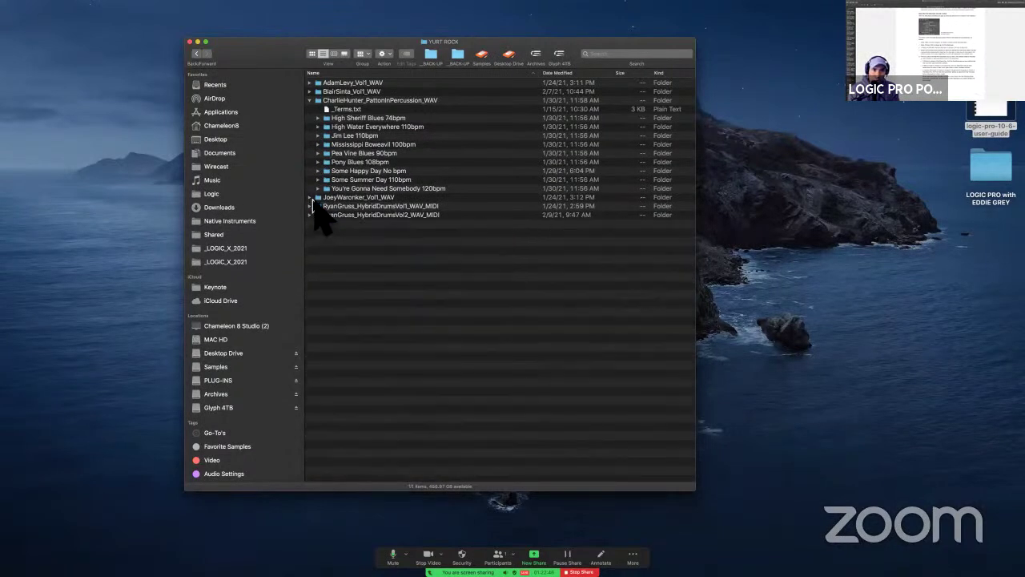
{"action": "left_click", "coordinate": [309, 197]}
{"action": "left_click", "coordinate": [318, 224]}
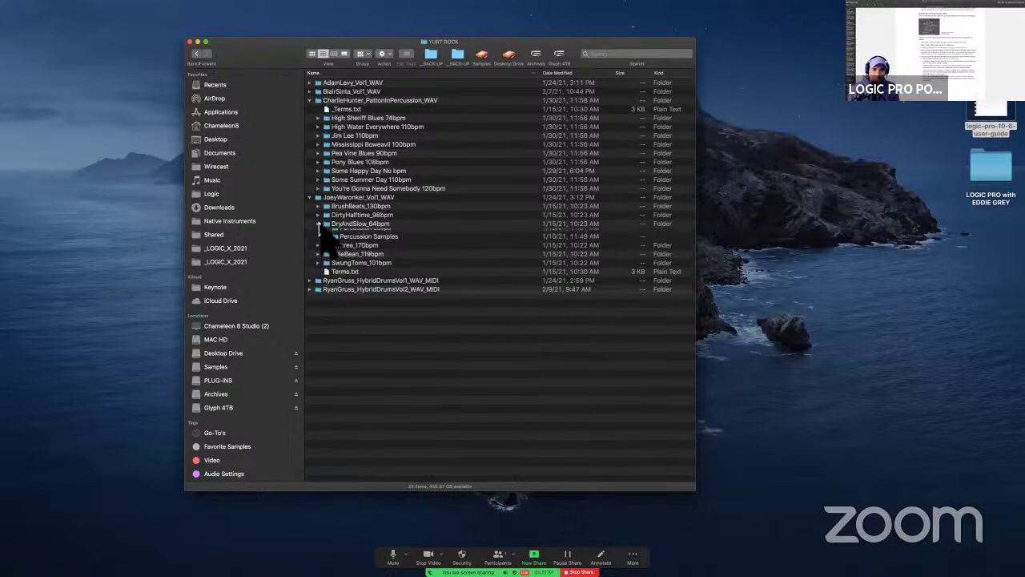
{"action": "left_click", "coordinate": [334, 232]}
{"action": "left_click", "coordinate": [380, 250]}
{"action": "key", "text": "space"}
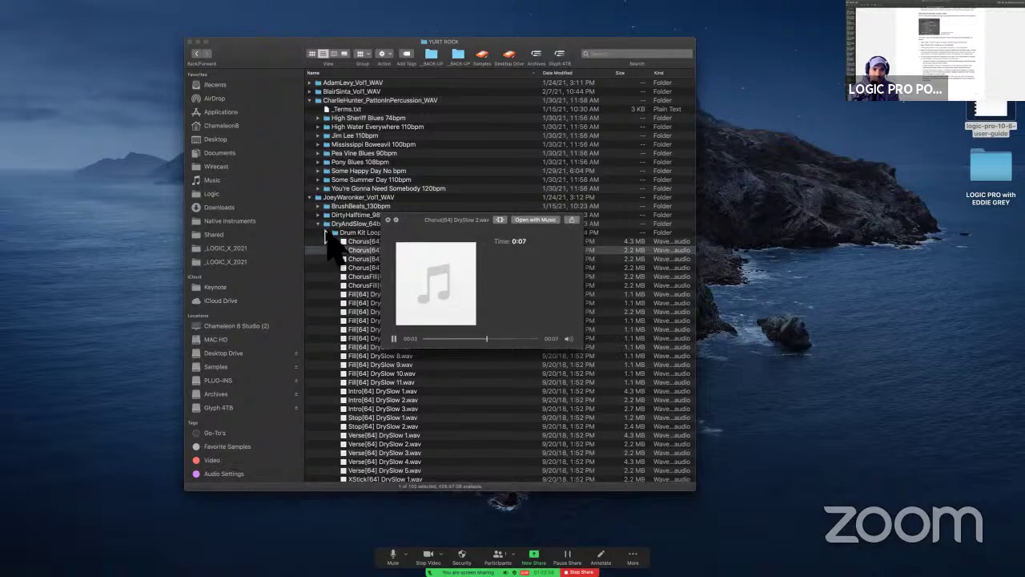
{"action": "key", "text": "space"}
Audition FiberToms[98] DirtyHalftime 3.wav from the Percussion Loops in the DirtyHalftime_98bpm folder.
{"action": "left_click", "coordinate": [318, 214]}
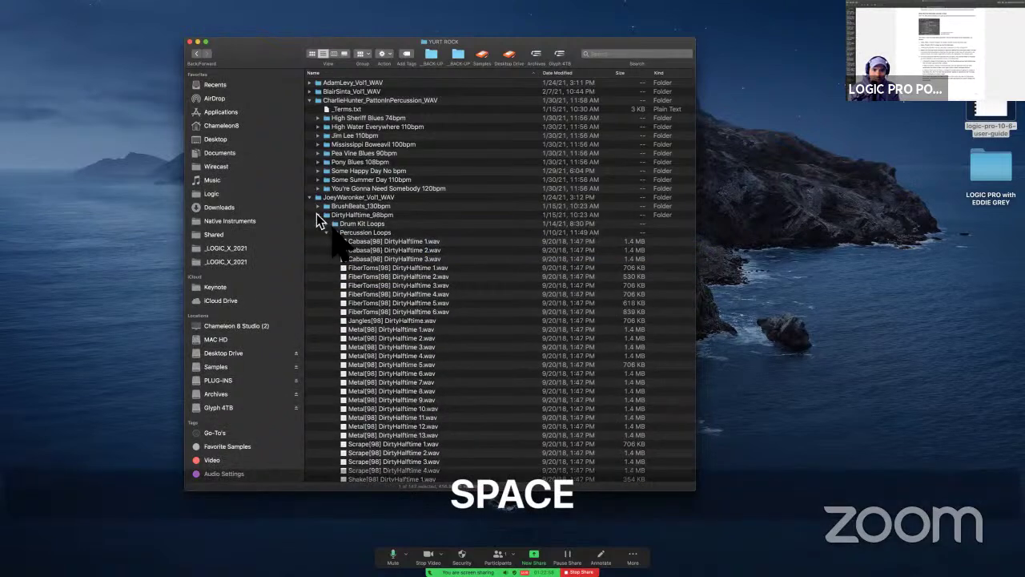
{"action": "left_click", "coordinate": [375, 250]}
{"action": "left_click", "coordinate": [386, 286]}
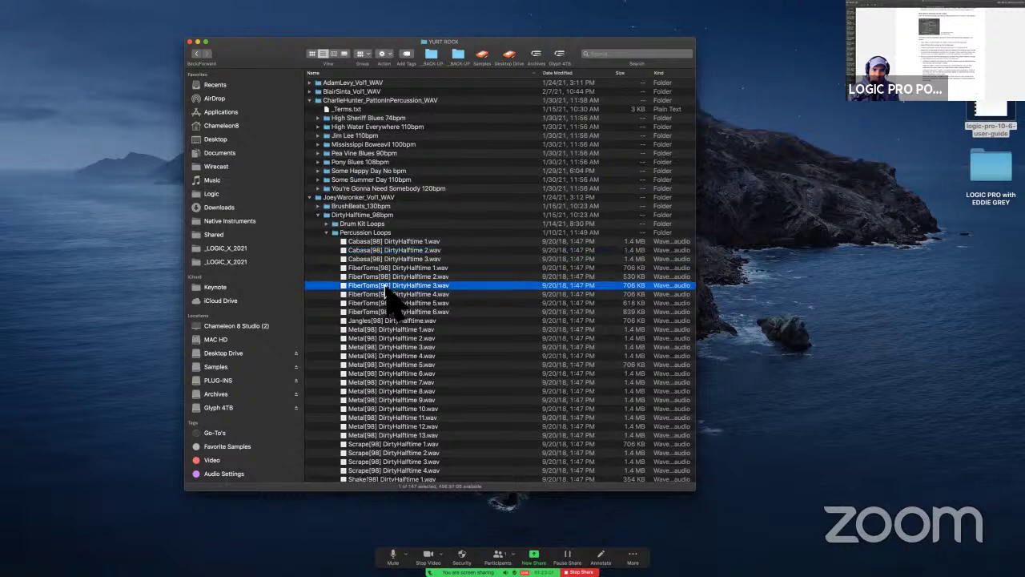
{"action": "key", "text": "space"}
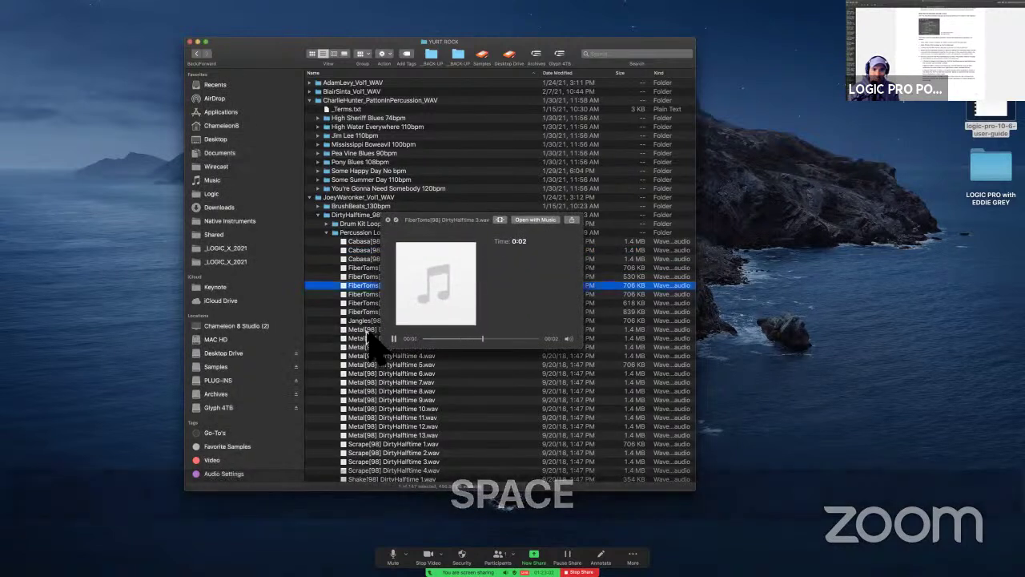
{"action": "key", "text": "space"}
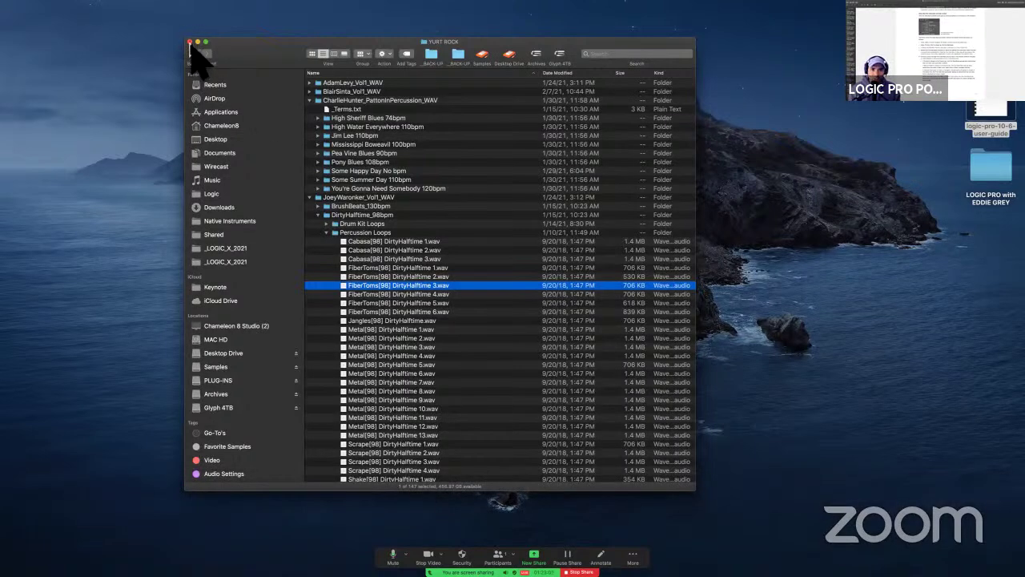
Switch to the Logic Pro arrangement and look over the Groove_HighSherf loop, African Kalimba, D[112] KeyOfG 2 and first Bass - 808 tracks.
{"action": "left_click_drag", "start_coordinate": [263, 56], "coordinate": [269, 105]}
{"action": "key", "text": "ctrl+Left"}
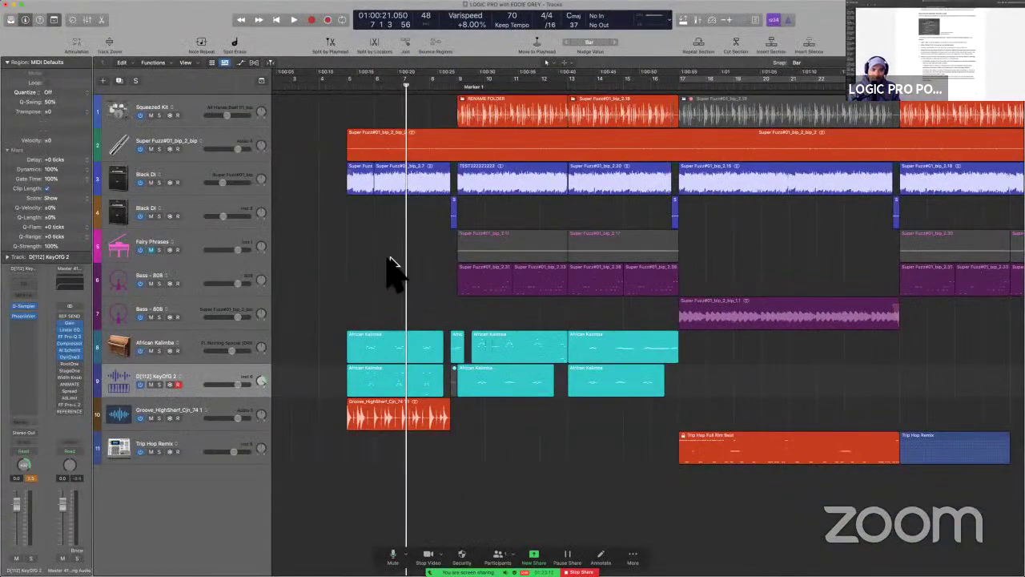
{"action": "left_click", "coordinate": [381, 416]}
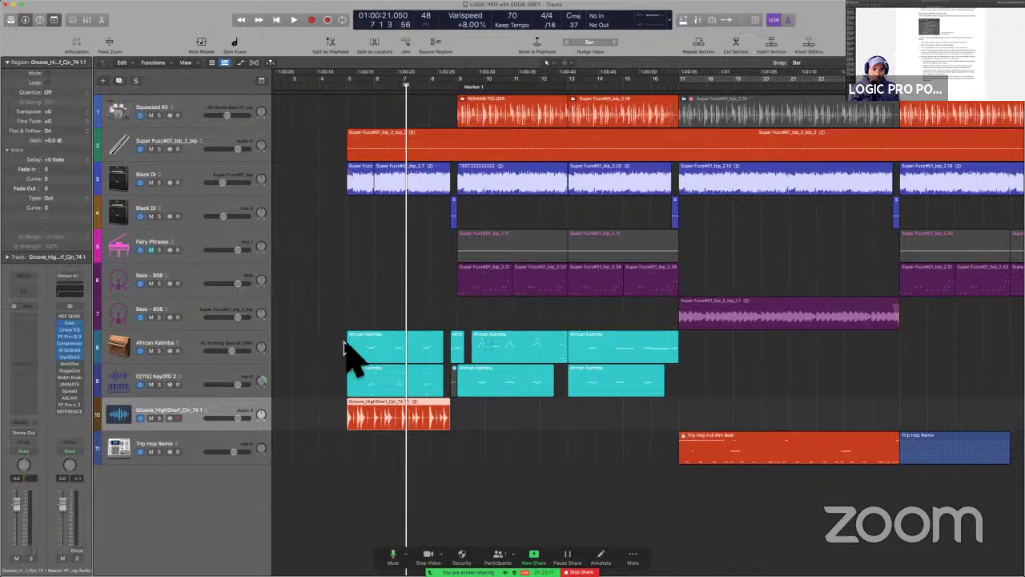
{"action": "left_click", "coordinate": [169, 349]}
{"action": "left_click", "coordinate": [167, 367]}
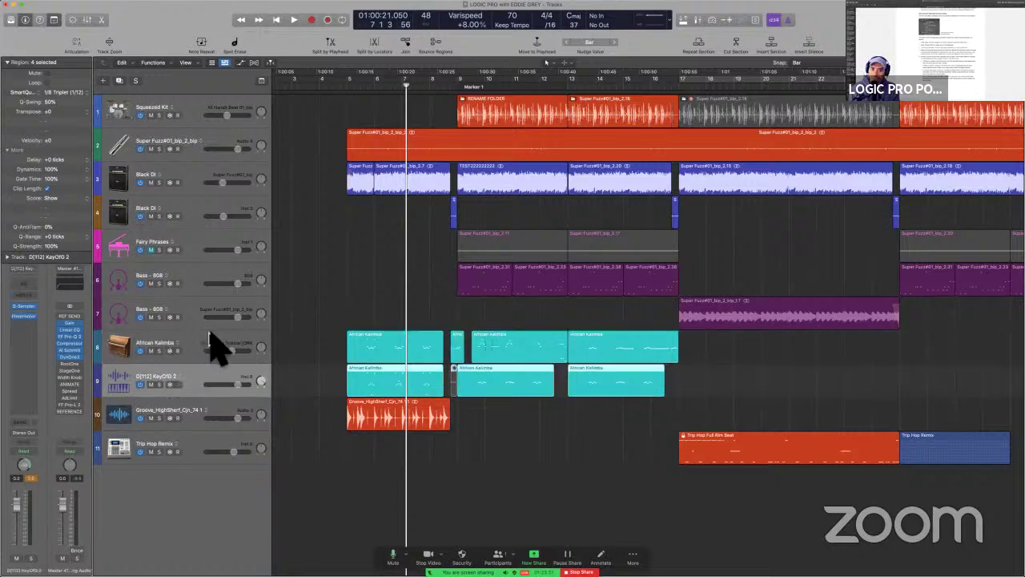
{"action": "left_click", "coordinate": [236, 279]}
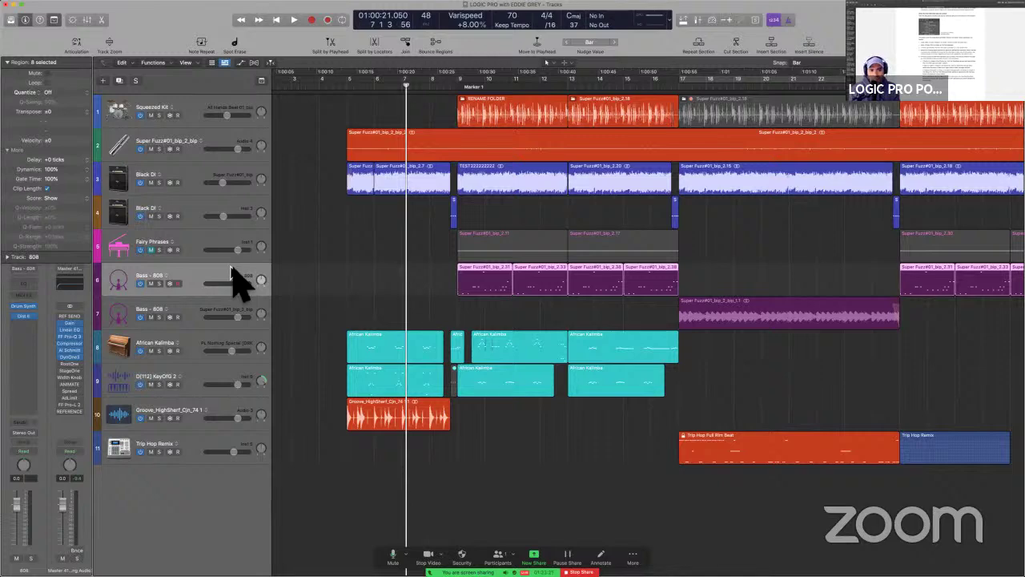
Unmute the Fairy Phrases track and briefly audition it in solo from just before bar 9.
{"action": "left_click", "coordinate": [135, 255]}
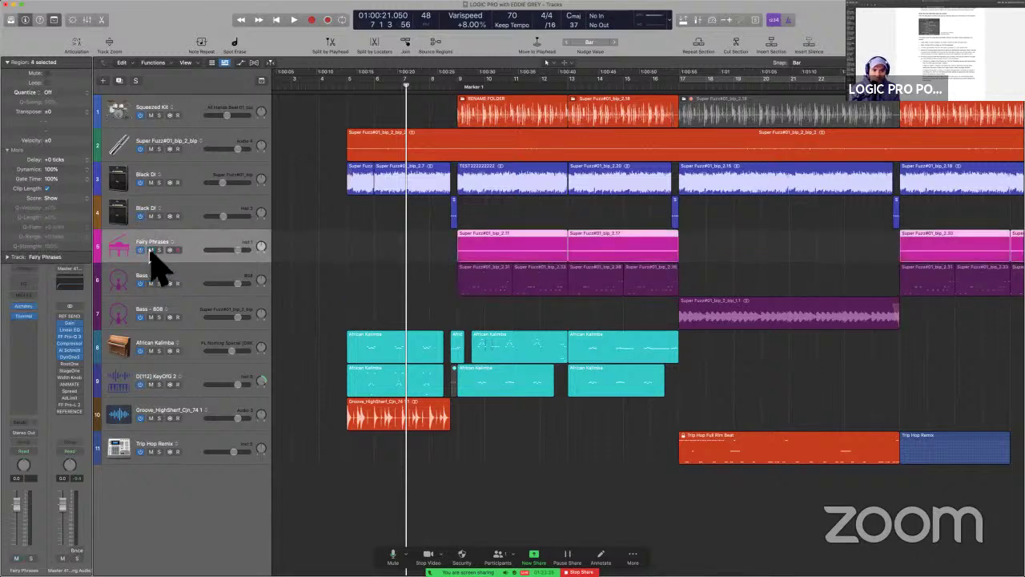
{"action": "left_click", "coordinate": [451, 245], "text": "shift"}
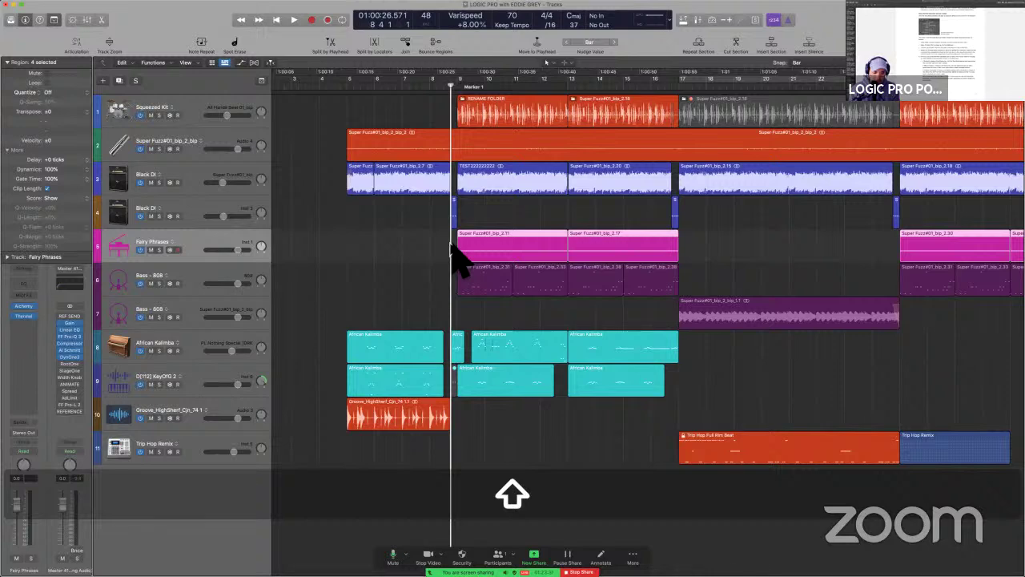
{"action": "key", "text": "s"}
{"action": "key", "text": "space"}
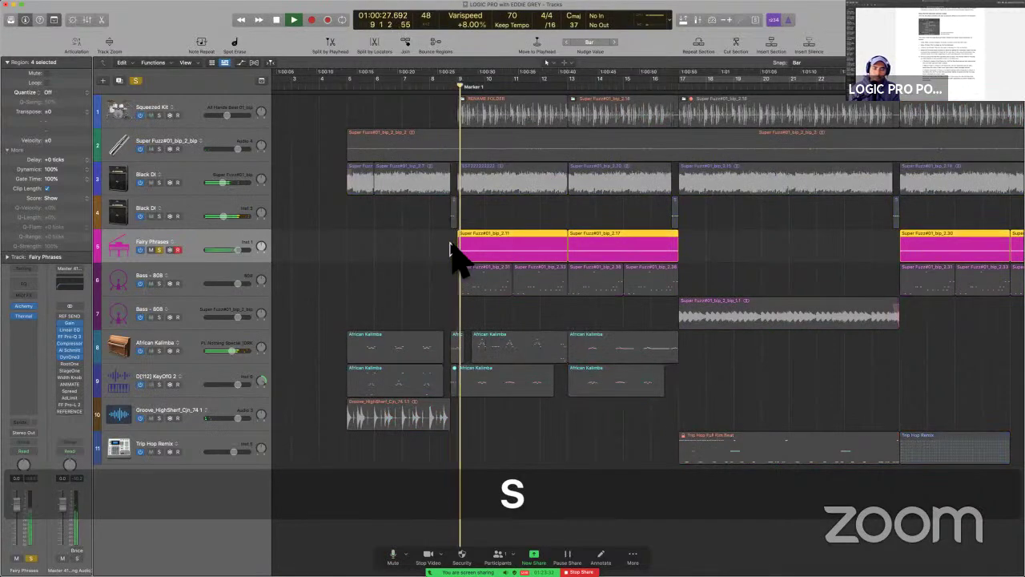
{"action": "key", "text": "space"}
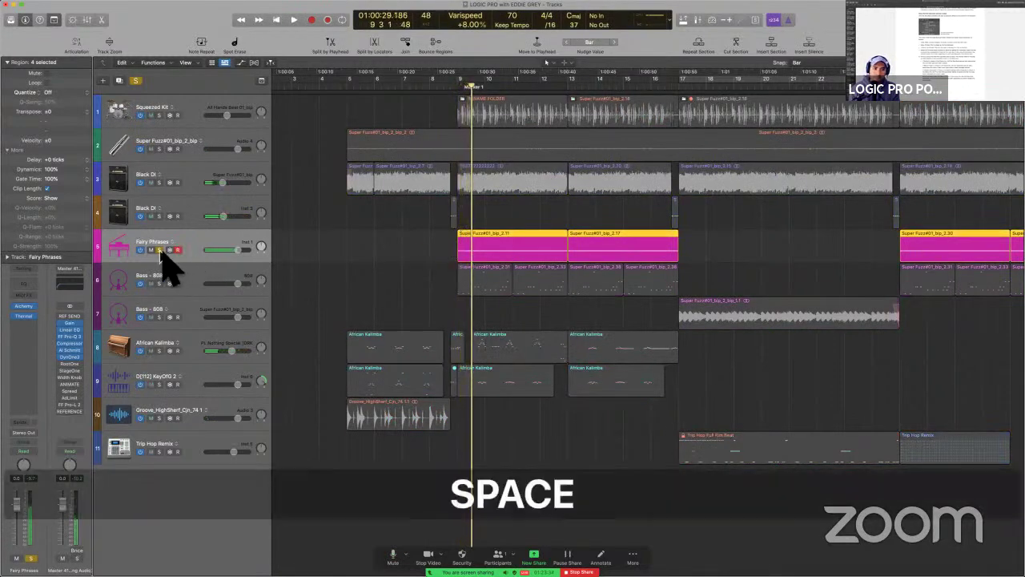
{"action": "left_click", "coordinate": [158, 250]}
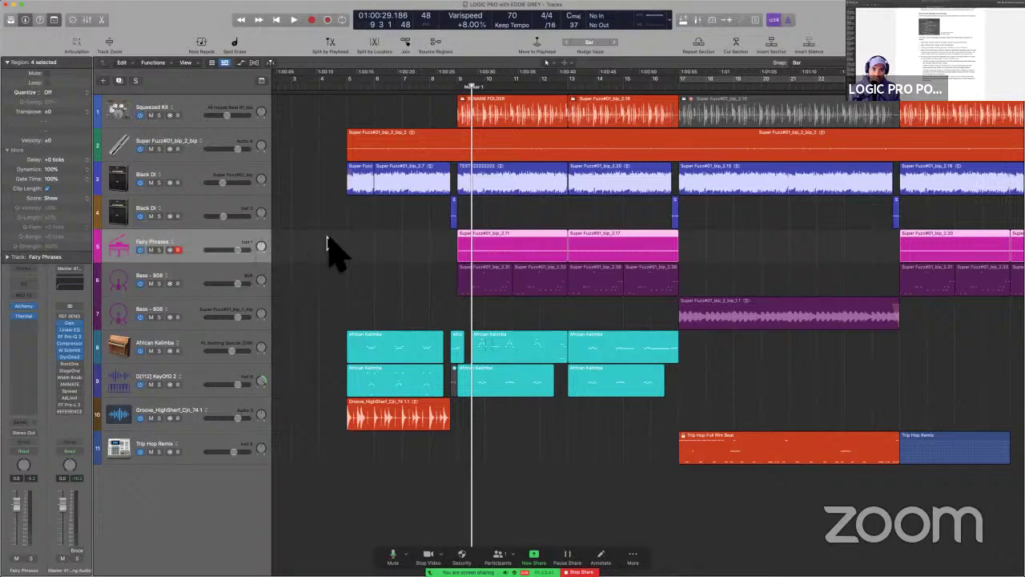
Show the Super Fuzz#01_bip_2.11 region in the Step Editor and change its Aftertouch lane's status to pitch bend.
{"action": "key", "text": "ctrl+Up"}
{"action": "left_click", "coordinate": [245, 195]}
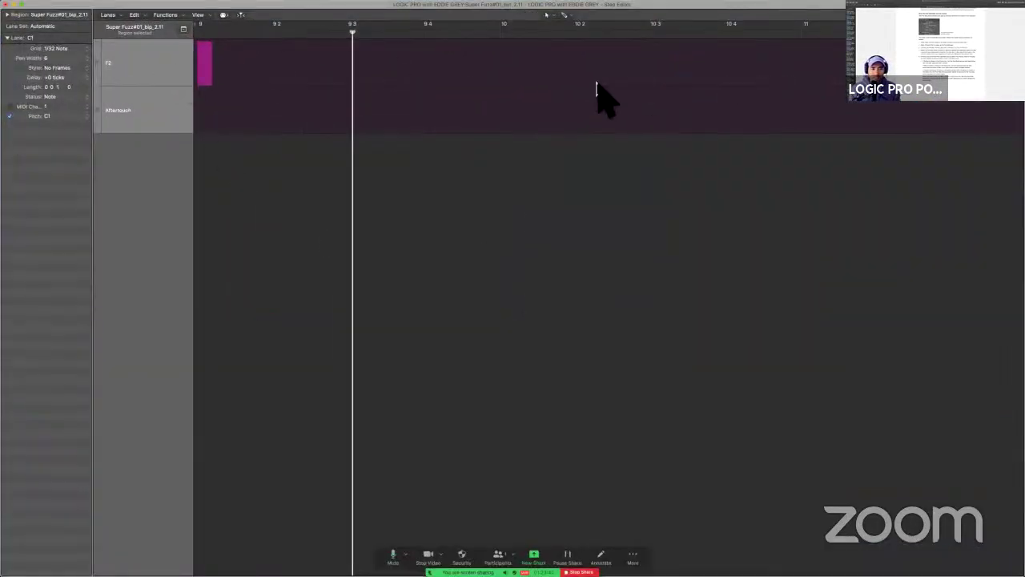
{"action": "left_click", "coordinate": [128, 111]}
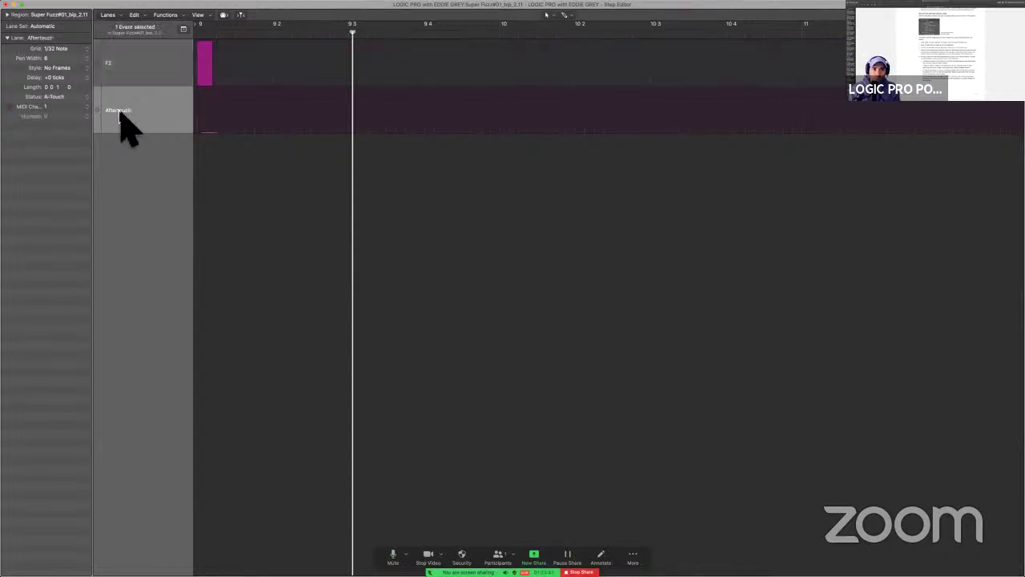
{"action": "left_click", "coordinate": [72, 98]}
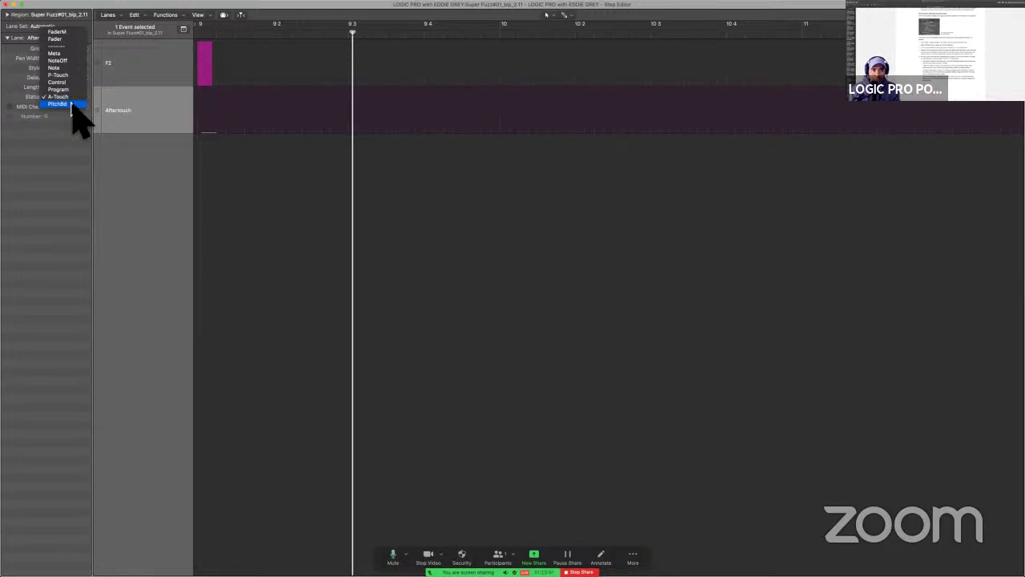
{"action": "left_click", "coordinate": [190, 126]}
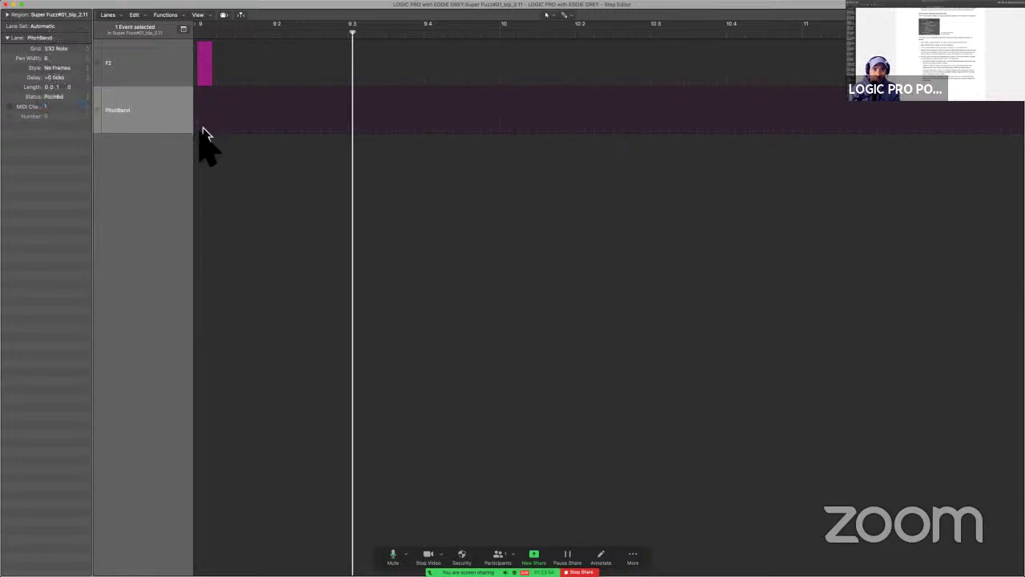
Draw a rising and falling pitch bend curve from bar 9 to just past 9.3 and audition it with the region soloed.
{"action": "key", "text": "super"}
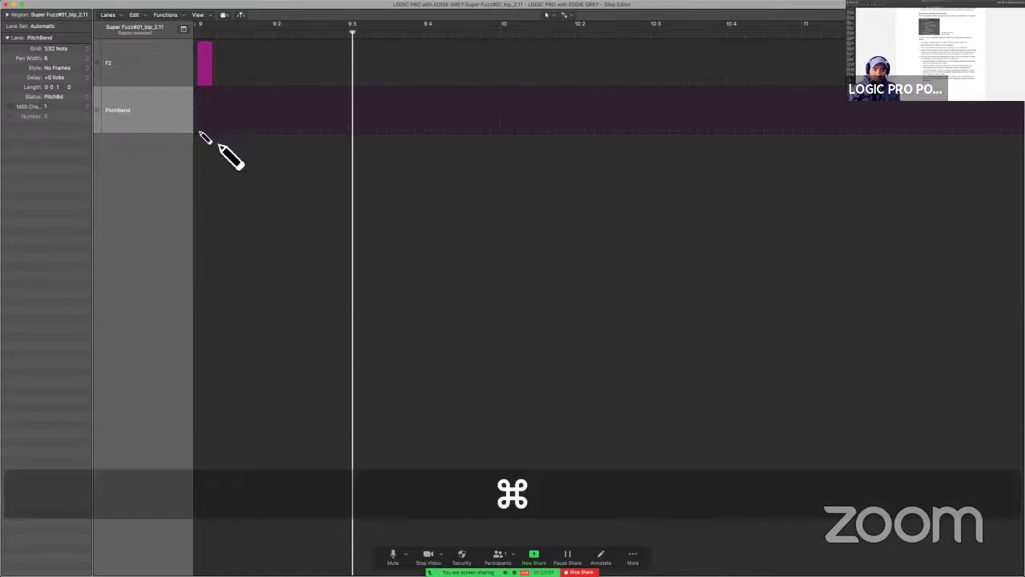
{"action": "mouse_move", "coordinate": [200, 134]}
{"action": "left_mouse_down"}
{"action": "mouse_move", "coordinate": [278, 95]}
{"action": "mouse_move", "coordinate": [369, 137]}
{"action": "left_mouse_up"}
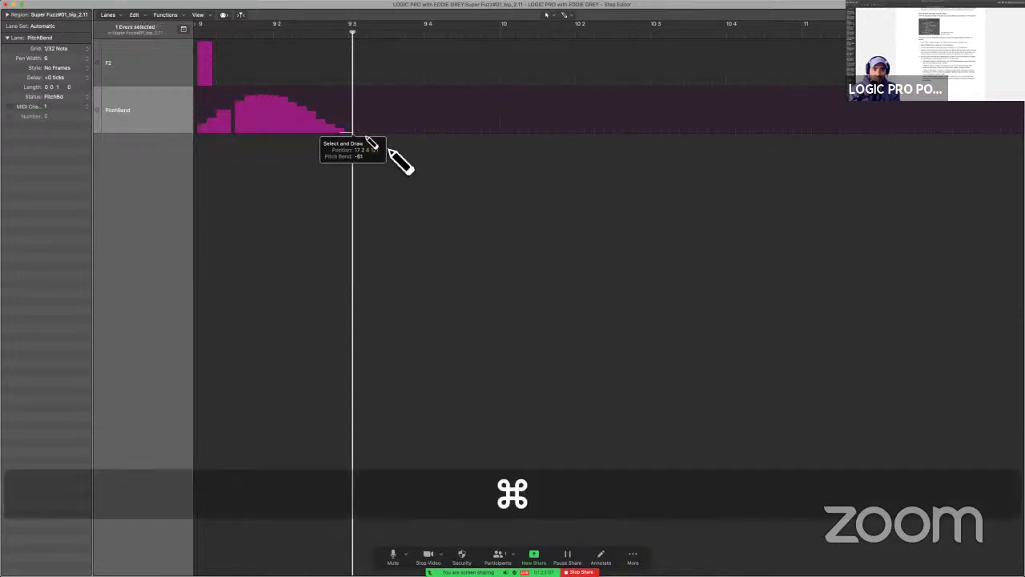
{"action": "key", "text": "alt"}
{"action": "key", "text": "alt+space"}
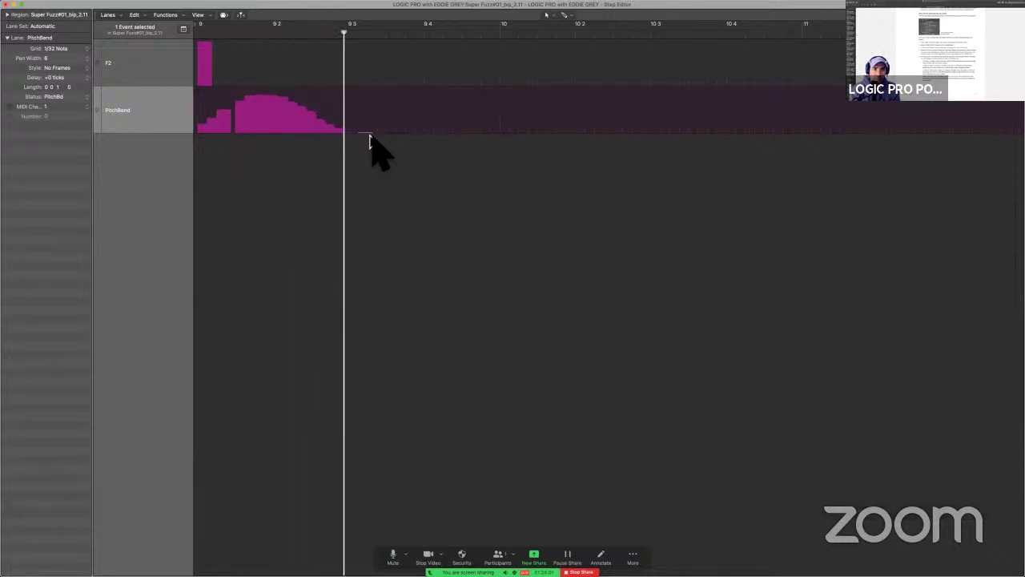
{"action": "key", "text": "s"}
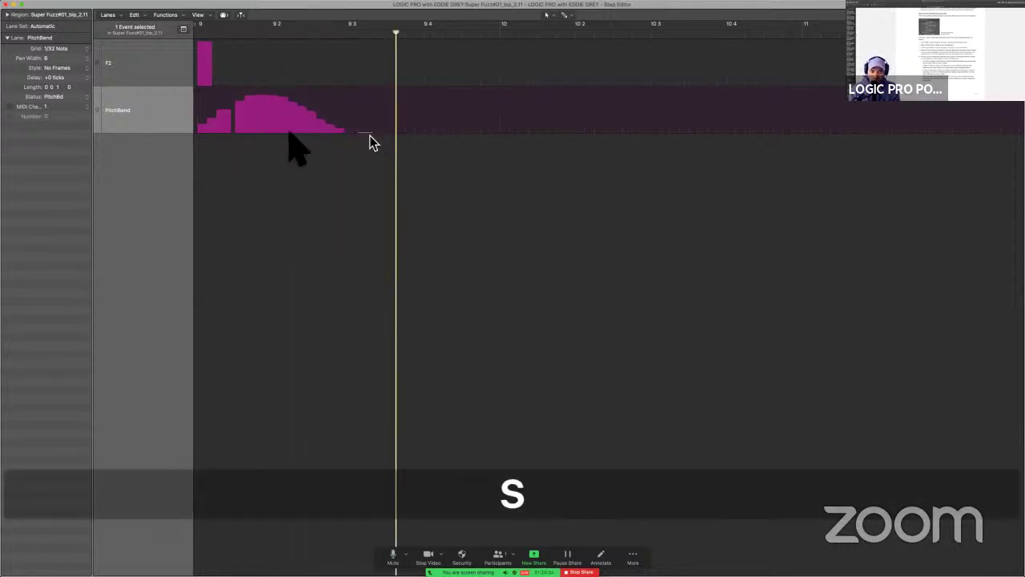
{"action": "key", "text": "alt"}
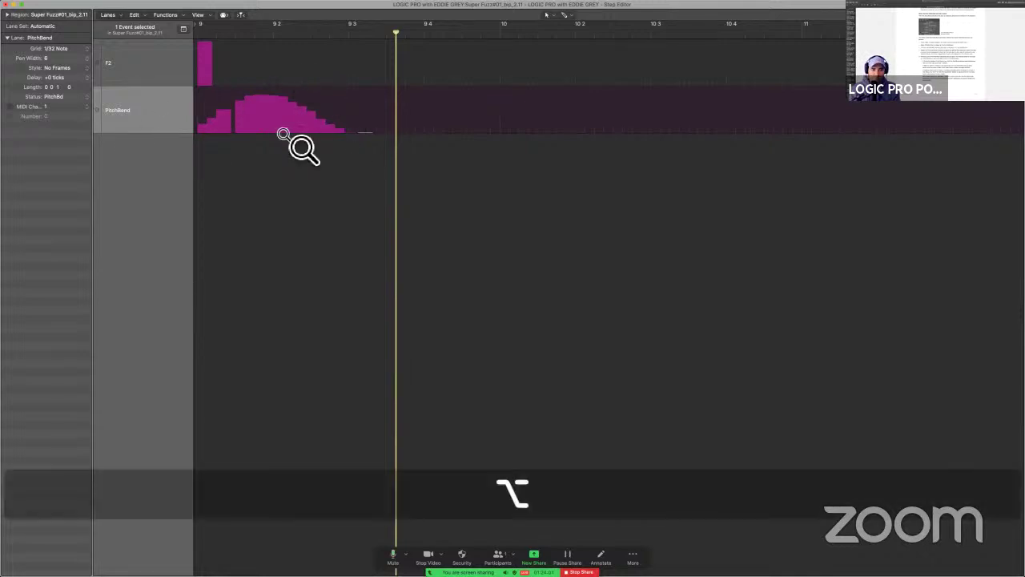
{"action": "key", "text": "space"}
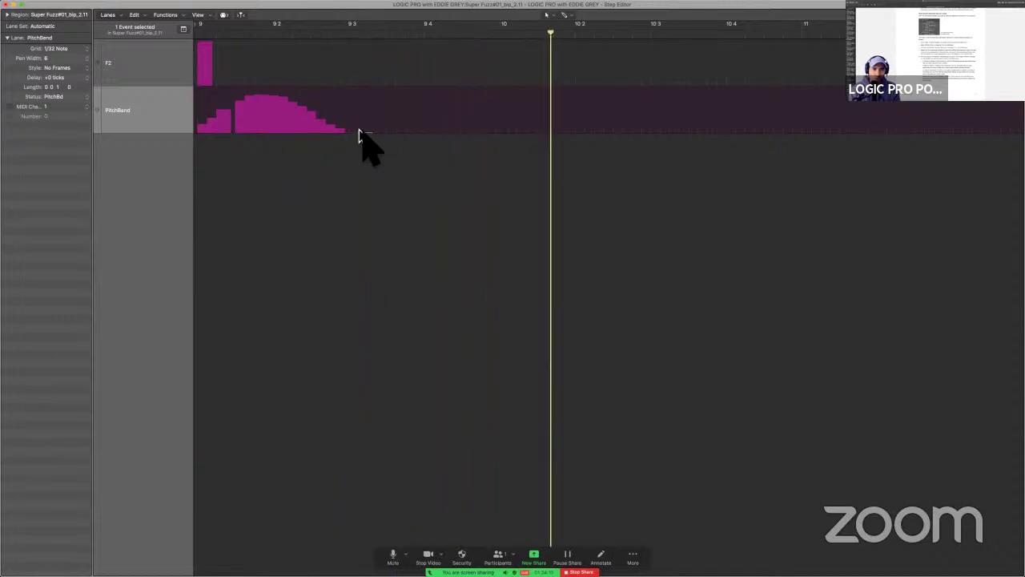
{"action": "key", "text": "space"}
Raise the last pitch bend event, just past 9.3, to about half the lane's height and audition the result.
{"action": "key", "text": "super"}
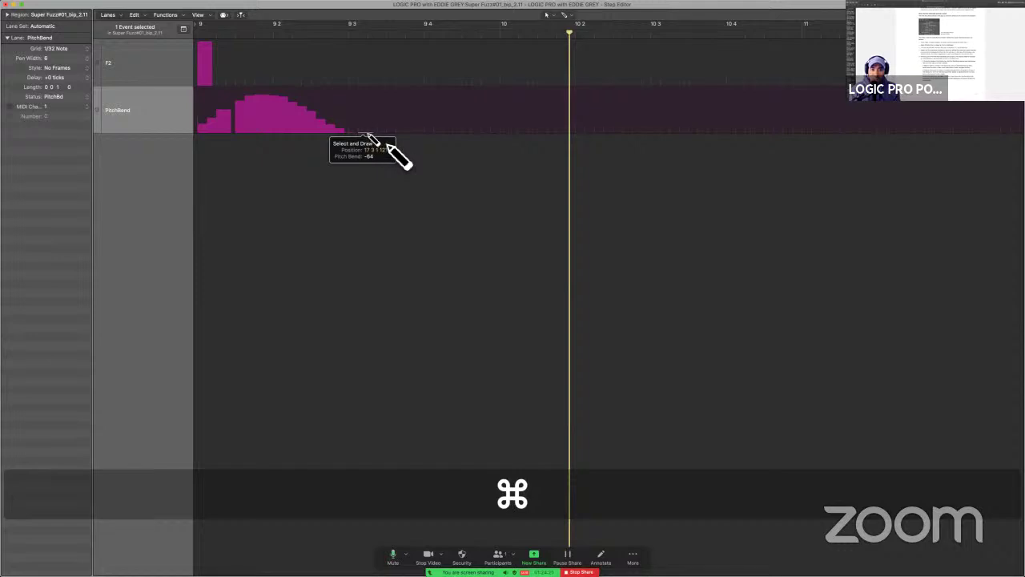
{"action": "left_click_drag", "start_coordinate": [368, 134], "coordinate": [372, 127]}
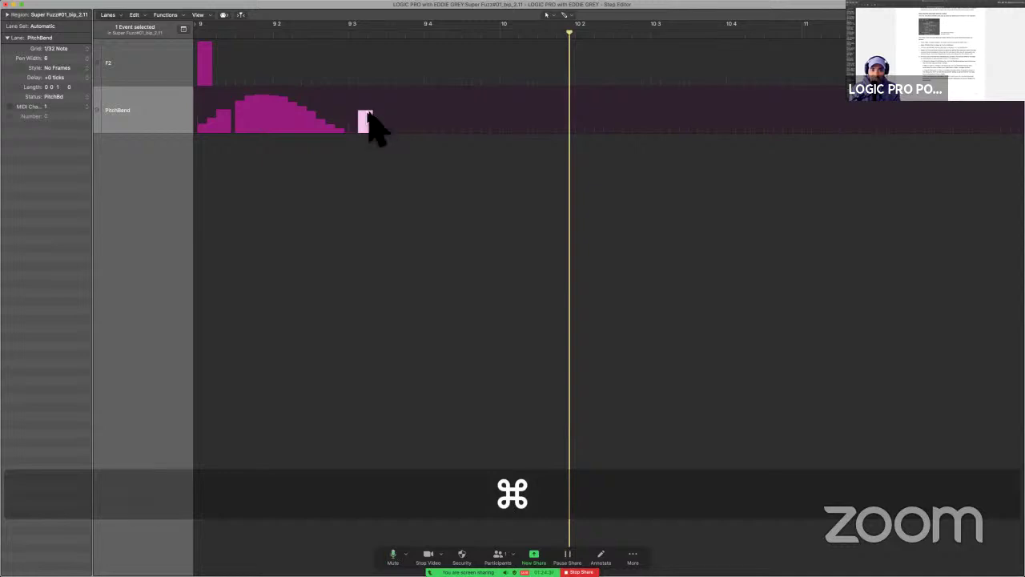
{"action": "key", "text": "alt+space"}
{"action": "key", "text": "space"}
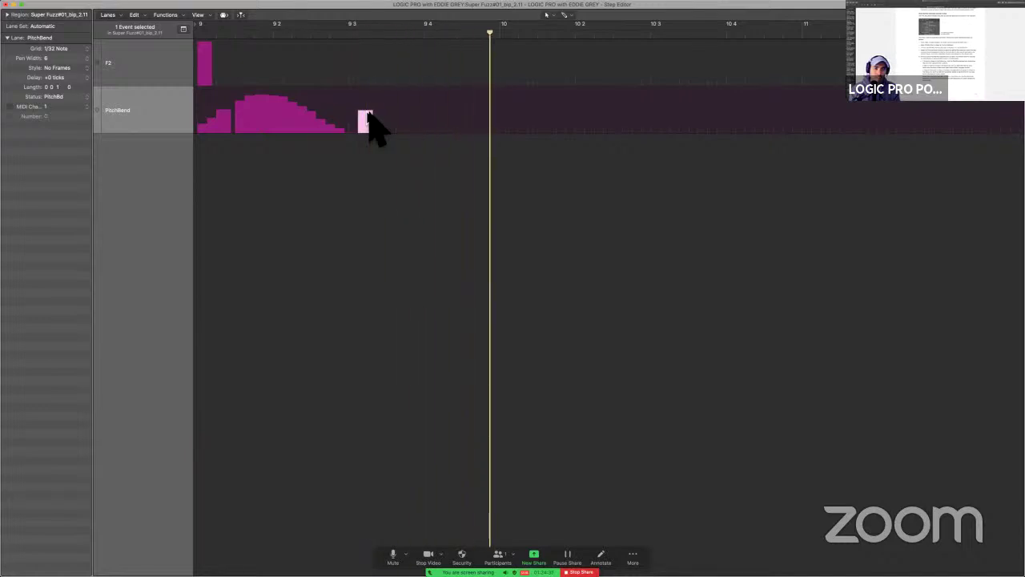
{"action": "key", "text": "space"}
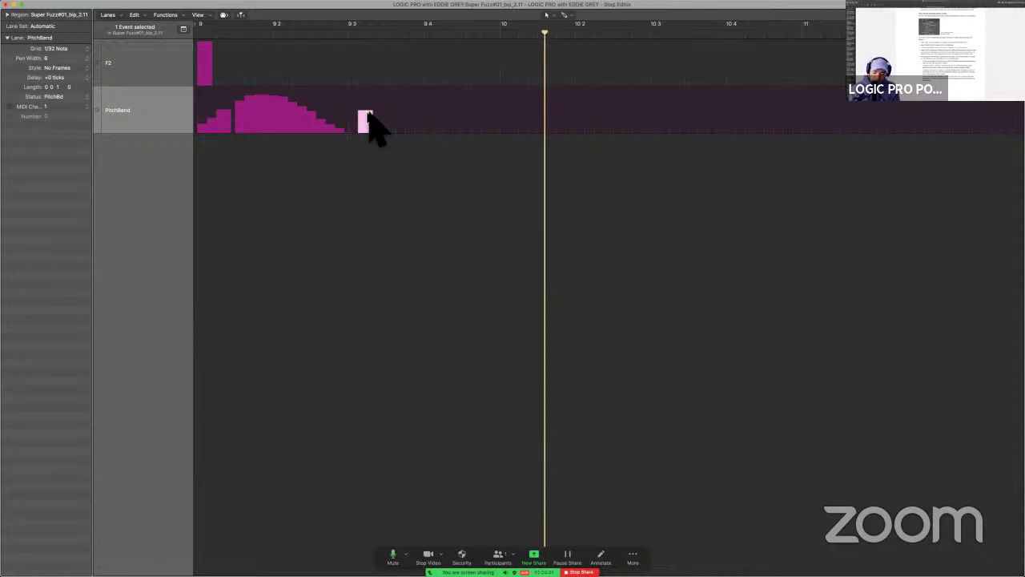
Delete the selected pitch bend event just past 9.3 and play the region again.
{"action": "key", "text": "BackSpace"}
{"action": "key", "text": "alt+space"}
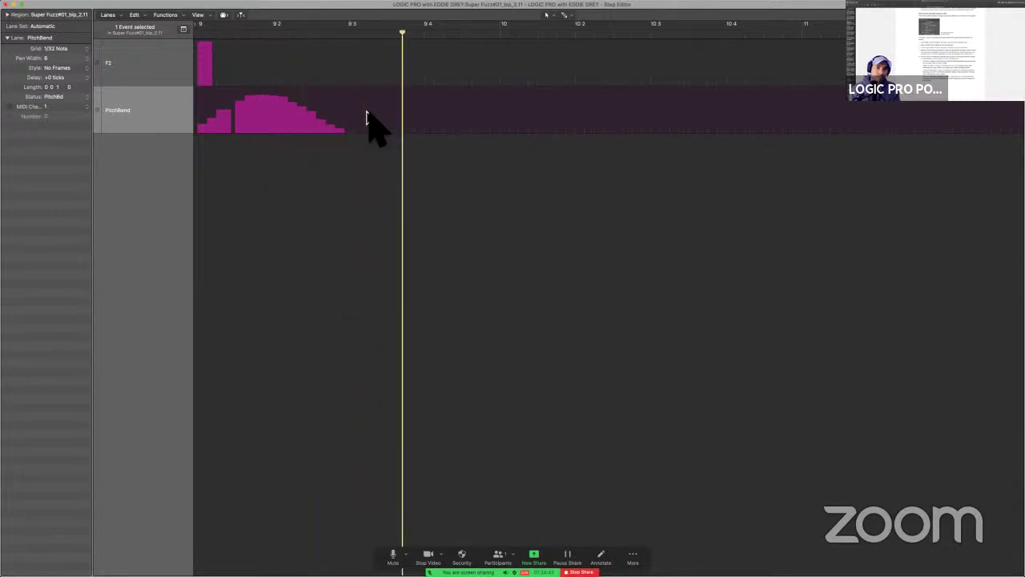
Stop playback and circle the end of the pitch bend curve around 9.3 with the screen annotation tool.
{"action": "key", "text": "space"}
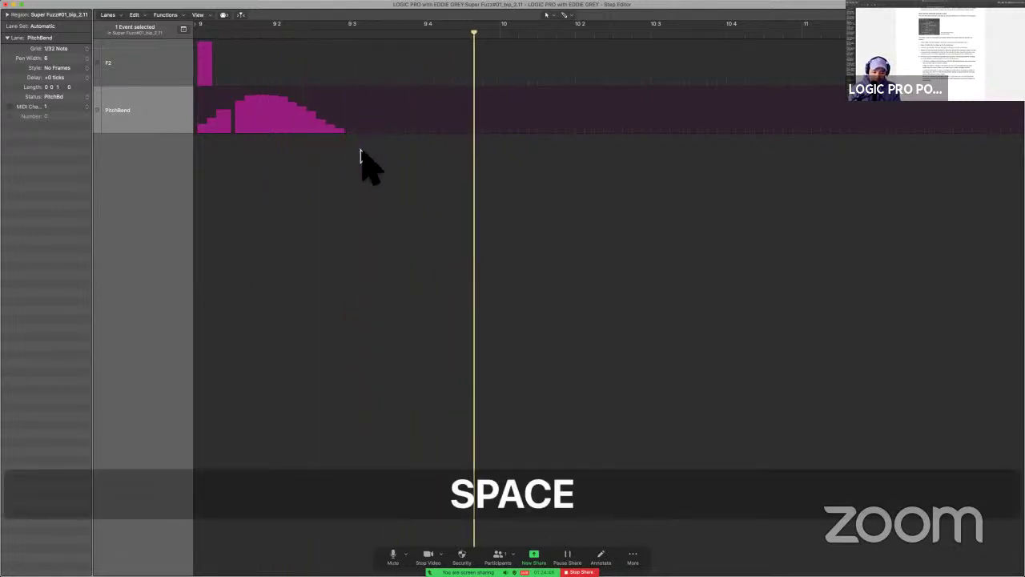
{"action": "key", "text": "ctrl+a"}
{"action": "mouse_move", "coordinate": [368, 160]}
{"action": "left_mouse_down"}
{"action": "mouse_move", "coordinate": [362, 128]}
{"action": "mouse_move", "coordinate": [340, 151]}
{"action": "left_mouse_up"}
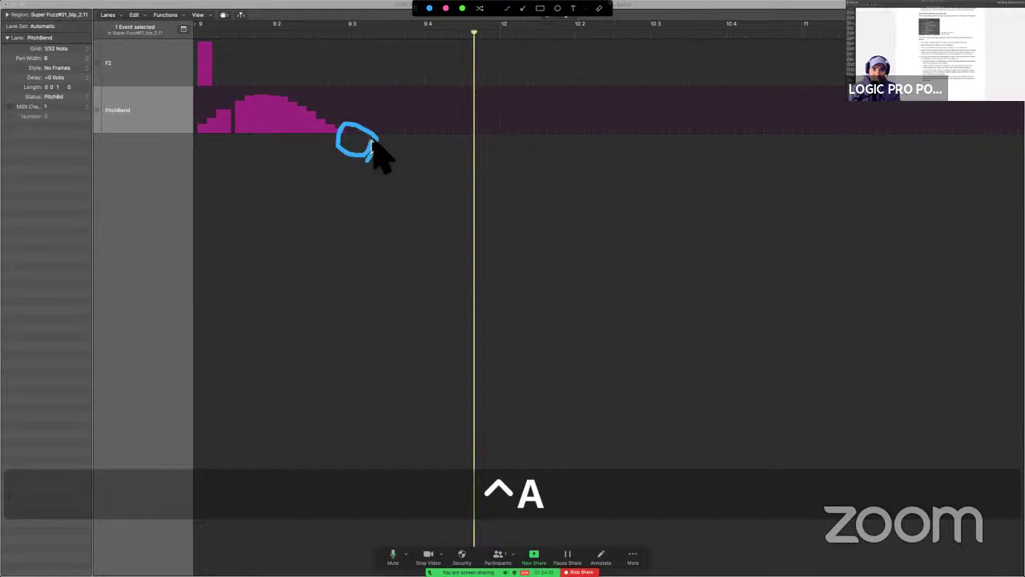
{"action": "key", "text": "ctrl"}
Draw low pitch bend events around 9.3 to extend the end of the pitch bend curve.
{"action": "key", "text": "super"}
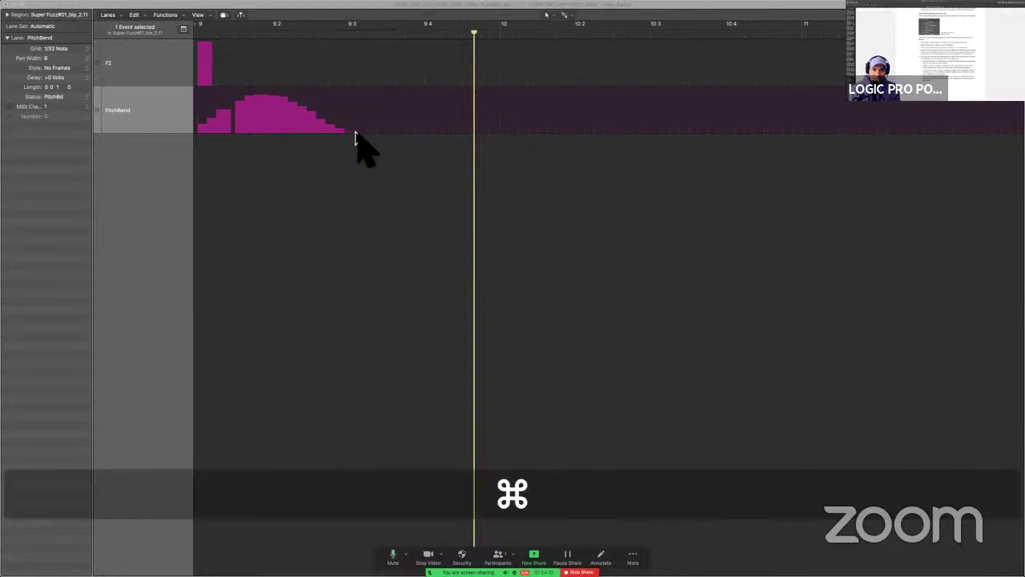
{"action": "left_click", "coordinate": [354, 136]}
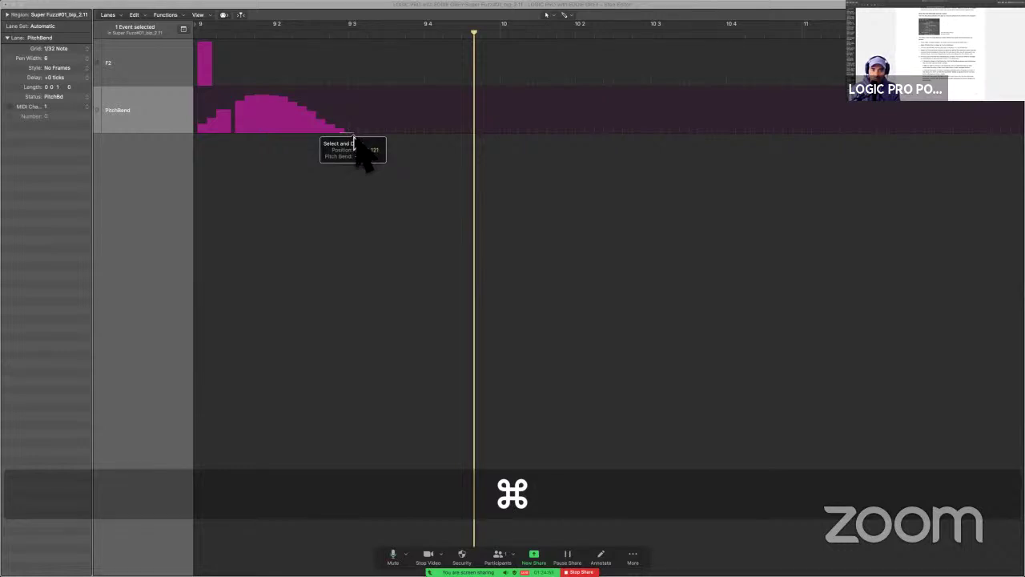
{"action": "mouse_move", "coordinate": [354, 136]}
{"action": "left_mouse_down"}
{"action": "mouse_move", "coordinate": [351, 78]}
{"action": "mouse_move", "coordinate": [353, 138]}
{"action": "left_mouse_up"}
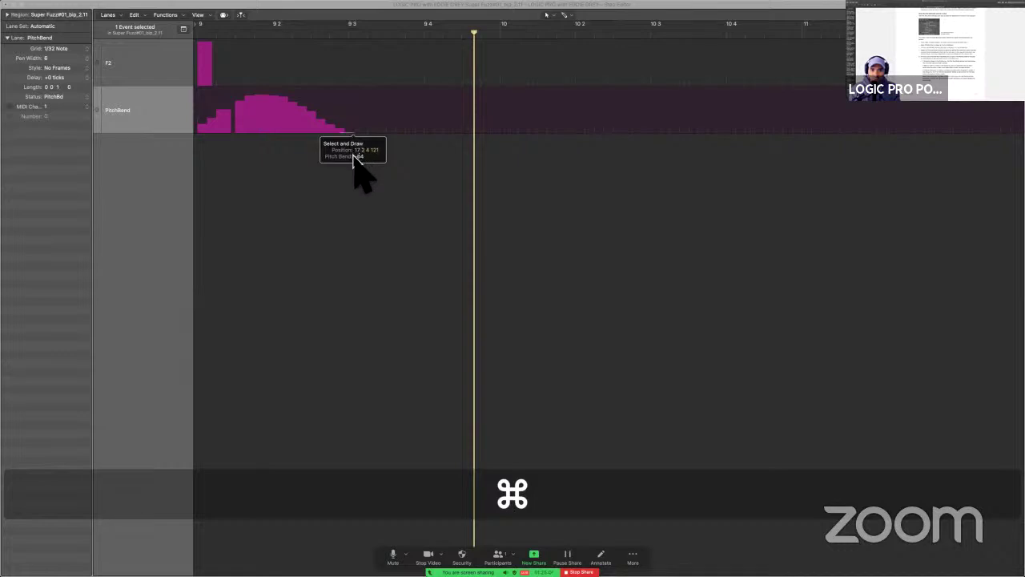
{"action": "mouse_move", "coordinate": [361, 91]}
{"action": "left_mouse_down"}
{"action": "mouse_move", "coordinate": [357, 45]}
{"action": "mouse_move", "coordinate": [364, 172]}
{"action": "mouse_move", "coordinate": [359, 138]}
{"action": "left_mouse_up"}
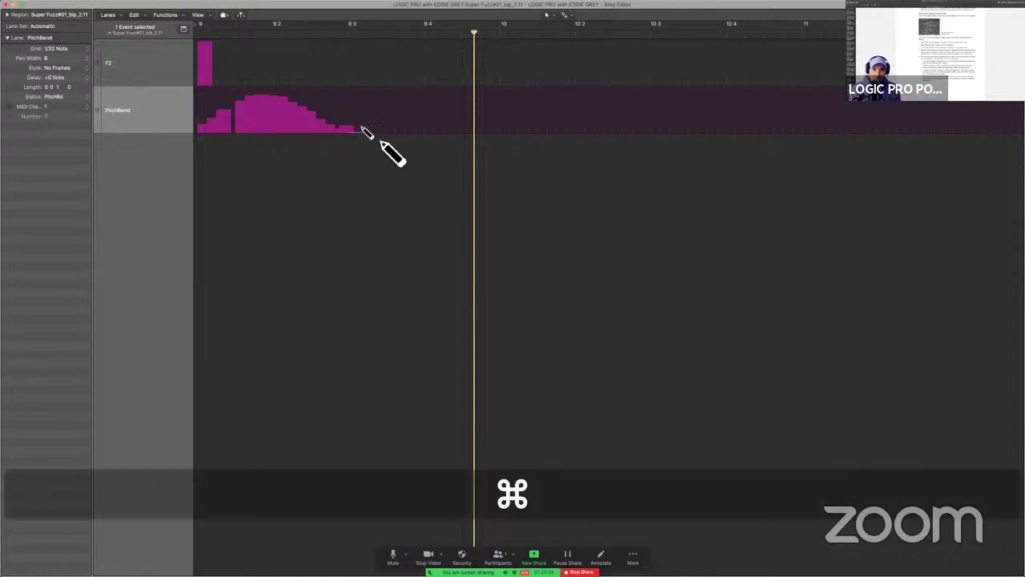
{"action": "left_click_drag", "start_coordinate": [356, 129], "coordinate": [360, 115]}
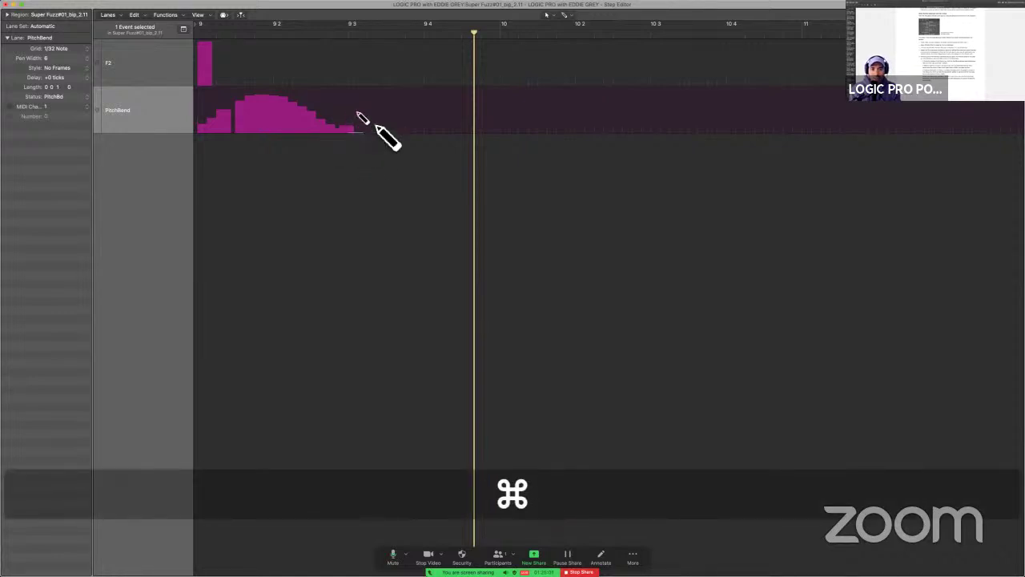
Undo the drawn pitch bend events and set the lane's status to Control with number 1 = Modulation.
{"action": "key", "text": "super+z"}
{"action": "key", "text": "super+z"}
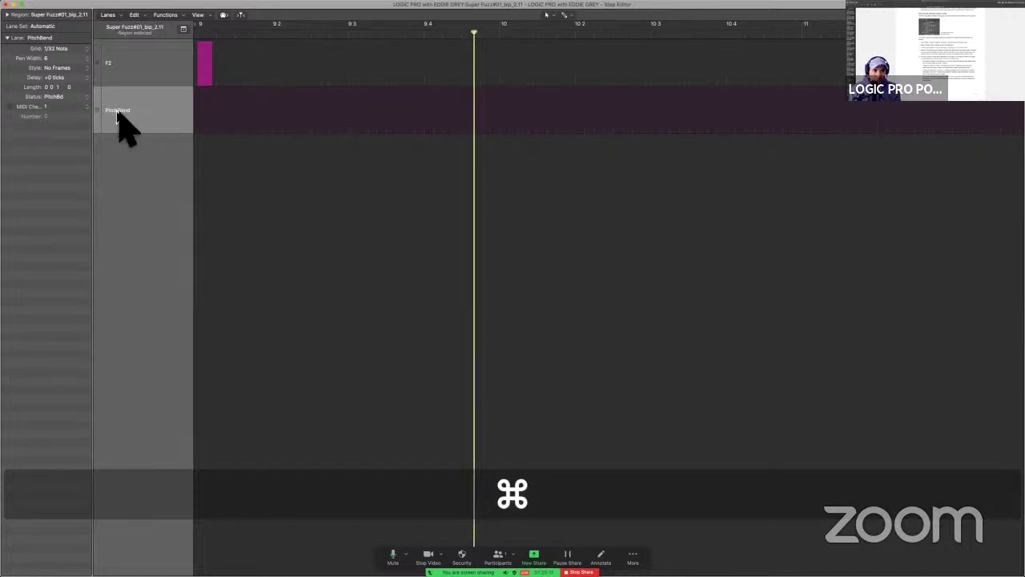
{"action": "left_click", "coordinate": [83, 96]}
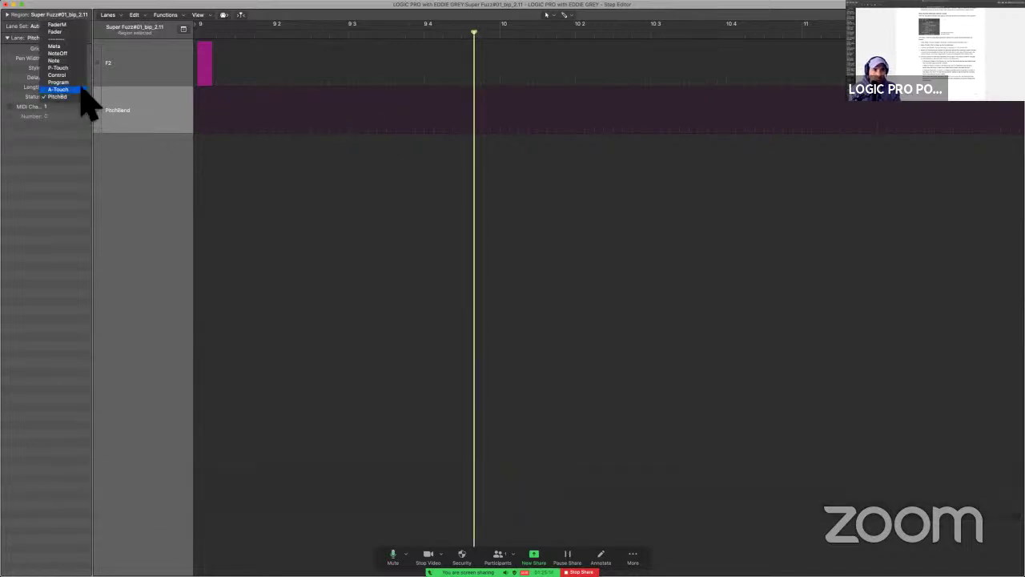
{"action": "left_click", "coordinate": [77, 75]}
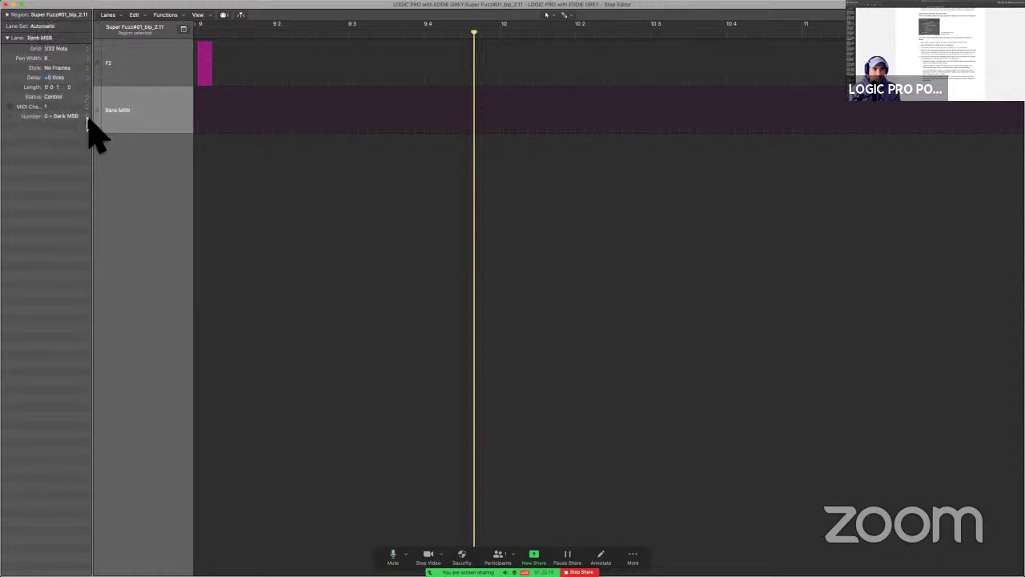
{"action": "left_click", "coordinate": [87, 116]}
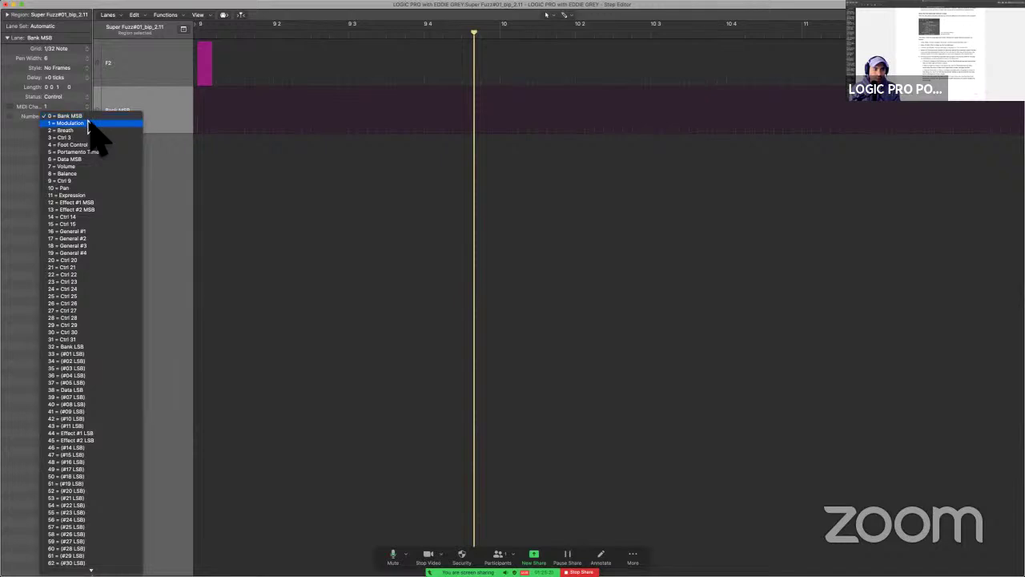
{"action": "left_click", "coordinate": [88, 123]}
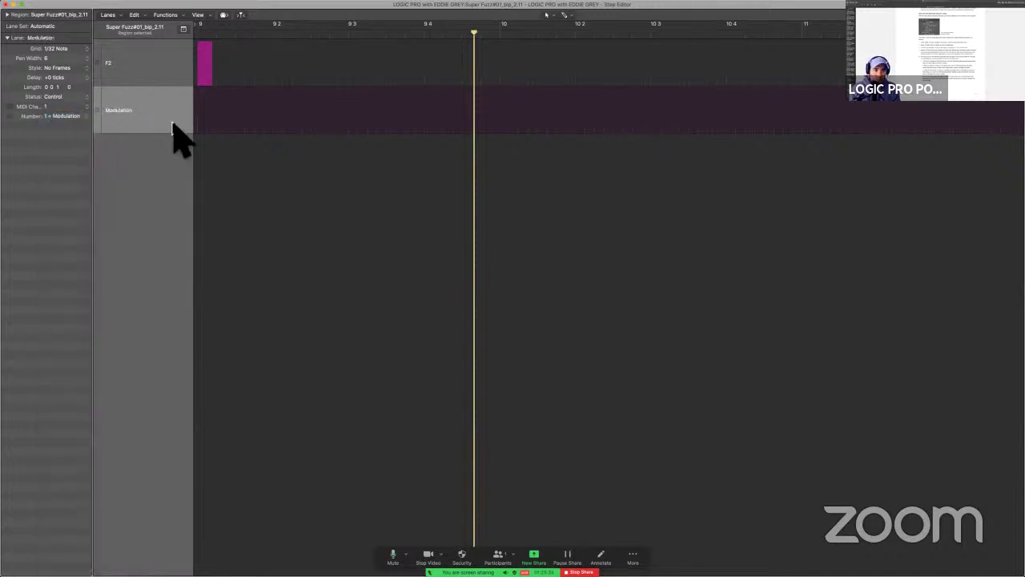
Try a modulation curve that rises from bar 9, holds at maximum and falls to zero after bar 10, and audition it.
{"action": "key", "text": "super"}
{"action": "mouse_move", "coordinate": [204, 128]}
{"action": "left_mouse_down"}
{"action": "mouse_move", "coordinate": [310, 84]}
{"action": "mouse_move", "coordinate": [462, 81]}
{"action": "mouse_move", "coordinate": [521, 96]}
{"action": "mouse_move", "coordinate": [561, 148]}
{"action": "mouse_move", "coordinate": [622, 174]}
{"action": "left_mouse_up"}
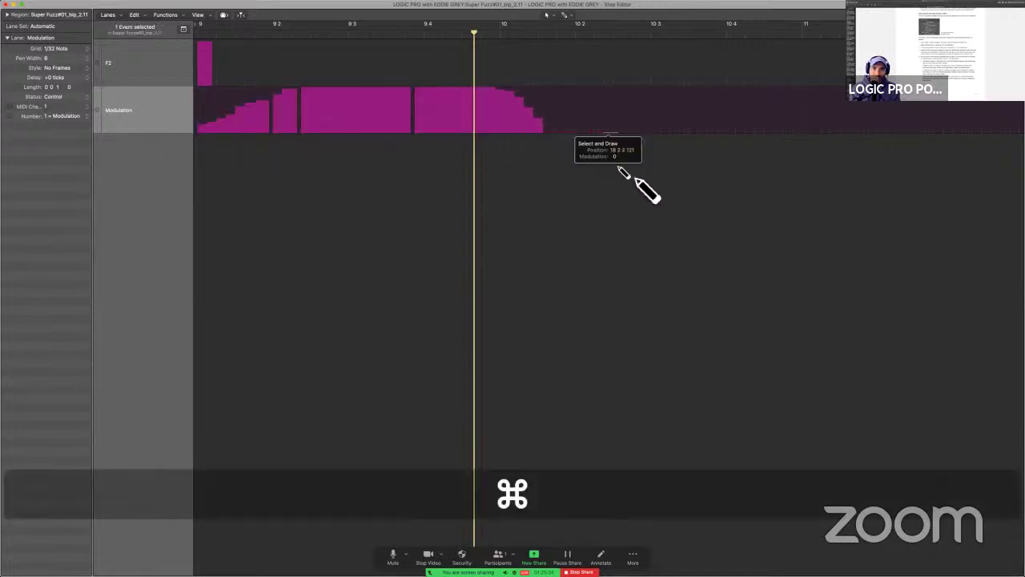
{"action": "key", "text": "space"}
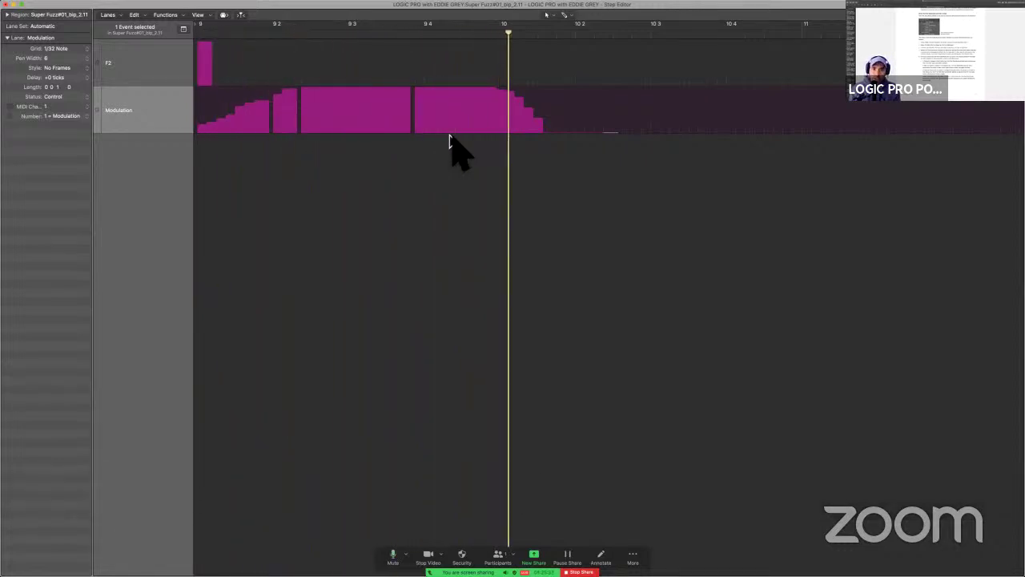
{"action": "key", "text": "space"}
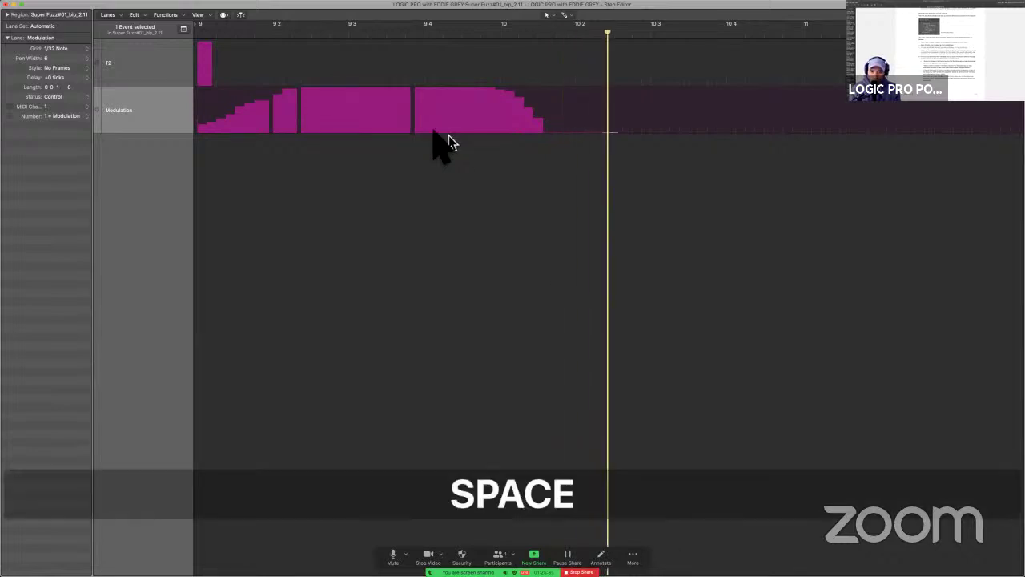
{"action": "key", "text": "super"}
{"action": "left_click", "coordinate": [431, 132]}
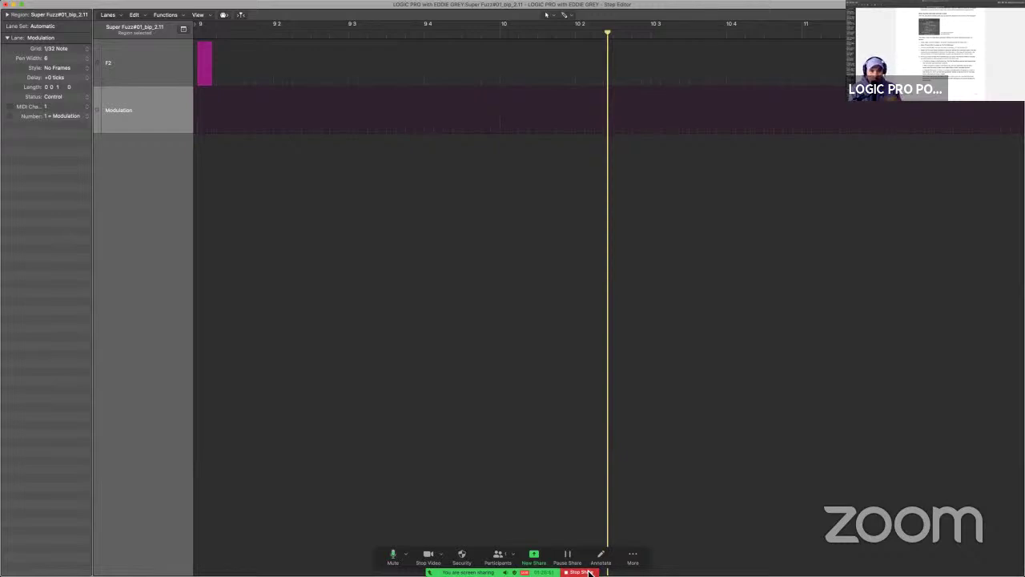
Create a new lane from the F2 lane and set its pitch to F#2.
{"action": "left_click", "coordinate": [124, 65]}
{"action": "left_click", "coordinate": [109, 17]}
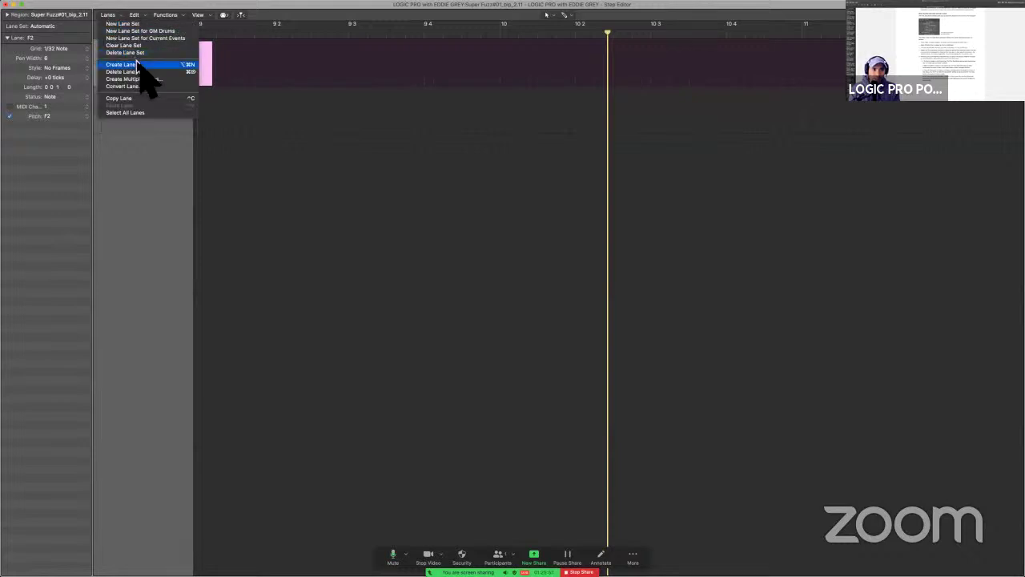
{"action": "left_click", "coordinate": [138, 65]}
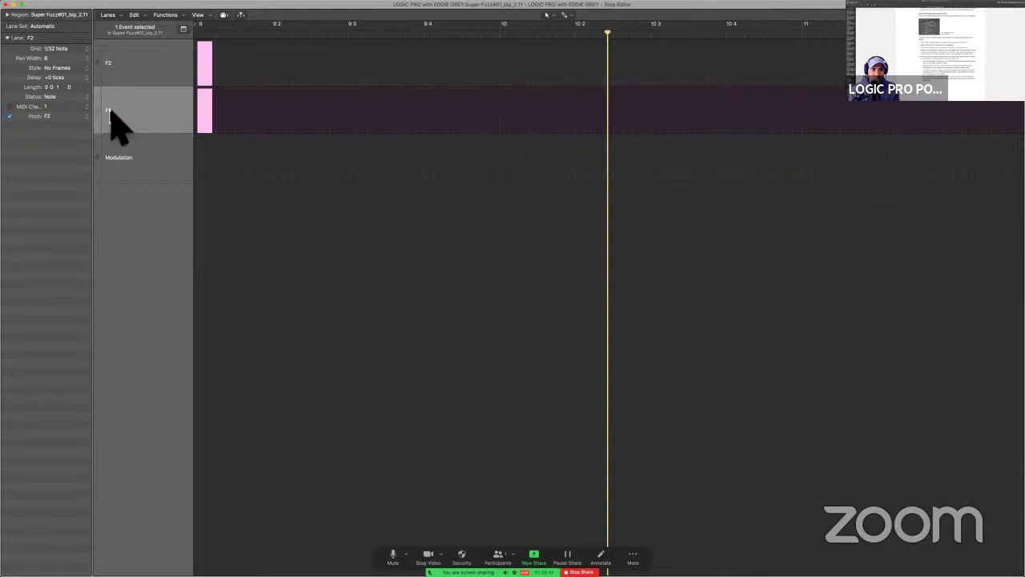
{"action": "left_click", "coordinate": [79, 118]}
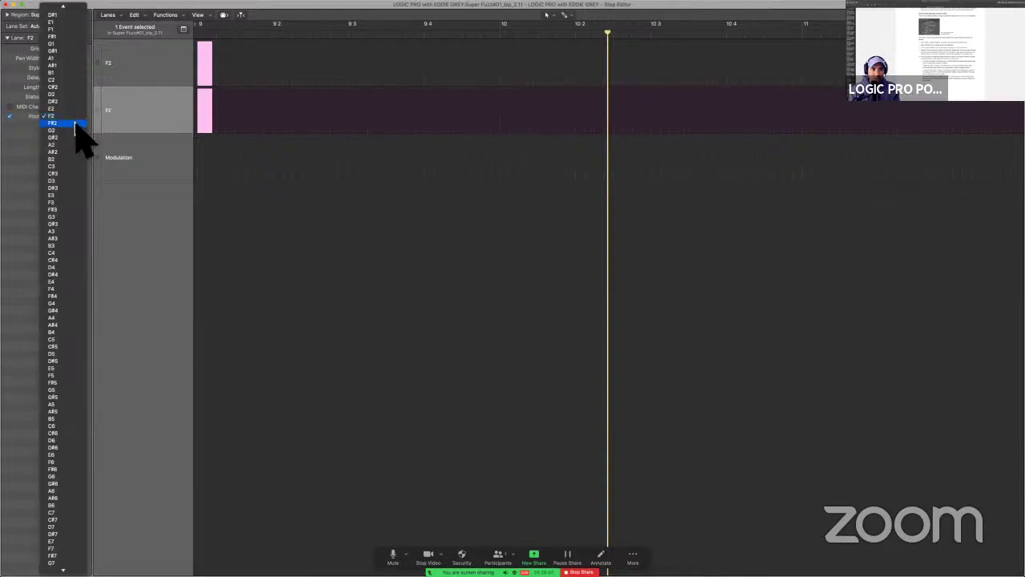
{"action": "left_click", "coordinate": [75, 123]}
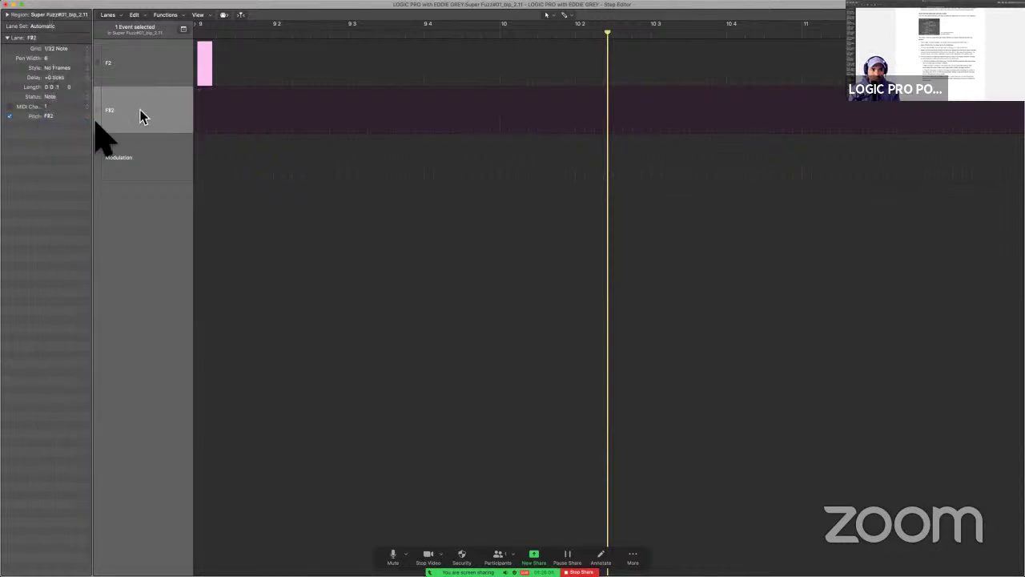
Add two notes in the F#2 lane, at bar 9 and shortly before 9.2, and delete both together.
{"action": "left_click", "coordinate": [206, 119], "text": "super"}
{"action": "left_click", "coordinate": [252, 119], "text": "super"}
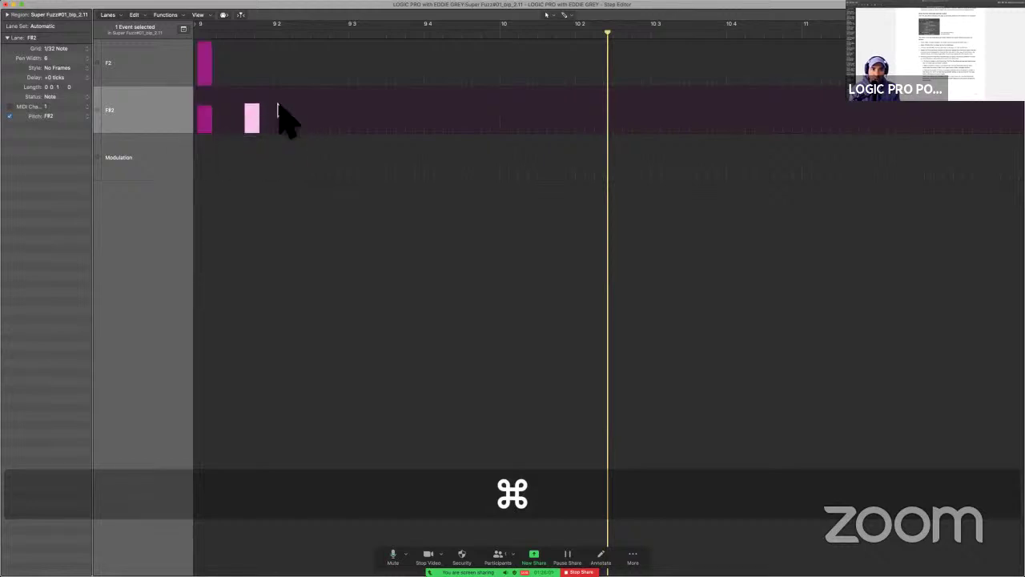
{"action": "left_click", "coordinate": [122, 122], "text": "super"}
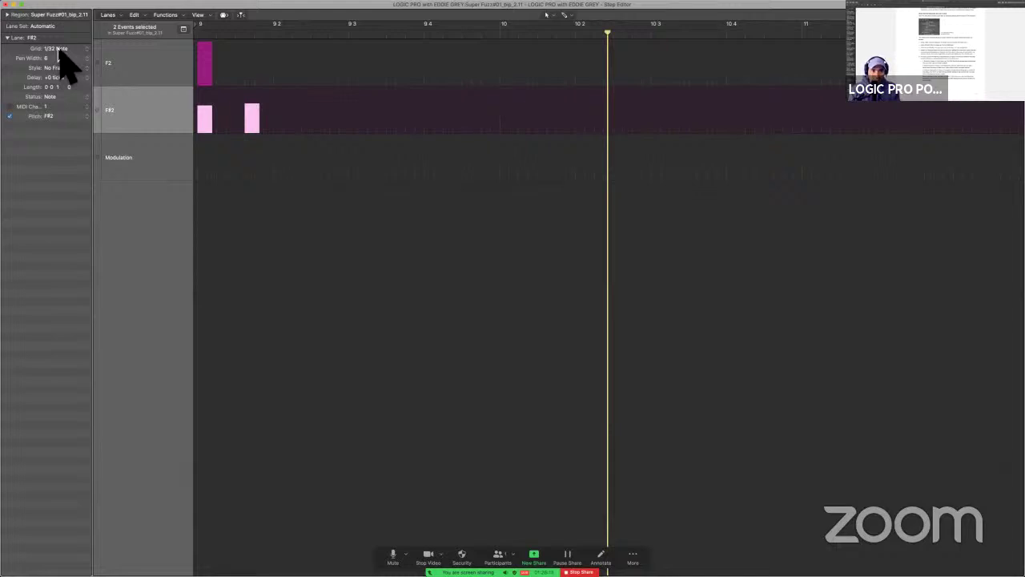
{"action": "key", "text": "BackSpace"}
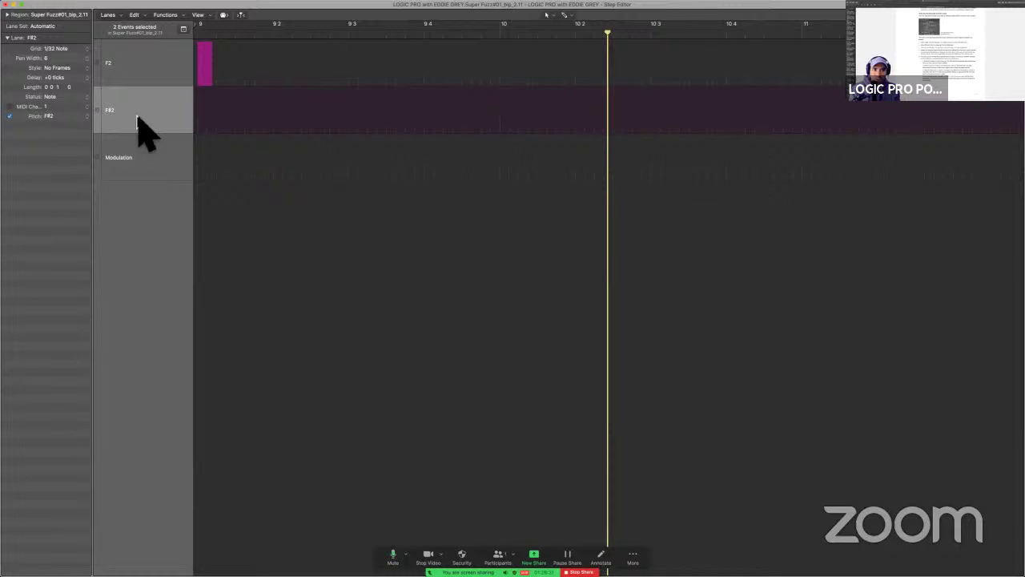
Undo the F#2 note edits and the creation of the extra lane.
{"action": "key", "text": "super"}
{"action": "key", "text": "super+z"}
{"action": "key", "text": "super+z"}
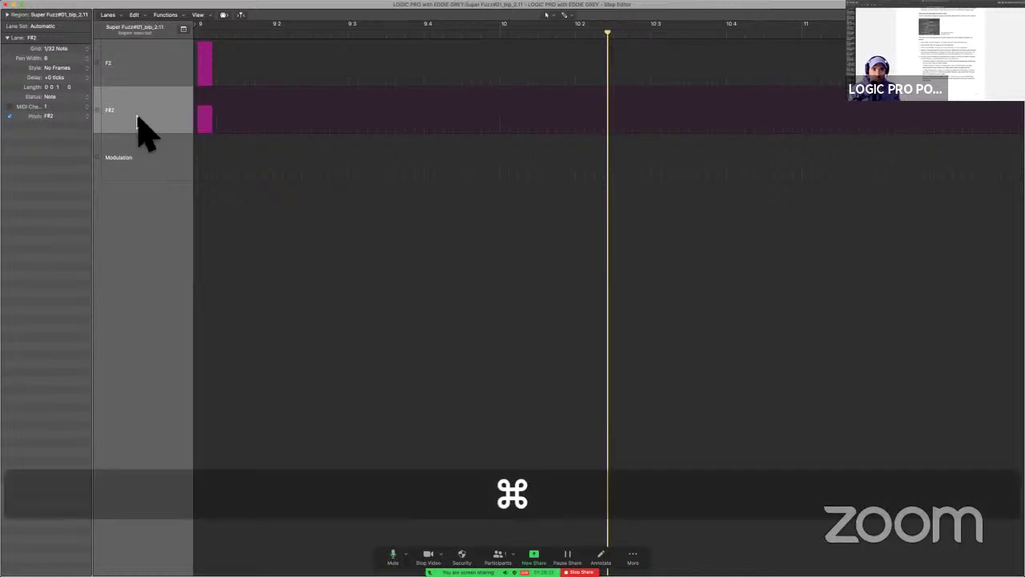
{"action": "key", "text": "super+z"}
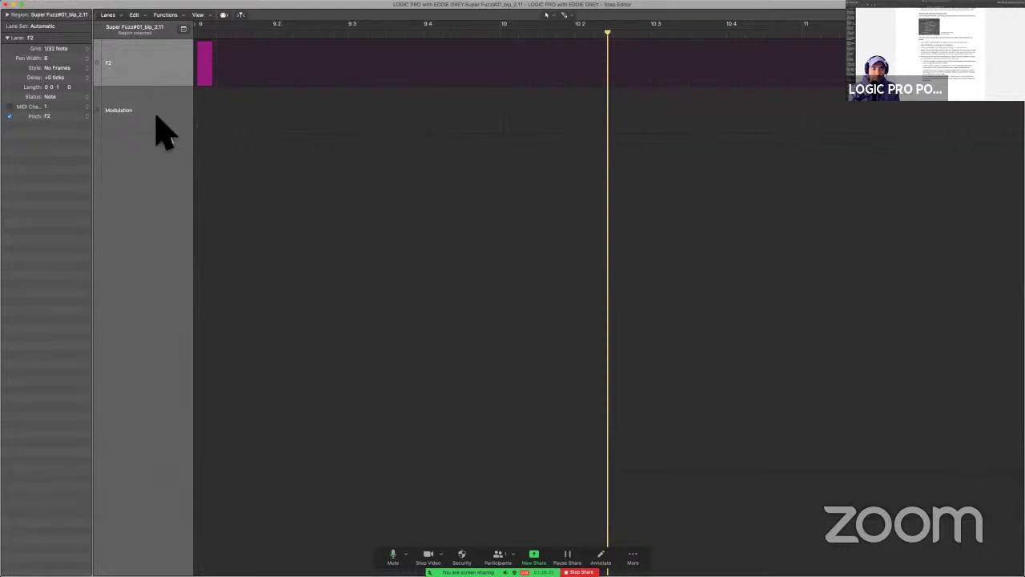
Change the Modulation lane's controller number to 10 = Pan.
{"action": "left_click", "coordinate": [144, 112]}
{"action": "left_click", "coordinate": [86, 118]}
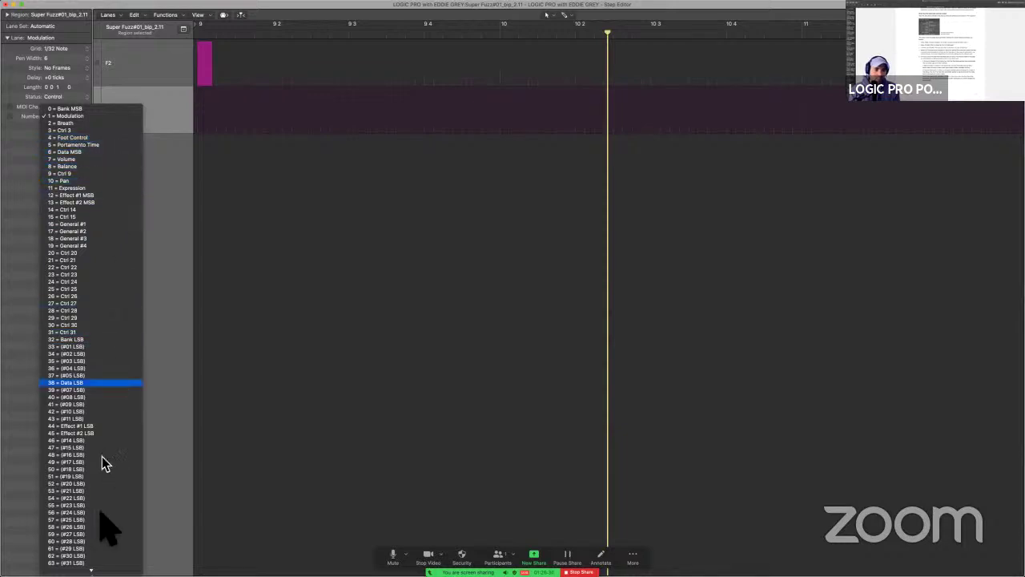
{"action": "left_click", "coordinate": [97, 183]}
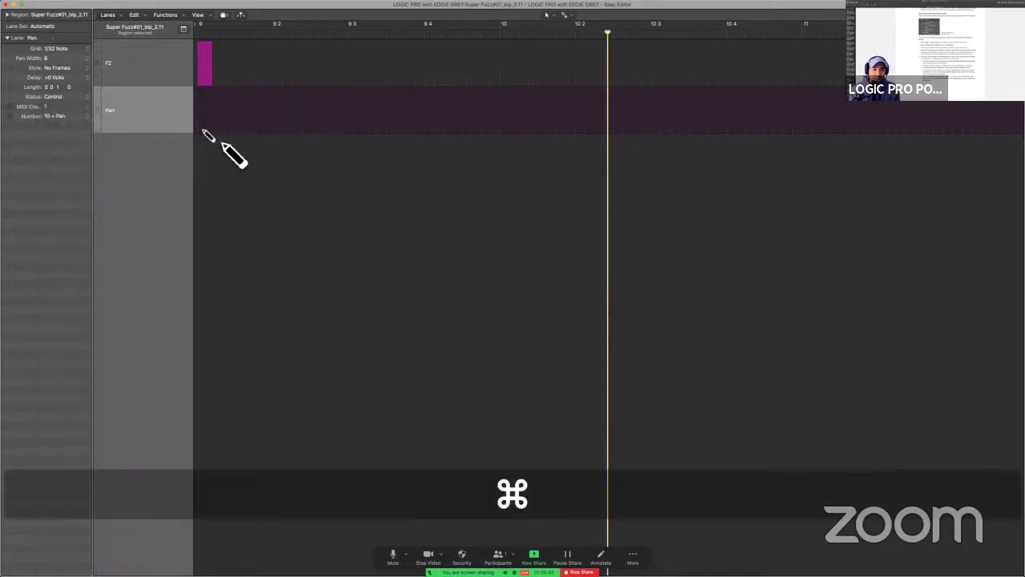
Draw three rising and falling pan curves from bar 9 to just past 10.2 and audition them.
{"action": "mouse_move", "coordinate": [201, 133]}
{"action": "left_mouse_down"}
{"action": "mouse_move", "coordinate": [255, 83]}
{"action": "mouse_move", "coordinate": [282, 93]}
{"action": "mouse_move", "coordinate": [304, 134]}
{"action": "mouse_move", "coordinate": [385, 84]}
{"action": "mouse_move", "coordinate": [433, 83]}
{"action": "mouse_move", "coordinate": [481, 144]}
{"action": "mouse_move", "coordinate": [576, 93]}
{"action": "mouse_move", "coordinate": [620, 152]}
{"action": "mouse_move", "coordinate": [628, 118]}
{"action": "left_mouse_up"}
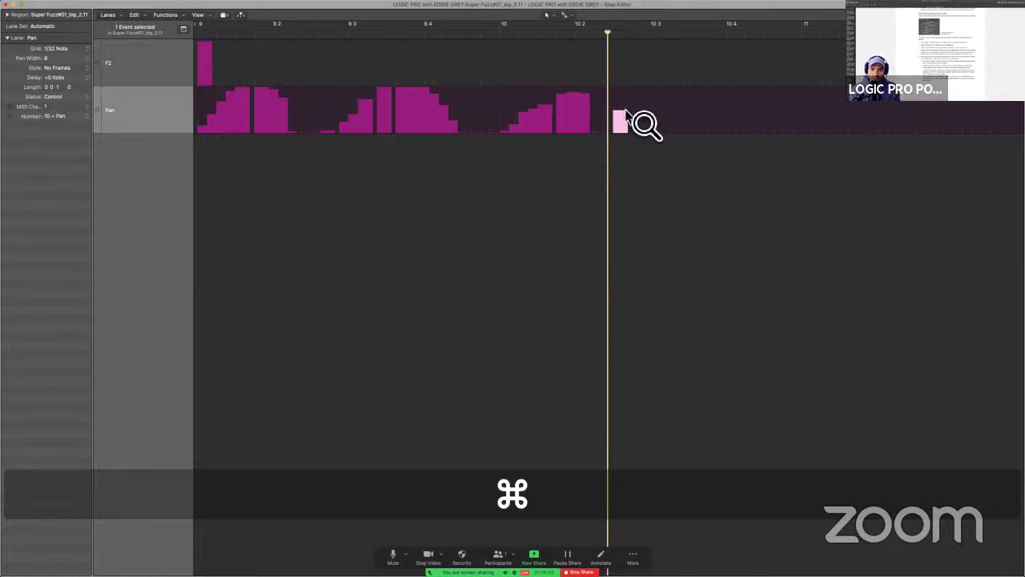
{"action": "key", "text": "alt+space"}
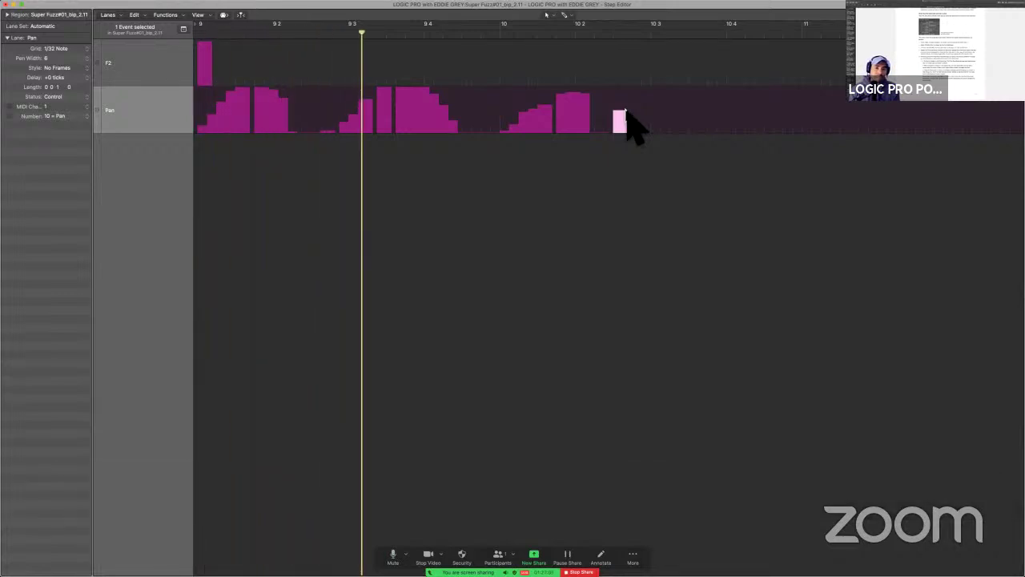
{"action": "key", "text": "space"}
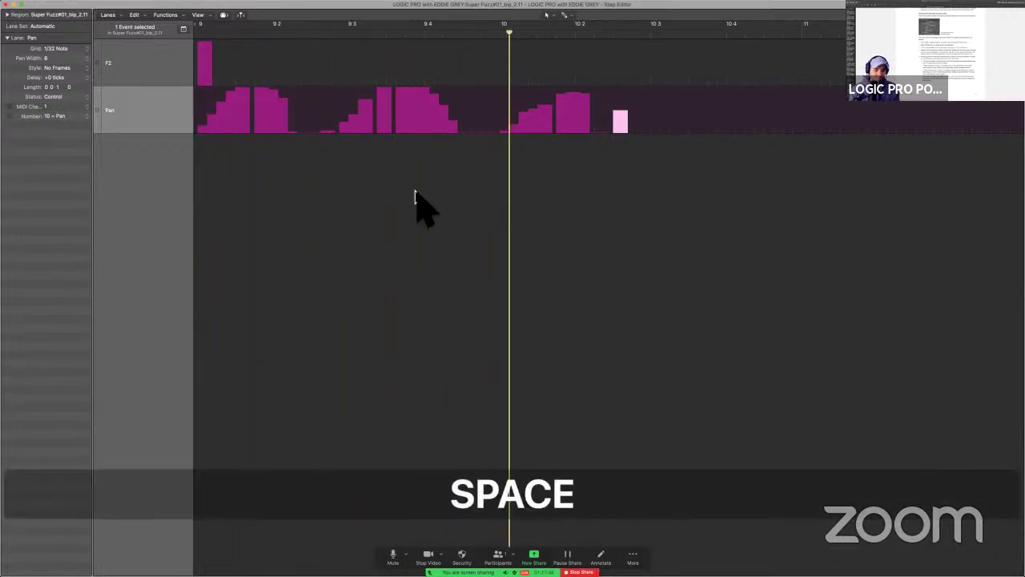
Play the region in the Tracks window to check the Fairy Phrases channel's pan knob, and return to the Step Editor.
{"action": "key", "text": "ctrl+Up"}
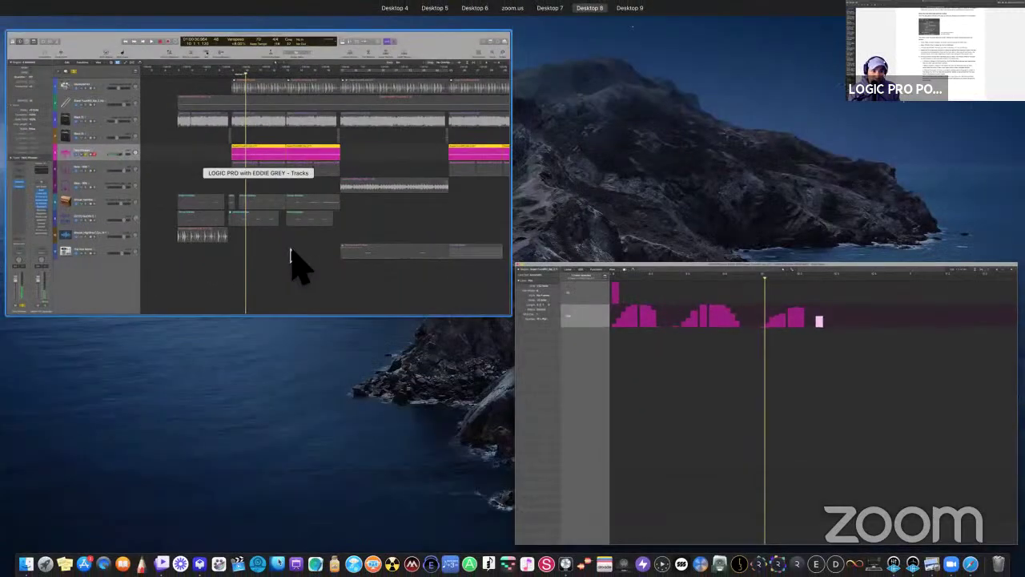
{"action": "left_click", "coordinate": [290, 262]}
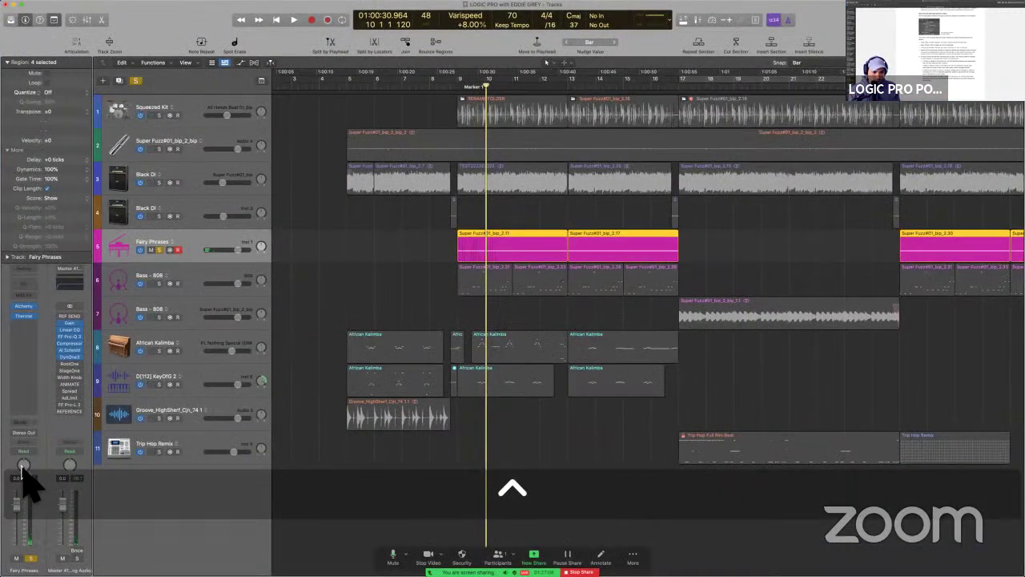
{"action": "key", "text": "alt+space"}
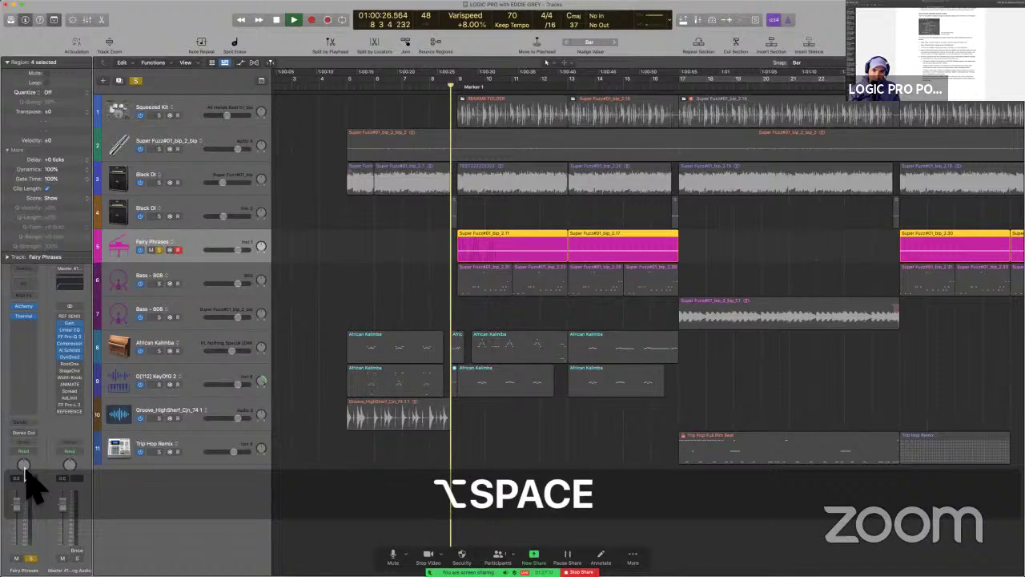
{"action": "key", "text": "space"}
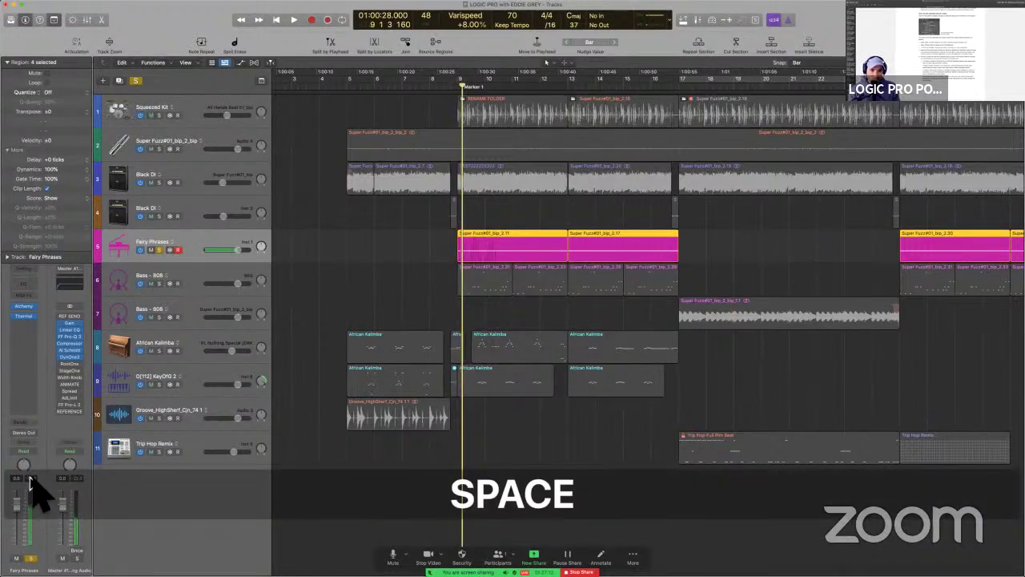
{"action": "key", "text": "ctrl+Up"}
{"action": "left_click", "coordinate": [321, 197]}
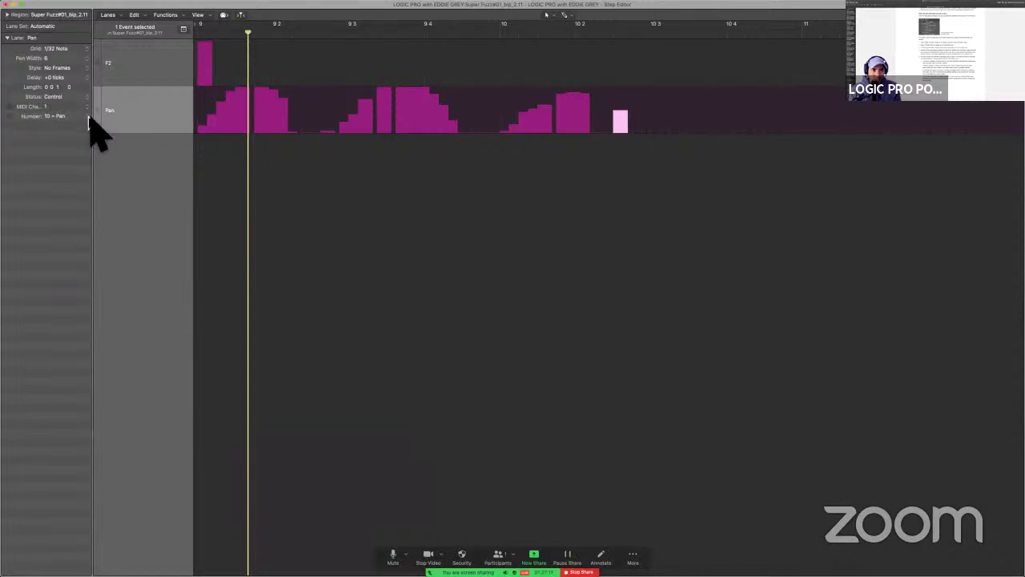
Change the Pan lane's controller number to 7 = Volume and play the region to audition it.
{"action": "left_click", "coordinate": [90, 118]}
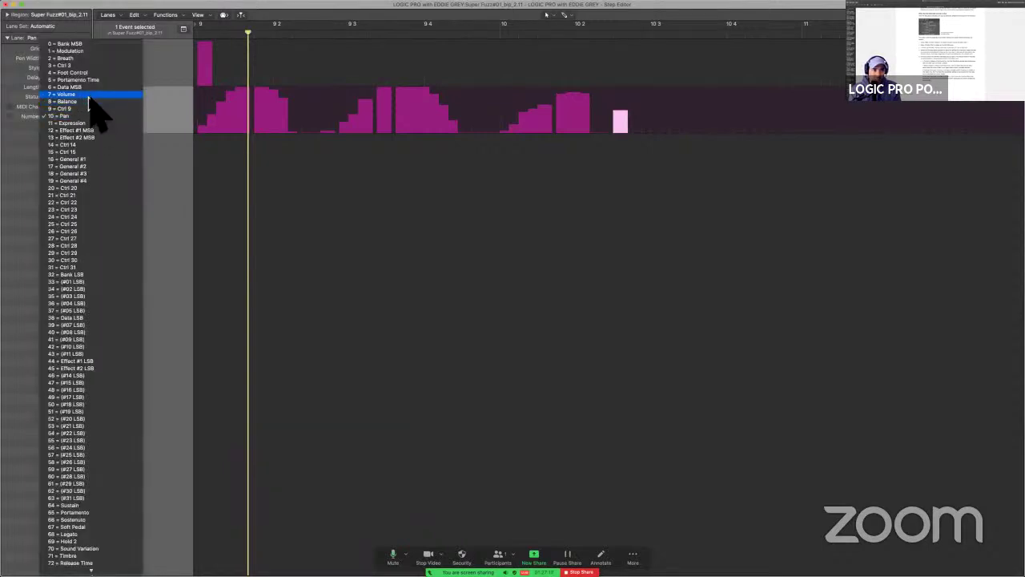
{"action": "left_click", "coordinate": [88, 95]}
{"action": "key", "text": "alt+space"}
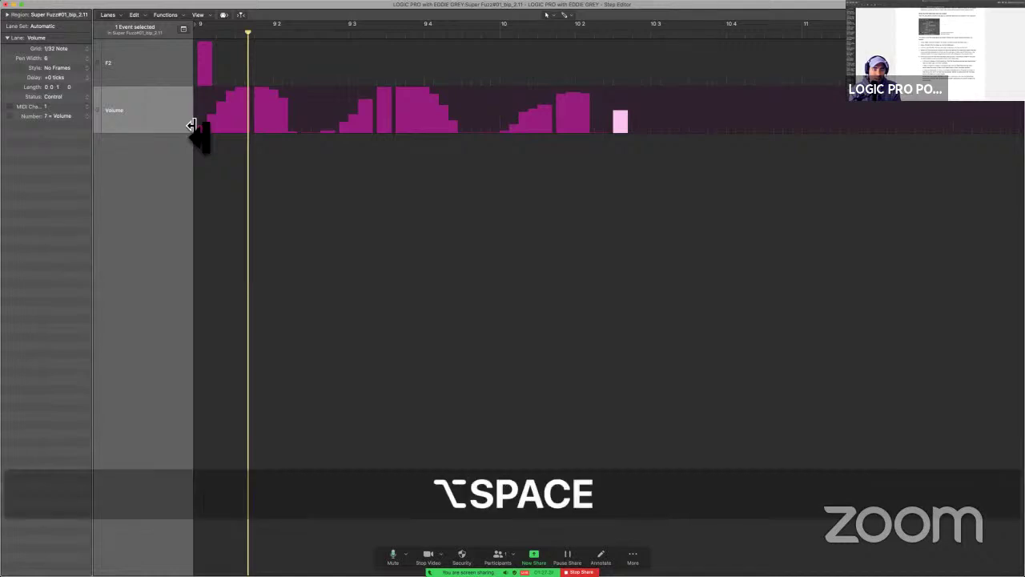
{"action": "key", "text": "space"}
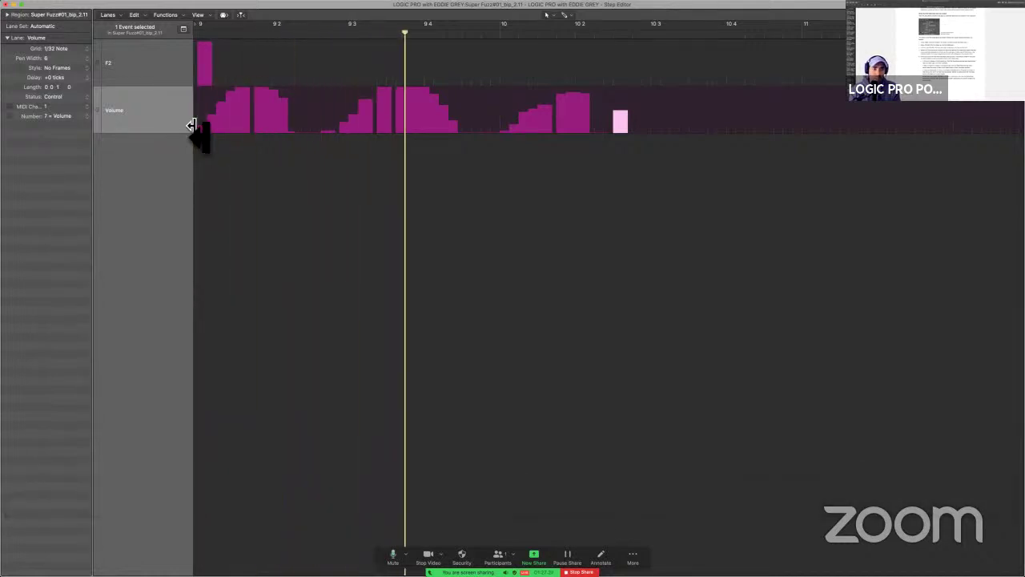
{"action": "key", "text": "space"}
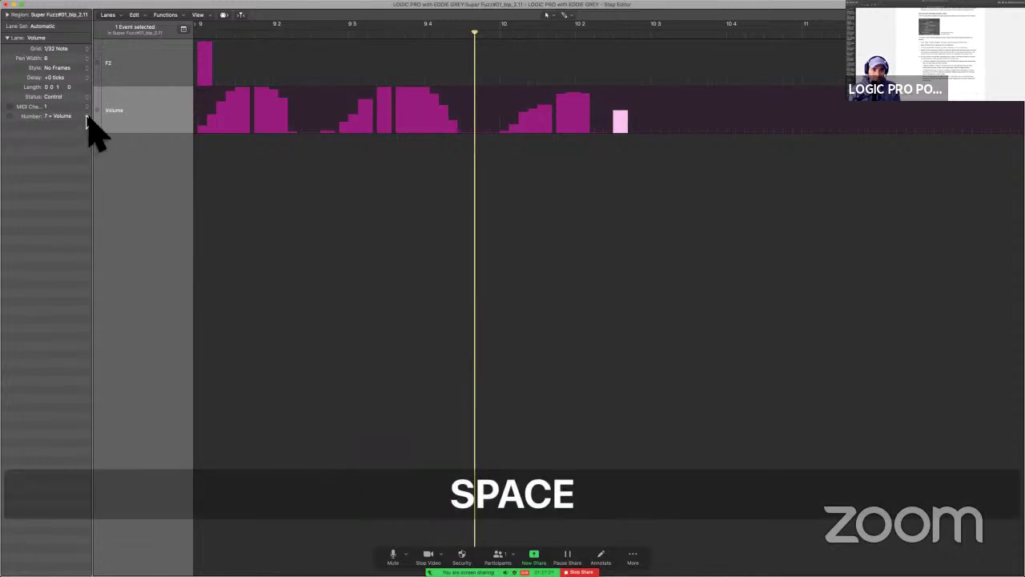
Set the lane's controller number to 1 = Modulation.
{"action": "left_click", "coordinate": [87, 117]}
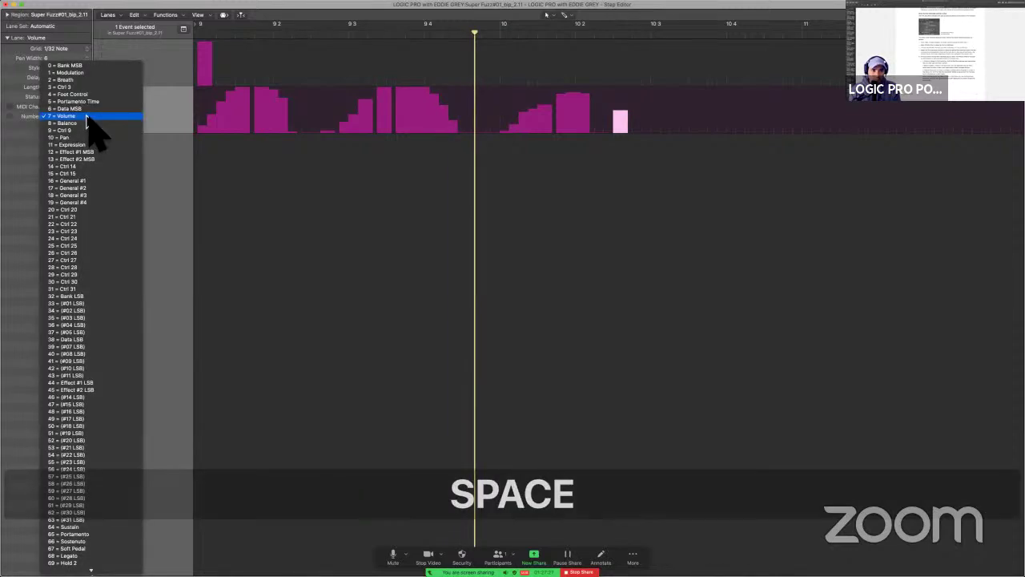
{"action": "left_click", "coordinate": [89, 74]}
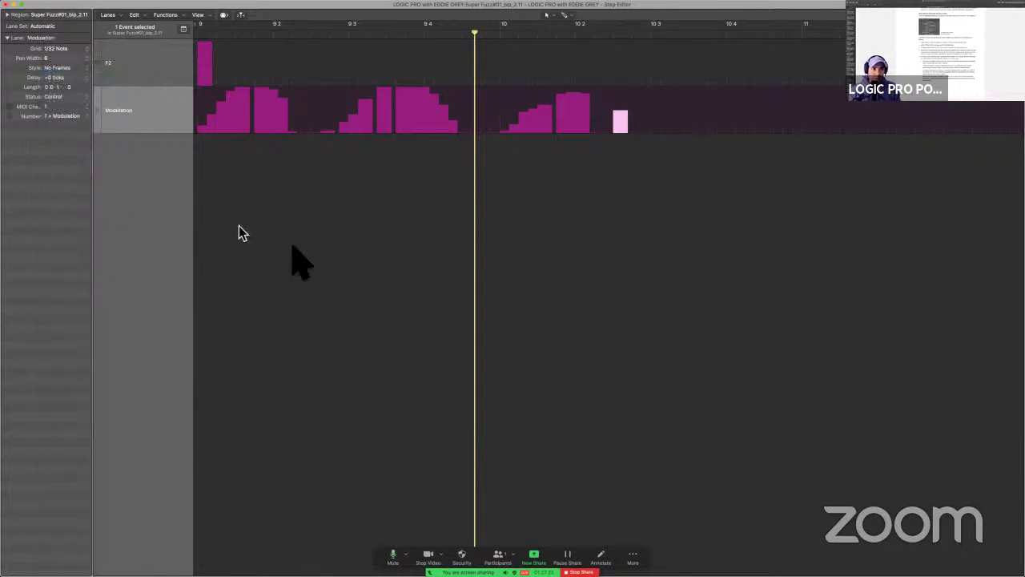
Switch to the Logic Pro user guide, read the first data byte section on page 487, and return to the Step Editor.
{"action": "key", "text": "ctrl+Left"}
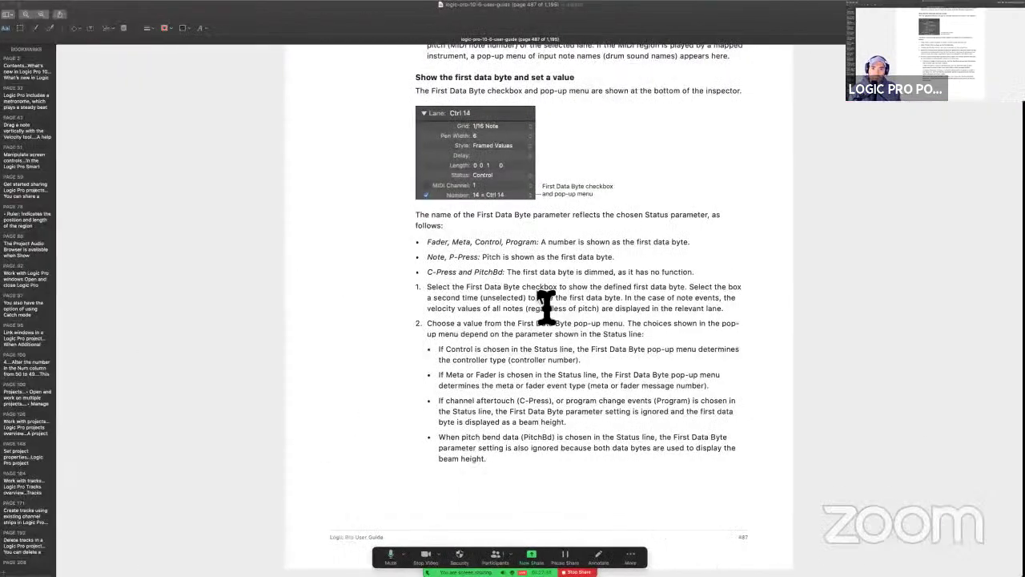
{"action": "scroll", "coordinate": [547, 305], "scroll_direction": "down", "scroll_amount": 3}
{"action": "scroll", "coordinate": [529, 234], "scroll_direction": "up", "scroll_amount": 2}
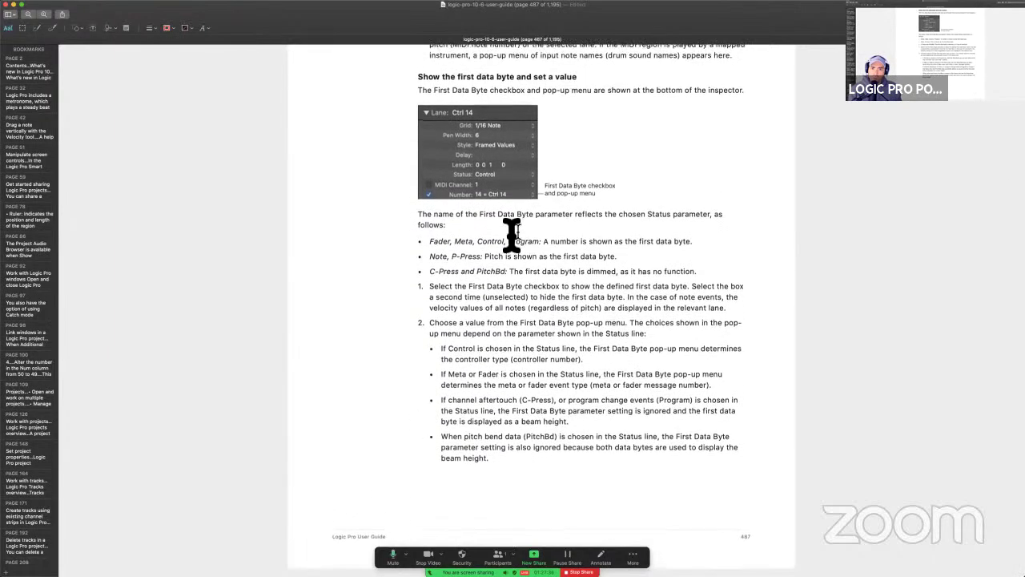
{"action": "left_click_drag", "start_coordinate": [489, 218], "coordinate": [673, 218]}
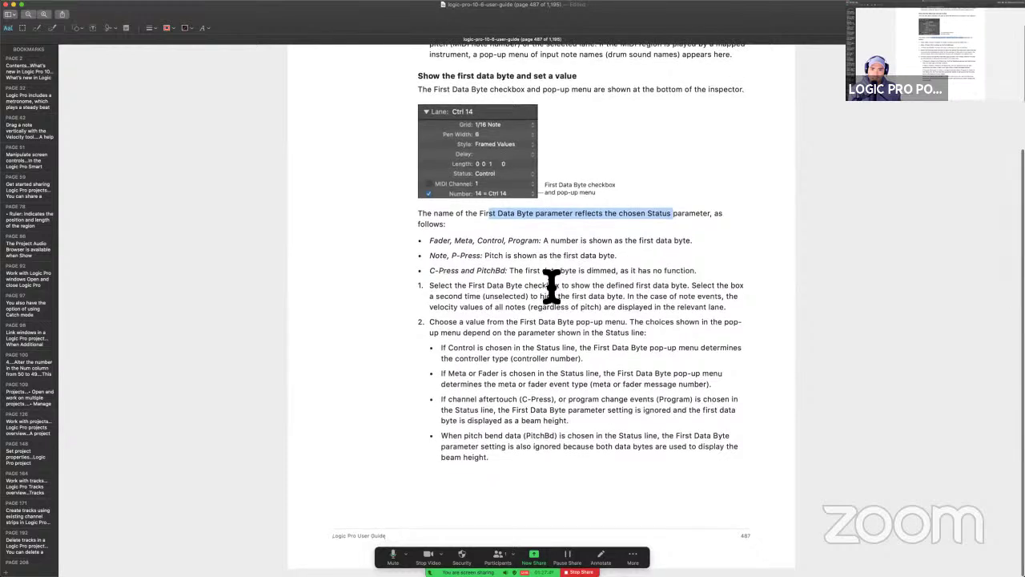
{"action": "left_click_drag", "start_coordinate": [432, 250], "coordinate": [601, 250]}
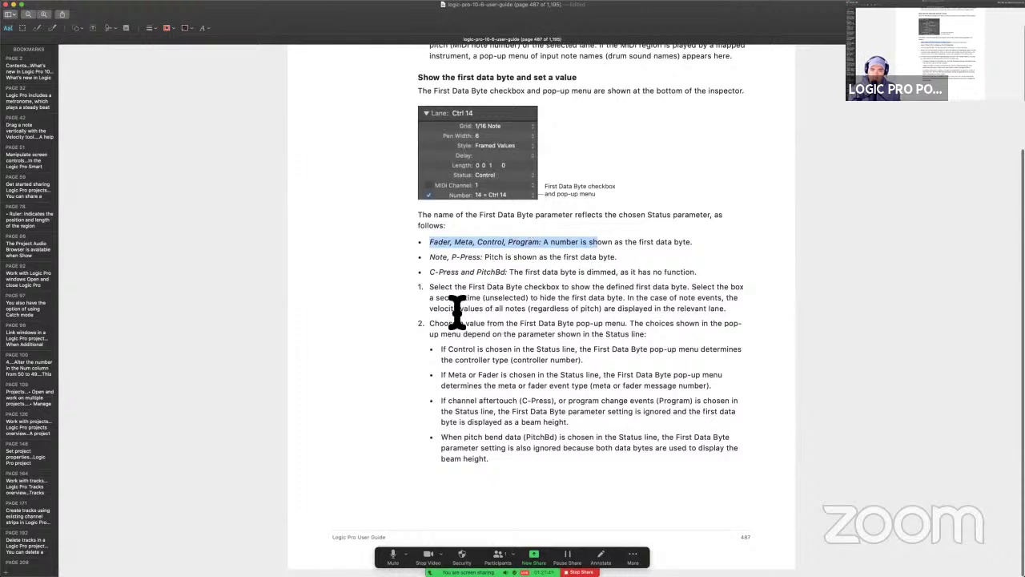
{"action": "left_click_drag", "start_coordinate": [431, 288], "coordinate": [516, 302]}
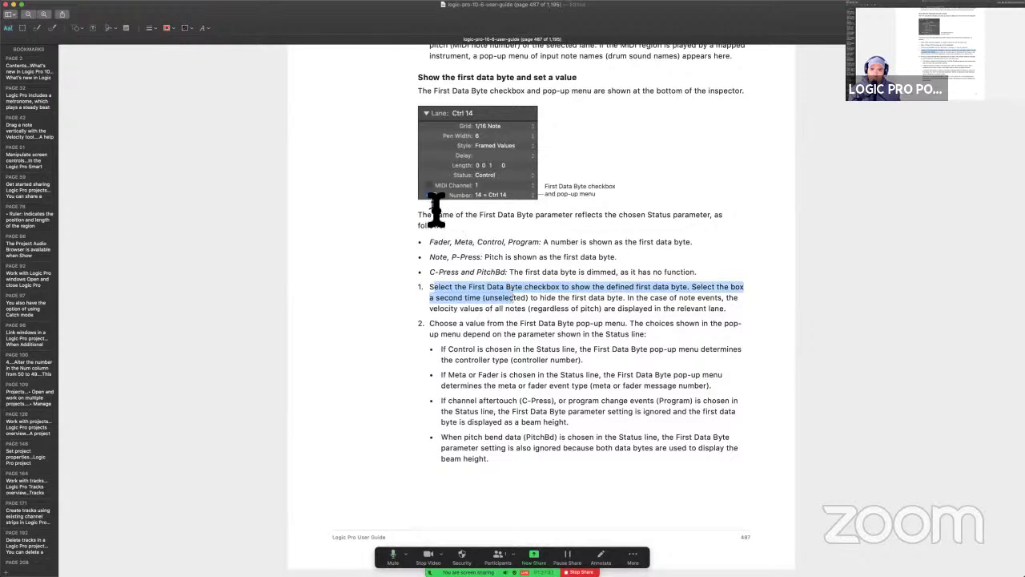
{"action": "key", "text": "super+Tab"}
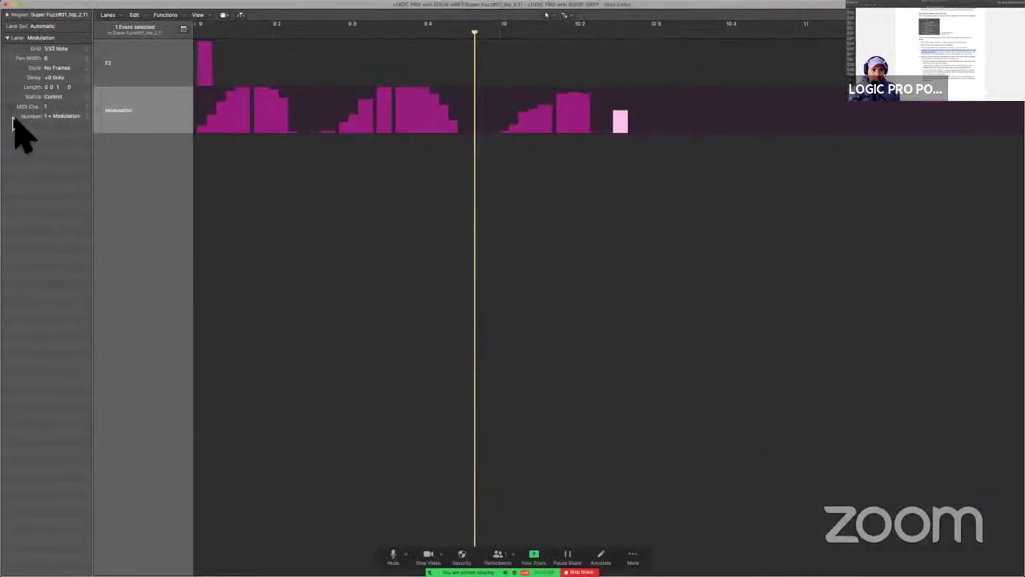
Undo the drawn curve events and enable the Modulation lane's Number checkbox.
{"action": "key", "text": "super+z"}
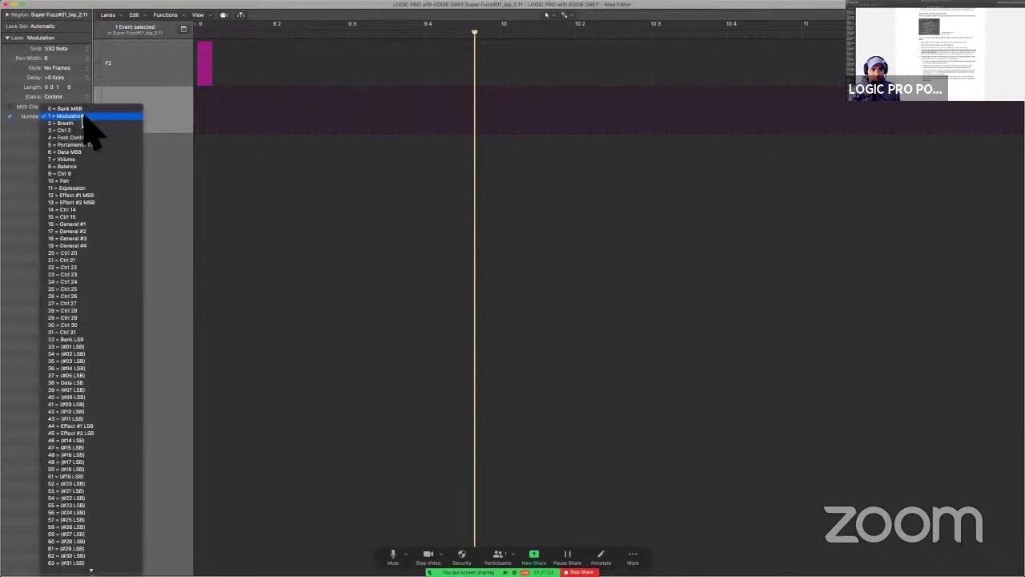
Try controller numbers 2 = Breath and 4 = Foot Control for the empty lane.
{"action": "left_click", "coordinate": [81, 118]}
{"action": "left_click", "coordinate": [82, 122]}
{"action": "left_click", "coordinate": [81, 122]}
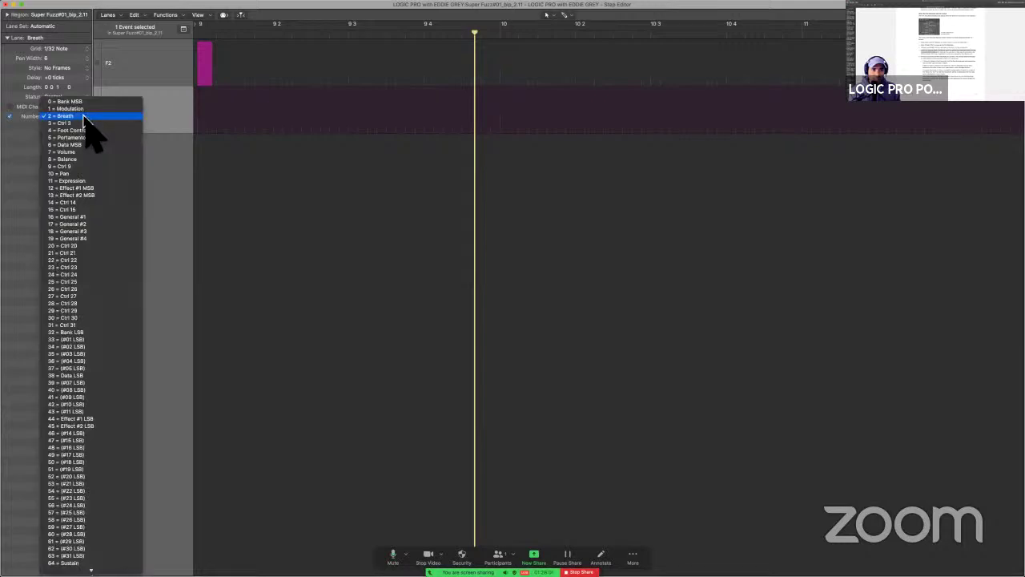
{"action": "left_click", "coordinate": [85, 130]}
{"action": "left_click", "coordinate": [85, 119]}
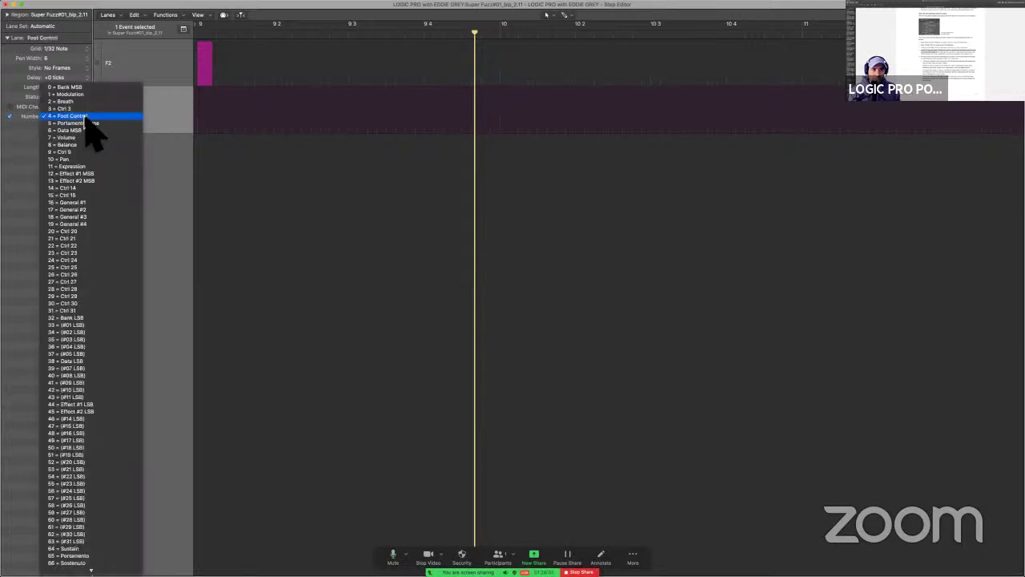
{"action": "left_click", "coordinate": [238, 132]}
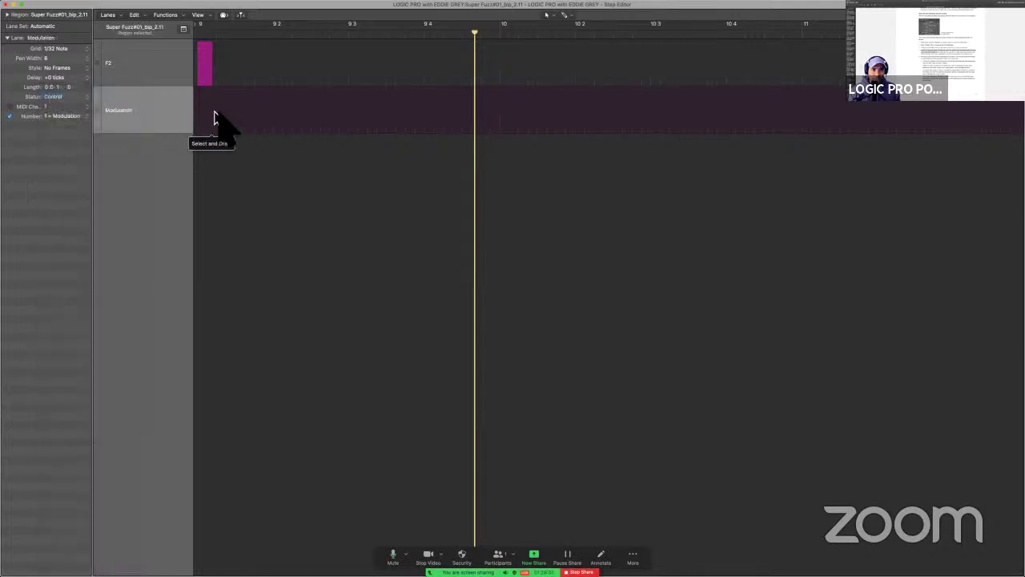
Draw a rising modulation ramp from bar 9 to just past 9.2 and try changing the lane to Breath.
{"action": "mouse_move", "coordinate": [200, 128]}
{"action": "left_mouse_down"}
{"action": "mouse_move", "coordinate": [241, 108]}
{"action": "mouse_move", "coordinate": [247, 120]}
{"action": "mouse_move", "coordinate": [261, 102]}
{"action": "mouse_move", "coordinate": [289, 105]}
{"action": "left_mouse_up"}
{"action": "left_click", "coordinate": [84, 128]}
{"action": "left_click", "coordinate": [85, 134]}
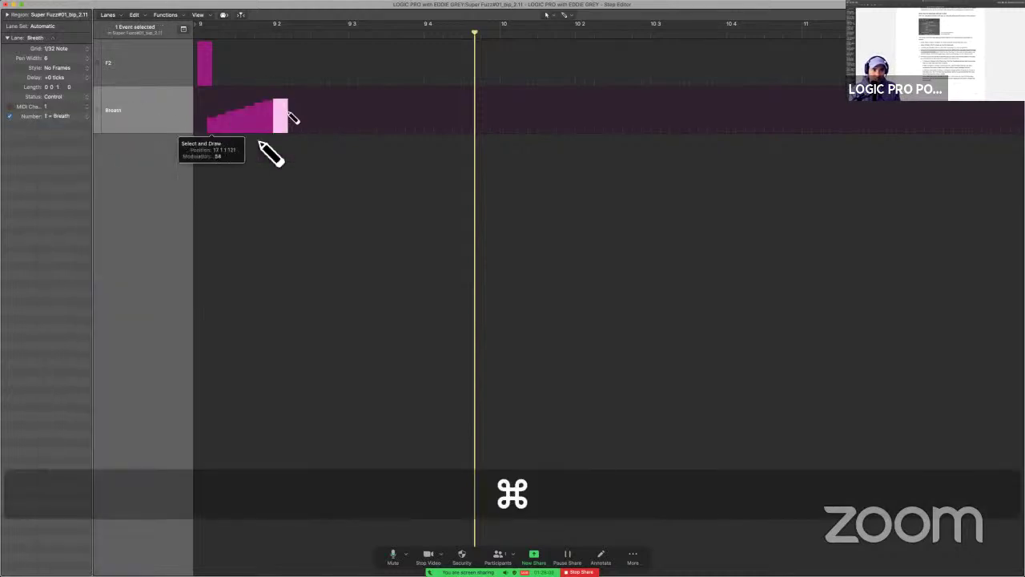
Set the lane to 1 = Modulation and draw a short rise and fall of events at the start of bar 9.
{"action": "left_click", "coordinate": [80, 118]}
{"action": "left_click", "coordinate": [78, 108]}
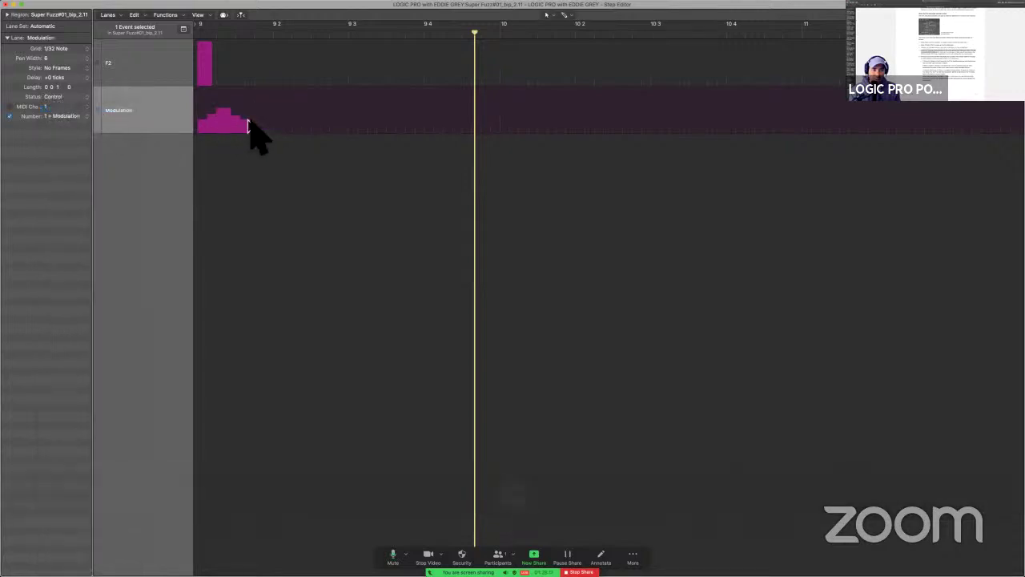
Switch to the user guide and read the first data byte instructions on page 487 through to the Lane Sets page.
{"action": "key", "text": "super+Tab"}
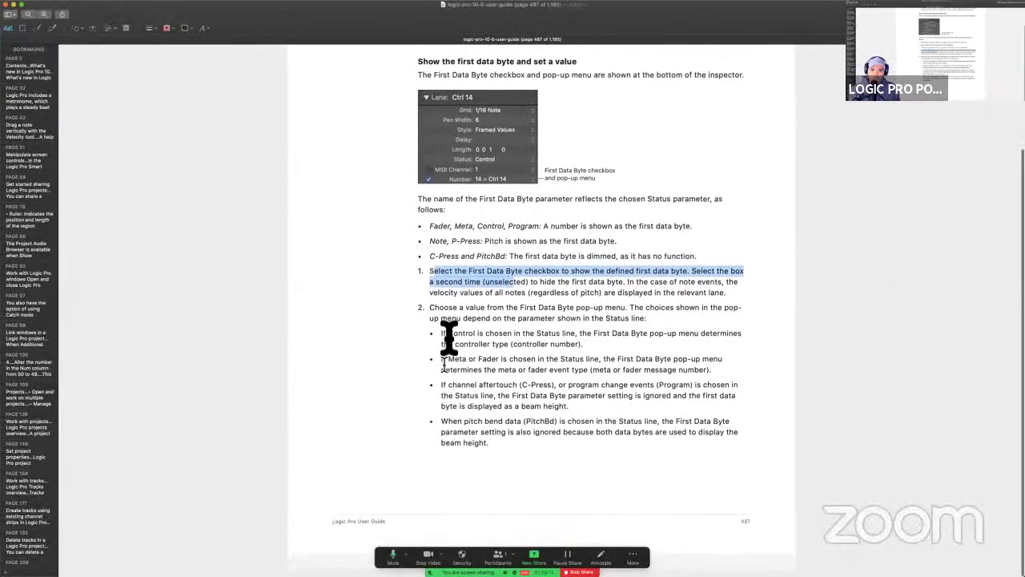
{"action": "scroll", "coordinate": [448, 337], "scroll_direction": "down", "scroll_amount": 1}
{"action": "scroll", "coordinate": [449, 337], "scroll_direction": "up", "scroll_amount": 1}
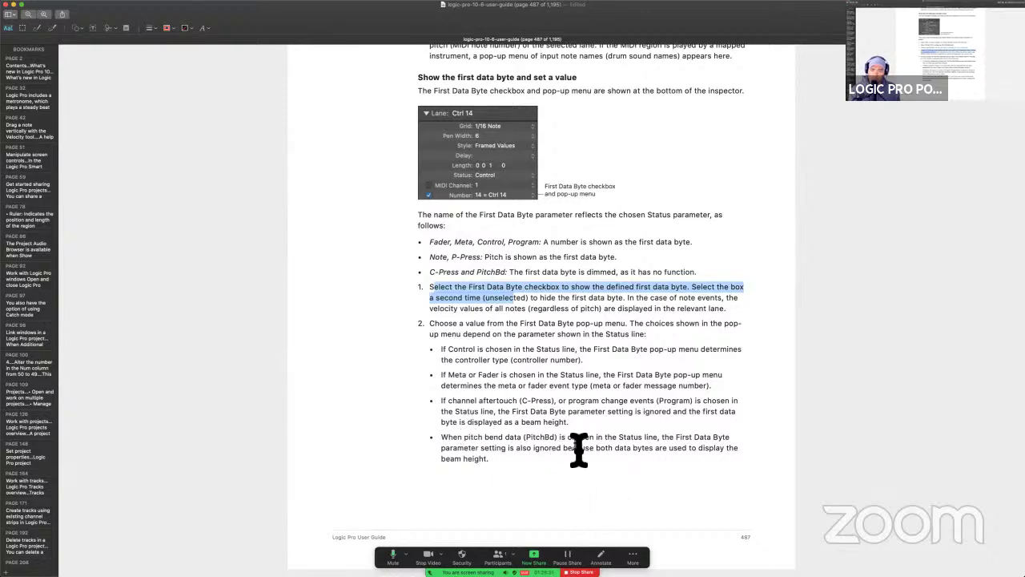
{"action": "scroll", "coordinate": [392, 427], "scroll_direction": "down", "scroll_amount": 10}
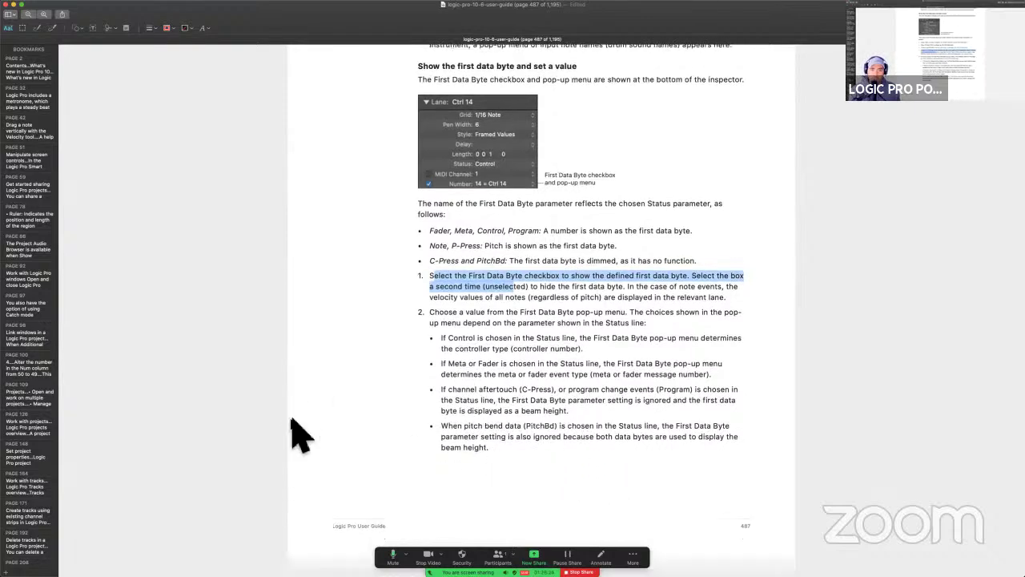
{"action": "scroll", "coordinate": [482, 255], "scroll_direction": "up", "scroll_amount": 1}
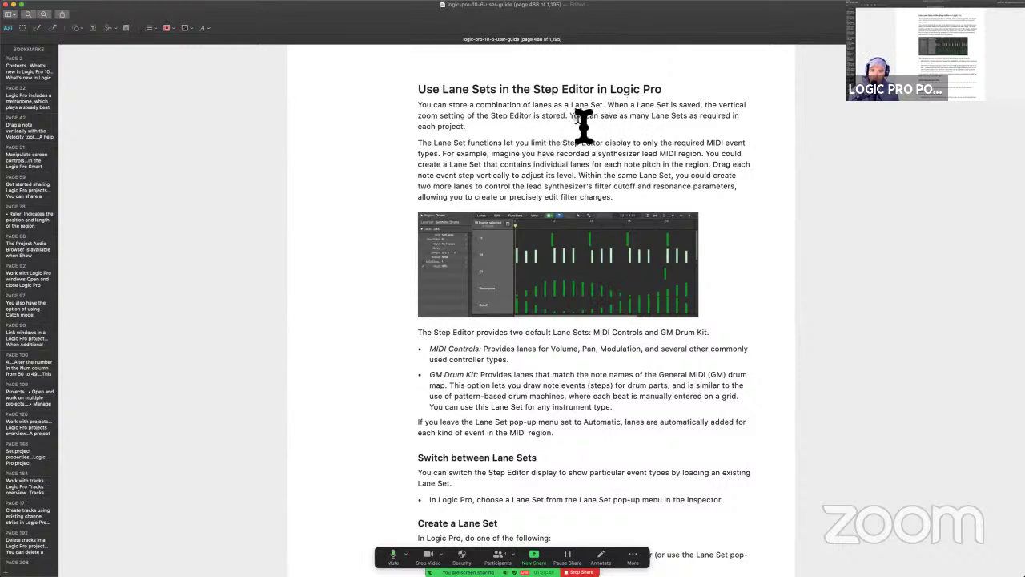
Highlight the guide's sentence "You can save as many Lane Sets as required in each project.".
{"action": "left_click_drag", "start_coordinate": [575, 116], "coordinate": [591, 133]}
{"action": "key", "text": "super+c"}
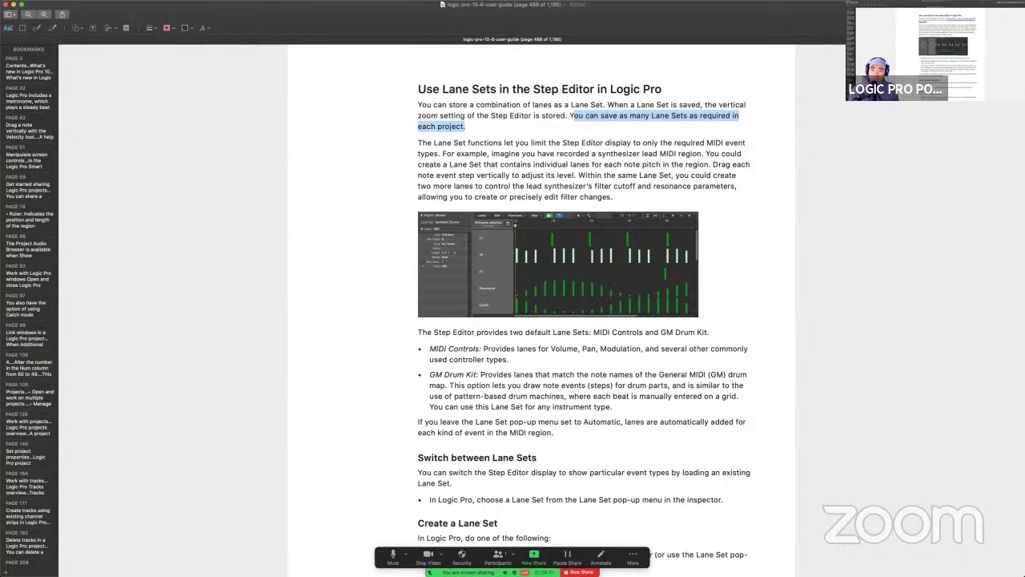
{"action": "key", "text": "ctrl+super+h"}
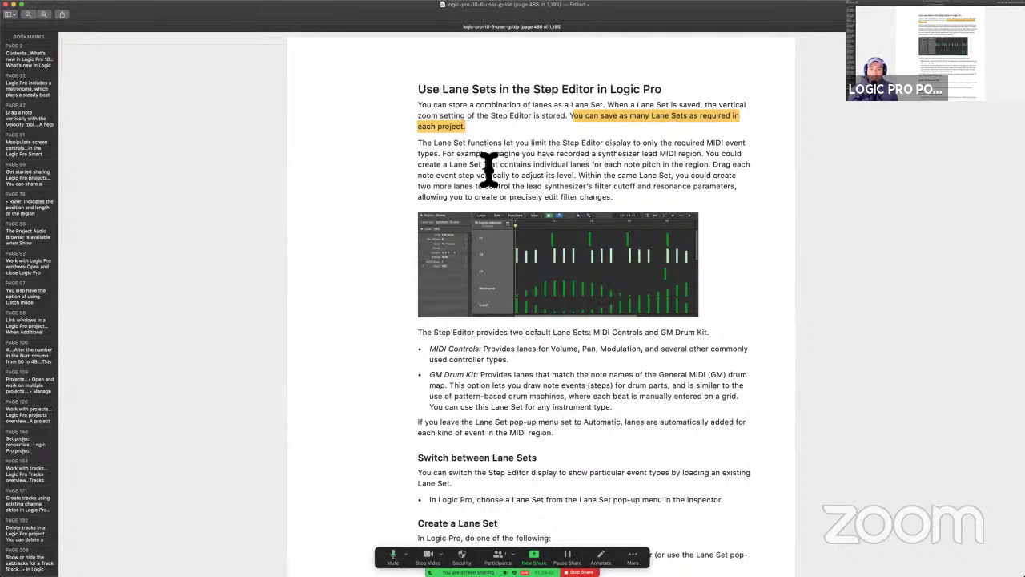
Read the guide's explanation of Lane Set functions and the default Lane Sets, and return to the Step Editor.
{"action": "left_click_drag", "start_coordinate": [418, 142], "coordinate": [444, 160]}
{"action": "left_click", "coordinate": [446, 160]}
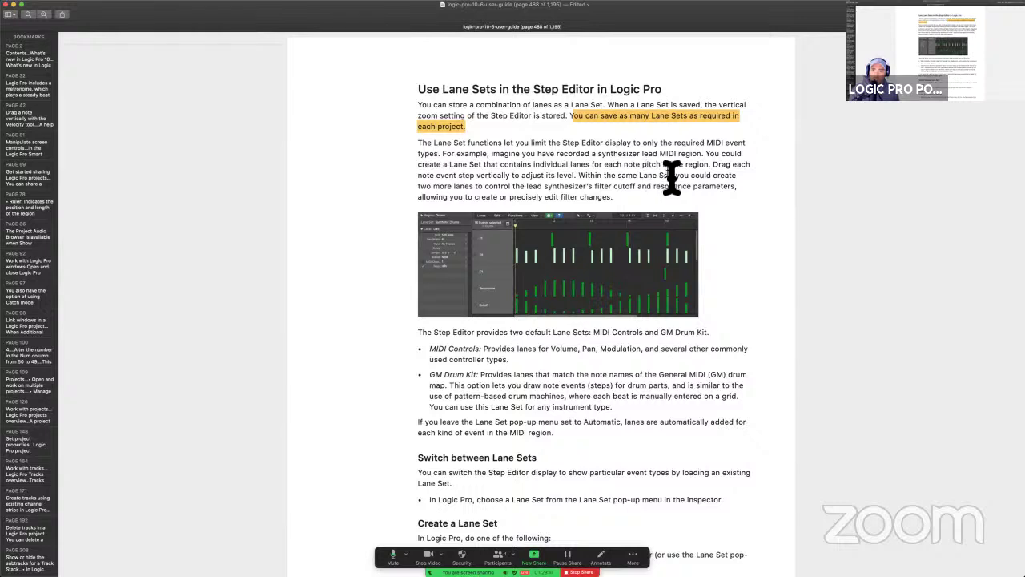
{"action": "left_click_drag", "start_coordinate": [708, 155], "coordinate": [719, 173]}
{"action": "left_click", "coordinate": [718, 171]}
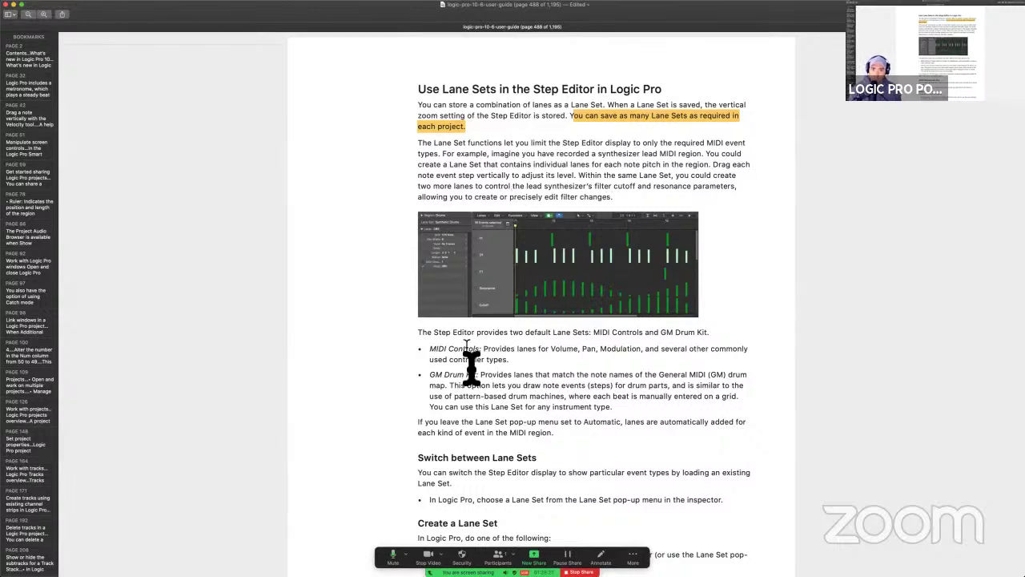
{"action": "scroll", "coordinate": [471, 367], "scroll_direction": "down", "scroll_amount": 5}
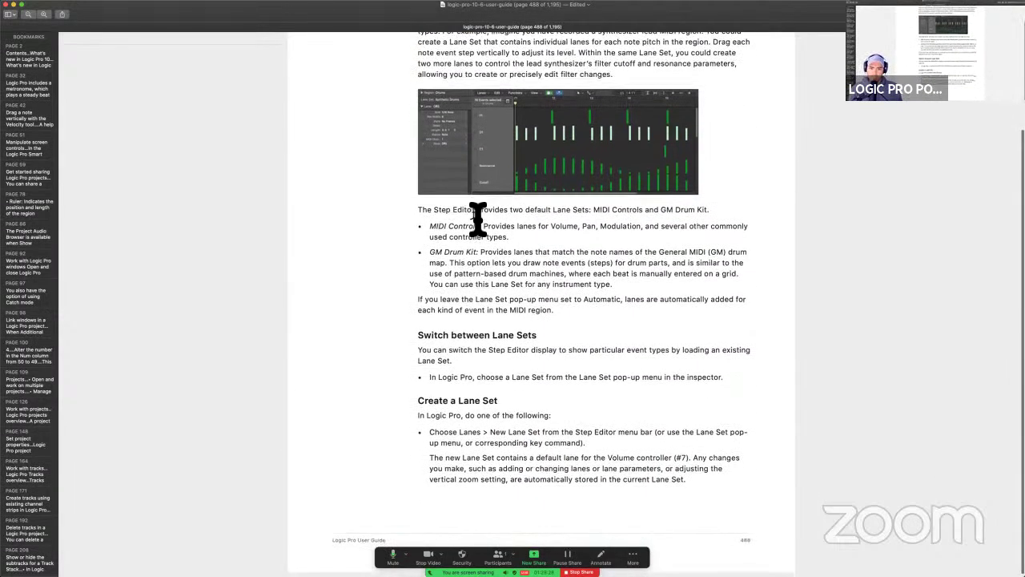
{"action": "key", "text": "super+Tab"}
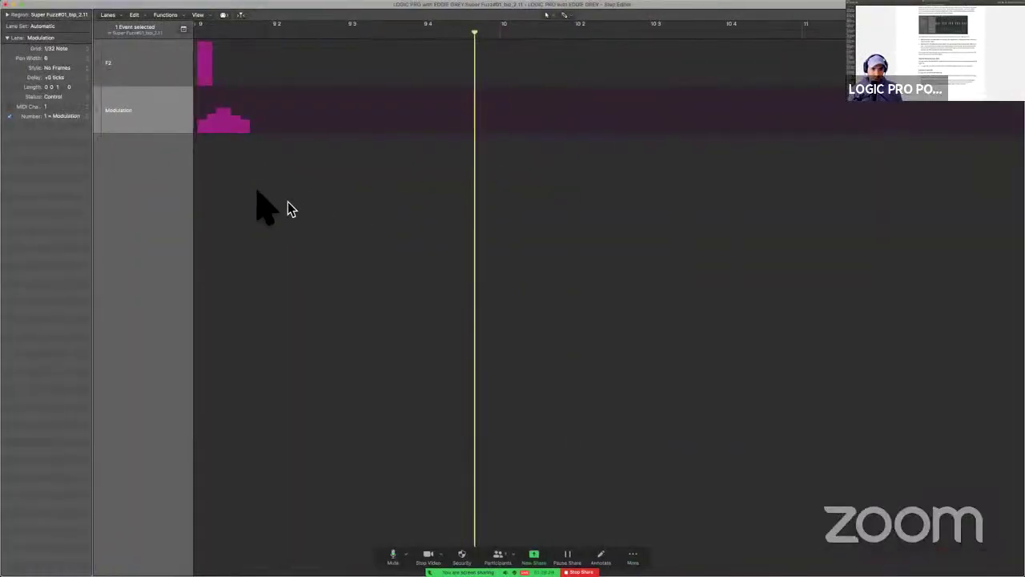
Select the Modulation lane with its events and create another lane beneath it.
{"action": "left_click", "coordinate": [140, 122]}
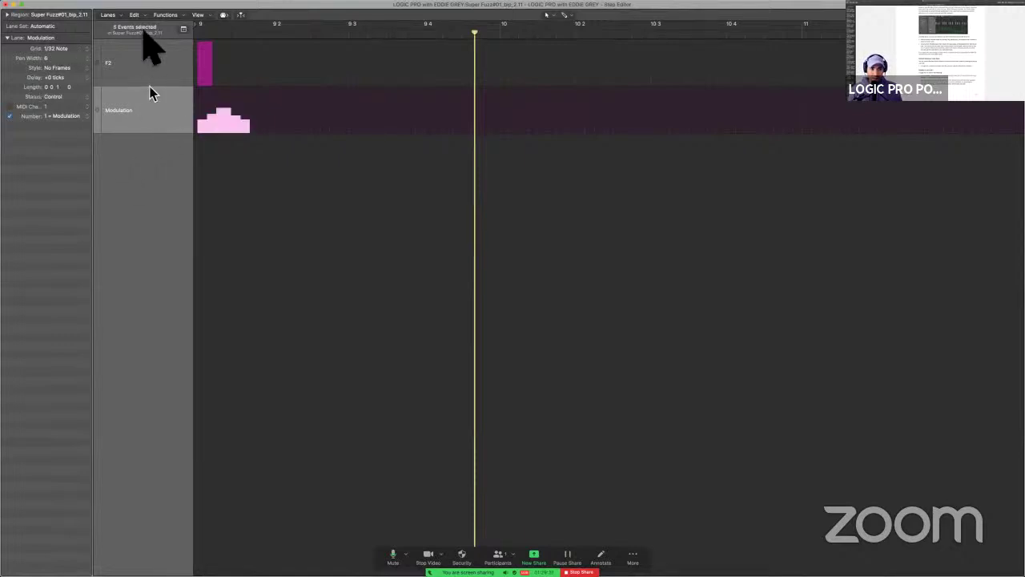
{"action": "left_click", "coordinate": [109, 15]}
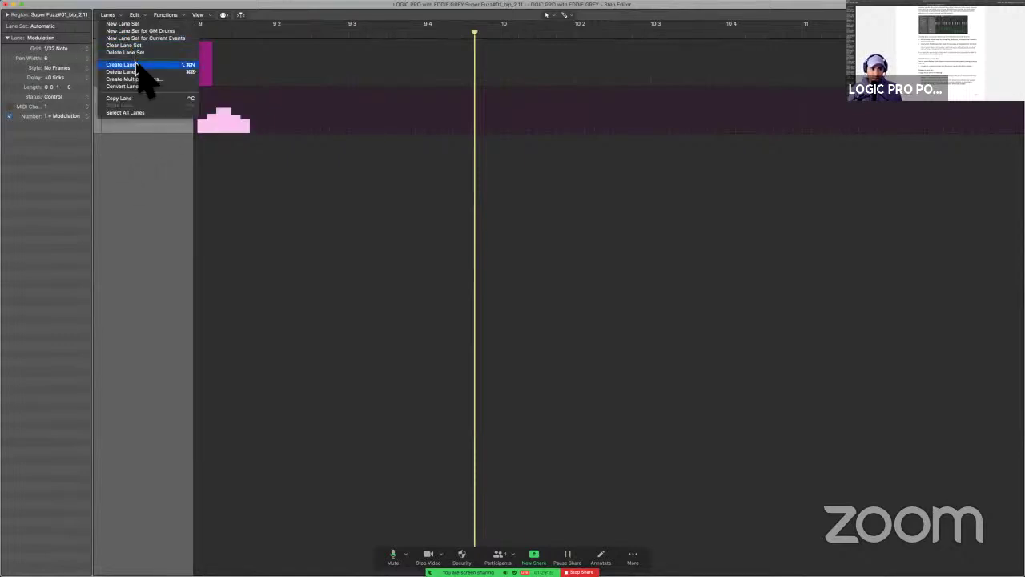
{"action": "left_click", "coordinate": [120, 64]}
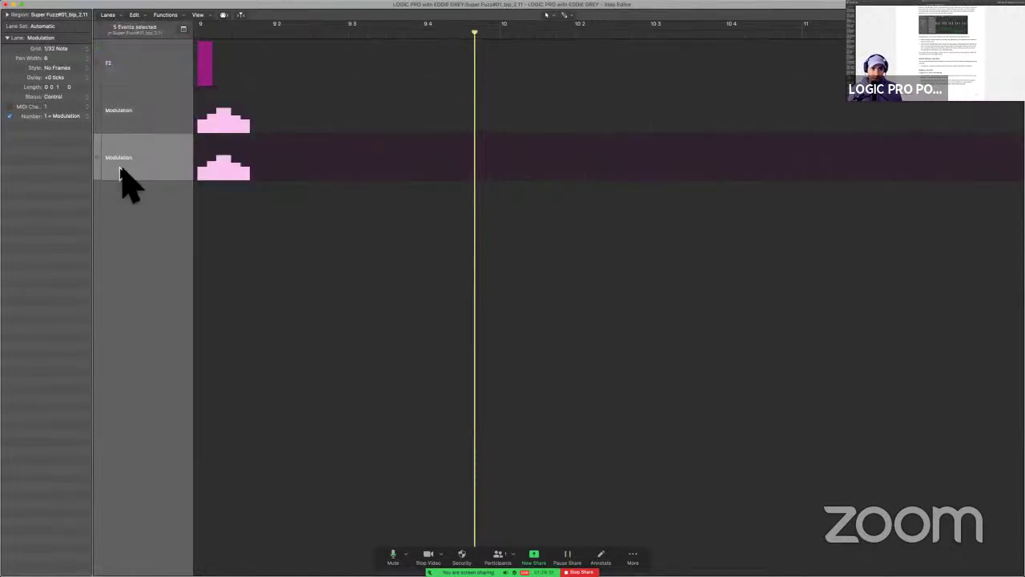
Examine the new lane's available controller numbers through 127 = Poly Mode On, and return to the user guide.
{"action": "left_click", "coordinate": [83, 117]}
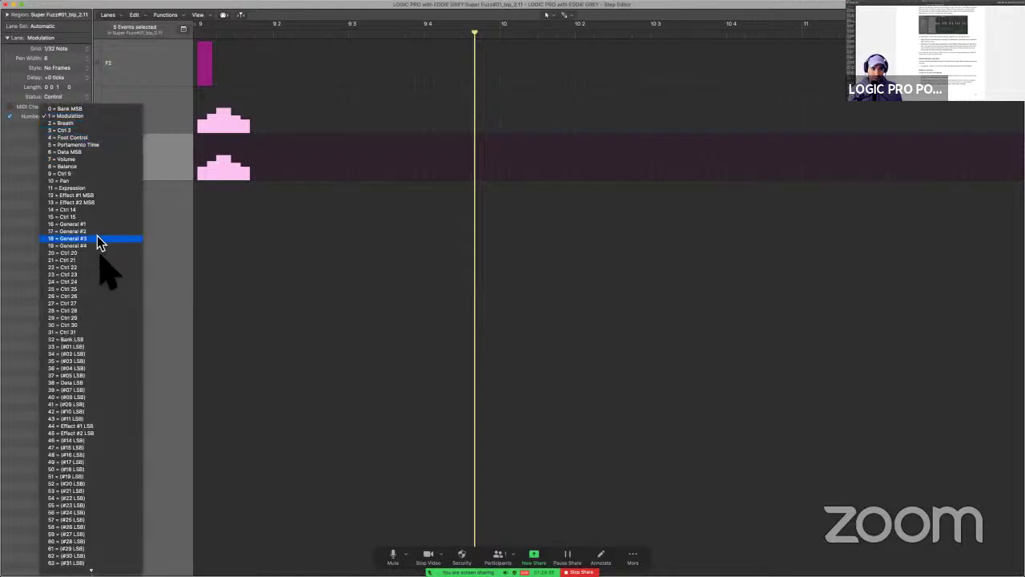
{"action": "mouse_move", "coordinate": [91, 569]}
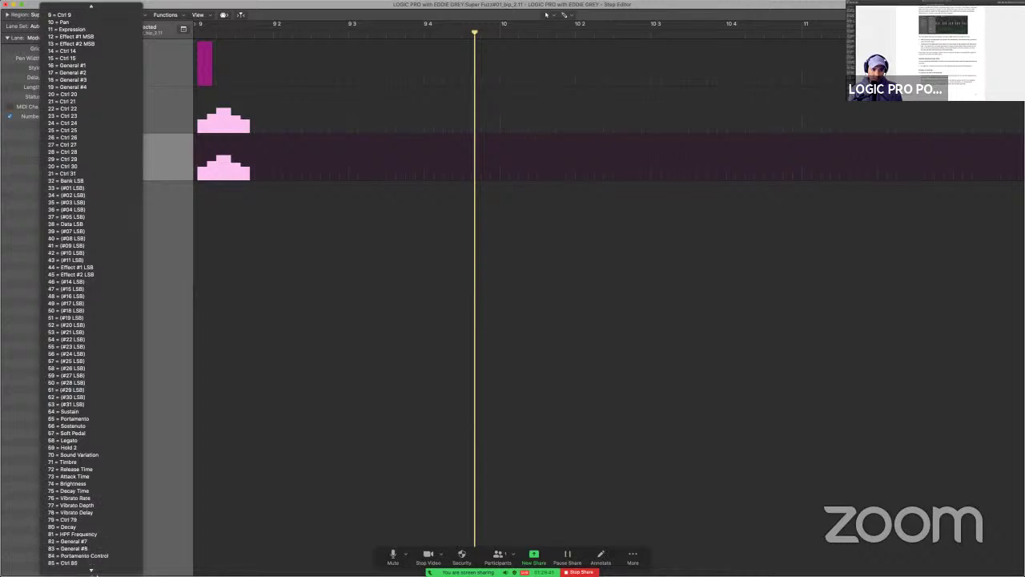
{"action": "scroll", "coordinate": [108, 537], "scroll_direction": "down", "scroll_amount": 6}
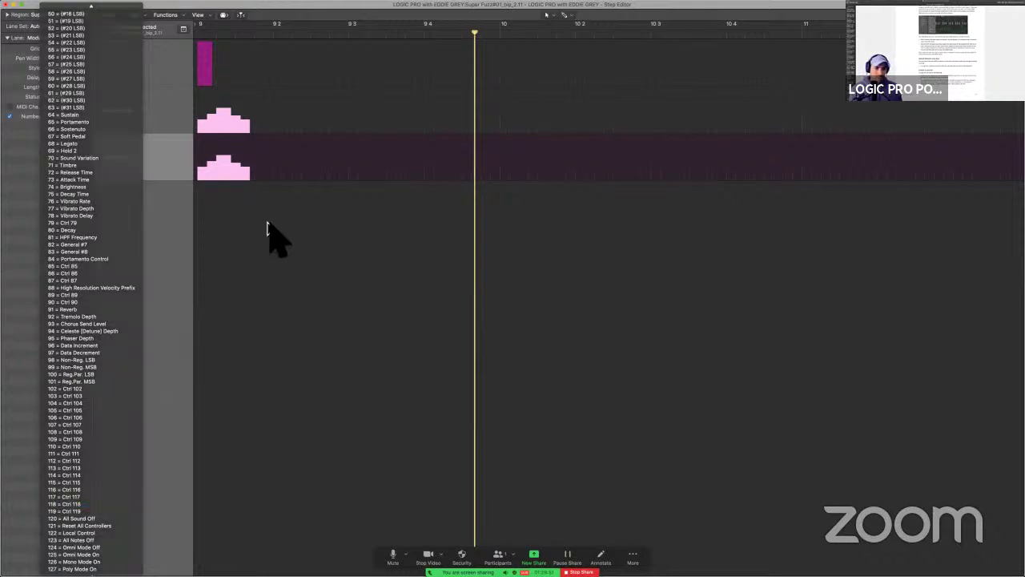
{"action": "key", "text": "ctrl+Left"}
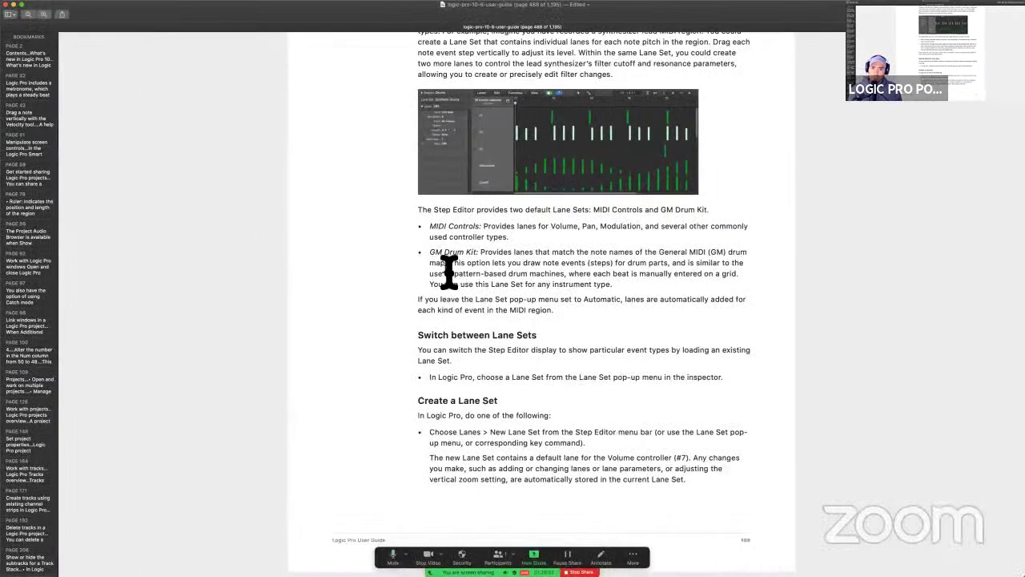
Highlight and read the guide's descriptions of the MIDI Controls and GM Drum Kit default Lane Sets.
{"action": "left_click_drag", "start_coordinate": [429, 227], "coordinate": [497, 234]}
{"action": "left_click", "coordinate": [492, 233]}
{"action": "left_click_drag", "start_coordinate": [484, 232], "coordinate": [650, 233]}
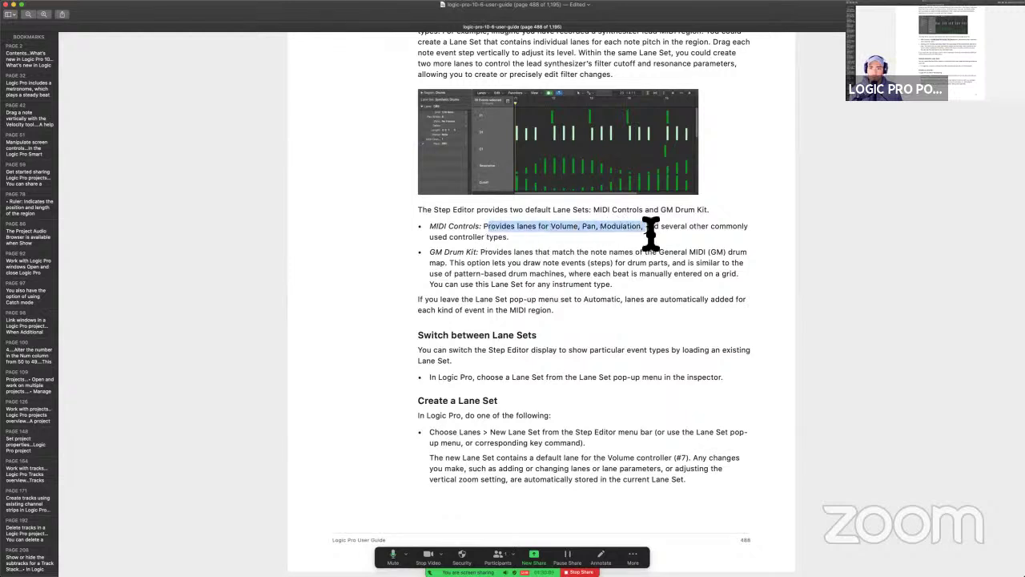
{"action": "left_click", "coordinate": [490, 258]}
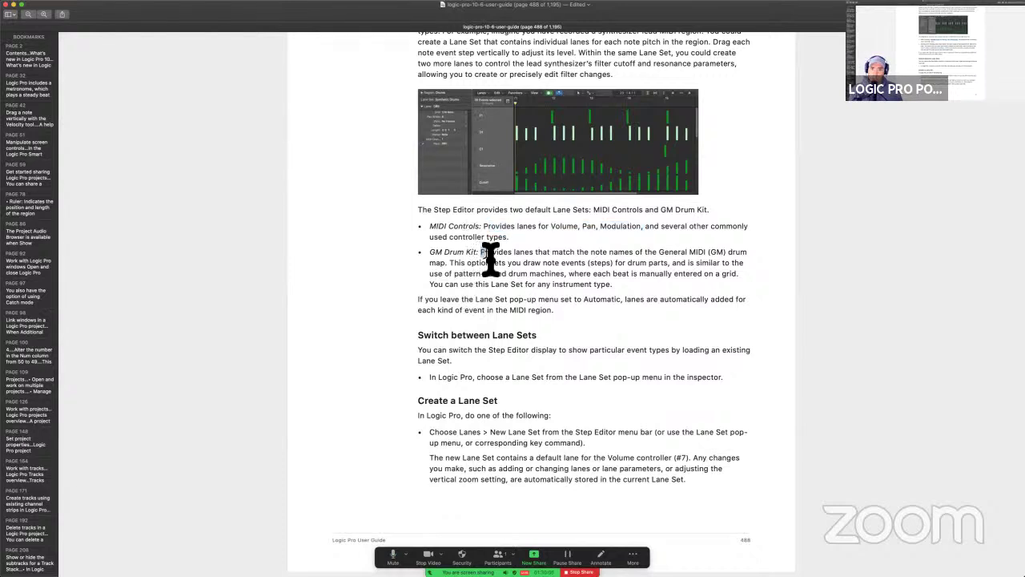
{"action": "left_click_drag", "start_coordinate": [425, 257], "coordinate": [484, 258]}
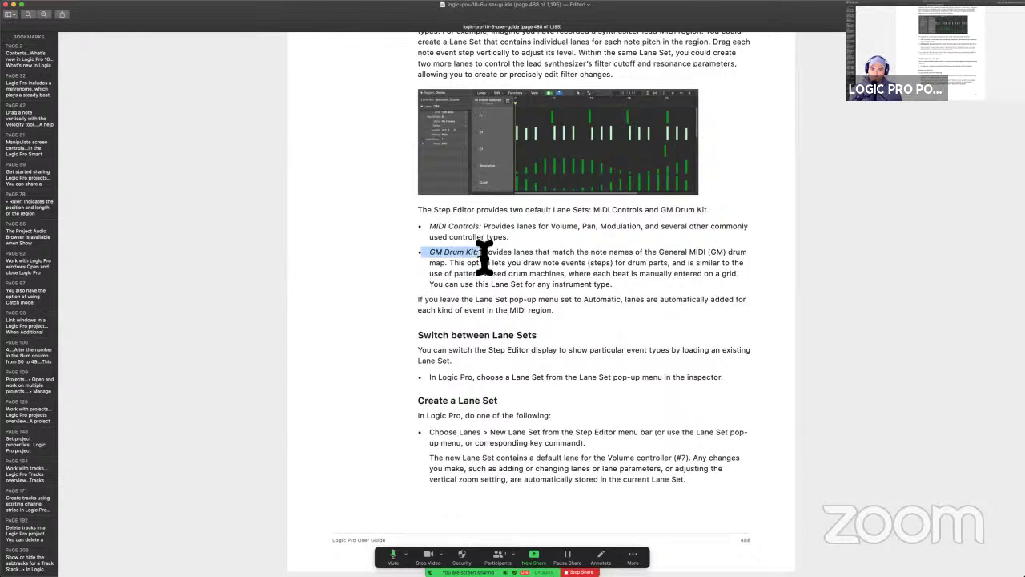
{"action": "left_click", "coordinate": [550, 258]}
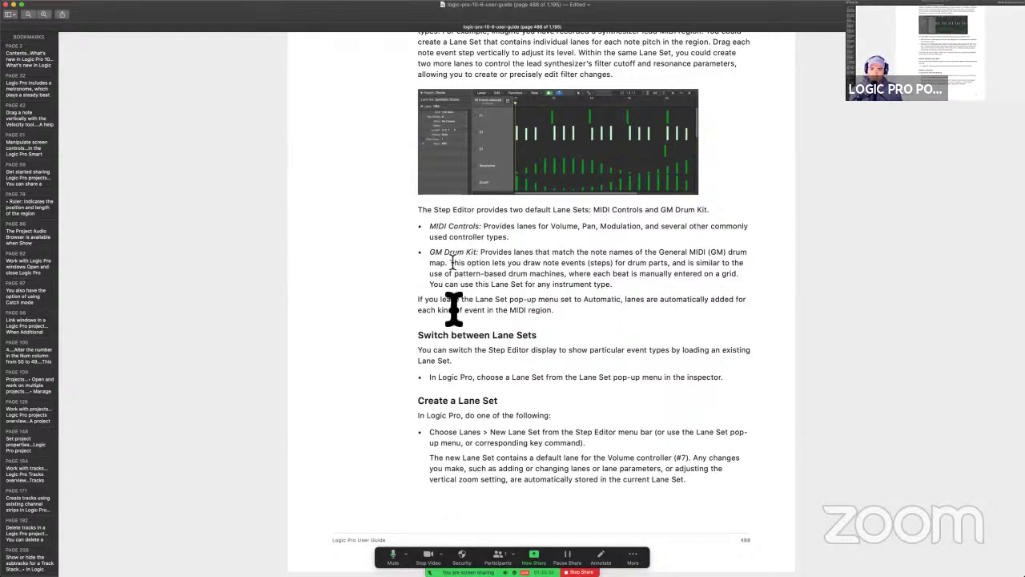
Switch to the Step Editor in Logic Pro and change the Lane Set from Automatic to MIDI Controls.
{"action": "key", "text": "ctrl+Right"}
{"action": "left_click", "coordinate": [112, 15]}
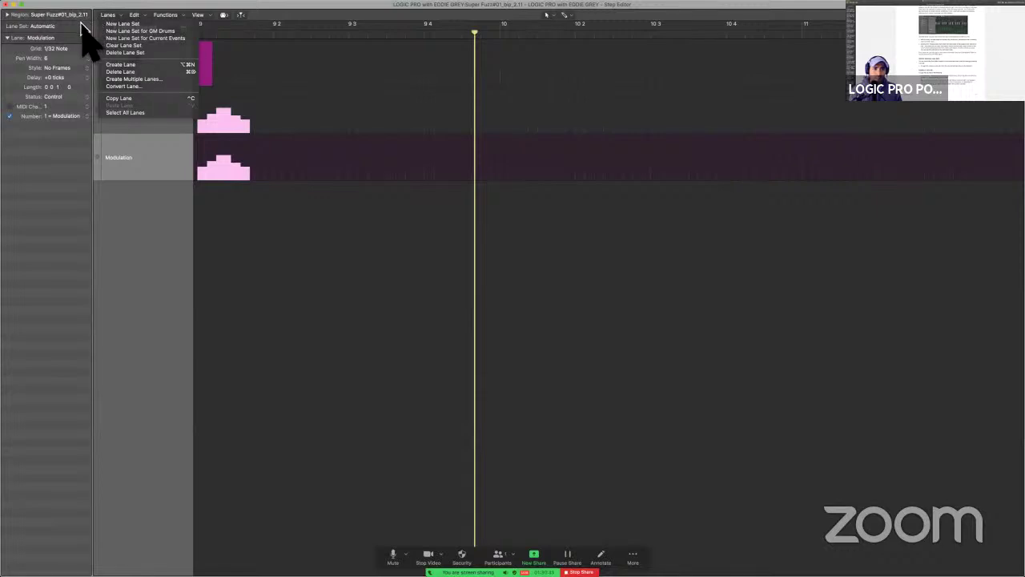
{"action": "left_click", "coordinate": [84, 38]}
{"action": "left_click", "coordinate": [70, 30]}
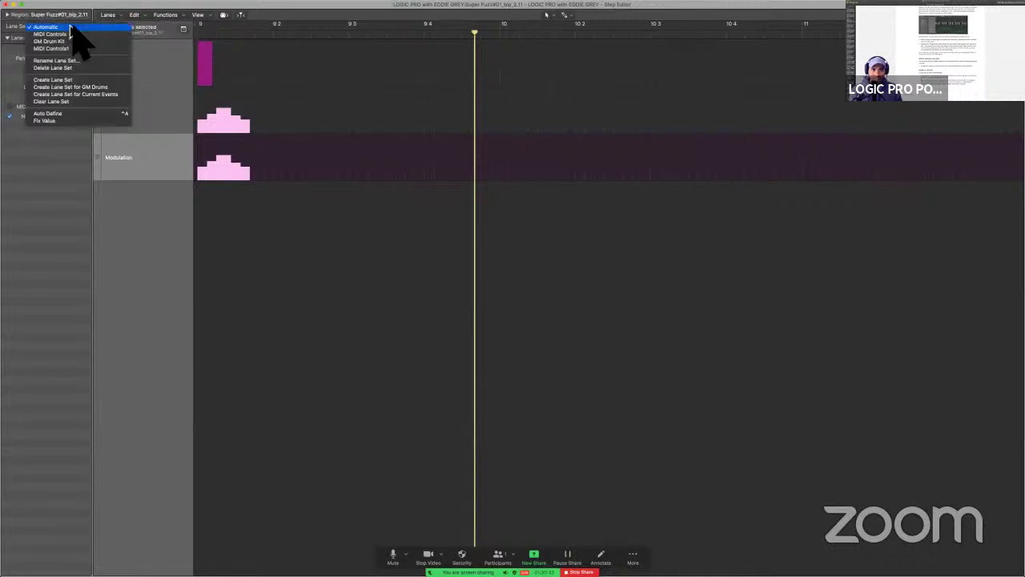
{"action": "left_click", "coordinate": [72, 37]}
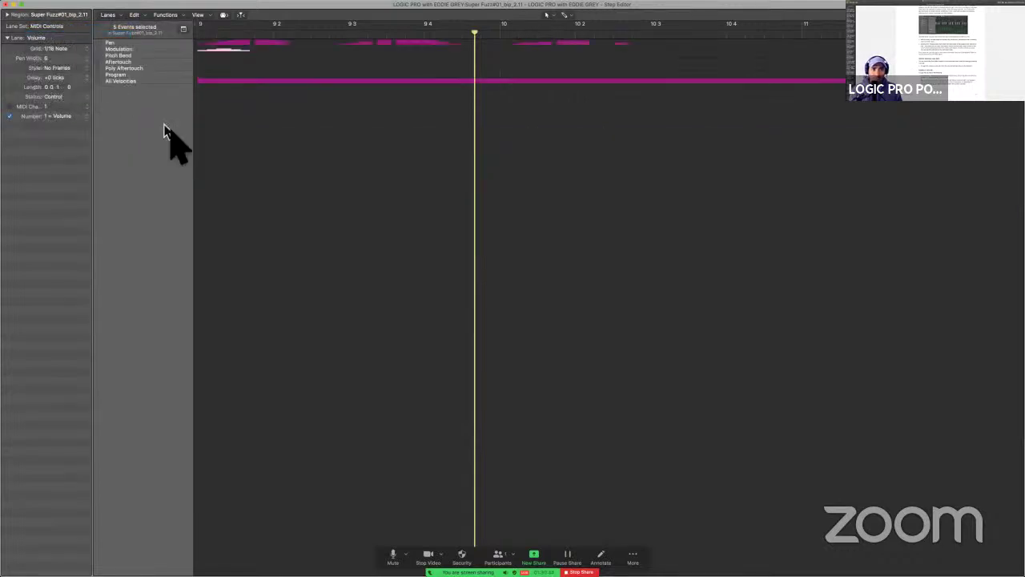
{"action": "scroll", "coordinate": [172, 138], "scroll_direction": "up", "scroll_amount": 4}
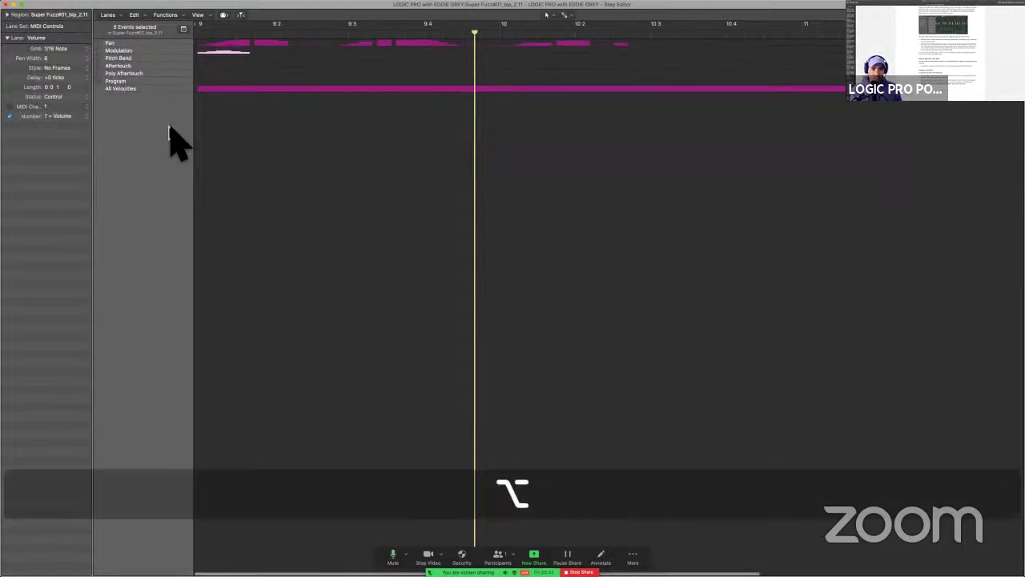
{"action": "scroll", "coordinate": [171, 138], "scroll_direction": "up", "scroll_amount": 5}
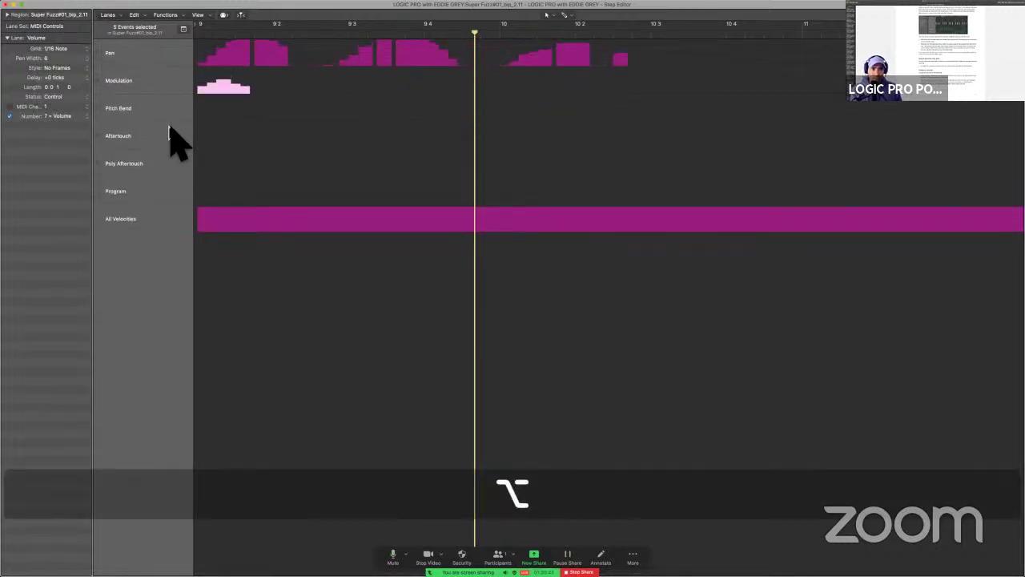
{"action": "scroll", "coordinate": [171, 138], "scroll_direction": "up", "scroll_amount": 4}
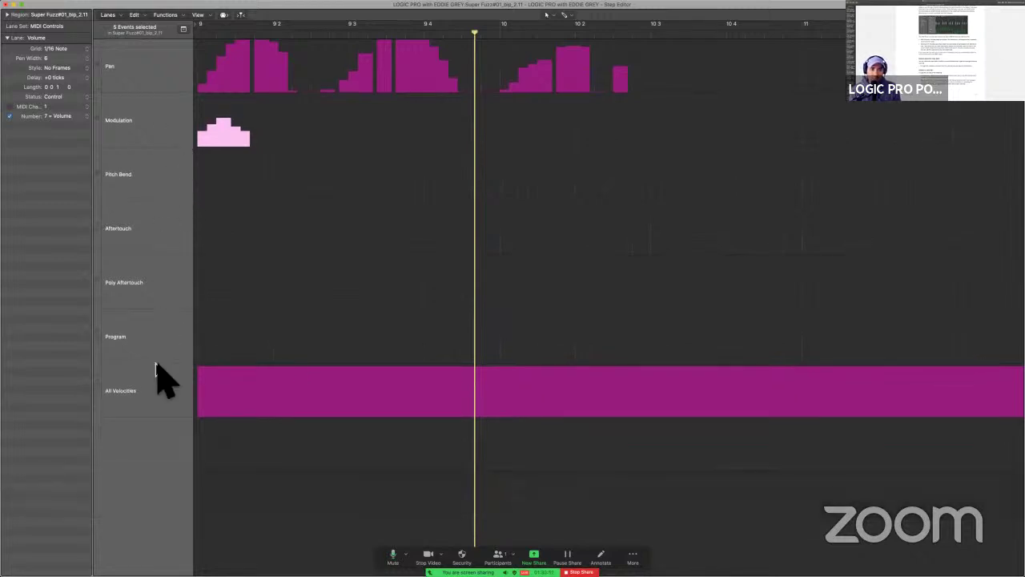
Play the region from its start to hear the existing Pan and Modulation steps, and stop playback.
{"action": "key", "text": "alt+space"}
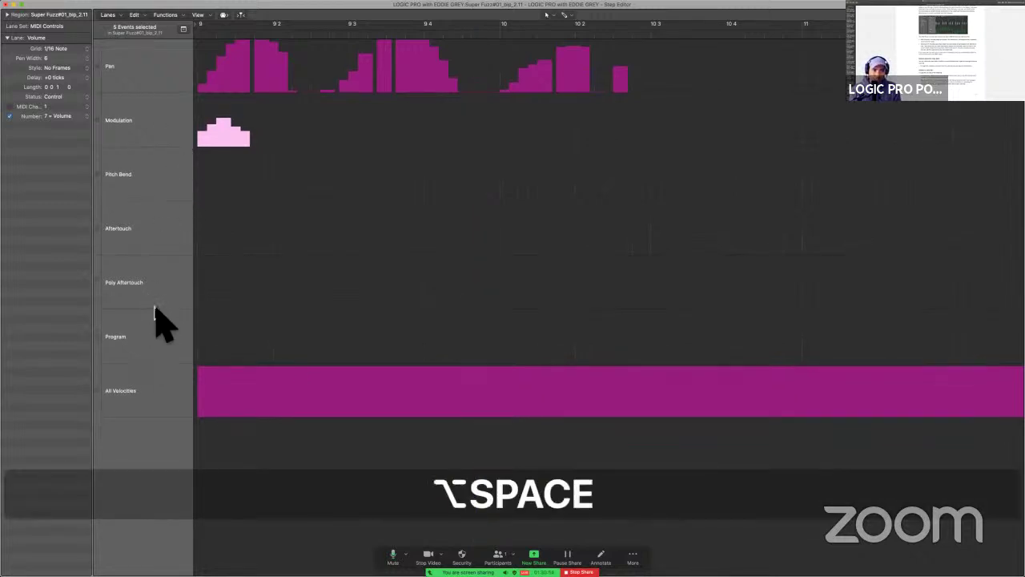
{"action": "key", "text": "space"}
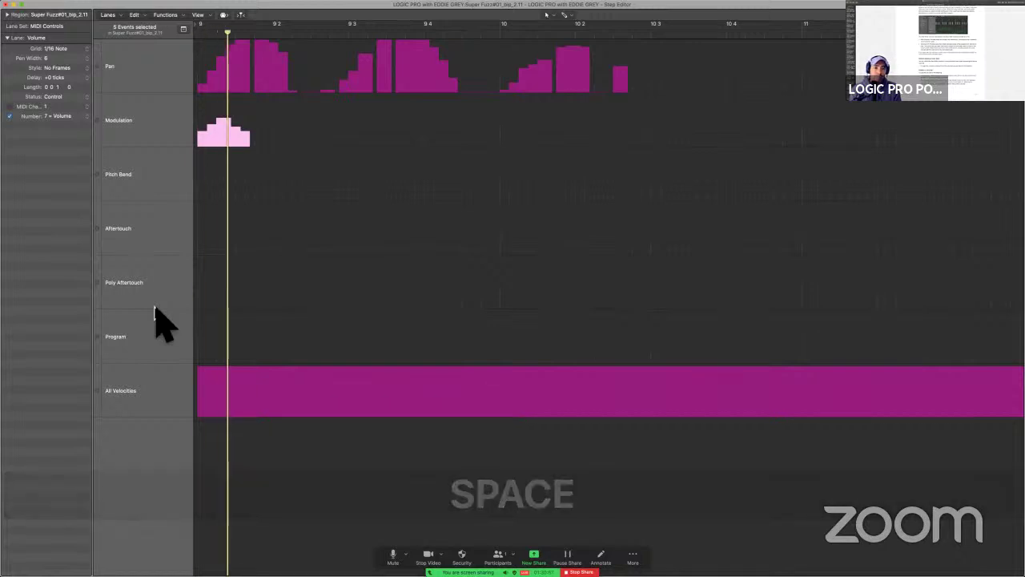
{"action": "key", "text": "space"}
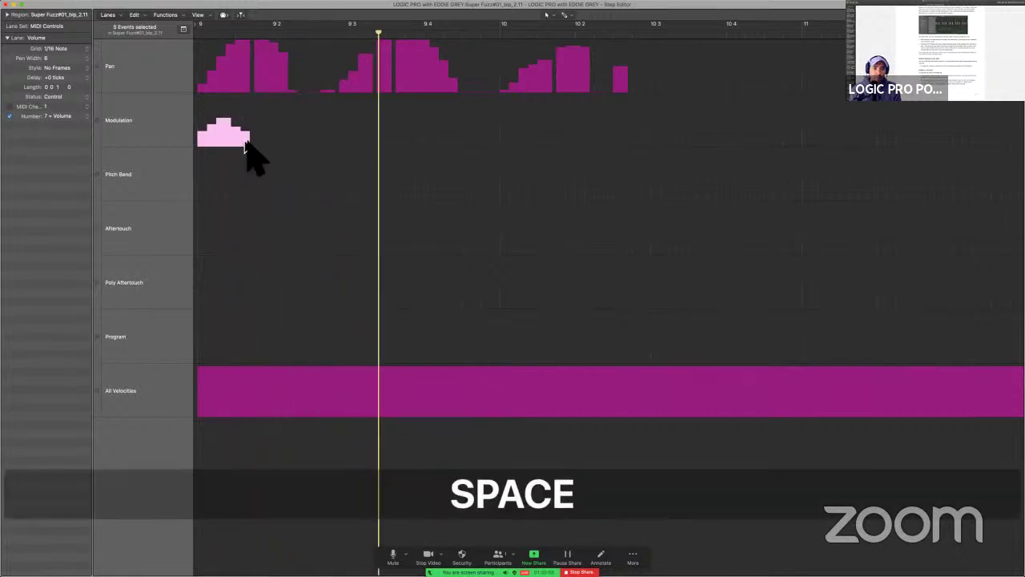
Lower the selected steps in the Modulation lane and erase all of them with the Eraser tool.
{"action": "left_click", "coordinate": [247, 157]}
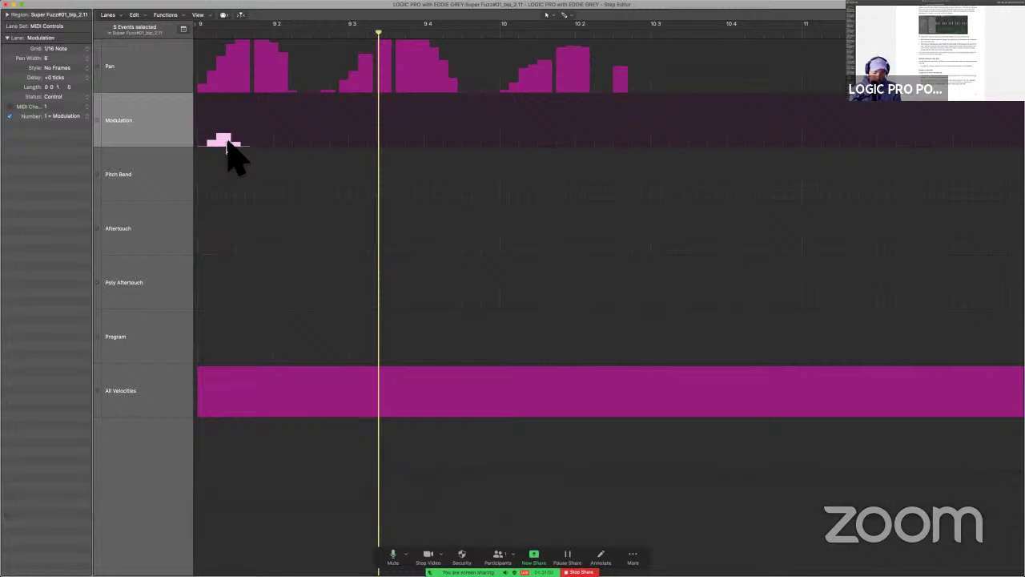
{"action": "key", "text": "t"}
{"action": "key", "text": "e"}
{"action": "left_click", "coordinate": [226, 142]}
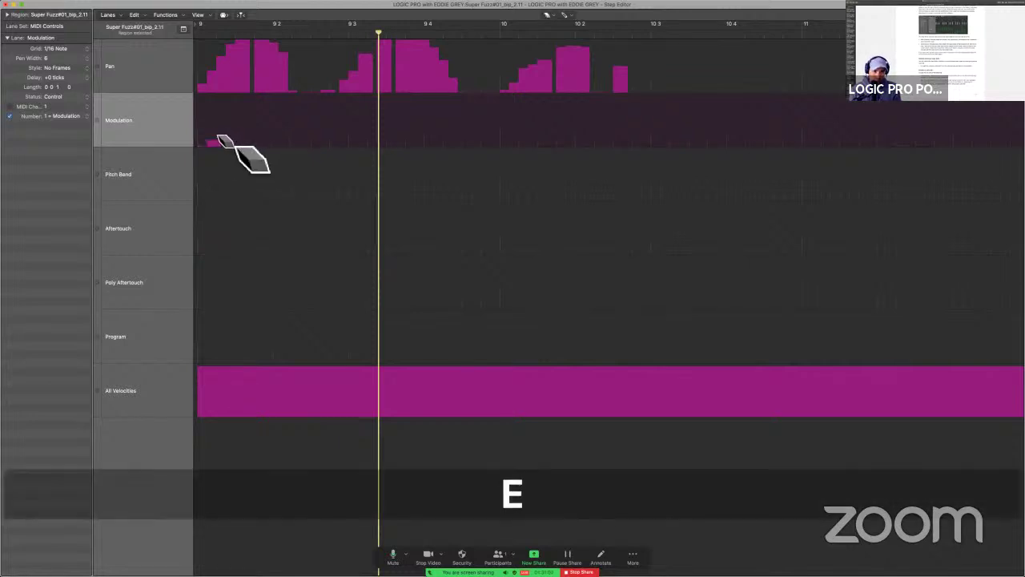
{"action": "left_click", "coordinate": [213, 144]}
{"action": "key", "text": "t"}
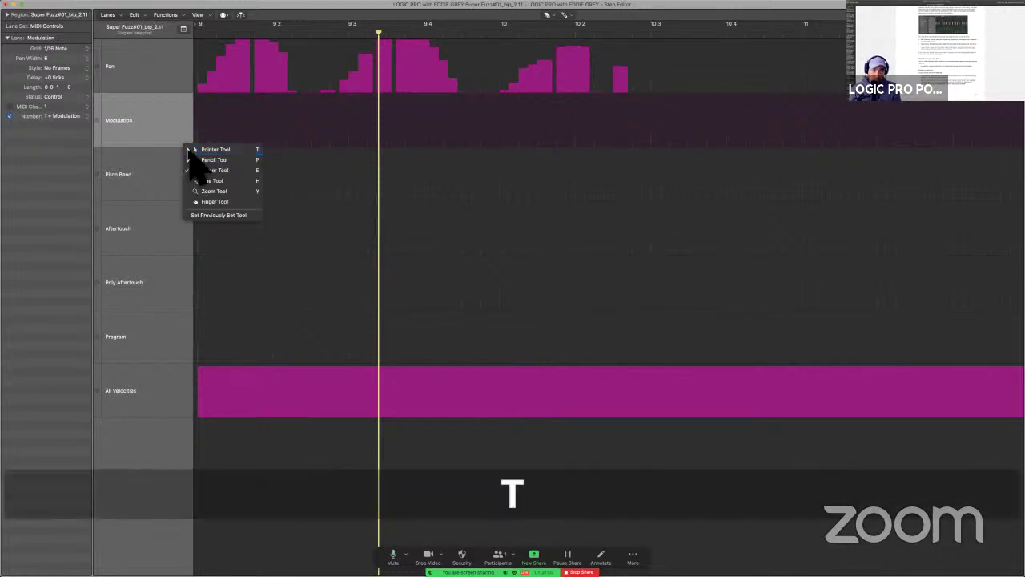
Start playback from the region's start, erase every step in the Pan lane, and stop playback.
{"action": "key", "text": "alt"}
{"action": "key", "text": "space"}
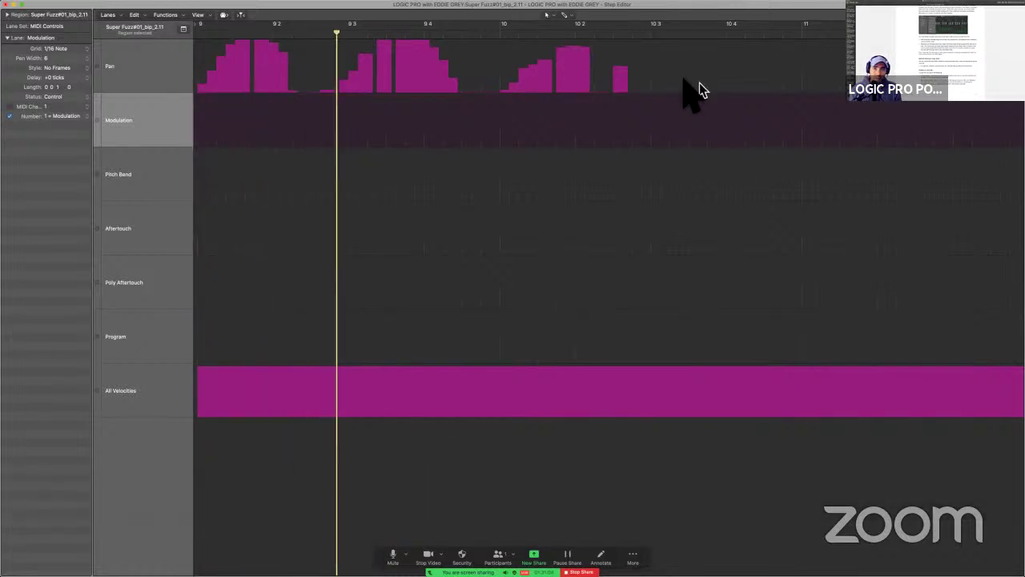
{"action": "mouse_move", "coordinate": [679, 83]}
{"action": "left_mouse_down"}
{"action": "mouse_move", "coordinate": [686, 92]}
{"action": "mouse_move", "coordinate": [192, 84]}
{"action": "left_mouse_up"}
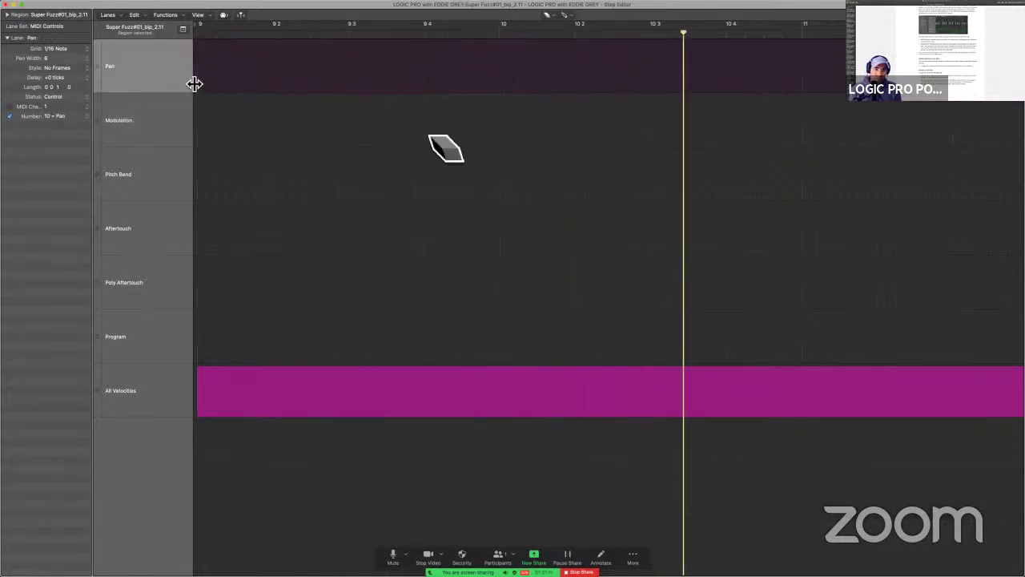
{"action": "key", "text": "space"}
Draw two Pitch Bend steps with the Pencil tool, one at 9 2 and a lower one midway to 9 3.
{"action": "key", "text": "t"}
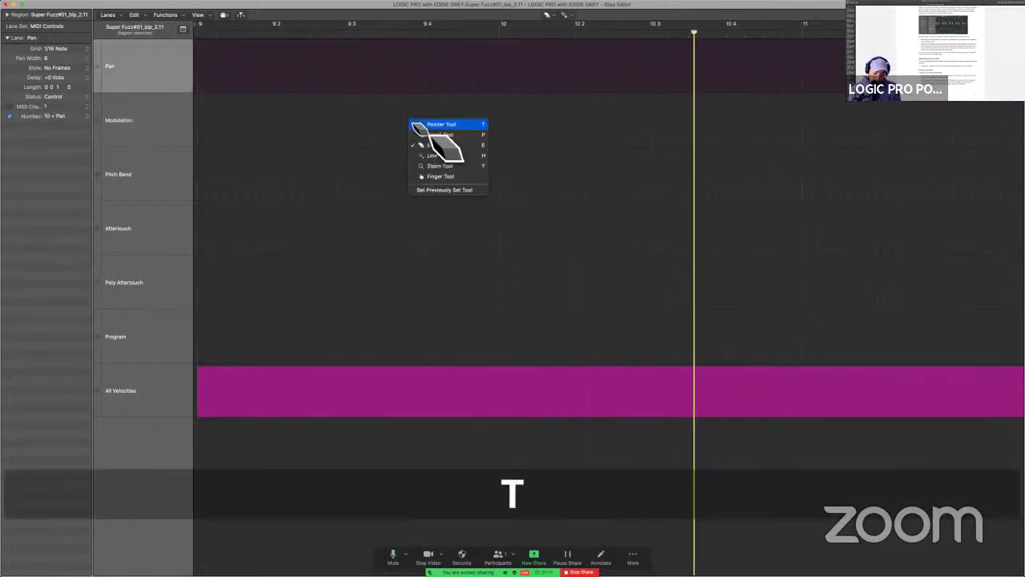
{"action": "left_click", "coordinate": [440, 135]}
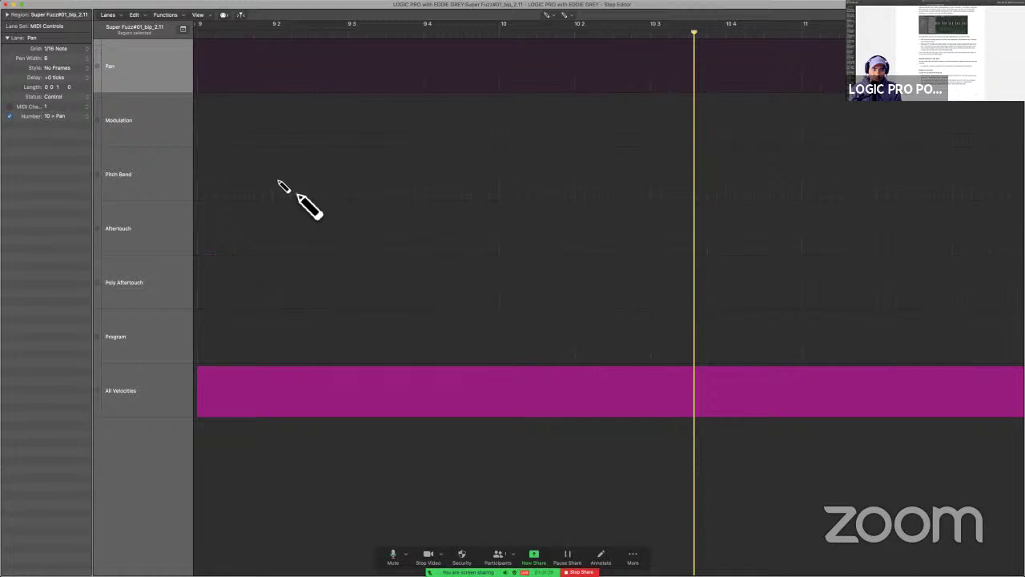
{"action": "left_click", "coordinate": [278, 184]}
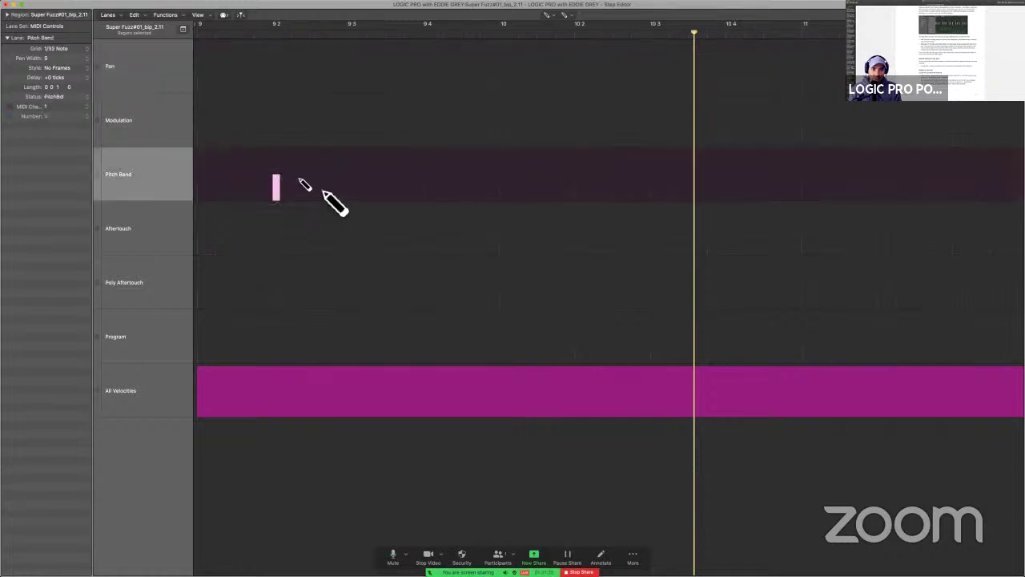
{"action": "left_click", "coordinate": [314, 185]}
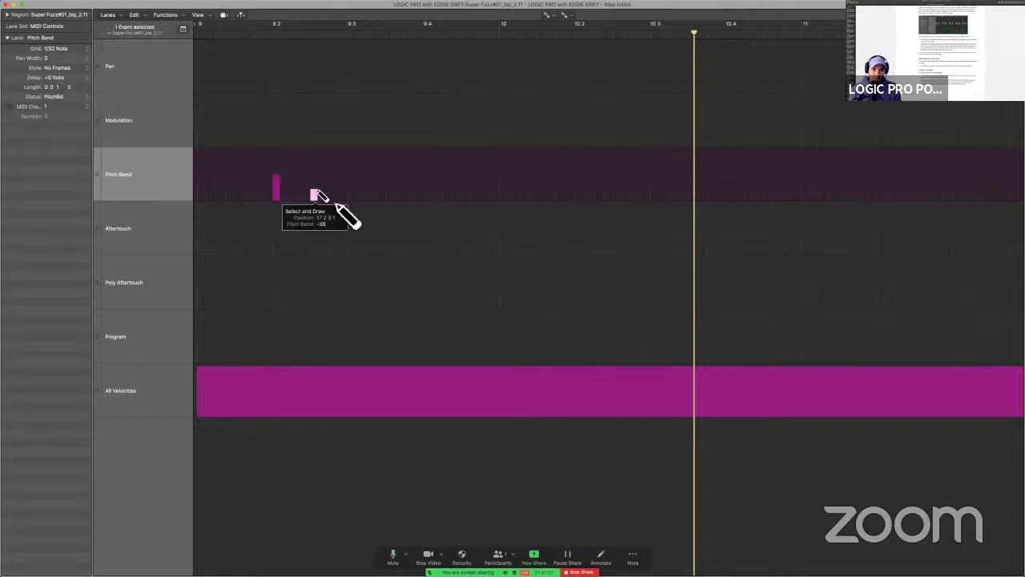
{"action": "left_click_drag", "start_coordinate": [312, 189], "coordinate": [313, 189]}
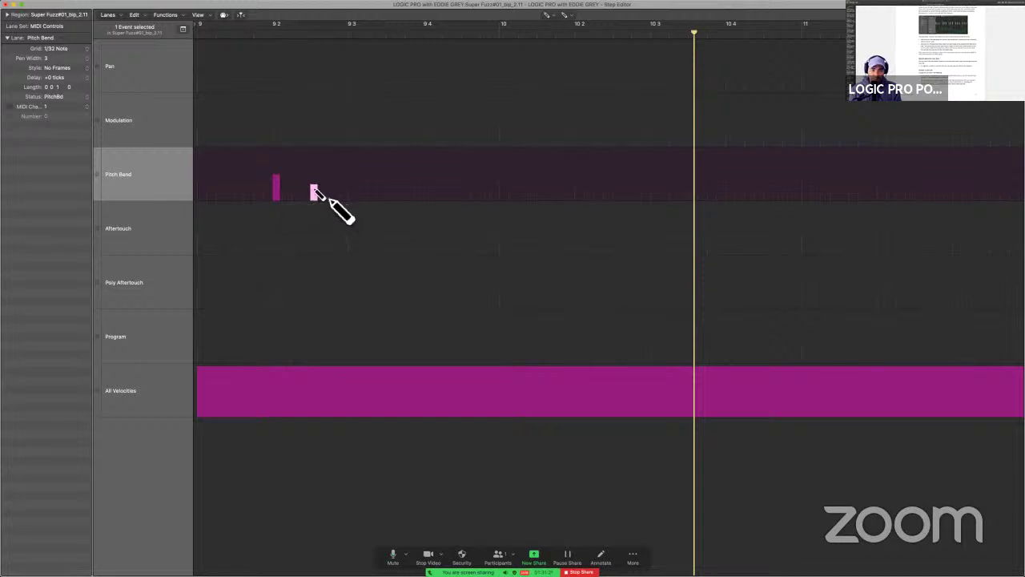
Play the region from its start to audition the two Pitch Bend steps, and stop playback.
{"action": "key", "text": "alt"}
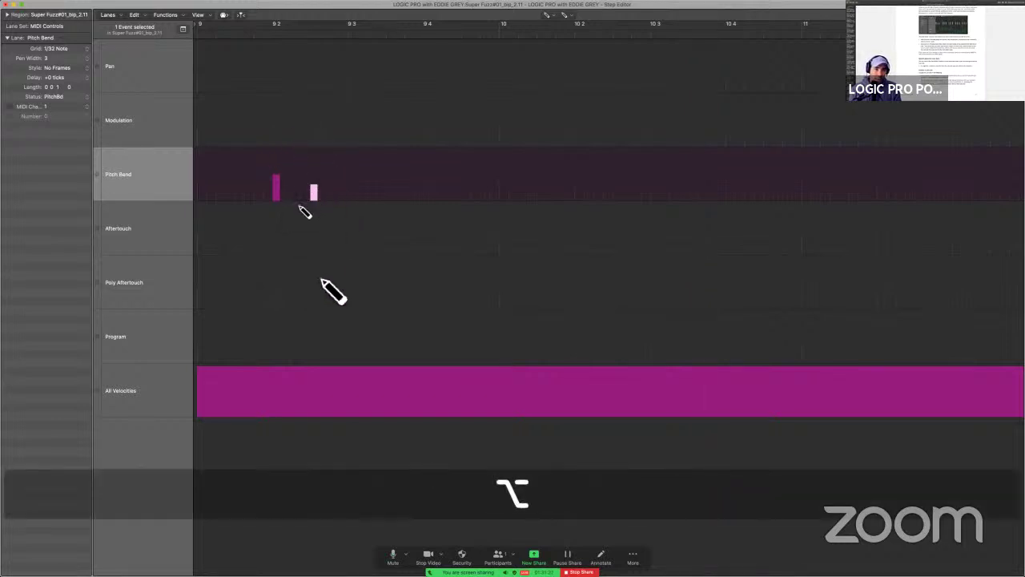
{"action": "key", "text": "space"}
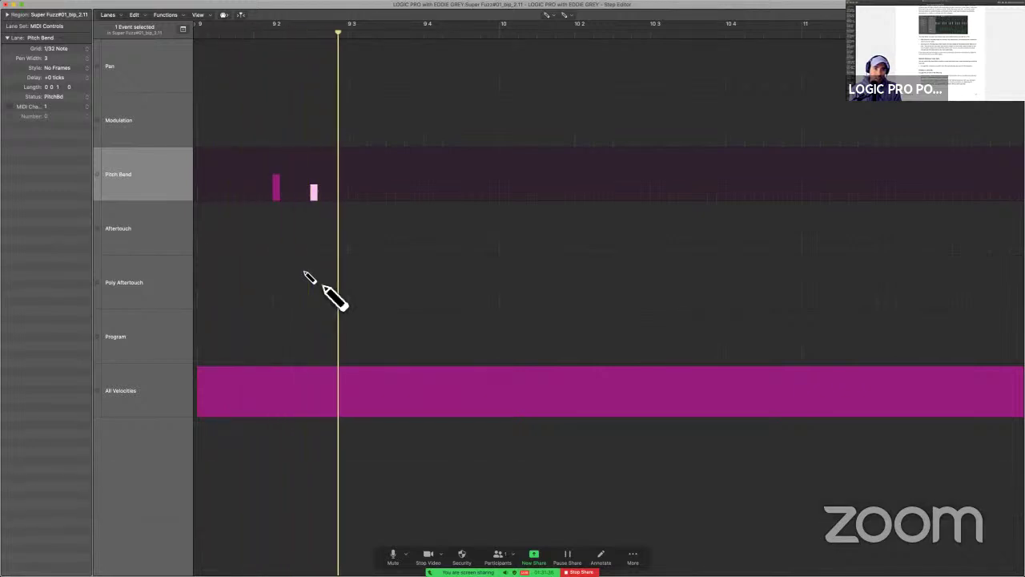
{"action": "key", "text": "space"}
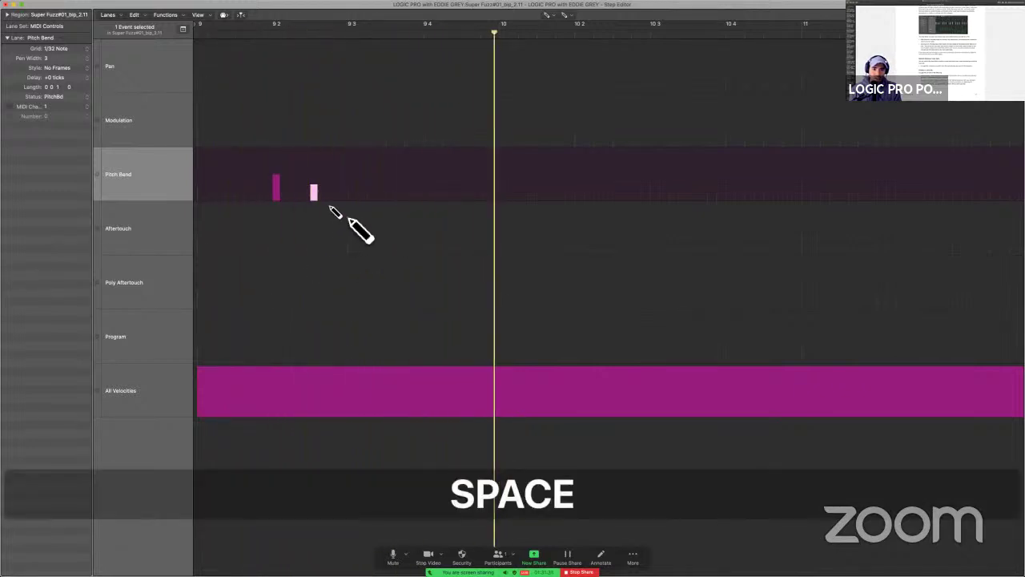
Draw a third Pitch Bend step just before 9 3, delete the extra one drawn at 9 3, and play the region.
{"action": "left_click", "coordinate": [352, 194]}
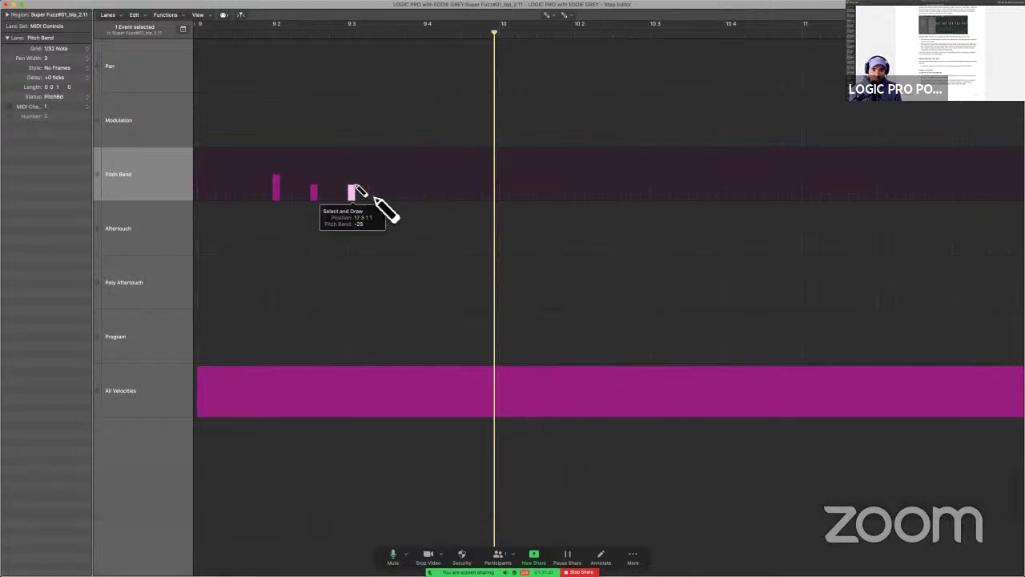
{"action": "left_click", "coordinate": [350, 182]}
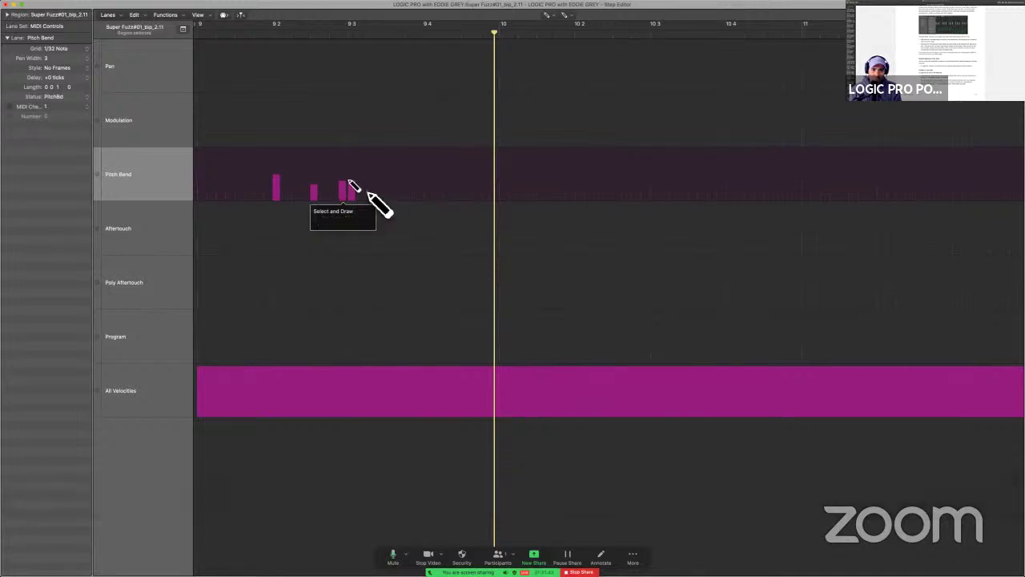
{"action": "left_click", "coordinate": [344, 181]}
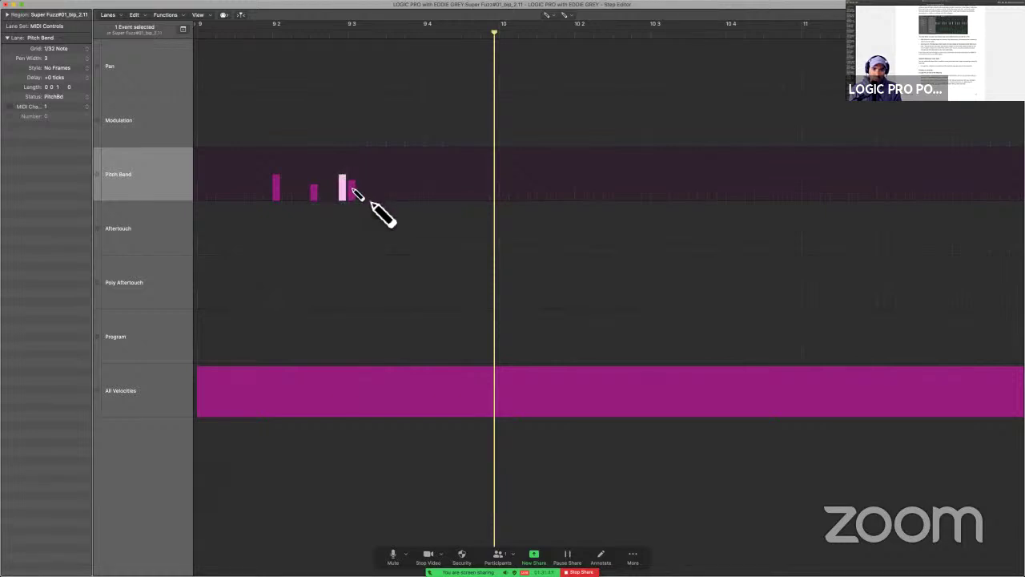
{"action": "right_click", "coordinate": [352, 189]}
{"action": "left_click", "coordinate": [362, 200]}
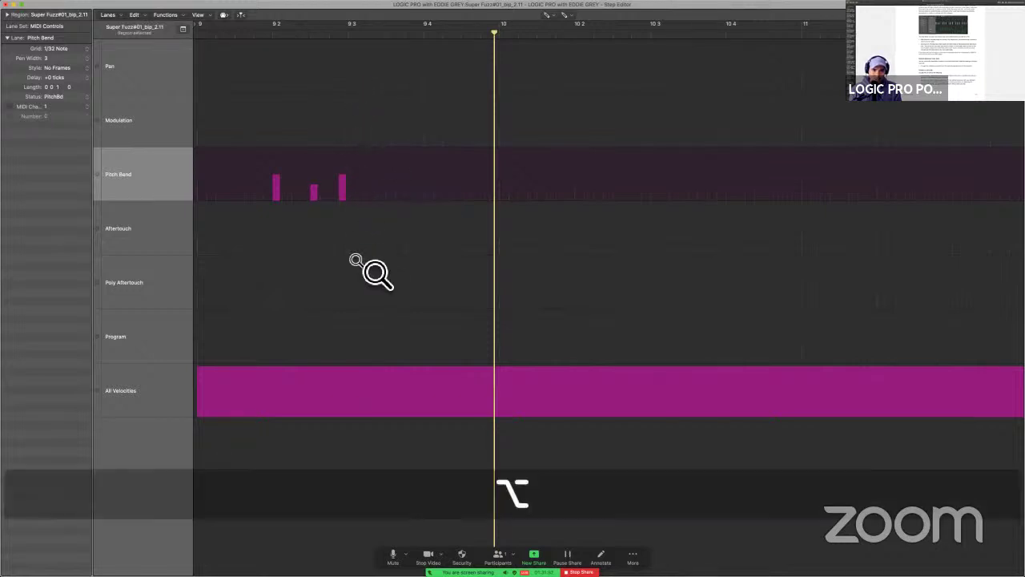
{"action": "key", "text": "alt+space"}
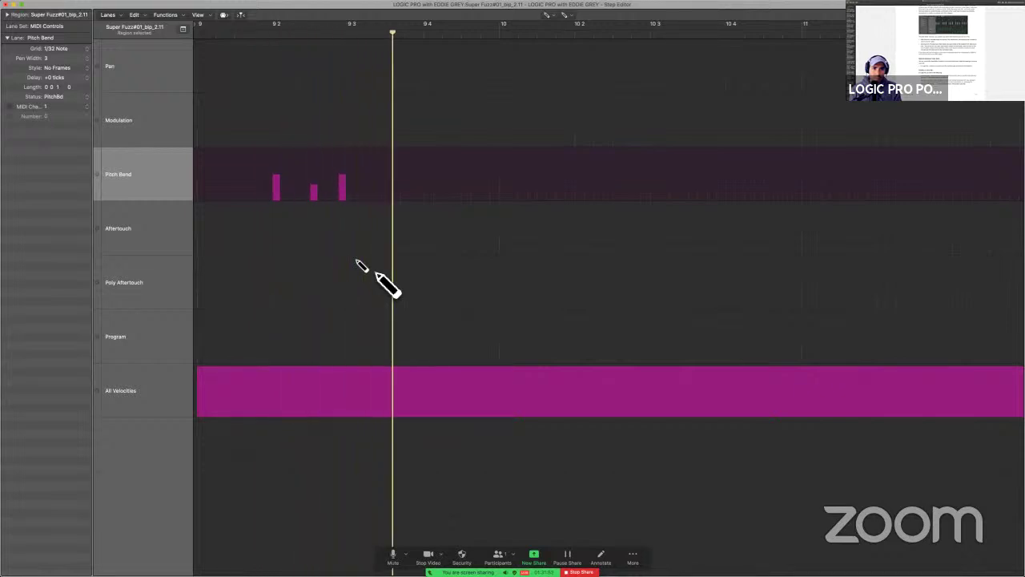
{"action": "key", "text": "space"}
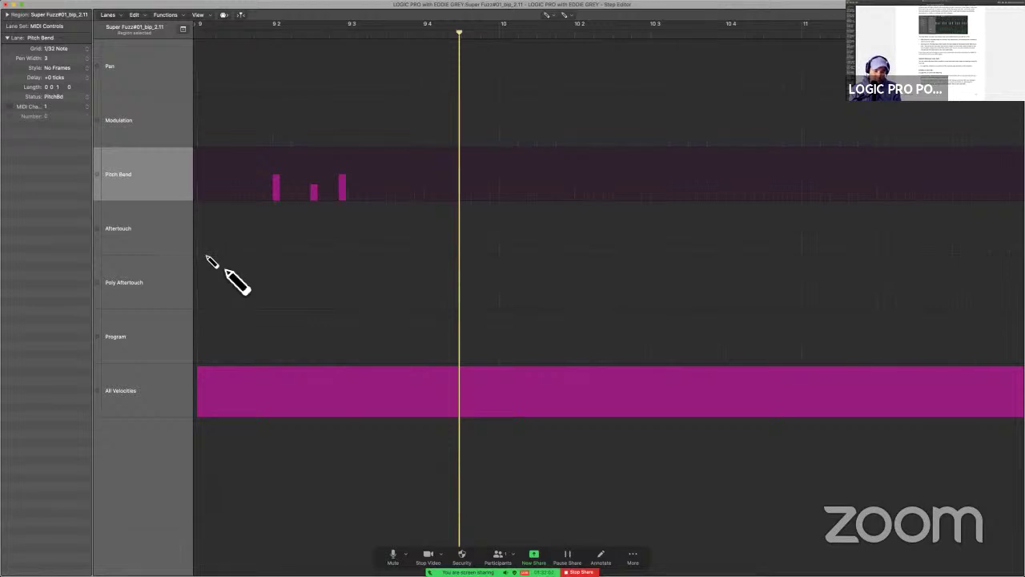
Try the Eraser tool in the Aftertouch lane, restore the Pointer tool, and return to the user guide.
{"action": "key", "text": "t"}
{"action": "key", "text": "e"}
{"action": "left_click", "coordinate": [206, 239]}
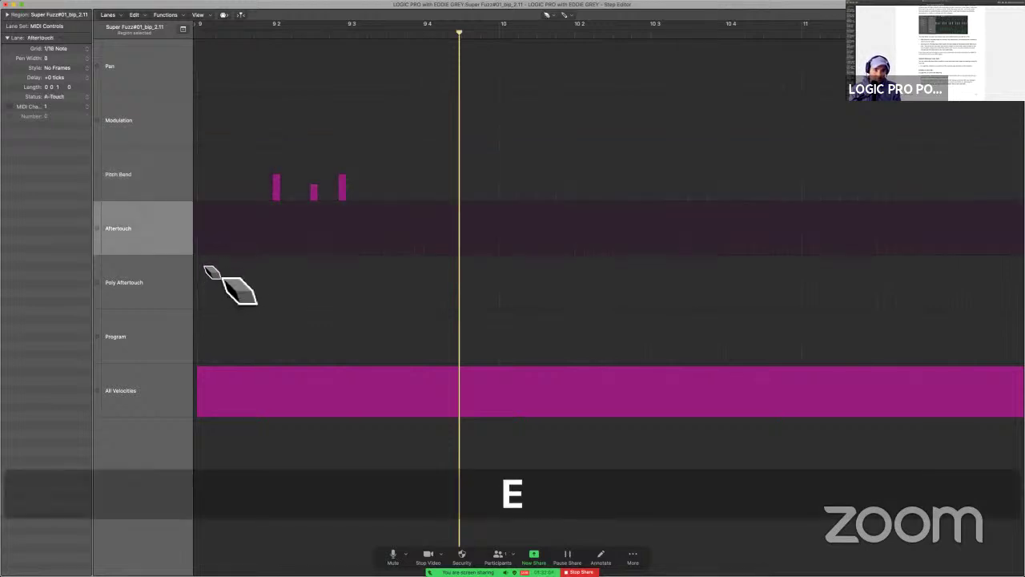
{"action": "key", "text": "t"}
{"action": "key", "text": "t"}
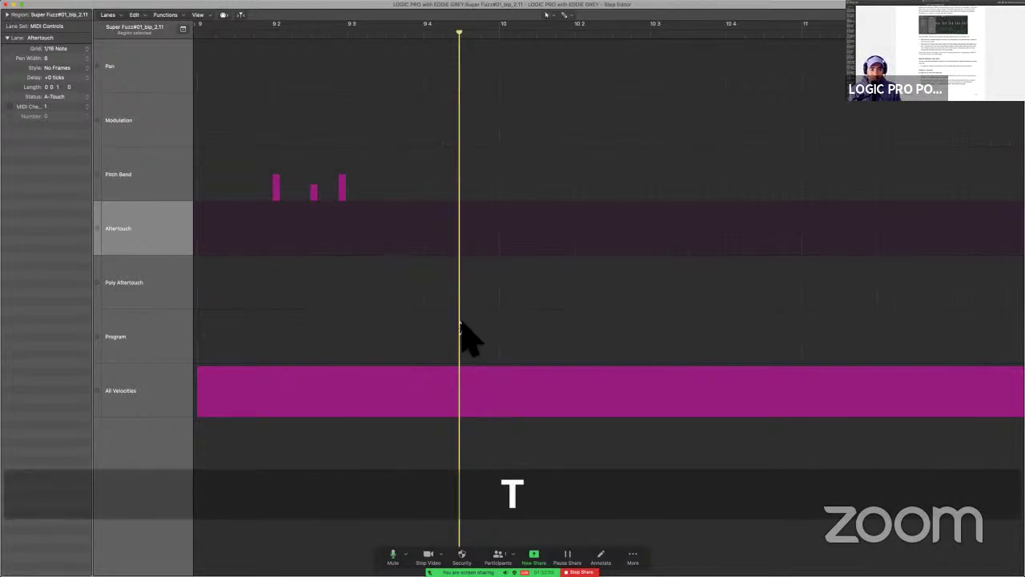
{"action": "key", "text": "ctrl+Left"}
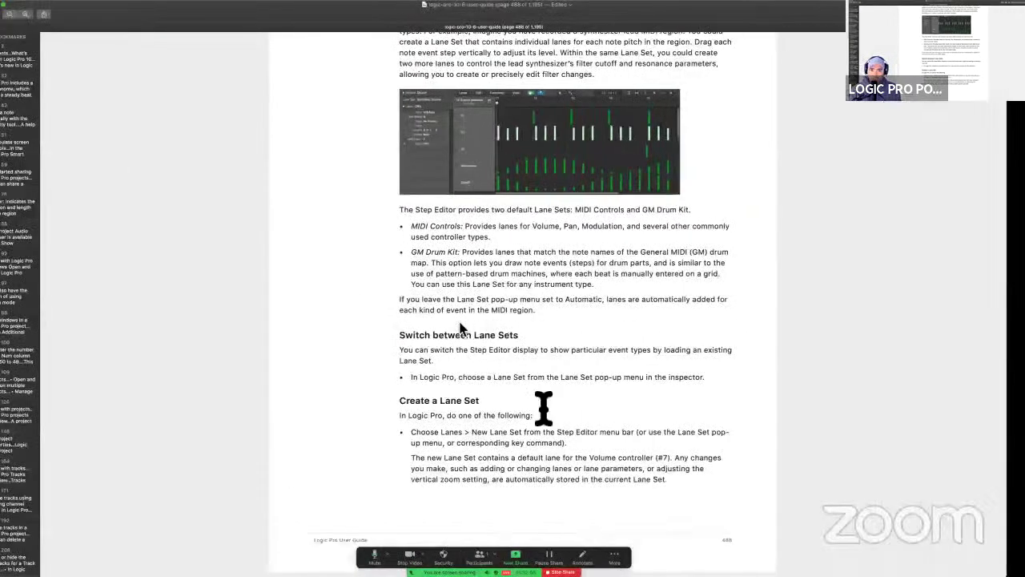
Return to the Step Editor from the user guide and load the GM Drum Kit Lane Set with enlarged lanes.
{"action": "scroll", "coordinate": [543, 409], "scroll_direction": "down", "scroll_amount": 1}
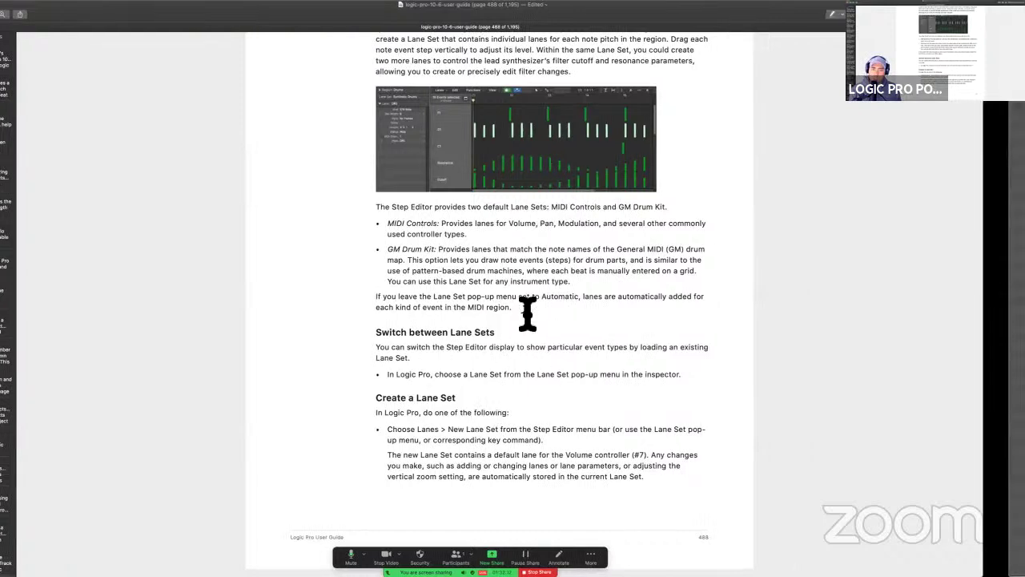
{"action": "key", "text": "ctrl+Right"}
{"action": "left_click", "coordinate": [60, 26]}
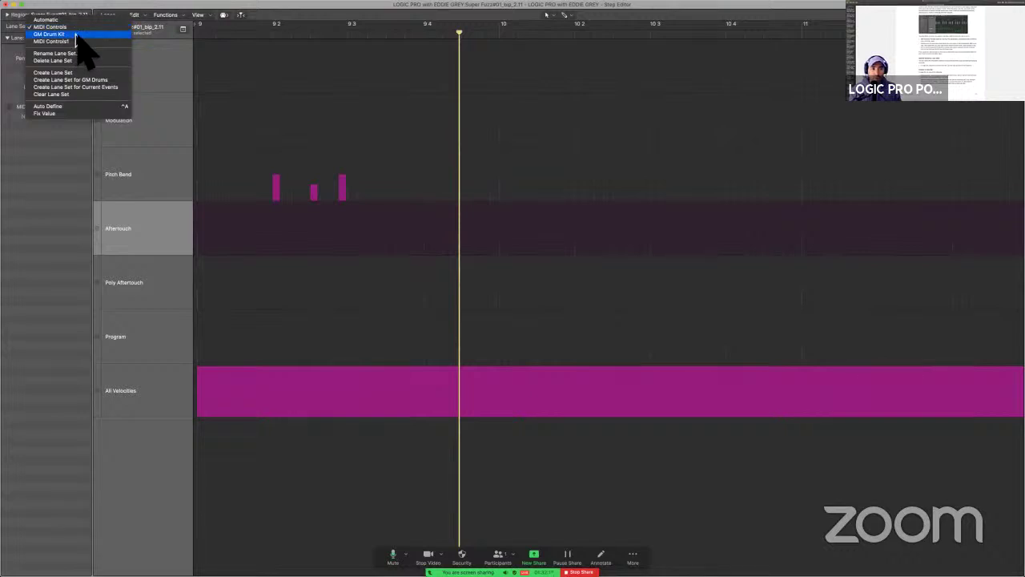
{"action": "left_click", "coordinate": [50, 33]}
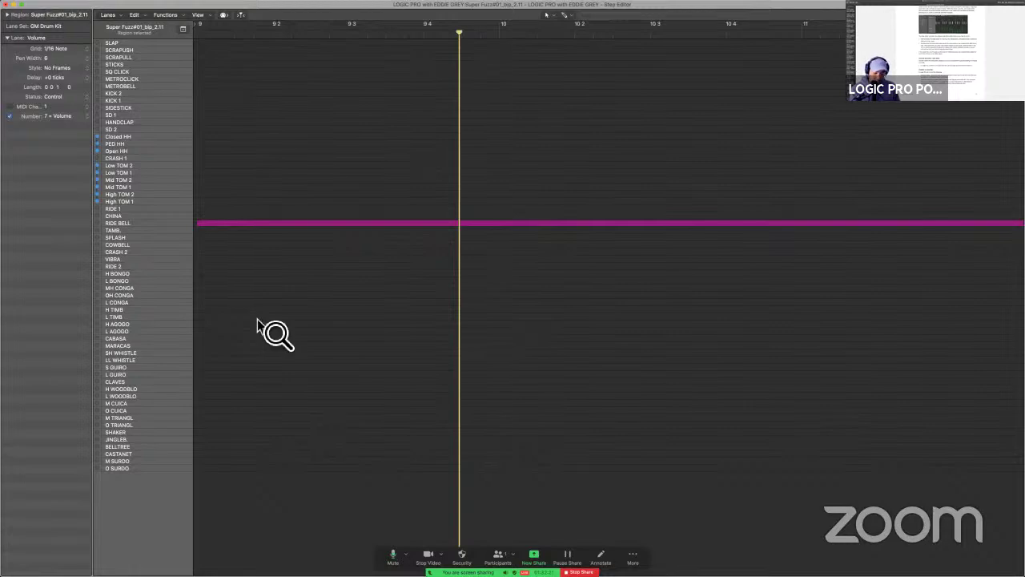
{"action": "scroll", "coordinate": [257, 323], "scroll_direction": "up", "scroll_amount": 5}
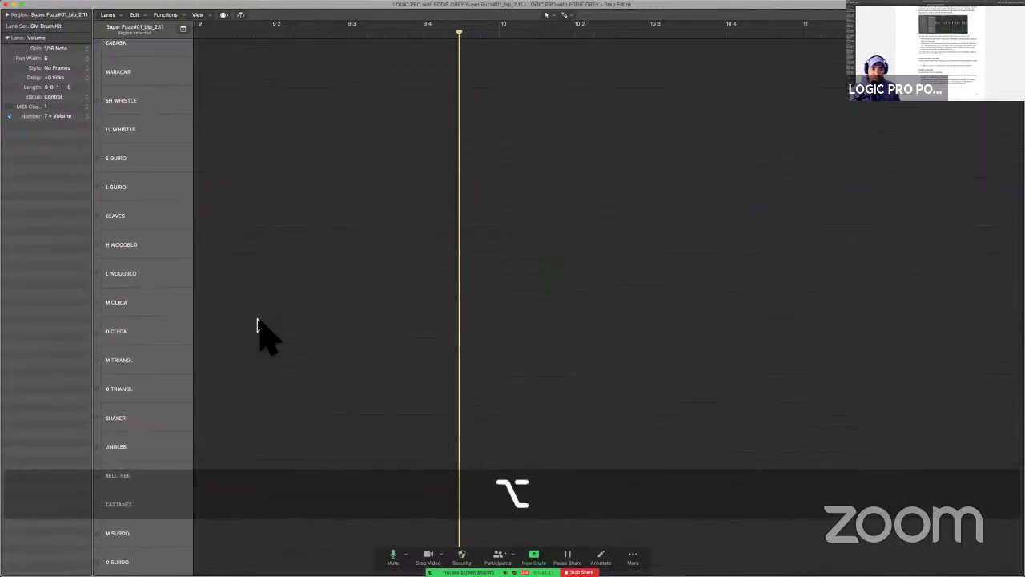
{"action": "scroll", "coordinate": [257, 323], "scroll_direction": "up", "scroll_amount": 6}
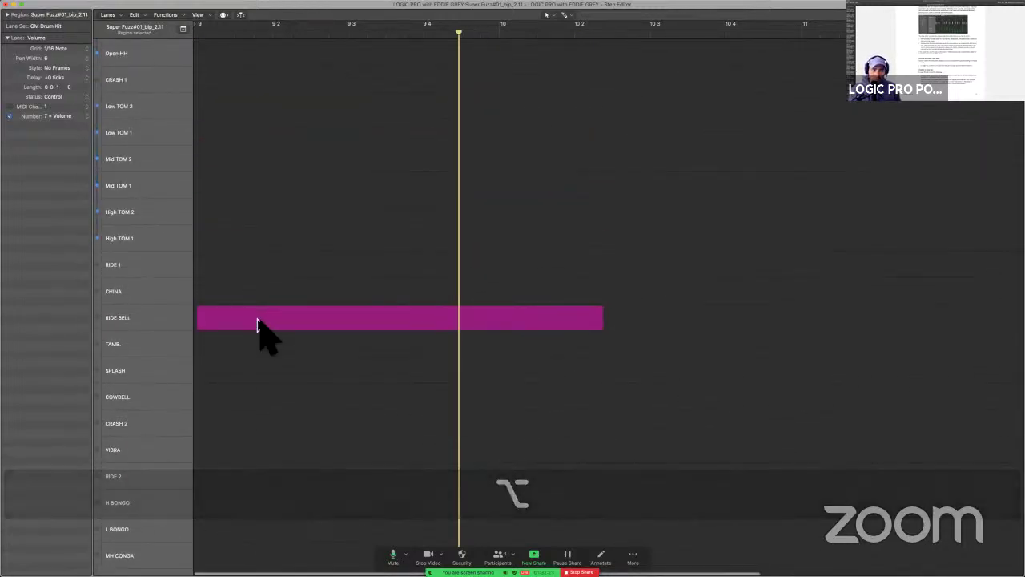
Draw two High TOM 1 steps from bar 9 and two High TOM 2 steps around 9 2, and play them.
{"action": "key", "text": "super"}
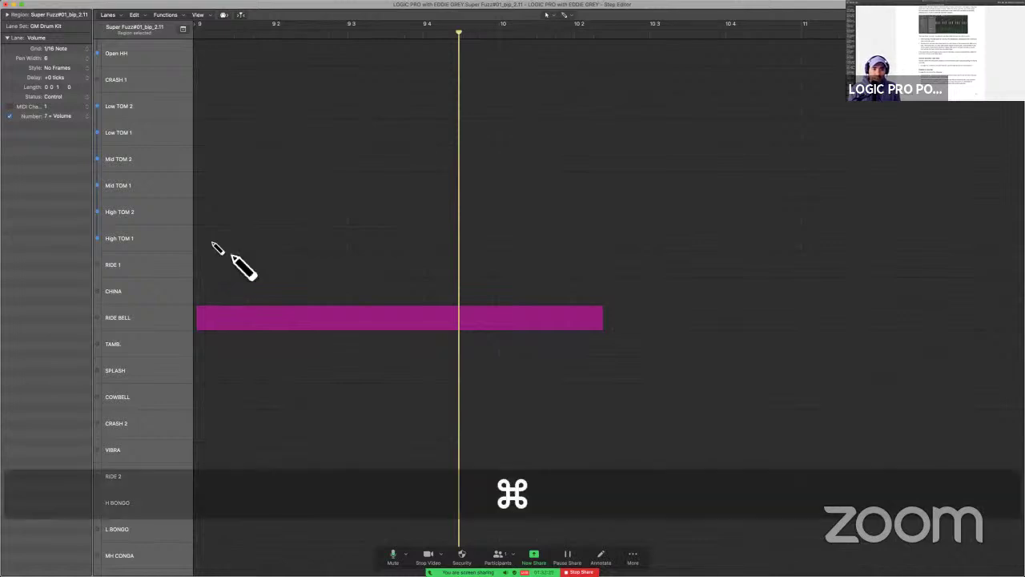
{"action": "mouse_move", "coordinate": [212, 243]}
{"action": "left_mouse_down"}
{"action": "mouse_move", "coordinate": [238, 235]}
{"action": "mouse_move", "coordinate": [246, 221]}
{"action": "left_mouse_up"}
{"action": "left_click", "coordinate": [262, 217]}
{"action": "left_click", "coordinate": [300, 214]}
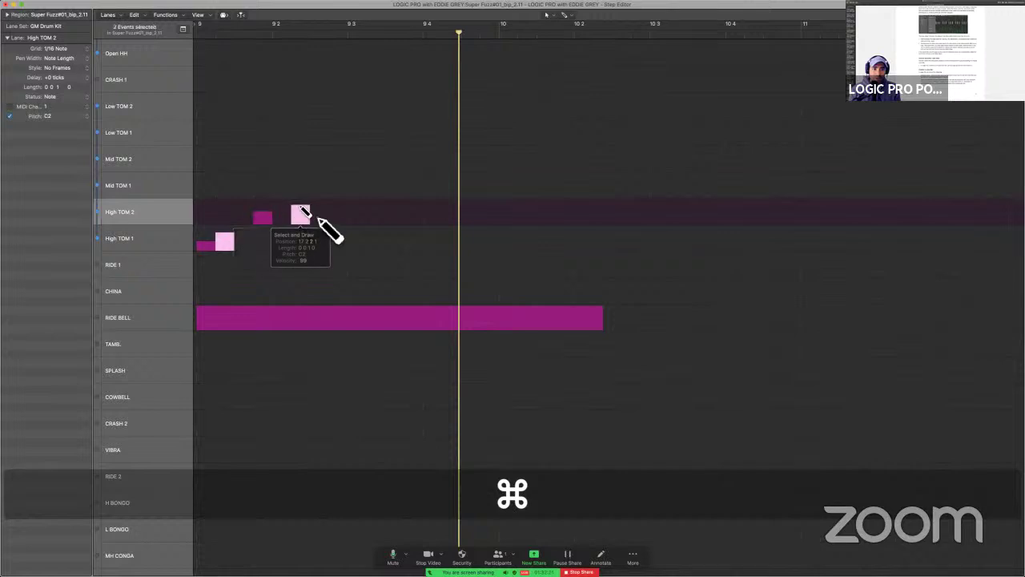
{"action": "key", "text": "alt+space"}
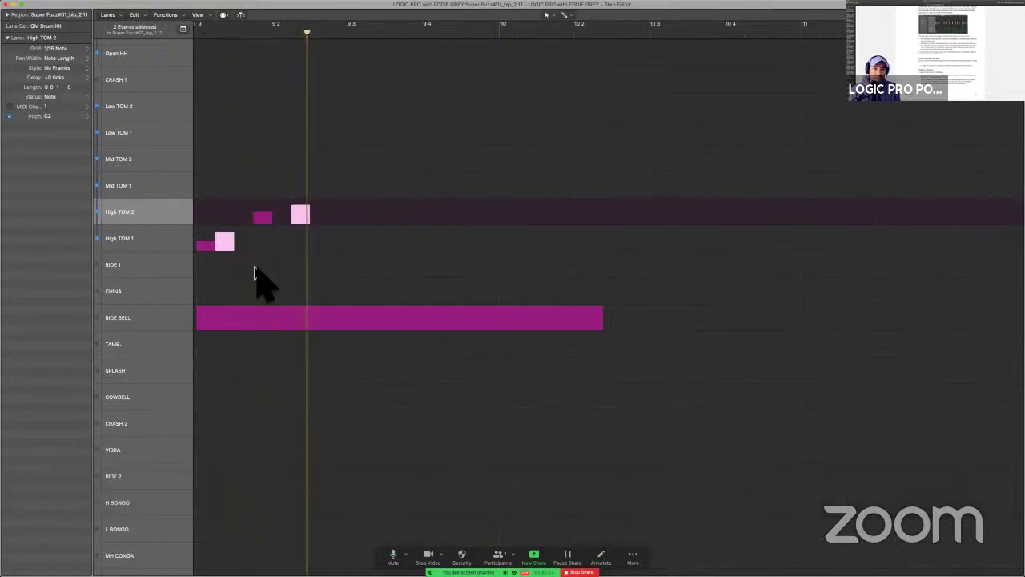
{"action": "key", "text": "space"}
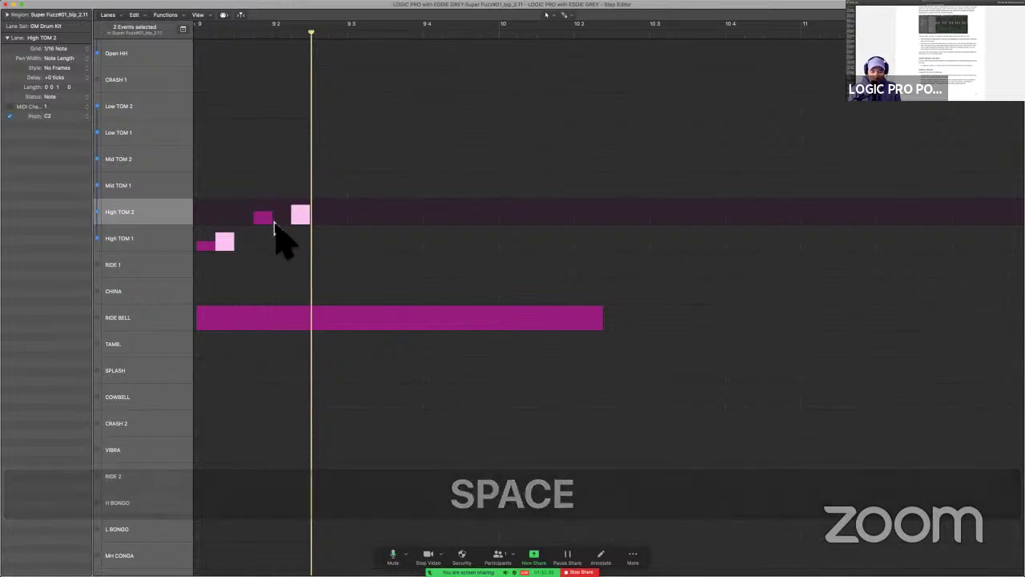
Undo the High TOM 1 and High TOM 2 steps drawn in the region.
{"action": "key", "text": "super+z"}
{"action": "key", "text": "super+z"}
{"action": "key", "text": "super+z"}
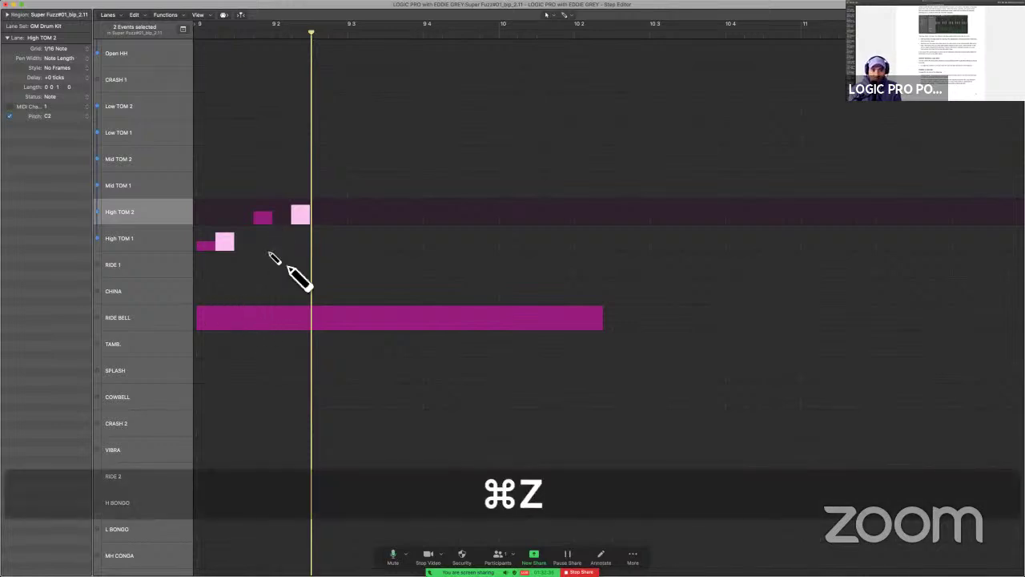
{"action": "key", "text": "super+z"}
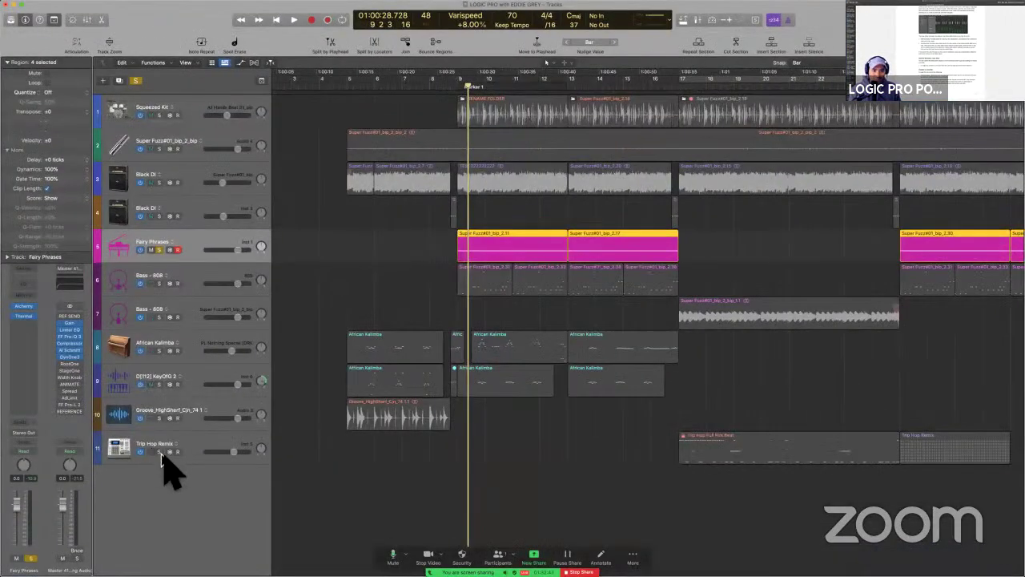
Solo the Trip Hop Remix track and show the Trip Hop Full Rim Beat region's GM Drum Kit lanes in the Step Editor.
{"action": "left_click", "coordinate": [162, 454]}
{"action": "scroll", "coordinate": [389, 503], "scroll_direction": "right", "scroll_amount": 5}
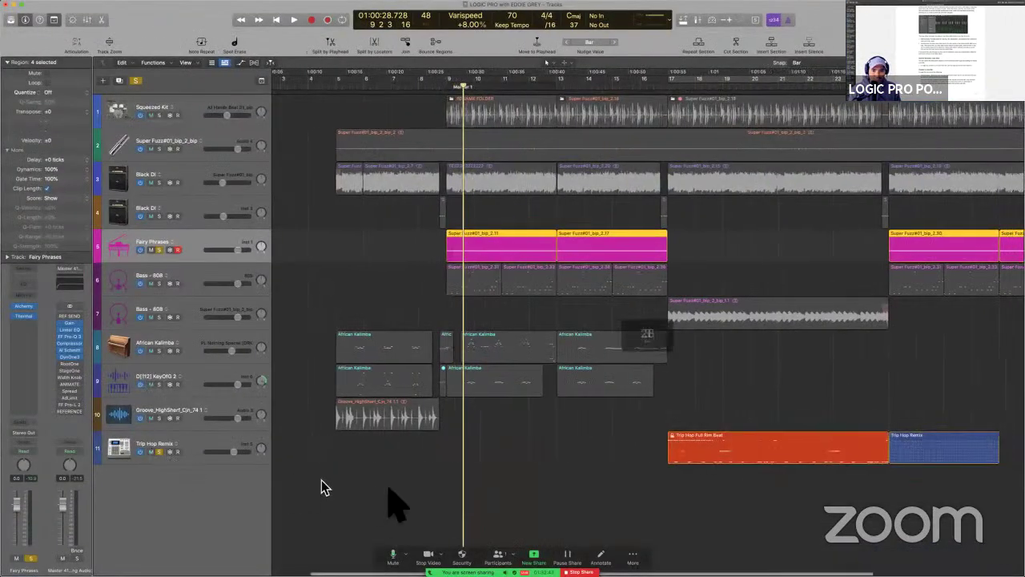
{"action": "left_click_drag", "start_coordinate": [621, 437], "coordinate": [618, 437]}
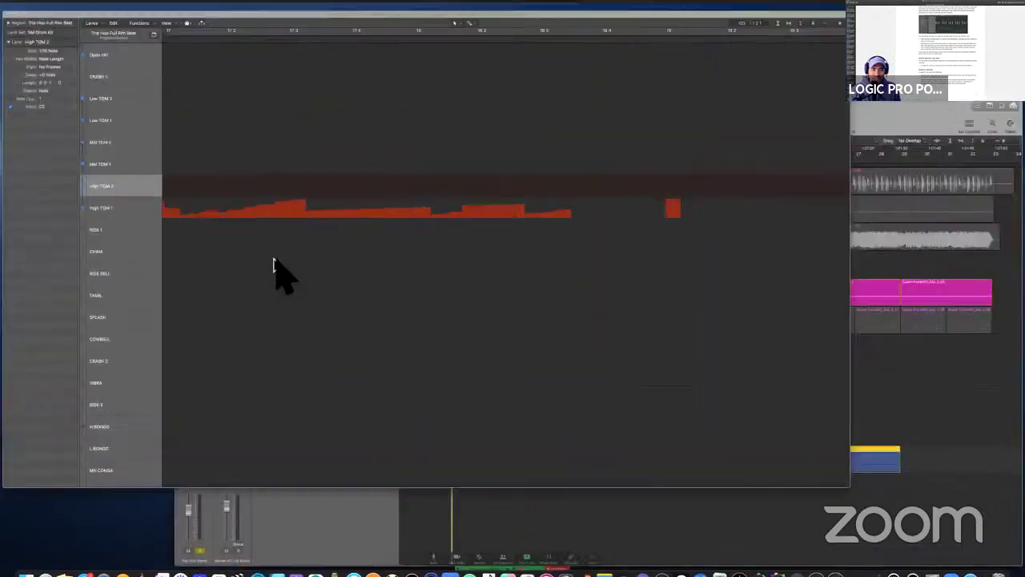
{"action": "scroll", "coordinate": [155, 136], "scroll_direction": "down", "scroll_amount": 5}
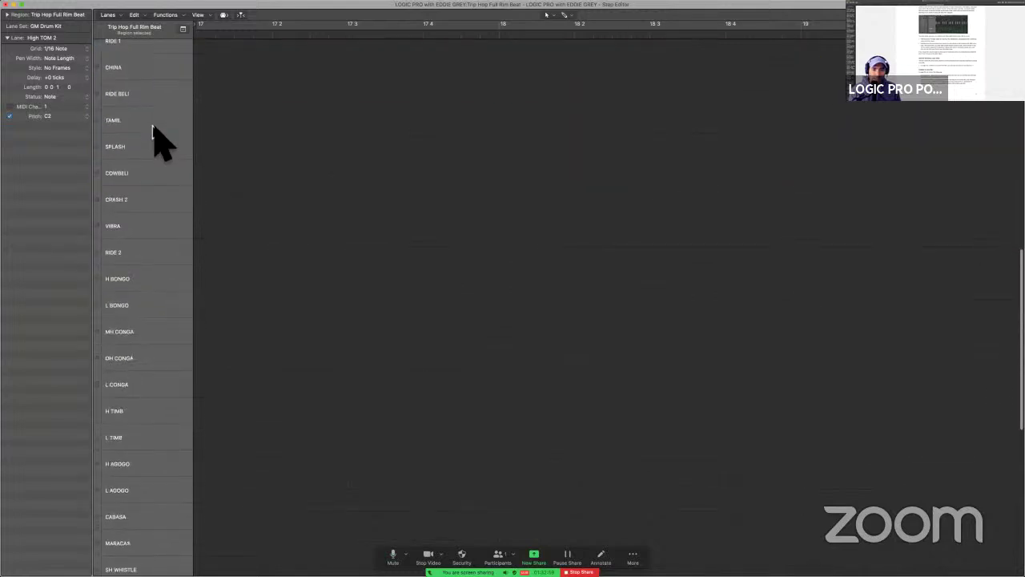
{"action": "scroll", "coordinate": [154, 136], "scroll_direction": "up", "scroll_amount": 10}
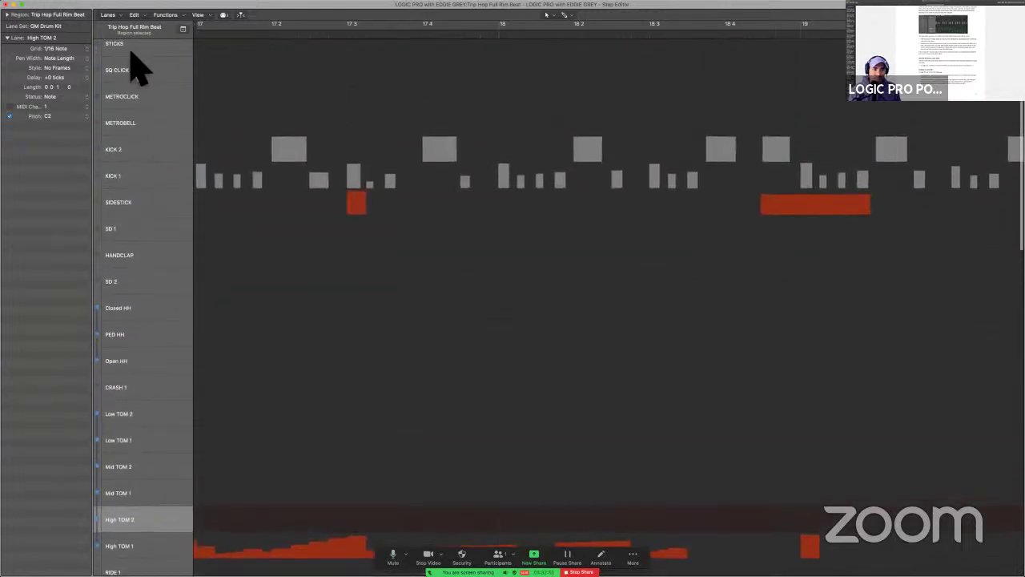
{"action": "left_click", "coordinate": [79, 28]}
{"action": "left_click", "coordinate": [77, 27]}
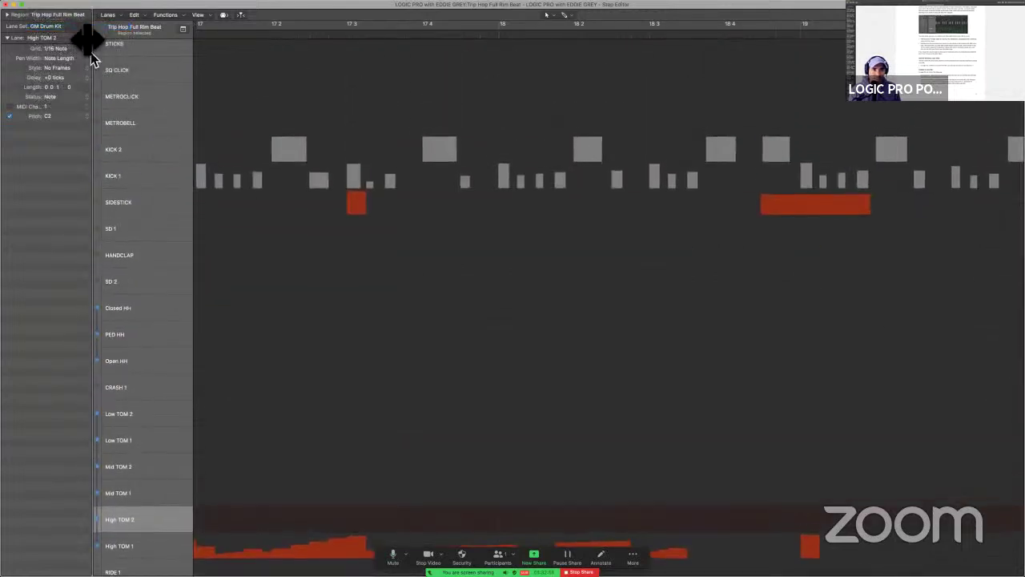
{"action": "scroll", "coordinate": [267, 407], "scroll_direction": "down", "scroll_amount": 2}
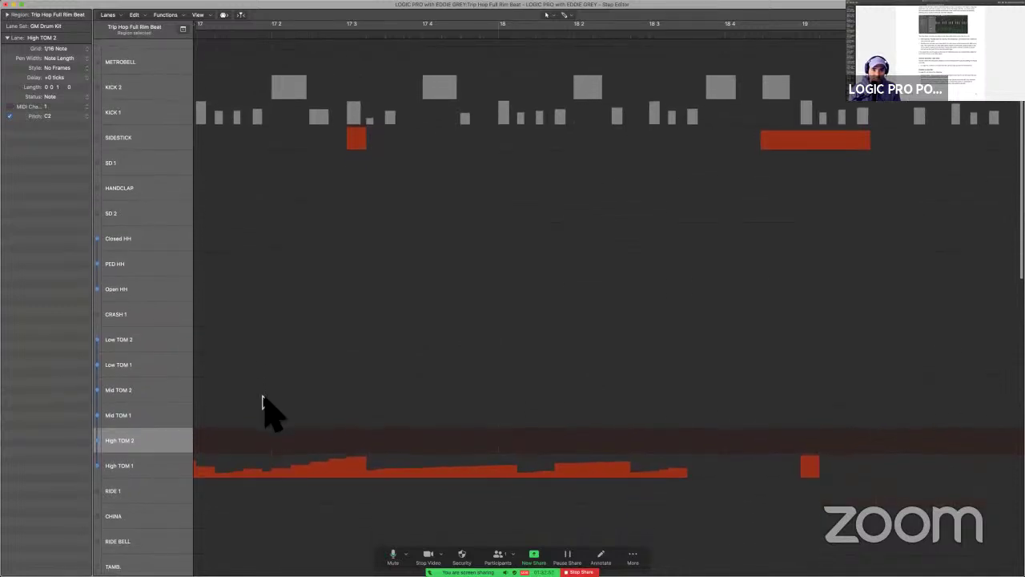
Play the Trip Hop Full Rim Beat region from its start, follow it in the Step Editor, and stop playback.
{"action": "key", "text": "alt"}
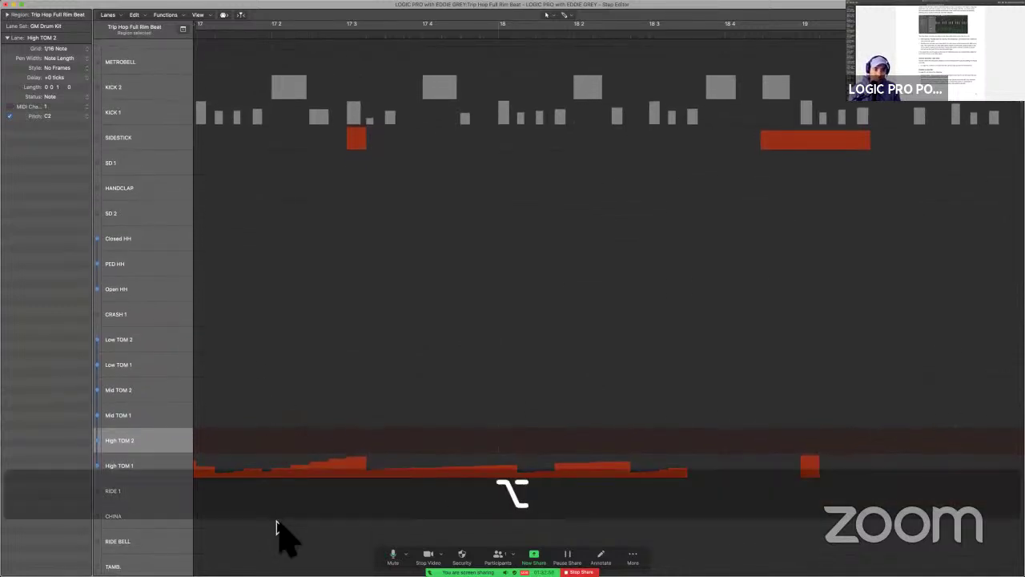
{"action": "key", "text": "space"}
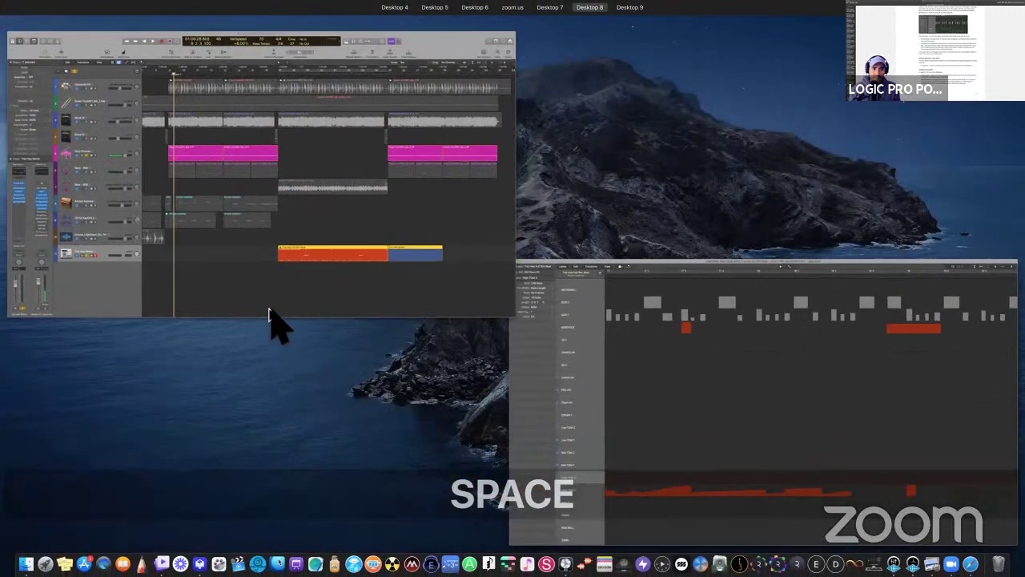
{"action": "left_click", "coordinate": [268, 312]}
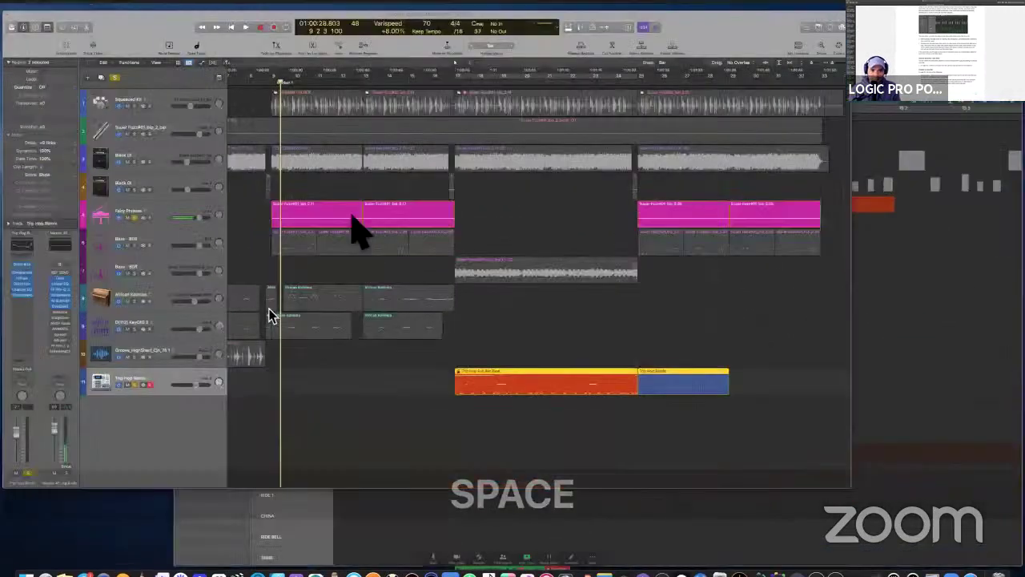
{"action": "key", "text": "shift+space"}
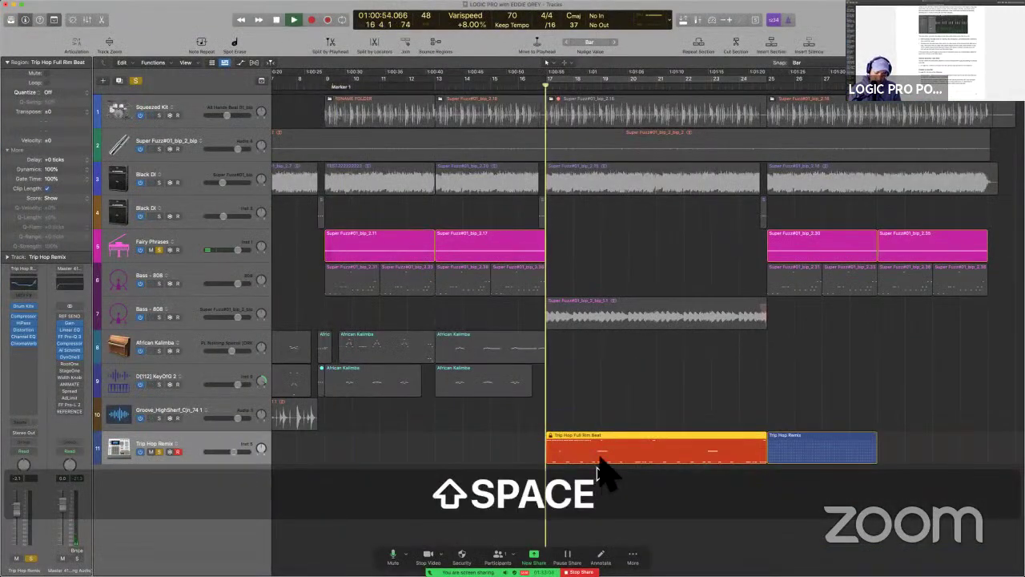
{"action": "key", "text": "space"}
{"action": "key", "text": "ctrl+Up"}
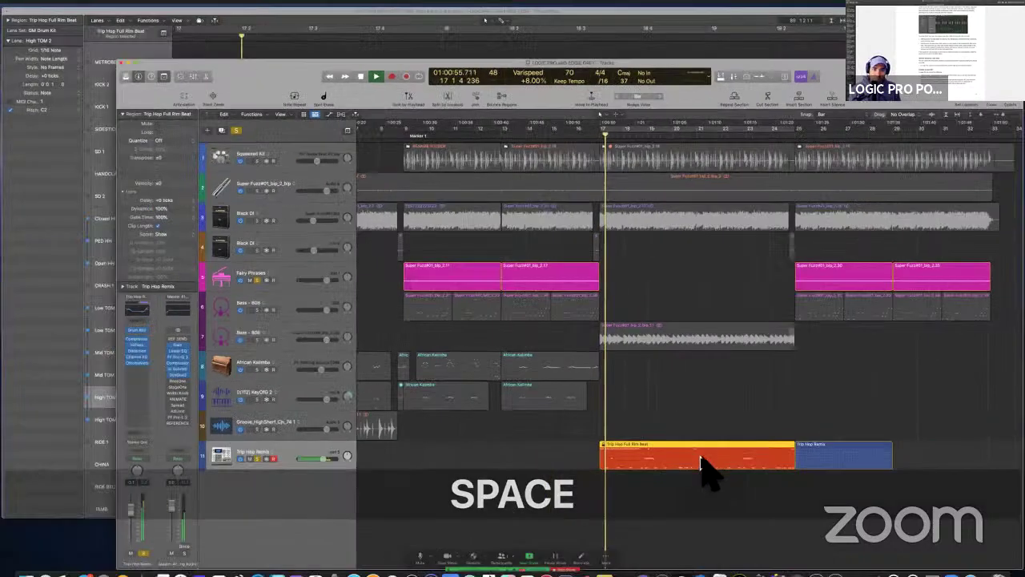
{"action": "left_click", "coordinate": [374, 274]}
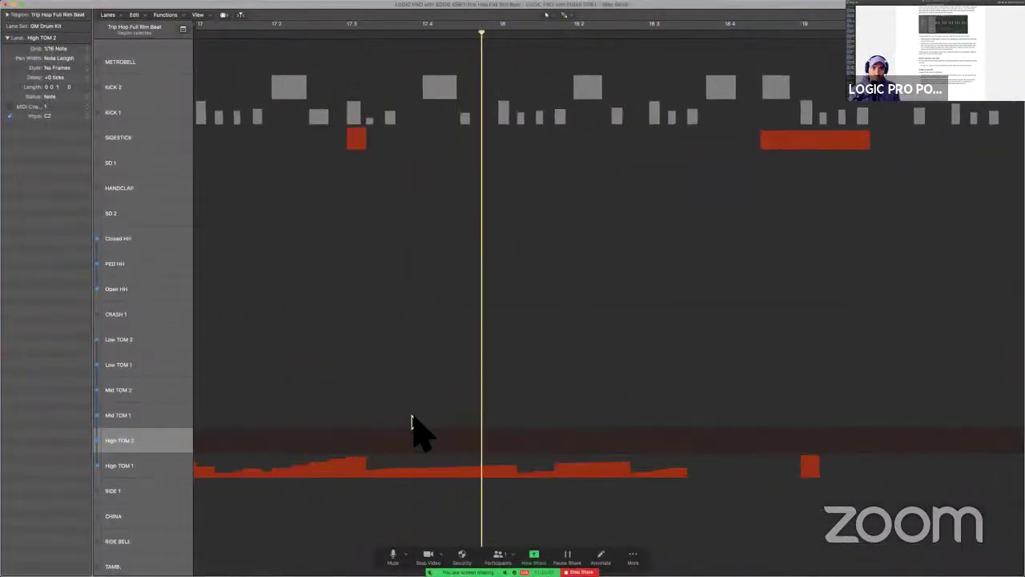
{"action": "key", "text": "space"}
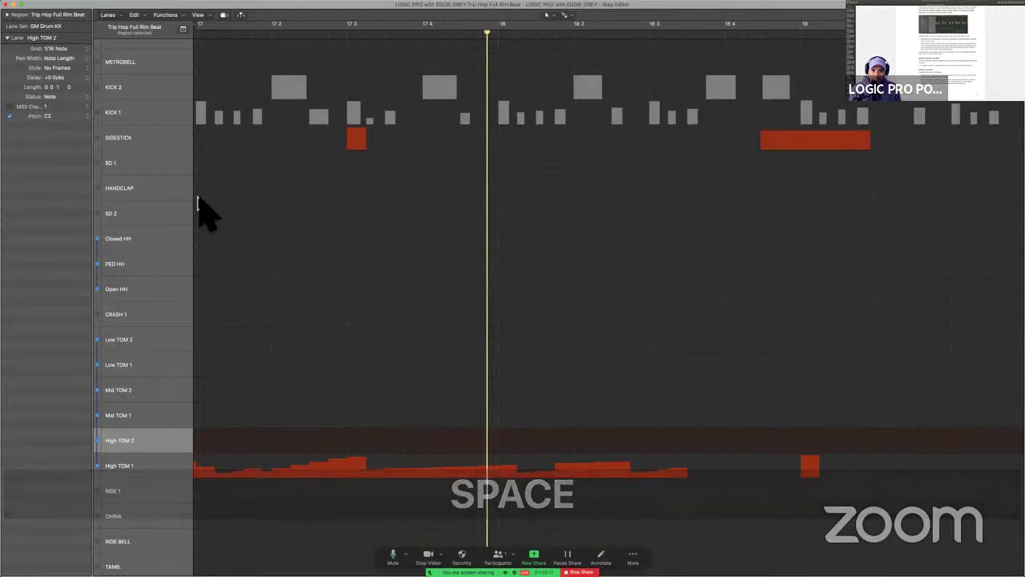
Draw HANDCLAP steps at 17 2 and 17 3, plus two consecutive ones just before bar 18.
{"action": "key", "text": "super"}
{"action": "left_click", "coordinate": [356, 189], "text": "super"}
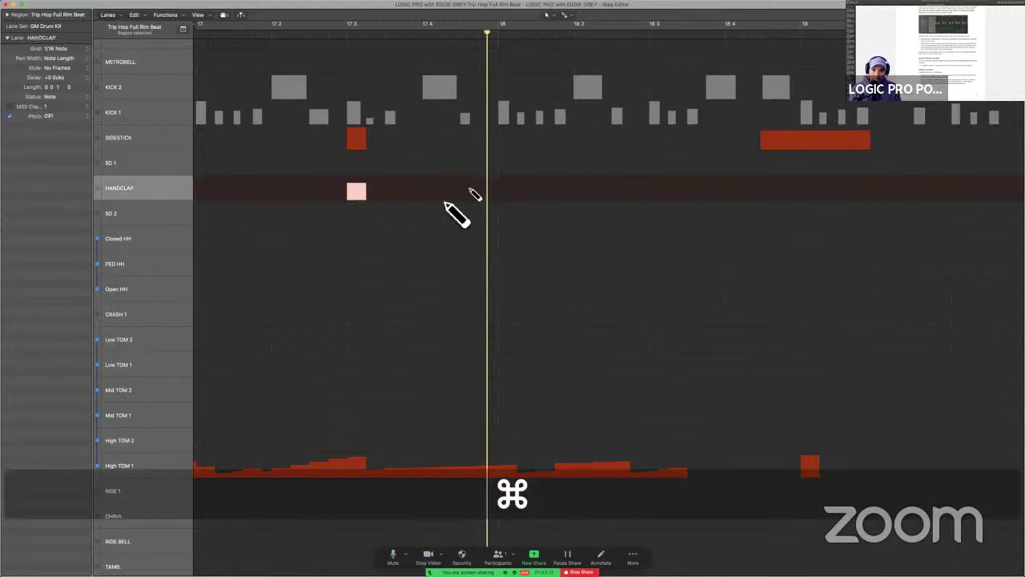
{"action": "left_click", "coordinate": [282, 192], "text": "super"}
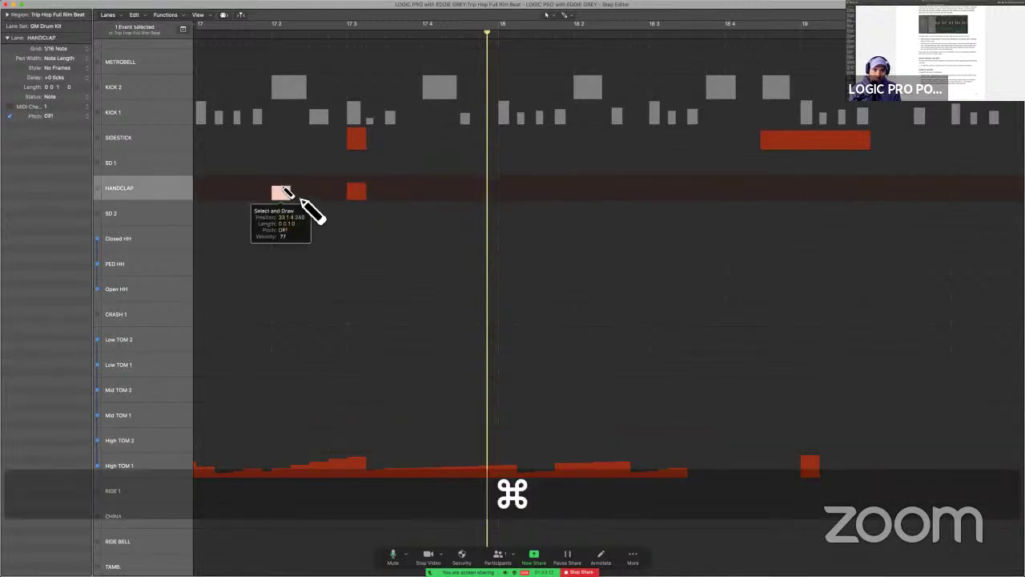
{"action": "left_click", "coordinate": [471, 193], "text": "super"}
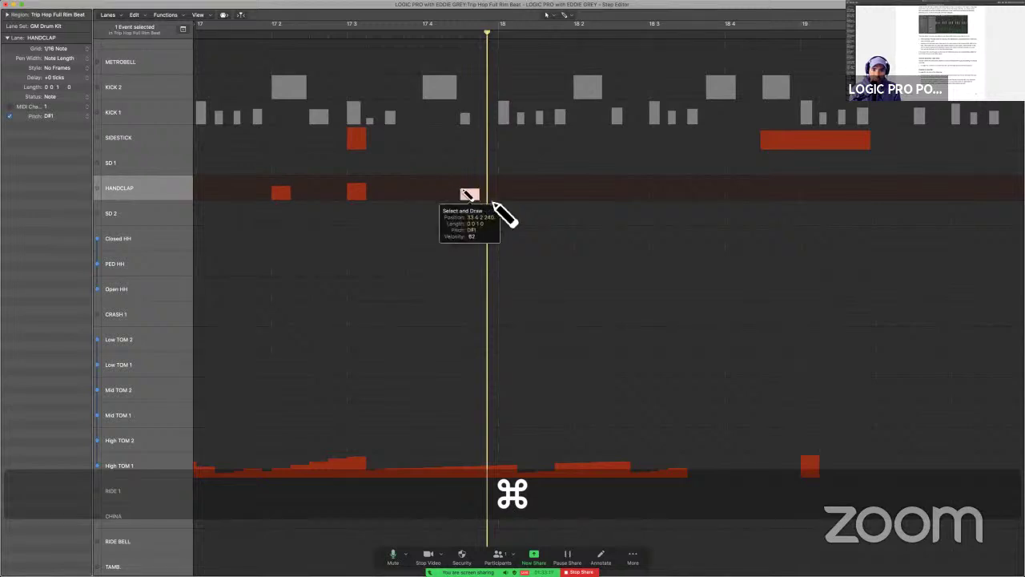
{"action": "left_click", "coordinate": [488, 193], "text": "super"}
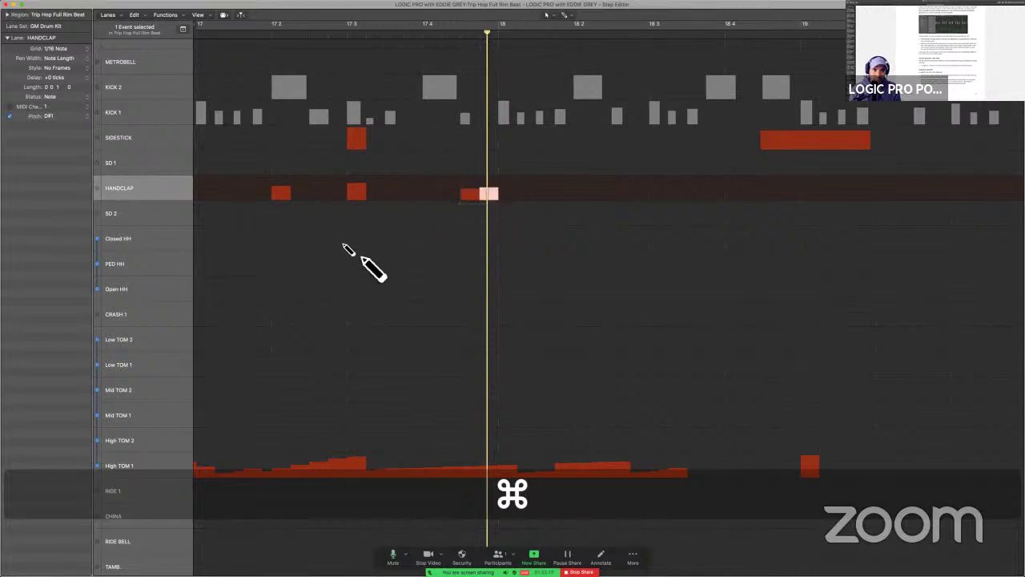
Draw a mostly rising run of Closed HH steps from just after 17 3 to past 17 4, and audition the region.
{"action": "left_click_drag", "start_coordinate": [365, 250], "coordinate": [439, 238]}
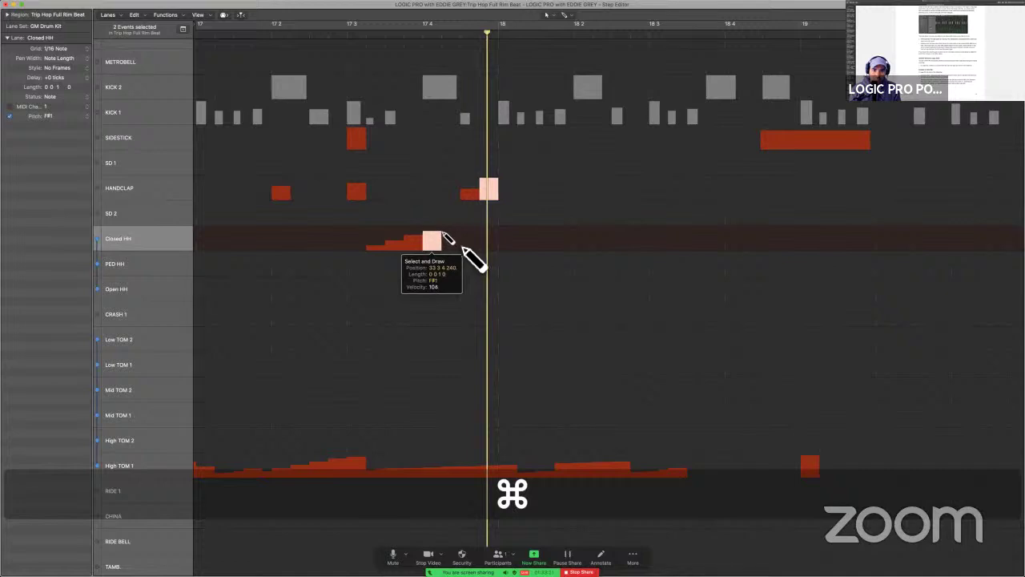
{"action": "left_click", "coordinate": [451, 240], "text": "super"}
{"action": "key", "text": "alt+space"}
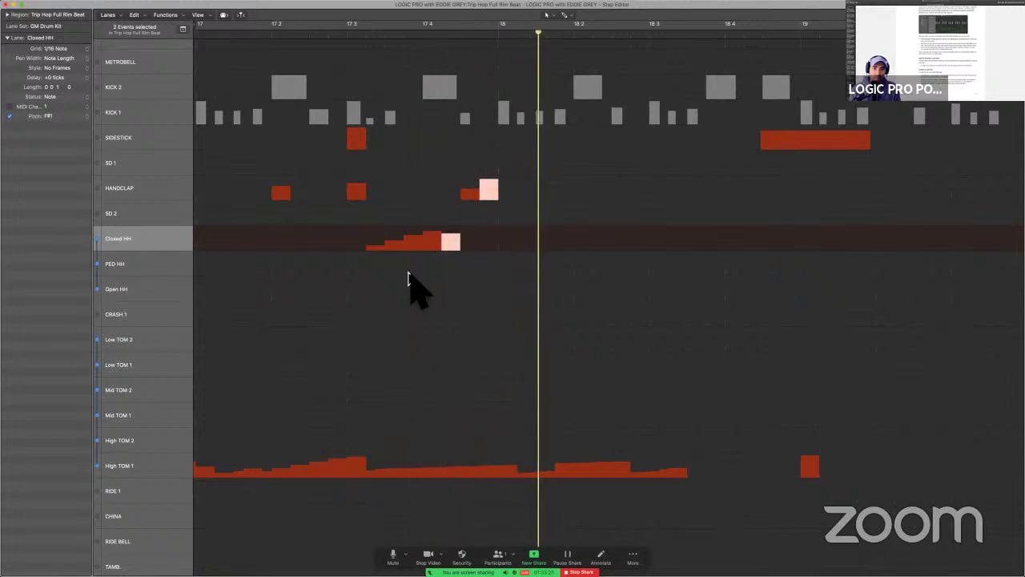
{"action": "key", "text": "space"}
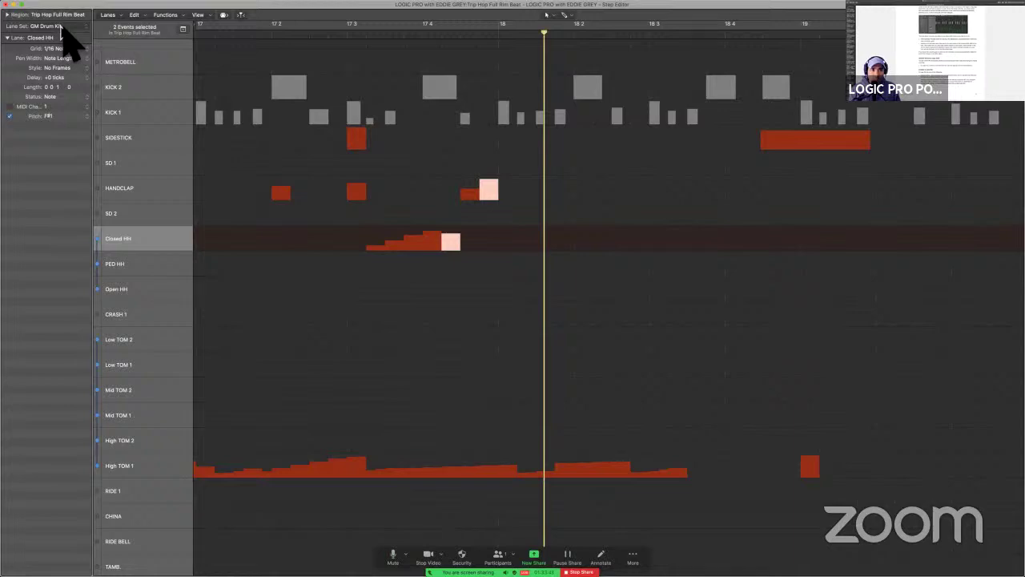
Return to the Tracks window, select the Super Fuzz#01_bip_2.11 region on the Fairy Phrases track, and move the playhead to bar 9.
{"action": "key", "text": "ctrl+Up"}
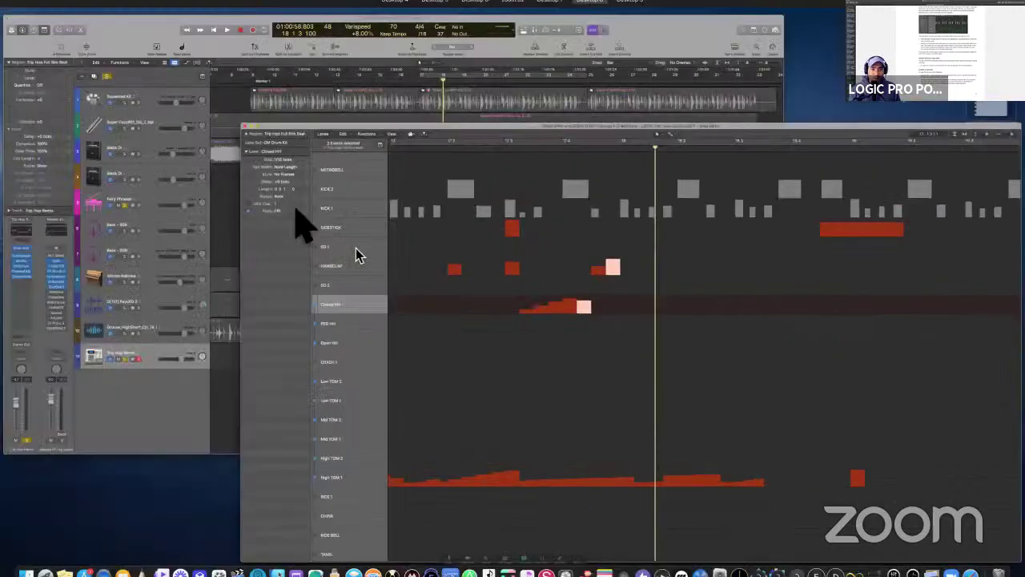
{"action": "left_click", "coordinate": [291, 215]}
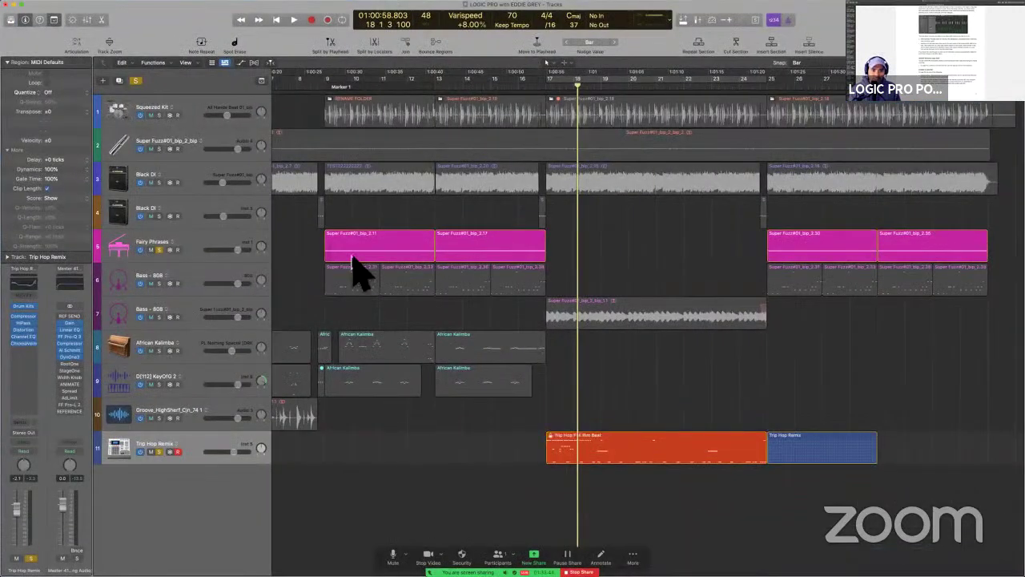
{"action": "left_click", "coordinate": [353, 261]}
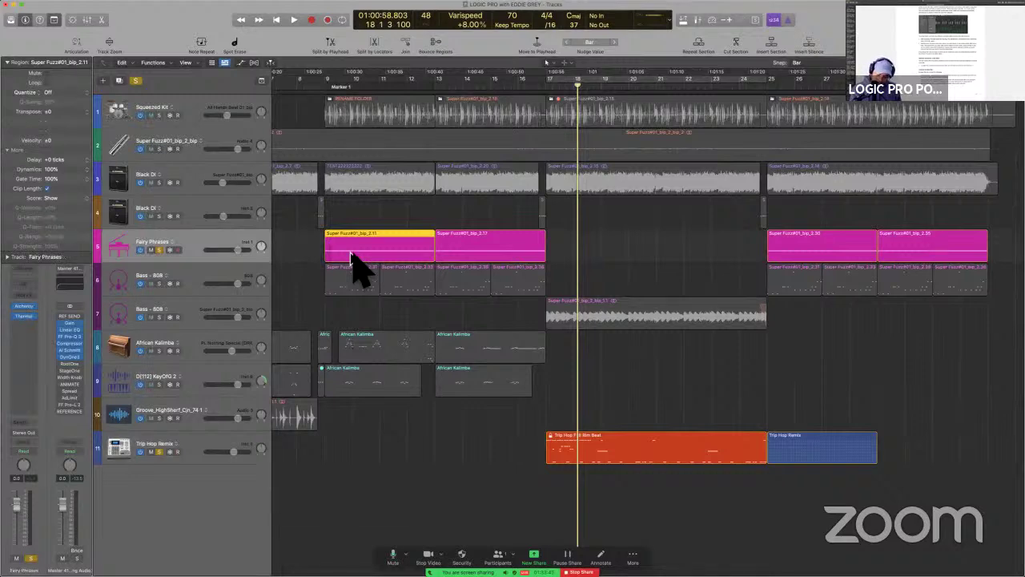
{"action": "key", "text": "slash"}
{"action": "type", "text": "9"}
{"action": "key", "text": "Return"}
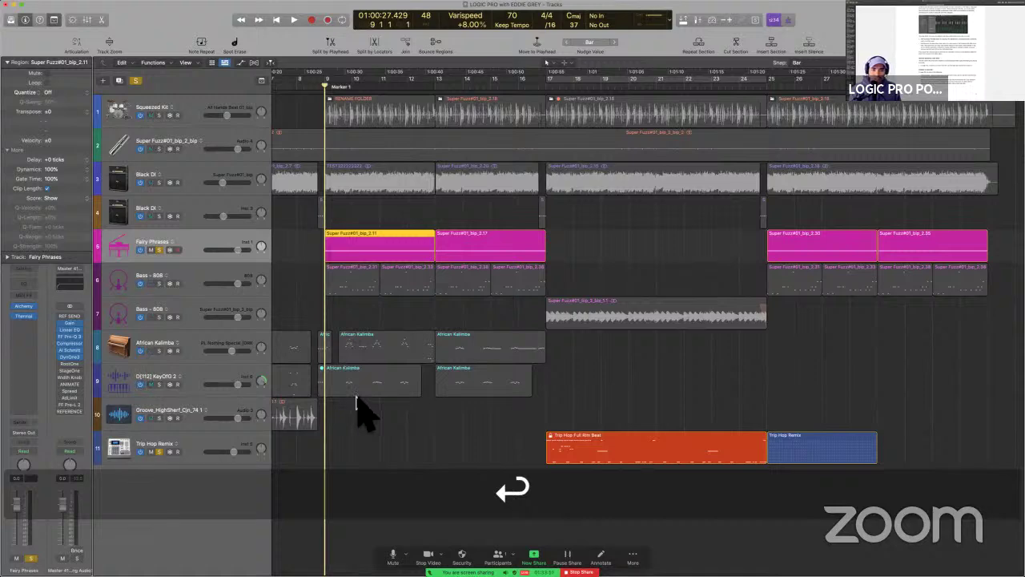
Bring up the Step Editor window and load the MIDI Controls Lane Set for the selected region.
{"action": "key", "text": "ctrl+Up"}
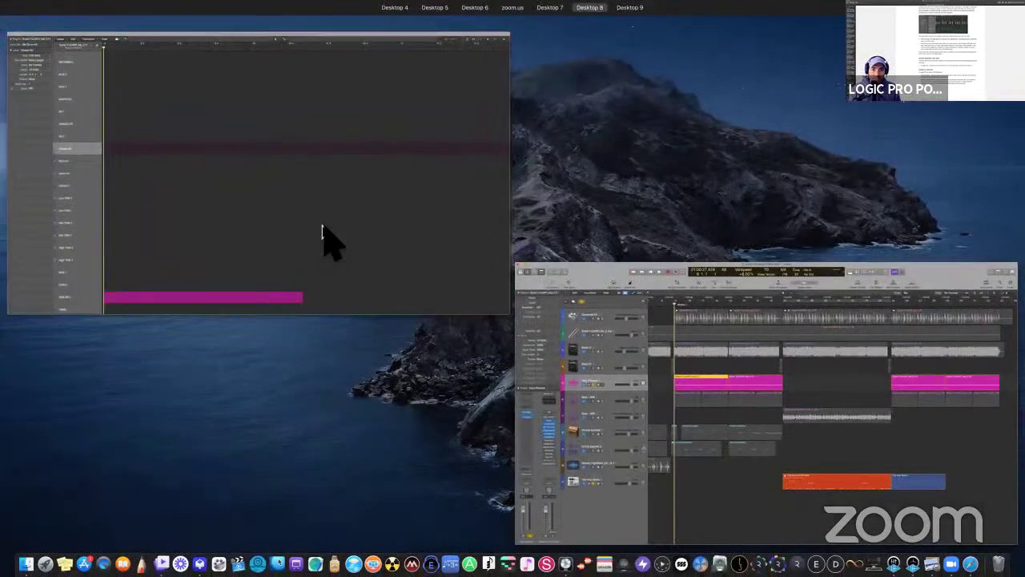
{"action": "left_click", "coordinate": [324, 244]}
{"action": "left_click", "coordinate": [56, 26]}
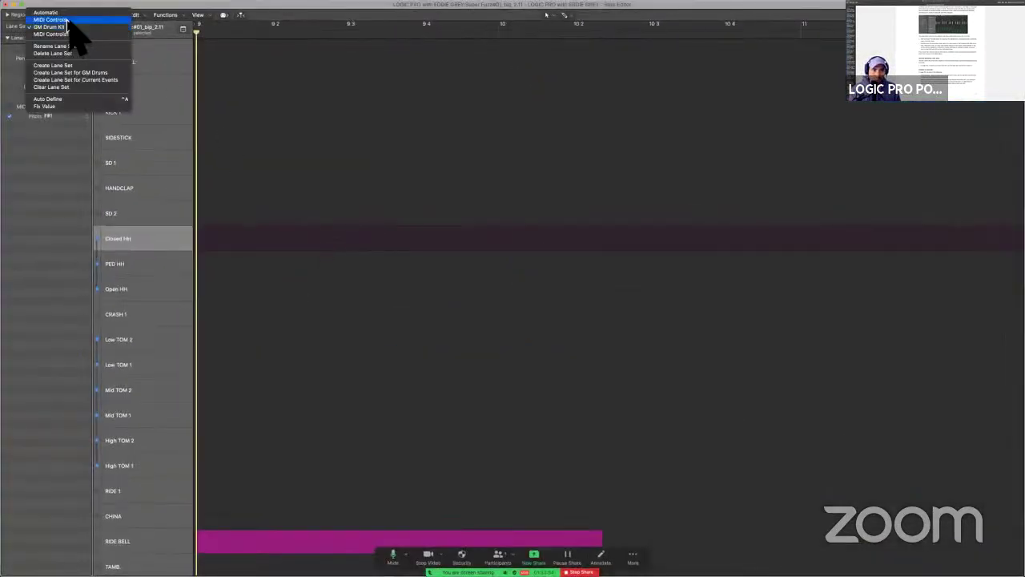
{"action": "left_click", "coordinate": [68, 20]}
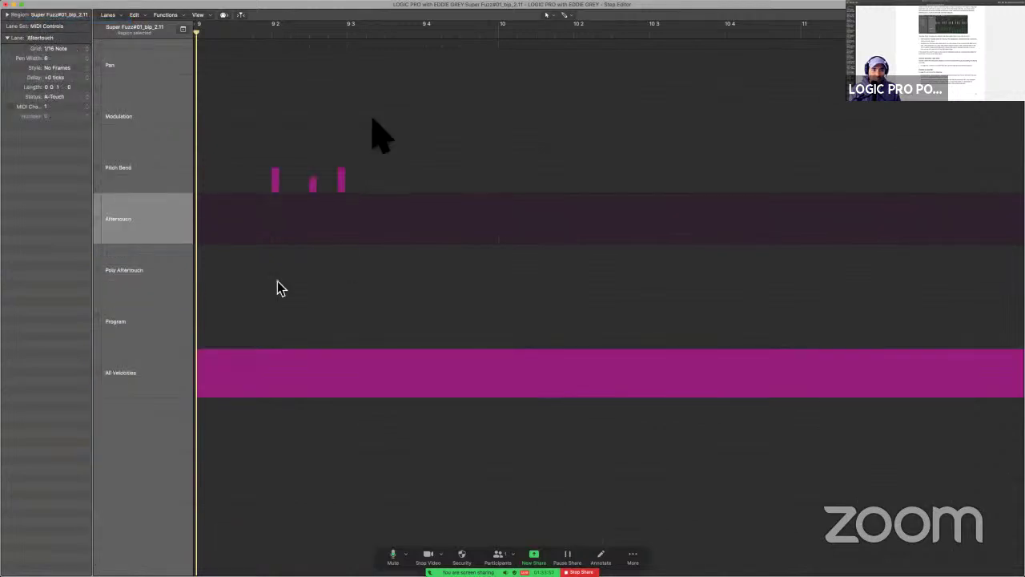
Load the MIDI Controls1 Lane Set to view its lanes, and switch back to MIDI Controls.
{"action": "left_click", "coordinate": [59, 26]}
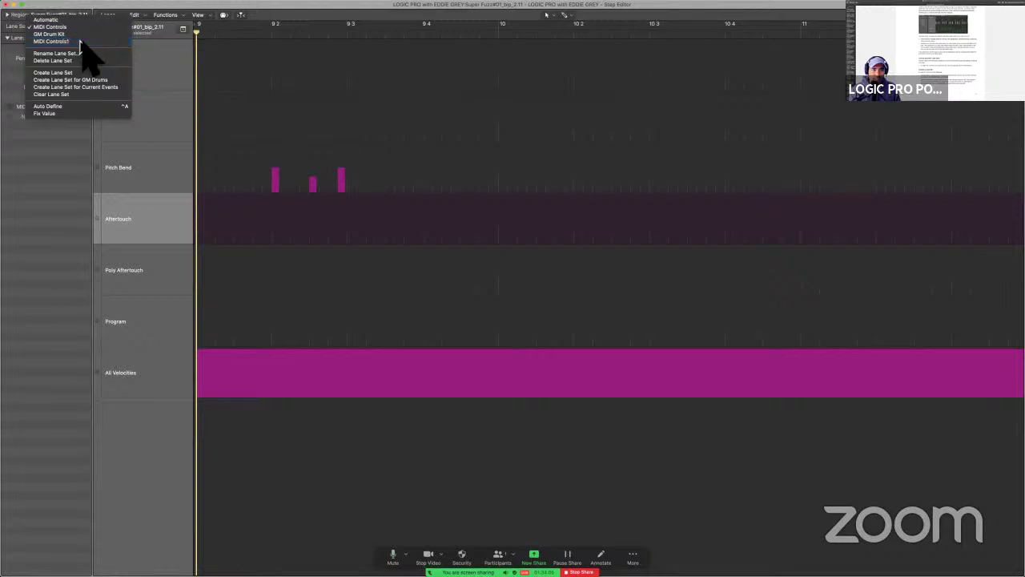
{"action": "left_click", "coordinate": [80, 41]}
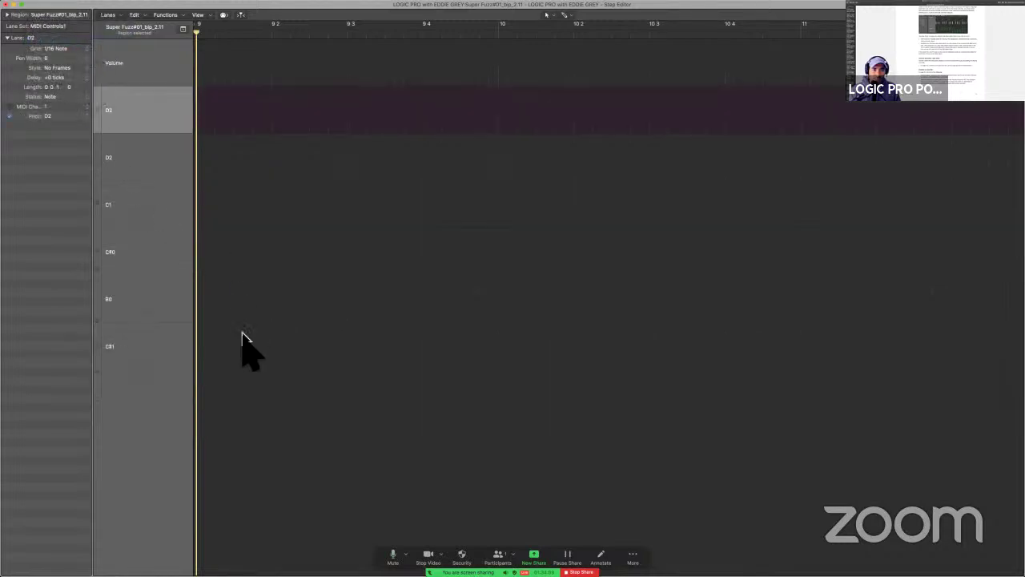
{"action": "left_click", "coordinate": [60, 26]}
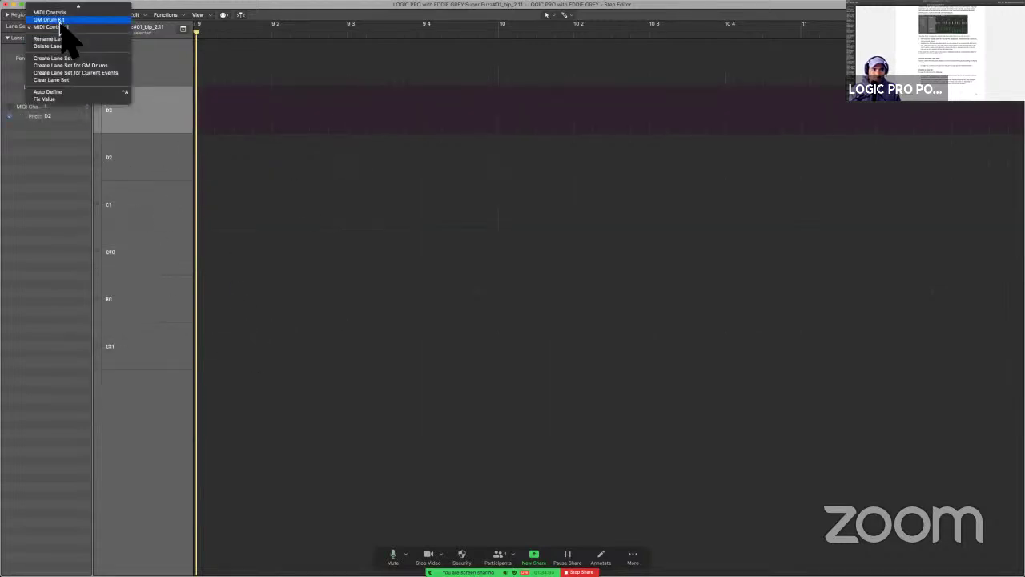
{"action": "left_click", "coordinate": [75, 15]}
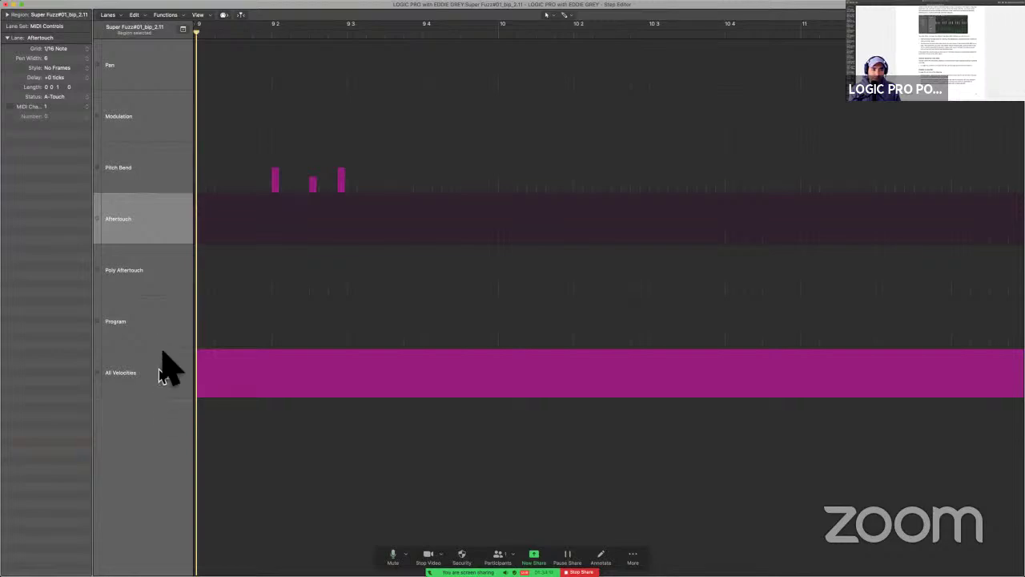
Switch to the Logic Pro user guide PDF and highlight the MIDI Controls and GM Drum Kit bullet descriptions.
{"action": "key", "text": "ctrl+Left"}
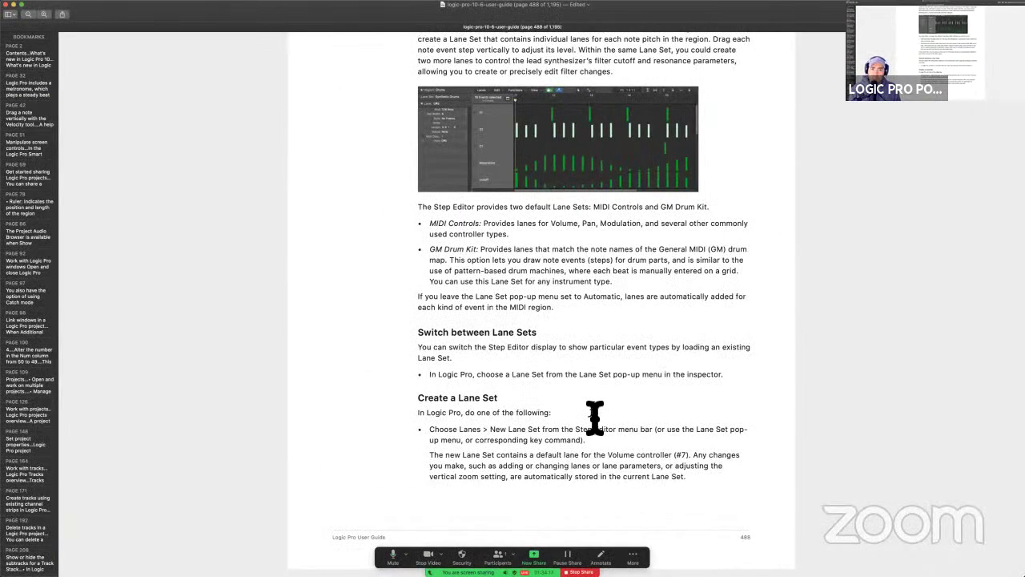
{"action": "scroll", "coordinate": [587, 410], "scroll_direction": "up", "scroll_amount": 1}
{"action": "left_click_drag", "start_coordinate": [428, 237], "coordinate": [676, 299]}
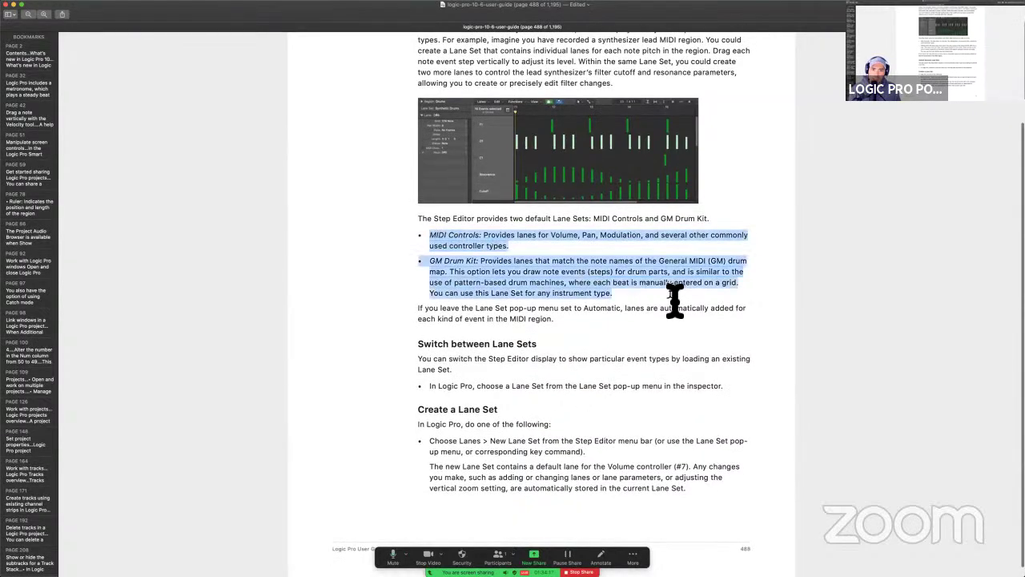
{"action": "key", "text": "ctrl+super+h"}
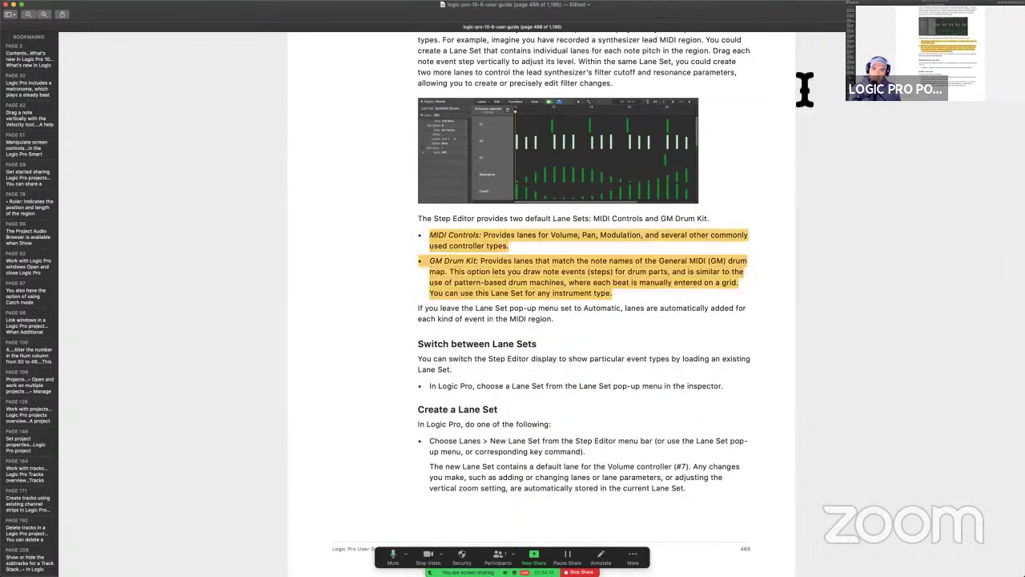
{"action": "scroll", "coordinate": [675, 258], "scroll_direction": "down", "scroll_amount": 1}
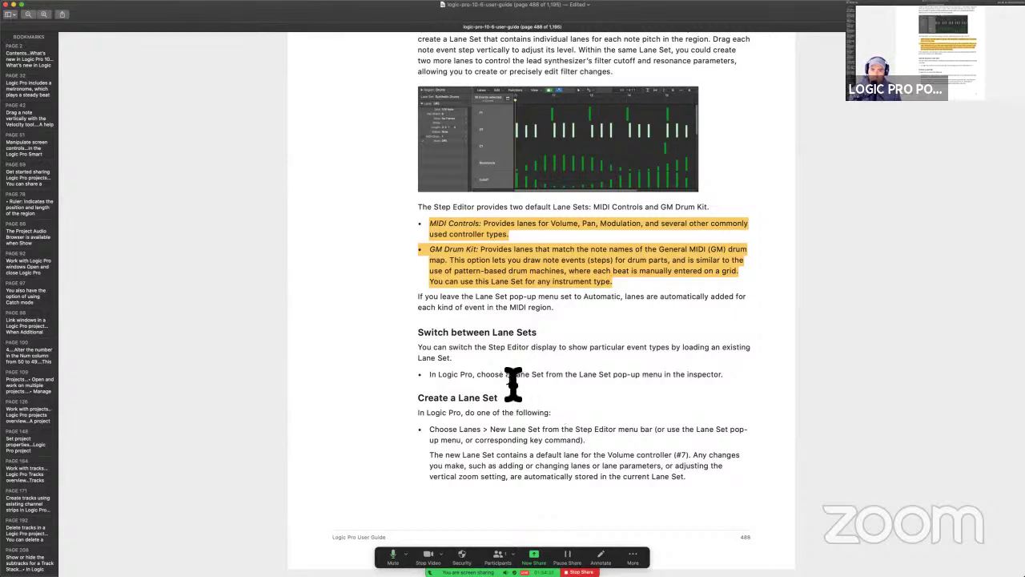
Return to Logic Pro's Step Editor, view the region's lanes in the Automatic Lane Set, and switch back to MIDI Controls.
{"action": "key", "text": "ctrl+Right"}
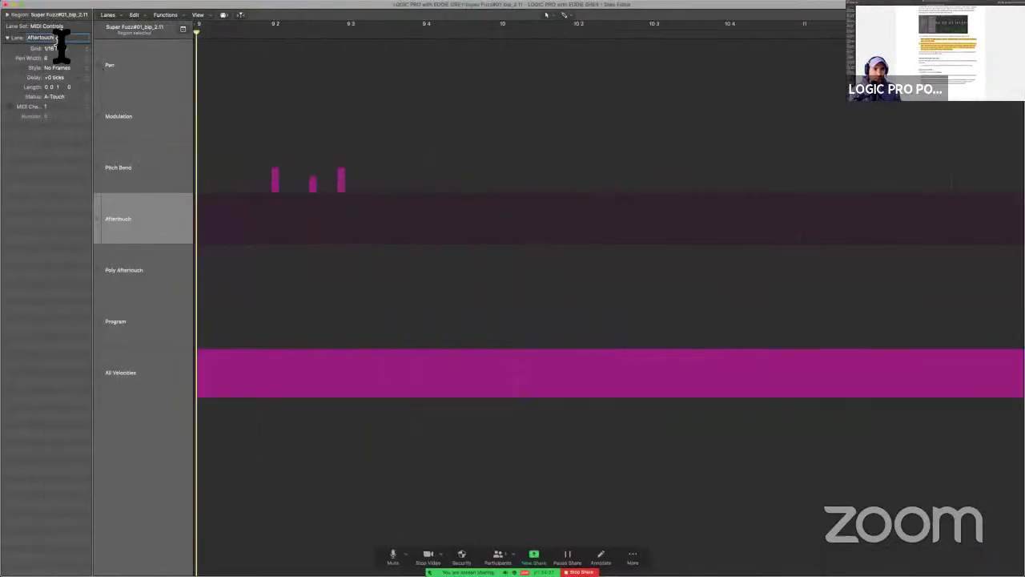
{"action": "left_click", "coordinate": [35, 40]}
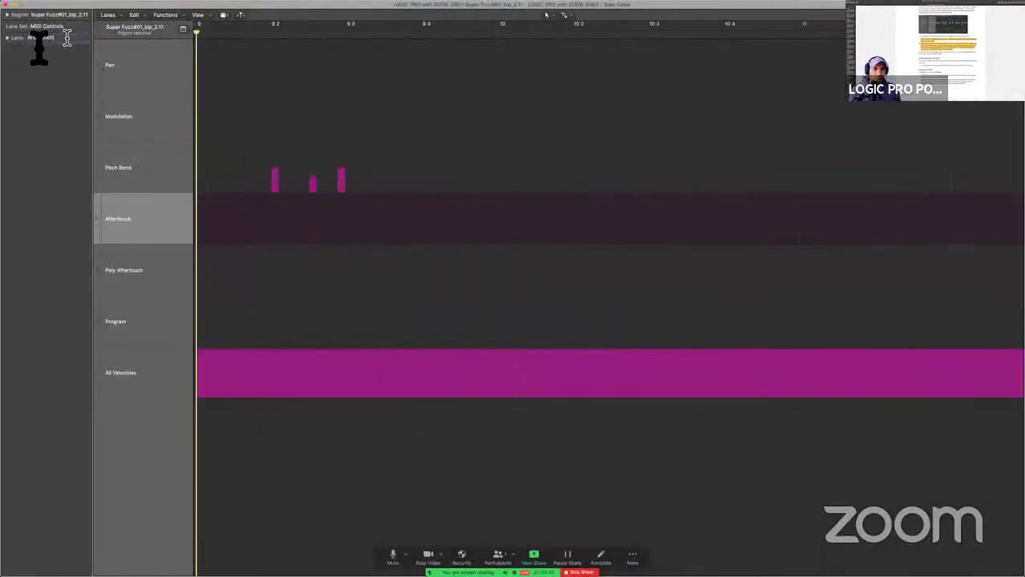
{"action": "left_click", "coordinate": [7, 39]}
{"action": "left_click", "coordinate": [57, 28]}
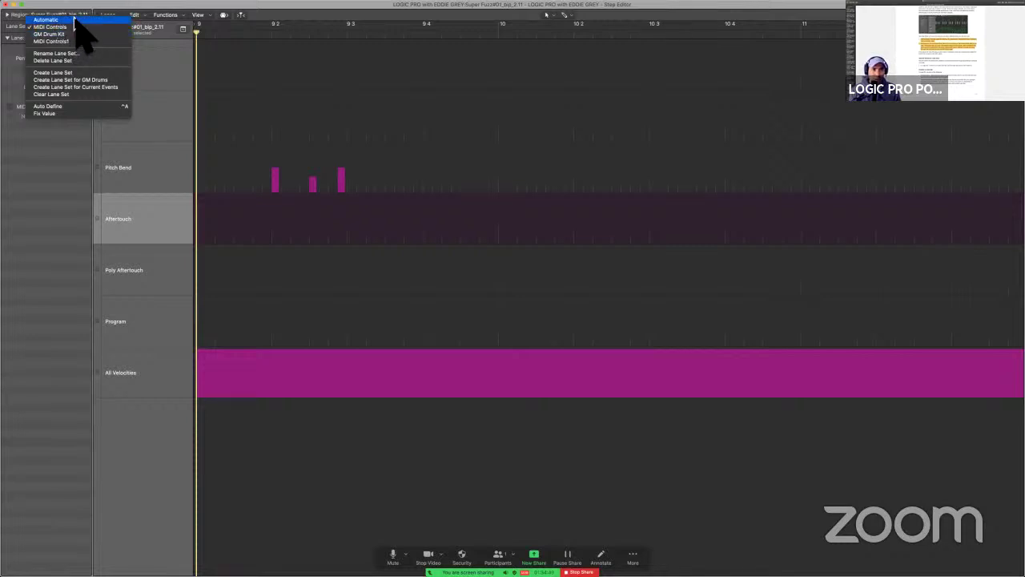
{"action": "left_click", "coordinate": [75, 18]}
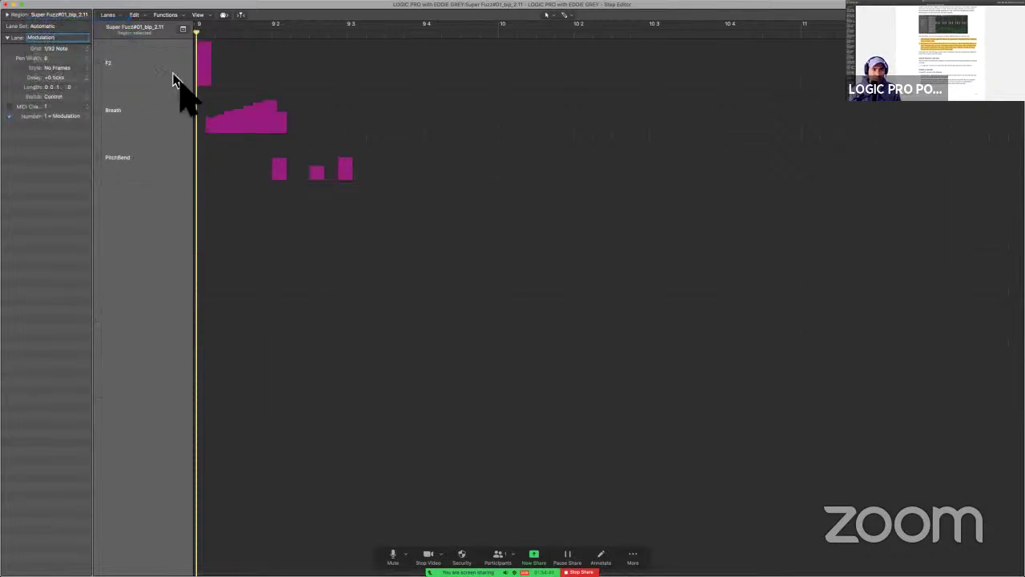
{"action": "left_click", "coordinate": [57, 26]}
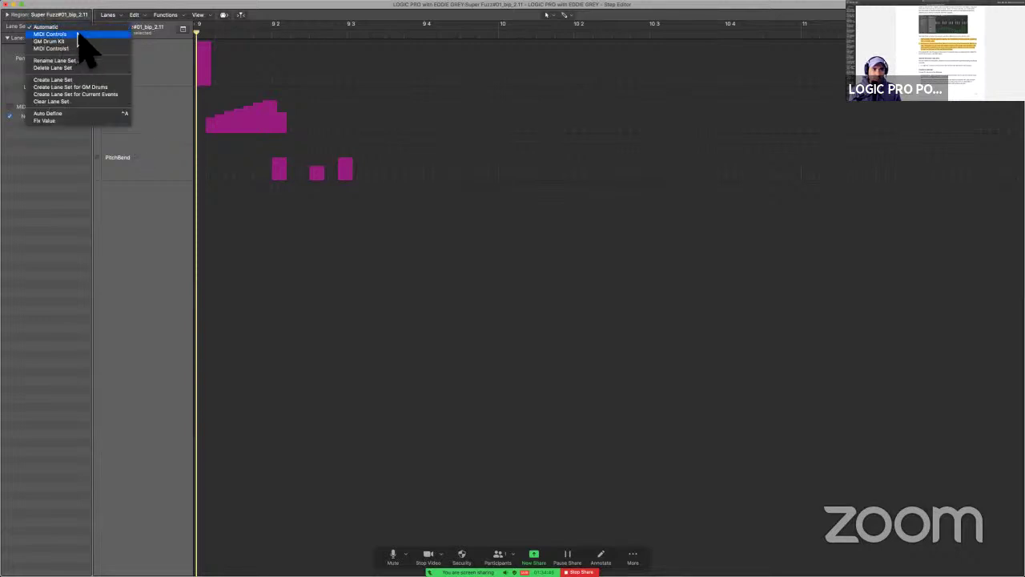
{"action": "left_click", "coordinate": [80, 34]}
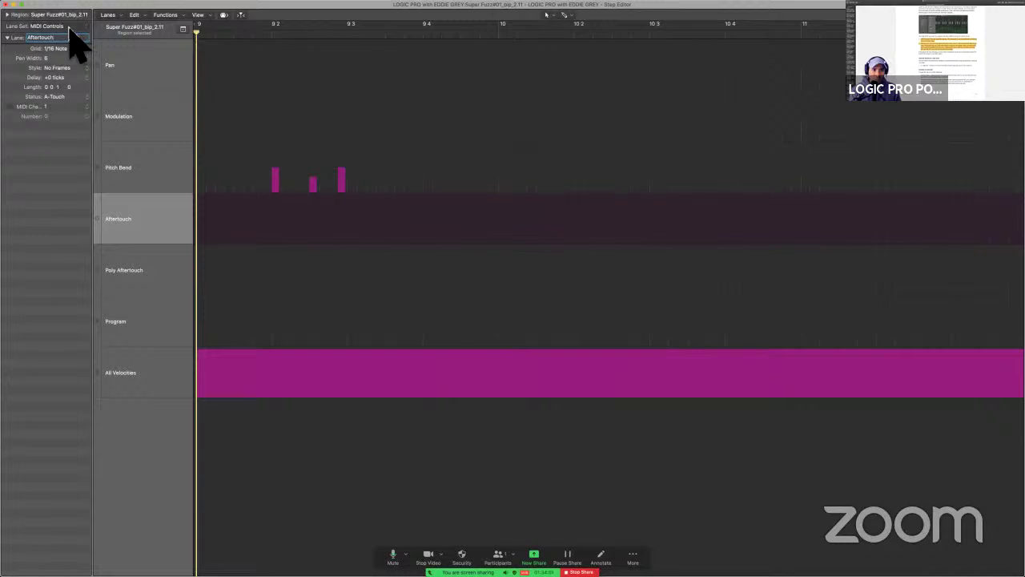
{"action": "left_click", "coordinate": [70, 30]}
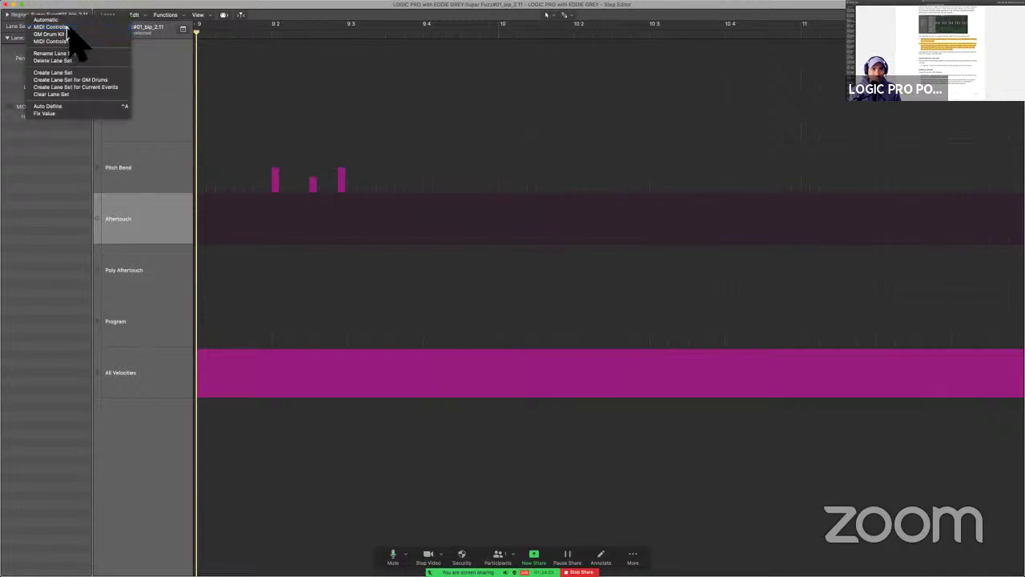
{"action": "left_click", "coordinate": [69, 27]}
Skim the user guide's Create a Lane Set and hi-hat group sections, and review the Lane Set options in the Step Editor.
{"action": "key", "text": "super+Tab"}
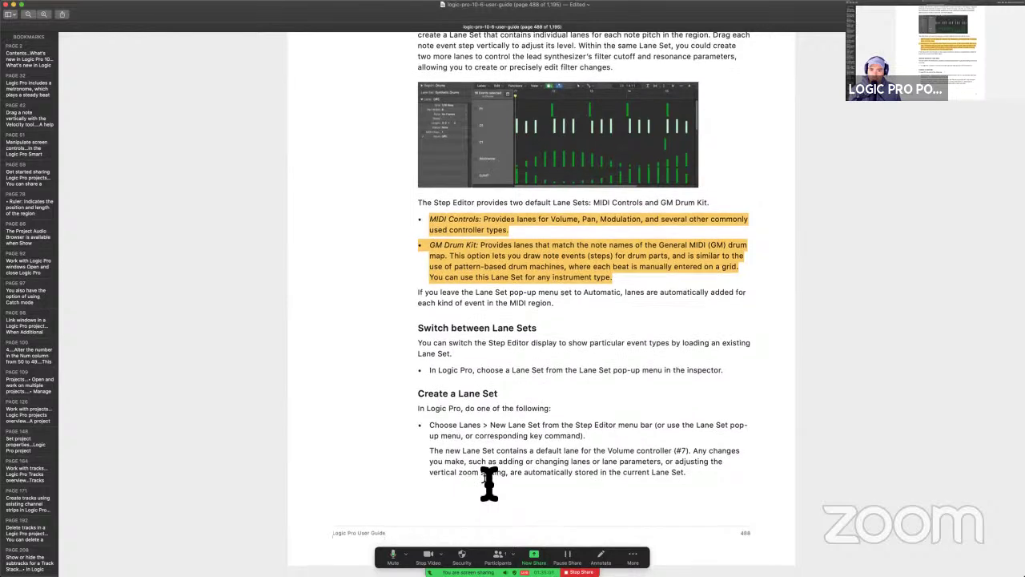
{"action": "scroll", "coordinate": [490, 482], "scroll_direction": "down", "scroll_amount": 1}
{"action": "scroll", "coordinate": [494, 419], "scroll_direction": "up", "scroll_amount": 1}
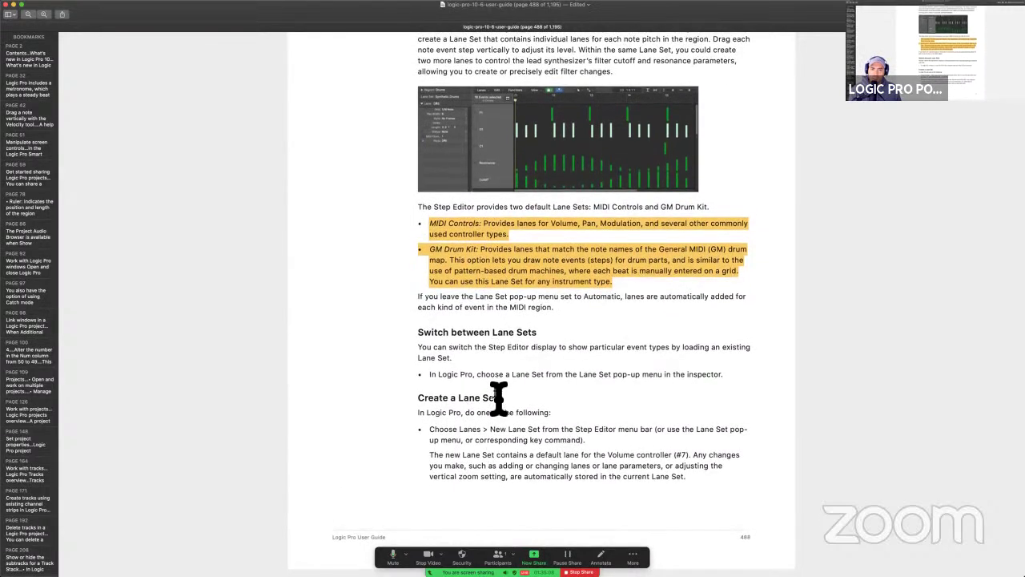
{"action": "scroll", "coordinate": [514, 461], "scroll_direction": "down", "scroll_amount": 5}
{"action": "scroll", "coordinate": [524, 329], "scroll_direction": "up", "scroll_amount": 3}
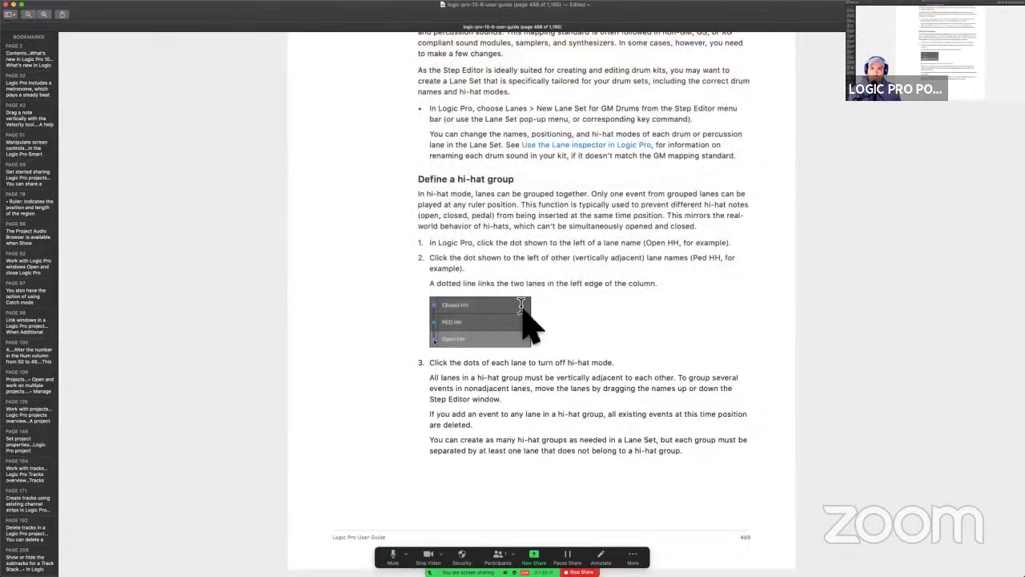
{"action": "scroll", "coordinate": [528, 320], "scroll_direction": "up", "scroll_amount": 1}
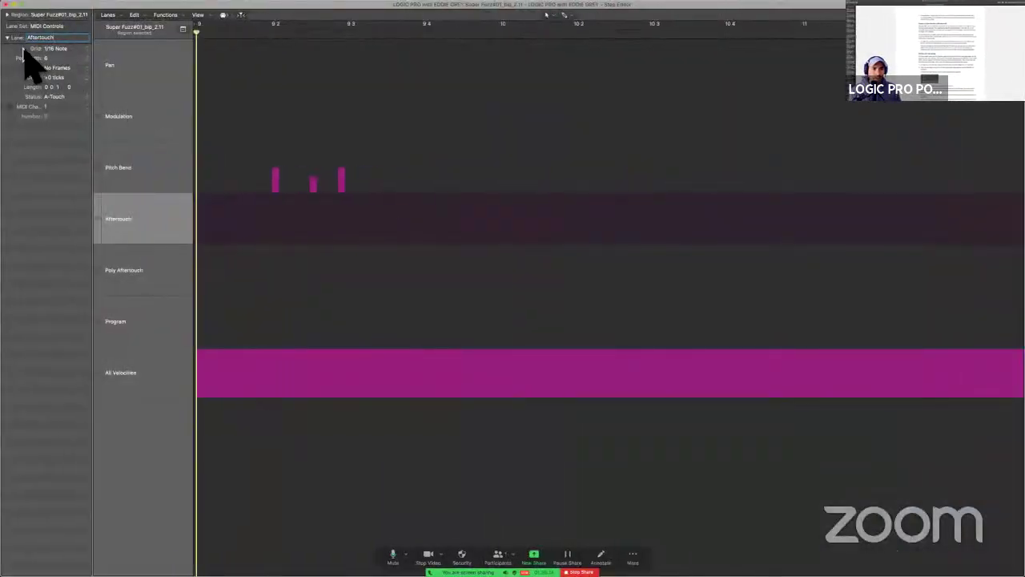
{"action": "left_click", "coordinate": [46, 26]}
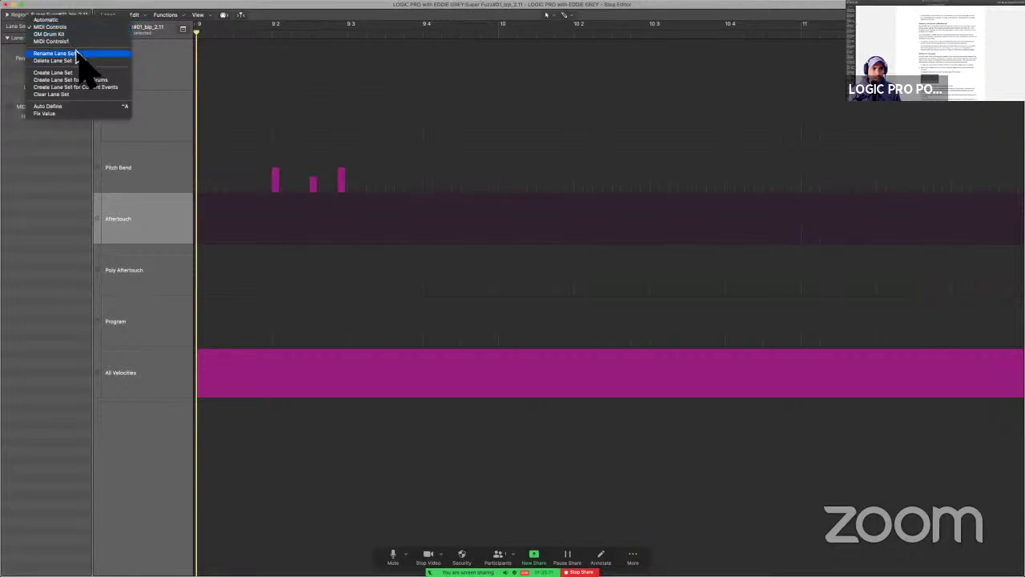
{"action": "left_click", "coordinate": [143, 217]}
Switch to the user guide and read the section on creating a Lane Set for a GM drum kit.
{"action": "key", "text": "ctrl+Left"}
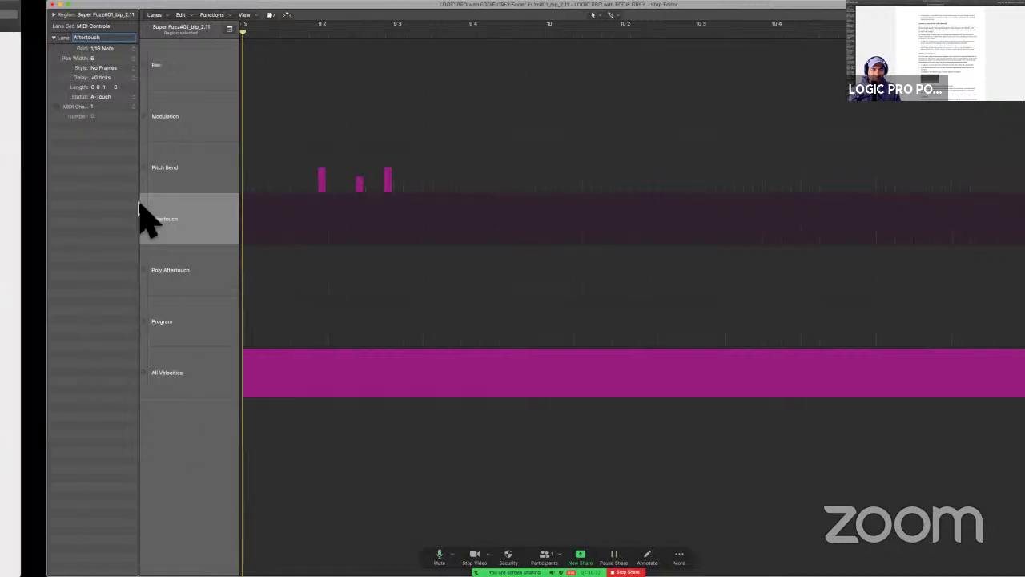
{"action": "scroll", "coordinate": [503, 414], "scroll_direction": "down", "scroll_amount": 2}
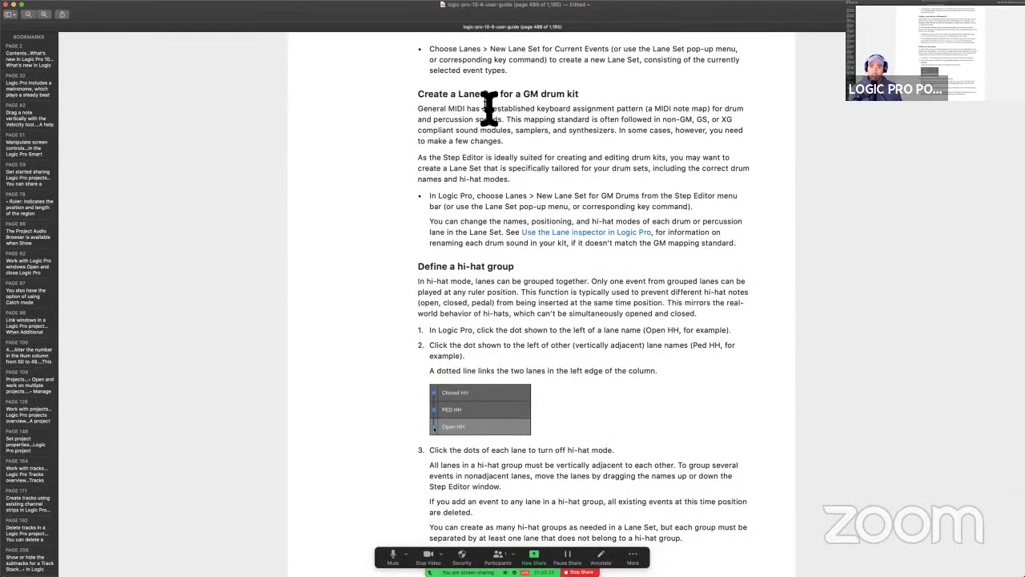
{"action": "left_click_drag", "start_coordinate": [462, 104], "coordinate": [590, 105]}
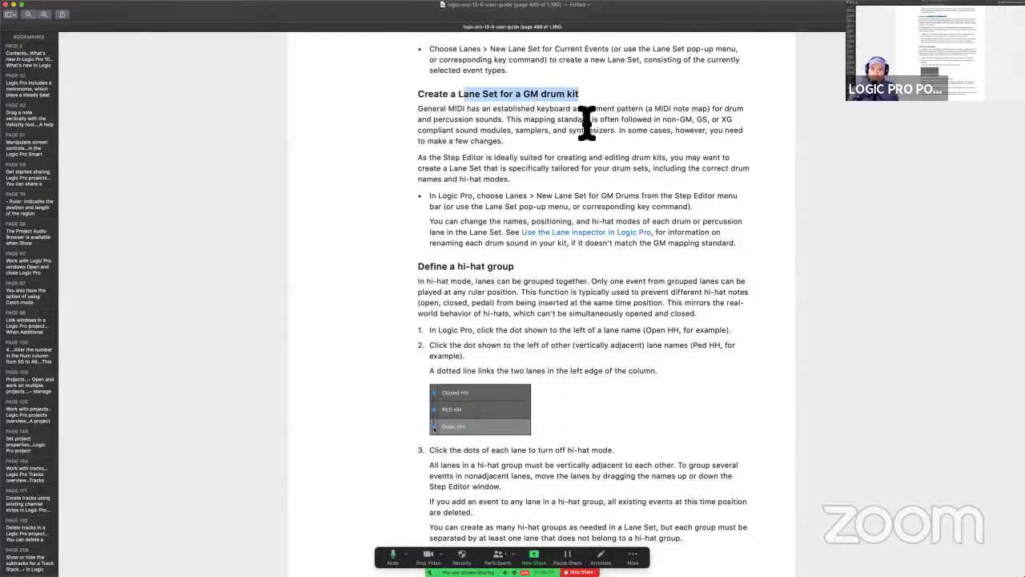
{"action": "left_click", "coordinate": [587, 121]}
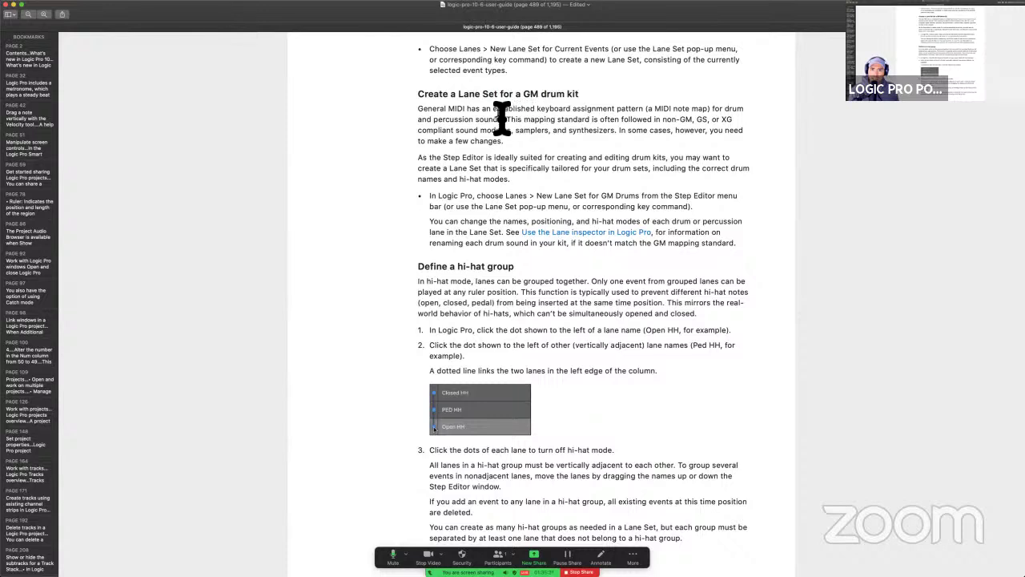
{"action": "left_click_drag", "start_coordinate": [493, 112], "coordinate": [650, 115]}
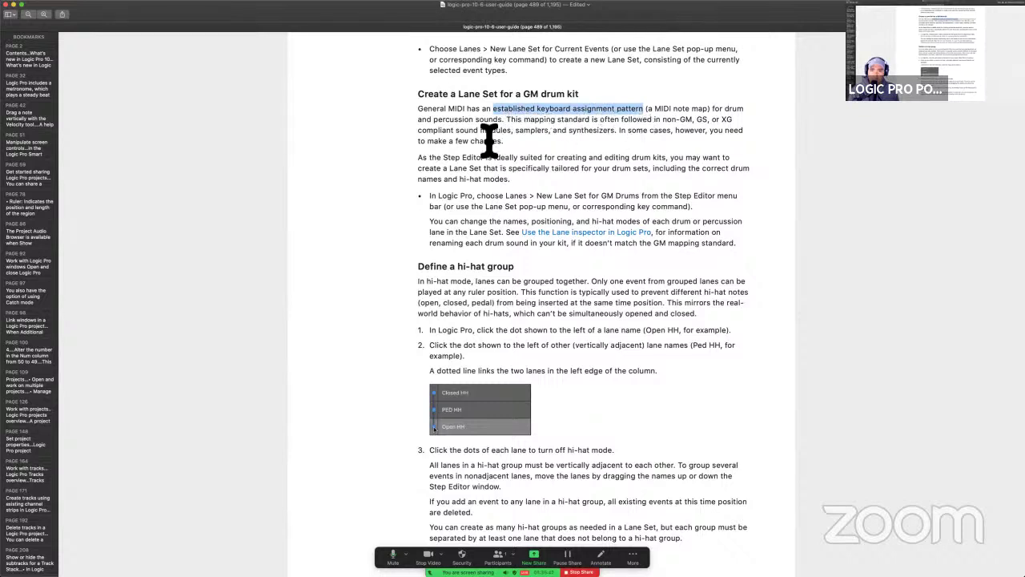
{"action": "left_click_drag", "start_coordinate": [493, 132], "coordinate": [540, 158]}
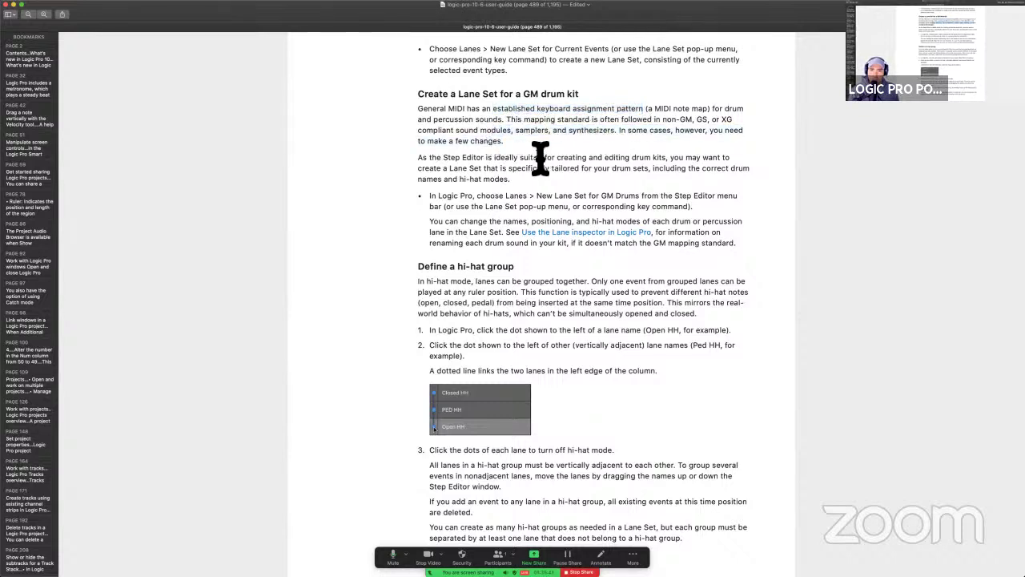
{"action": "left_click", "coordinate": [534, 180]}
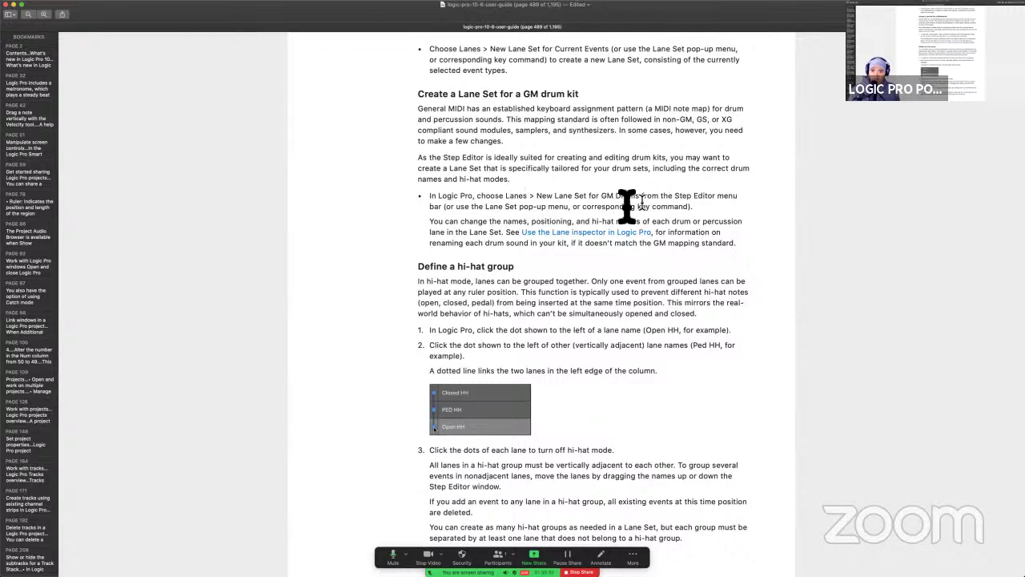
Return to the Step Editor and create a new Lane Set for GM Drums, plus another for the current events.
{"action": "key", "text": "ctrl+Right"}
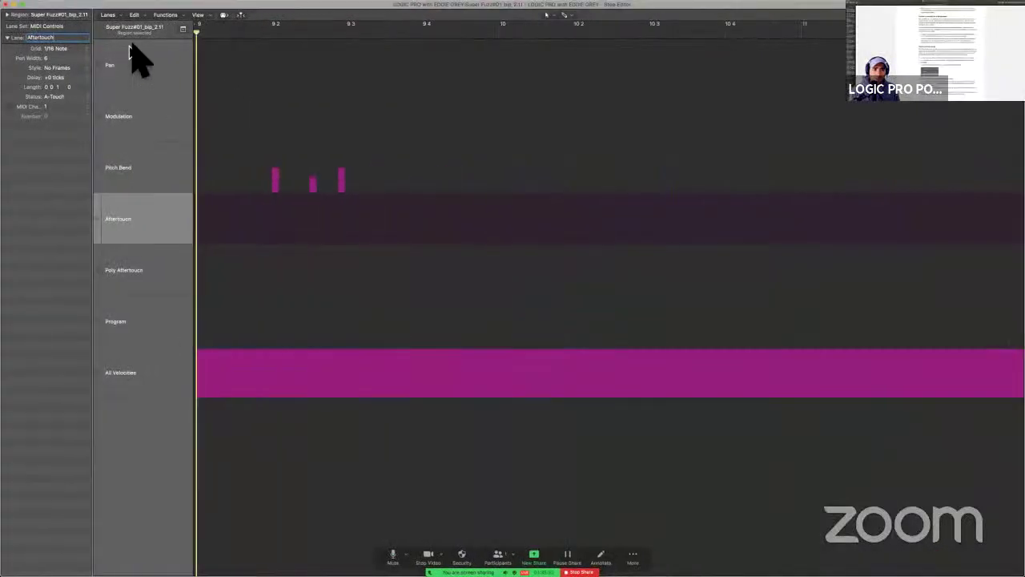
{"action": "left_click", "coordinate": [109, 15]}
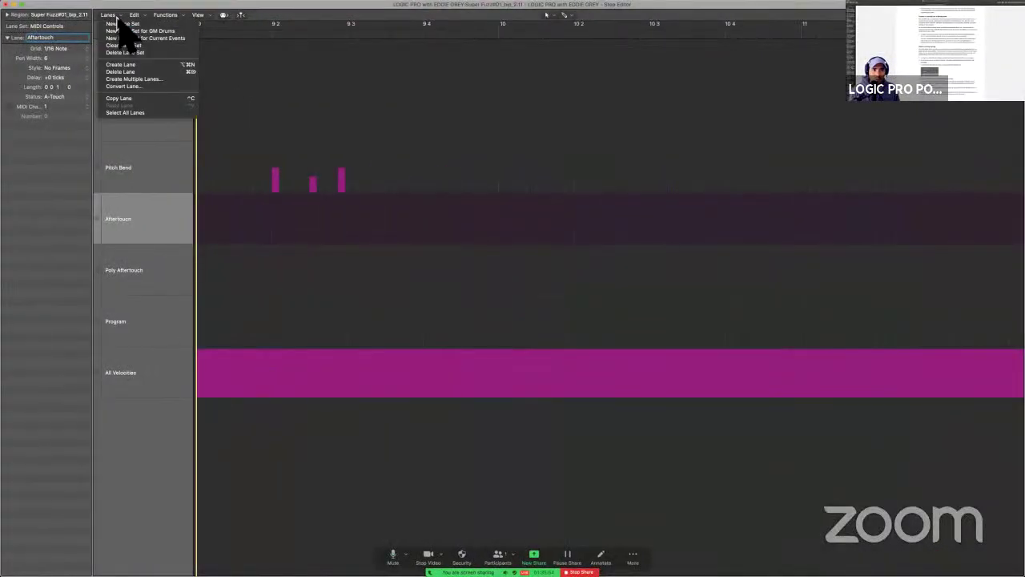
{"action": "left_click", "coordinate": [170, 32]}
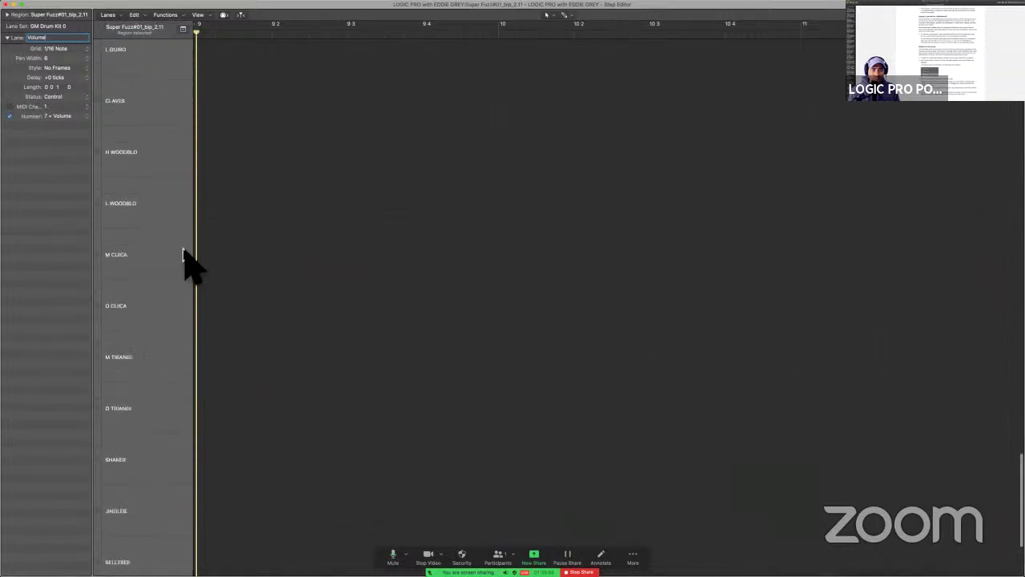
{"action": "scroll", "coordinate": [184, 255], "scroll_direction": "up", "scroll_amount": 10}
{"action": "left_click", "coordinate": [112, 16]}
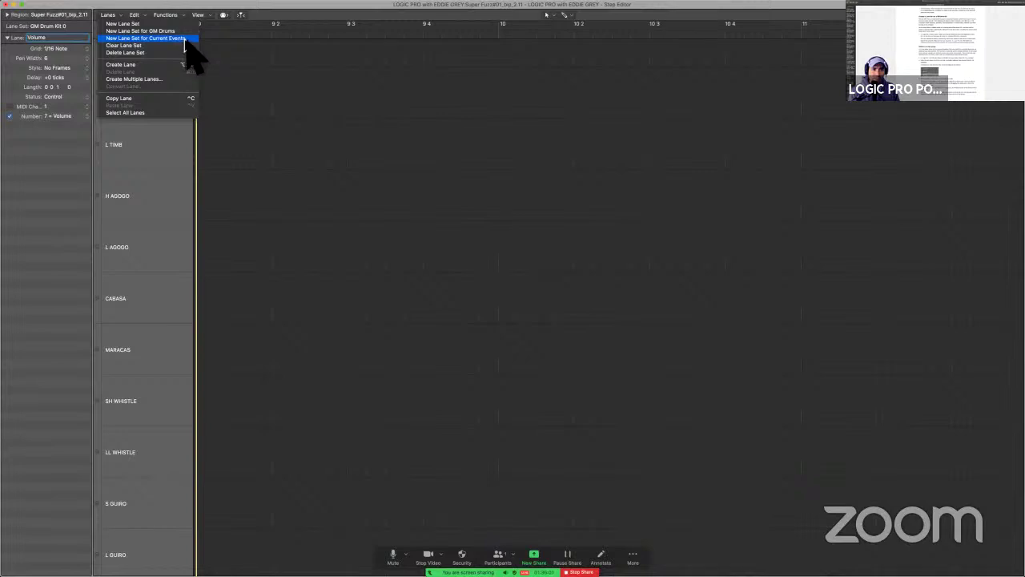
{"action": "left_click", "coordinate": [161, 38]}
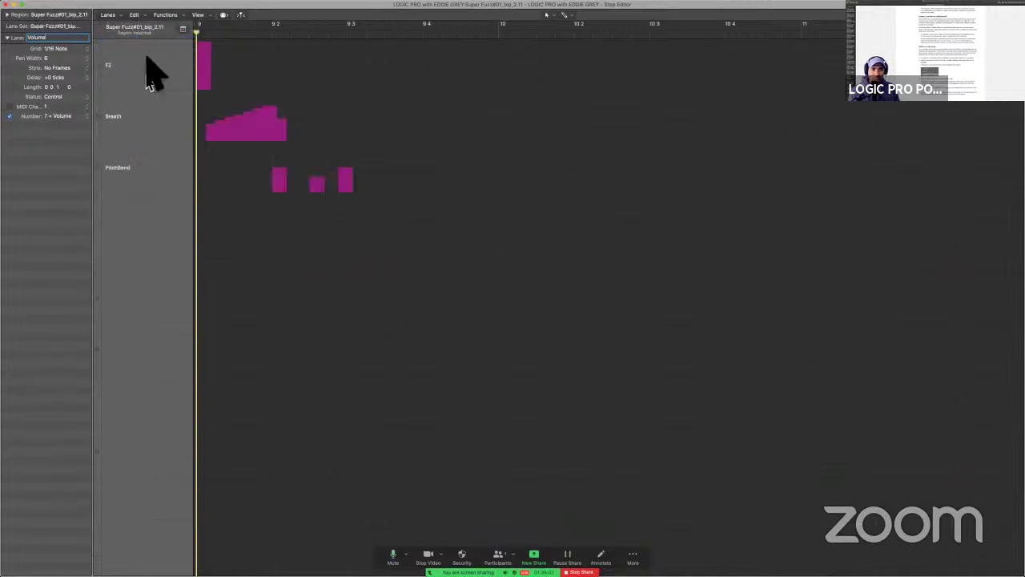
Switch to the user guide and read the Define a hi-hat group section, including its steps for linking adjacent lanes.
{"action": "key", "text": "ctrl+Left"}
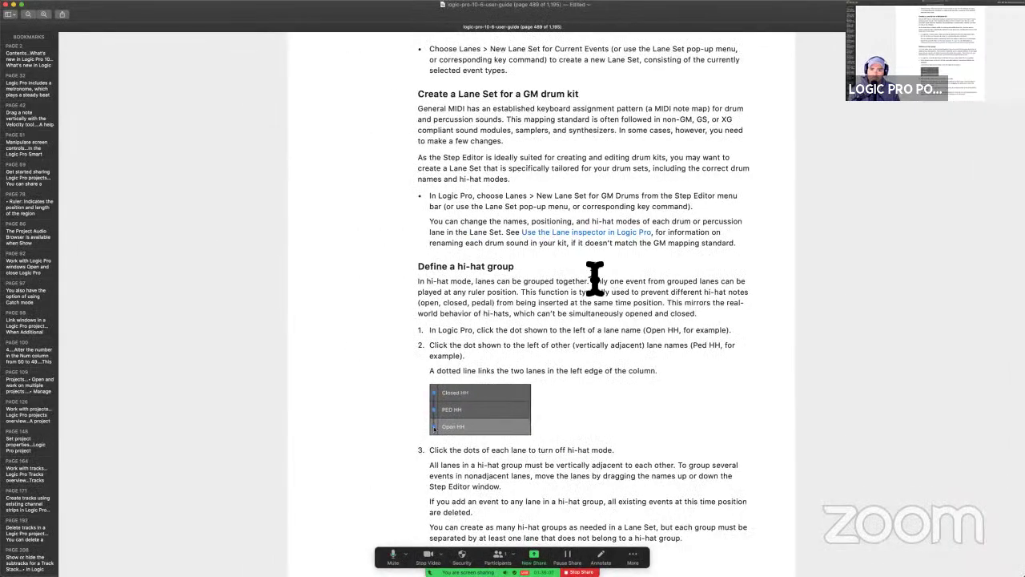
{"action": "scroll", "coordinate": [597, 285], "scroll_direction": "down", "scroll_amount": 2}
{"action": "scroll", "coordinate": [595, 278], "scroll_direction": "down", "scroll_amount": 2}
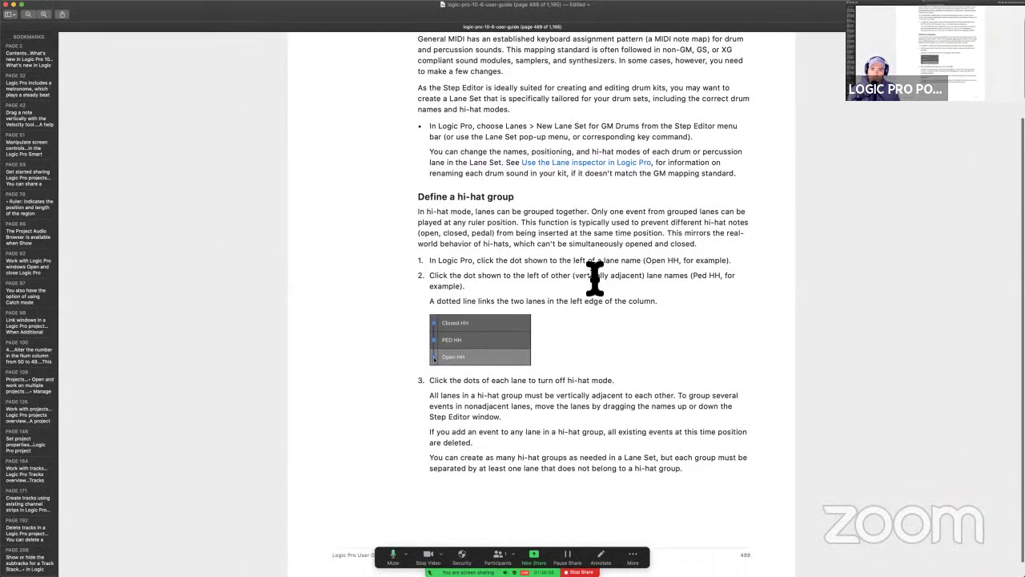
{"action": "scroll", "coordinate": [472, 266], "scroll_direction": "down", "scroll_amount": 1}
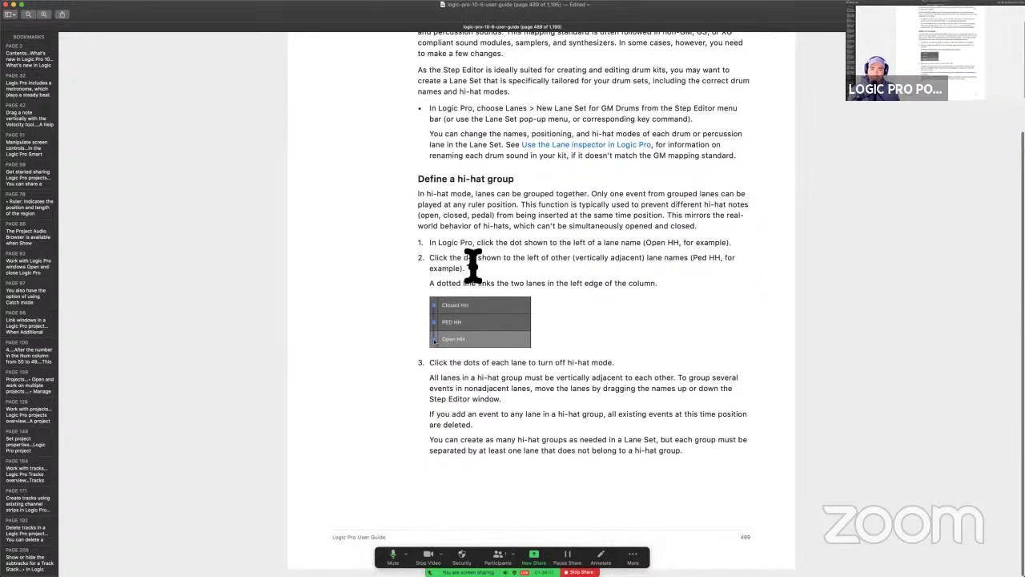
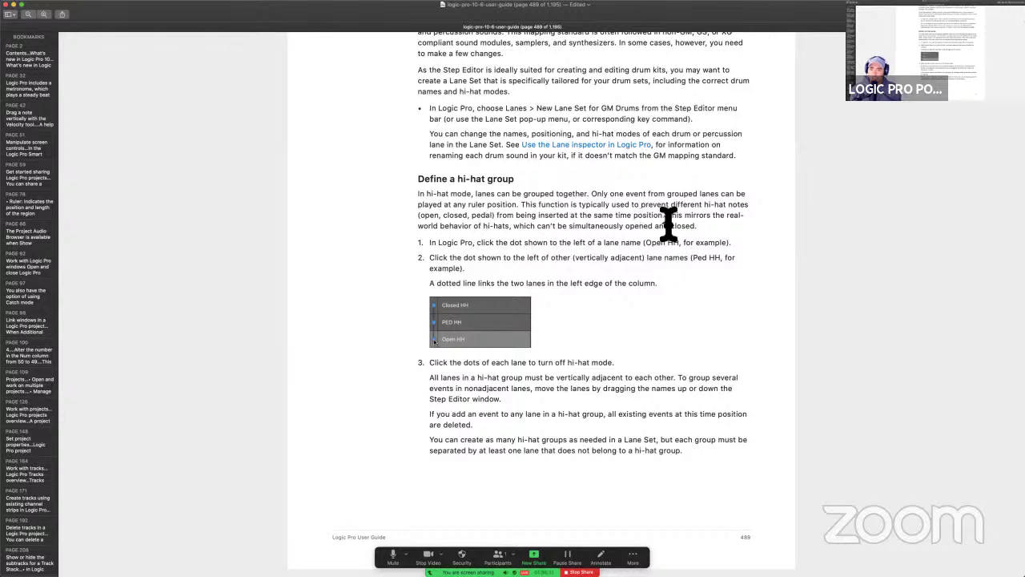
{"action": "left_click_drag", "start_coordinate": [668, 221], "coordinate": [698, 234]}
{"action": "left_click", "coordinate": [697, 233]}
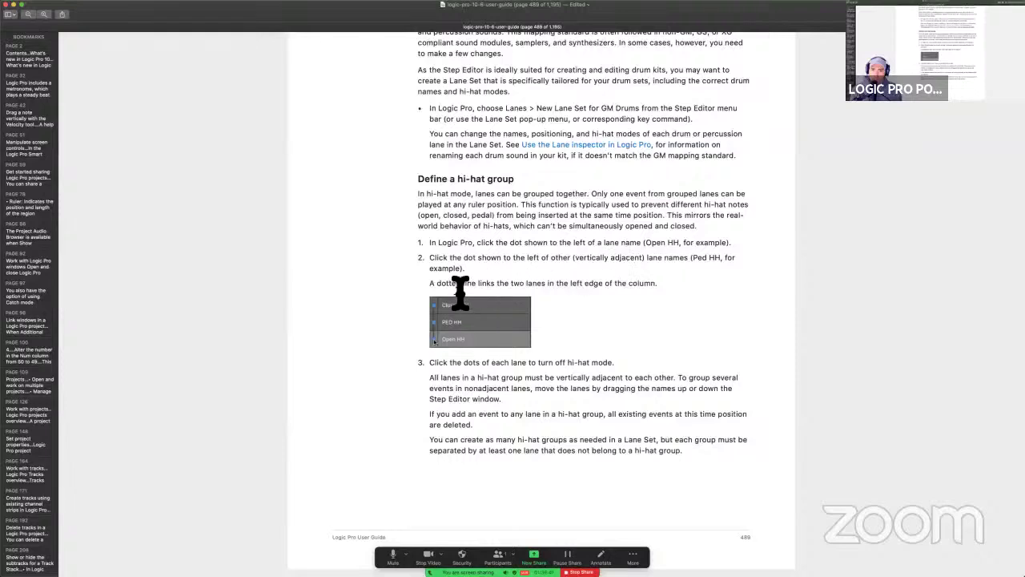
{"action": "left_click_drag", "start_coordinate": [463, 273], "coordinate": [520, 275]}
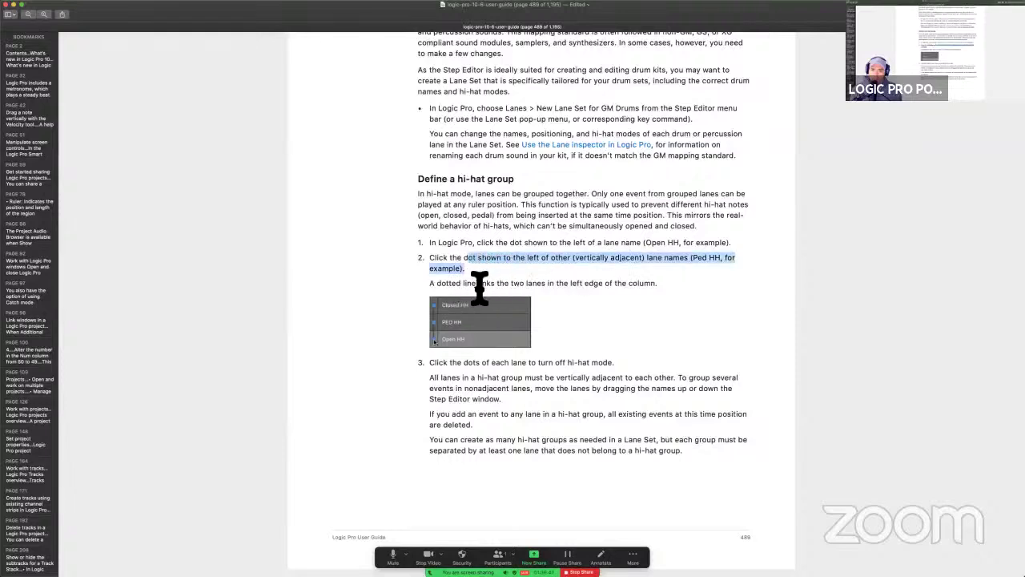
{"action": "left_click", "coordinate": [478, 288]}
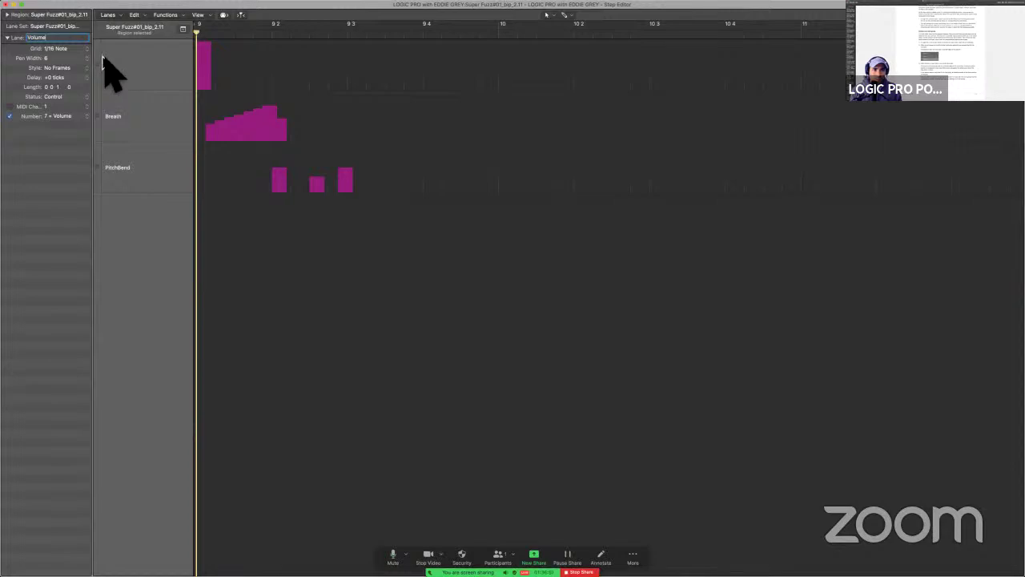
Switch to Logic Pro's Tracks window, select the Trip Hop Full Rim Beat region and briefly play the project.
{"action": "key", "text": "ctrl+Up"}
{"action": "left_click", "coordinate": [472, 285]}
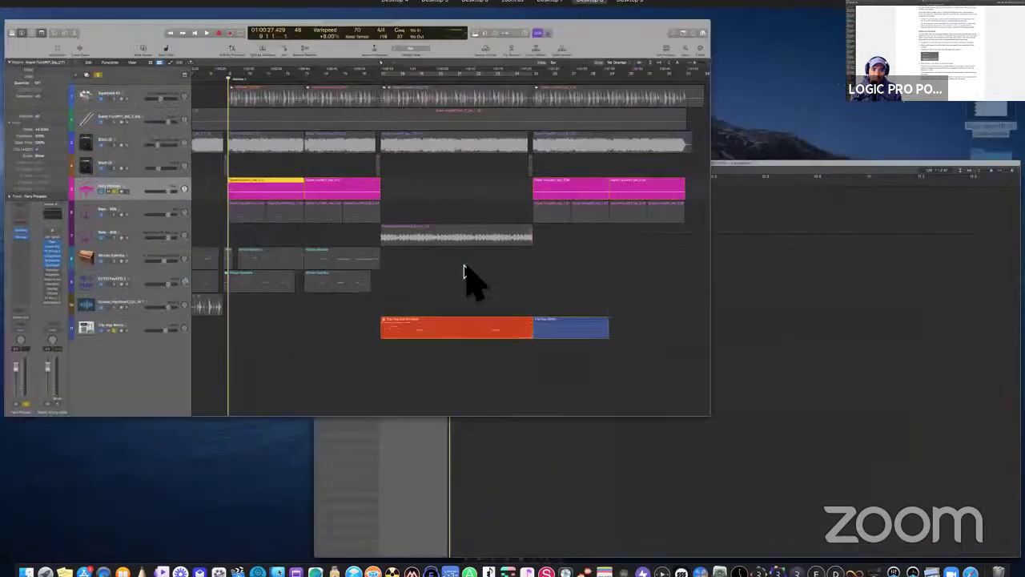
{"action": "left_click_drag", "start_coordinate": [625, 469], "coordinate": [625, 463]}
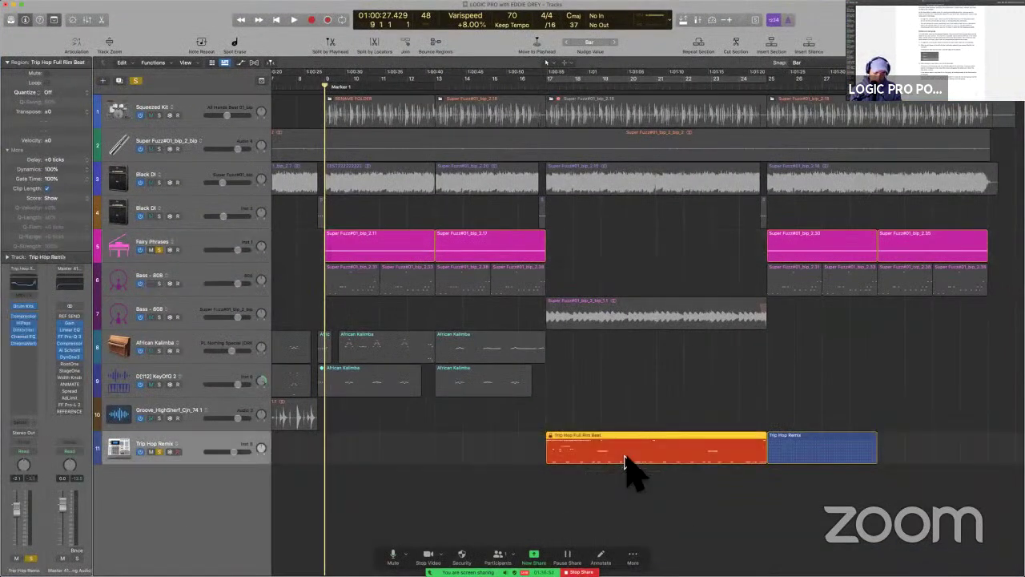
{"action": "key", "text": "shift+space"}
{"action": "key", "text": "space"}
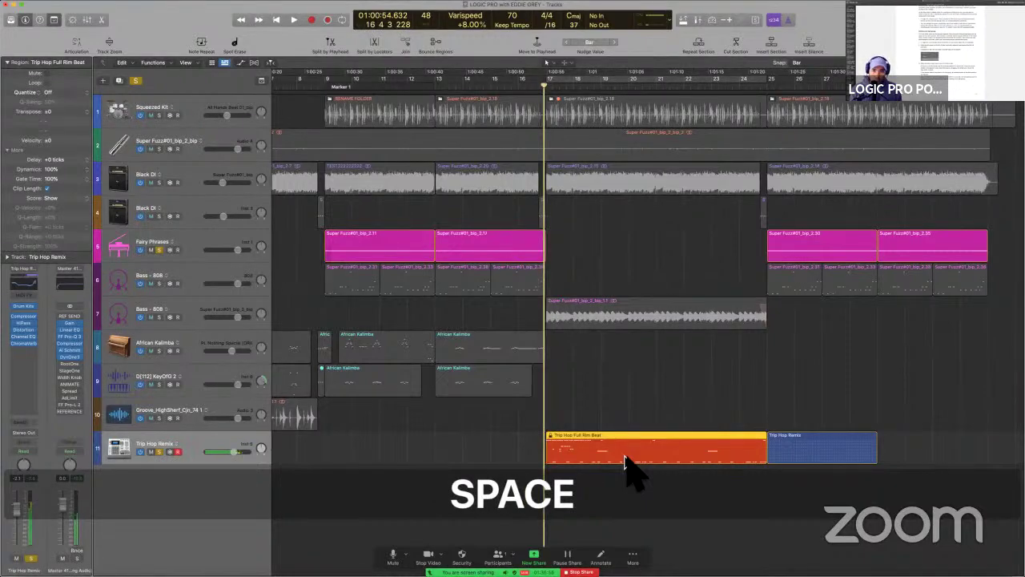
Return to the Step Editor and show the Trip Hop Full Rim Beat region in the GM Drum Kit 0 Lane Set.
{"action": "key", "text": "ctrl+Up"}
{"action": "left_click", "coordinate": [430, 298]}
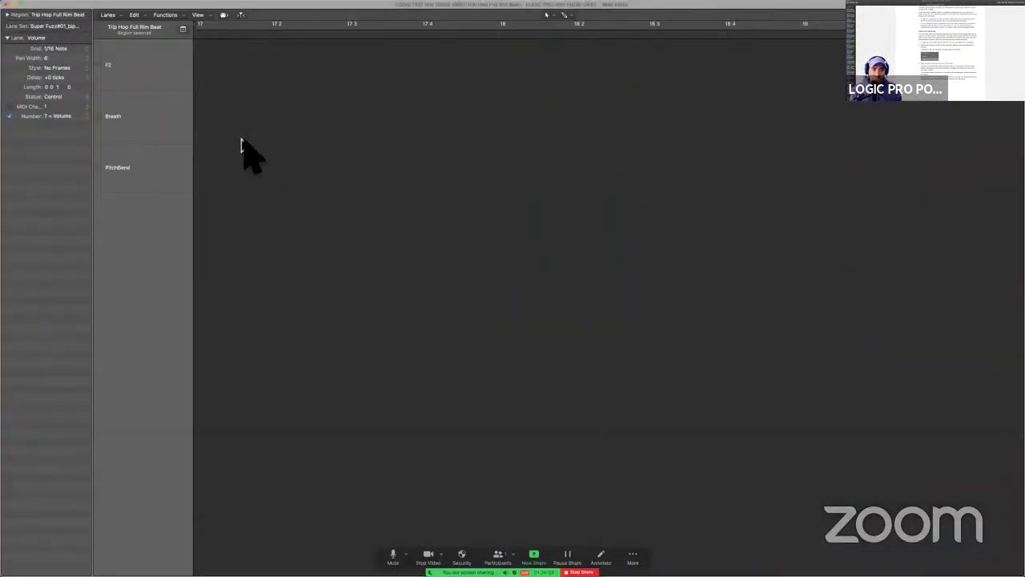
{"action": "left_click", "coordinate": [71, 26]}
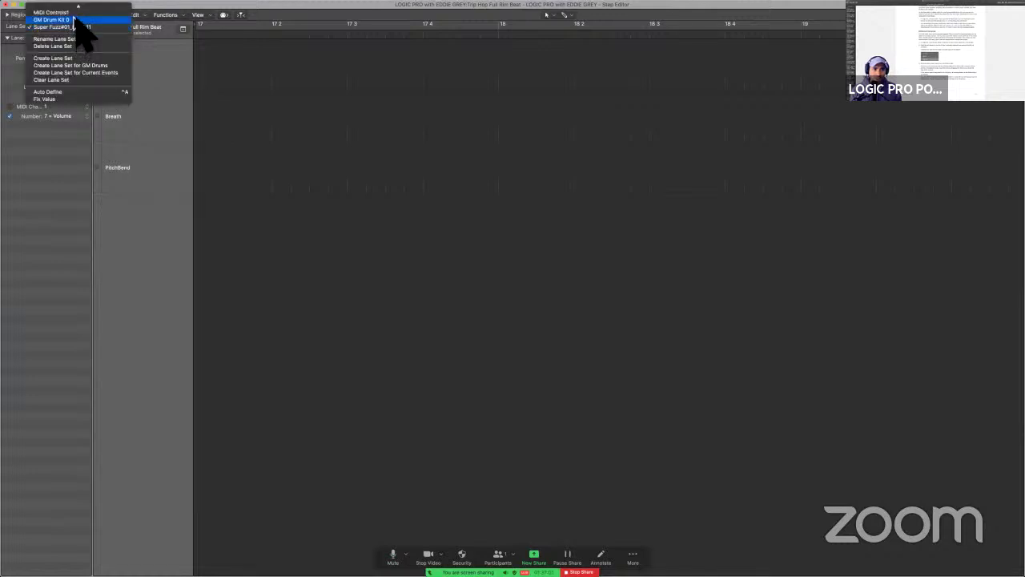
{"action": "left_click", "coordinate": [74, 19]}
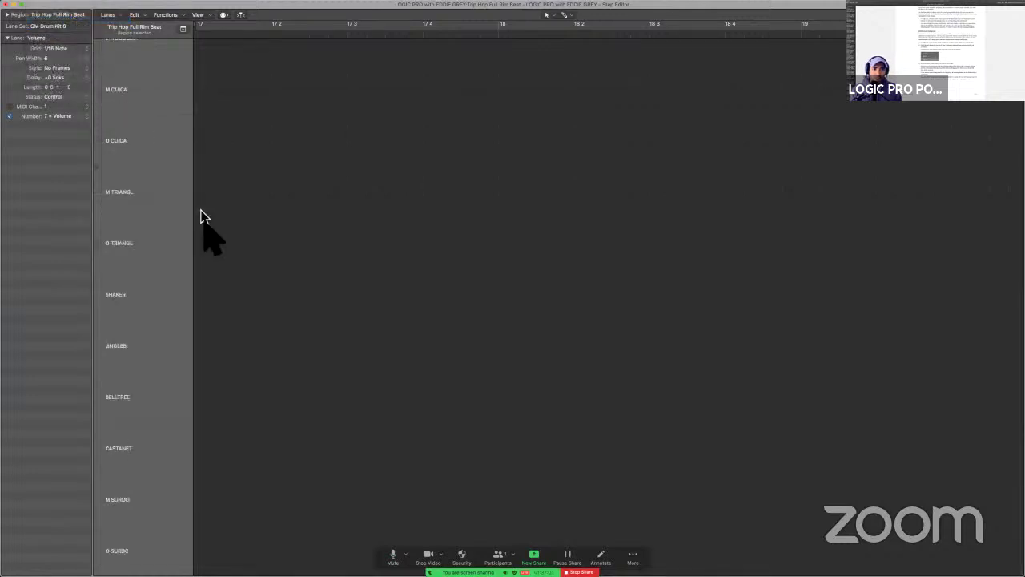
{"action": "scroll", "coordinate": [207, 304], "scroll_direction": "up", "scroll_amount": 15}
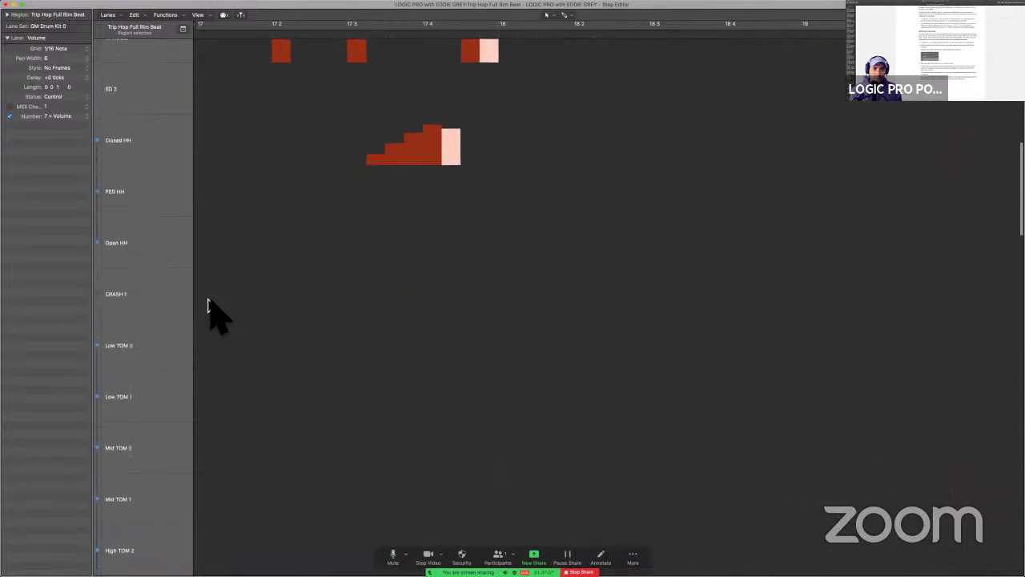
{"action": "scroll", "coordinate": [209, 306], "scroll_direction": "down", "scroll_amount": 3}
{"action": "scroll", "coordinate": [209, 307], "scroll_direction": "up", "scroll_amount": 8}
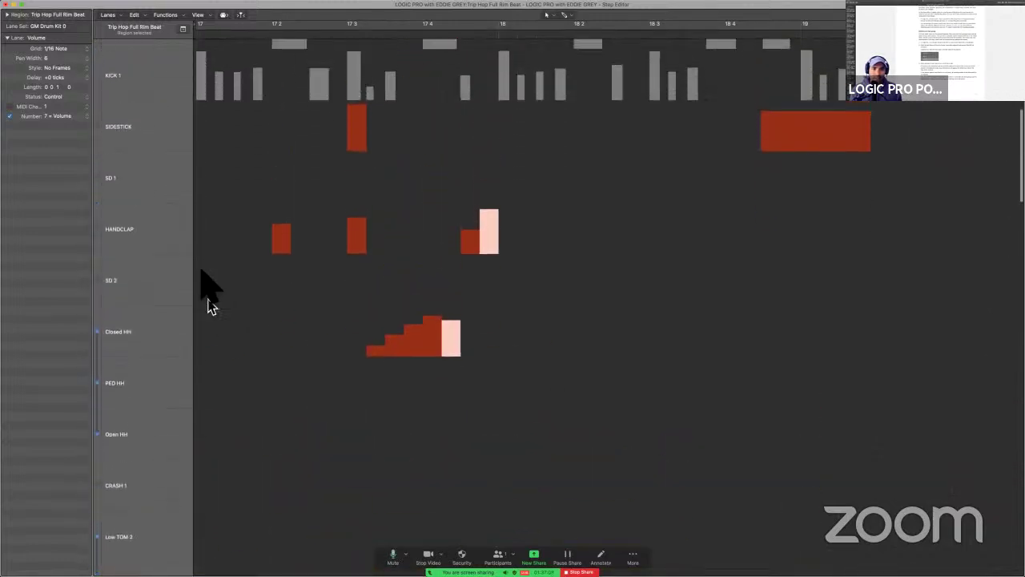
Turn on hi-hat mode for the HANDCLAP and SIDESTICK lanes.
{"action": "left_click", "coordinate": [164, 164]}
{"action": "left_click", "coordinate": [149, 263], "text": "super"}
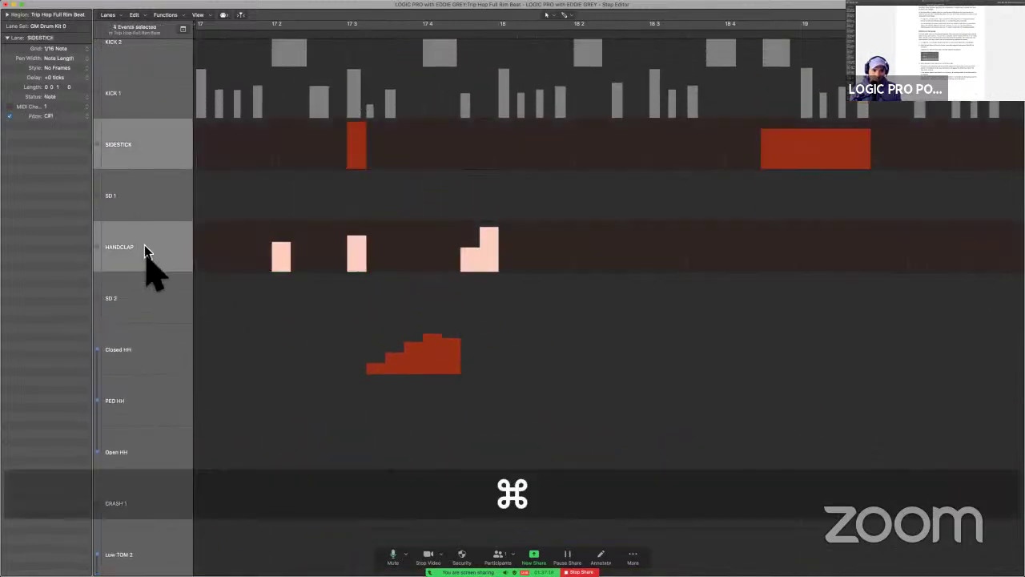
{"action": "left_click", "coordinate": [146, 343], "text": "super"}
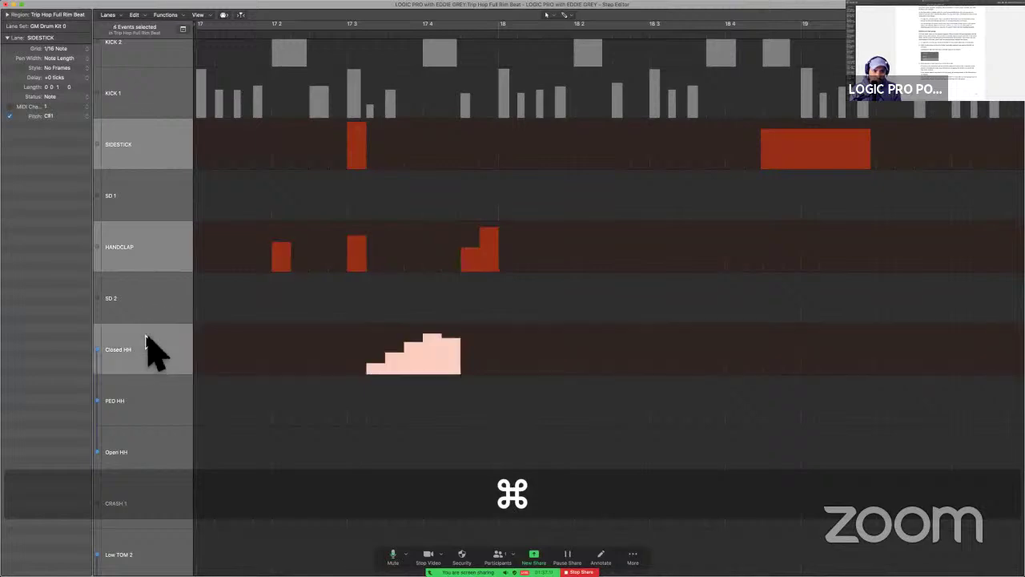
{"action": "left_click", "coordinate": [98, 257], "text": "super"}
{"action": "left_click", "coordinate": [101, 158], "text": "super"}
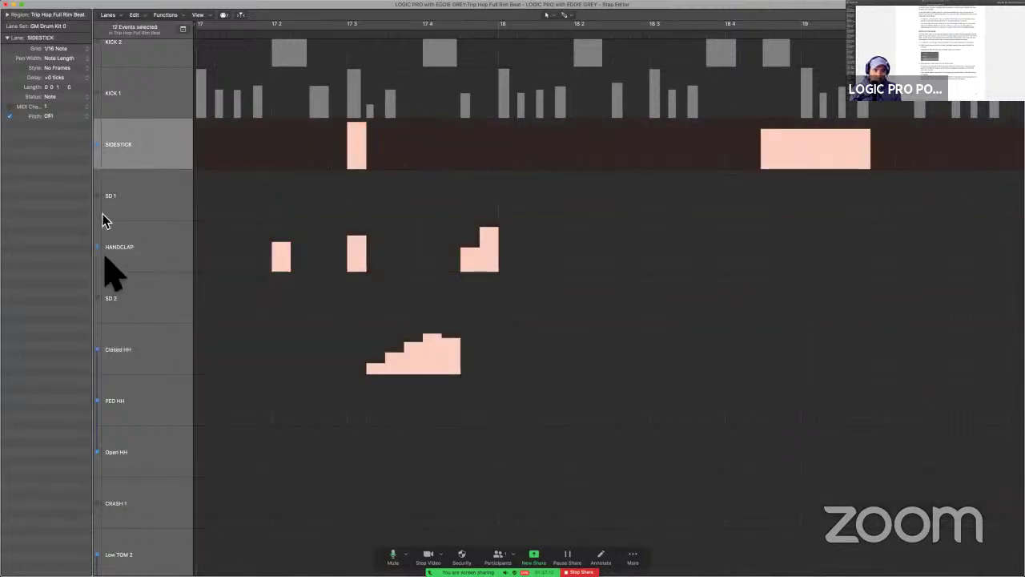
Turn off hi-hat mode for the PED HH and Open HH lanes, leaving Closed HH in hi-hat mode.
{"action": "key", "text": "ctrl+alt+super"}
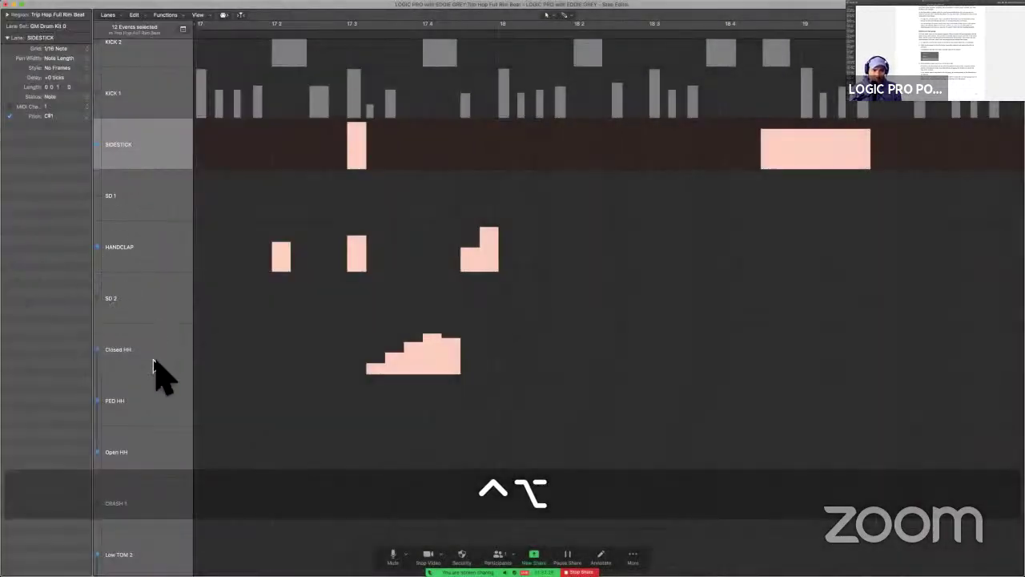
{"action": "left_click", "coordinate": [158, 367]}
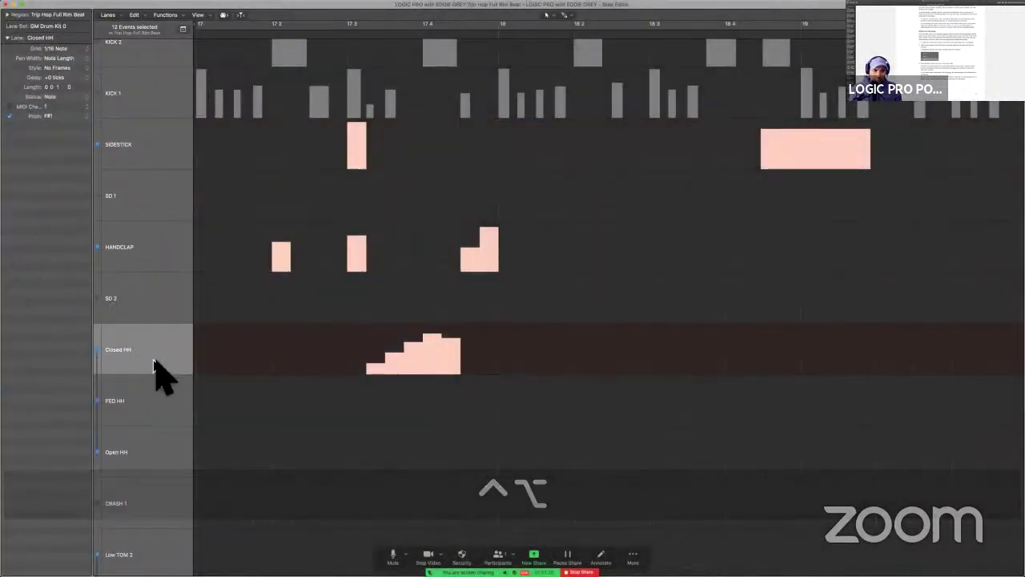
{"action": "left_click", "coordinate": [97, 407]}
{"action": "left_click", "coordinate": [104, 465]}
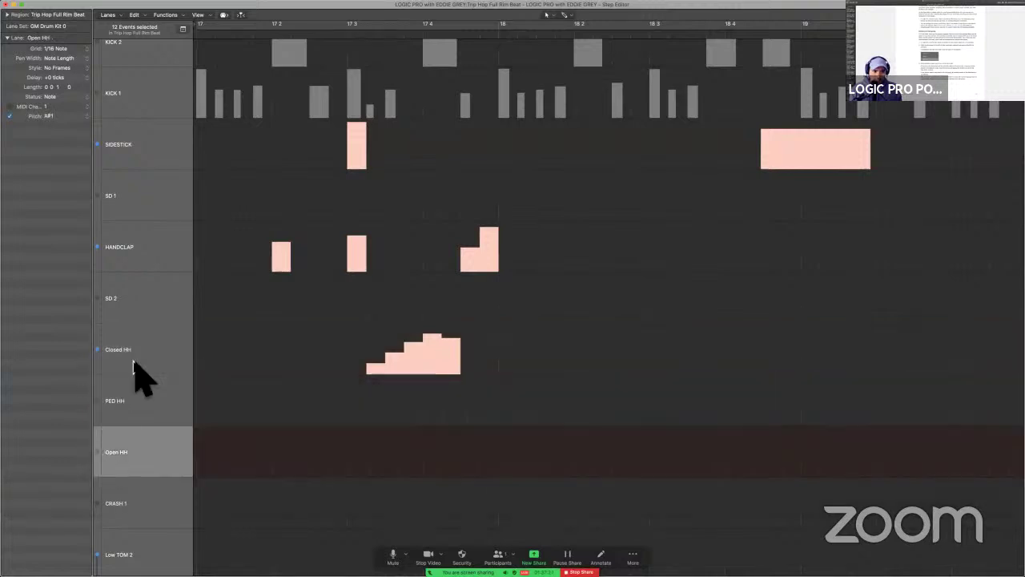
Move the Closed HH lane above SD 2 and the SIDESTICK lane between HANDCLAP and Closed HH, making the three hi-hat-mode lanes adjacent.
{"action": "left_click_drag", "start_coordinate": [148, 364], "coordinate": [145, 292]}
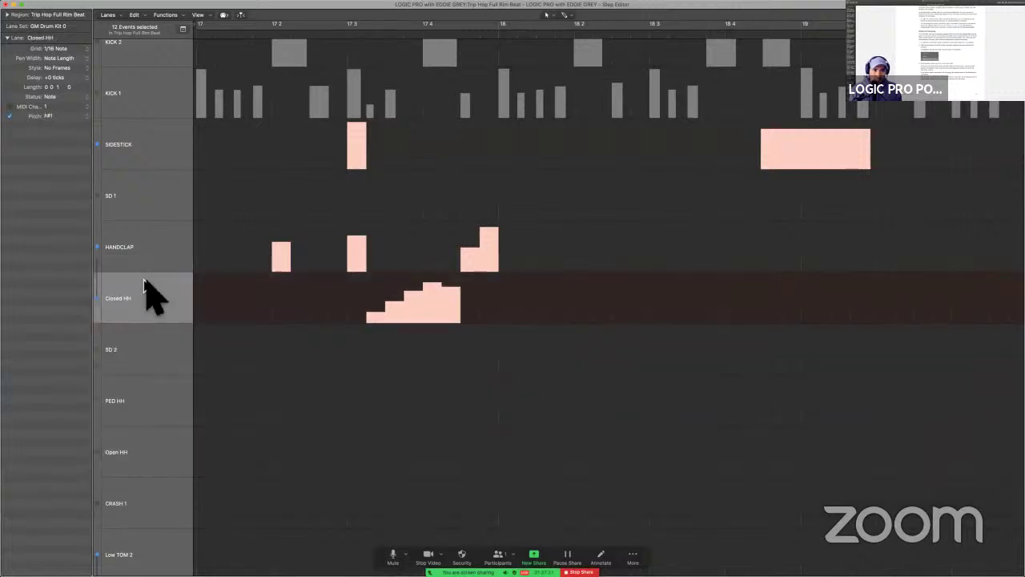
{"action": "left_click_drag", "start_coordinate": [132, 143], "coordinate": [142, 248]}
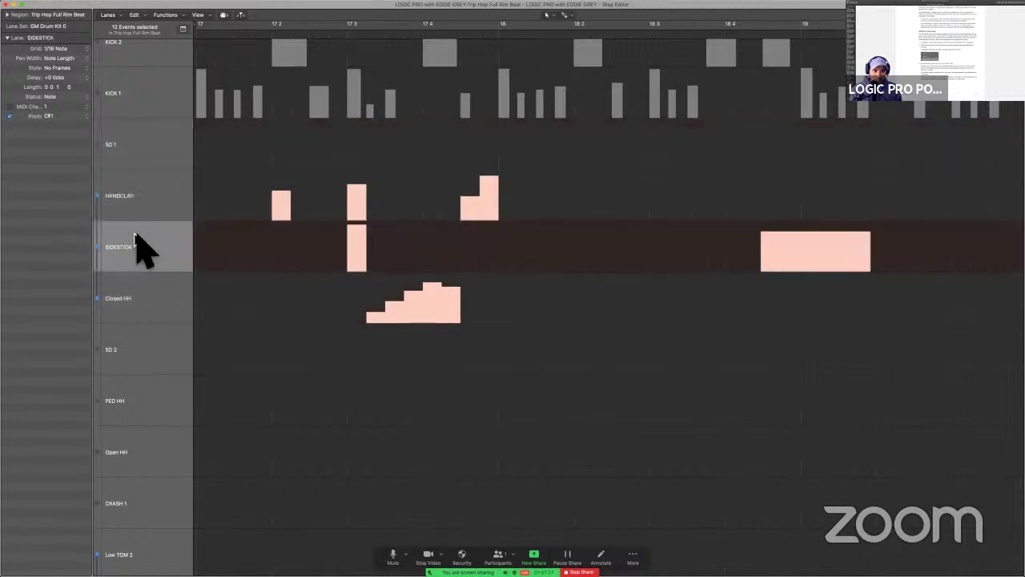
{"action": "left_click", "coordinate": [162, 298], "text": "shift"}
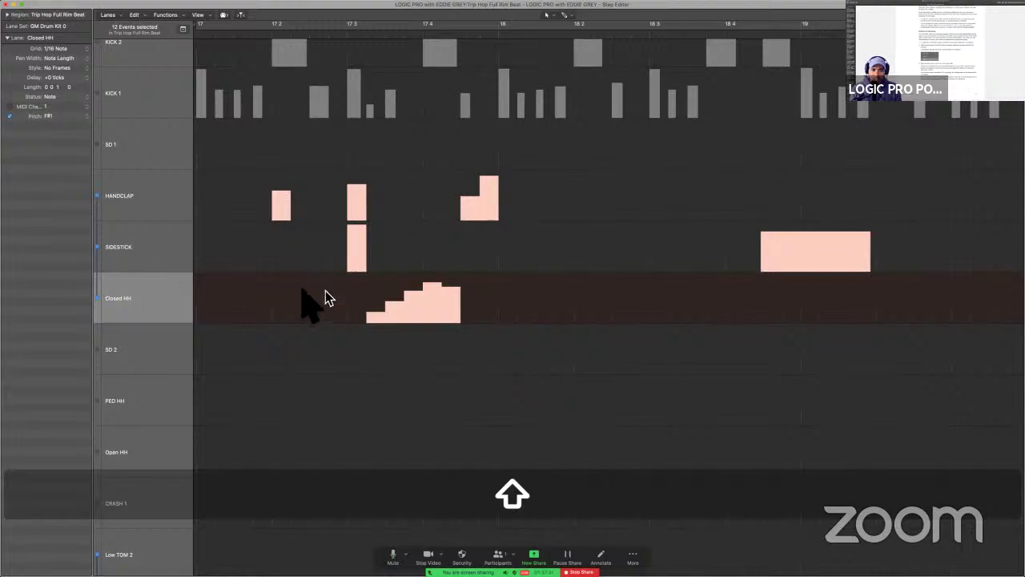
In the user guide's hi-hat group section, highlight the paragraphs on vertically adjacent lanes and on deletion of existing events.
{"action": "key", "text": "super+Tab"}
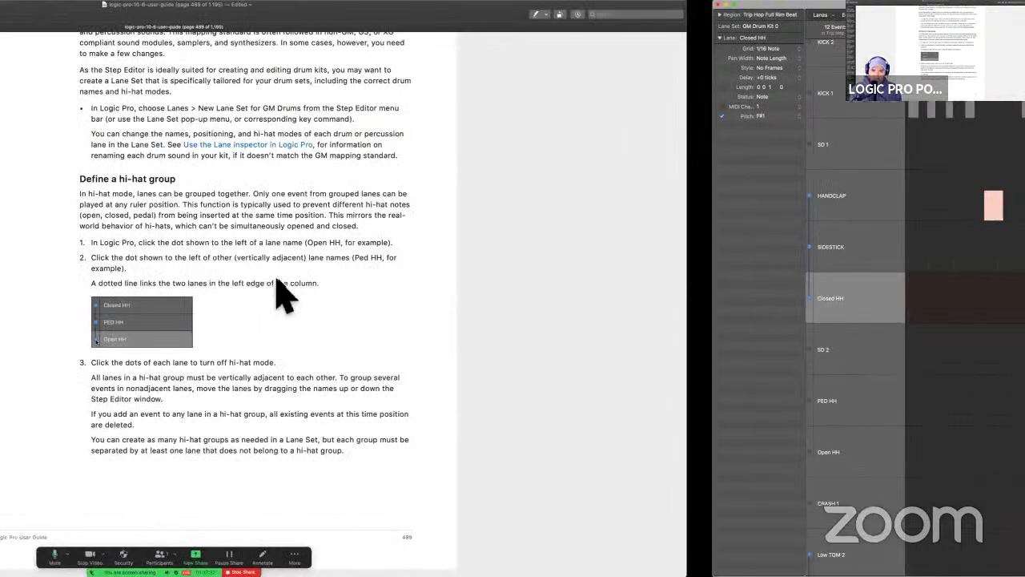
{"action": "scroll", "coordinate": [488, 272], "scroll_direction": "down", "scroll_amount": 2}
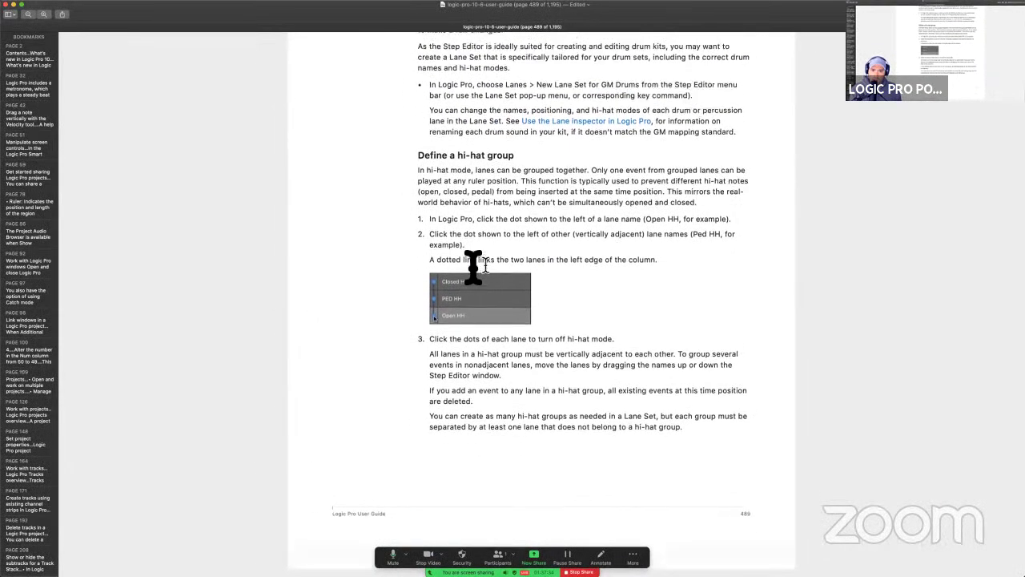
{"action": "scroll", "coordinate": [489, 272], "scroll_direction": "up", "scroll_amount": 2}
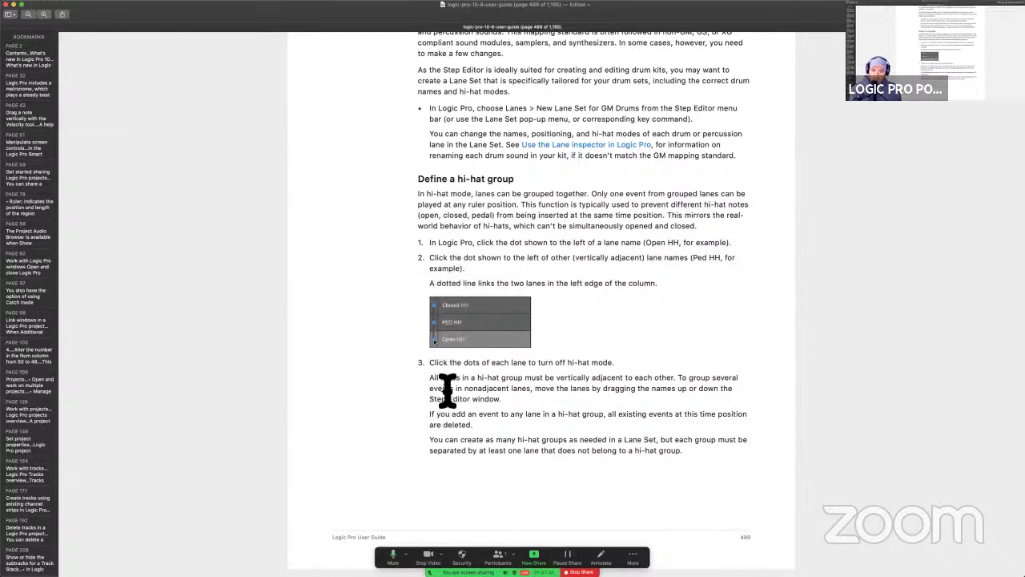
{"action": "left_click_drag", "start_coordinate": [443, 391], "coordinate": [516, 411]}
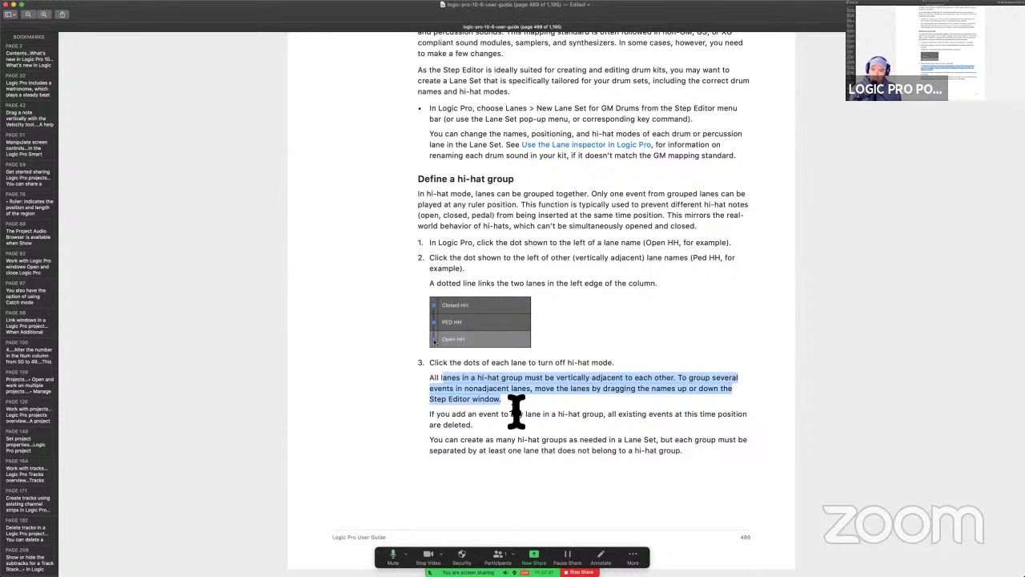
{"action": "left_click", "coordinate": [451, 410]}
{"action": "left_click_drag", "start_coordinate": [430, 378], "coordinate": [523, 413]}
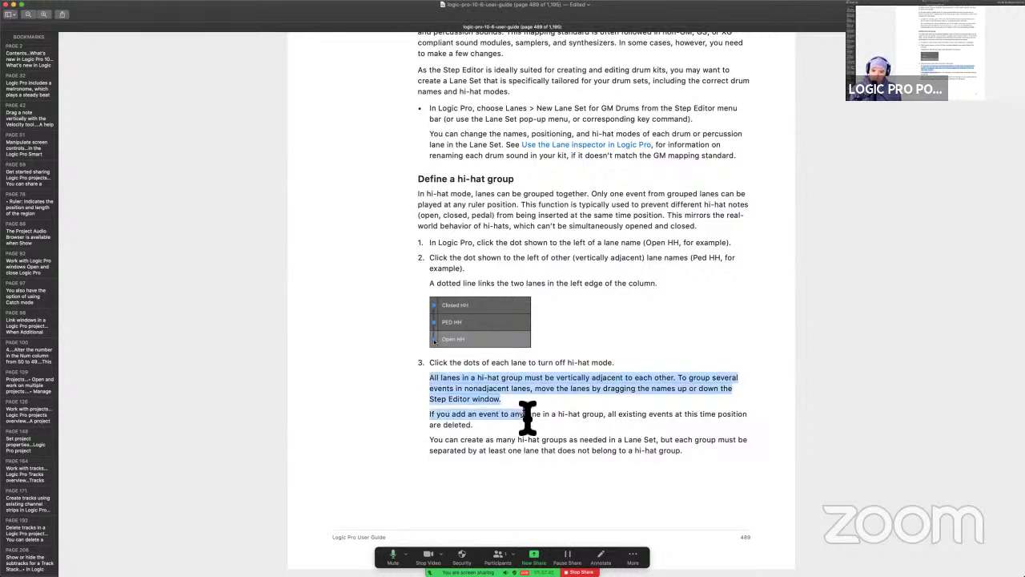
{"action": "key", "text": "ctrl+super+h"}
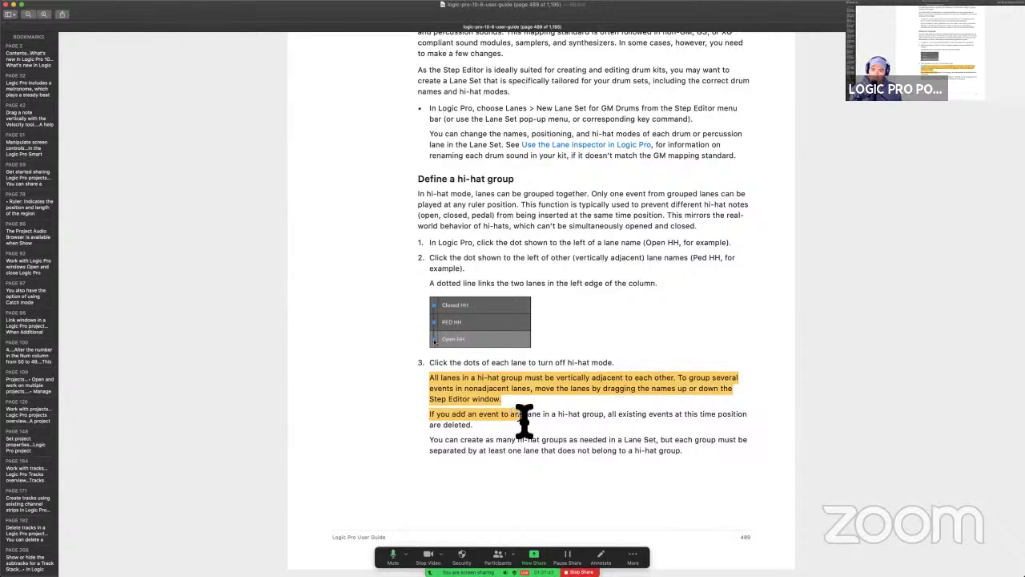
{"action": "left_click_drag", "start_coordinate": [526, 415], "coordinate": [543, 435]}
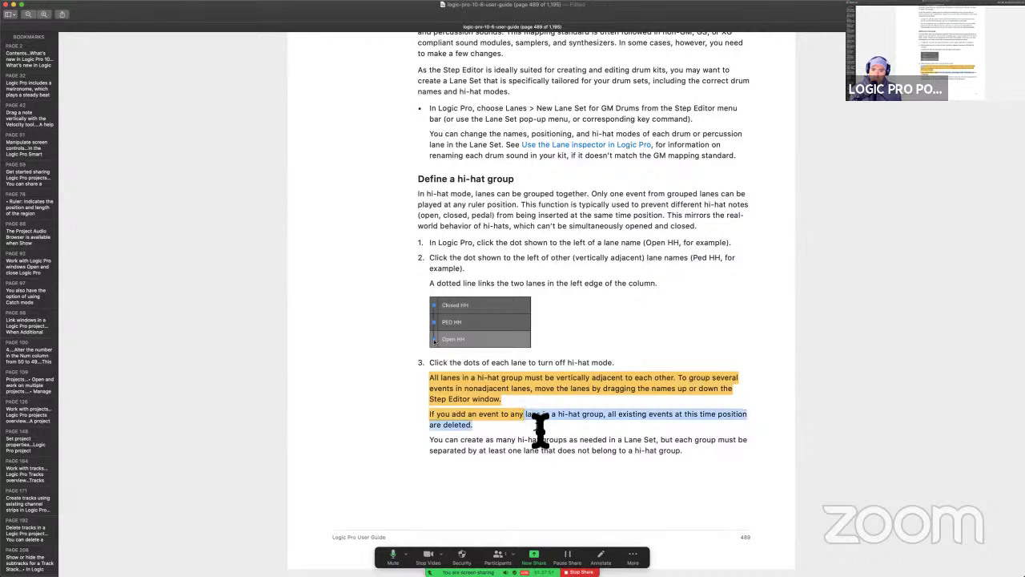
{"action": "left_click", "coordinate": [572, 355]}
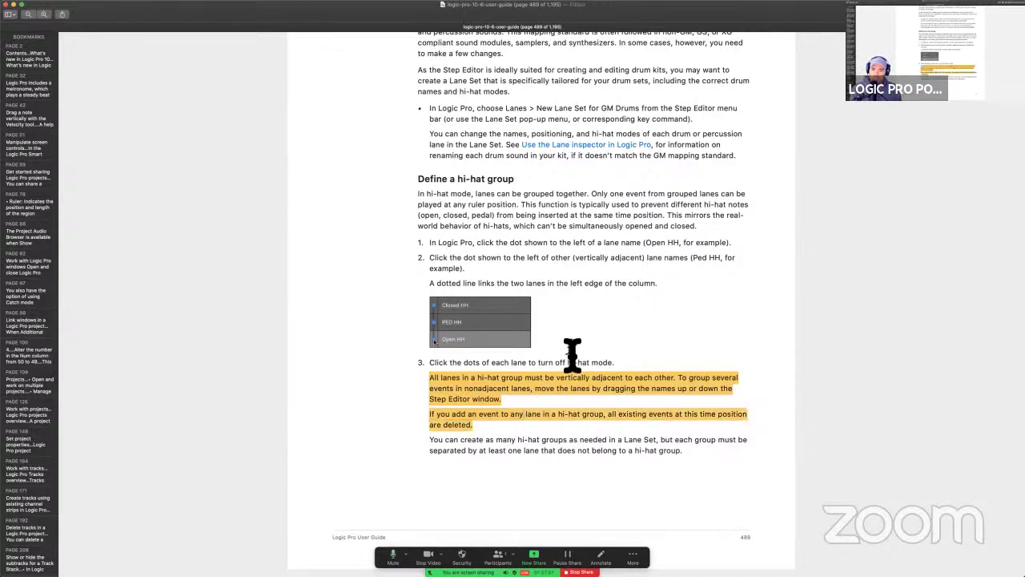
Return to the Step Editor and draw a step in the SIDESTICK lane at 17.2 with a velocity of about 95.
{"action": "key", "text": "ctrl+Right"}
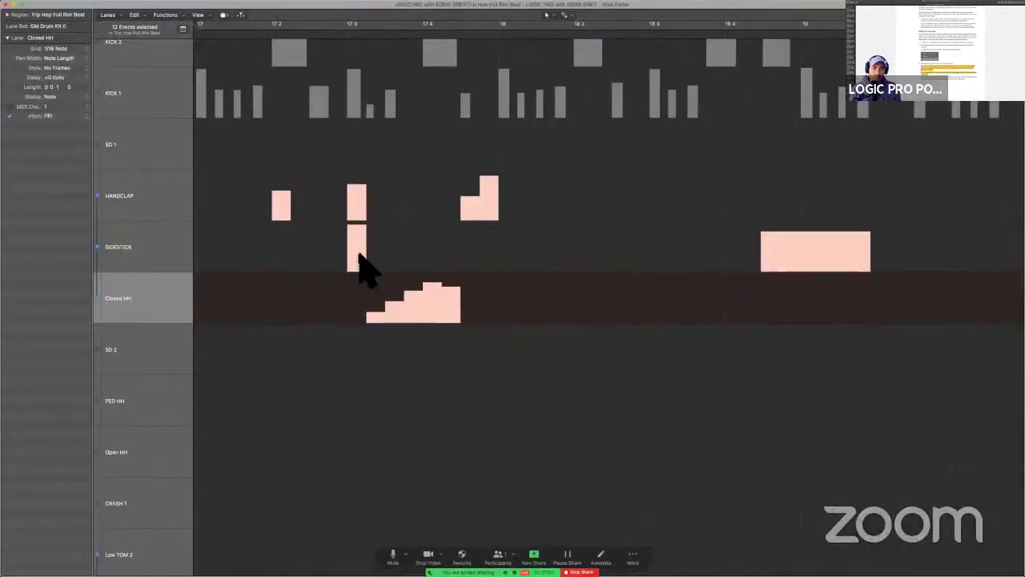
{"action": "key", "text": "super"}
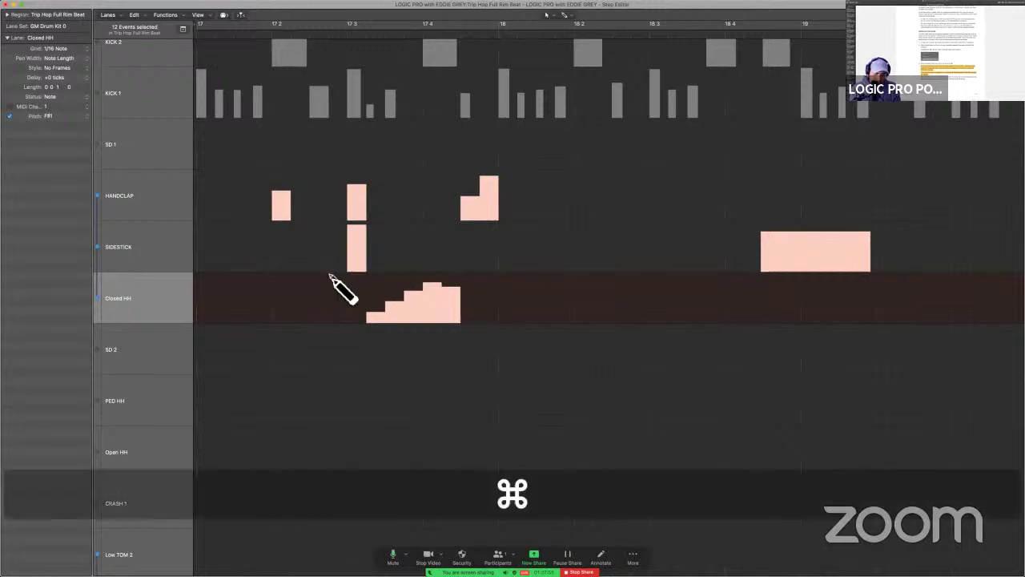
{"action": "left_click", "coordinate": [282, 240], "text": "super"}
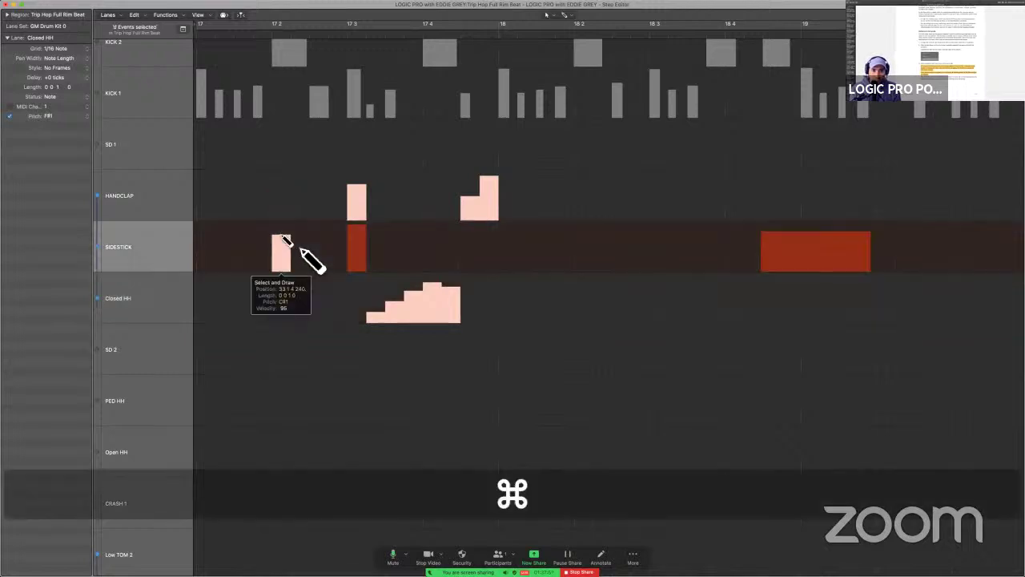
Draw a SIDESTICK step beneath the lower HANDCLAP step between 17.4 and 18, and select the user guide's paragraph on creating several hi-hat groups.
{"action": "left_click", "coordinate": [470, 244], "text": "super"}
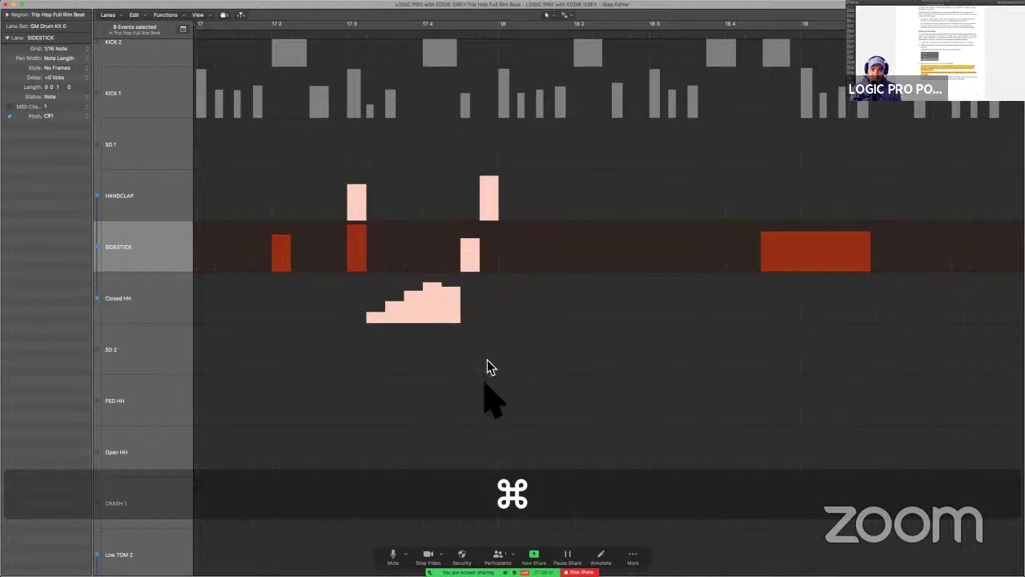
{"action": "key", "text": "super+Tab"}
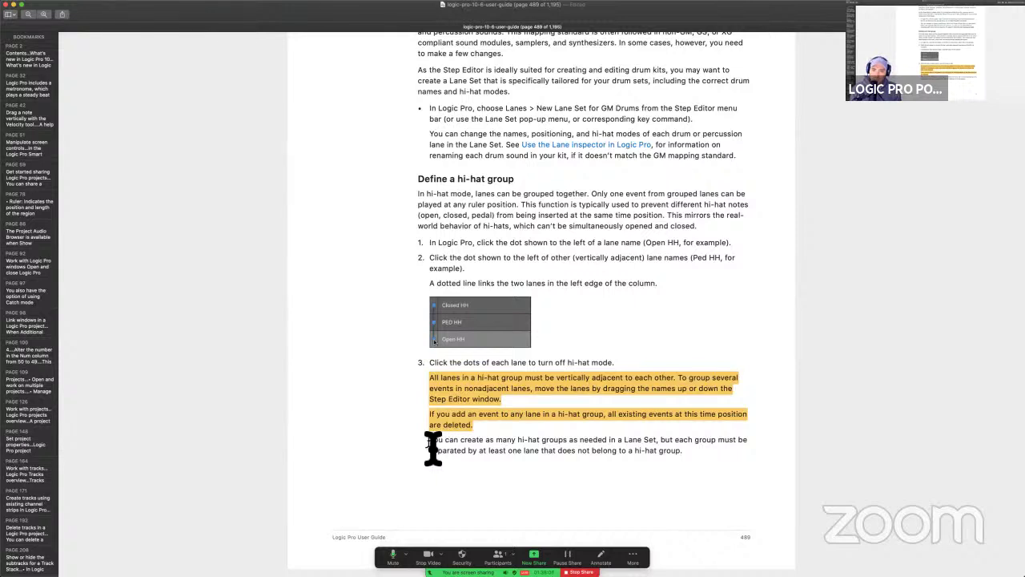
{"action": "left_click_drag", "start_coordinate": [430, 449], "coordinate": [641, 483]}
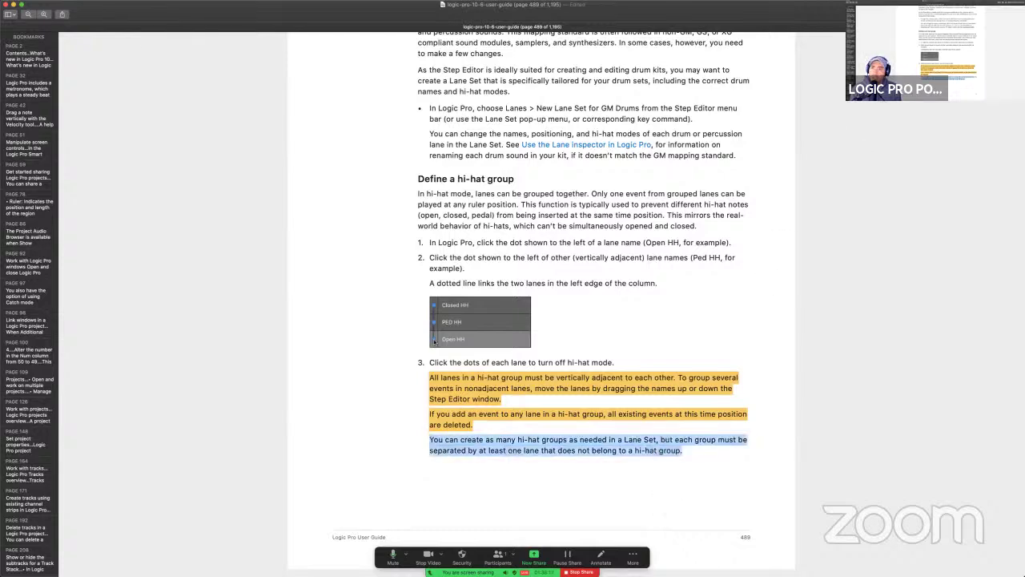
Return to the Step Editor and turn on hi-hat mode for the RIDE BELL, TAMB. and SPLASH lanes, leaving the CHINA lane selected outside the group.
{"action": "key", "text": "ctrl+Right"}
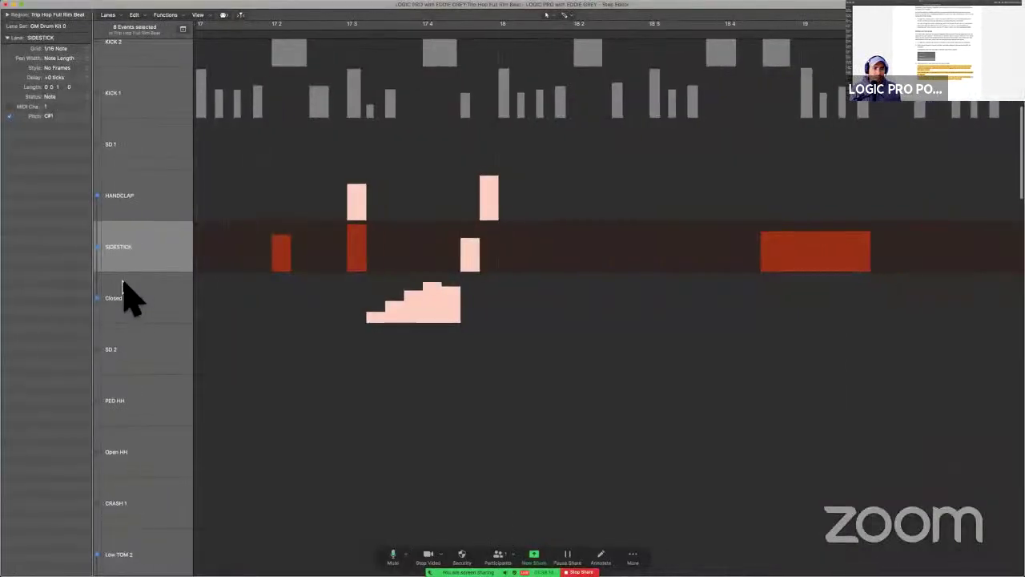
{"action": "scroll", "coordinate": [126, 297], "scroll_direction": "down", "scroll_amount": 5}
{"action": "scroll", "coordinate": [100, 421], "scroll_direction": "down", "scroll_amount": 3}
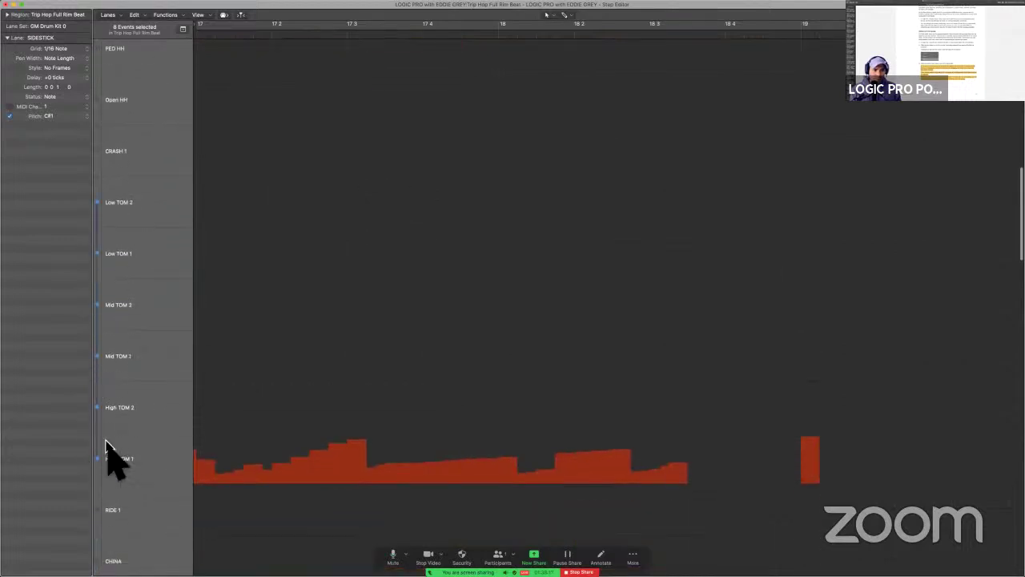
{"action": "scroll", "coordinate": [103, 437], "scroll_direction": "down", "scroll_amount": 5}
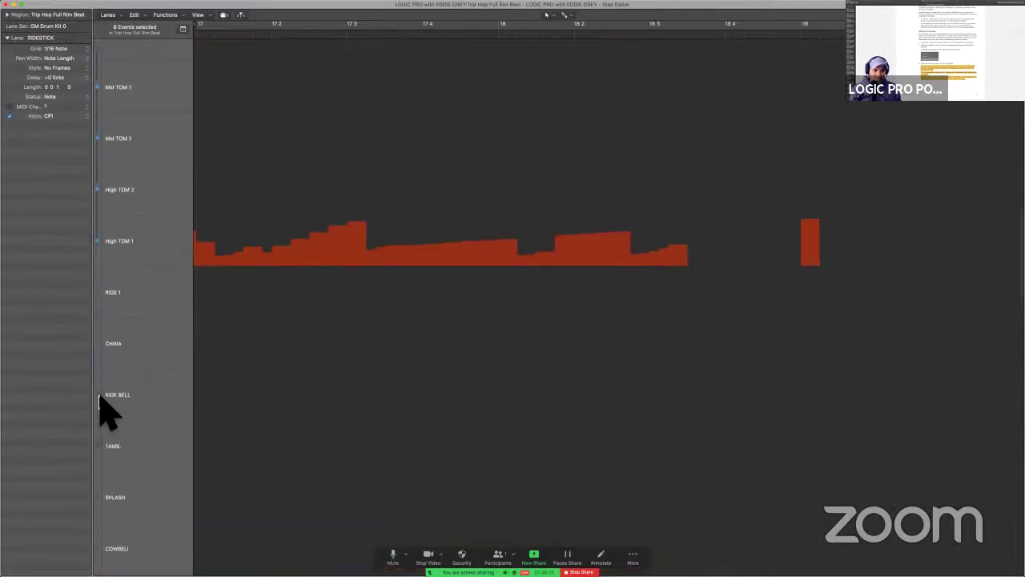
{"action": "left_click", "coordinate": [100, 410]}
{"action": "left_click", "coordinate": [102, 460]}
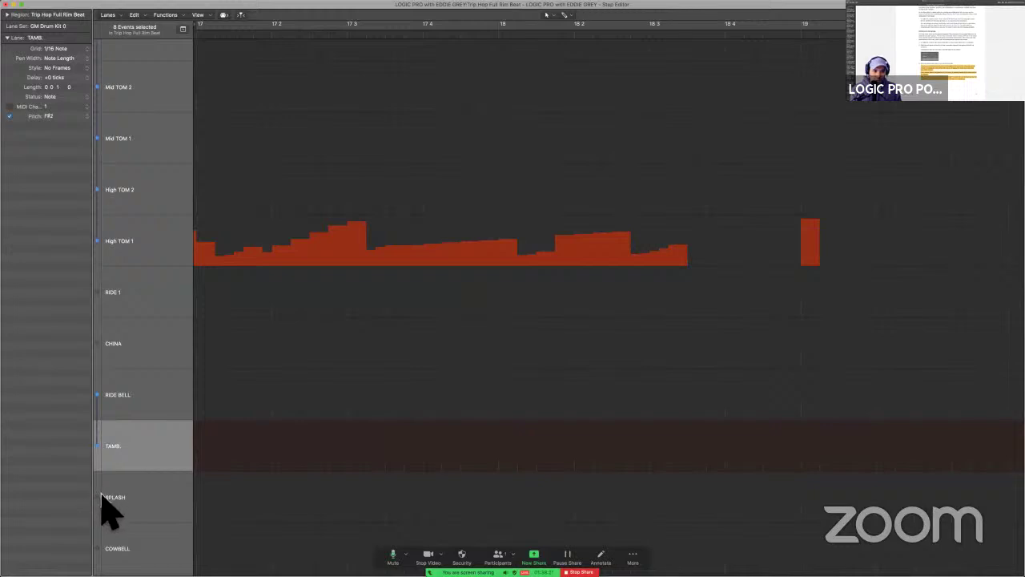
{"action": "left_click", "coordinate": [103, 498]}
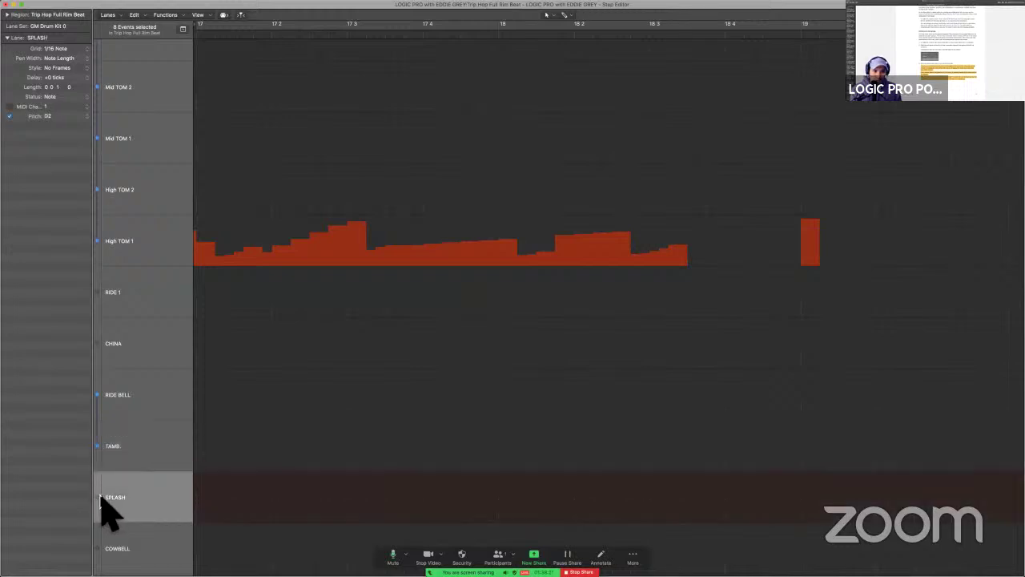
{"action": "left_click", "coordinate": [135, 368]}
{"action": "left_click", "coordinate": [139, 544]}
{"action": "left_click", "coordinate": [147, 362]}
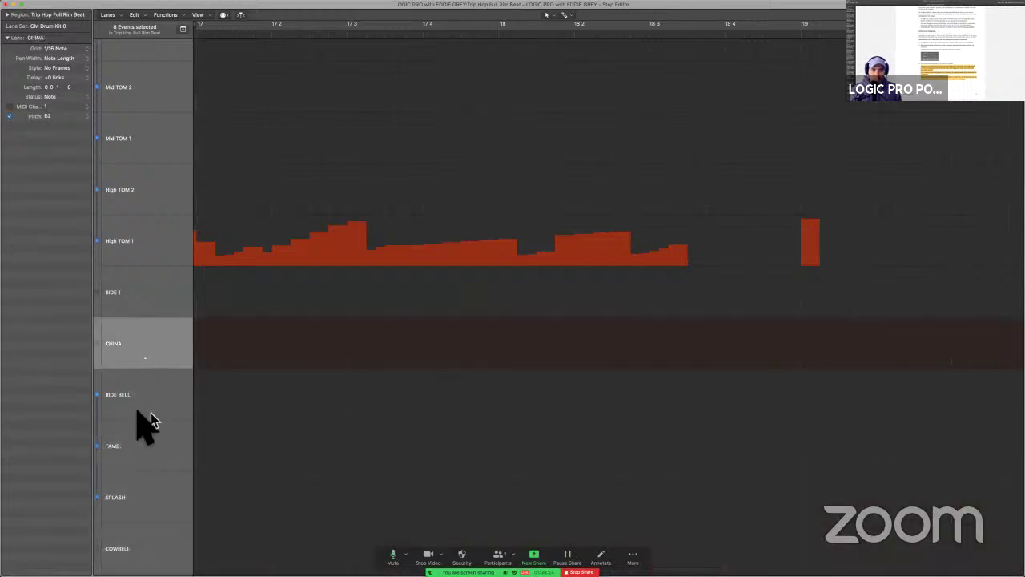
Switch to the user guide, go to the section on clearing the current Lane Set and select its heading.
{"action": "key", "text": "ctrl+Left"}
{"action": "scroll", "coordinate": [609, 481], "scroll_direction": "up", "scroll_amount": 5}
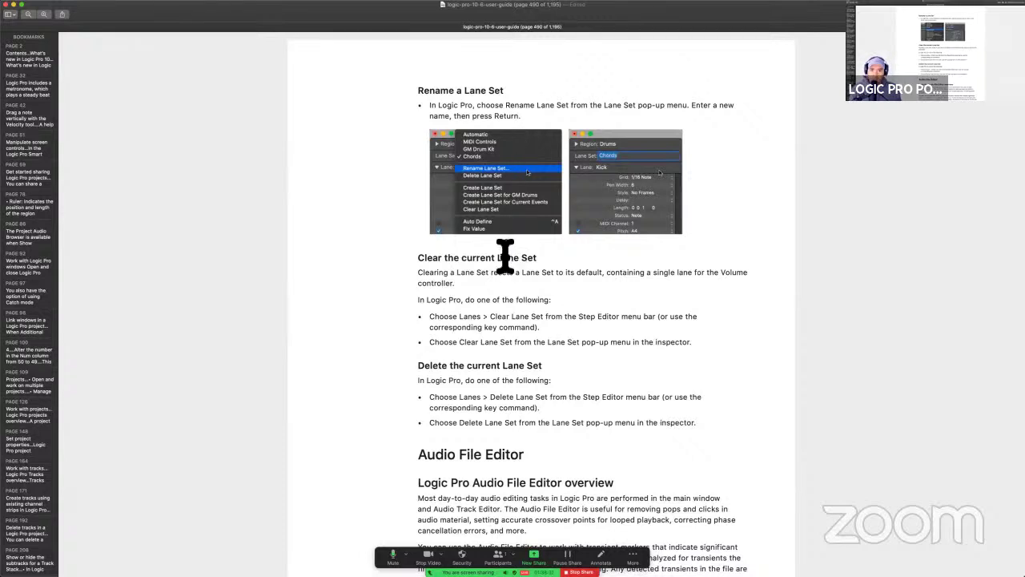
{"action": "left_click_drag", "start_coordinate": [434, 258], "coordinate": [557, 267]}
{"action": "key", "text": "alt+super+1"}
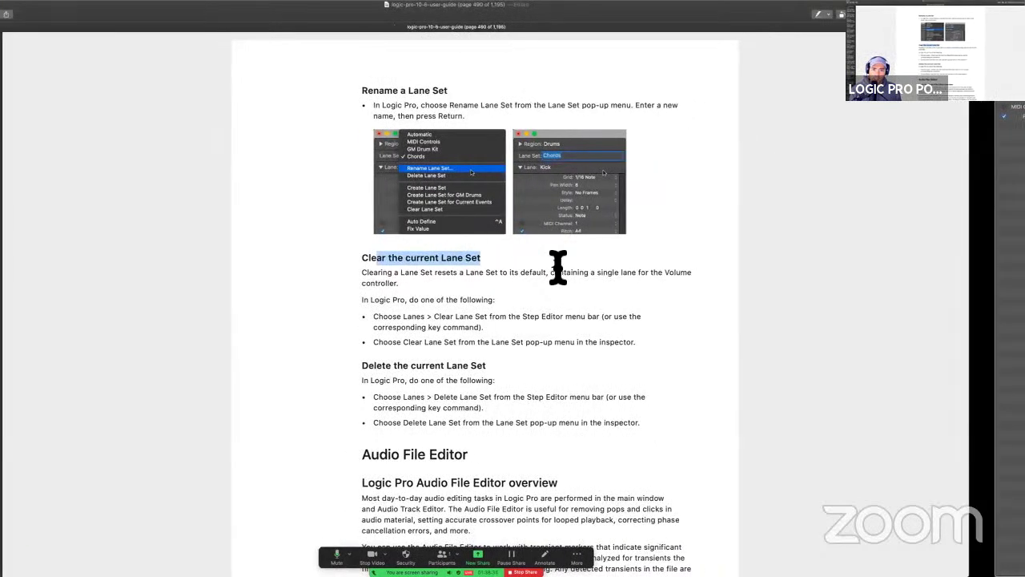
Return to the Step Editor, clear the GM Drum Kit 0 Lane Set and switch to the GM Drum Kit Lane Set.
{"action": "key", "text": "ctrl+Right"}
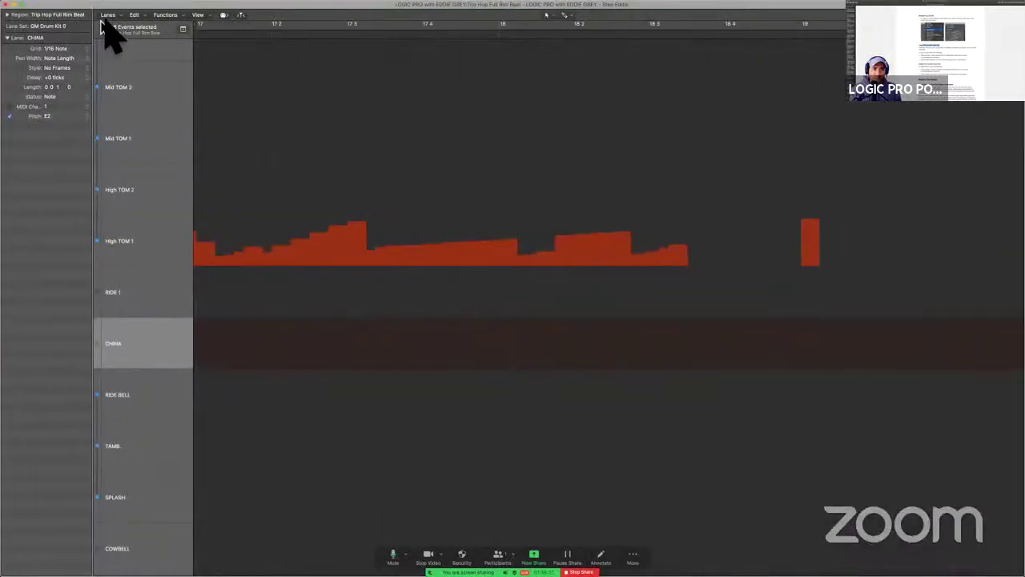
{"action": "left_click", "coordinate": [108, 15]}
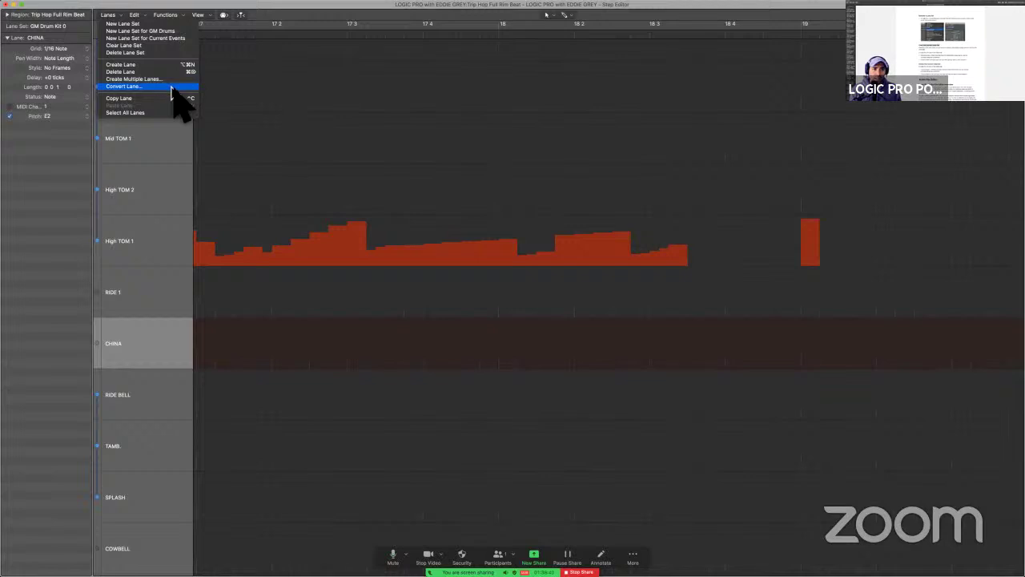
{"action": "left_click", "coordinate": [176, 37]}
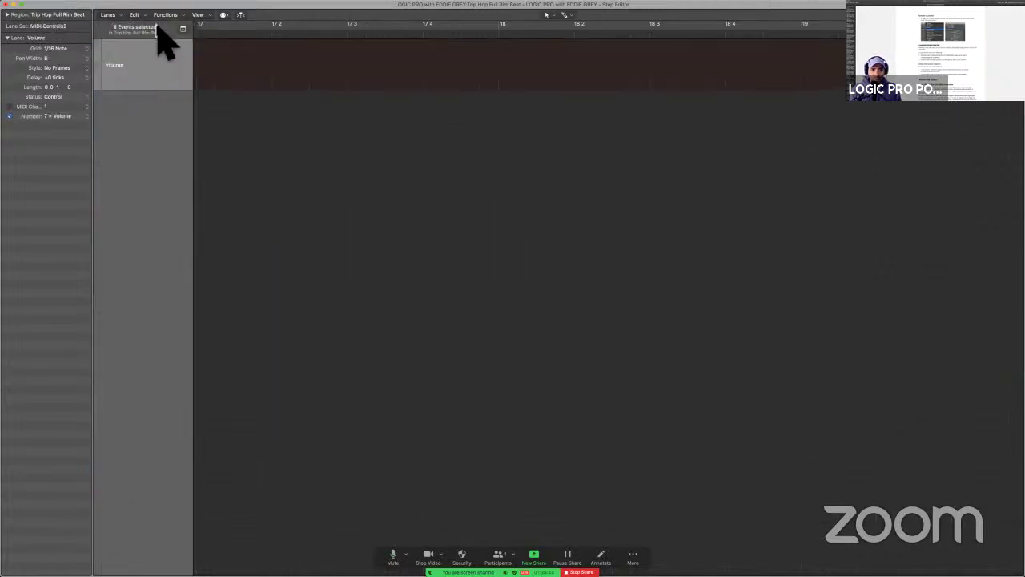
{"action": "left_click", "coordinate": [81, 26]}
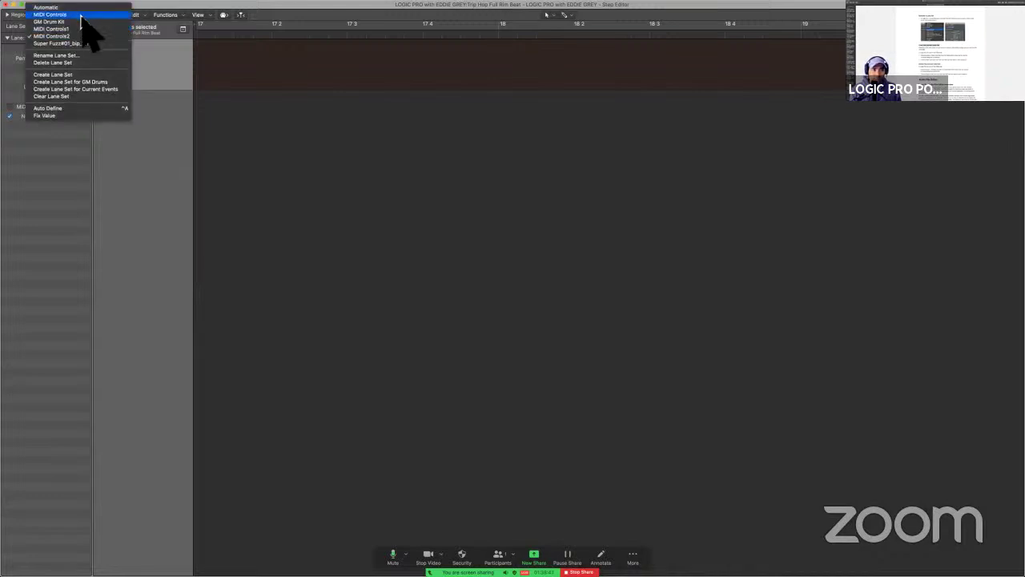
{"action": "left_click", "coordinate": [81, 21]}
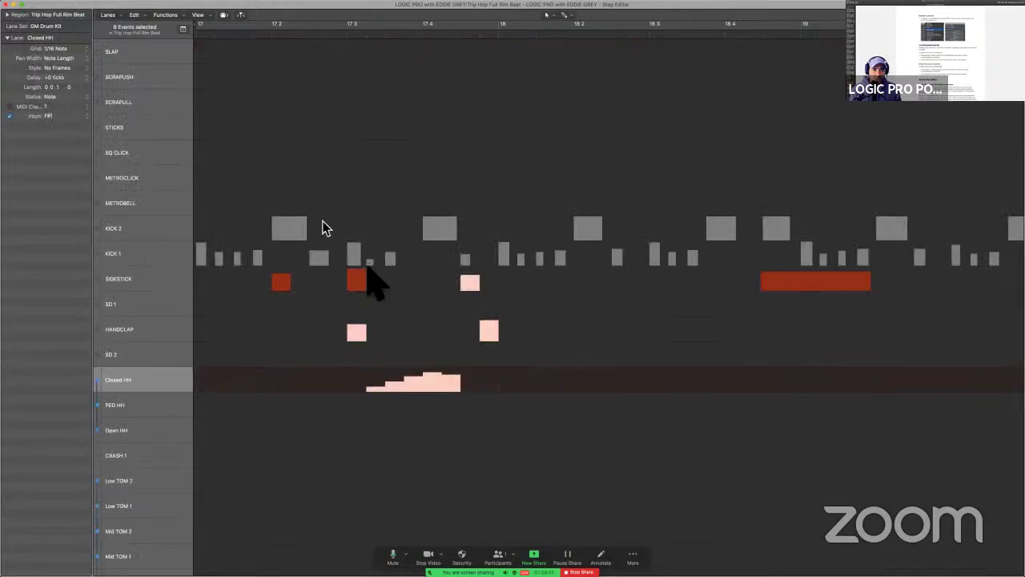
Read the user guide's section on deleting the current Lane Set.
{"action": "key", "text": "ctrl+Left"}
{"action": "scroll", "coordinate": [561, 344], "scroll_direction": "down", "scroll_amount": 3}
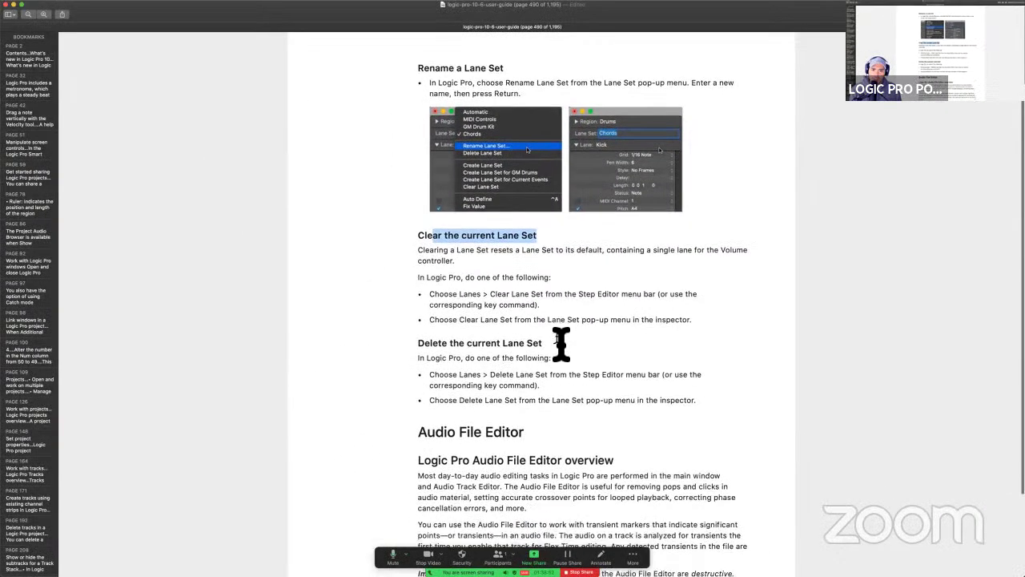
{"action": "scroll", "coordinate": [560, 344], "scroll_direction": "up", "scroll_amount": 1}
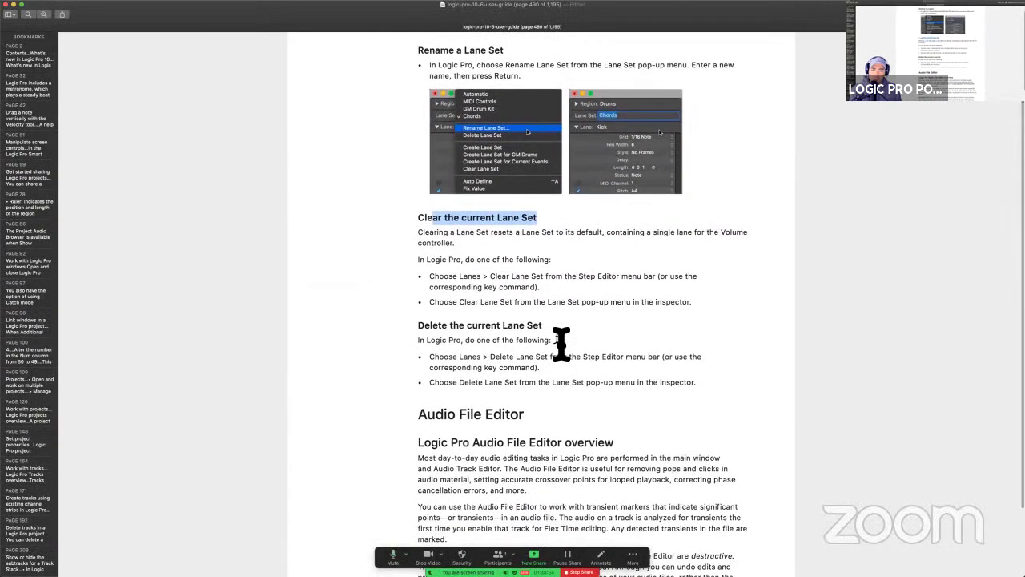
Return to the Step Editor, delete the Closed HH lane and undo the deletion.
{"action": "key", "text": "ctrl+Right"}
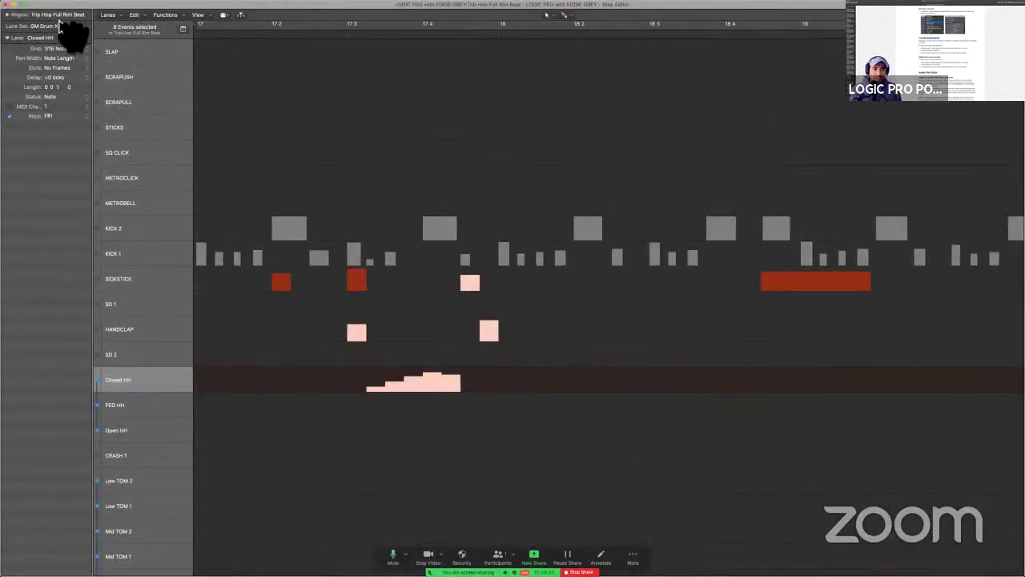
{"action": "left_click", "coordinate": [108, 15]}
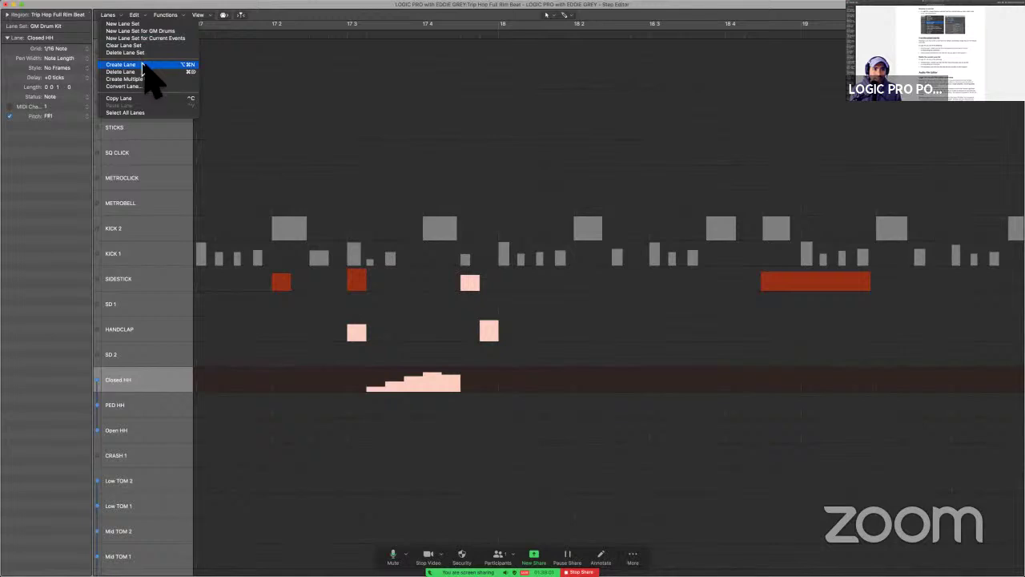
{"action": "left_click", "coordinate": [122, 71]}
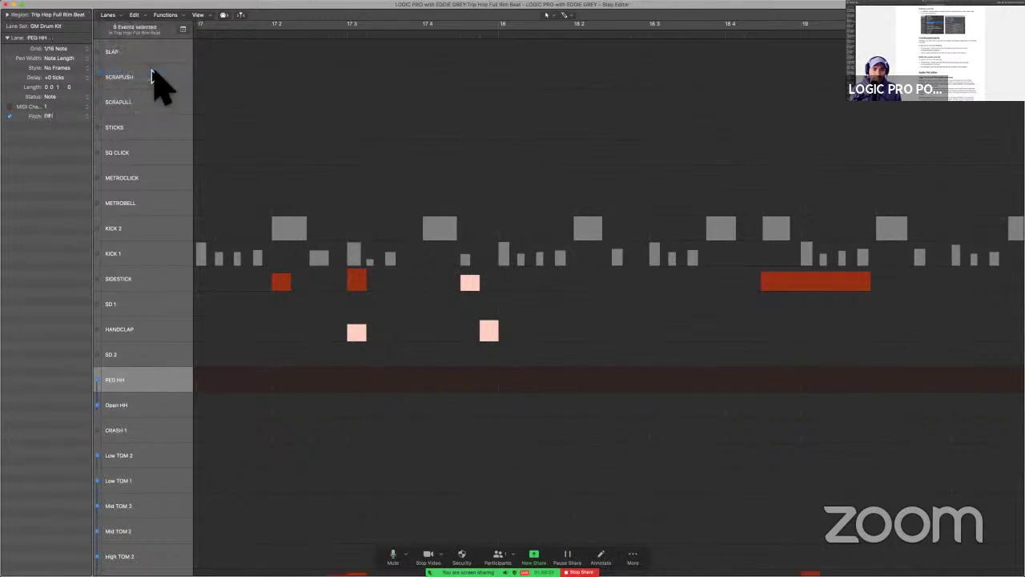
{"action": "key", "text": "super+z"}
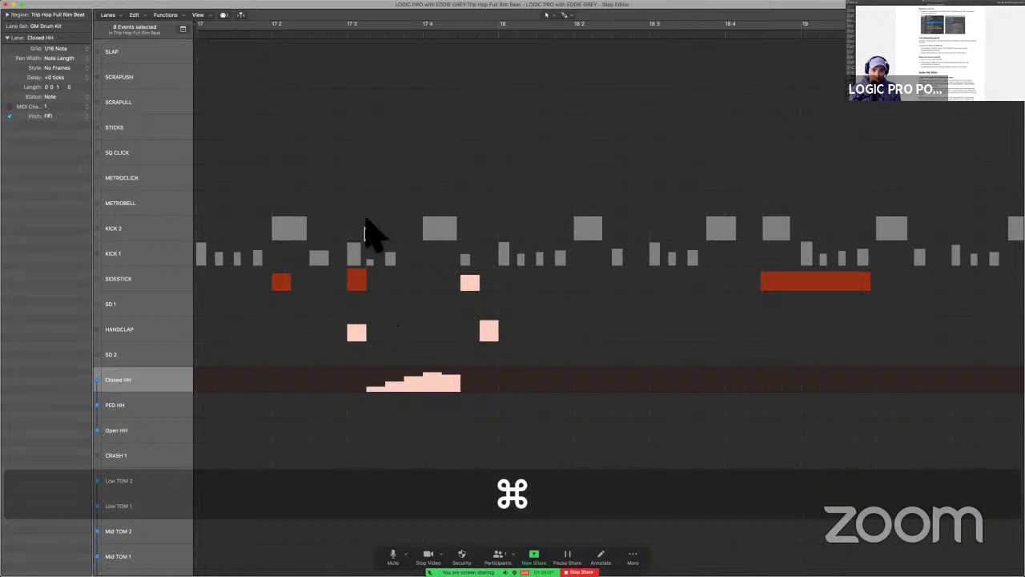
Play the region from about 17.3 through the Closed HH steps with the lane restored.
{"action": "left_click", "coordinate": [353, 37]}
{"action": "key", "text": "space"}
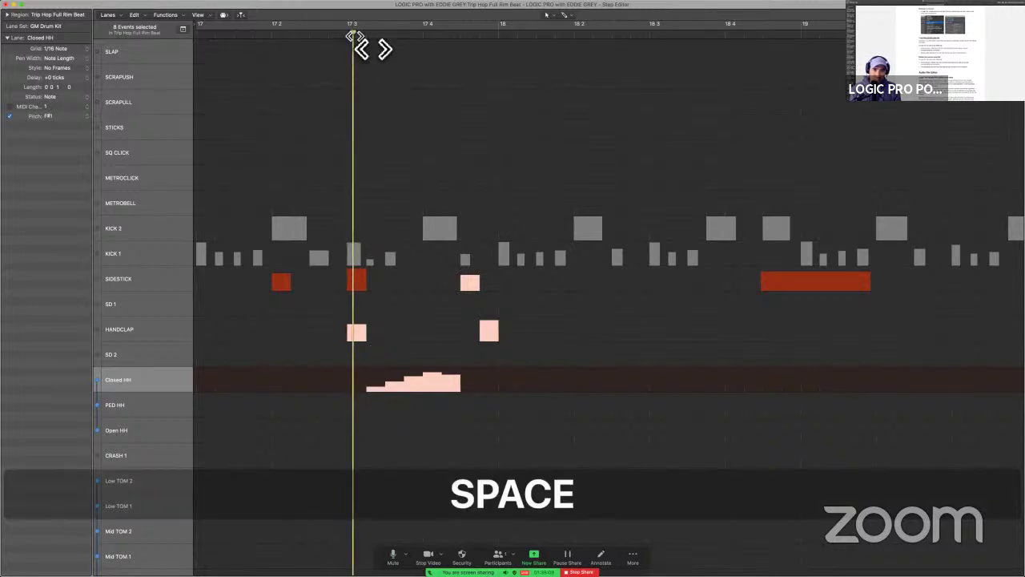
{"action": "key", "text": "super"}
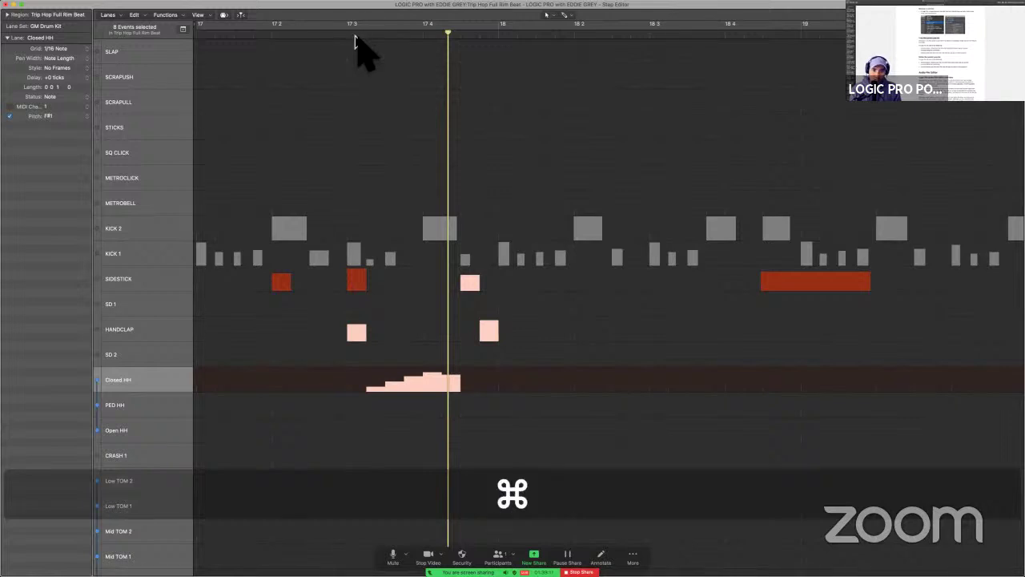
{"action": "key", "text": "super+z"}
{"action": "key", "text": "shift+super+z"}
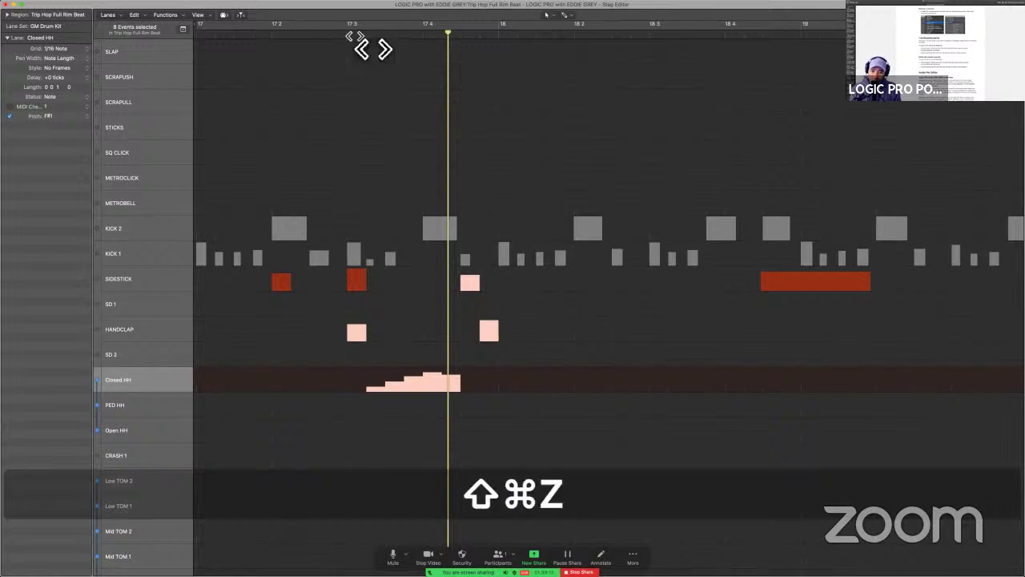
Delete the Closed HH lane again for a playback check, and undo that deletion.
{"action": "left_click", "coordinate": [117, 14]}
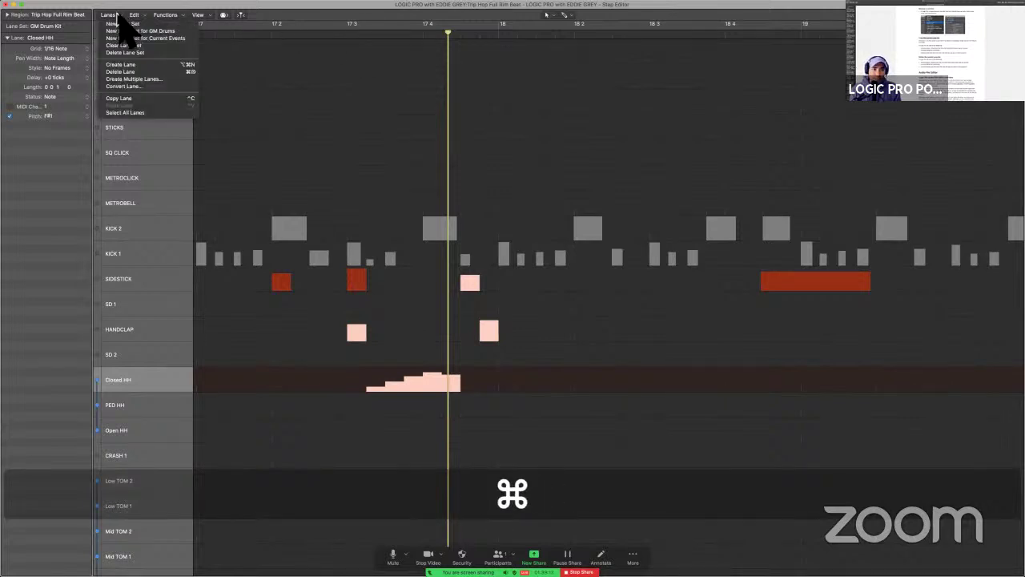
{"action": "left_click", "coordinate": [128, 72]}
{"action": "key", "text": "alt+space"}
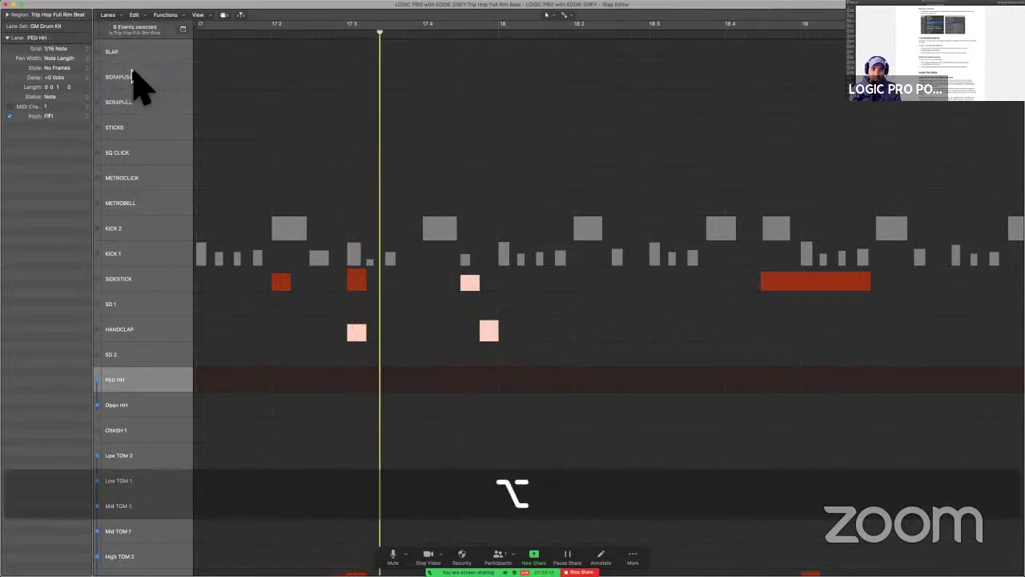
{"action": "key", "text": "space"}
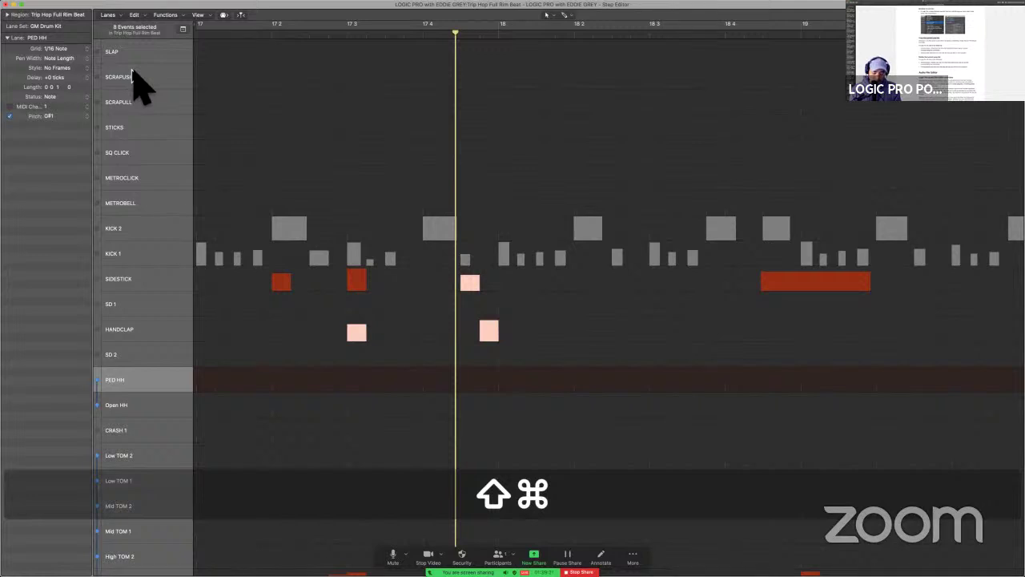
{"action": "key", "text": "super+z"}
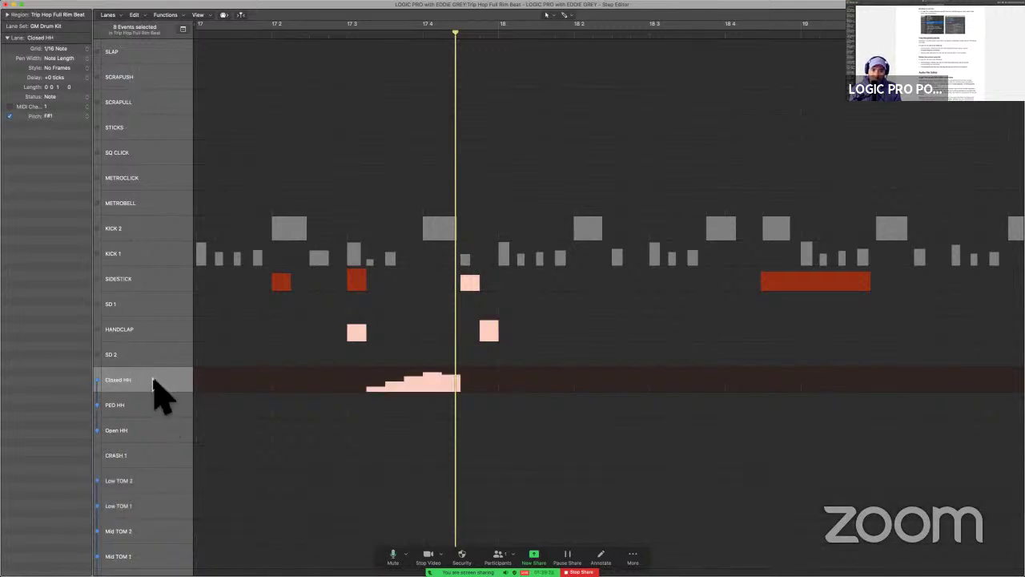
Delete the selected events in the SIDESTICK, HANDCLAP and Closed HH lanes and undo the deletion.
{"action": "key", "text": "BackSpace"}
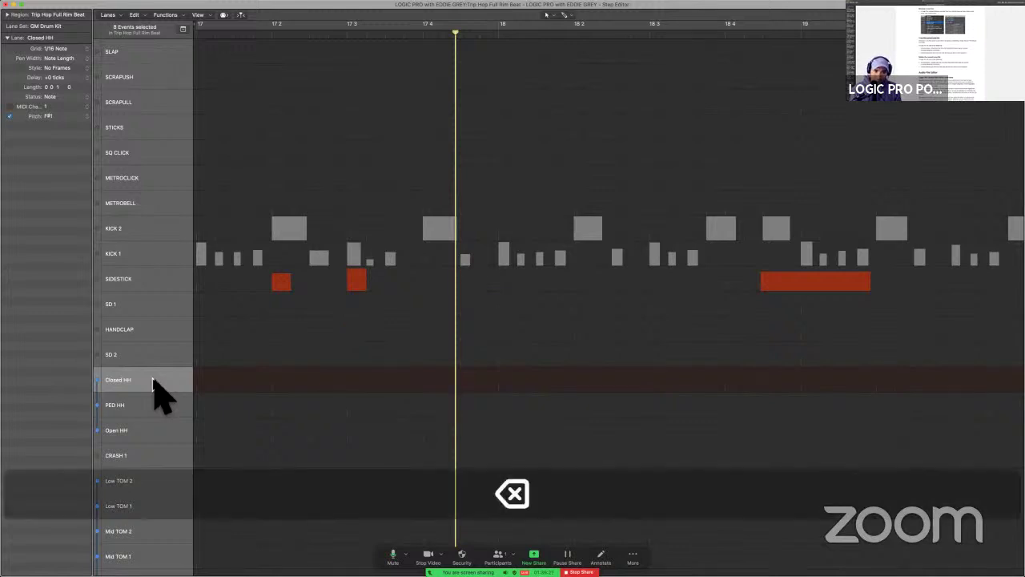
{"action": "key", "text": "super+z"}
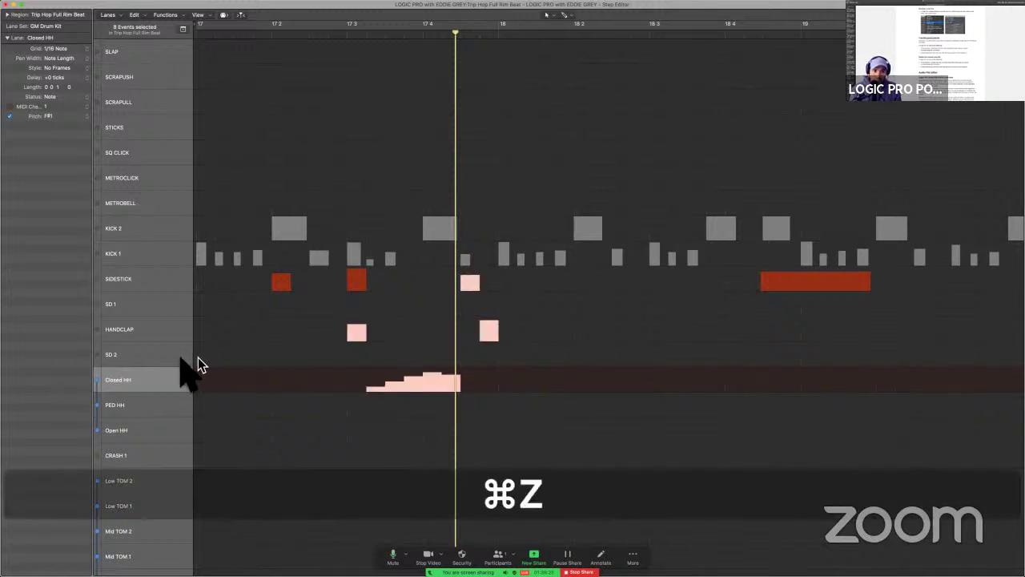
Narrow the selection to the Closed HH lane's events only, delete them and undo the deletion.
{"action": "left_click", "coordinate": [171, 355]}
{"action": "left_click", "coordinate": [188, 337]}
{"action": "left_click", "coordinate": [217, 339]}
{"action": "left_click", "coordinate": [214, 360]}
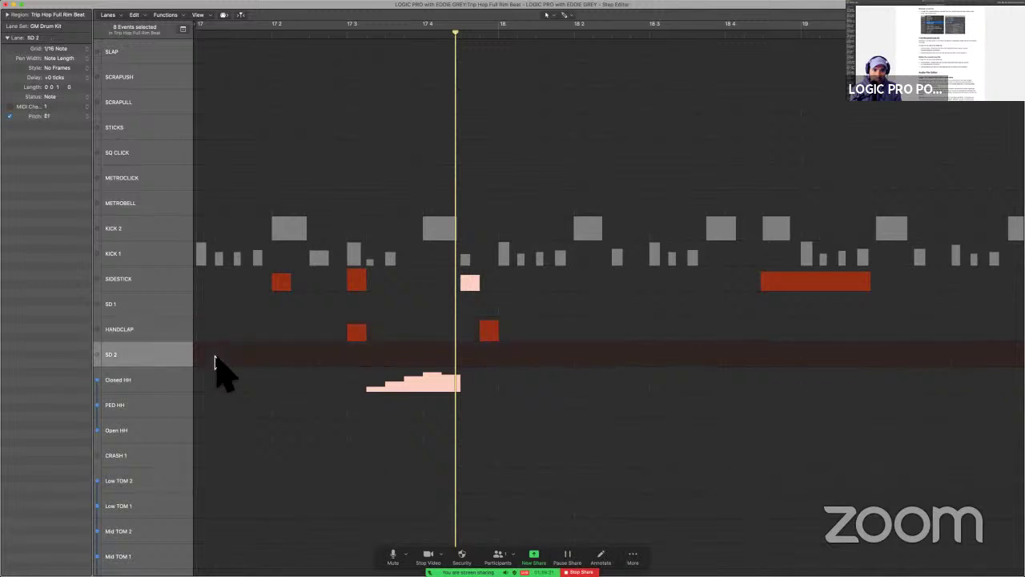
{"action": "left_click", "coordinate": [156, 382]}
{"action": "left_click", "coordinate": [209, 308]}
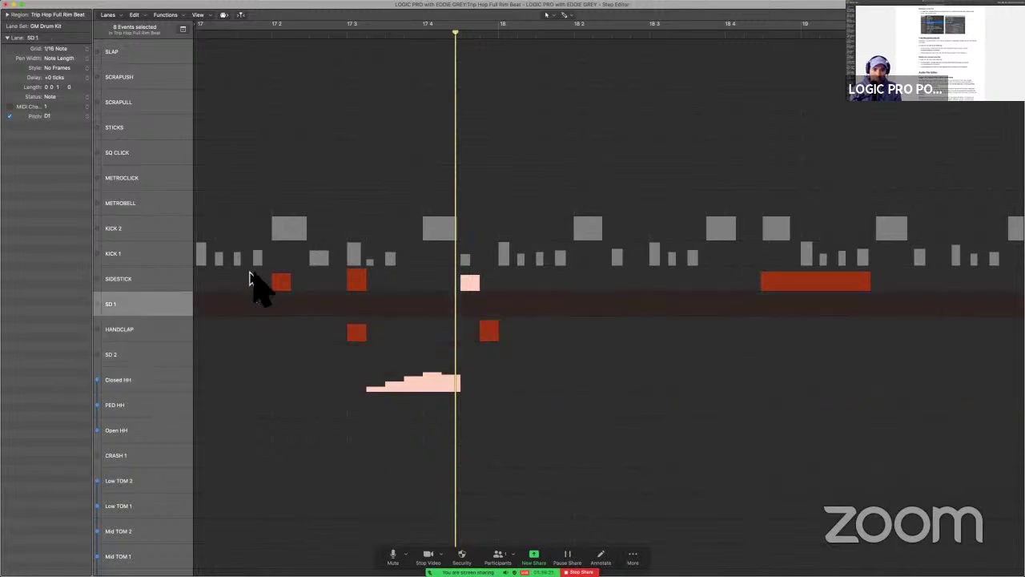
{"action": "left_click", "coordinate": [249, 278]}
{"action": "left_click", "coordinate": [173, 383]}
{"action": "key", "text": "BackSpace"}
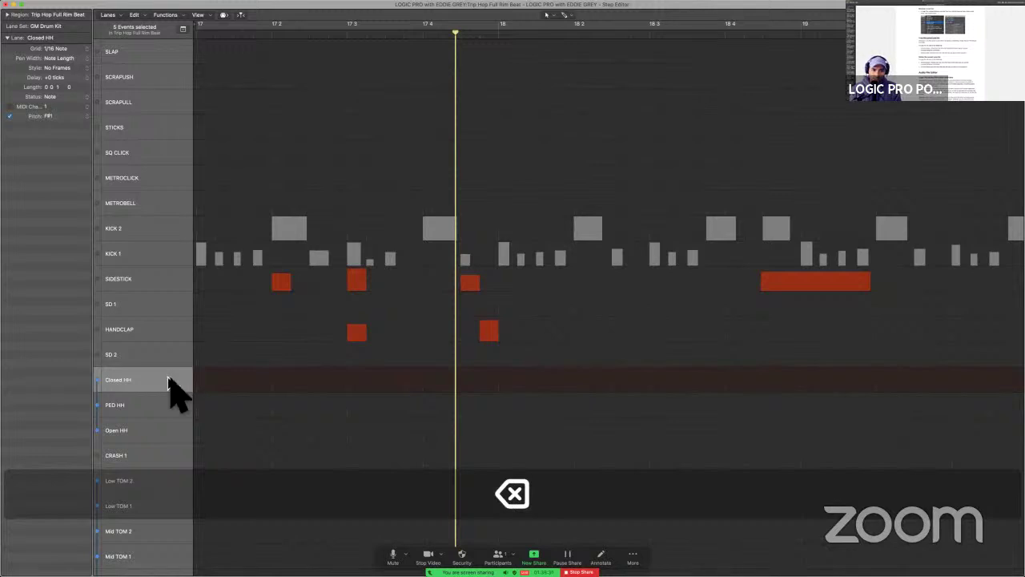
{"action": "key", "text": "super+z"}
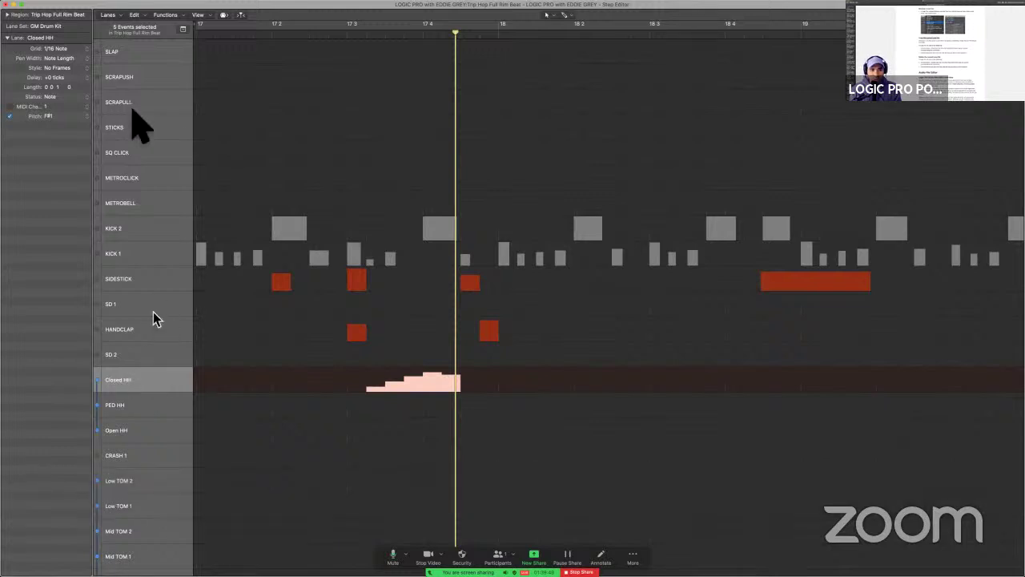
Delete the current GM Drum Kit Lane Set and select the Volume lane in the MIDI Controls1 set.
{"action": "left_click", "coordinate": [112, 16]}
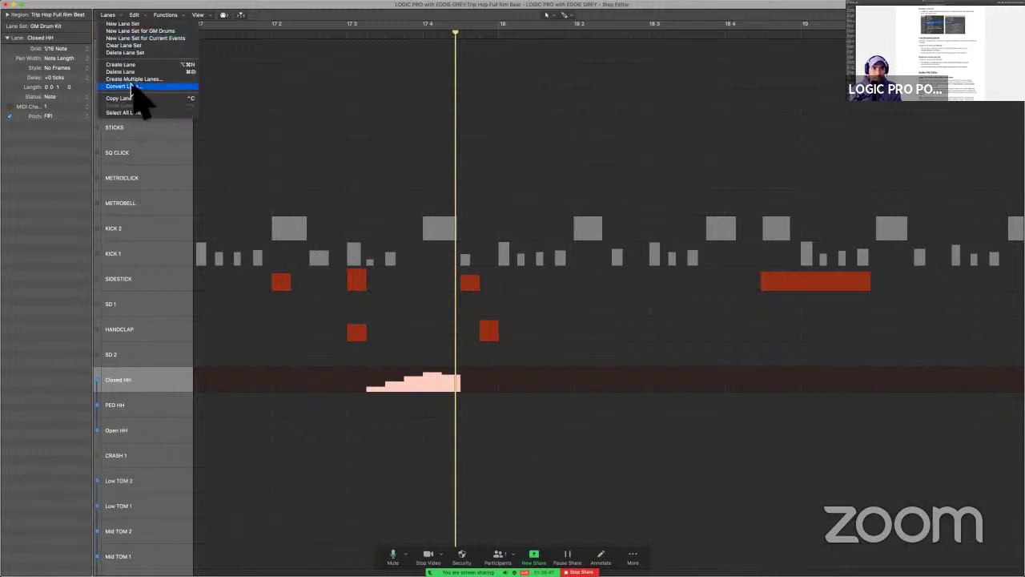
{"action": "left_click", "coordinate": [136, 52]}
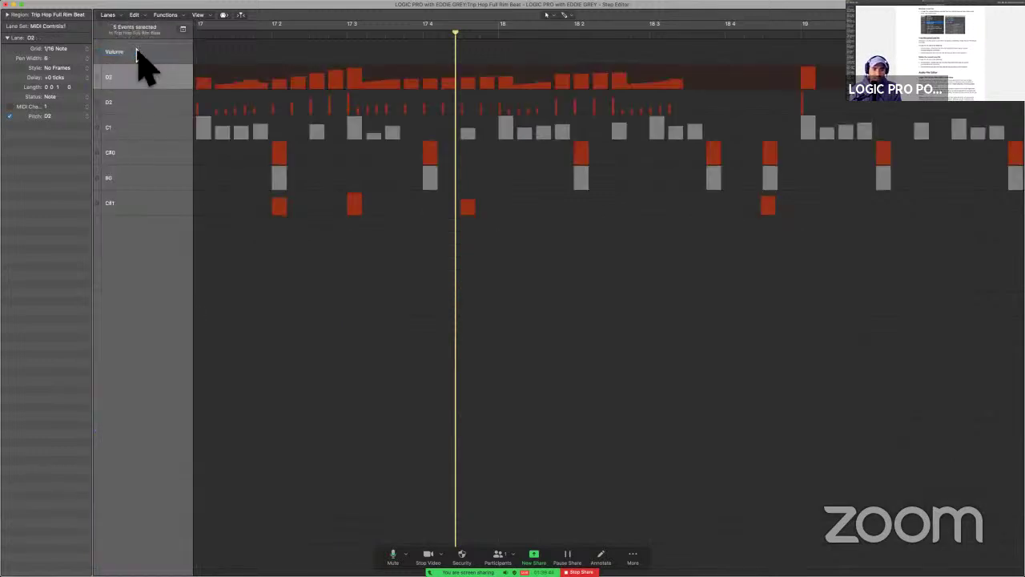
{"action": "left_click", "coordinate": [128, 51]}
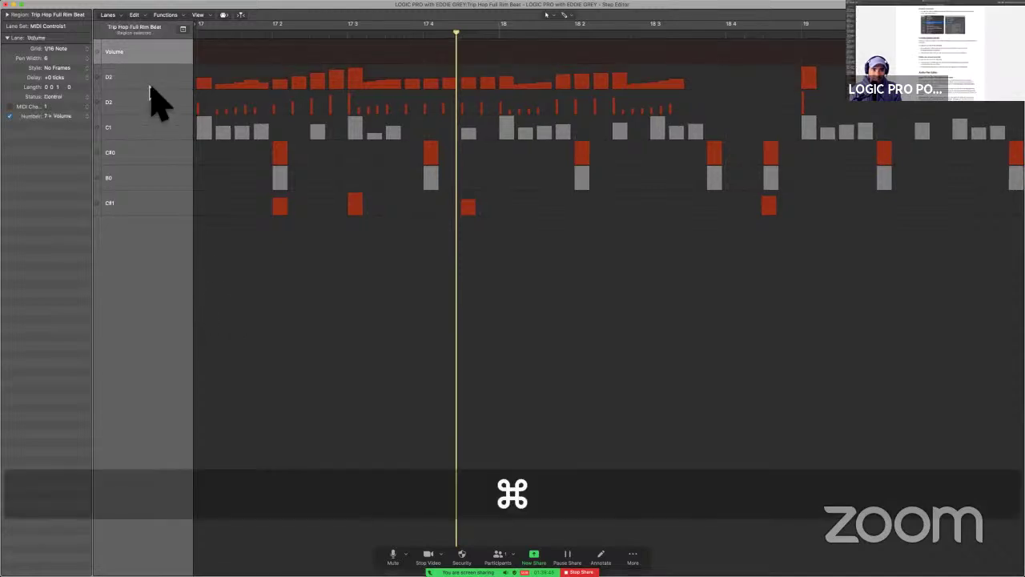
Delete the upper D2 lane below the Volume lane and undo the deletion.
{"action": "left_click", "coordinate": [150, 84]}
{"action": "left_click", "coordinate": [109, 14]}
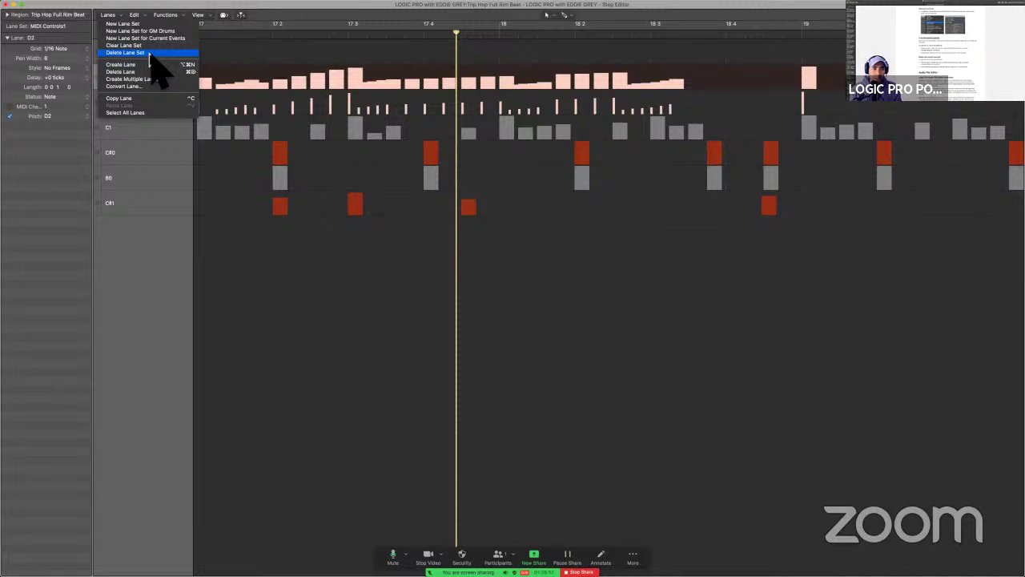
{"action": "left_click", "coordinate": [148, 73]}
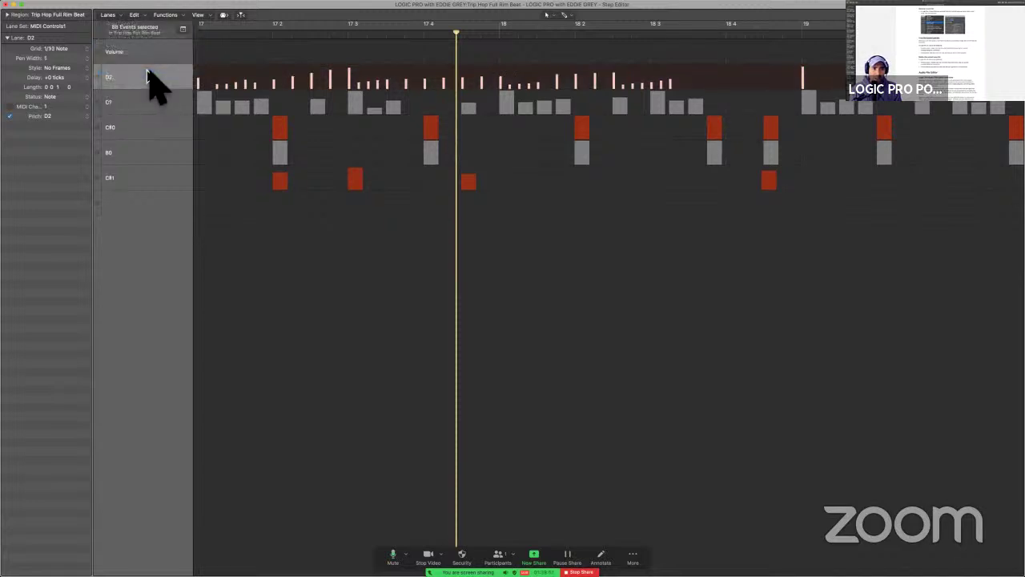
{"action": "key", "text": "super+z"}
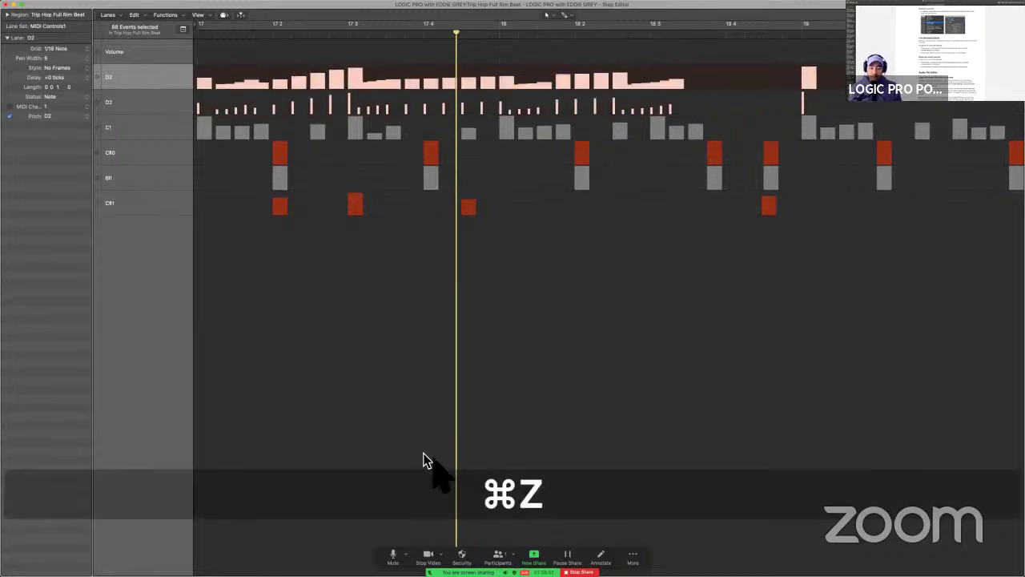
Stop the Zoom screen share and review the user guide sections on clearing and deleting the current Lane Set.
{"action": "left_click", "coordinate": [580, 572]}
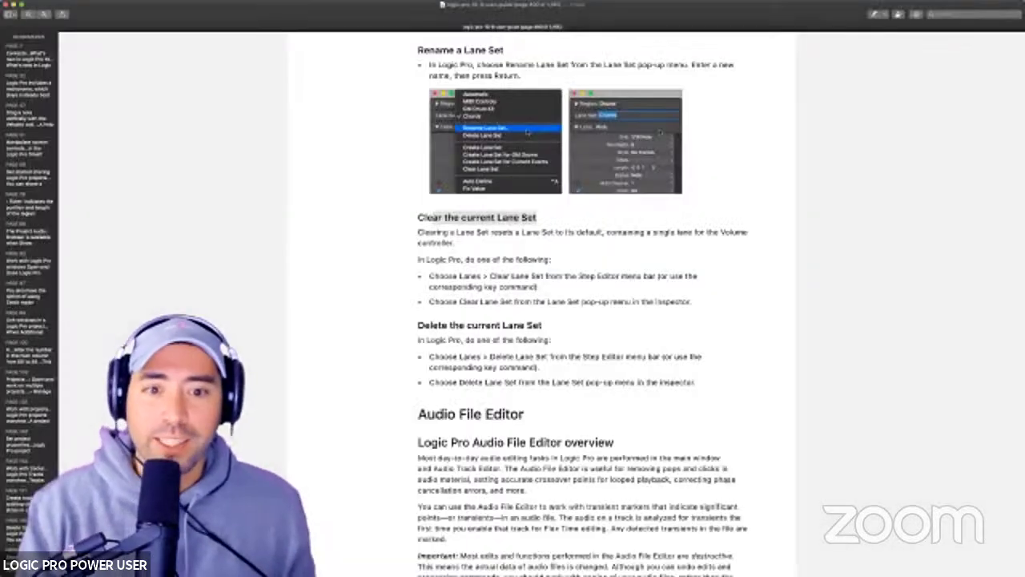
{"action": "left_click_drag", "start_coordinate": [433, 217], "coordinate": [535, 217]}
{"action": "scroll", "coordinate": [541, 321], "scroll_direction": "down", "scroll_amount": 3}
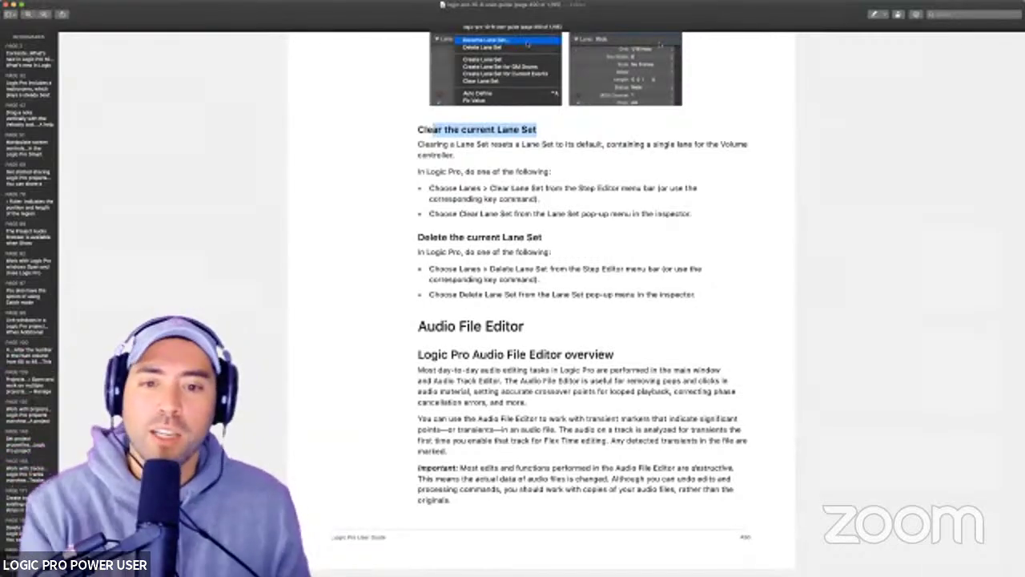
Skim the user guide's Audio File Editor pages on the interface, waveform display, amplitude scale, ruler modes, playback and navigation.
{"action": "scroll", "coordinate": [582, 304], "scroll_direction": "down", "scroll_amount": 15}
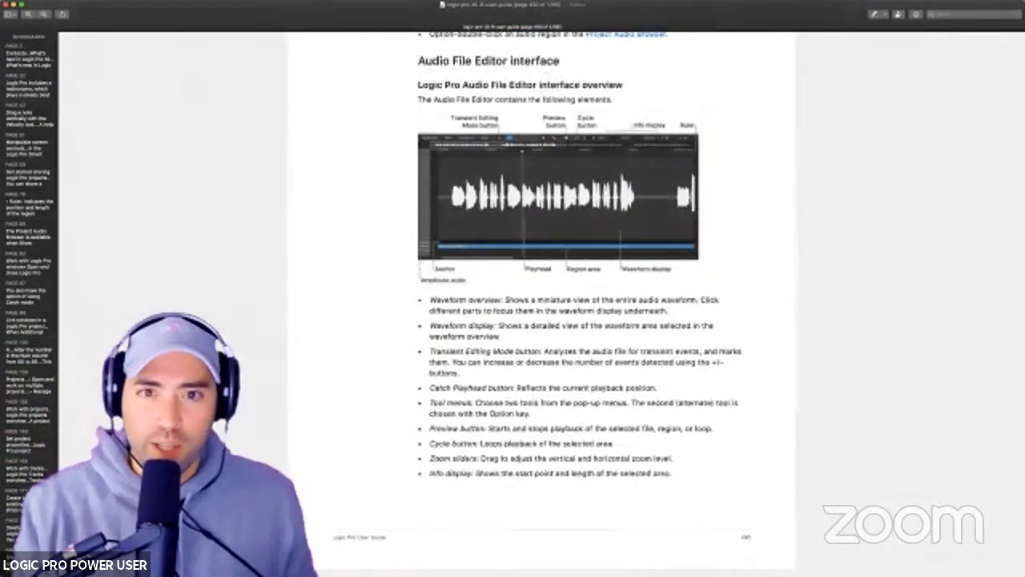
{"action": "scroll", "coordinate": [582, 304], "scroll_direction": "up", "scroll_amount": 1}
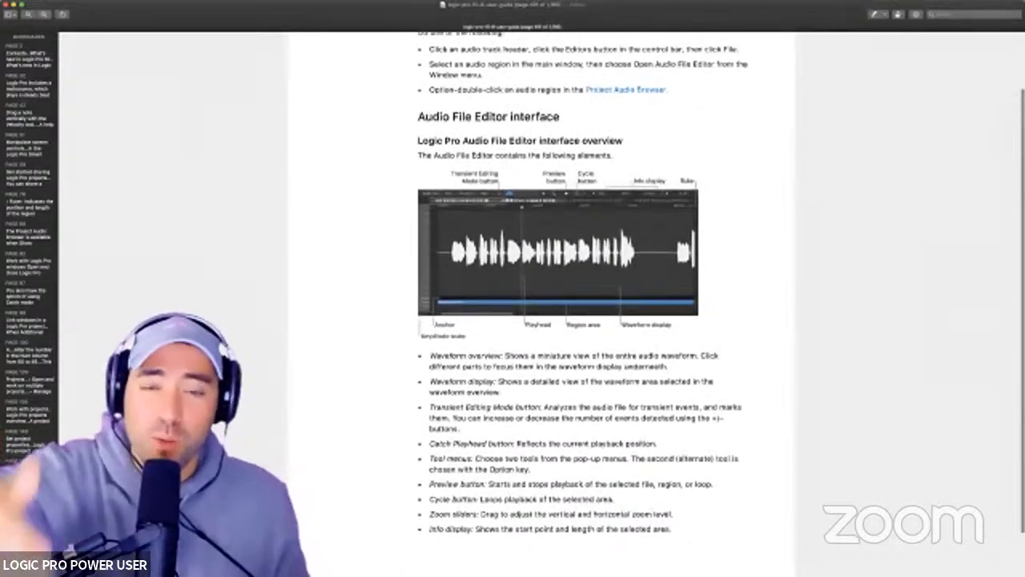
{"action": "scroll", "coordinate": [583, 304], "scroll_direction": "down", "scroll_amount": 1}
{"action": "scroll", "coordinate": [582, 305], "scroll_direction": "down", "scroll_amount": 10}
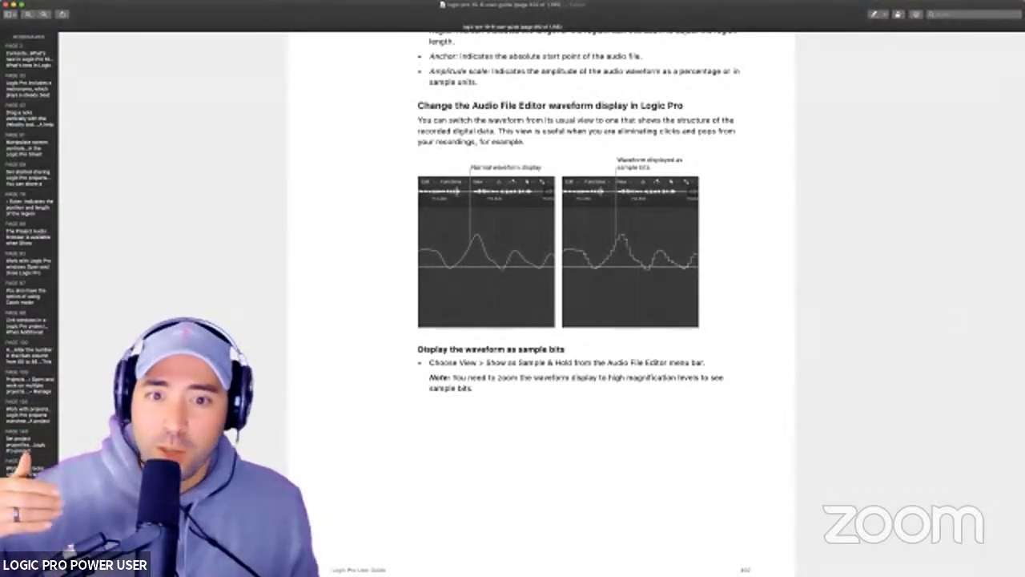
{"action": "scroll", "coordinate": [542, 304], "scroll_direction": "down", "scroll_amount": 1}
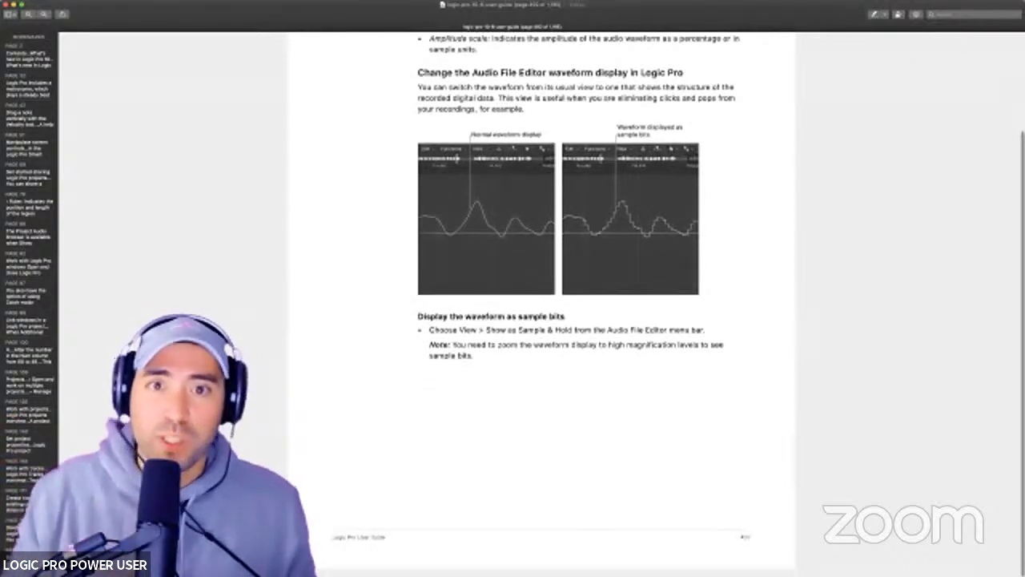
{"action": "scroll", "coordinate": [541, 304], "scroll_direction": "down", "scroll_amount": 10}
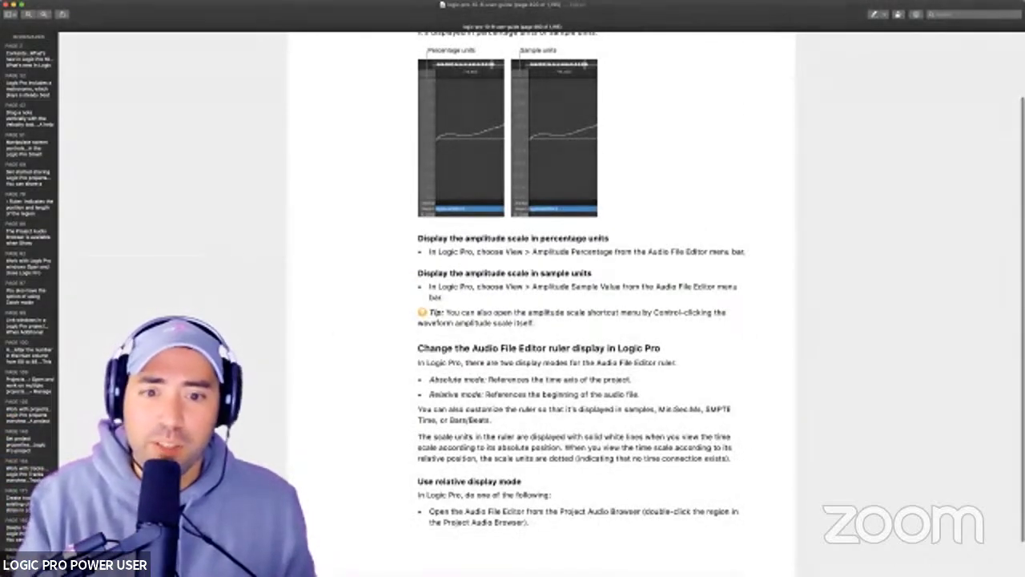
{"action": "scroll", "coordinate": [542, 304], "scroll_direction": "down", "scroll_amount": 10}
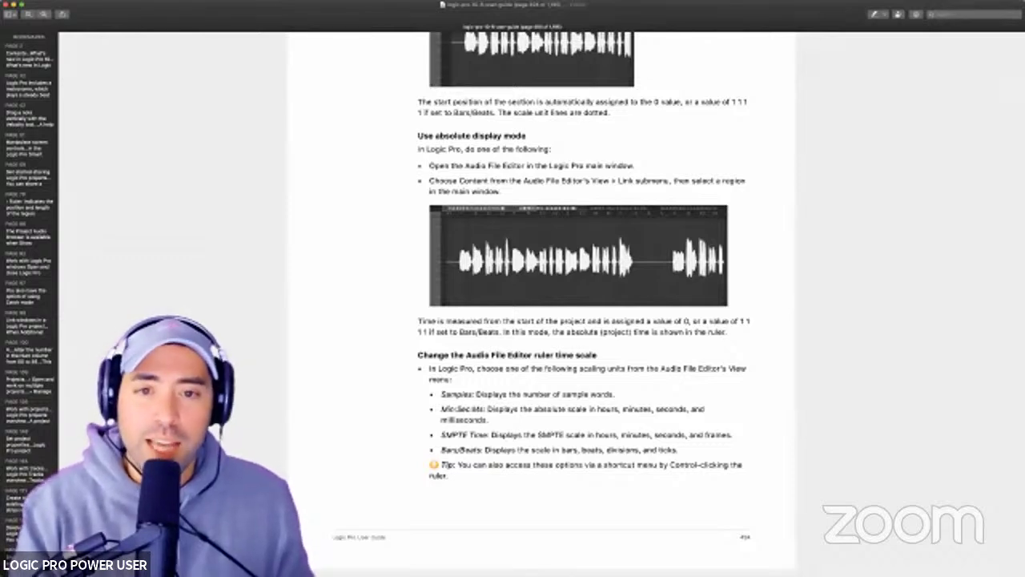
{"action": "scroll", "coordinate": [542, 305], "scroll_direction": "down", "scroll_amount": 10}
{"action": "scroll", "coordinate": [541, 304], "scroll_direction": "down", "scroll_amount": 15}
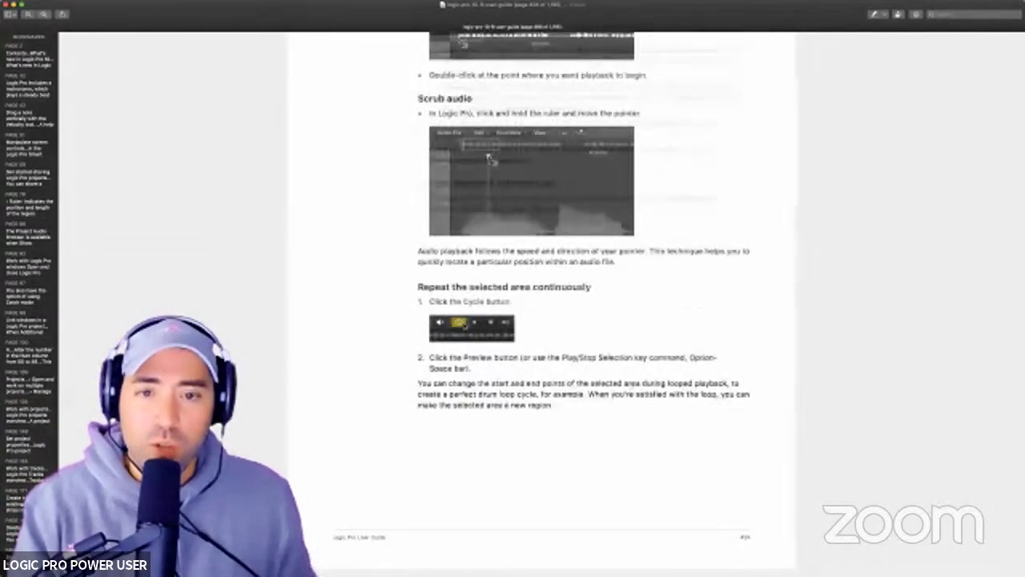
{"action": "scroll", "coordinate": [541, 304], "scroll_direction": "down", "scroll_amount": 15}
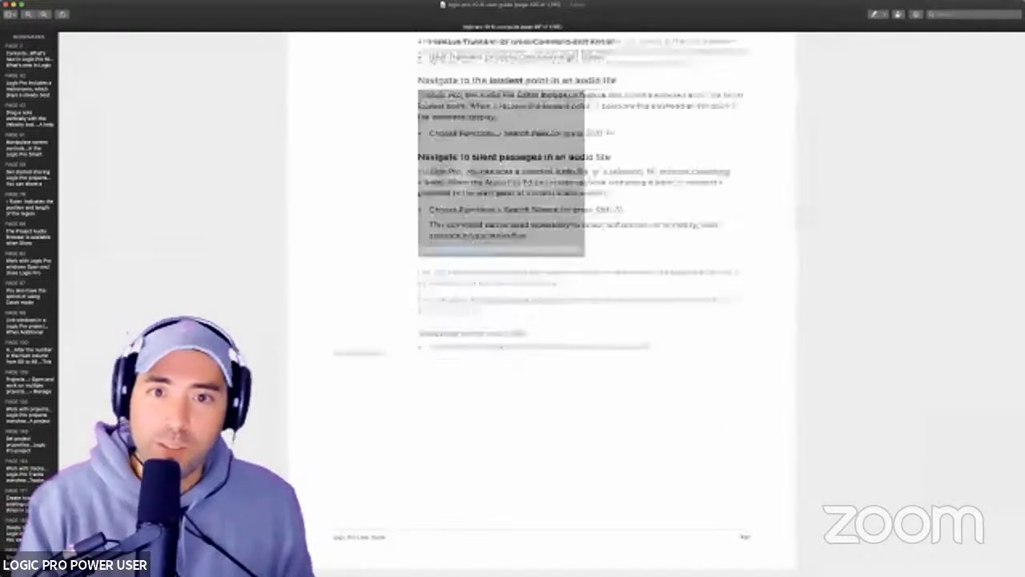
{"action": "scroll", "coordinate": [541, 305], "scroll_direction": "down", "scroll_amount": 15}
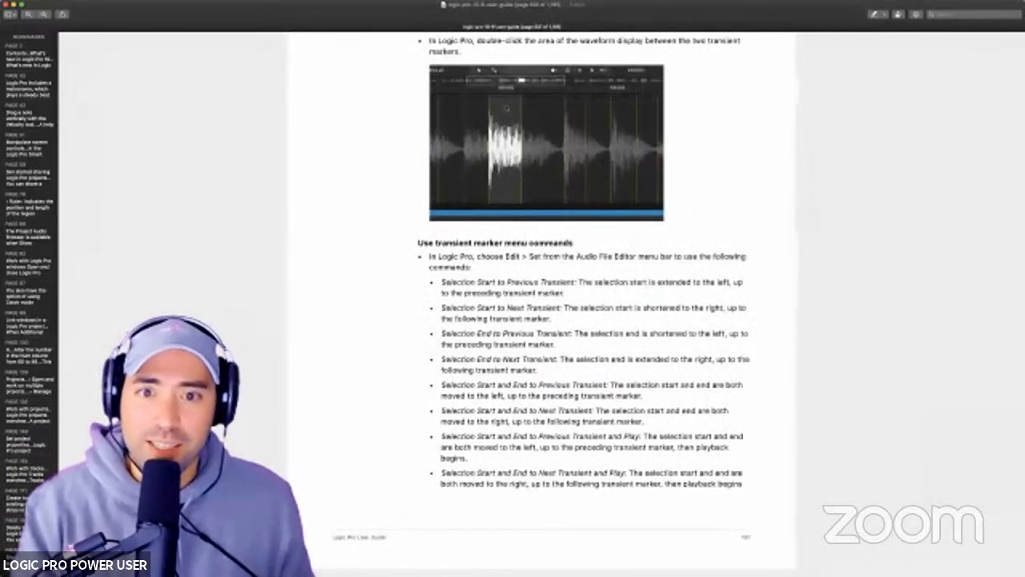
Skim the Audio File Editor pages on transient markers, the Pencil tool, trimming, silencing, gain changes, fades and reversing audio.
{"action": "scroll", "coordinate": [541, 305], "scroll_direction": "down", "scroll_amount": 15}
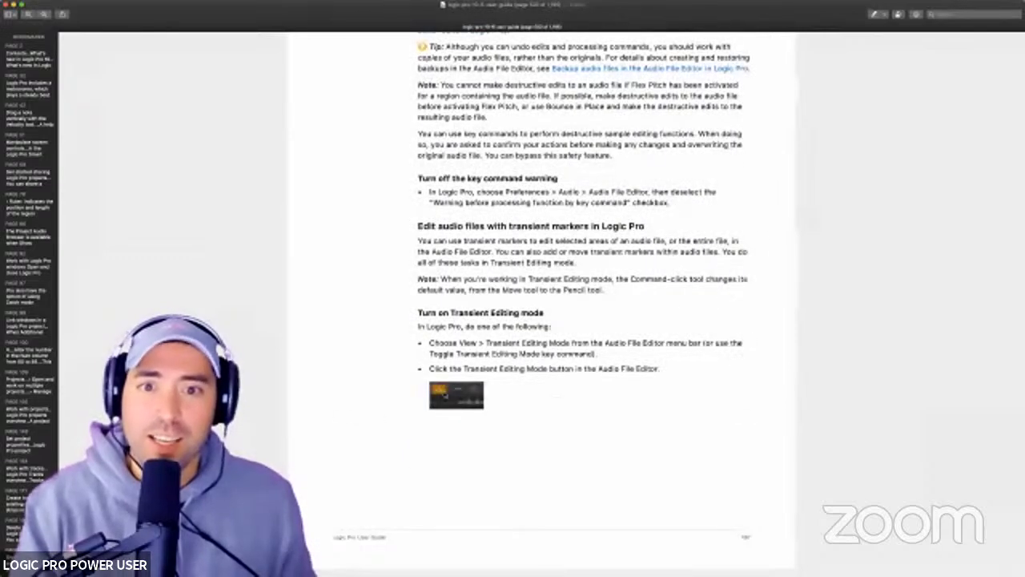
{"action": "scroll", "coordinate": [445, 394], "scroll_direction": "down", "scroll_amount": 10}
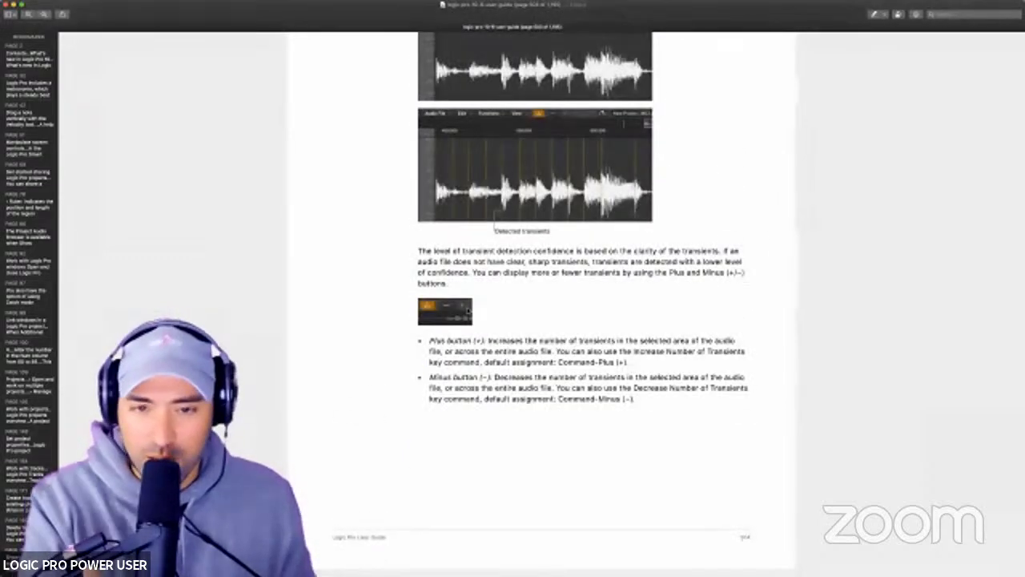
{"action": "scroll", "coordinate": [467, 310], "scroll_direction": "down", "scroll_amount": 10}
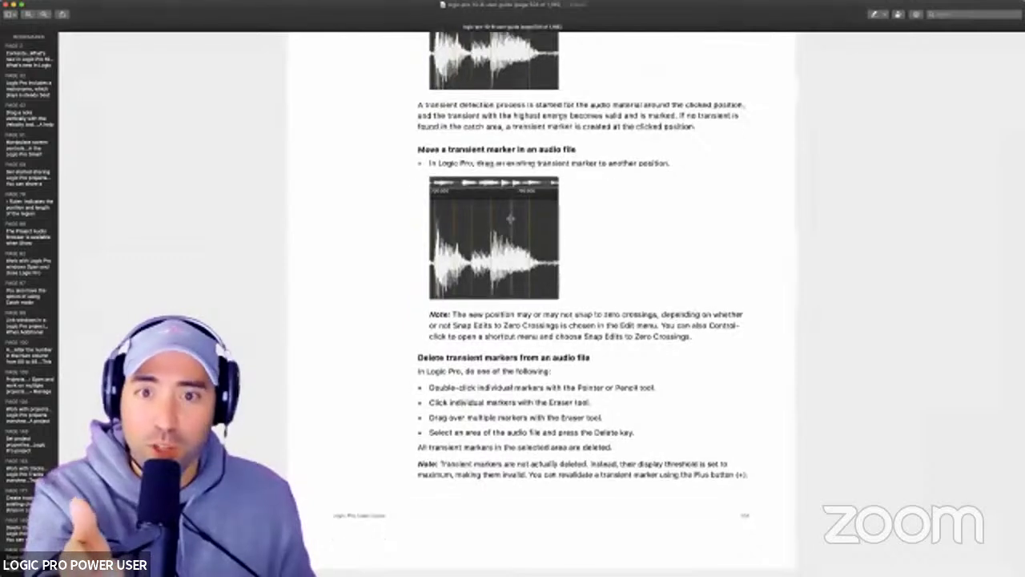
{"action": "scroll", "coordinate": [544, 304], "scroll_direction": "down", "scroll_amount": 10}
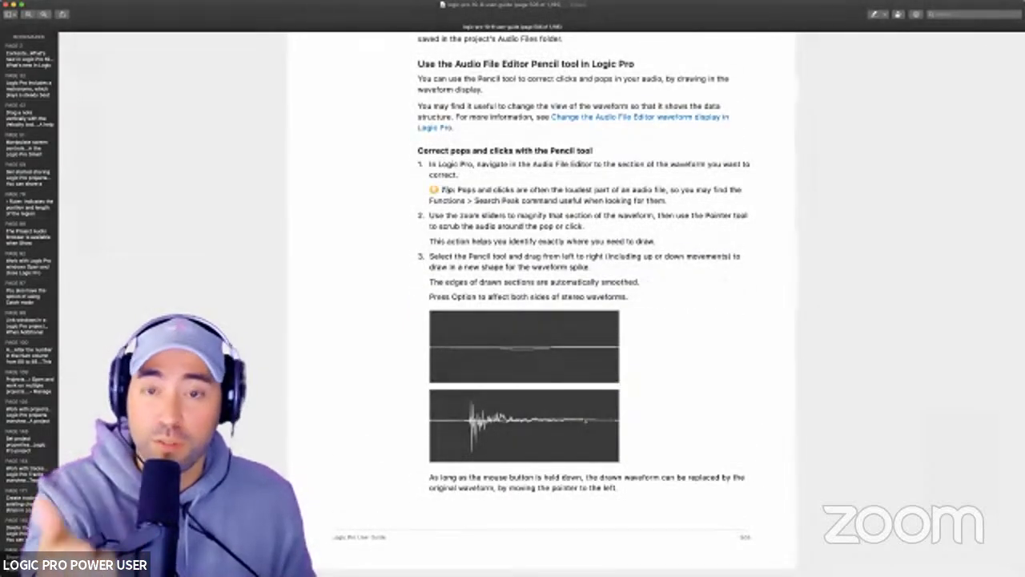
{"action": "scroll", "coordinate": [544, 304], "scroll_direction": "down", "scroll_amount": 10}
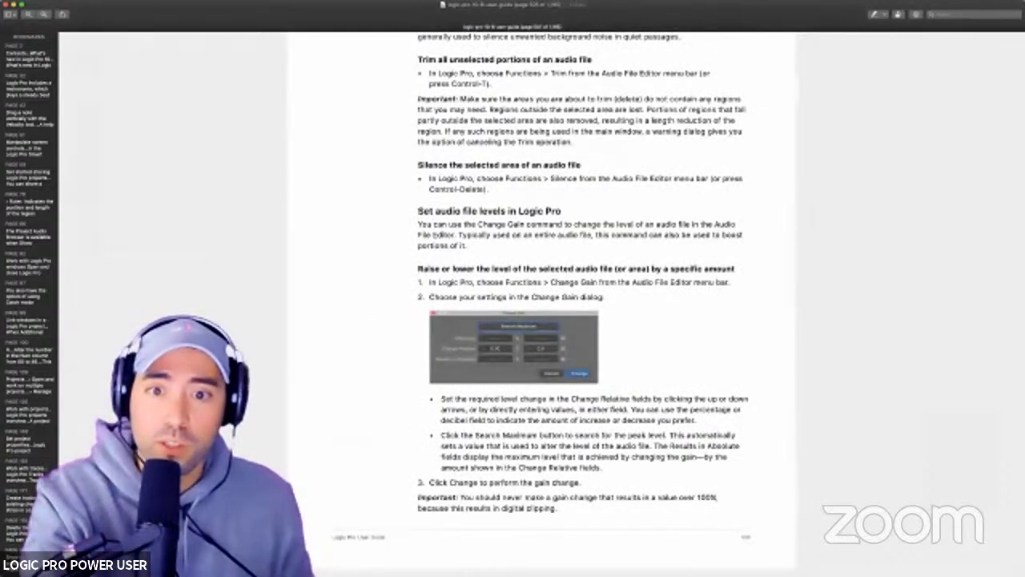
{"action": "scroll", "coordinate": [545, 305], "scroll_direction": "down", "scroll_amount": 15}
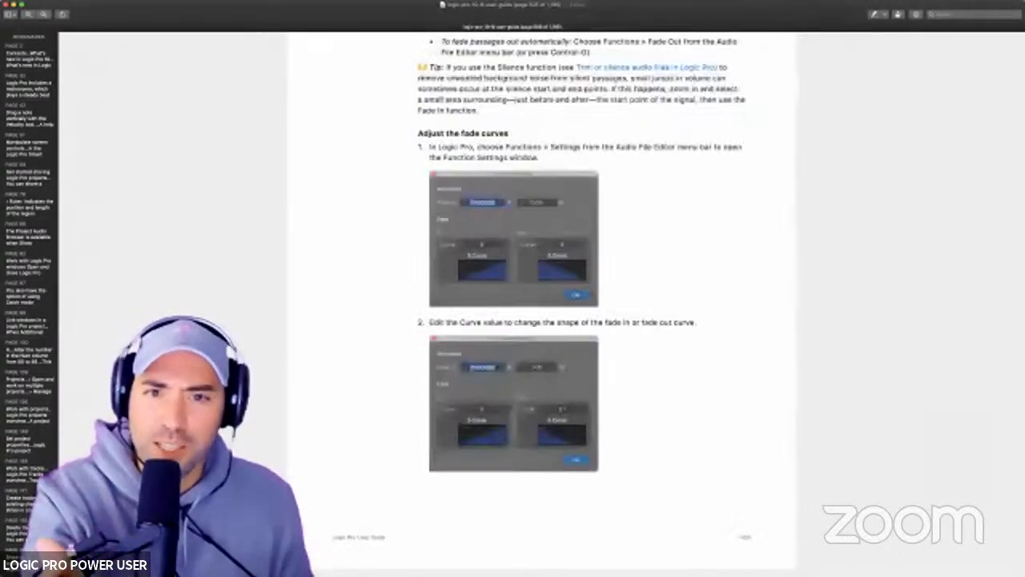
{"action": "scroll", "coordinate": [544, 305], "scroll_direction": "down", "scroll_amount": 8}
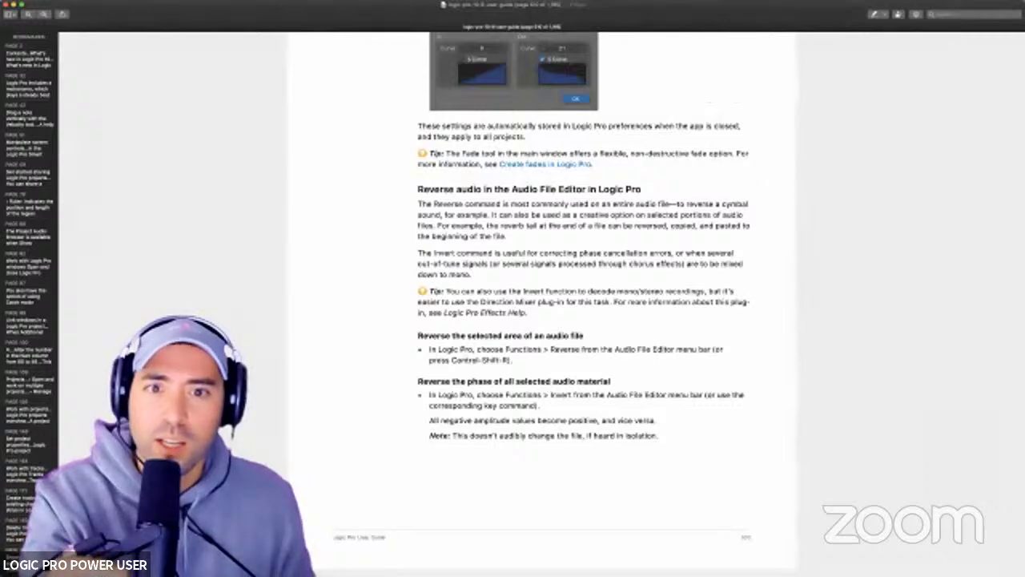
{"action": "scroll", "coordinate": [545, 304], "scroll_direction": "up", "scroll_amount": 5}
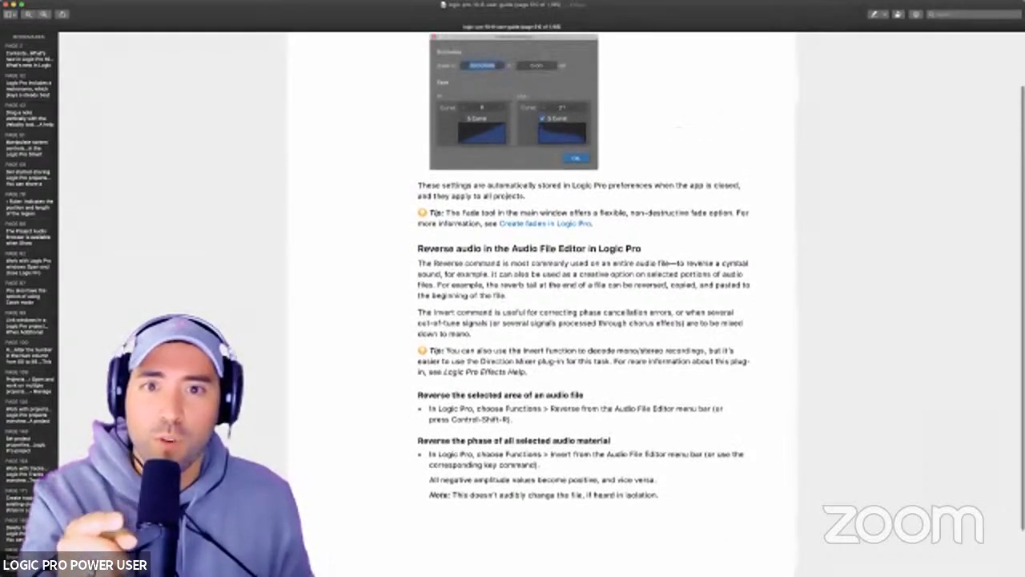
{"action": "scroll", "coordinate": [545, 304], "scroll_direction": "up", "scroll_amount": 2}
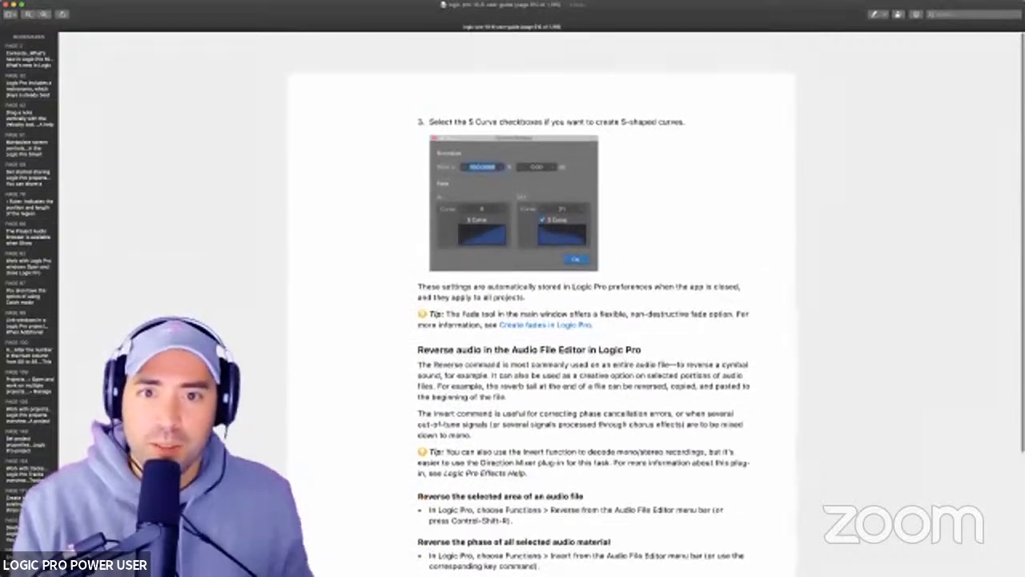
{"action": "scroll", "coordinate": [545, 304], "scroll_direction": "up", "scroll_amount": 10}
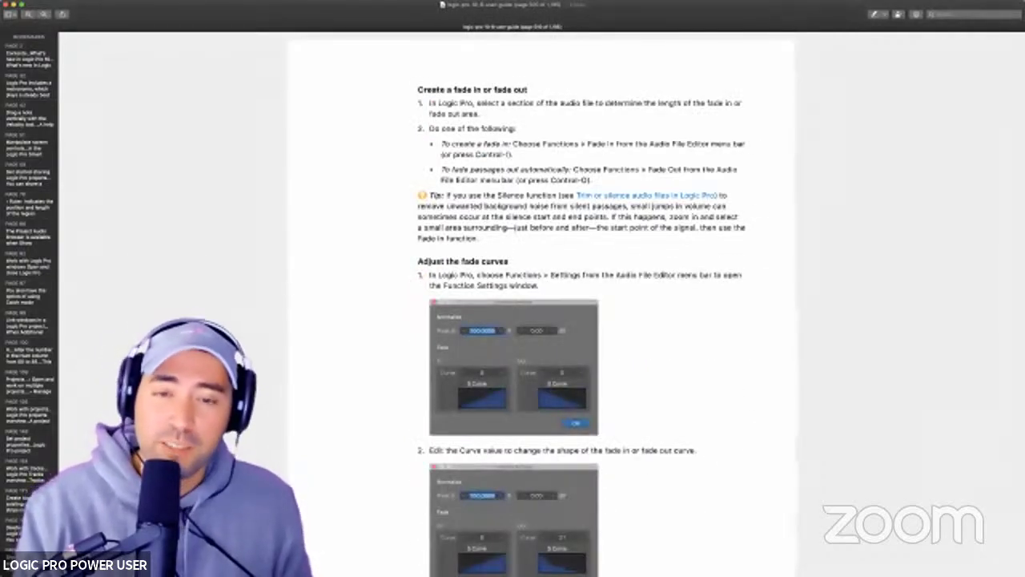
{"action": "scroll", "coordinate": [544, 305], "scroll_direction": "down", "scroll_amount": 15}
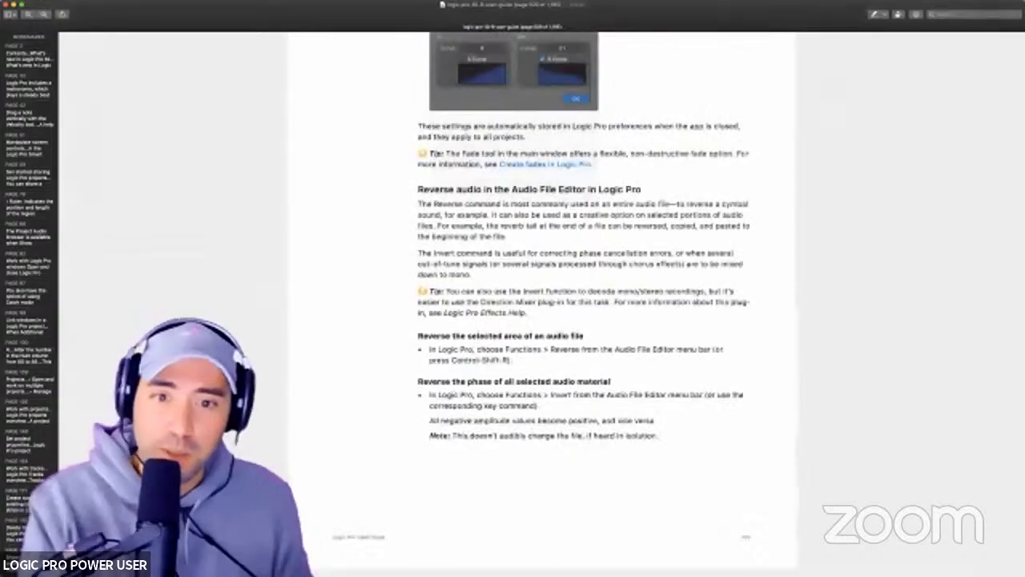
Skim the guide pages on Audio File Editor loop commands, undoing edits, backups, saving copies and using an external sample editor.
{"action": "scroll", "coordinate": [545, 305], "scroll_direction": "down", "scroll_amount": 10}
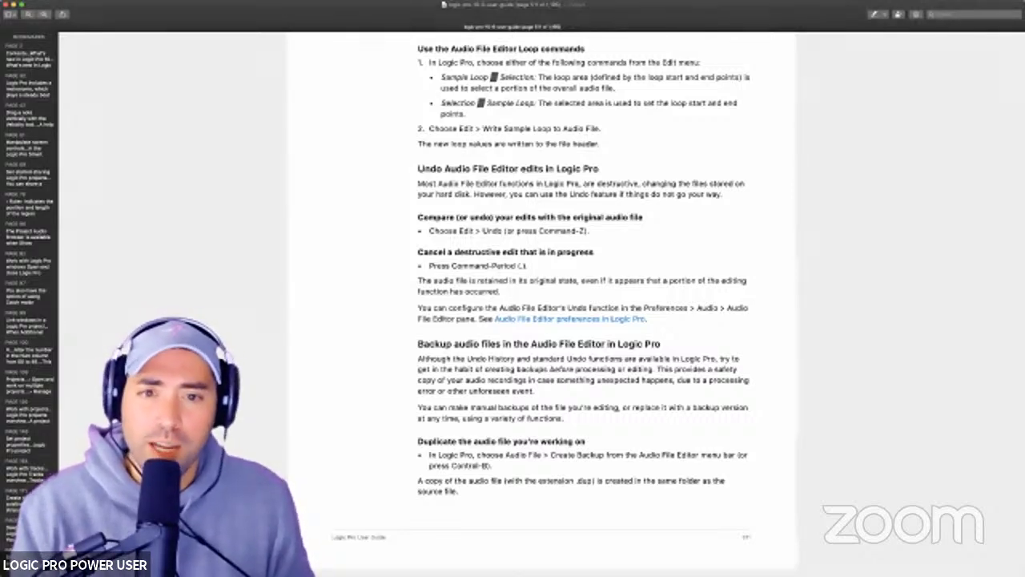
{"action": "scroll", "coordinate": [545, 305], "scroll_direction": "down", "scroll_amount": 10}
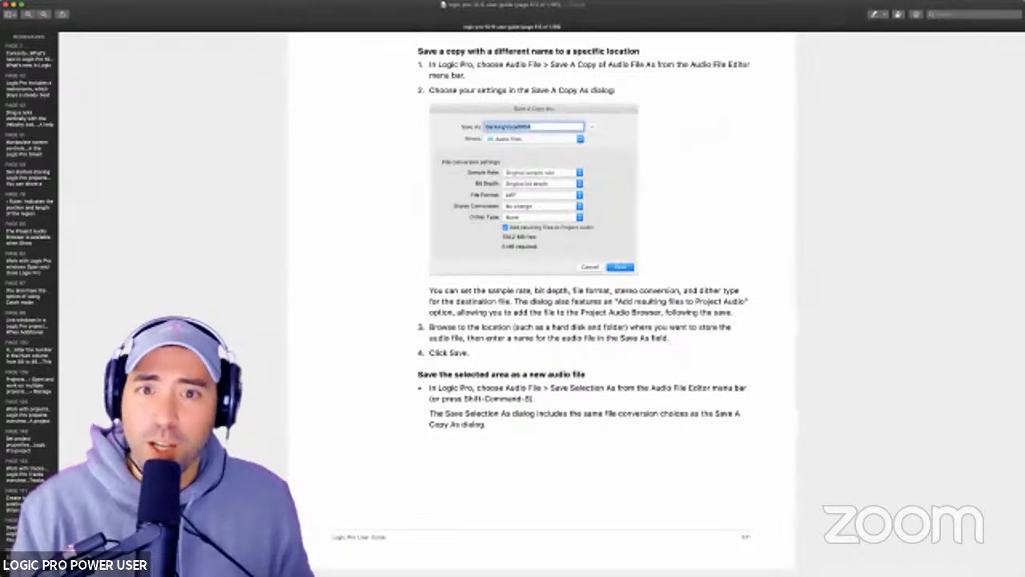
{"action": "scroll", "coordinate": [545, 305], "scroll_direction": "down", "scroll_amount": 10}
{"action": "scroll", "coordinate": [545, 304], "scroll_direction": "up", "scroll_amount": 2}
{"action": "scroll", "coordinate": [545, 304], "scroll_direction": "up", "scroll_amount": 3}
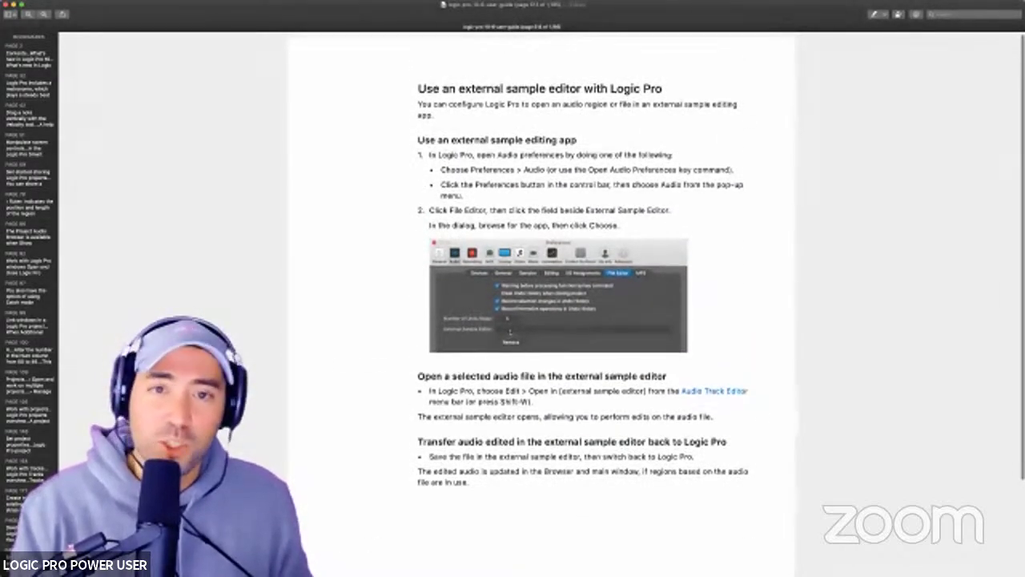
Read through the start of the guide's MIDI Transform chapter, including the window overview and the use of transform sets.
{"action": "scroll", "coordinate": [545, 304], "scroll_direction": "down", "scroll_amount": 3}
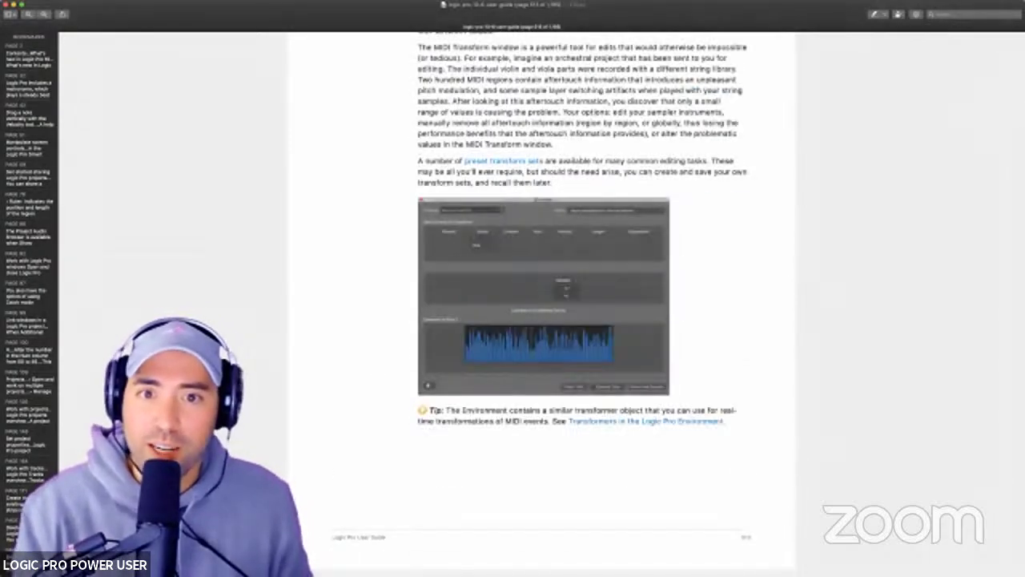
{"action": "scroll", "coordinate": [544, 304], "scroll_direction": "down", "scroll_amount": 3}
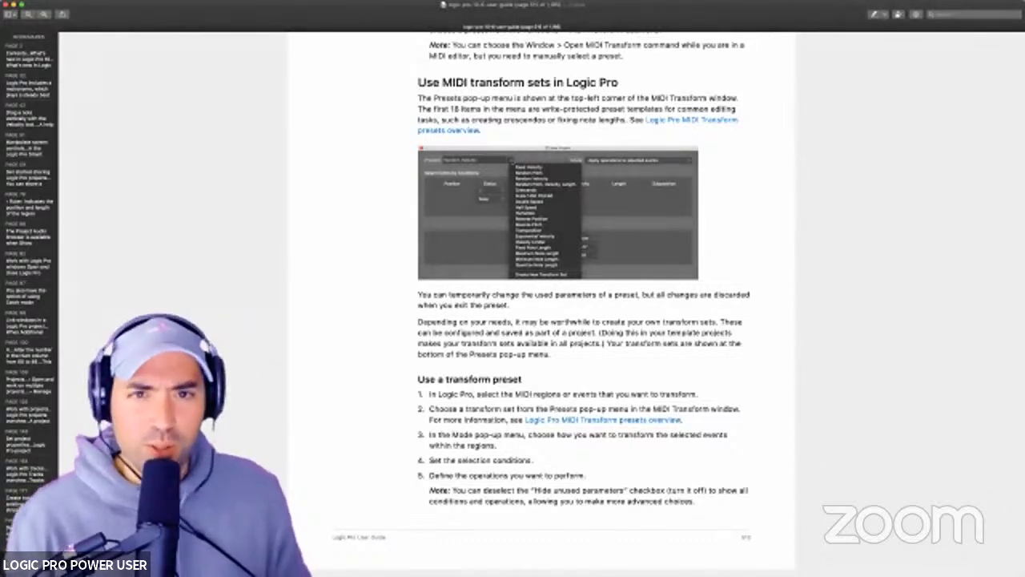
{"action": "scroll", "coordinate": [545, 304], "scroll_direction": "up", "scroll_amount": 2}
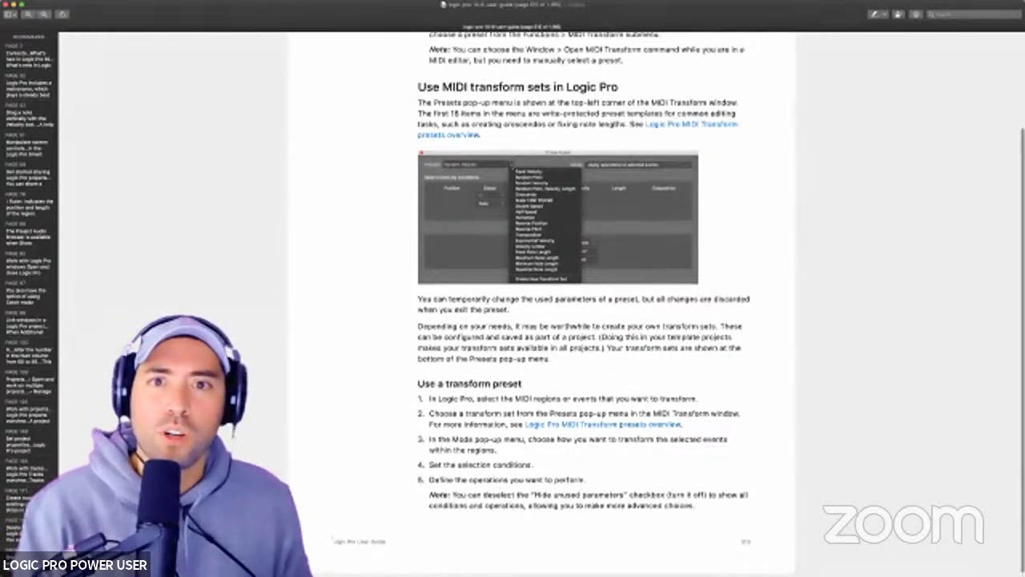